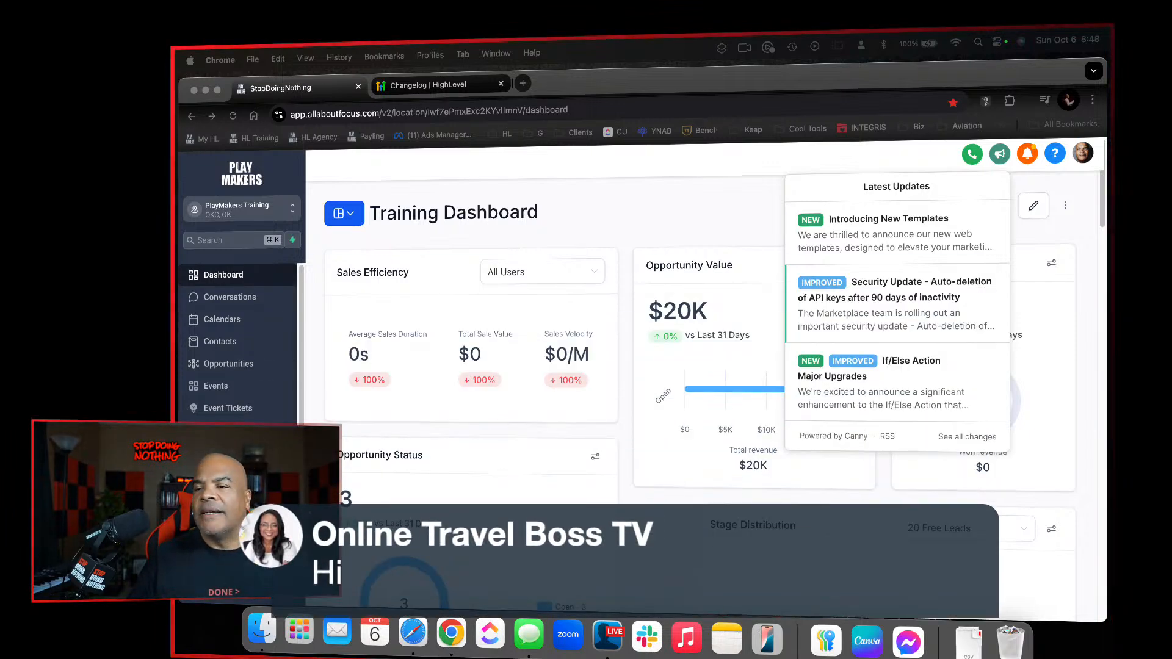
# Close the latest updates list, reopen it, and review the list of new templates in the HighLevel changelog
pyautogui.click(884, 471)
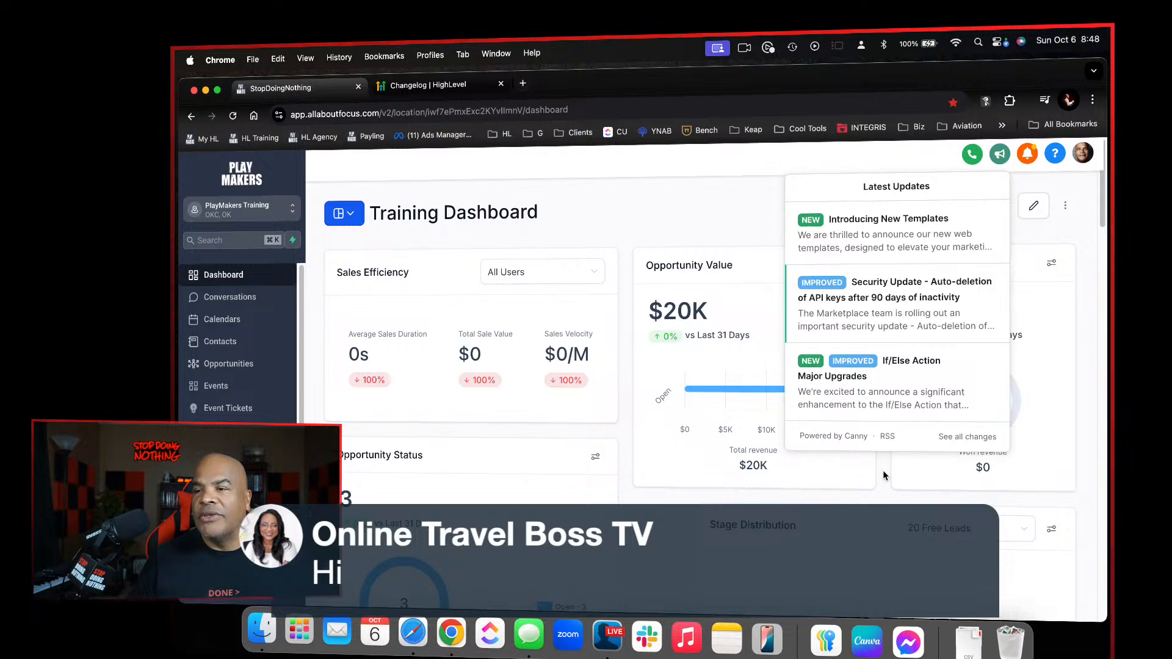
pyautogui.click(883, 470)
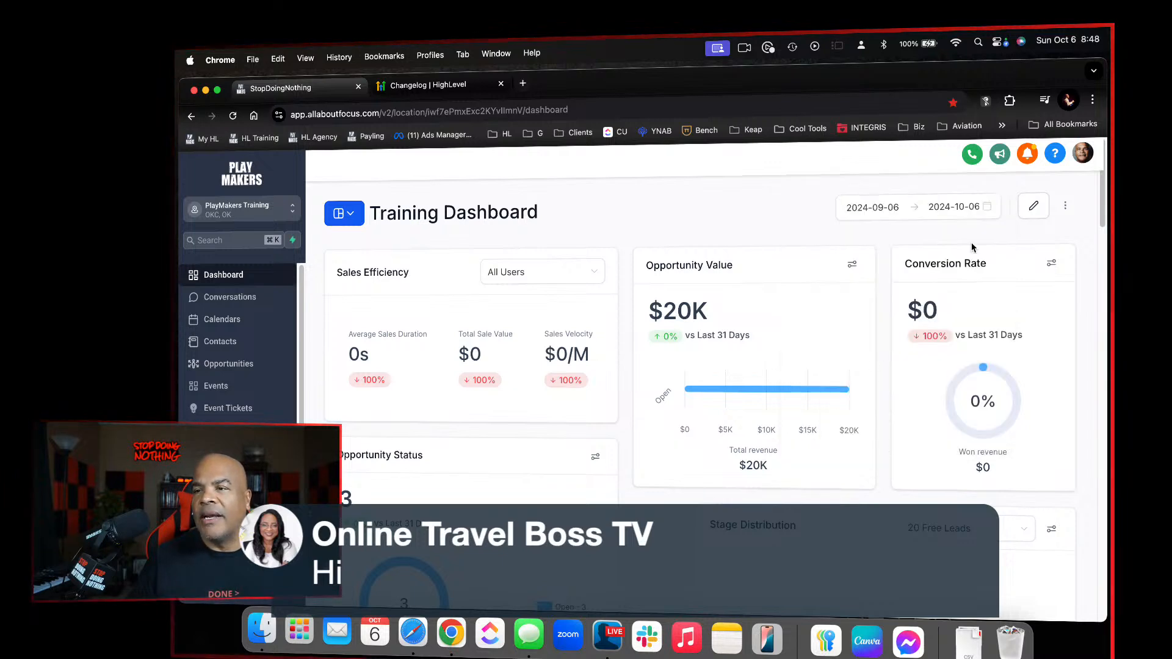
pyautogui.click(998, 157)
pyautogui.click(438, 86)
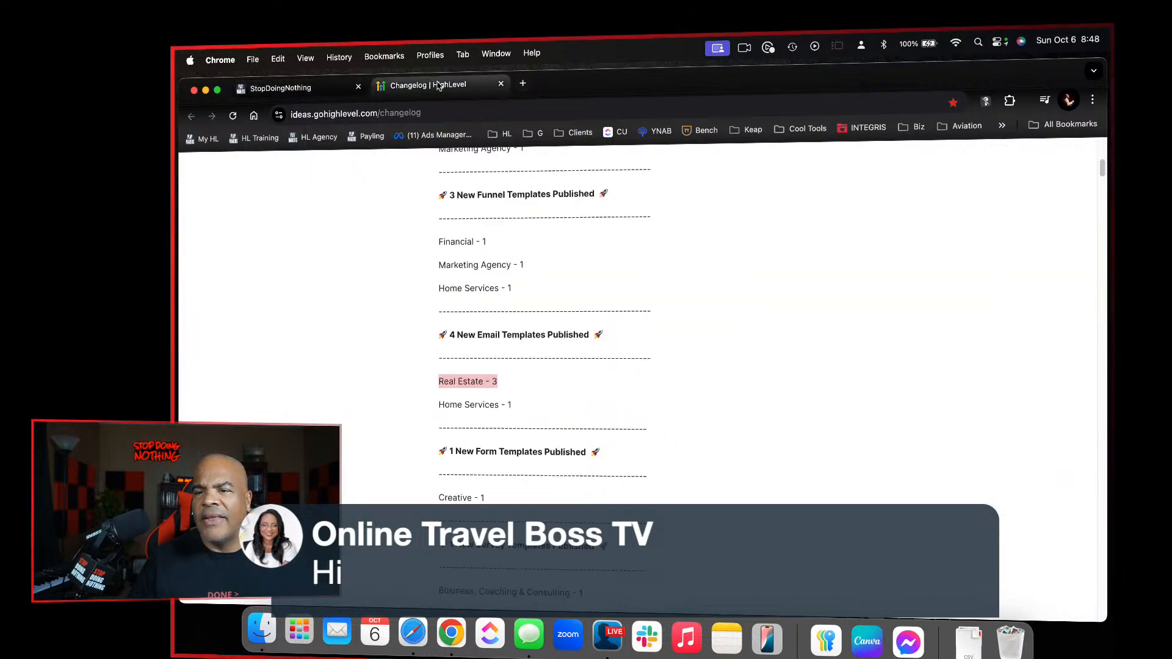
pyautogui.scroll(3, 580, 384)
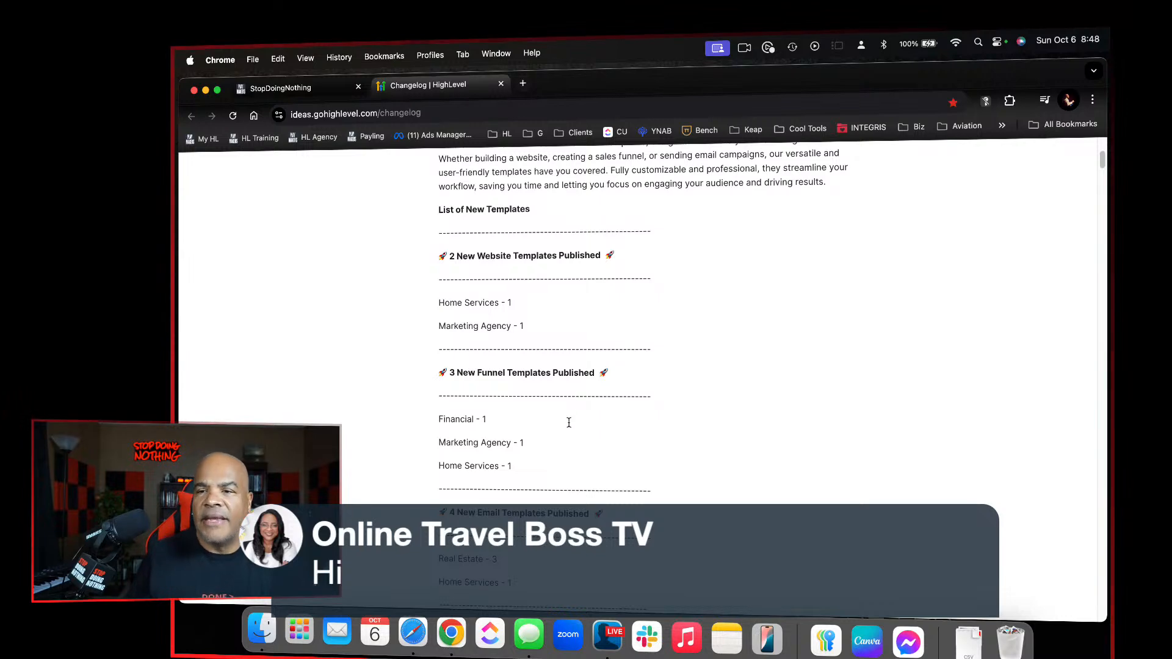
pyautogui.scroll(-7, 573, 442)
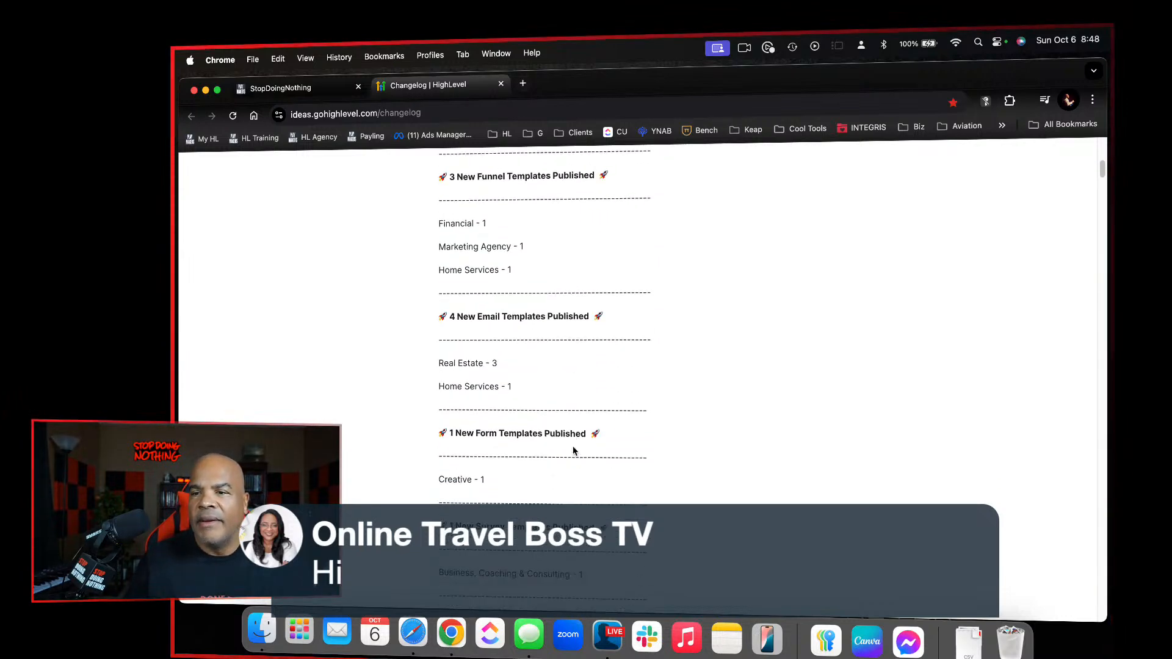
pyautogui.scroll(-7, 574, 451)
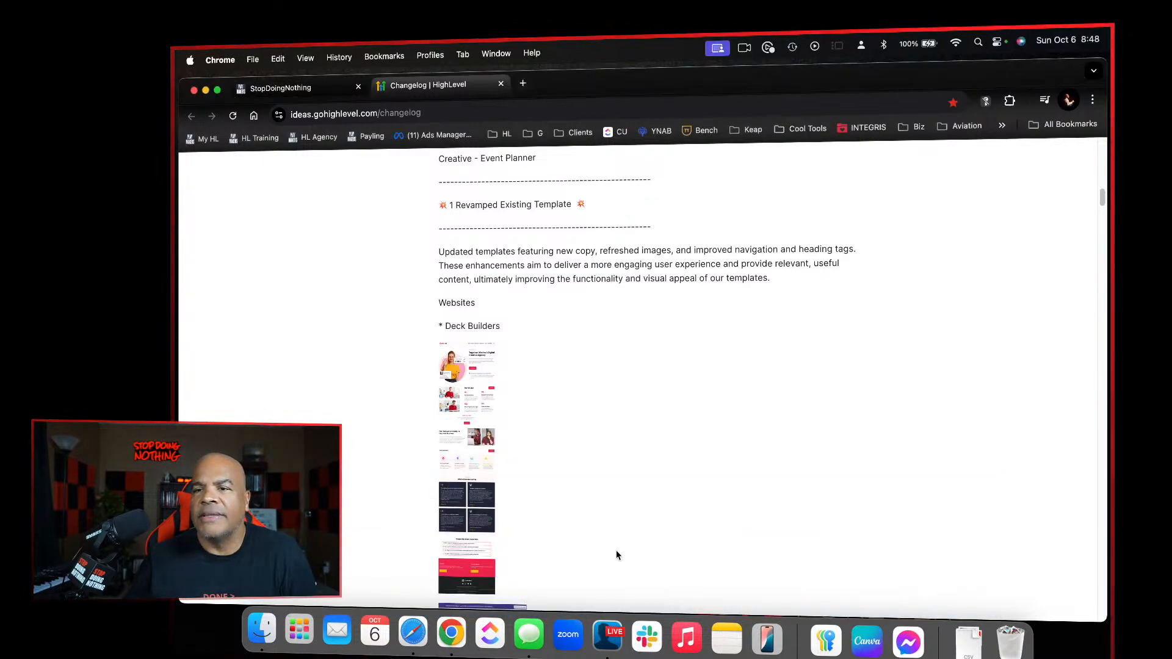
# Look through the template preview images in the Introducing New Templates changelog entry and return to its beginning
pyautogui.scroll(-10, 616, 555)
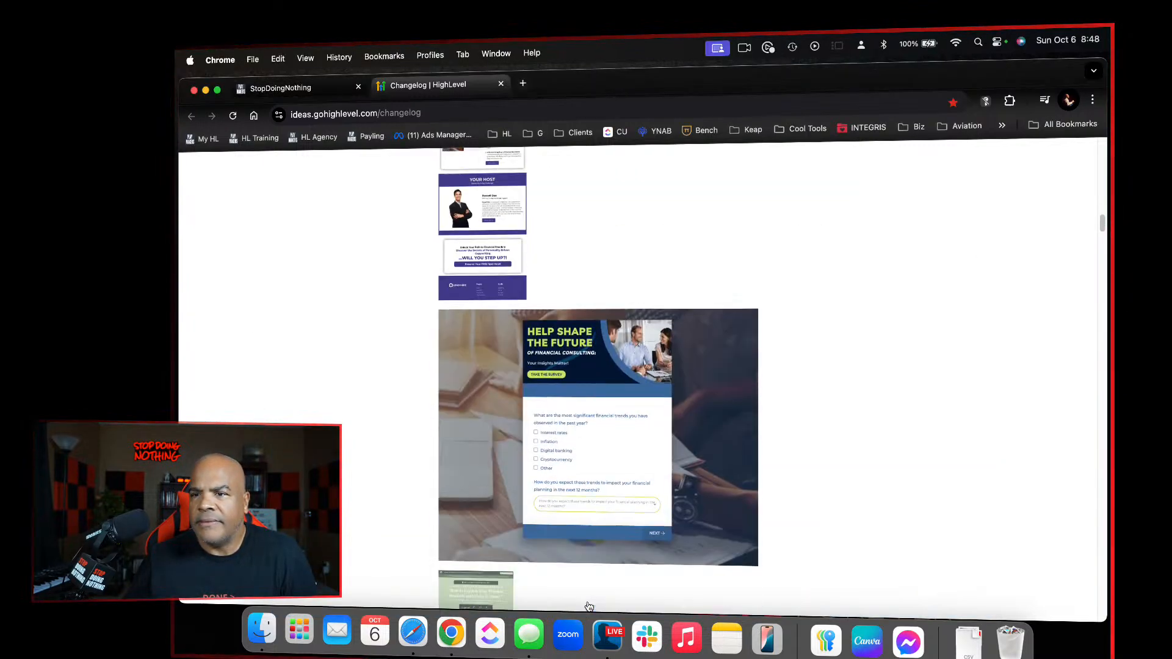
pyautogui.scroll(-15, 589, 607)
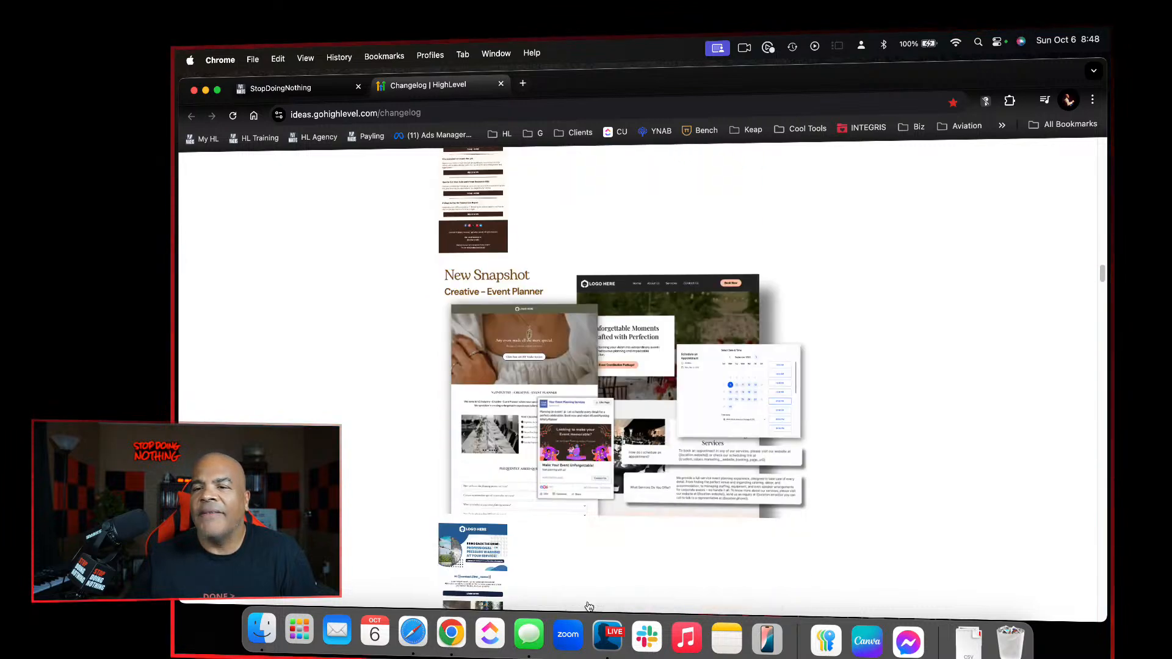
pyautogui.scroll(-15, 589, 606)
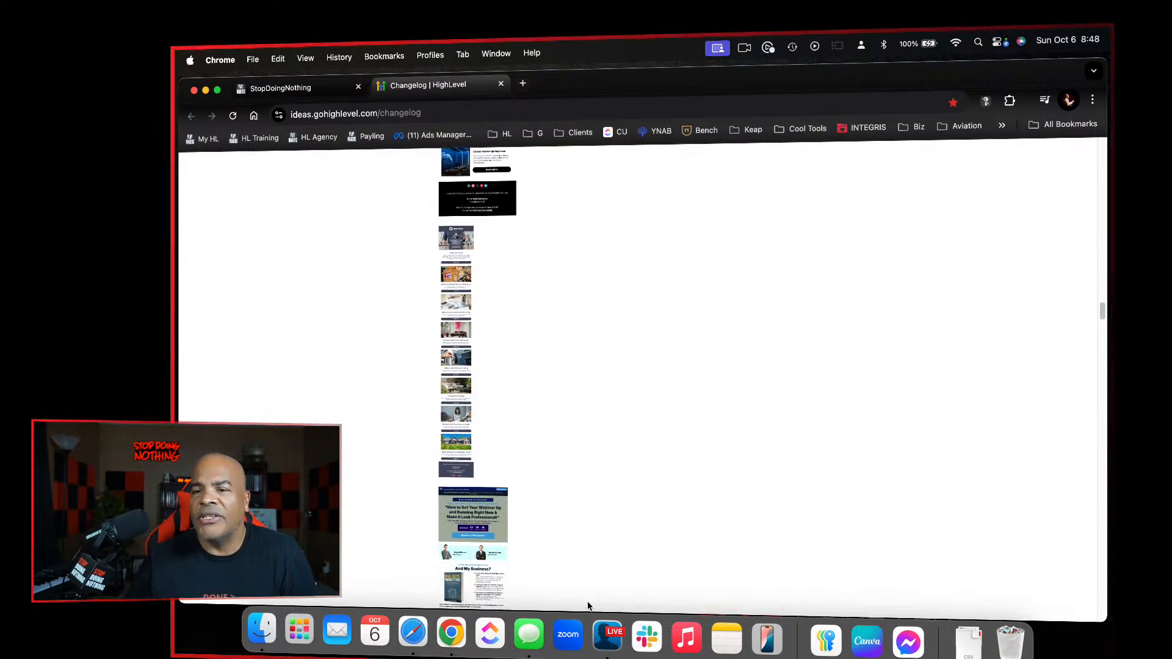
pyautogui.scroll(-3, 589, 606)
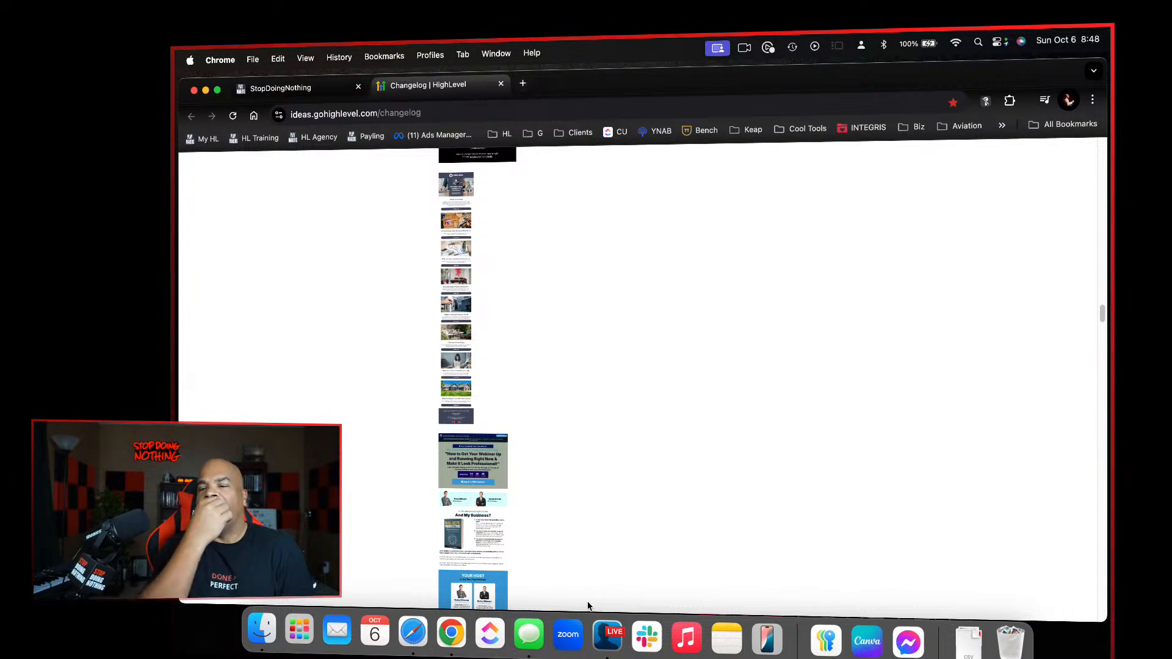
pyautogui.scroll(20, 589, 606)
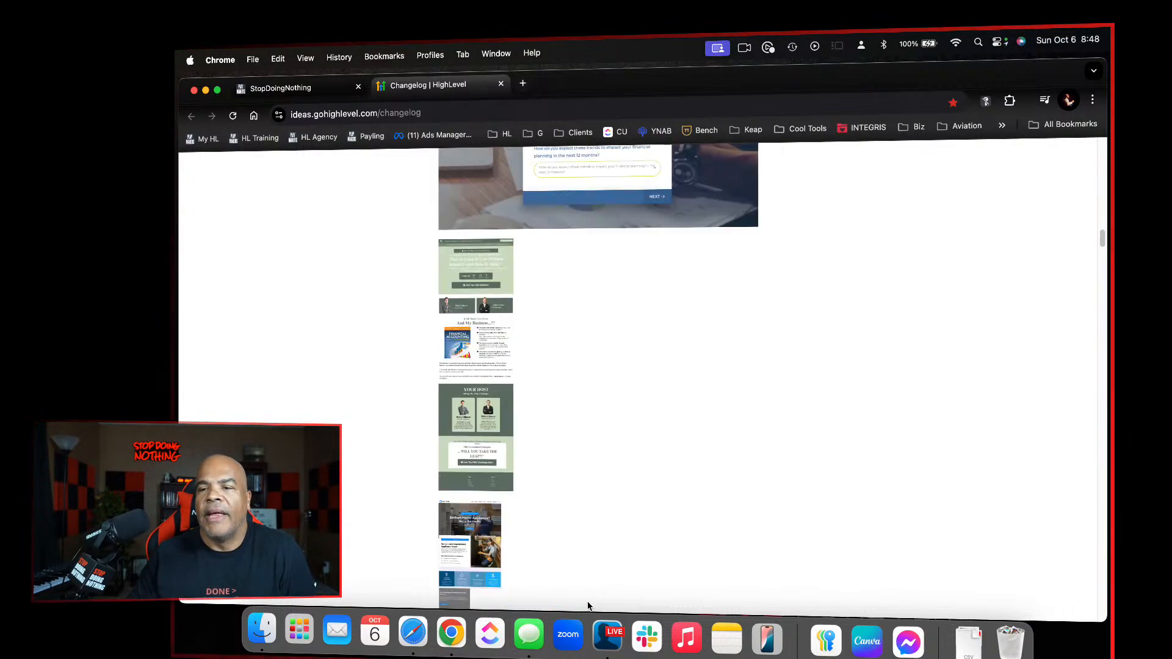
pyautogui.scroll(2, 590, 606)
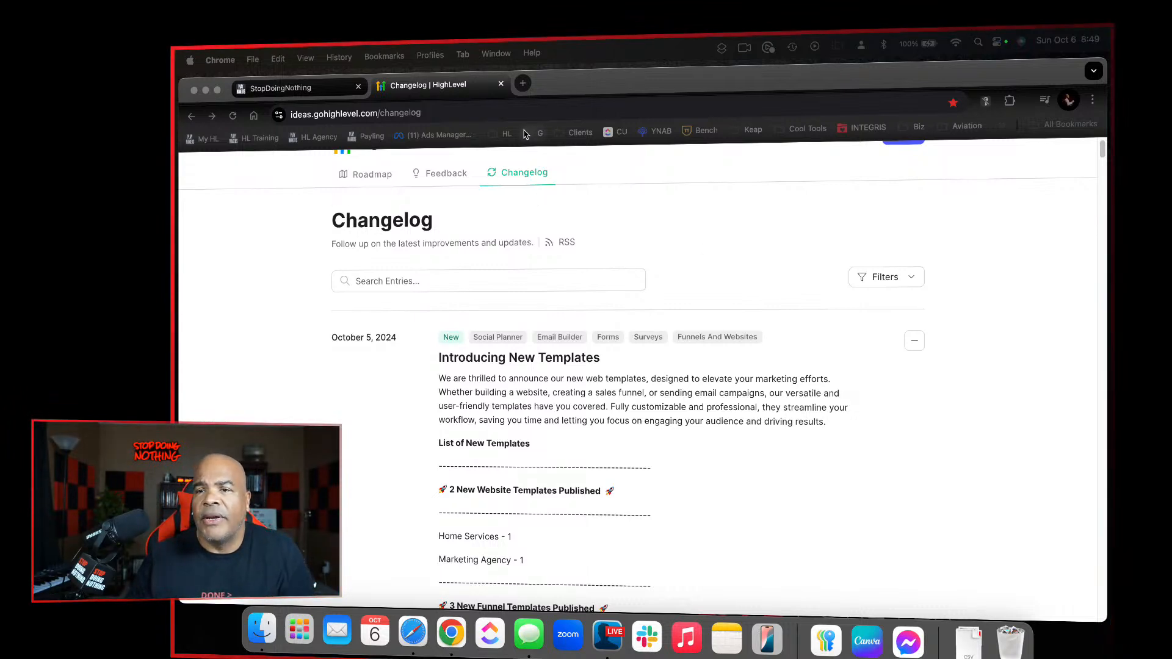
# Start a new website in the Sites area of the training account, choosing the From templates option
pyautogui.click(287, 88)
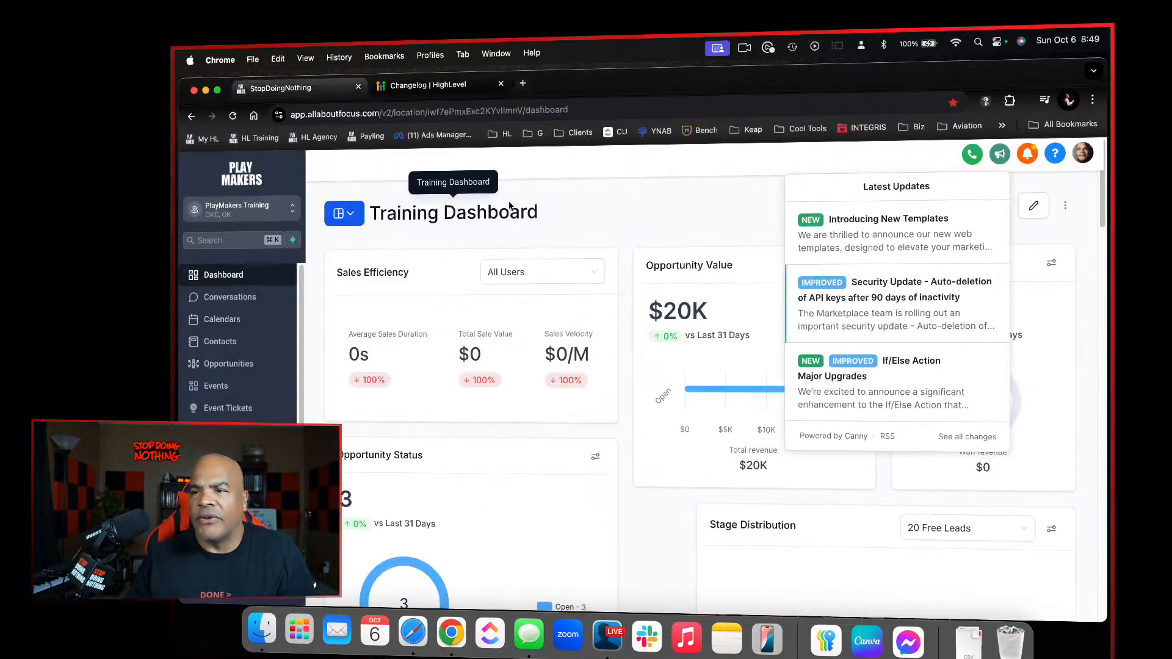
pyautogui.click(566, 232)
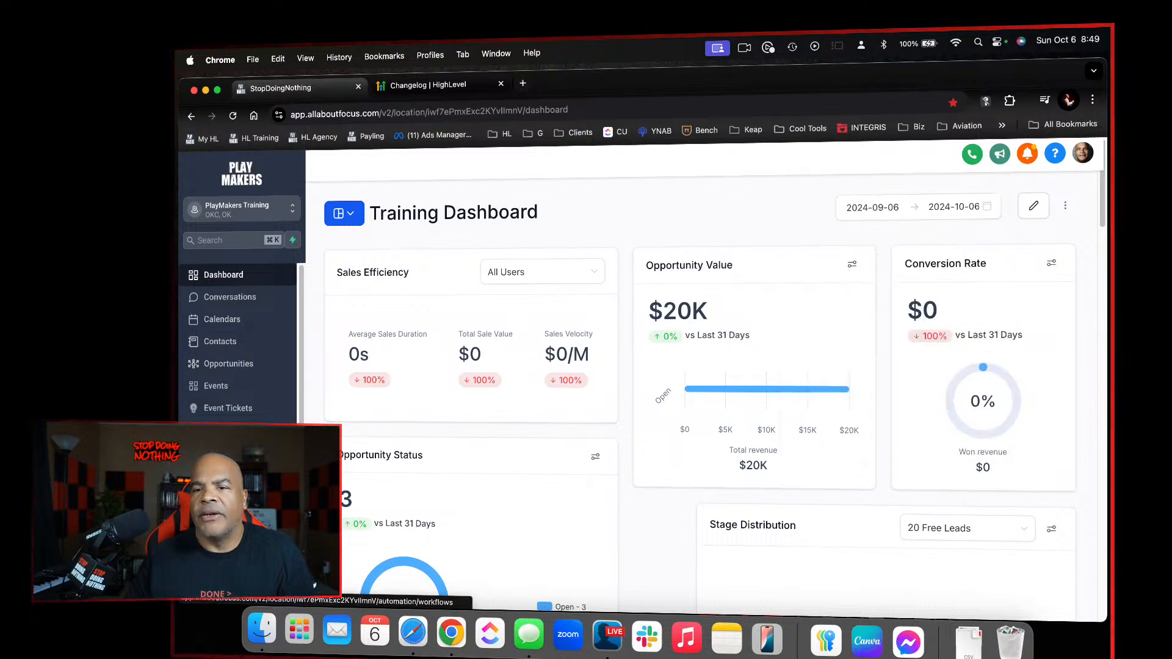
pyautogui.click(215, 498)
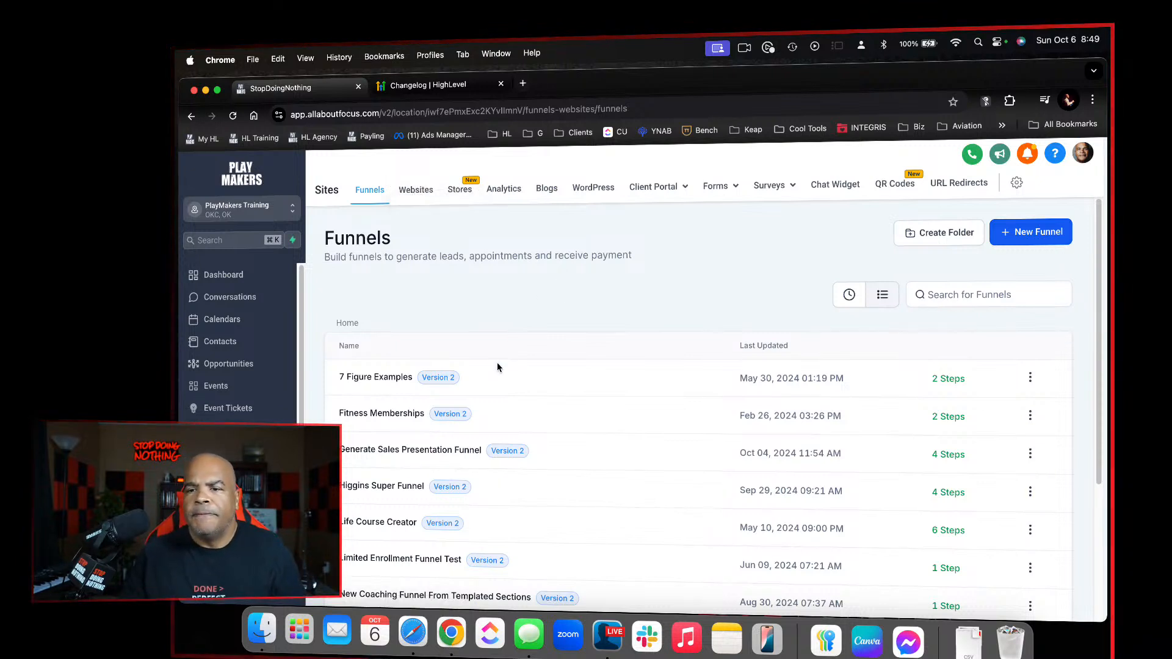
pyautogui.click(414, 193)
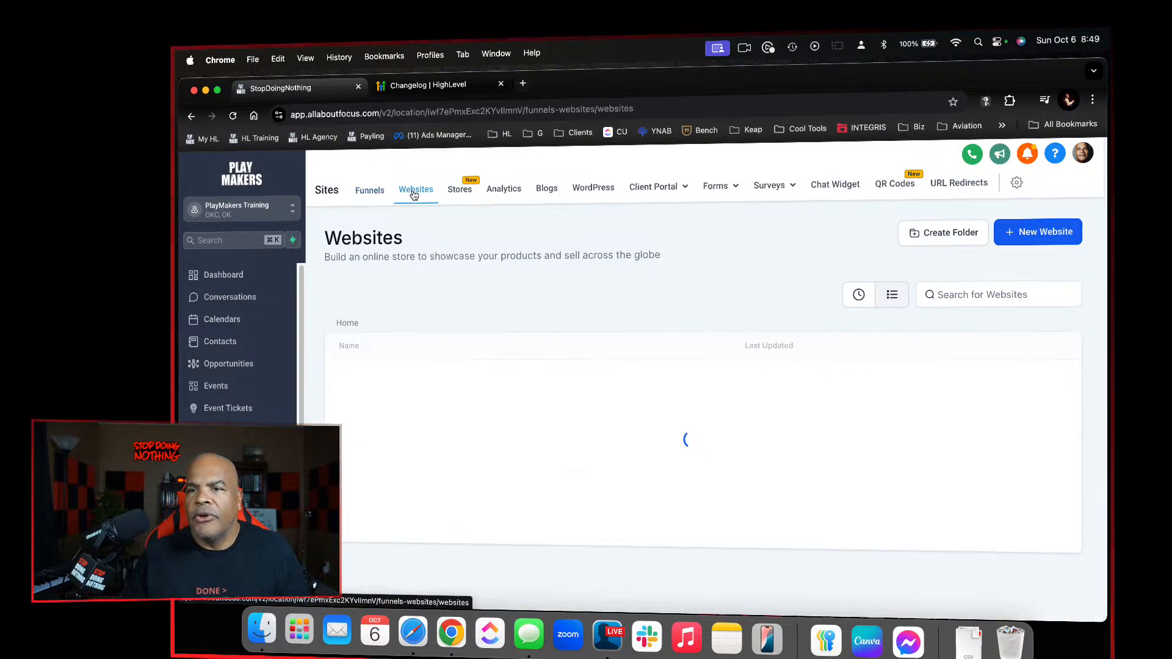
pyautogui.click(1023, 237)
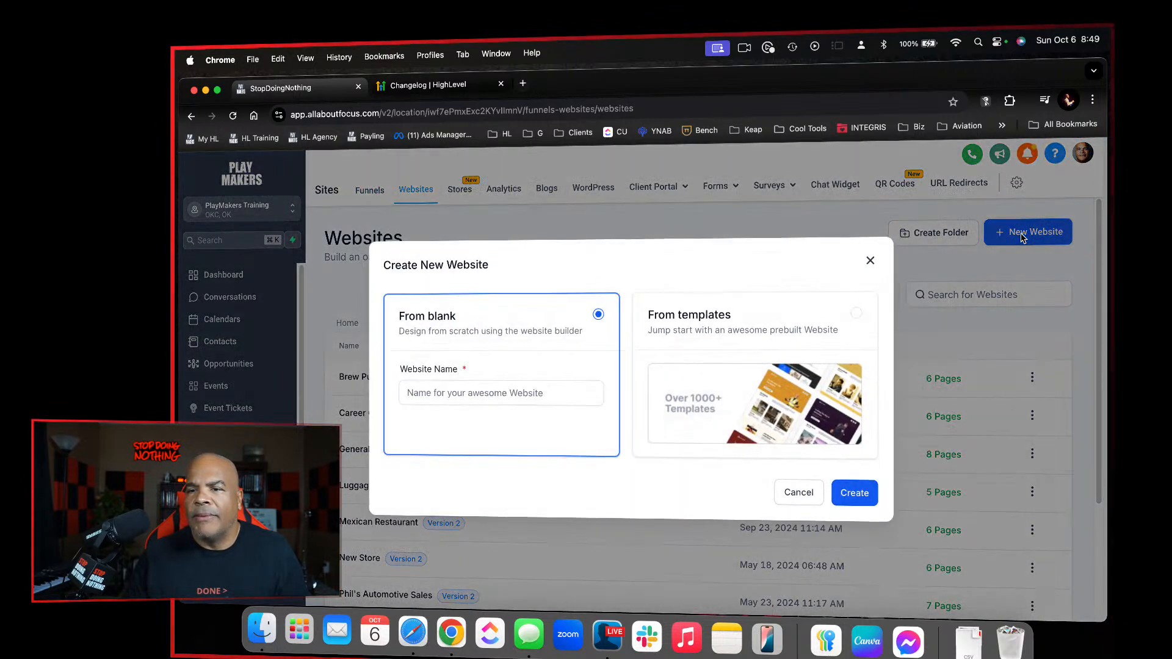
pyautogui.click(739, 324)
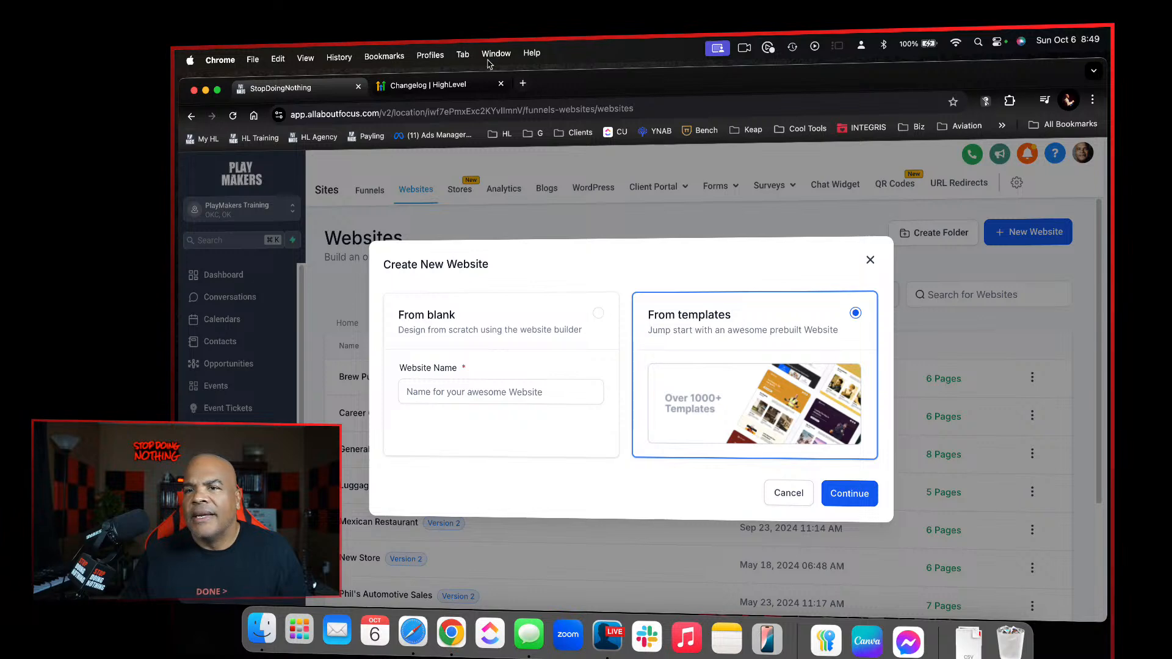
# Check the changelog for the categories of the newly published website templates and return to the new website dialog
pyautogui.click(441, 83)
pyautogui.scroll(-5, 610, 314)
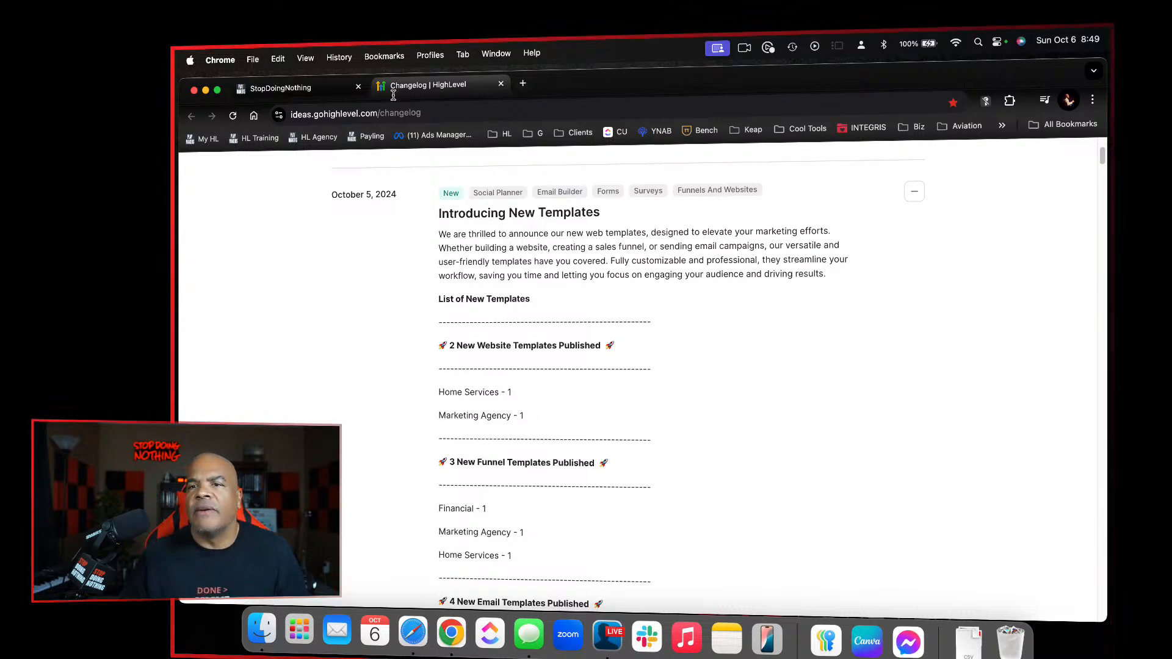
pyautogui.click(299, 87)
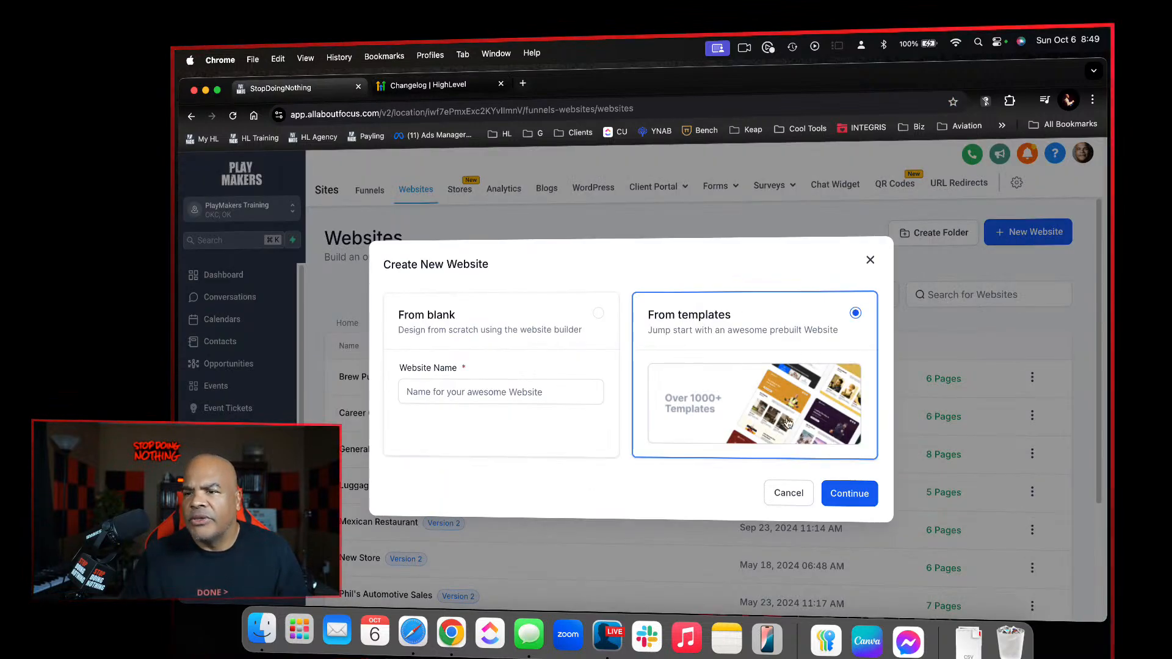
# Continue to the Template Library and sort the website templates by Most Recent
pyautogui.click(849, 493)
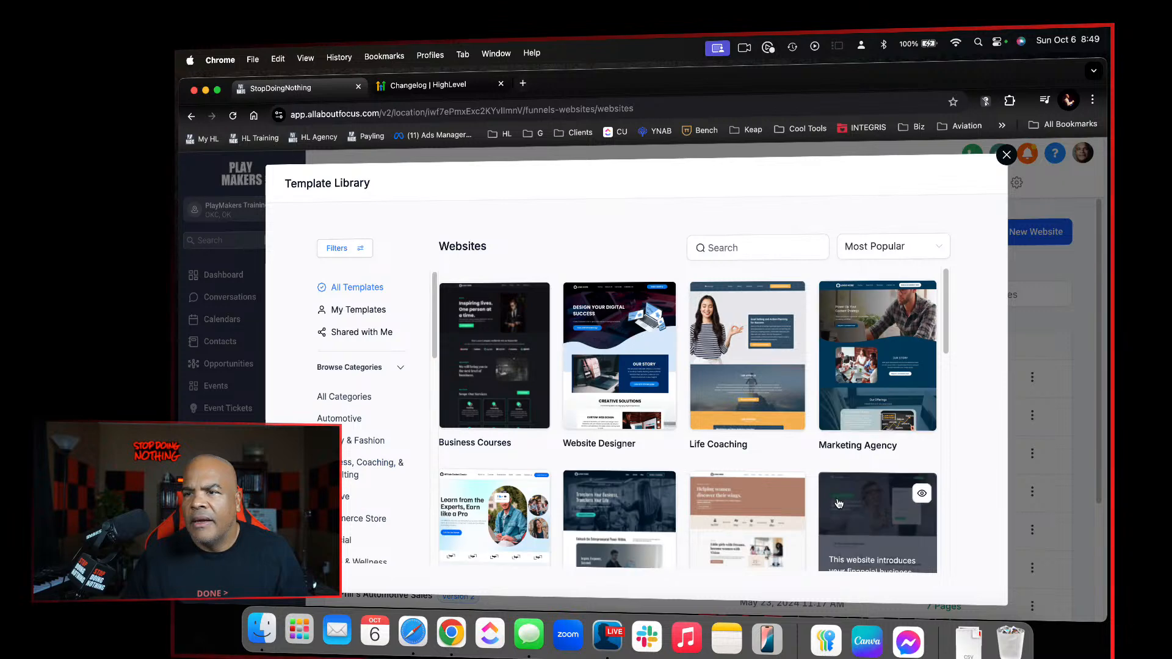
pyautogui.click(930, 260)
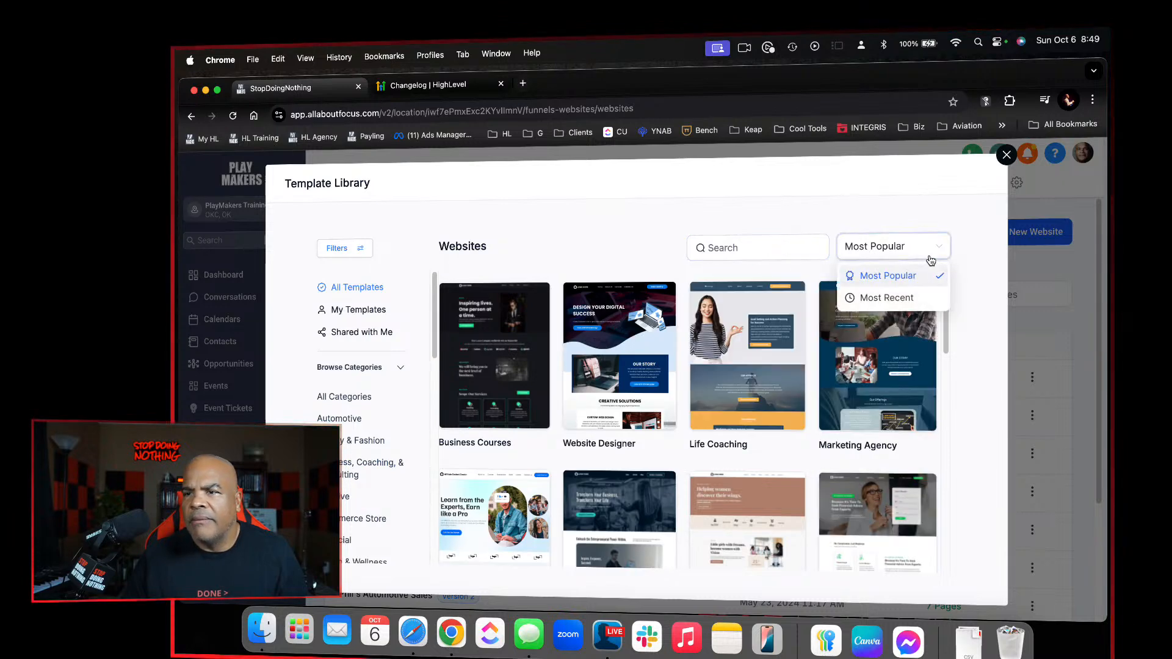
pyautogui.click(914, 295)
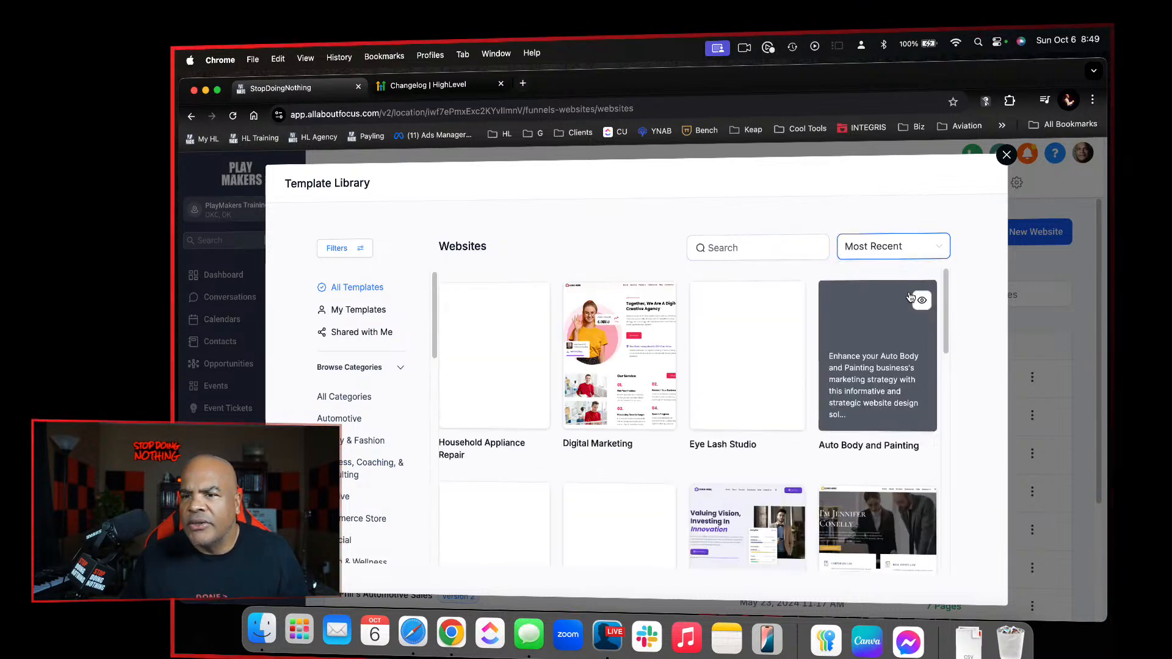
# Browse the most recent website templates and load more of them
pyautogui.scroll(-3, 818, 441)
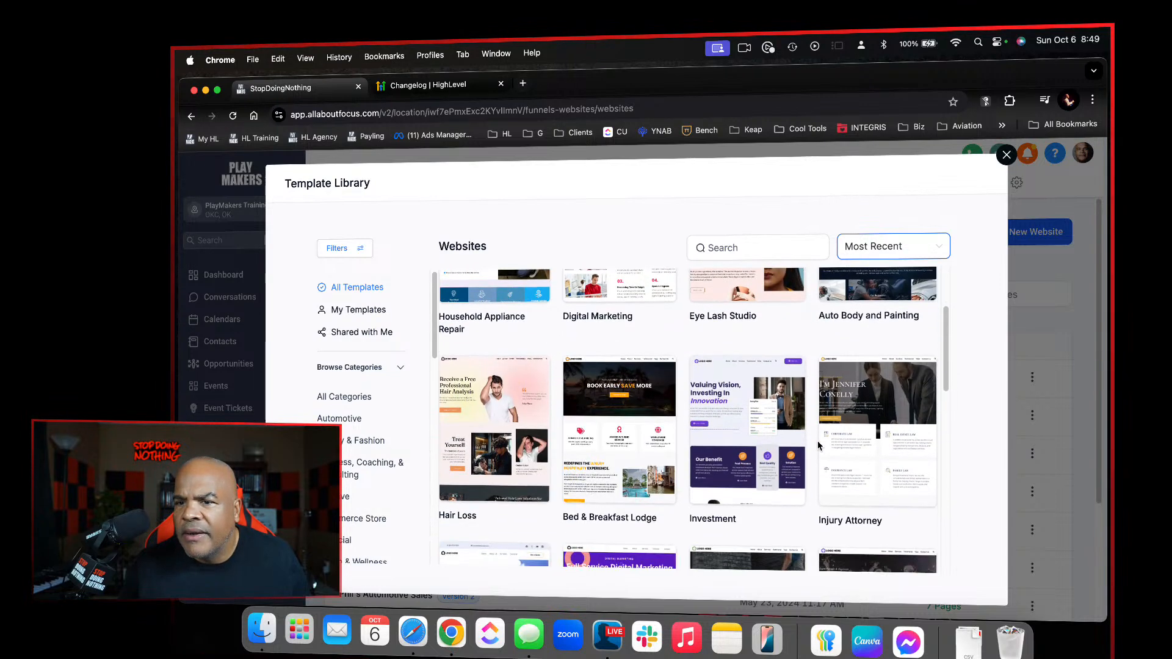
pyautogui.scroll(-3, 818, 441)
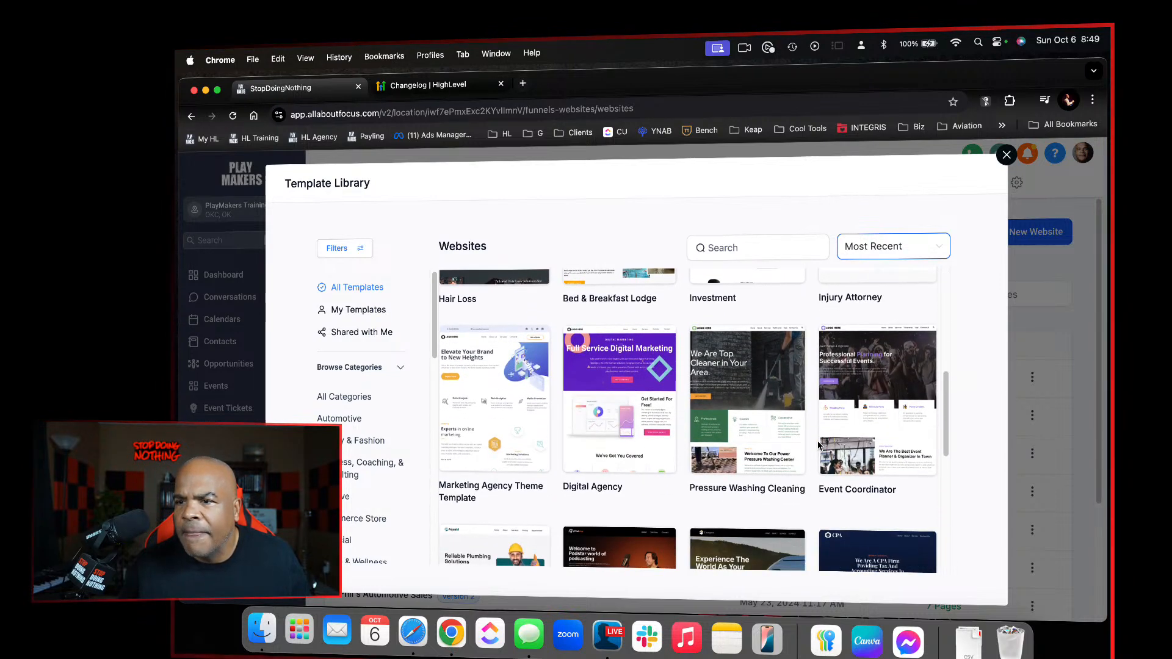
pyautogui.scroll(-3, 818, 445)
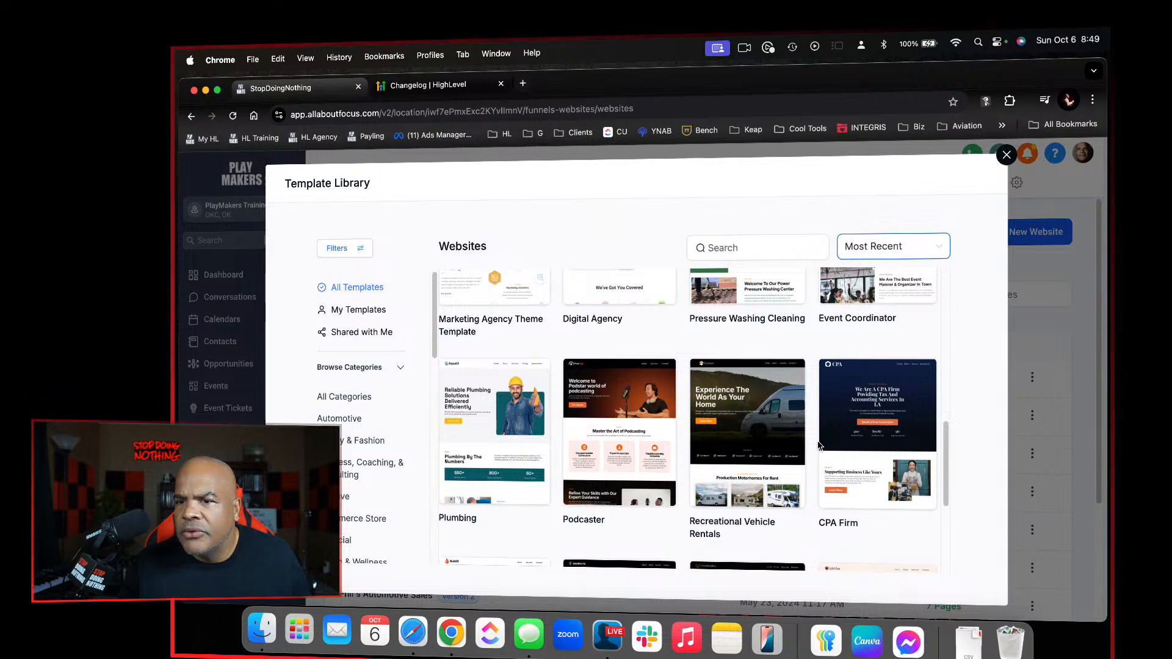
pyautogui.scroll(-3, 818, 444)
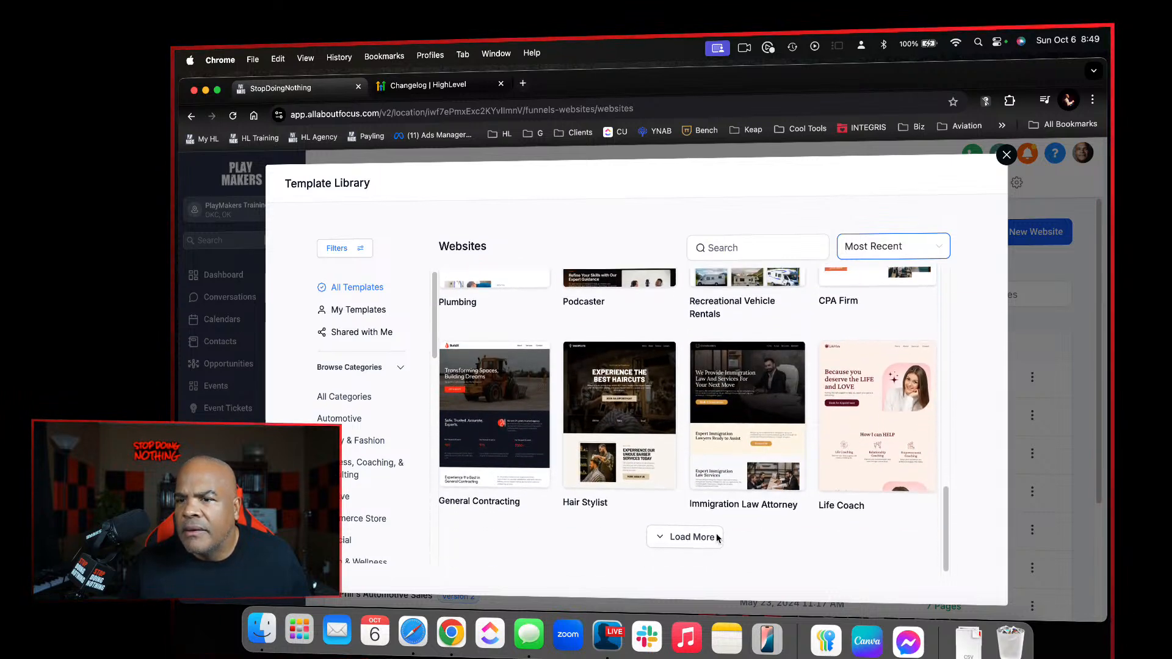
pyautogui.click(702, 537)
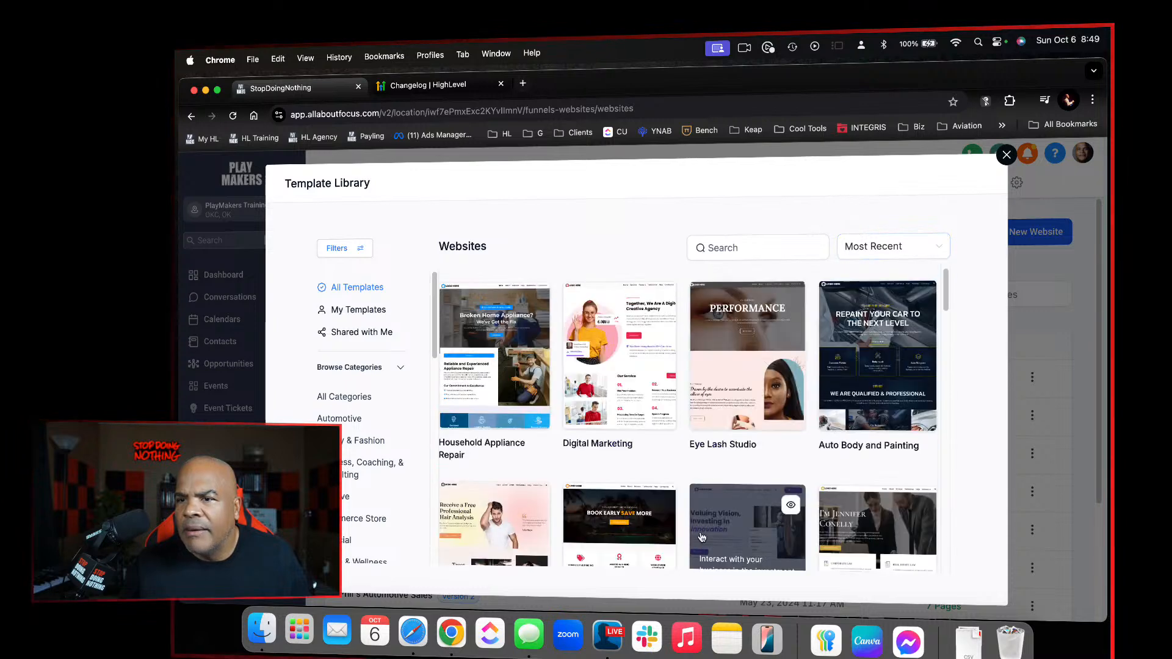
# Search the website templates for "home services" and open the Loaznne - Home Services template
pyautogui.click(801, 251)
pyautogui.write('h')
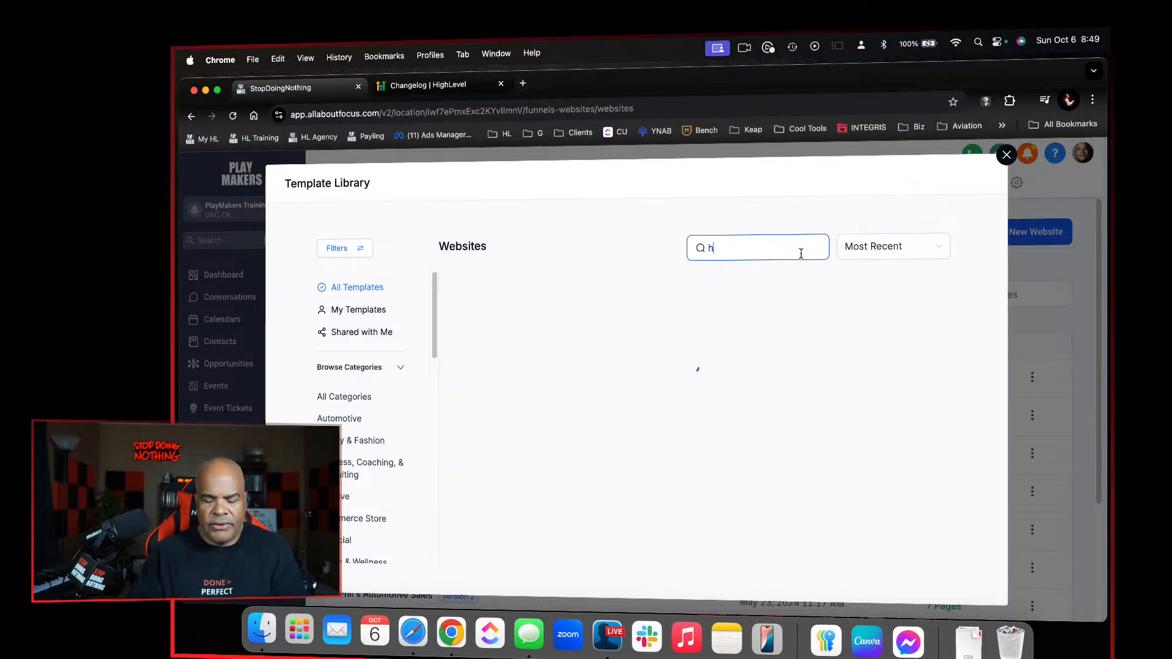
pyautogui.write('ome services')
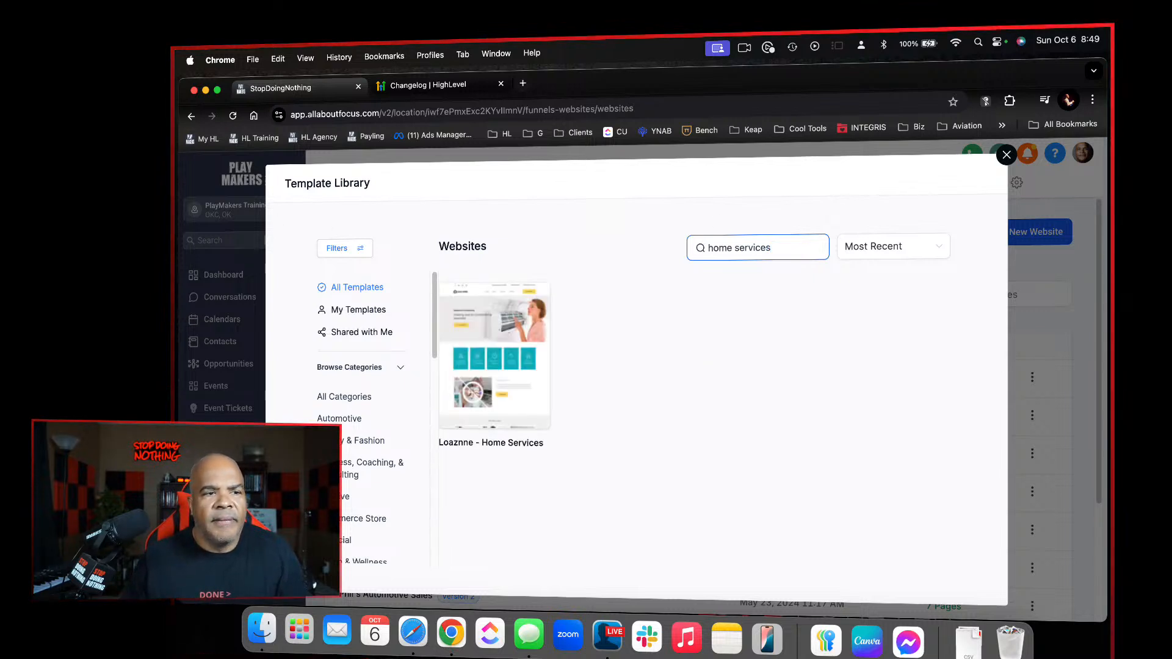
pyautogui.moveTo(498, 354)
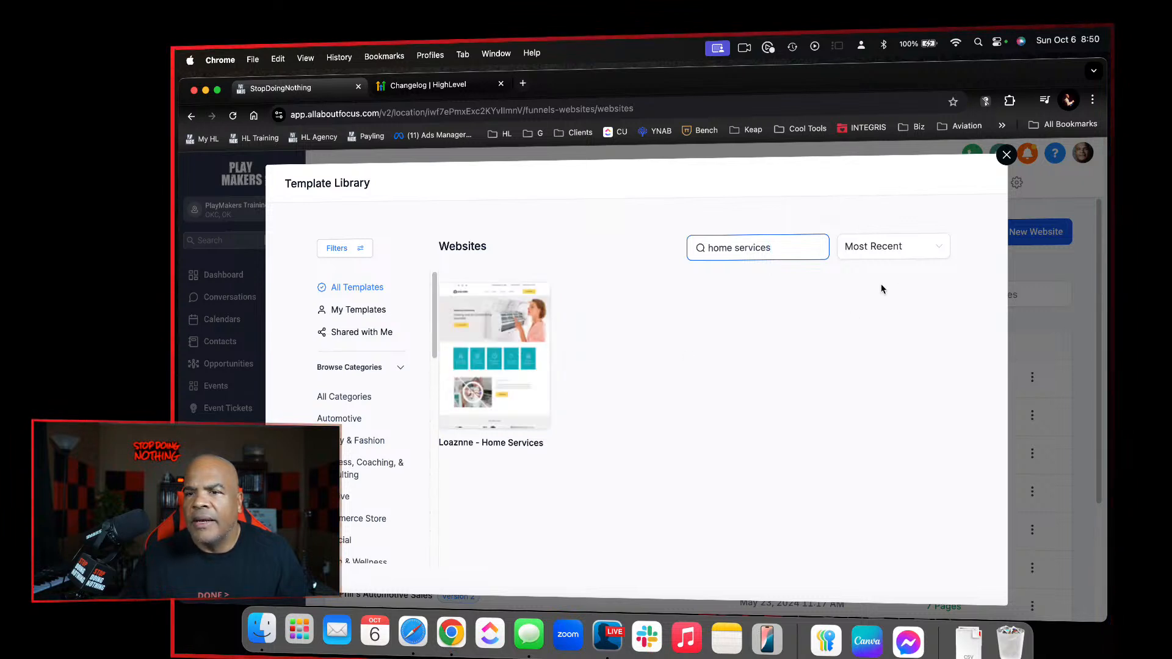
pyautogui.click(507, 353)
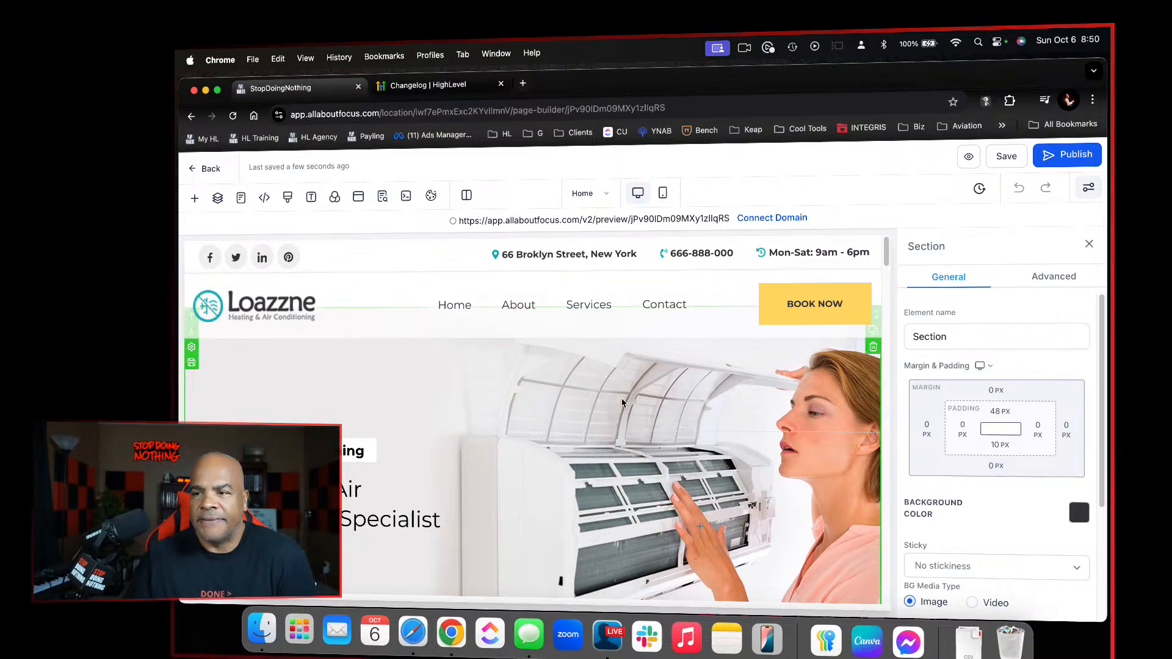
# Look through the template's Home page in the page builder, from the header down to the footer
pyautogui.scroll(-10, 623, 403)
pyautogui.scroll(-15, 622, 402)
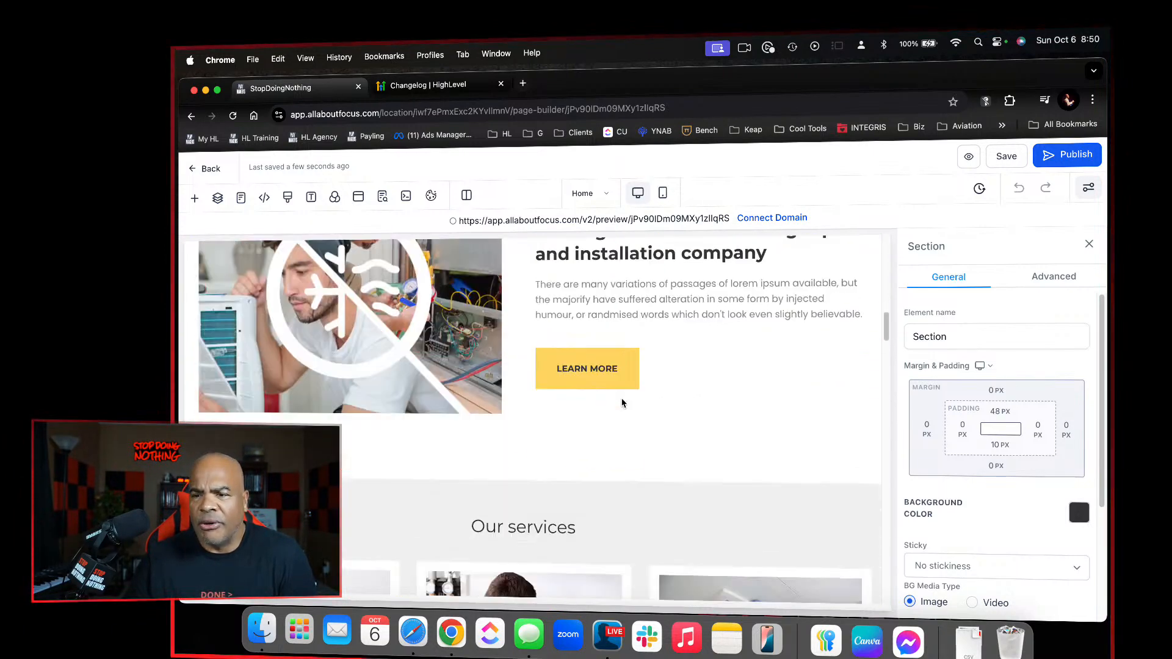
pyautogui.scroll(-20, 622, 403)
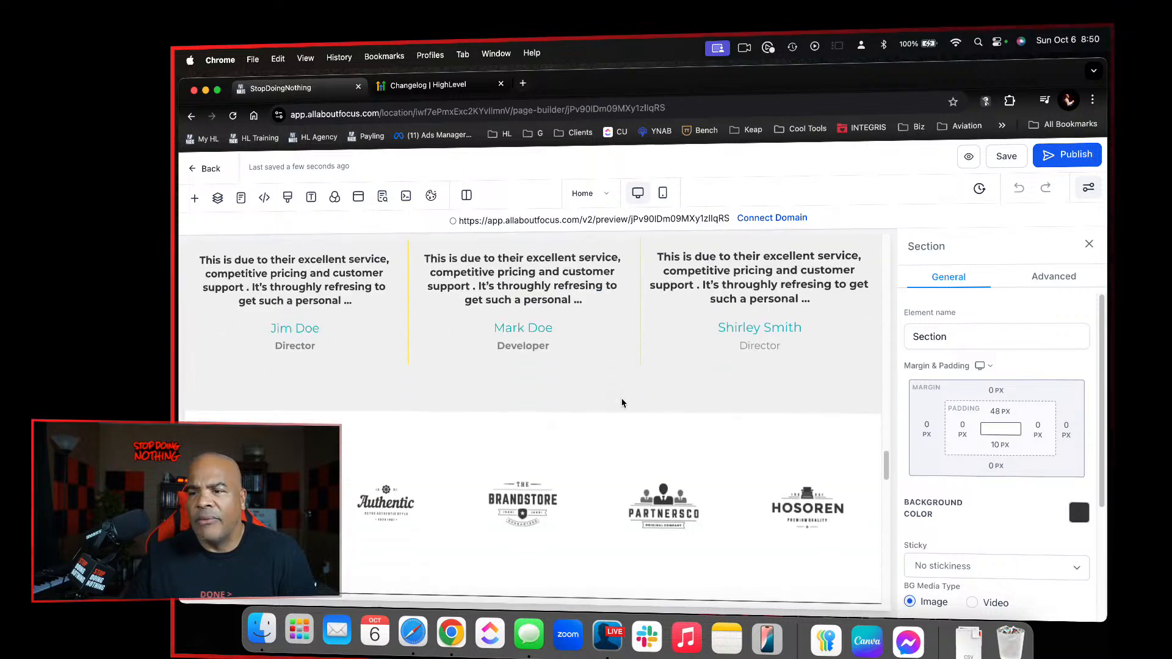
pyautogui.scroll(-2, 623, 403)
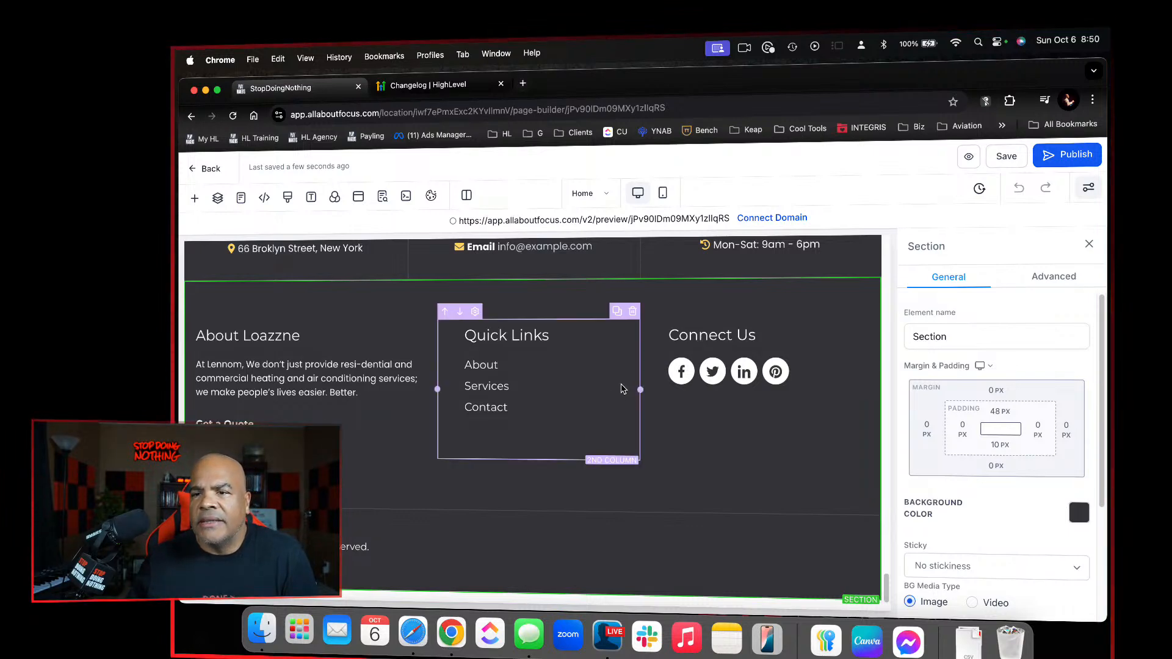
# Leave the page builder for the Loazzne Home page and return to the list of all websites
pyautogui.click(610, 407)
pyautogui.scroll(1, 608, 408)
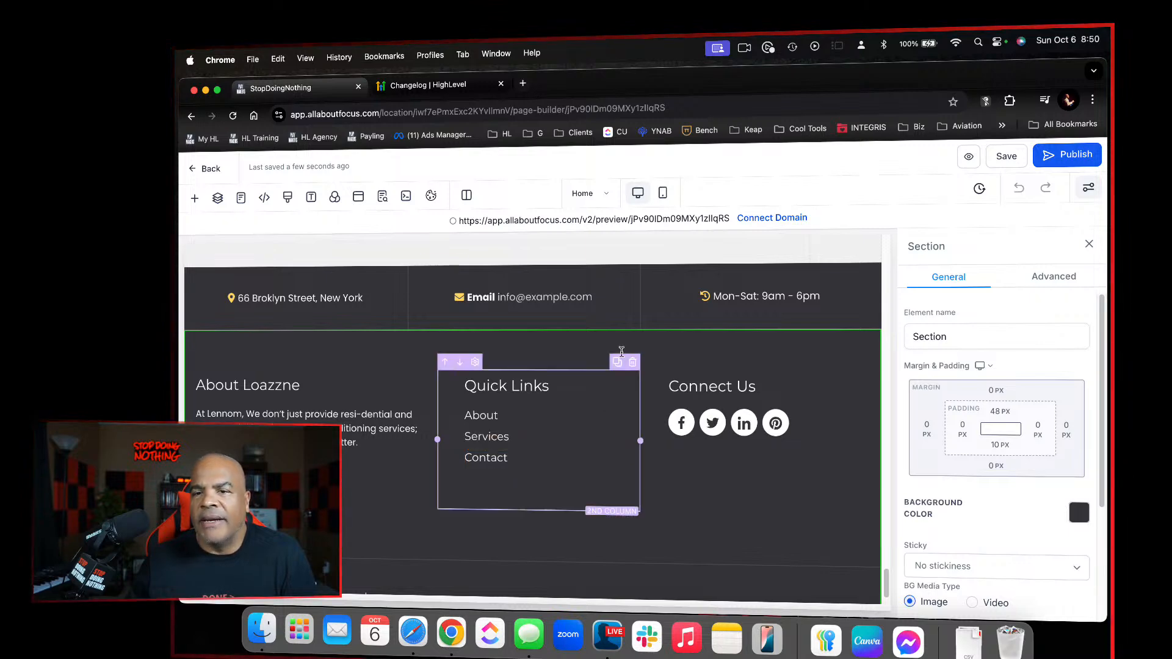
pyautogui.click(580, 297)
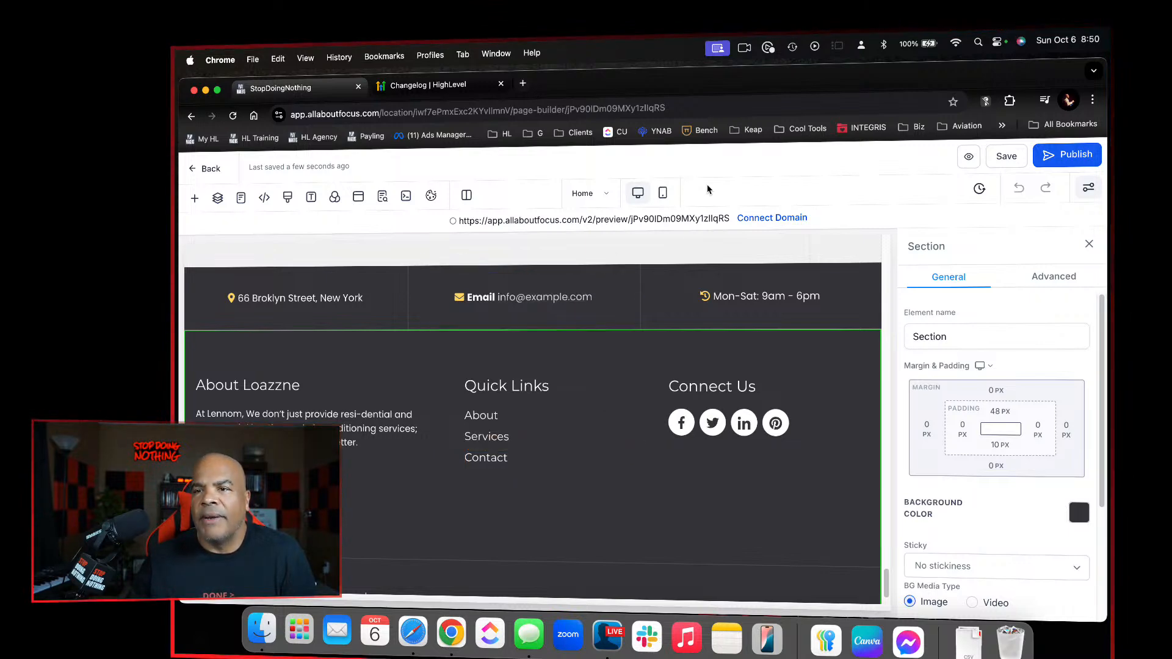
pyautogui.click(208, 172)
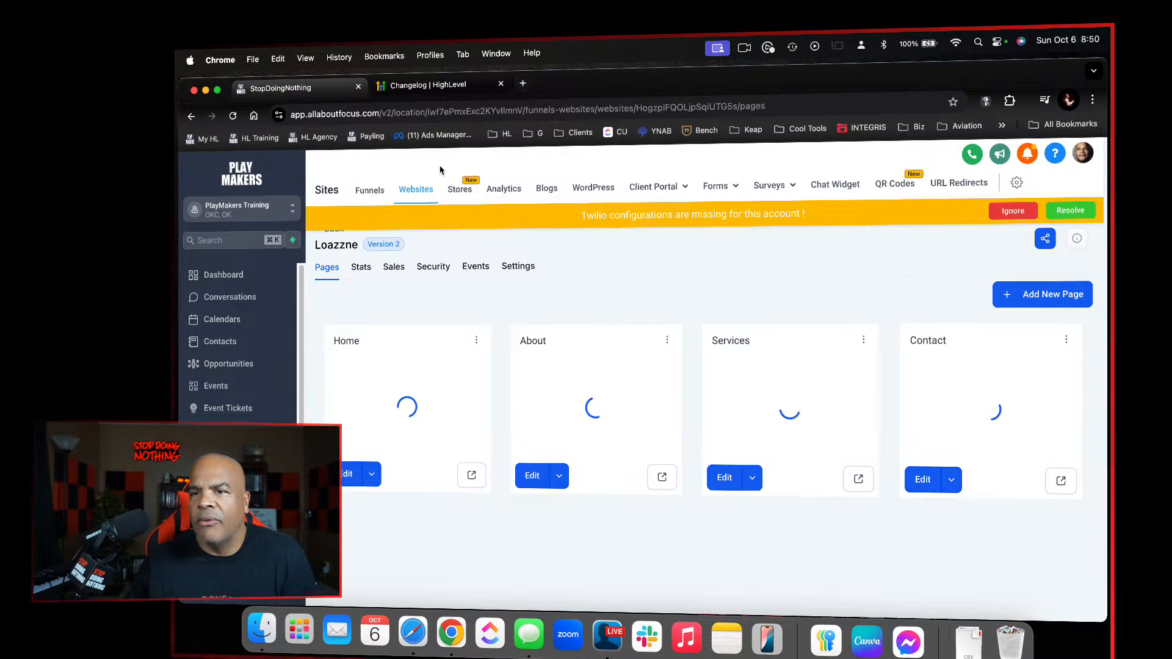
pyautogui.click(416, 189)
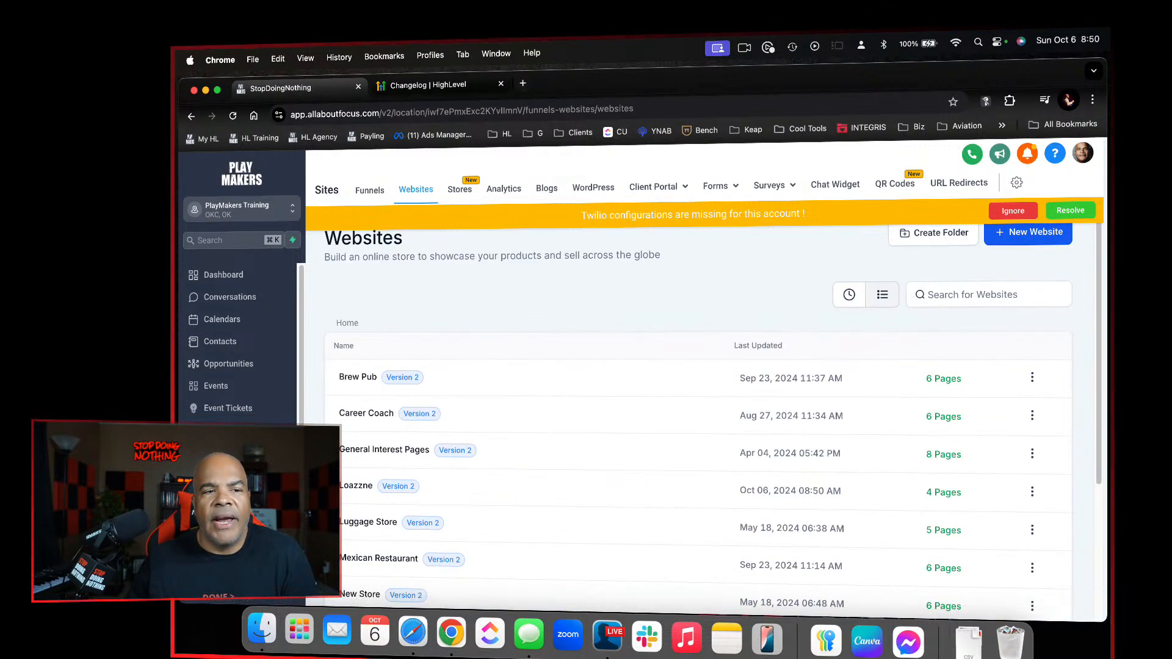
pyautogui.click(422, 191)
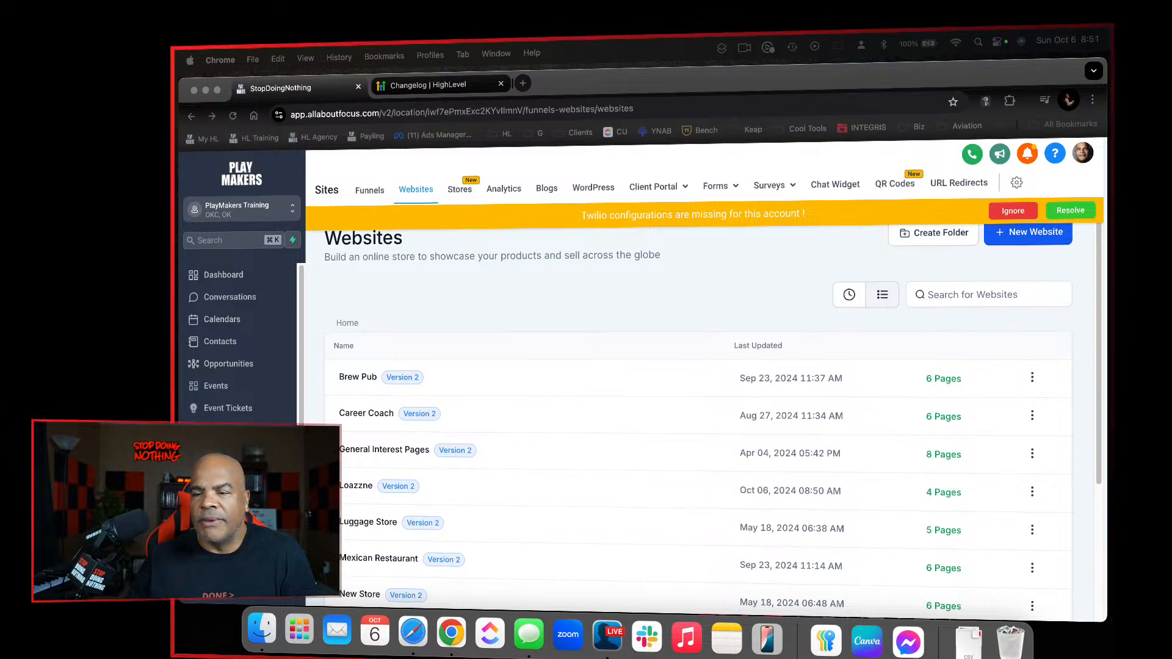
pyautogui.click(680, 275)
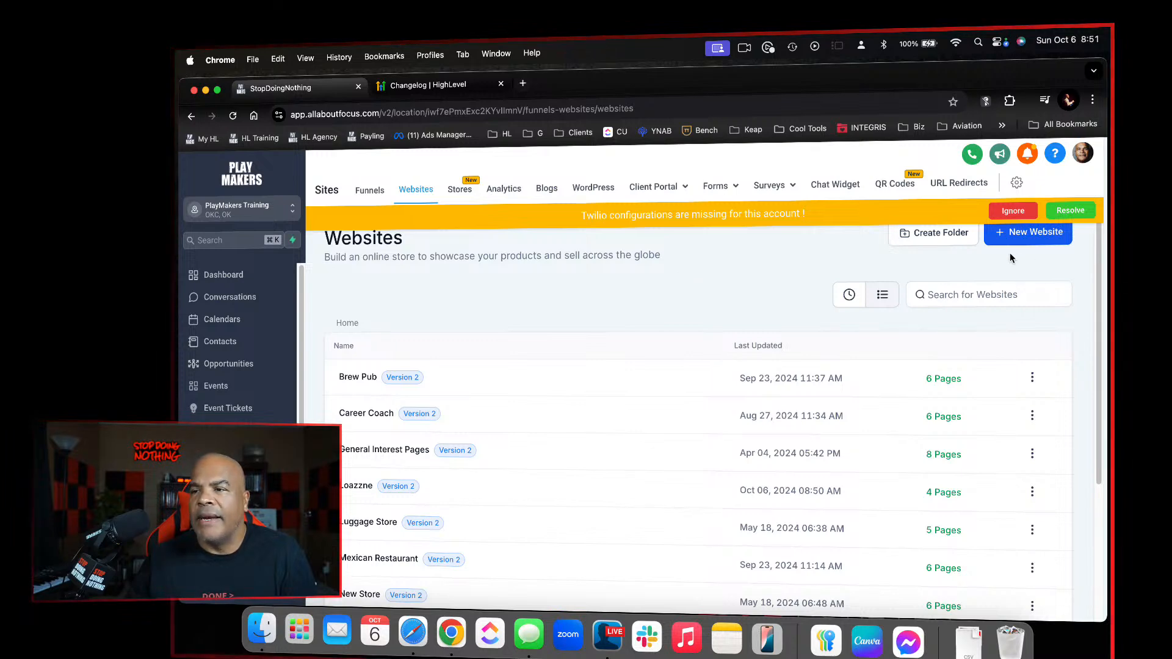
# Start a new website from templates and preview the Life Coaching template down to its contact section, then return to the Template Library
pyautogui.click(1012, 236)
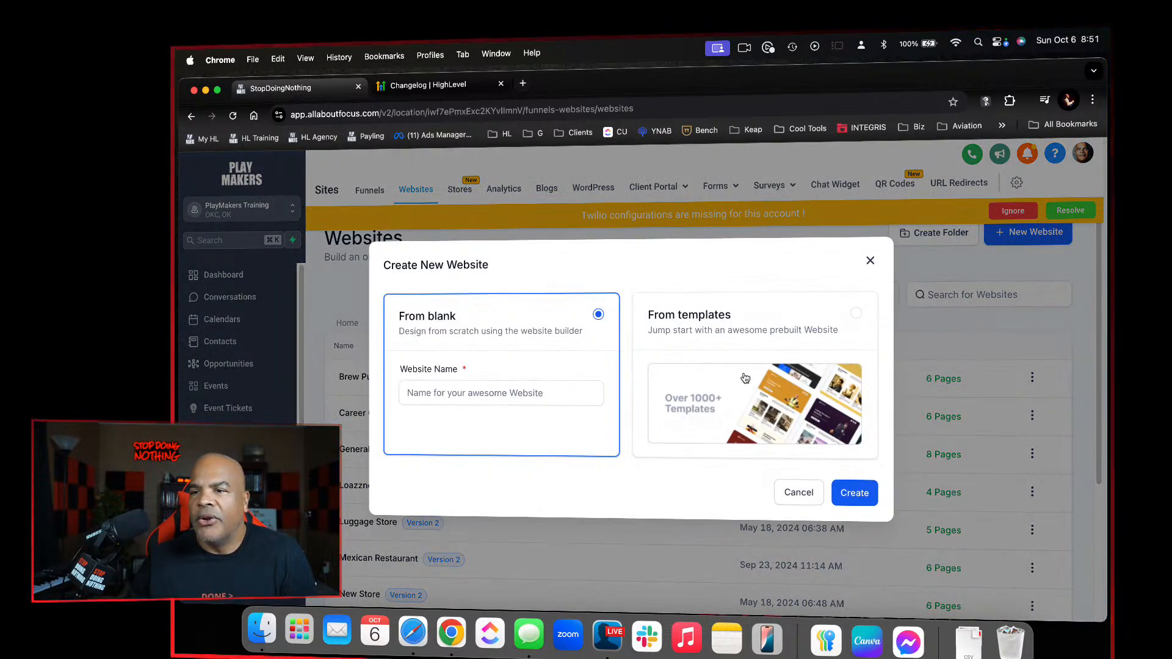
pyautogui.click(795, 349)
pyautogui.click(853, 492)
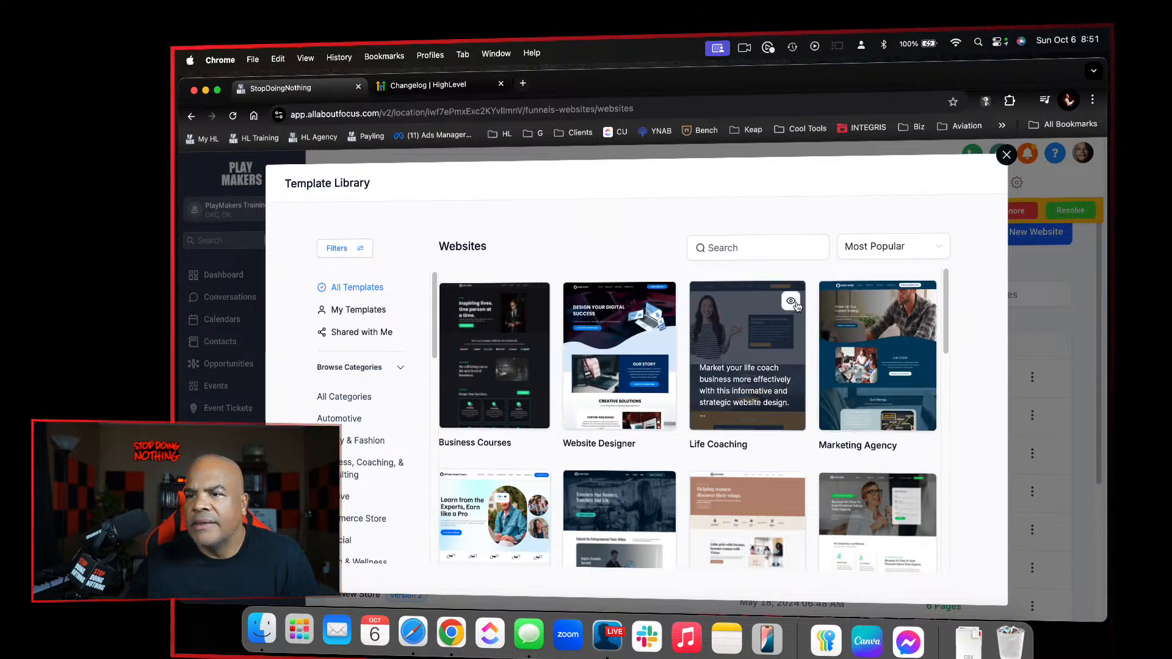
pyautogui.click(793, 303)
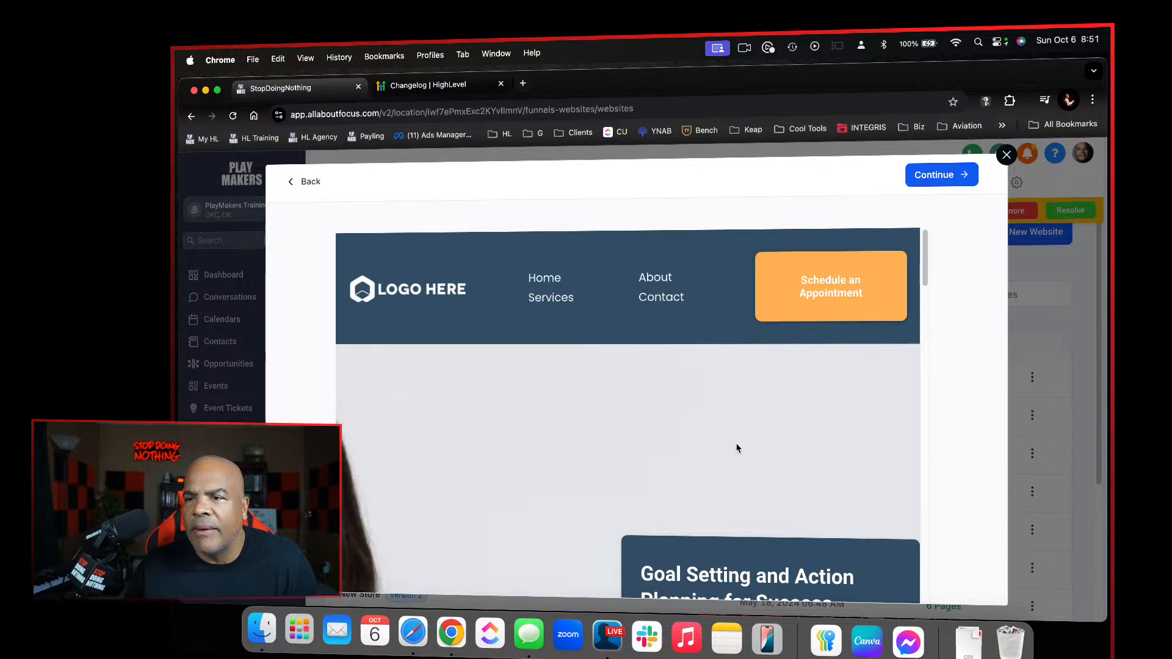
pyautogui.scroll(-20, 737, 449)
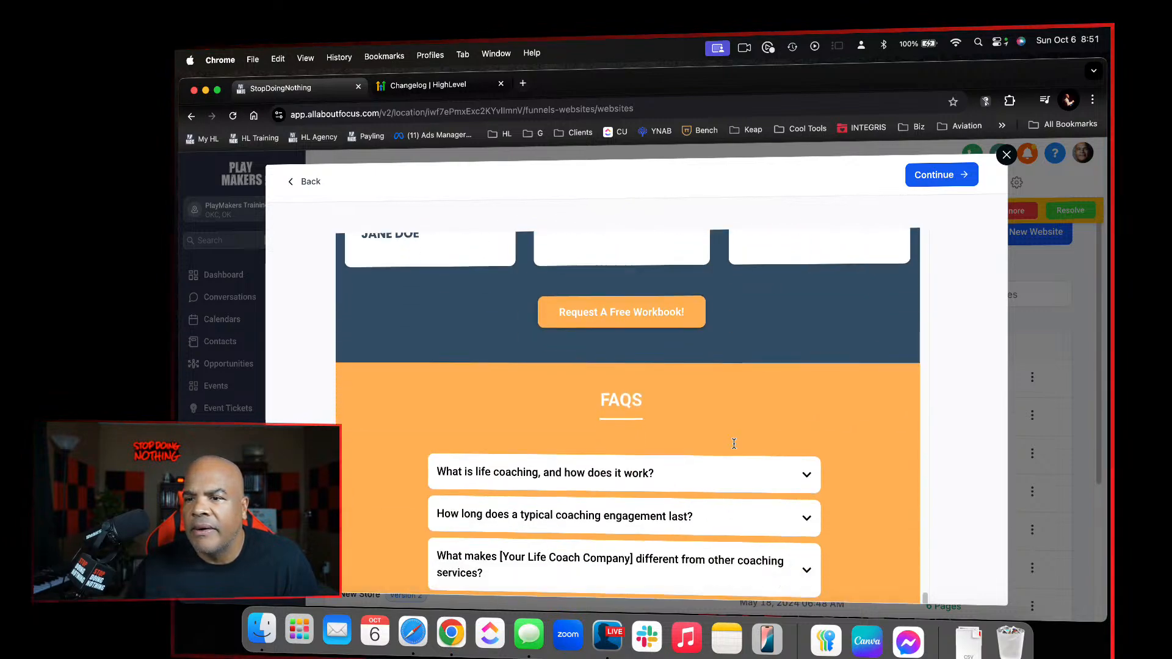
pyautogui.scroll(-10, 734, 444)
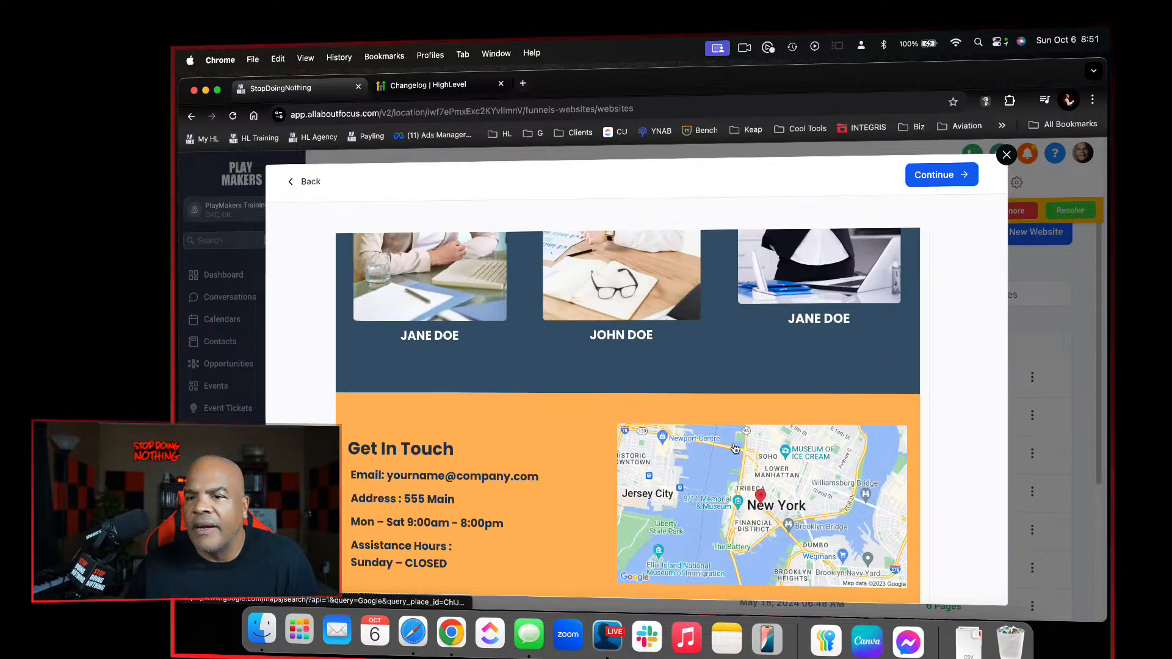
pyautogui.click(303, 185)
# Preview the Business Courses template down to its testimonials and return to the Template Library
pyautogui.moveTo(547, 309)
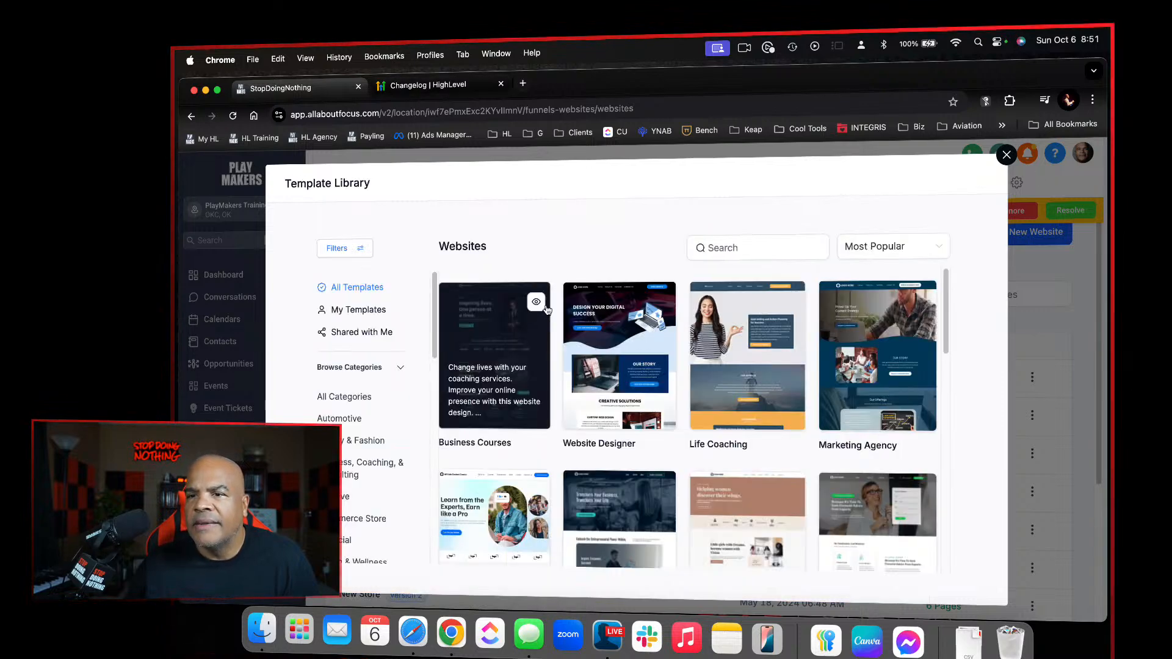
pyautogui.click(538, 305)
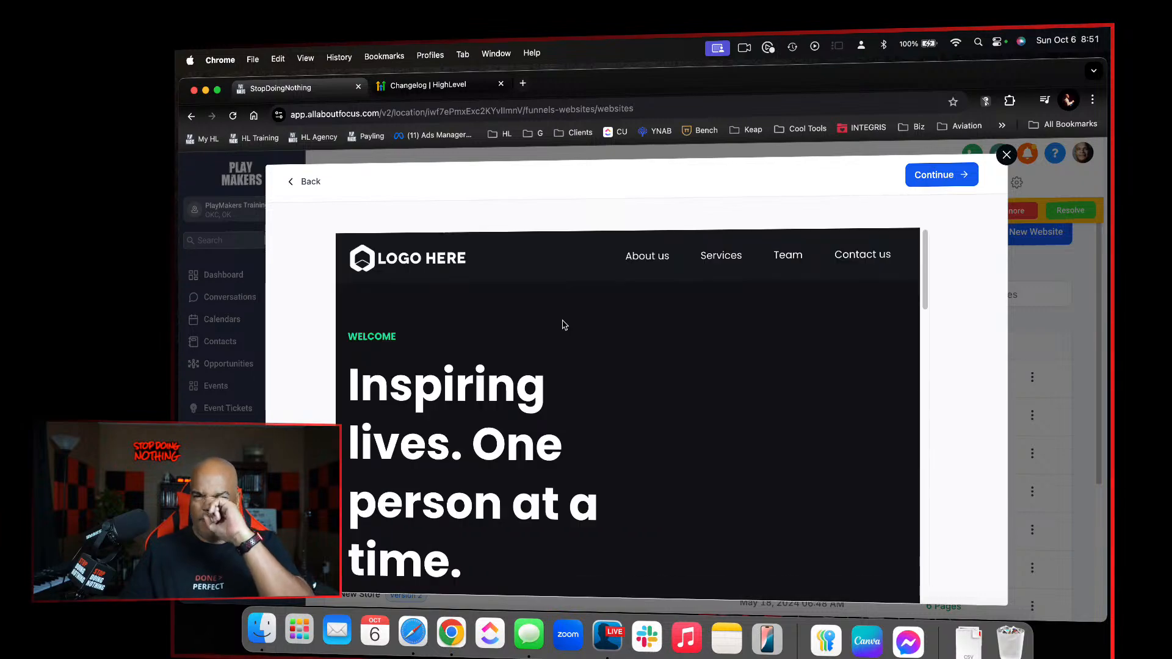
pyautogui.scroll(-10, 557, 458)
pyautogui.scroll(-15, 557, 457)
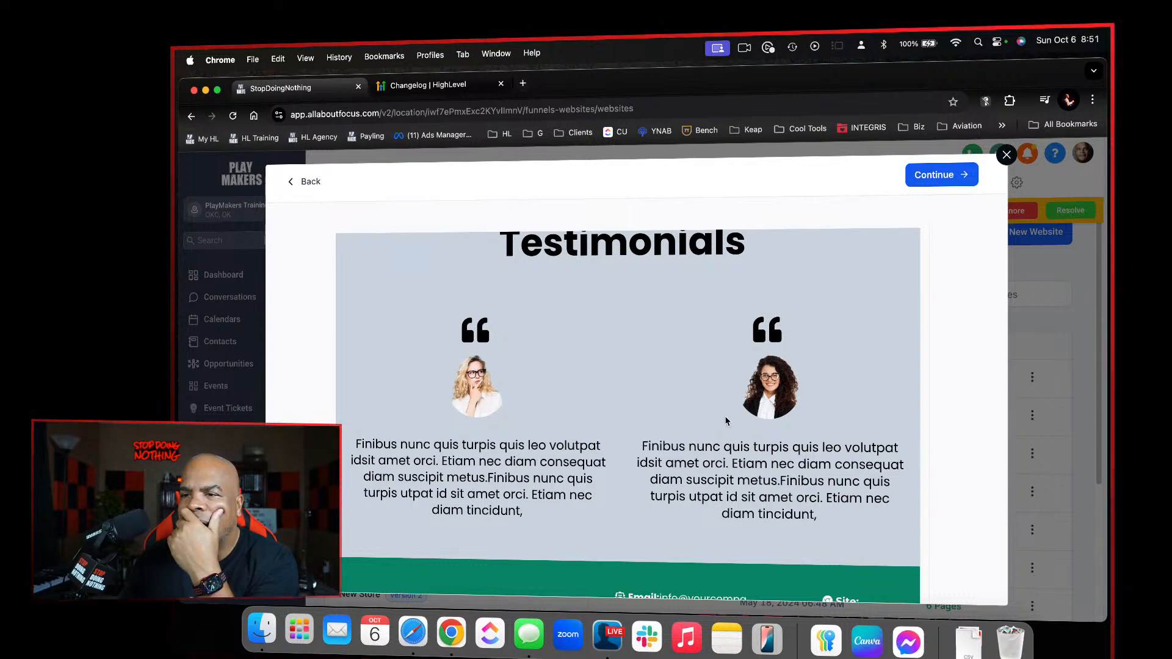
pyautogui.click(310, 178)
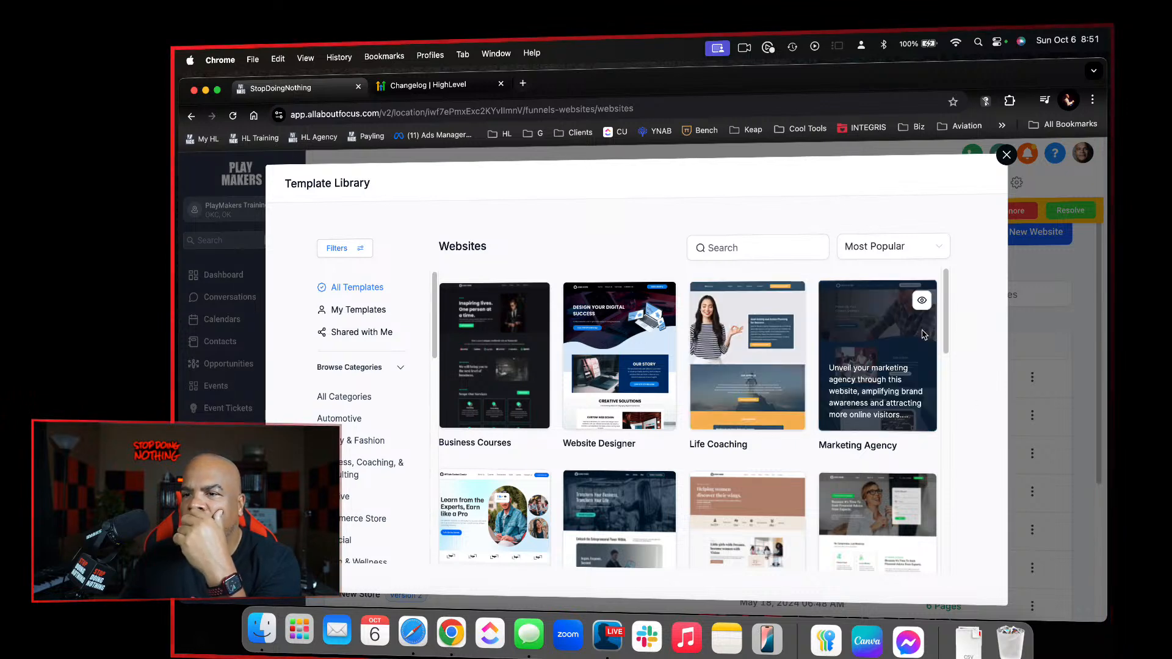
# Preview the Marketing Agency template through its Frequently Asked Questions section and return to the Template Library
pyautogui.click(923, 302)
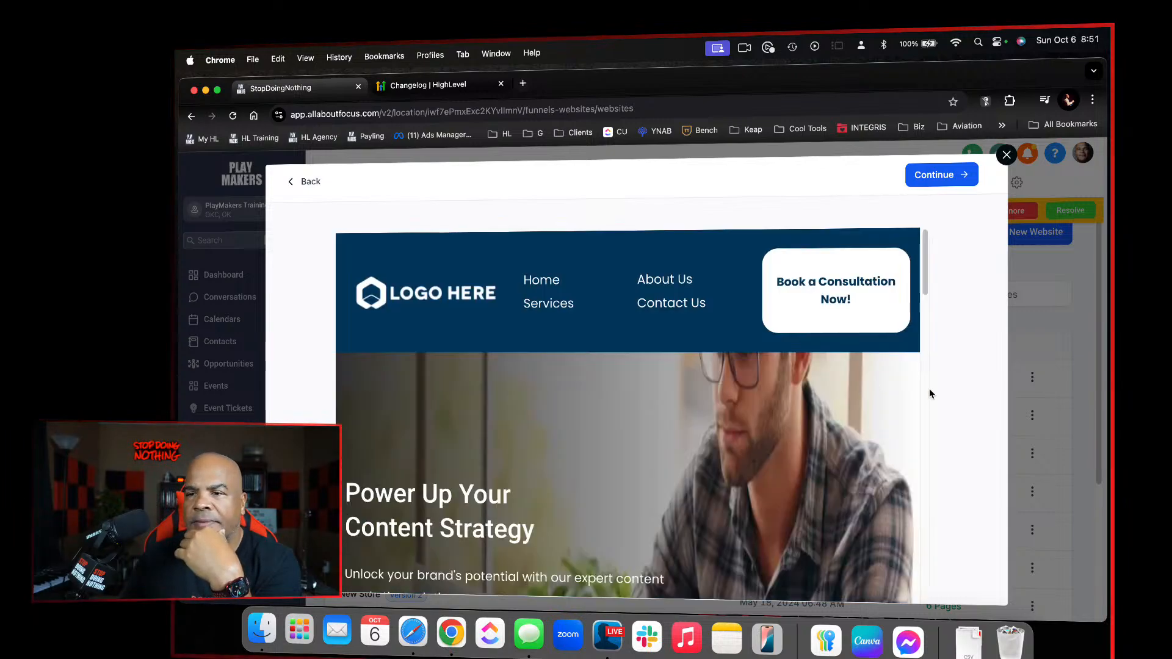
pyautogui.scroll(-15, 692, 404)
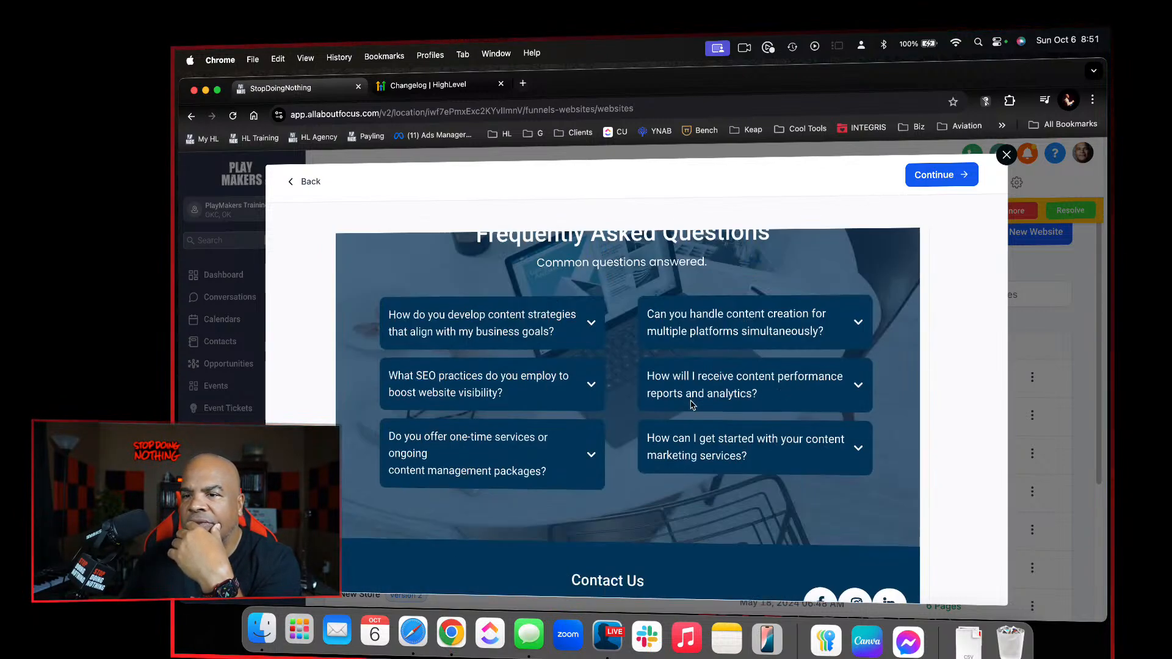
pyautogui.scroll(8, 692, 404)
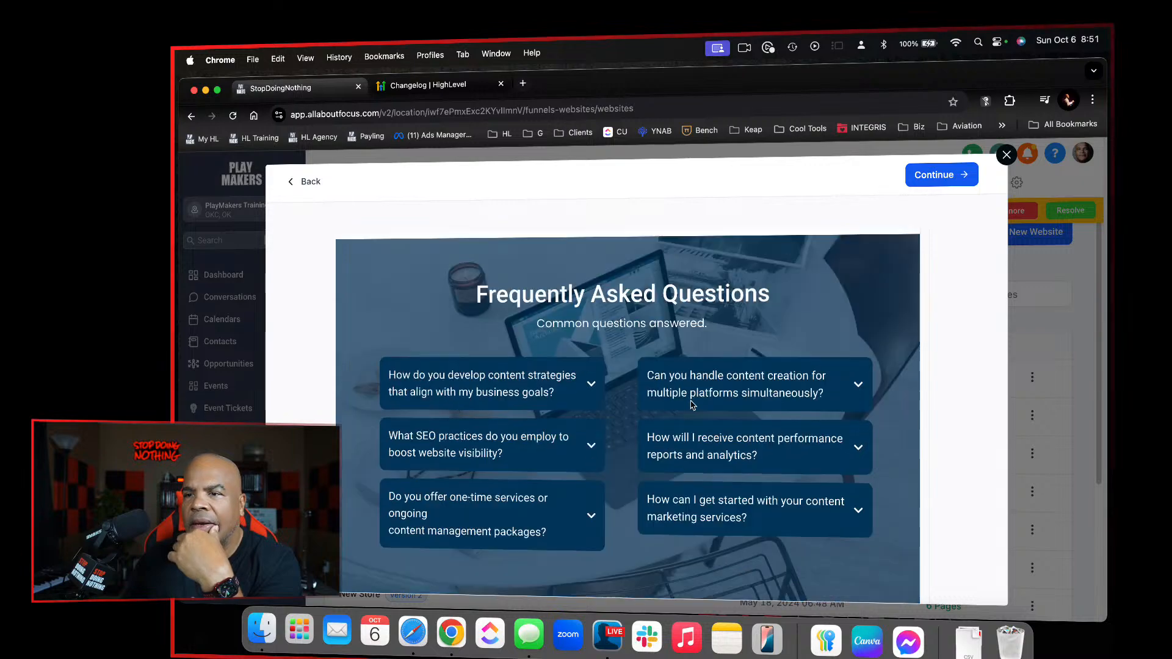
pyautogui.click(311, 182)
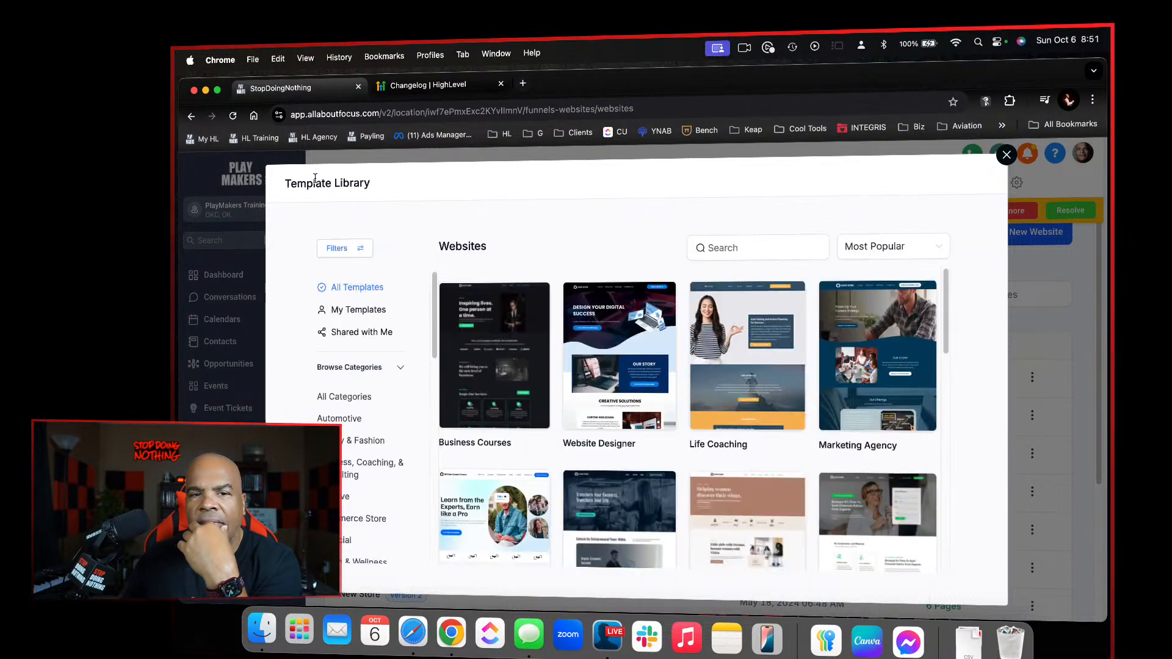
# Preview the Affiliate Content Creators template down to its footer, then close the Template Library without creating a website
pyautogui.scroll(-3, 682, 467)
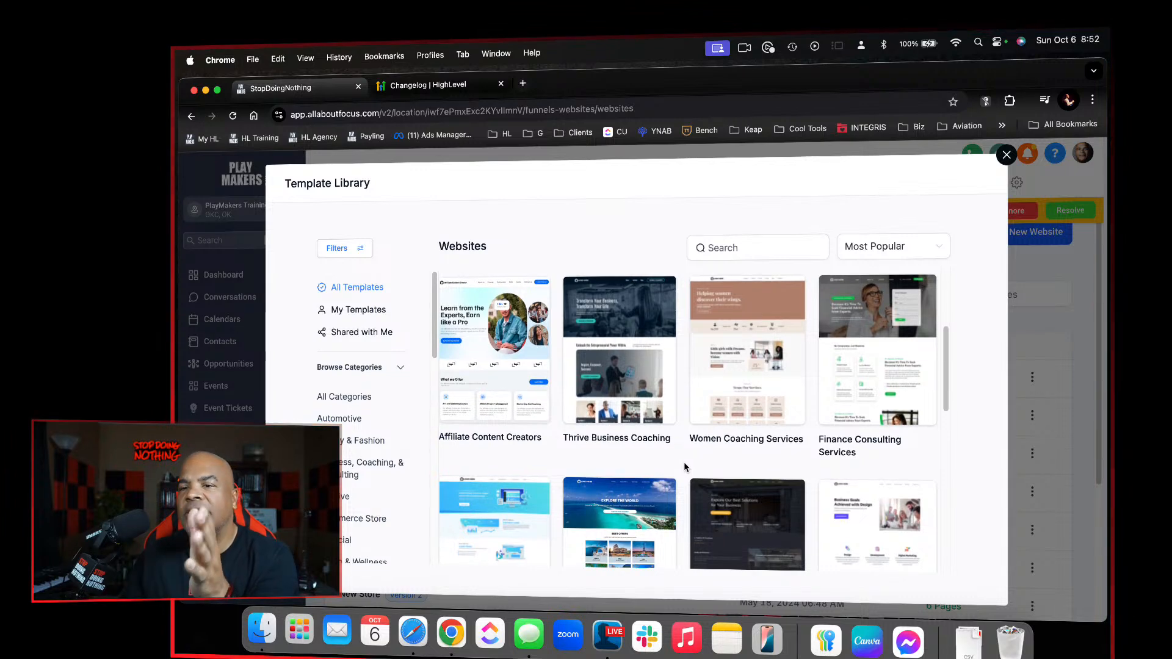
pyautogui.moveTo(514, 358)
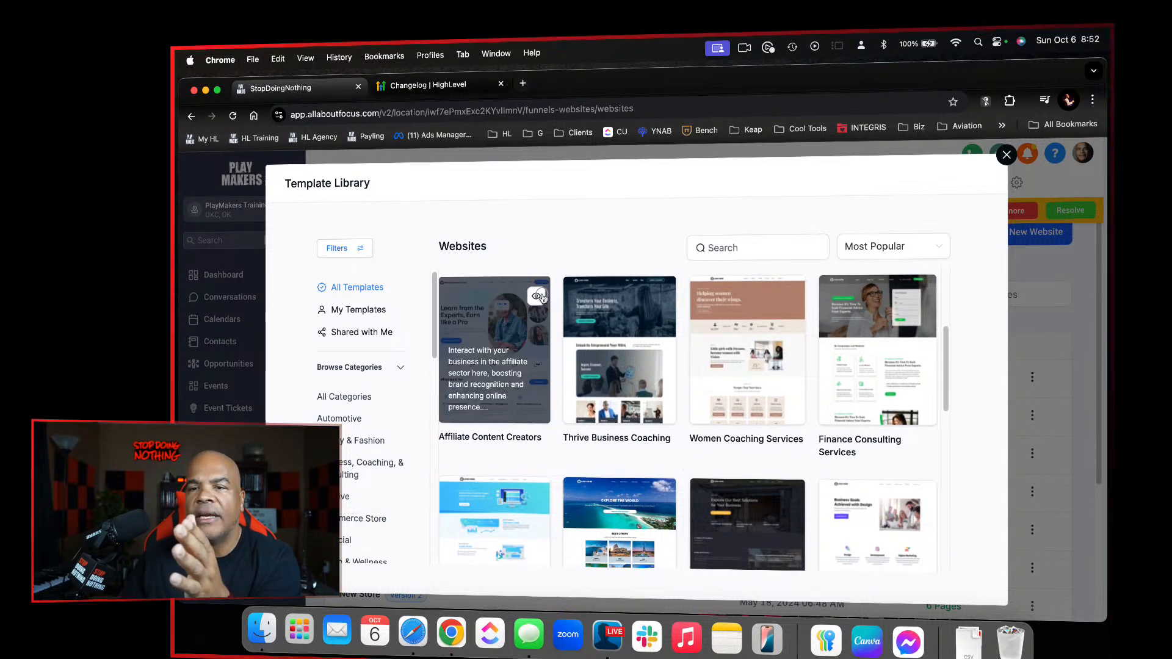
pyautogui.click(539, 297)
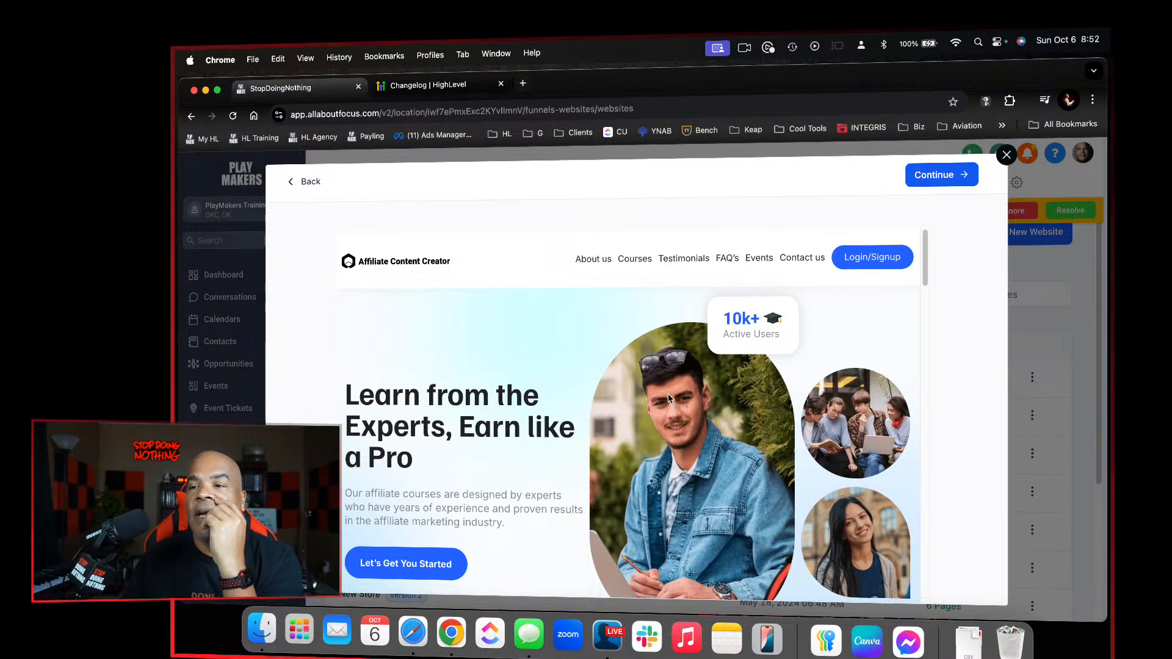
pyautogui.scroll(-15, 614, 432)
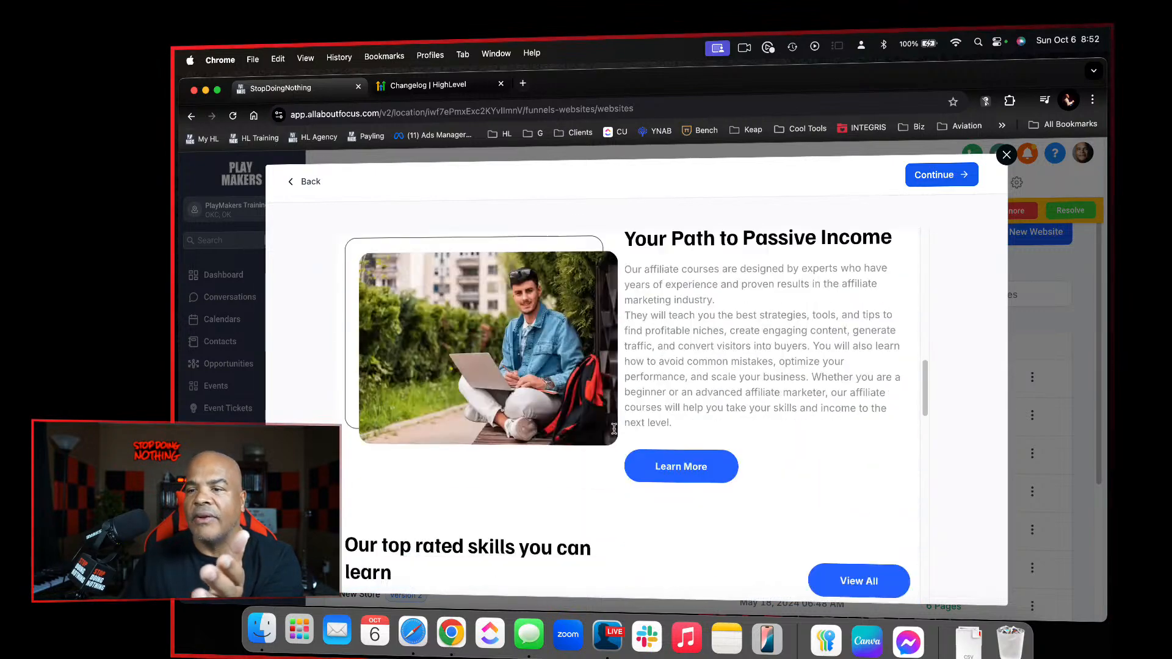
pyautogui.scroll(-15, 614, 432)
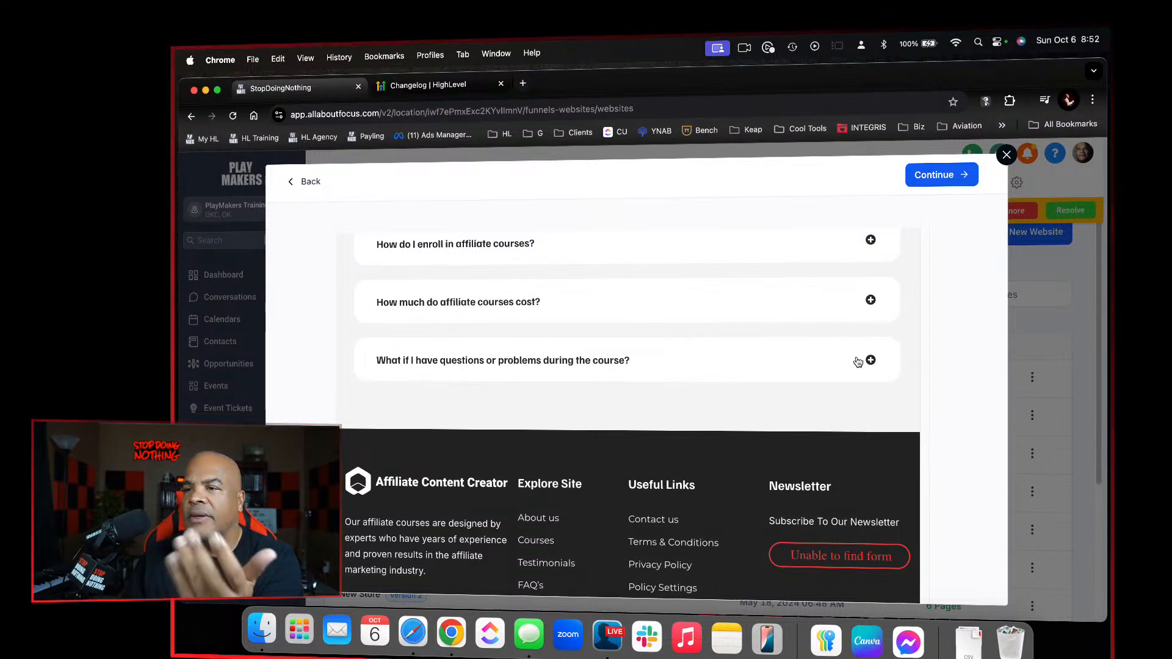
pyautogui.click(1008, 157)
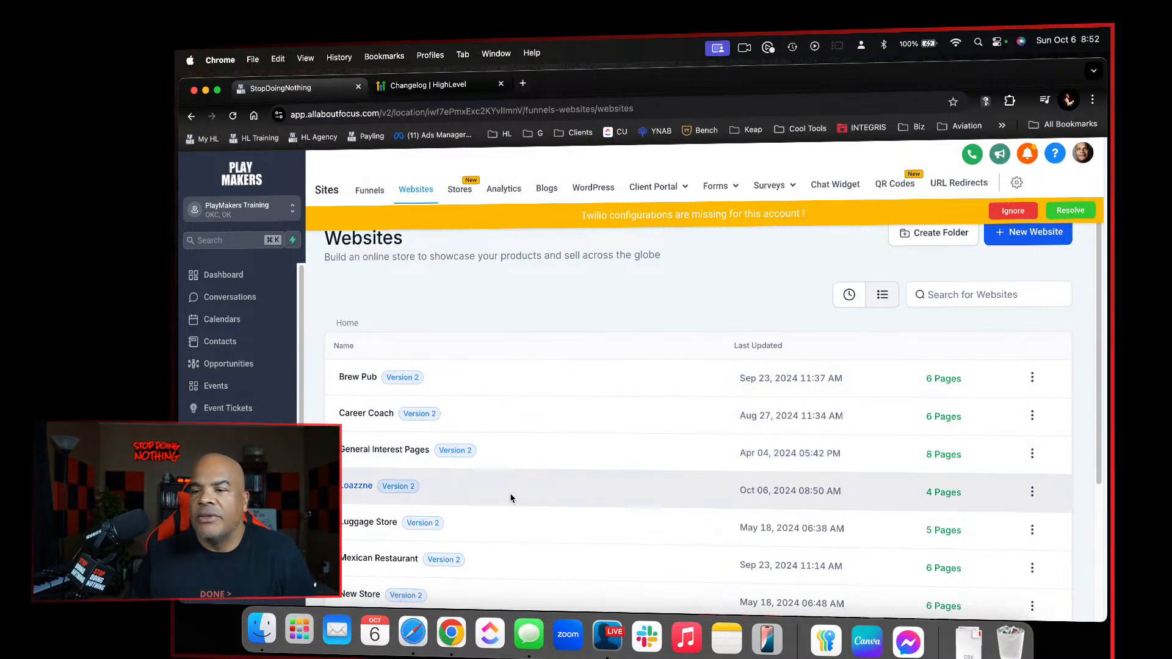
# Open the Loazzne website and edit its Home page in the page builder
pyautogui.click(356, 487)
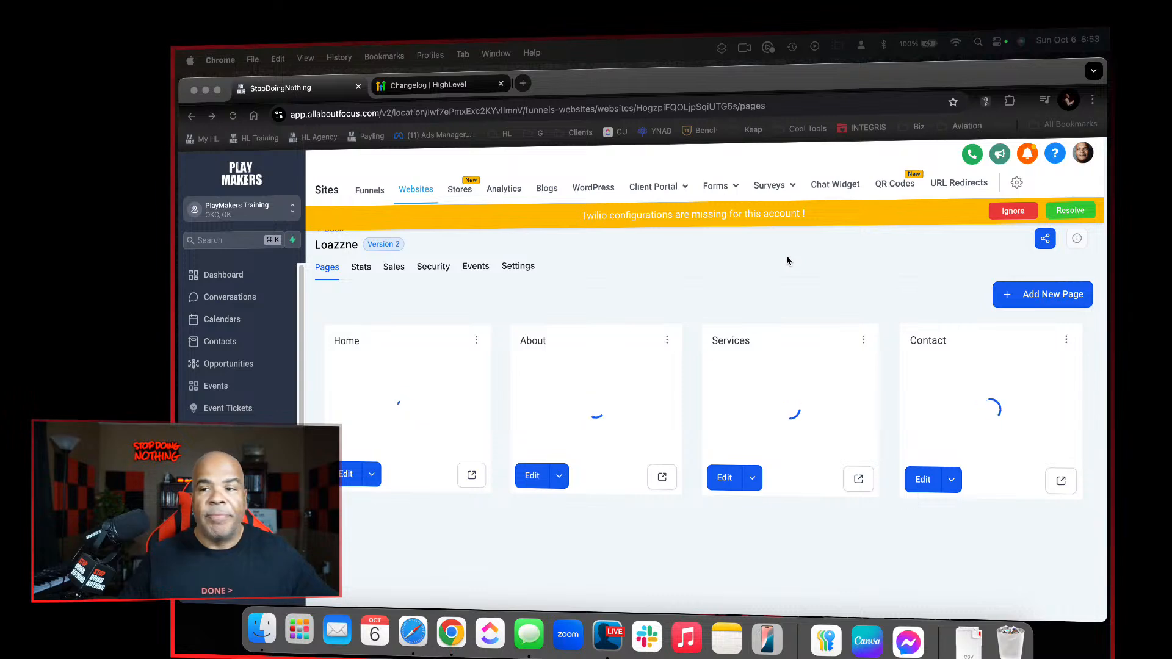
pyautogui.click(344, 471)
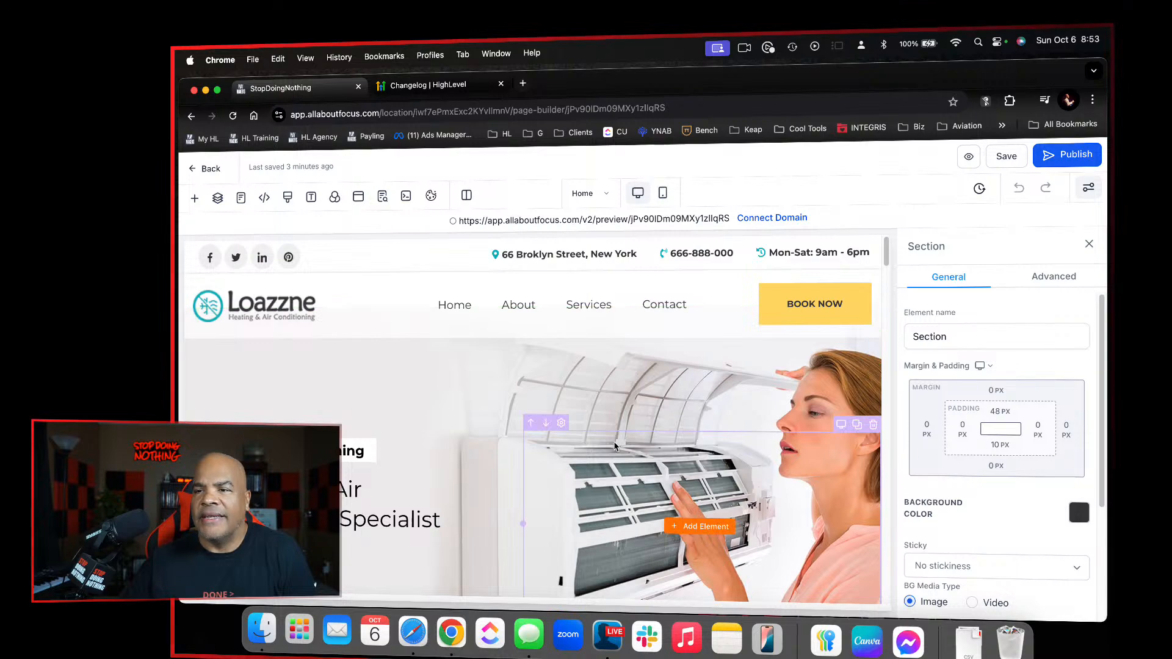
pyautogui.scroll(-8, 614, 448)
pyautogui.scroll(8, 615, 445)
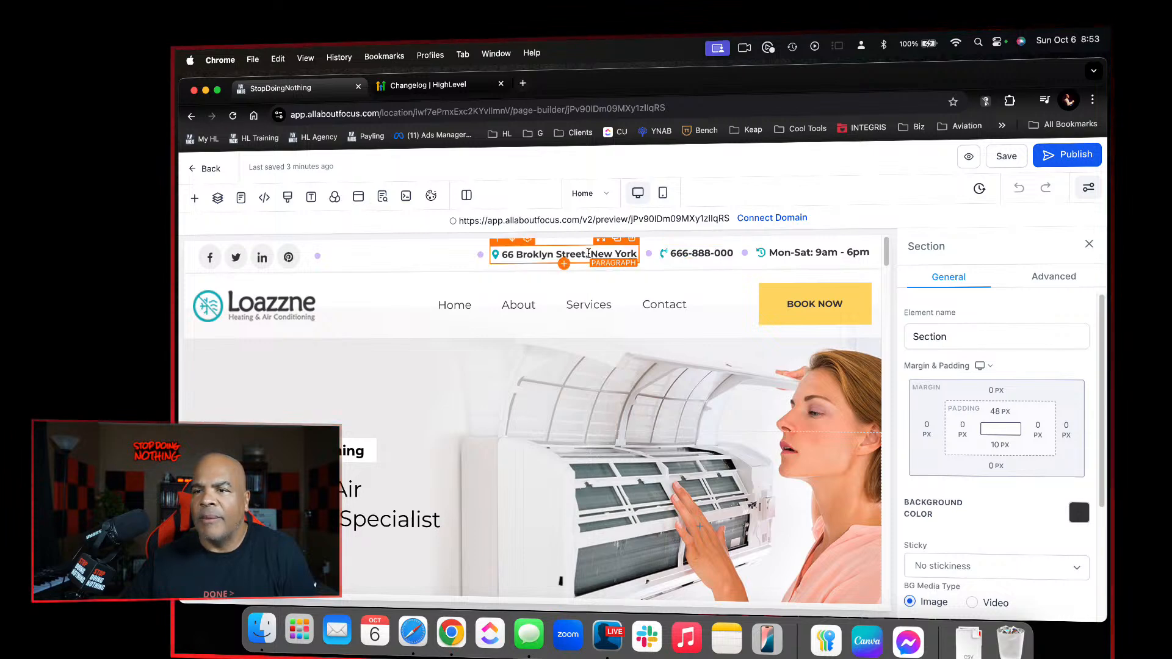
# Delete the street address text beside the location icon in the Home page's header and enter "{" to bring up the custom value picker
pyautogui.click(589, 254)
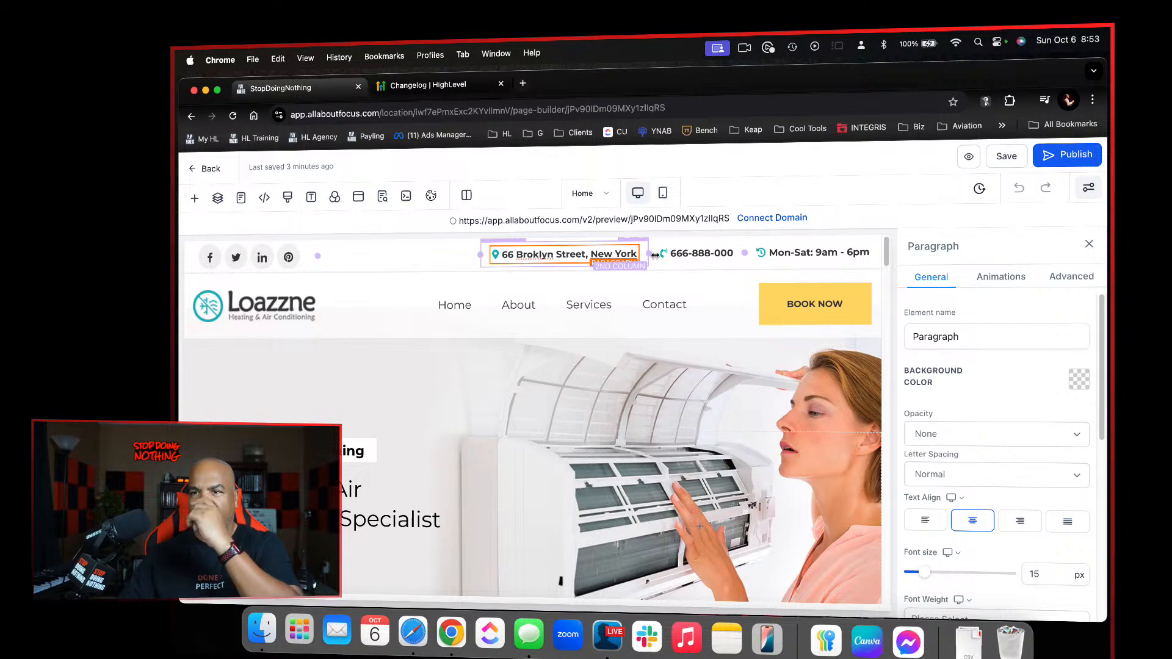
pyautogui.press('BackSpace')
pyautogui.press('BackSpace')
pyautogui.press('BackSpace')
pyautogui.press('BackSpace')
pyautogui.press('BackSpace')
pyautogui.press('BackSpace')
pyautogui.press('BackSpace')
pyautogui.press('BackSpace')
pyautogui.press('BackSpace')
pyautogui.press('BackSpace')
pyautogui.press('BackSpace')
pyautogui.press('BackSpace')
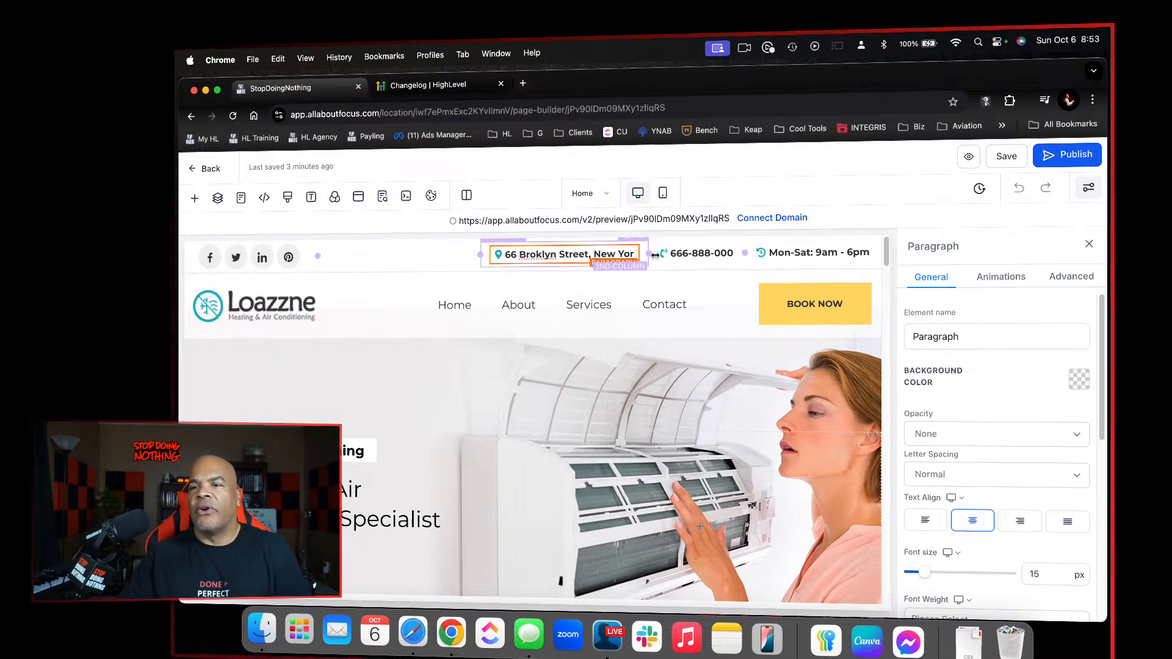
pyautogui.press('BackSpace')
pyautogui.press('BackSpace')
pyautogui.press('BackSpace')
pyautogui.press('BackSpace')
pyautogui.press('BackSpace')
pyautogui.press('BackSpace')
pyautogui.press('BackSpace')
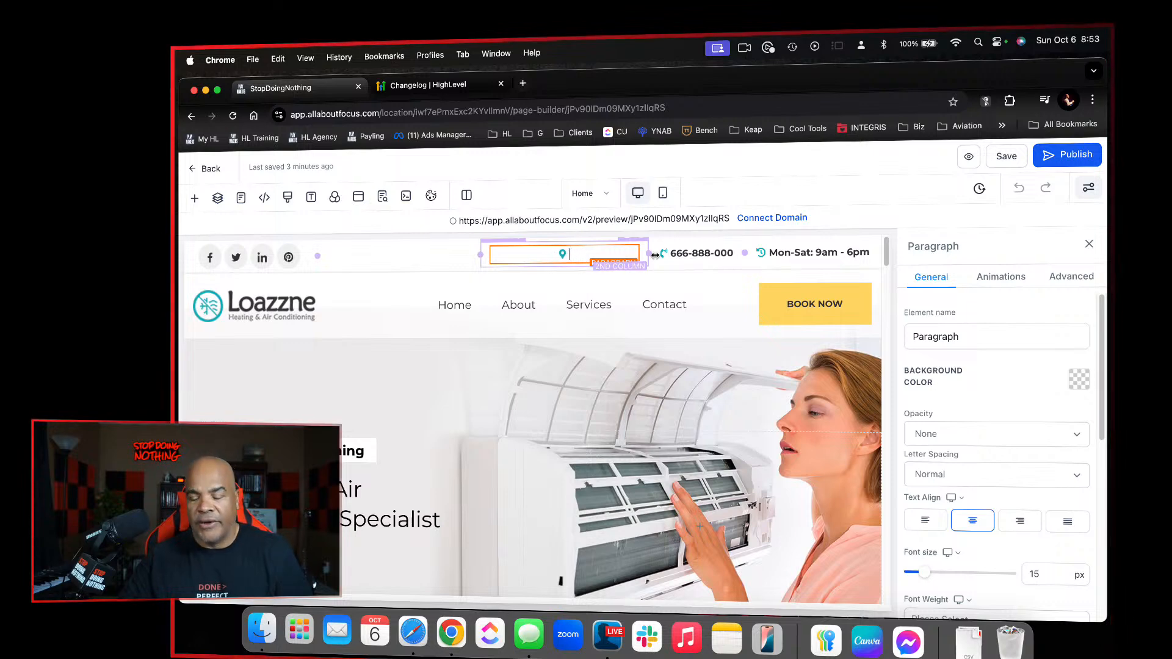
pyautogui.write('{')
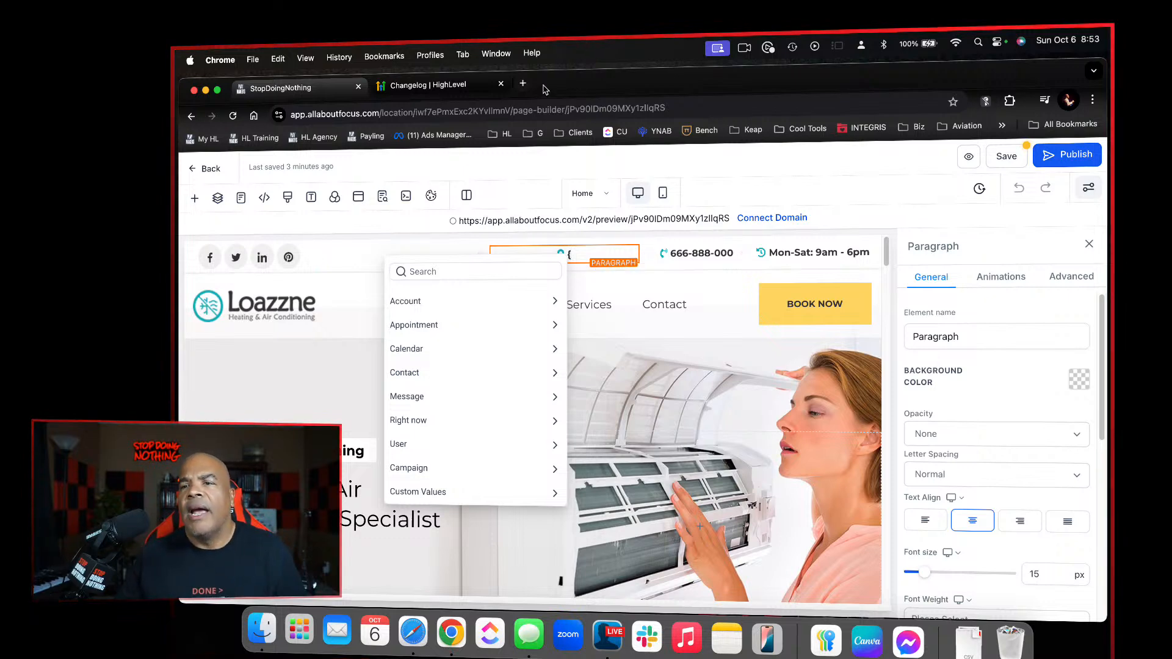
# Open the HL Training account's dashboard in a new browser tab
pyautogui.click(520, 85)
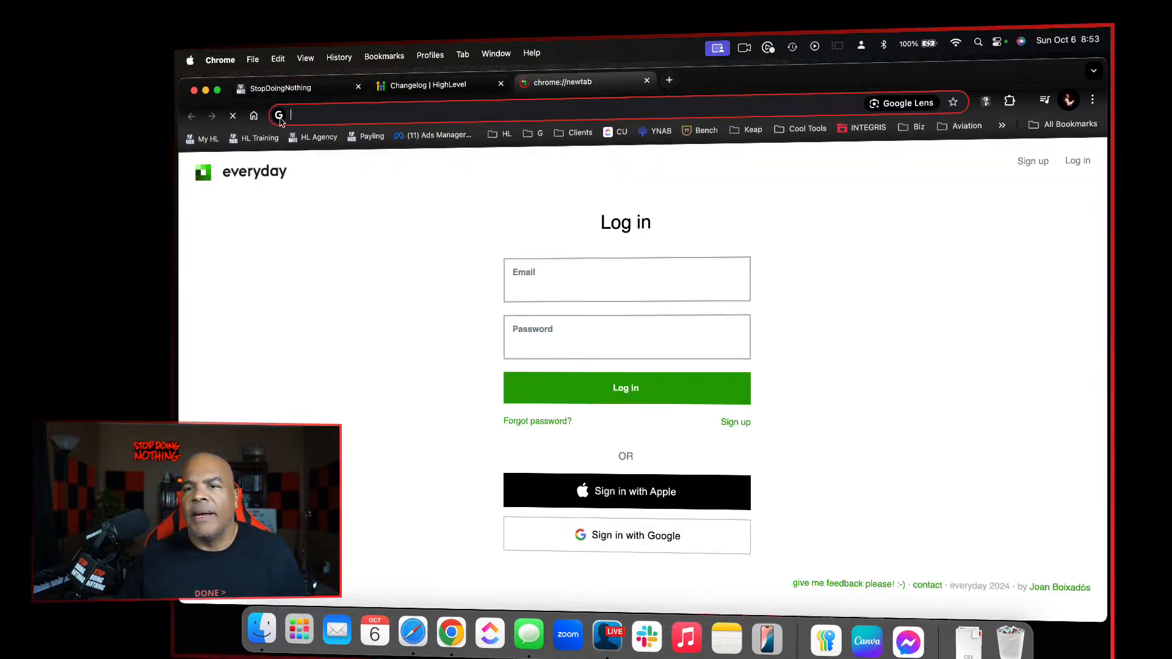
pyautogui.click(267, 139)
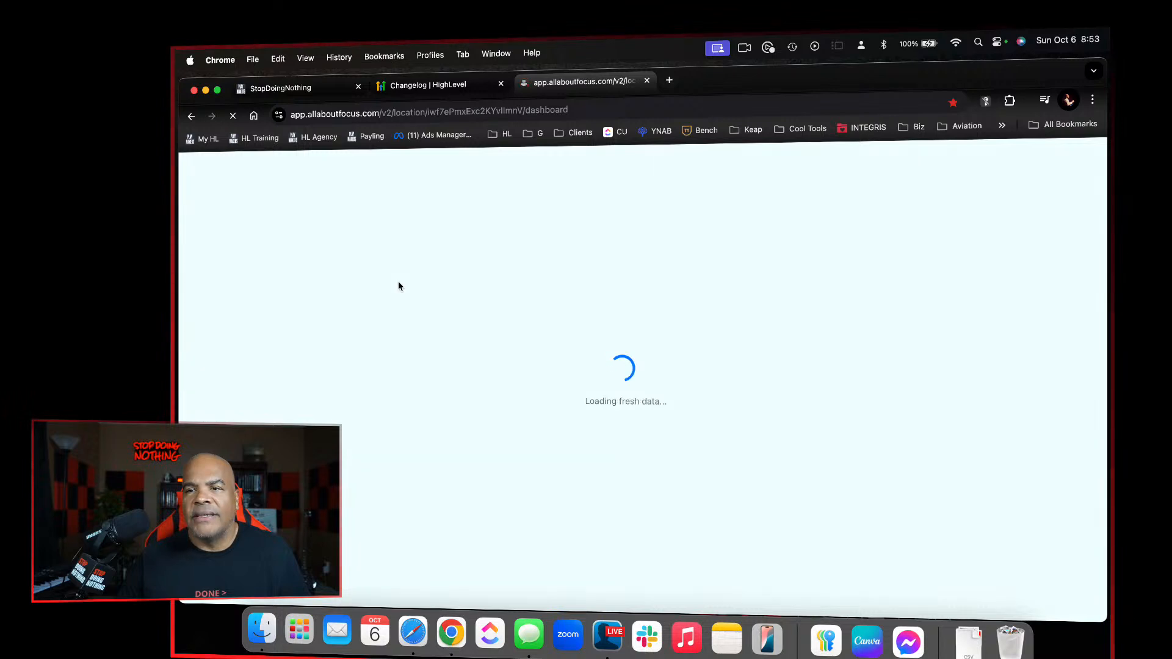
pyautogui.click(266, 139)
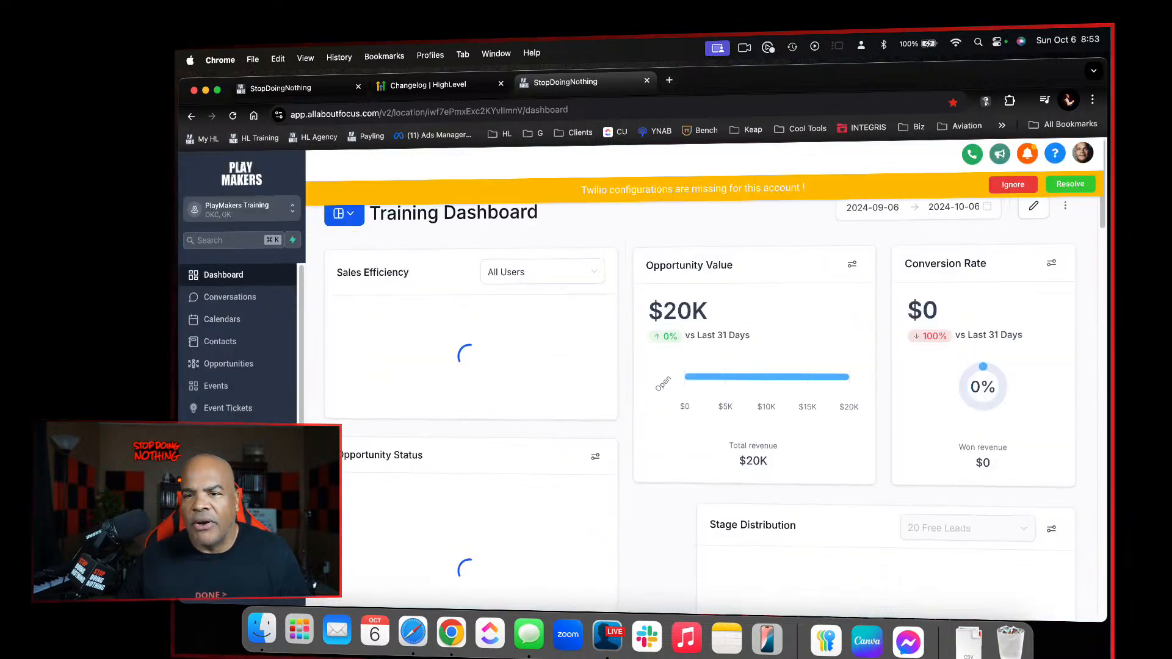
# Open the account's settings and review the contact and address fields in the Business Profile
pyautogui.click(276, 600)
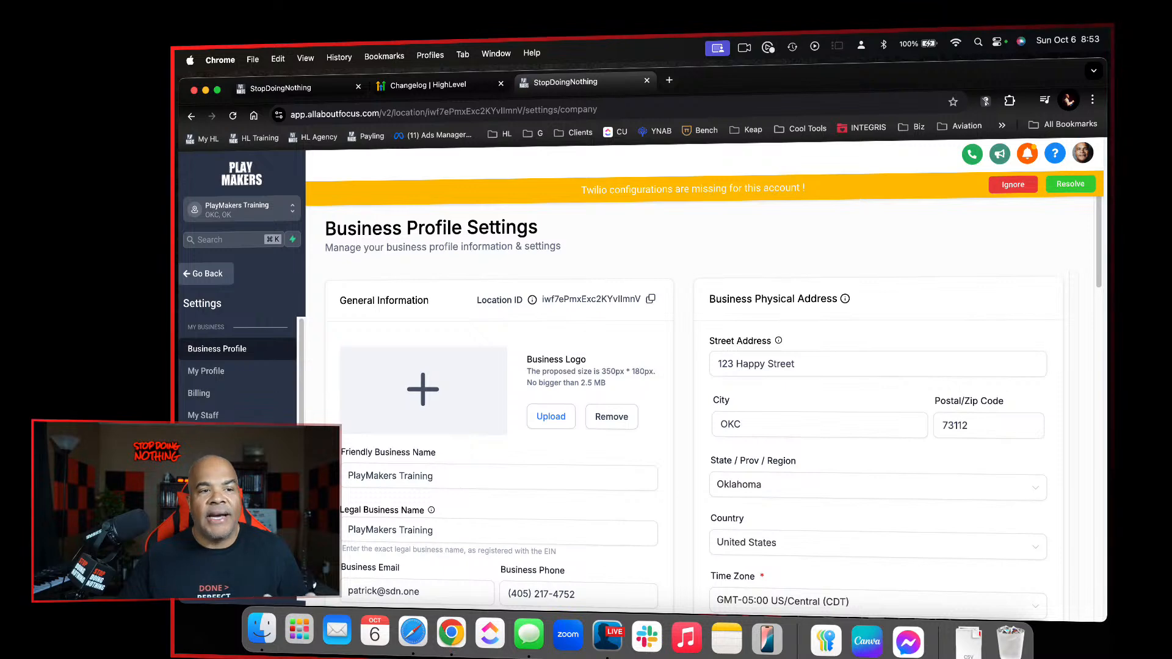
pyautogui.scroll(-5, 492, 497)
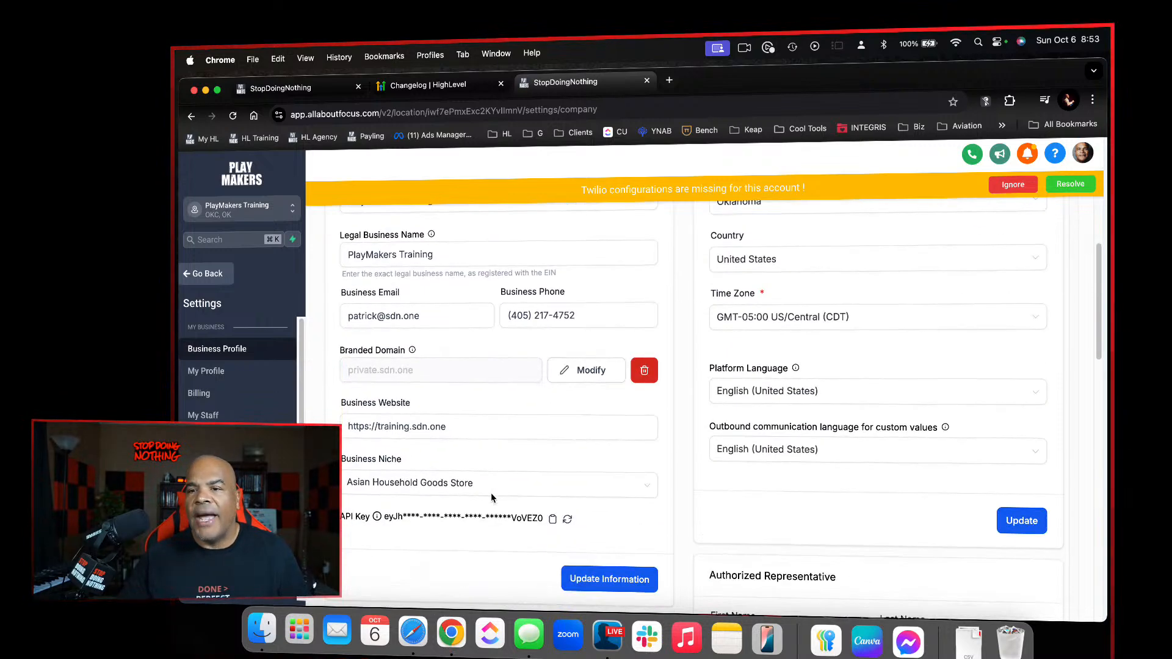
pyautogui.scroll(5, 490, 493)
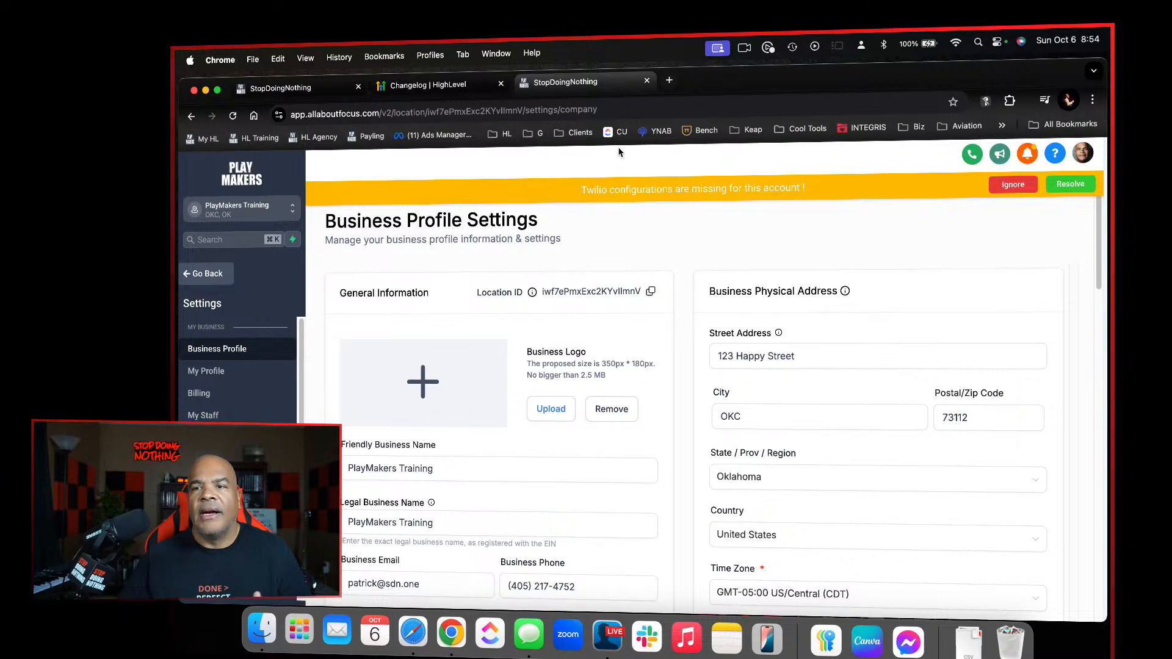
# Return to the Loazzne page builder and insert the Account Address Line 1 value beside the header's location icon
pyautogui.click(339, 95)
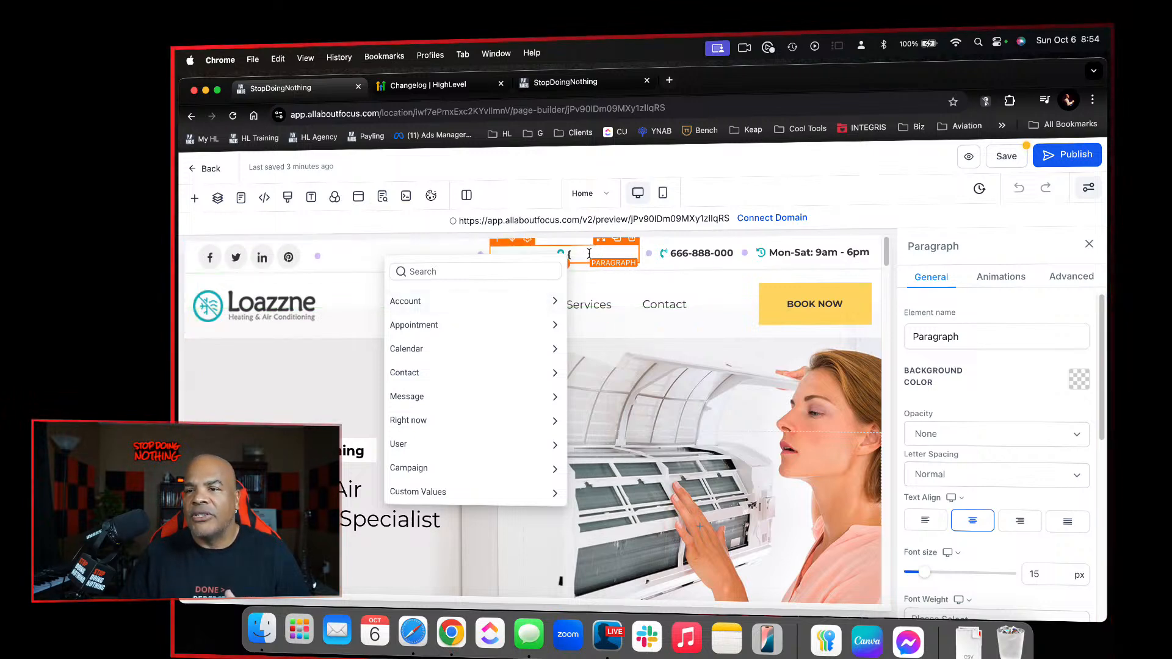
pyautogui.click(525, 303)
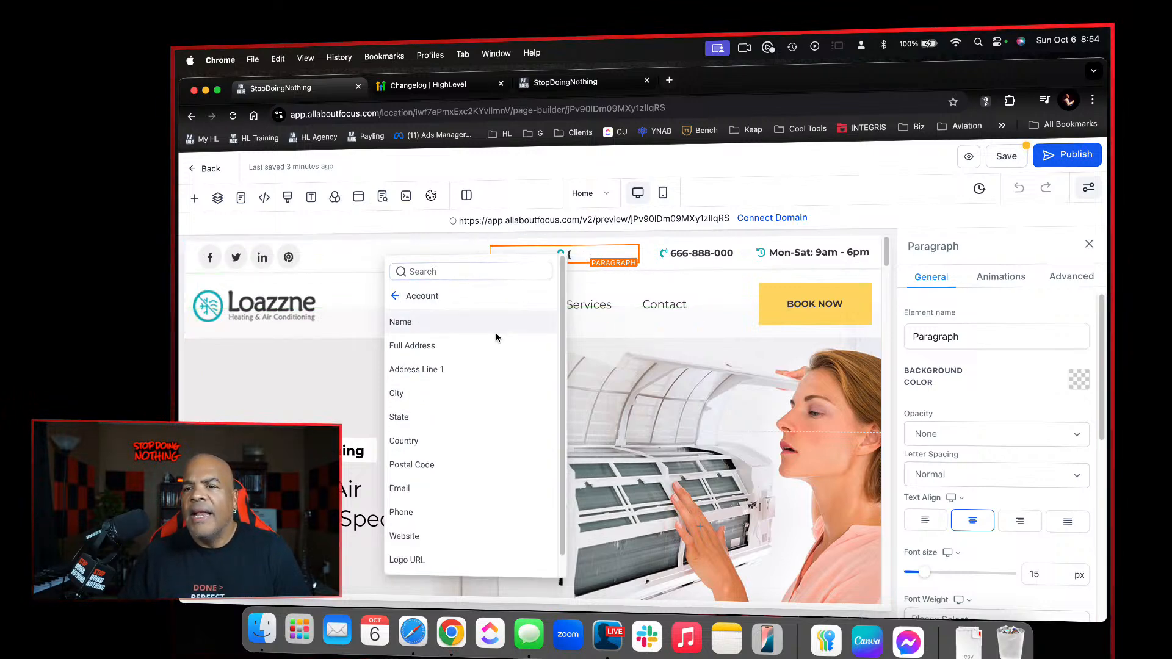
pyautogui.click(454, 369)
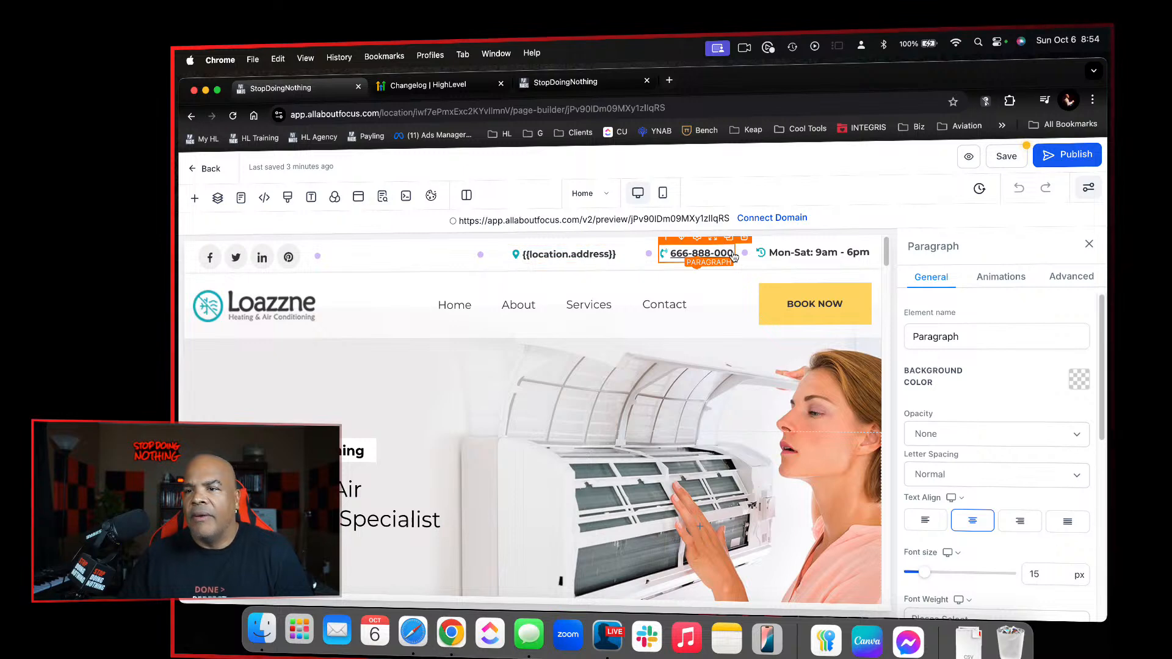
# Replace the placeholder phone number in the Home page's header with the Account Phone value
pyautogui.click(734, 257)
pyautogui.press('BackSpace')
pyautogui.press('BackSpace')
pyautogui.press('BackSpace')
pyautogui.press('BackSpace')
pyautogui.press('BackSpace')
pyautogui.press('BackSpace')
pyautogui.press('BackSpace')
pyautogui.press('BackSpace')
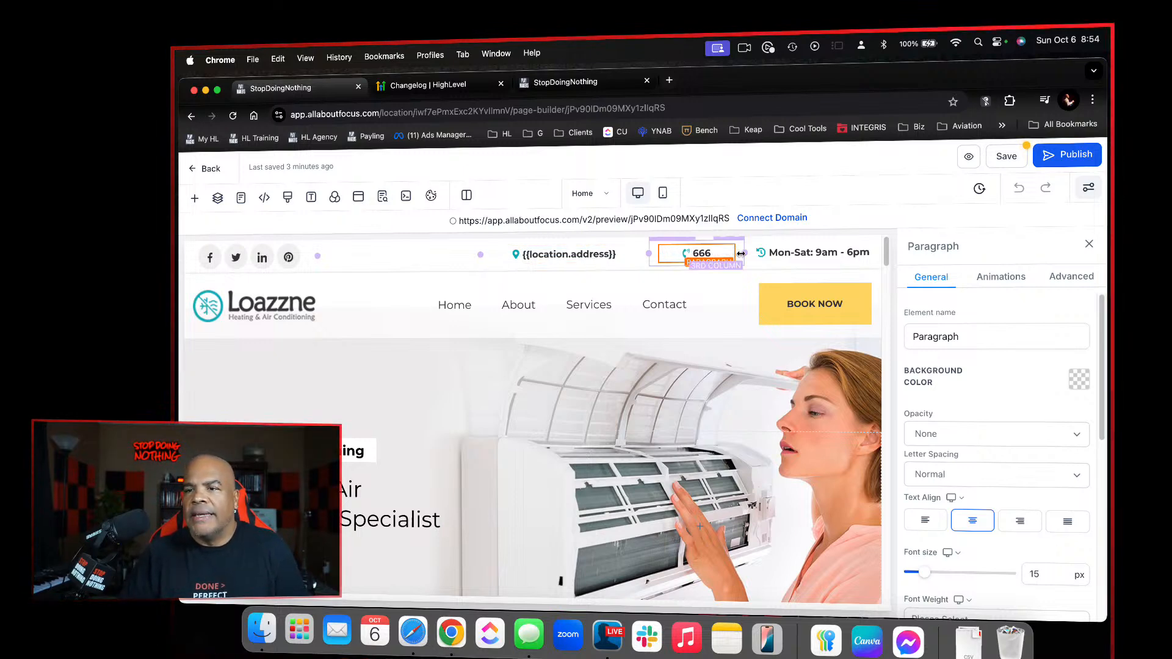
pyautogui.write('{')
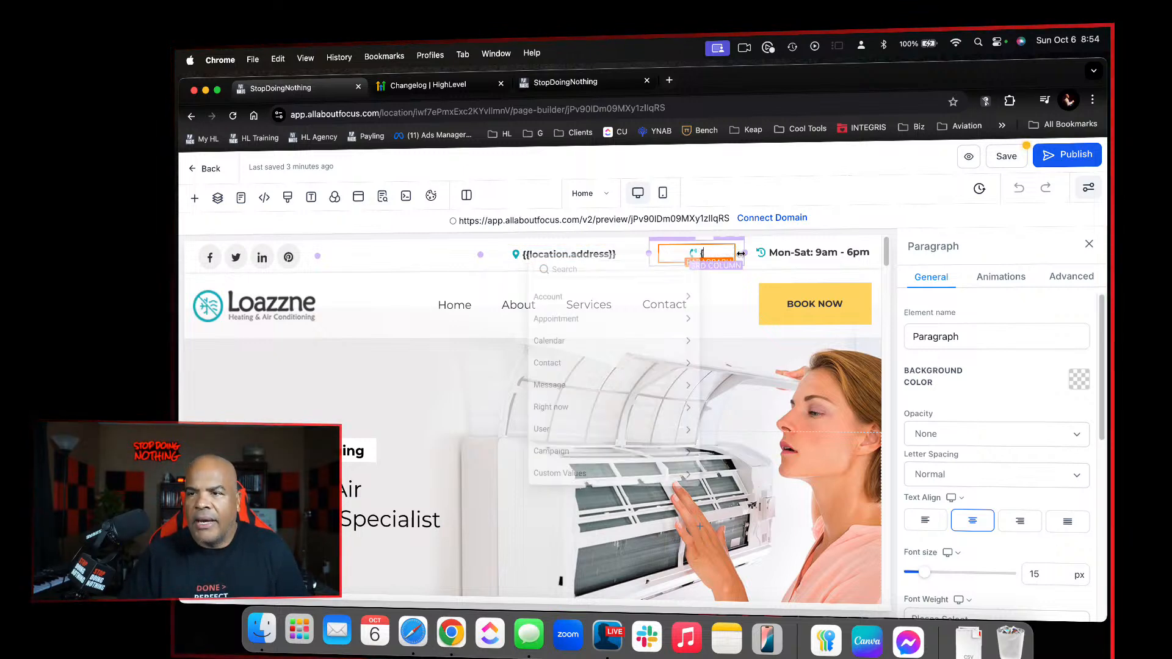
pyautogui.click(671, 301)
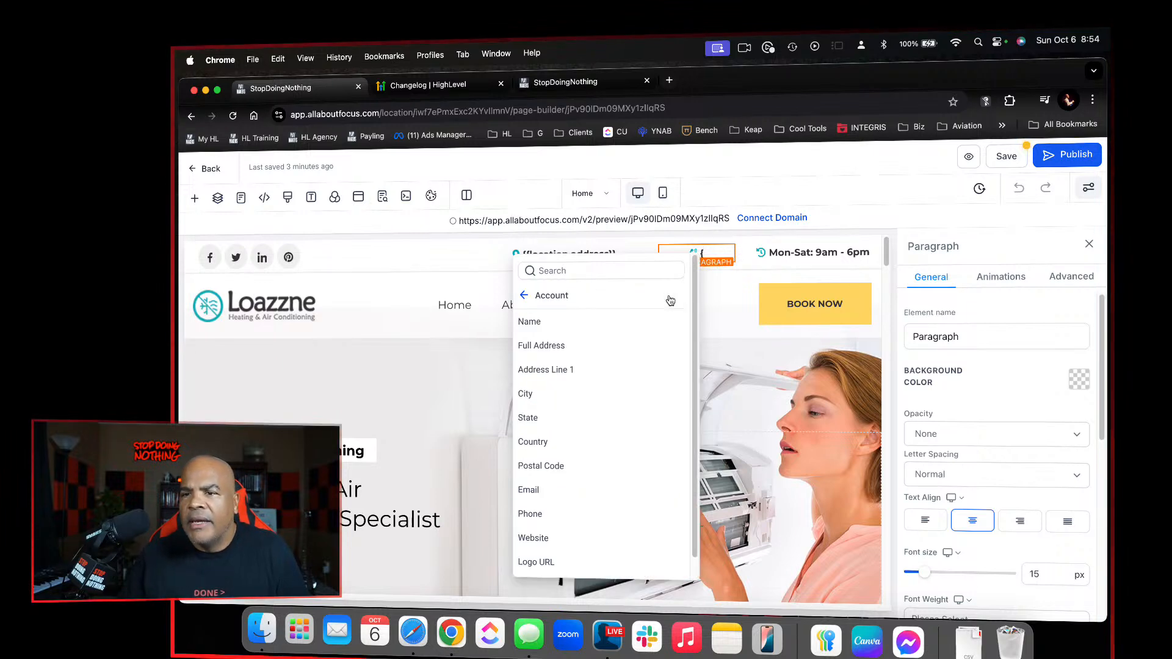
pyautogui.scroll(-1, 574, 485)
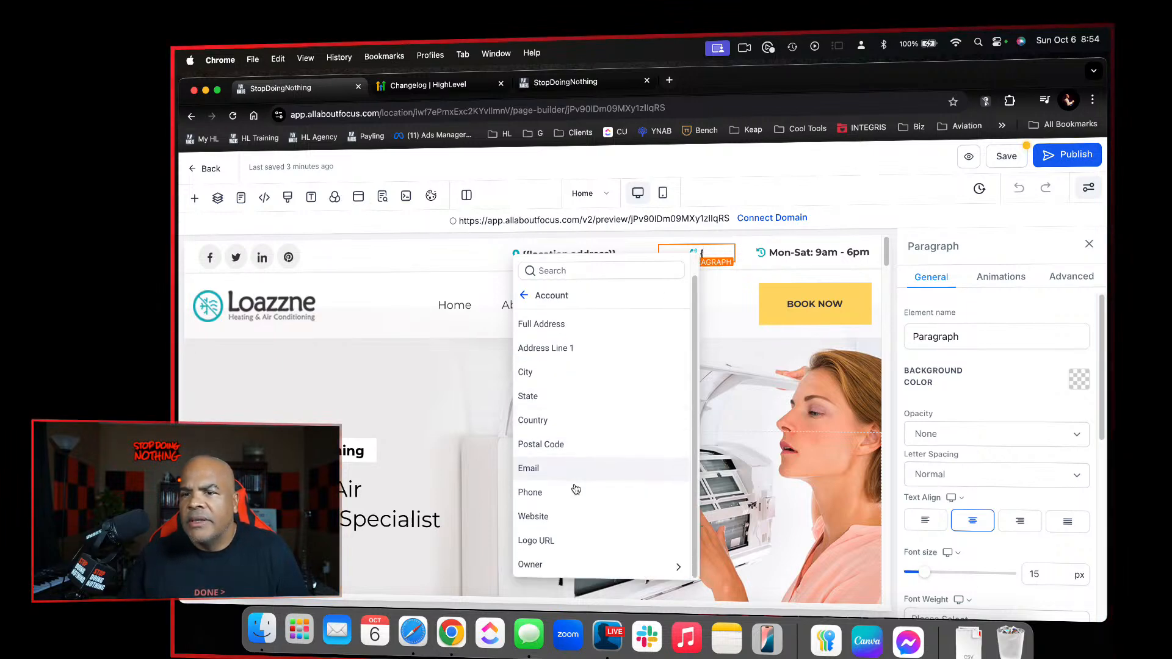
pyautogui.click(567, 493)
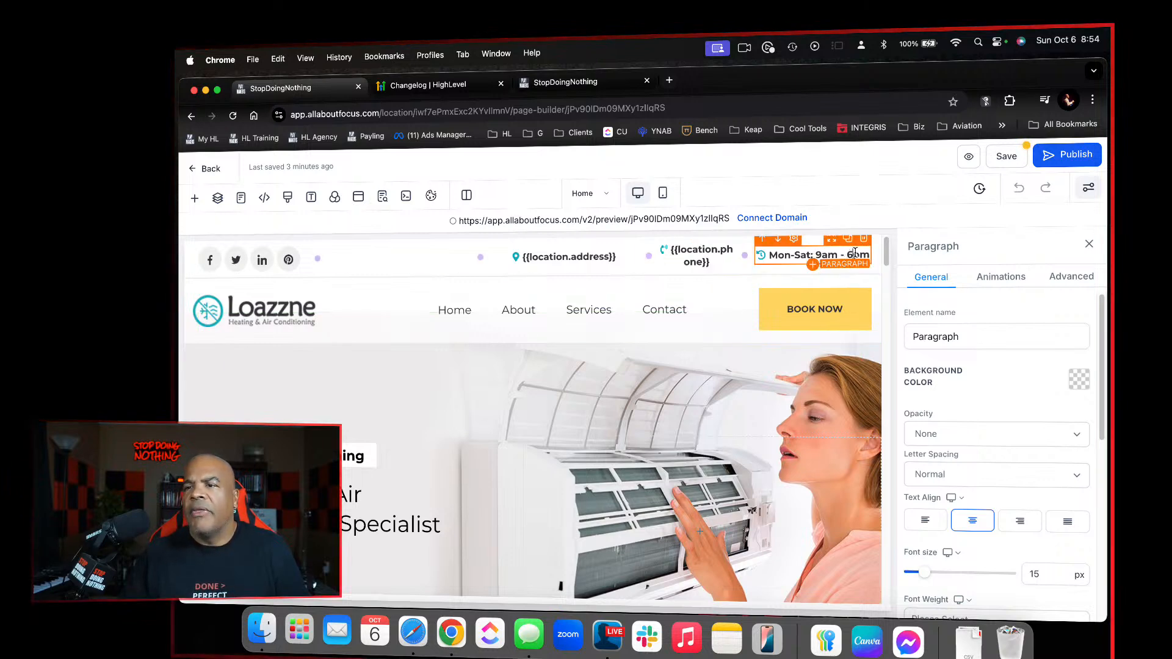
# Delete the header's opening-hours text, enter "{" to bring up the value picker, and look through the Account values
pyautogui.press('BackSpace')
pyautogui.press('BackSpace')
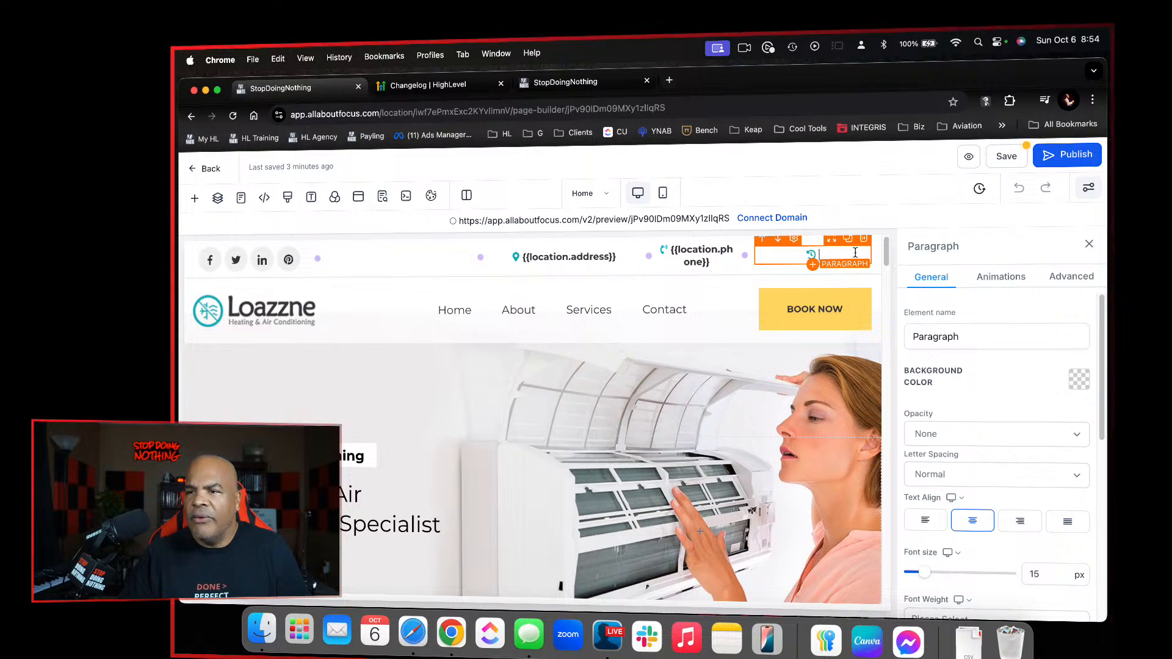
pyautogui.write('{')
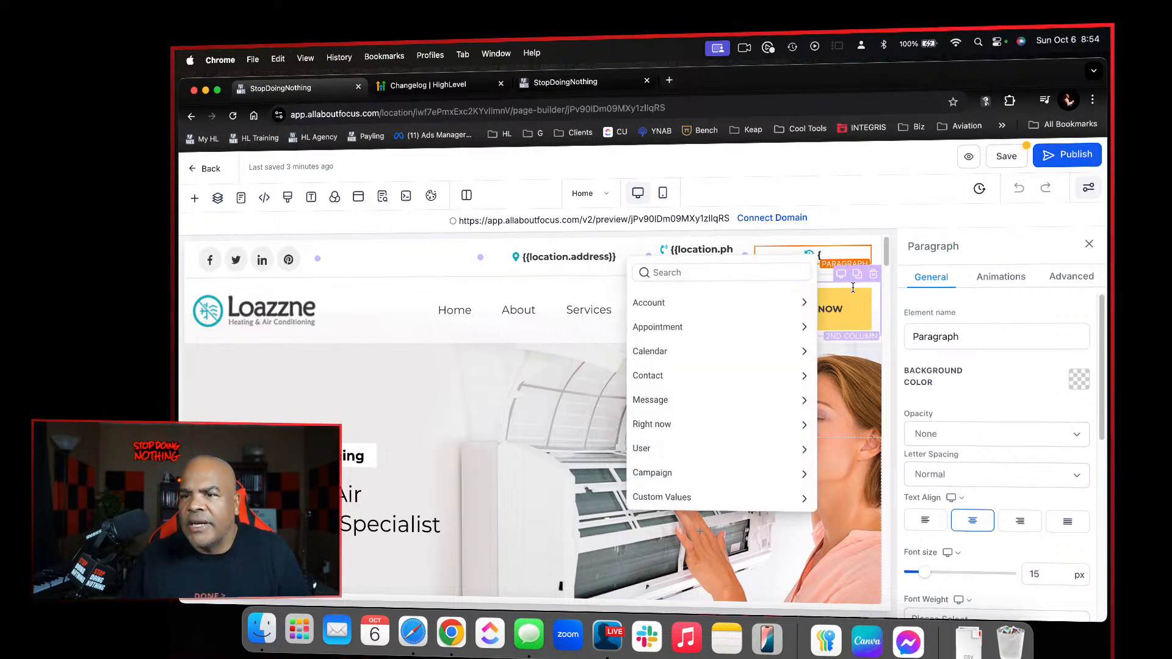
pyautogui.click(781, 303)
pyautogui.scroll(-1, 757, 346)
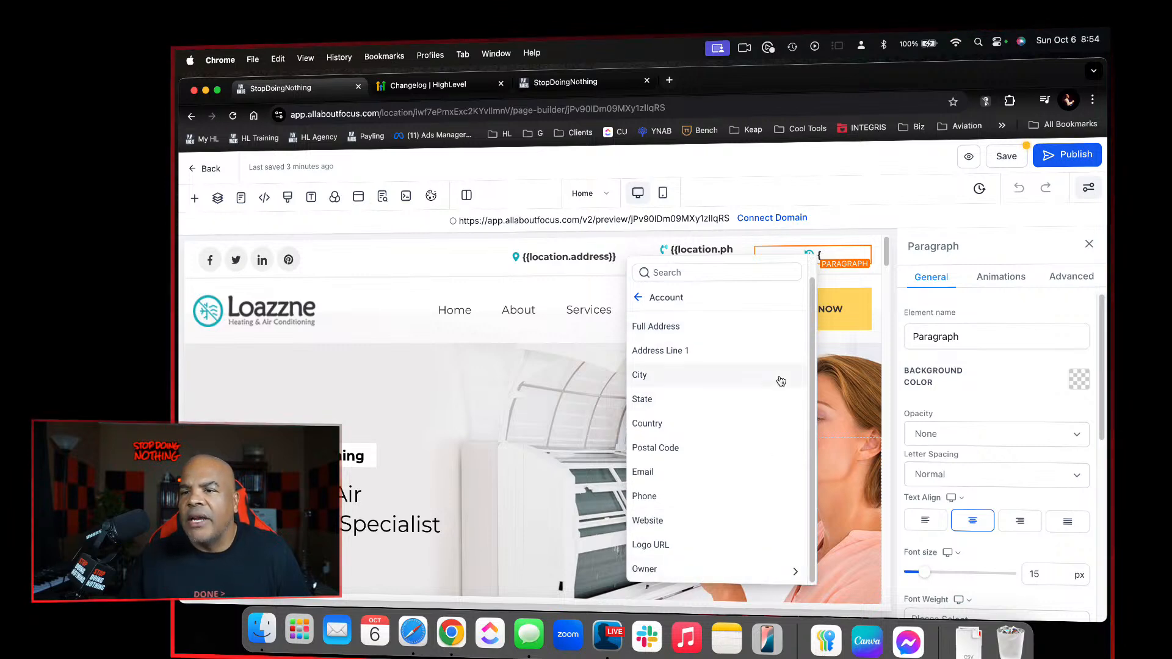
# Switch to the account settings tab and open the SDN System Values folder within Custom Values
pyautogui.click(601, 81)
pyautogui.scroll(-5, 238, 379)
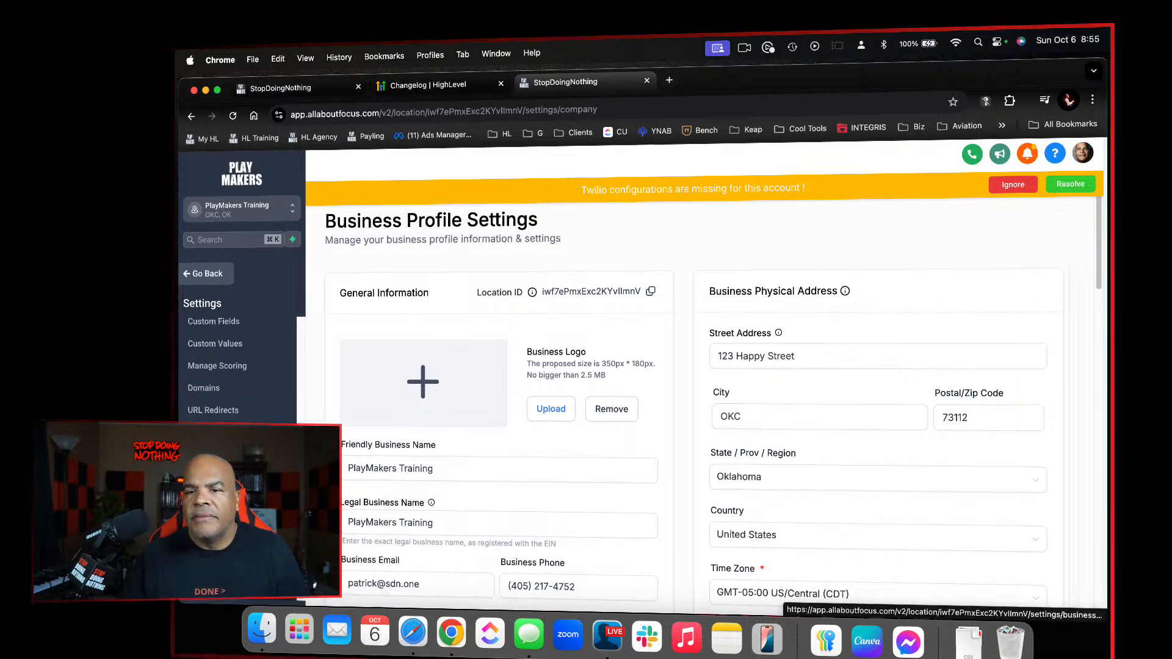
pyautogui.scroll(2, 257, 415)
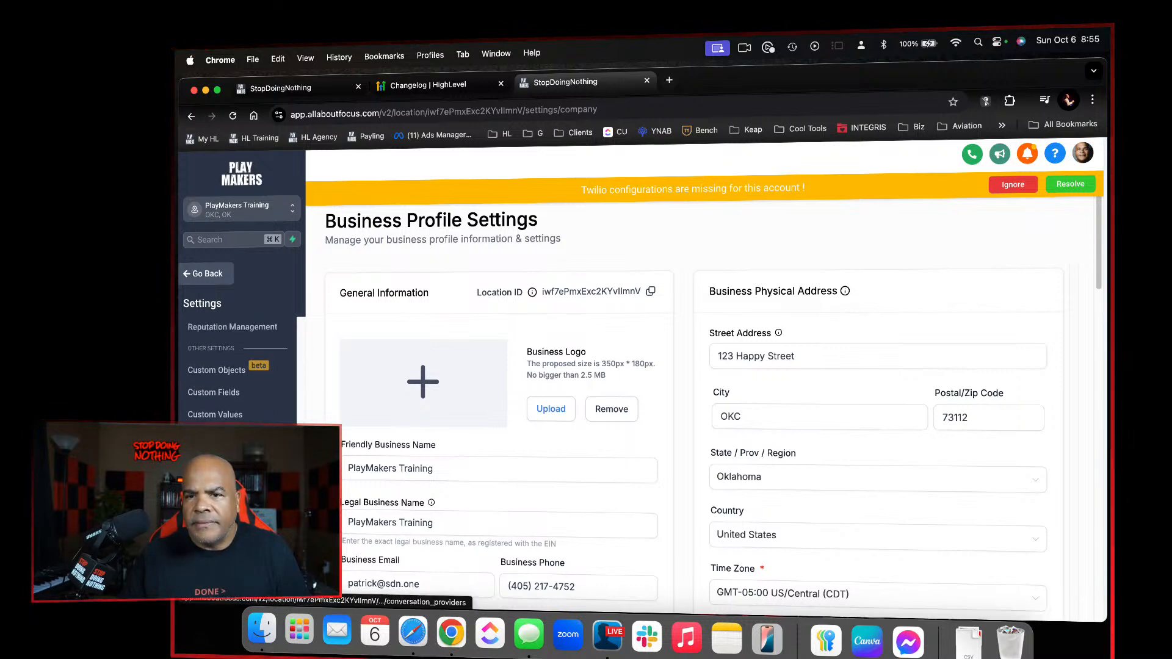
pyautogui.click(256, 418)
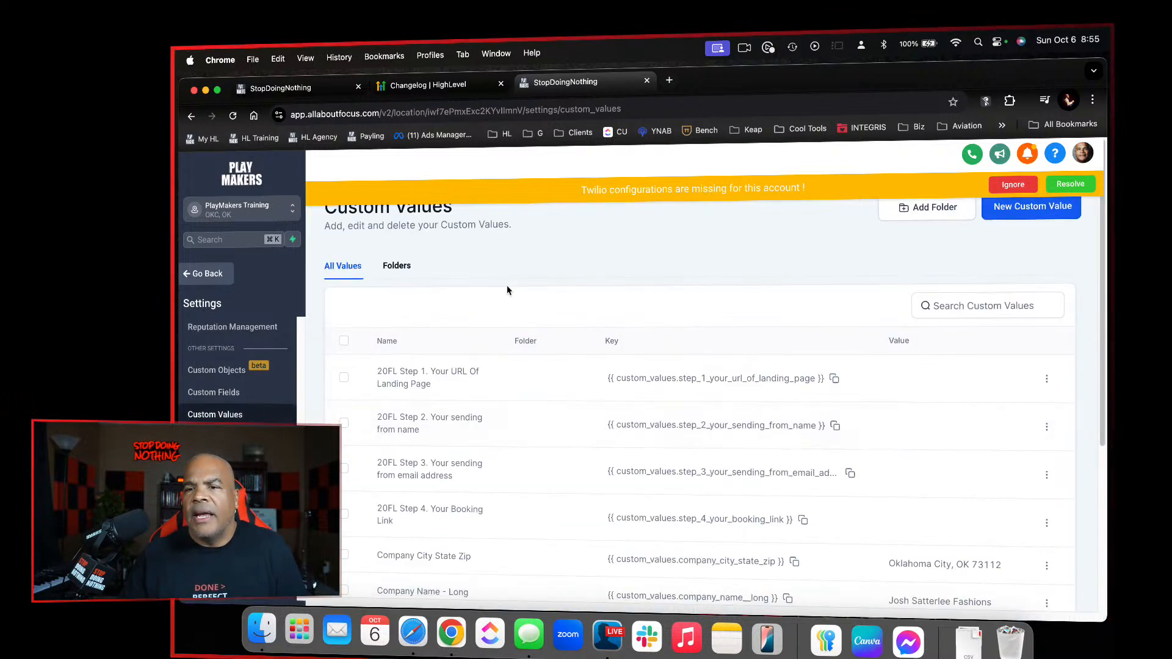
pyautogui.click(398, 266)
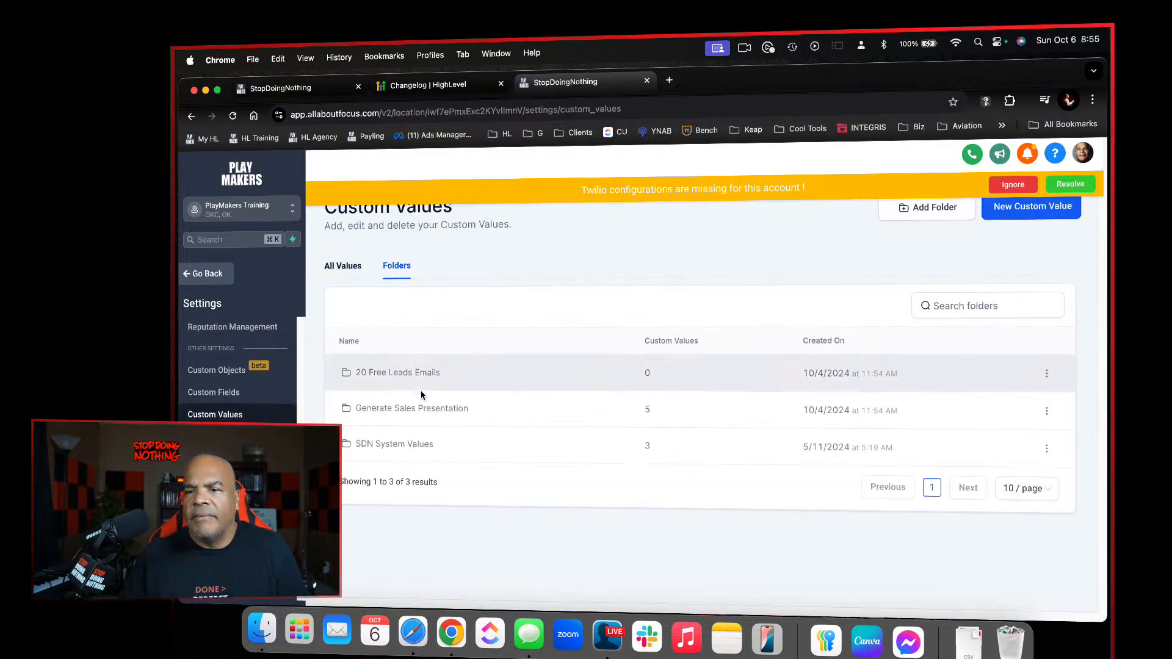
pyautogui.click(417, 441)
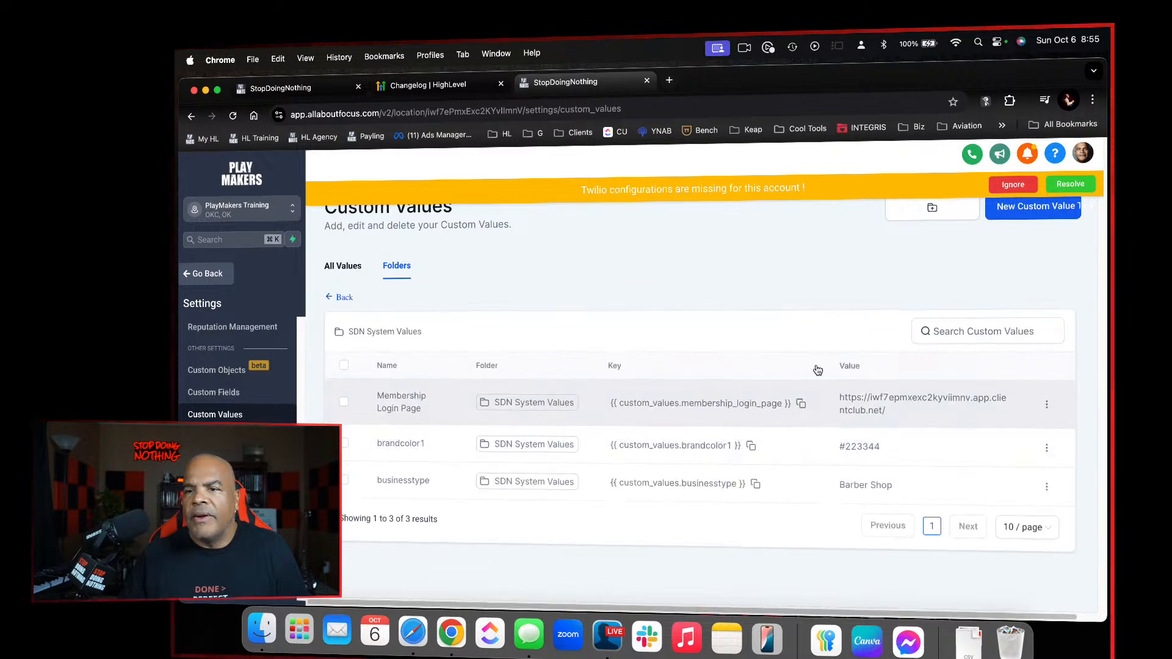
# Create a custom value named "Business Hours" with the value "M-5 8-5" in the SDN System Values folder
pyautogui.click(1015, 208)
pyautogui.click(662, 342)
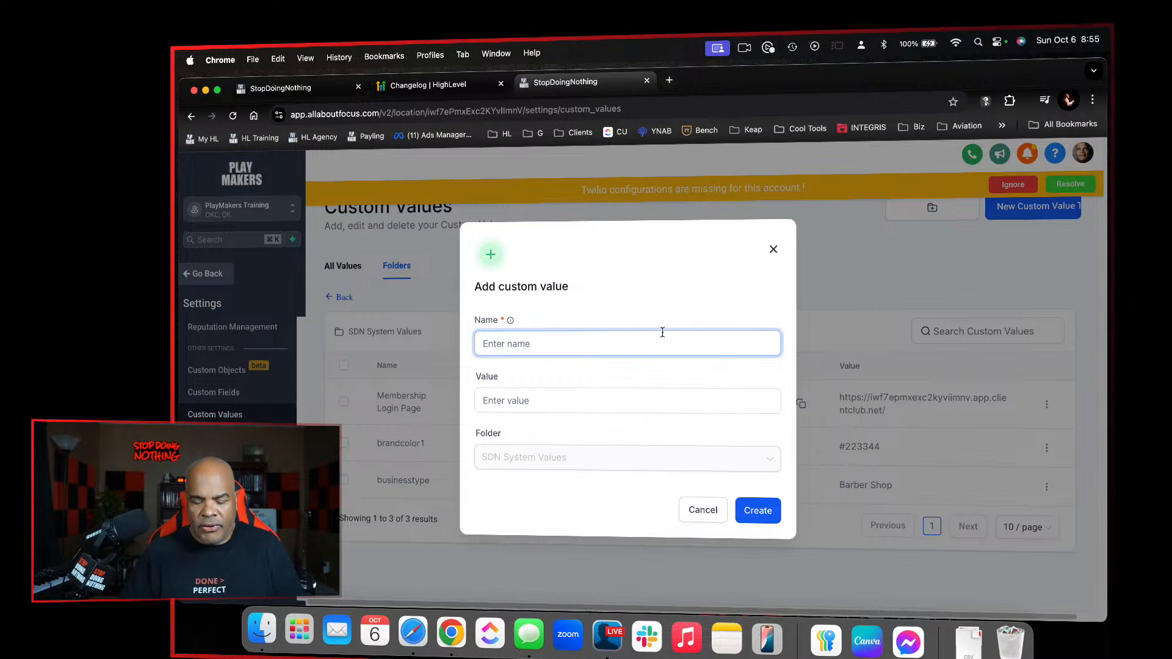
pyautogui.write('Business ')
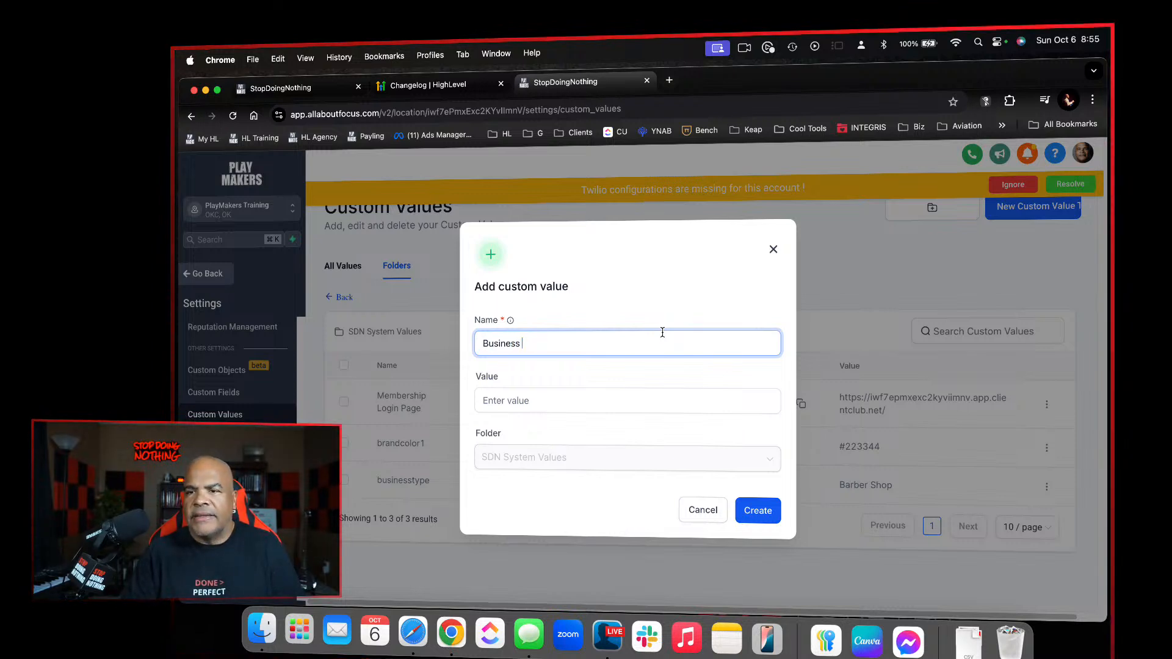
pyautogui.write('Hours')
pyautogui.press('Tab')
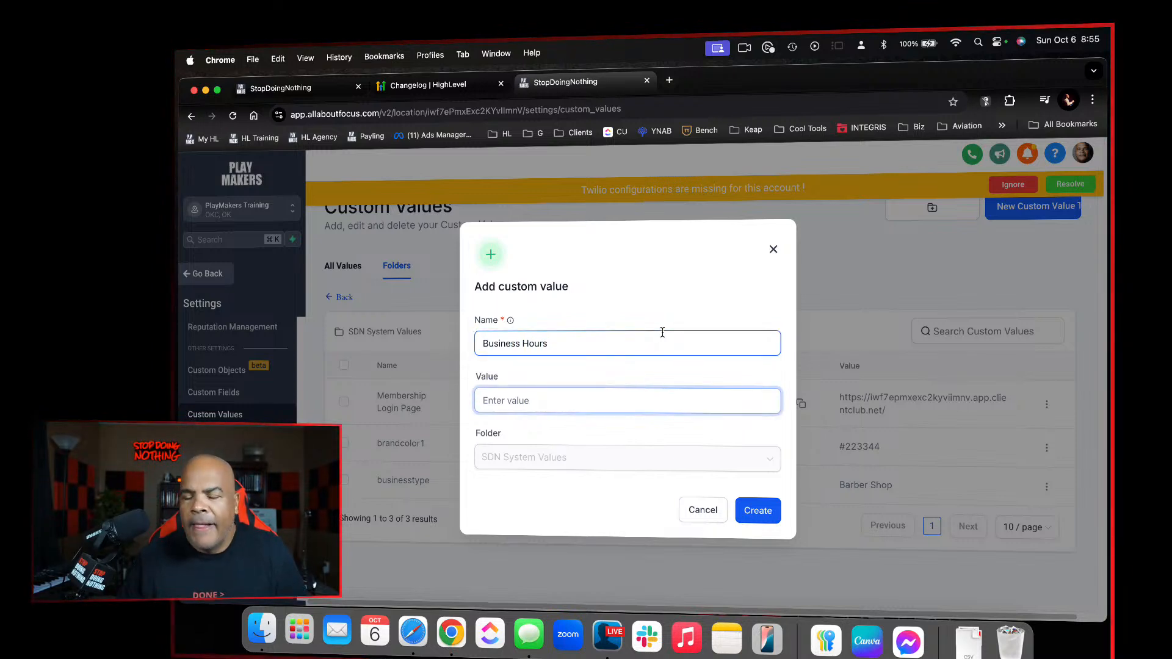
pyautogui.write('M-5 8-5')
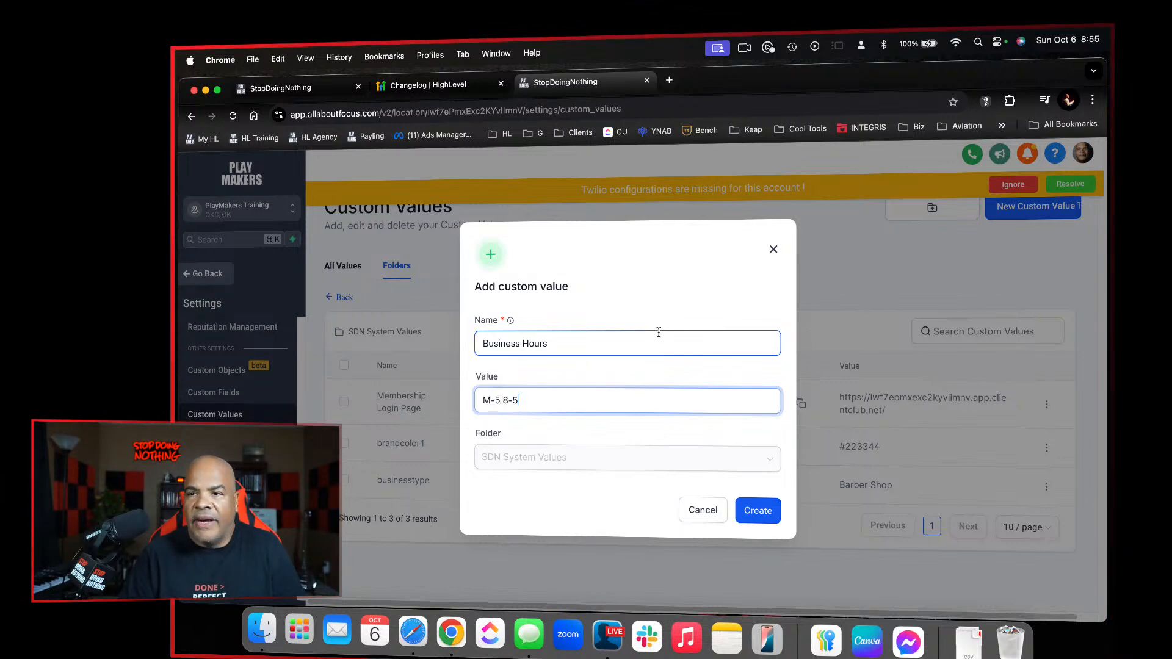
pyautogui.click(758, 511)
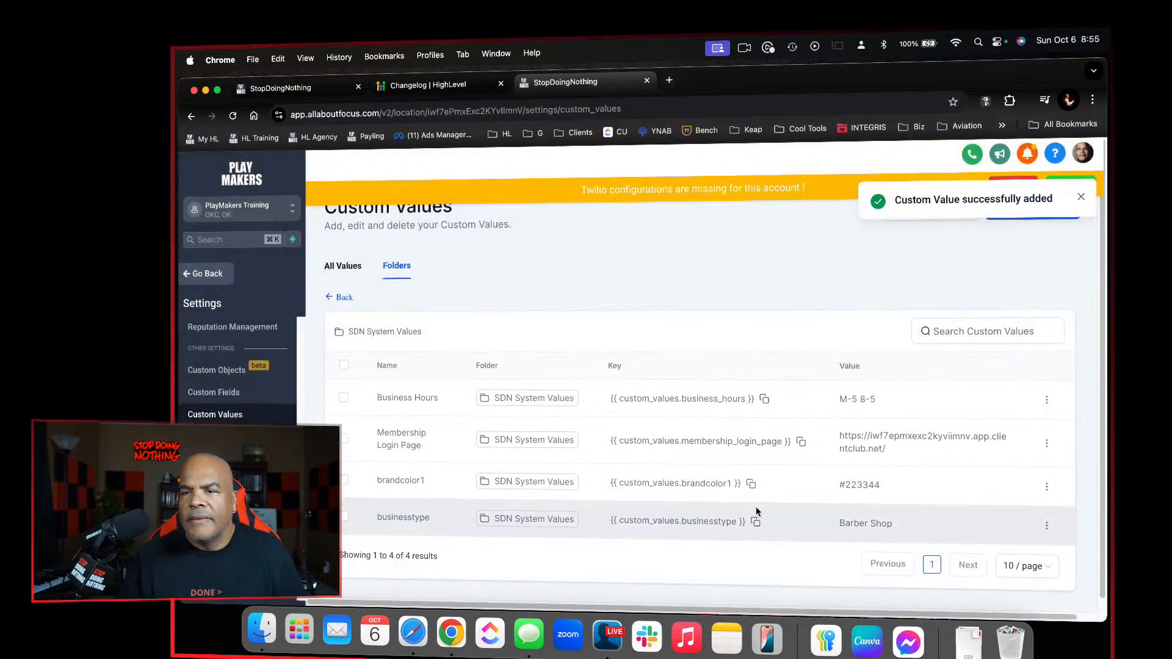
# Edit the Business Hours custom value so that it reads "M-F 8-5"
pyautogui.click(1046, 401)
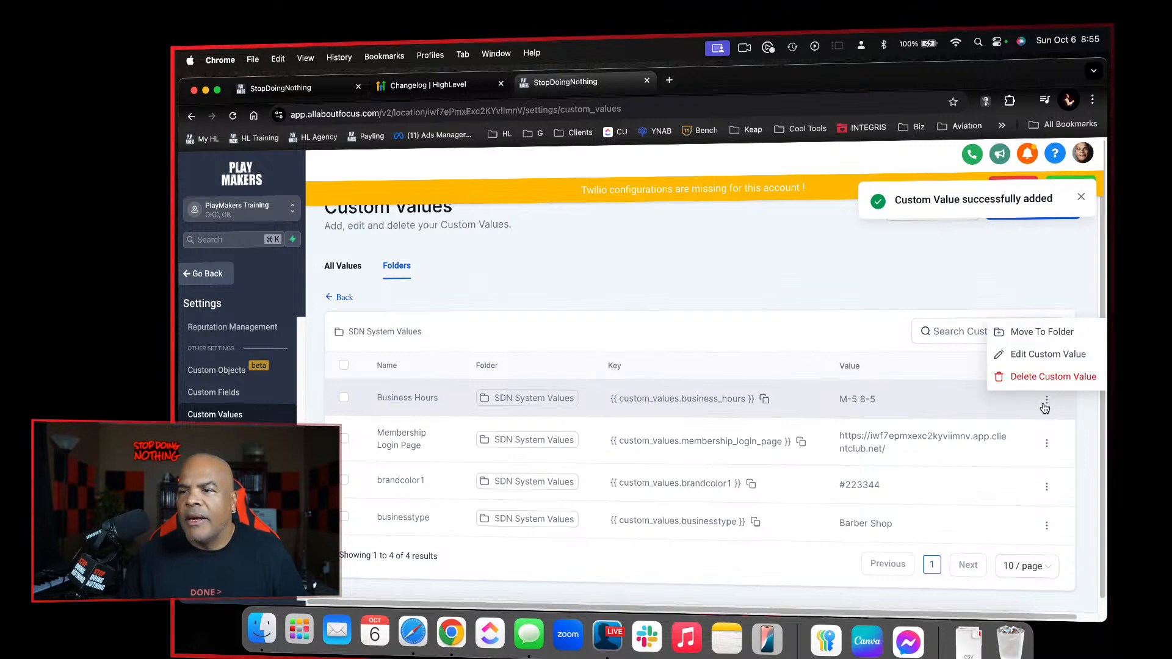
pyautogui.click(1030, 353)
pyautogui.click(656, 400)
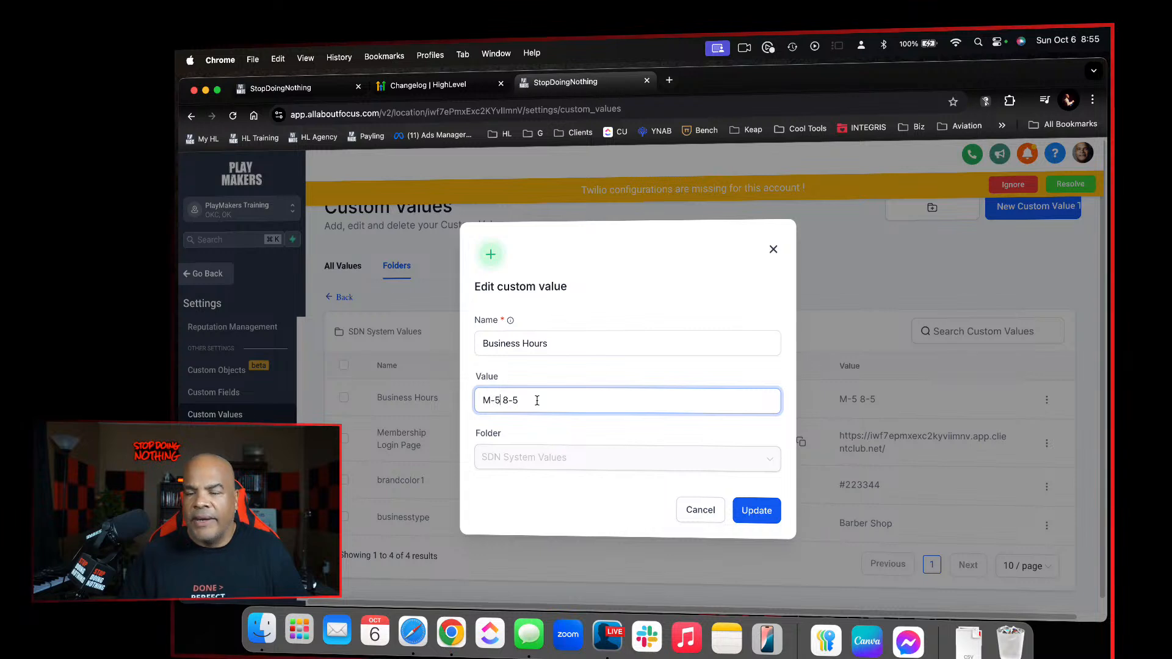
pyautogui.press('Left')
pyautogui.press('Left')
pyautogui.press('Left')
pyautogui.press('Left')
pyautogui.press('BackSpace')
pyautogui.write('F')
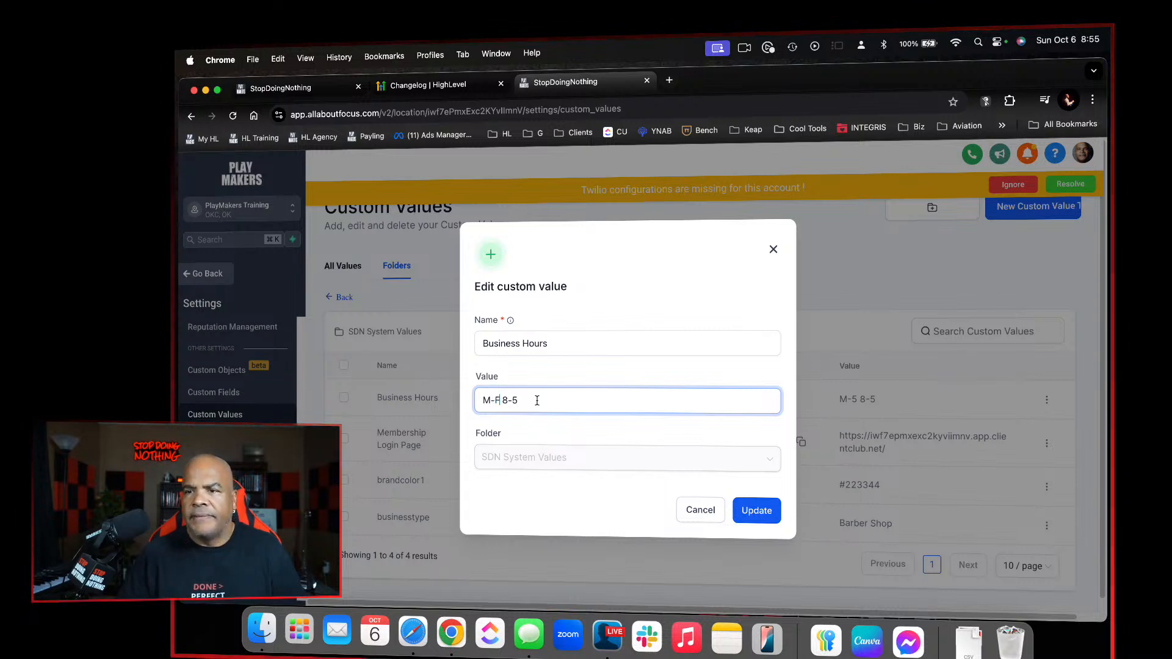
pyautogui.click(766, 511)
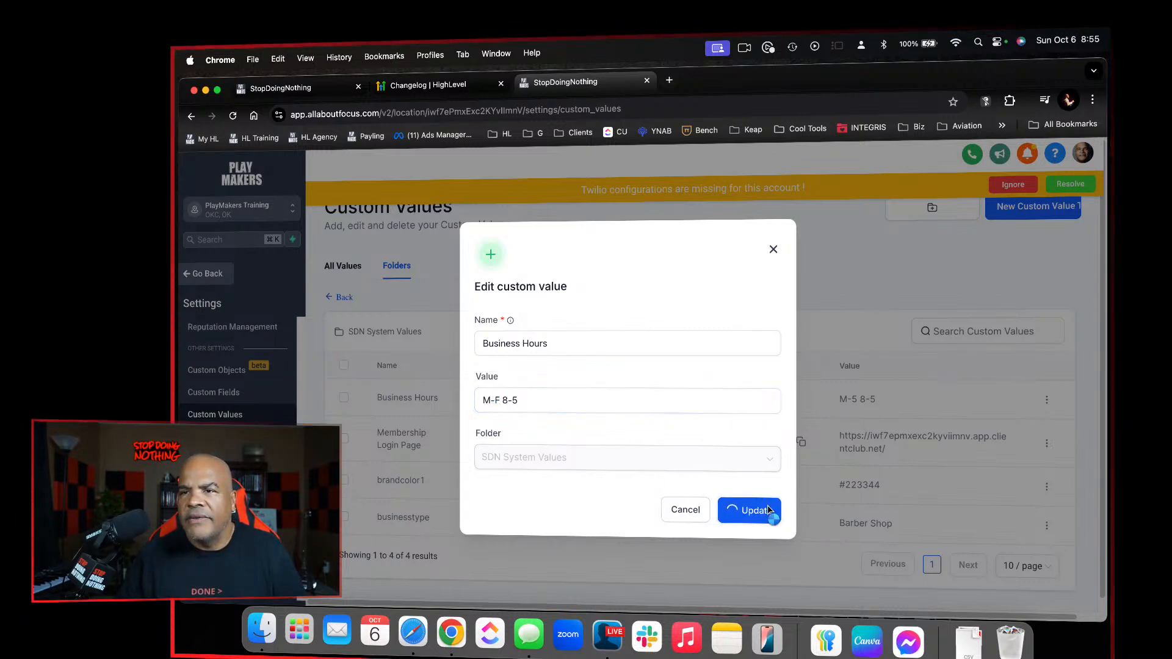
# Open ghlbadass.com in a new browser tab and follow its "Yes! I need this ASAP." link to the event survey
pyautogui.click(669, 82)
pyautogui.click(666, 110)
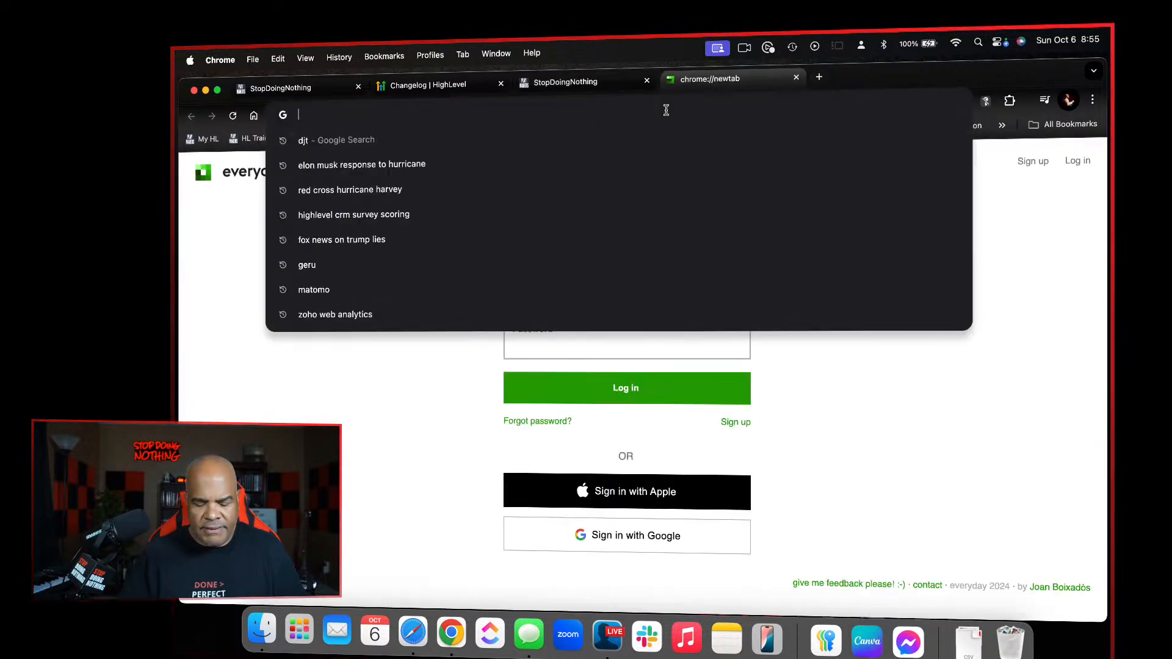
pyautogui.write('ghl')
pyautogui.press('Return')
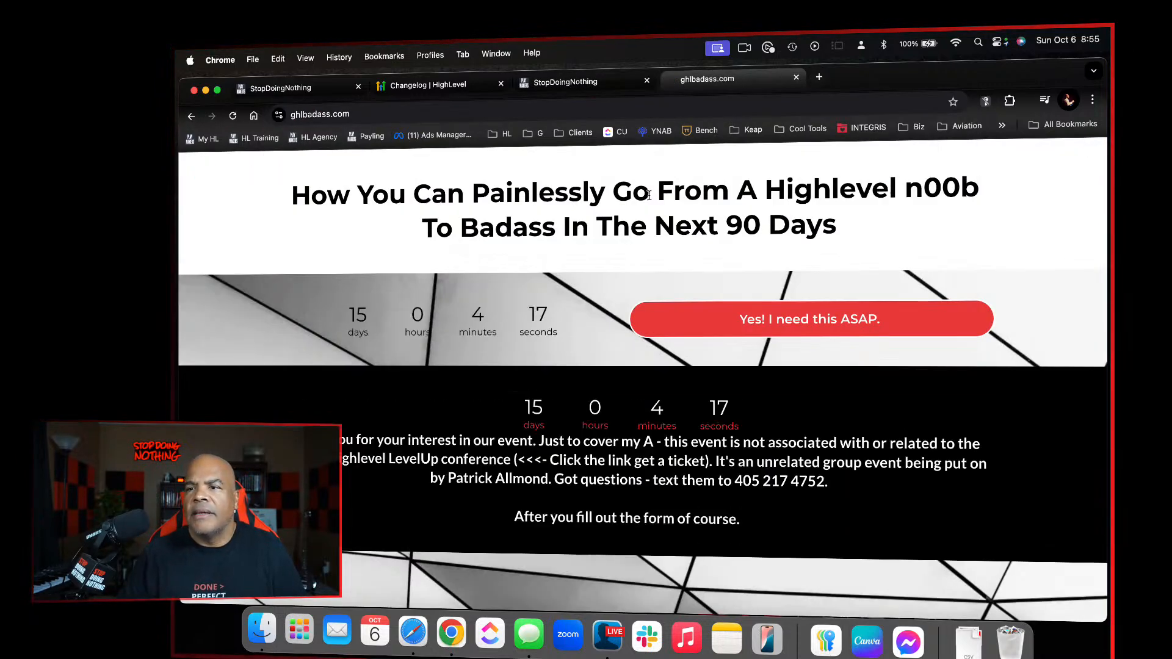
pyautogui.click(774, 317)
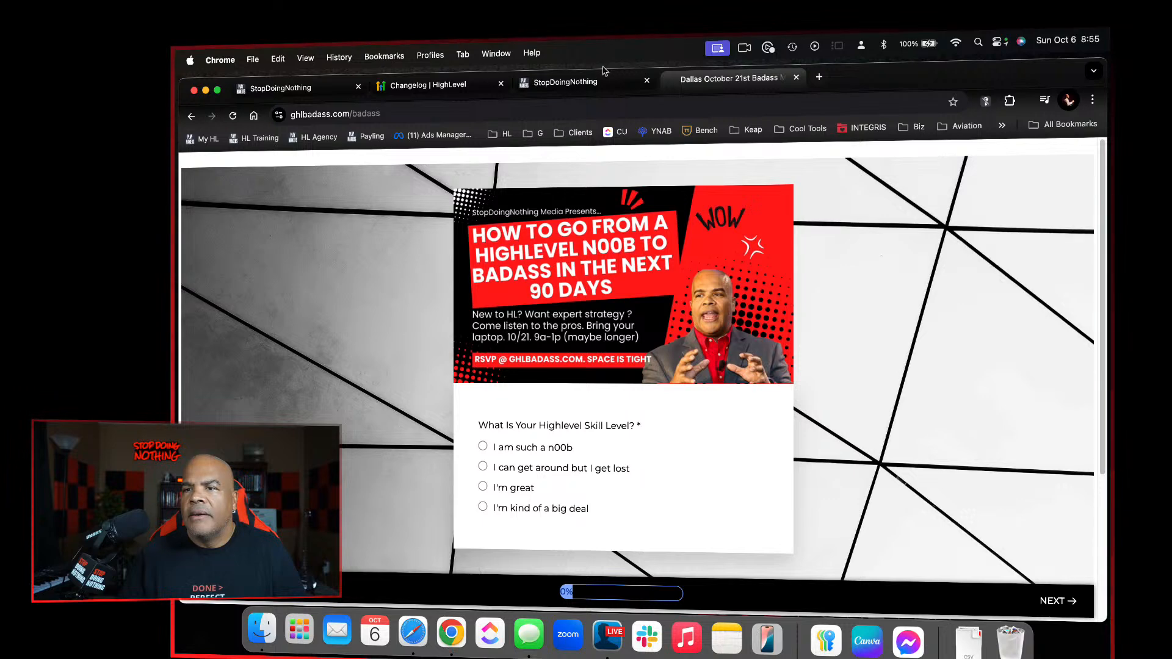
# Go back to the Loazzne page builder tab and save the Home page
pyautogui.click(586, 81)
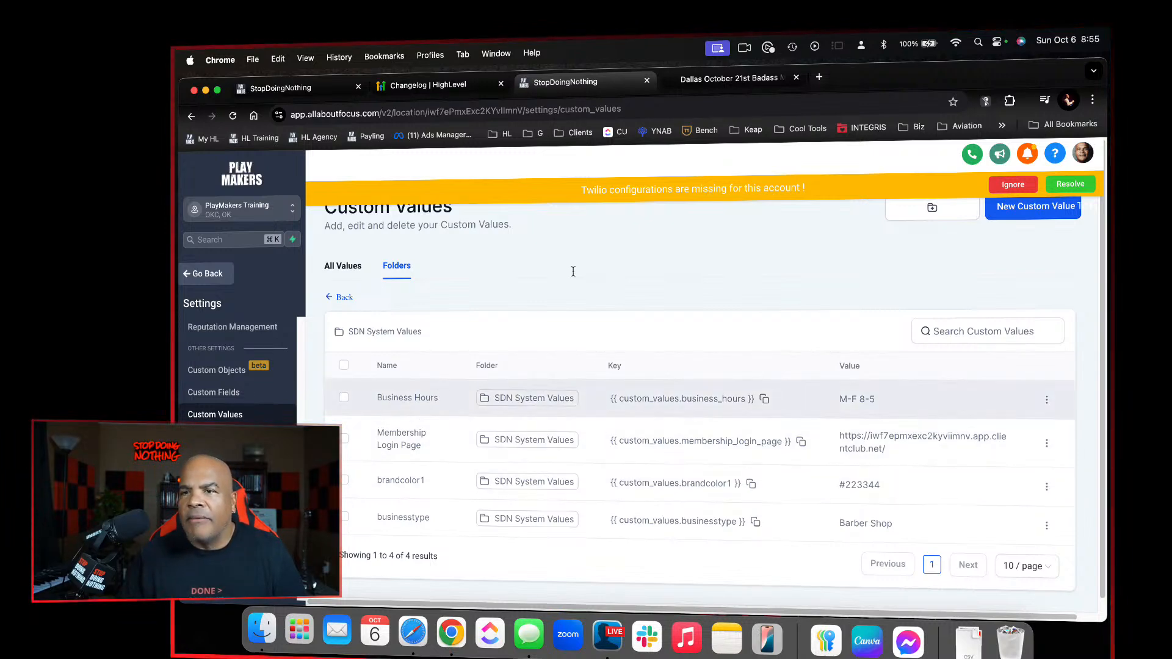
pyautogui.click(743, 84)
pyautogui.click(464, 90)
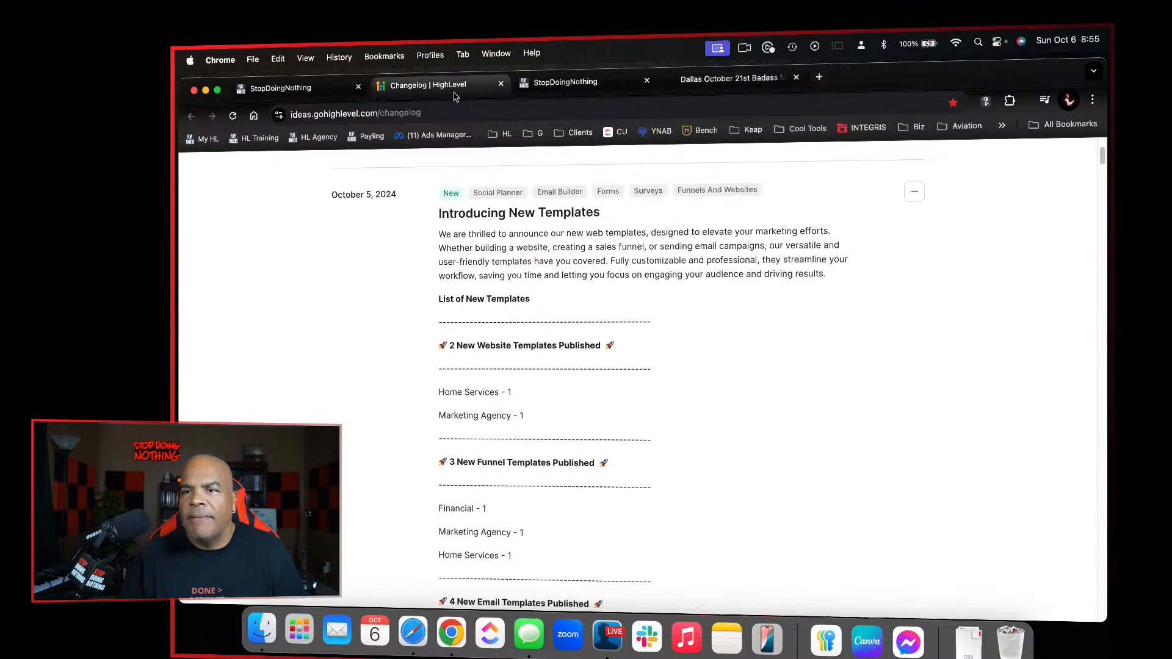
pyautogui.click(330, 93)
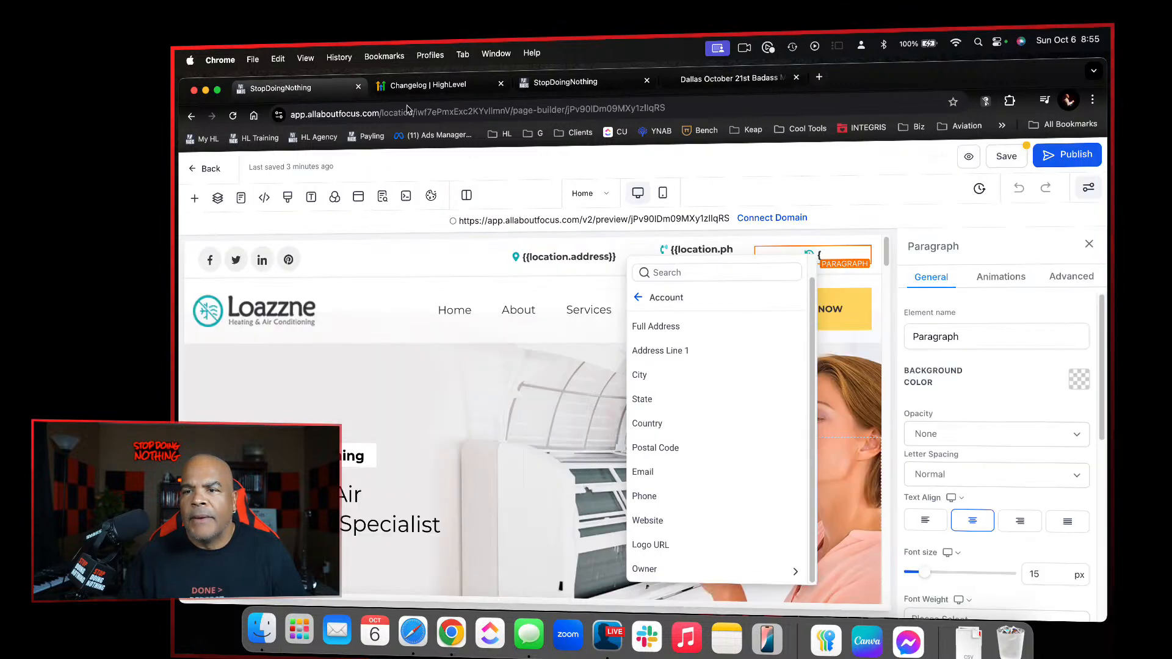
pyautogui.click(1018, 157)
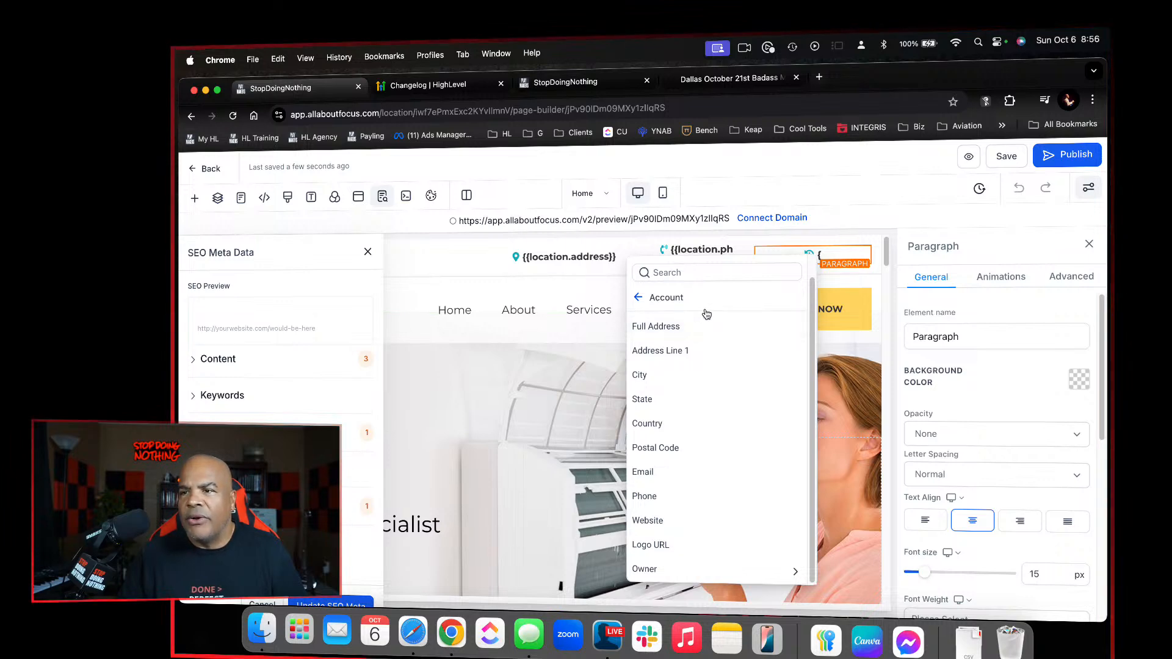
# Save the Home page, exit to the Loazzne pages list, and reopen the Home page for editing
pyautogui.click(1008, 157)
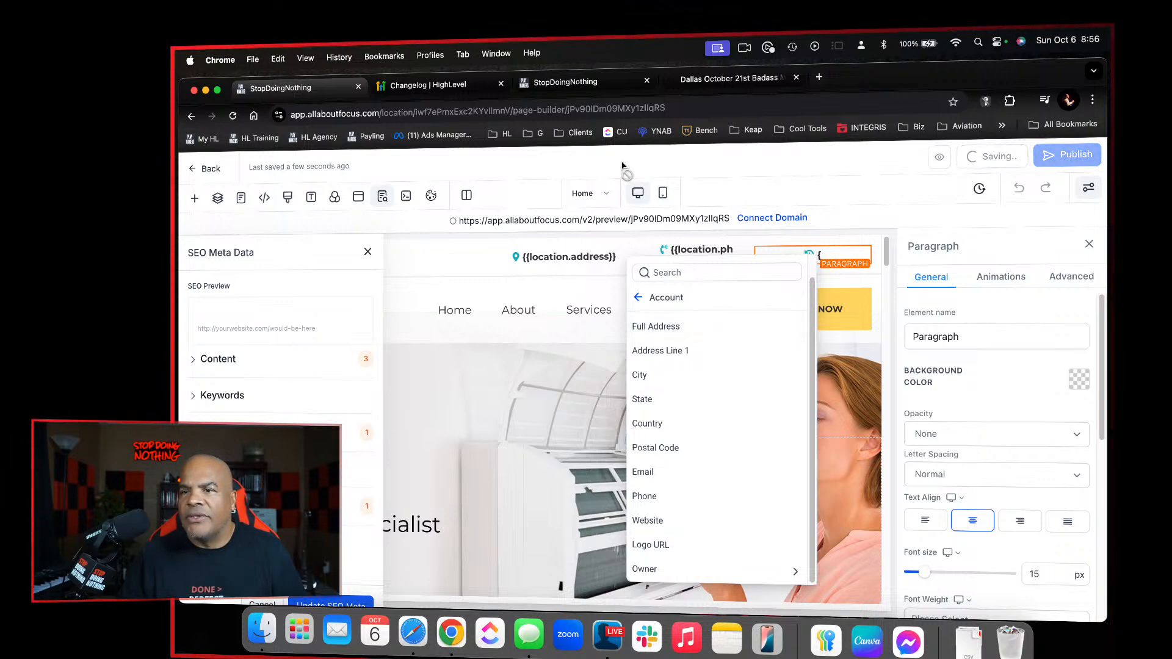
pyautogui.click(209, 168)
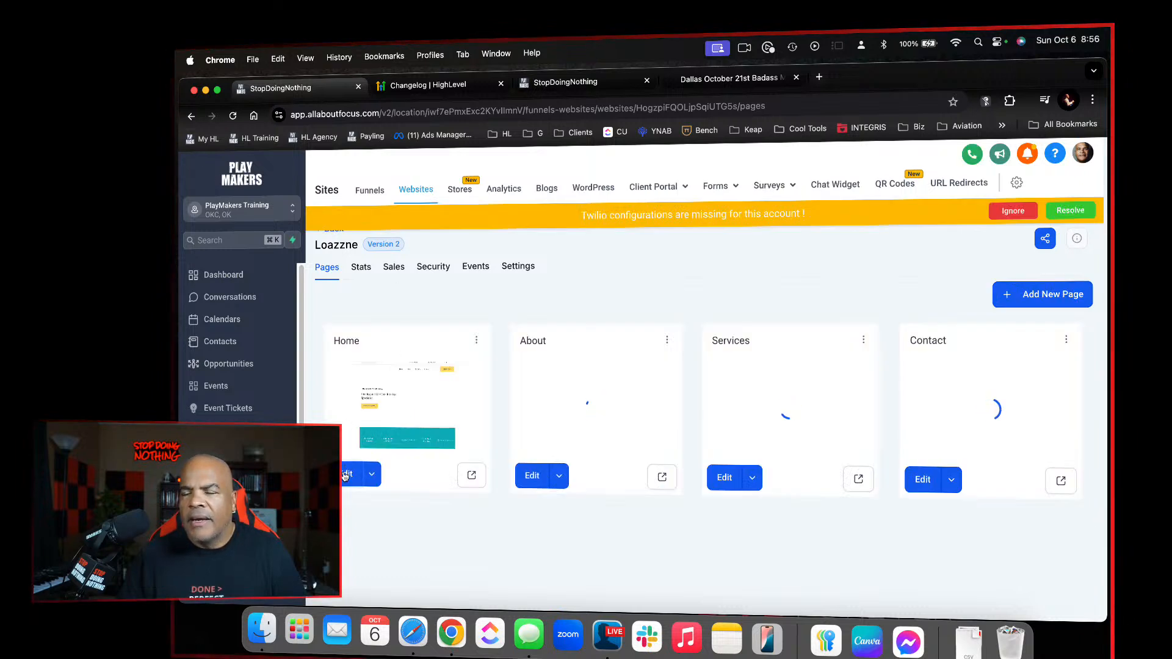
pyautogui.click(345, 476)
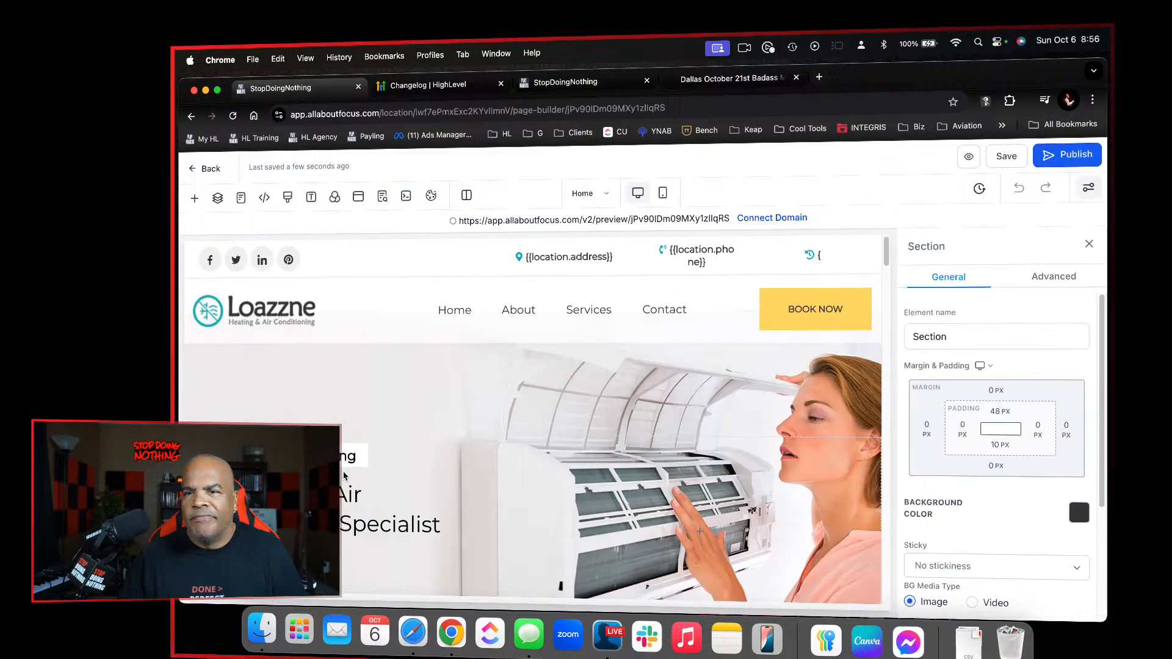
# Insert the Business Hours custom value into the hours paragraph of the page's top contact bar
pyautogui.click(810, 255)
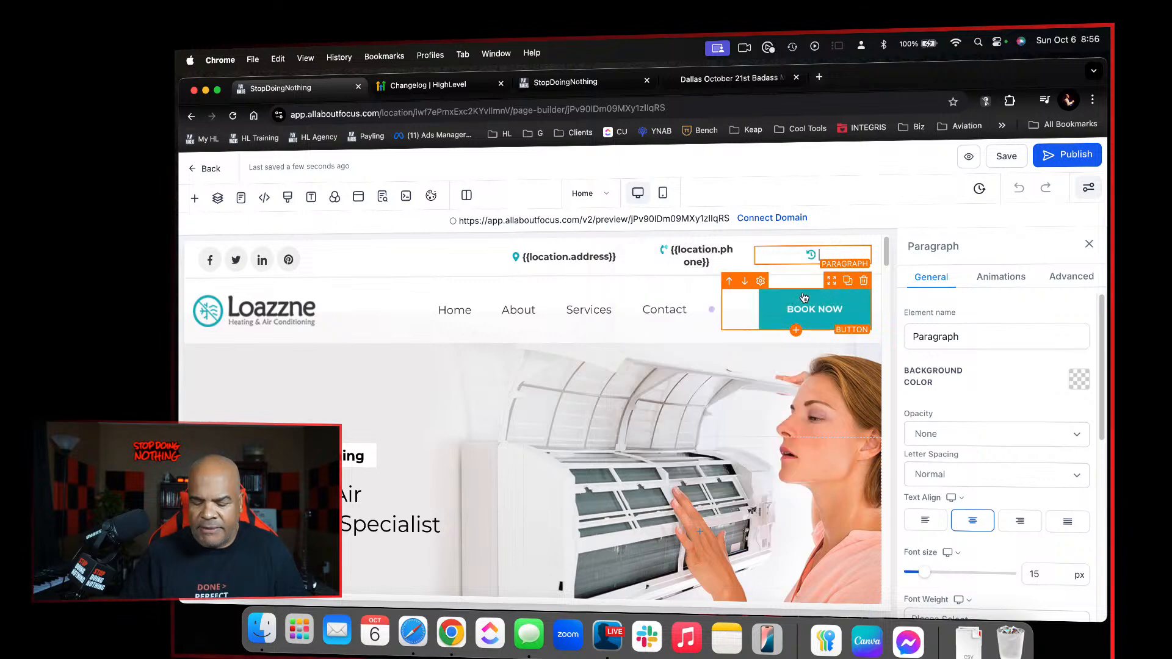
pyautogui.click(770, 302)
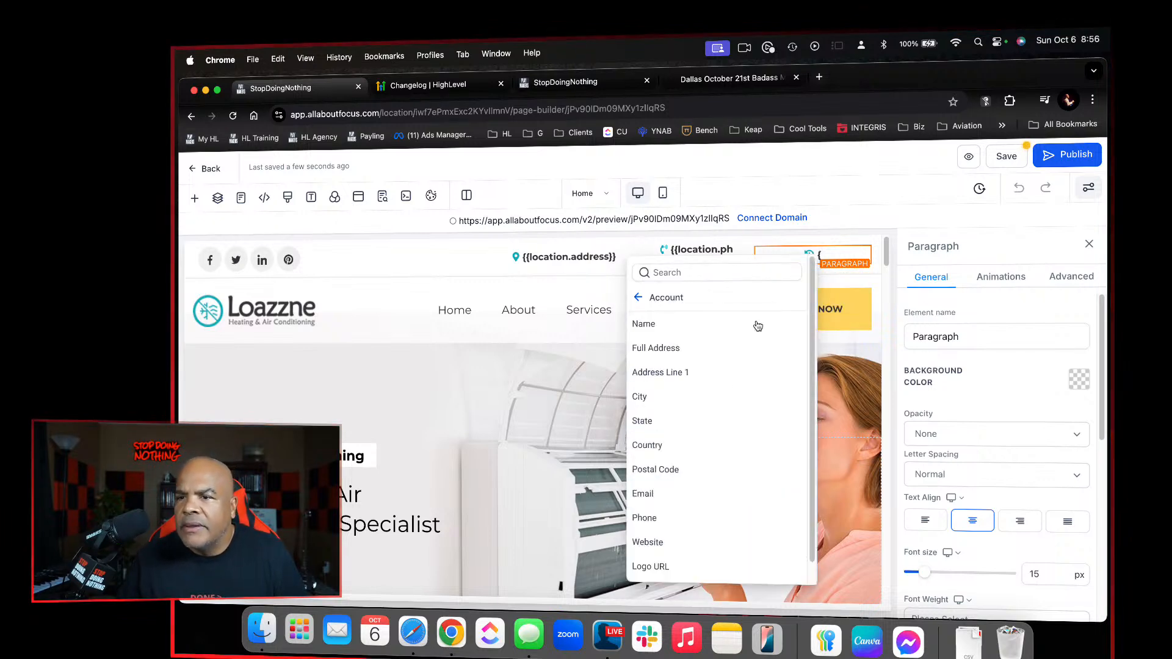
pyautogui.scroll(-1, 739, 386)
pyautogui.click(666, 297)
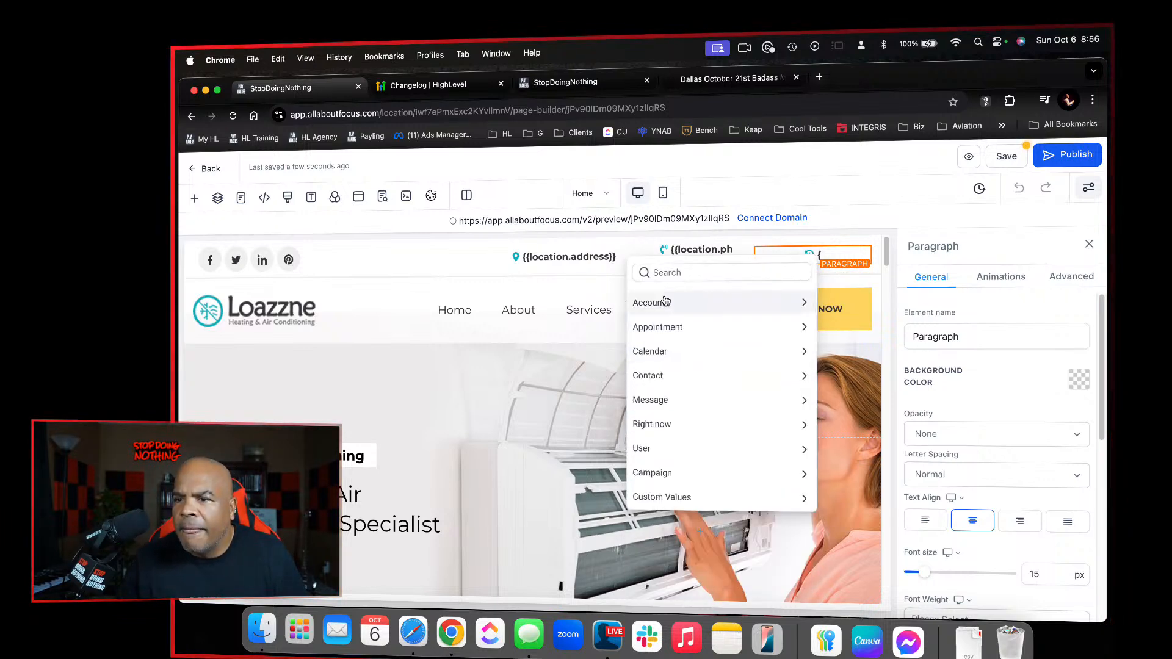
pyautogui.click(754, 500)
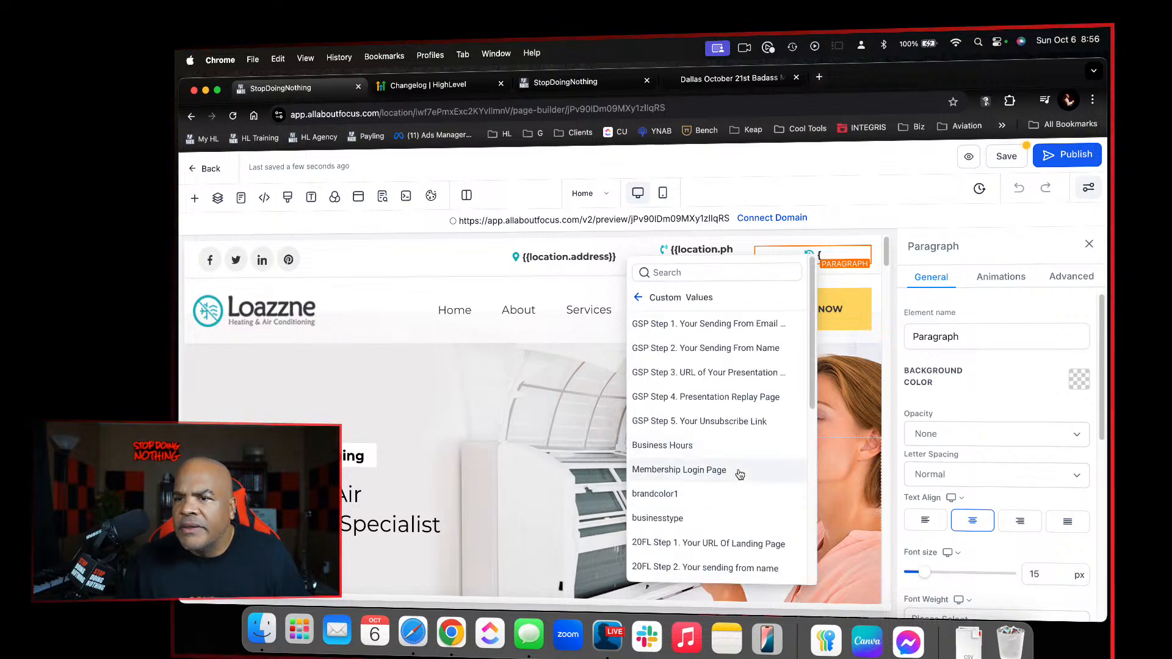
pyautogui.scroll(-2, 739, 475)
pyautogui.click(709, 375)
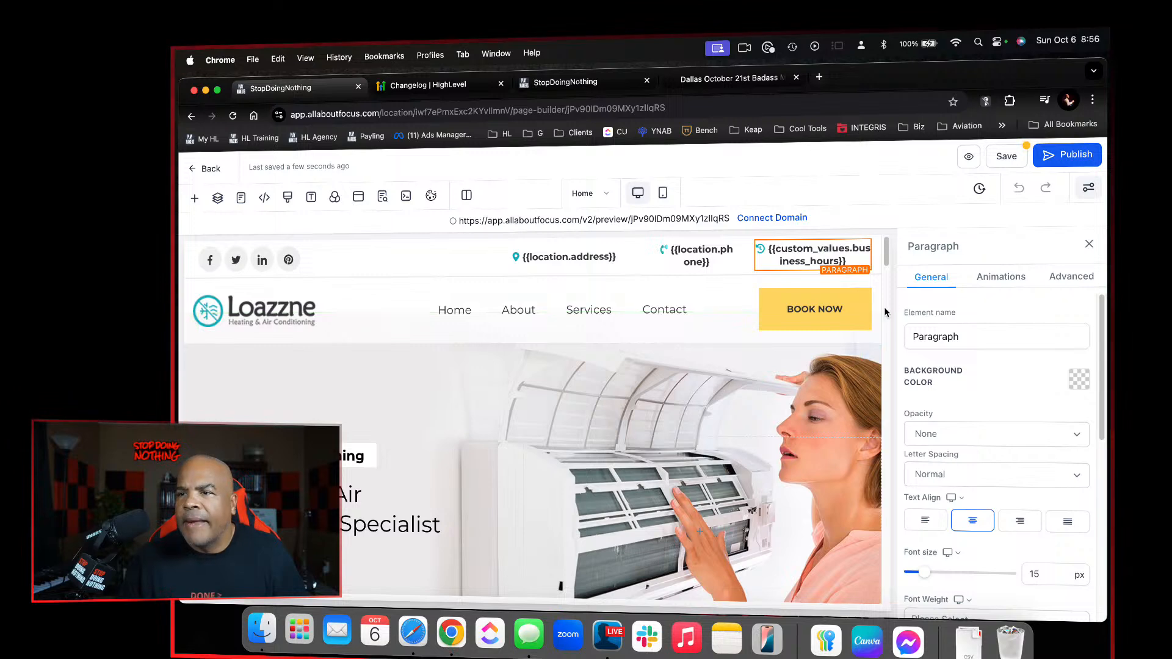
# Save the Home page without selecting a publishing domain, and close the SEO Meta Data settings
pyautogui.click(1066, 157)
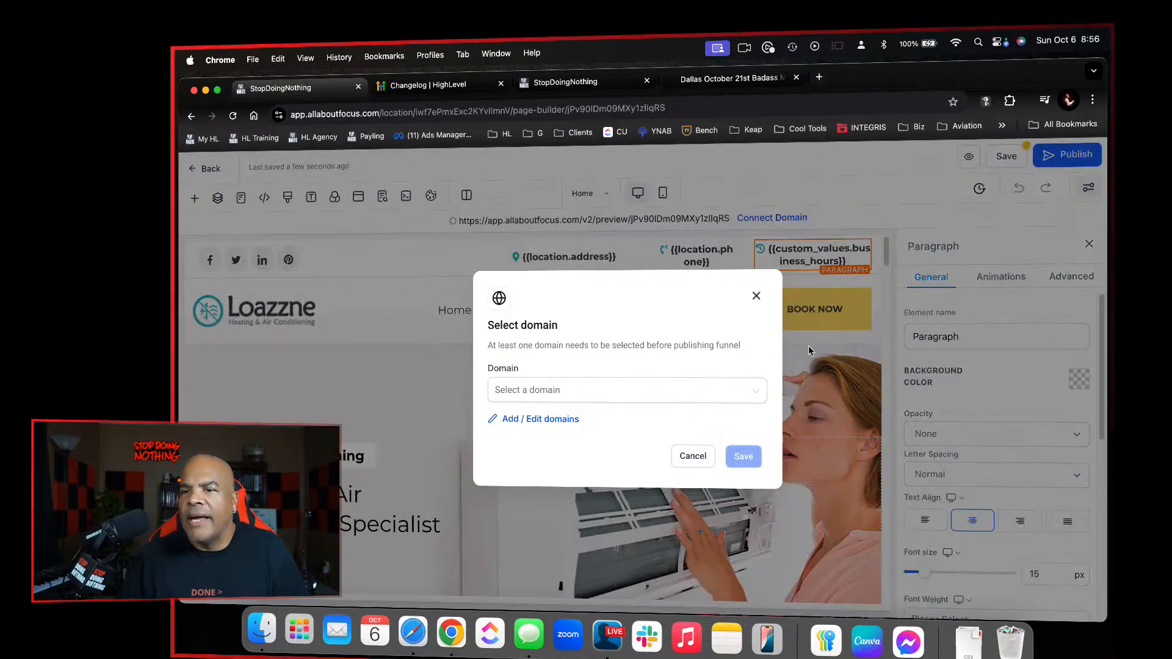
pyautogui.click(674, 464)
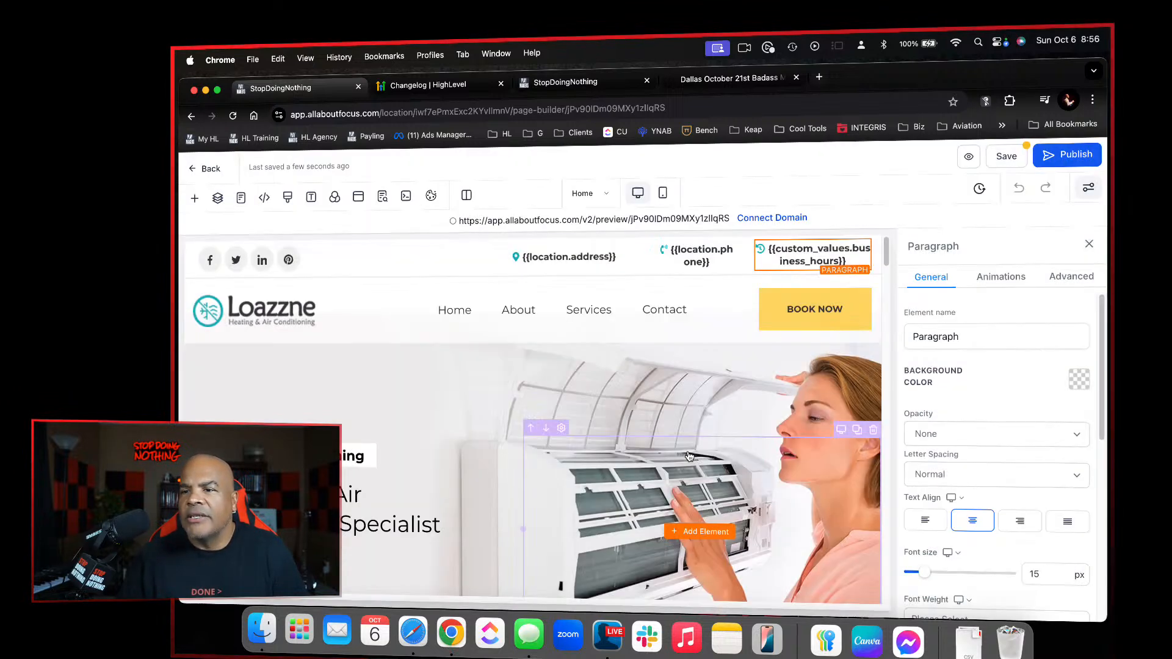
pyautogui.click(1005, 162)
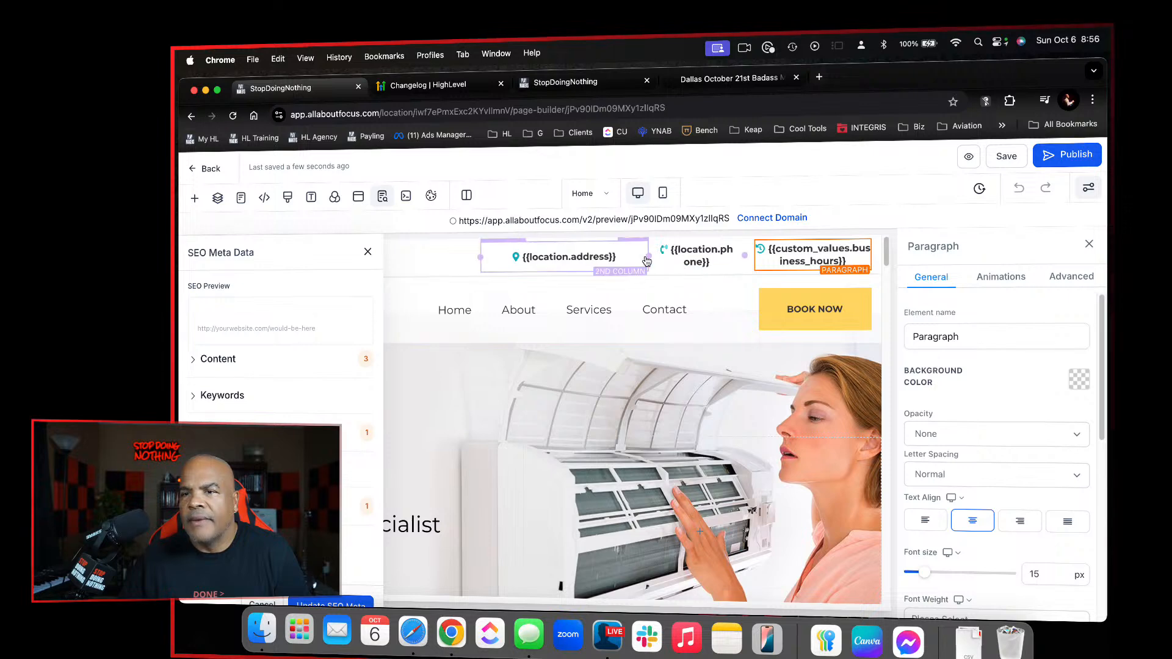
pyautogui.click(368, 253)
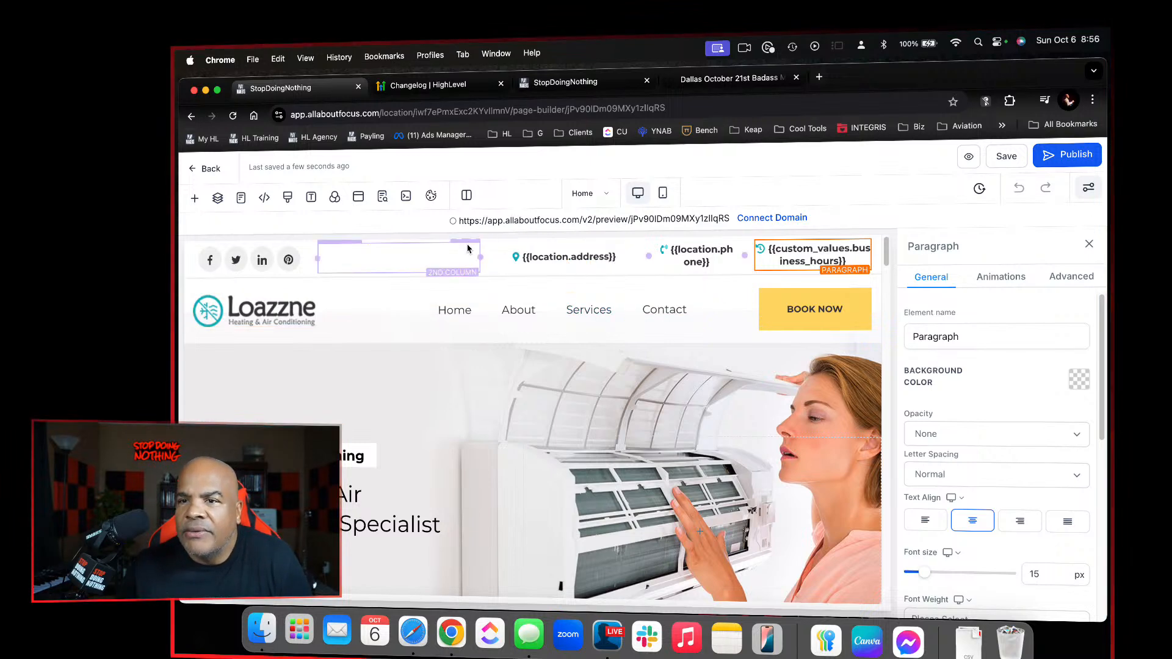
# Move the address column to the other side of the phone column, beside the business hours in the contact bar
pyautogui.click(503, 244)
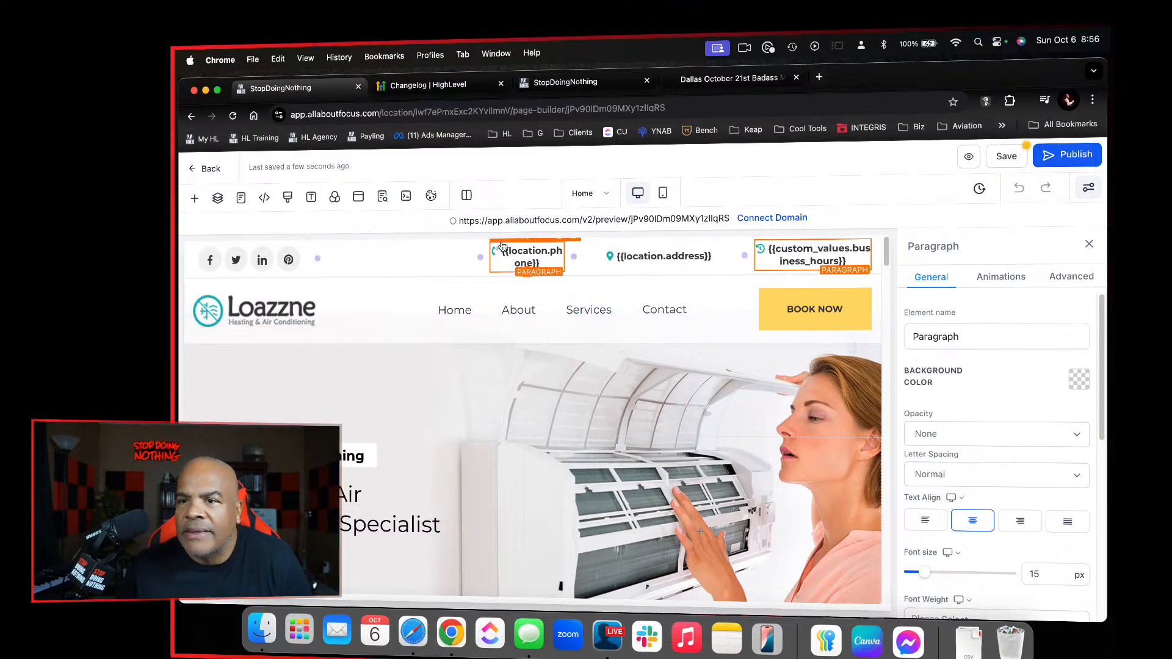
pyautogui.click(439, 245)
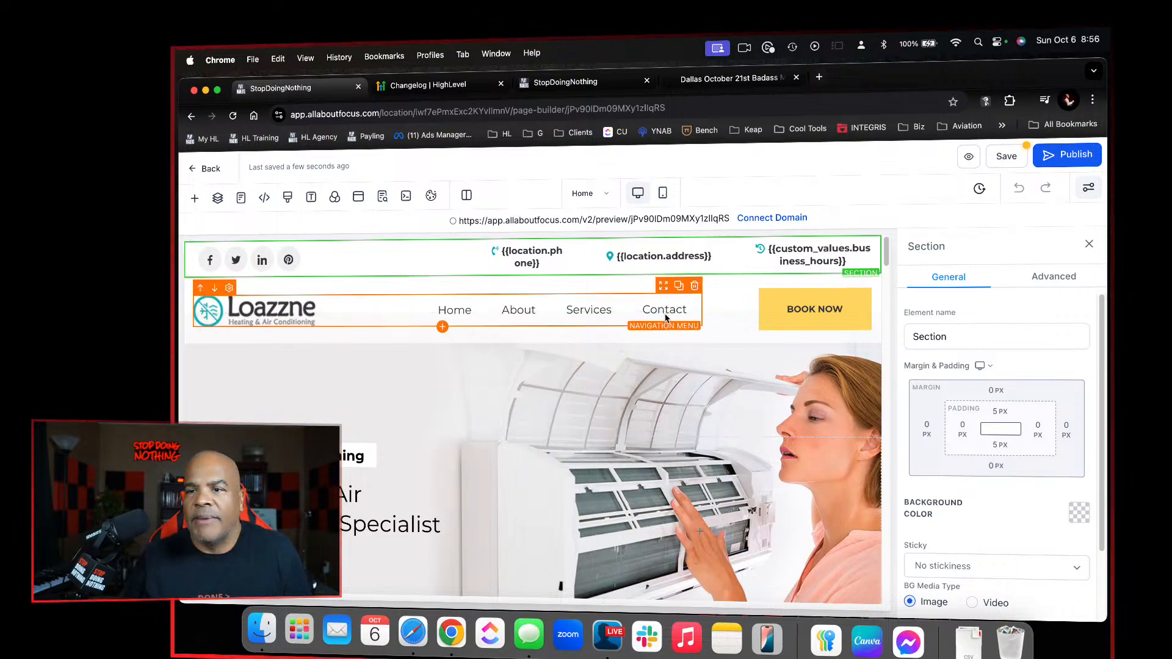
# Look through the Home page's service request form and footer contact row, and return to the header sections
pyautogui.scroll(-3, 660, 316)
pyautogui.scroll(-20, 660, 317)
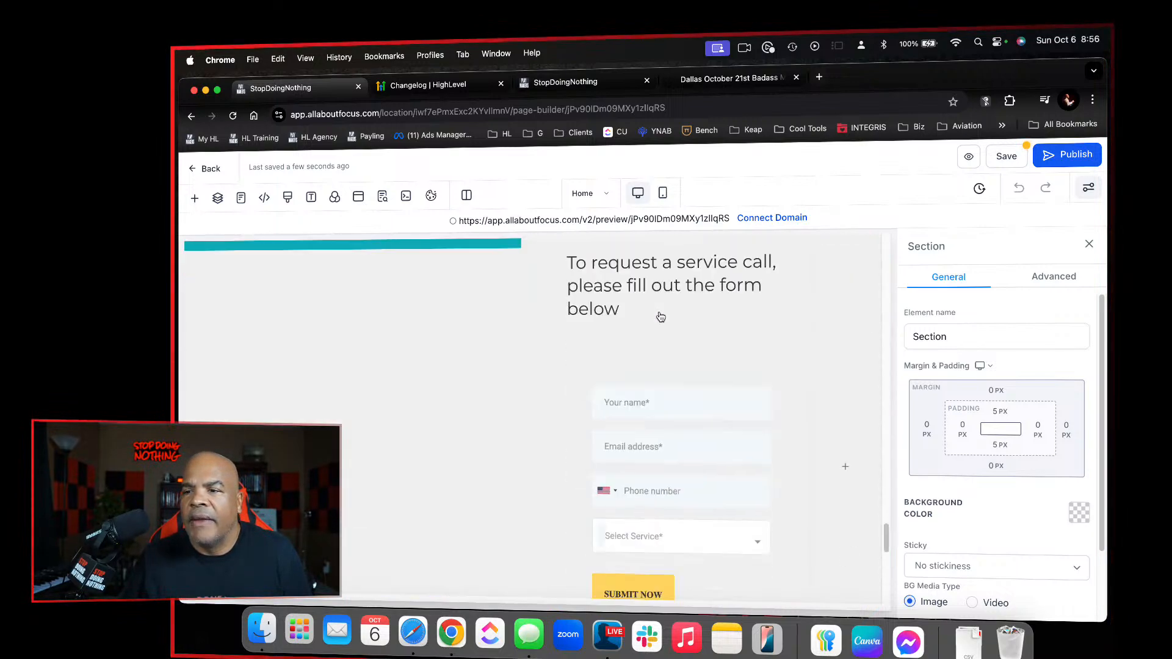
pyautogui.scroll(2, 647, 330)
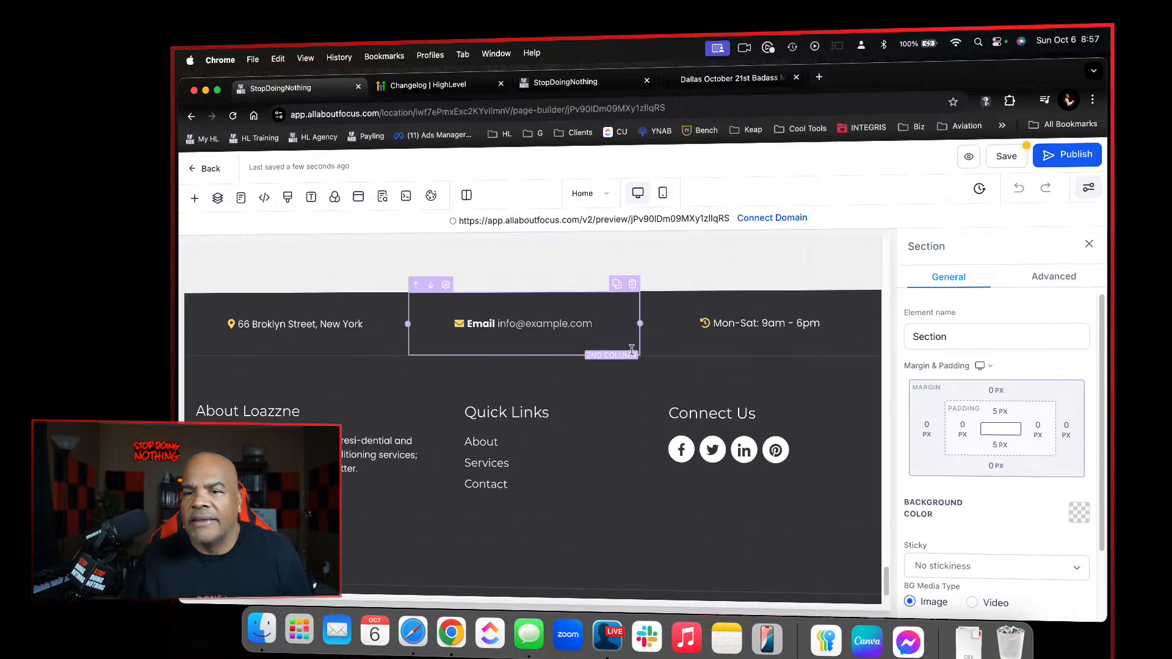
pyautogui.scroll(20, 701, 338)
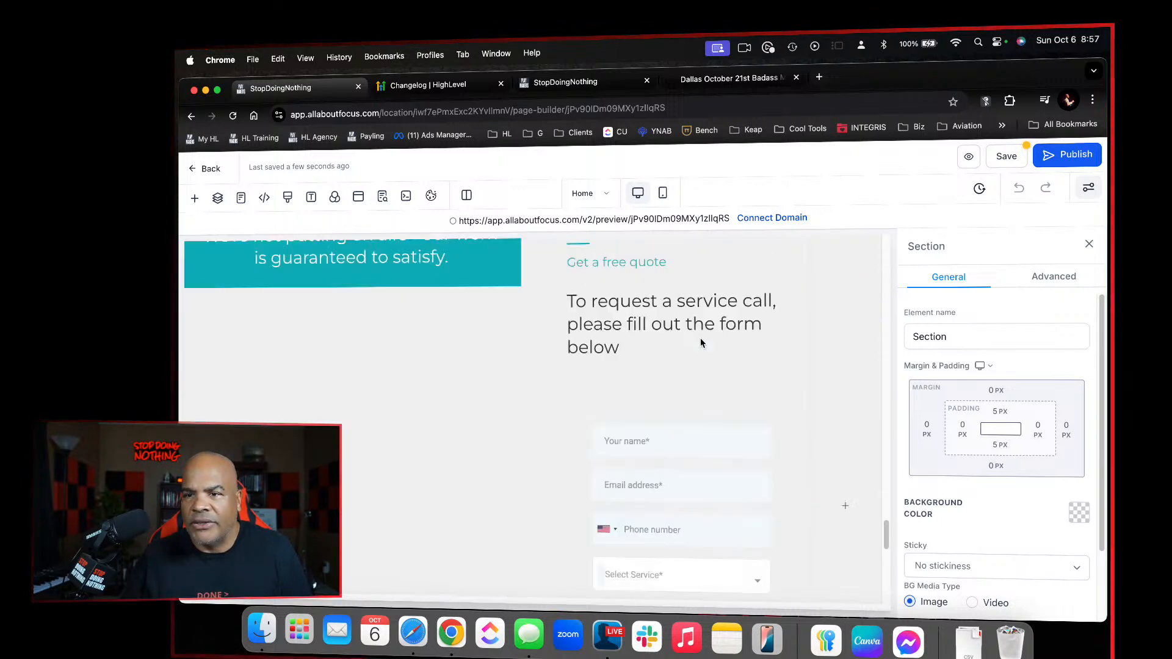
pyautogui.scroll(15, 701, 343)
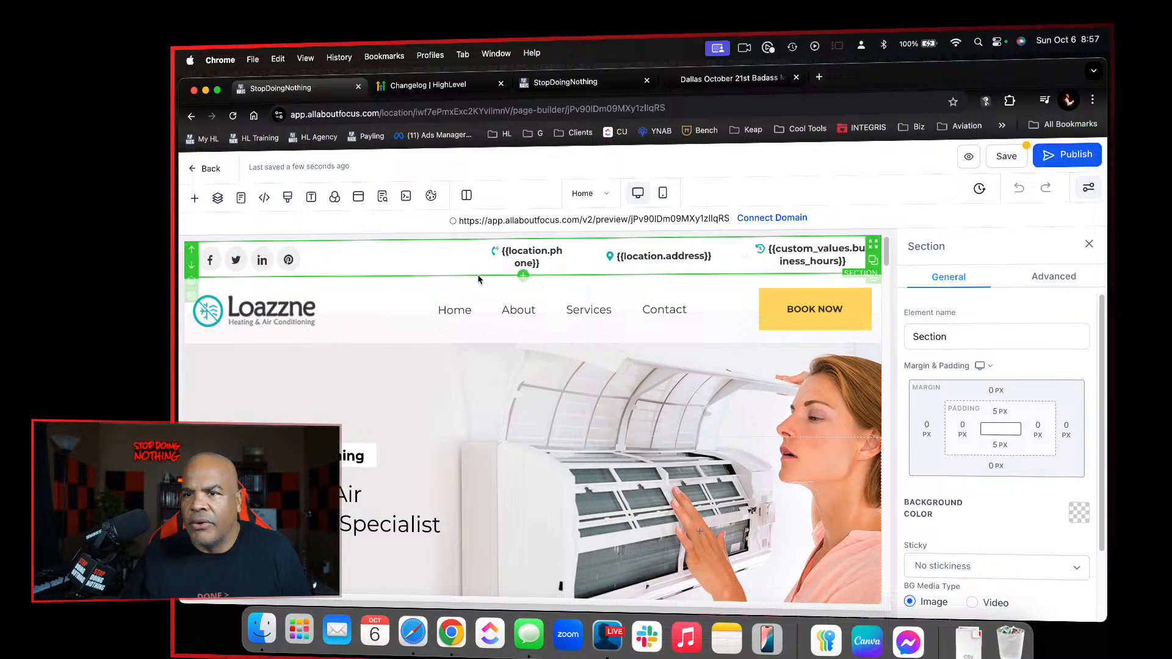
pyautogui.click(435, 285)
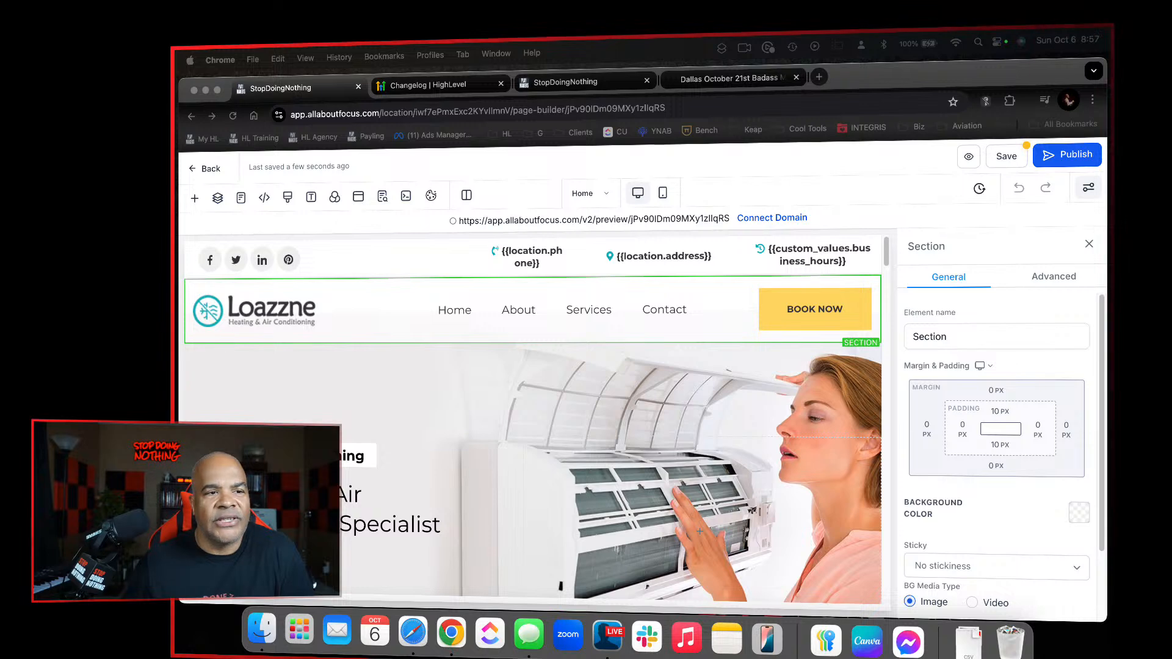
pyautogui.click(802, 257)
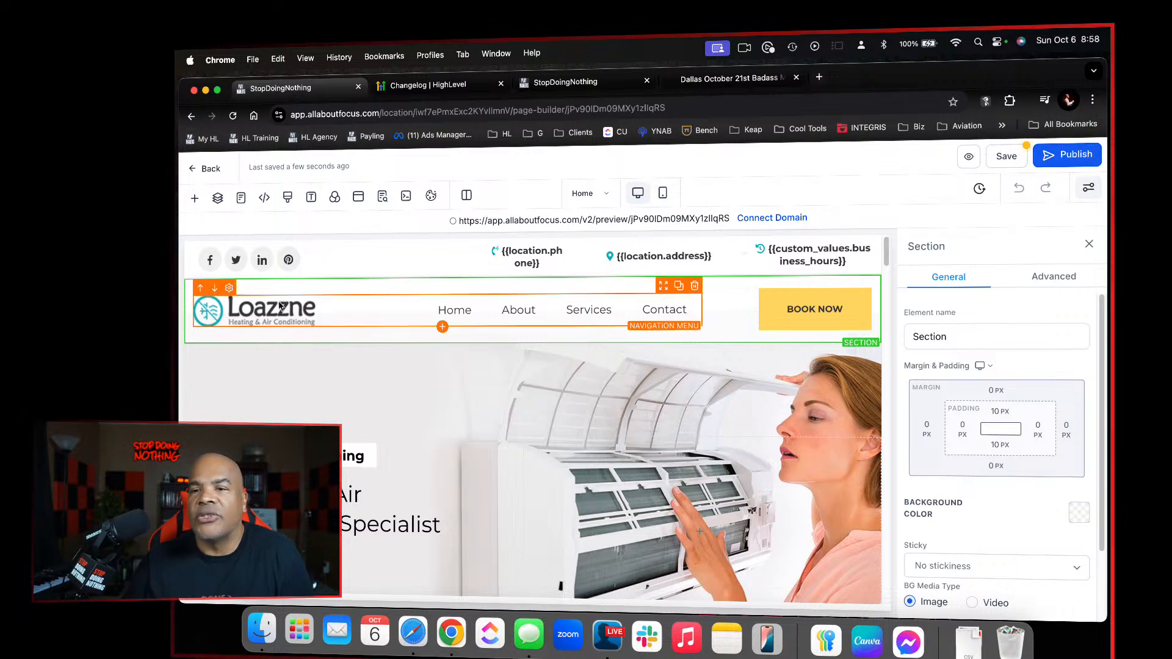
# Show the page's layers and expand the first two sections down to the columns of their 4 Column Row and 2 Column Row
pyautogui.click(218, 198)
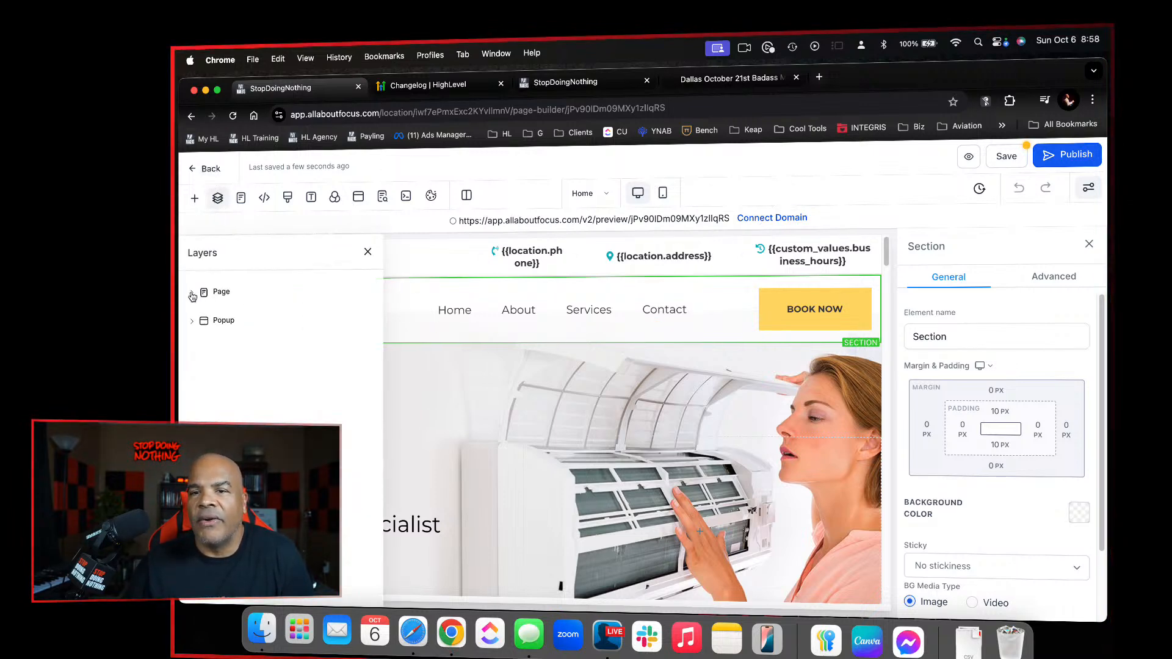
pyautogui.click(192, 294)
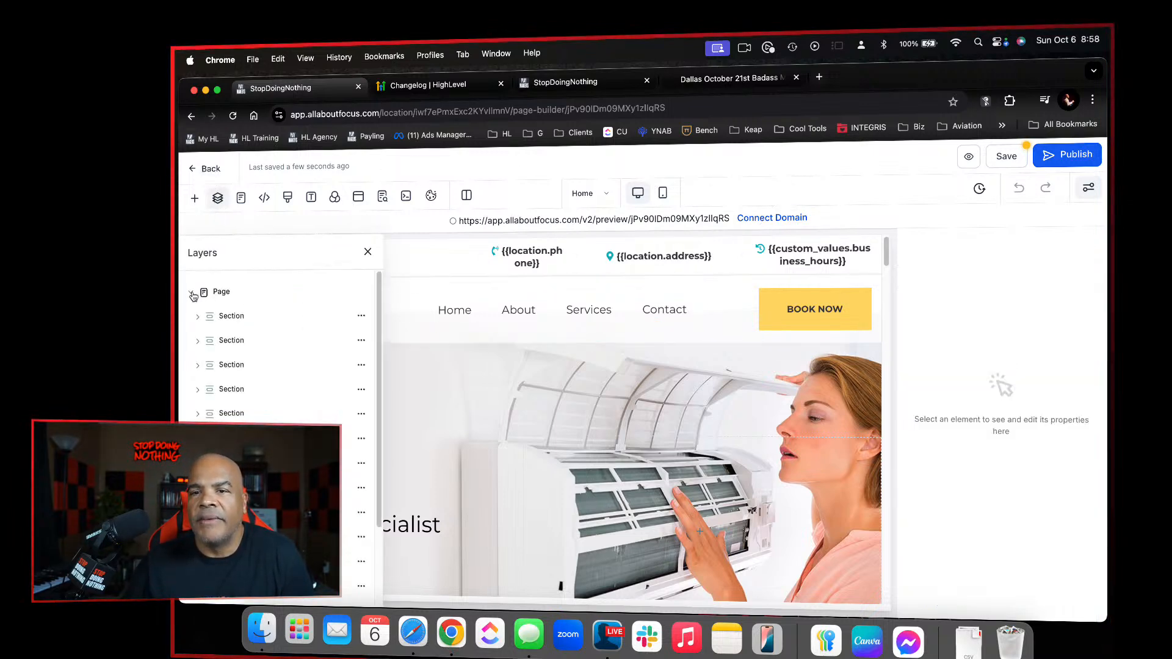
pyautogui.click(236, 315)
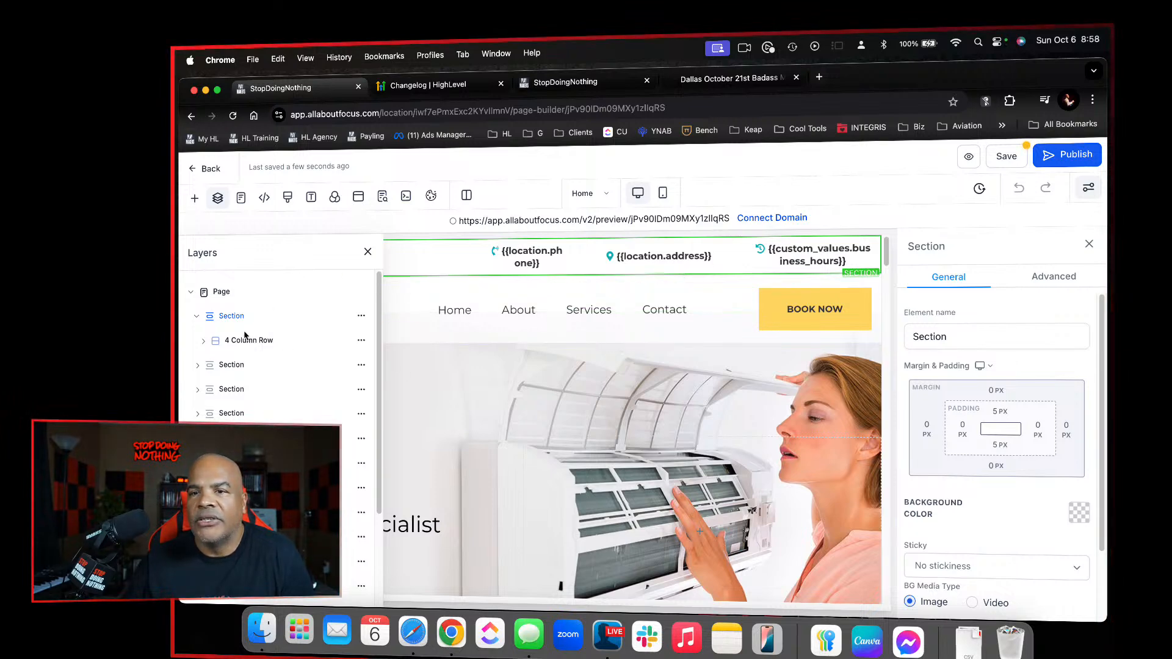
pyautogui.click(231, 365)
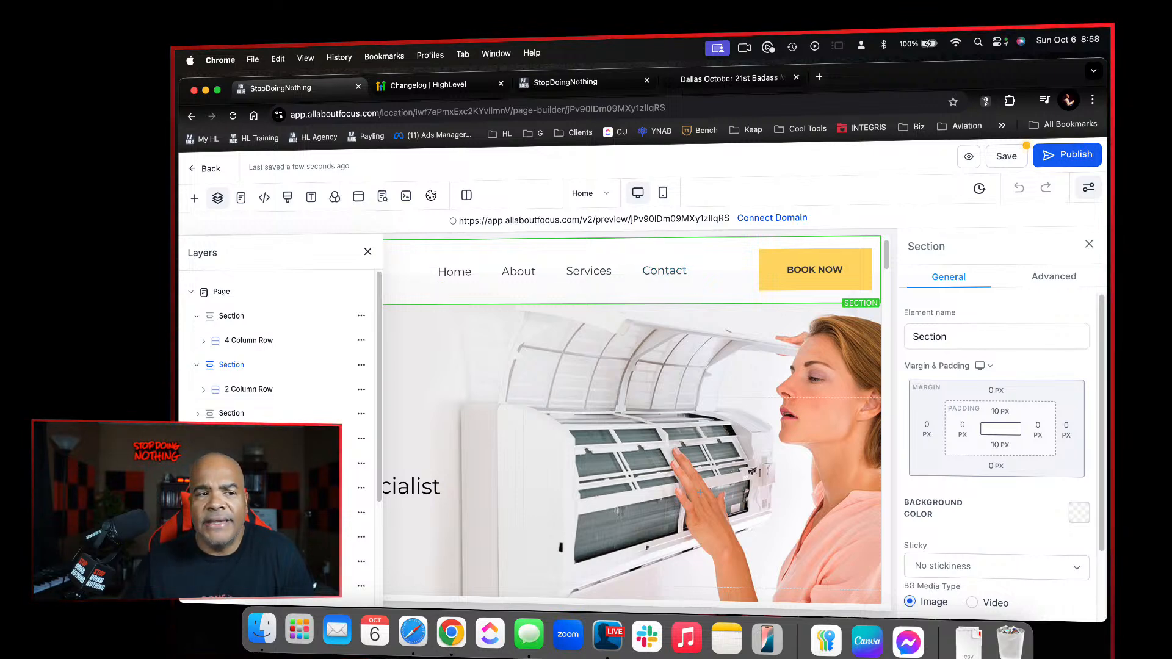
pyautogui.click(202, 342)
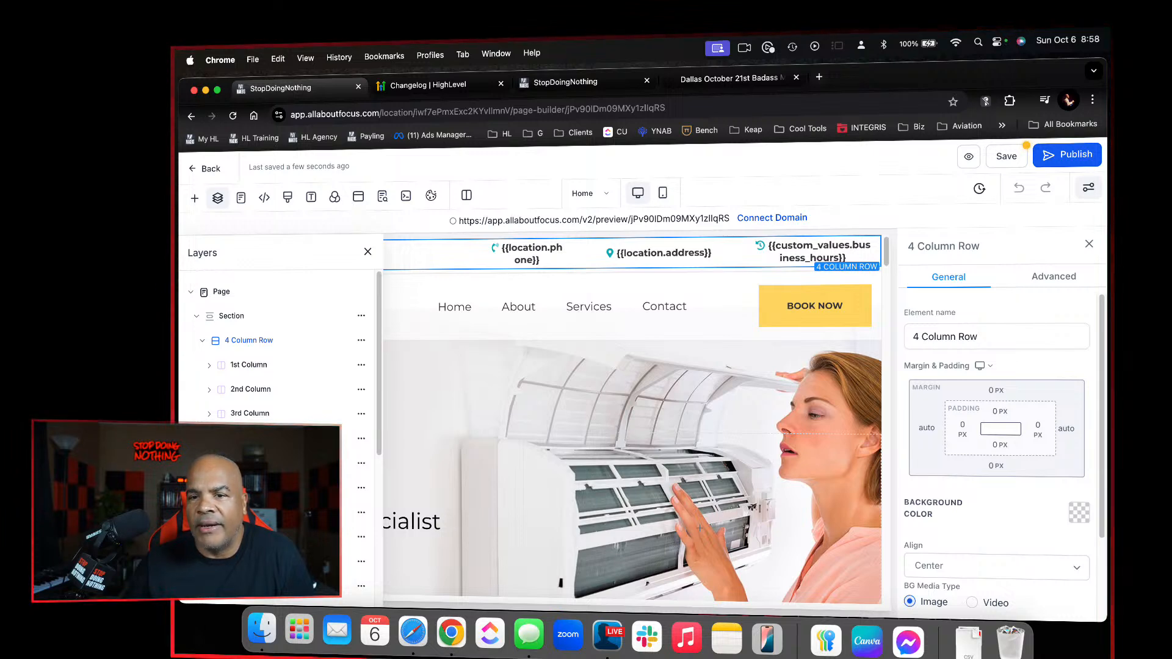
pyautogui.click(203, 463)
pyautogui.scroll(-1, 343, 497)
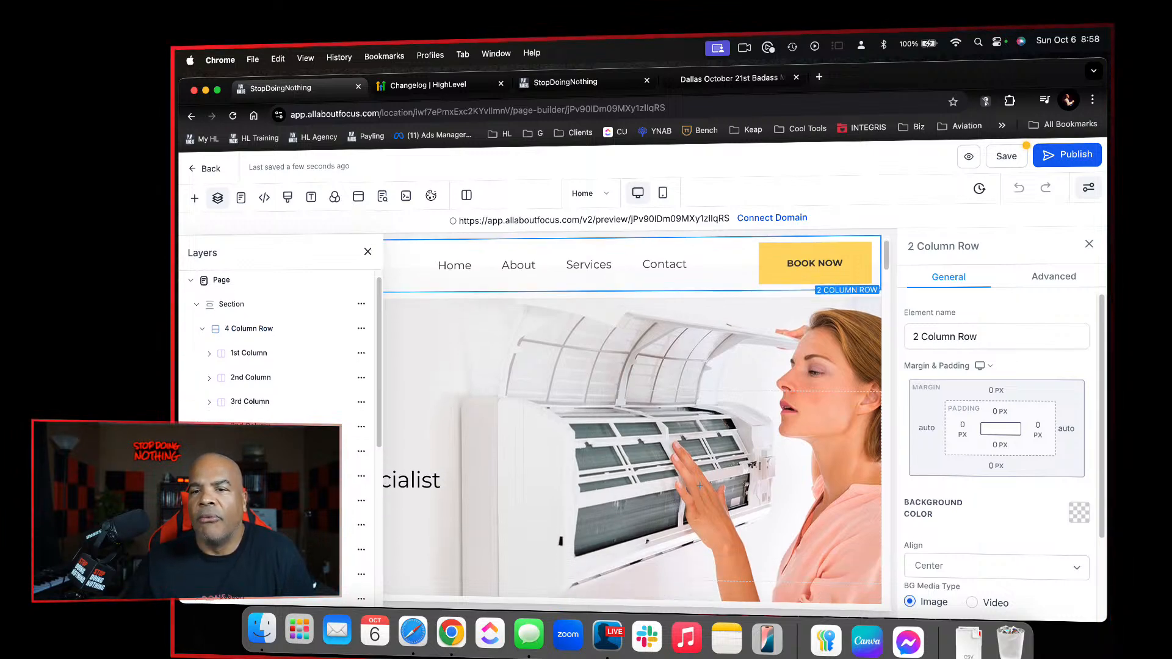
# Collapse both header rows in the layer tree and move the 2 Column Row into the first section, beneath the 4 Column Row
pyautogui.click(203, 330)
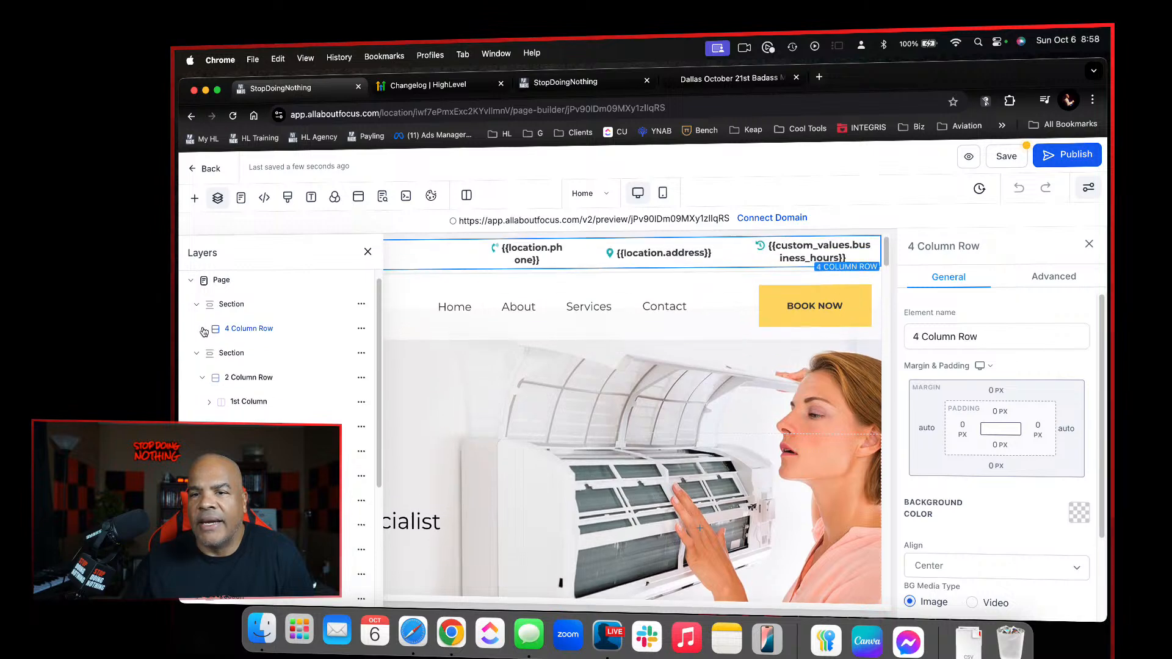
pyautogui.click(199, 354)
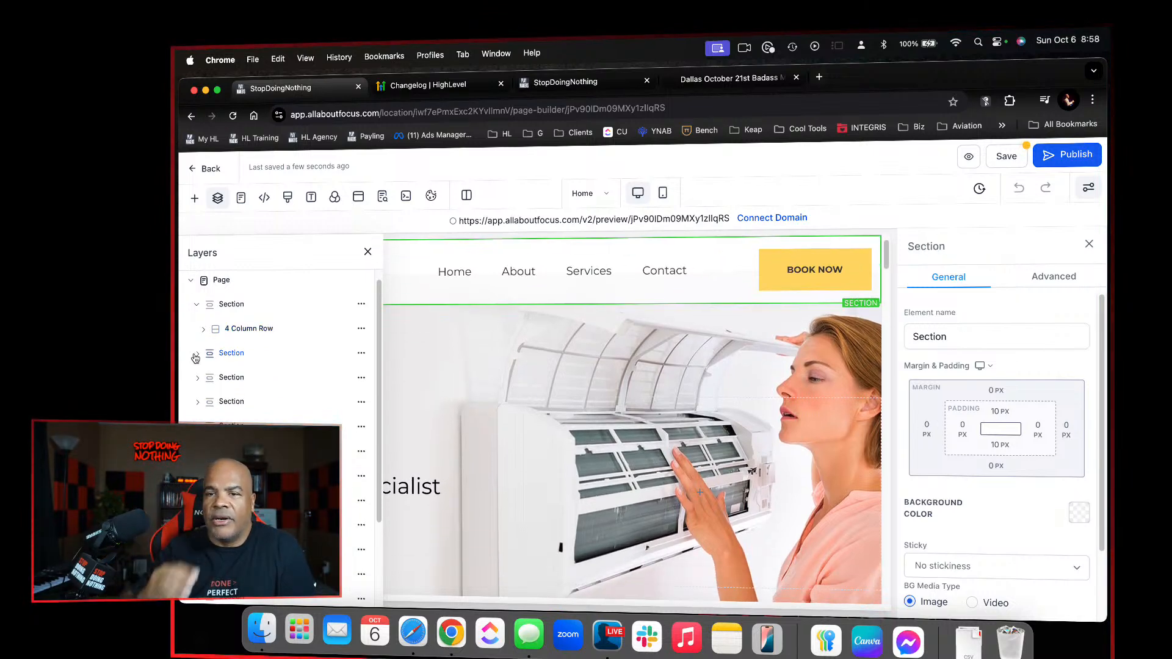
pyautogui.click(195, 357)
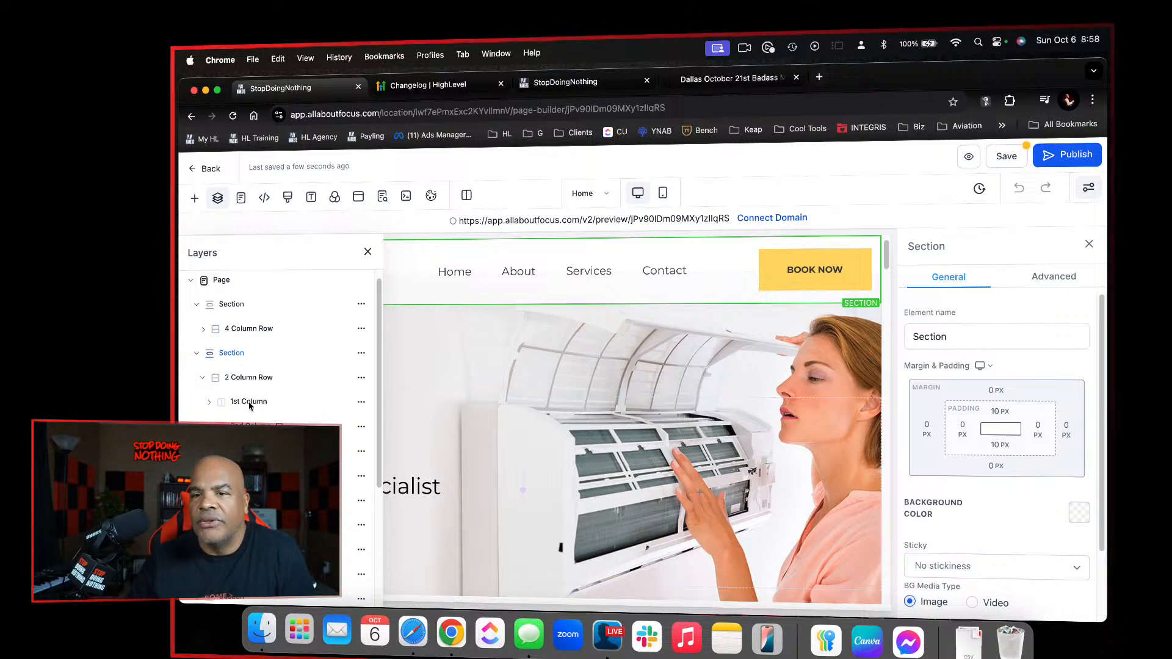
pyautogui.click(213, 379)
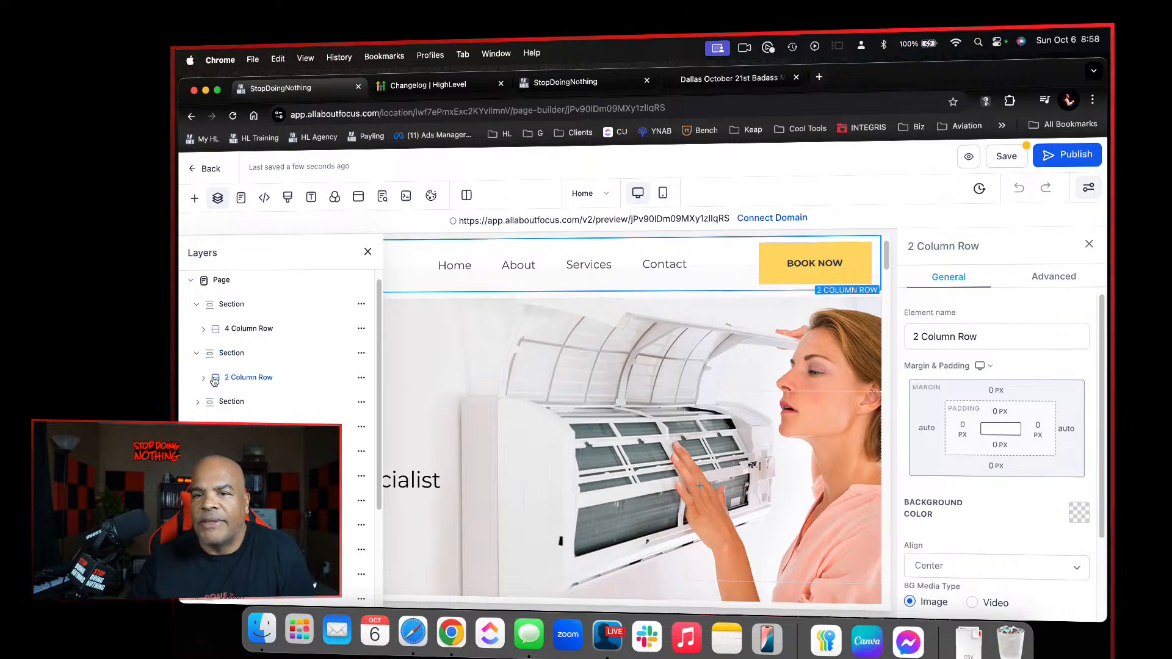
pyautogui.moveTo(226, 381); pyautogui.dragTo(243, 335)
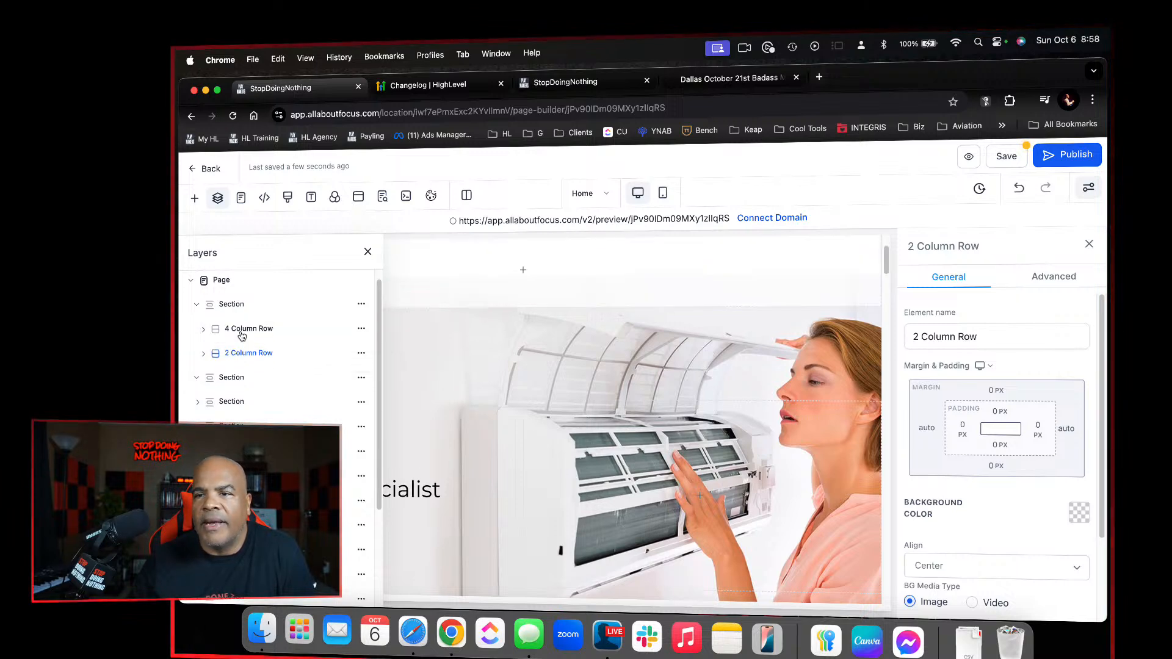
# Delete the empty section beneath the header and save the Home page
pyautogui.click(680, 272)
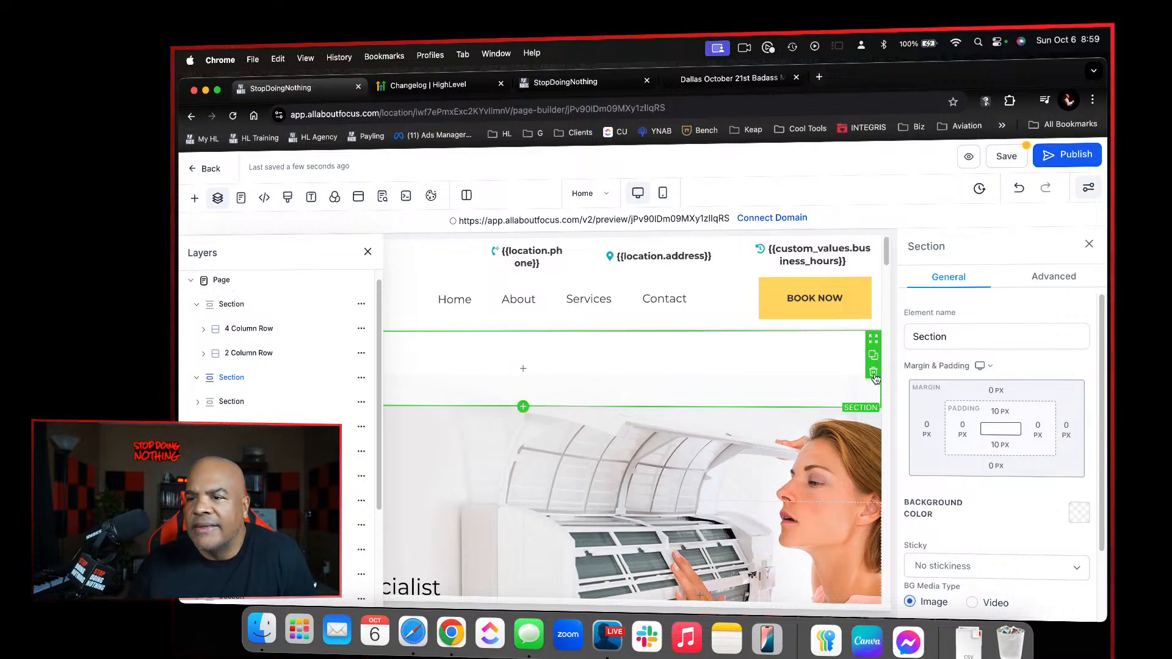
pyautogui.click(874, 371)
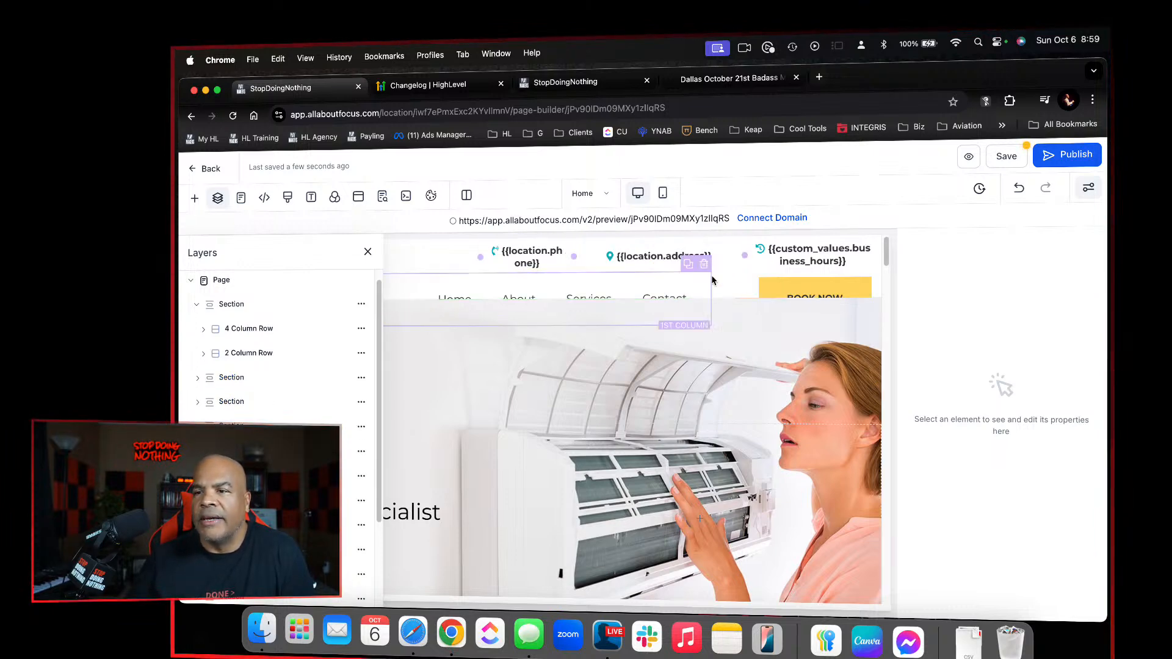
pyautogui.click(1007, 158)
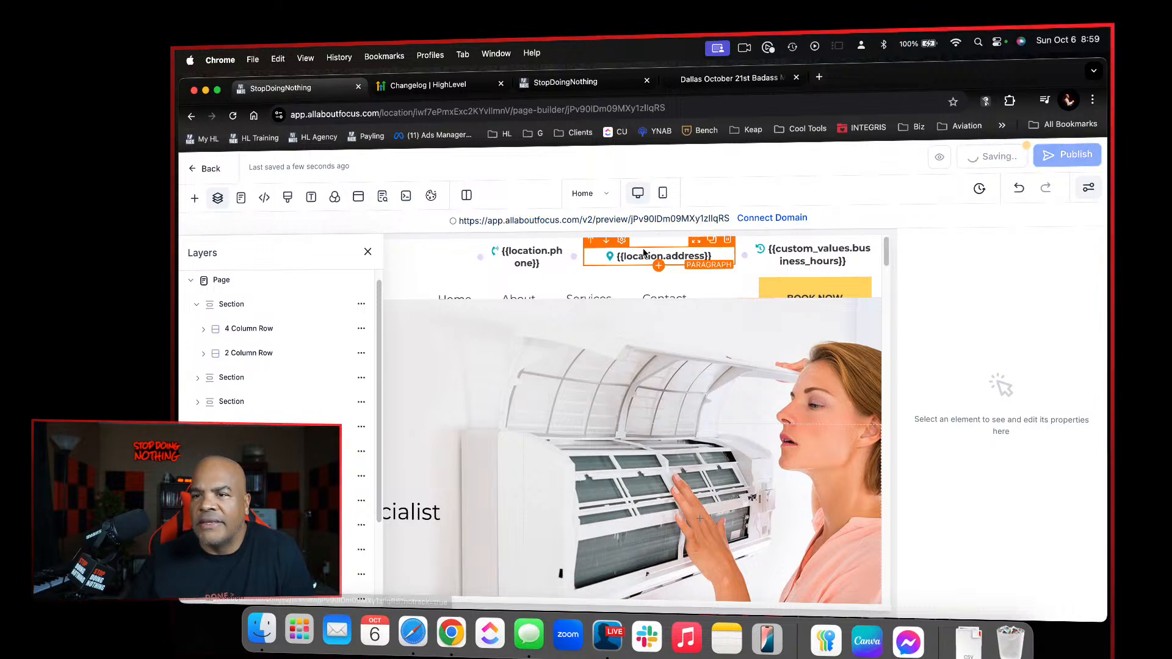
pyautogui.click(513, 243)
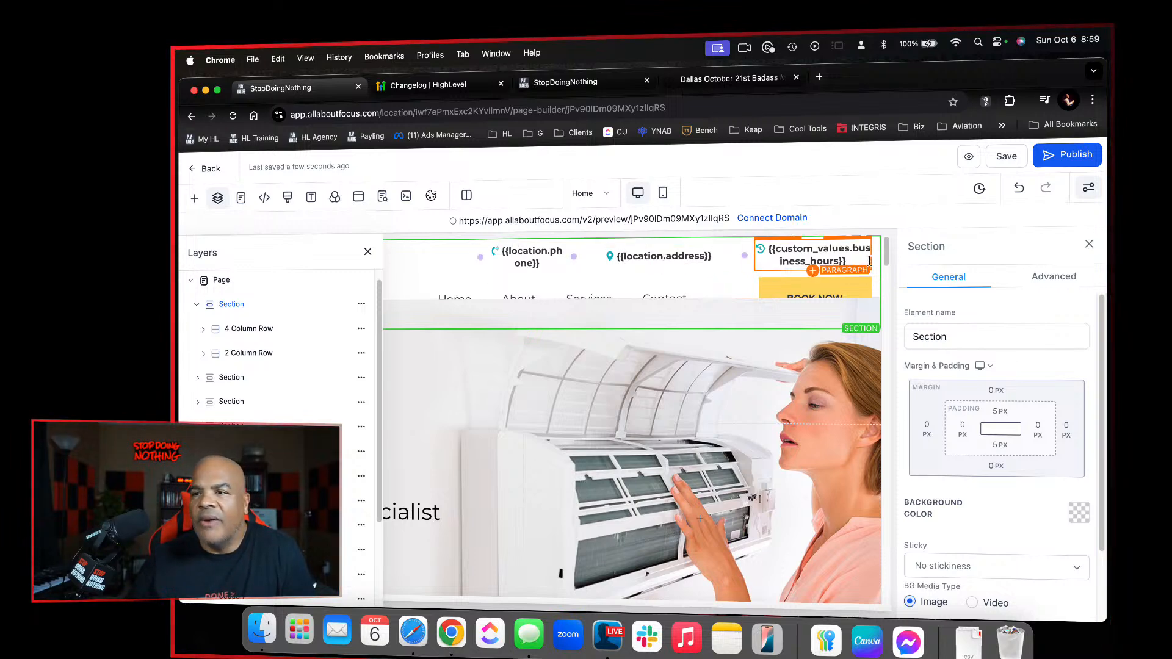
# Save the combined header section as a global section named AC Site Header and save the Home page
pyautogui.click(367, 251)
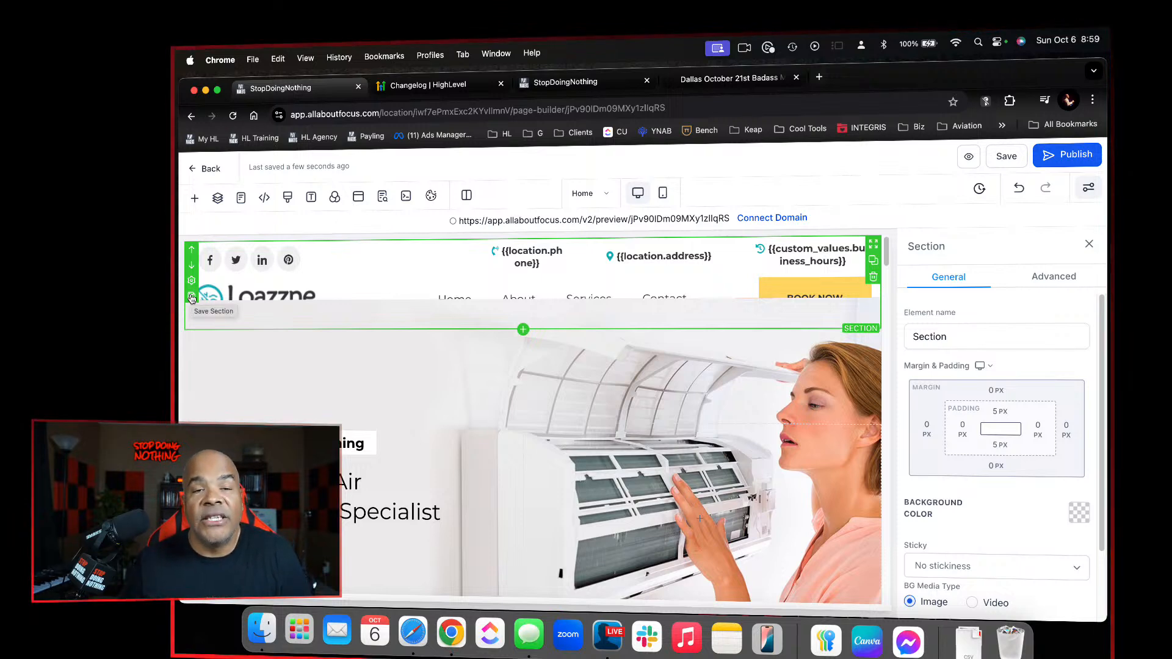
pyautogui.click(191, 297)
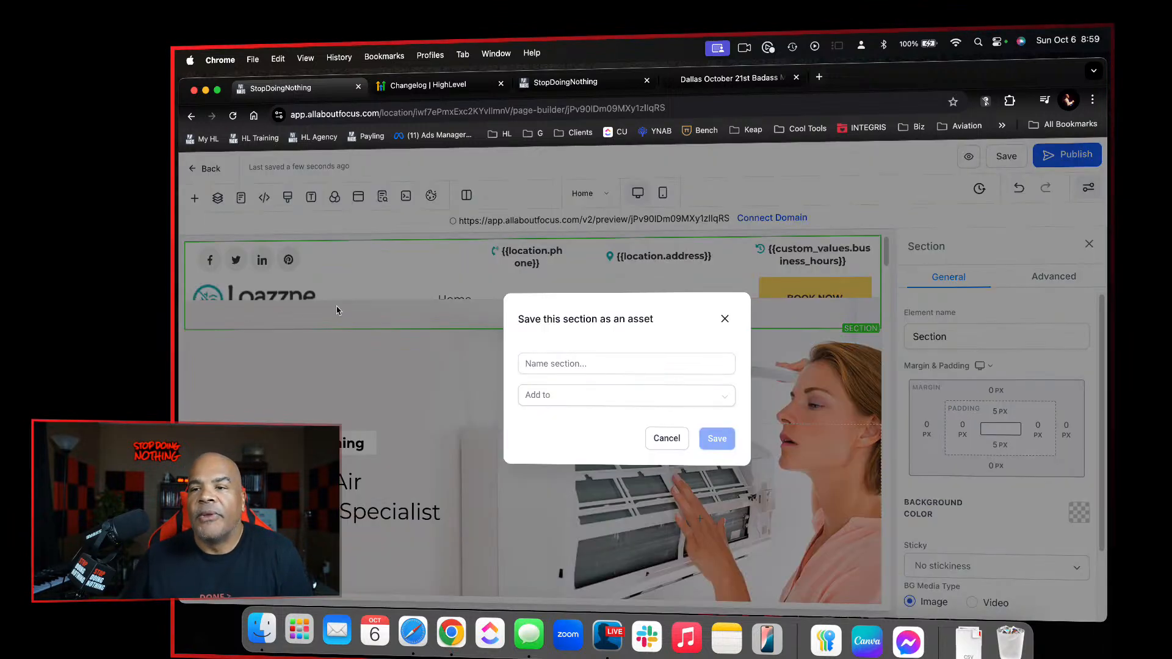
pyautogui.click(638, 397)
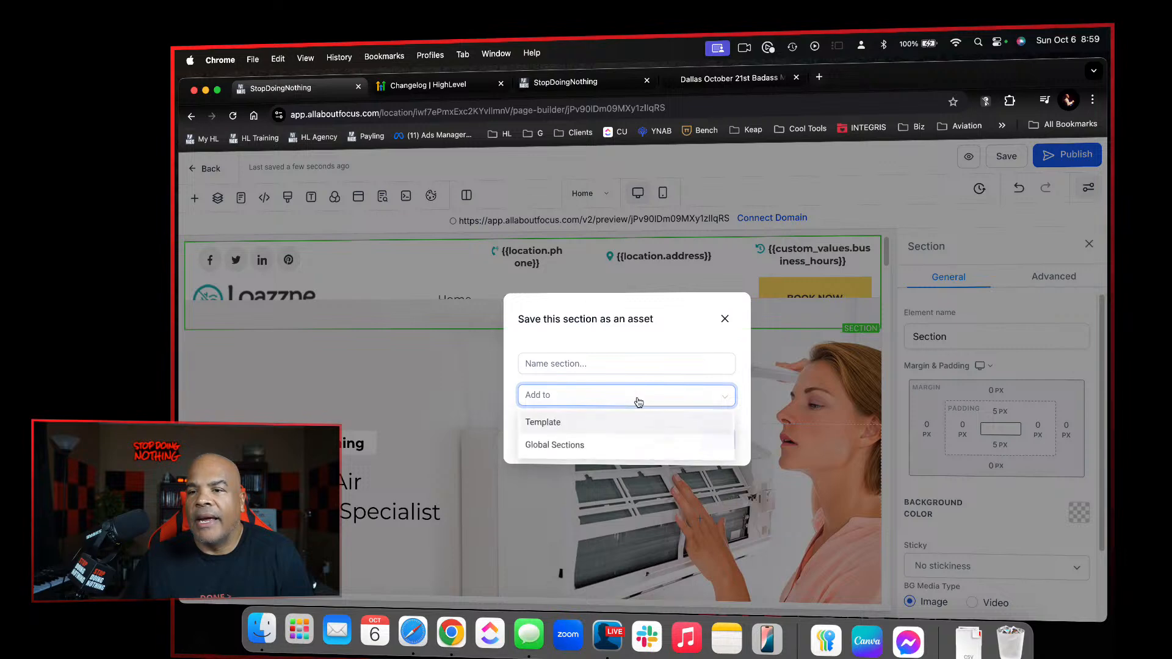
pyautogui.click(572, 424)
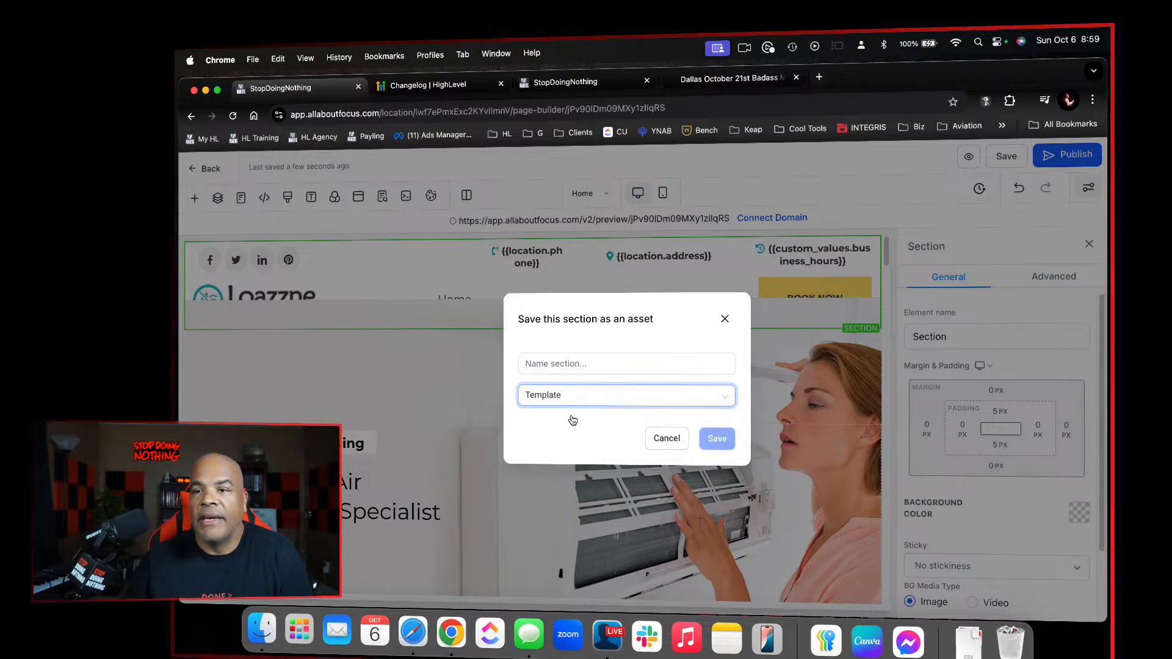
pyautogui.click(598, 361)
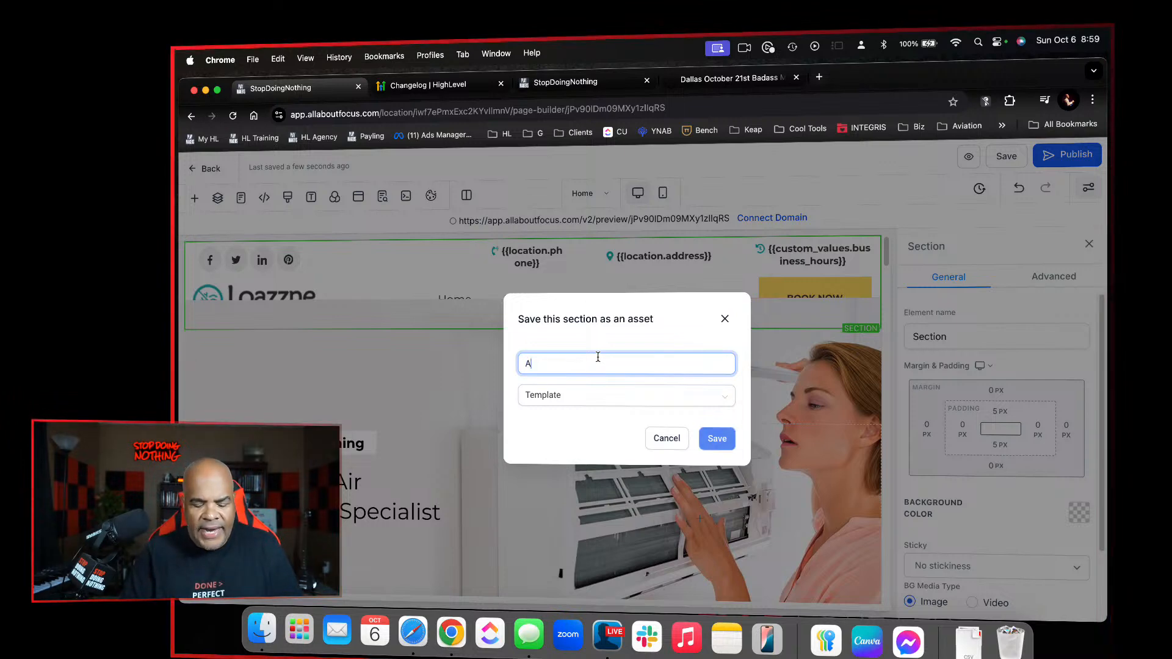
pyautogui.write('AC Site H')
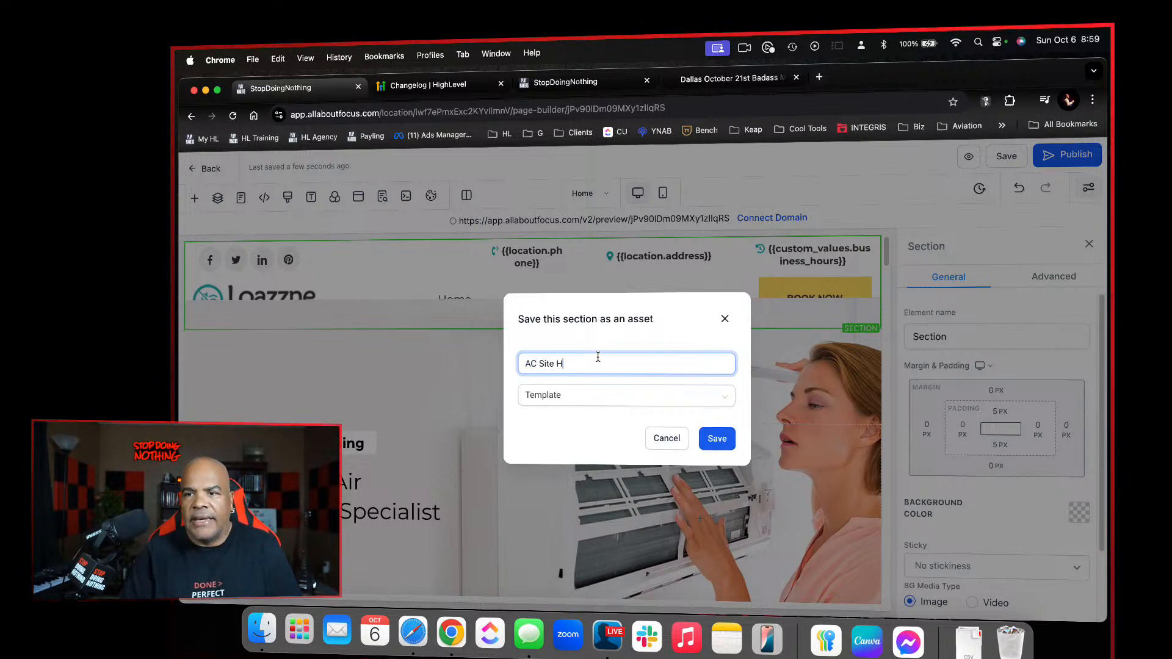
pyautogui.write('eader')
pyautogui.click(677, 397)
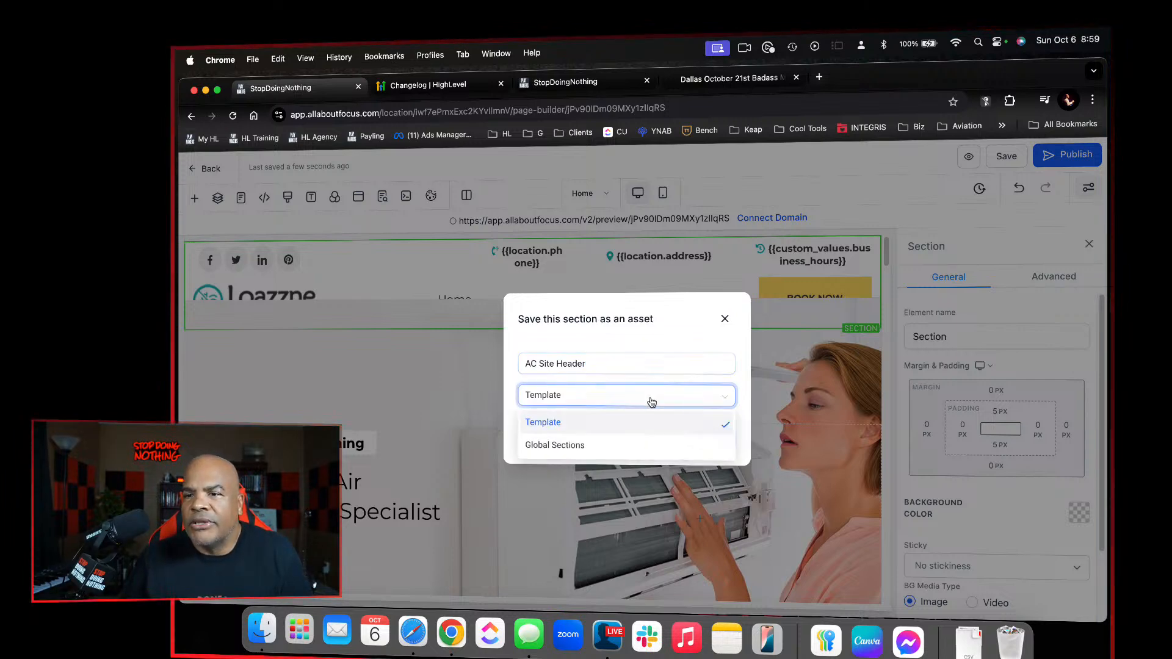
pyautogui.click(575, 446)
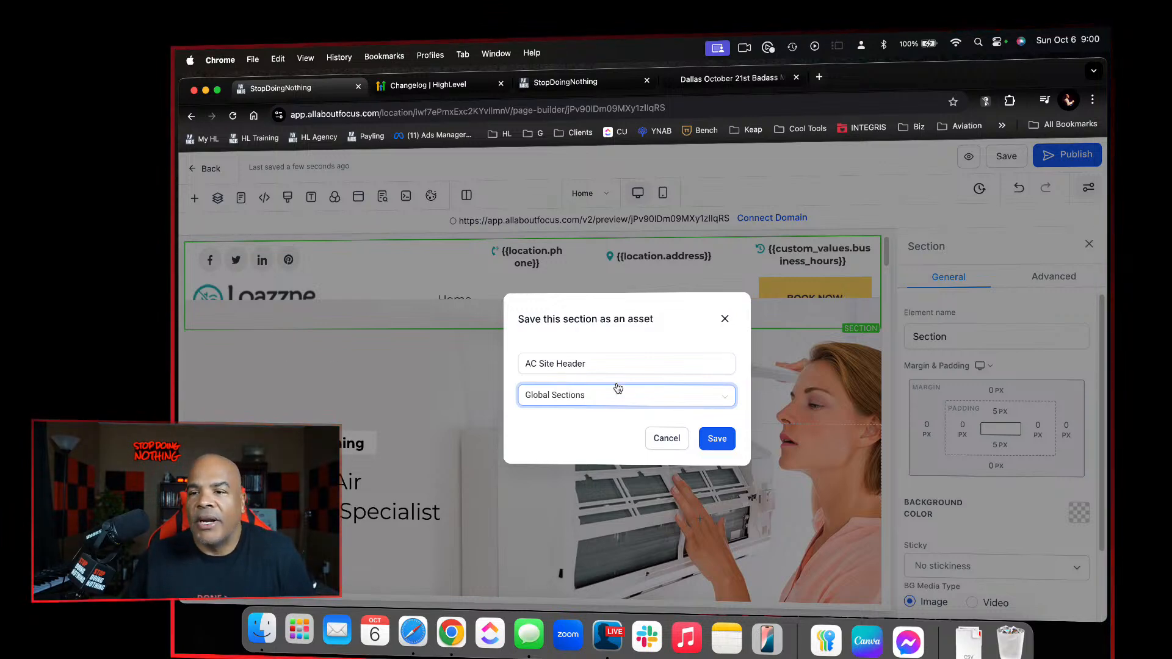
pyautogui.click(712, 440)
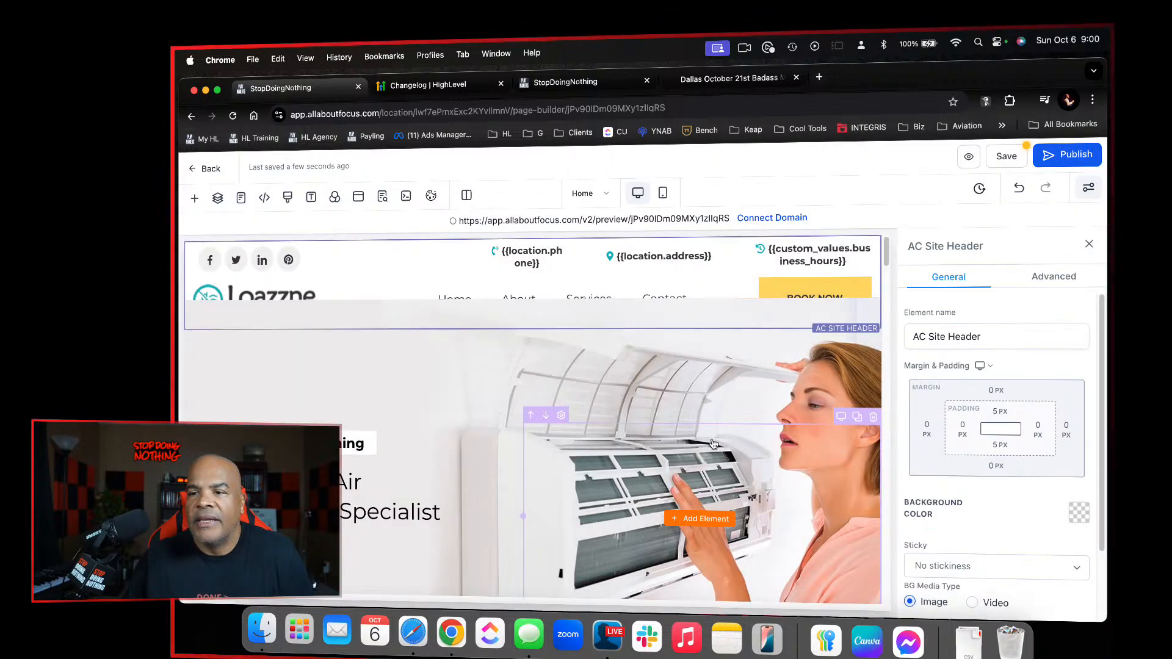
pyautogui.click(1006, 157)
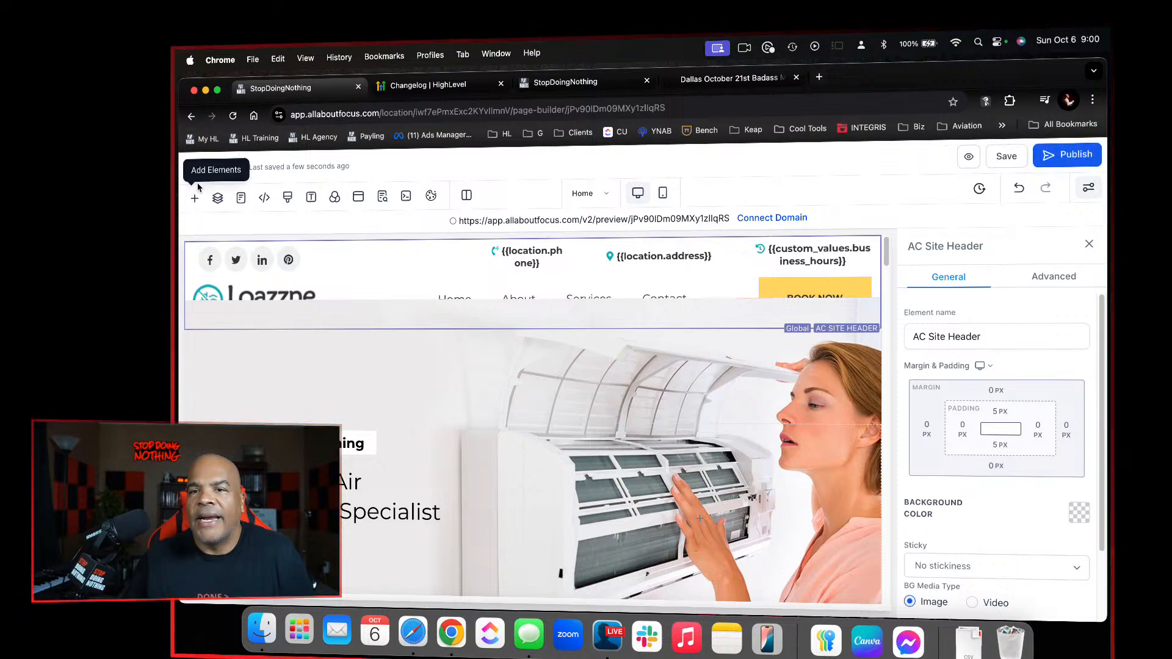
# Open the About page for editing and delete its contact bar section and its logo and navigation section
pyautogui.click(211, 169)
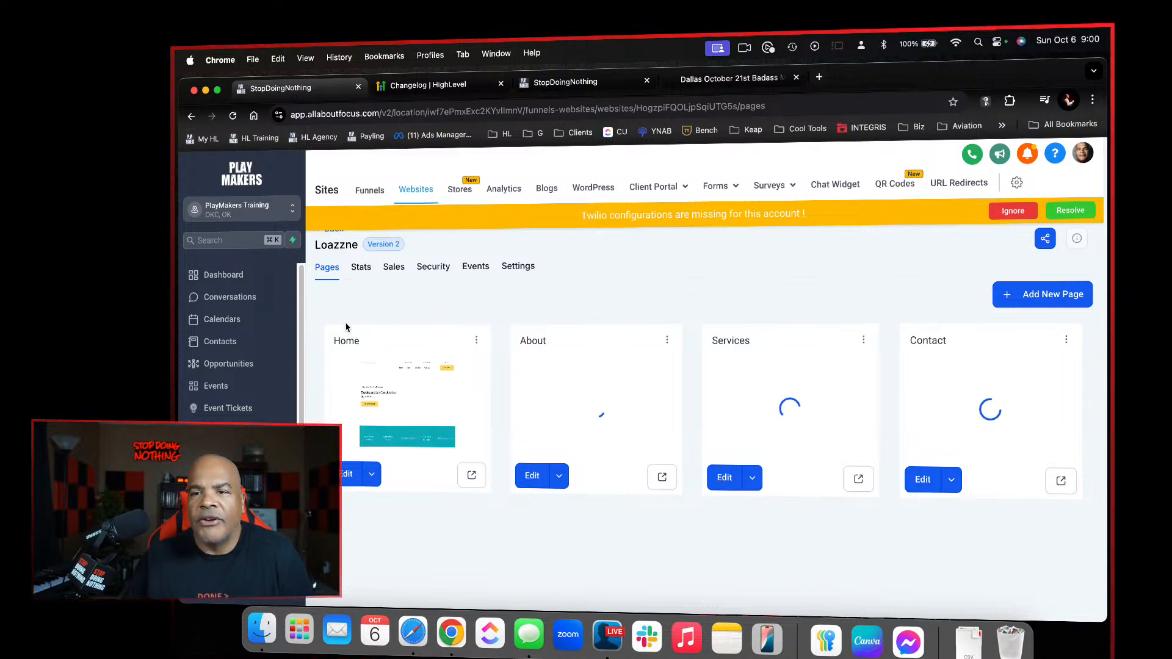
pyautogui.click(532, 476)
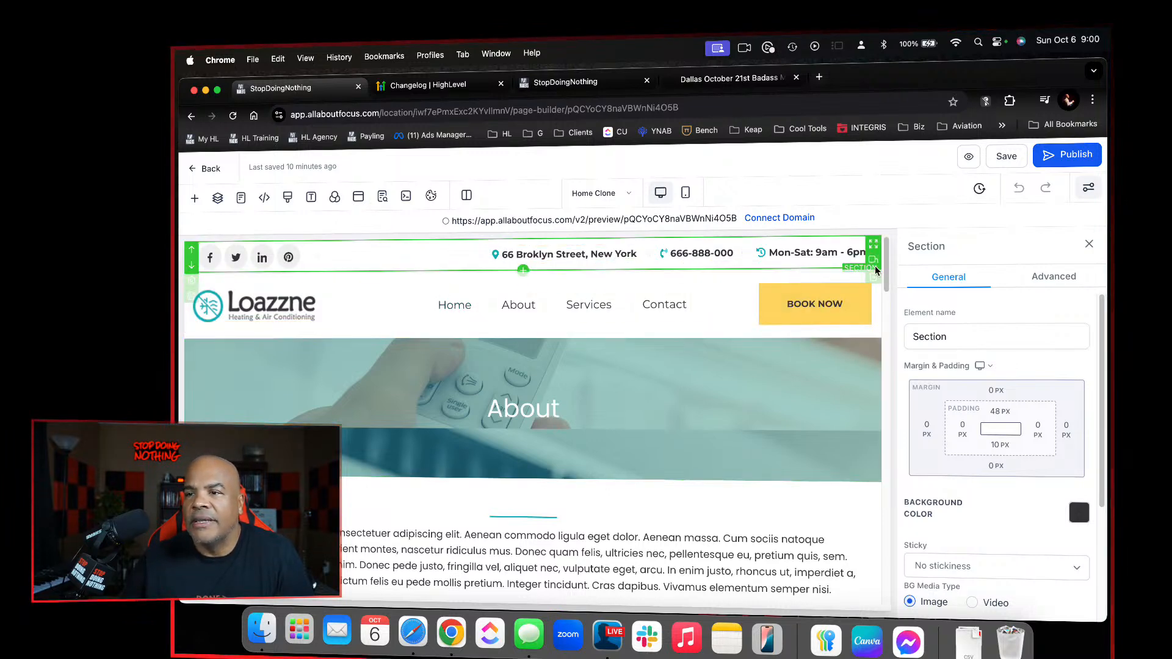
pyautogui.click(874, 311)
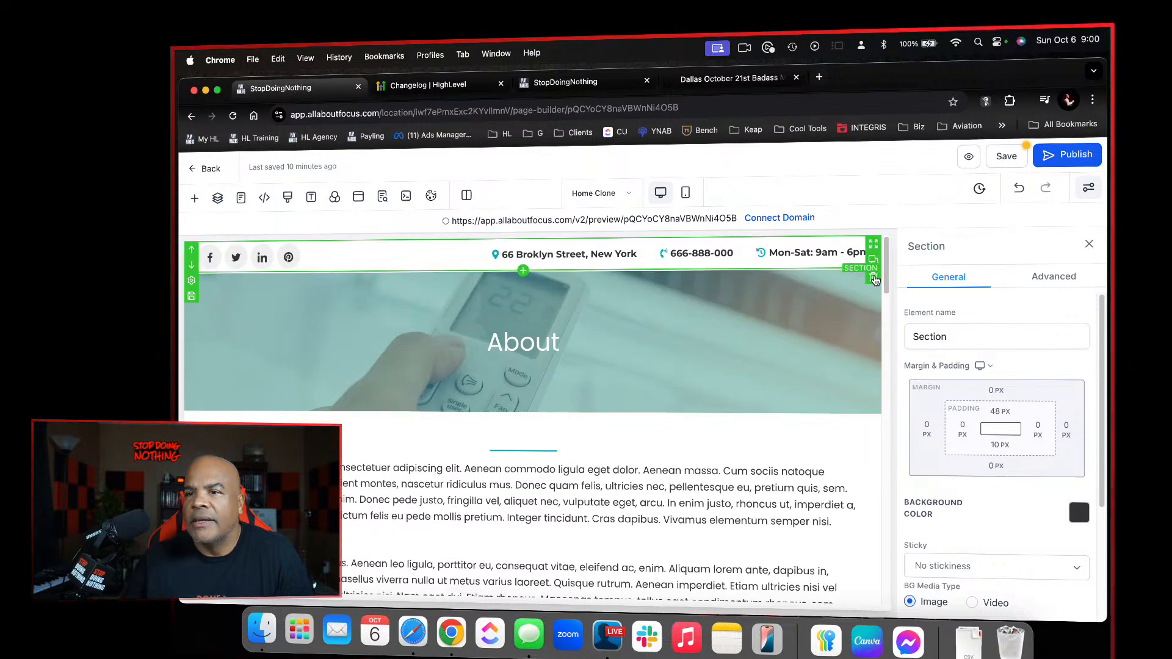
pyautogui.click(874, 278)
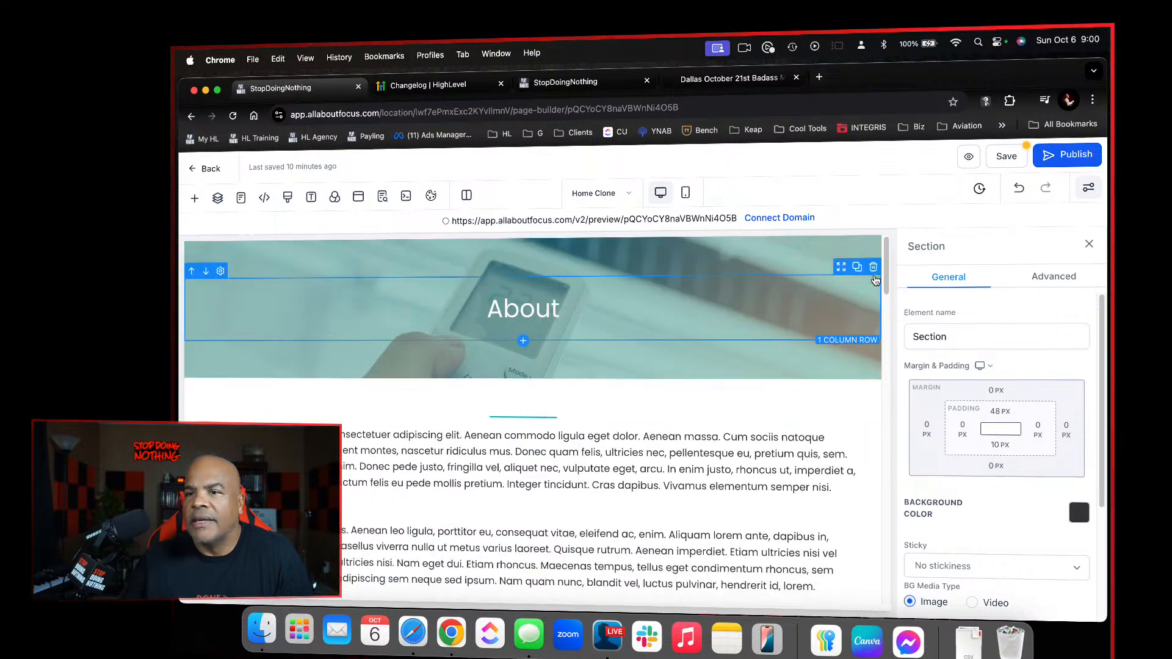
# Add the AC Site Header global section above the About banner and save the page
pyautogui.click(195, 198)
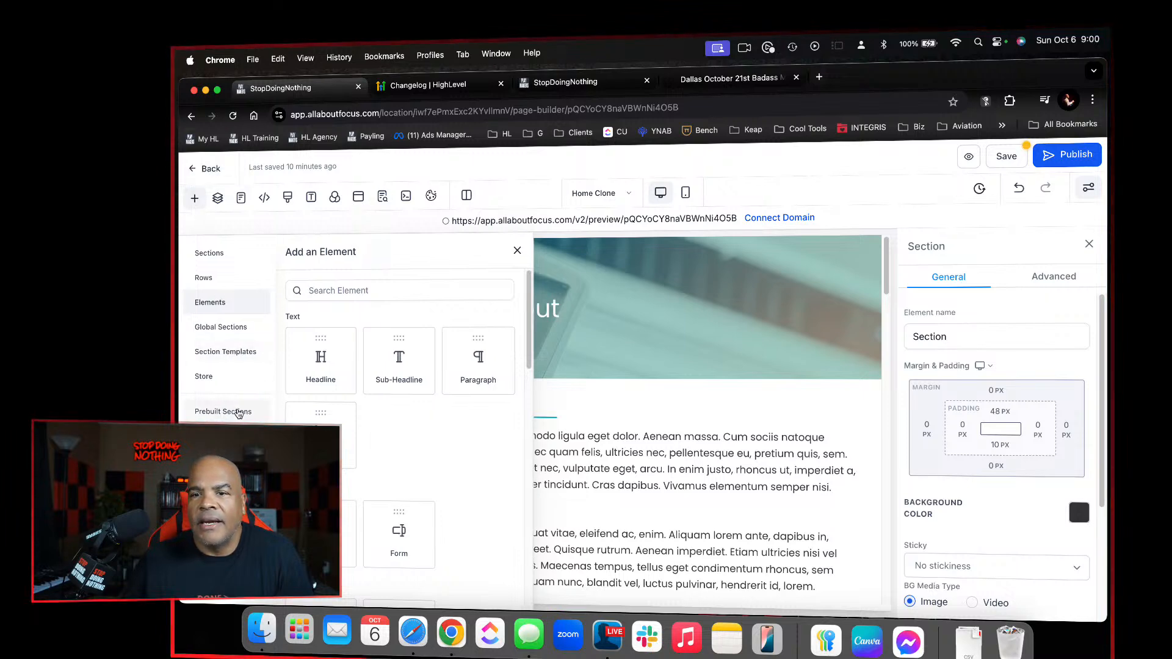
pyautogui.click(243, 328)
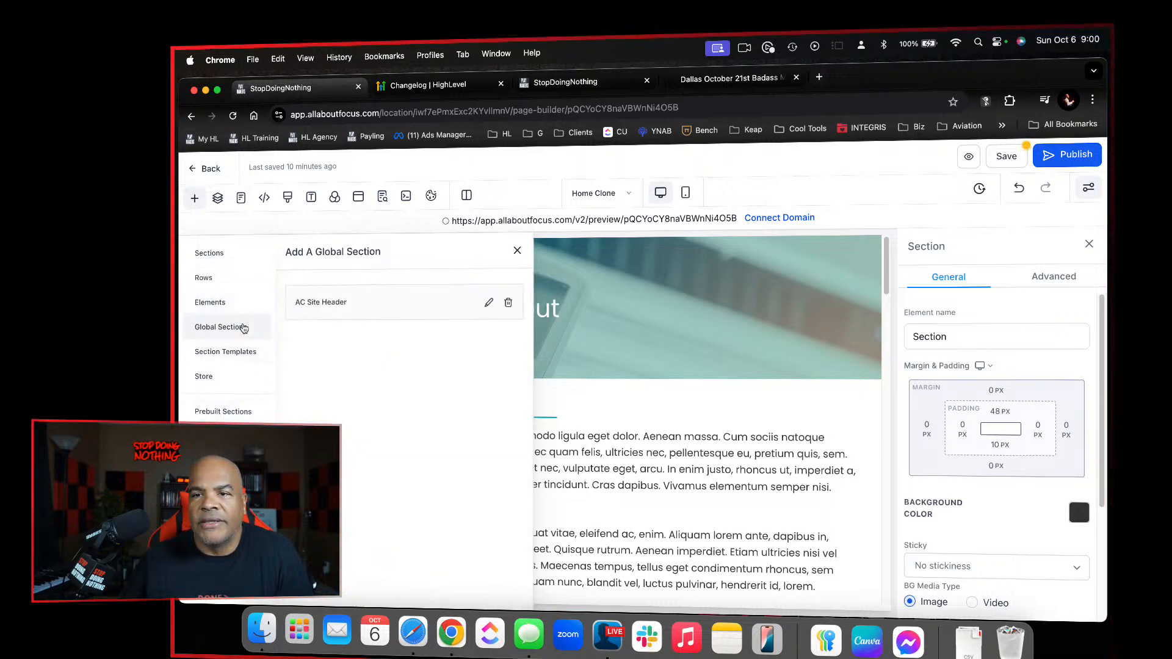
pyautogui.moveTo(344, 311); pyautogui.dragTo(671, 262)
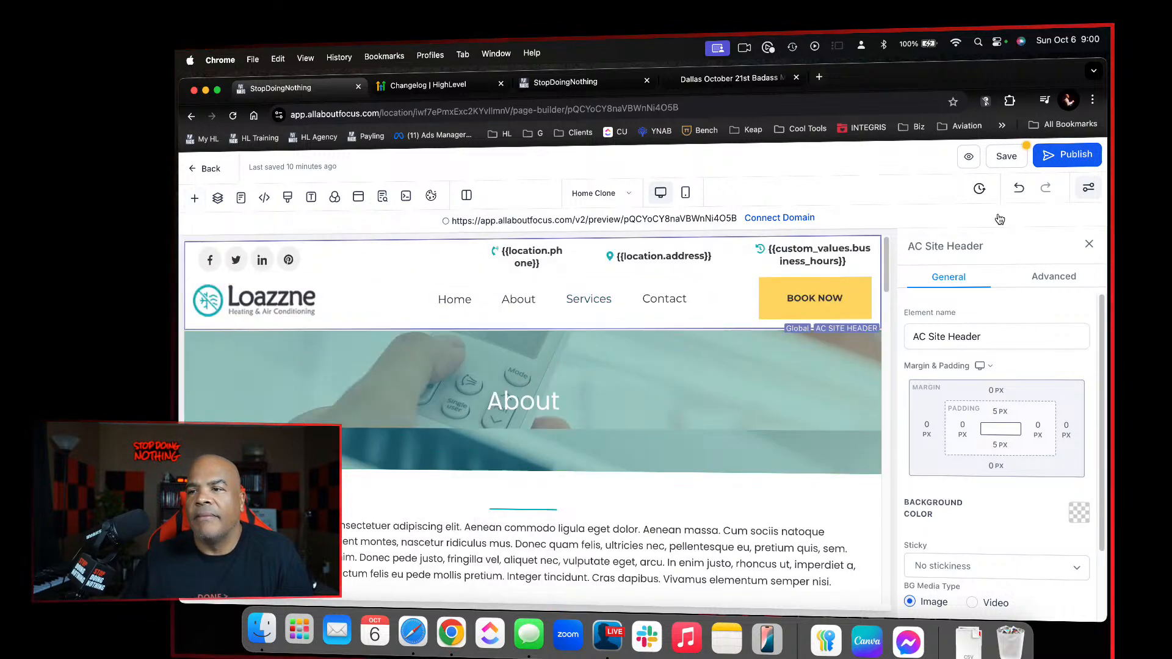
pyautogui.click(1009, 158)
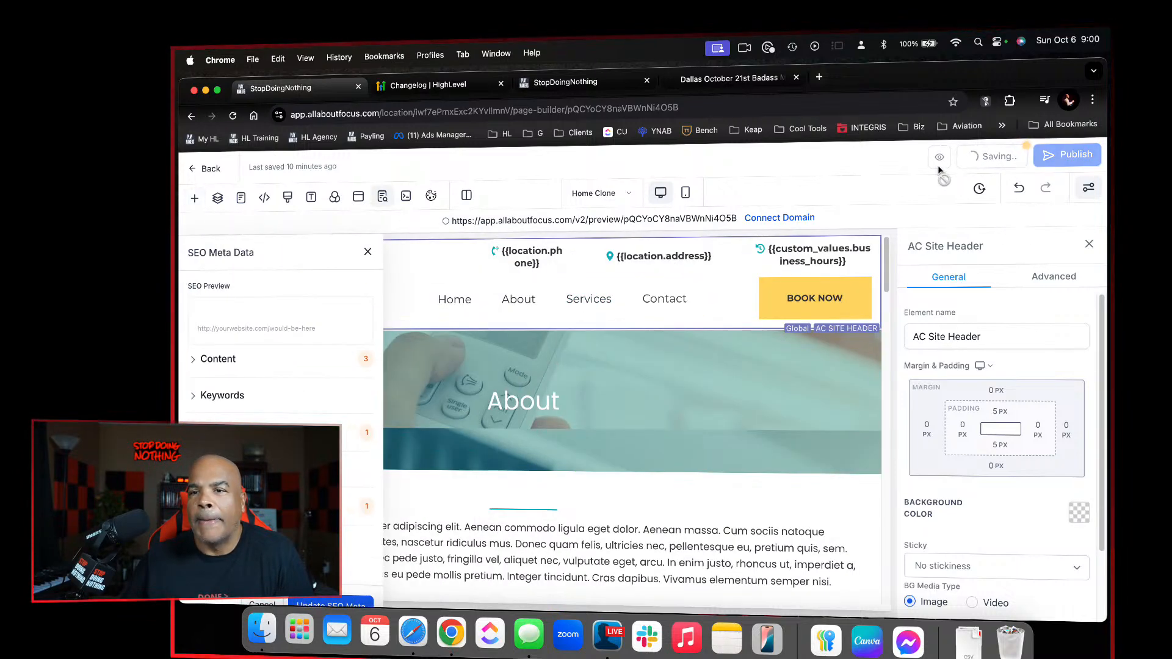
pyautogui.click(367, 253)
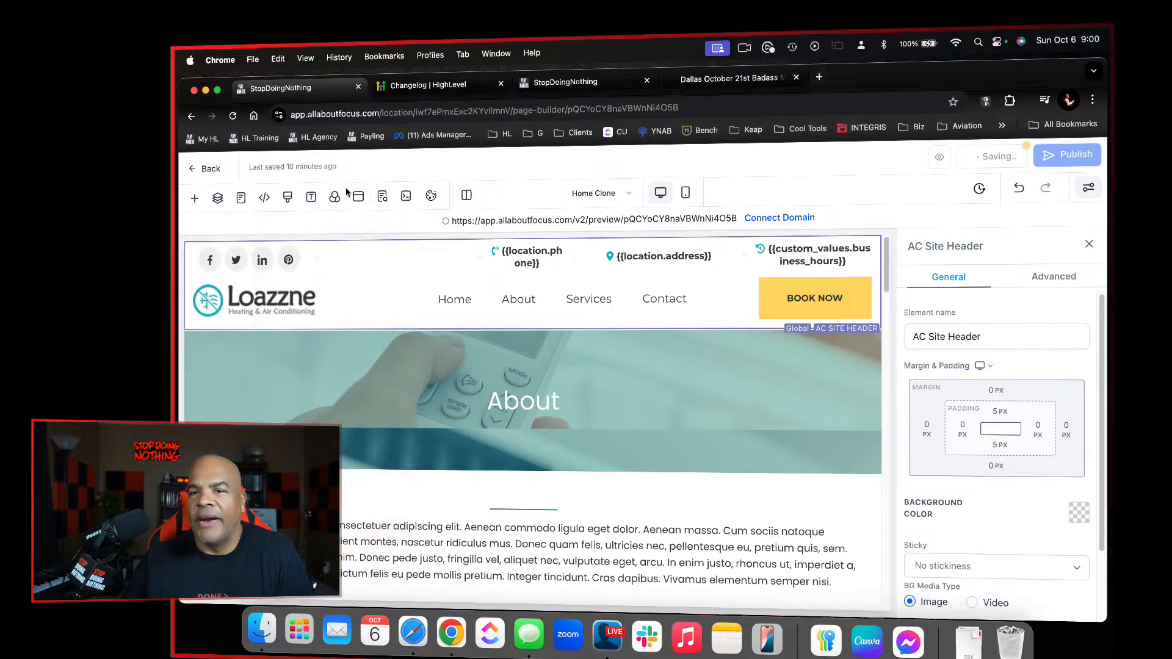
# Reopen the About page and delete the Services item from the header's navigation menu
pyautogui.click(208, 169)
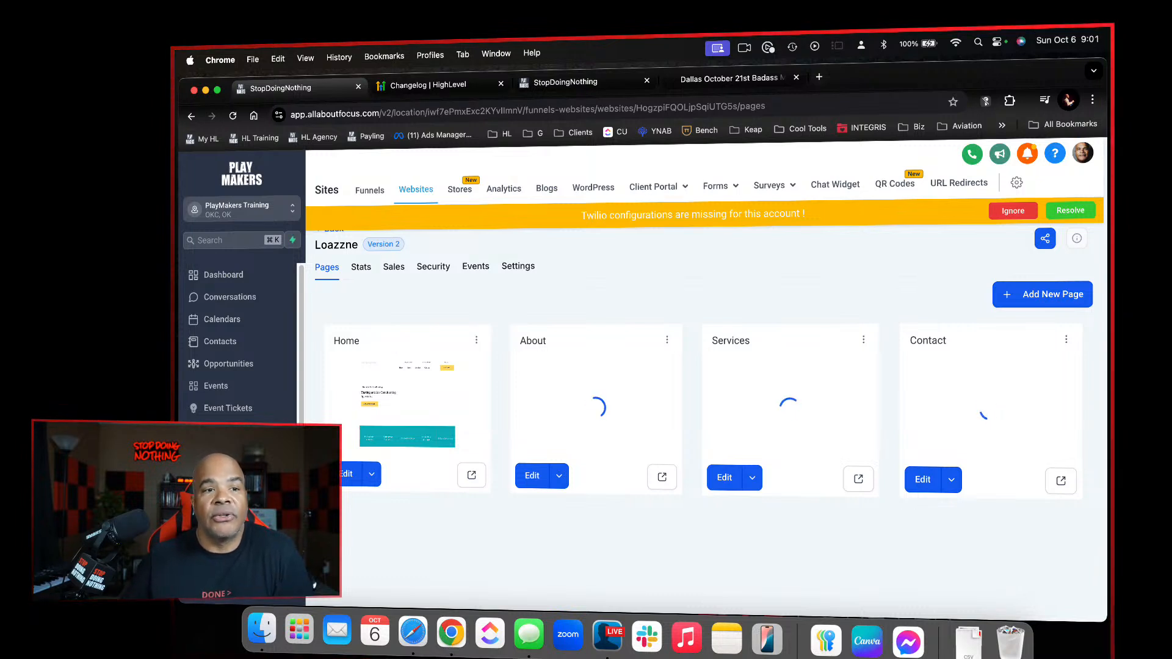
pyautogui.click(532, 479)
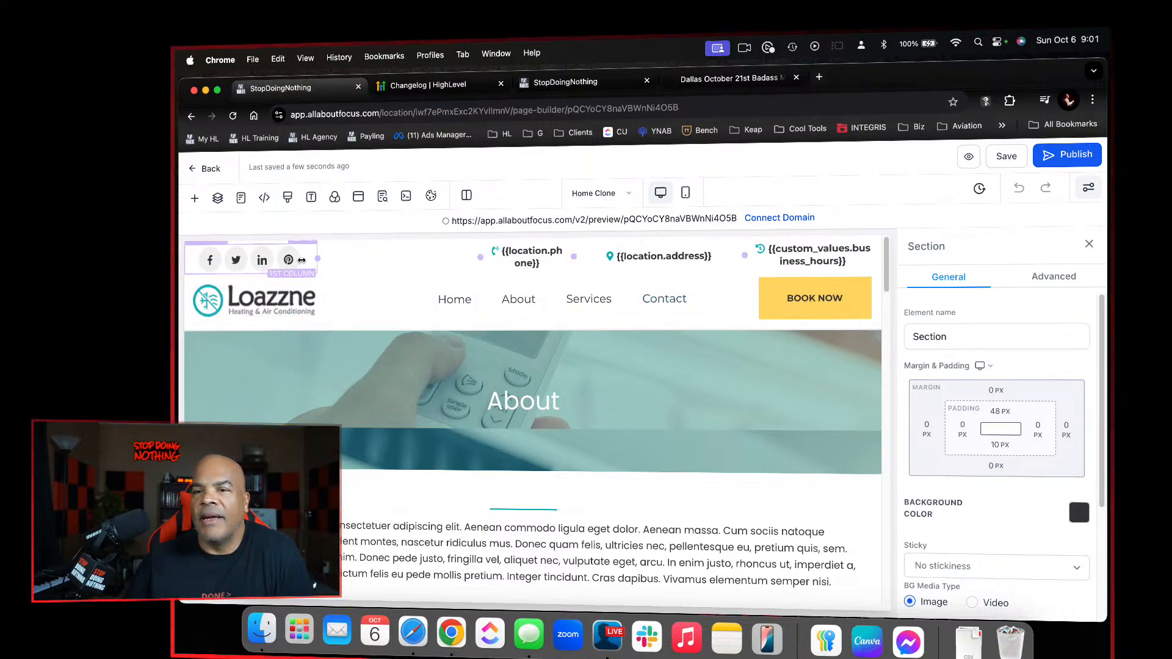
pyautogui.click(602, 304)
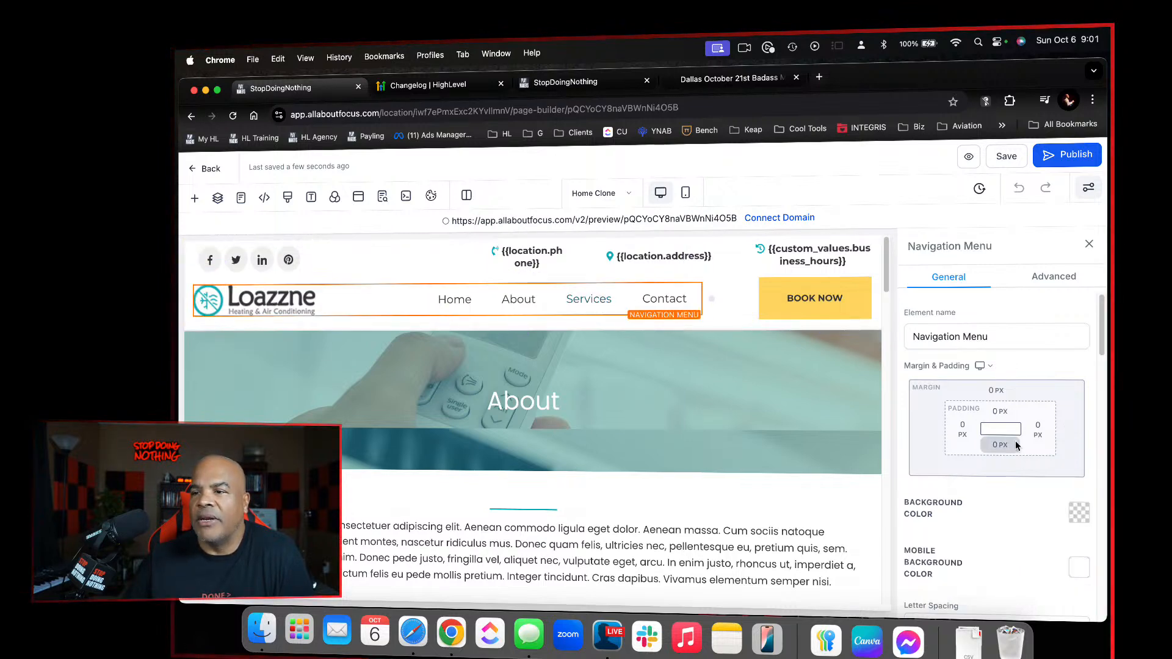
pyautogui.scroll(-5, 1020, 464)
pyautogui.scroll(5, 1028, 486)
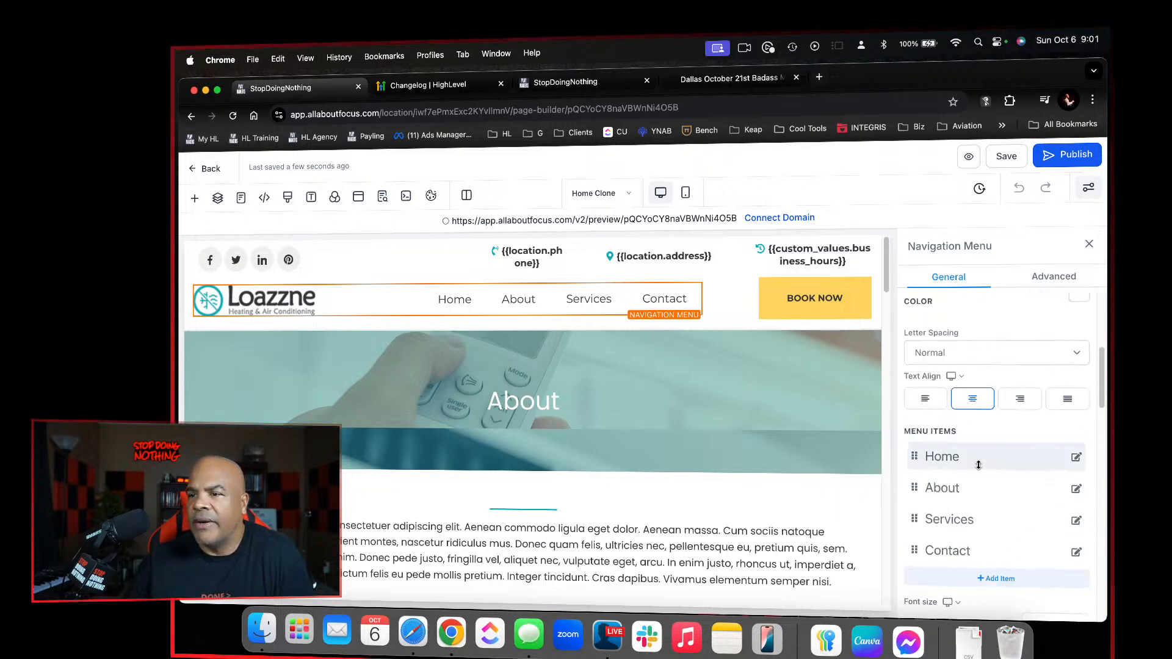
pyautogui.click(1077, 521)
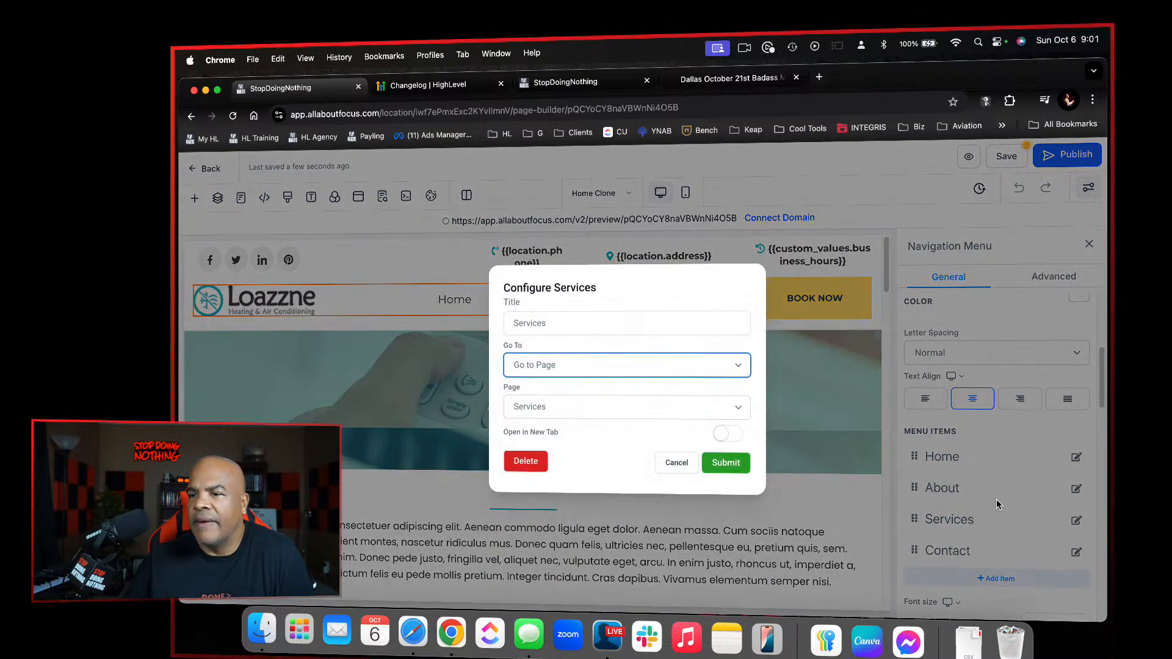
pyautogui.click(526, 462)
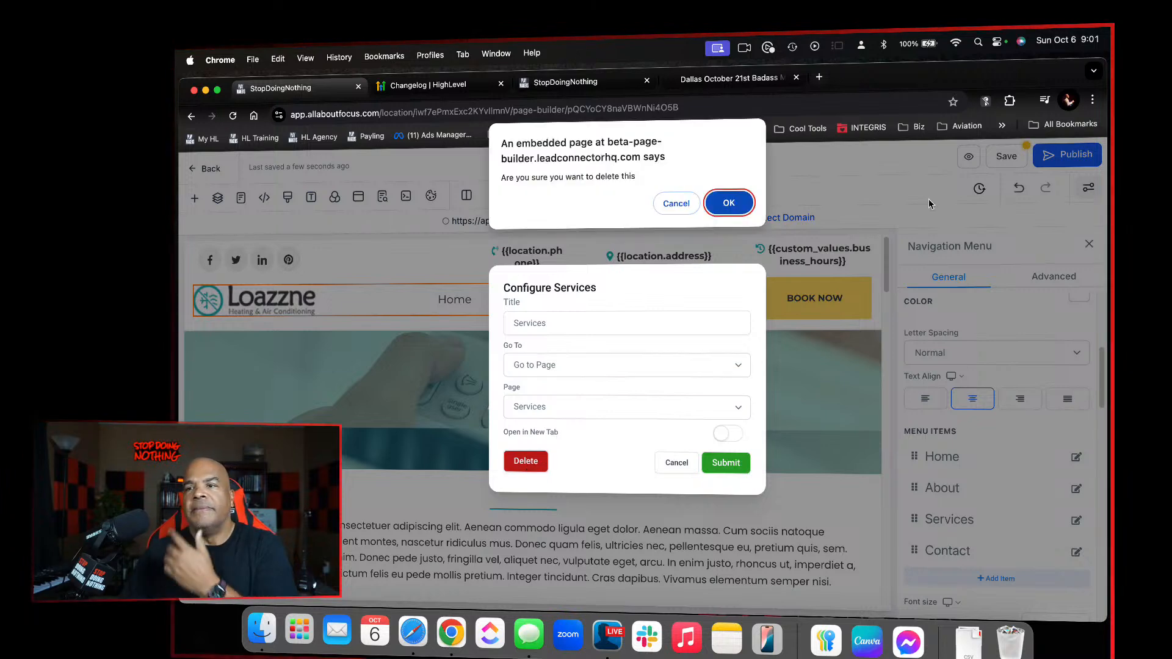
pyautogui.click(729, 203)
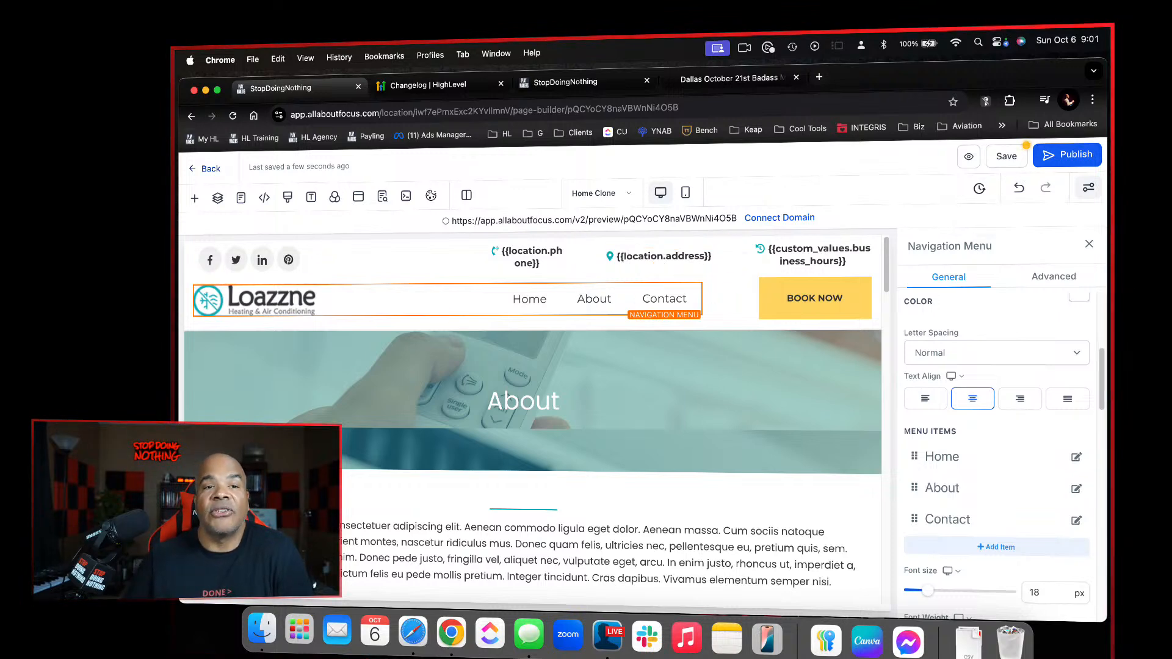
# Save the About page including its global section change, and switch to the Home page to check its header
pyautogui.click(1020, 160)
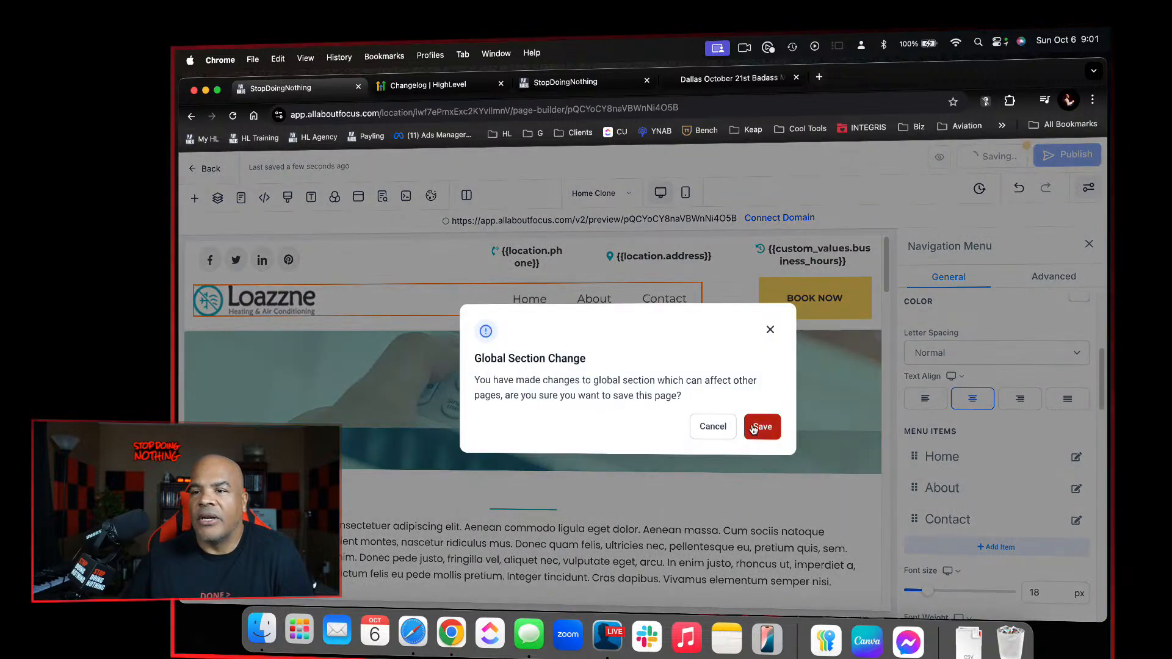
pyautogui.click(756, 426)
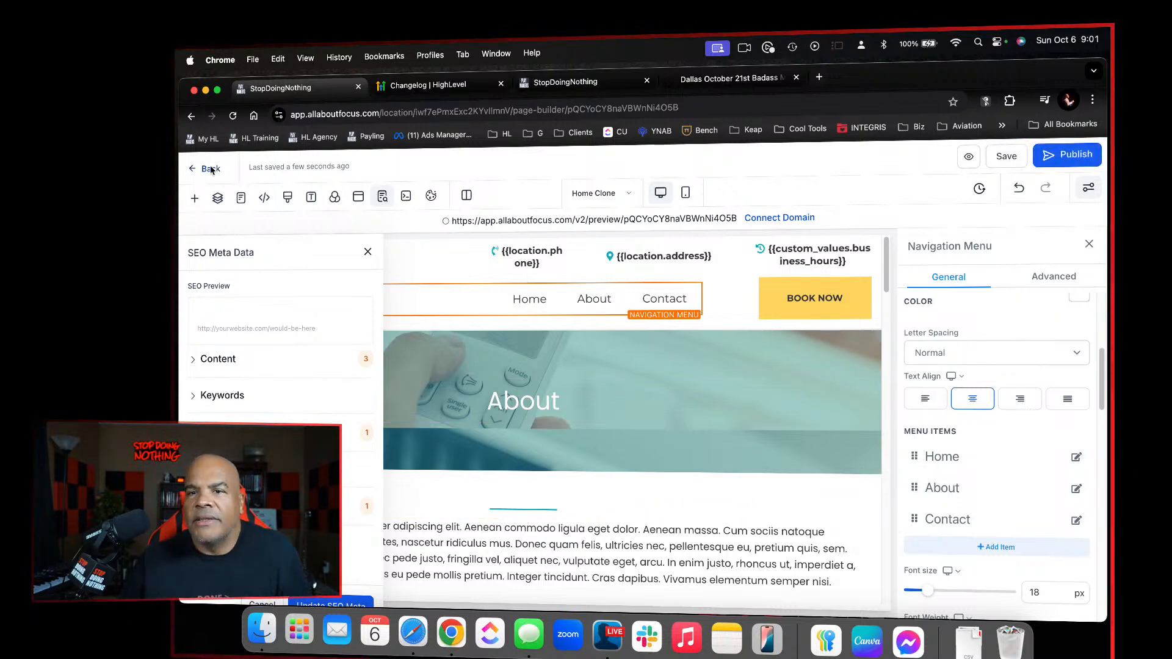
pyautogui.click(242, 199)
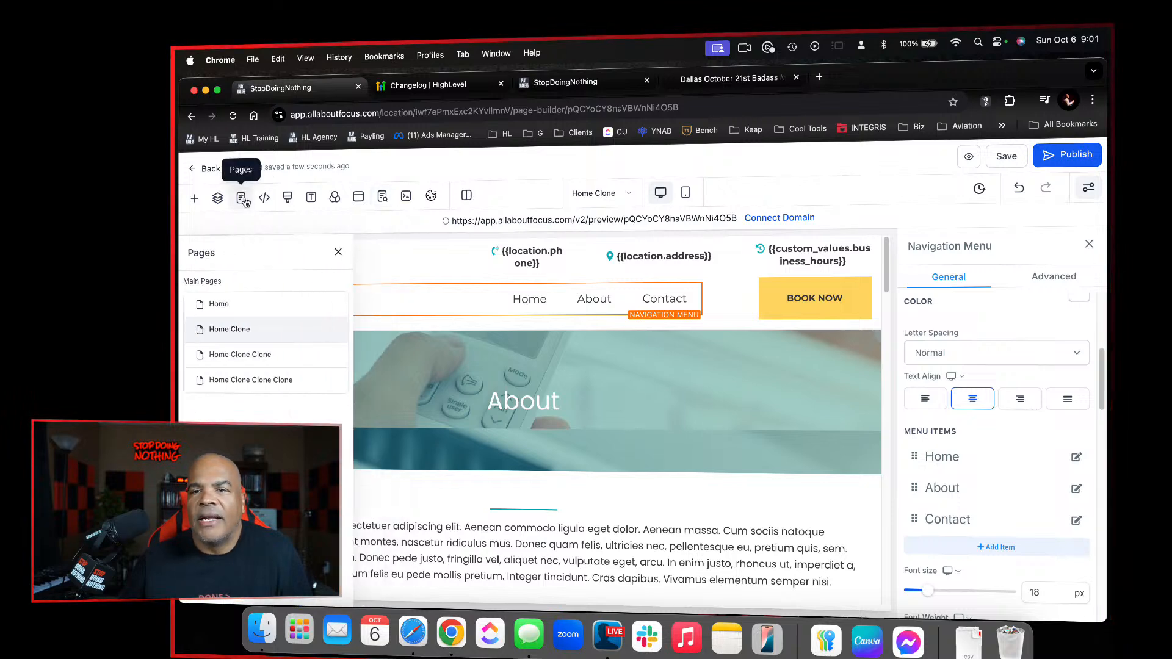
pyautogui.click(252, 309)
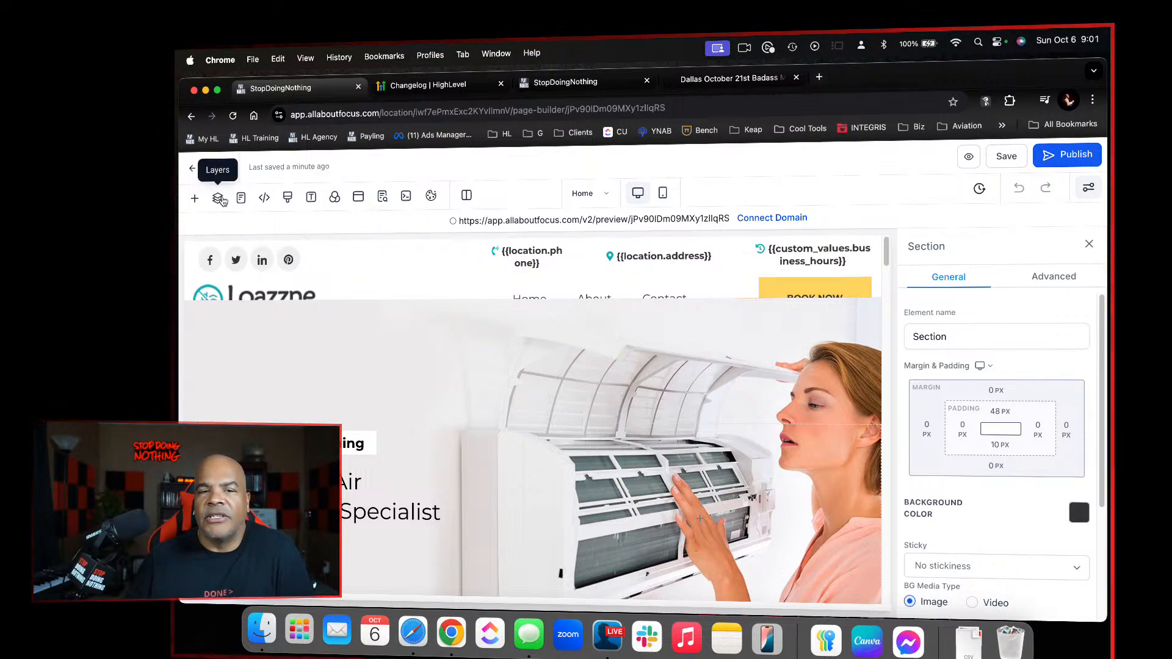
# Switch to the Services page (Home Clone Clone) and delete its two original header sections
pyautogui.click(241, 198)
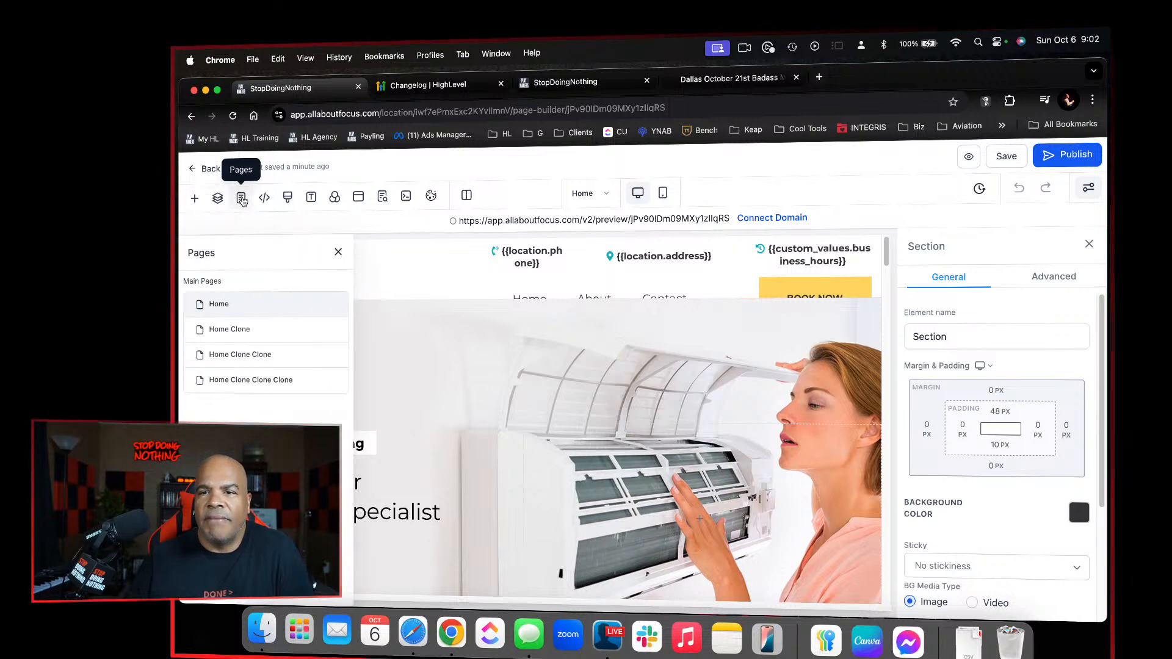
pyautogui.click(247, 358)
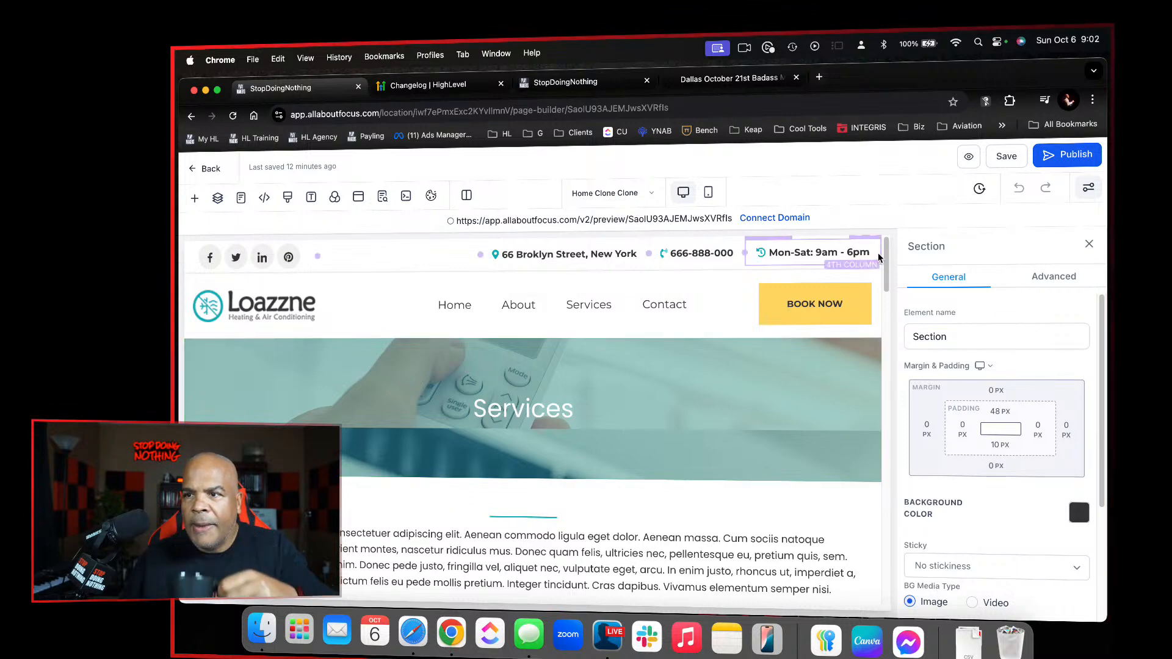
pyautogui.click(867, 239)
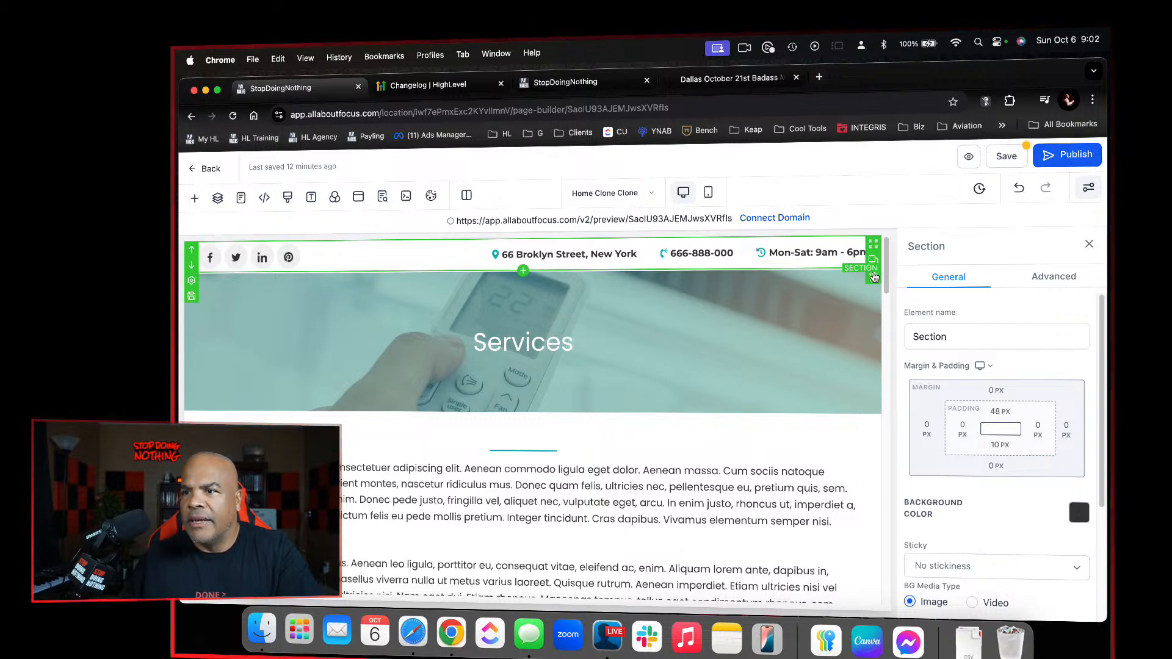
pyautogui.click(873, 278)
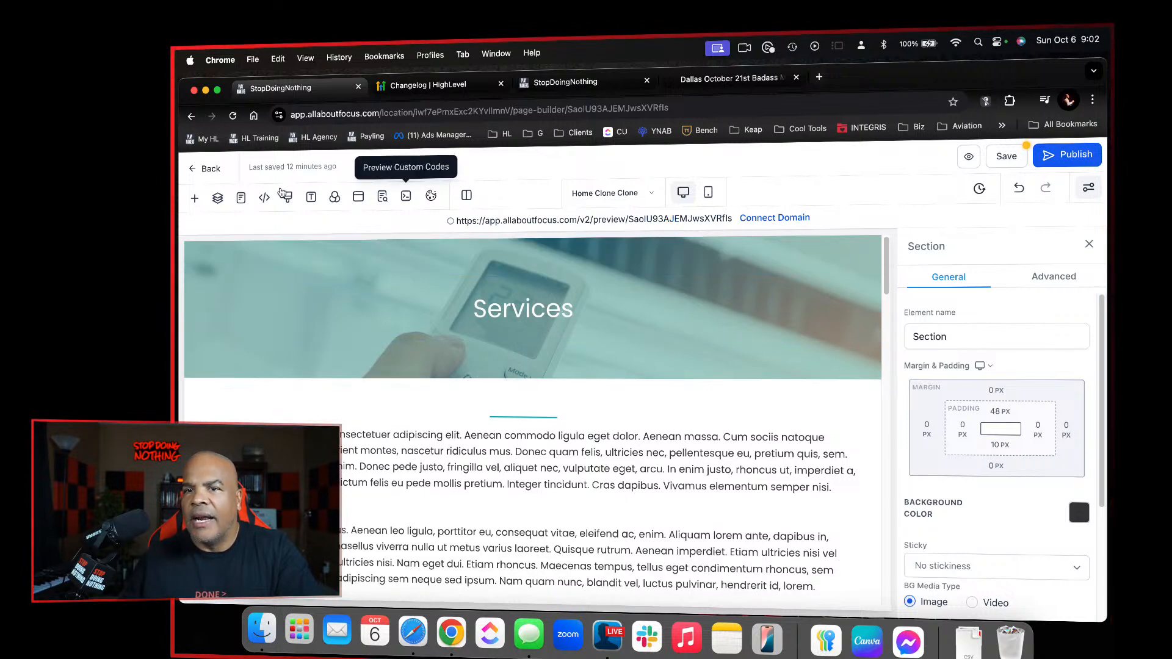
# Add the AC Site Header global section above the Services banner and save the page
pyautogui.click(196, 199)
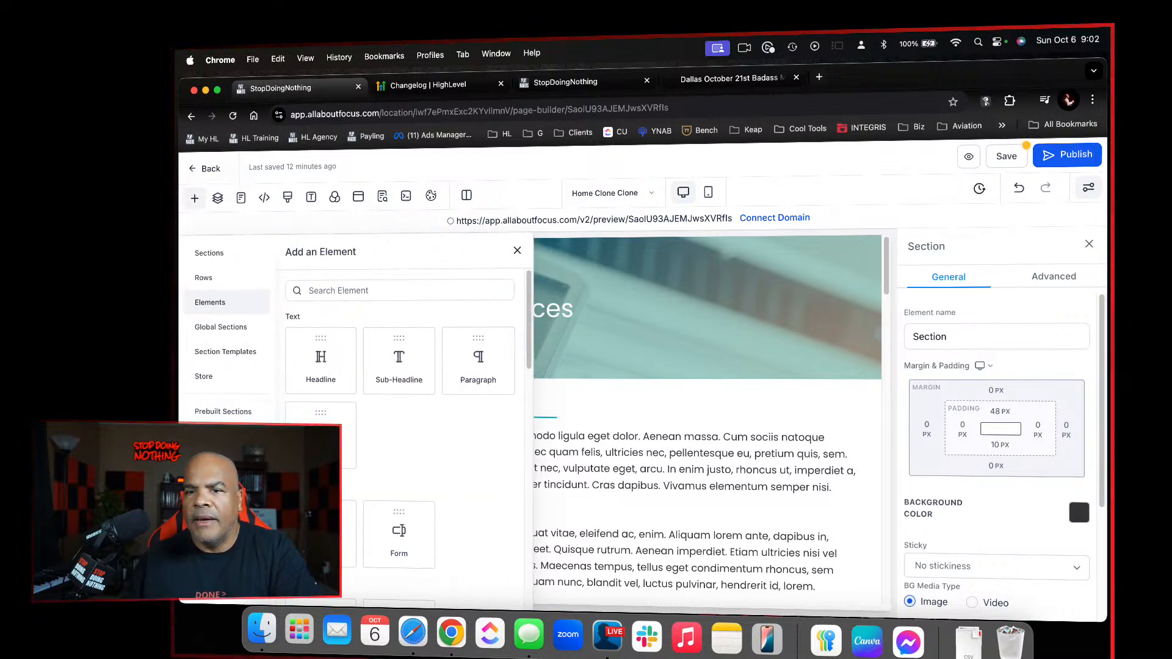
pyautogui.click(243, 329)
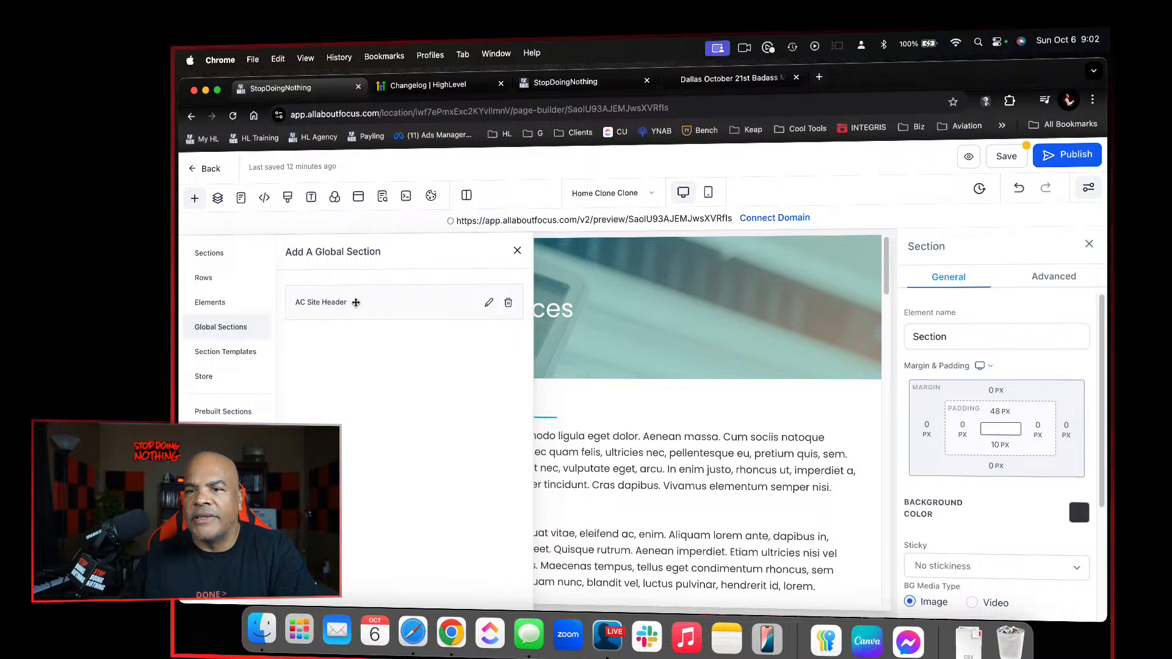
pyautogui.moveTo(363, 302); pyautogui.dragTo(719, 245)
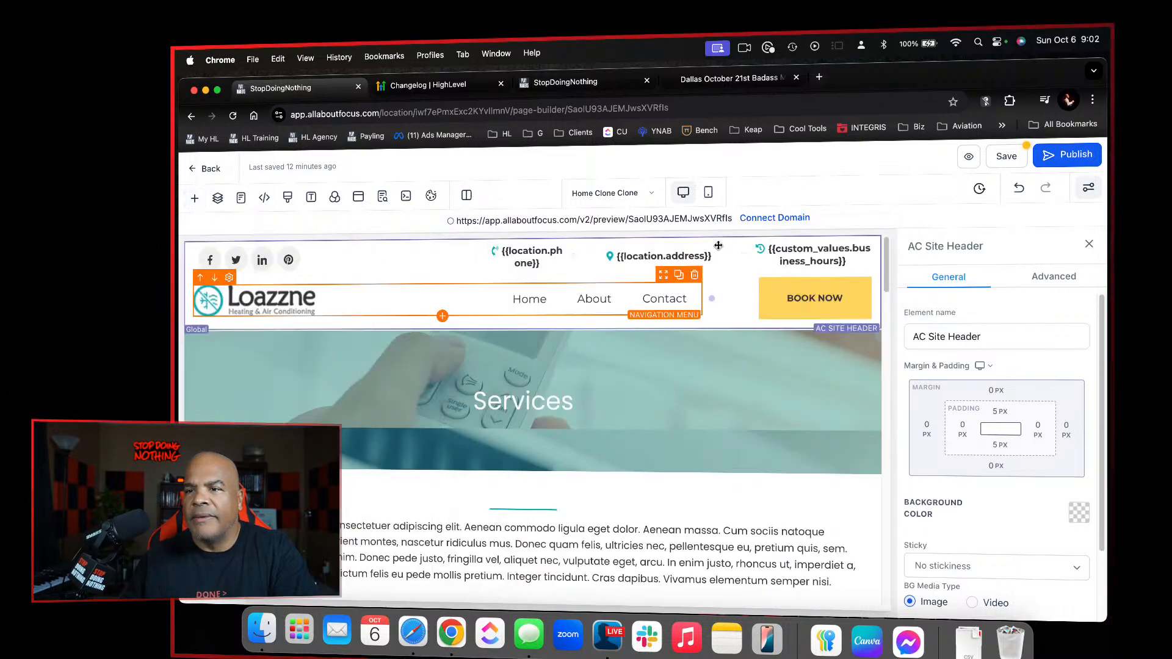
pyautogui.click(1008, 160)
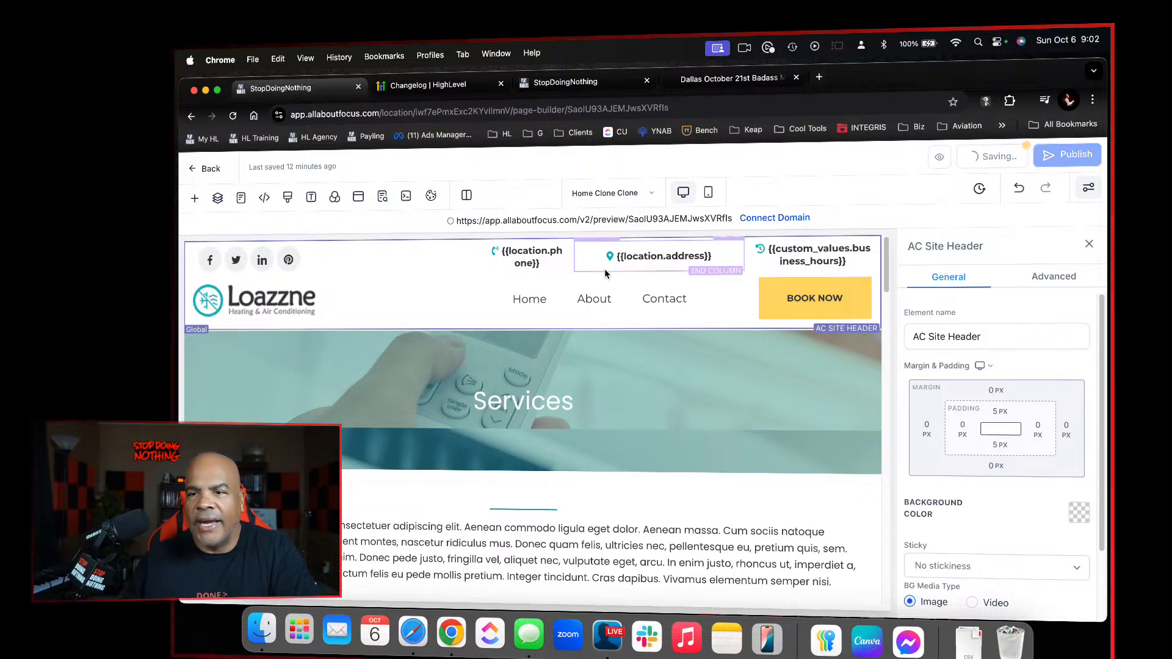
# Look over the Services page down to the footer's contact row, Quick Links and social icons
pyautogui.scroll(-20, 625, 335)
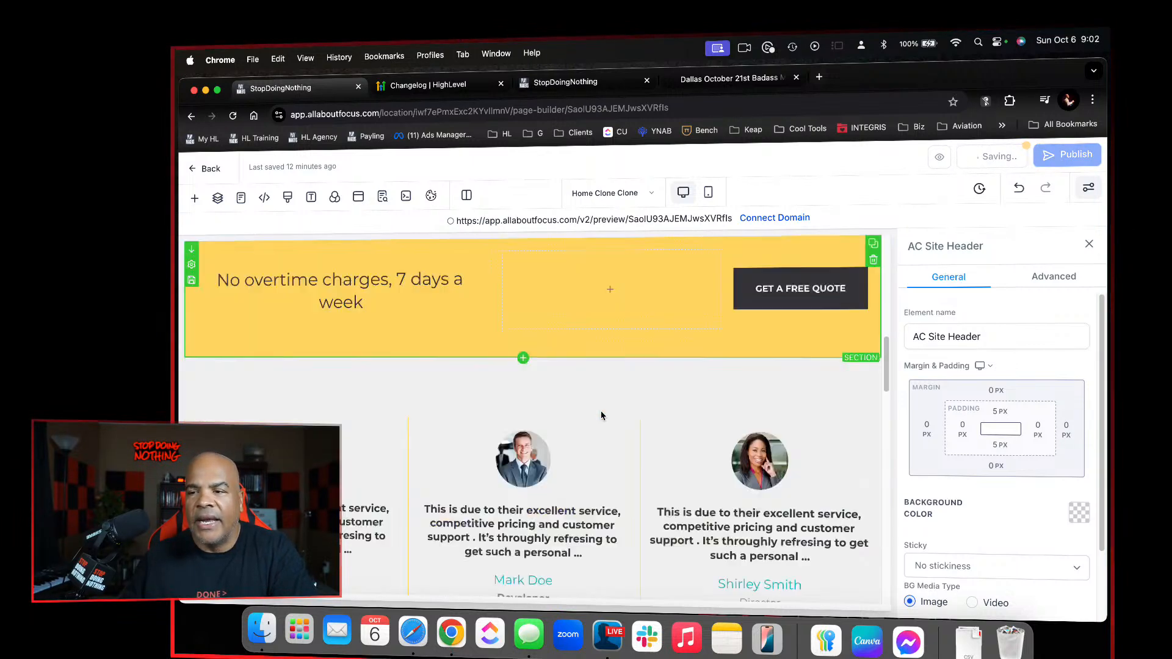
pyautogui.scroll(-2, 675, 437)
pyautogui.scroll(5, 676, 442)
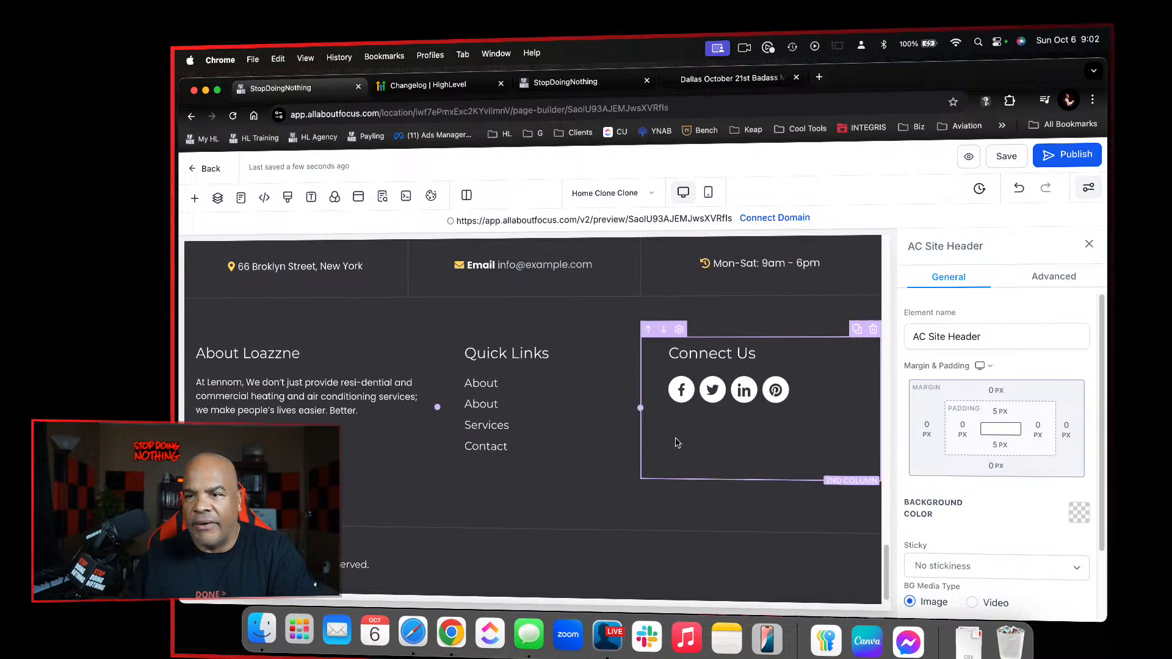
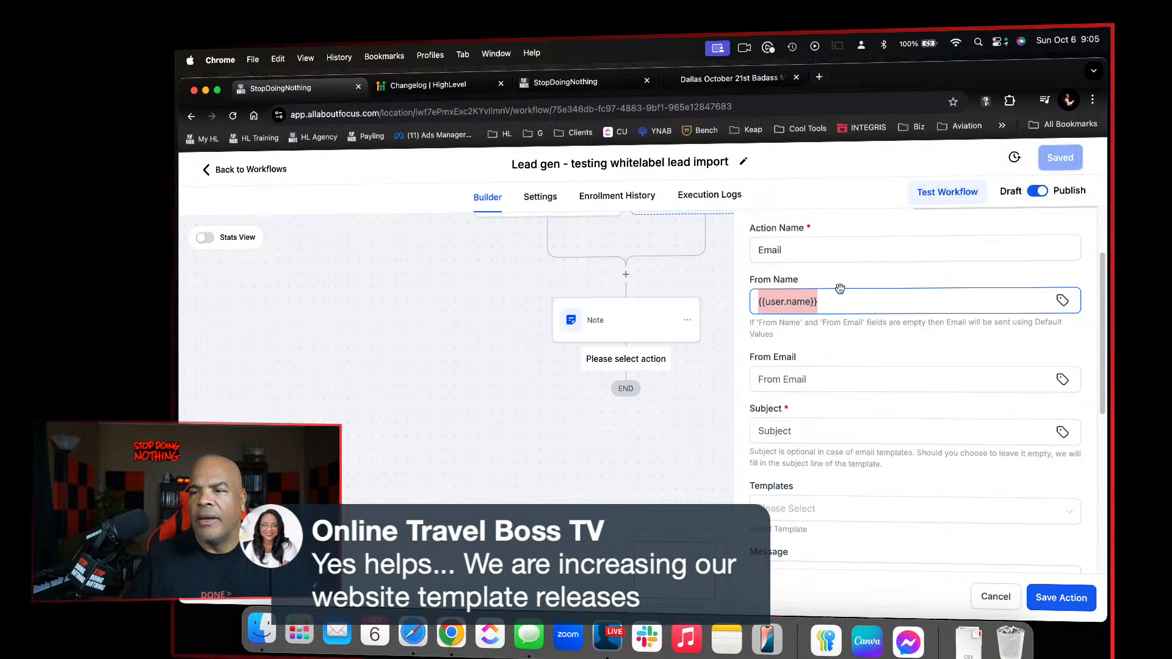
# Set the email action's From Email to the User Email custom value, keeping {{user.name}} as the From Name
pyautogui.click(819, 303)
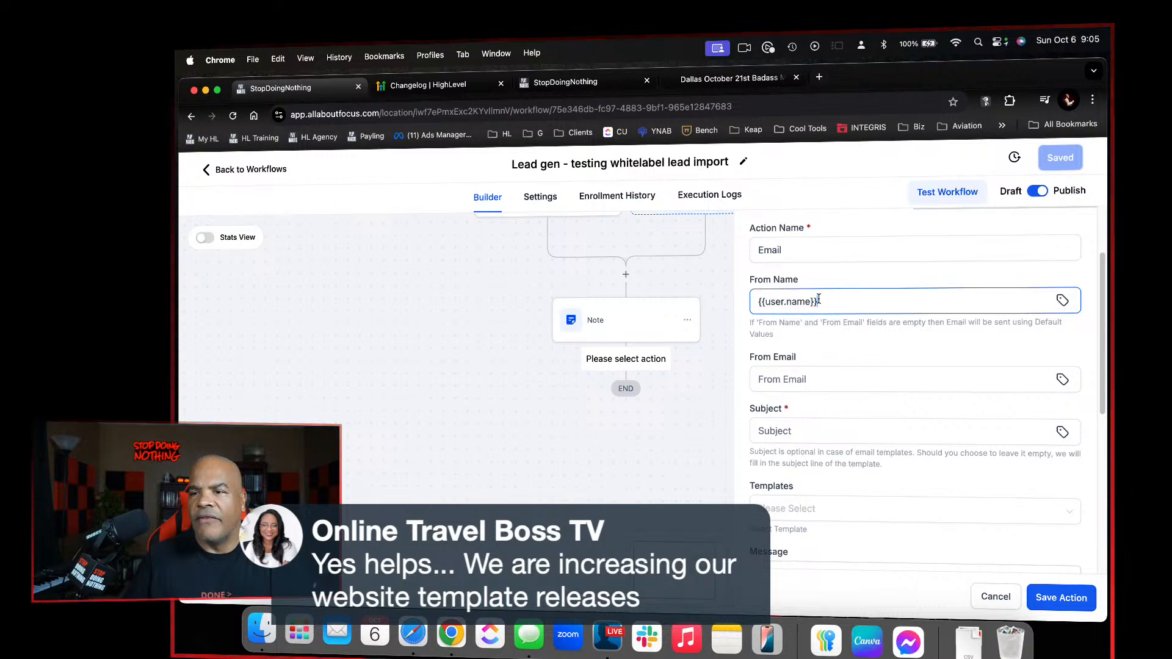
pyautogui.click(847, 377)
pyautogui.click(1061, 380)
pyautogui.click(944, 473)
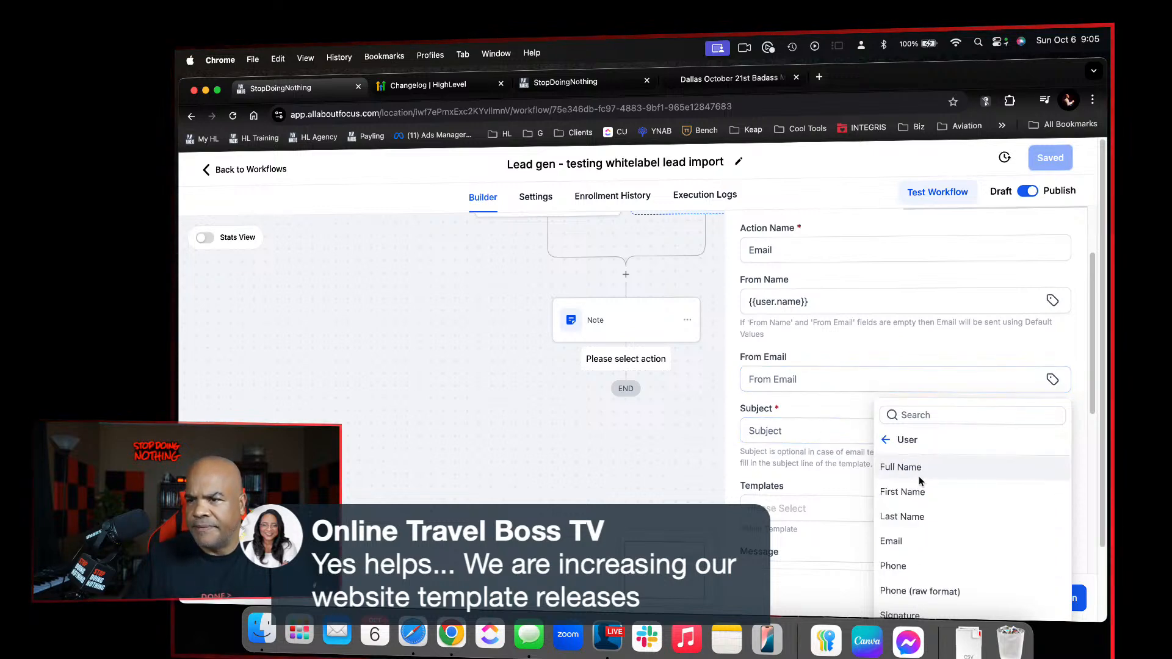
pyautogui.click(907, 541)
# Write "Have a nice day!" a few lines down in the email message and sign it with the user's First Name custom value
pyautogui.scroll(-5, 909, 548)
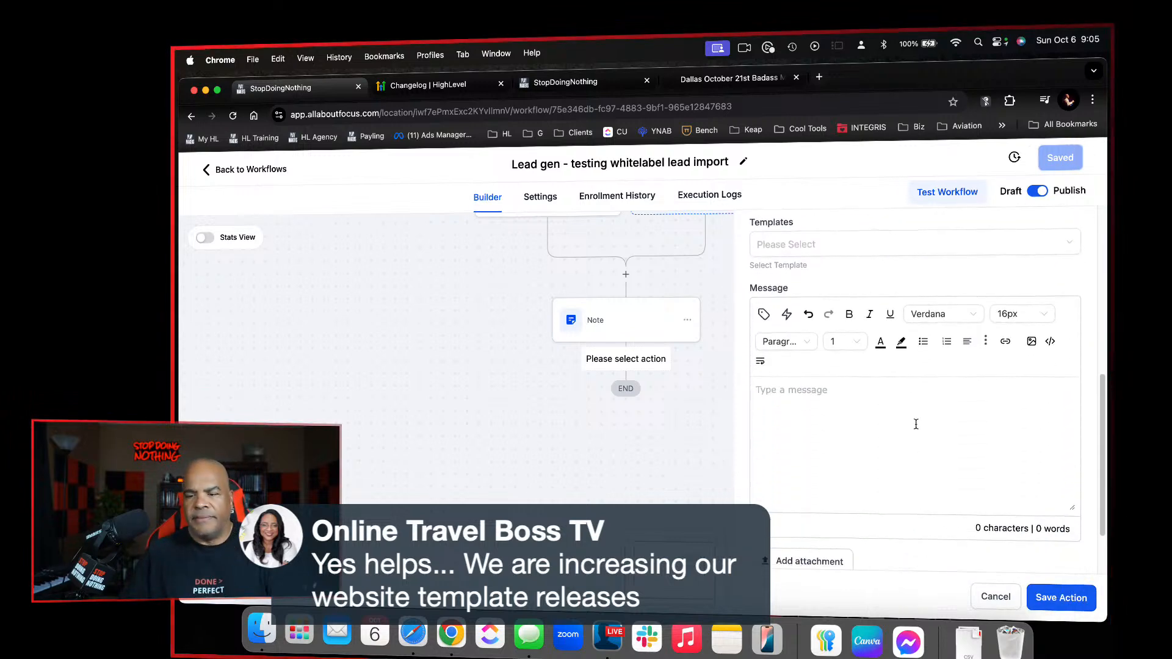
pyautogui.press('Return')
pyautogui.press('Return')
pyautogui.write('have a n')
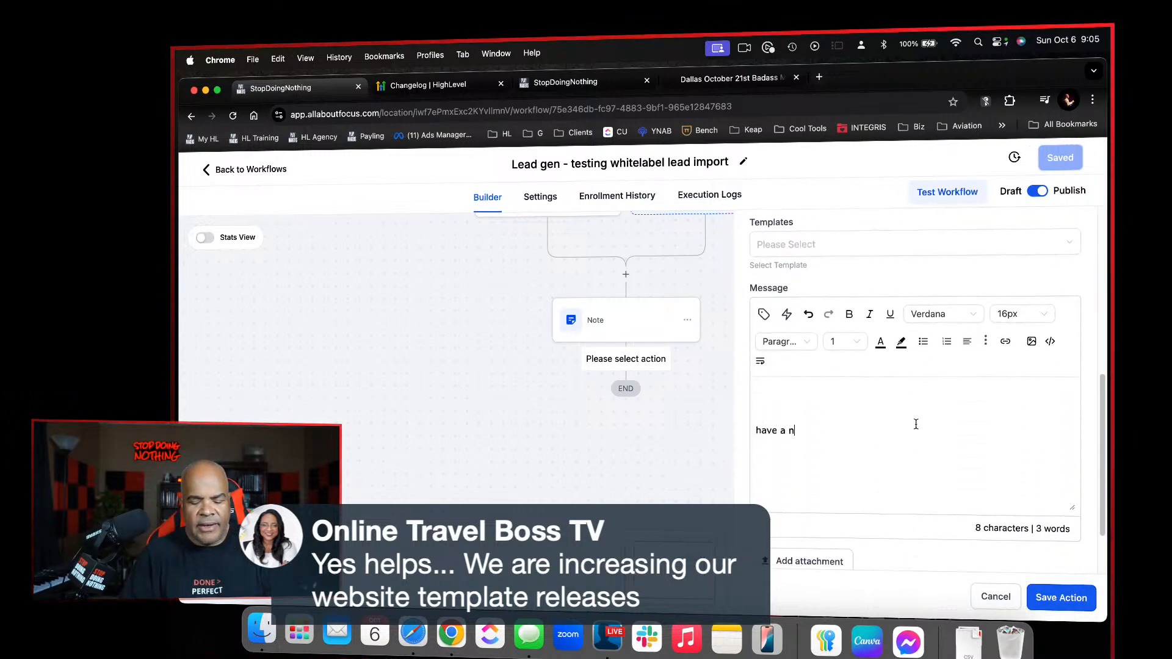
pyautogui.write('ice day!')
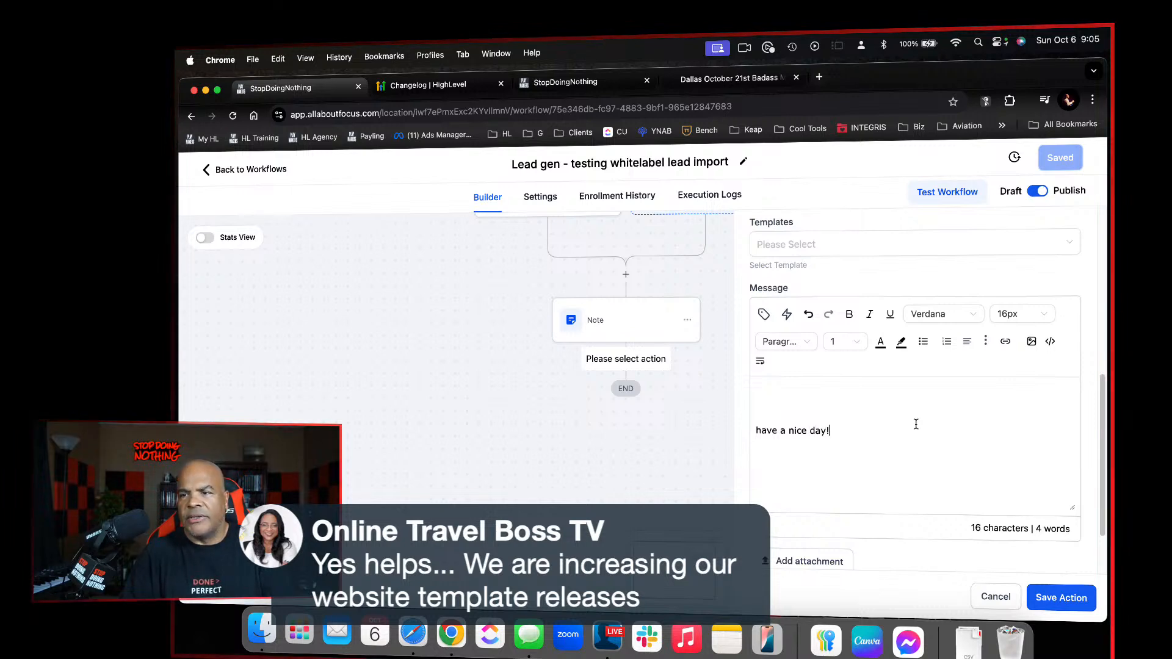
pyautogui.click(763, 314)
pyautogui.click(760, 405)
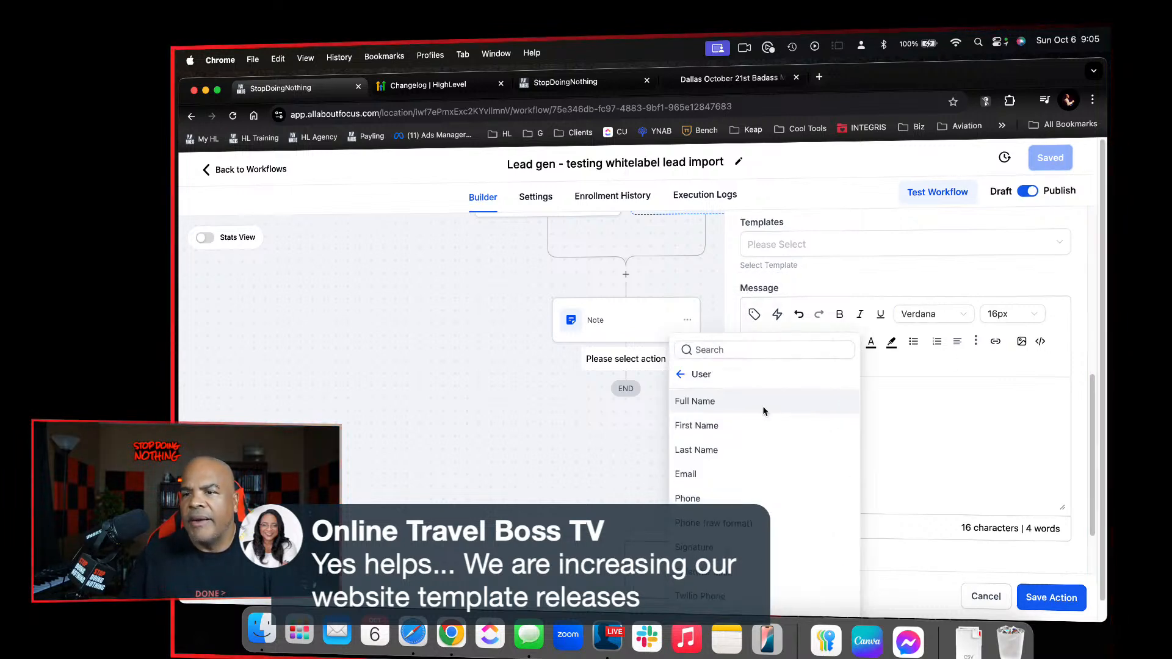
pyautogui.rightClick(726, 425)
pyautogui.click(712, 427)
pyautogui.click(712, 429)
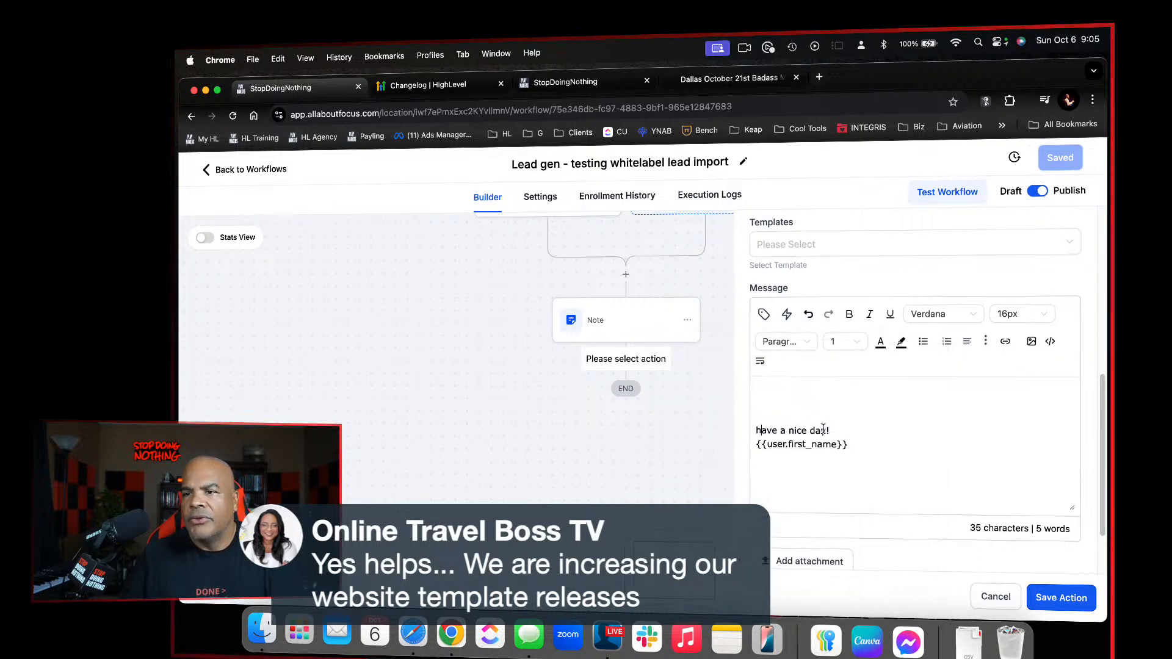
# Set the email subject to "Hey {{contact.first_name}} nice to meet you!", using the contact's First Name custom value
pyautogui.scroll(3, 743, 381)
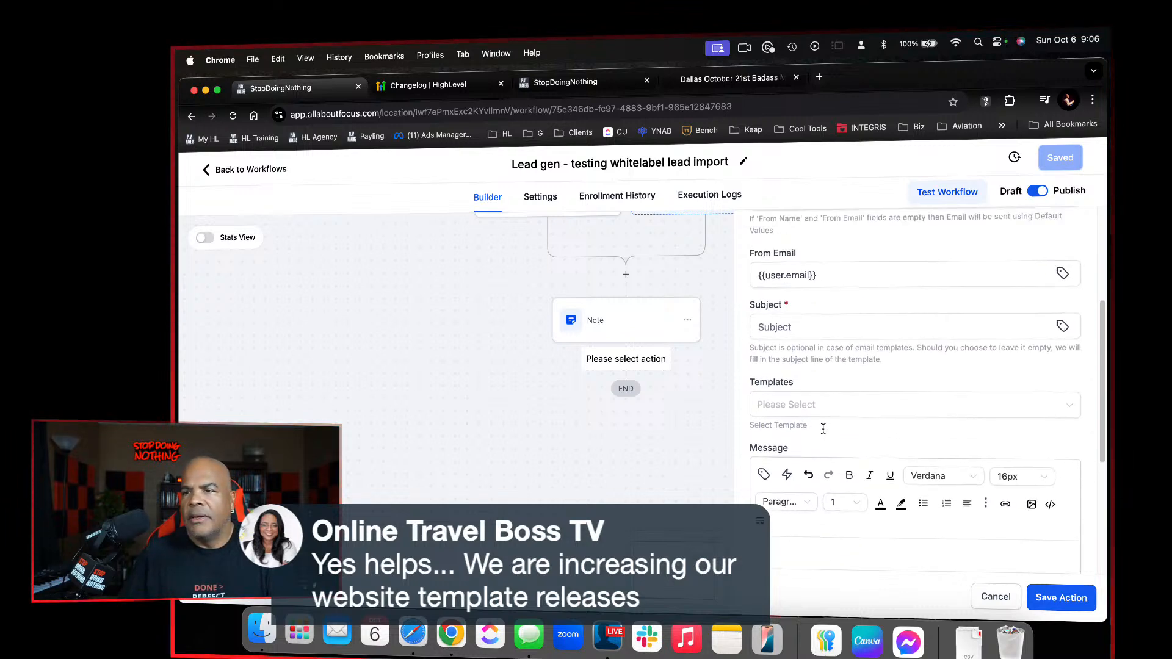
pyautogui.scroll(2, 794, 412)
pyautogui.click(795, 402)
pyautogui.write('Hey')
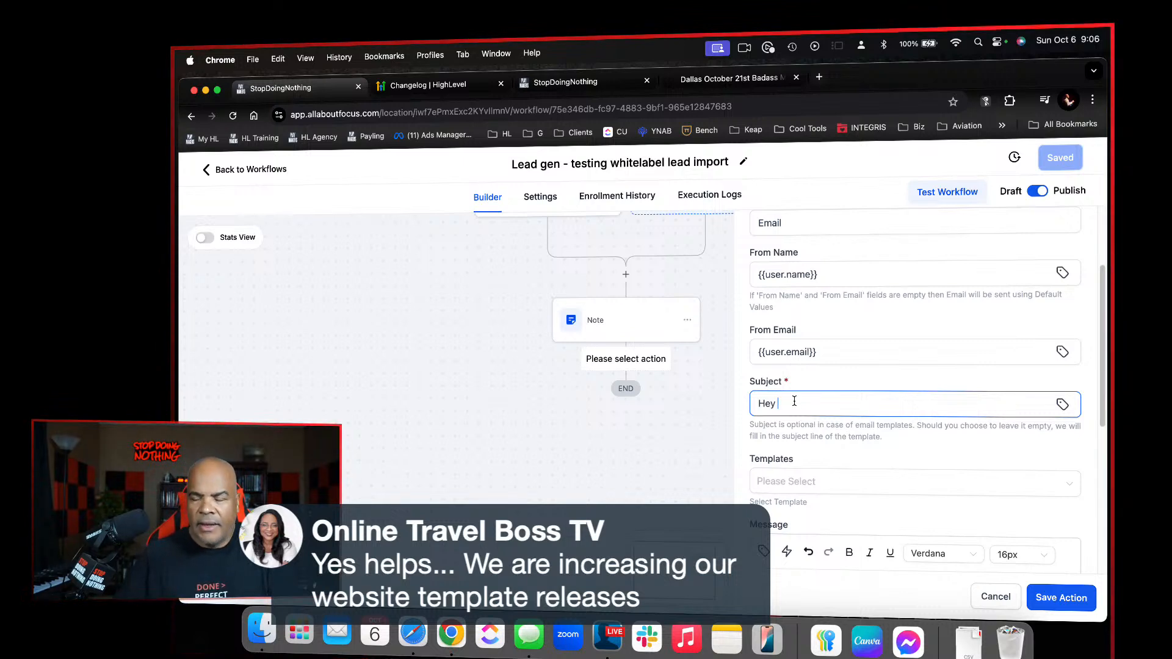
pyautogui.click(1062, 405)
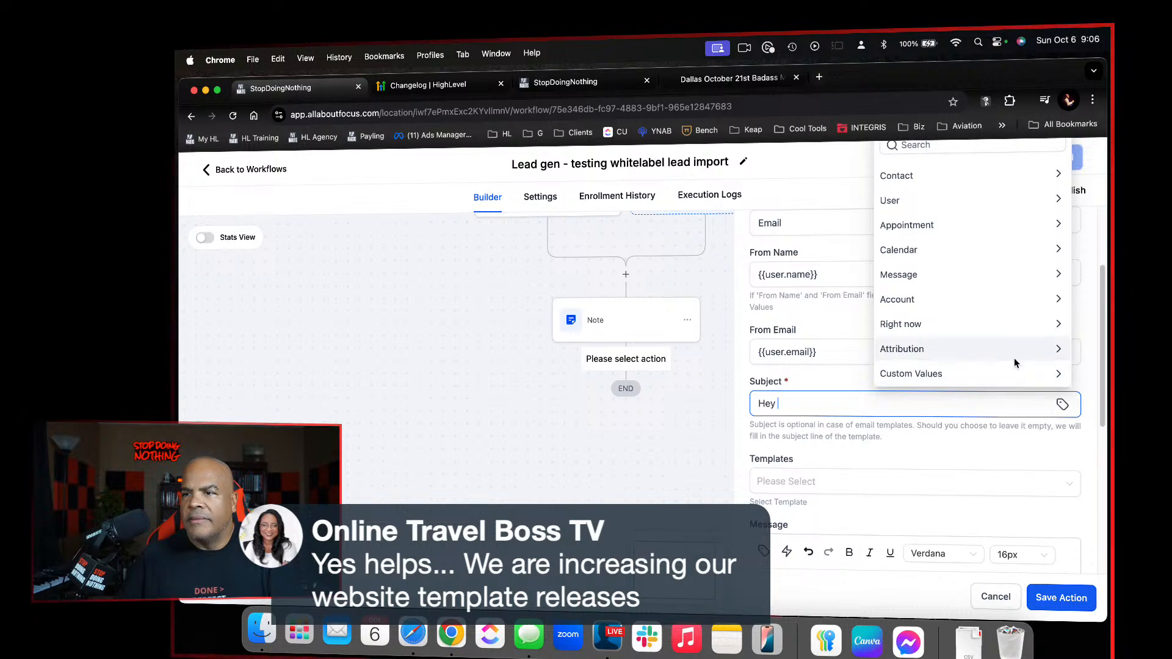
pyautogui.click(1012, 177)
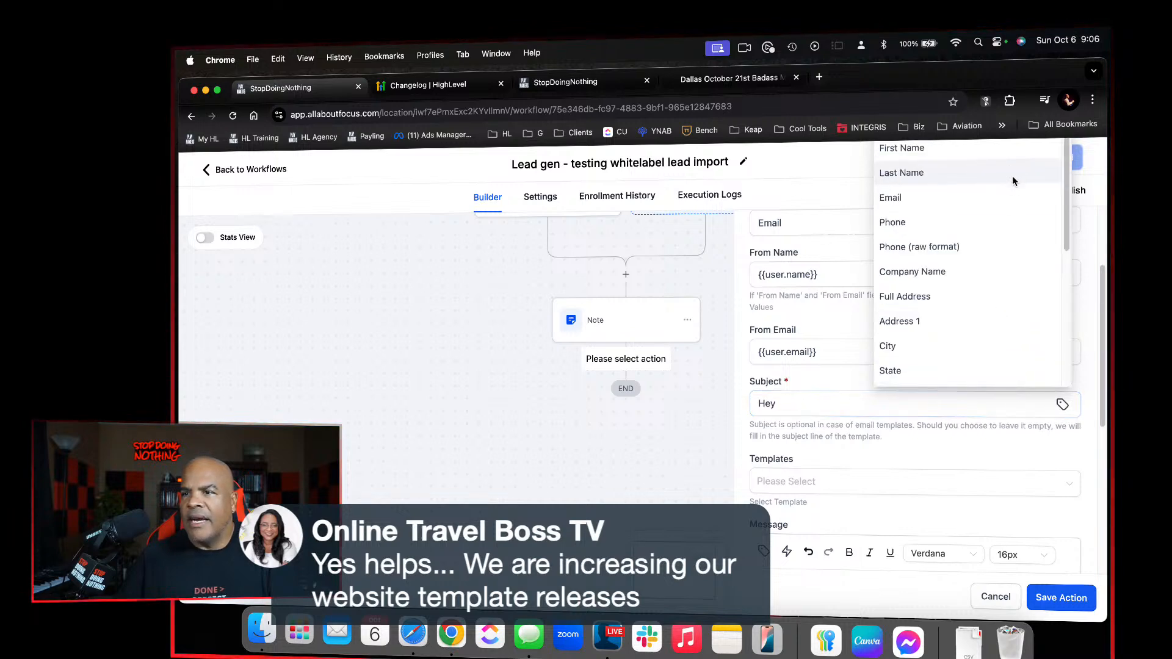
pyautogui.click(938, 149)
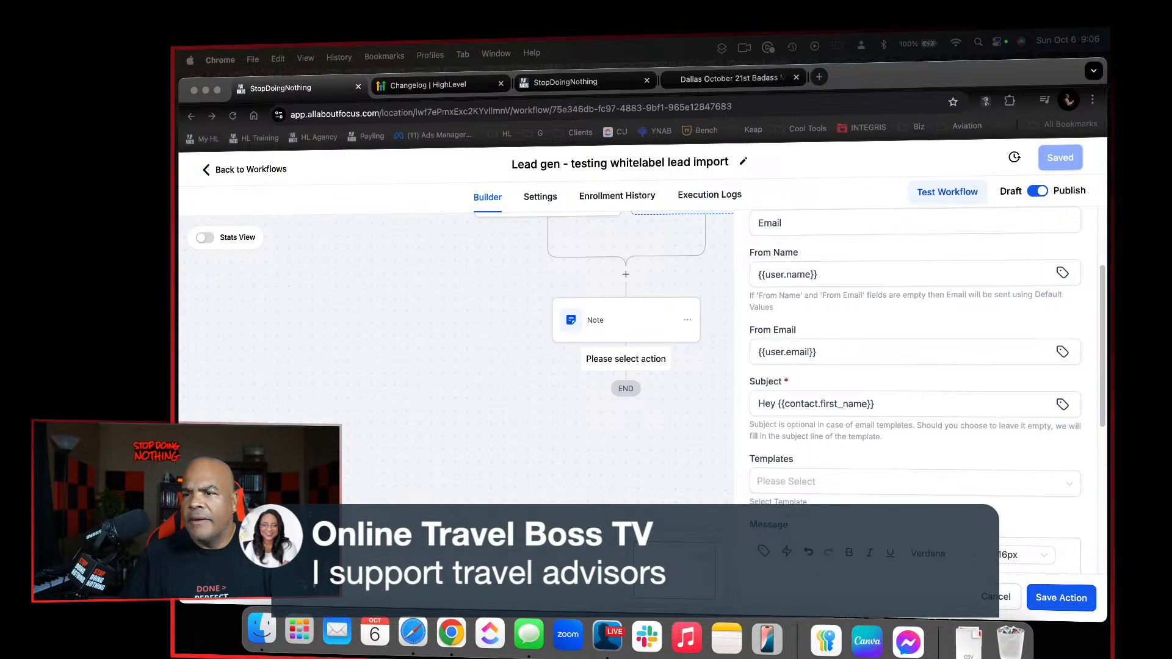
pyautogui.click(910, 405)
pyautogui.write('nice to meet you!')
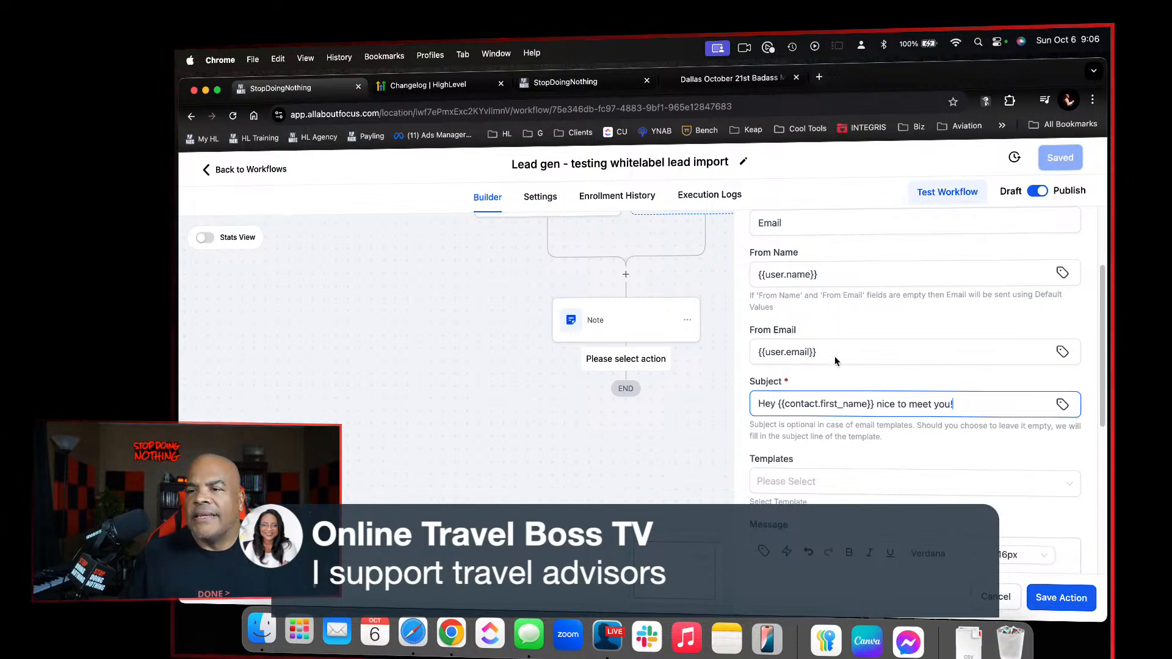
# Review the email's sender fields, subject and message, and save the email action
pyautogui.scroll(3, 836, 360)
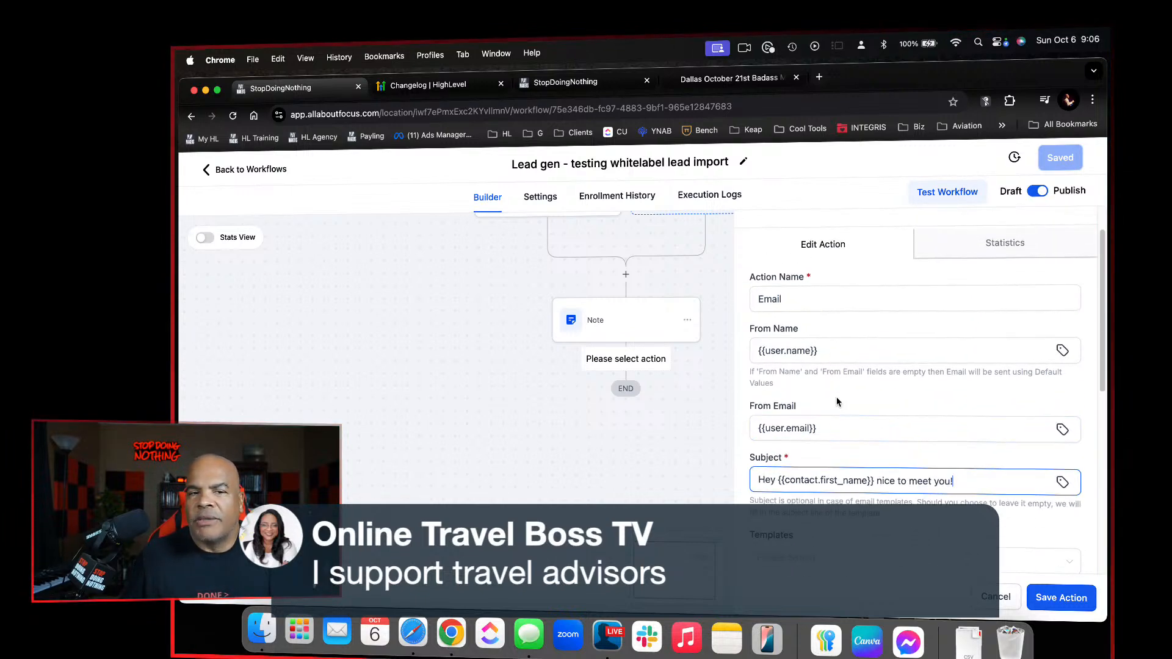
pyautogui.scroll(-2, 864, 391)
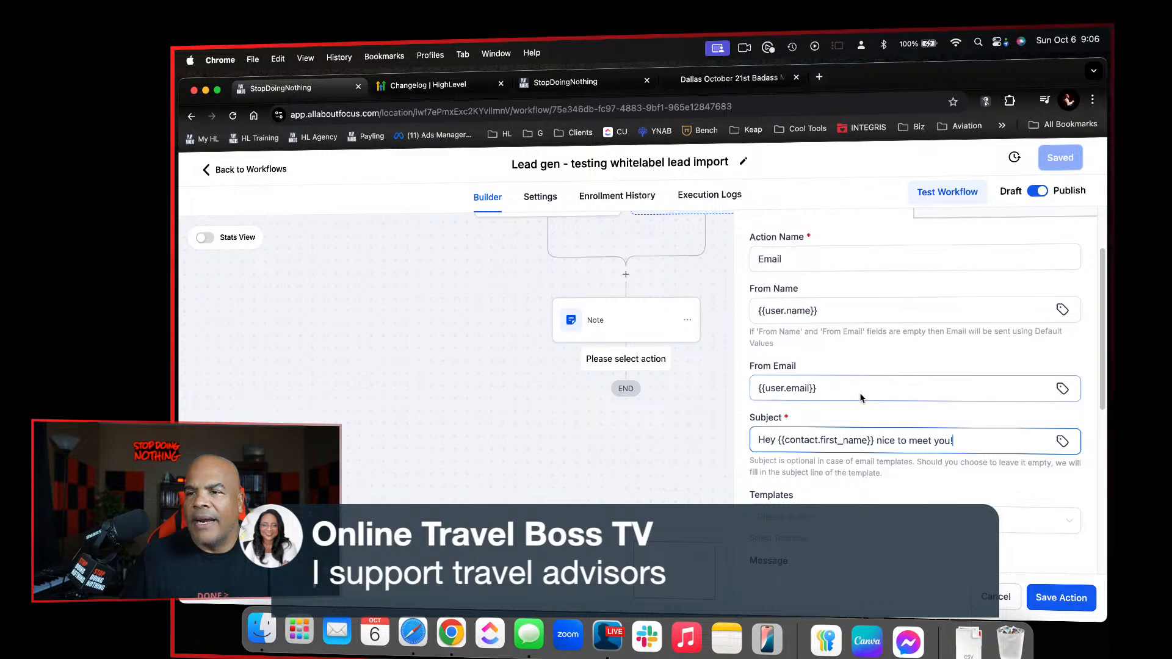
pyautogui.scroll(-1, 851, 411)
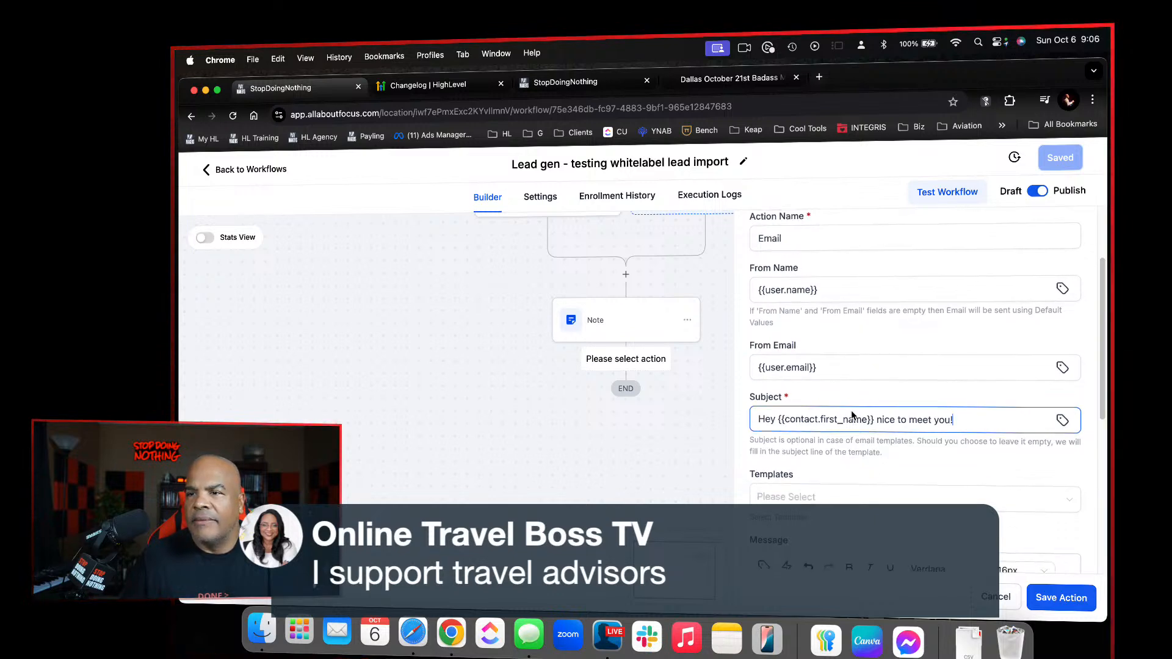
pyautogui.scroll(3, 853, 416)
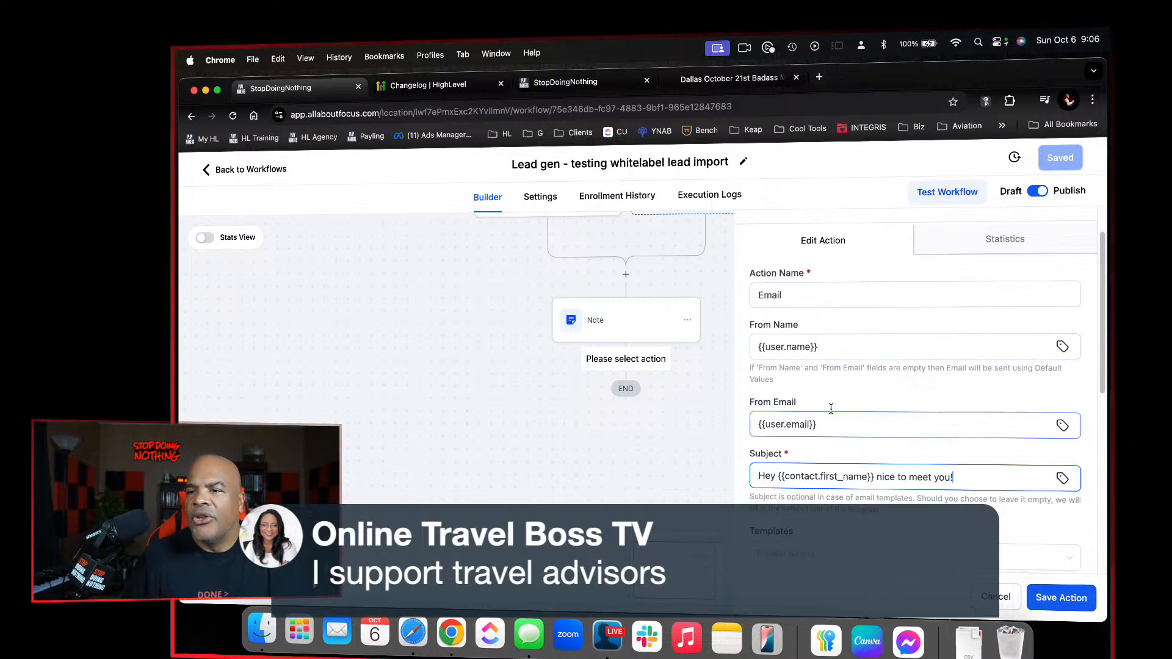
pyautogui.scroll(-10, 828, 482)
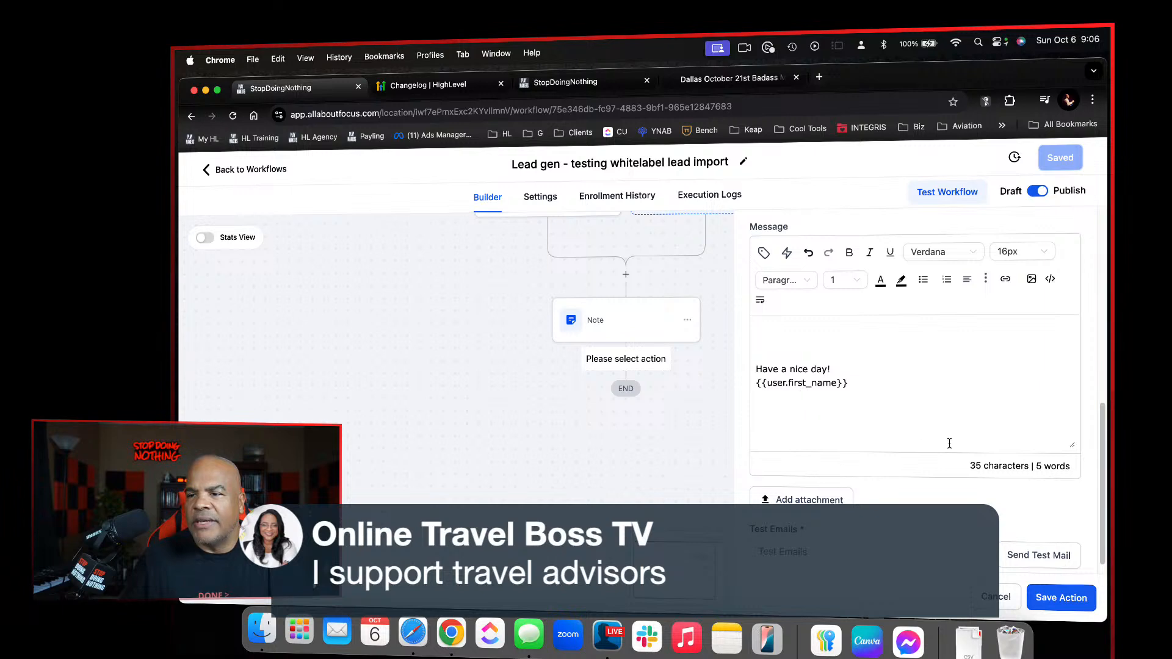
pyautogui.click(1055, 603)
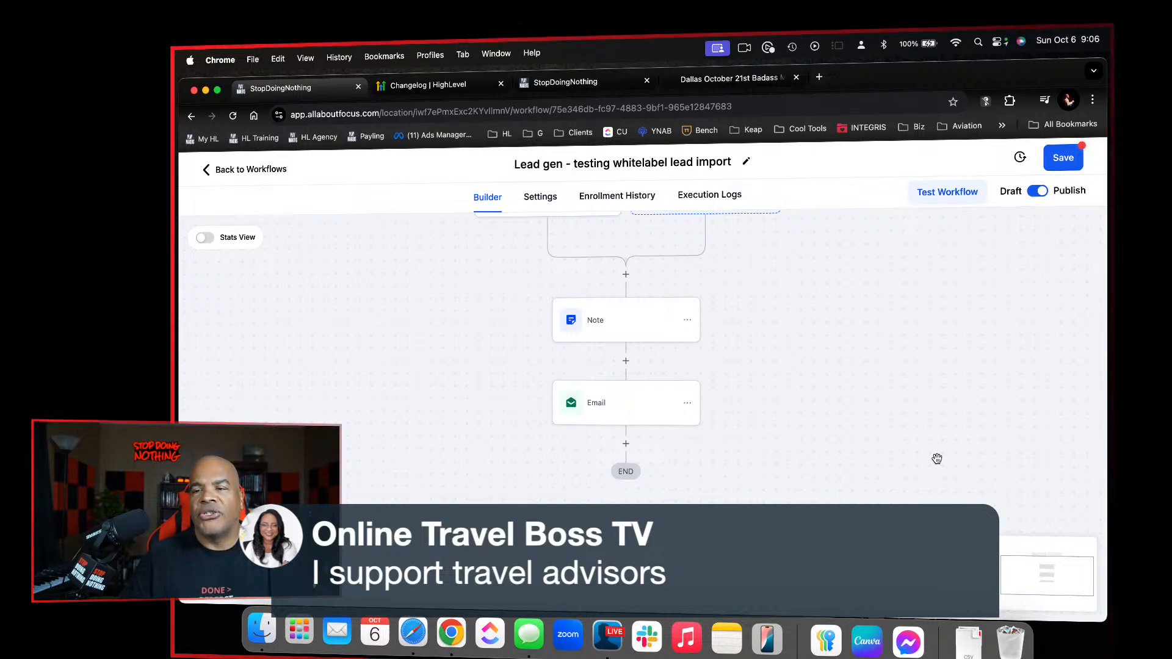
# Add an Assign to User action between the trigger and the Note, choose the first listed user, and save the action
pyautogui.scroll(3, 820, 316)
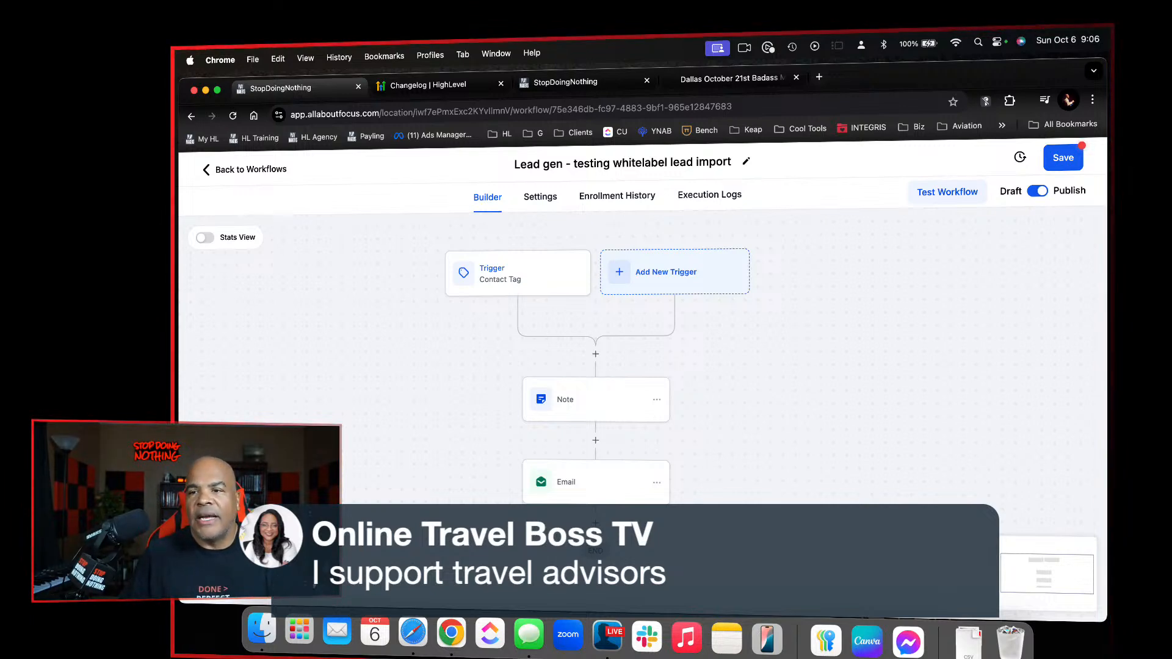
pyautogui.click(598, 356)
pyautogui.click(824, 299)
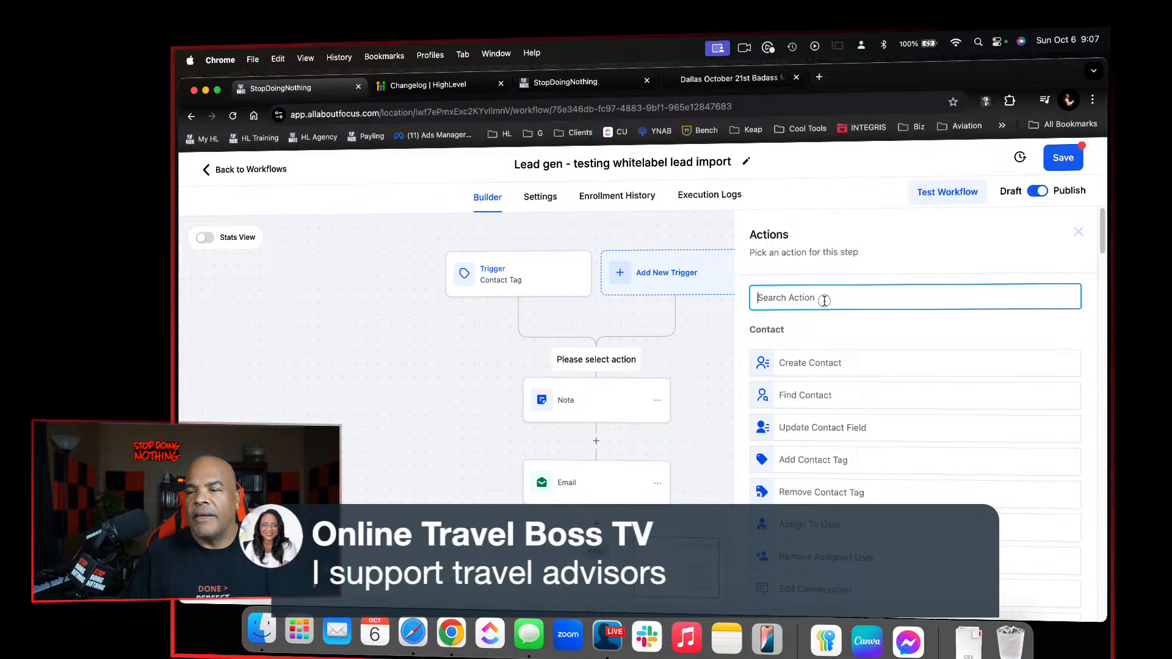
pyautogui.write('ass')
pyautogui.click(827, 352)
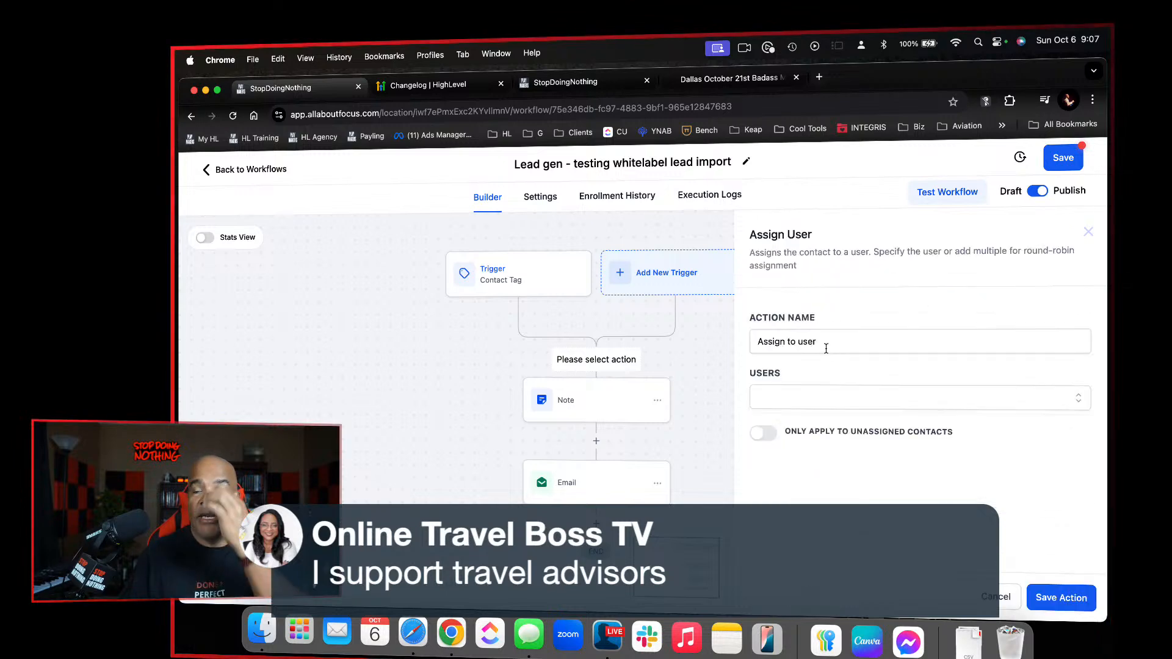
pyautogui.click(828, 397)
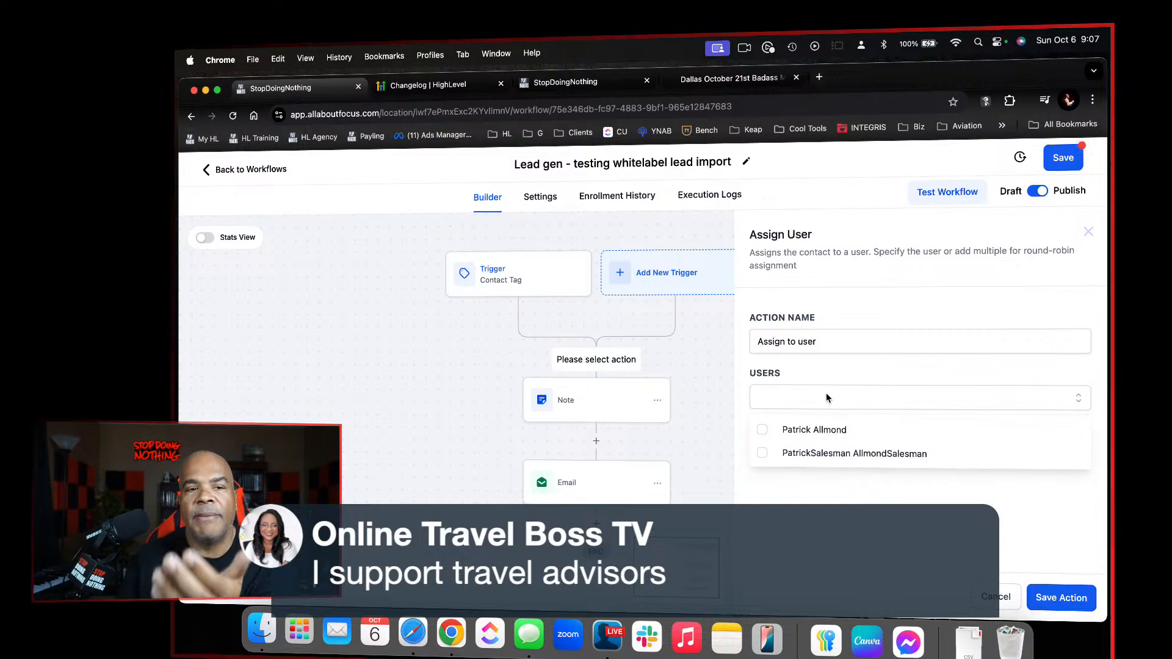
pyautogui.click(790, 431)
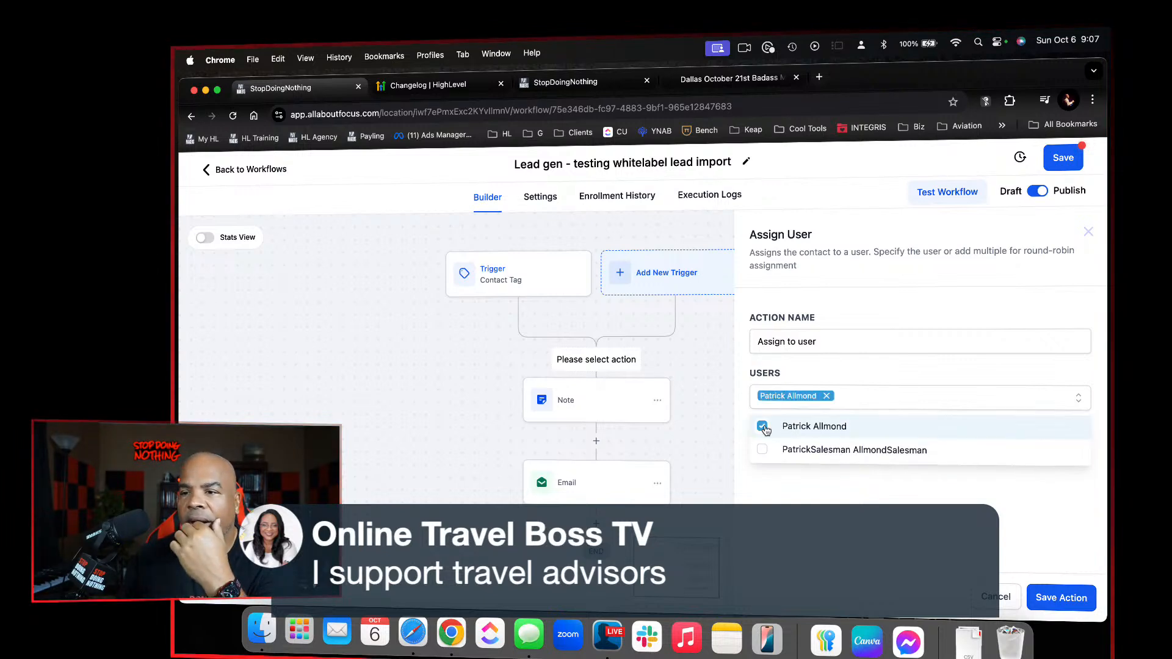
pyautogui.click(846, 493)
pyautogui.click(1067, 603)
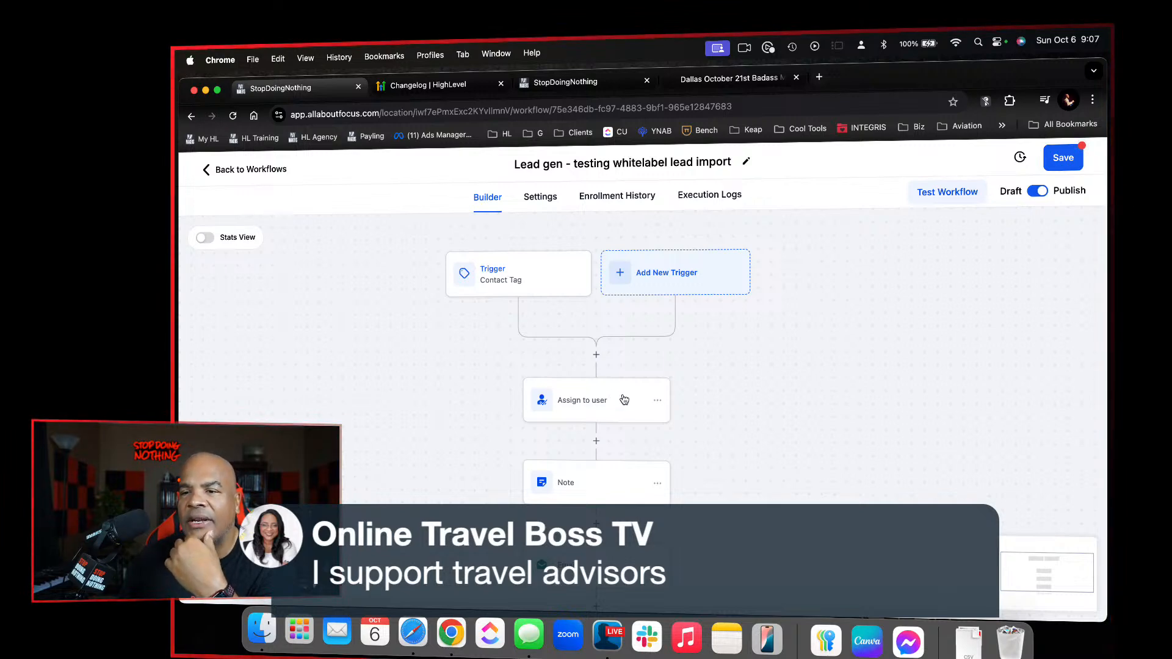
# Check the Note action's text and lead source custom value, and close it by saving the action
pyautogui.scroll(-2, 625, 433)
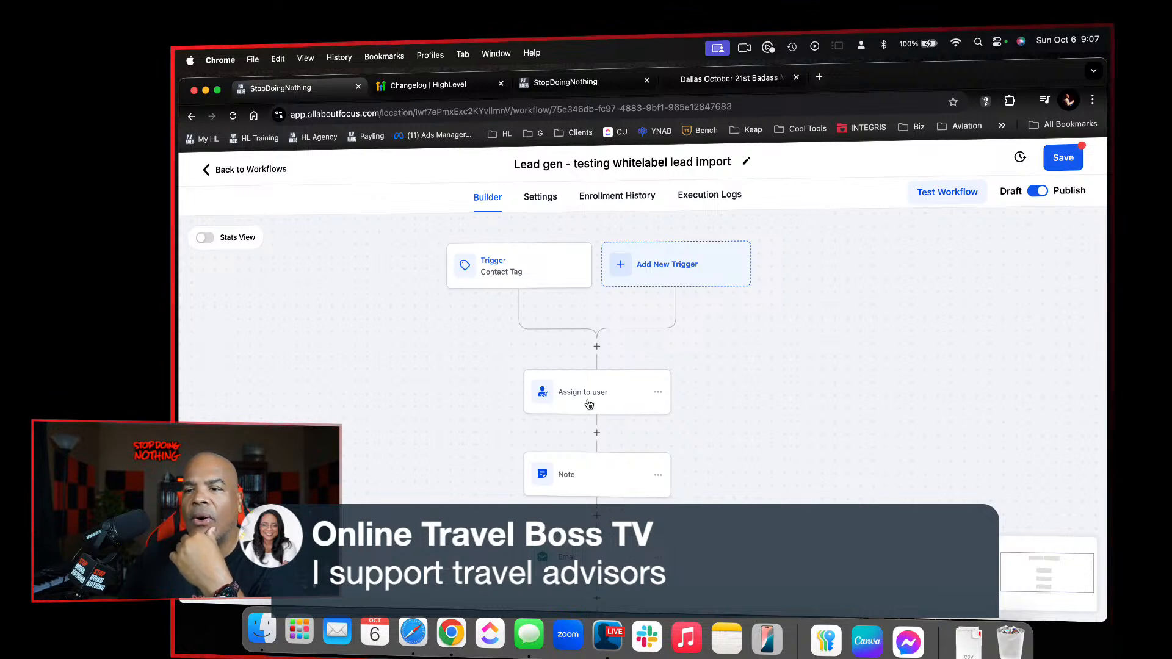
pyautogui.scroll(-2, 614, 366)
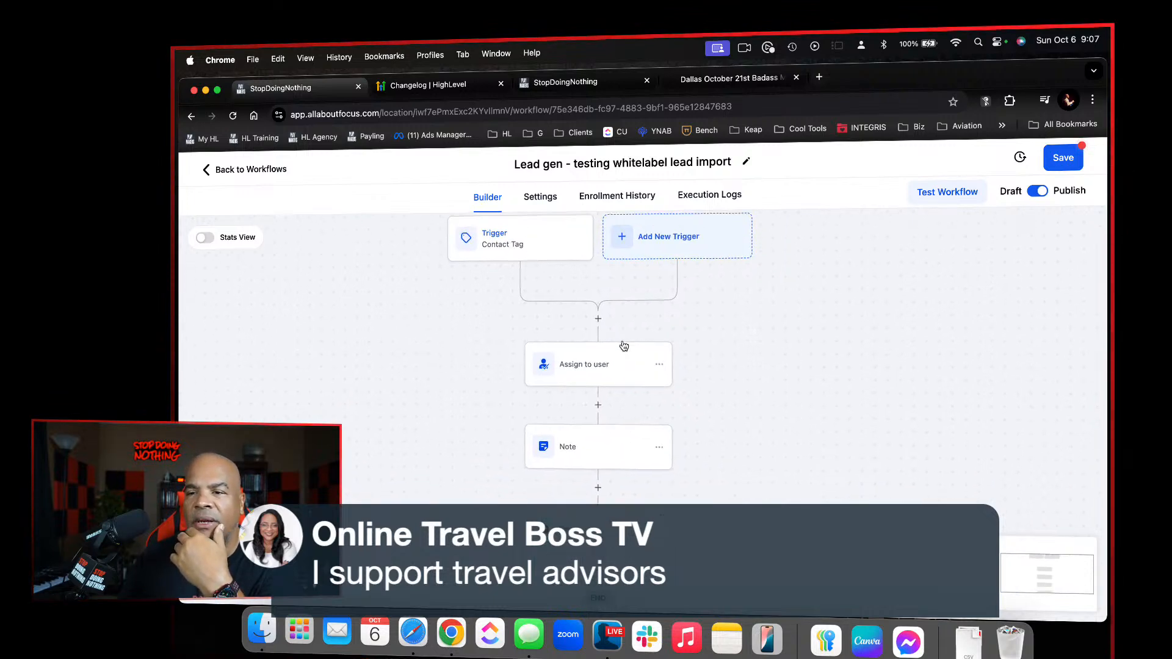
pyautogui.scroll(-2, 623, 341)
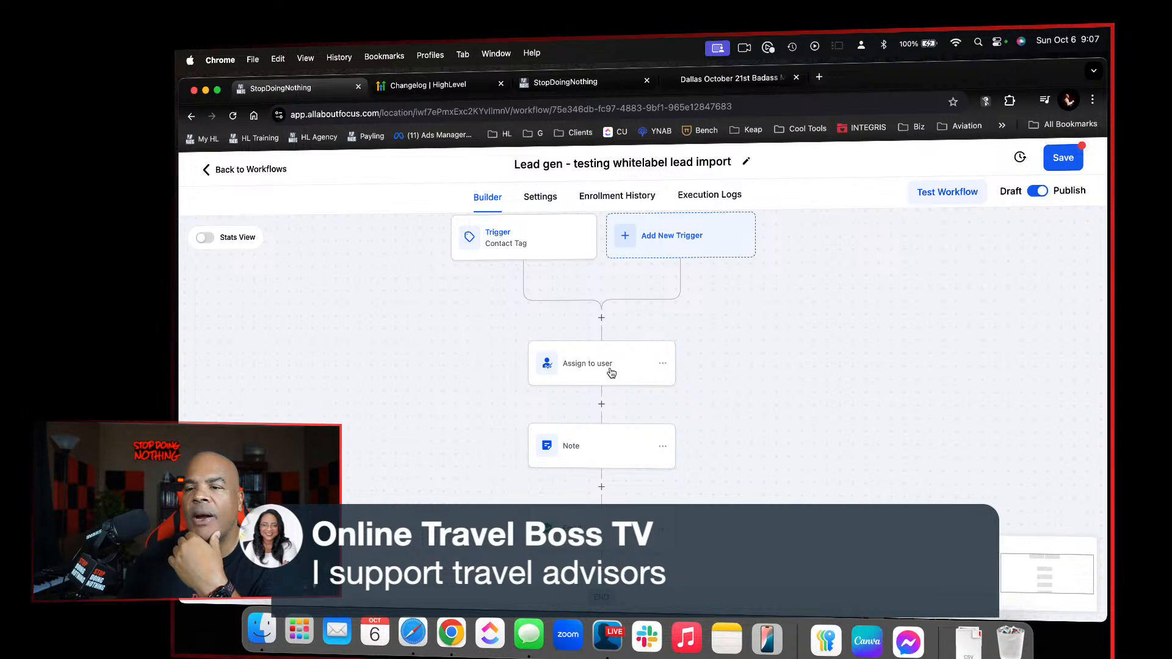
pyautogui.click(598, 450)
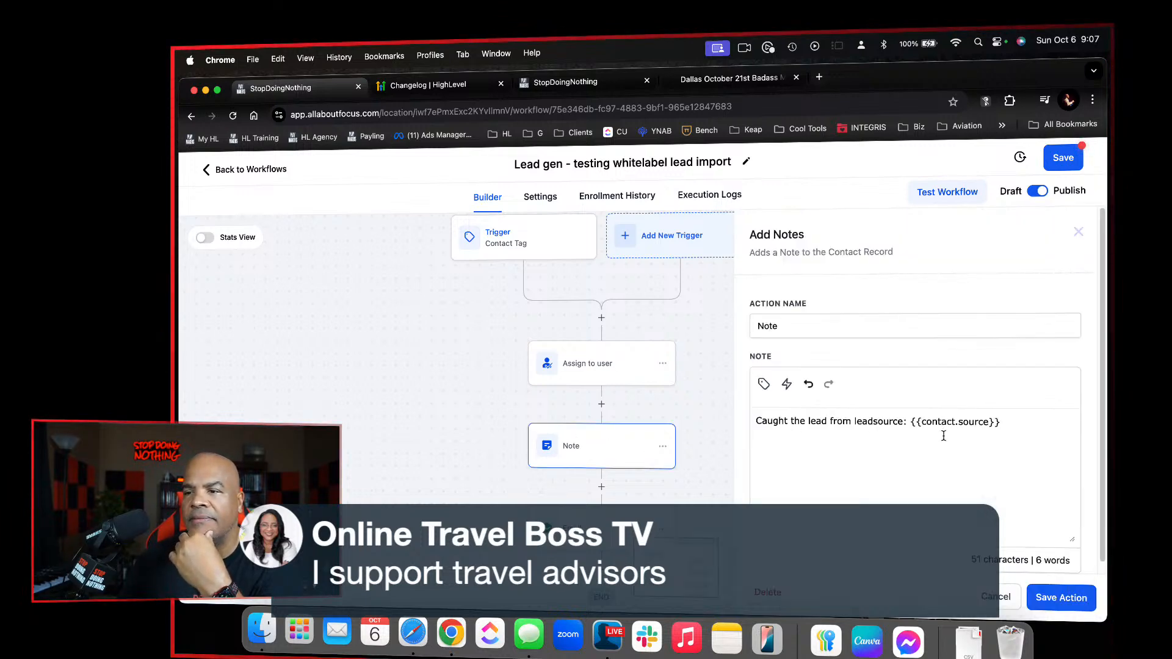
pyautogui.click(1056, 596)
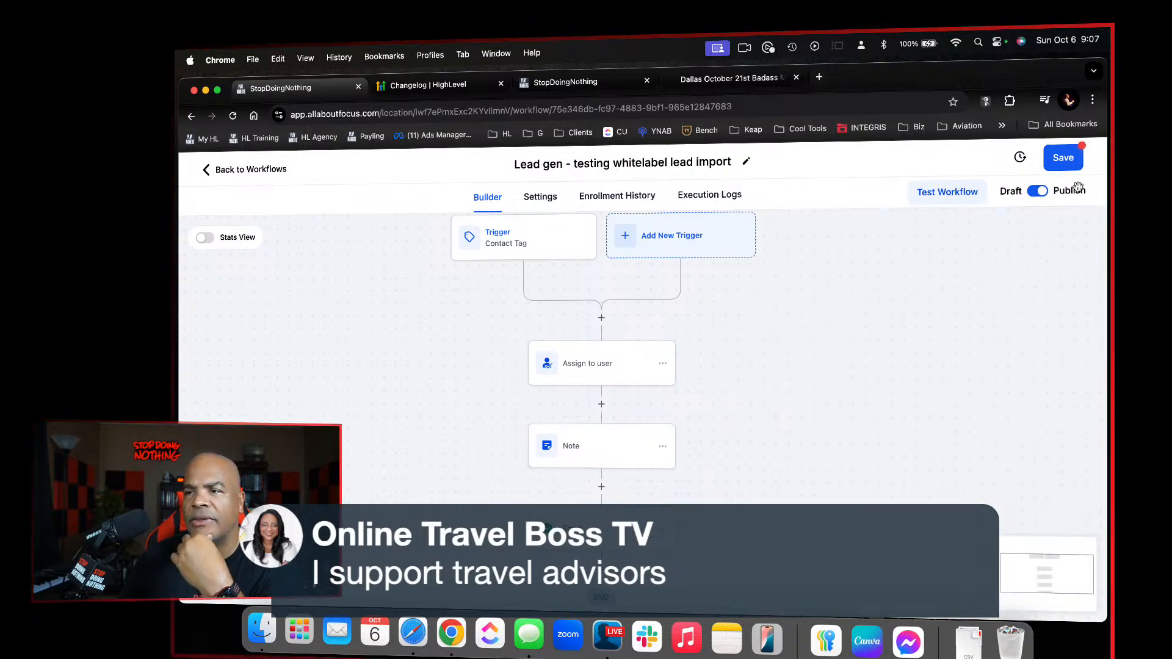
# Rename the Email action as "Welcome Email 1" and save the action
pyautogui.click(604, 527)
pyautogui.click(815, 344)
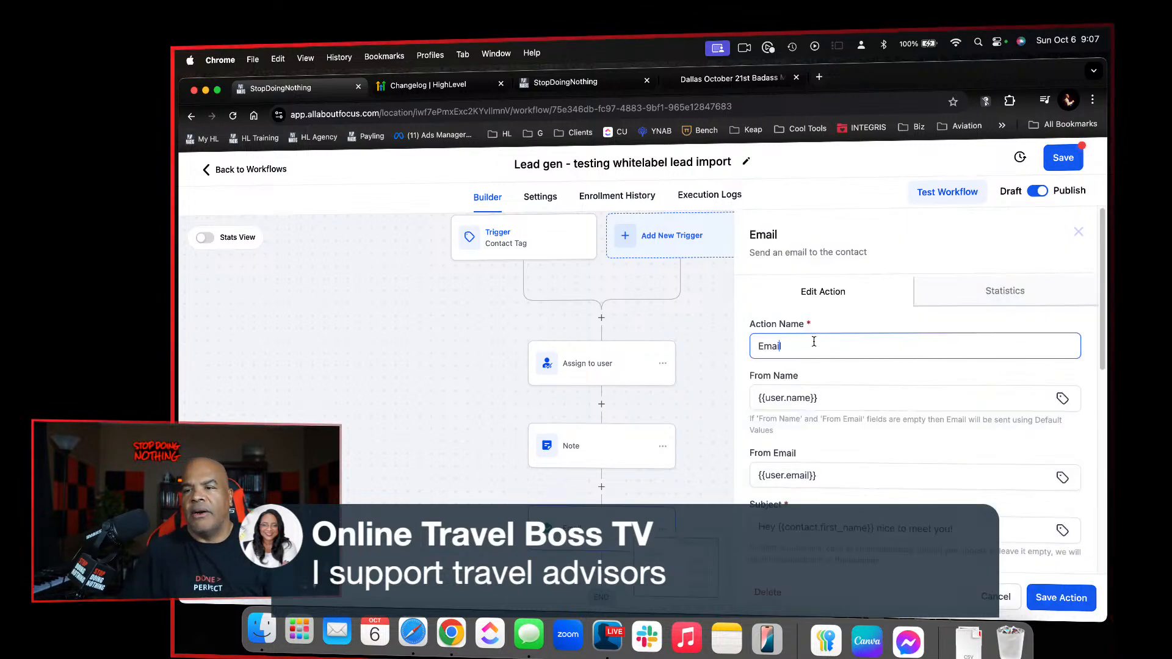
pyautogui.press('Left')
pyautogui.press('Left')
pyautogui.write('Welcome')
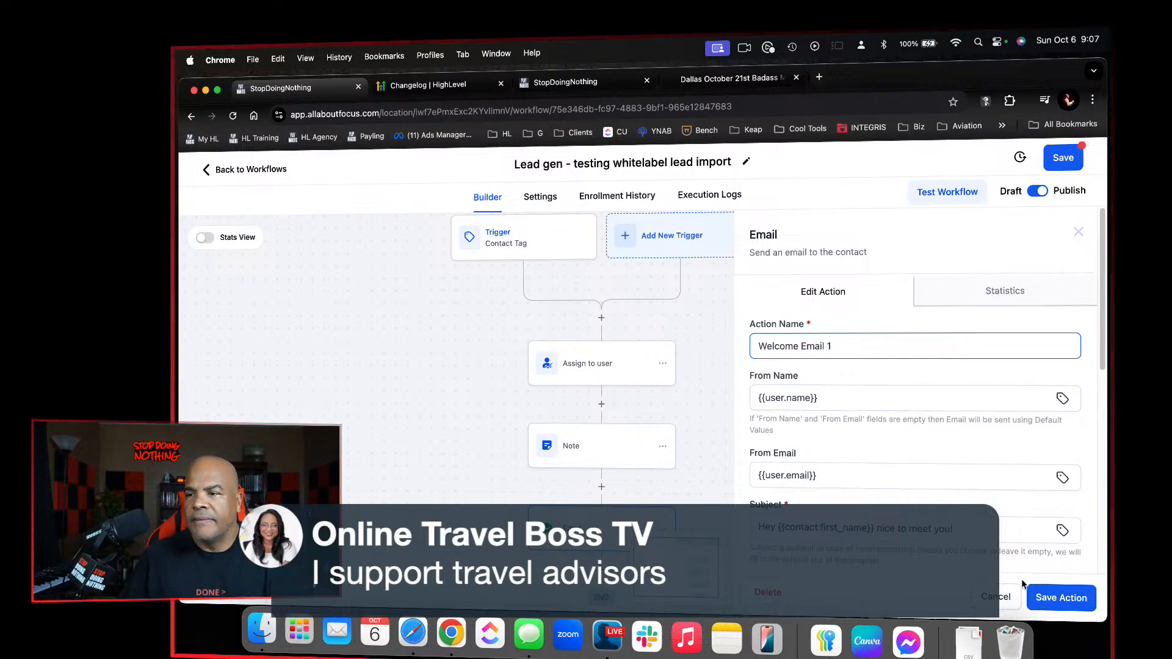
pyautogui.click(1046, 601)
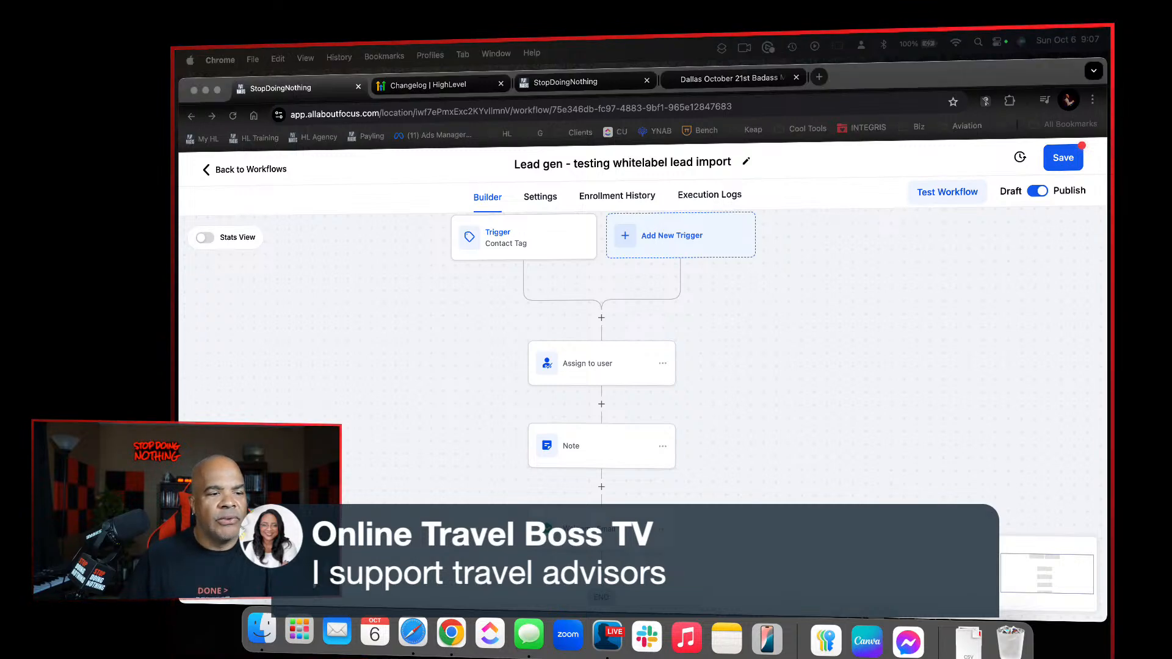
# Save the lead import workflow and return to the workflow list
pyautogui.click(1058, 166)
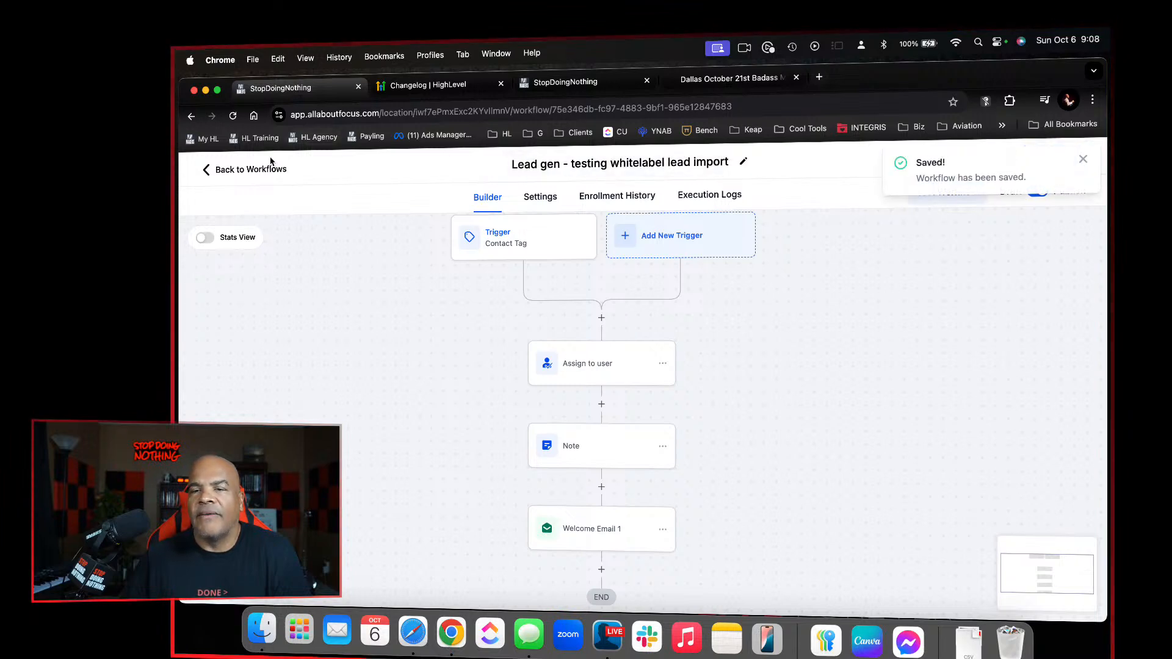
pyautogui.click(251, 169)
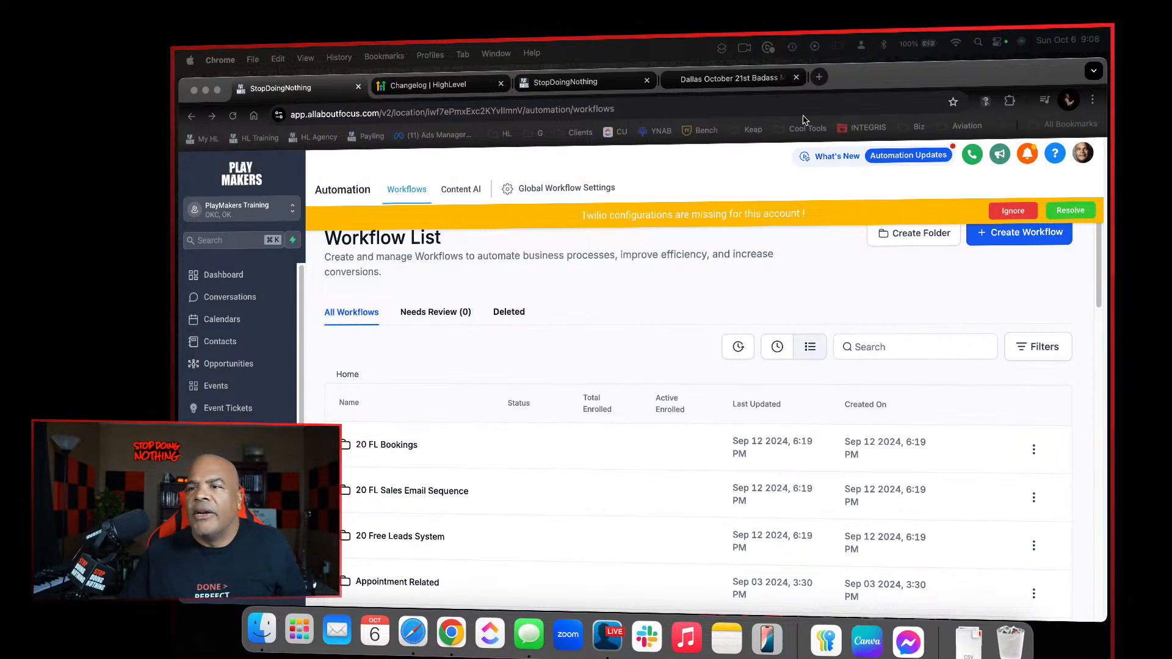
# Switch to the Dallas October 21st Badass Meetup survey, answer the skill level question with "I am such a n00b", and view the contact form
pyautogui.click(729, 79)
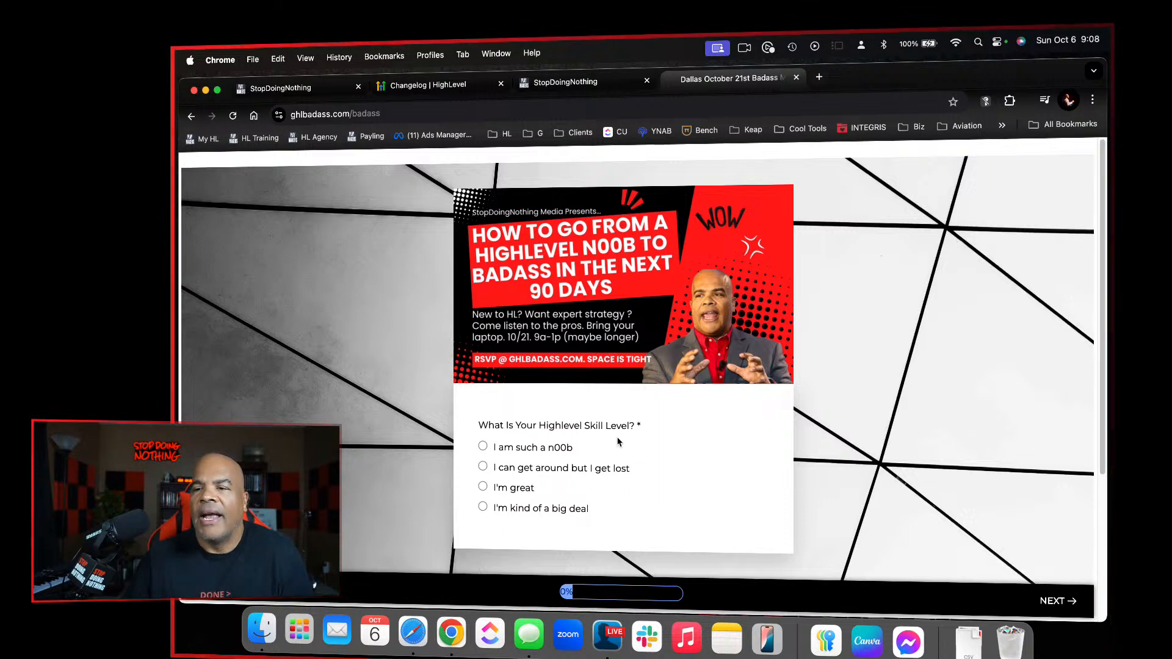
pyautogui.click(523, 450)
pyautogui.click(523, 451)
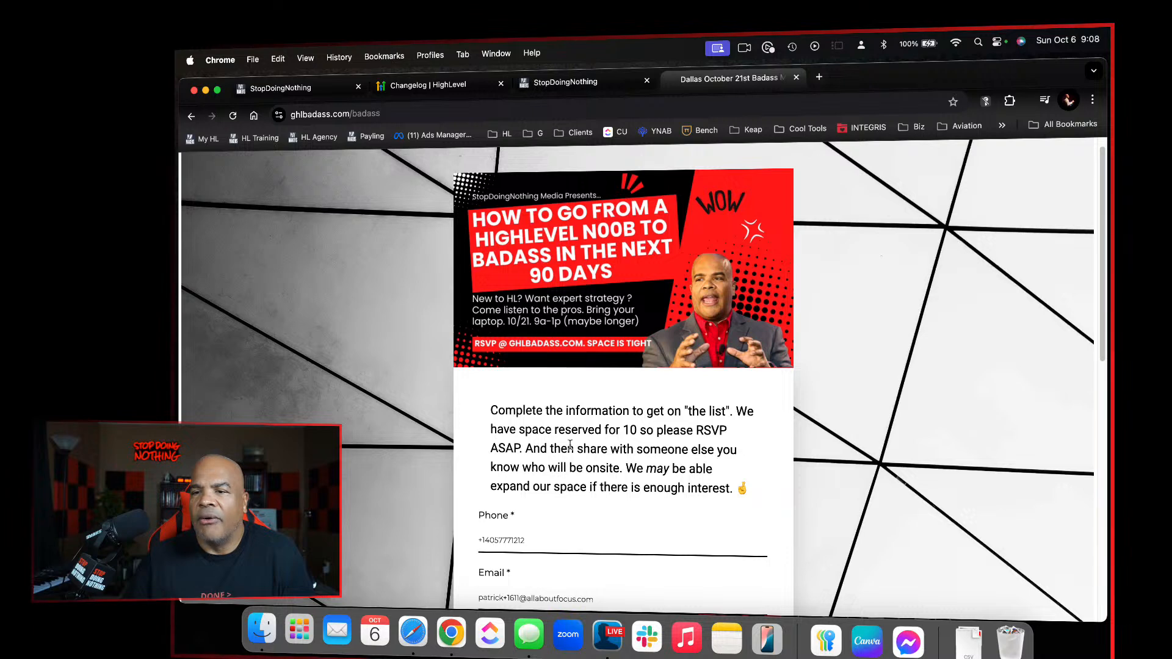
pyautogui.scroll(-5, 535, 435)
pyautogui.scroll(5, 570, 502)
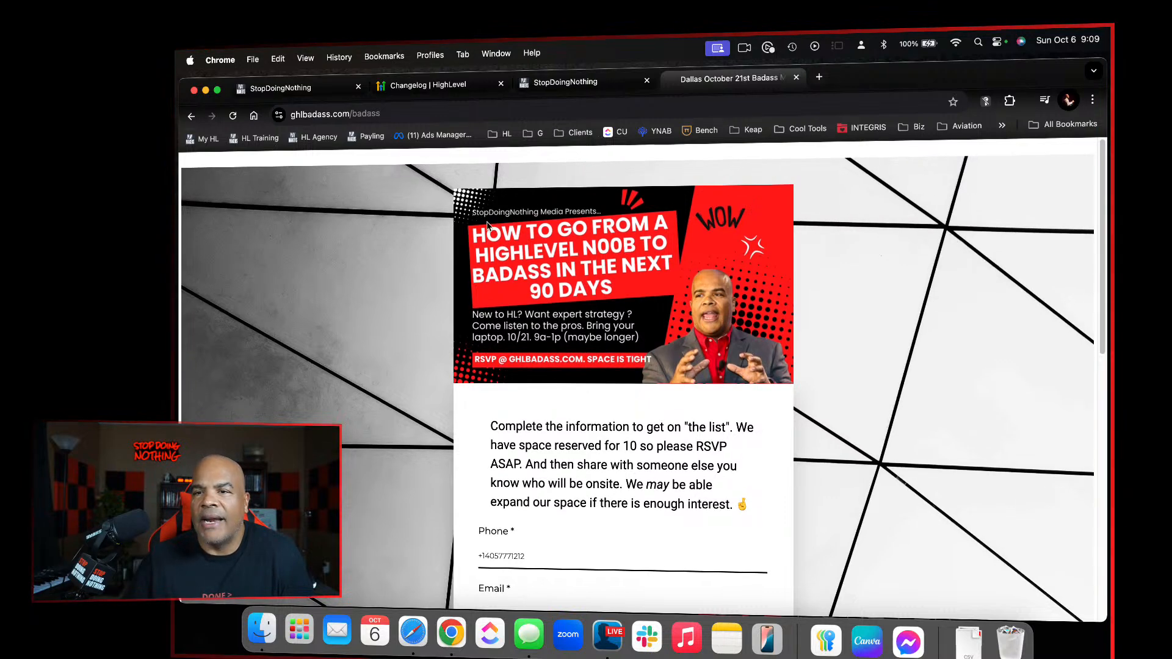
# Follow the "Yes! I need this ASAP." link from the ghlbadass.com home page to the survey, and close that page
pyautogui.click(326, 116)
pyautogui.click(358, 116)
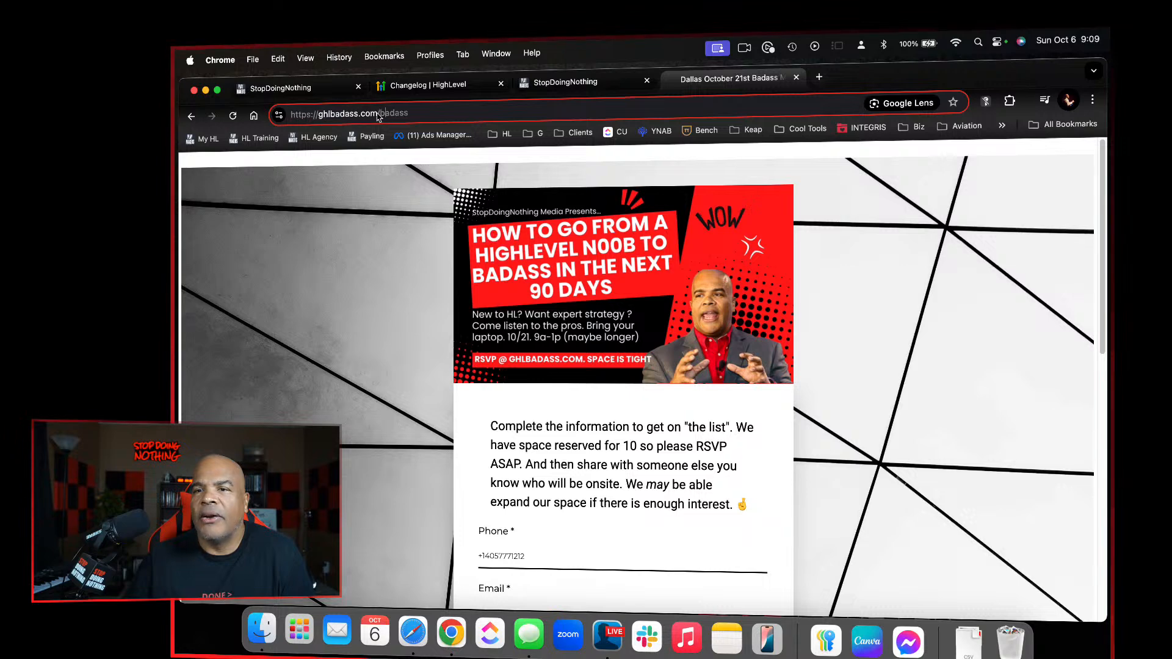
pyautogui.press('BackSpace')
pyautogui.press('BackSpace')
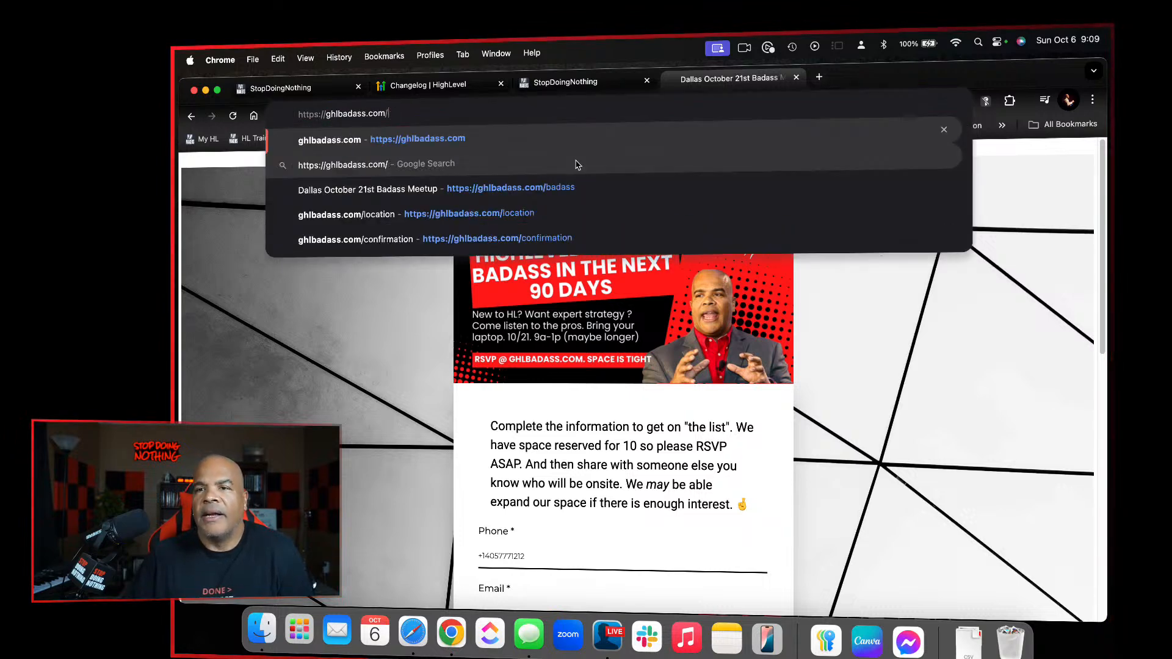
pyautogui.press('Return')
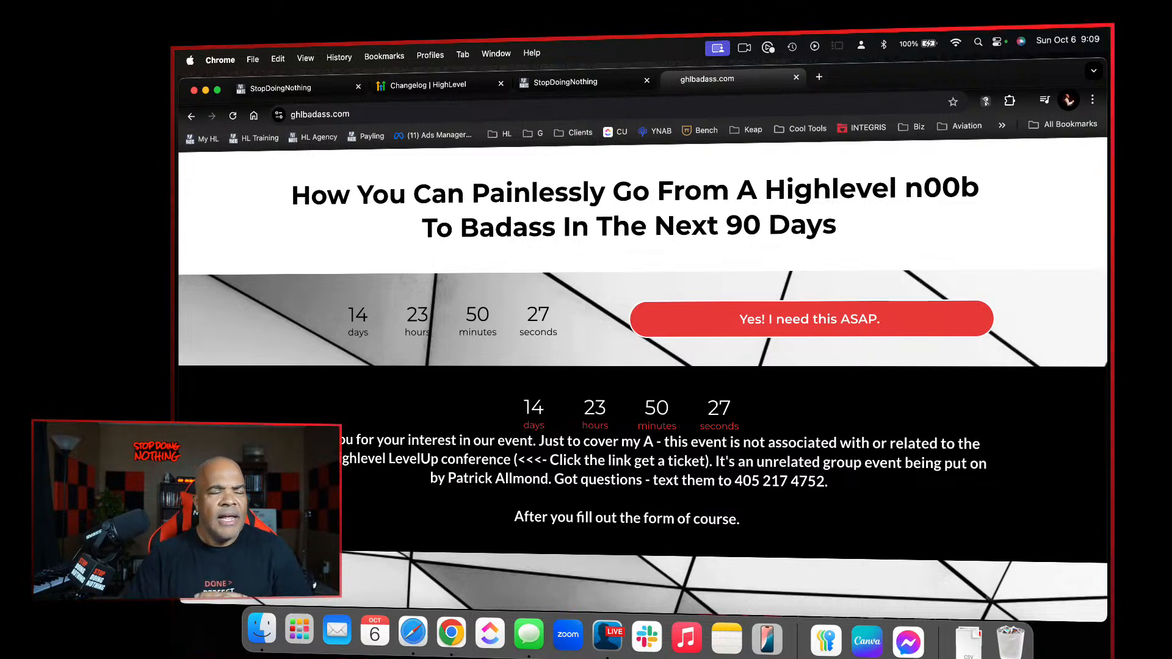
pyautogui.click(850, 319)
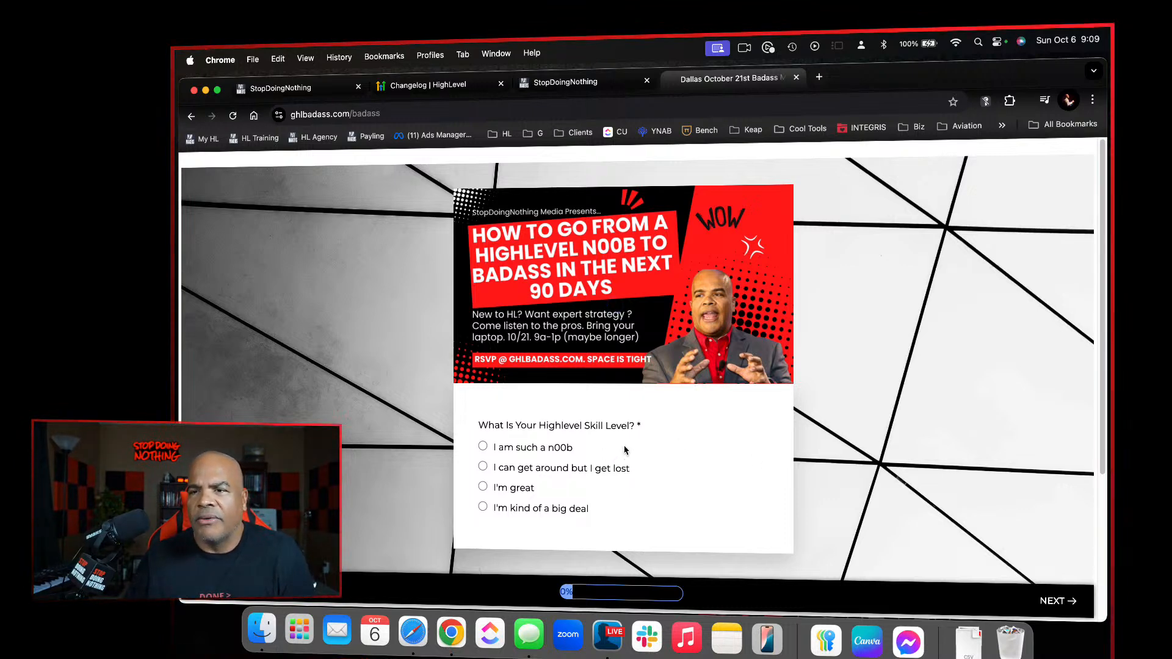
pyautogui.click(796, 77)
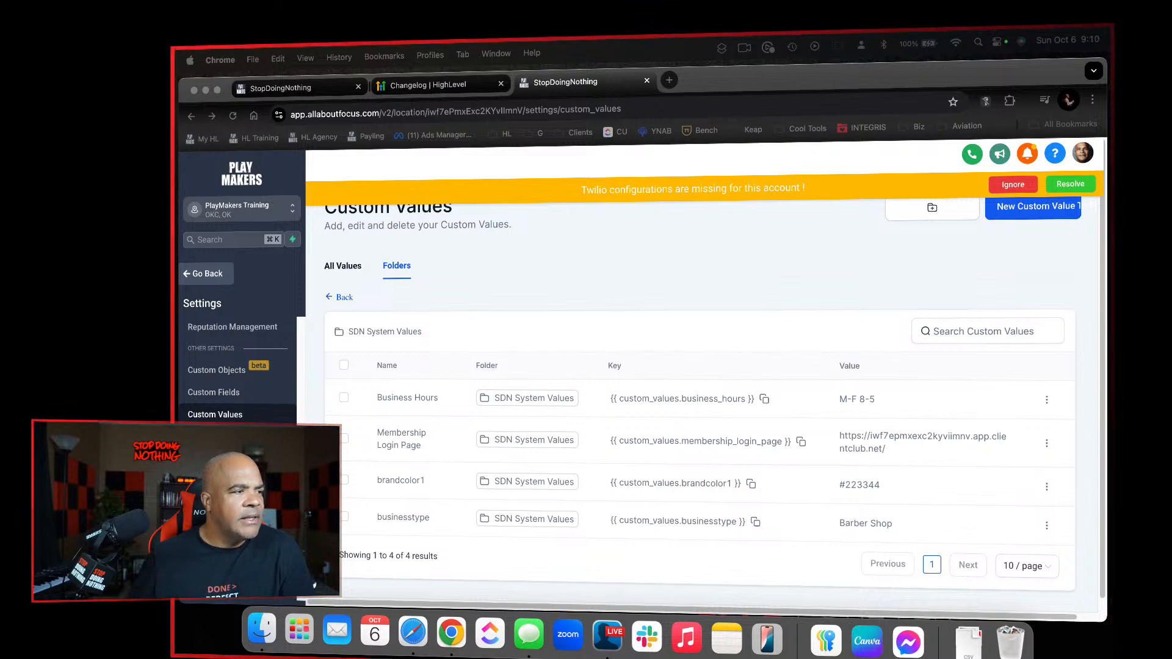
# Ignore the missing Twilio configurations banner on the Custom Values page and leave the settings for the dashboard
pyautogui.click(731, 289)
pyautogui.click(999, 188)
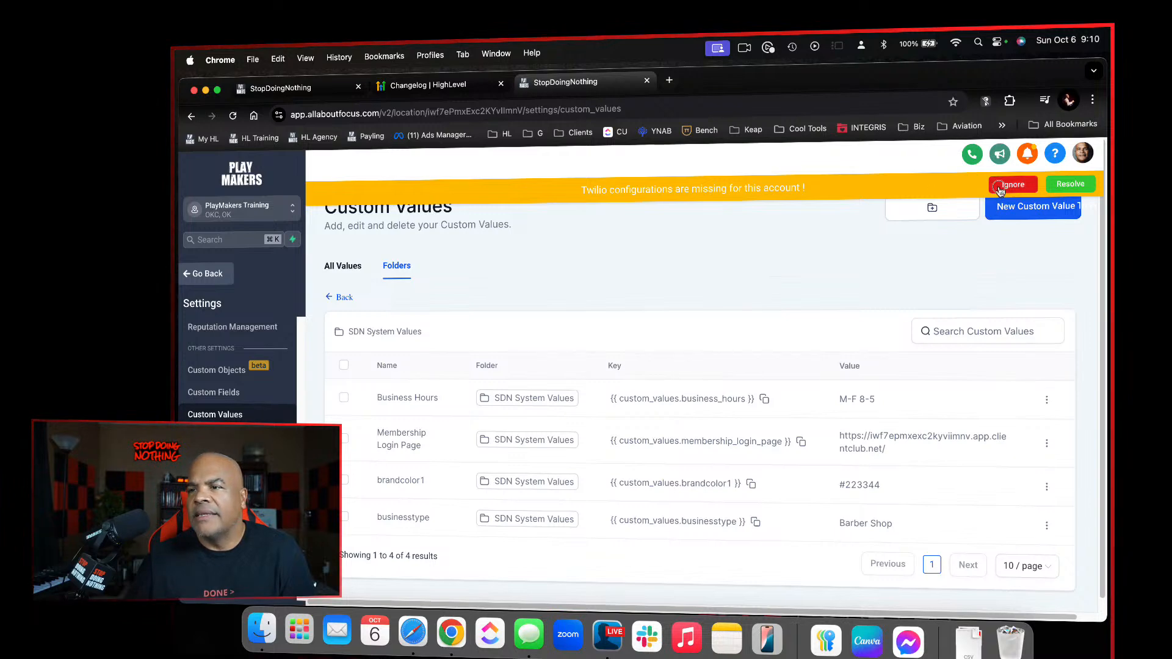
pyautogui.click(206, 274)
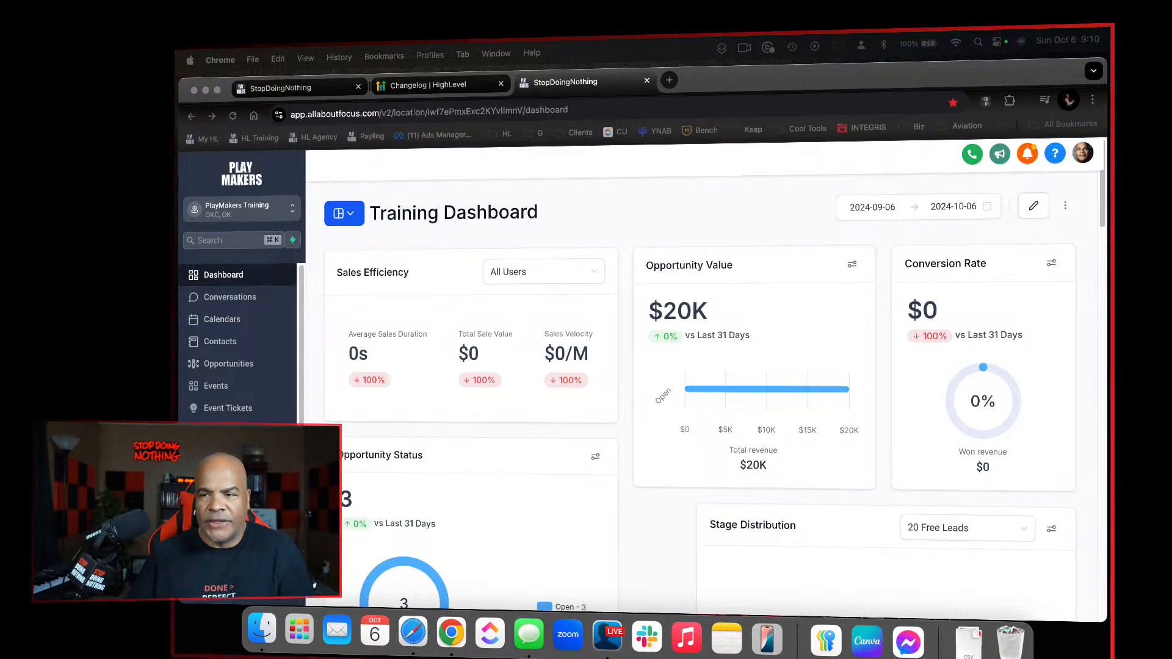
pyautogui.click(624, 242)
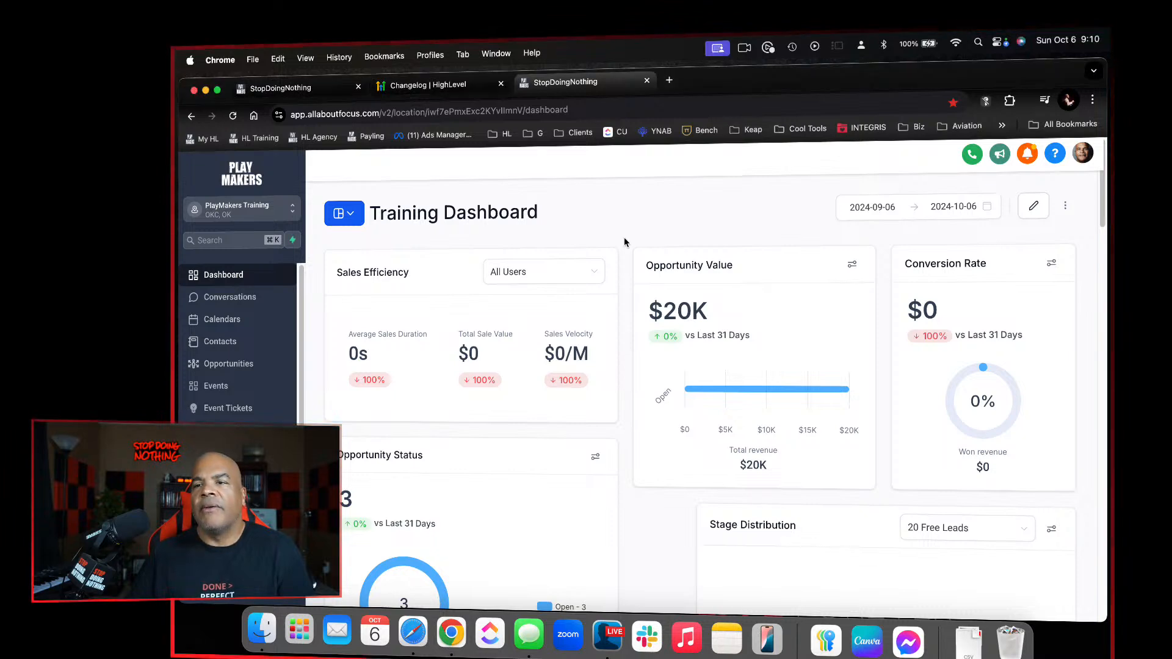
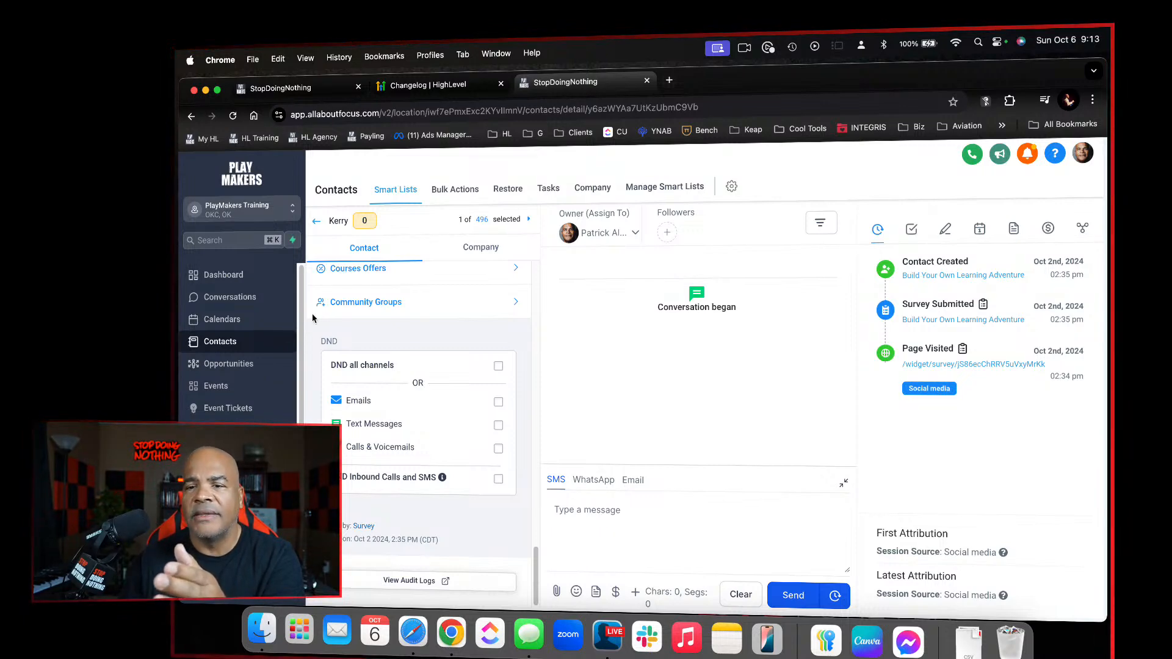
# Create a new workflow from scratch inside the admin folder of the workflow list and dismiss the multiple opportunities notice
pyautogui.click(227, 475)
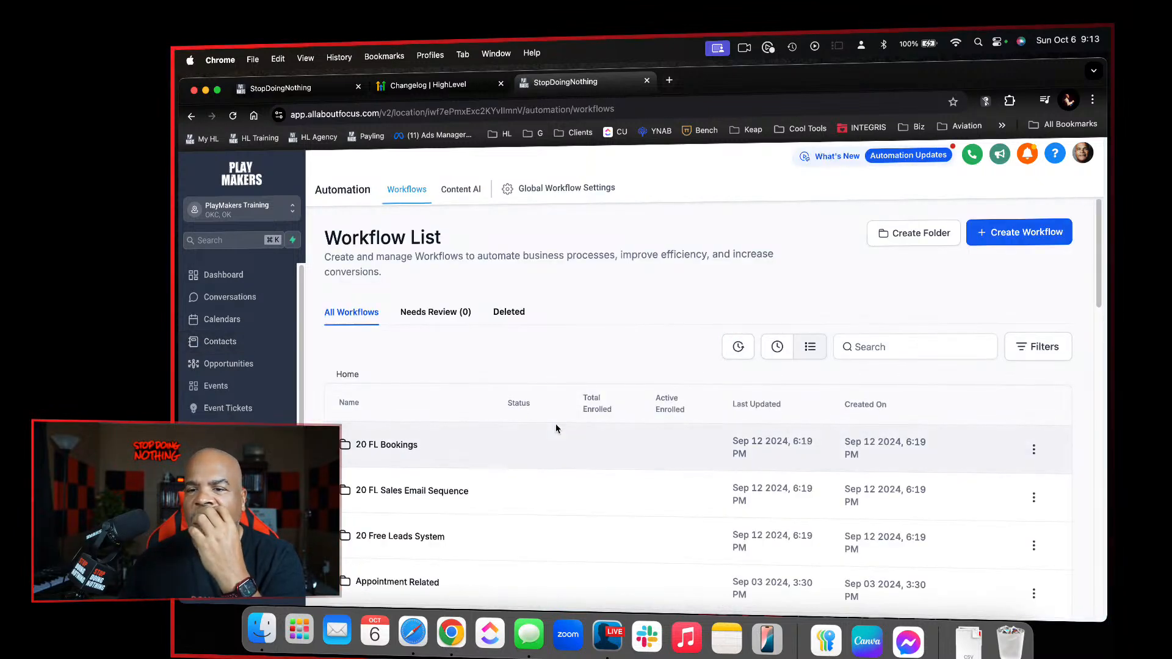
pyautogui.scroll(-6, 555, 427)
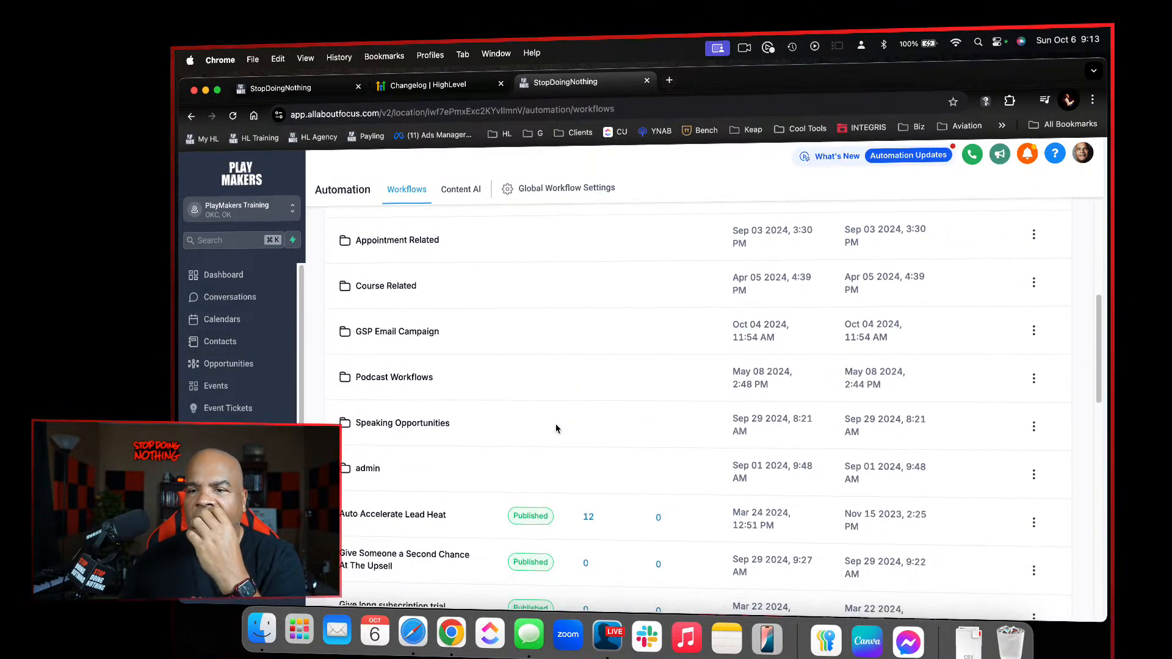
pyautogui.click(370, 475)
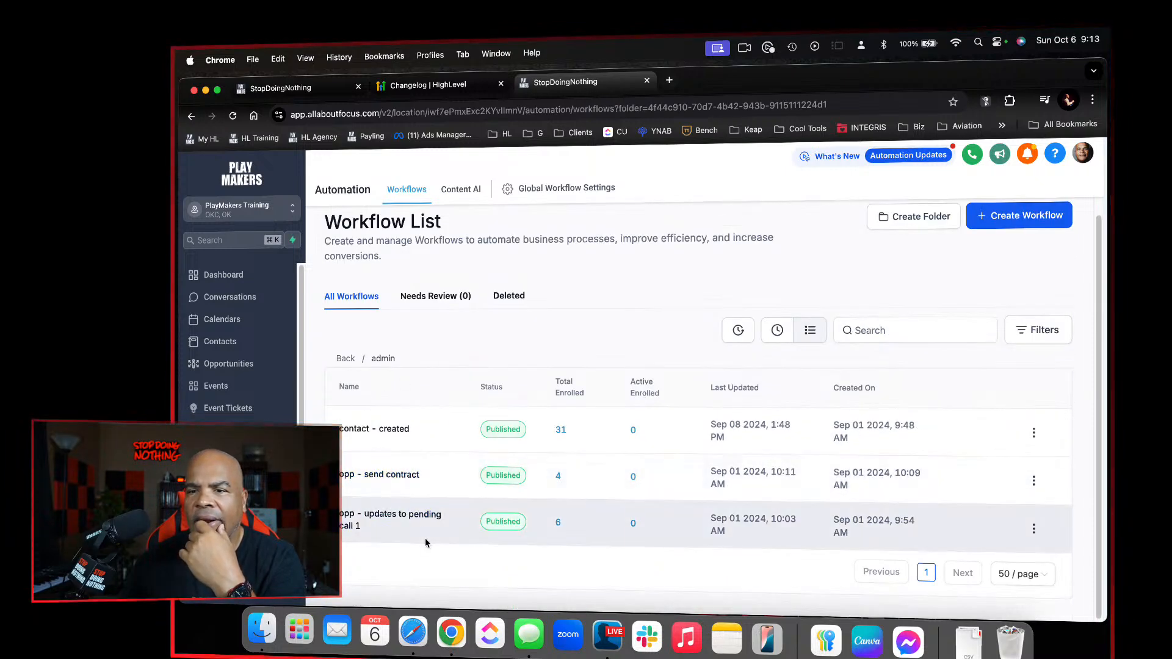
pyautogui.click(1028, 217)
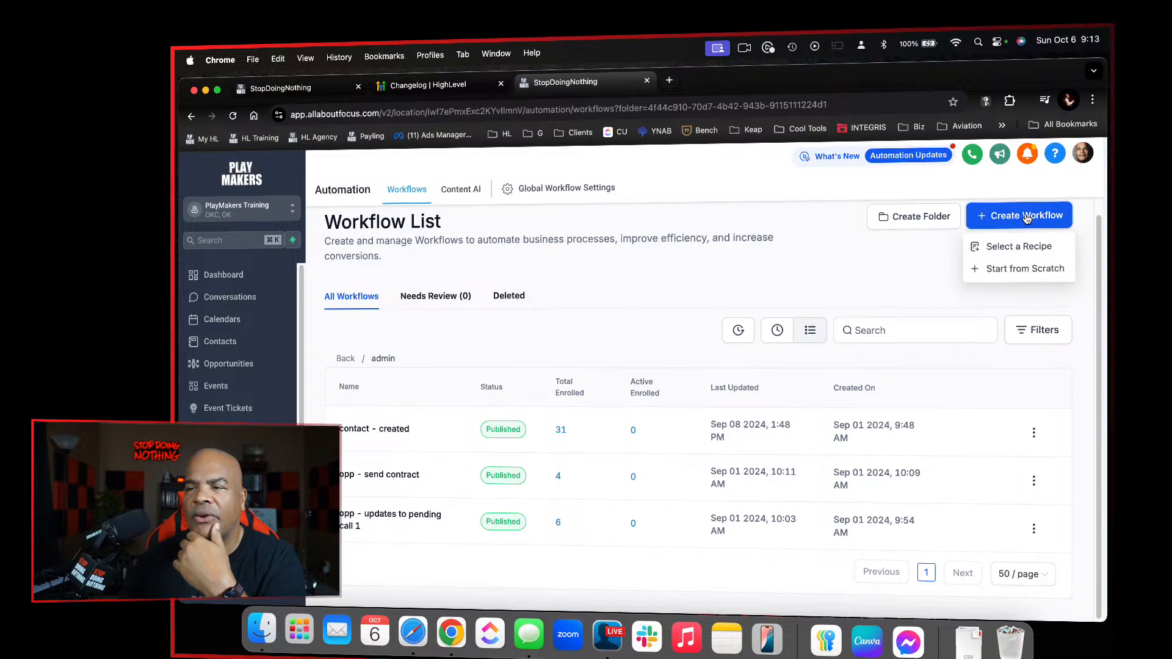
pyautogui.click(1016, 268)
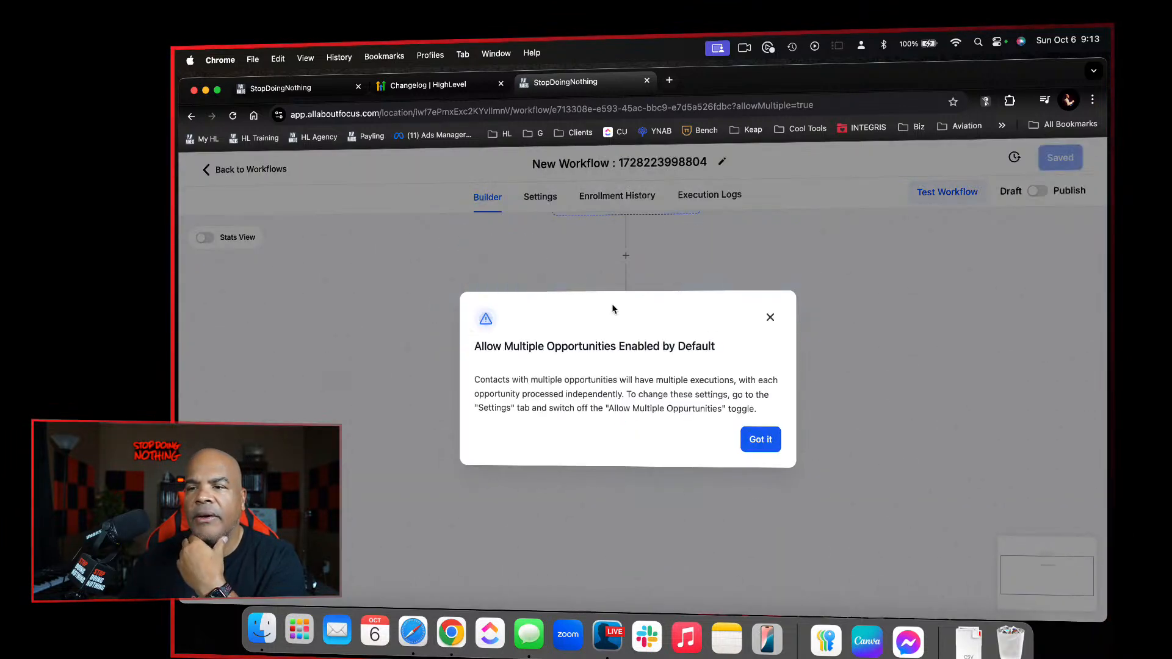
pyautogui.click(759, 442)
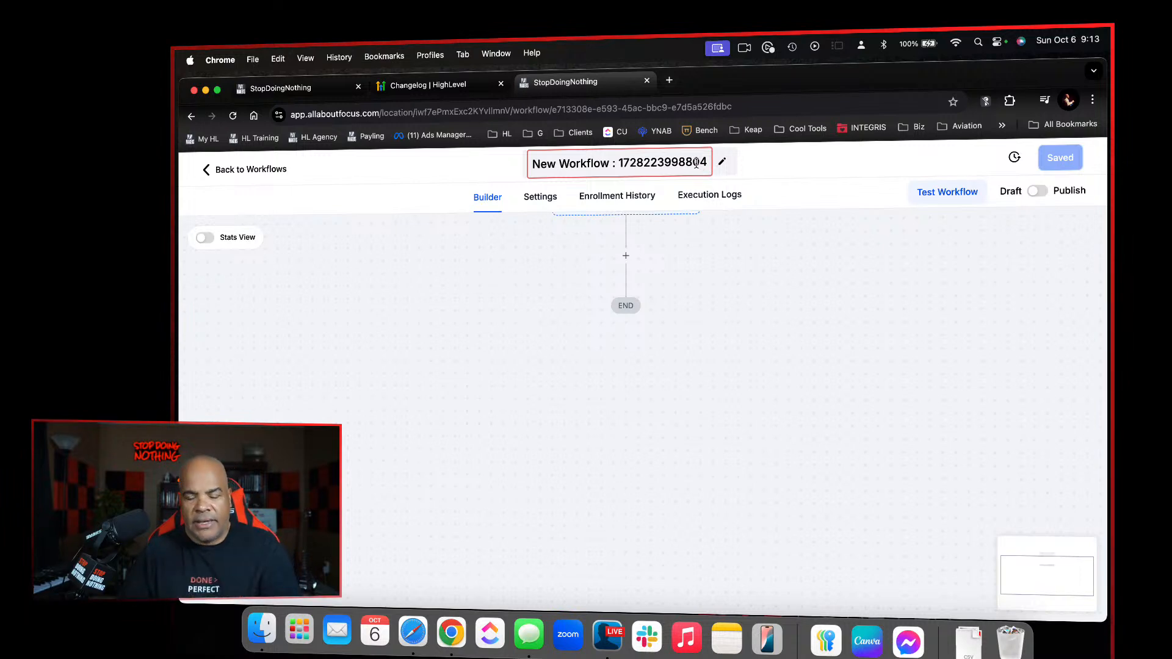
# Rename the new workflow to "handle email unsubscribe"
pyautogui.click(697, 163)
pyautogui.write('handl email')
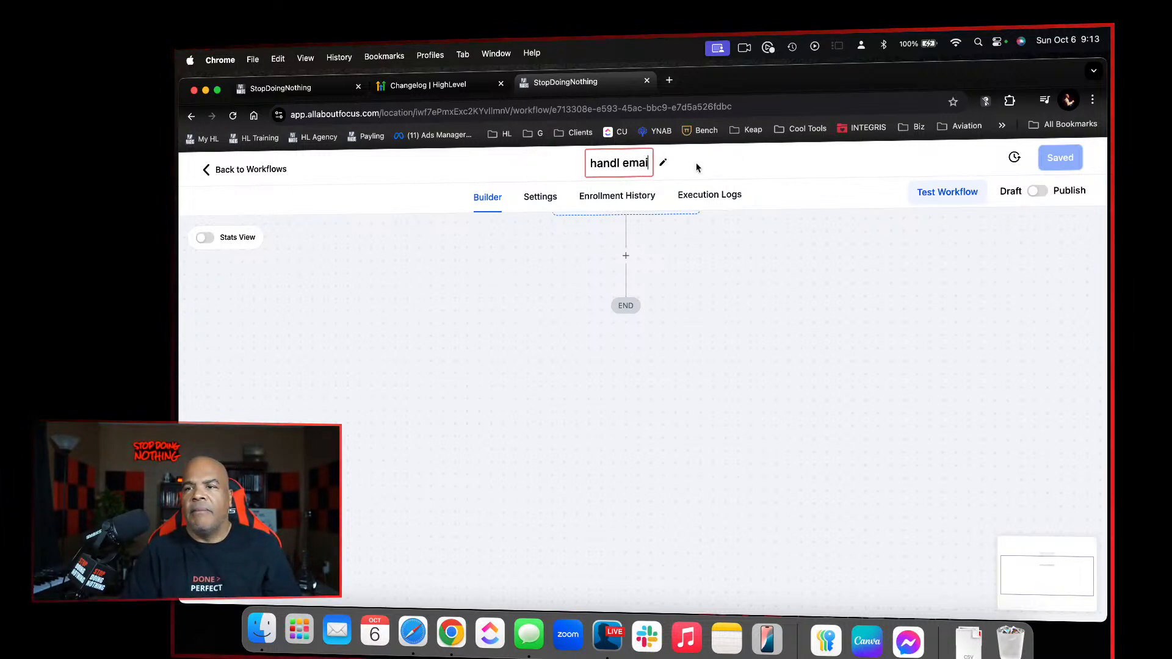
pyautogui.press('BackSpace')
pyautogui.press('BackSpace')
pyautogui.press('BackSpace')
pyautogui.press('BackSpace')
pyautogui.press('BackSpace')
pyautogui.press('BackSpace')
pyautogui.write('e ')
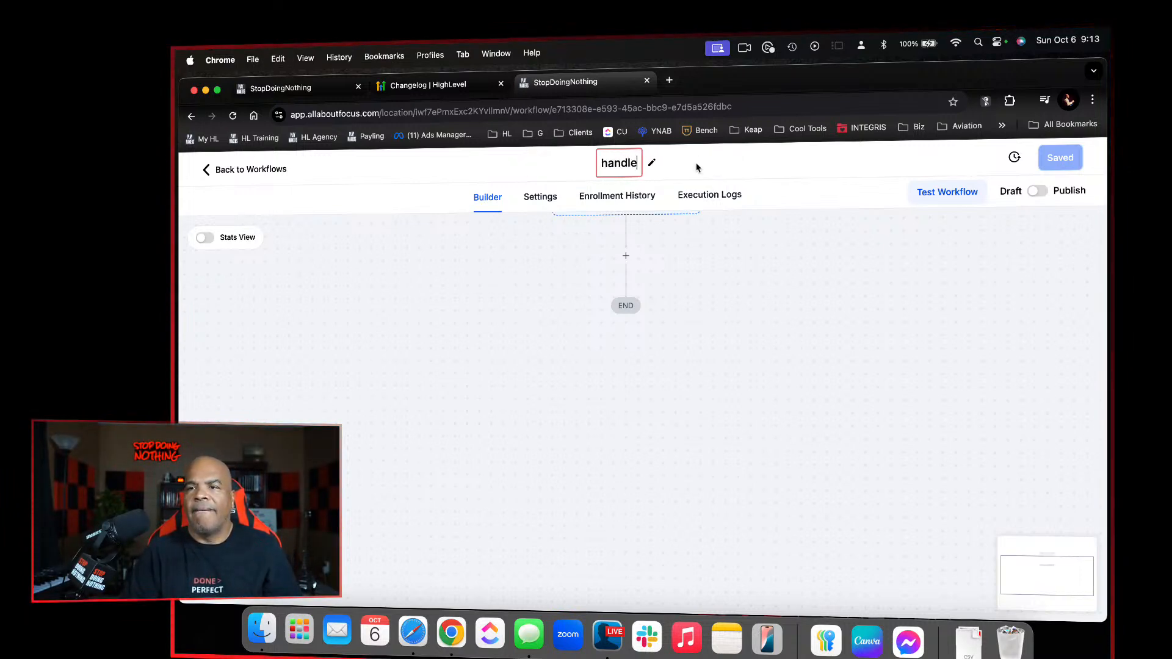
pyautogui.write('amil')
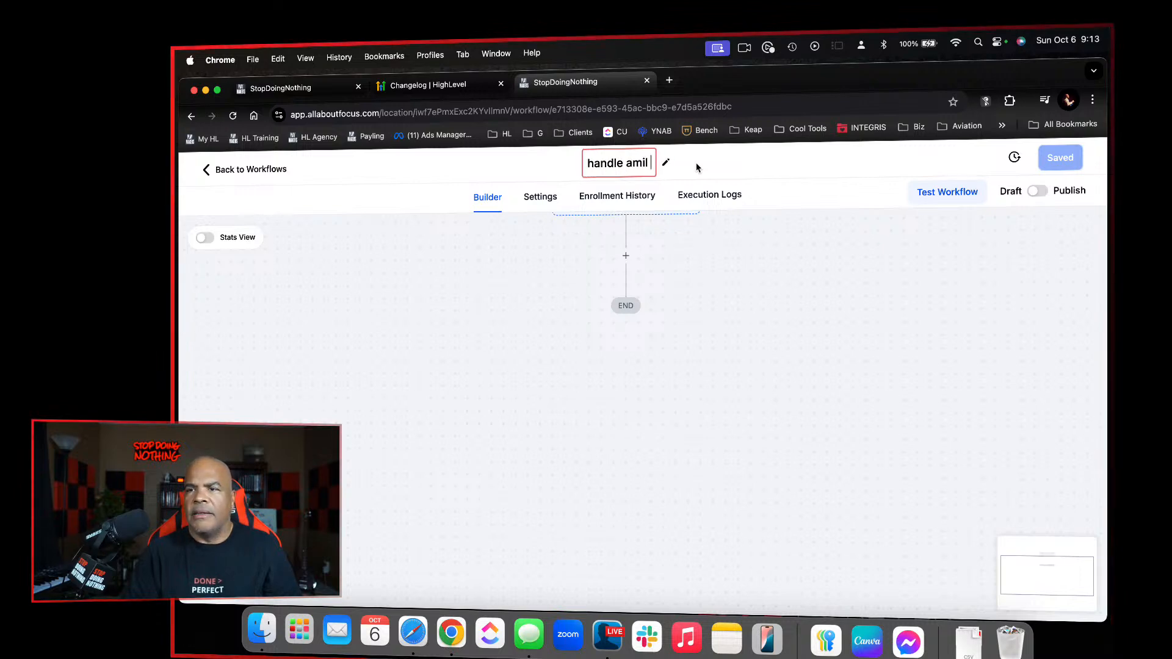
pyautogui.press('BackSpace')
pyautogui.press('BackSpace')
pyautogui.press('BackSpace')
pyautogui.press('BackSpace')
pyautogui.write('email')
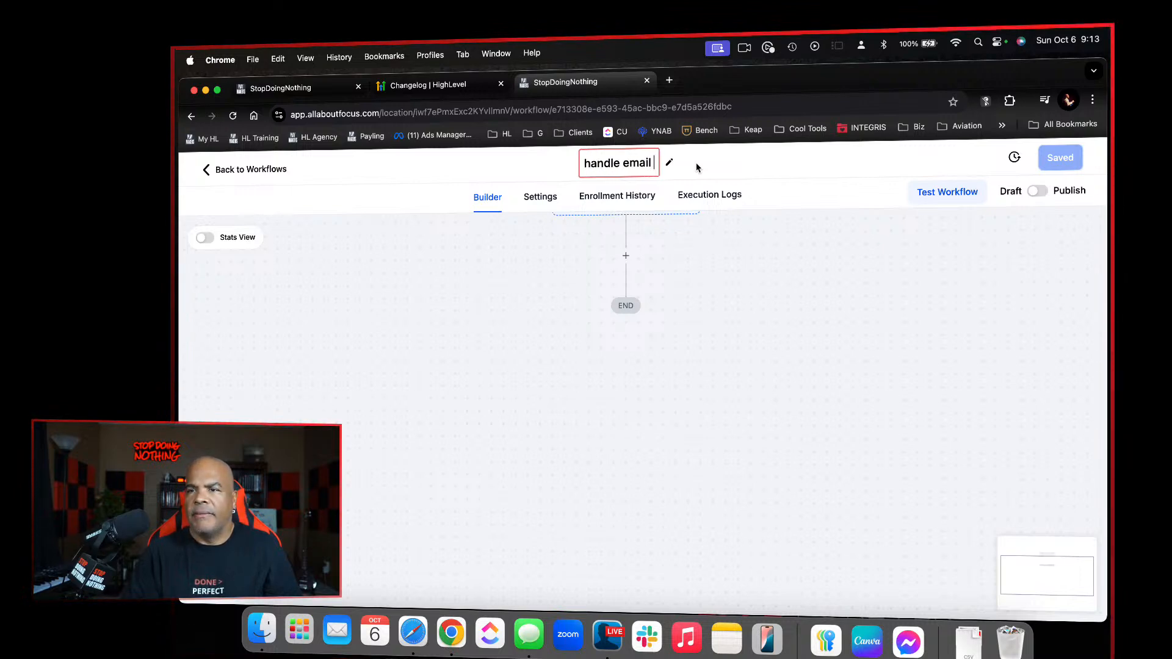
pyautogui.write(' unsubs')
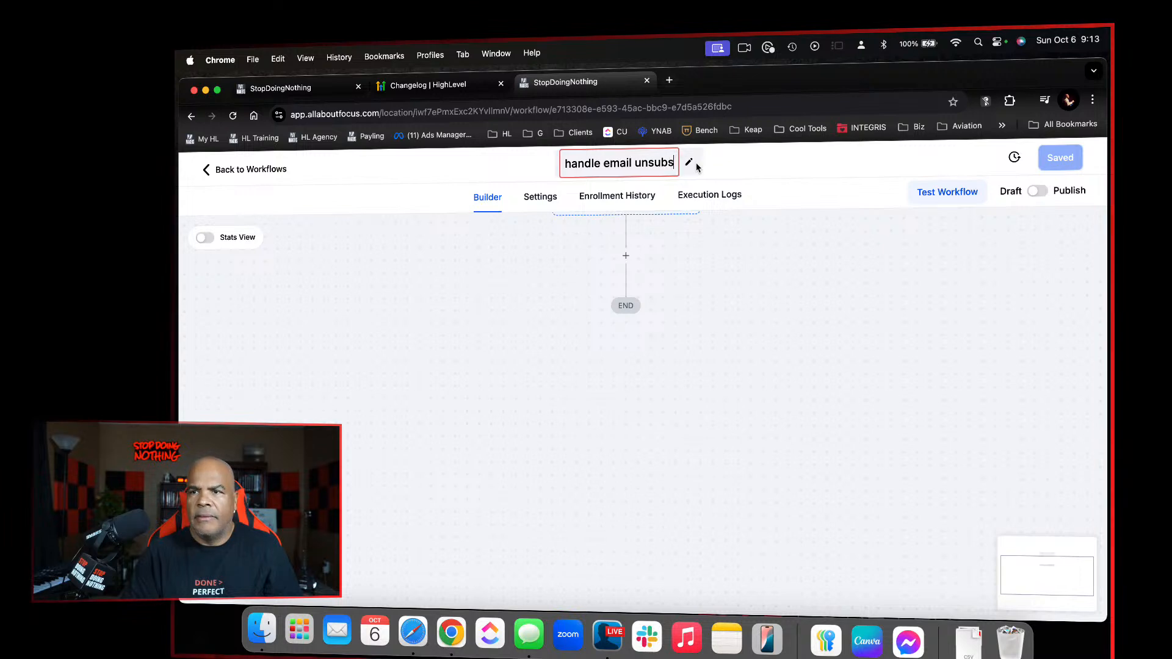
pyautogui.write('cripe')
pyautogui.press('BackSpace')
pyautogui.press('BackSpace')
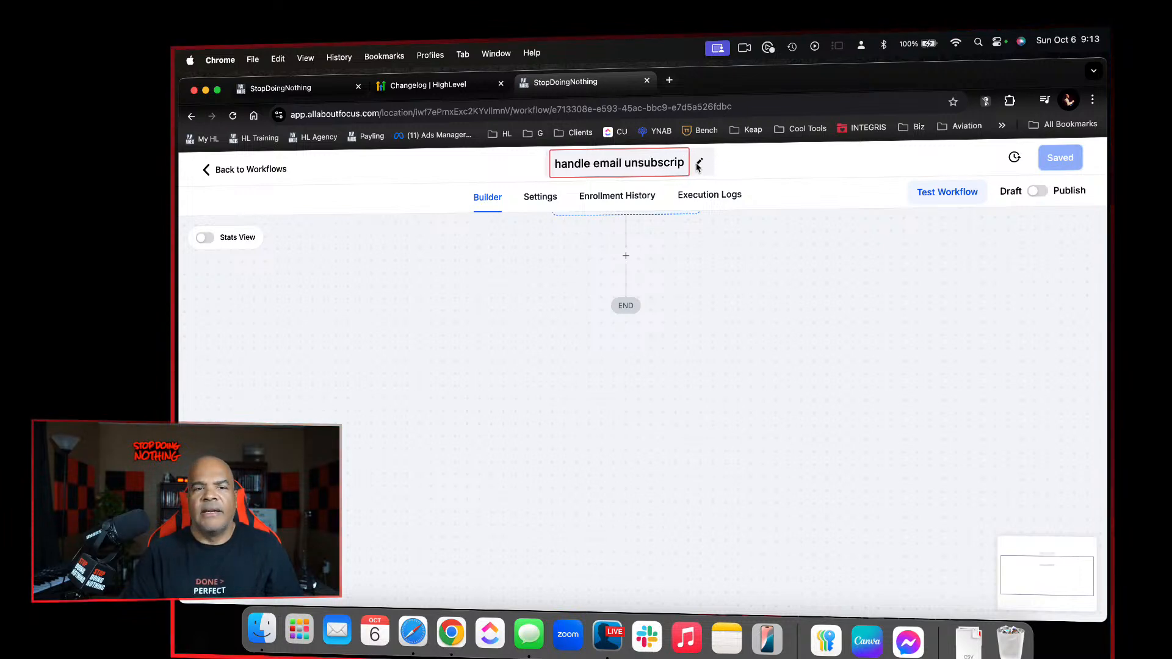
pyautogui.write('be')
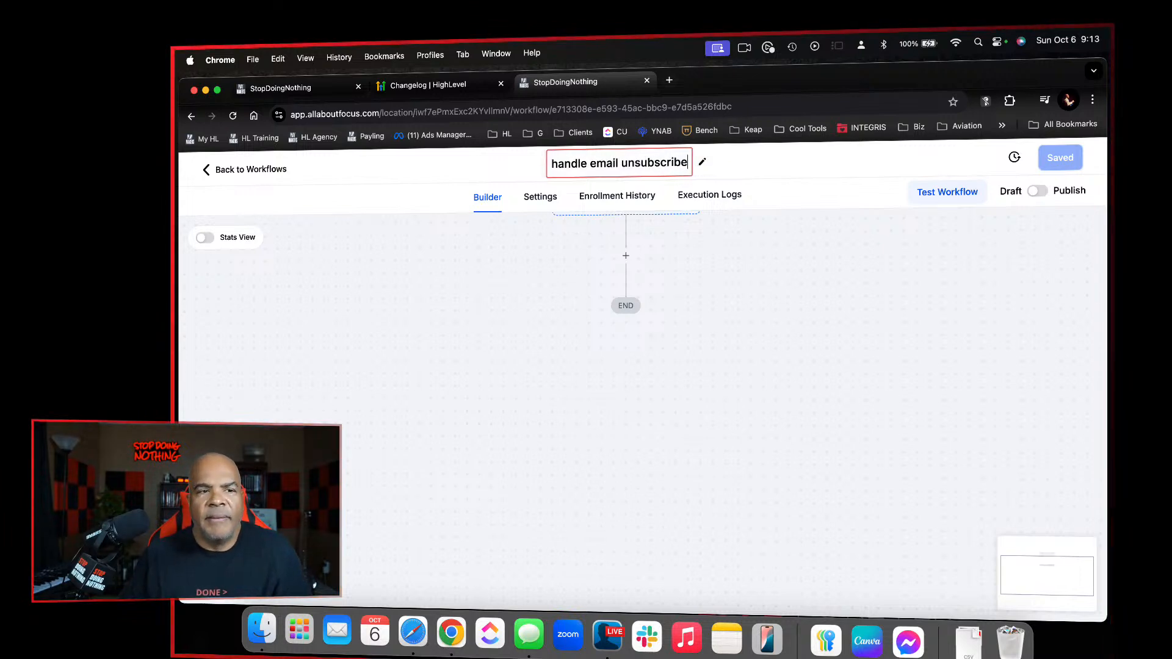
pyautogui.click(700, 301)
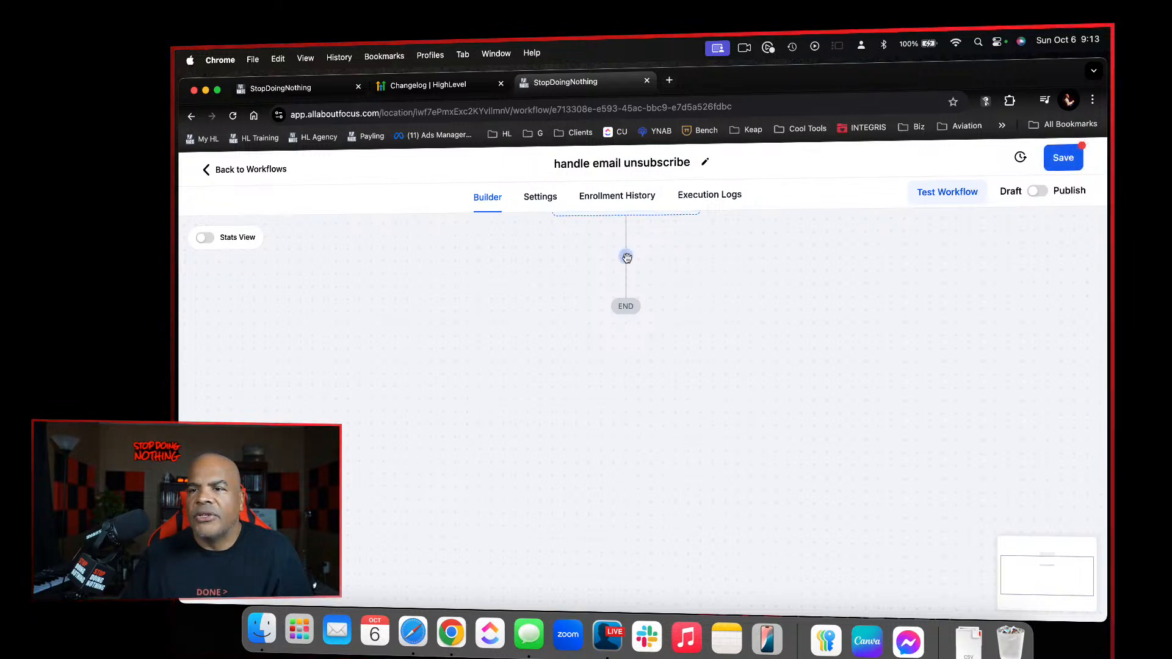
# Search the workflow actions for "dnd" and add an Enable/Disable DND action before the end of the workflow
pyautogui.click(627, 257)
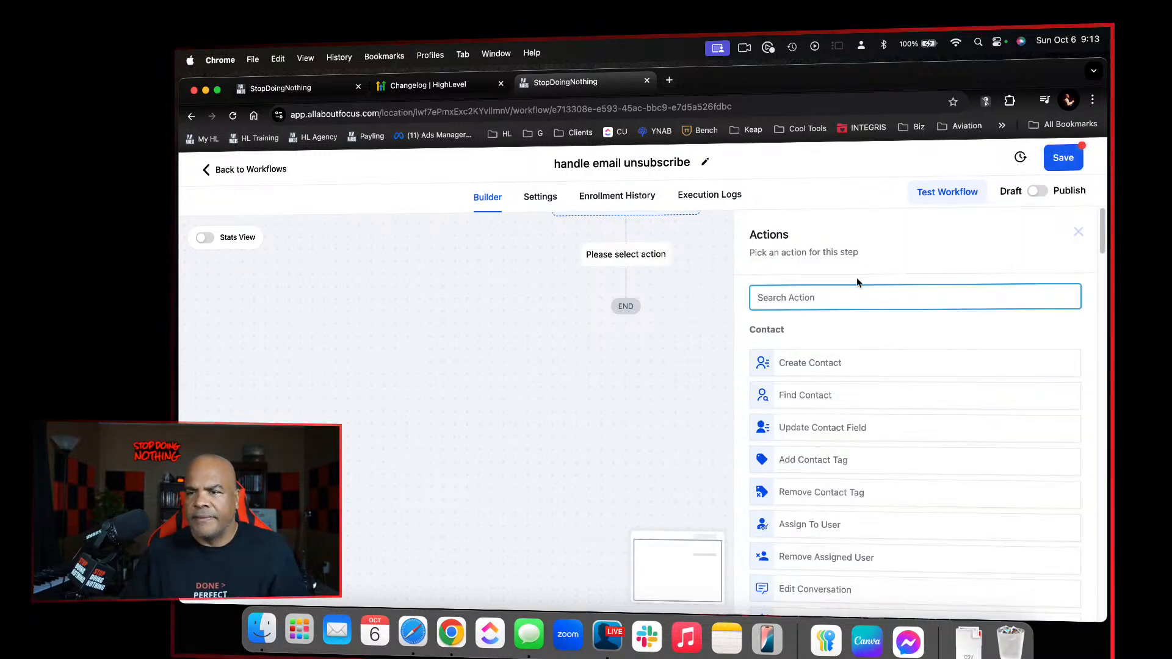
pyautogui.write('dnc')
pyautogui.press('BackSpace')
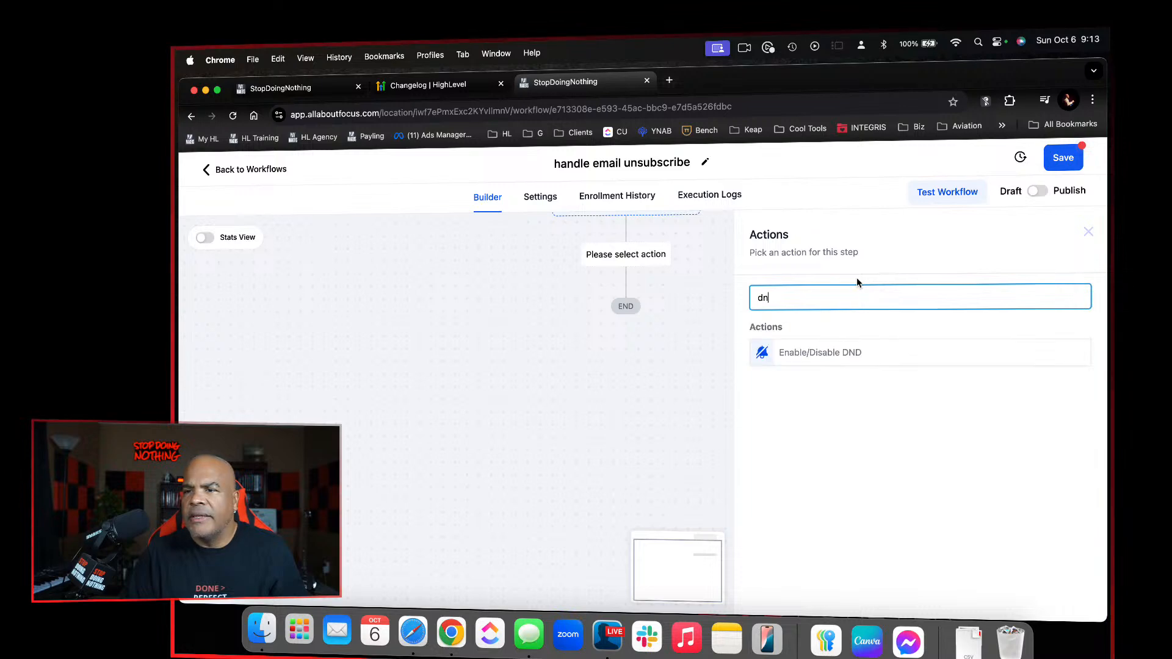
pyautogui.write('d')
pyautogui.click(849, 352)
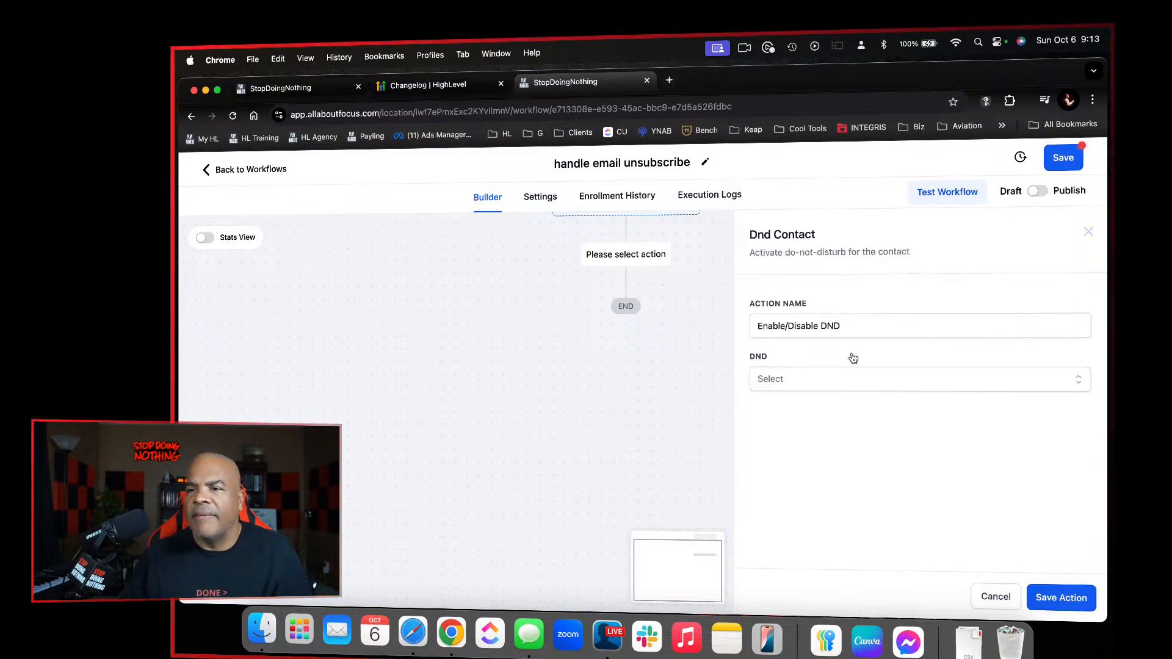
# Set the DND action to "Enable DND for specific channels" with Email as the only channel and save the action
pyautogui.click(803, 376)
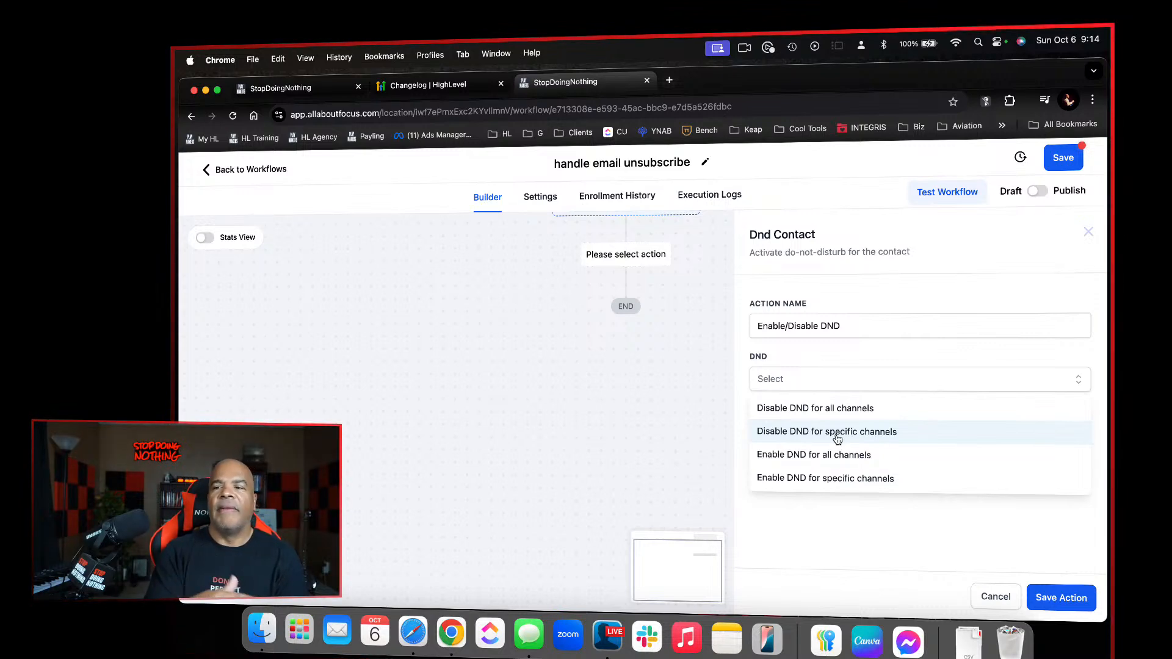
pyautogui.click(853, 479)
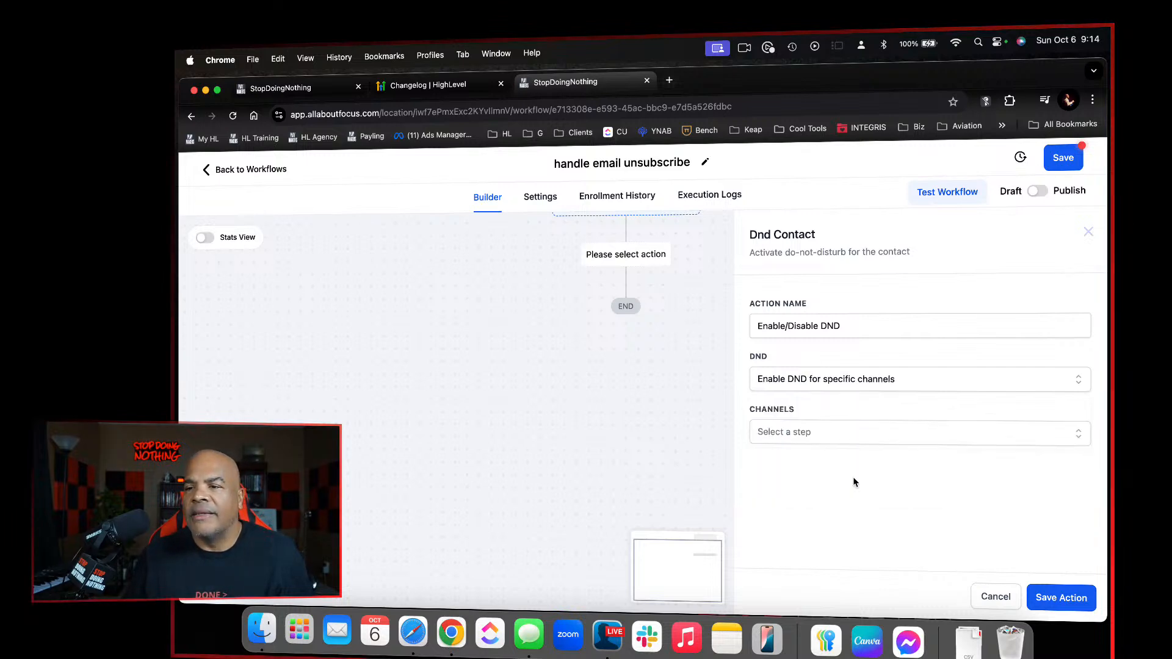
pyautogui.click(876, 432)
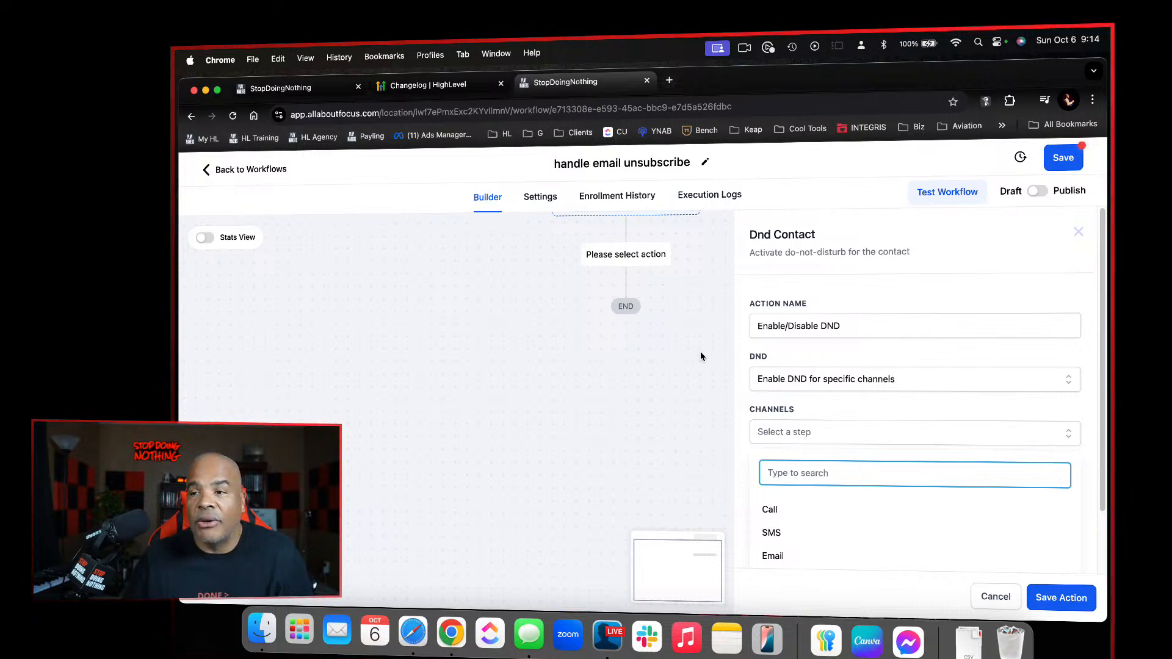
pyautogui.click(800, 557)
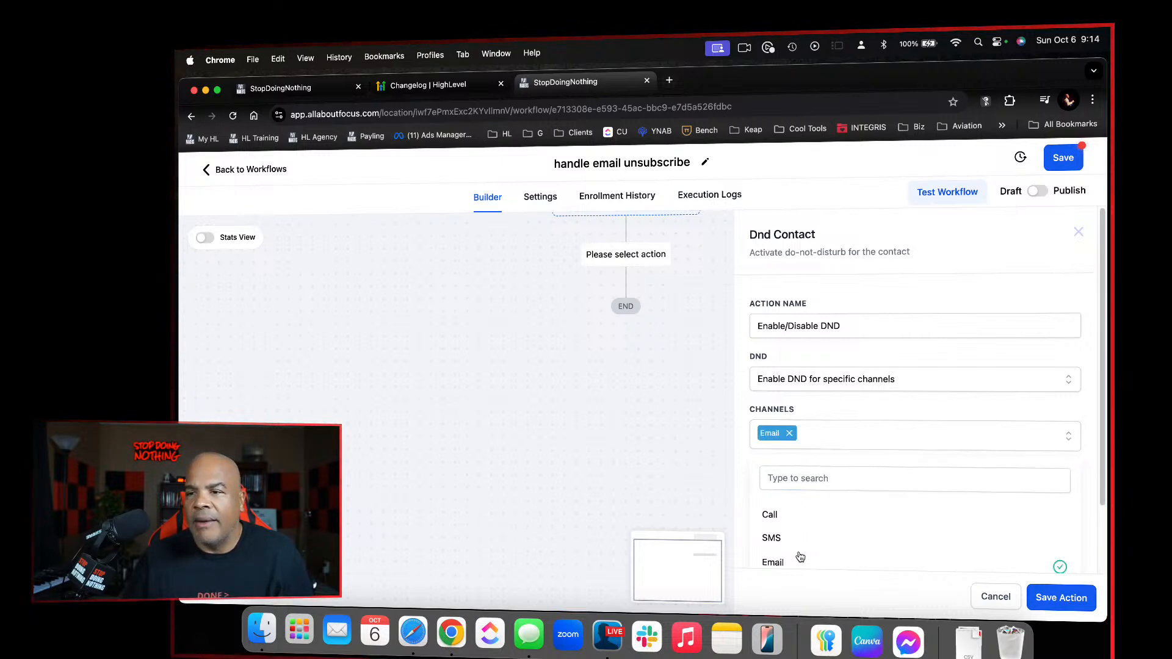
pyautogui.click(899, 539)
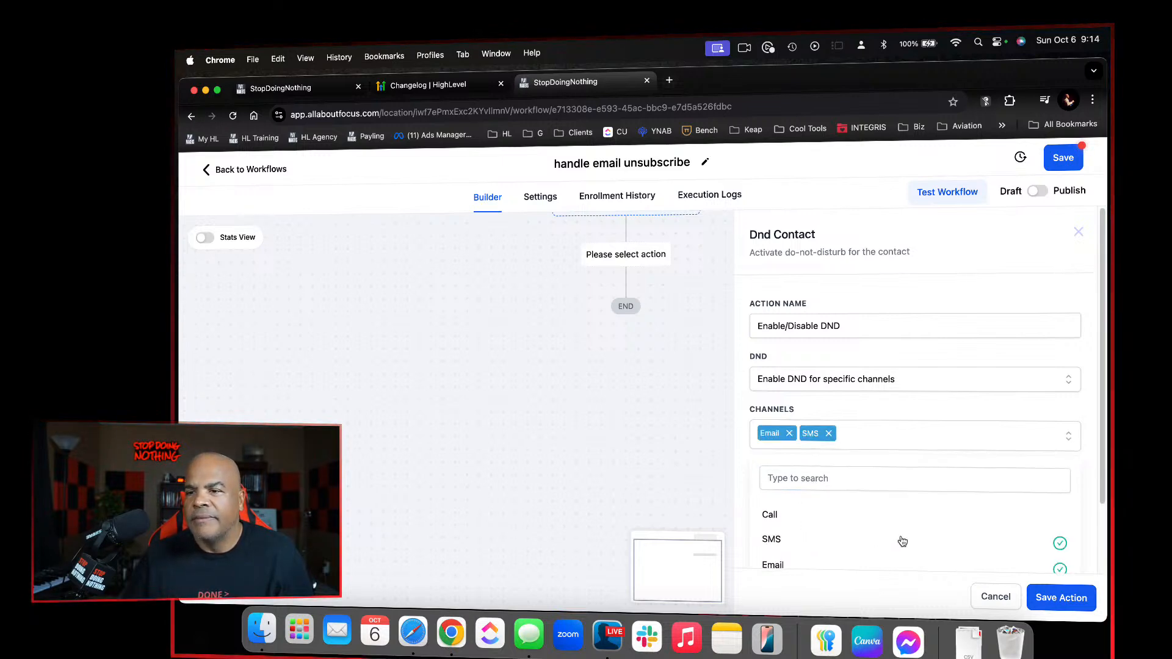
pyautogui.click(829, 434)
pyautogui.click(1070, 602)
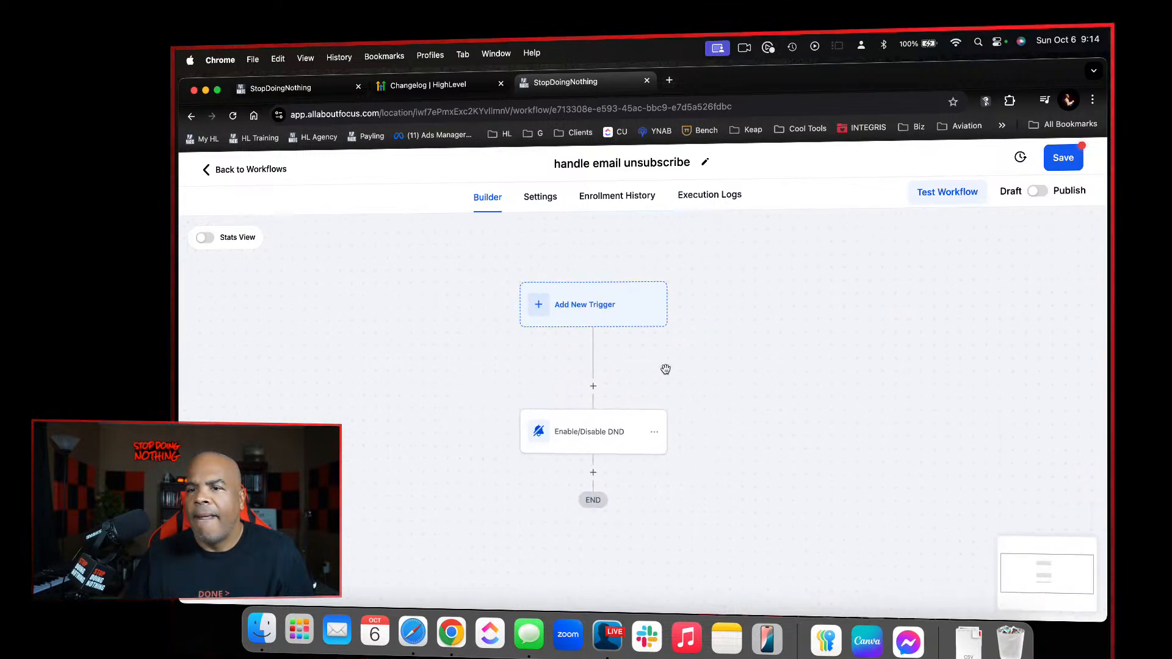
# Add a Contact DND trigger with the filter "DND flag is" set to "Enabled DND for specific channels"
pyautogui.click(618, 322)
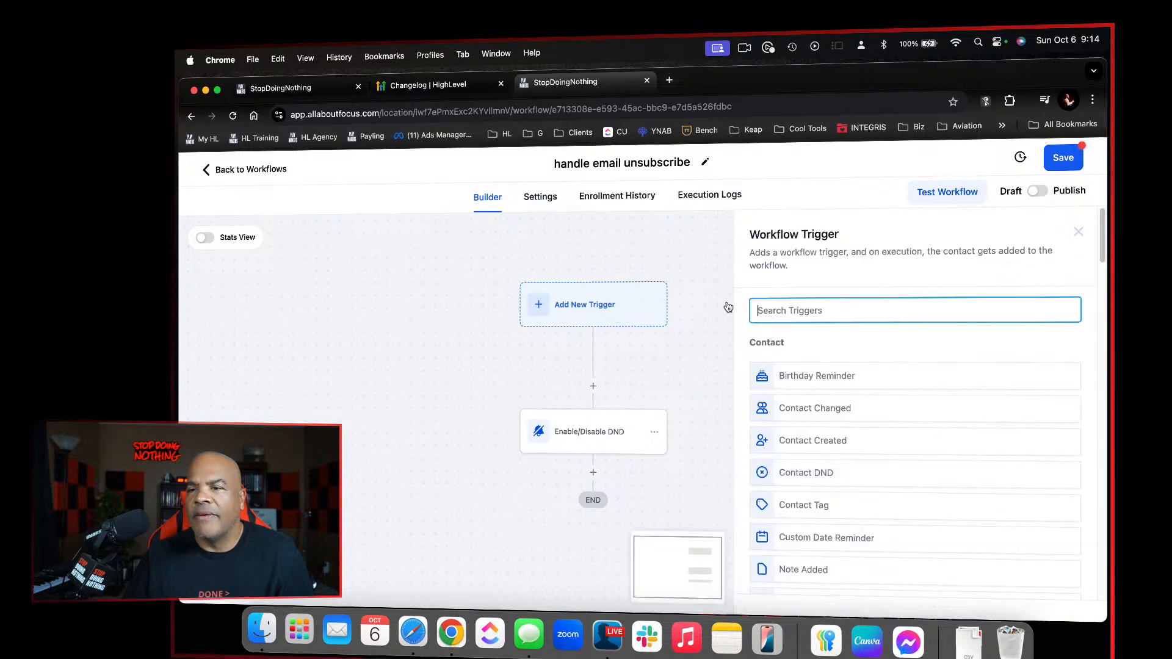
pyautogui.write('dnd')
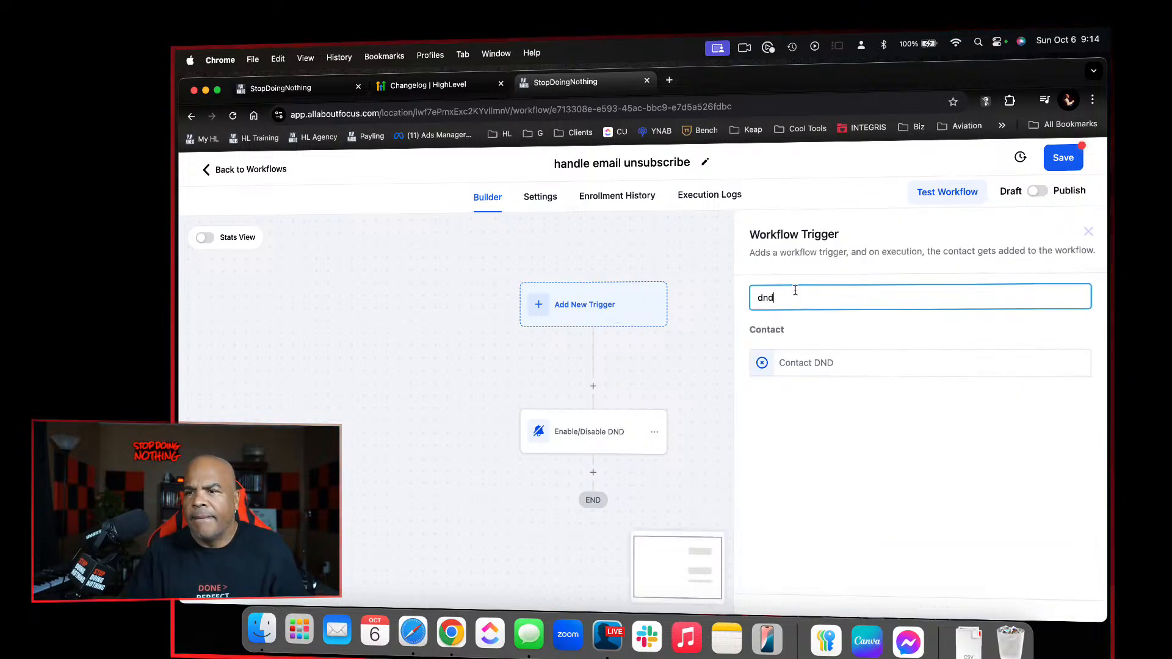
pyautogui.click(818, 363)
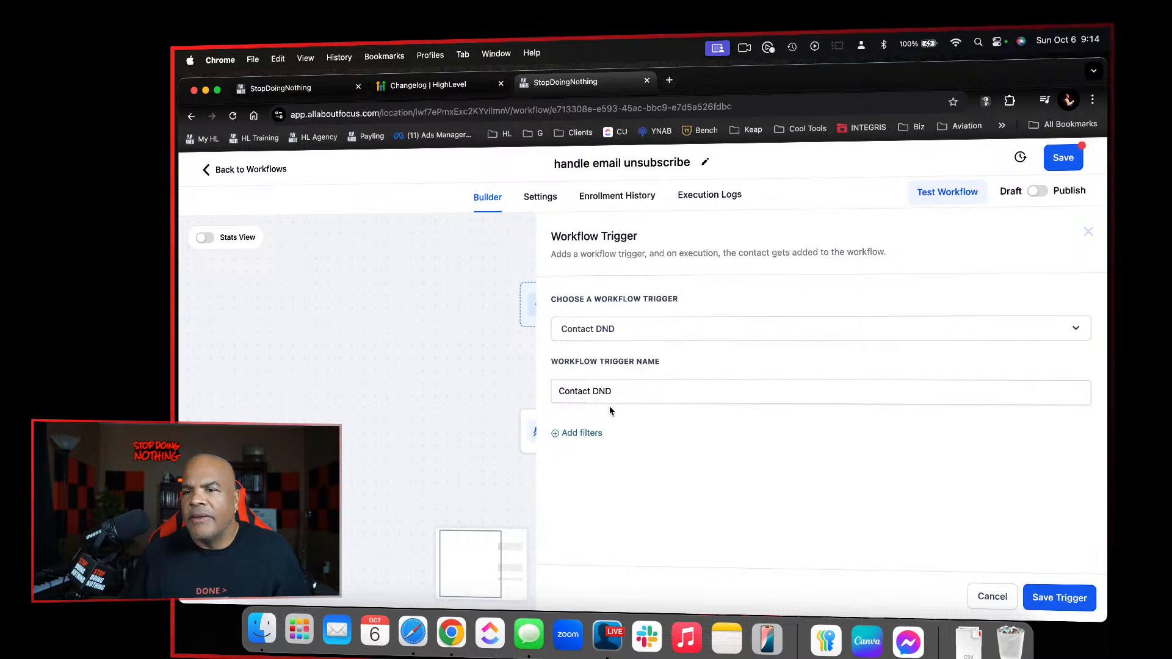
pyautogui.click(604, 426)
pyautogui.click(618, 449)
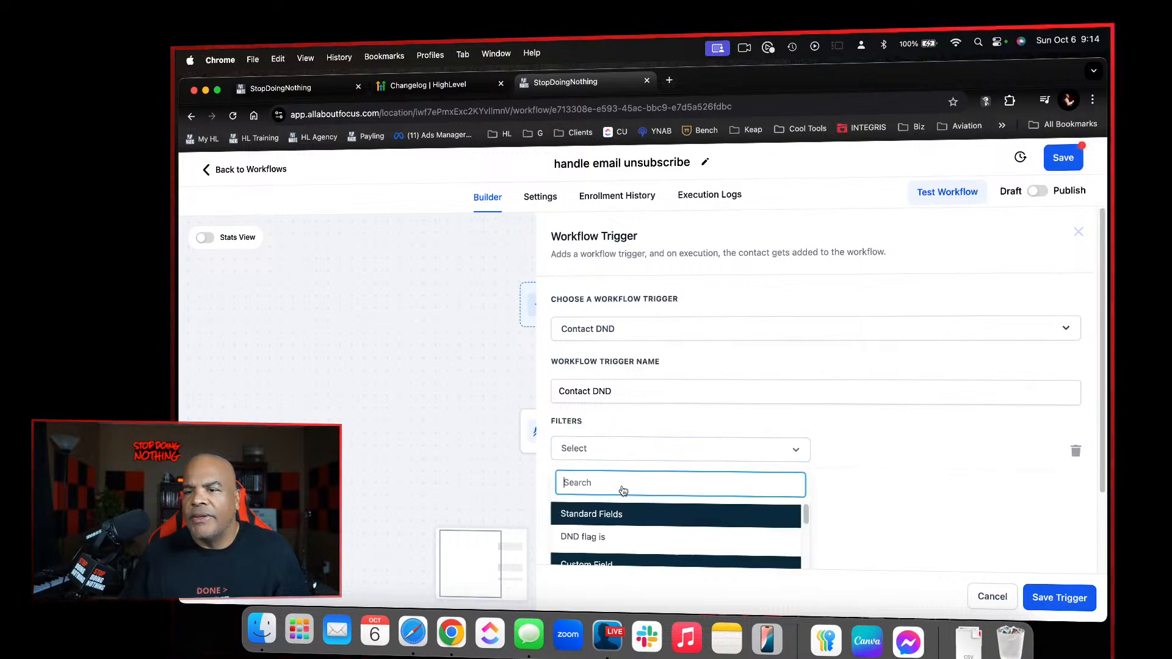
pyautogui.click(622, 536)
pyautogui.click(856, 446)
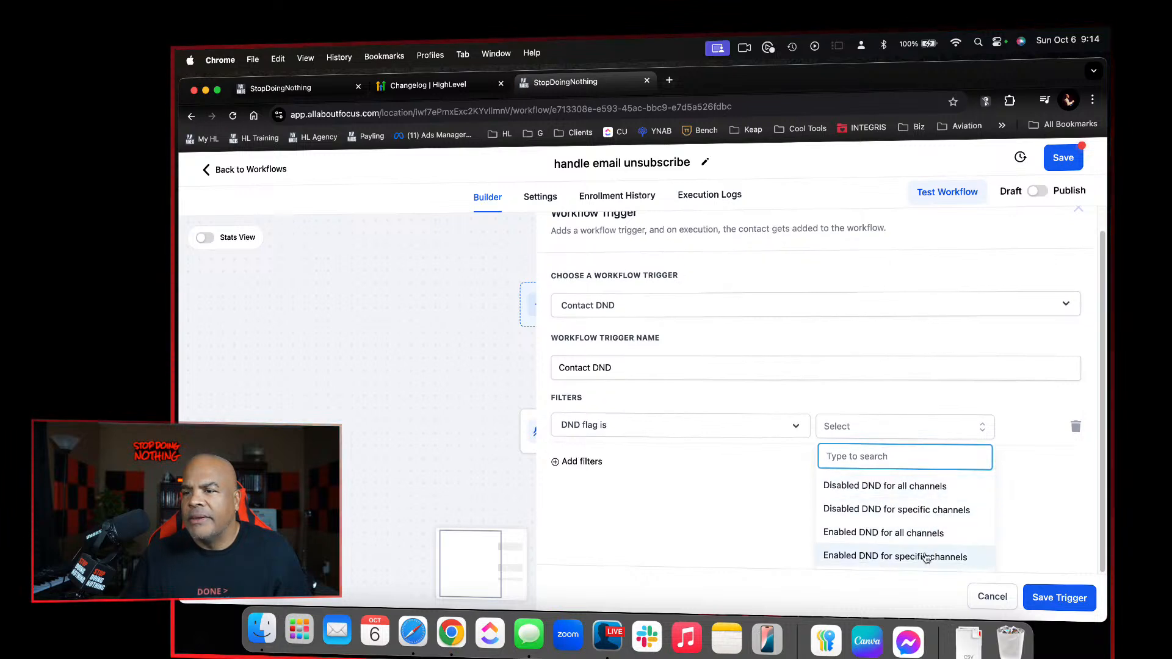
pyautogui.click(928, 556)
# Add a second trigger filter, "DND Channel is" set to Email, and save the Contact DND trigger
pyautogui.click(586, 483)
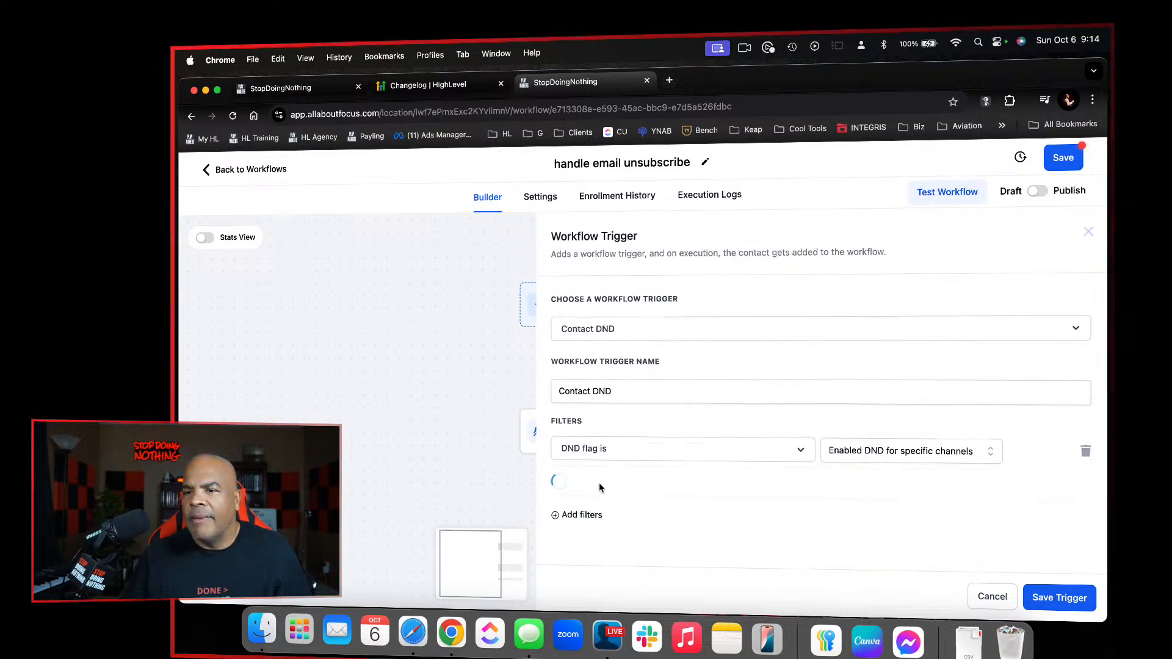
pyautogui.click(621, 488)
pyautogui.scroll(-10, 635, 552)
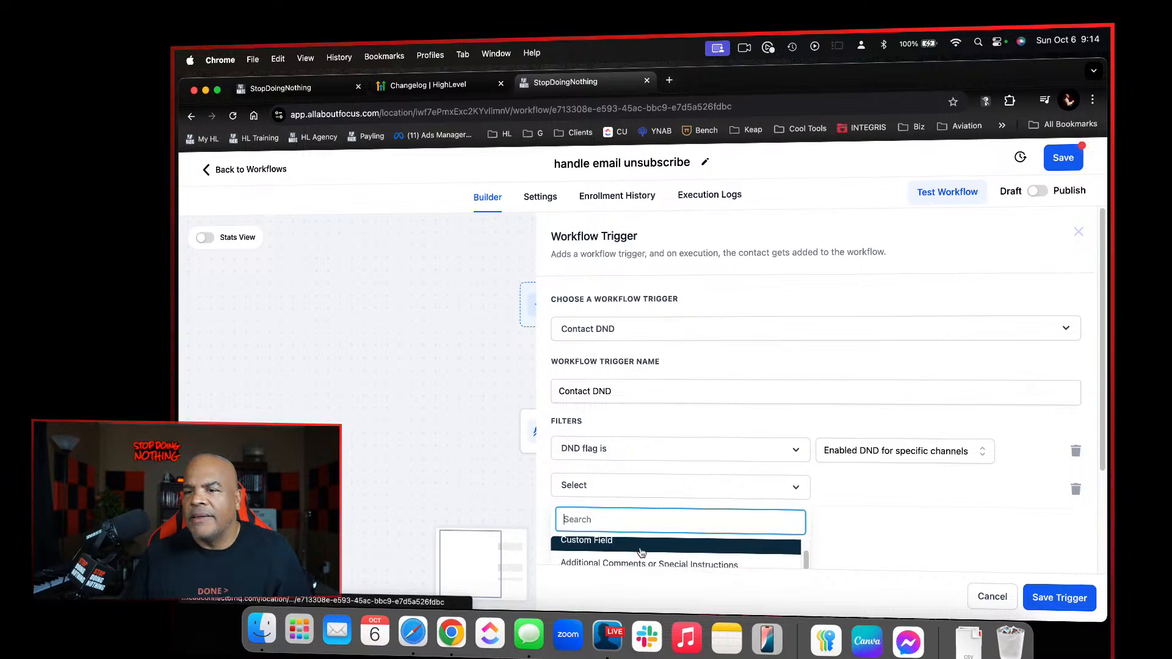
pyautogui.click(641, 550)
pyautogui.click(890, 483)
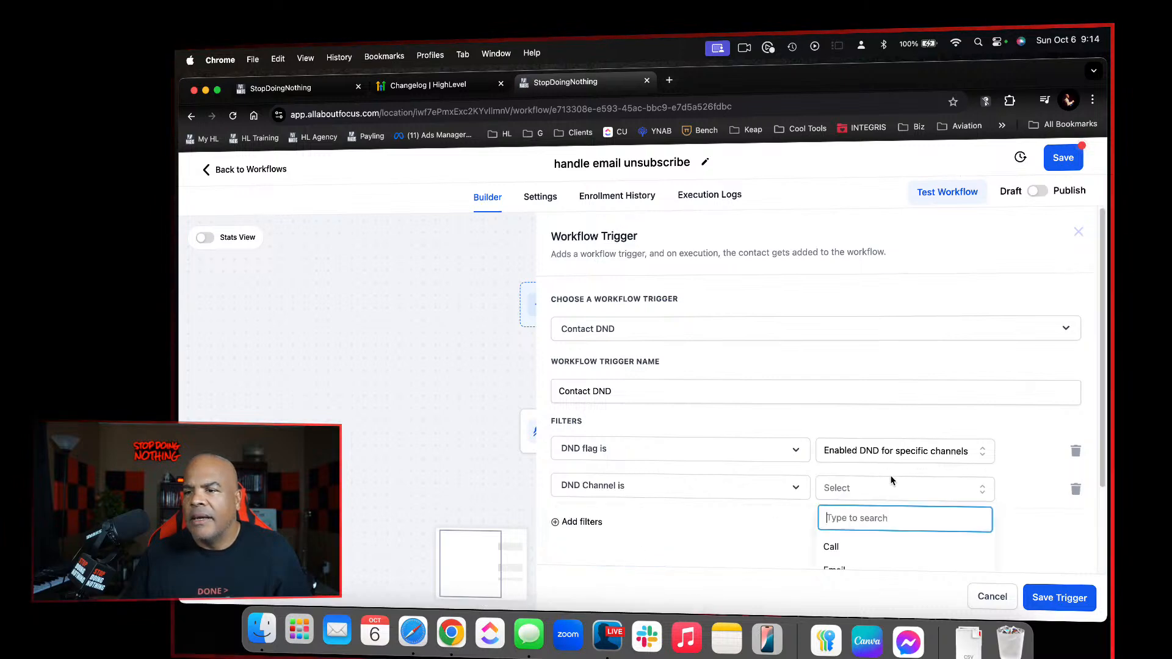
pyautogui.scroll(-2, 888, 552)
pyautogui.click(867, 533)
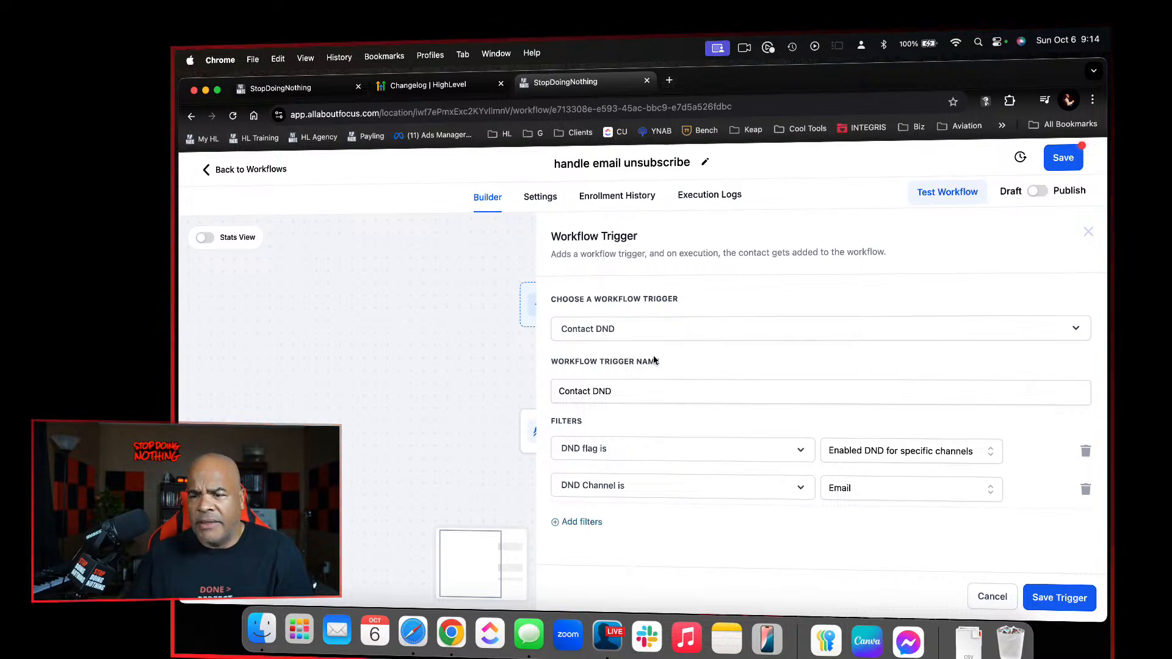
pyautogui.click(1059, 595)
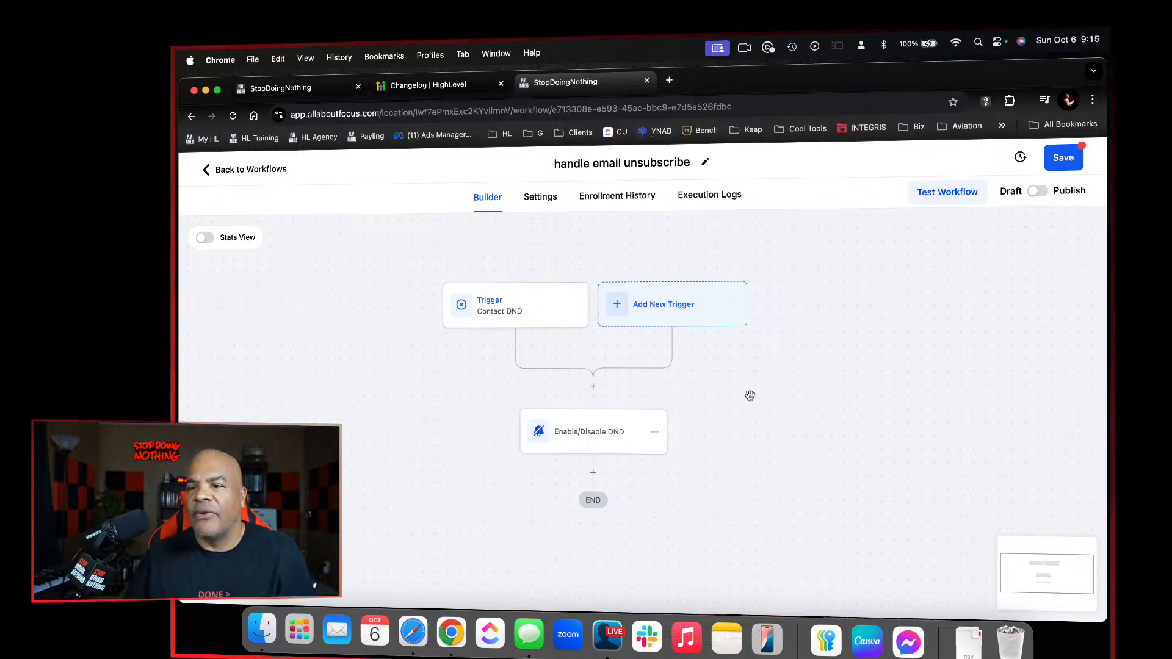
# Delete the Enable/Disable DND action from the workflow and confirm the deletion
pyautogui.click(654, 434)
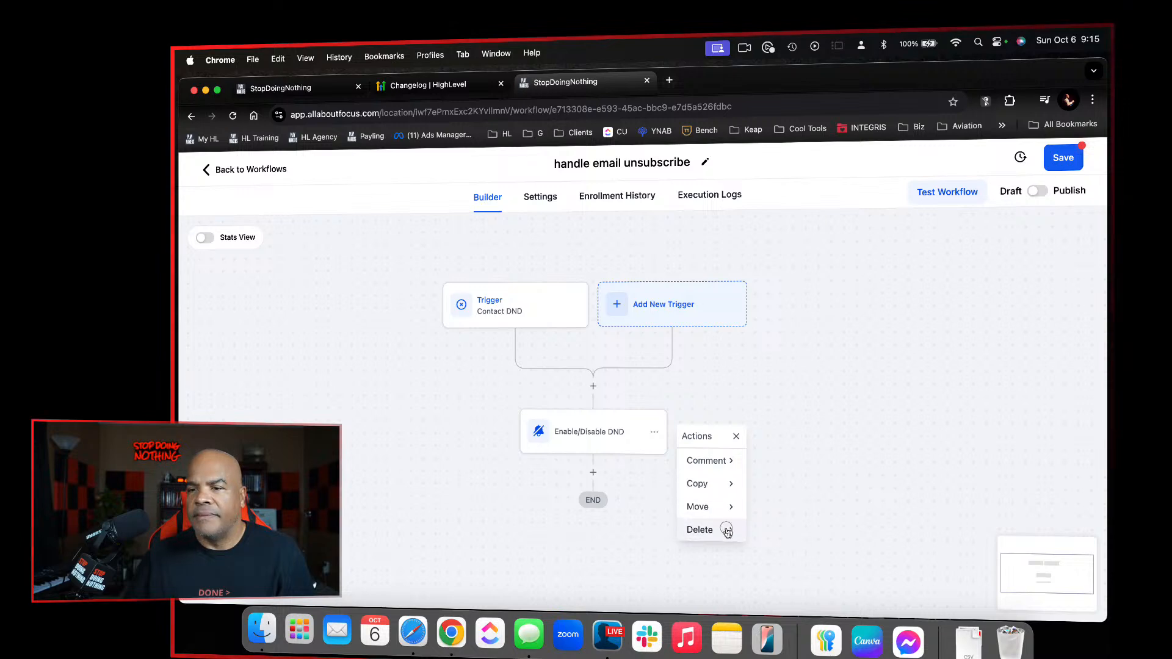
pyautogui.click(726, 530)
pyautogui.click(783, 461)
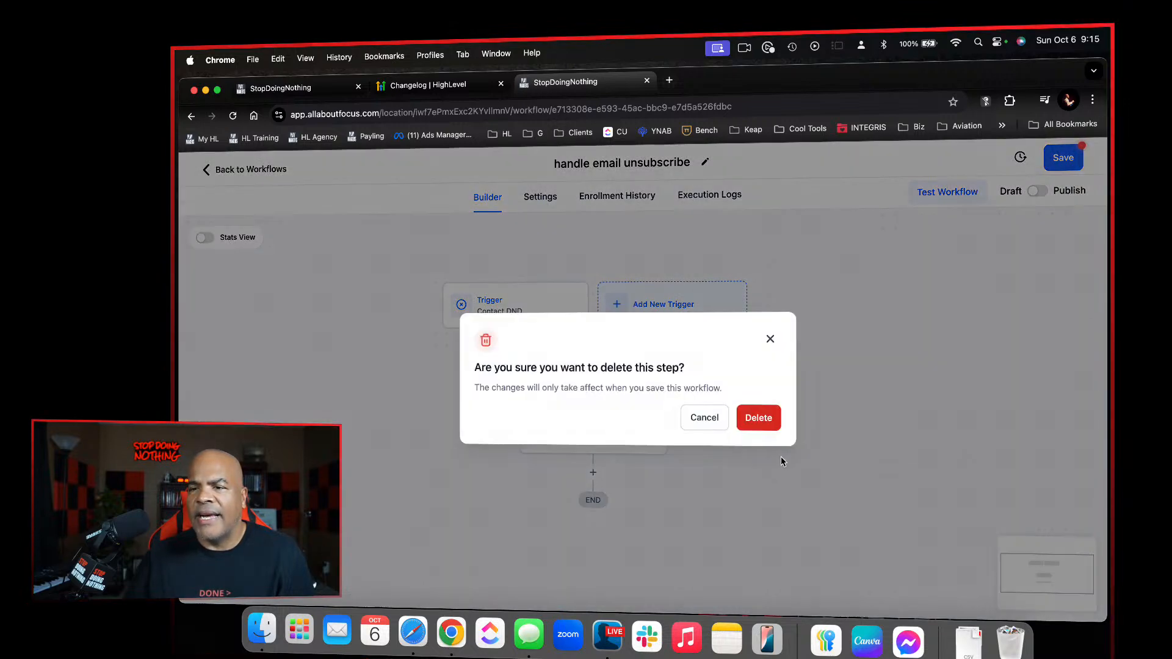
pyautogui.click(771, 427)
# Search the workflow actions for "not" and add an Add Notes action below the Contact DND trigger
pyautogui.click(593, 396)
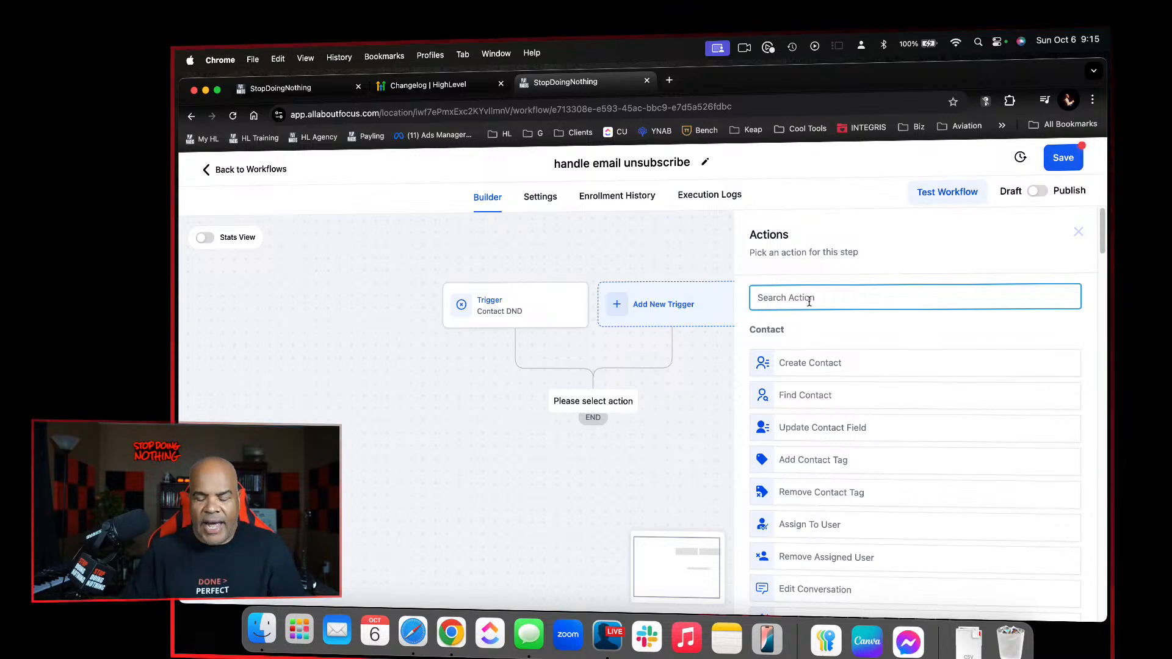
pyautogui.write('not')
pyautogui.click(805, 352)
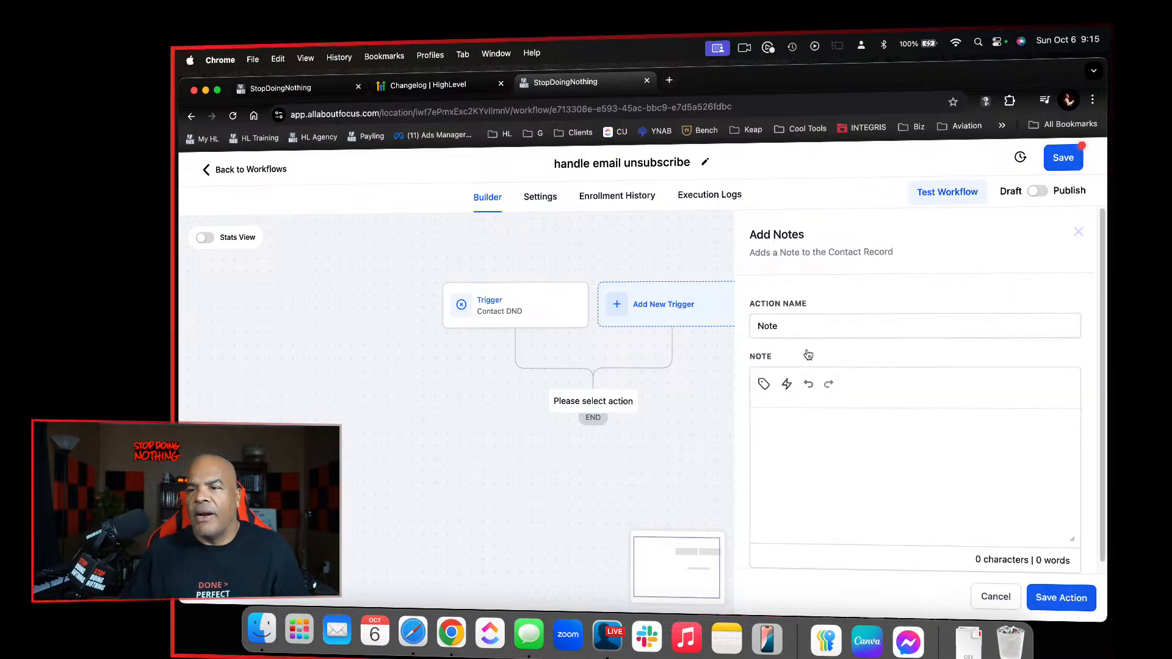
# Write the note "contact unsubscribed to emails", correcting the misspelled word, and save the action
pyautogui.click(835, 436)
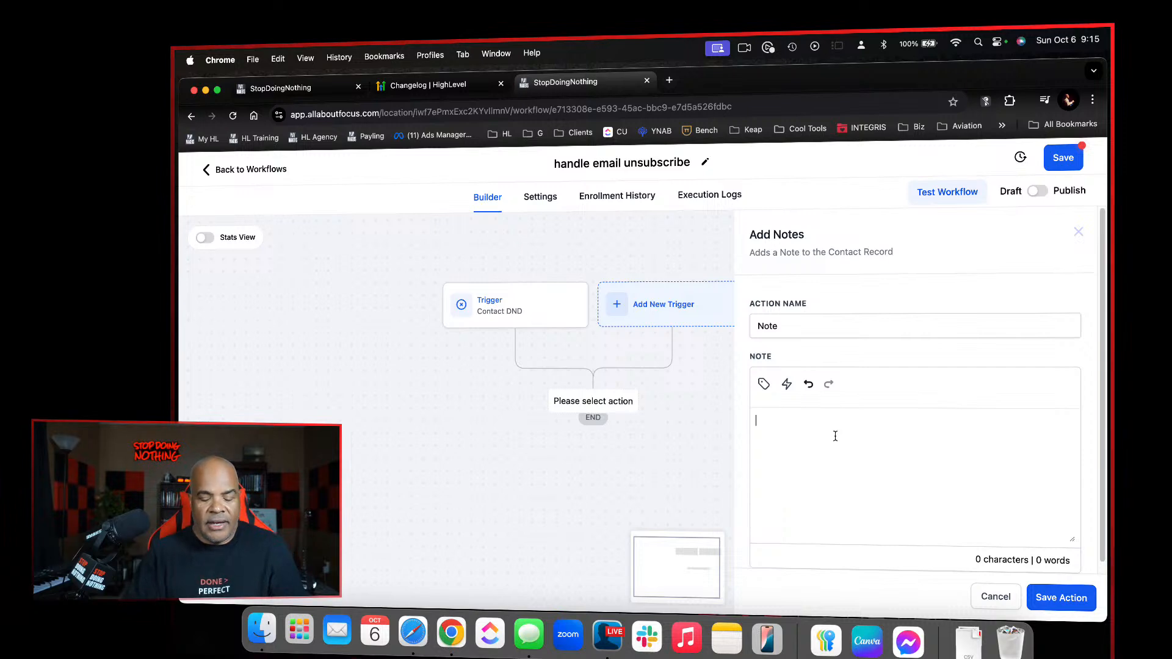
pyautogui.write('cont')
pyautogui.write('act unsusbcr')
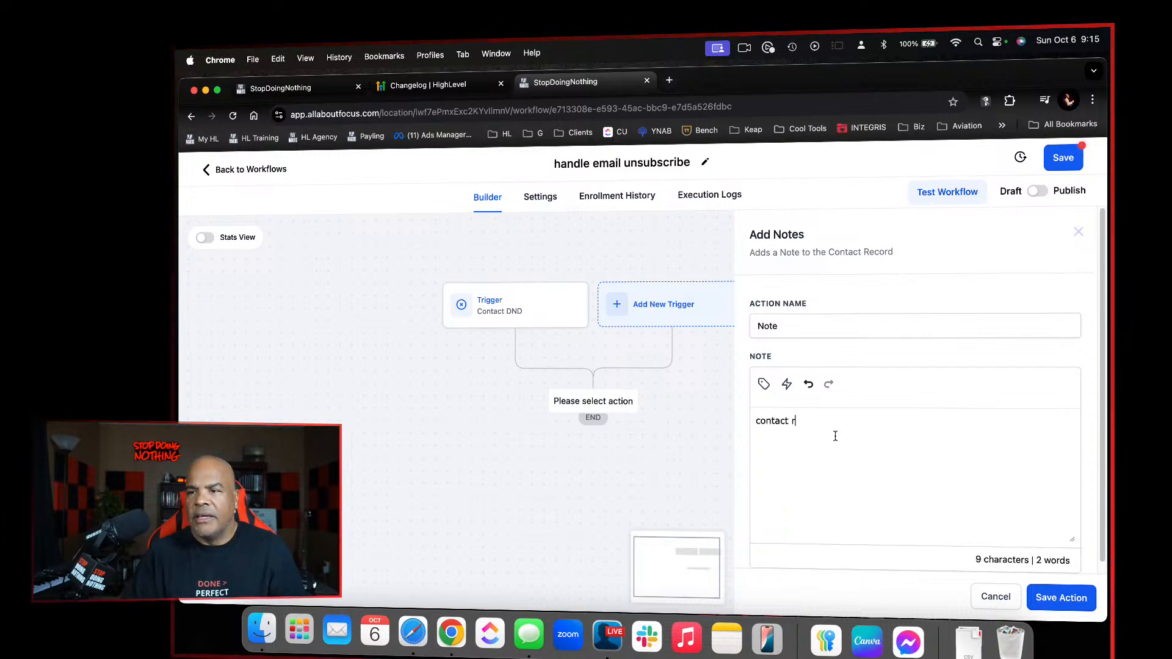
pyautogui.press('BackSpace')
pyautogui.write('unsusbcri')
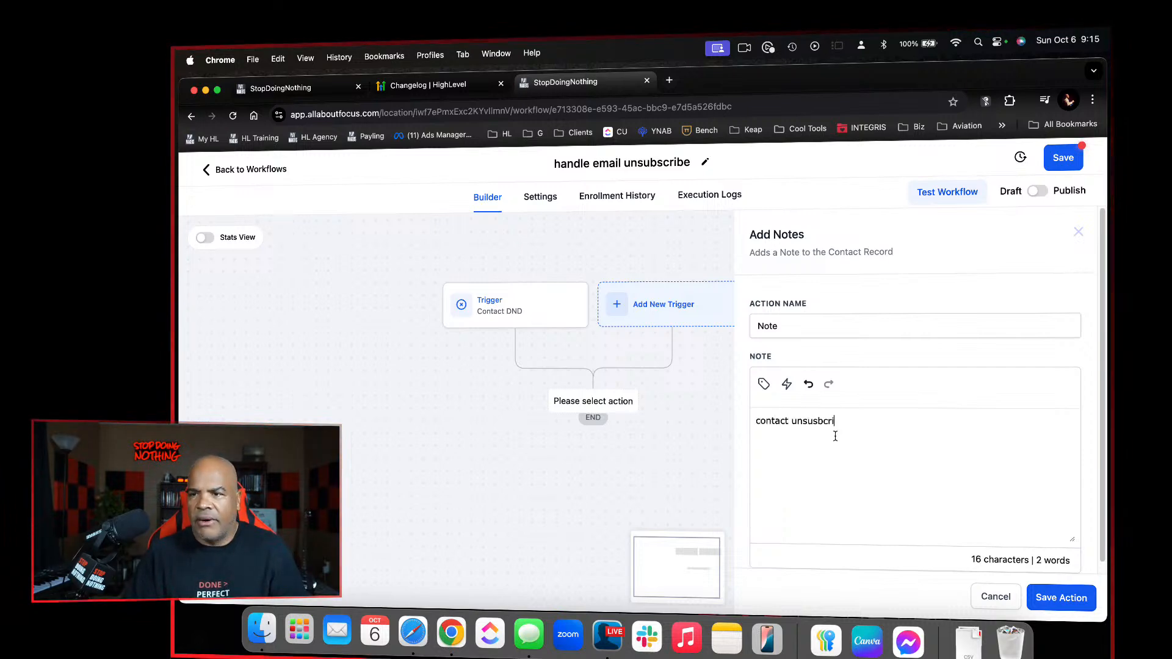
pyautogui.write('bed to emails')
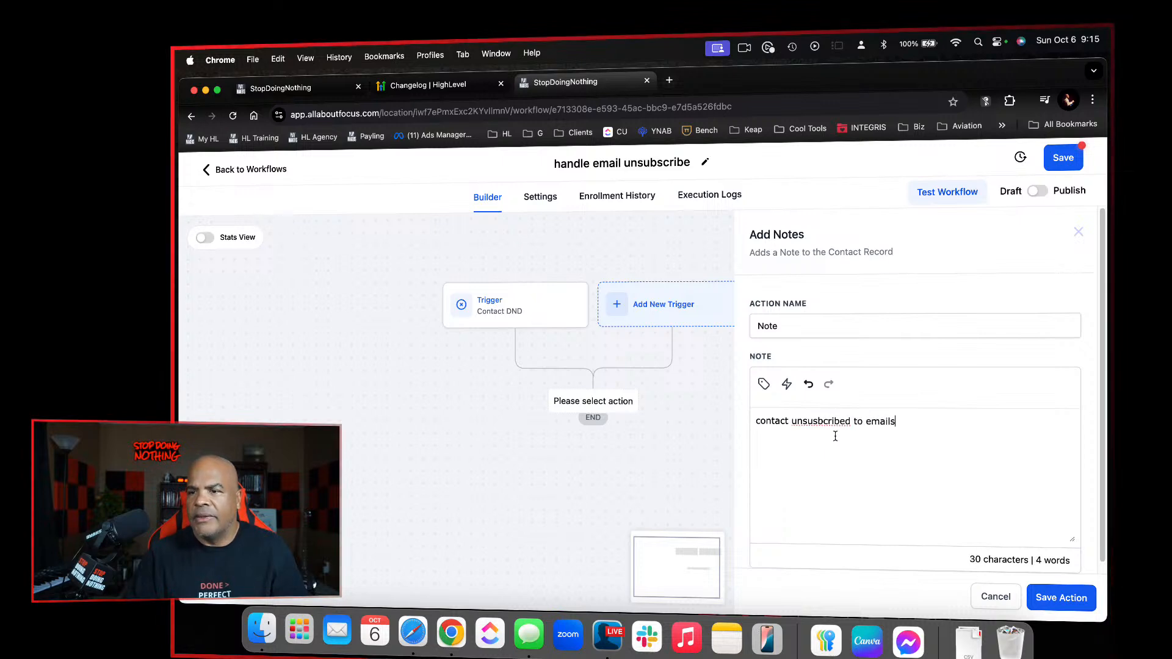
pyautogui.rightClick(828, 421)
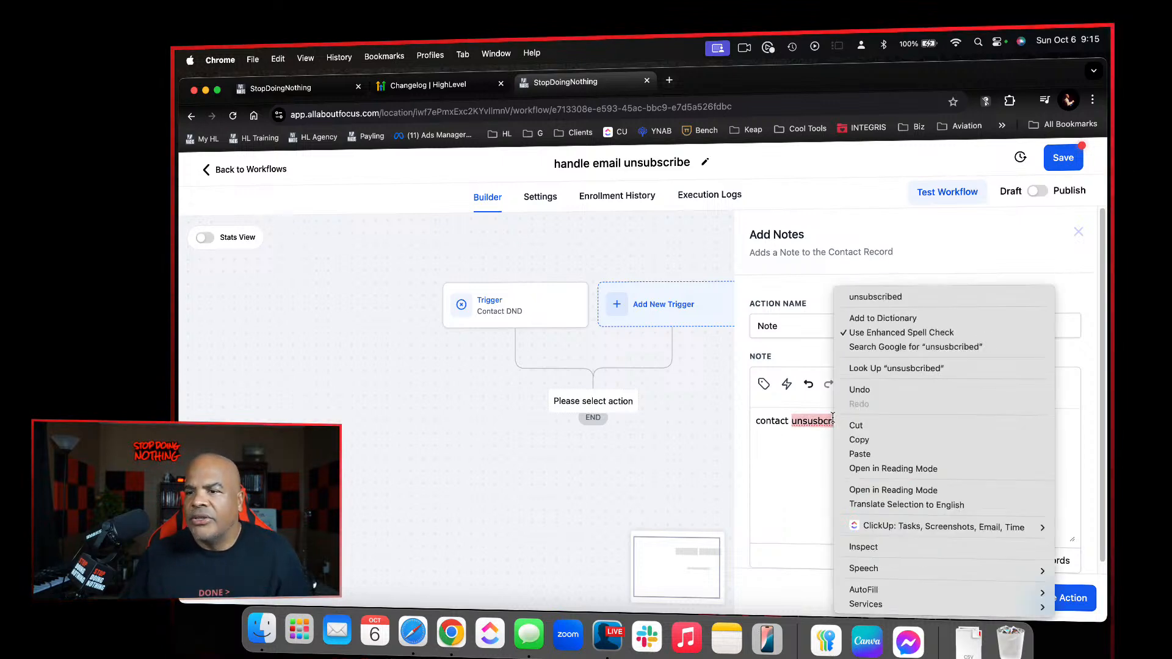
pyautogui.click(882, 299)
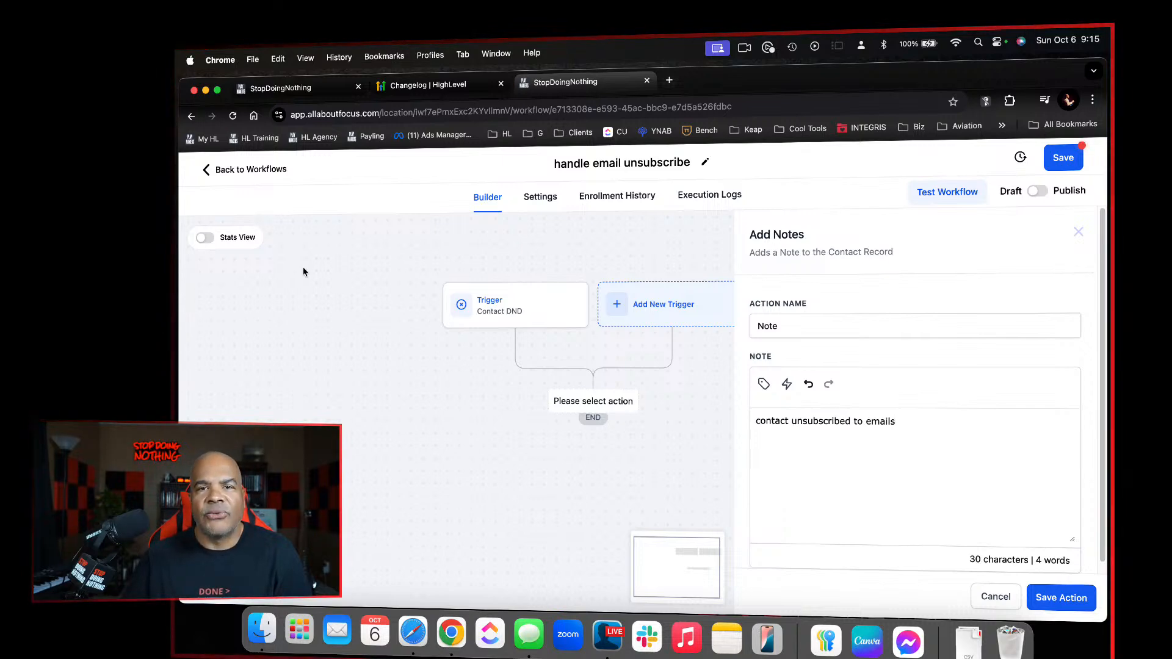
pyautogui.click(1052, 600)
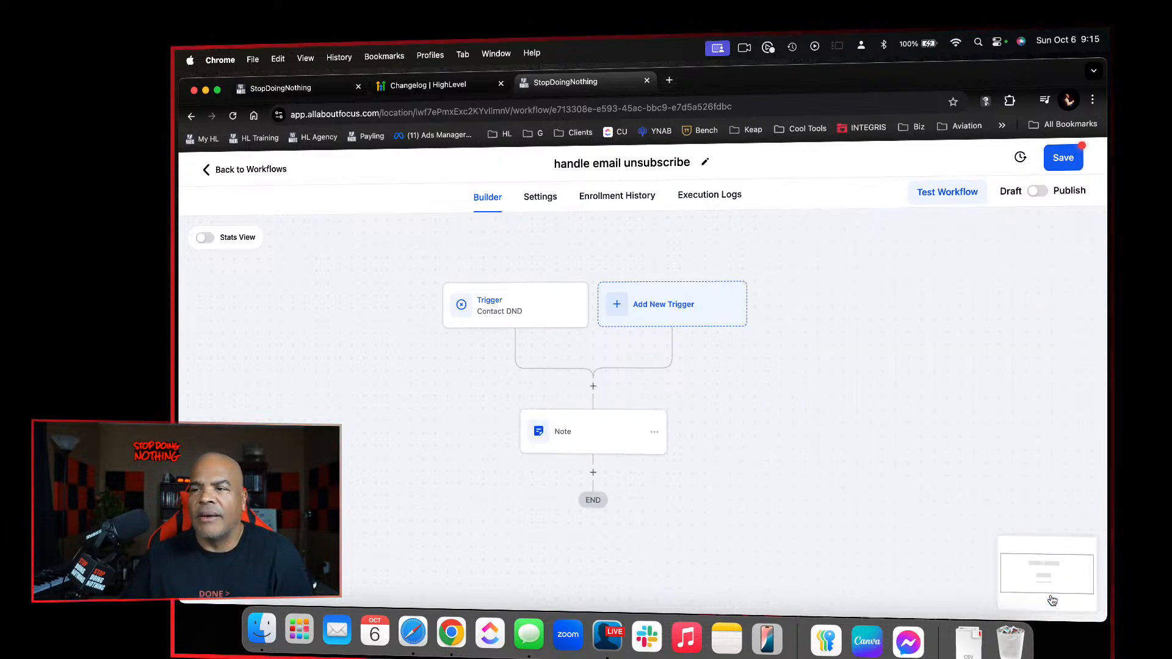
# Switch the workflow from Draft to Publish and save it
pyautogui.click(1043, 193)
pyautogui.click(1057, 156)
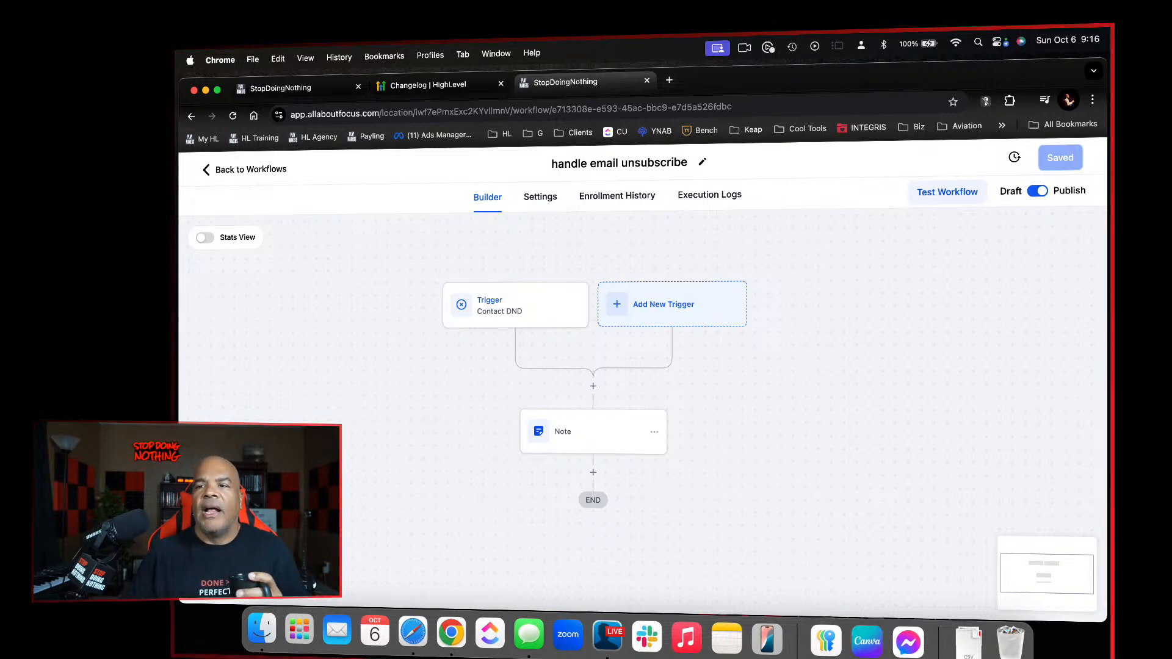
# Check the contact options in the workflow settings and return to the builder
pyautogui.click(545, 200)
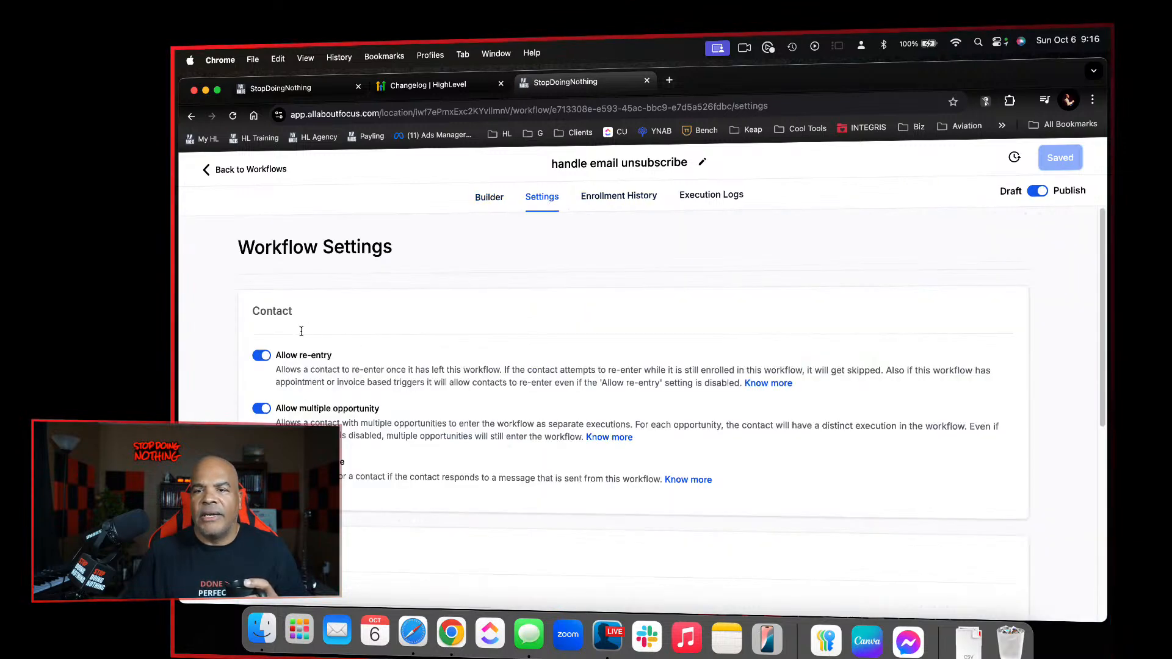
pyautogui.click(486, 198)
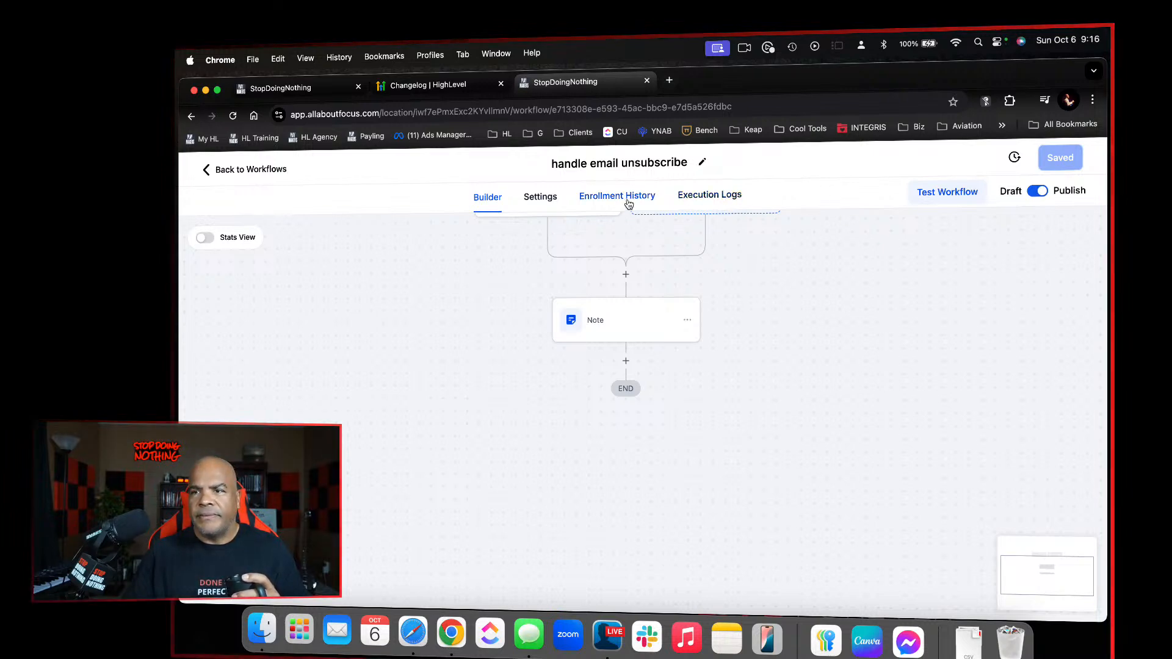
pyautogui.scroll(2, 623, 275)
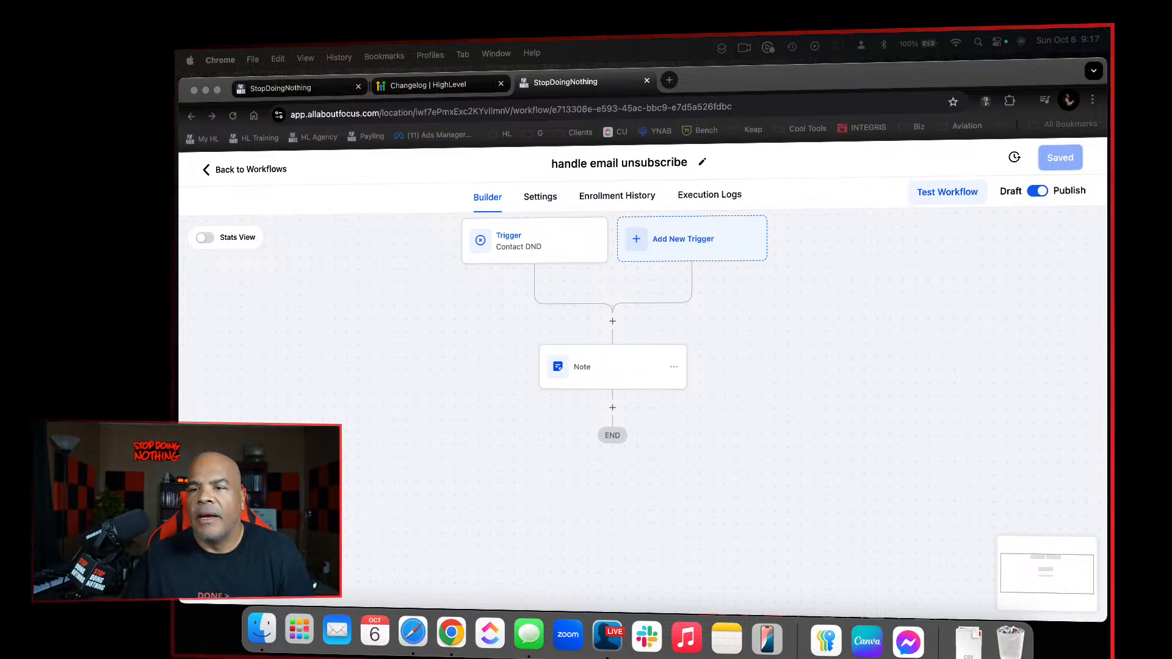
pyautogui.click(817, 302)
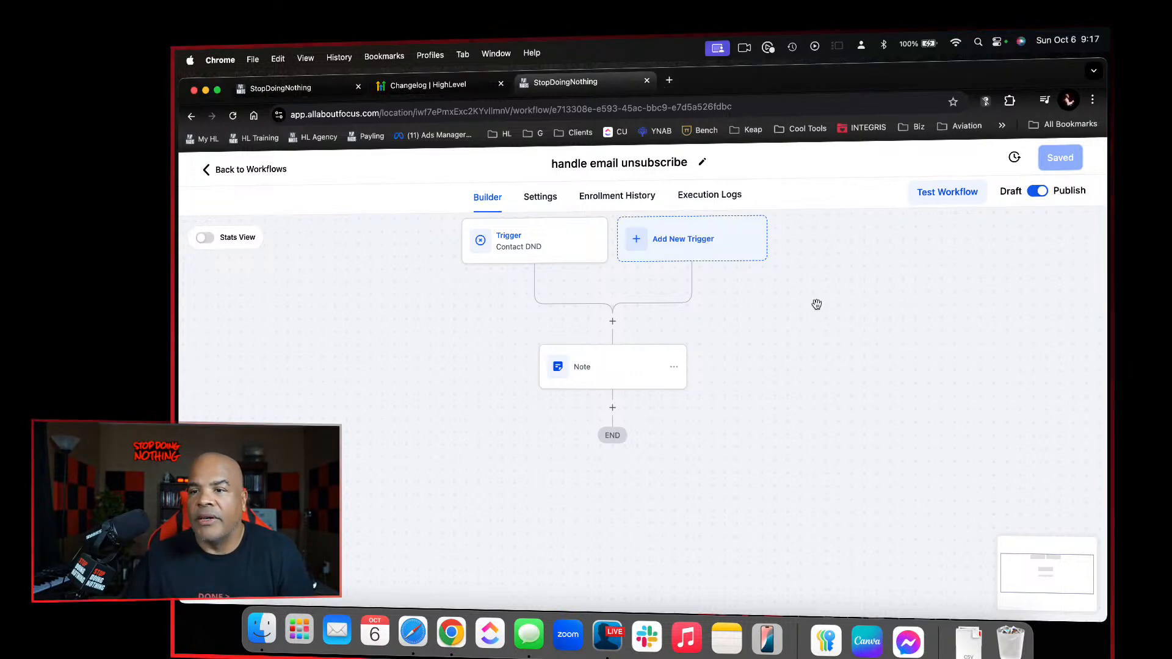
# Search the actions for "if" and add an If/Else action after the Note, keeping the Build Your Own recipe
pyautogui.click(613, 409)
pyautogui.write('if')
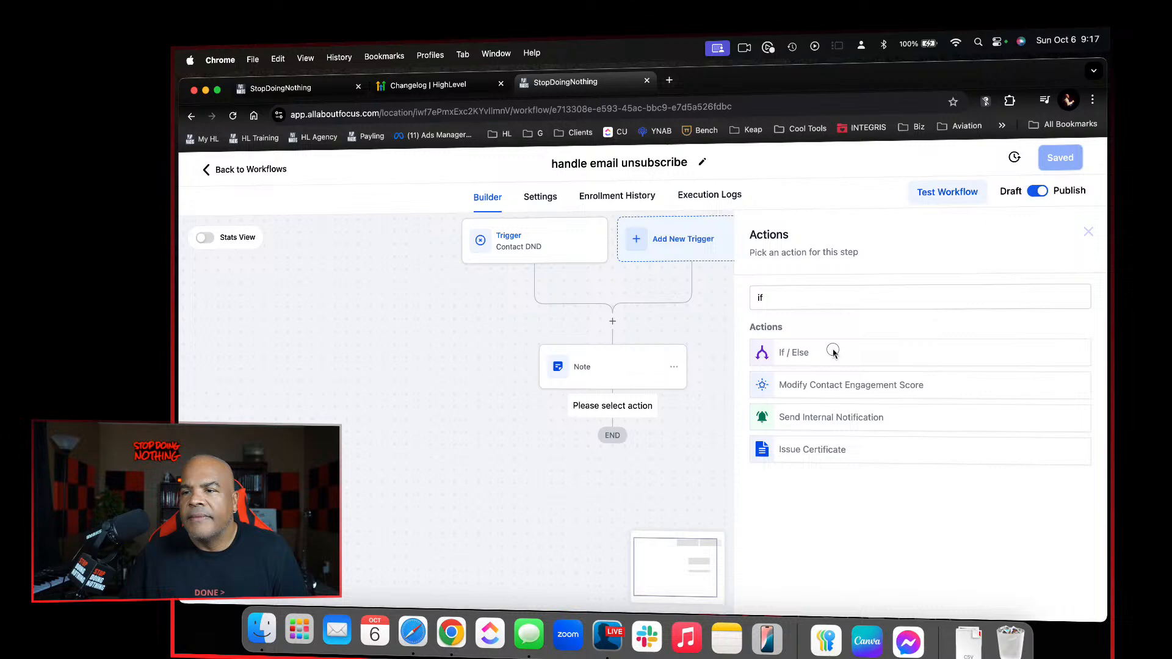
pyautogui.click(832, 352)
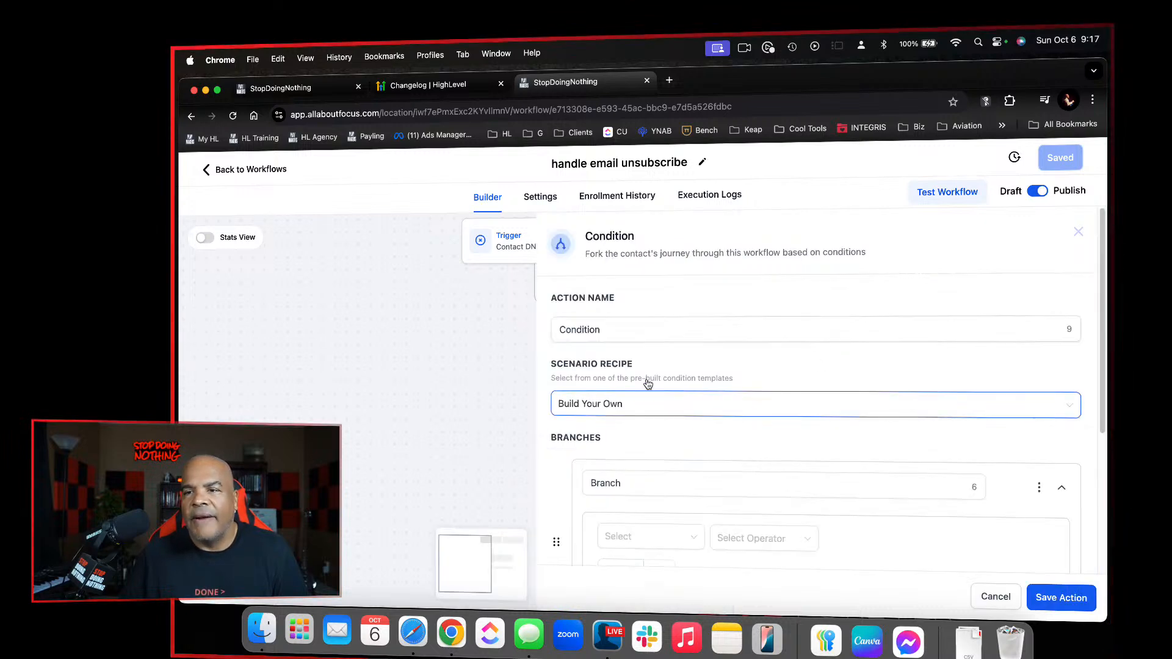
pyautogui.click(808, 403)
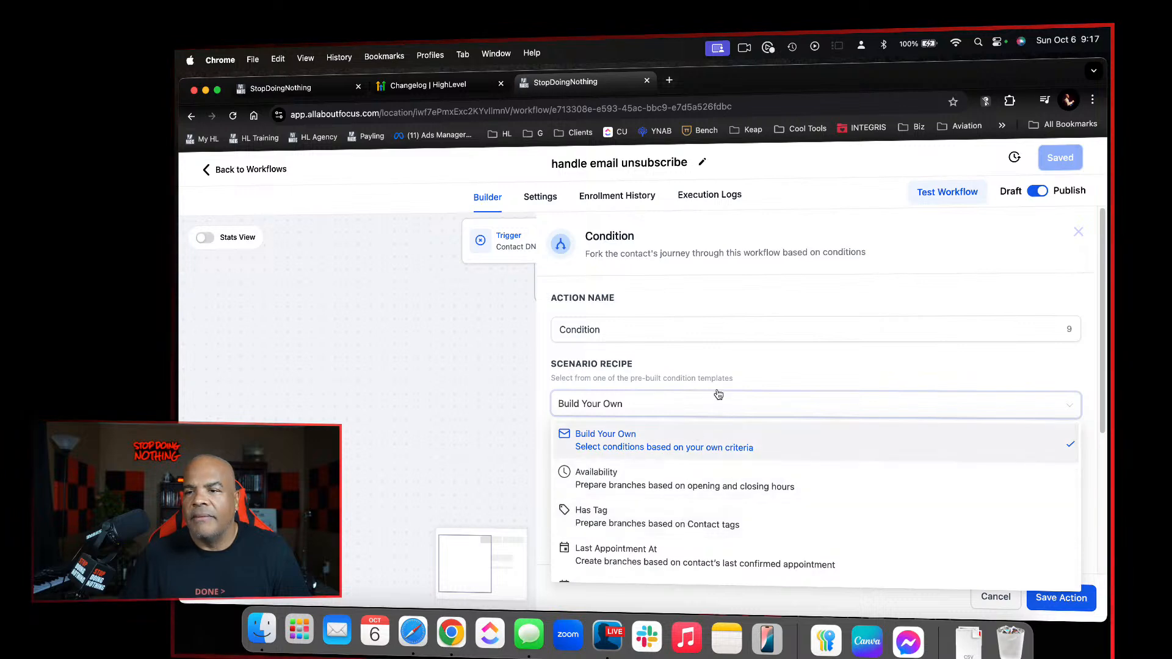
pyautogui.click(726, 364)
# Rename the condition action as "Did they spend any money?"
pyautogui.click(624, 329)
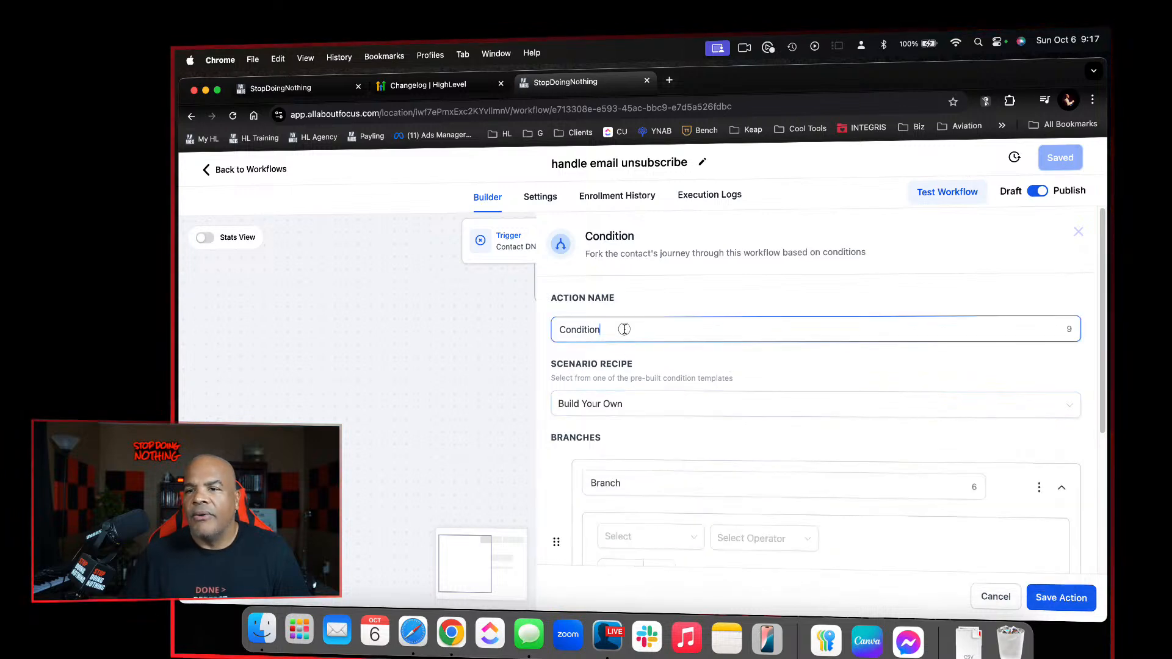
pyautogui.press('super+a')
pyautogui.write('Did the')
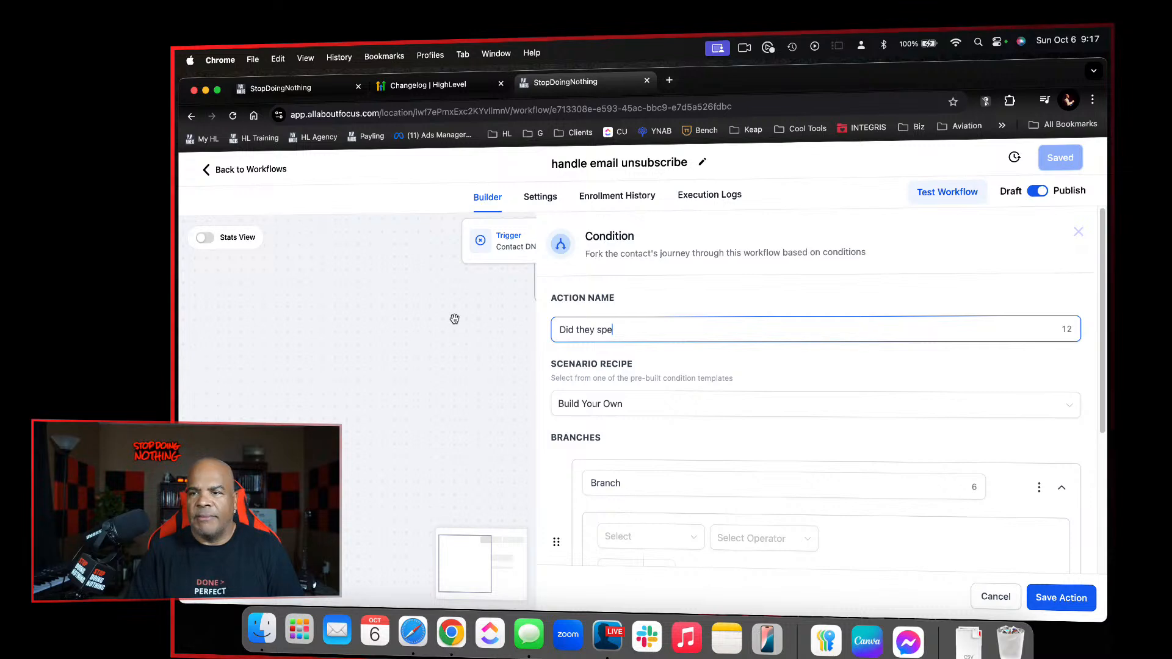
pyautogui.write('y spend any money?')
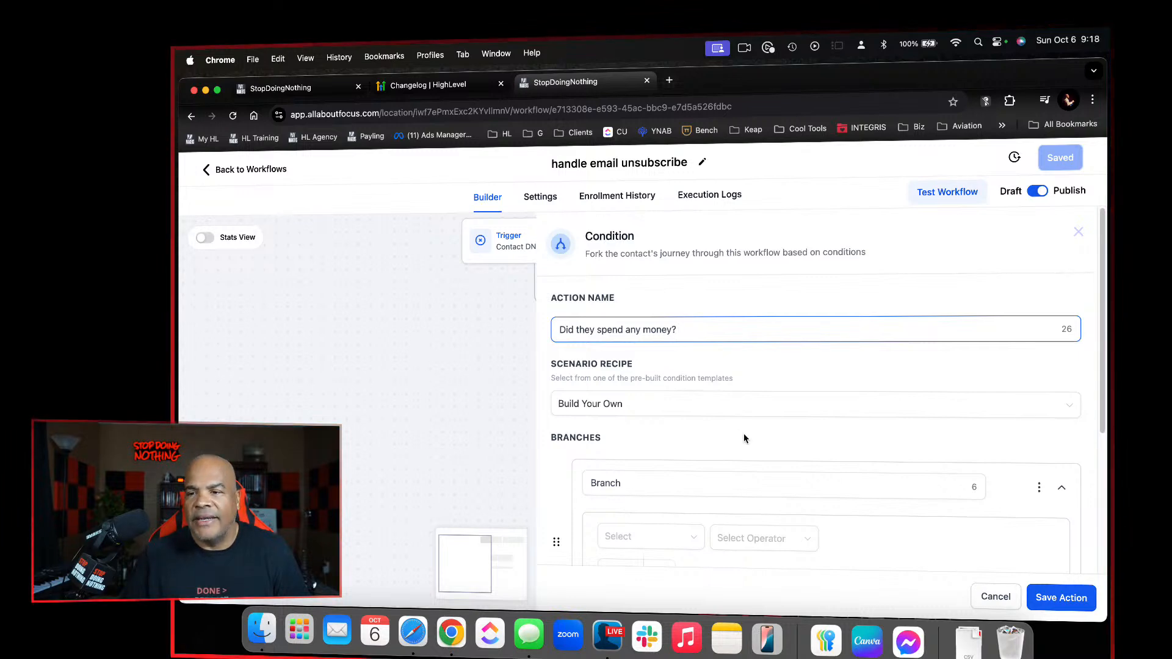
# Rename the condition's first branch as "Yes"
pyautogui.scroll(-5, 744, 438)
pyautogui.click(686, 523)
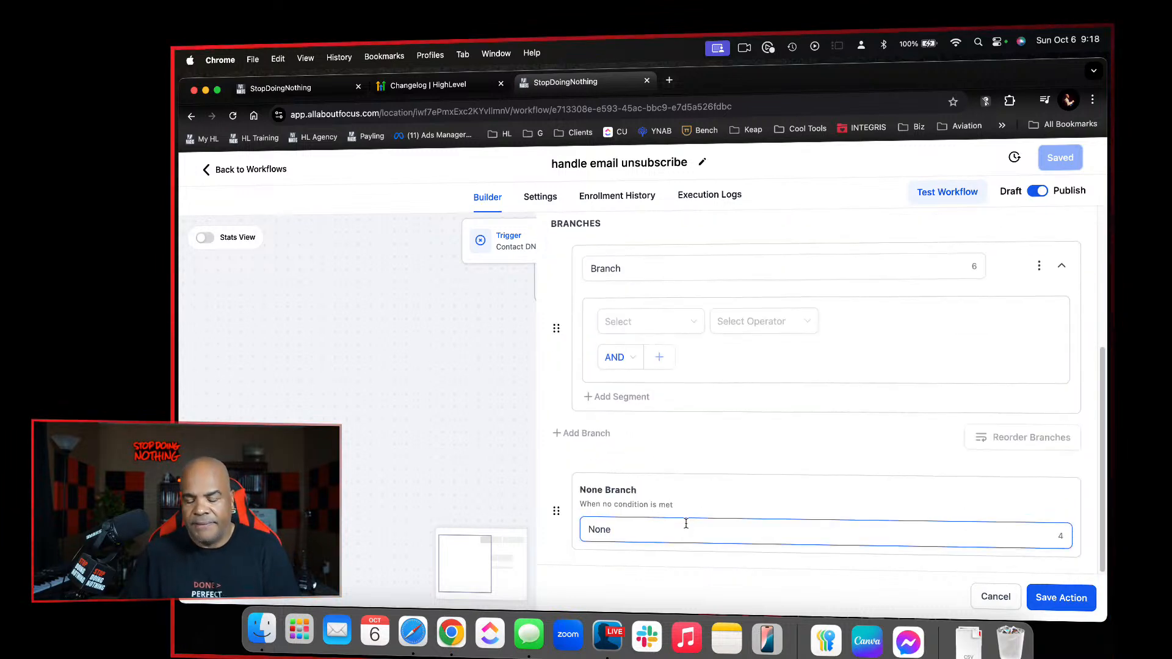
pyautogui.scroll(2, 641, 428)
pyautogui.click(628, 321)
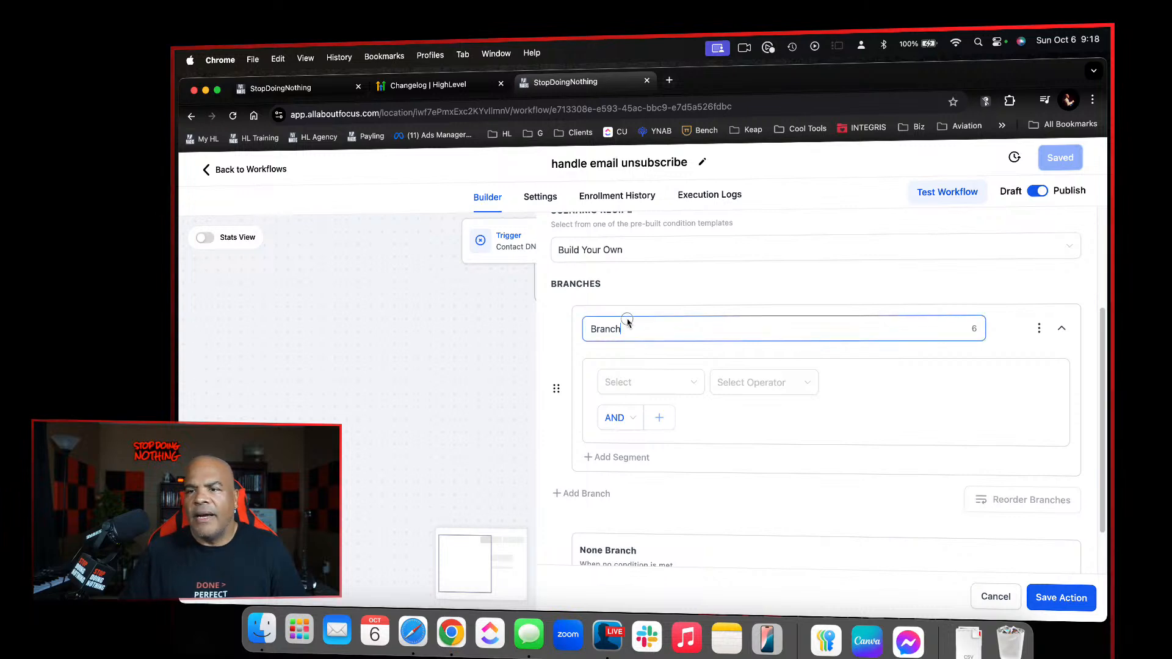
pyautogui.moveTo(634, 331); pyautogui.dragTo(547, 317)
pyautogui.write('Yes')
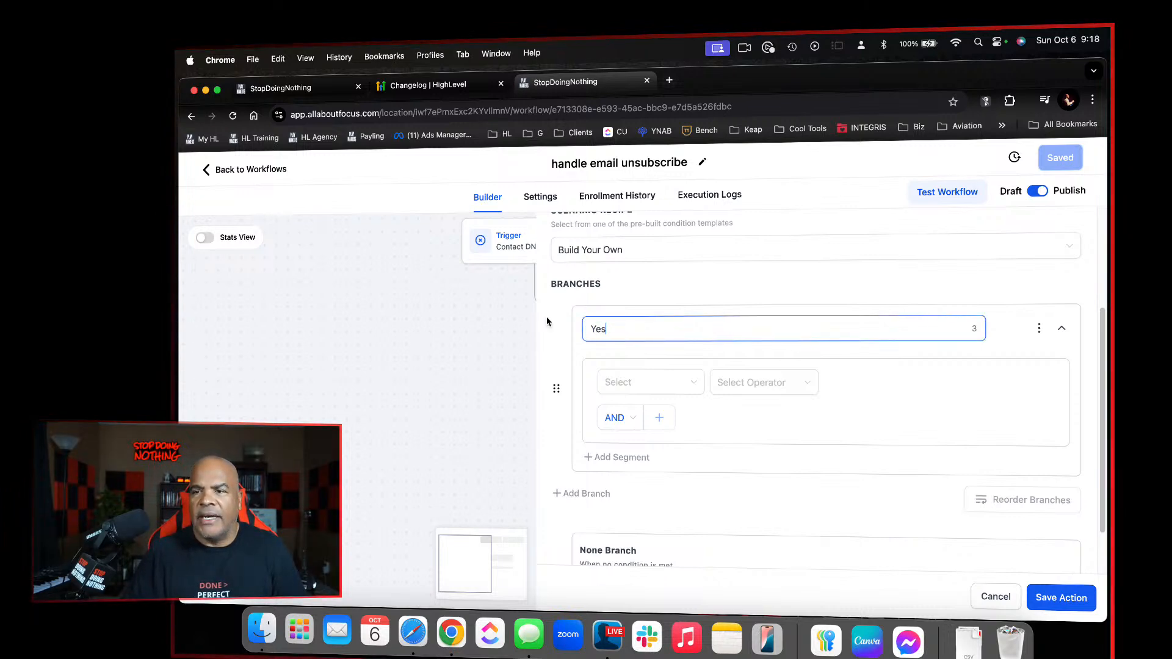
# Look through the Contact Details fields for one that records spending for the Yes branch, and discard the unsaved condition action
pyautogui.click(680, 382)
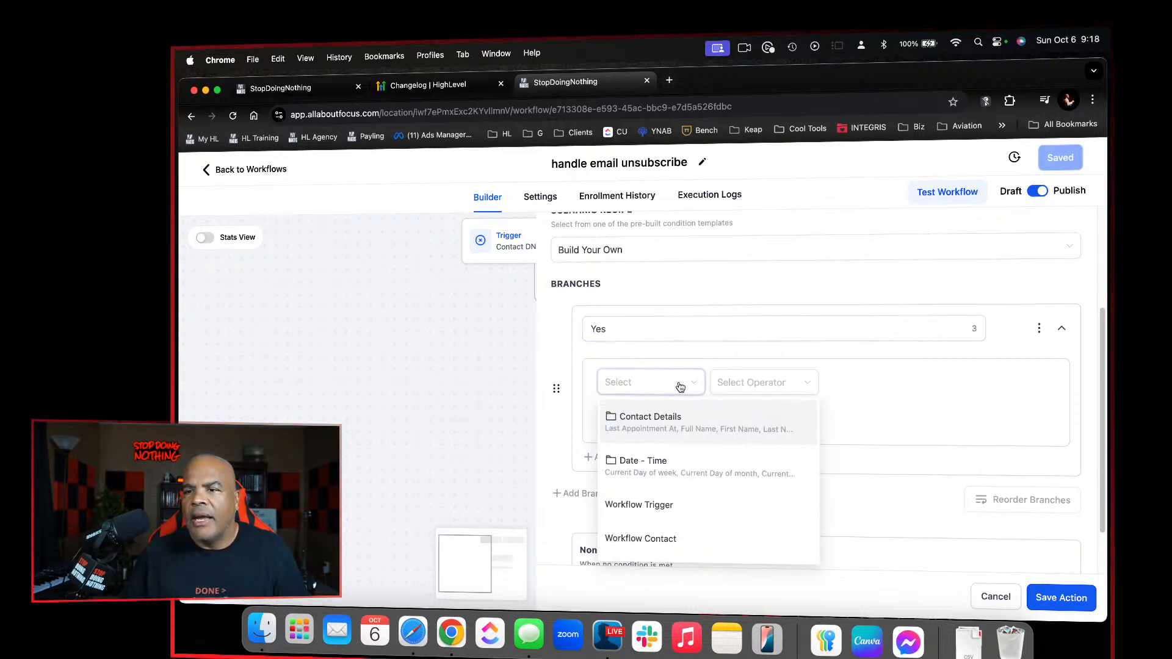
pyautogui.click(689, 420)
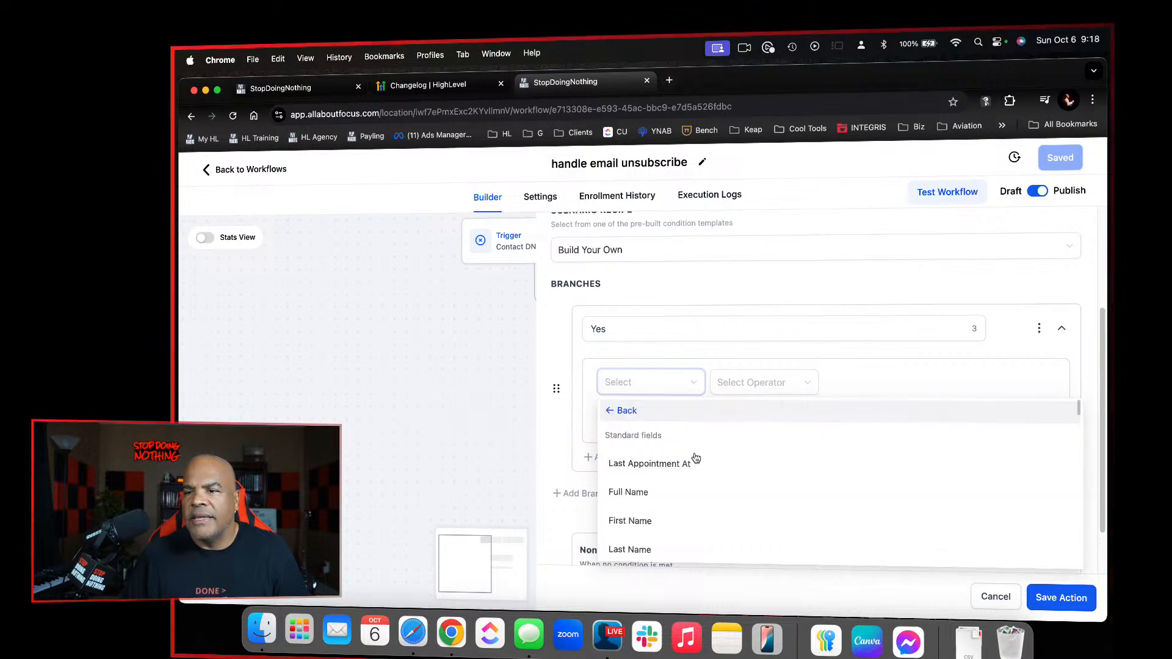
pyautogui.scroll(-10, 696, 457)
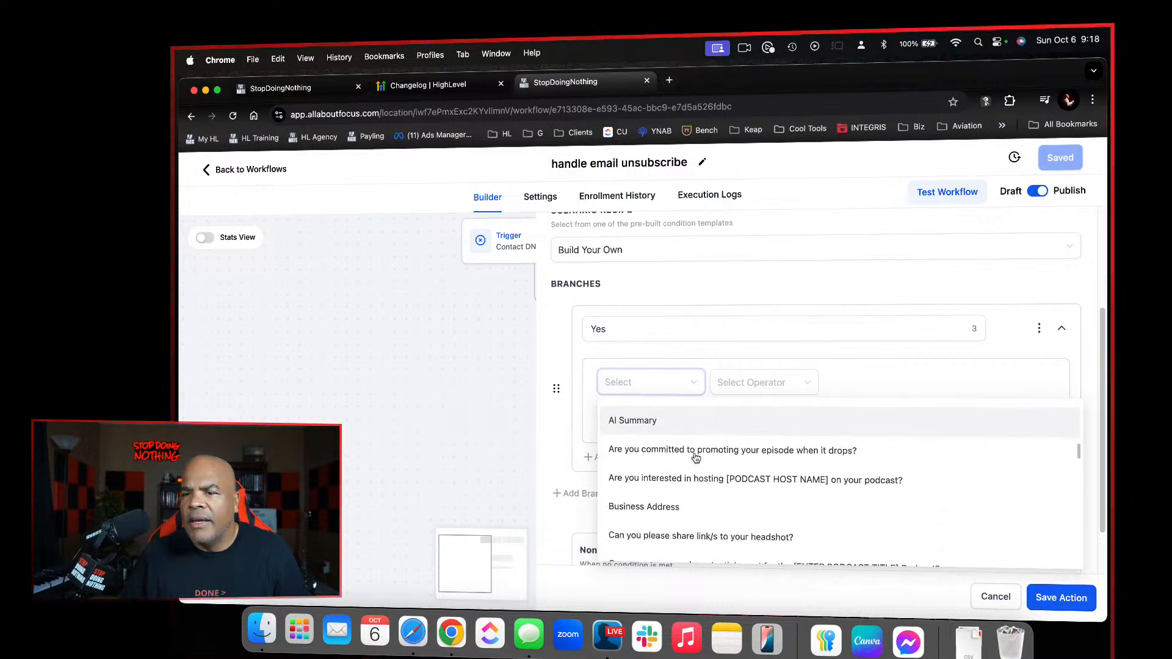
pyautogui.scroll(-3, 696, 458)
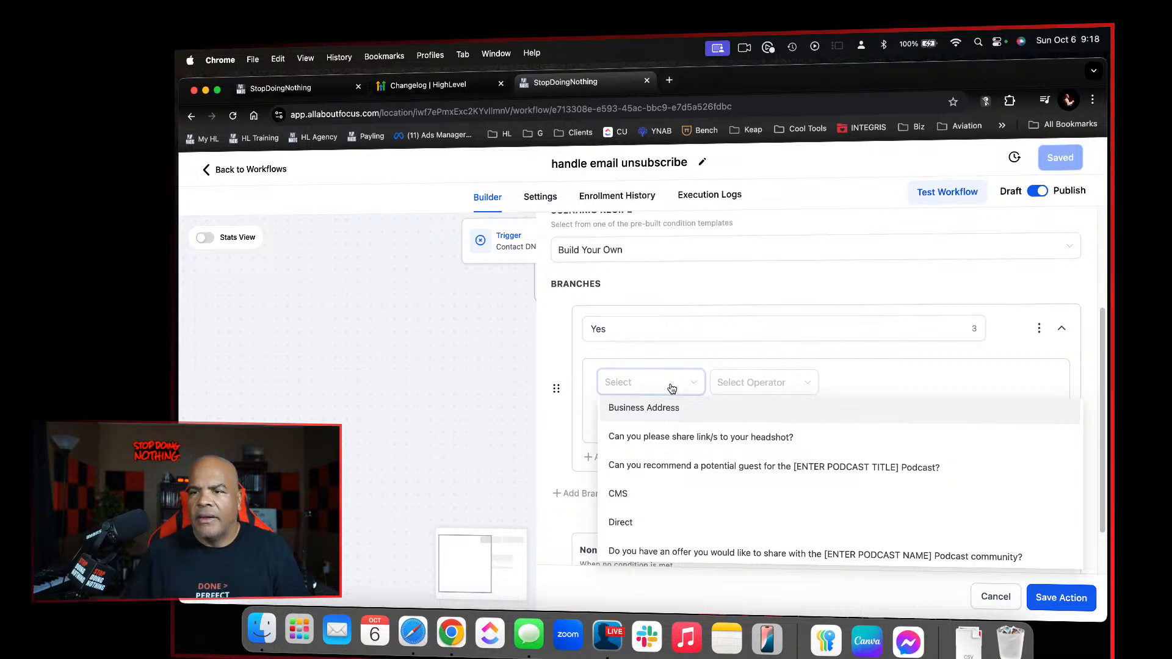
pyautogui.scroll(13, 683, 419)
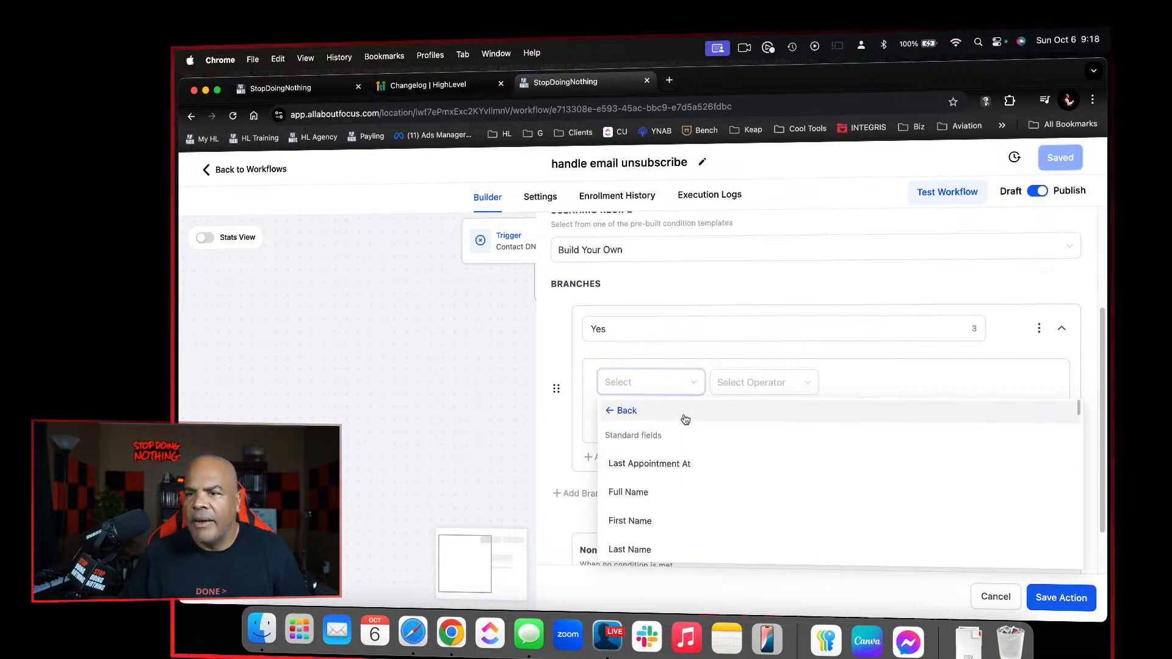
pyautogui.scroll(-2, 685, 419)
pyautogui.scroll(-15, 685, 418)
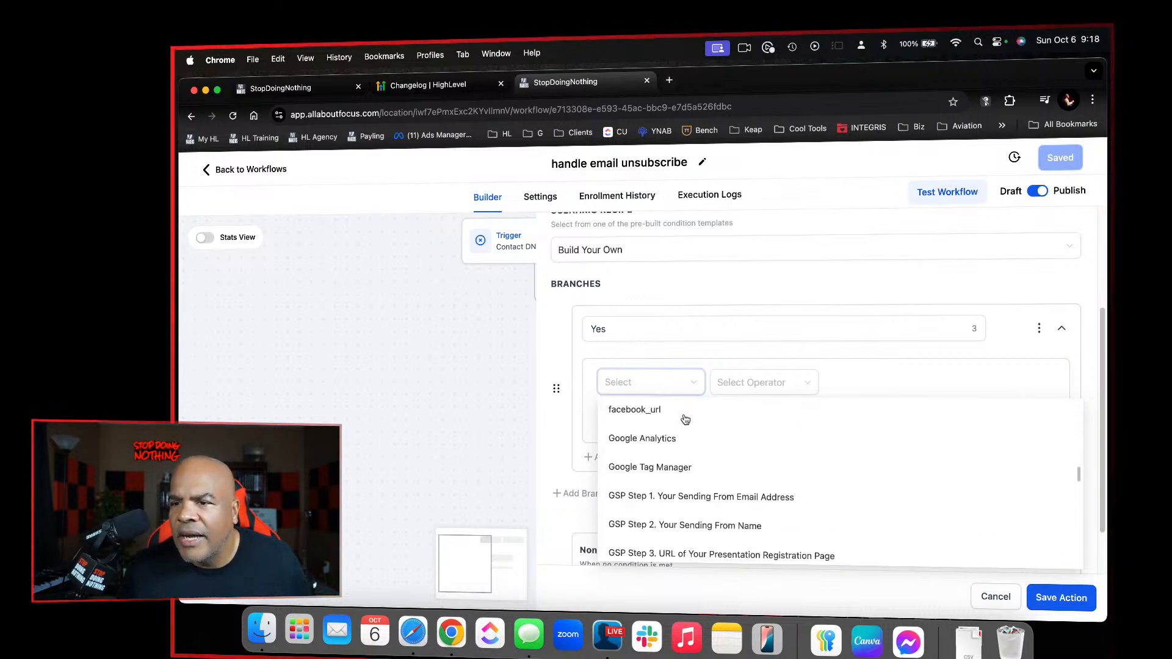
pyautogui.scroll(-8, 685, 418)
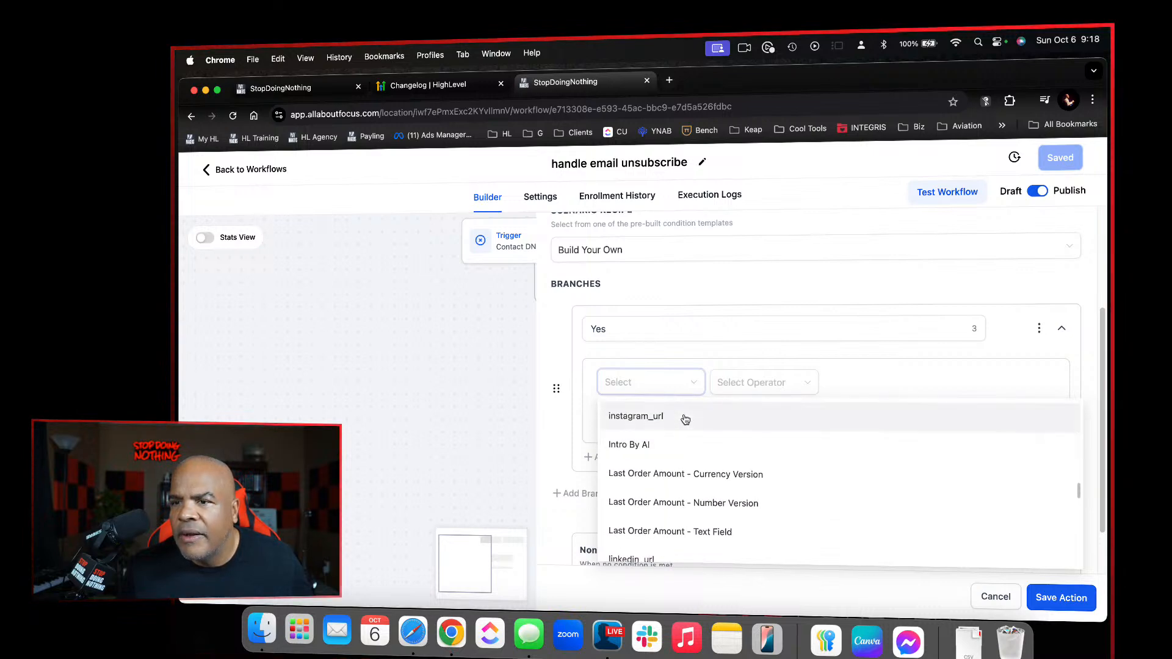
pyautogui.scroll(-10, 685, 419)
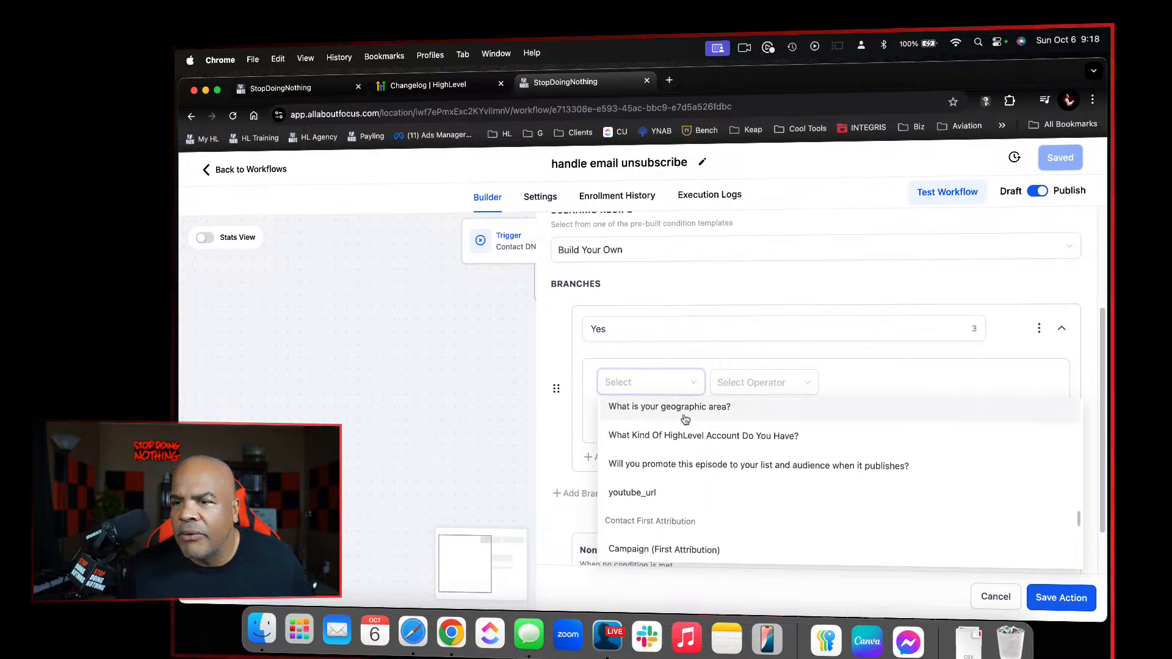
pyautogui.scroll(-10, 685, 418)
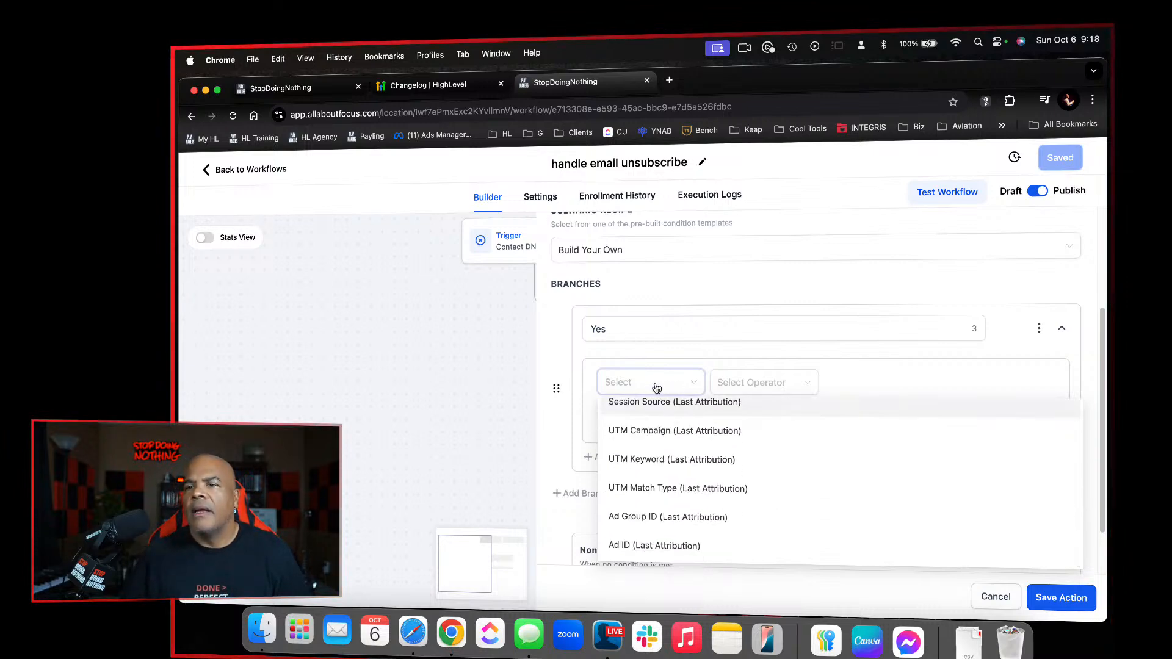
pyautogui.scroll(10, 708, 431)
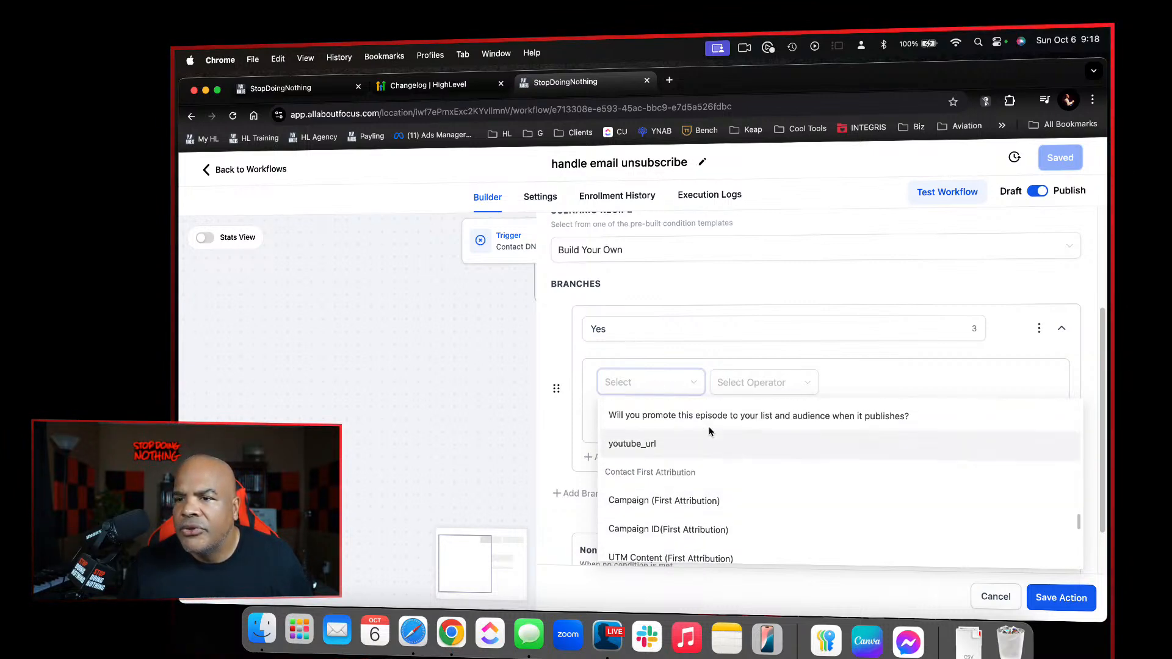
pyautogui.scroll(10, 708, 432)
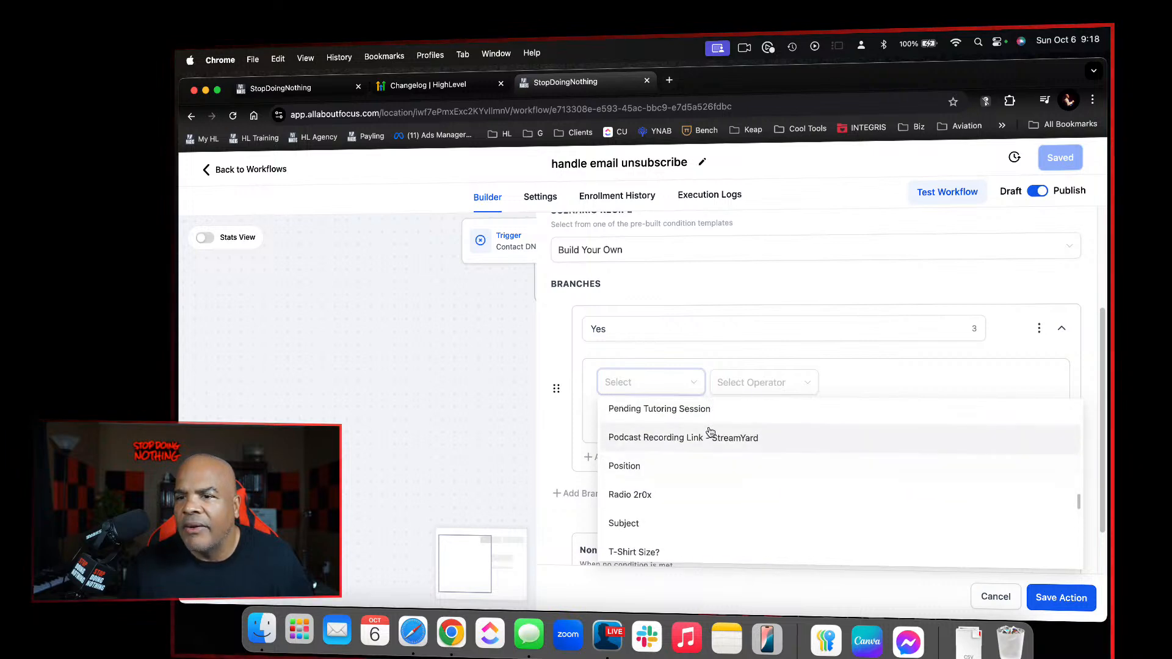
pyautogui.scroll(3, 710, 431)
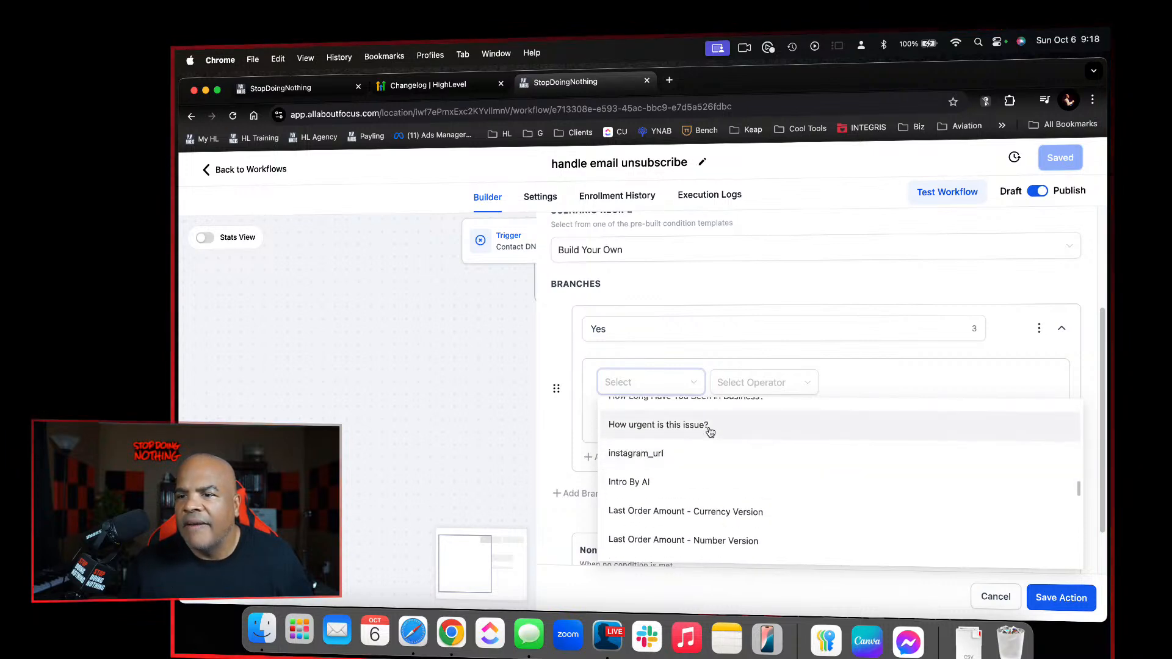
pyautogui.scroll(-1, 710, 431)
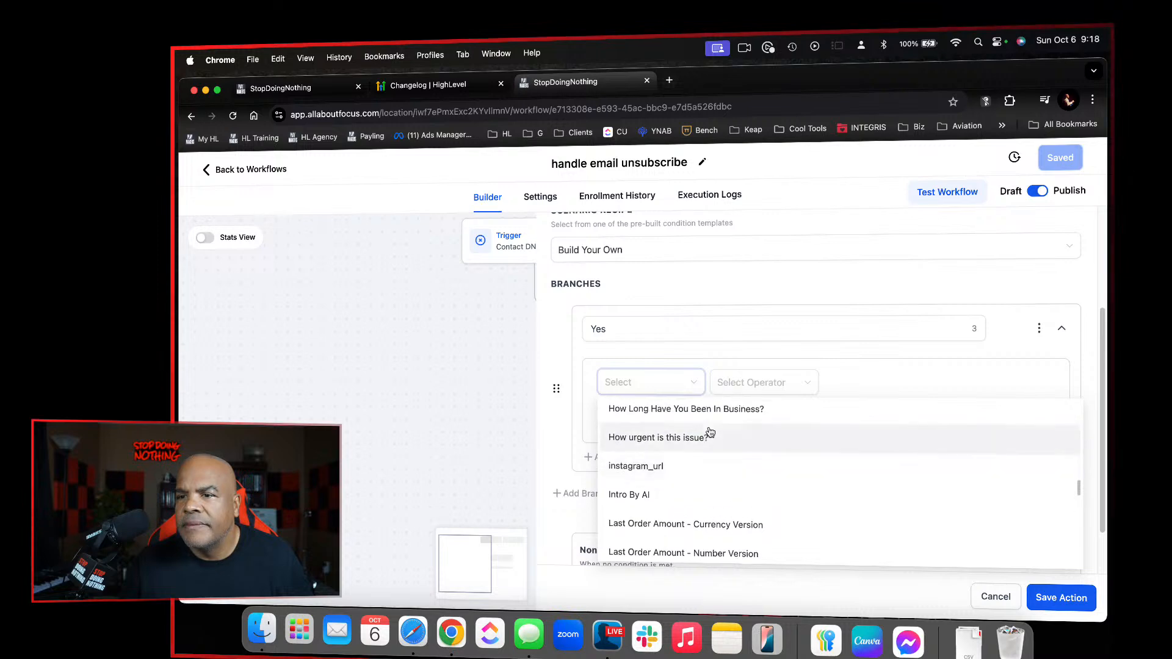
pyautogui.scroll(6, 710, 432)
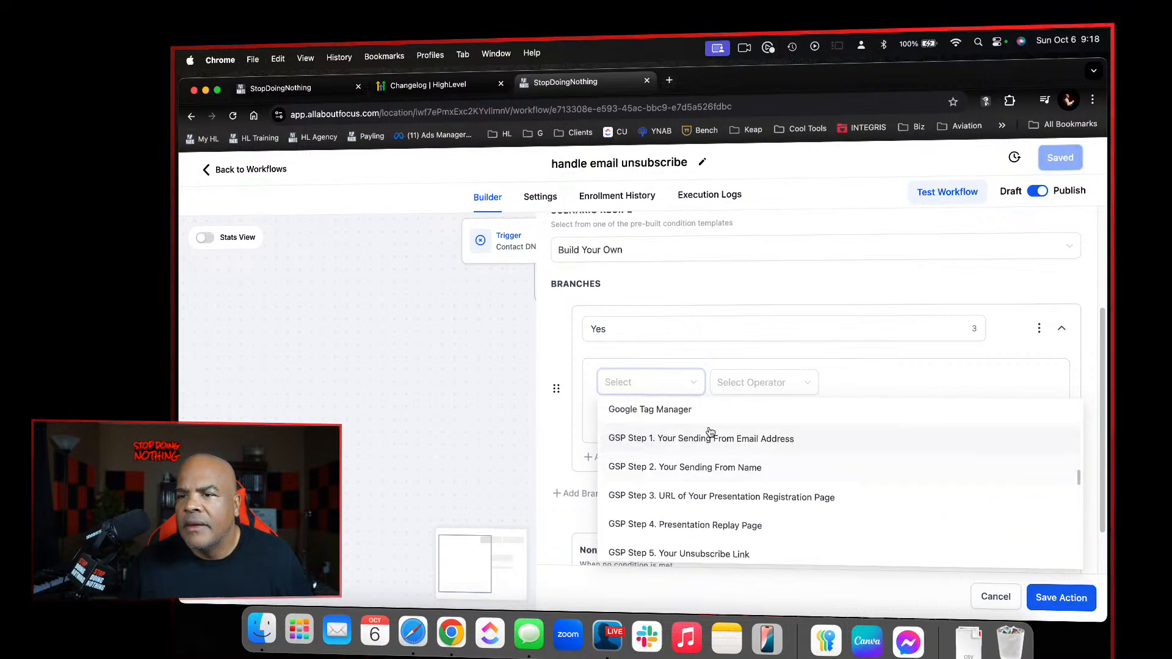
pyautogui.scroll(8, 710, 432)
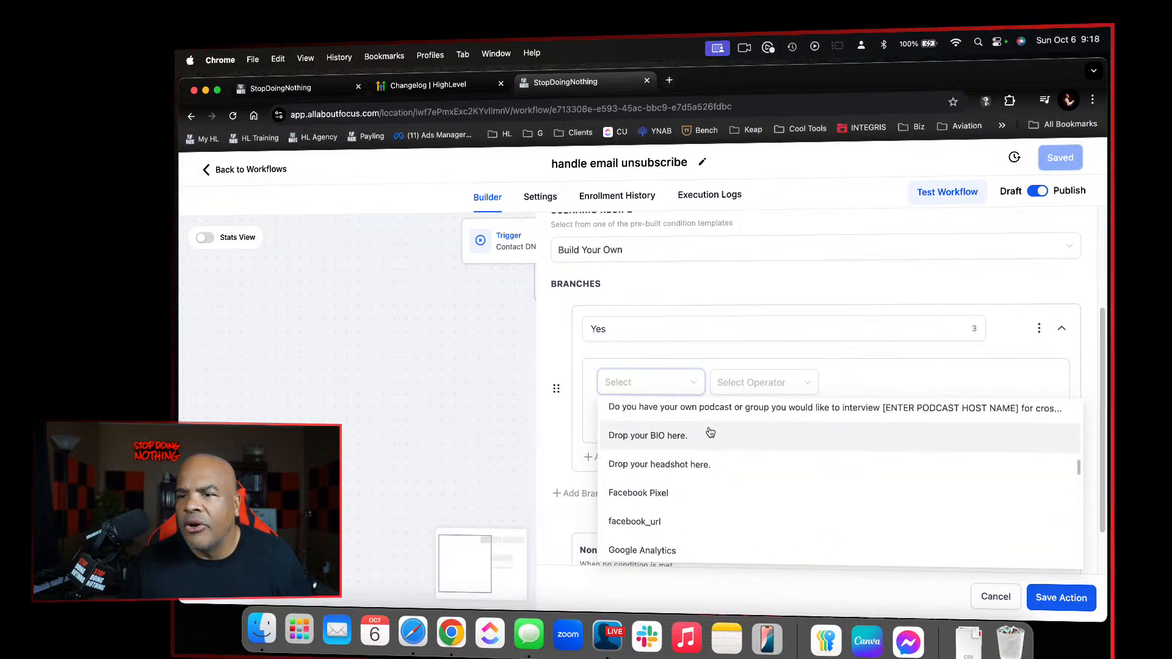
pyautogui.scroll(8, 710, 432)
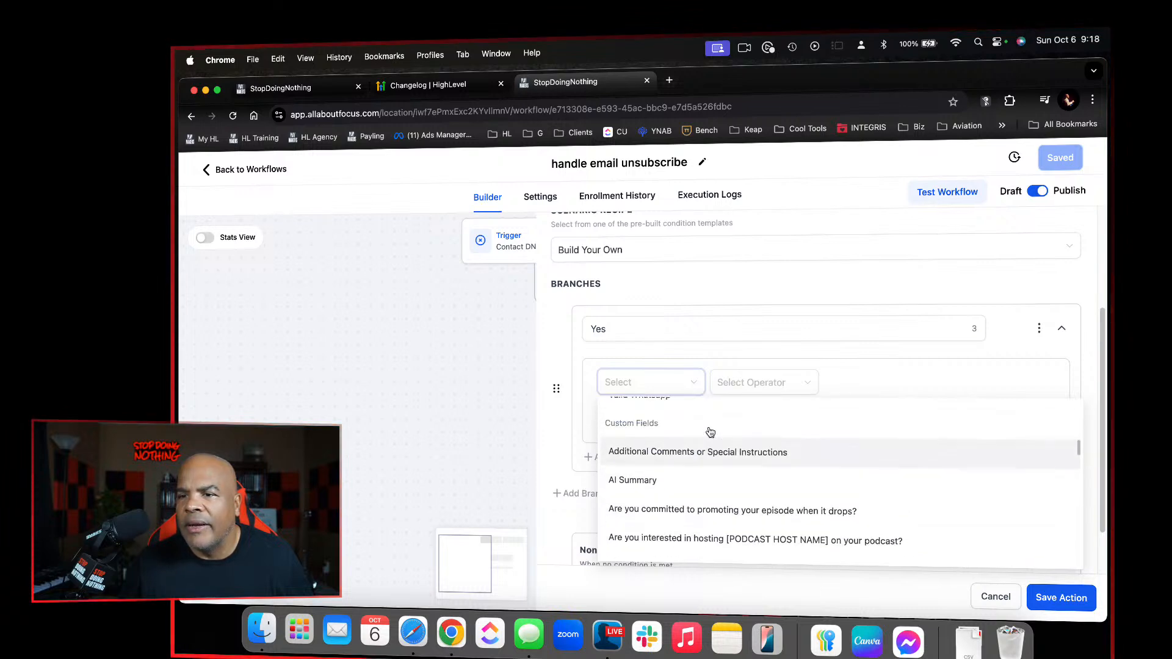
pyautogui.scroll(6, 710, 431)
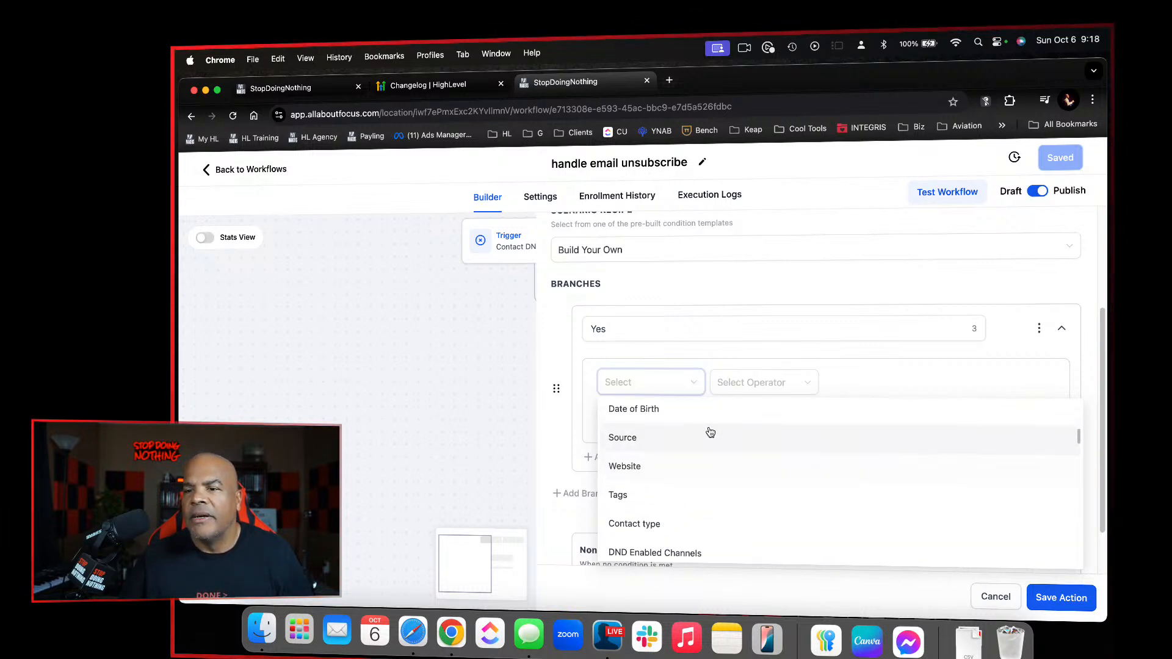
pyautogui.scroll(7, 710, 432)
pyautogui.scroll(-16, 710, 432)
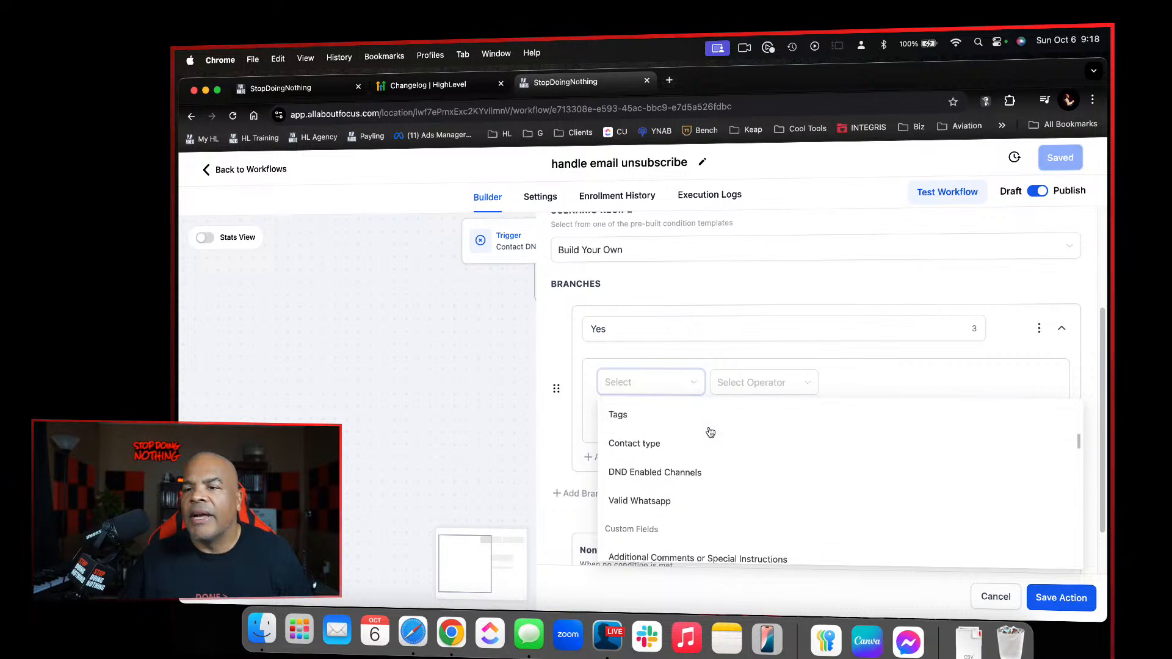
pyautogui.scroll(-4, 710, 432)
pyautogui.scroll(-10, 710, 431)
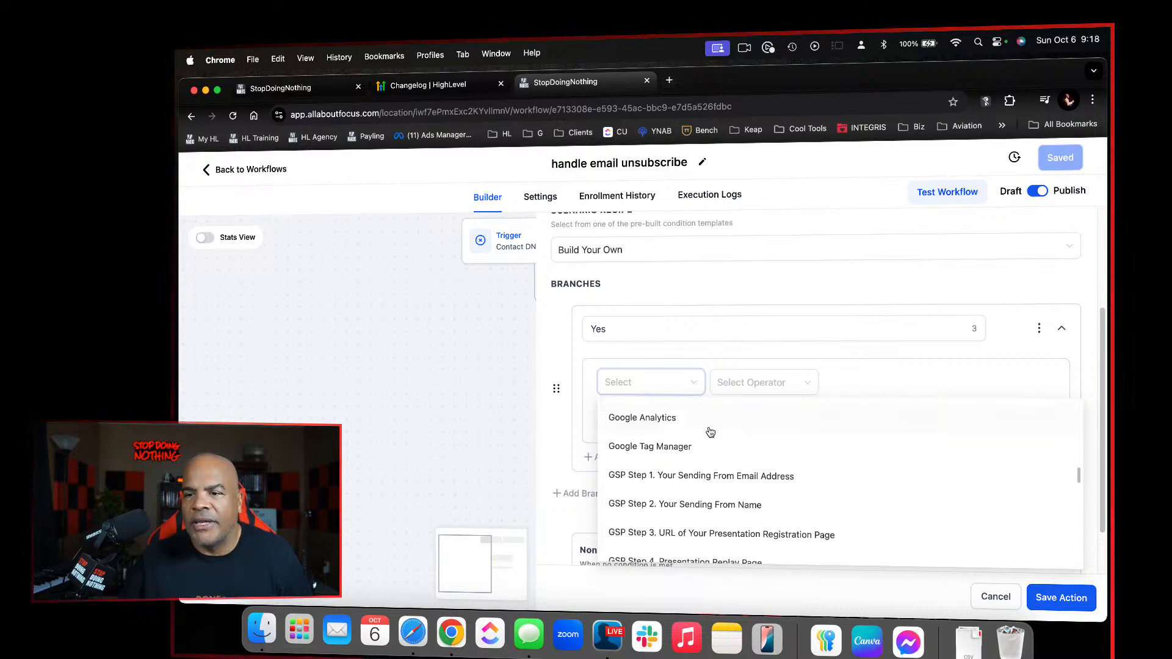
pyautogui.scroll(-4, 710, 432)
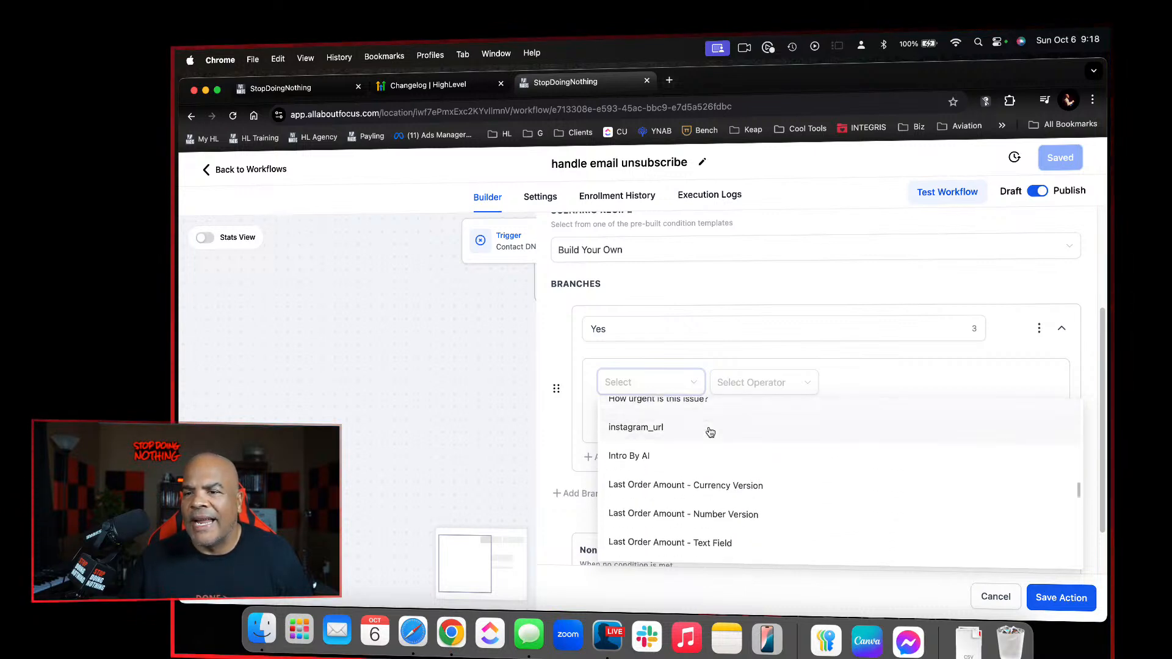
pyautogui.scroll(-1, 708, 466)
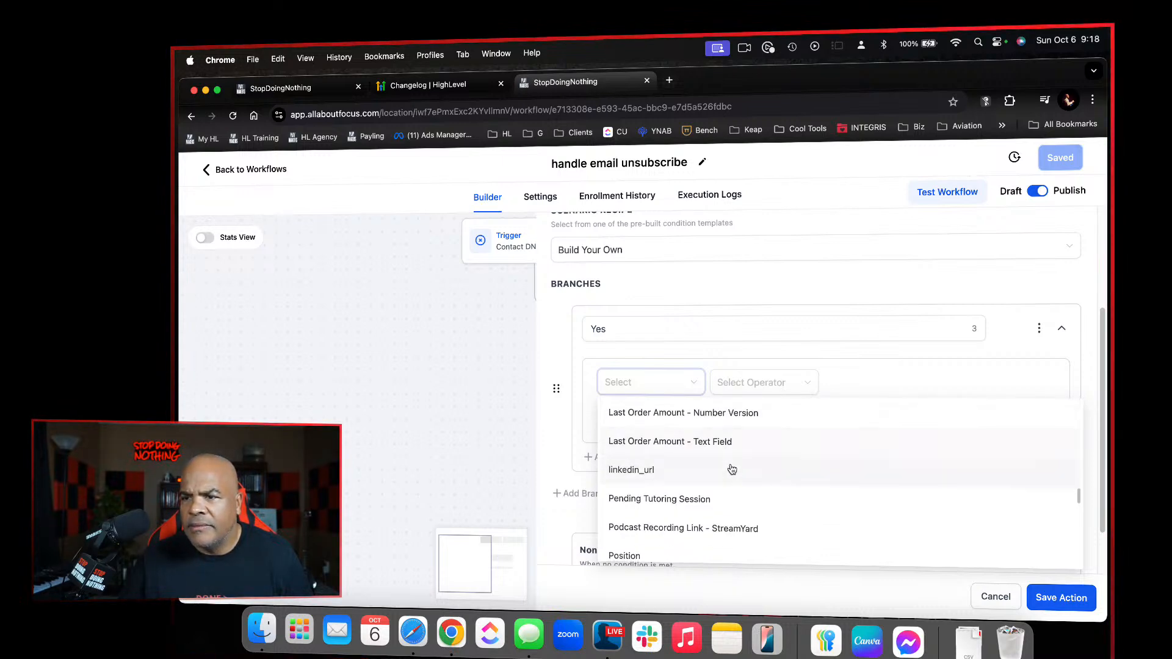
pyautogui.click(1000, 599)
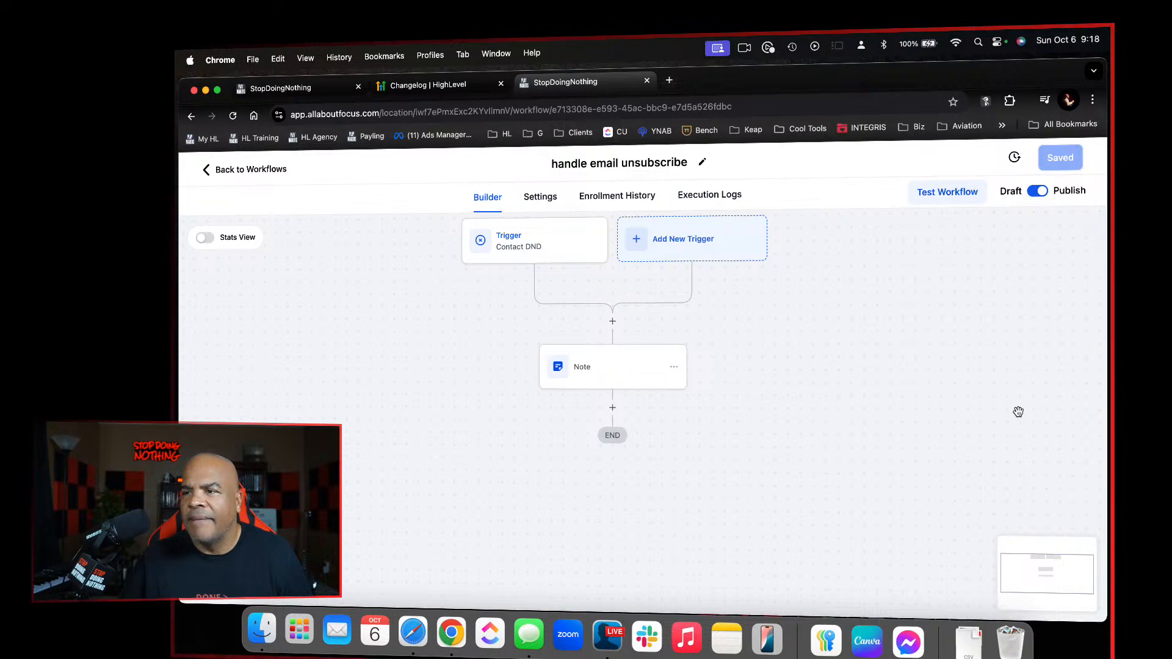
# Open the account's custom field settings and examine the fields in the Order Information folder
pyautogui.click(365, 90)
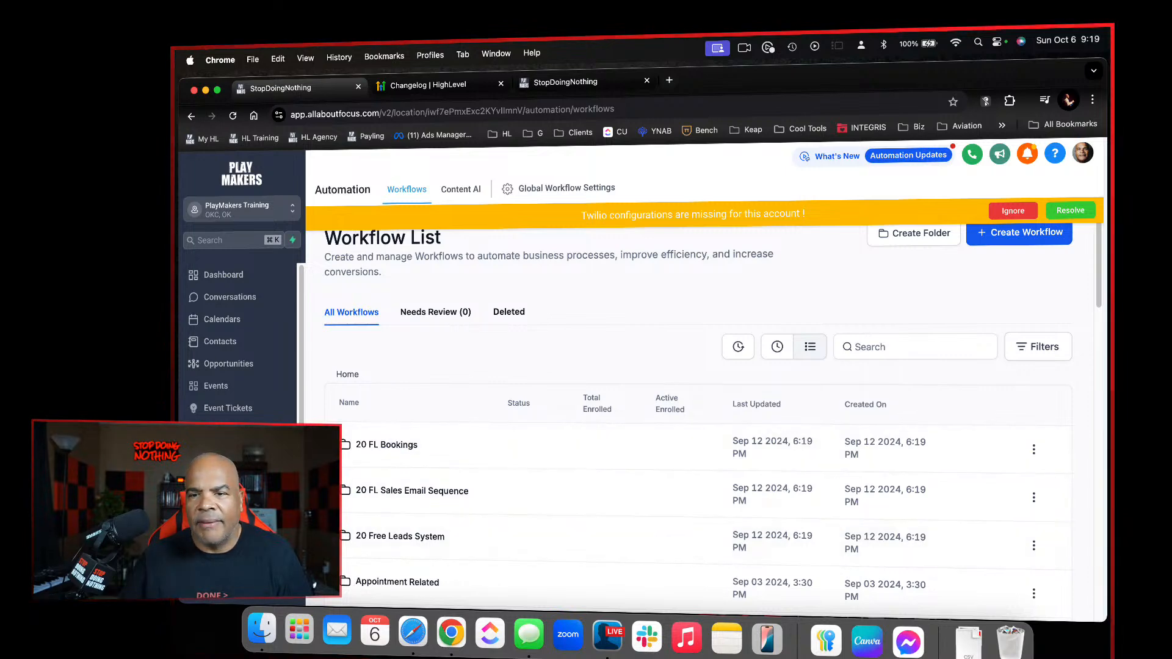
pyautogui.click(214, 577)
pyautogui.scroll(-6, 213, 574)
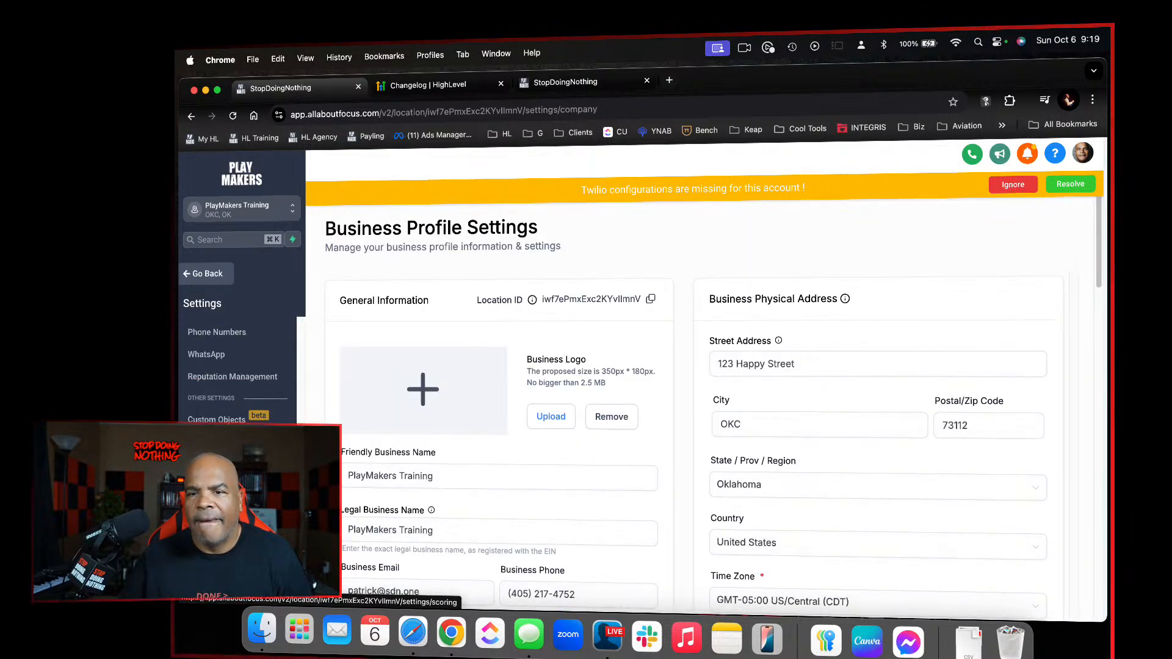
pyautogui.click(215, 442)
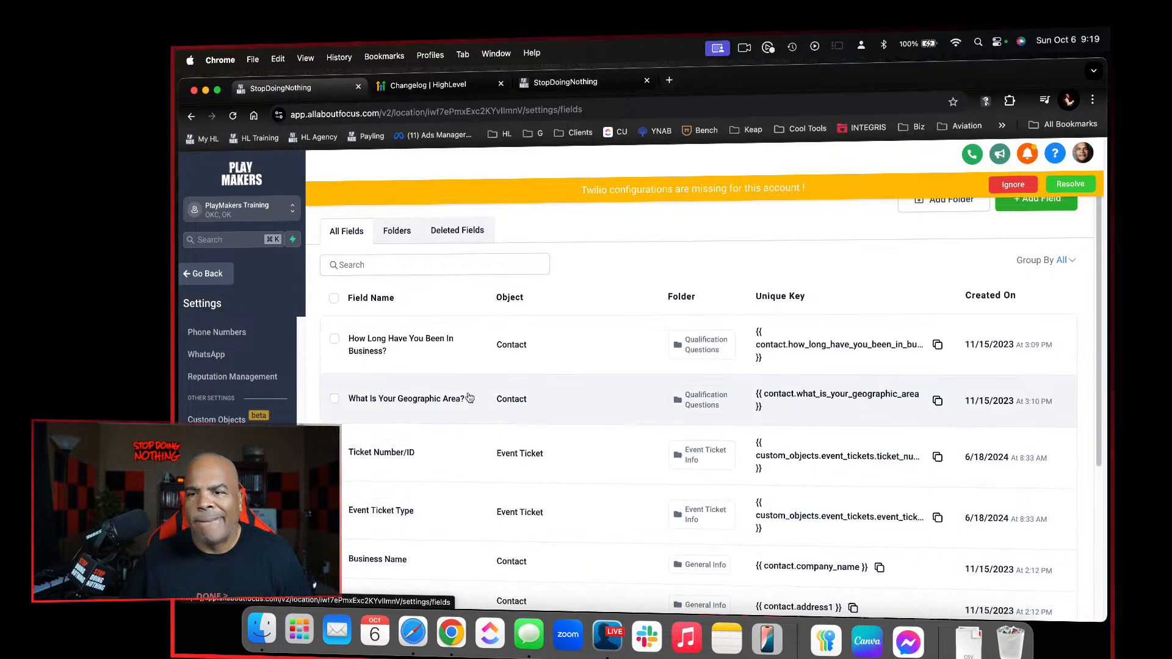
pyautogui.click(397, 230)
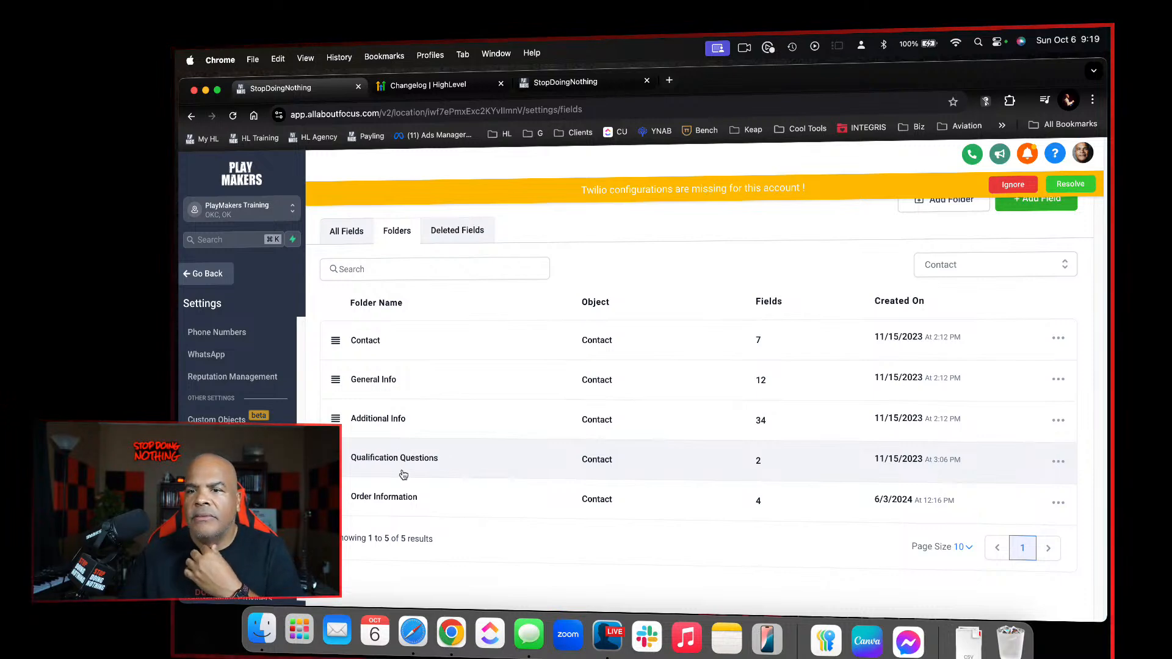
pyautogui.click(400, 496)
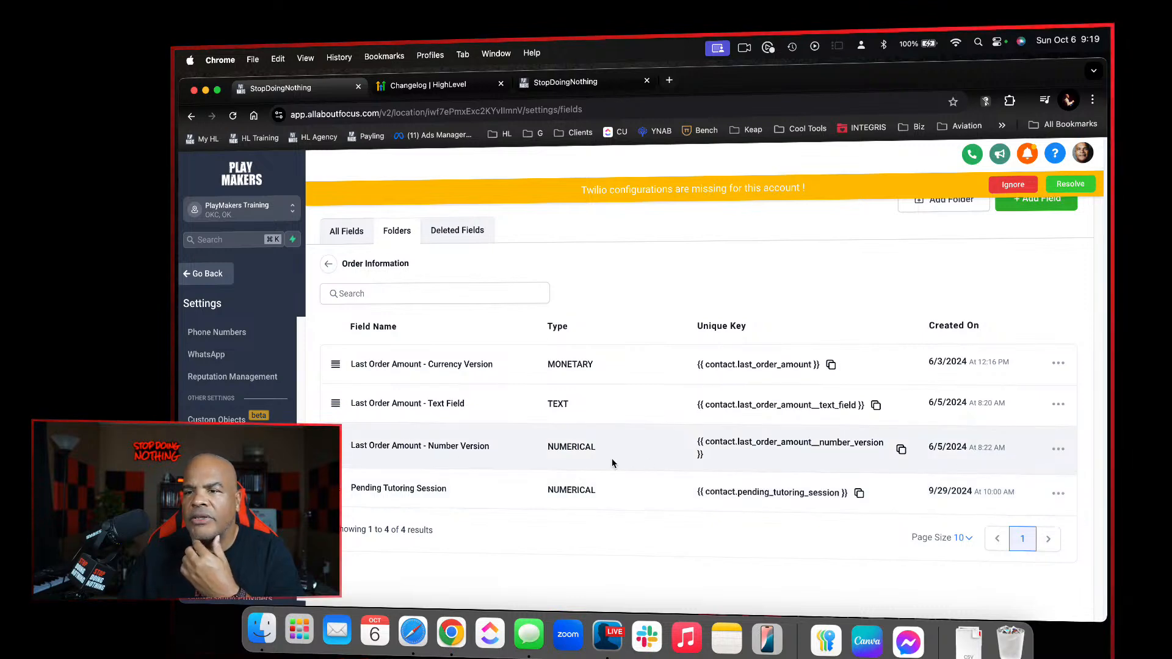
# Return to the "handle email unsubscribe" workflow and add an If/Else action after the Note
pyautogui.click(538, 88)
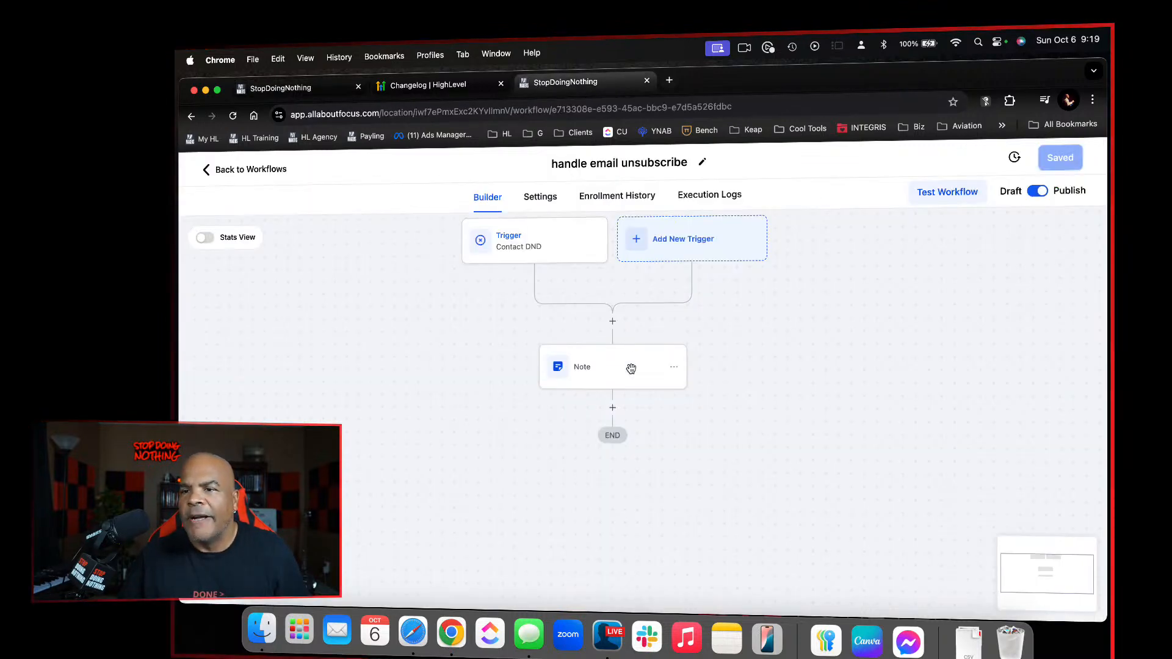
pyautogui.click(612, 407)
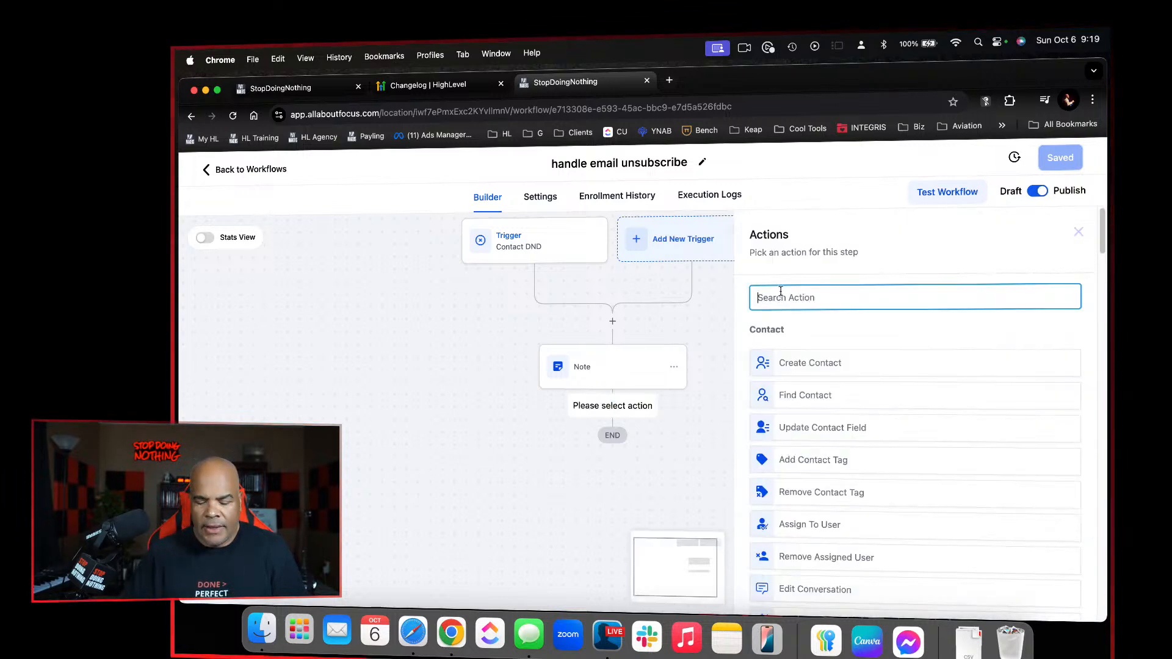
pyautogui.write('if')
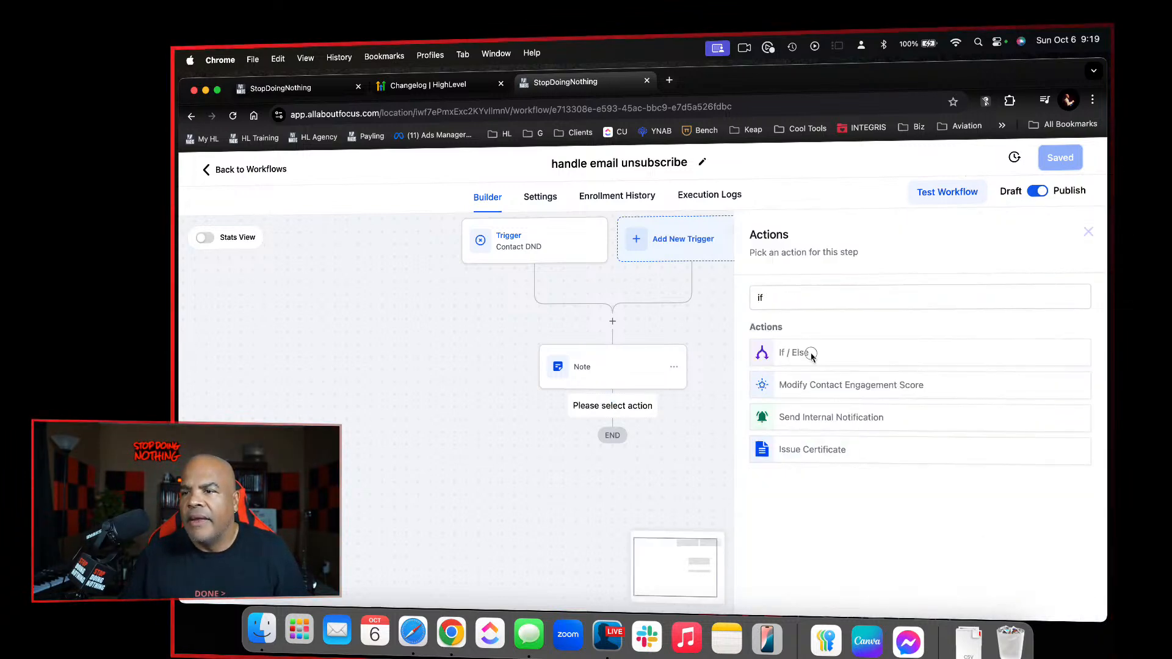
pyautogui.click(811, 353)
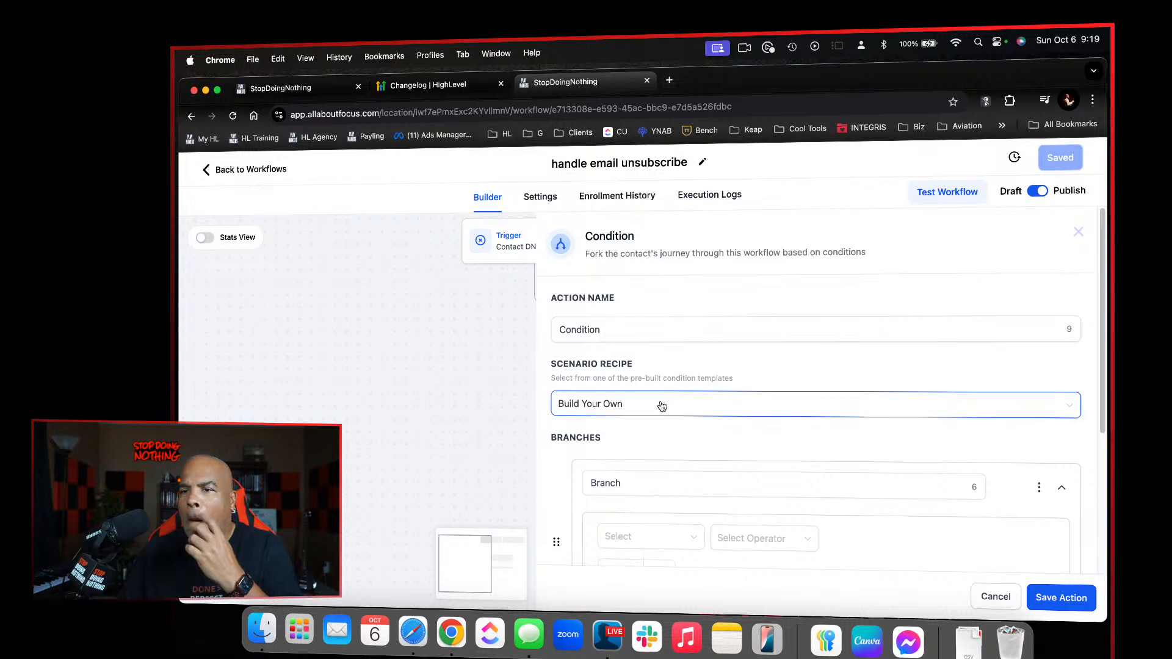
# Rename the condition action as "Have they spent any money?"
pyautogui.doubleClick(614, 330)
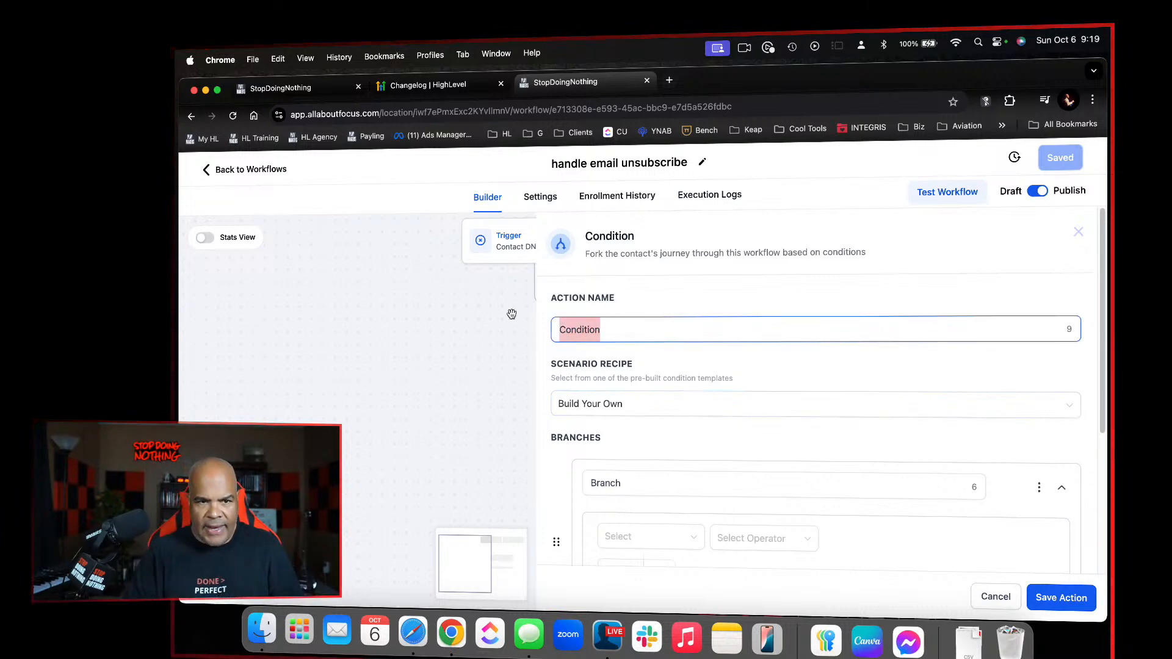
pyautogui.write('Have they spent any money')
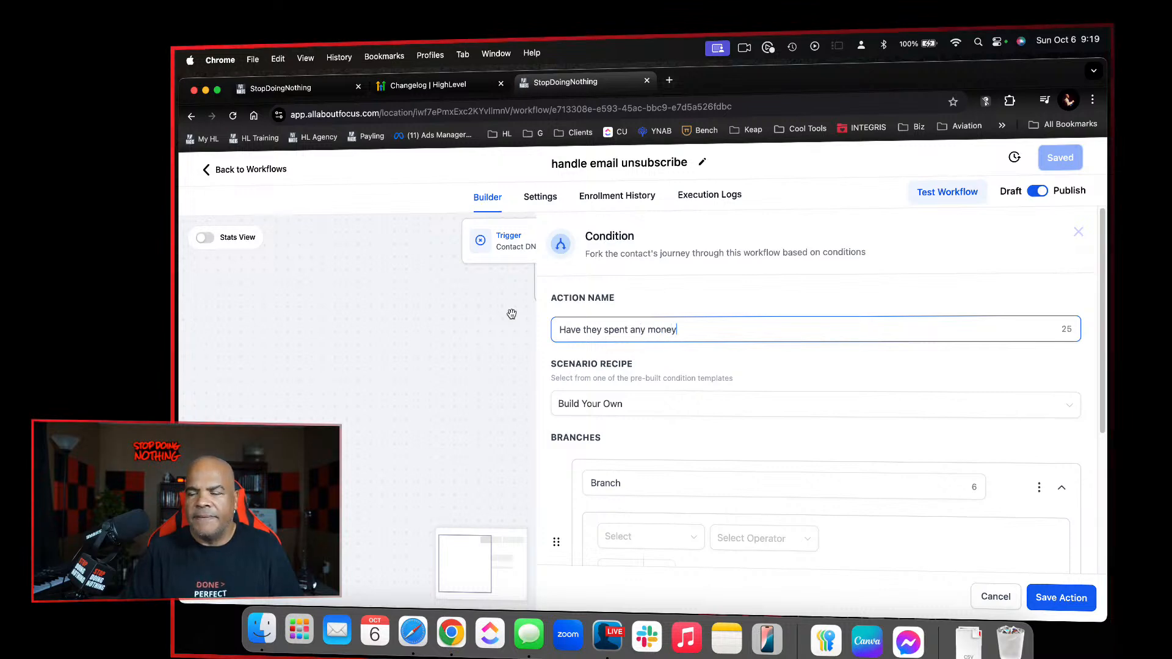
pyautogui.write('?>')
pyautogui.press('BackSpace')
pyautogui.press('BackSpace')
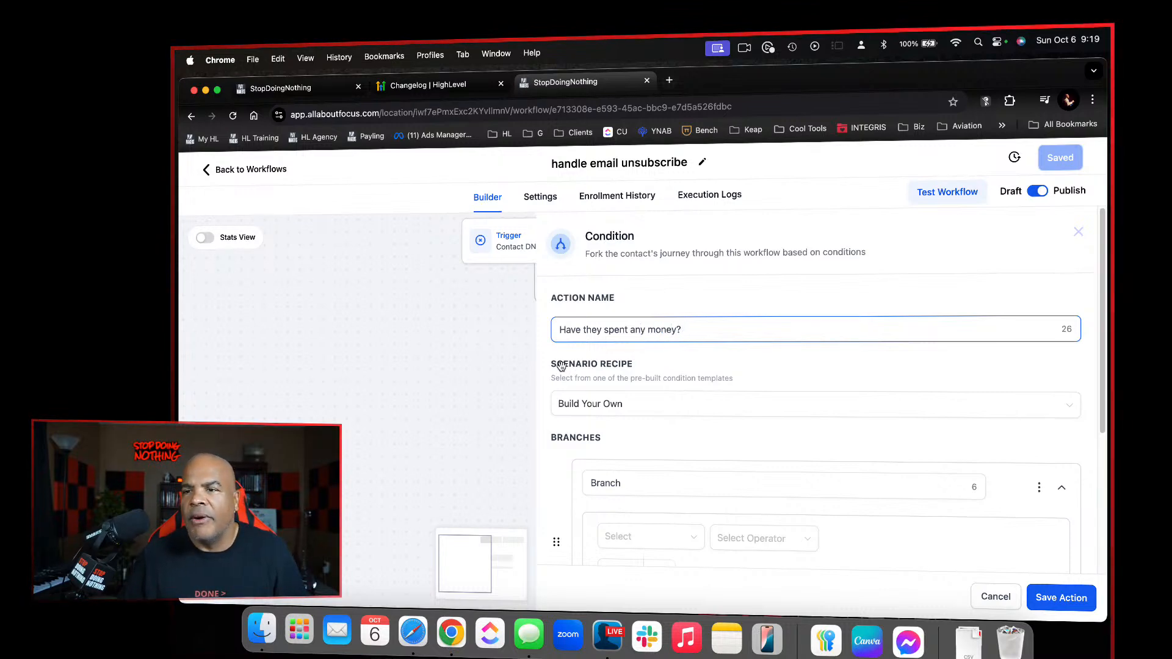
# Name the condition's first branch "Yes" and its none branch "No"
pyautogui.scroll(-2, 609, 419)
pyautogui.scroll(-1, 608, 419)
pyautogui.doubleClick(605, 295)
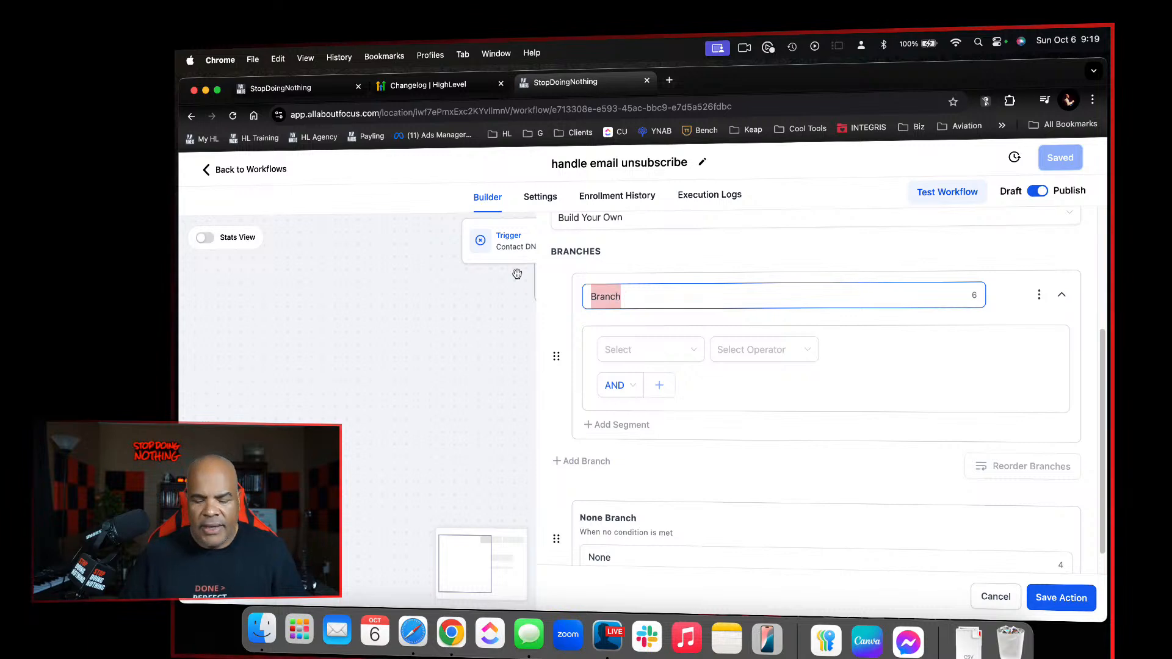
pyautogui.write('Yes')
pyautogui.click(667, 555)
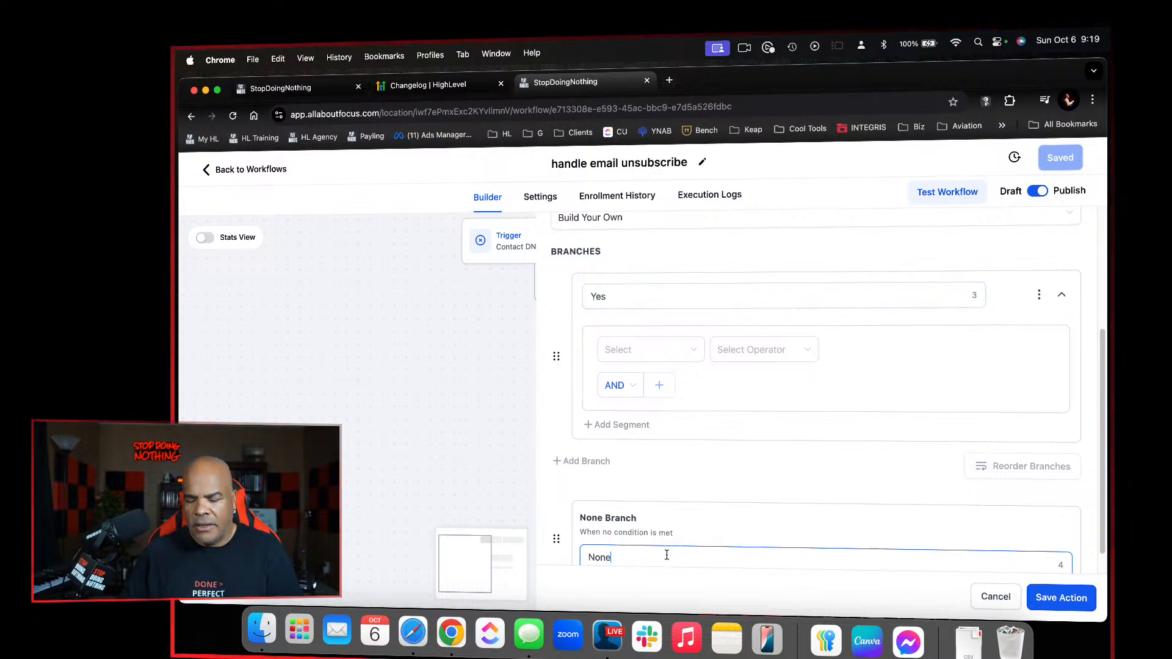
pyautogui.click(682, 353)
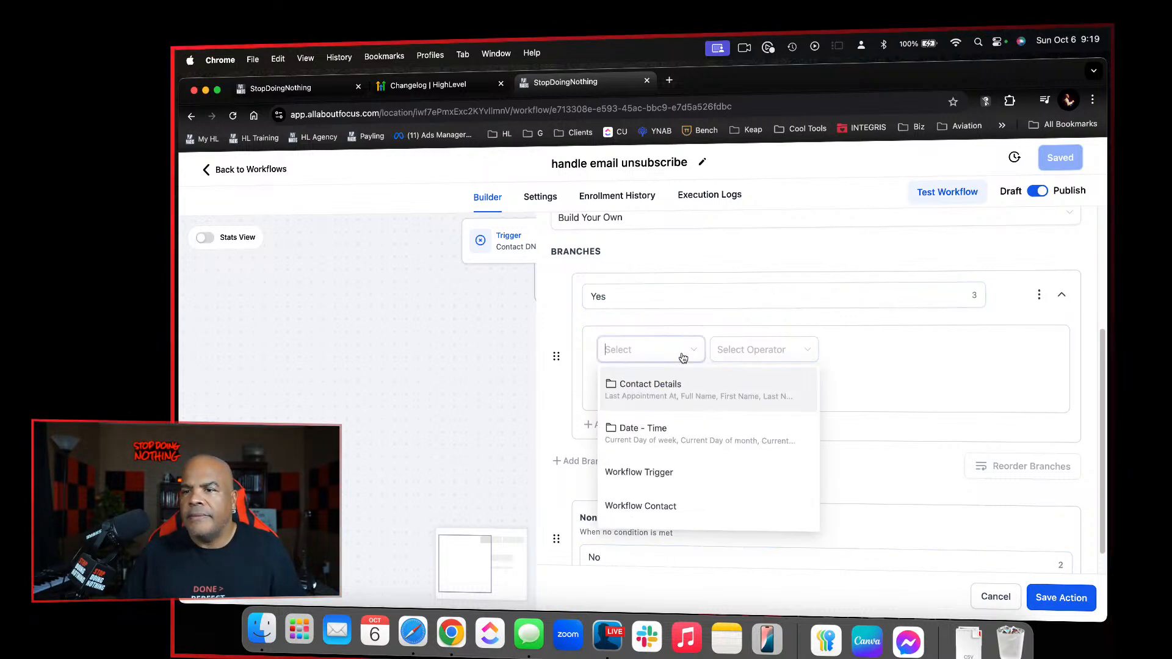
pyautogui.scroll(-2, 700, 445)
pyautogui.click(697, 446)
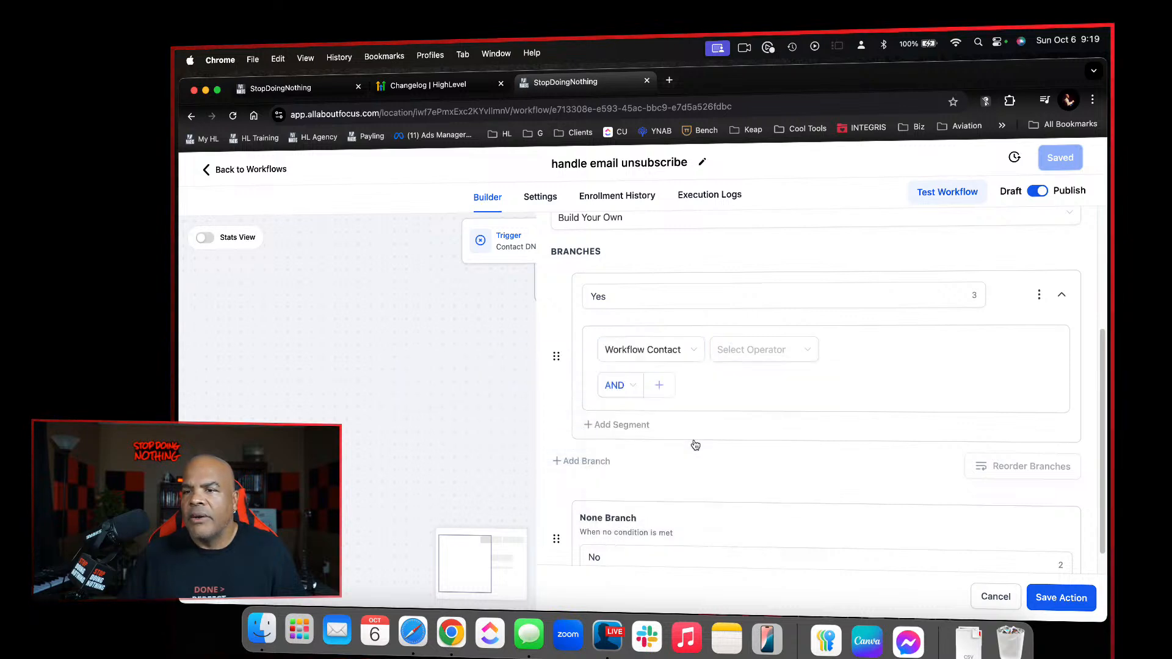
# Set the Yes branch's condition field to "Last Order Amount - Number Version" from Contact Details
pyautogui.click(690, 346)
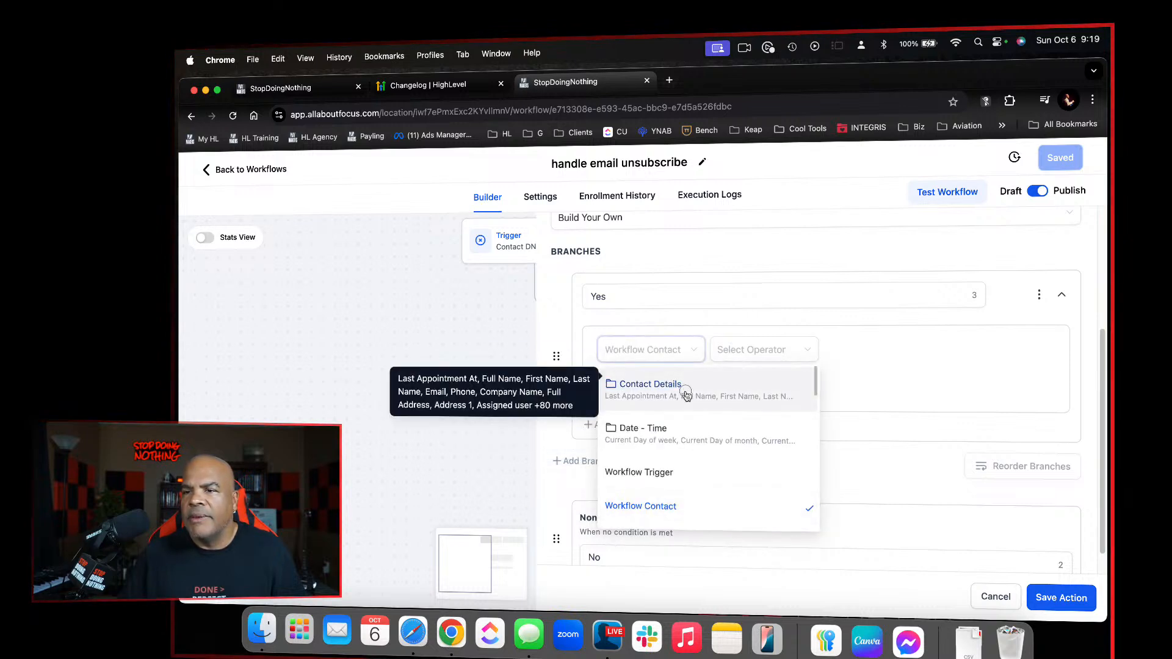
pyautogui.click(687, 392)
pyautogui.scroll(-15, 699, 409)
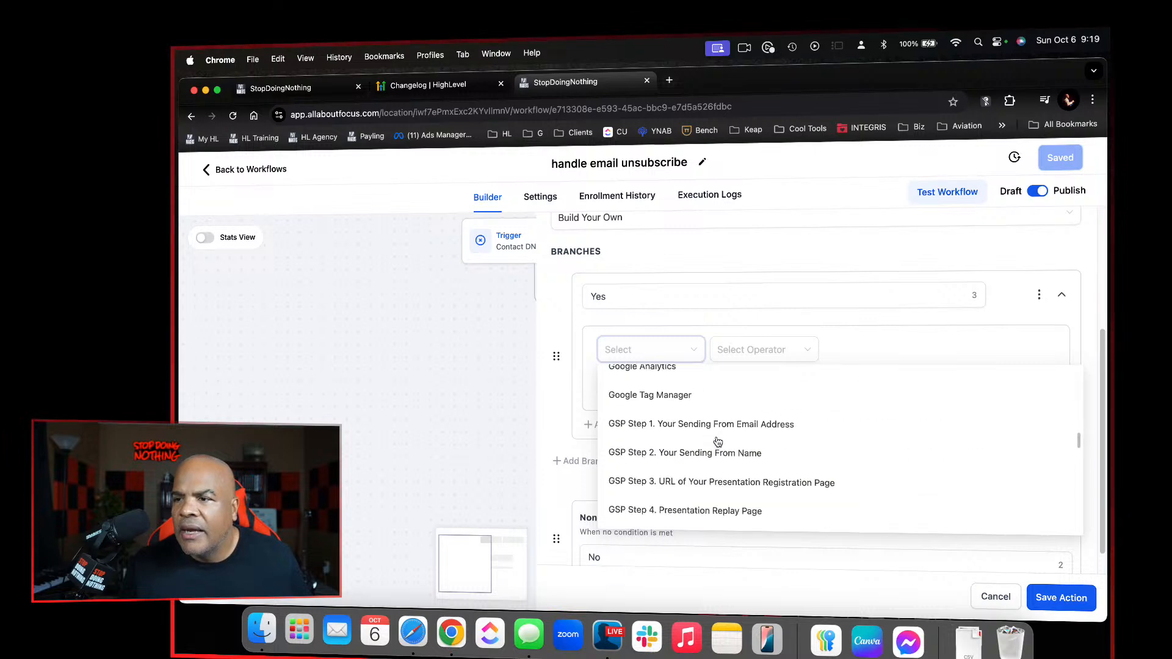
pyautogui.scroll(-3, 718, 441)
pyautogui.scroll(10, 718, 441)
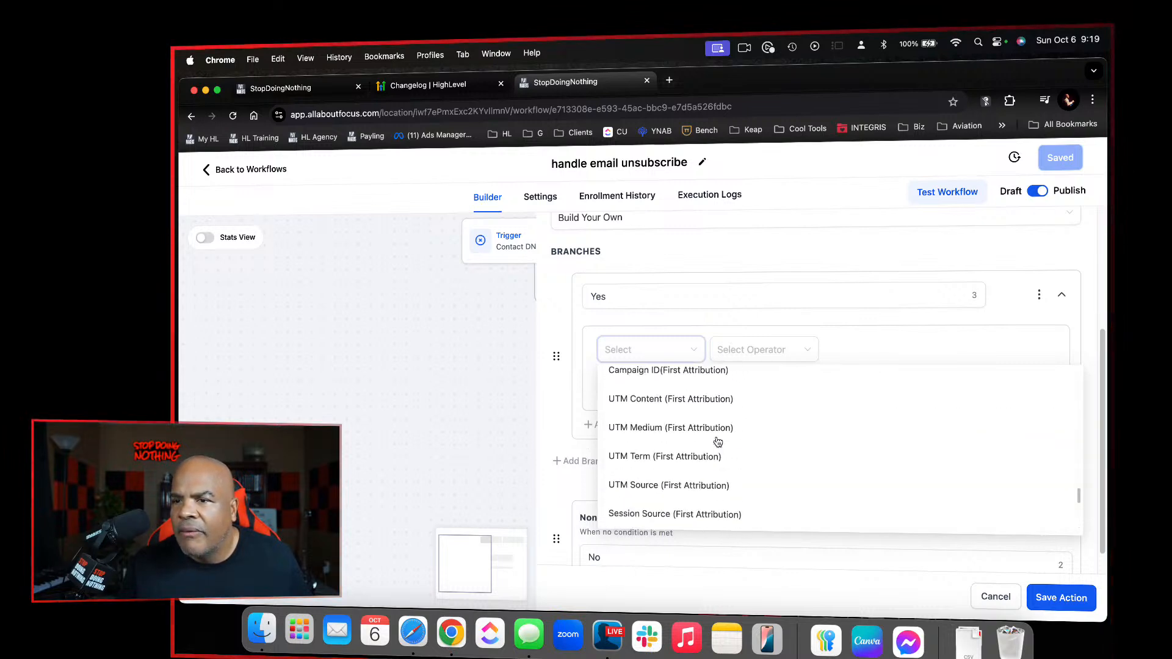
pyautogui.scroll(5, 717, 441)
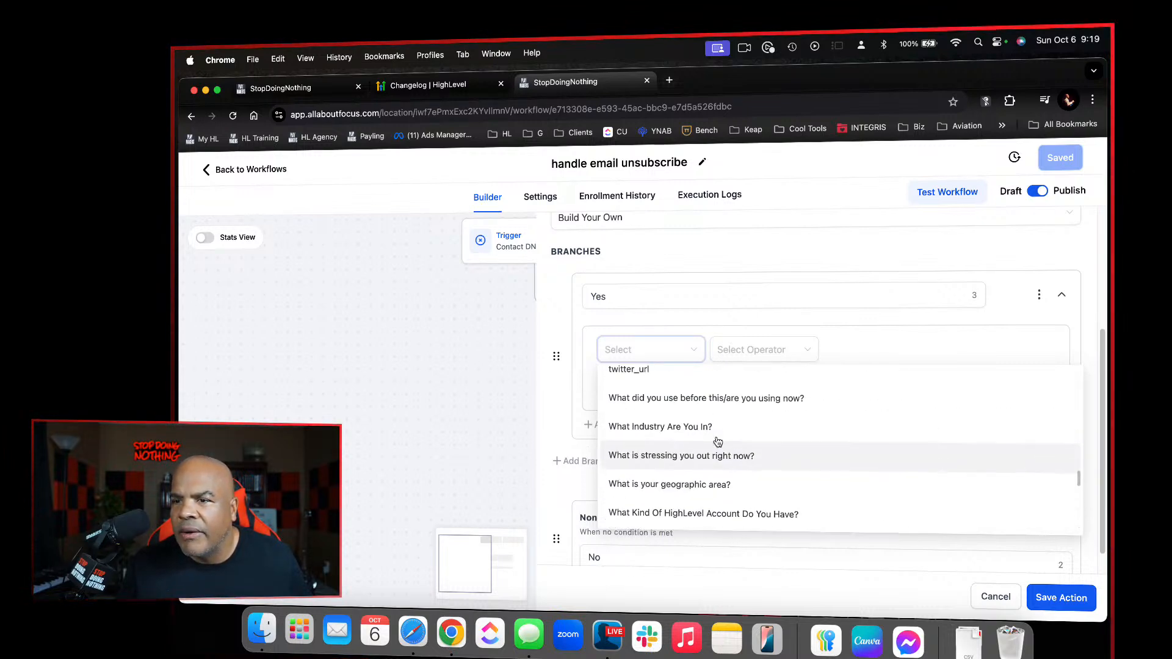
pyautogui.scroll(6, 718, 441)
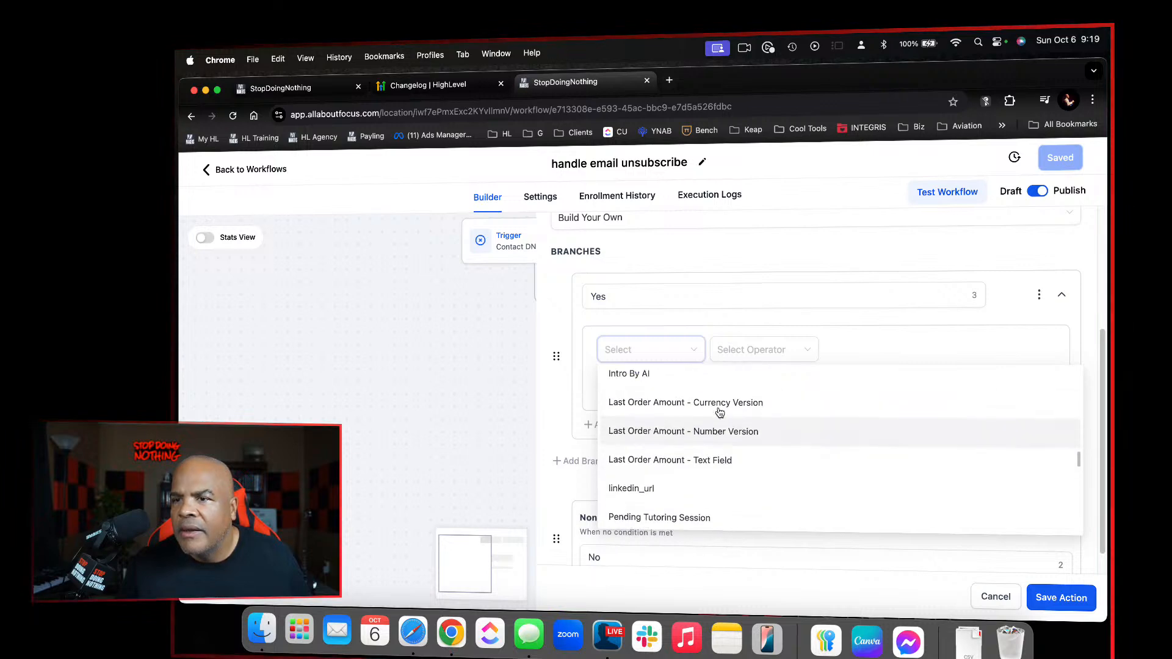
pyautogui.scroll(-1, 720, 412)
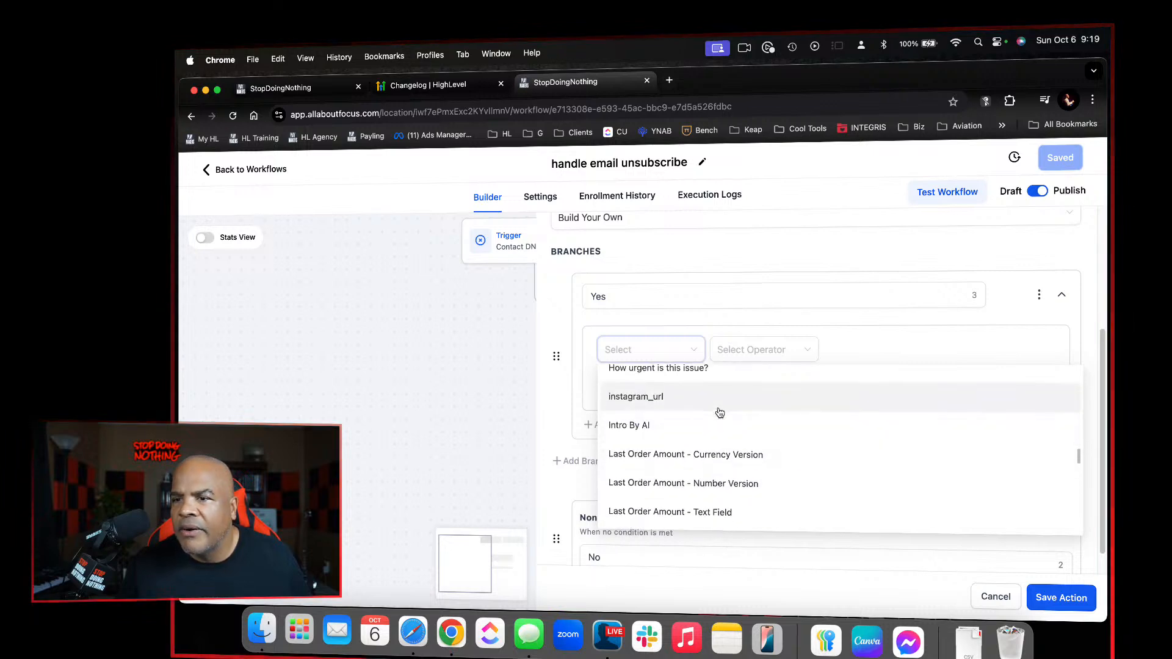
pyautogui.click(730, 484)
# Require the last order amount to be greater than 0 and save the condition action
pyautogui.click(795, 350)
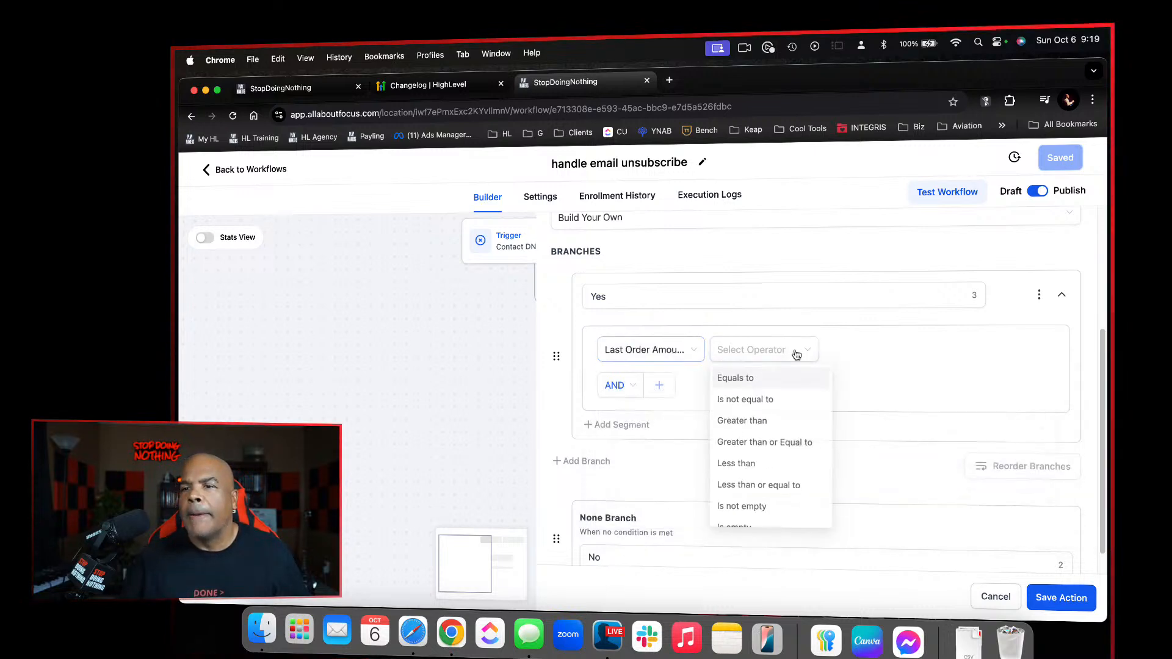
pyautogui.click(743, 422)
pyautogui.click(863, 338)
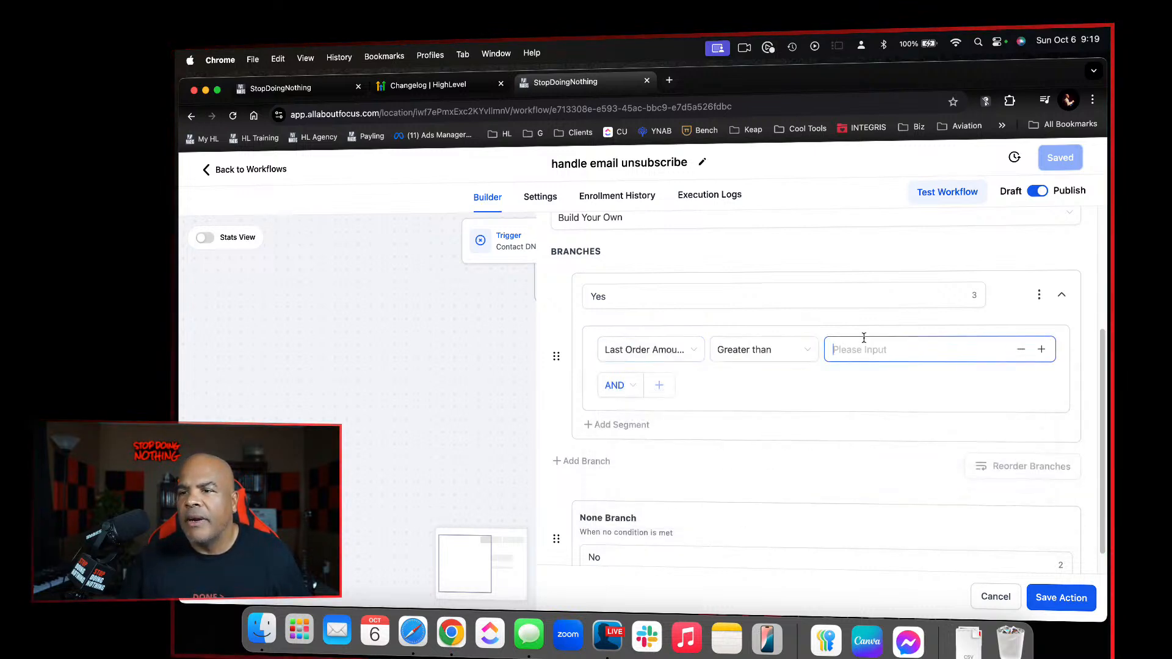
pyautogui.write('0')
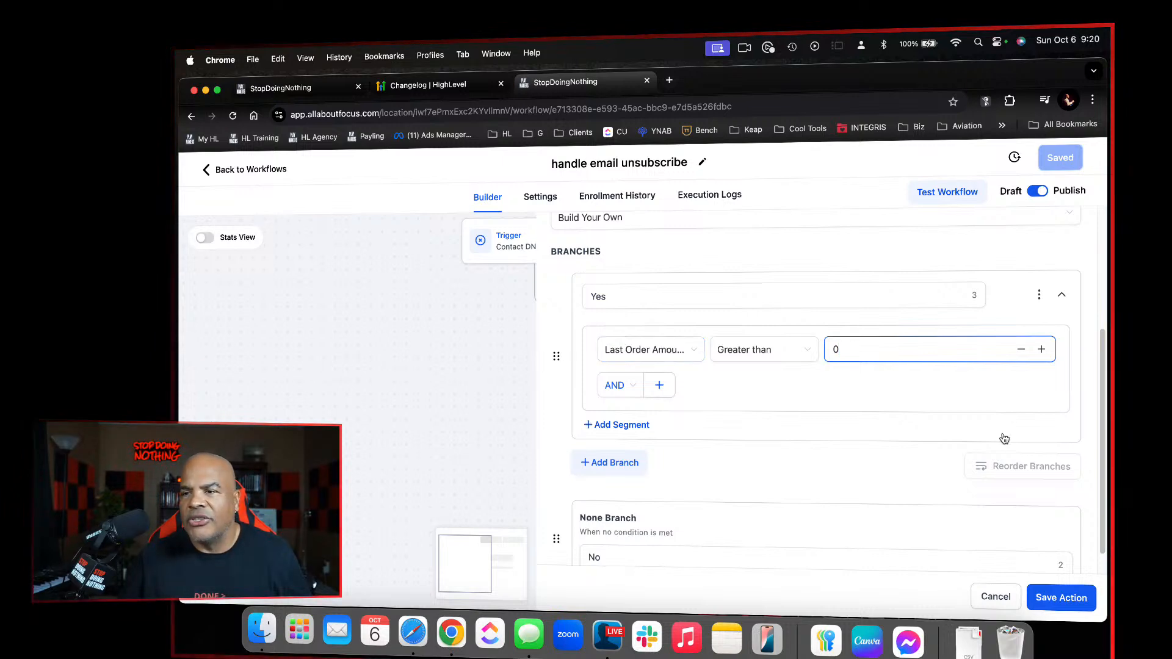
pyautogui.click(1056, 599)
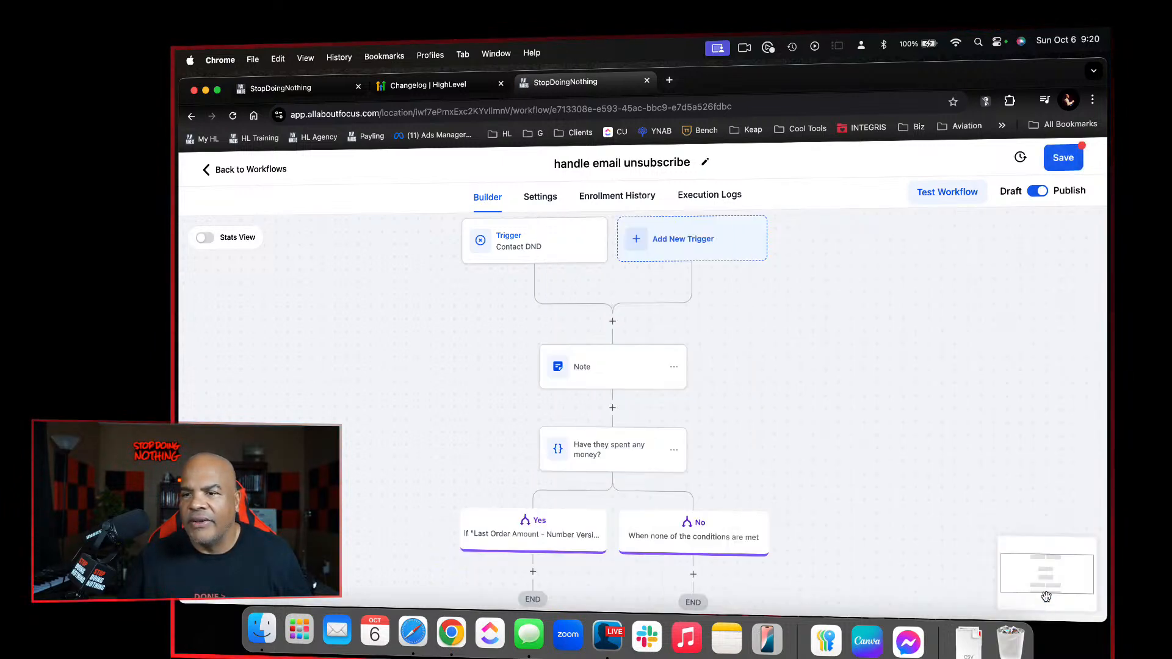
# Reopen the "Have they spent any money?" condition to check its settings, and save the action and the workflow
pyautogui.scroll(-2, 890, 539)
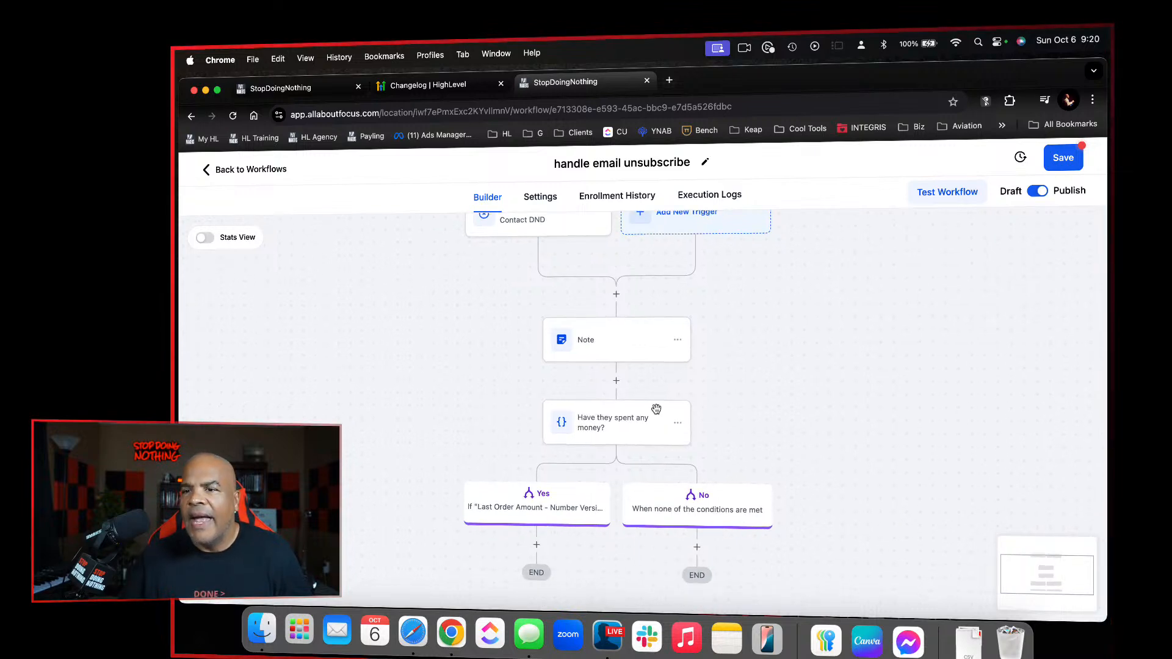
pyautogui.click(630, 415)
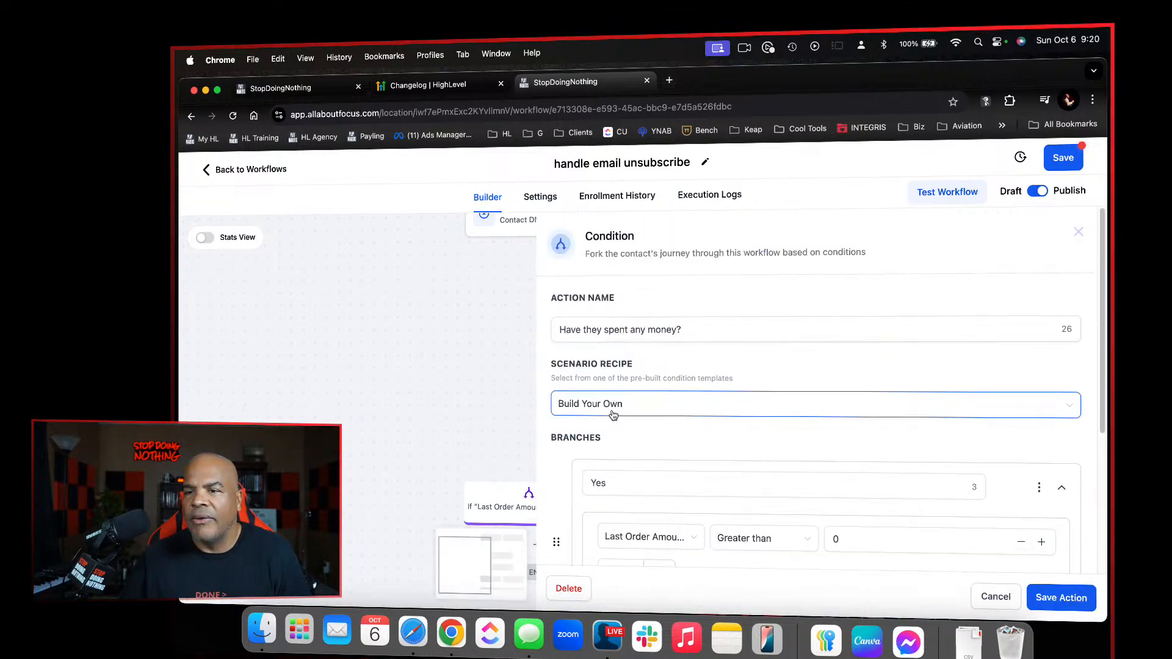
pyautogui.scroll(-2, 738, 385)
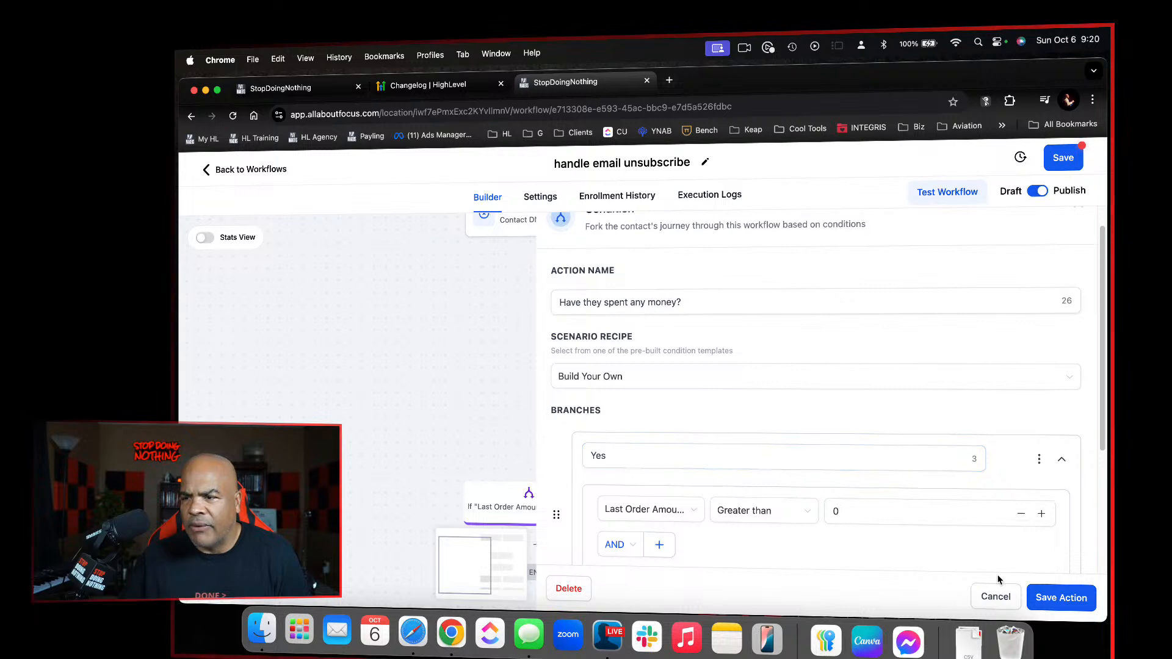
pyautogui.click(1063, 598)
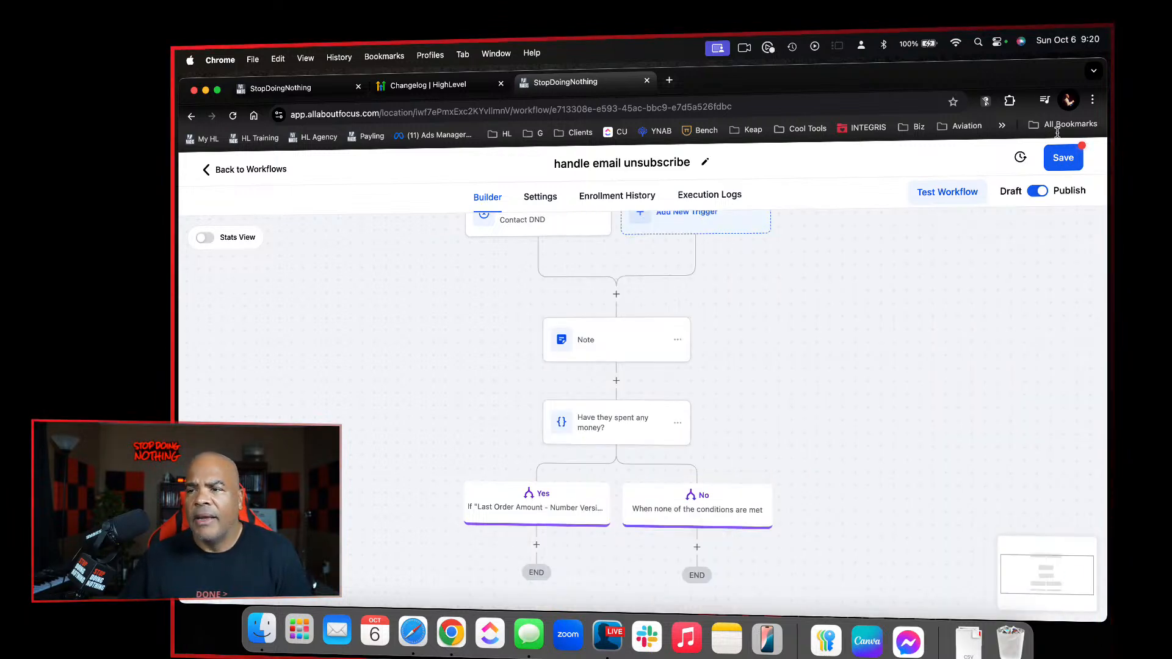
pyautogui.click(1059, 163)
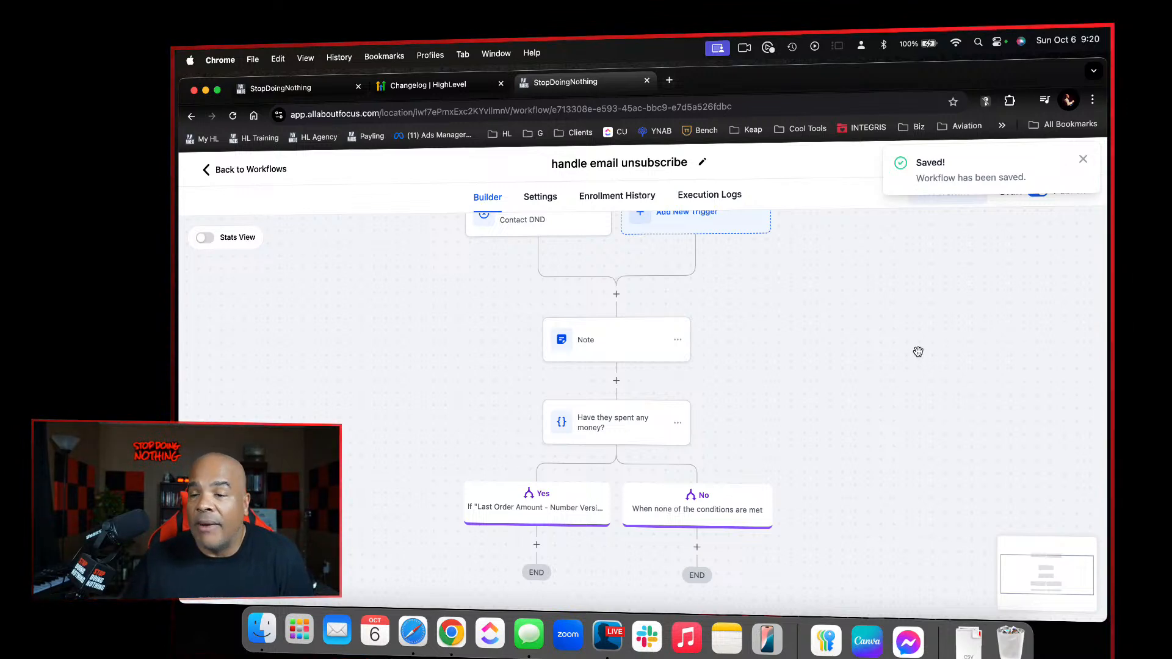
# Add a Send Internal Notification action under the Yes branch and set its type to Notification
pyautogui.scroll(-5, 919, 401)
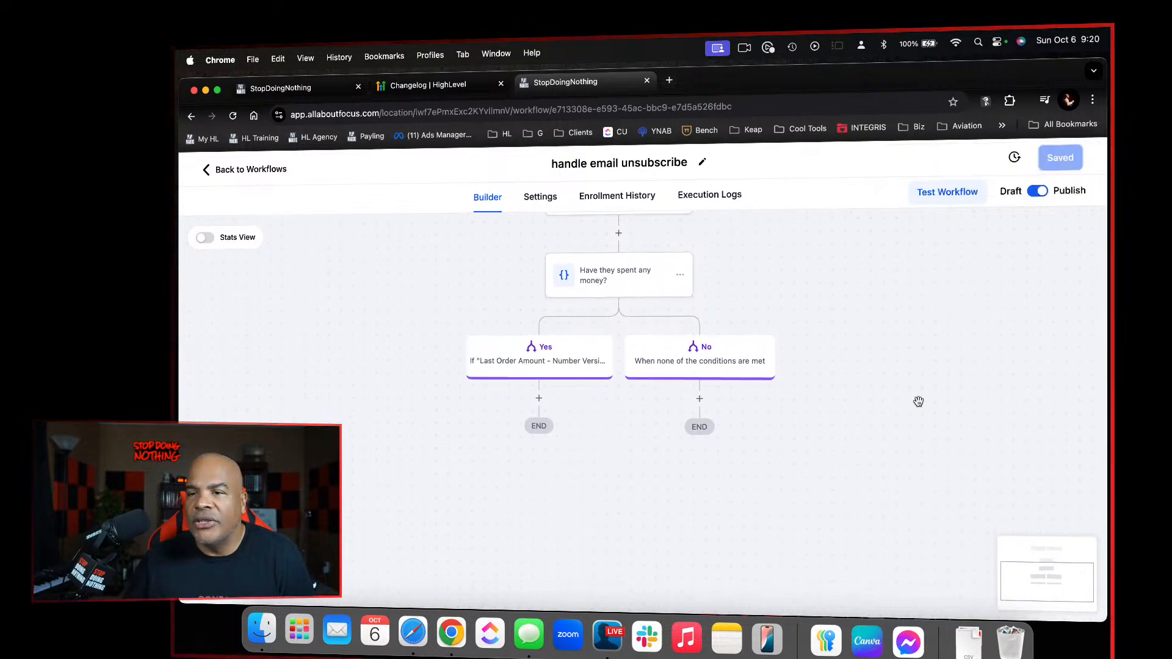
pyautogui.click(536, 389)
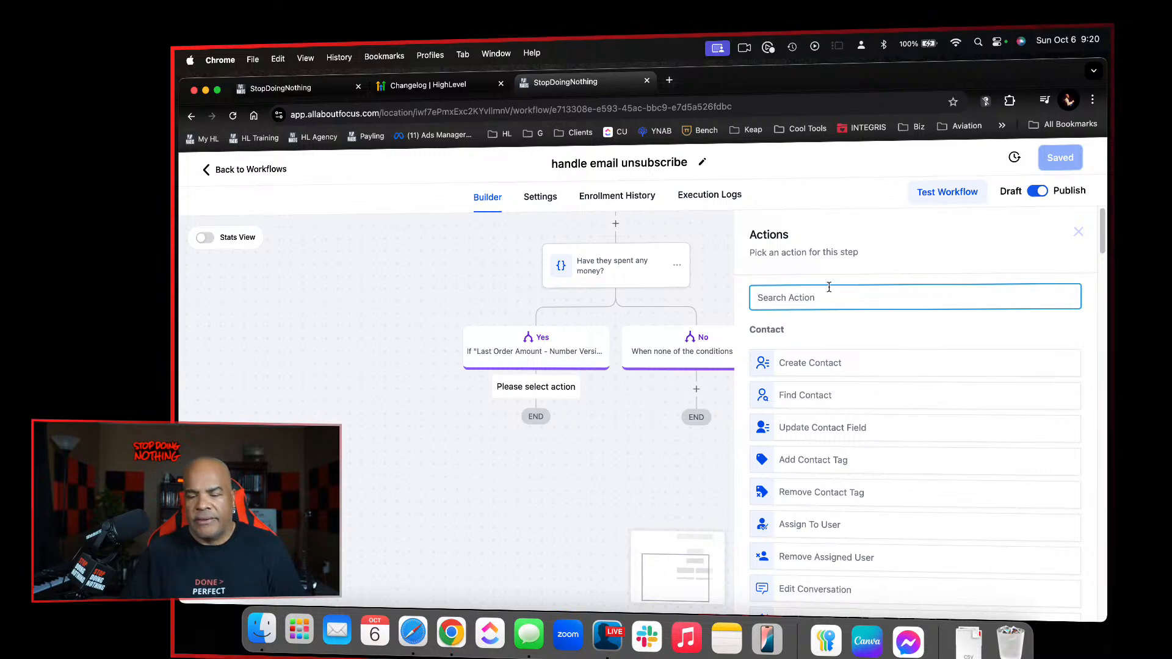
pyautogui.write('intern')
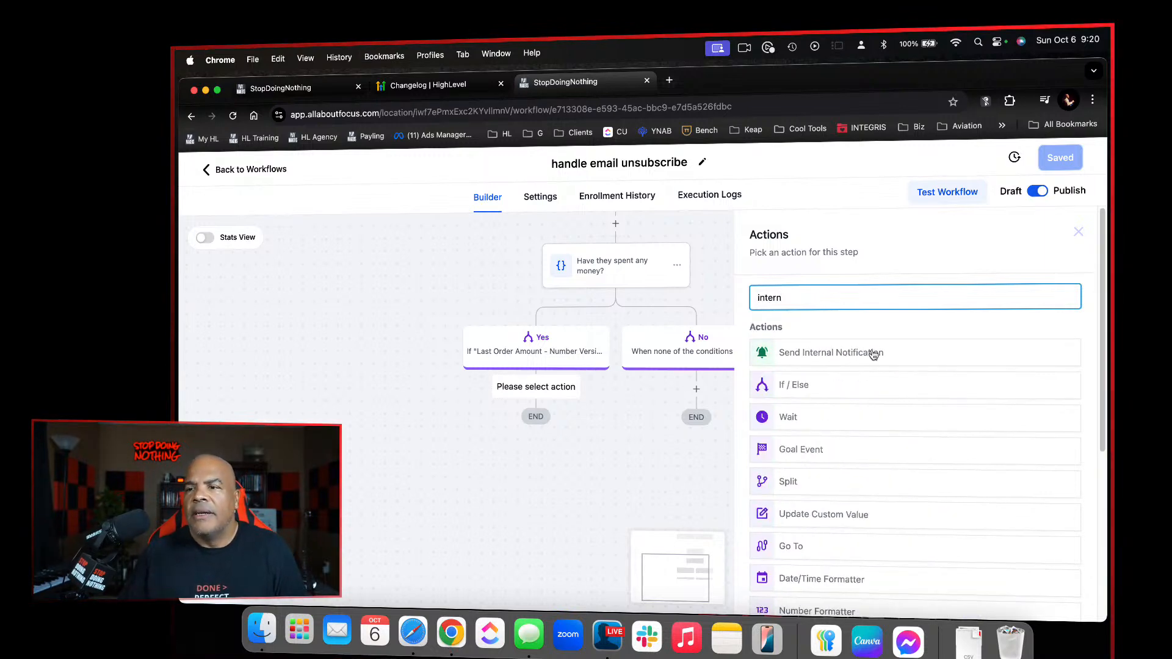
pyautogui.click(868, 352)
pyautogui.click(836, 380)
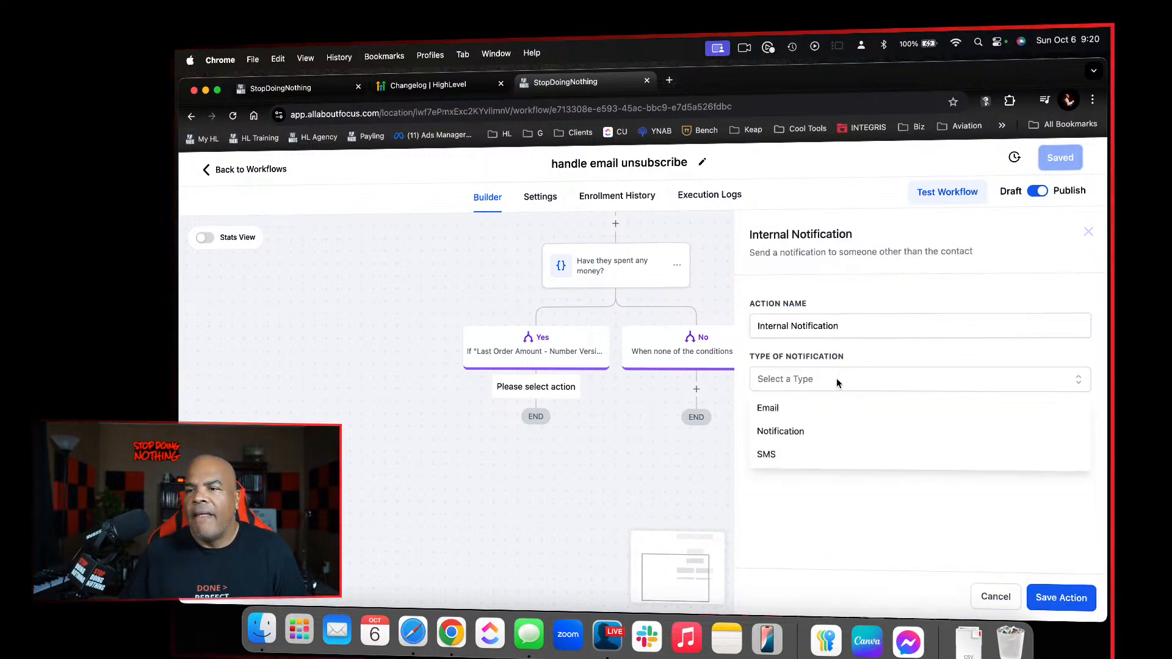
pyautogui.click(819, 429)
# Title the notification "Review unsubscribe of {{contact.email}}", inserting the contact's email as a custom value
pyautogui.click(824, 435)
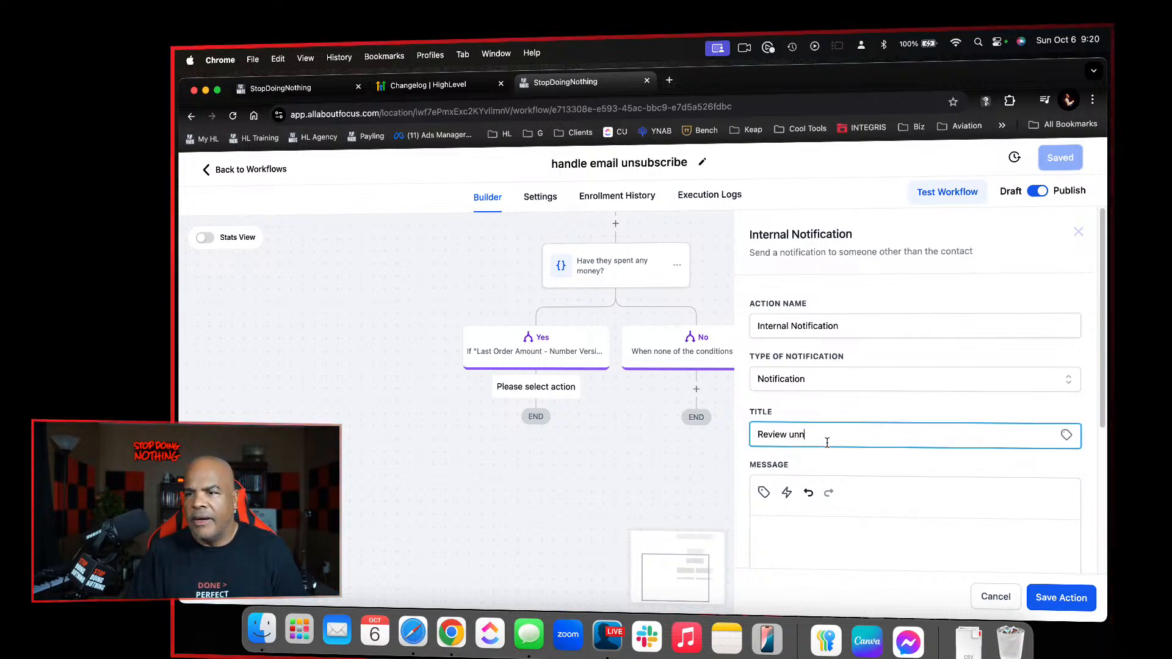
pyautogui.write('Review unsubsc')
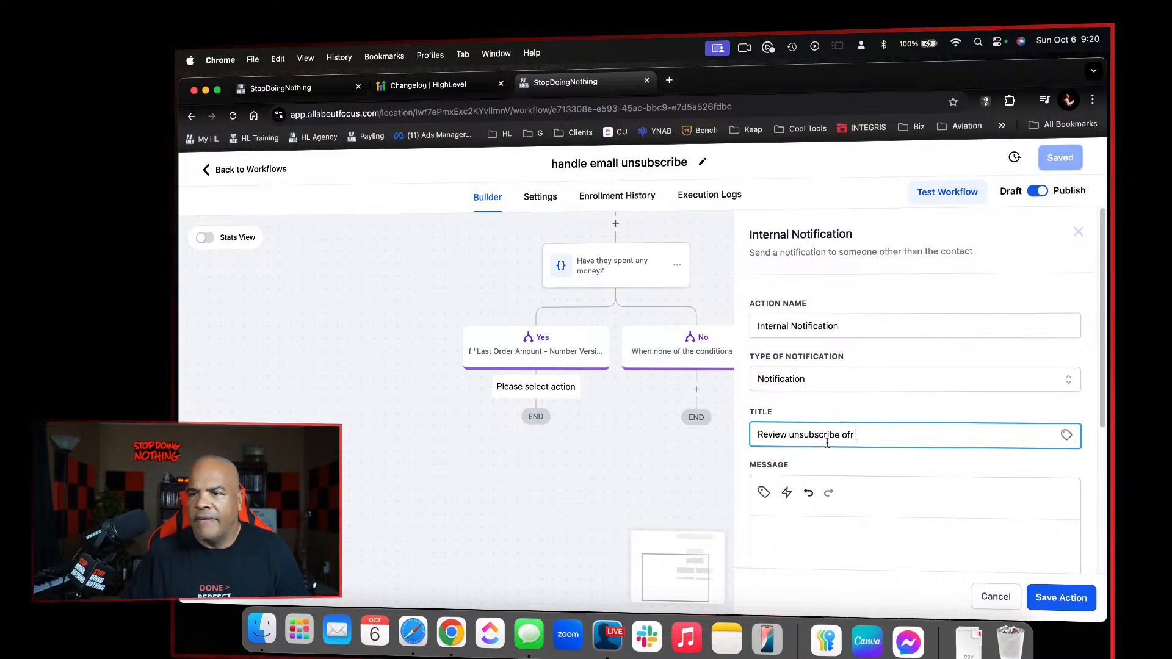
pyautogui.write('ribe ofr')
pyautogui.press('BackSpace')
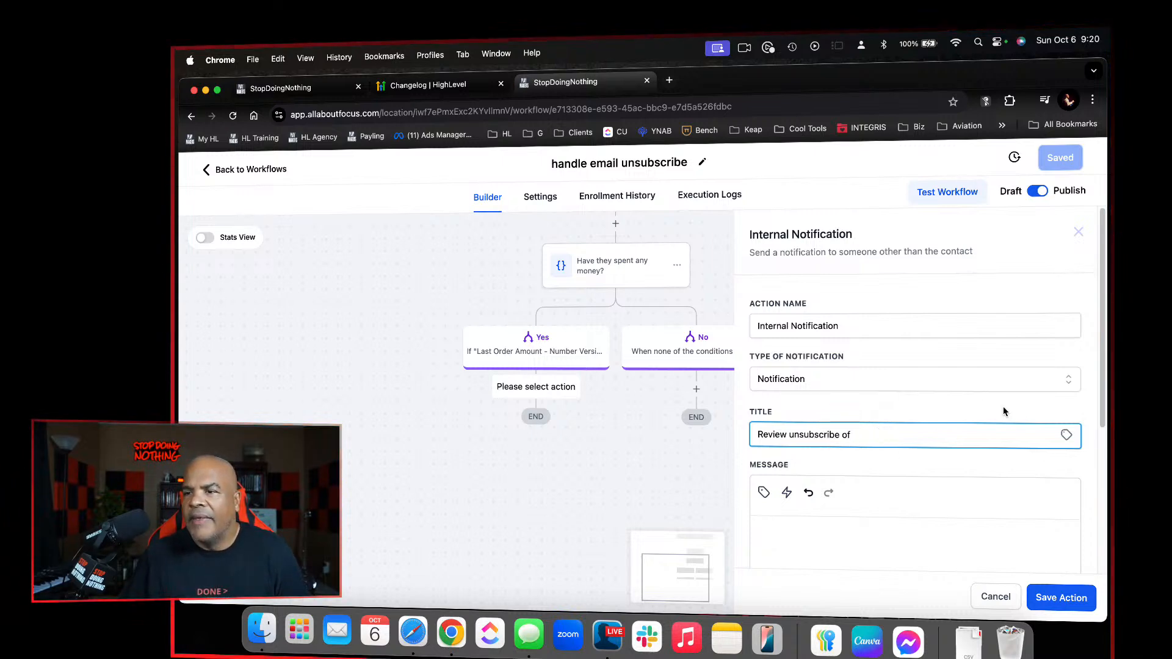
pyautogui.click(1066, 434)
pyautogui.click(1045, 479)
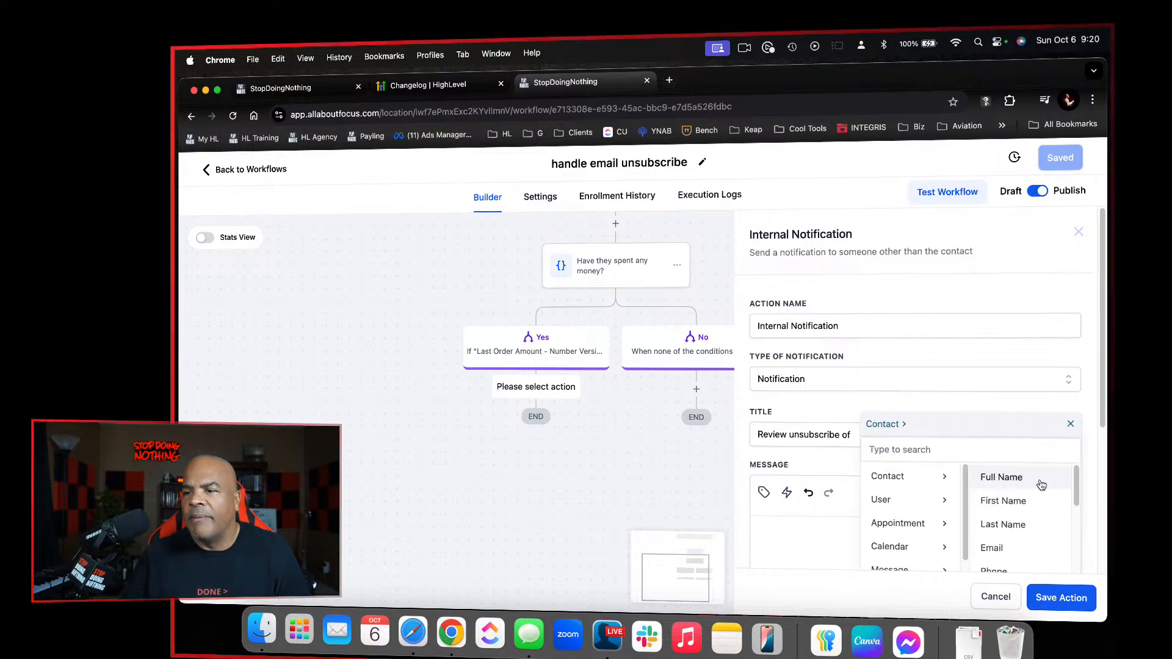
pyautogui.click(1002, 548)
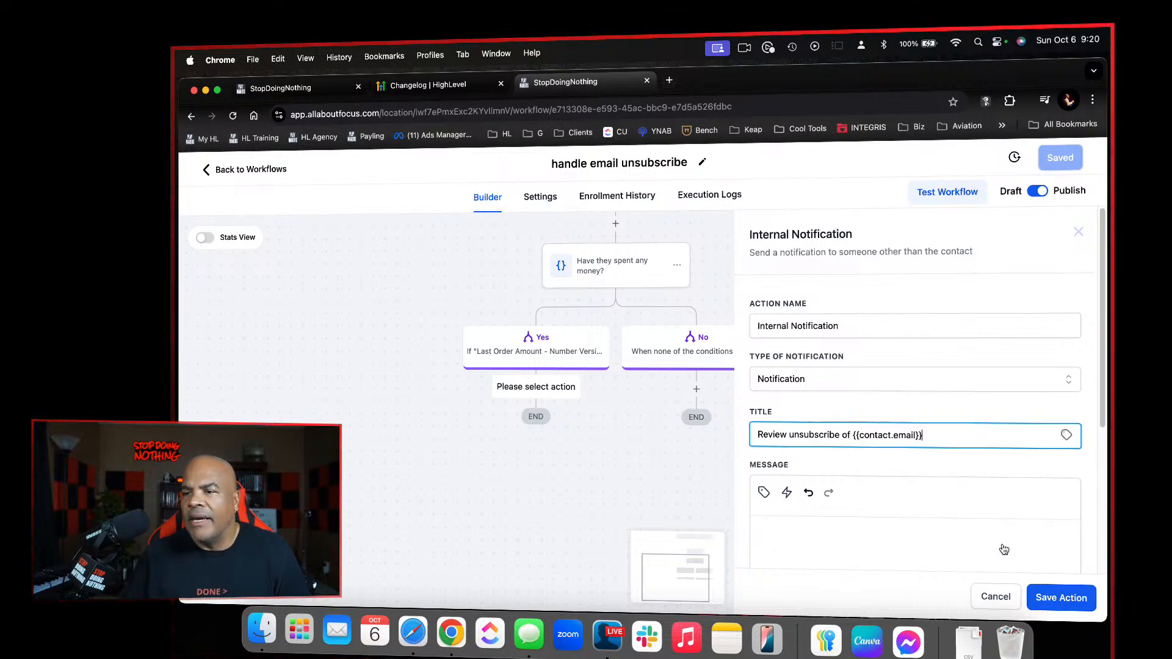
# Copy the notification title into the message body and try to save the action
pyautogui.tripleClick(961, 436)
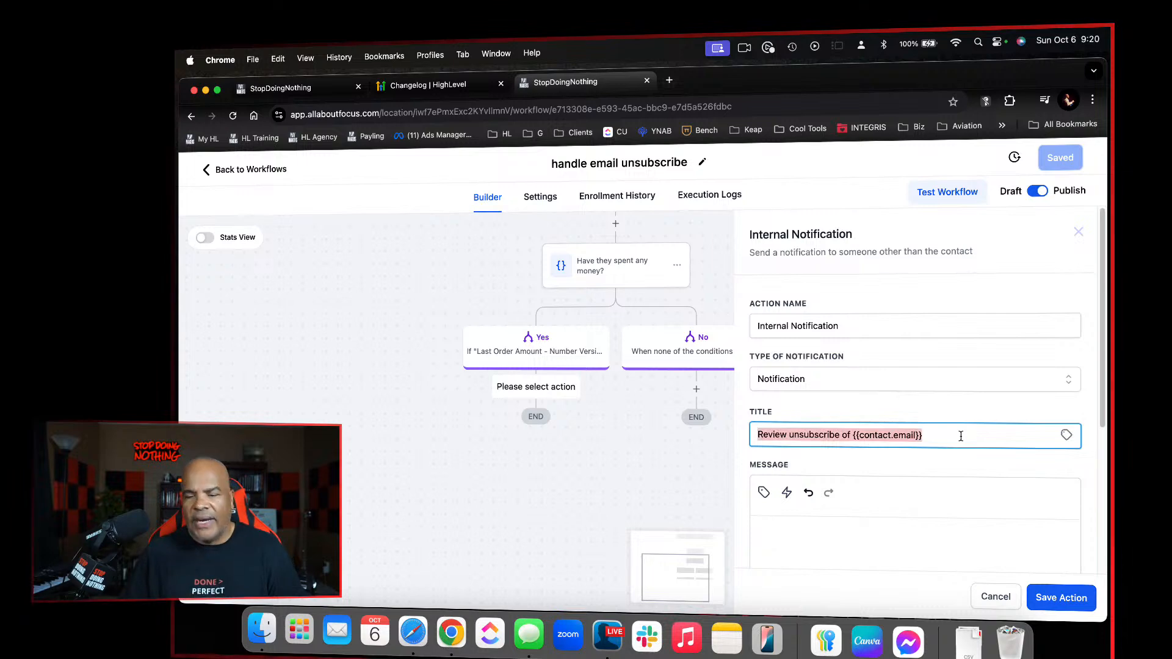
pyautogui.press('super+c')
pyautogui.click(902, 523)
pyautogui.press('super+v')
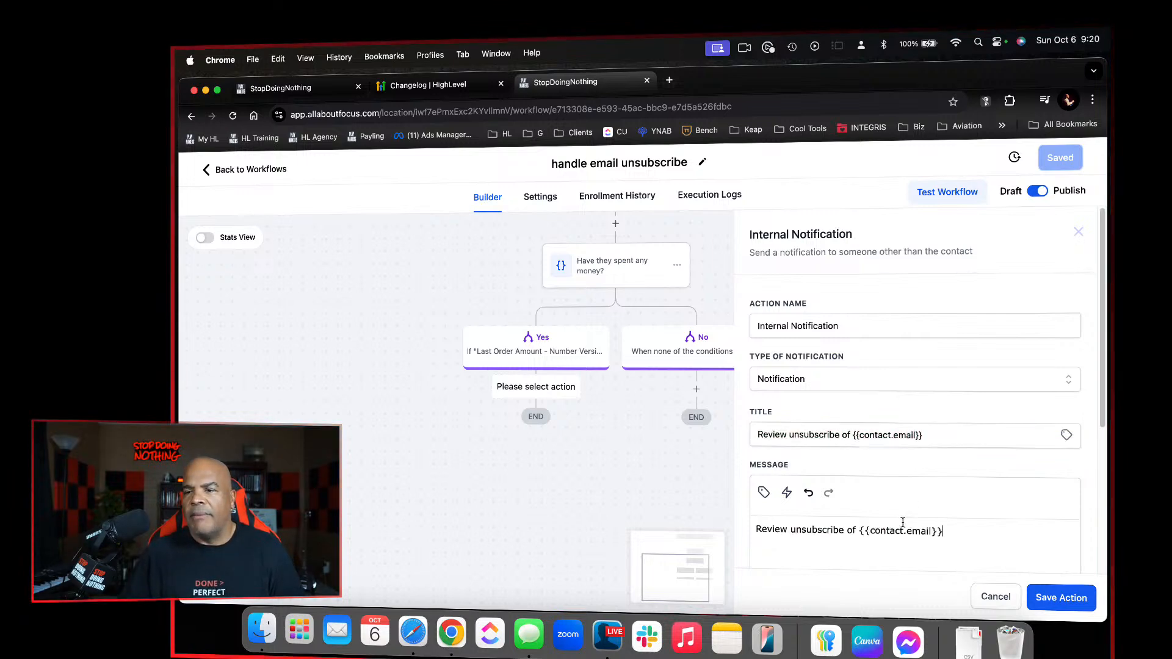
pyautogui.click(1042, 596)
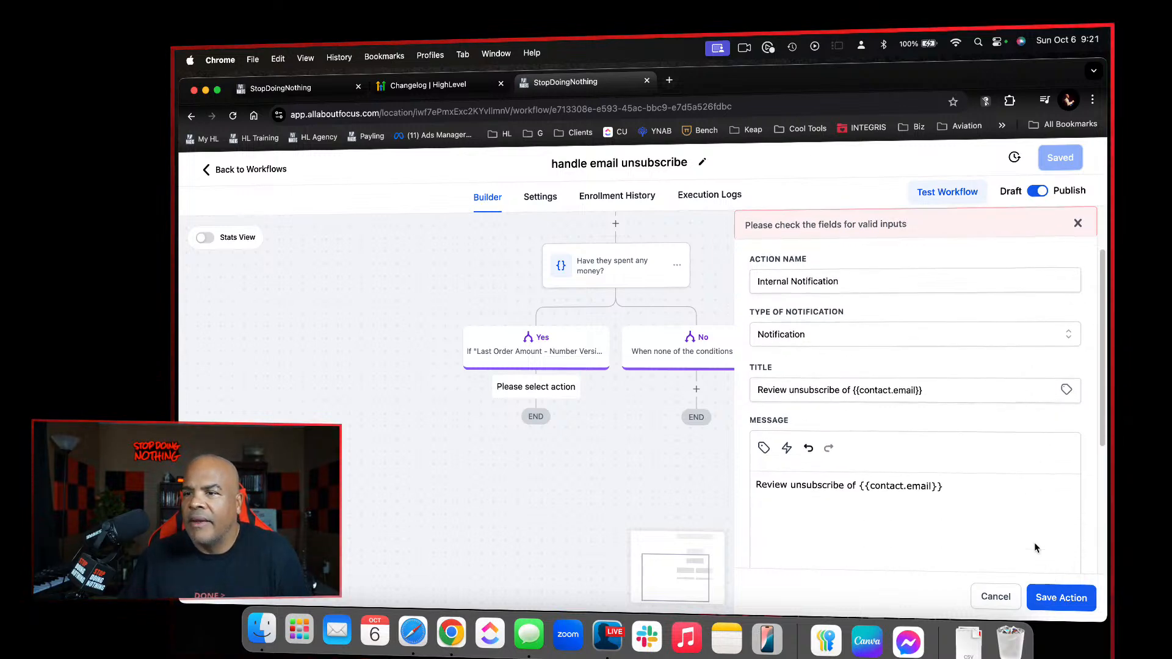
# Set the redirect page to Contact and the recipient to "User assigned to the contact", and save the notification action
pyautogui.scroll(-5, 1035, 543)
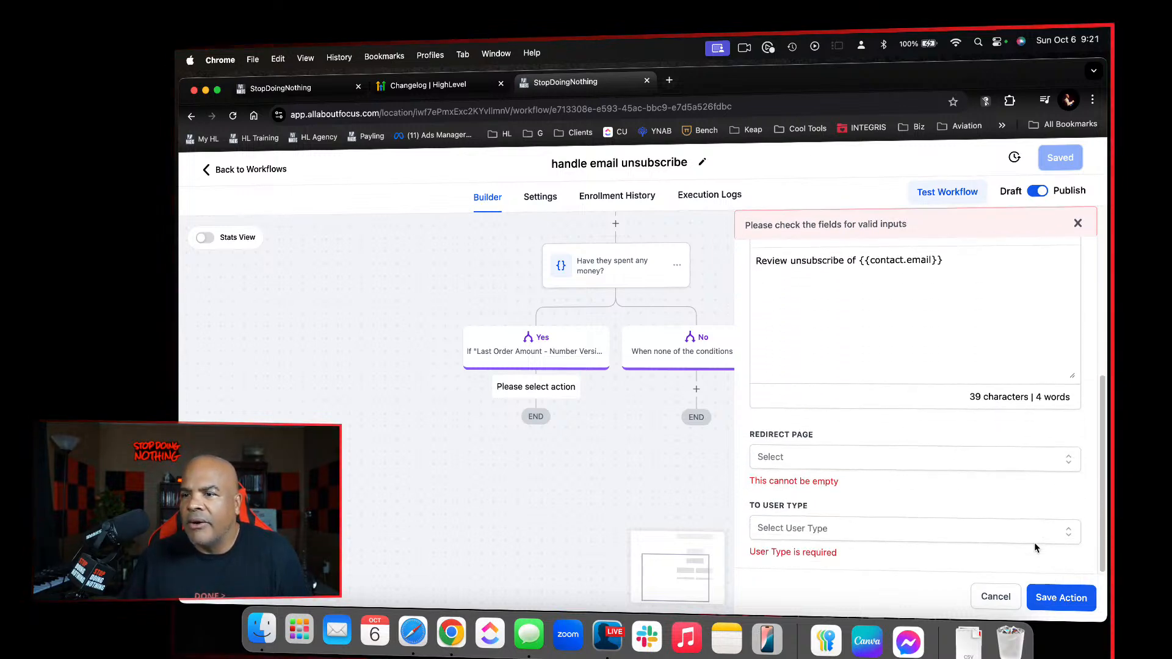
pyautogui.click(842, 459)
pyautogui.click(826, 485)
pyautogui.click(846, 535)
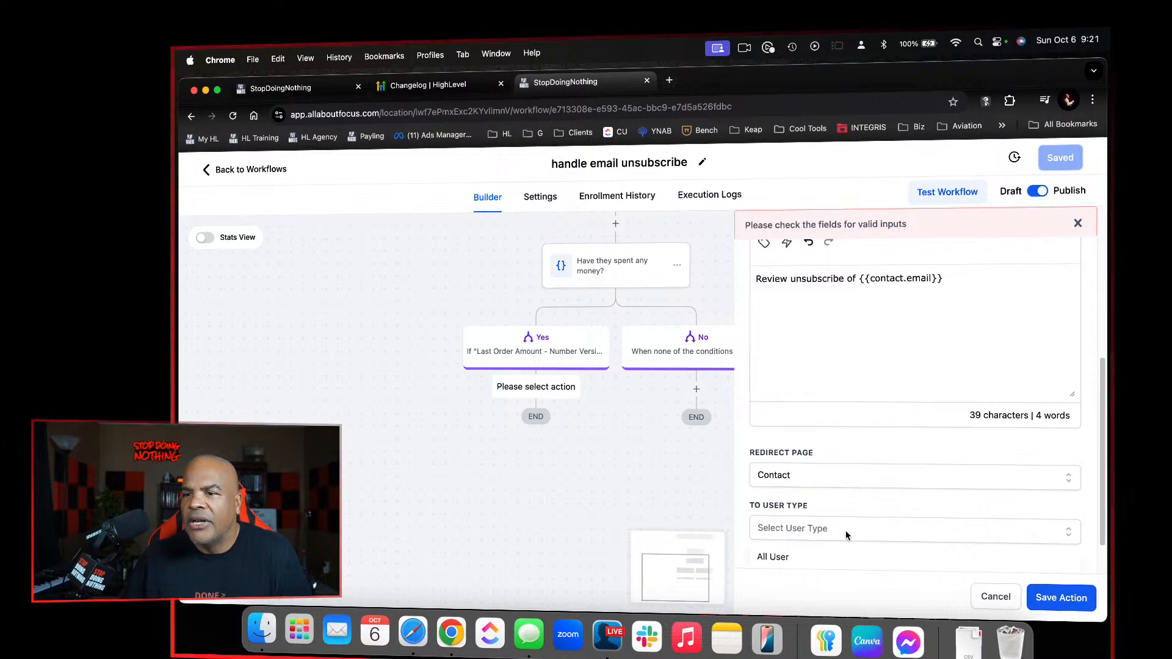
pyautogui.click(840, 554)
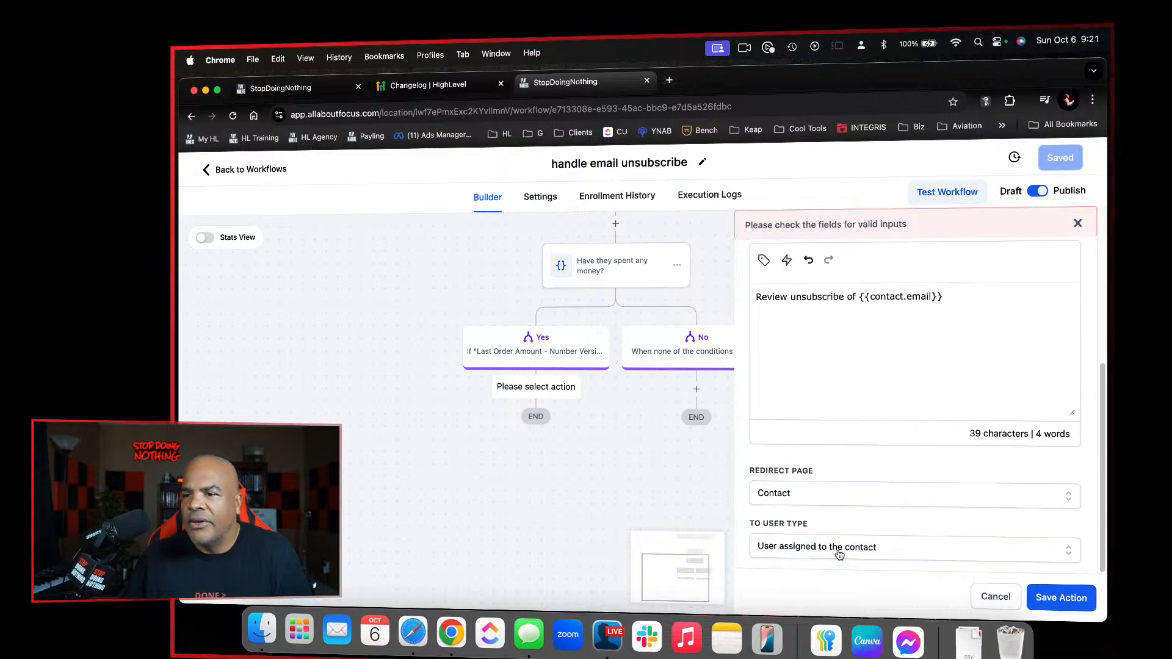
pyautogui.click(1048, 602)
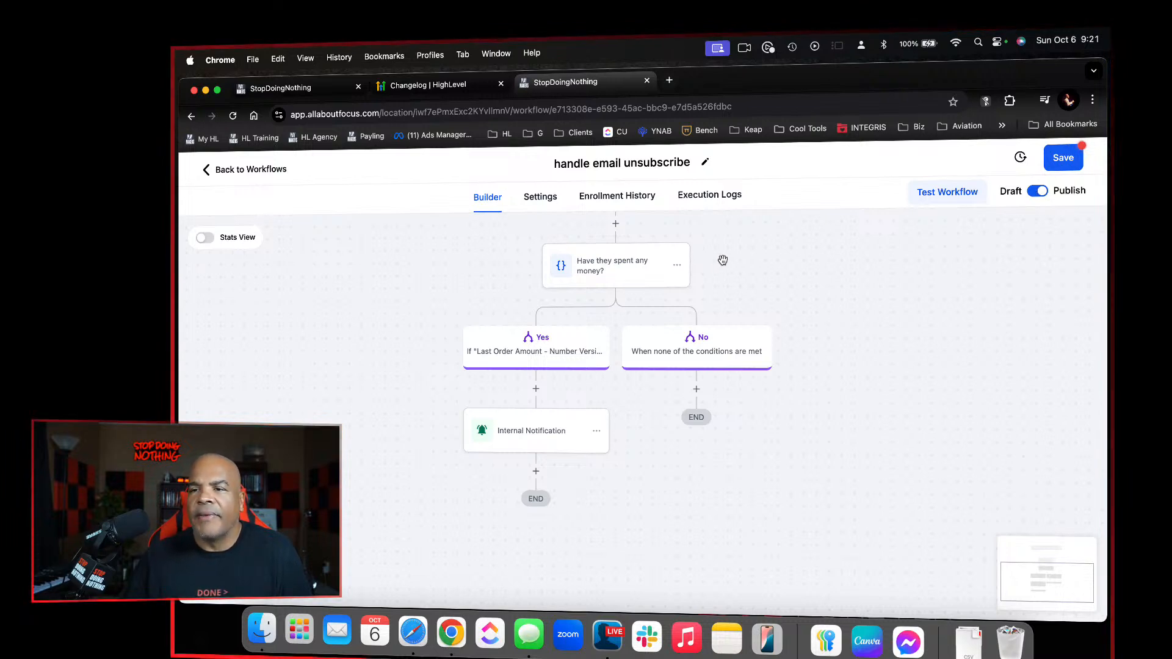
# Add a Wait action under the No branch with a time delay of 30 days and save it
pyautogui.click(696, 389)
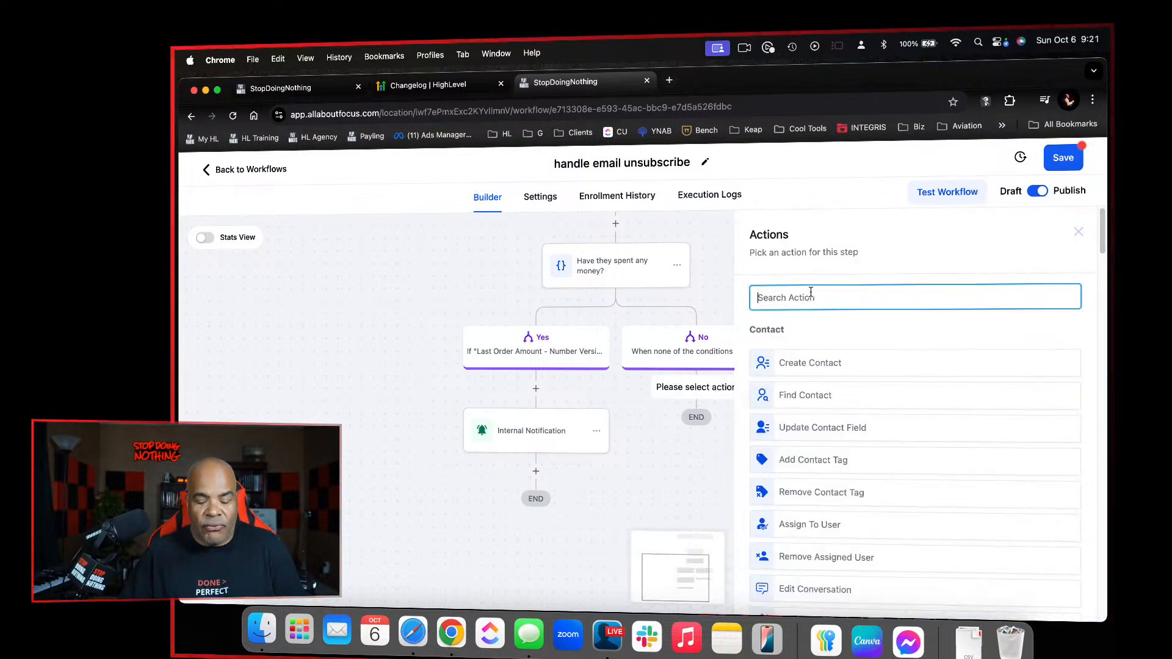
pyautogui.write('wait')
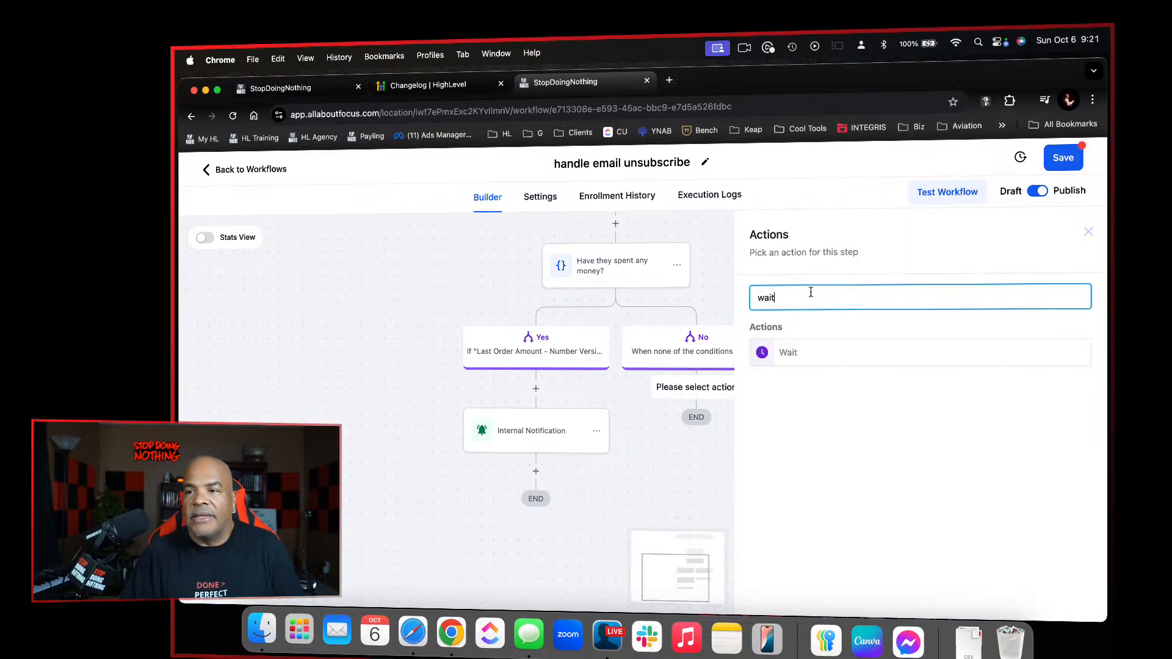
pyautogui.click(791, 352)
pyautogui.click(705, 446)
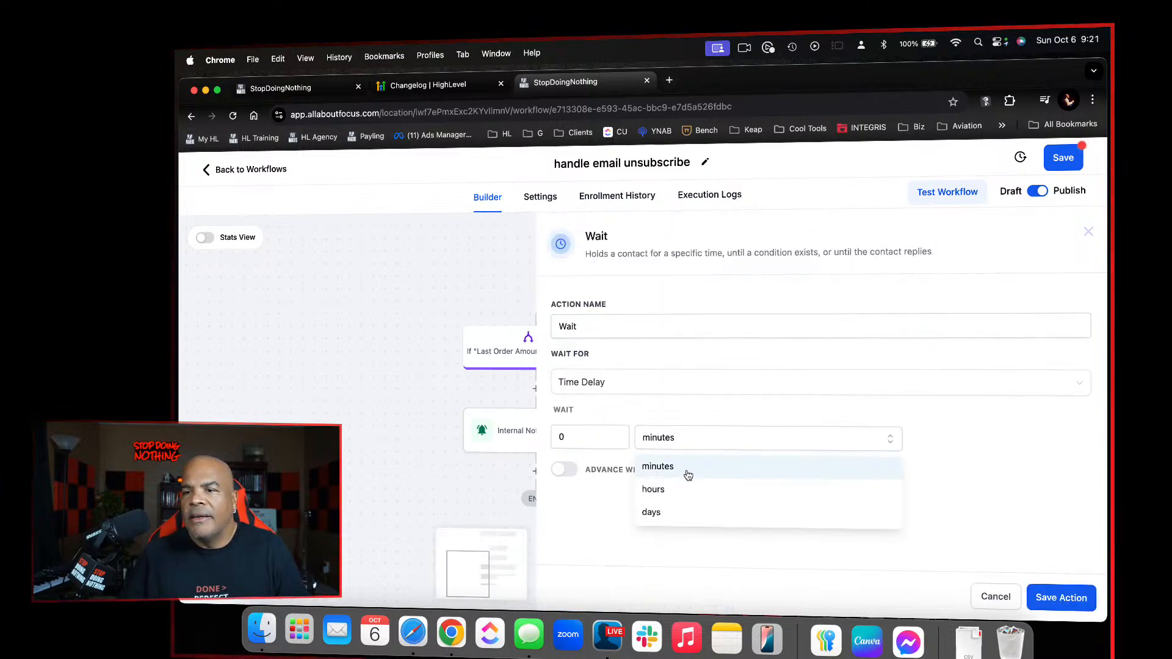
pyautogui.click(677, 510)
pyautogui.click(599, 442)
pyautogui.moveTo(599, 442); pyautogui.dragTo(544, 419)
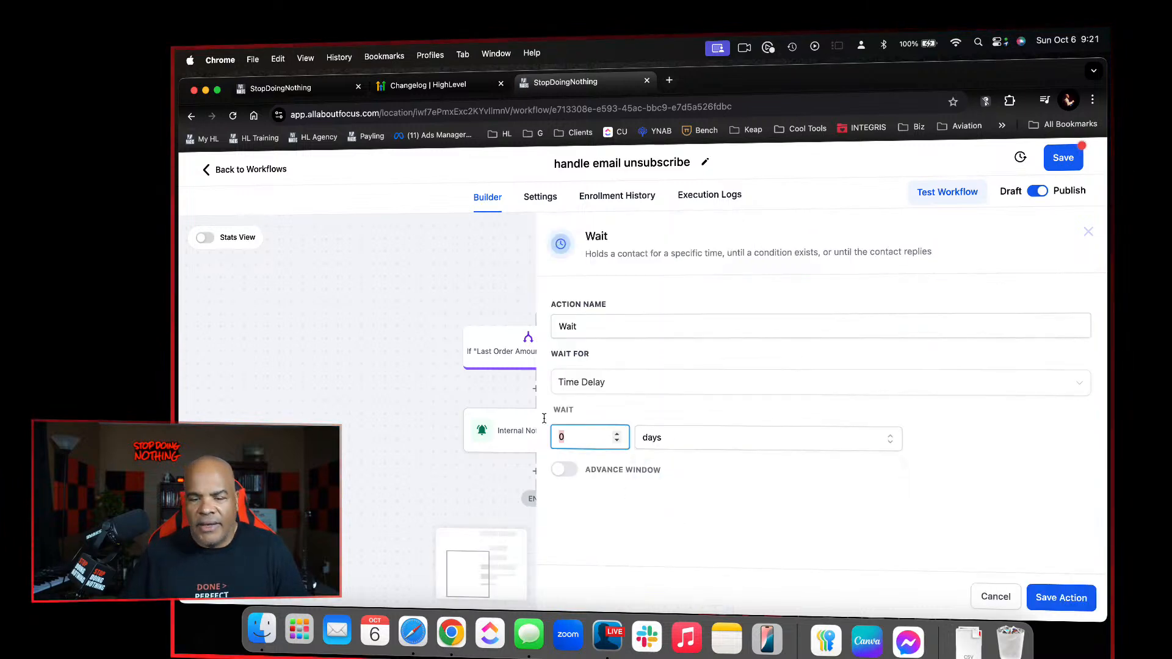
pyautogui.click(1052, 601)
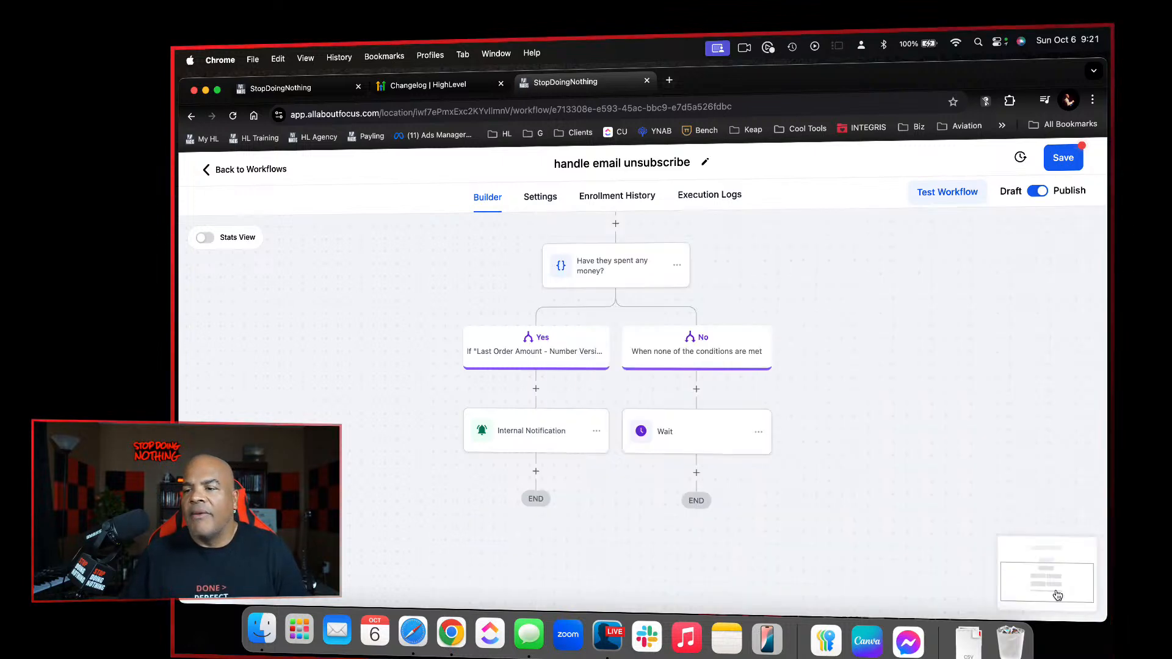
# Rename the wait action under the No branch to "Wait 30 Days" and save it
pyautogui.click(715, 449)
pyautogui.click(631, 328)
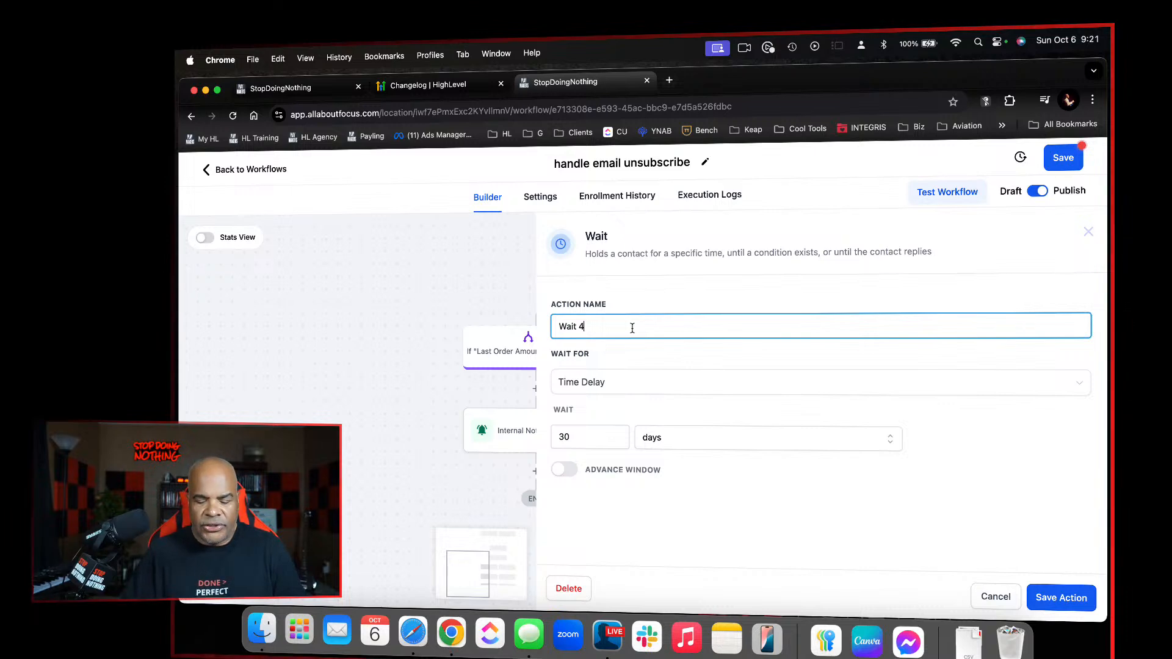
pyautogui.write('40')
pyautogui.press('BackSpace')
pyautogui.press('BackSpace')
pyautogui.write('30 Days')
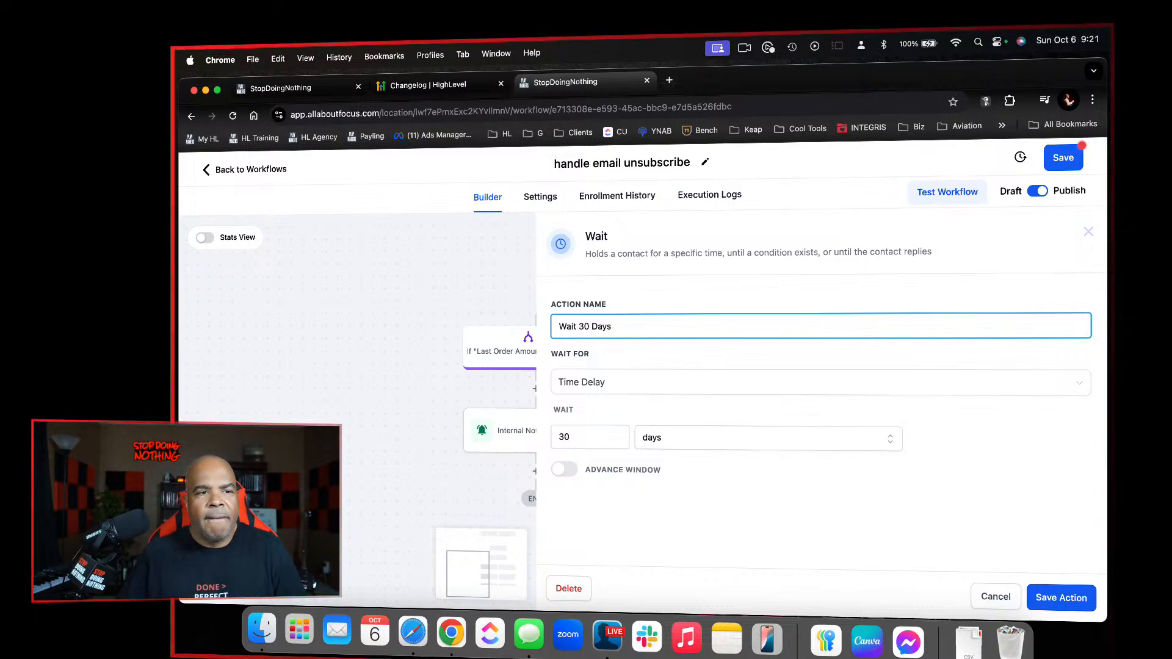
pyautogui.click(1074, 603)
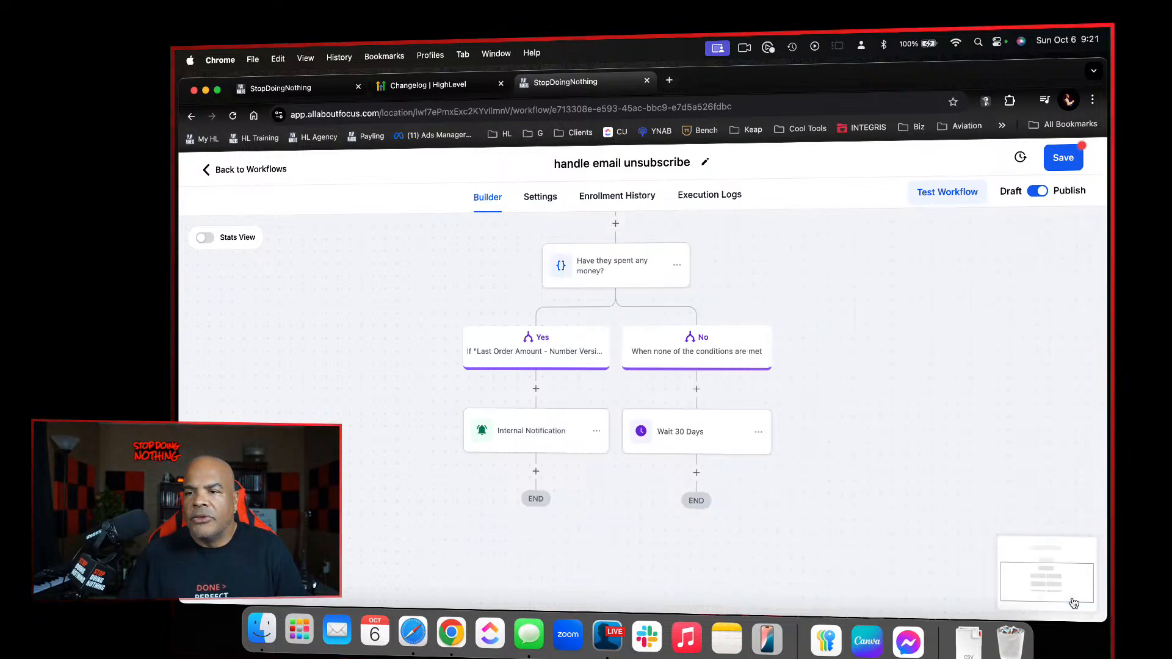
# Add a Delete Contact action after the 30-day wait and save the workflow
pyautogui.click(697, 471)
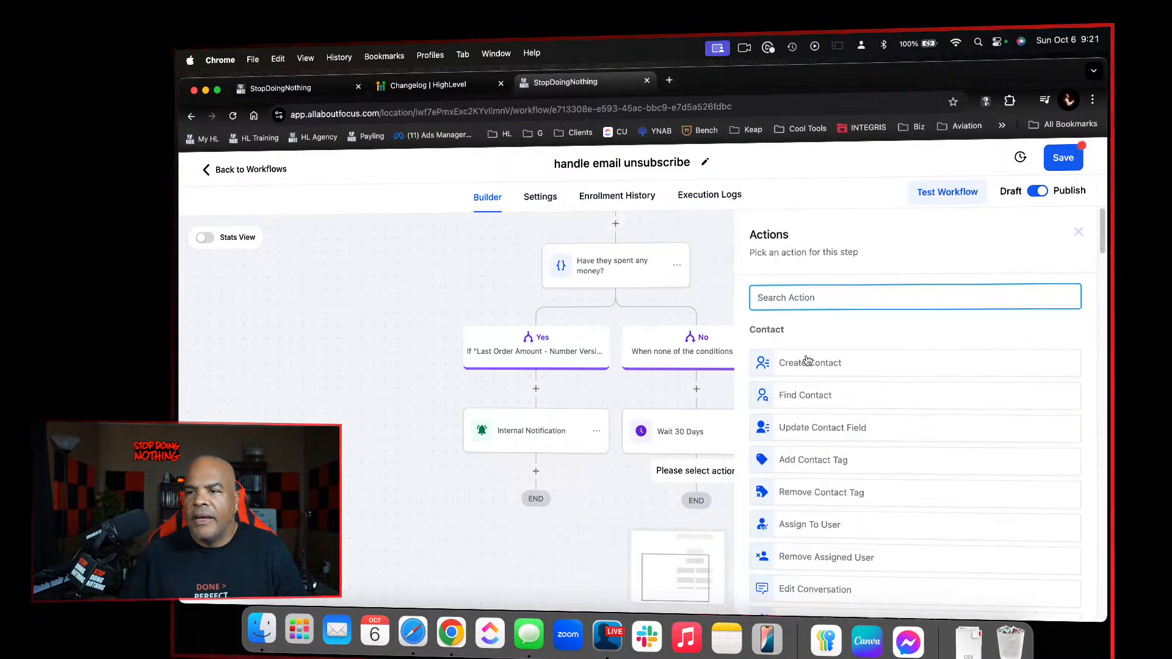
pyautogui.write('de')
pyautogui.click(845, 348)
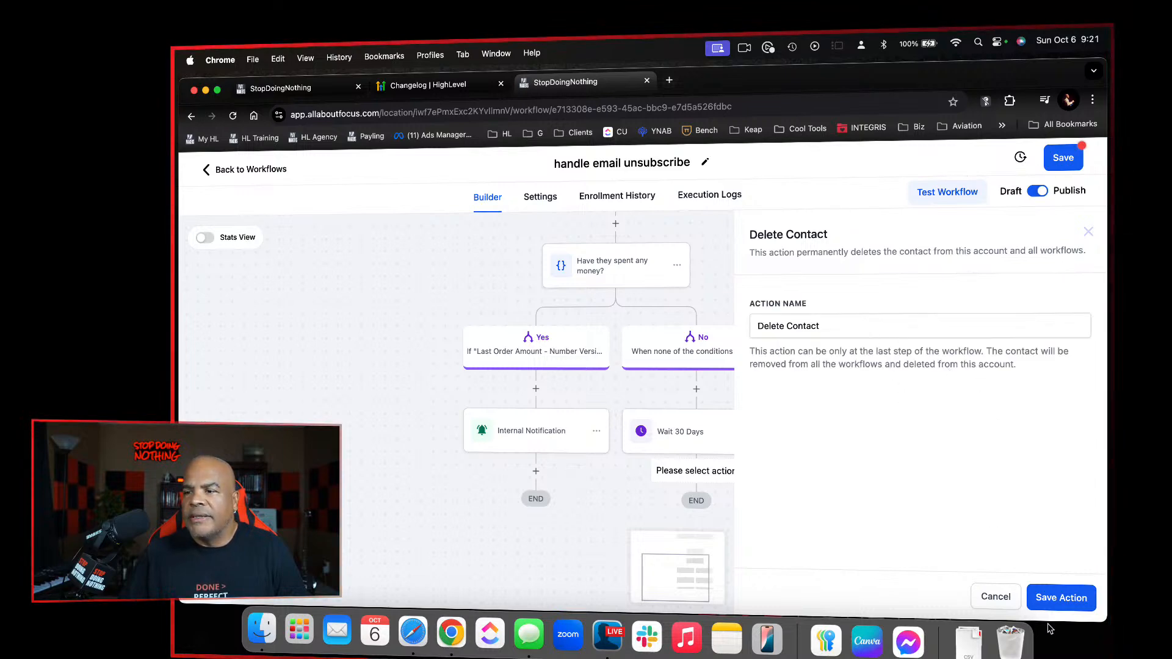
pyautogui.click(1051, 601)
pyautogui.click(1071, 158)
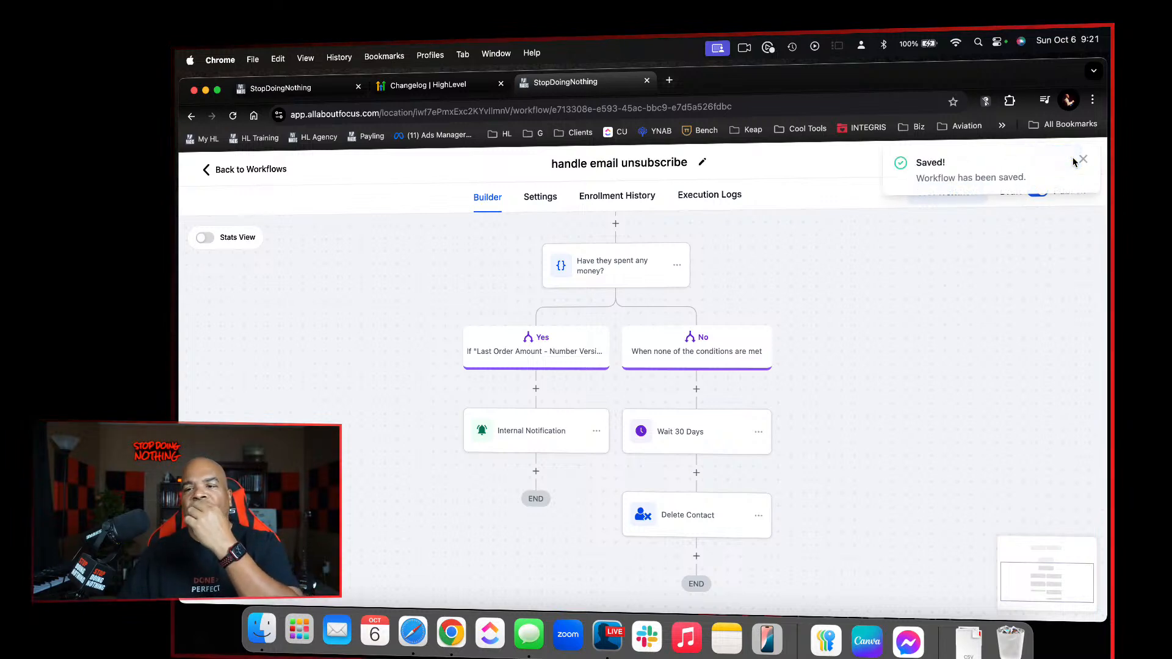
pyautogui.scroll(3, 896, 262)
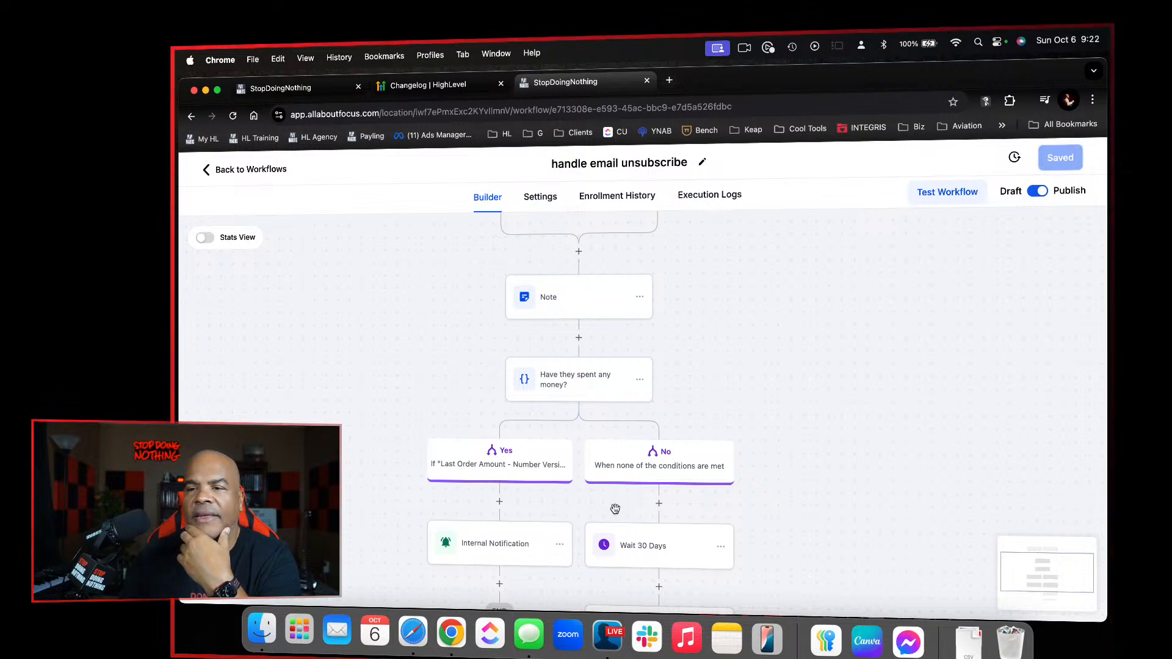
pyautogui.scroll(-3, 665, 409)
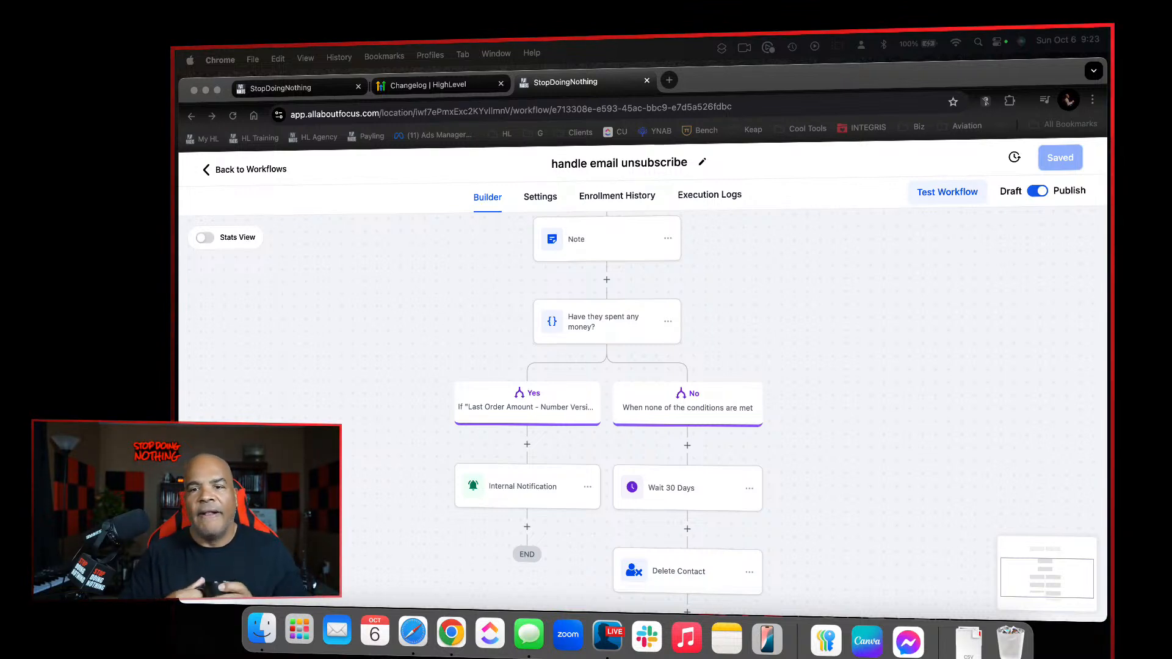
pyautogui.click(716, 331)
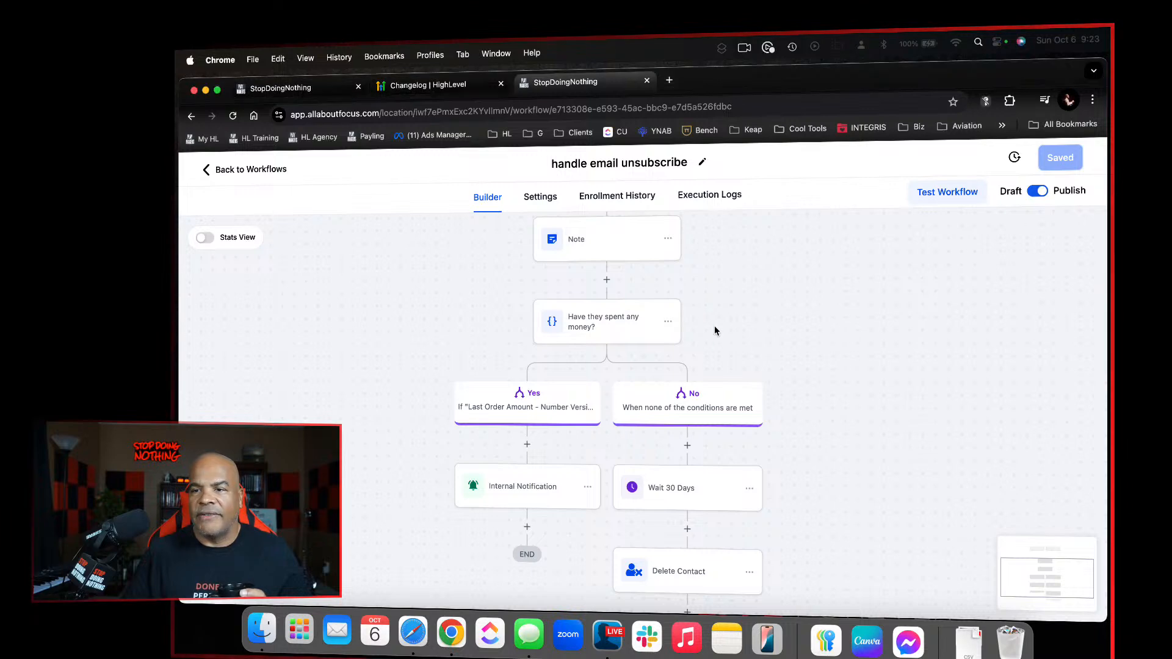
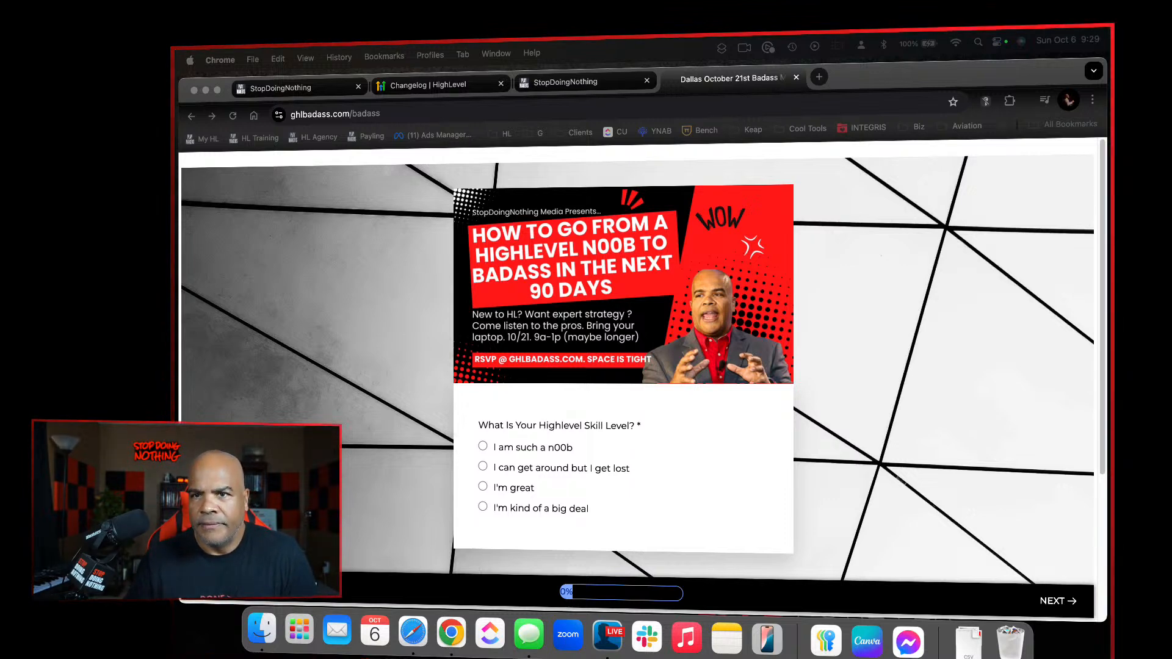
pyautogui.click(329, 92)
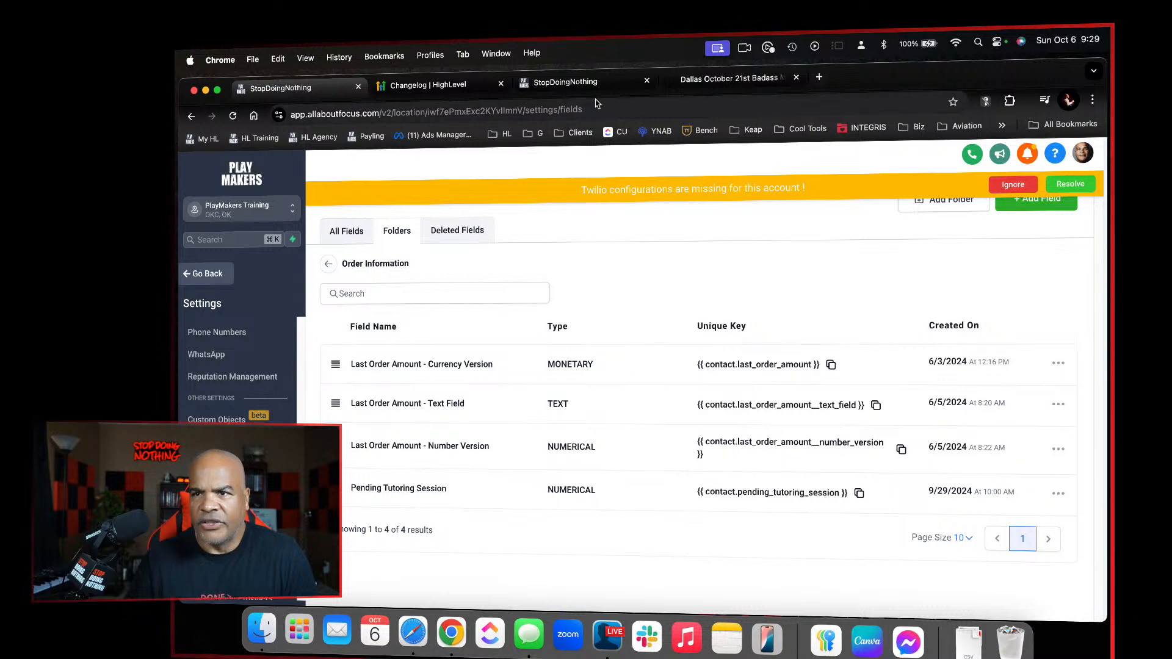
pyautogui.click(573, 82)
pyautogui.click(683, 78)
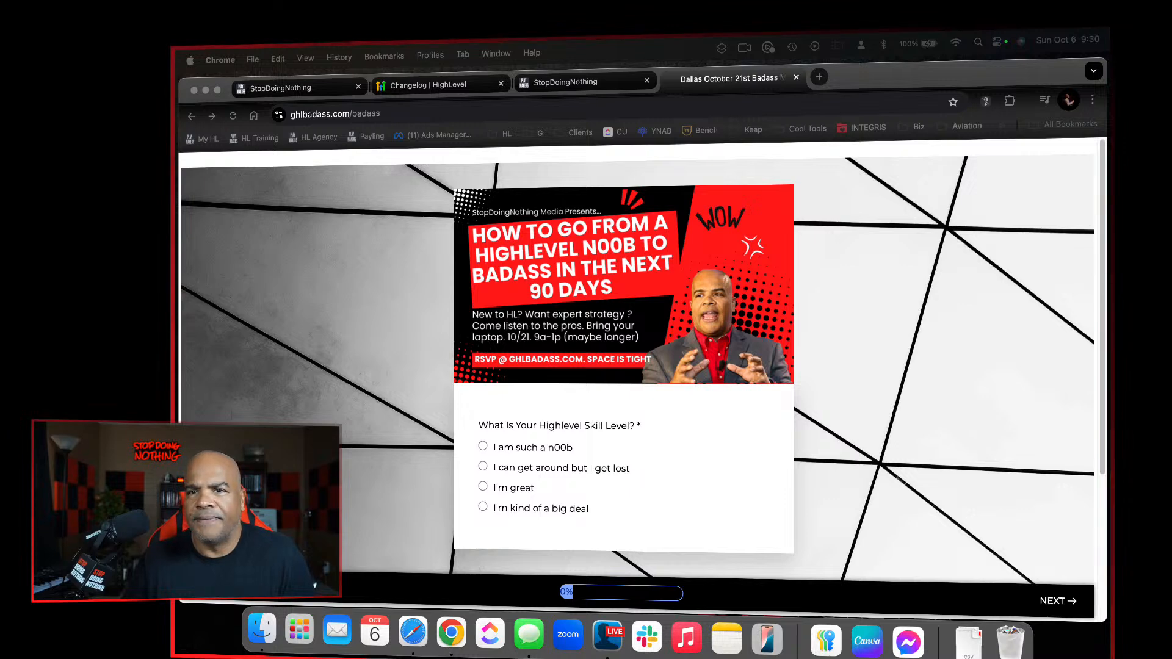
# Leave the settings, open the survey builder under Sites and start a new survey from a template
pyautogui.click(308, 87)
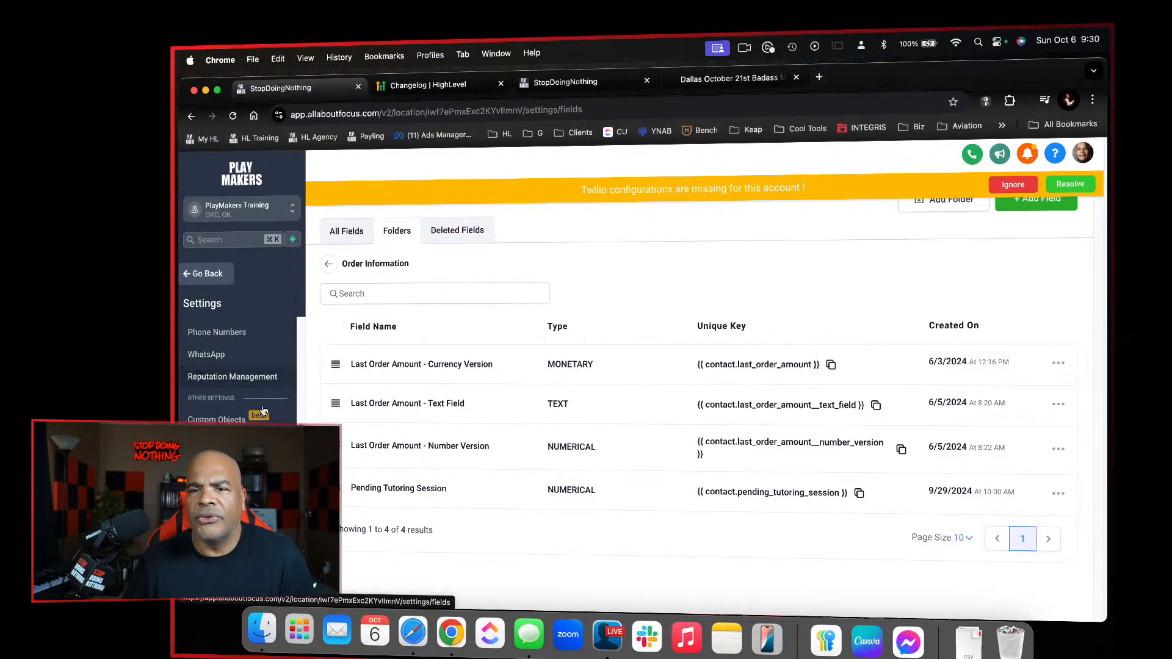
pyautogui.click(221, 277)
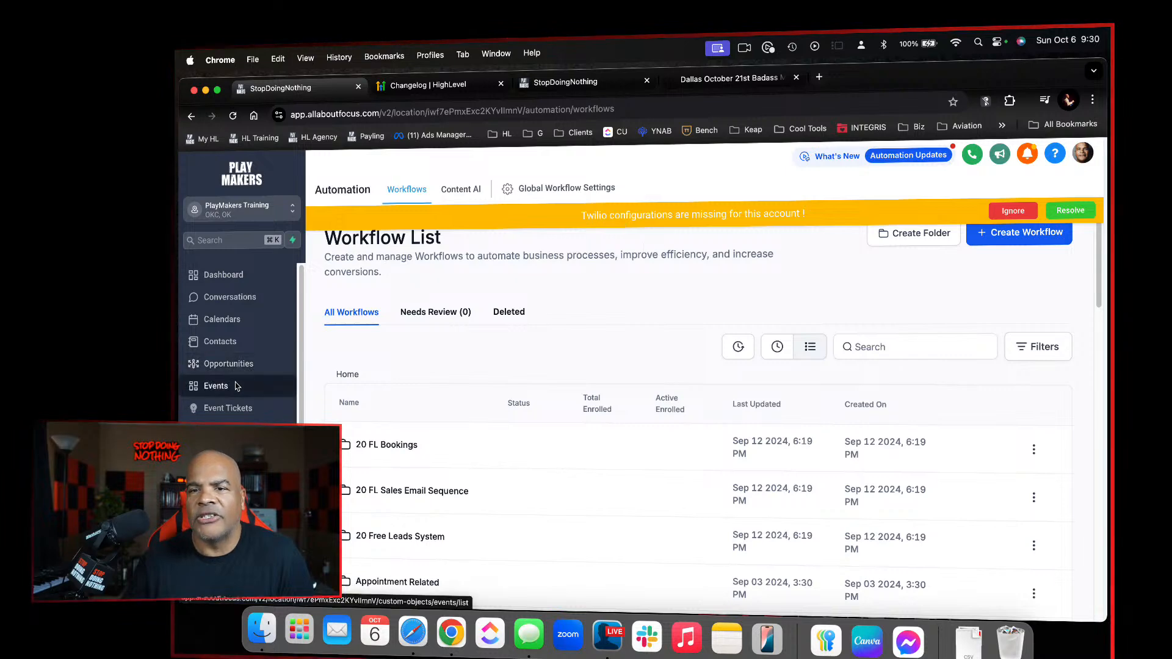
pyautogui.click(215, 497)
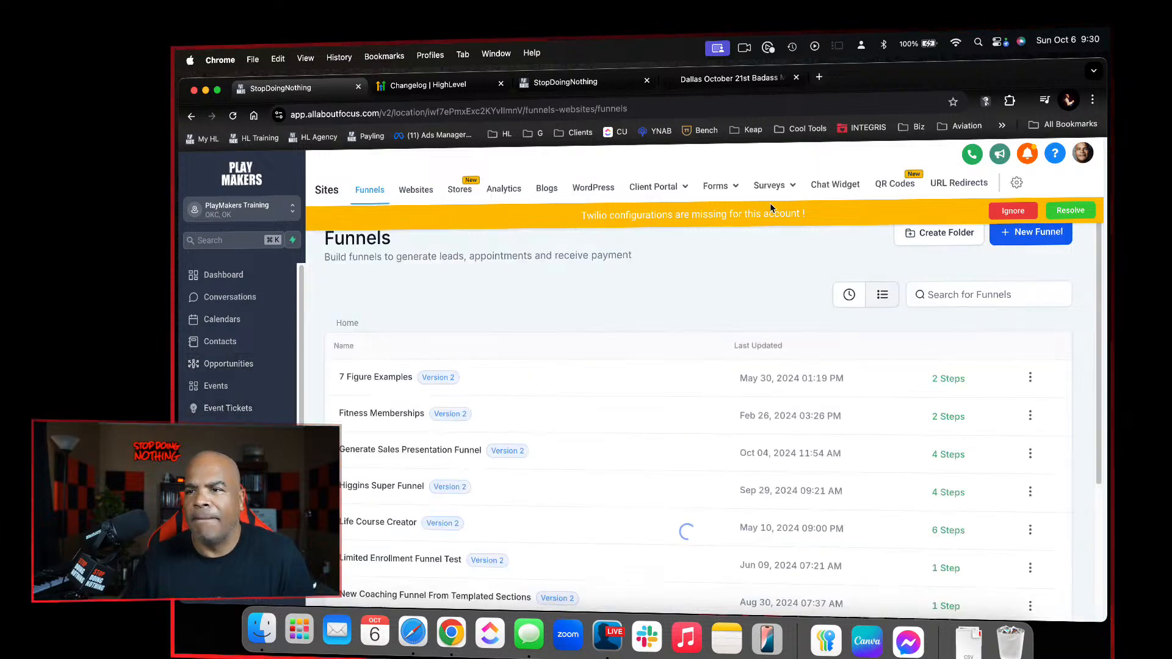
pyautogui.click(777, 185)
pyautogui.click(755, 215)
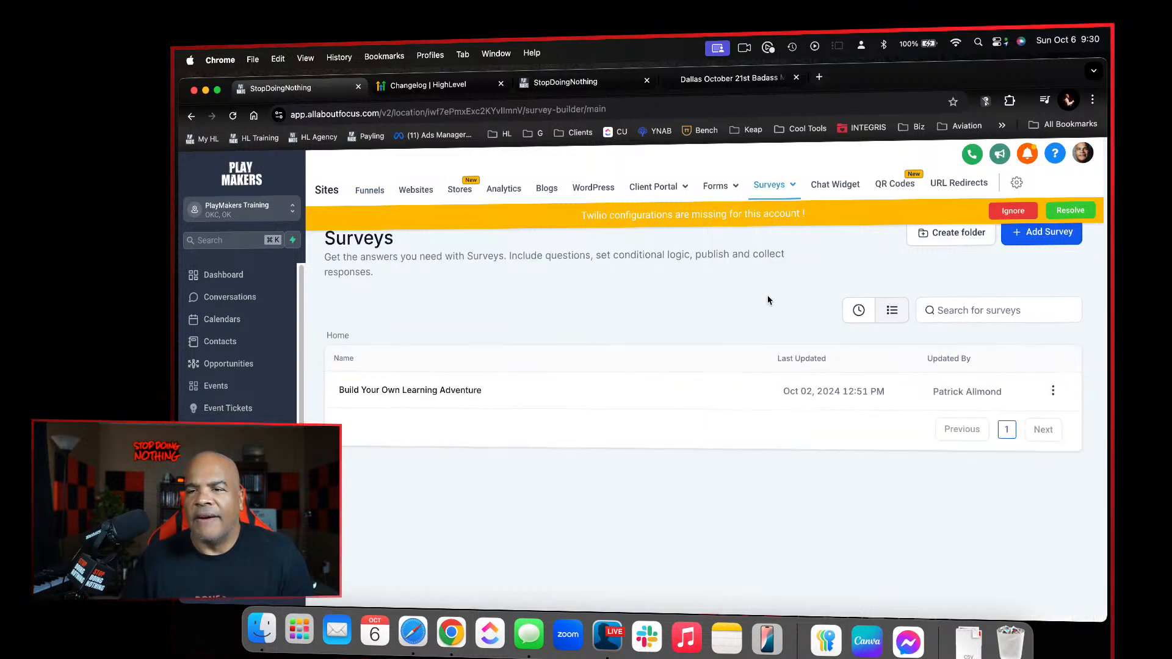
pyautogui.click(1032, 232)
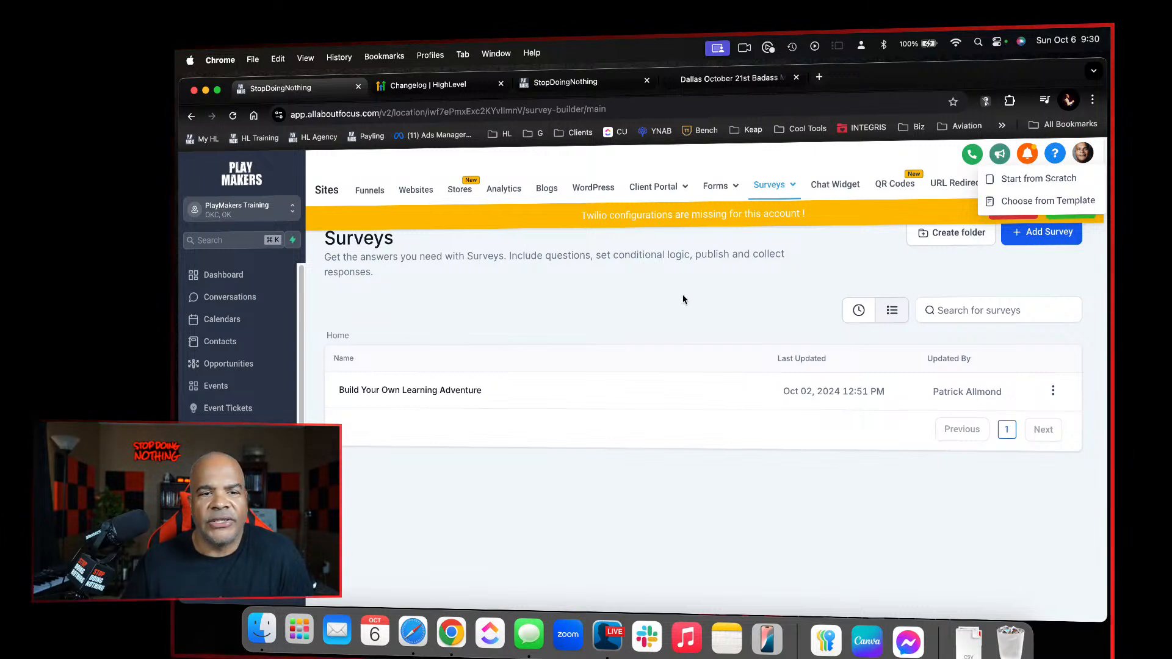
pyautogui.click(1041, 201)
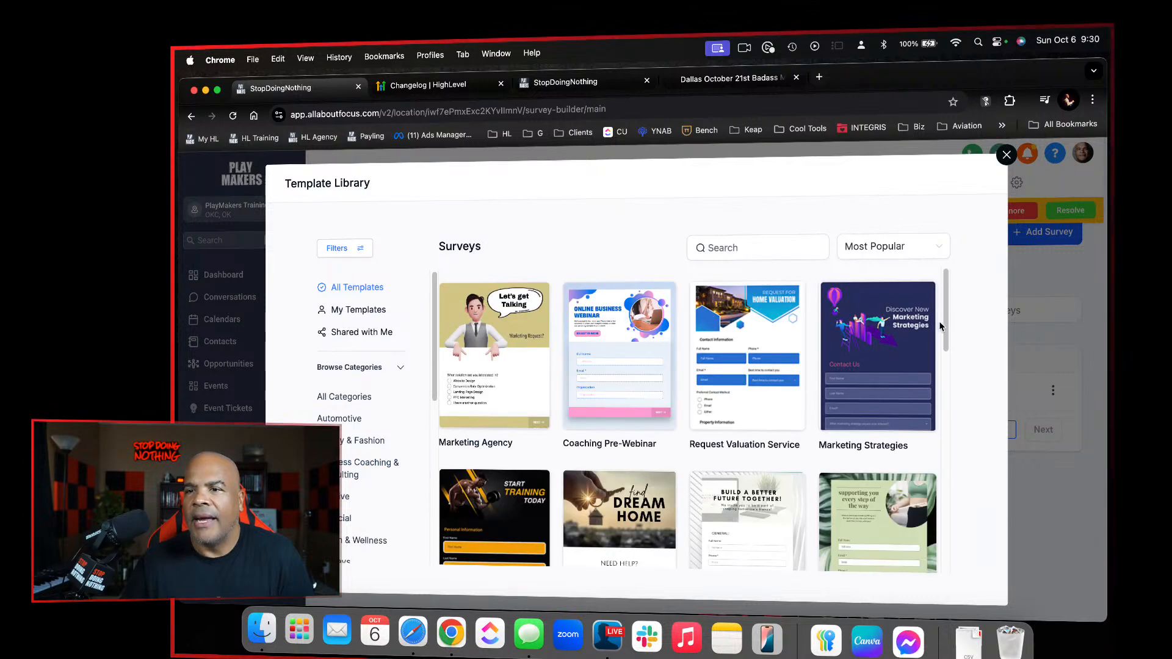
# Browse the most popular survey templates and compare them with the ghlbadass.com/badass survey page
pyautogui.scroll(-10, 873, 399)
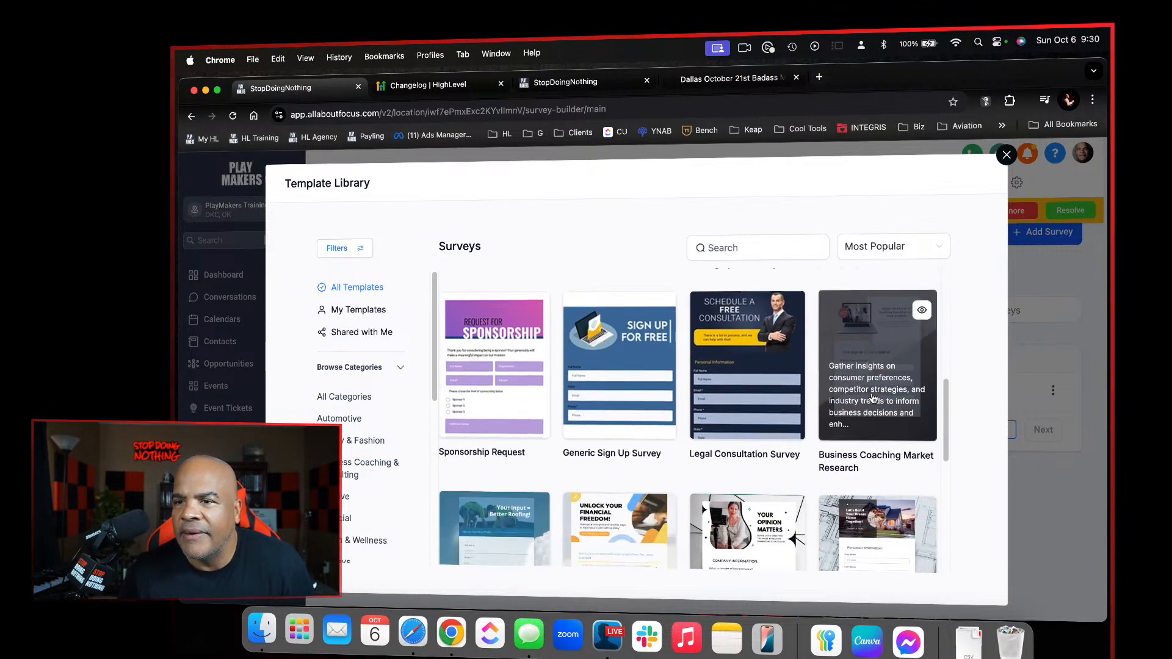
pyautogui.scroll(-3, 873, 399)
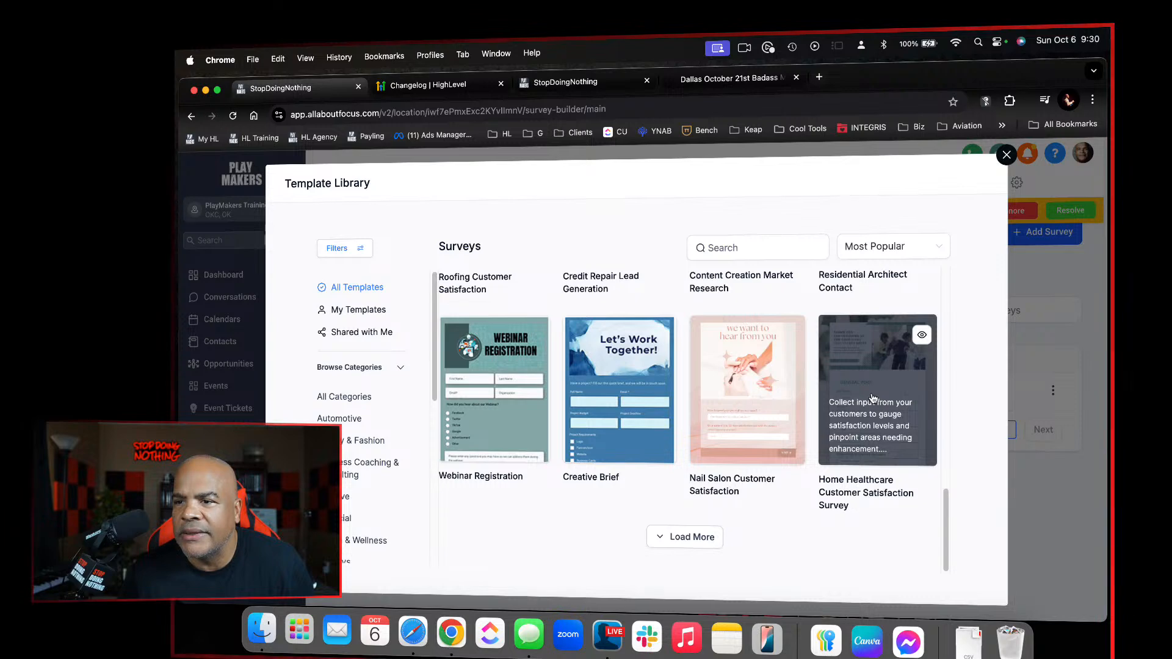
pyautogui.scroll(8, 873, 398)
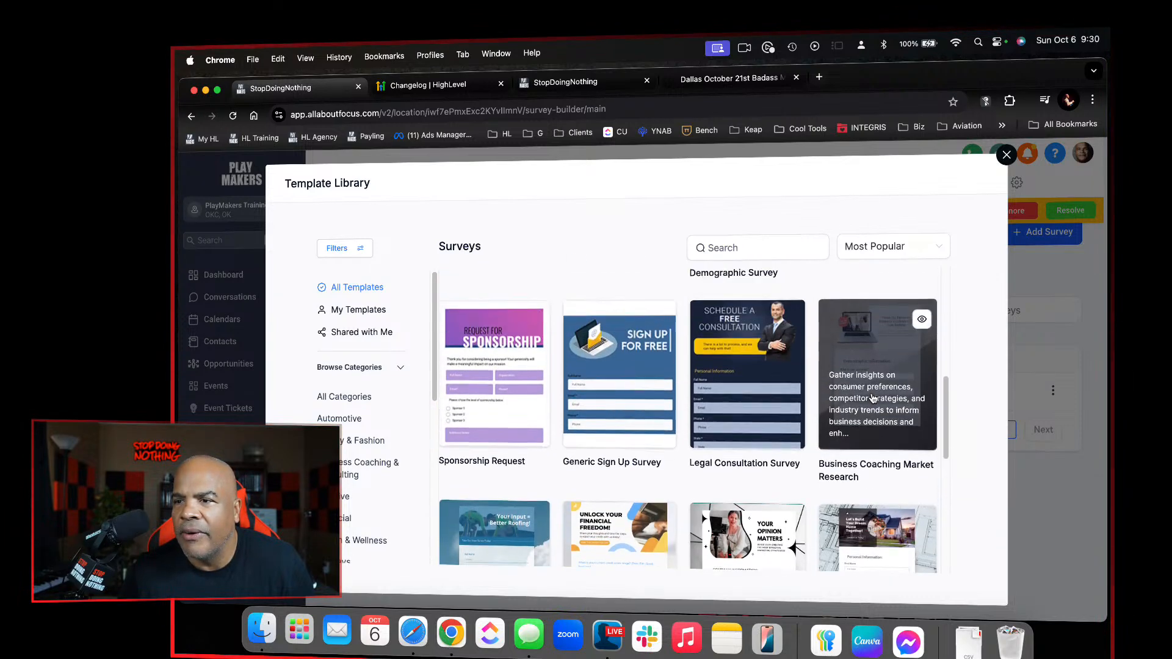
pyautogui.scroll(5, 873, 399)
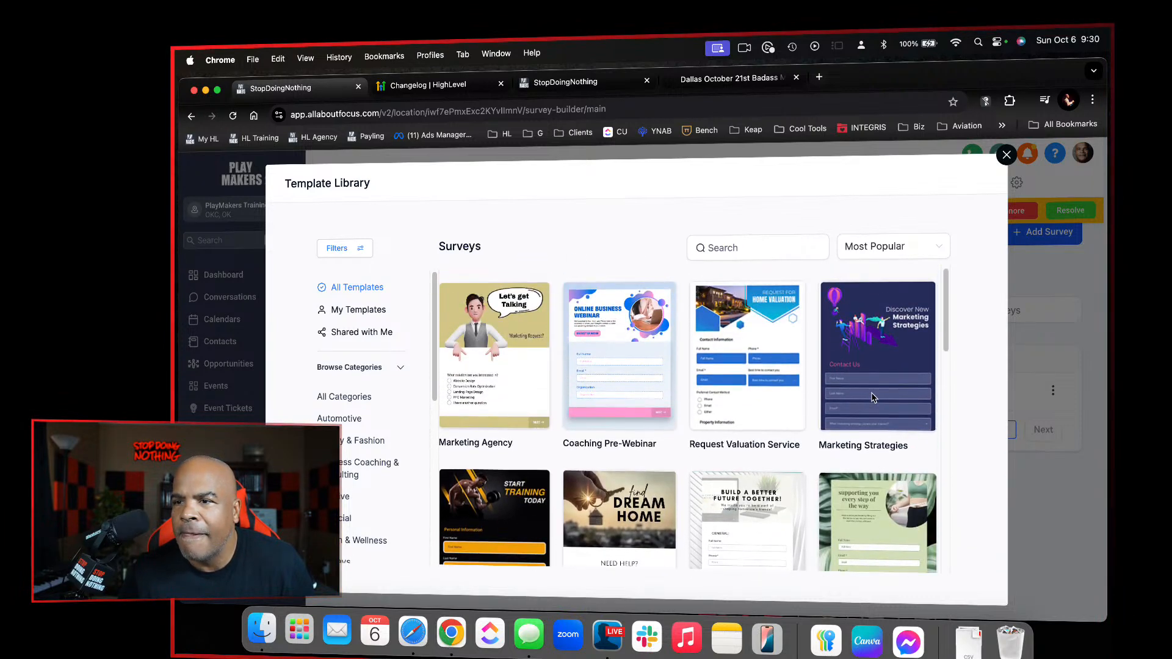
pyautogui.scroll(-3, 873, 399)
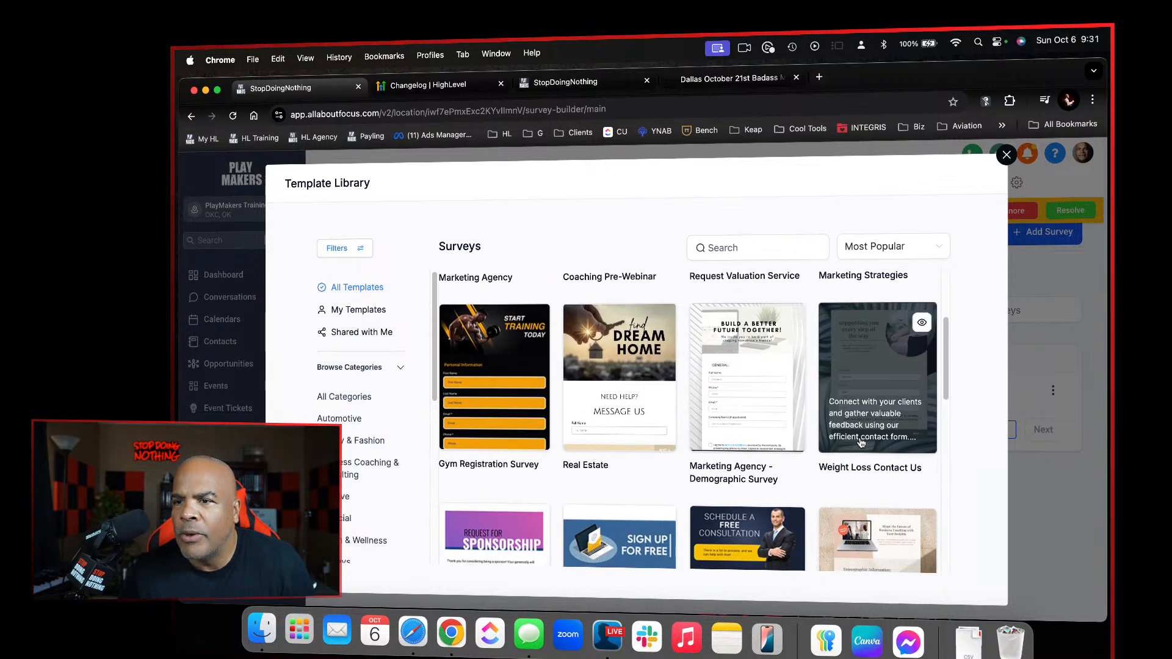
pyautogui.click(706, 87)
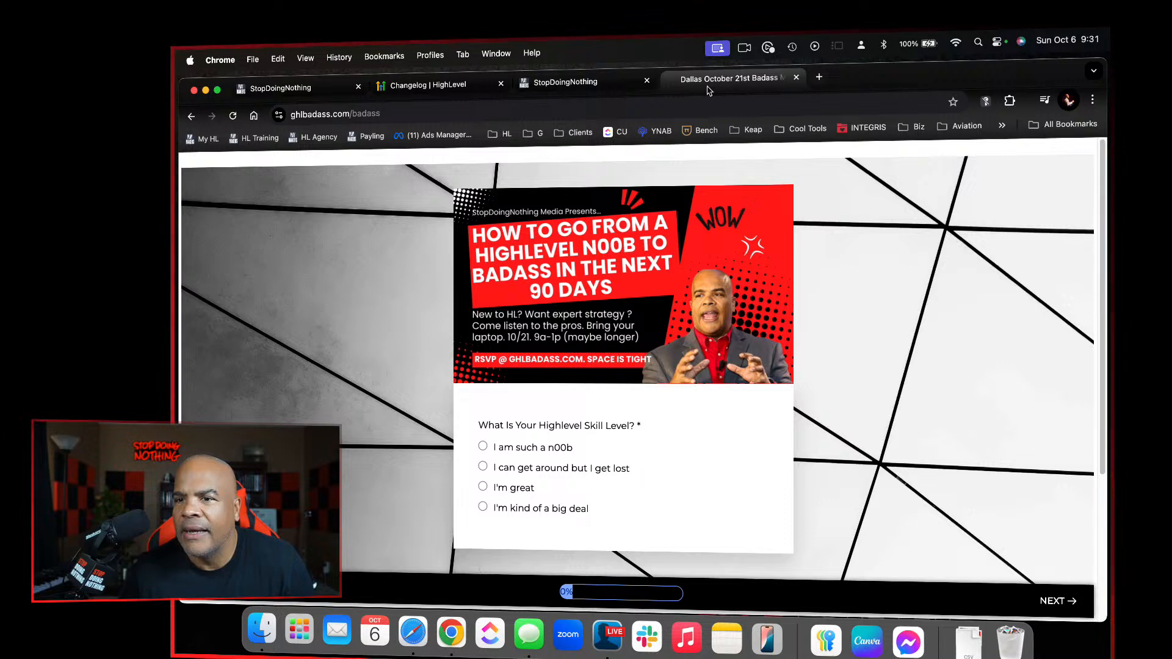
pyautogui.click(340, 90)
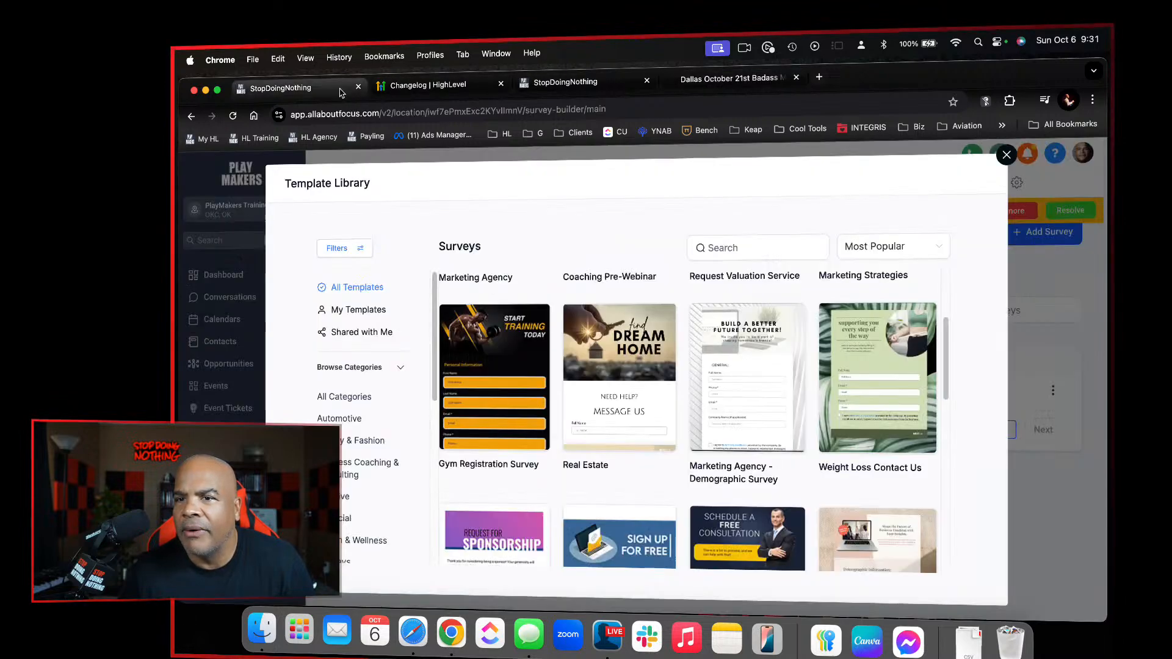
# Load more survey templates and examine the additional industry designs in the library
pyautogui.scroll(-10, 816, 428)
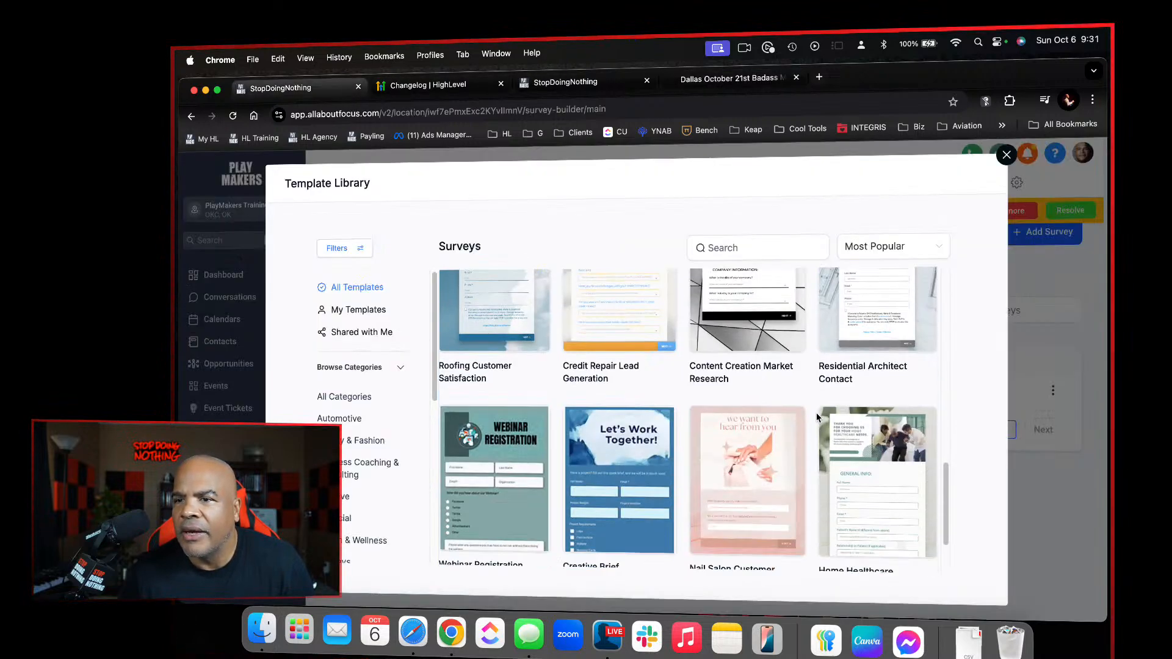
pyautogui.scroll(-2, 816, 466)
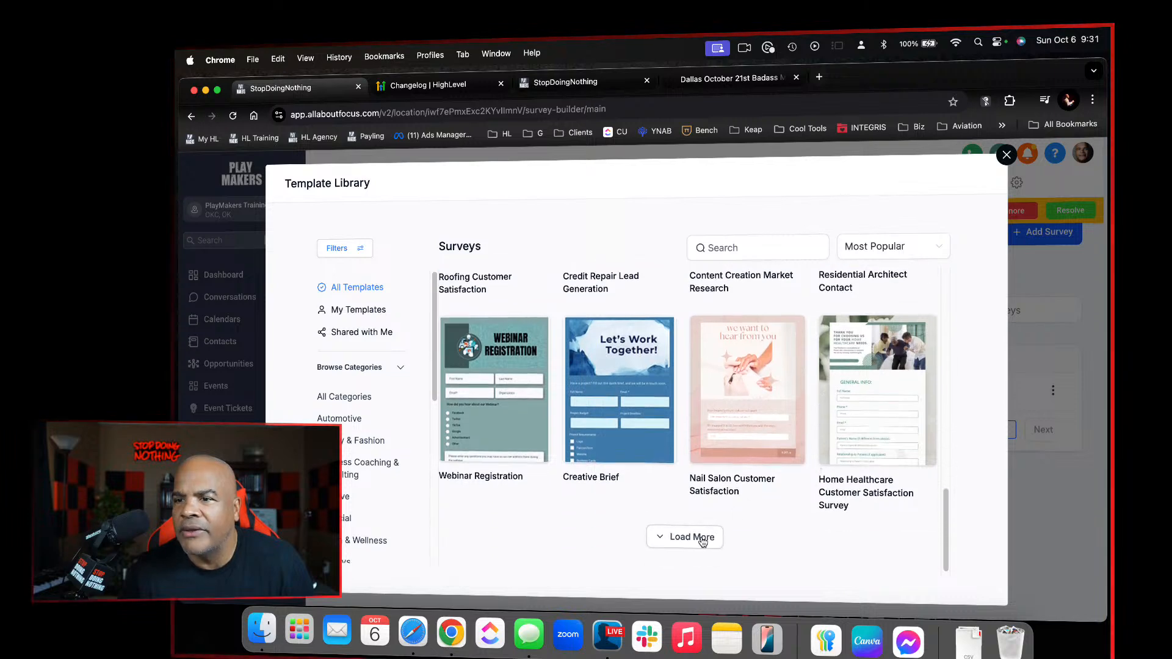
pyautogui.scroll(-8, 798, 507)
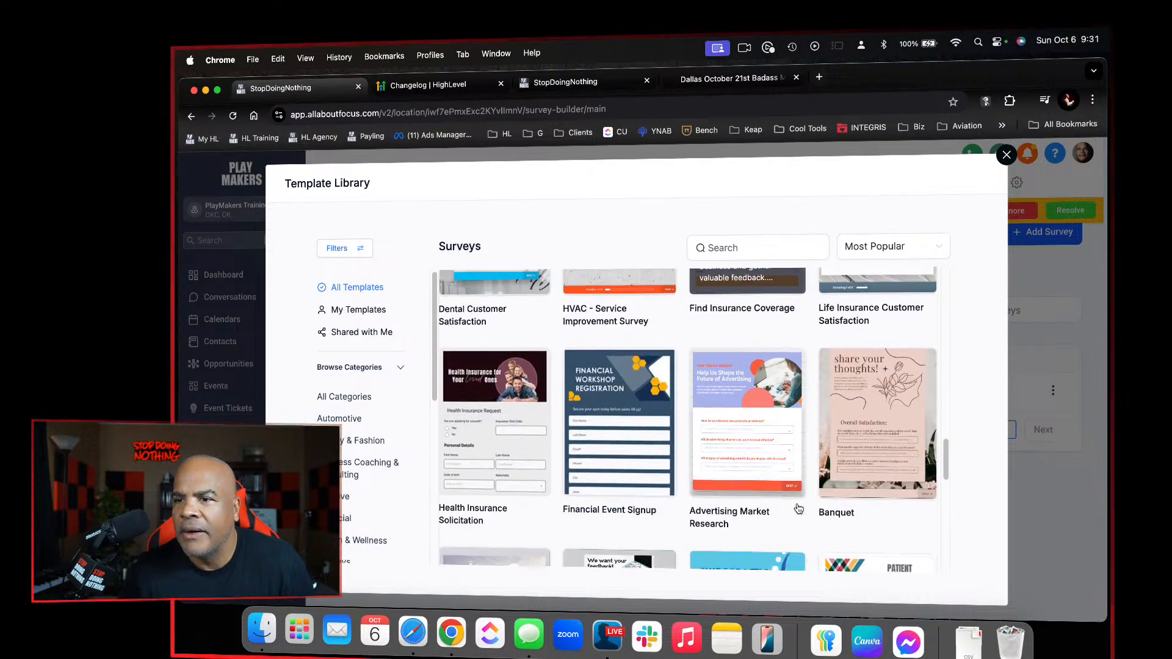
pyautogui.scroll(-10, 798, 509)
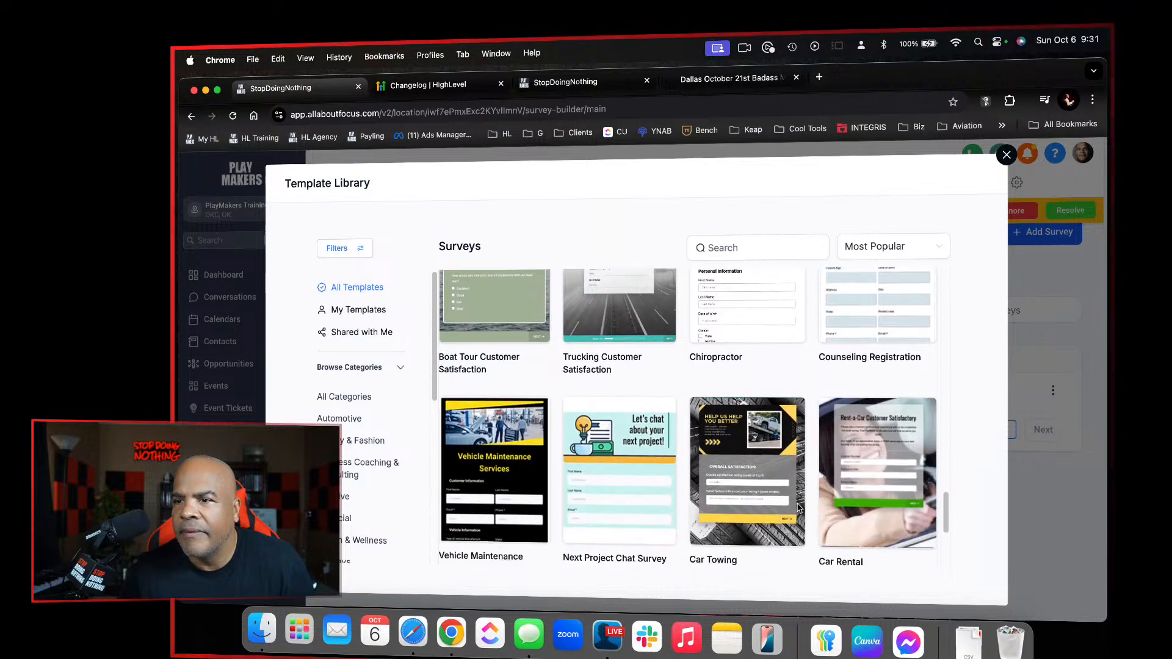
pyautogui.scroll(-8, 798, 508)
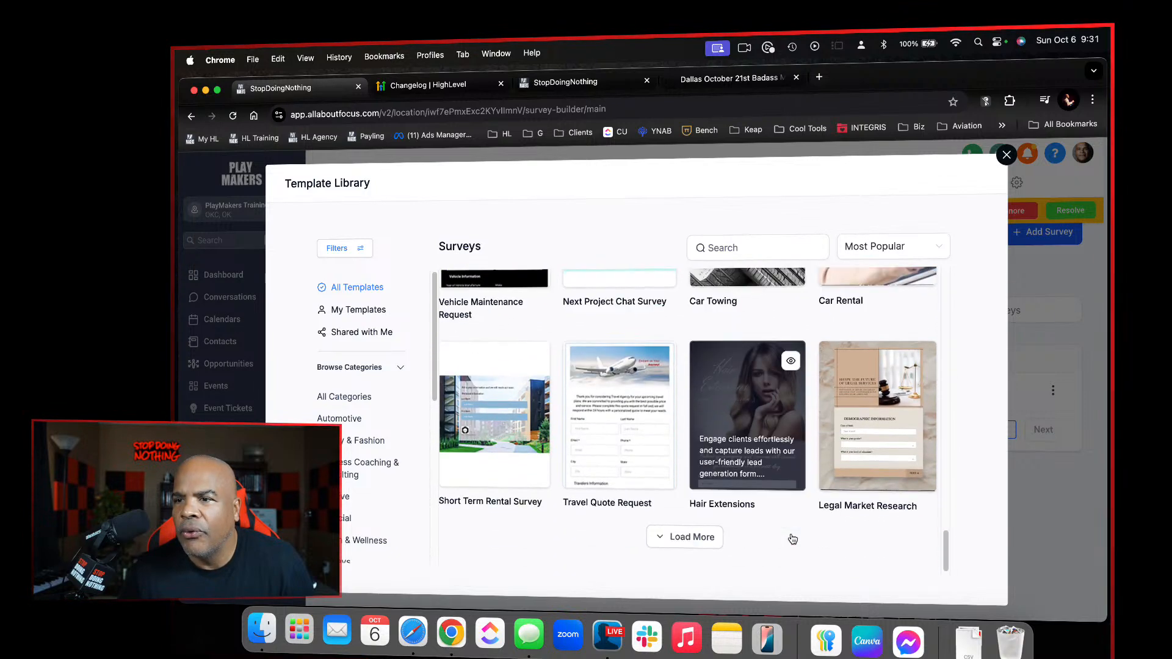
pyautogui.click(708, 537)
pyautogui.scroll(-7, 726, 548)
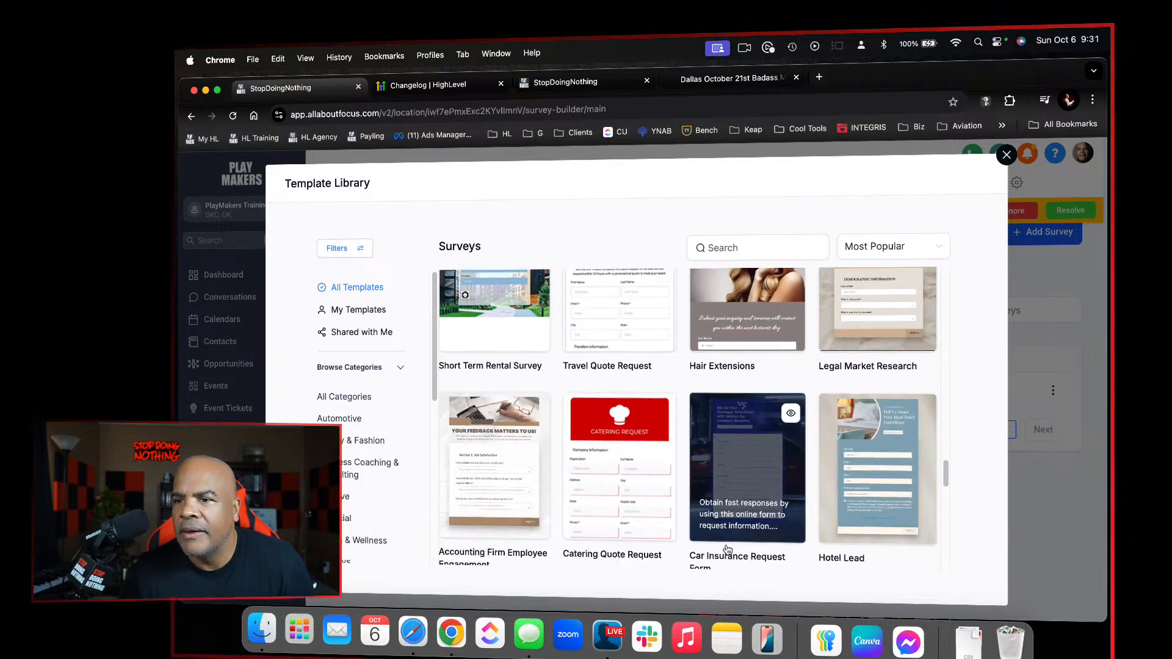
pyautogui.scroll(-11, 727, 548)
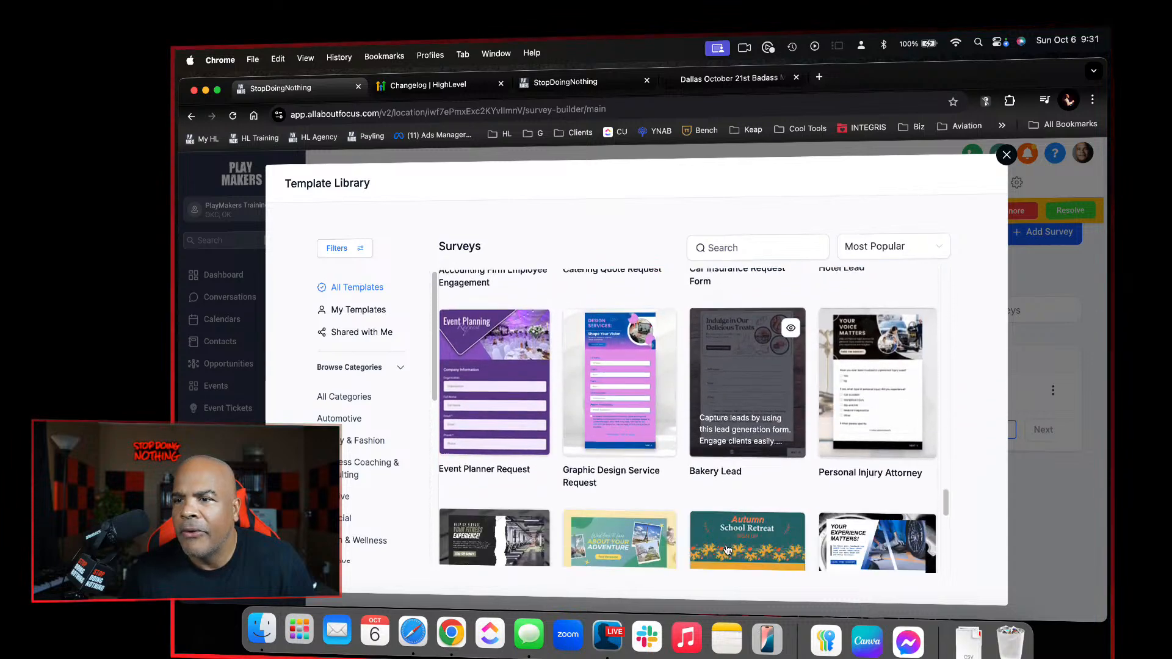
pyautogui.scroll(-8, 728, 551)
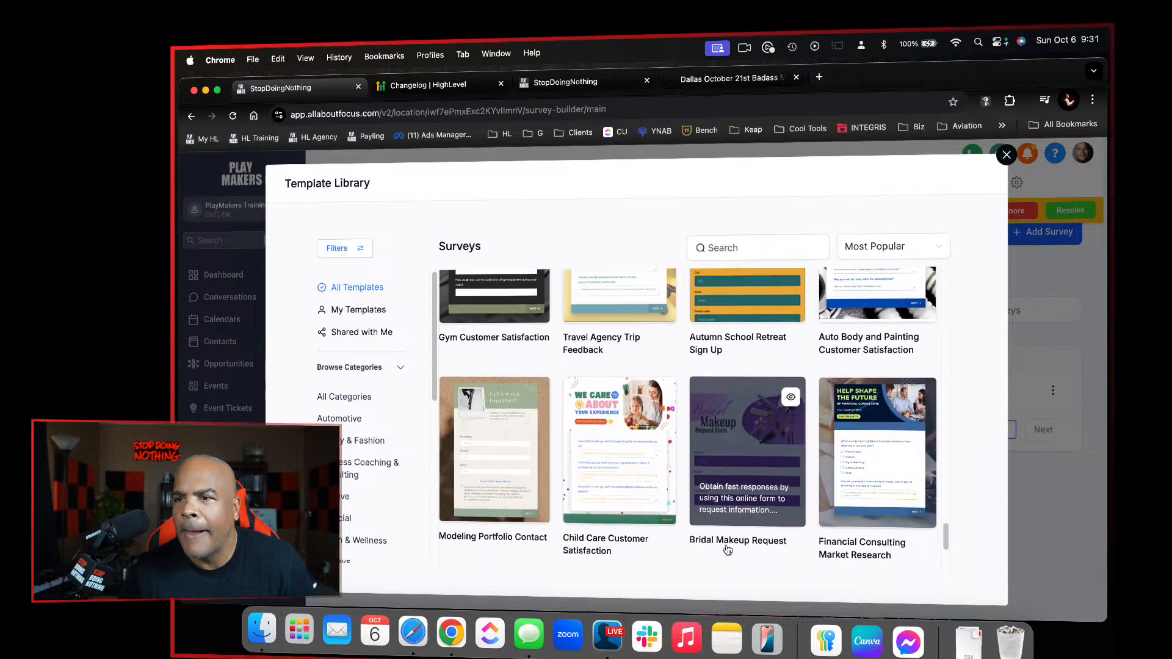
pyautogui.scroll(-7, 727, 550)
# Preview the Content Creation Market Research template and create a new survey from it
pyautogui.scroll(20, 691, 525)
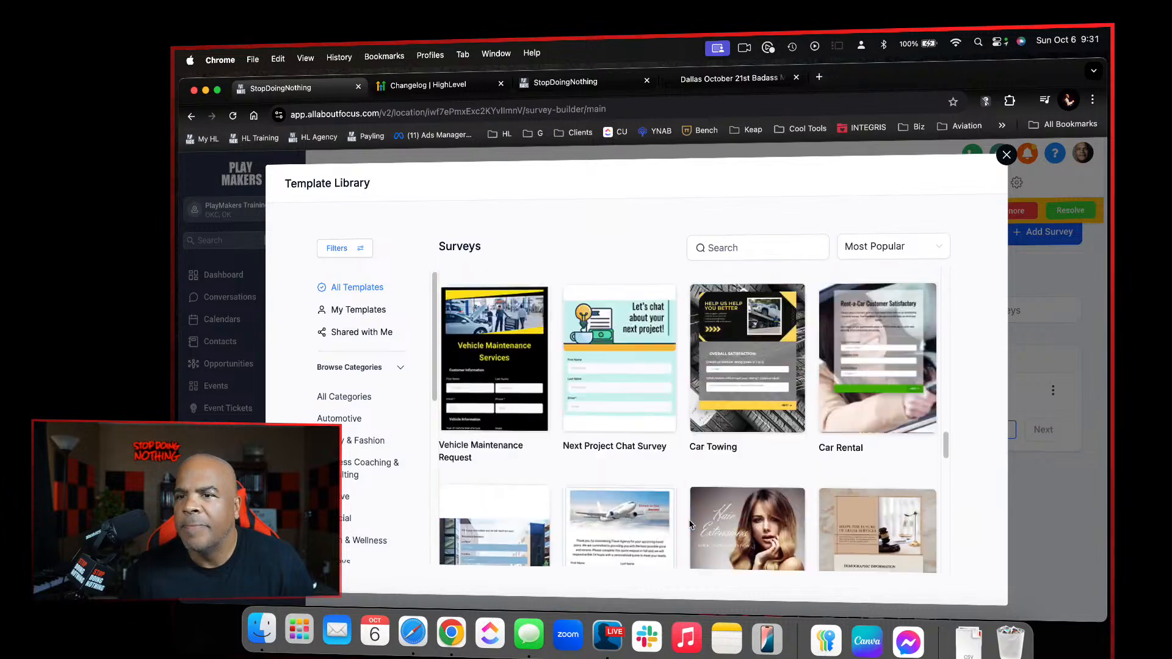
pyautogui.scroll(-20, 690, 525)
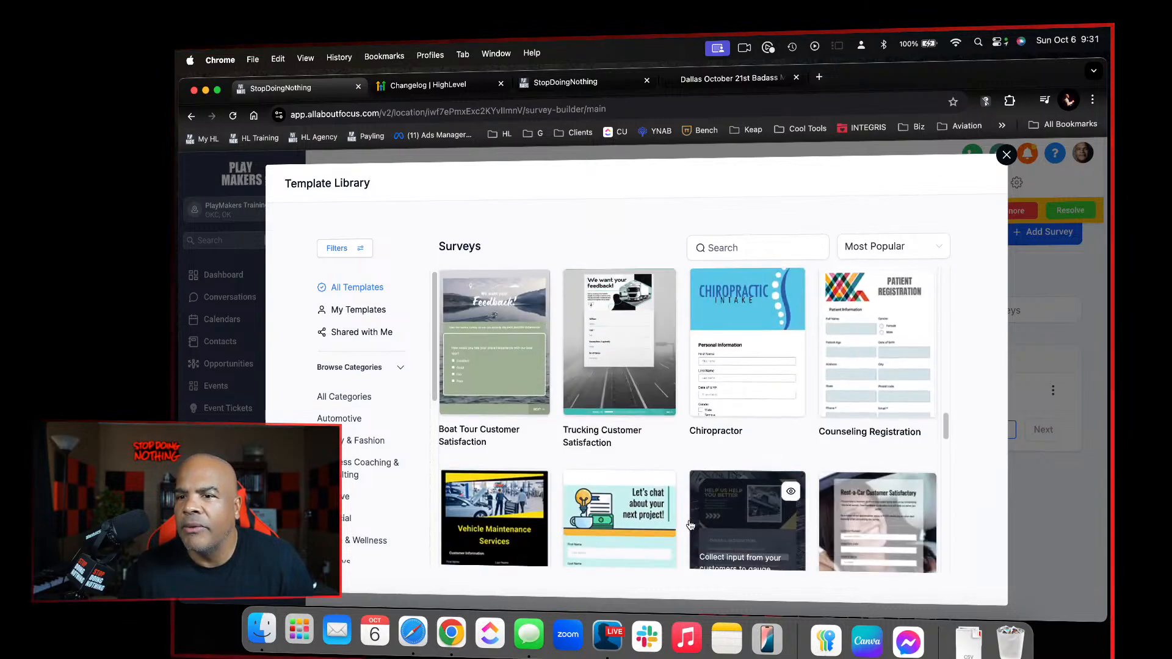
pyautogui.scroll(5, 691, 525)
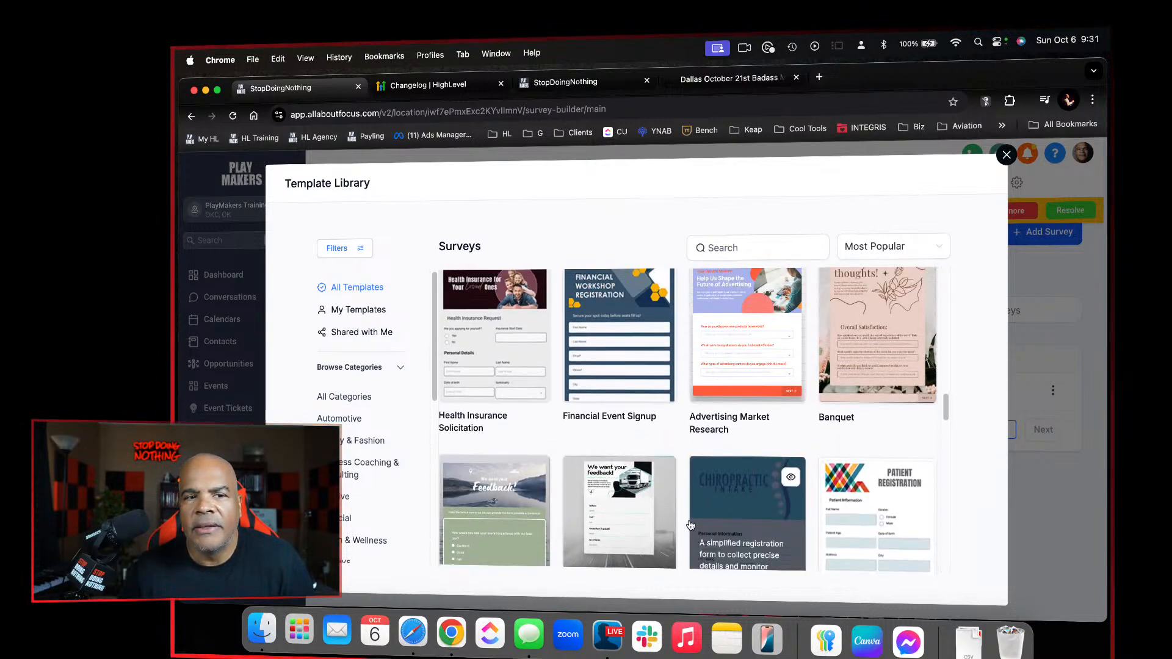
pyautogui.scroll(-5, 691, 525)
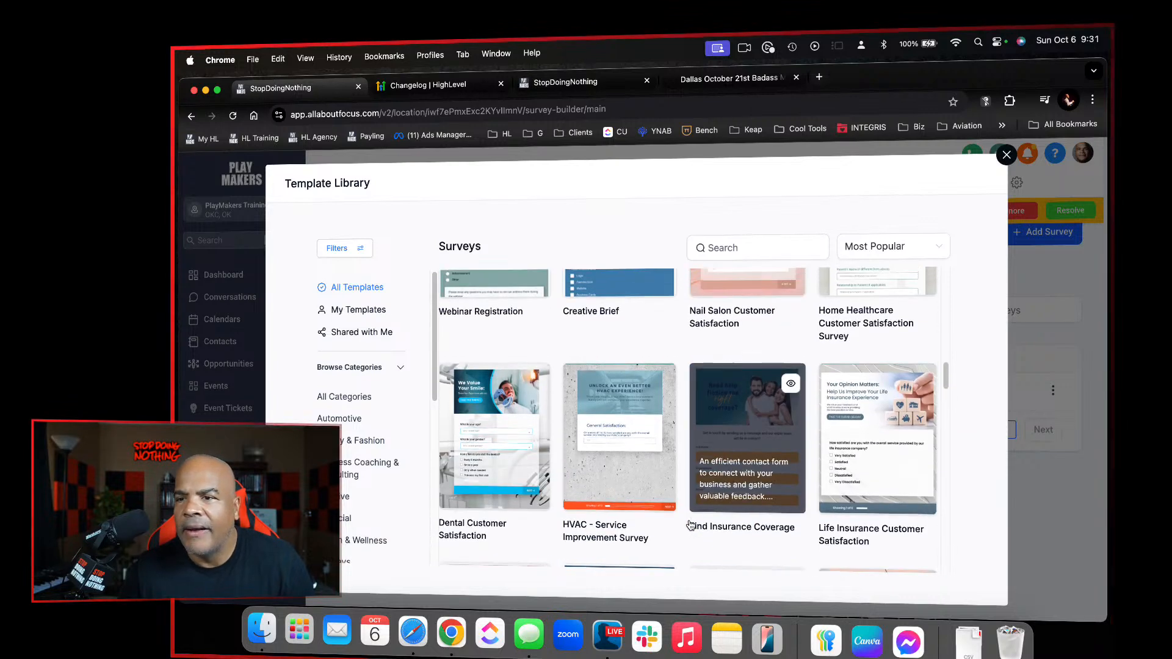
pyautogui.scroll(1, 691, 525)
pyautogui.scroll(4, 691, 525)
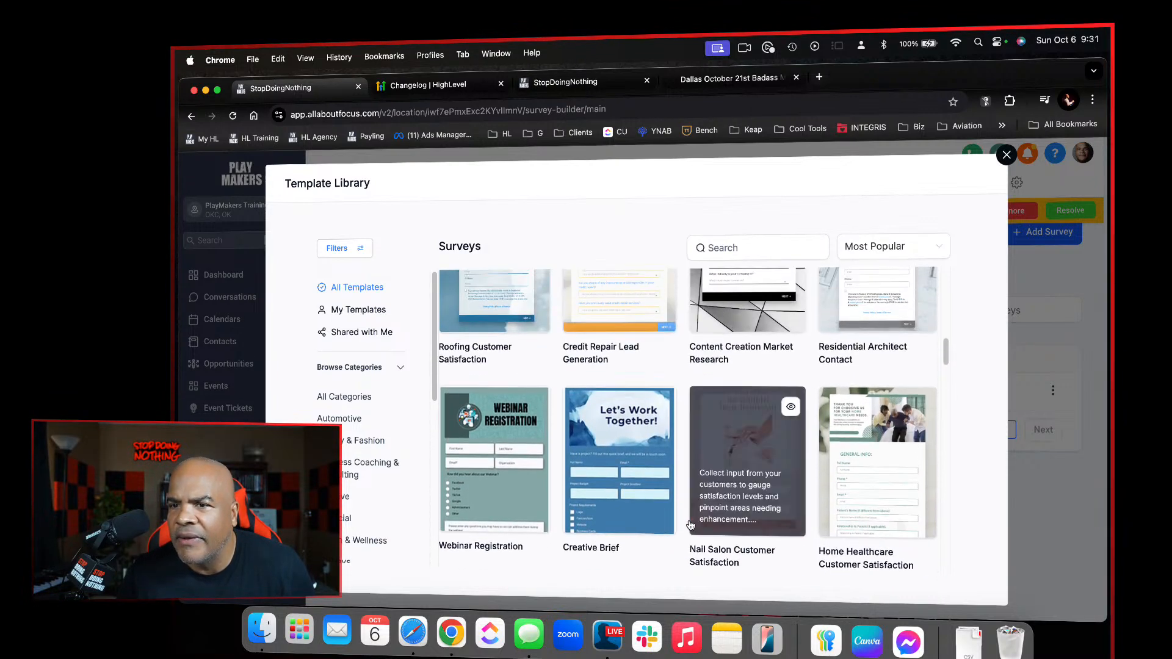
pyautogui.scroll(1, 691, 525)
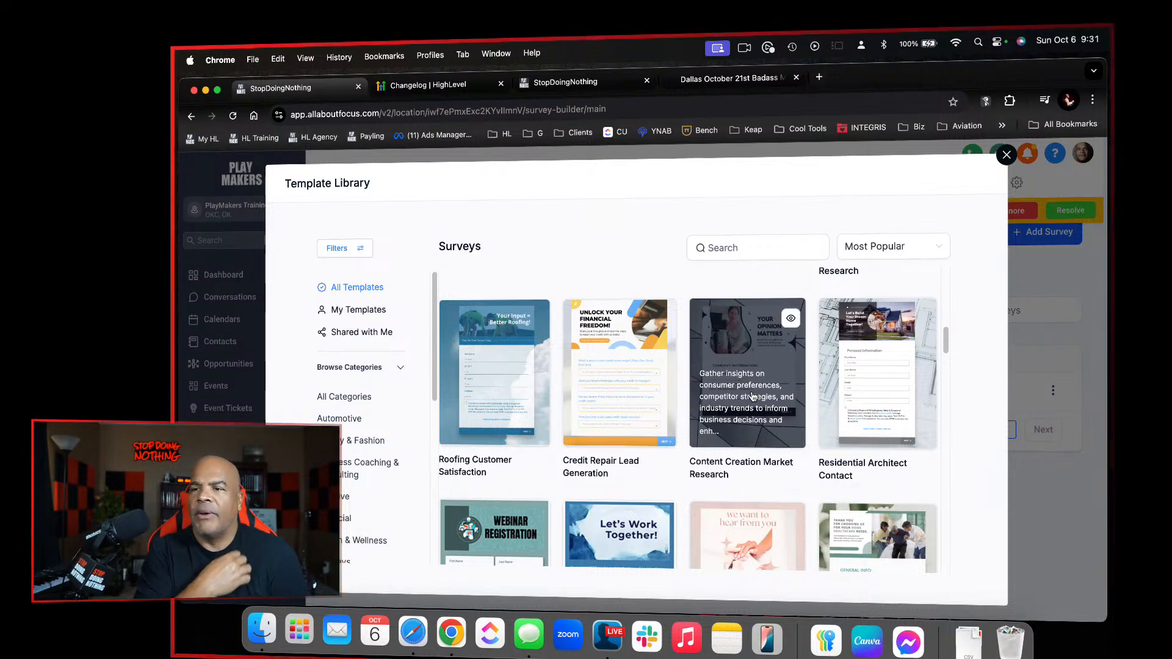
pyautogui.click(790, 318)
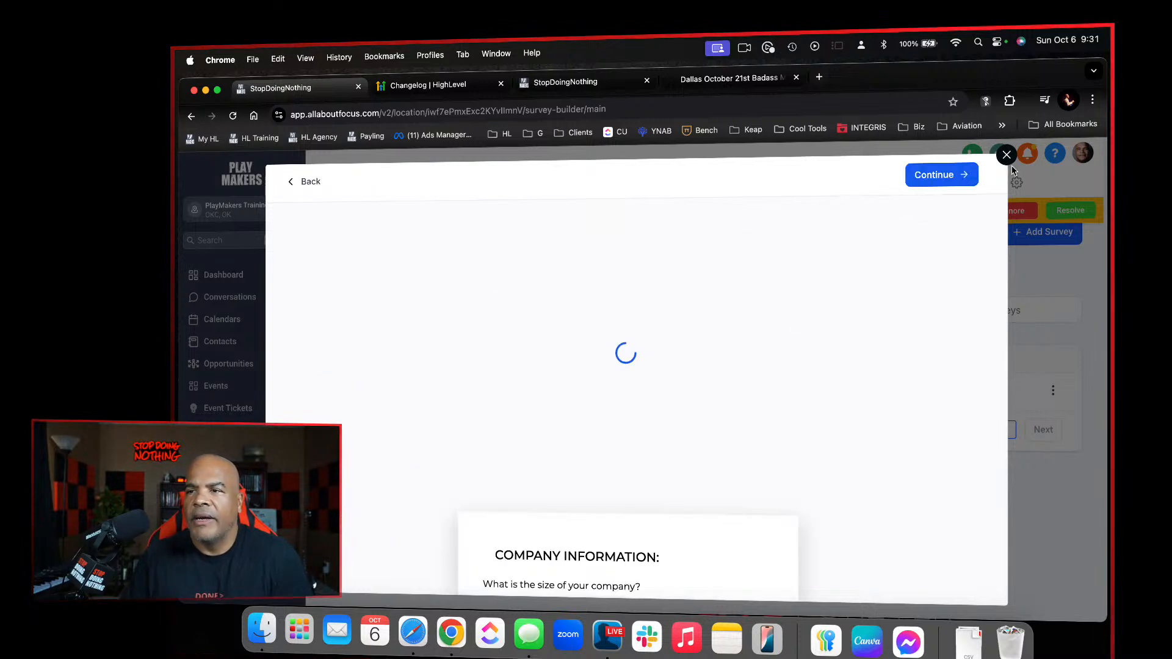
pyautogui.click(961, 174)
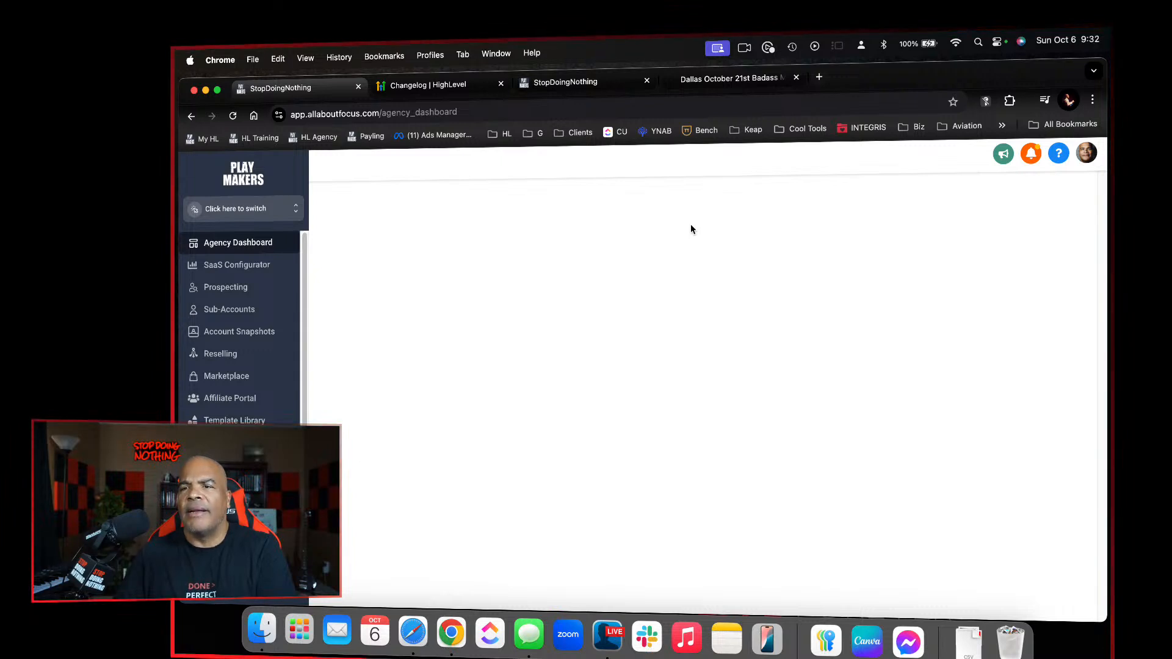
# Close the agency dashboard tab and leave the "handle email unsubscribe" workflow for the survey builder list
pyautogui.click(565, 82)
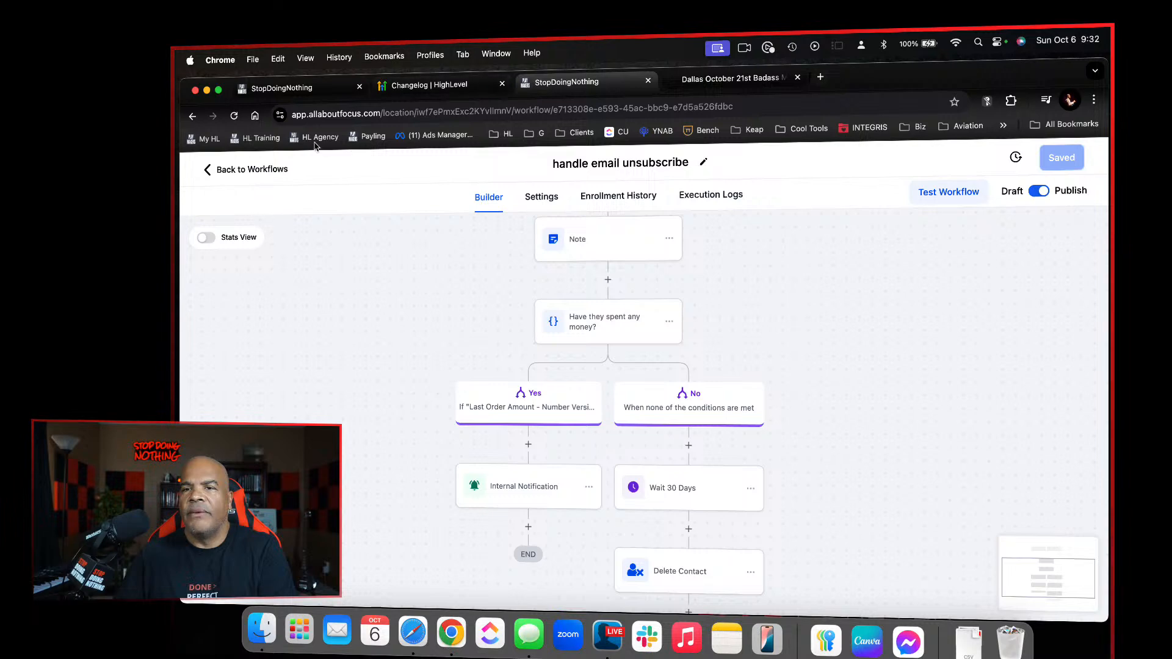
pyautogui.click(359, 86)
pyautogui.click(252, 169)
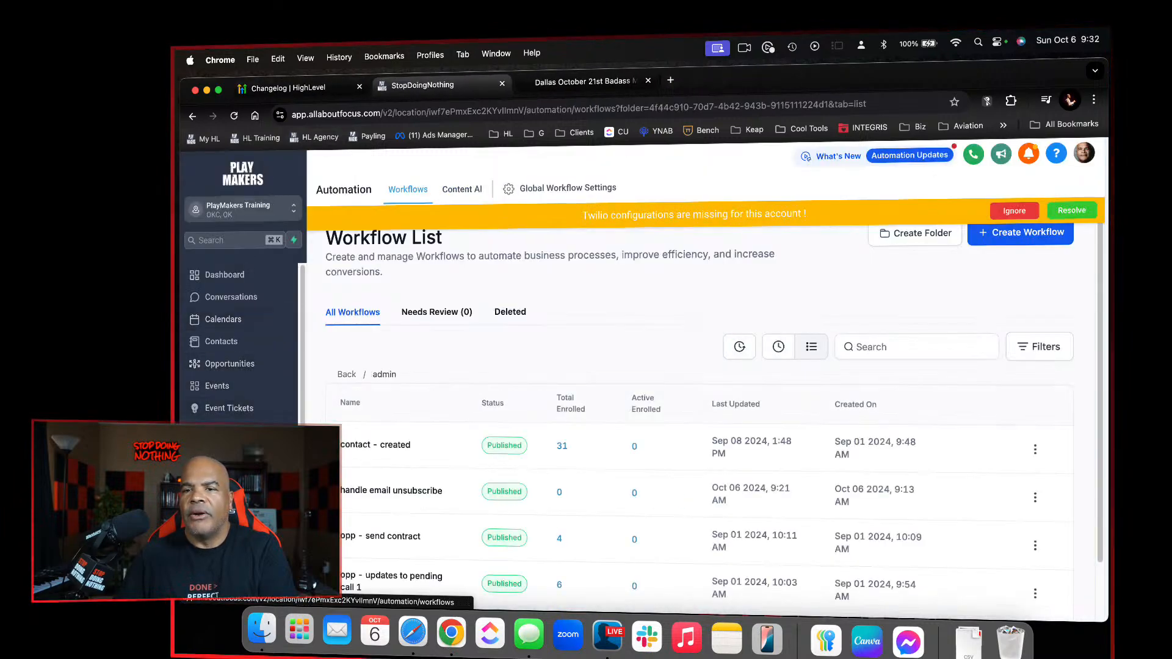
pyautogui.click(215, 498)
pyautogui.moveTo(779, 186)
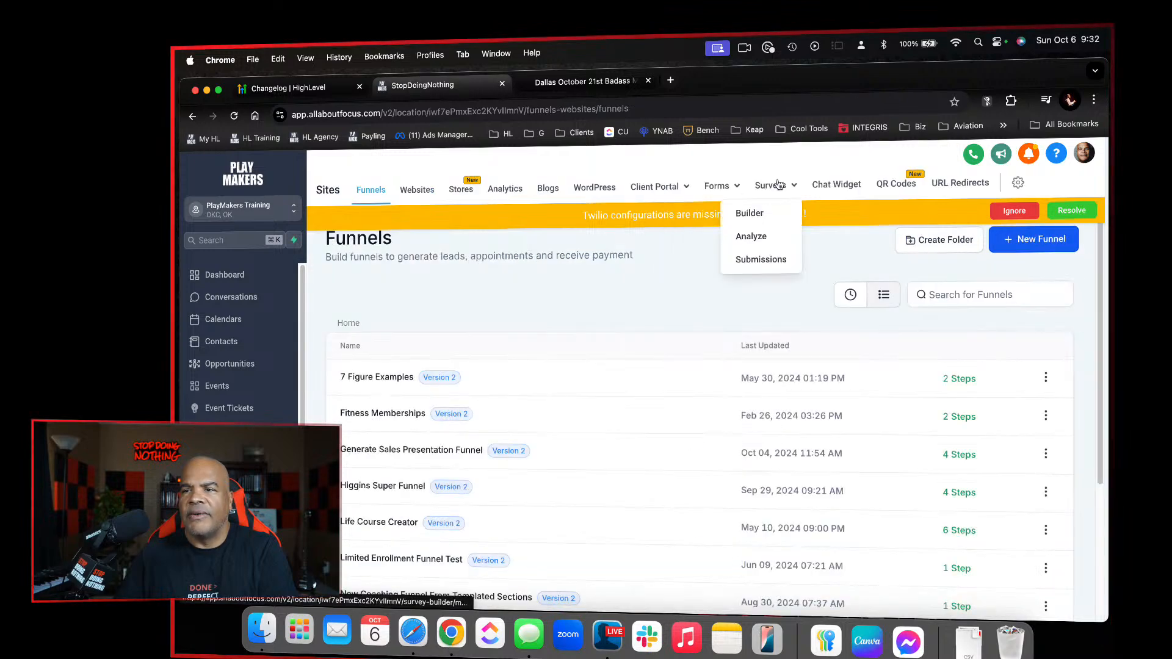
pyautogui.click(758, 213)
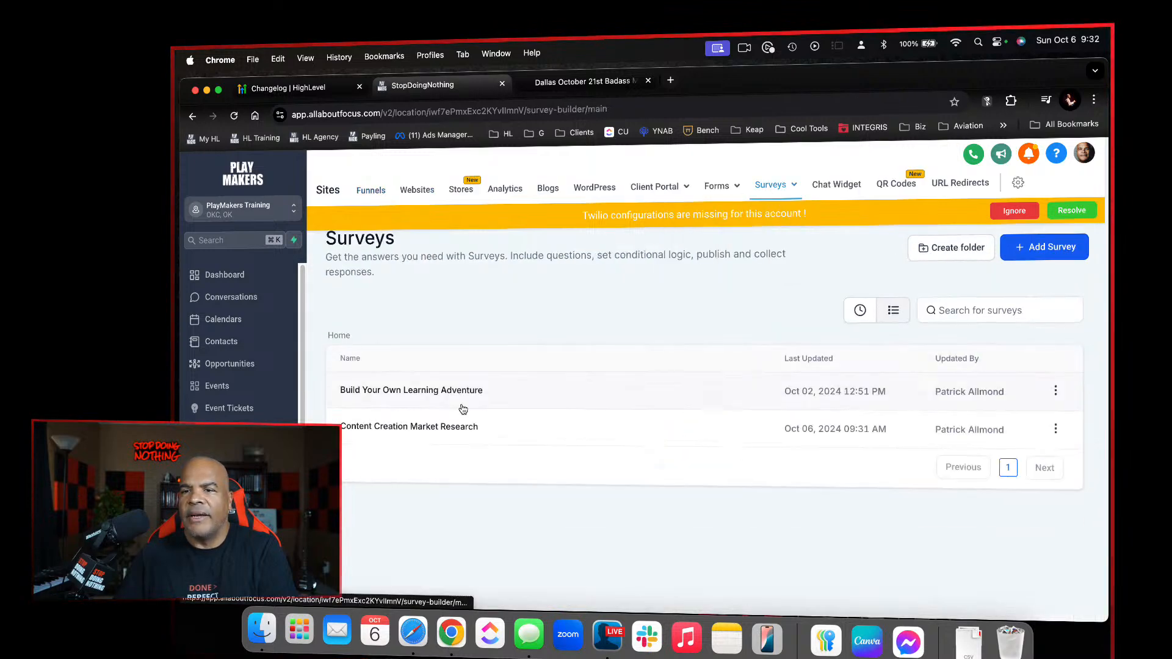
# Open the Content Creation Market Research survey, rename it "Filter Travel Agency Coaching Prospects" and save it
pyautogui.click(443, 427)
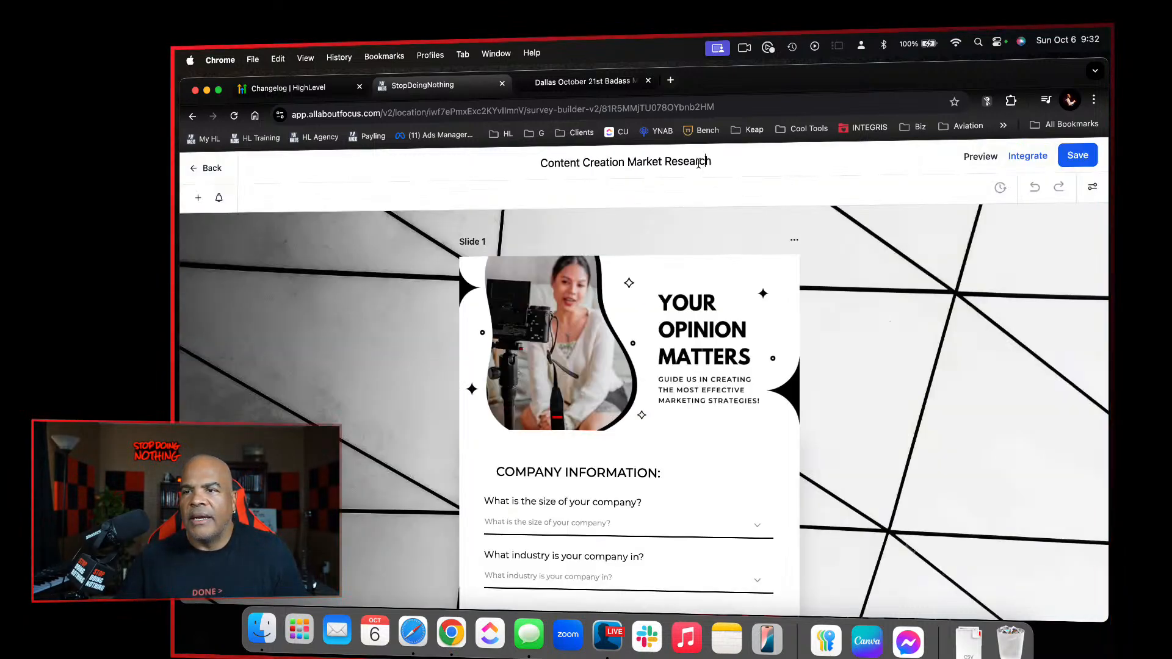
pyautogui.click(699, 163)
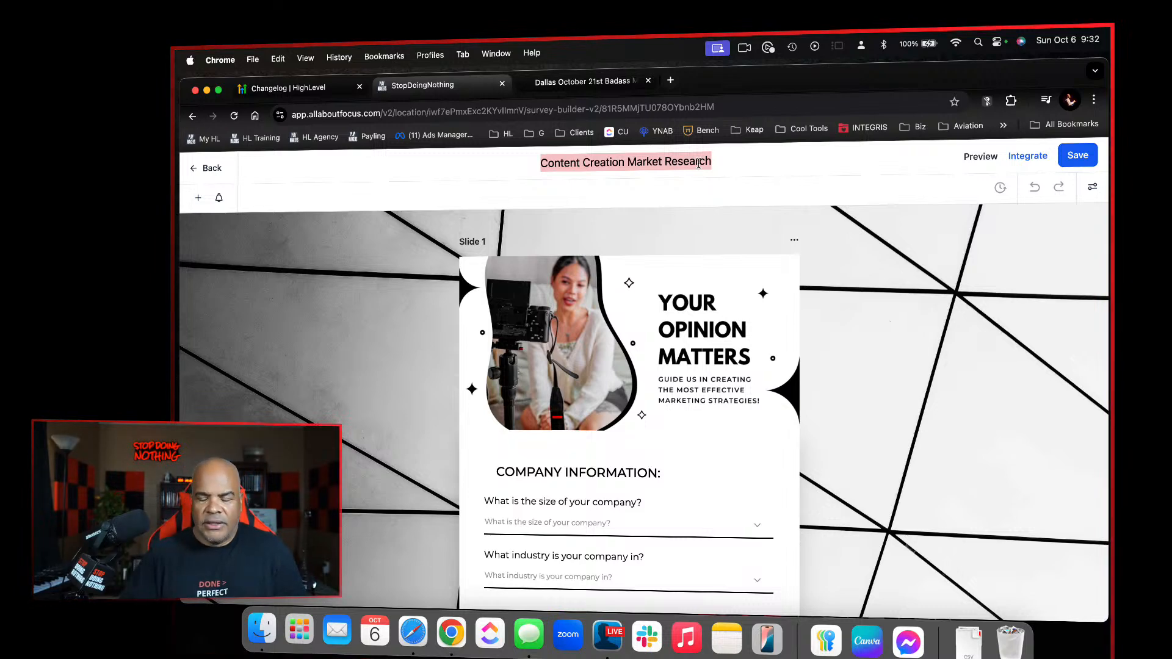
pyautogui.write('Do')
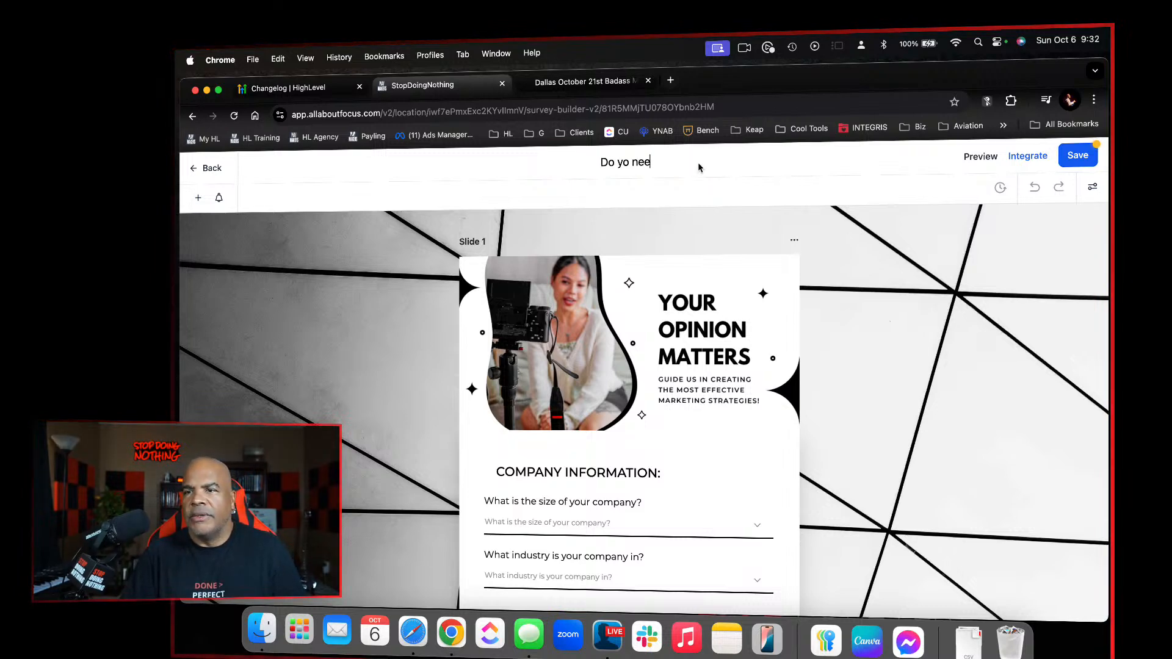
pyautogui.write(' yo')
pyautogui.press('super+a')
pyautogui.write('F')
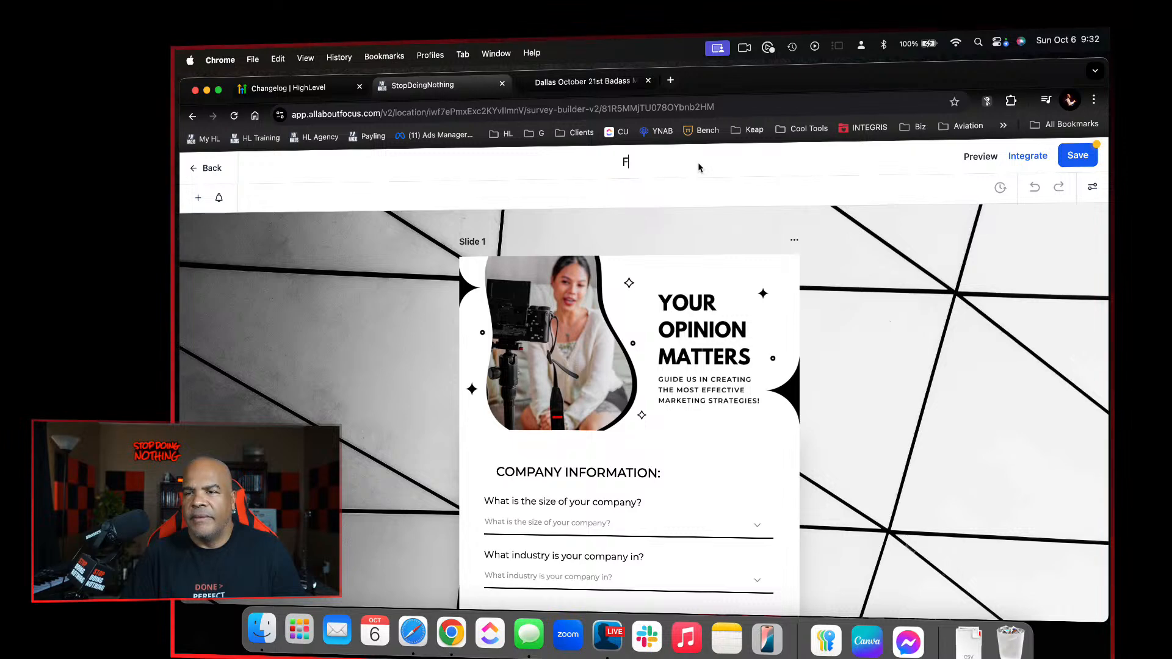
pyautogui.write('ol')
pyautogui.press('BackSpace')
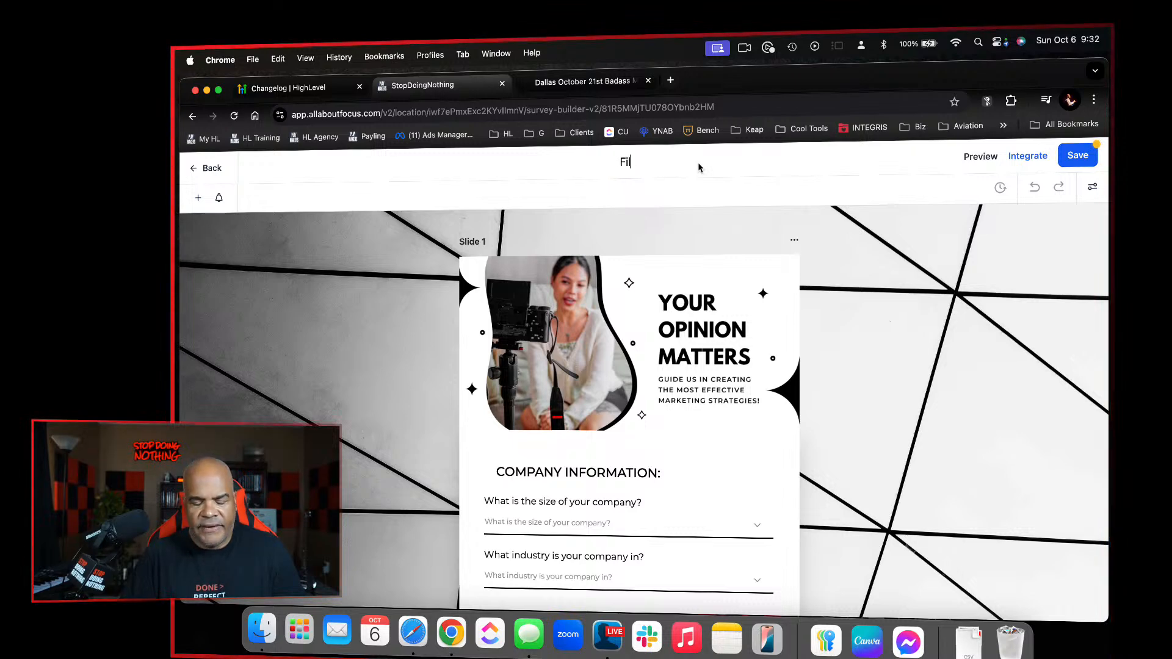
pyautogui.write('lter Travel')
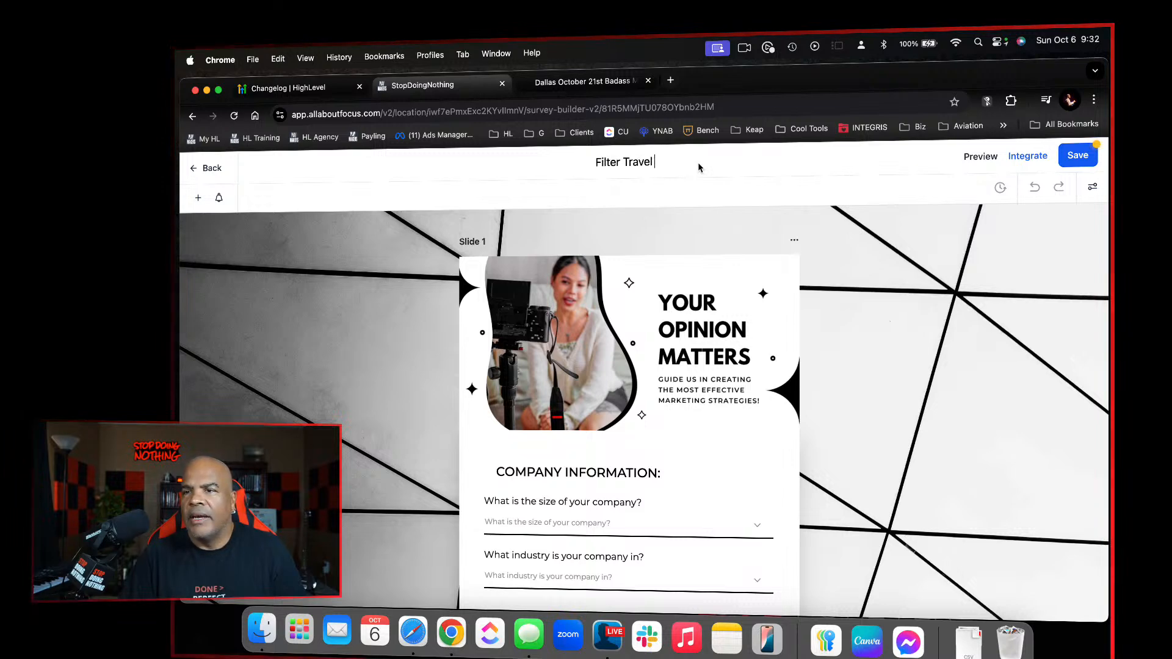
pyautogui.write(' Agenyc')
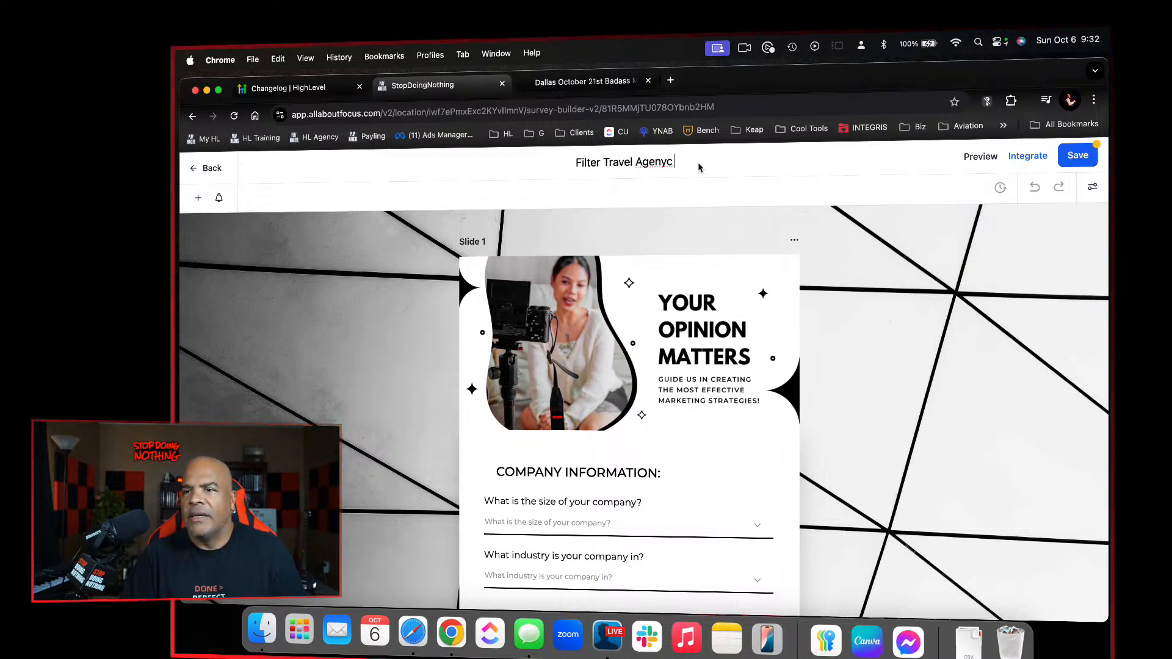
pyautogui.press('BackSpace')
pyautogui.write('nc')
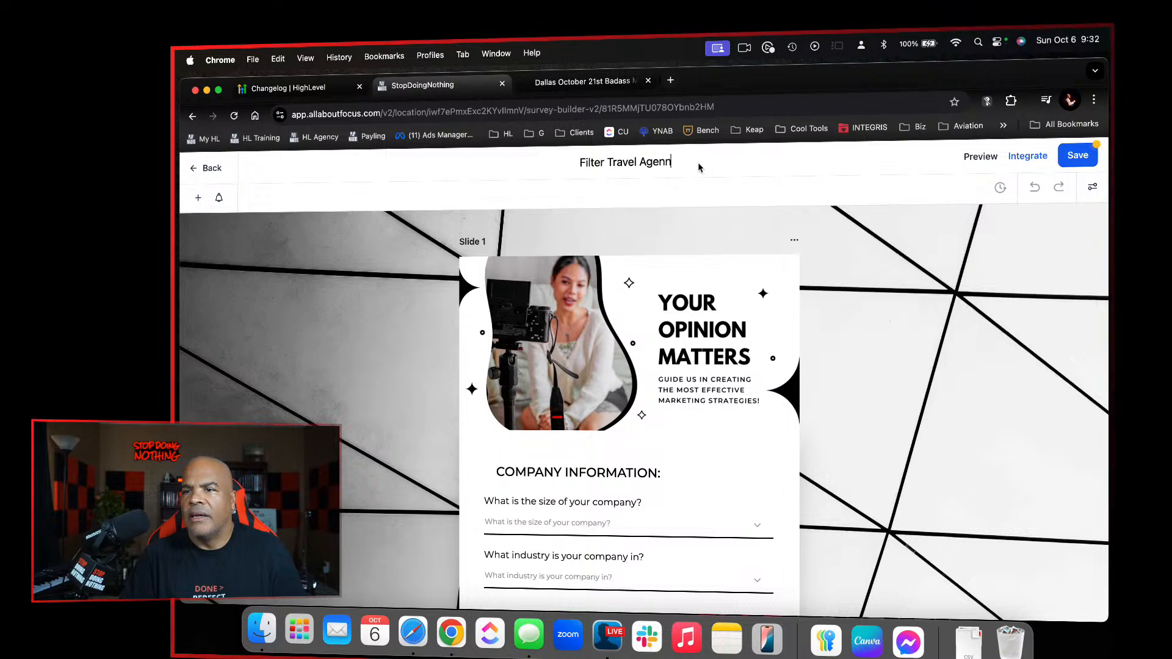
pyautogui.press('BackSpace')
pyautogui.write('cy ')
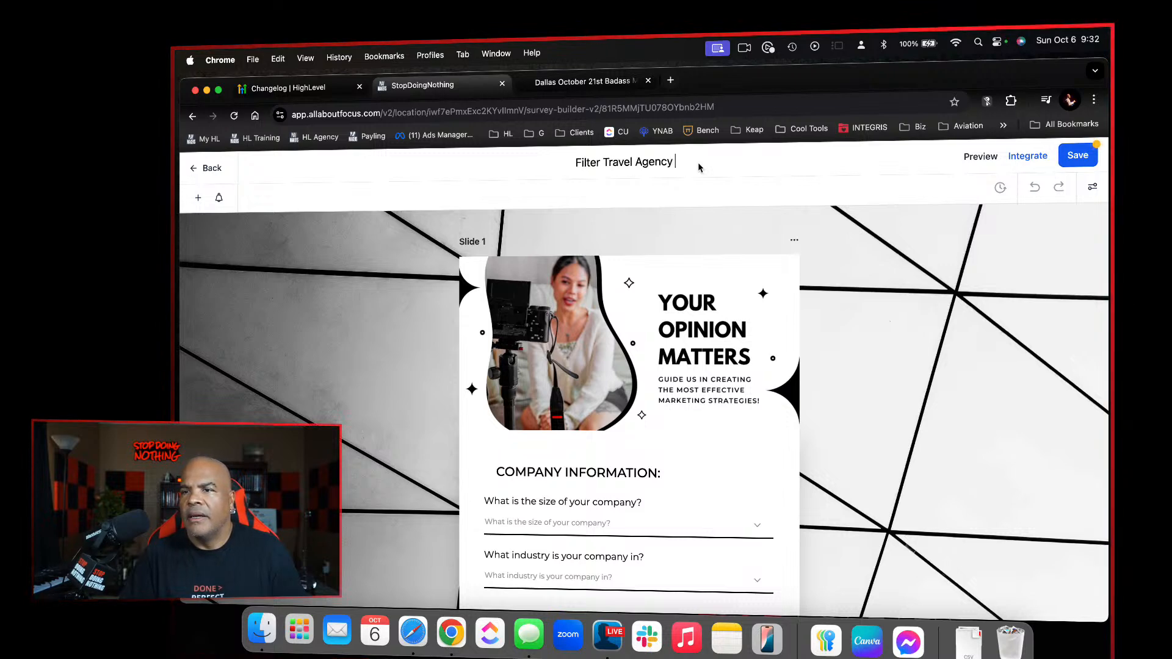
pyautogui.write('Coaching Pros')
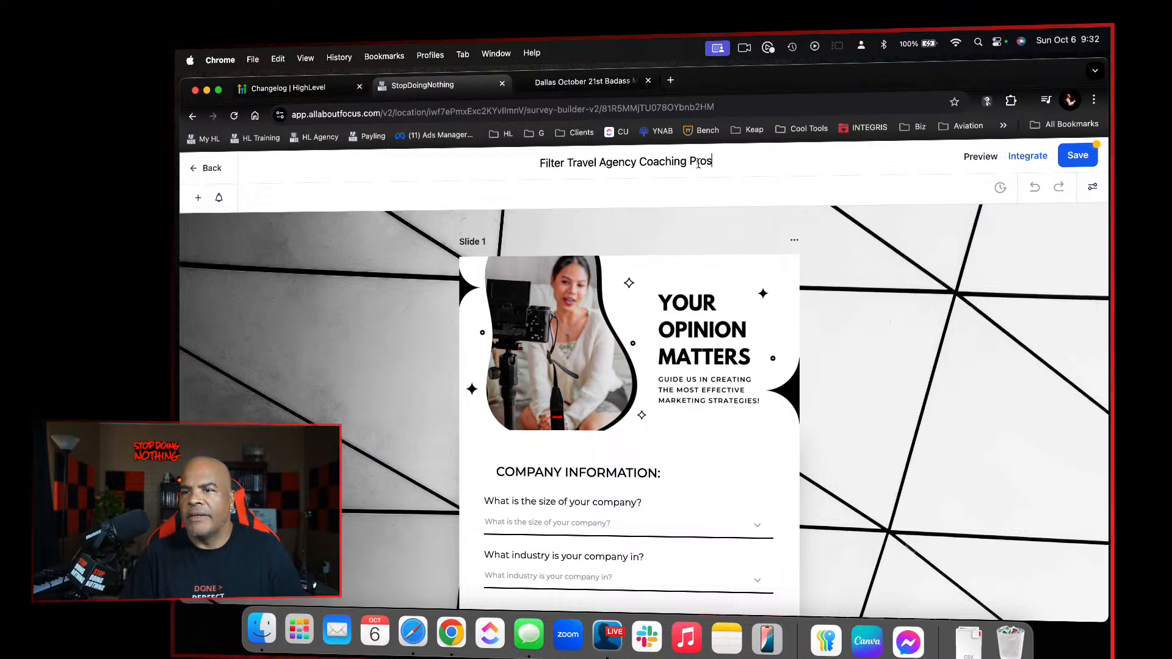
pyautogui.write('pects')
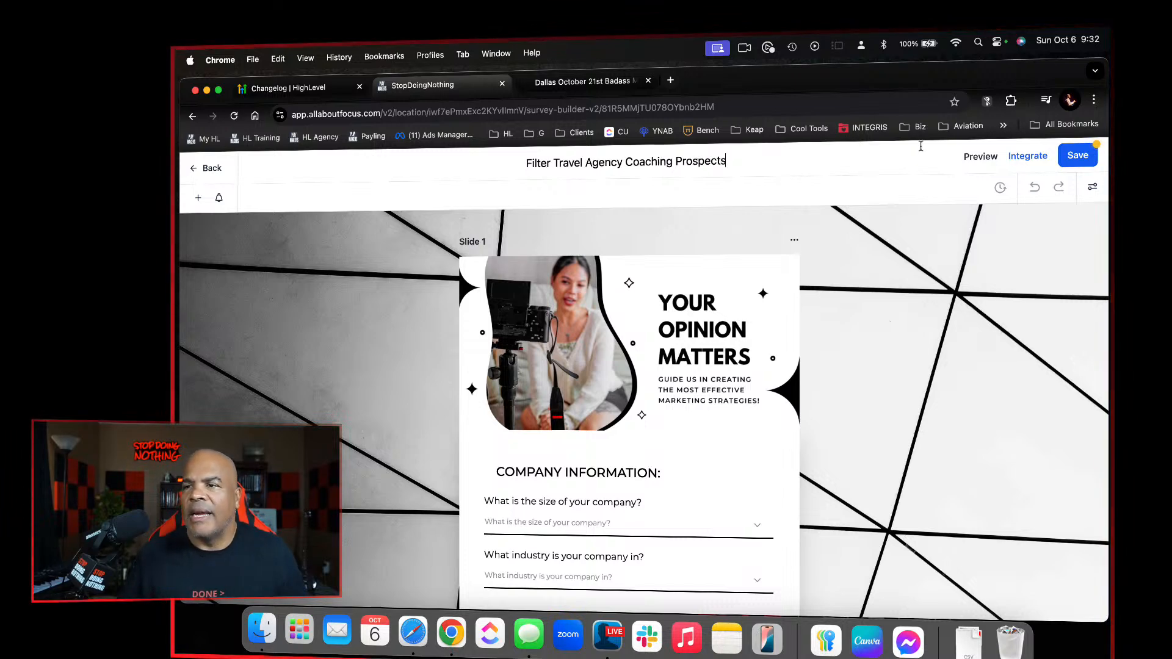
pyautogui.click(829, 175)
pyautogui.click(1079, 156)
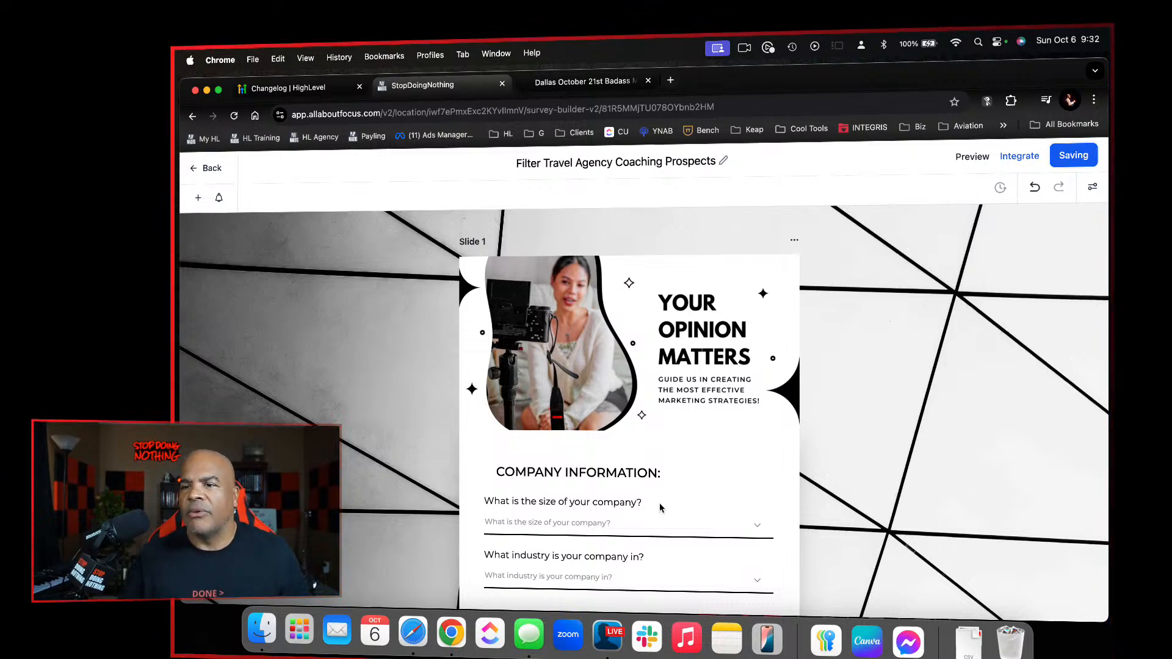
# Review the survey's slides and delete Slide 4, the one headed "Future Content Strategies"
pyautogui.scroll(-5, 668, 501)
pyautogui.scroll(-15, 670, 502)
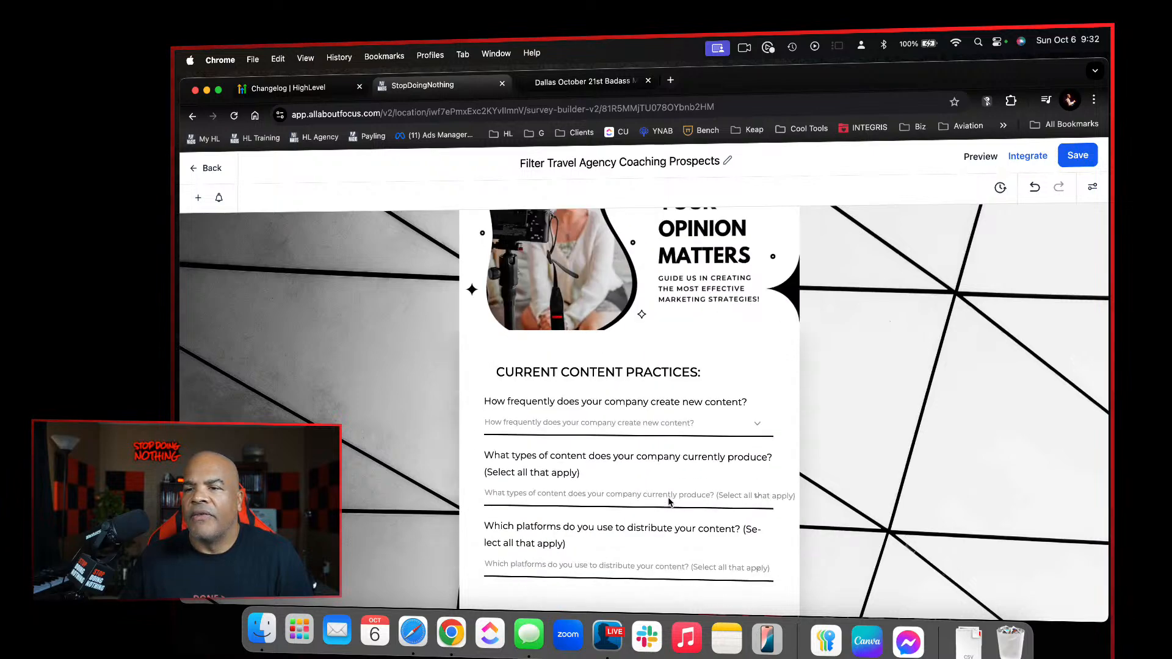
pyautogui.scroll(-15, 670, 502)
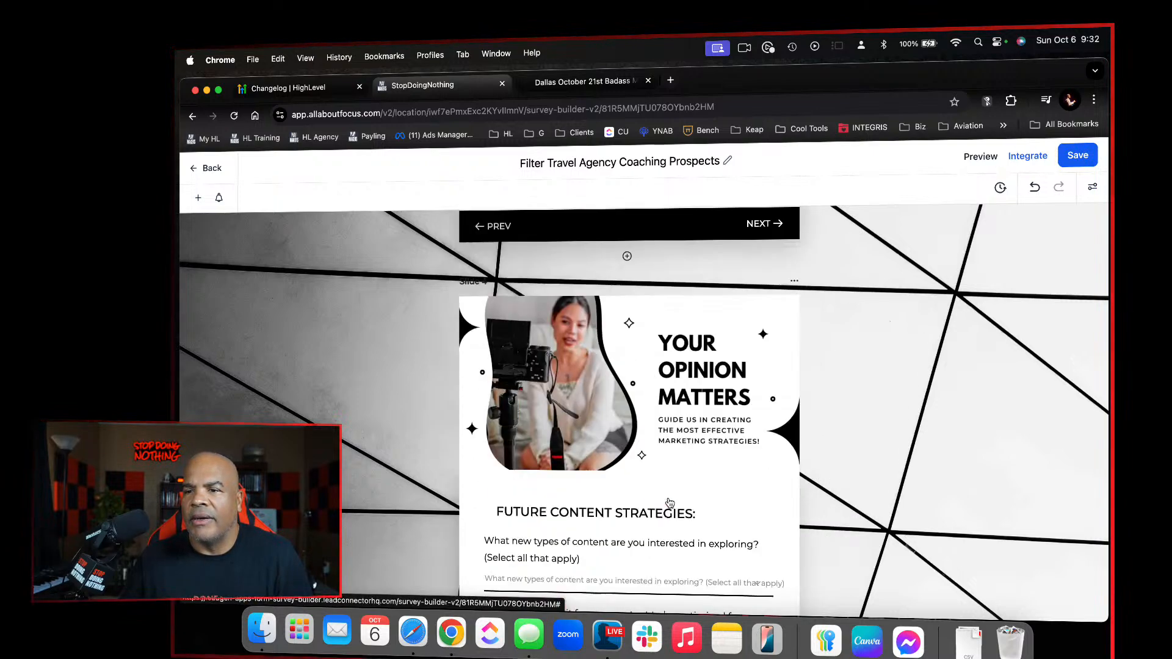
pyautogui.scroll(10, 669, 502)
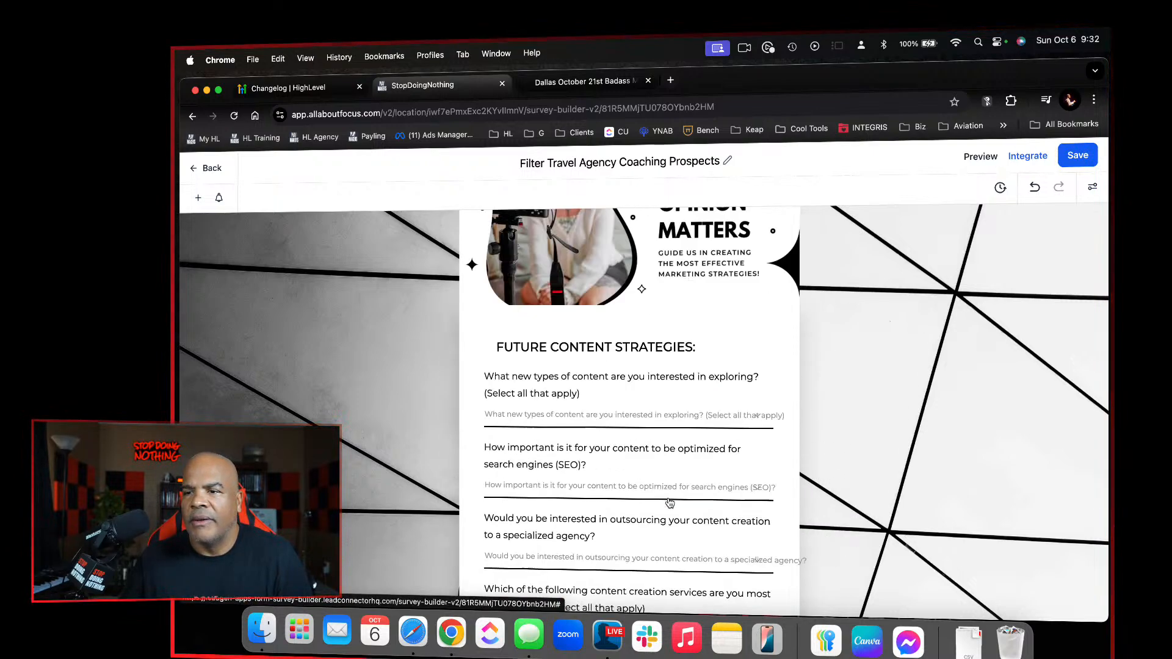
pyautogui.scroll(1, 676, 457)
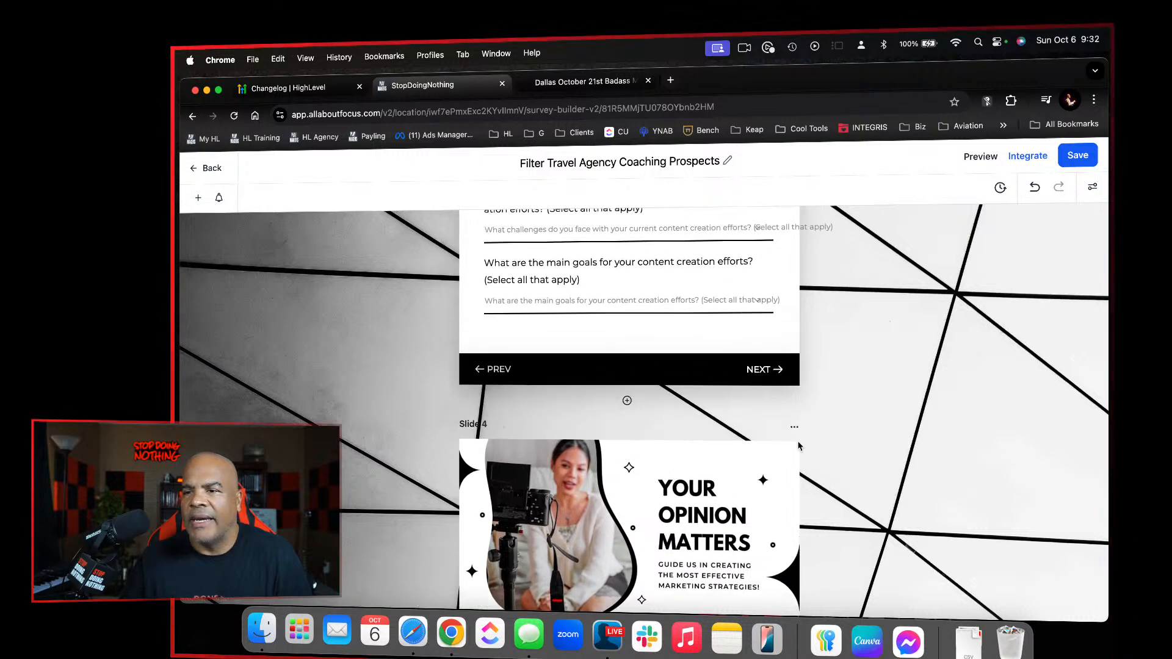
pyautogui.click(794, 427)
pyautogui.click(802, 407)
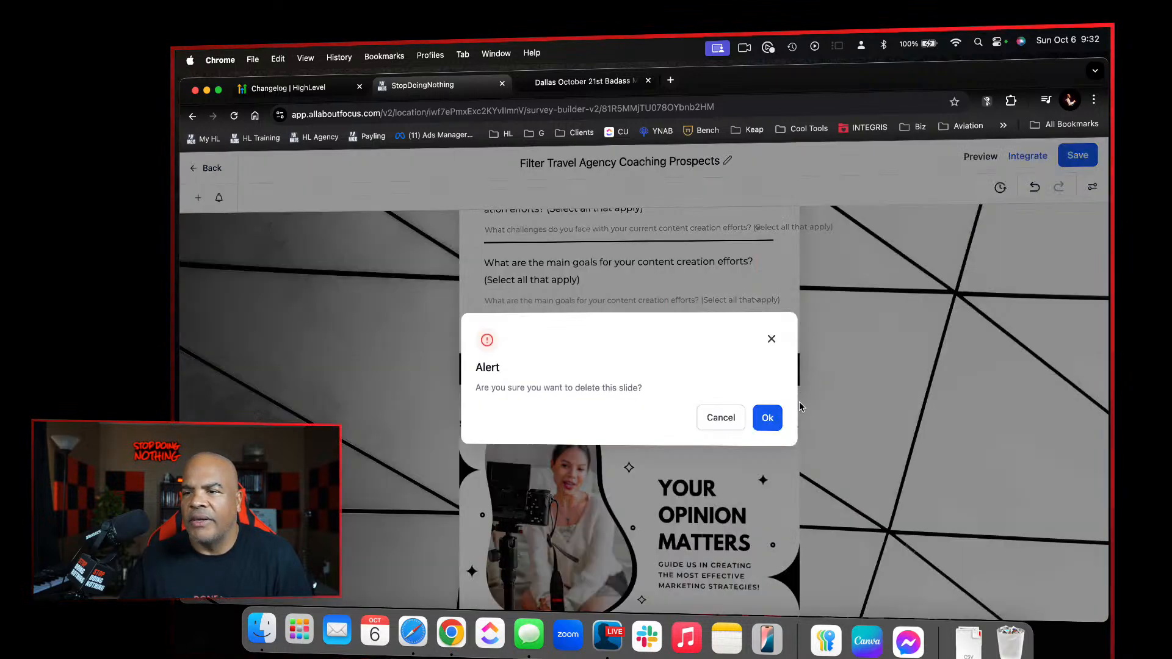
pyautogui.click(767, 417)
# Delete Slide 3, which asks about content creation challenges and goals, from the survey
pyautogui.scroll(5, 761, 430)
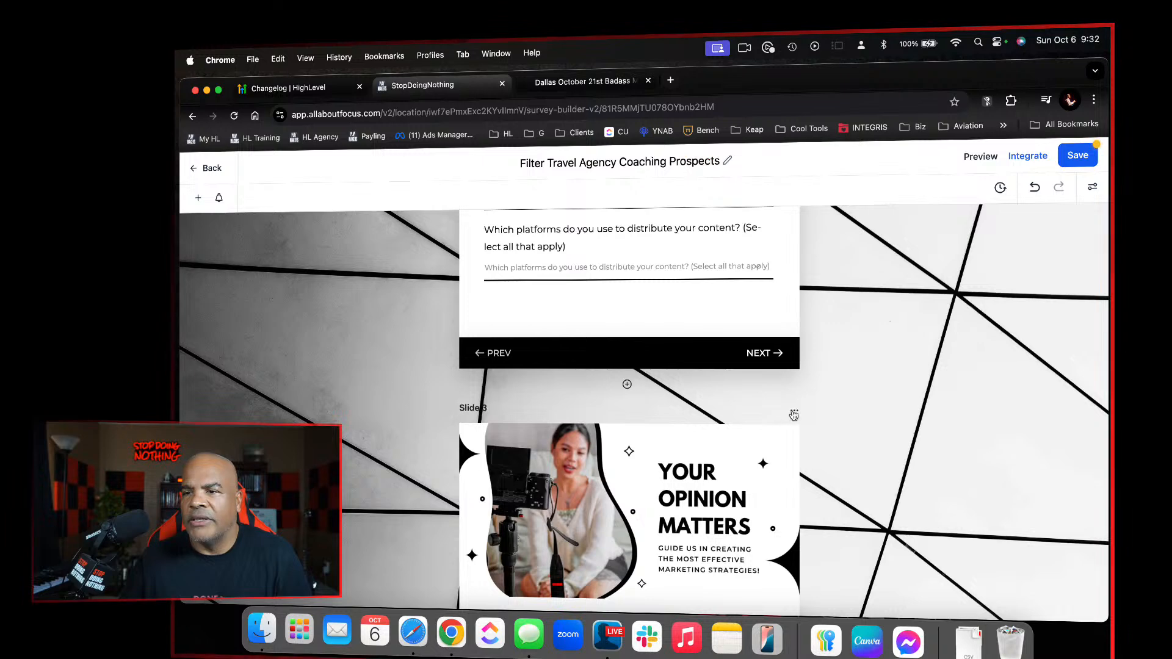
pyautogui.click(794, 415)
pyautogui.click(794, 389)
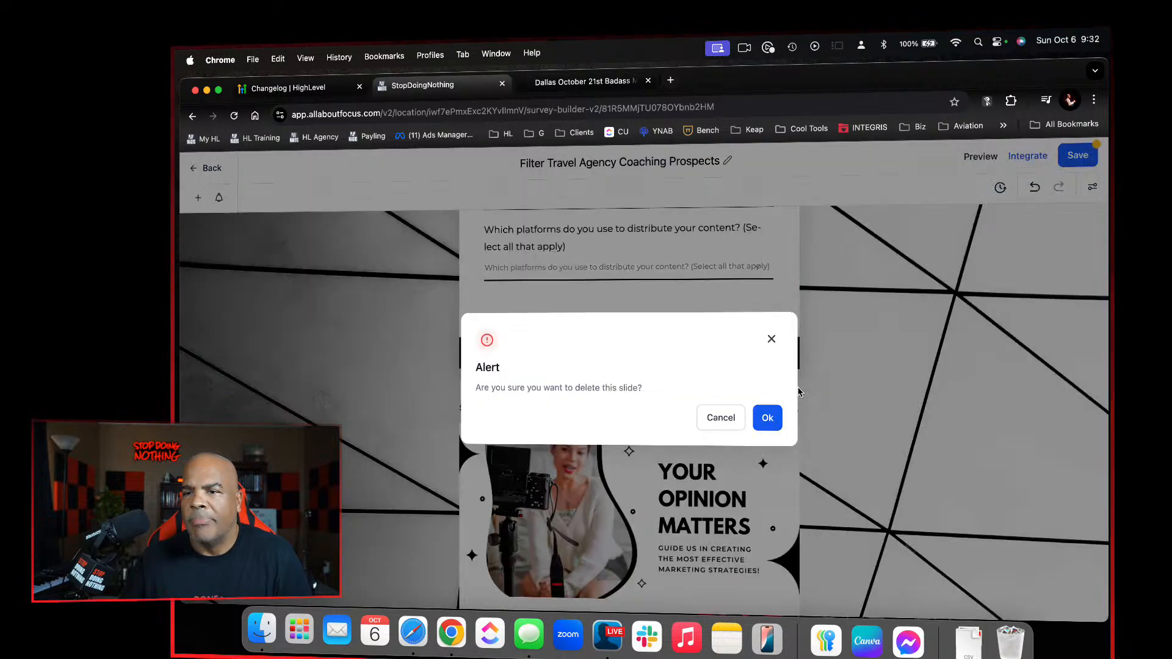
pyautogui.click(767, 418)
# Delete Slide 2, the "Current Content Practices" slide, and save the survey with only the Company Information slide
pyautogui.scroll(10, 768, 424)
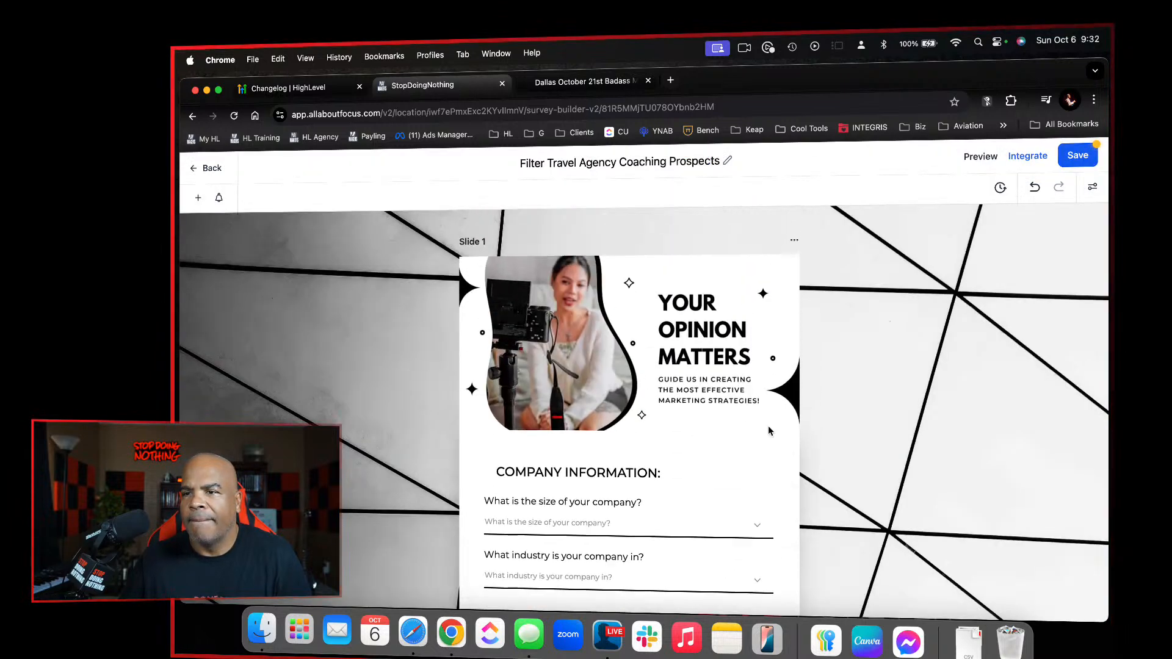
pyautogui.scroll(-10, 769, 427)
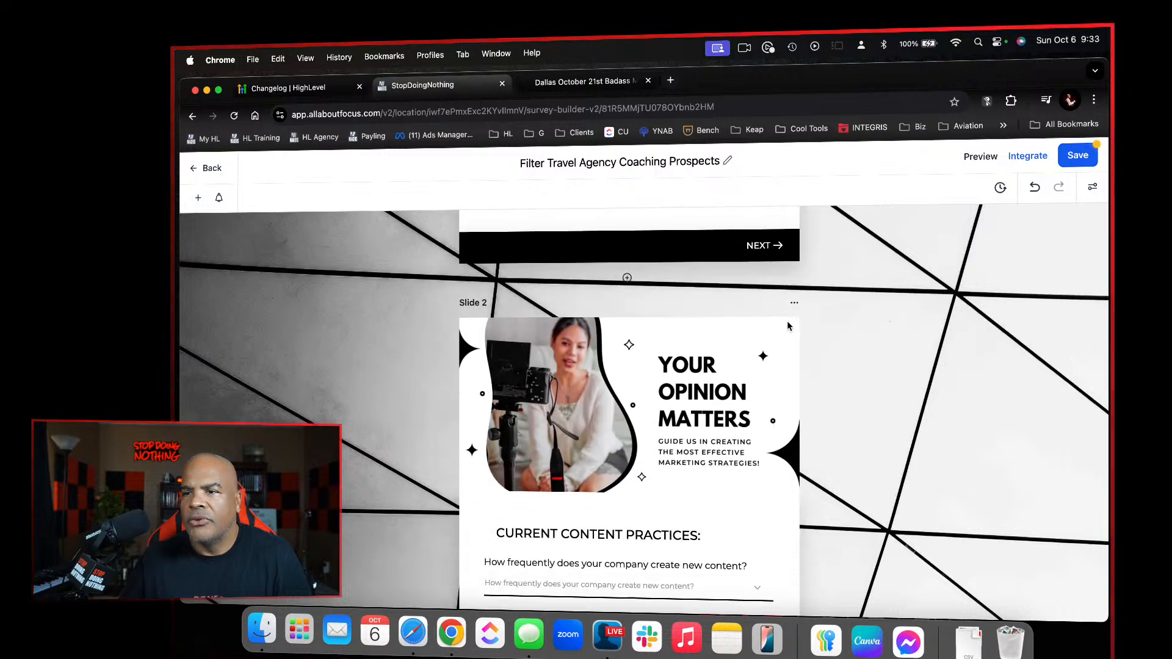
pyautogui.click(794, 302)
pyautogui.click(800, 284)
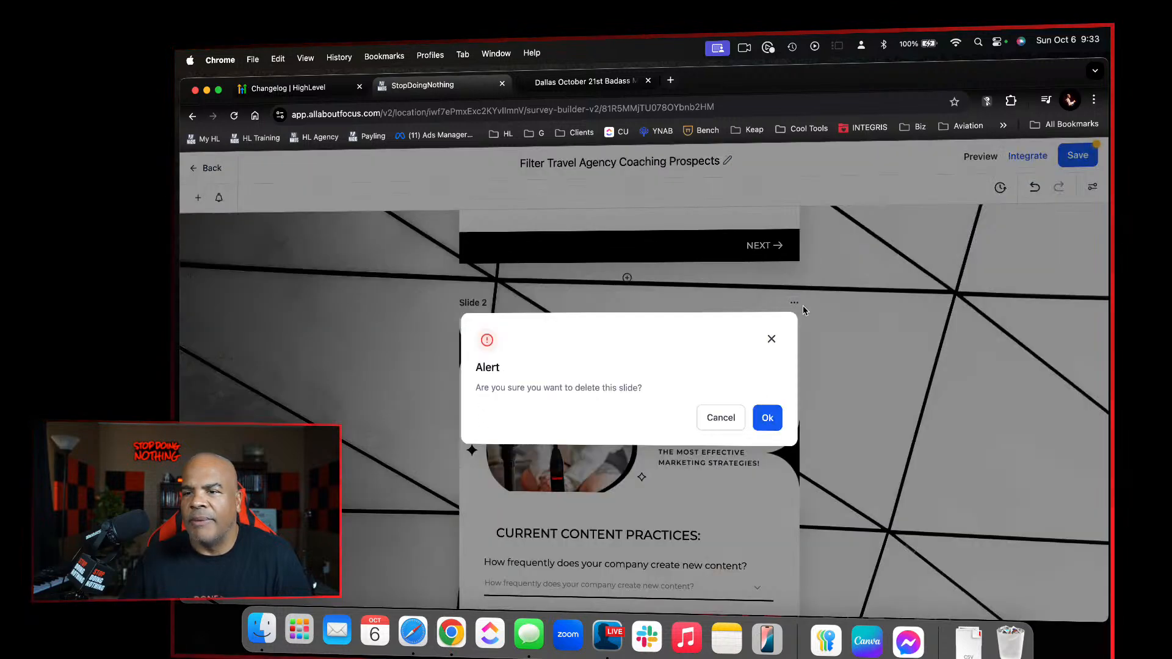
pyautogui.click(768, 417)
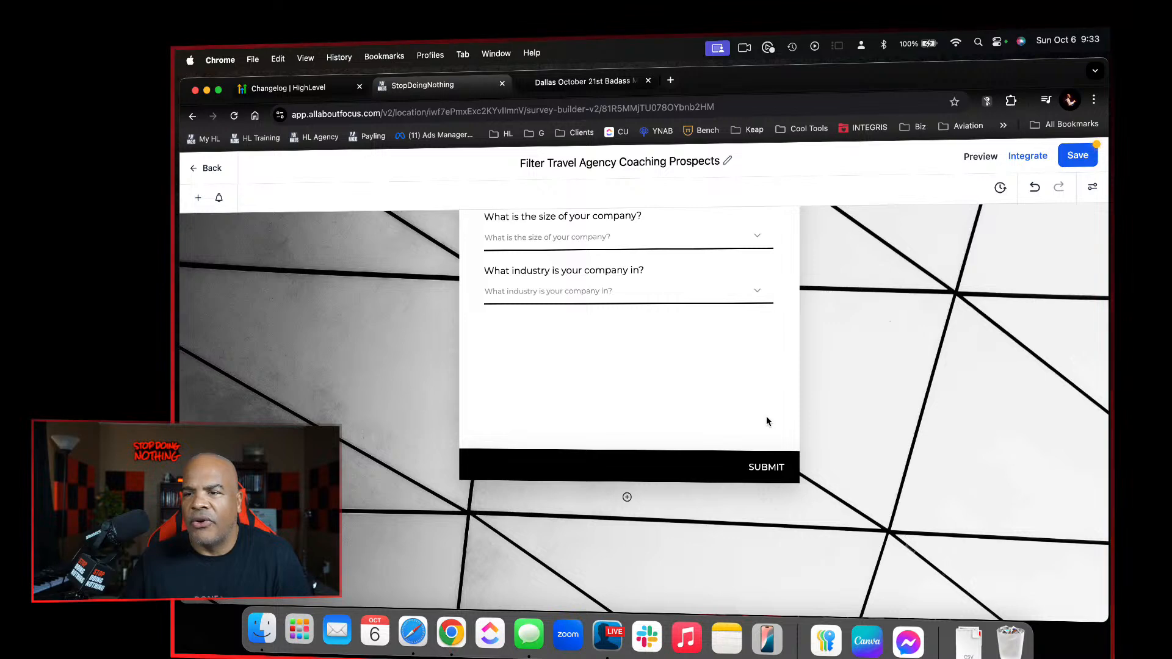
pyautogui.scroll(5, 767, 421)
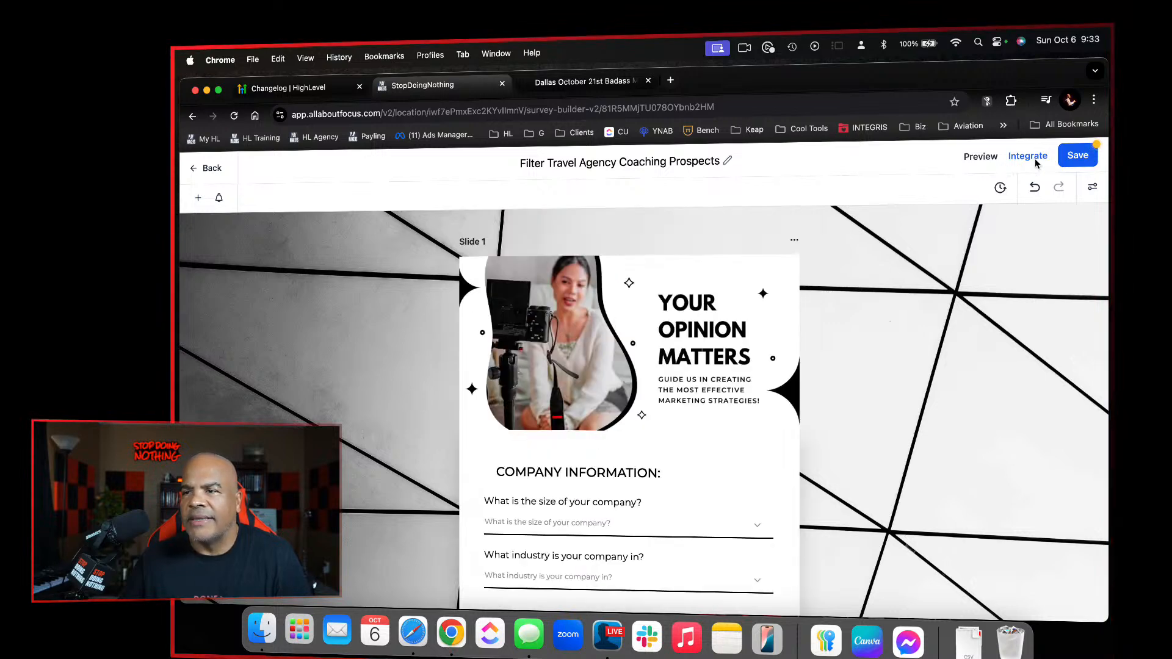
pyautogui.click(1078, 155)
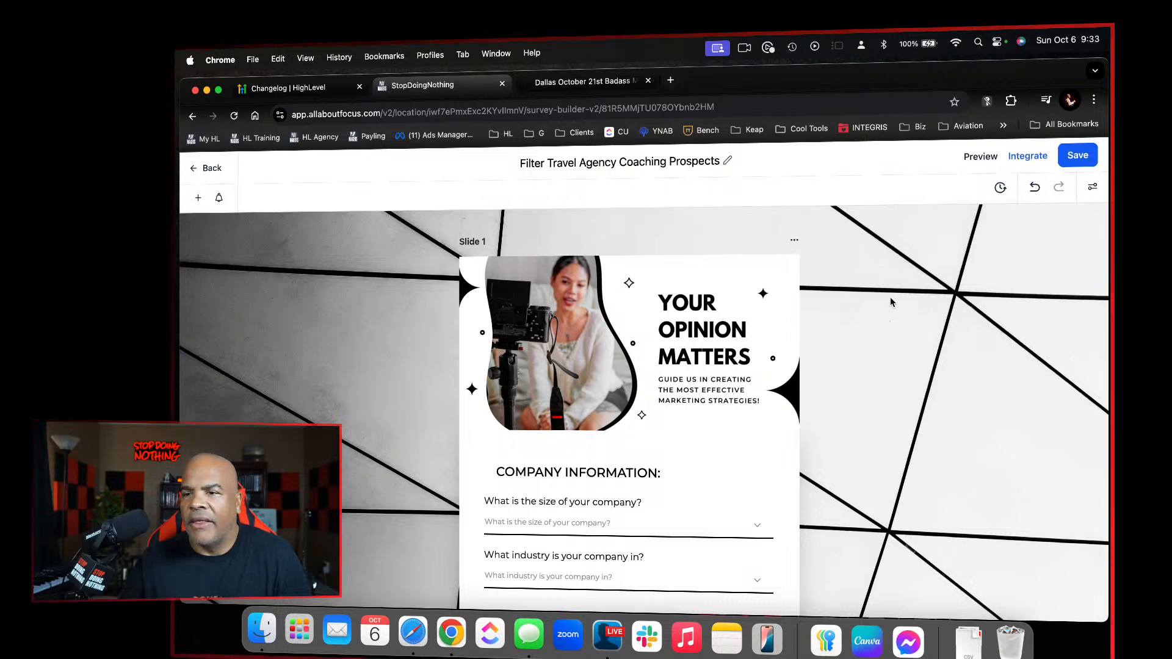
# Examine the survey's layout styles, available themes, and submission and disqualification options
pyautogui.scroll(-5, 858, 394)
pyautogui.scroll(4, 859, 395)
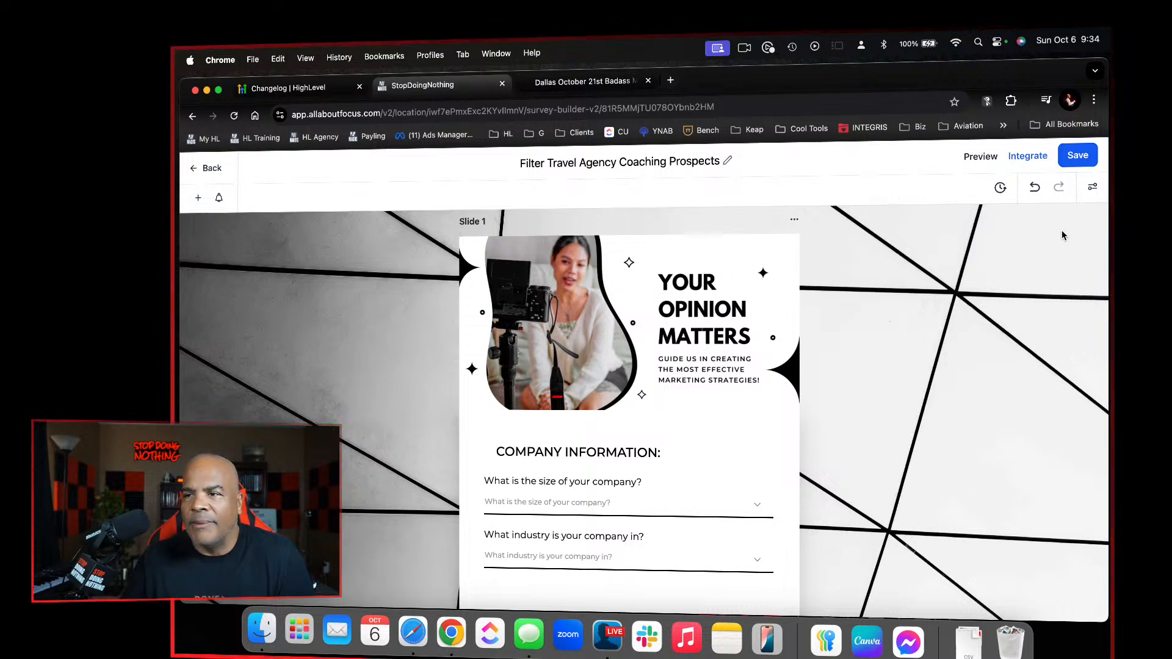
pyautogui.click(1092, 187)
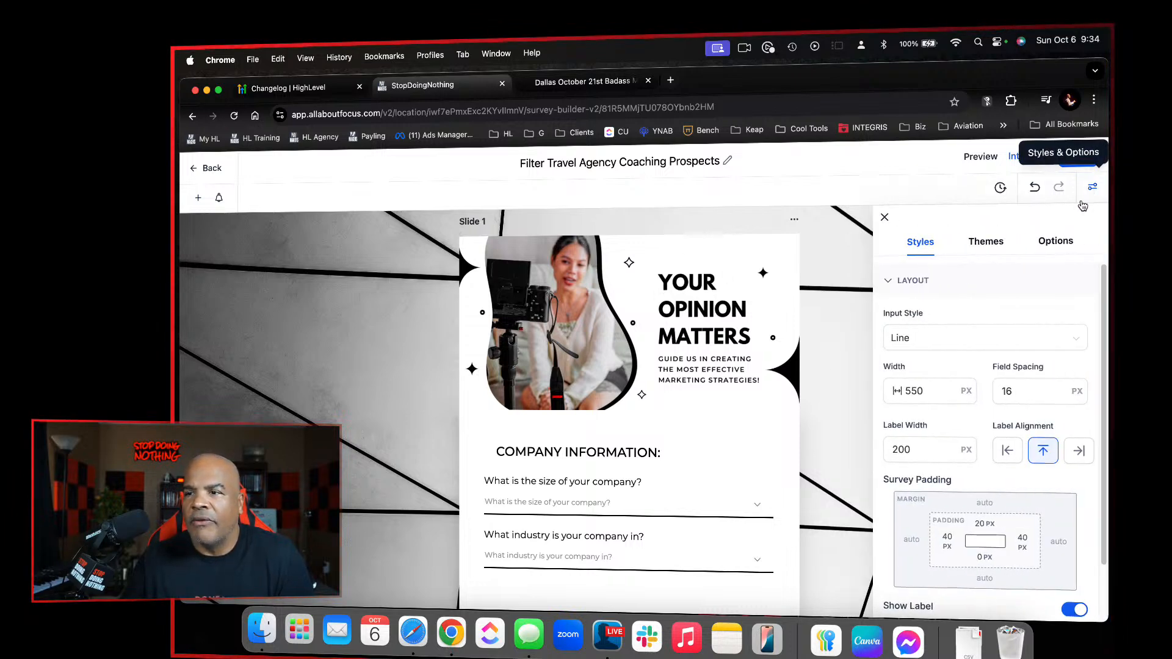
pyautogui.scroll(-3, 983, 291)
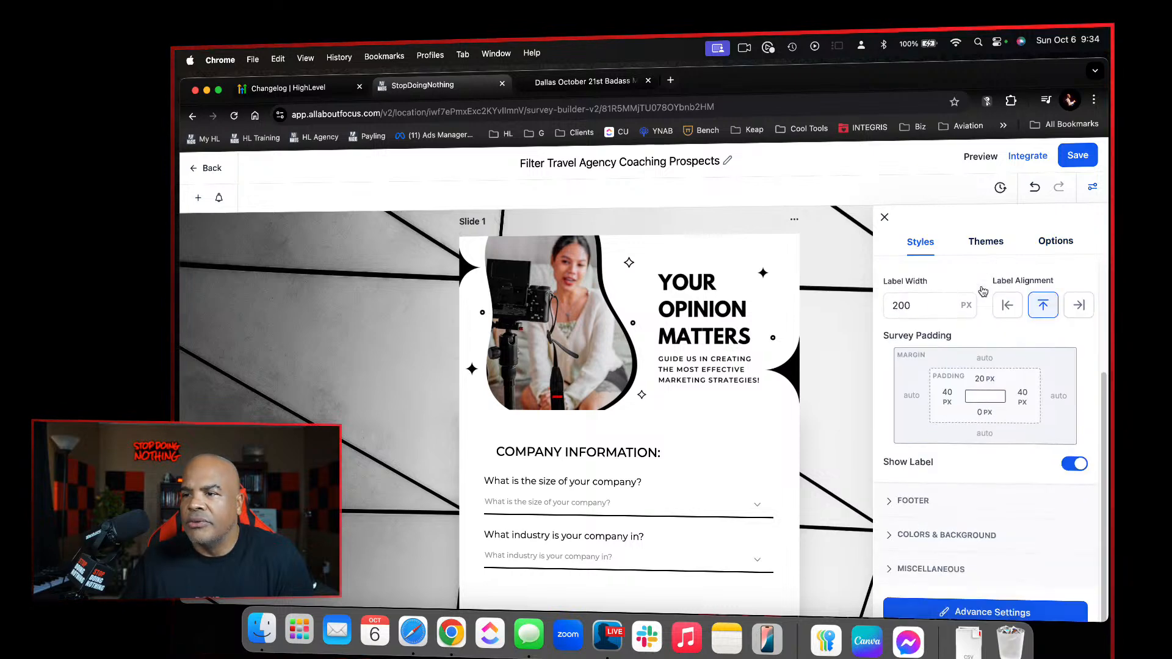
pyautogui.scroll(3, 983, 291)
pyautogui.click(986, 242)
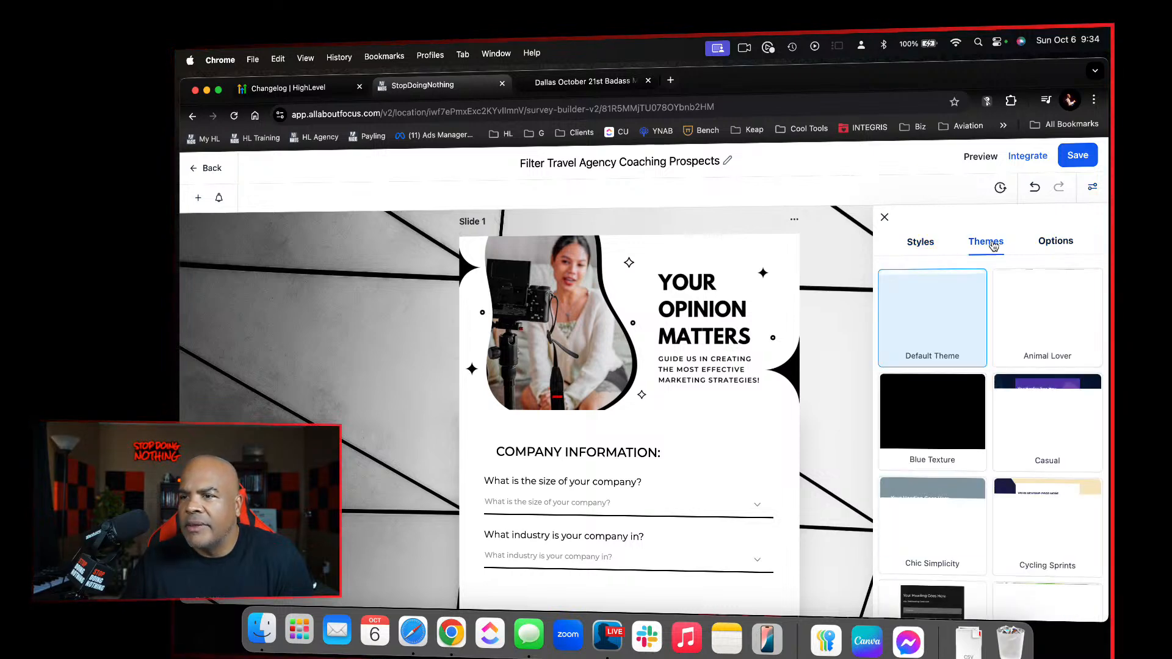
pyautogui.click(1048, 243)
pyautogui.scroll(-2, 946, 373)
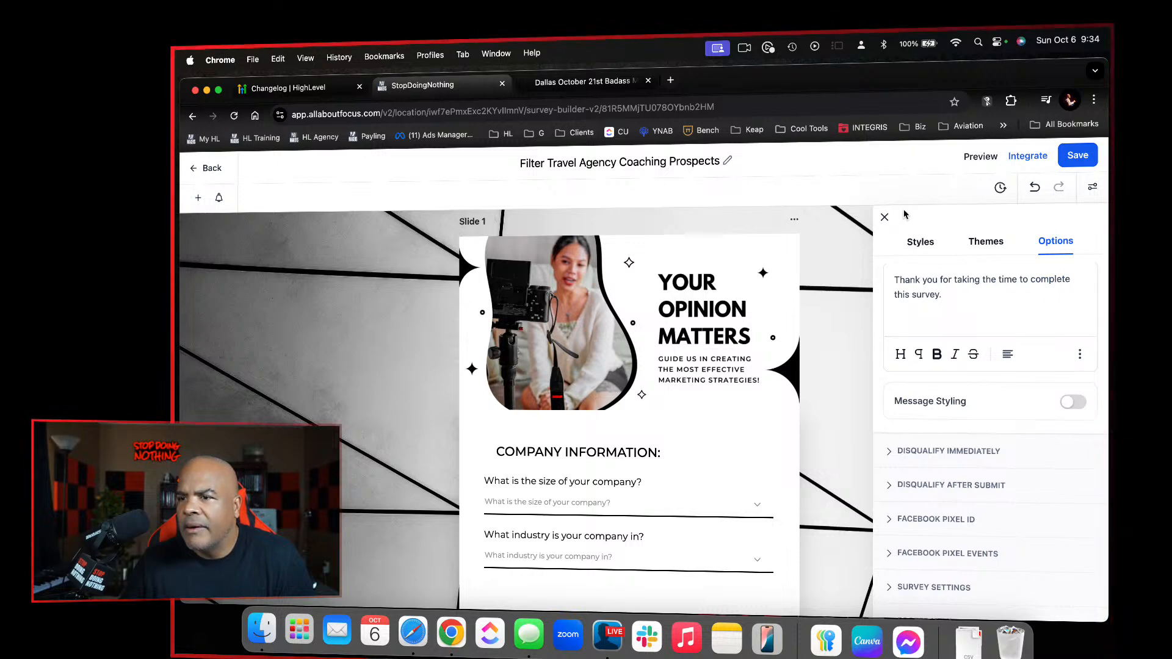
# Return to the survey's style settings and examine the background image and header image under Colors & Background
pyautogui.click(920, 242)
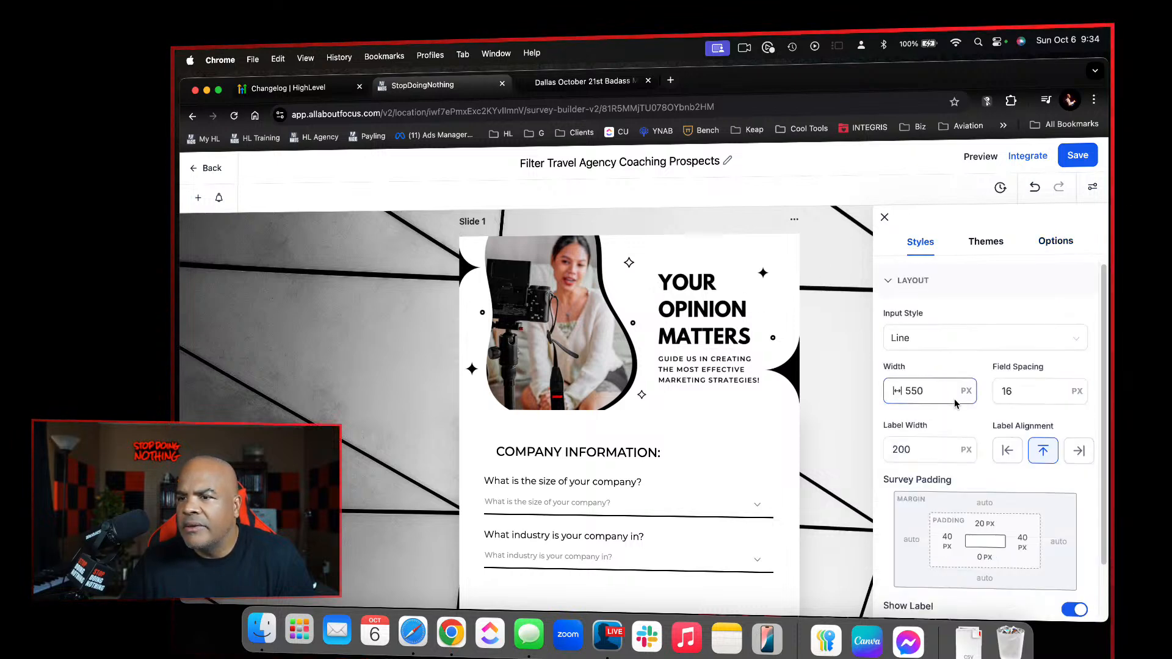
pyautogui.scroll(-3, 956, 403)
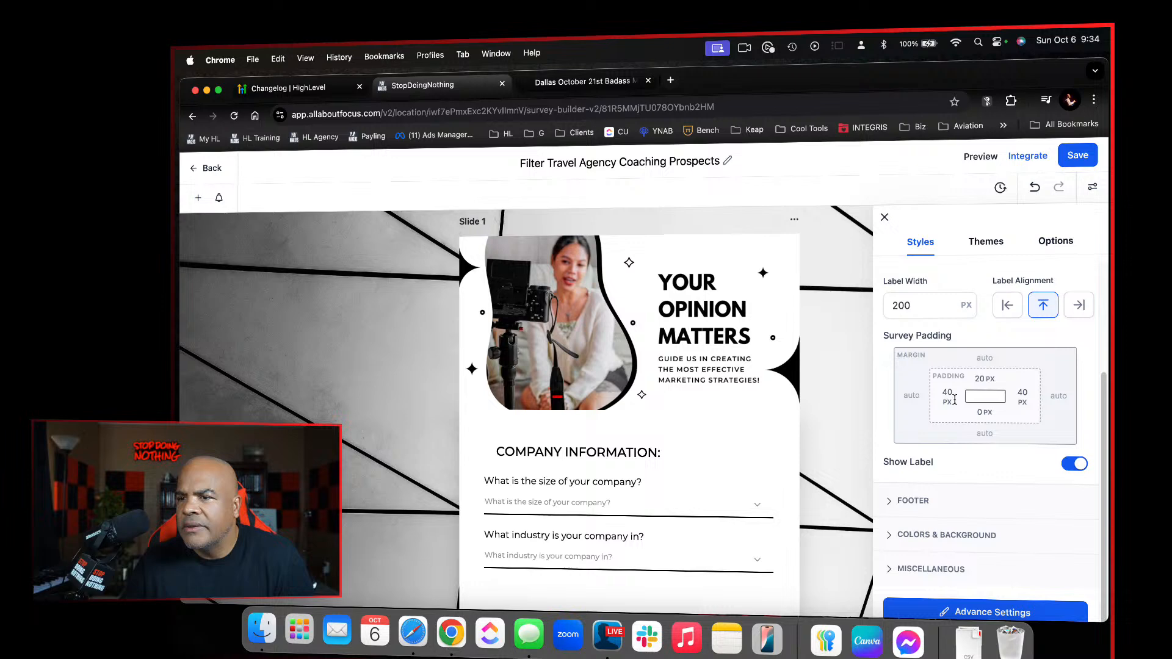
pyautogui.click(936, 536)
pyautogui.scroll(-5, 936, 536)
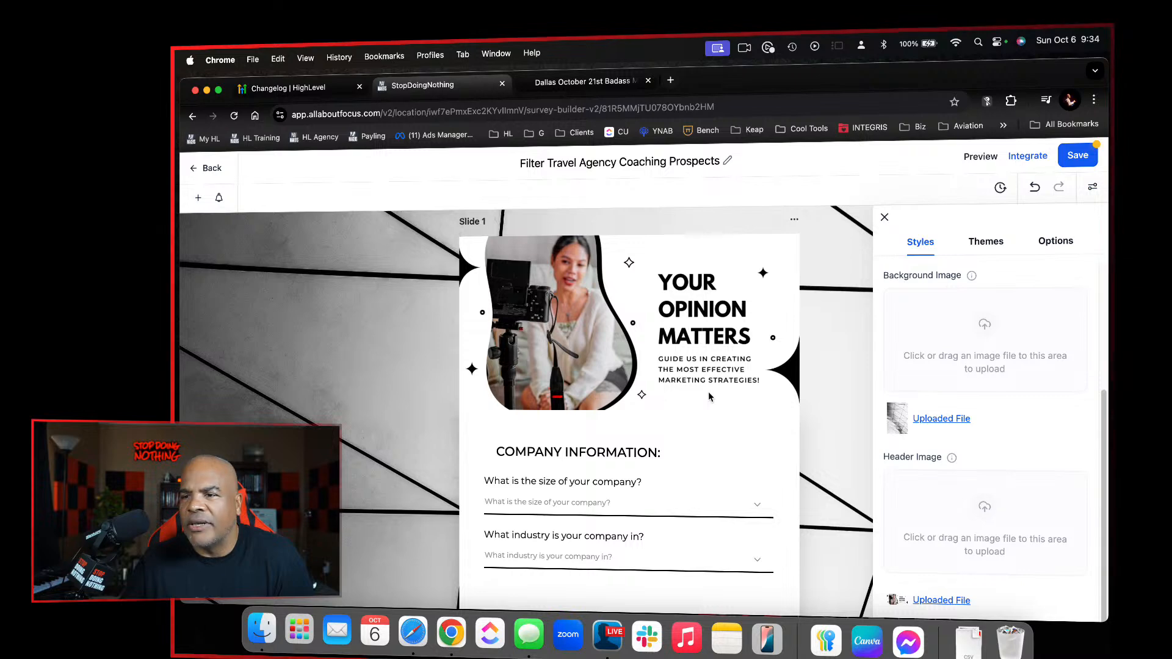
pyautogui.scroll(-3, 868, 479)
pyautogui.scroll(1, 884, 536)
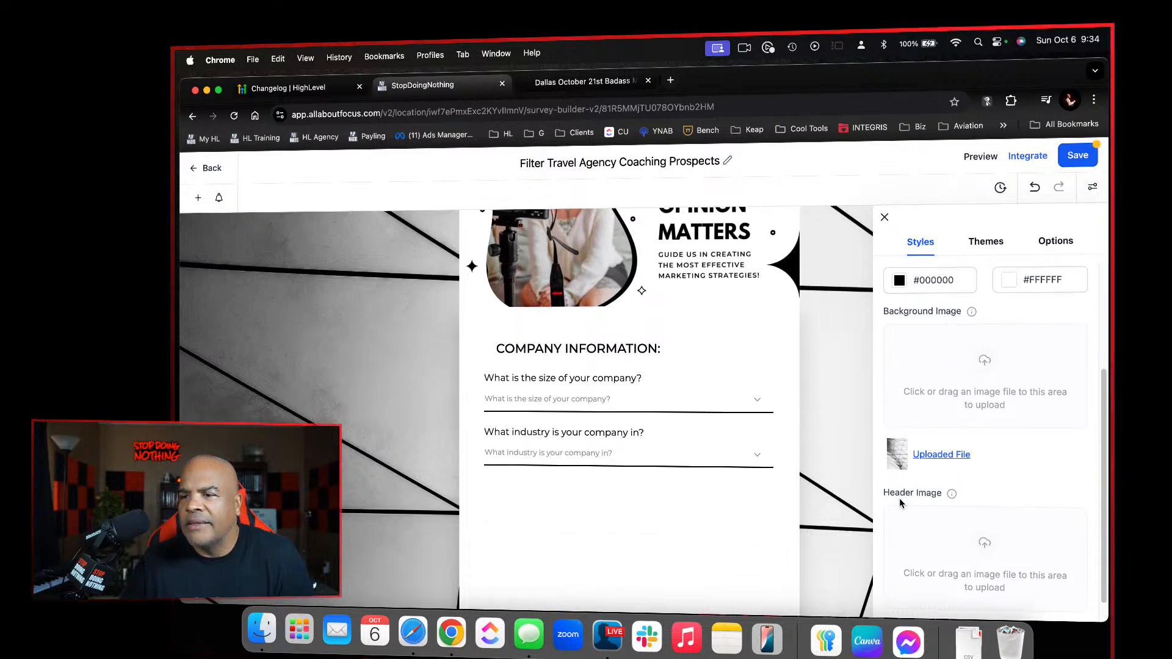
pyautogui.scroll(-3, 971, 539)
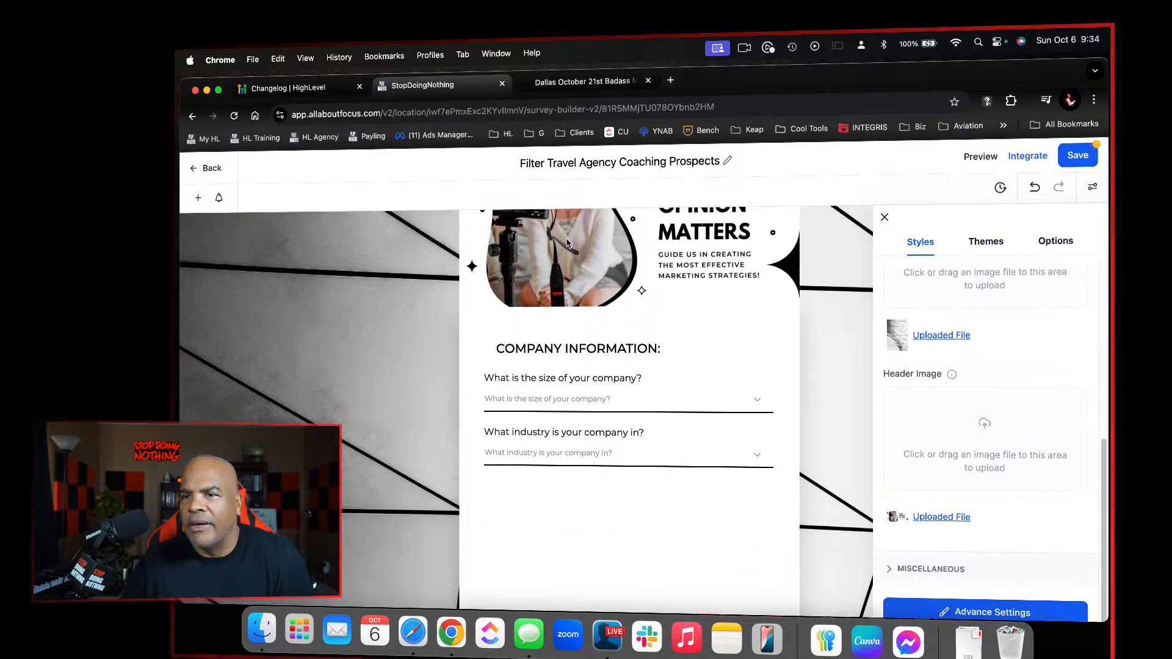
# Replace the survey's header image with the red 1,280×720 PNG event banner from the Downloads folder, and save the survey
pyautogui.click(1063, 523)
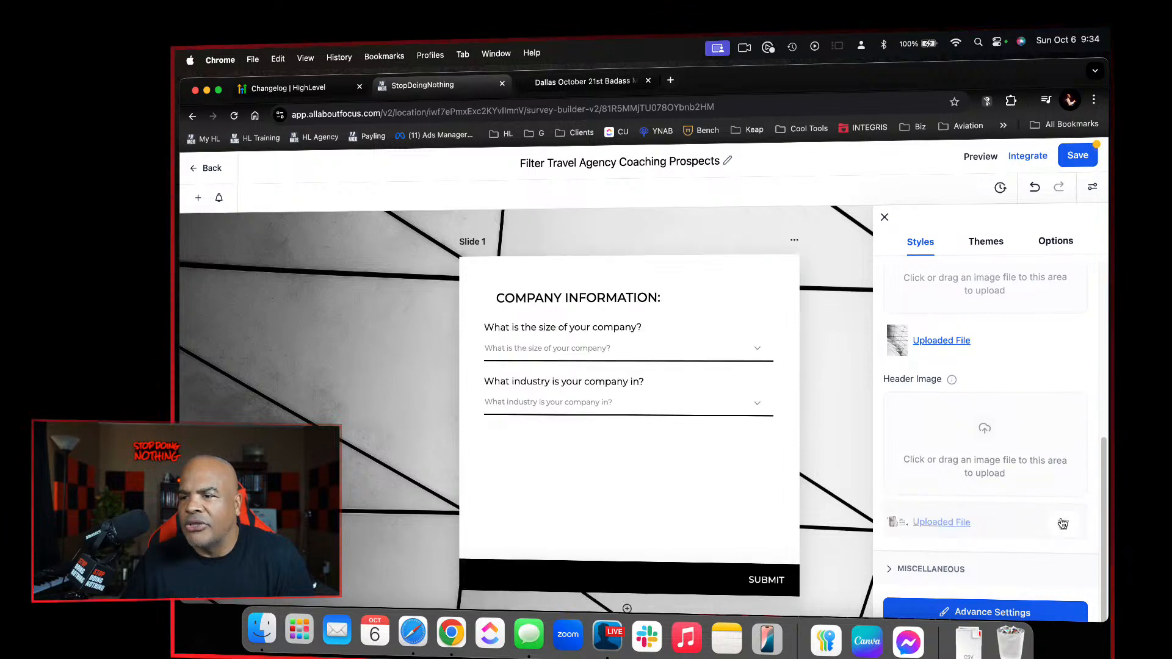
pyautogui.click(979, 479)
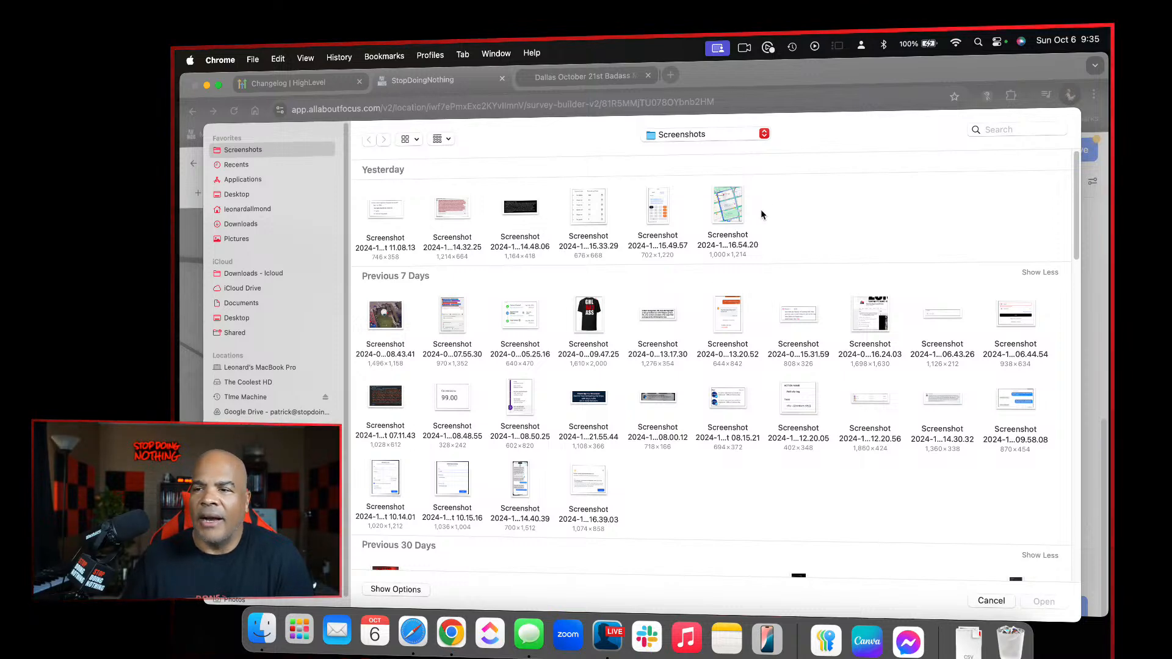
pyautogui.click(270, 224)
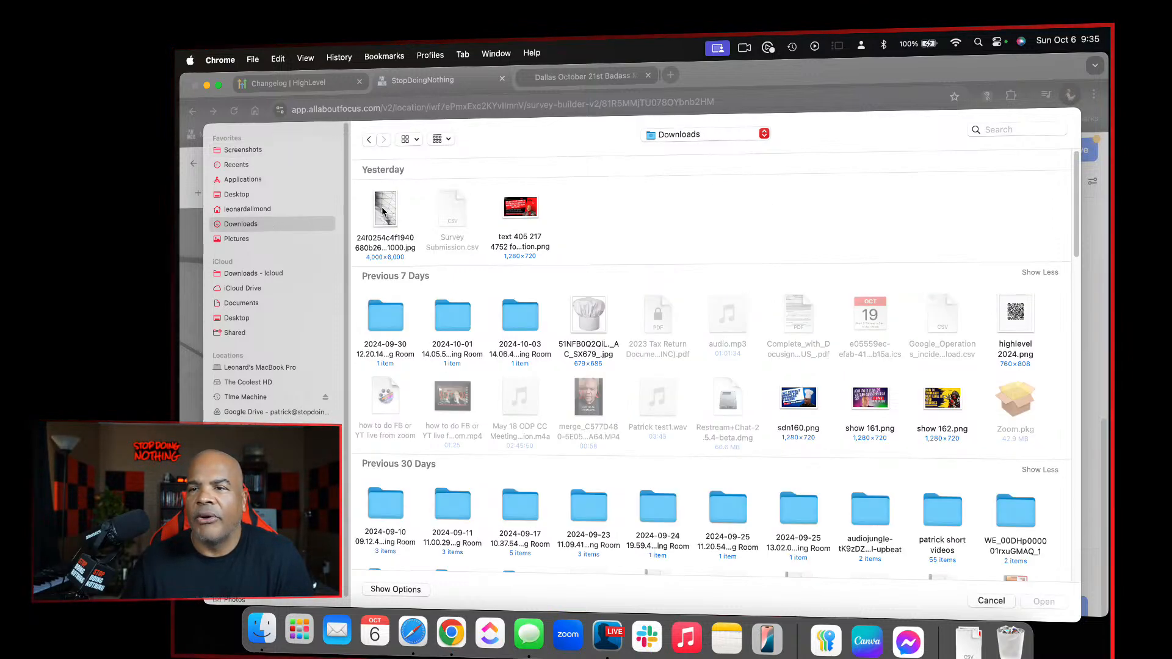
pyautogui.click(524, 207)
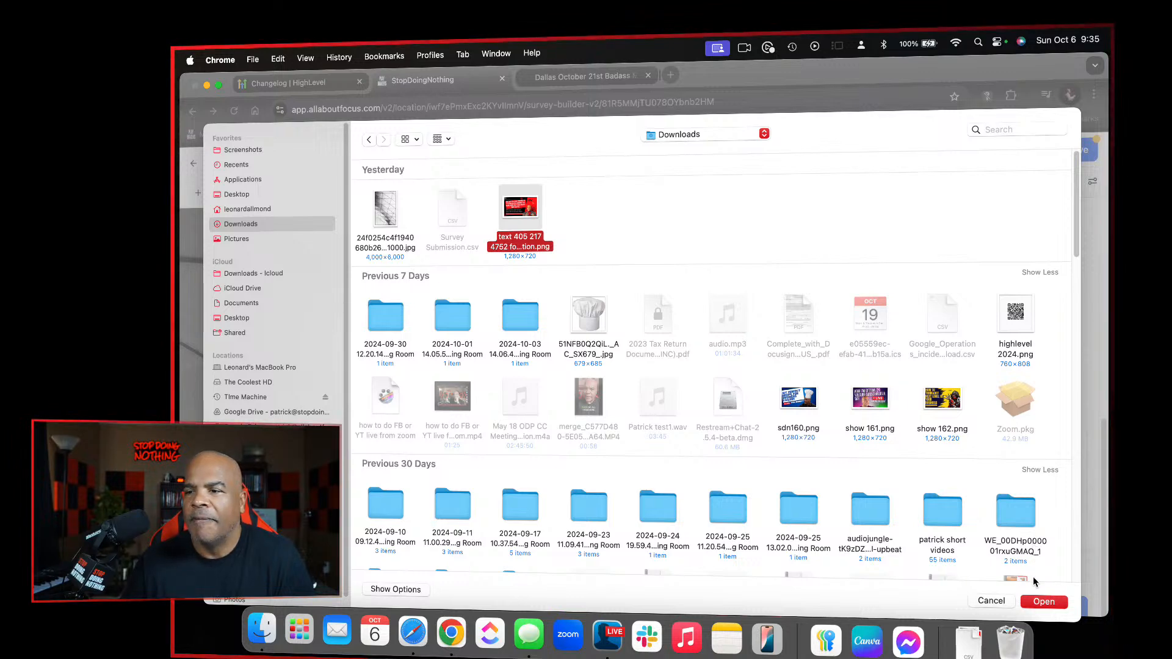
pyautogui.click(1036, 603)
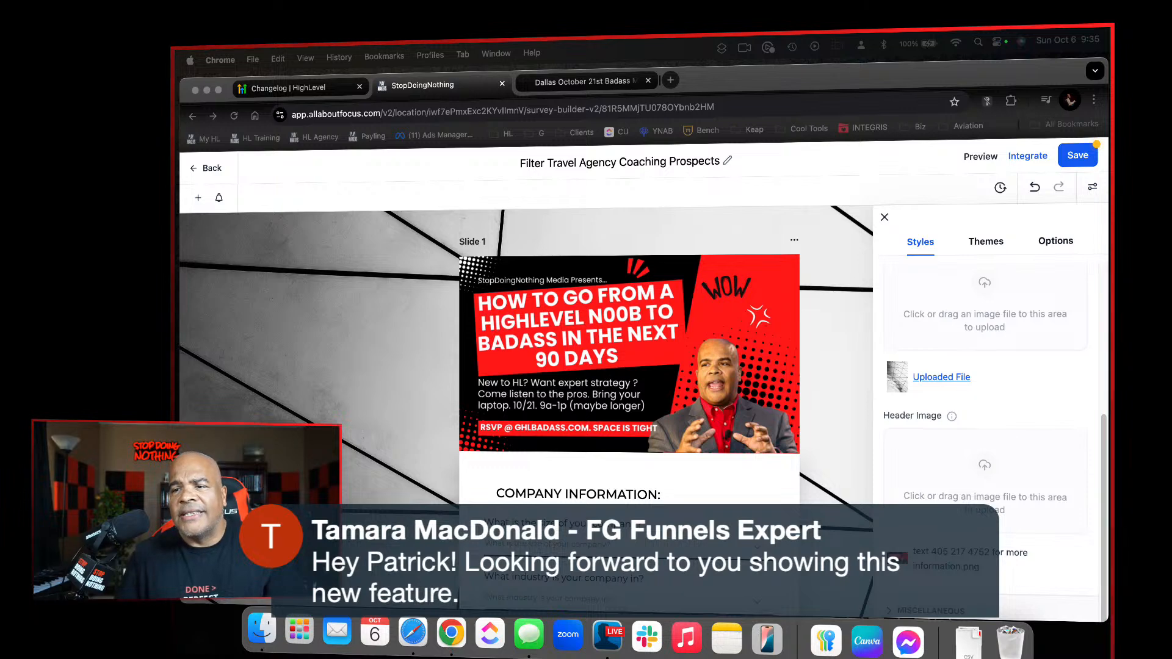
pyautogui.click(1080, 156)
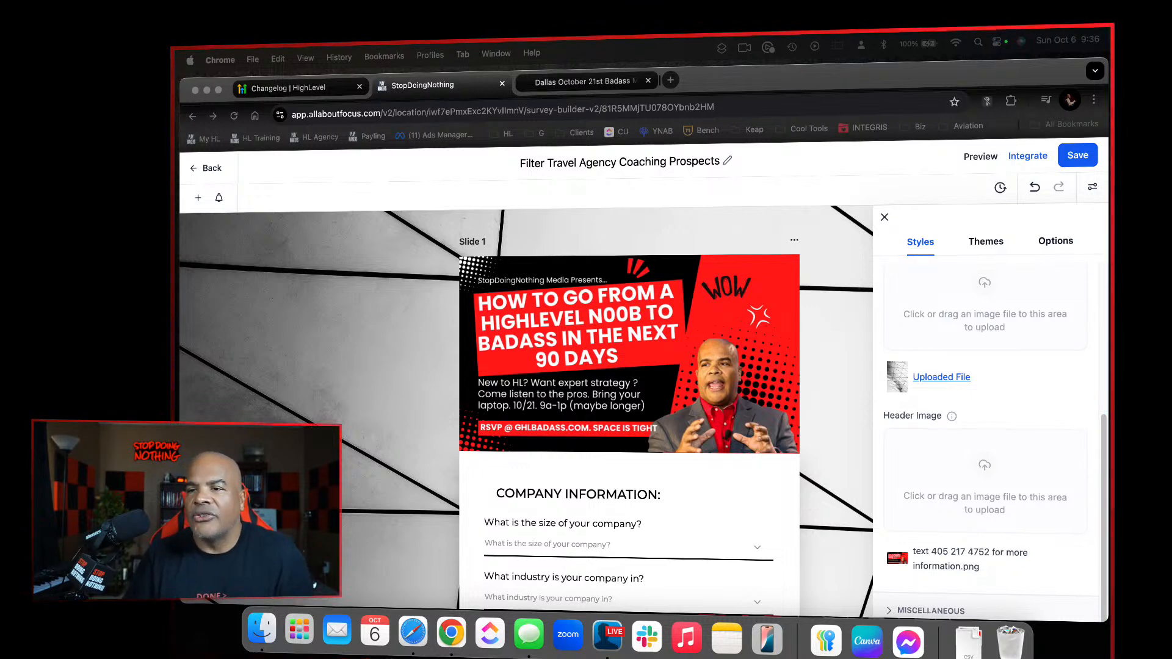
# Delete the "What industry is your company in?" question from the slide
pyautogui.scroll(-5, 629, 409)
pyautogui.scroll(4, 627, 497)
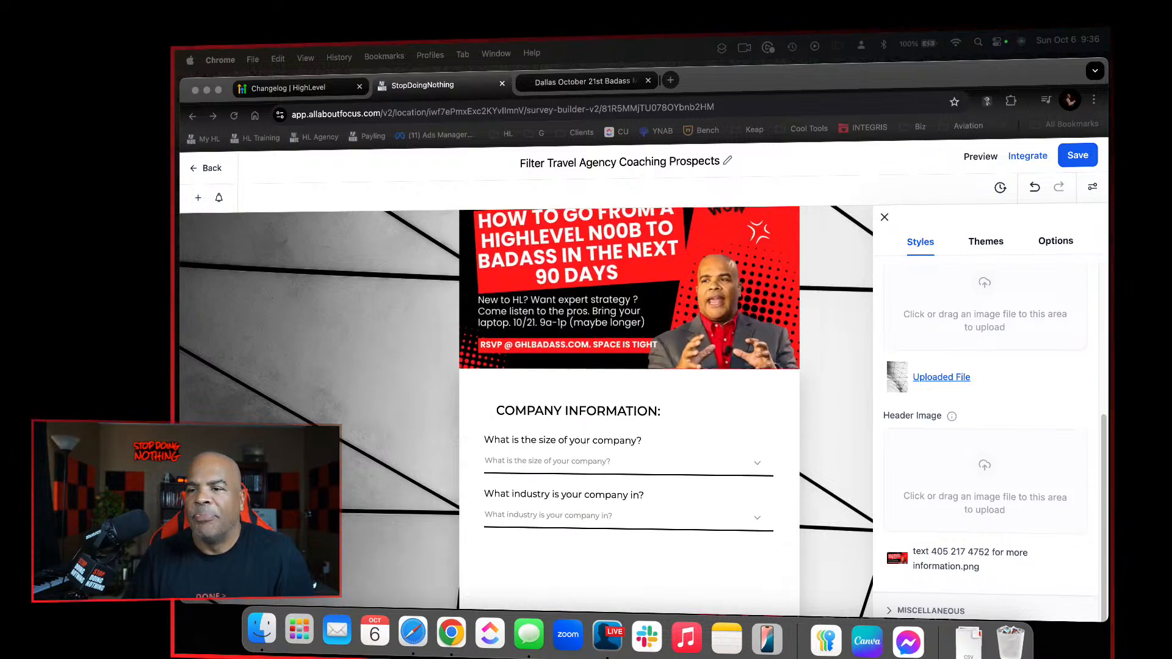
pyautogui.click(799, 461)
pyautogui.click(769, 522)
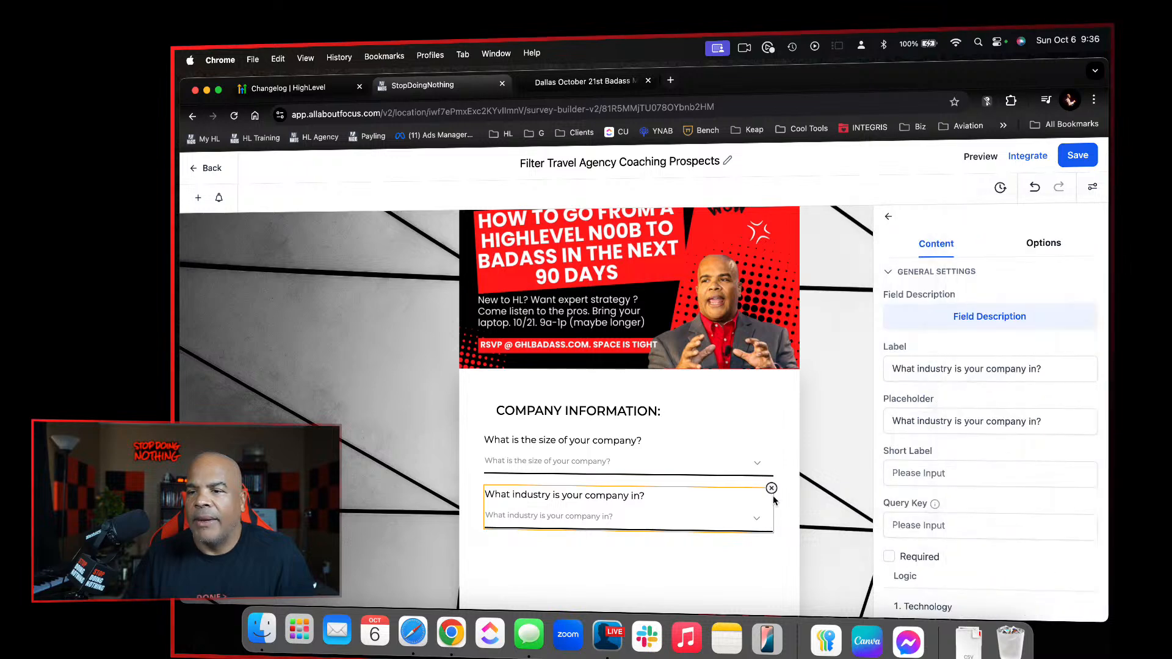
pyautogui.click(771, 489)
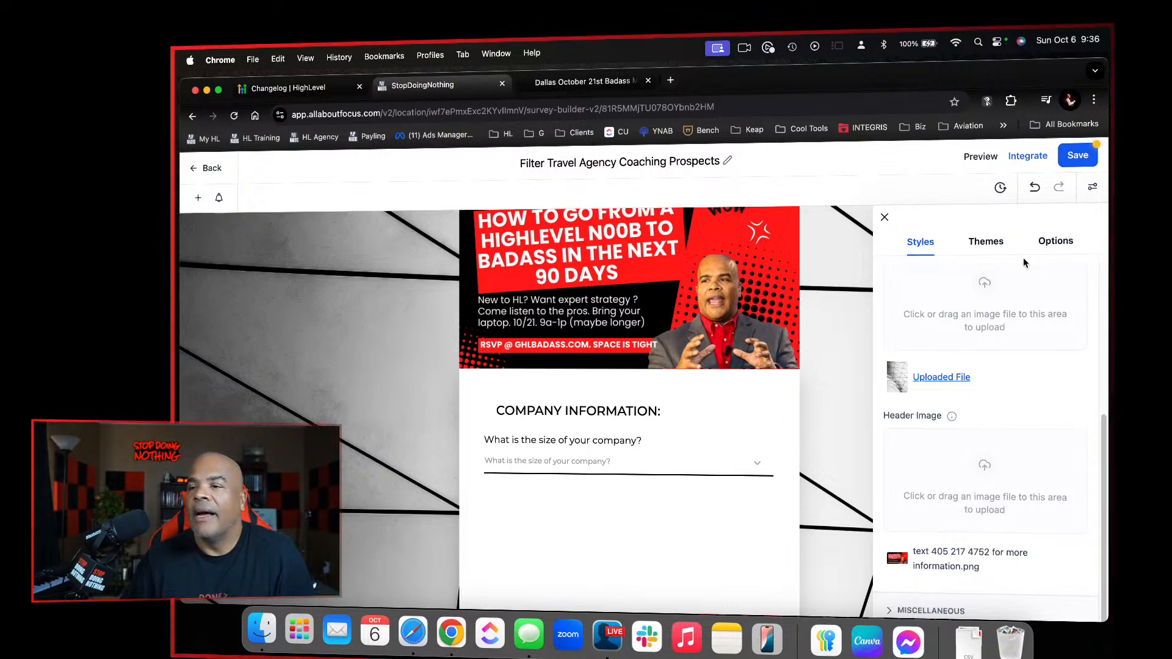
# Add a radio choice field to the slide below the company size question
pyautogui.click(755, 445)
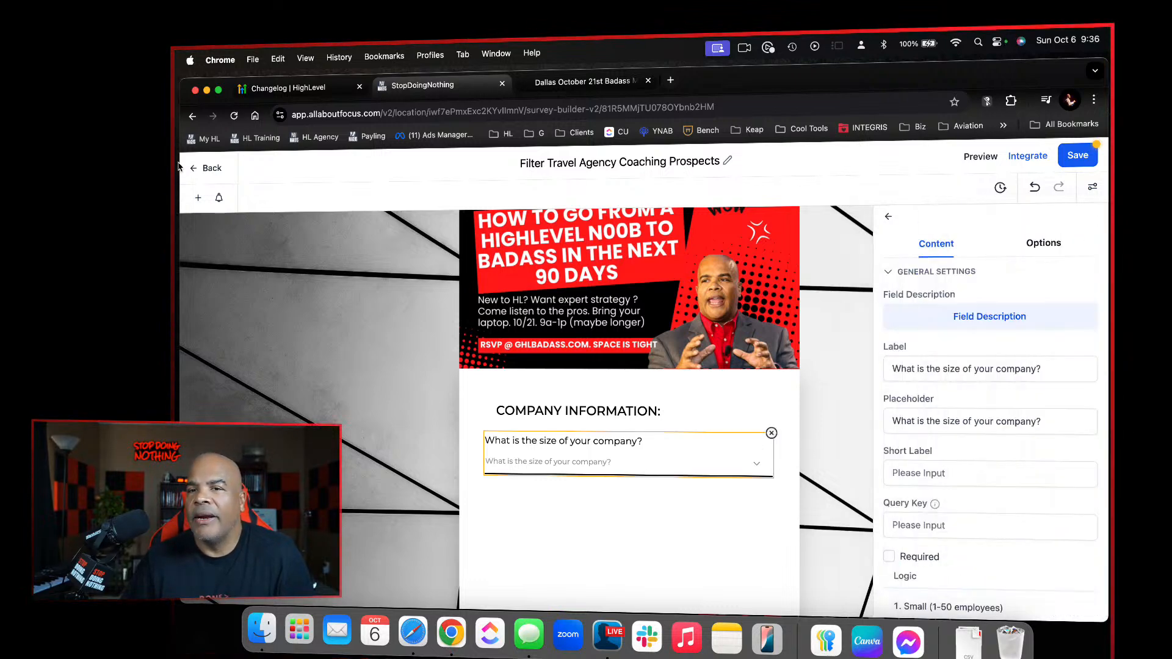
pyautogui.click(195, 198)
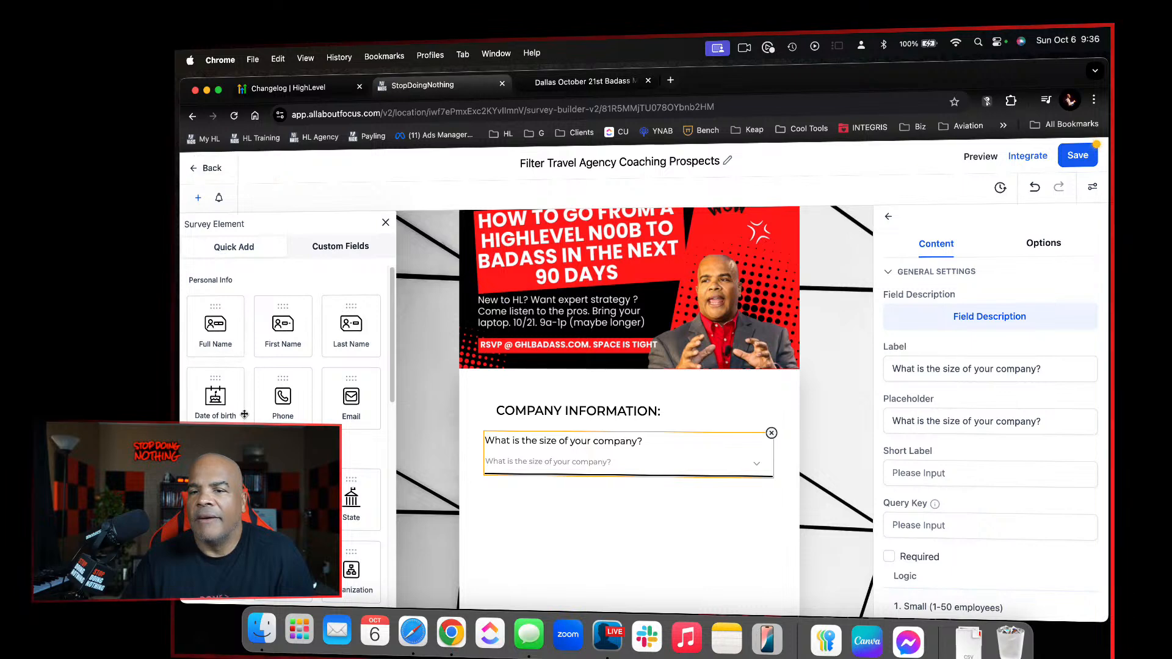
pyautogui.scroll(-1, 244, 414)
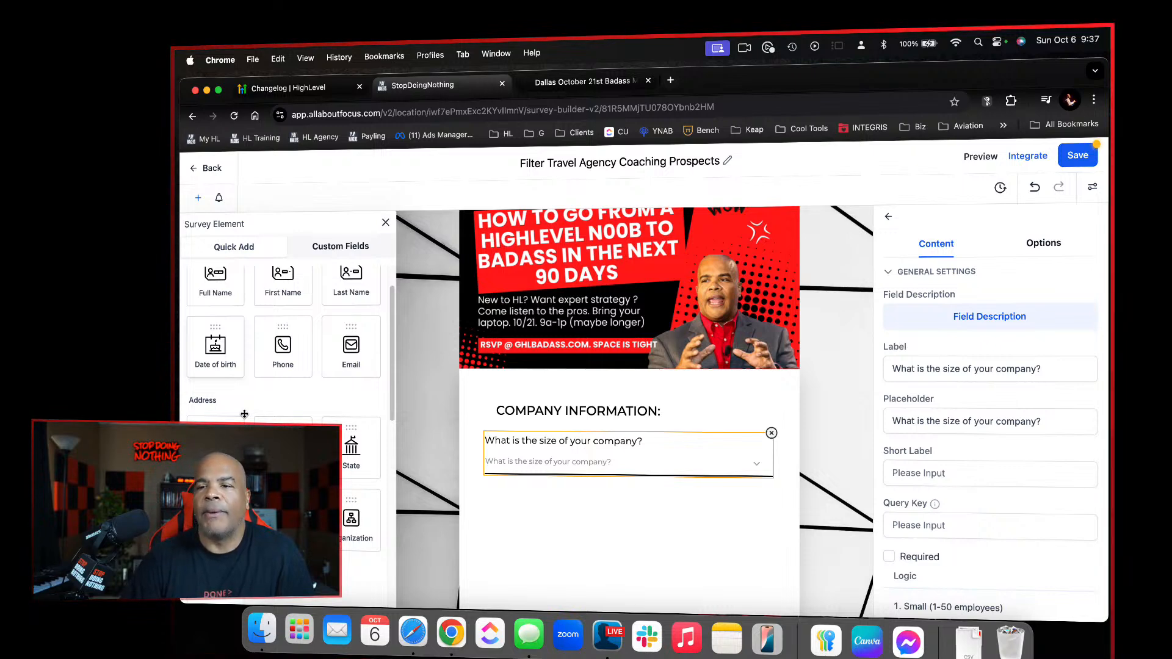
pyautogui.scroll(-5, 245, 414)
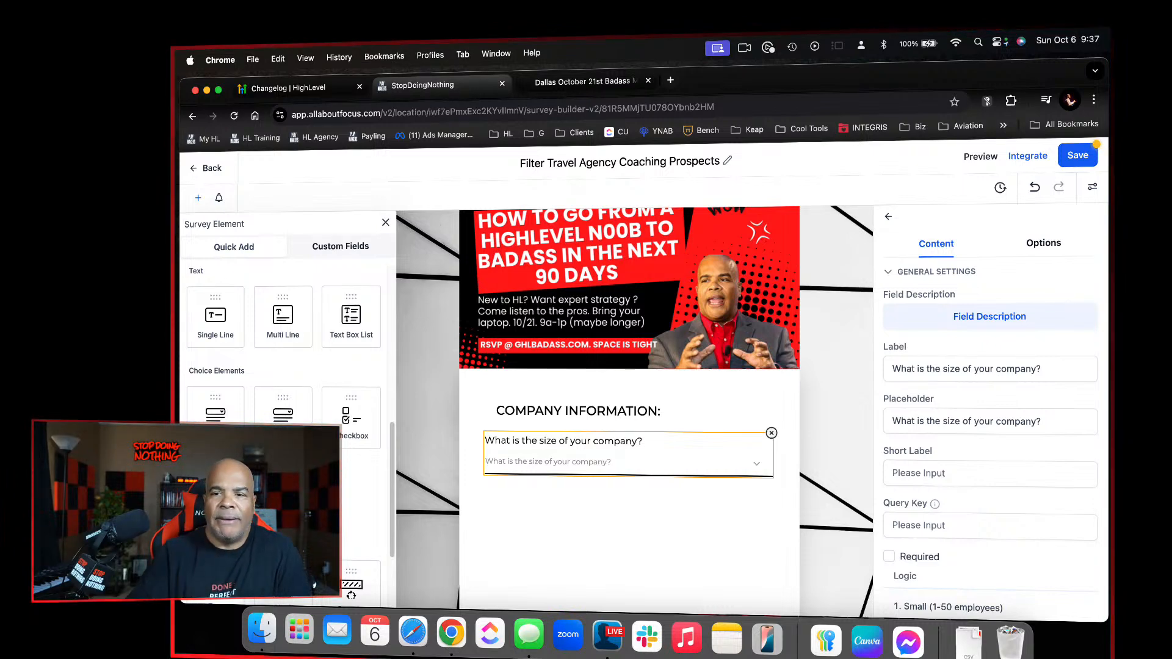
pyautogui.moveTo(215, 489); pyautogui.dragTo(659, 494)
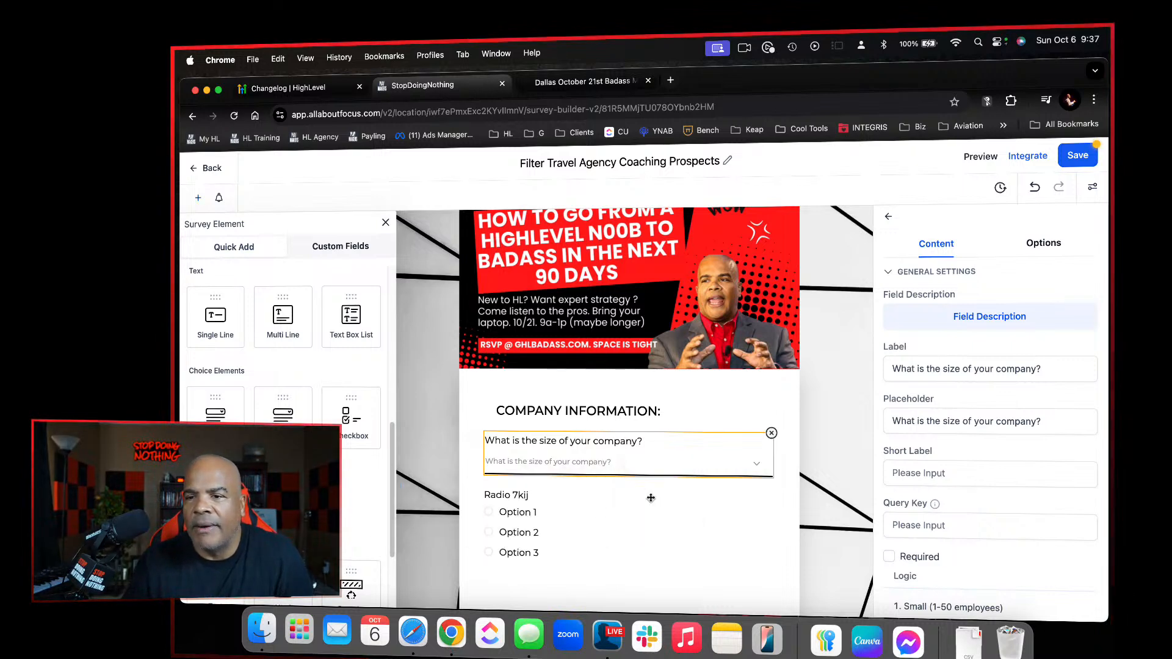
# Delete the company size question and the "Company Information:" heading, keeping only the radio field on the slide
pyautogui.click(772, 433)
pyautogui.click(509, 484)
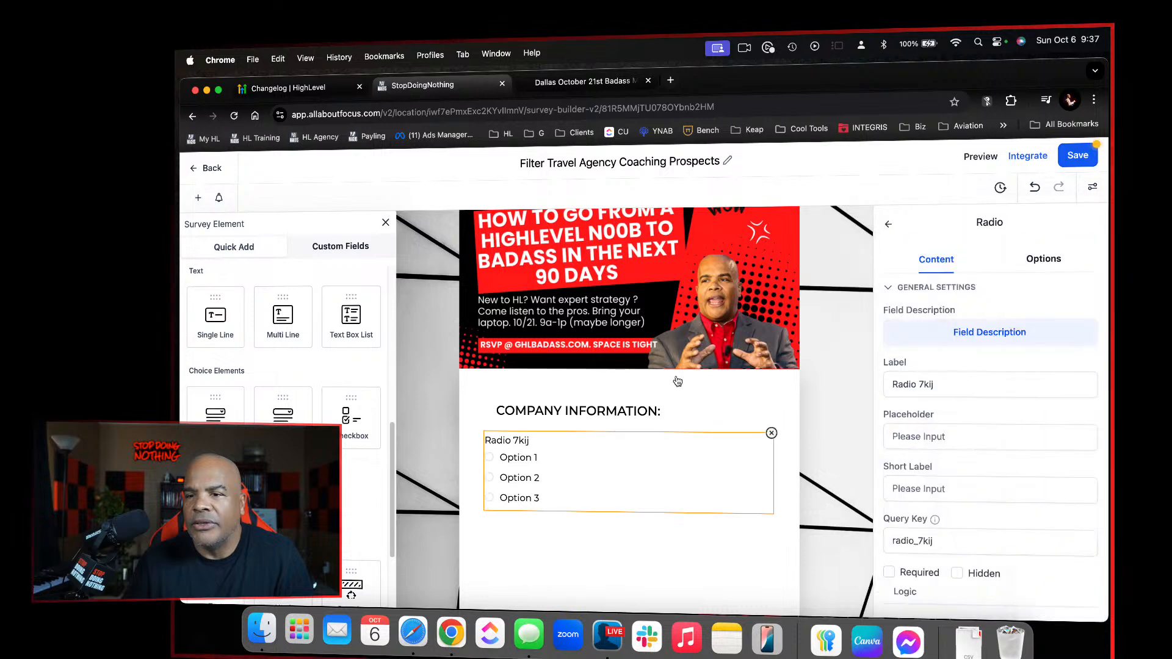
pyautogui.click(674, 412)
pyautogui.click(772, 401)
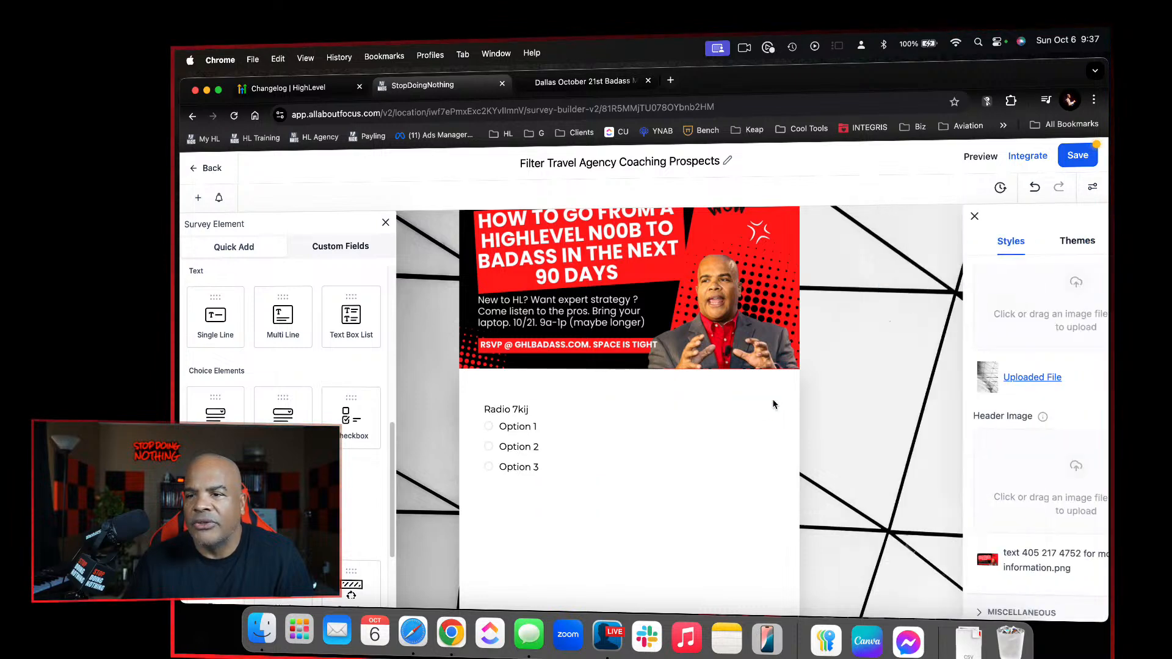
# Set the radio field's label to "How Many Coaching Clients Do You Currently Have?"
pyautogui.click(597, 443)
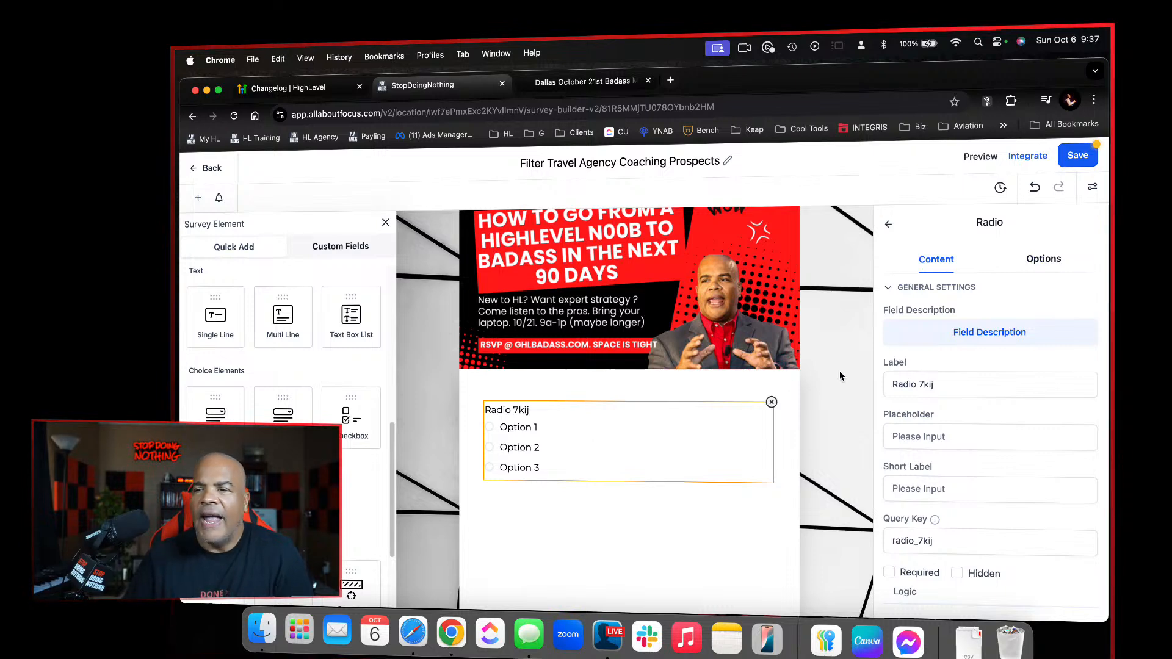
pyautogui.moveTo(945, 386); pyautogui.dragTo(862, 377)
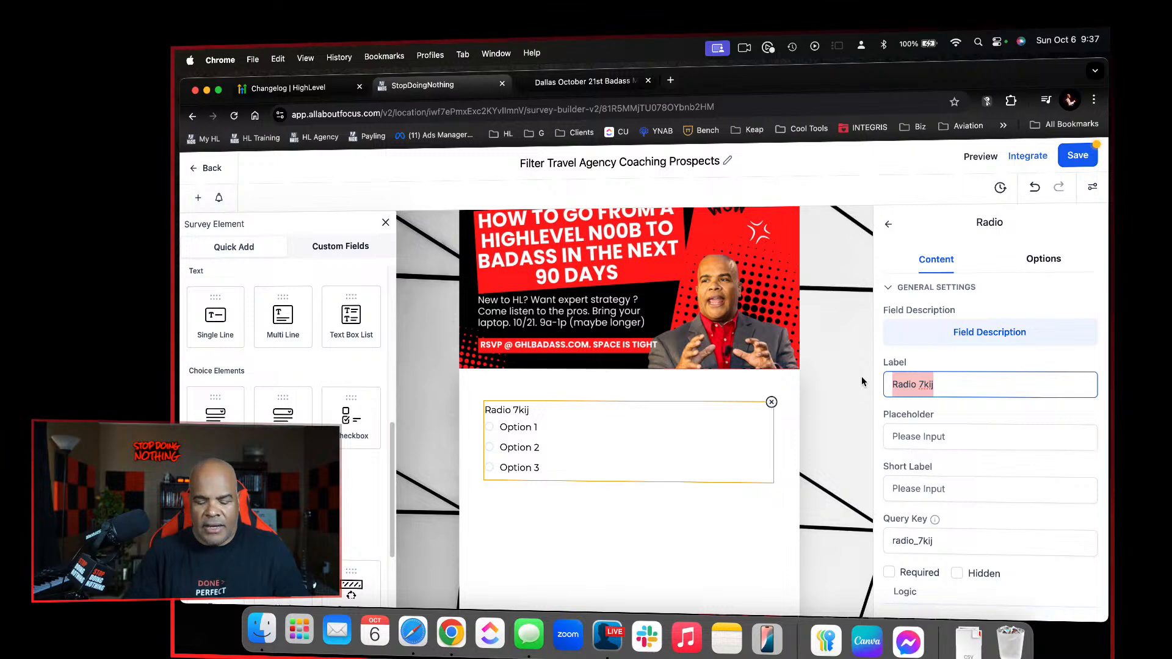
pyautogui.write('How Long Us')
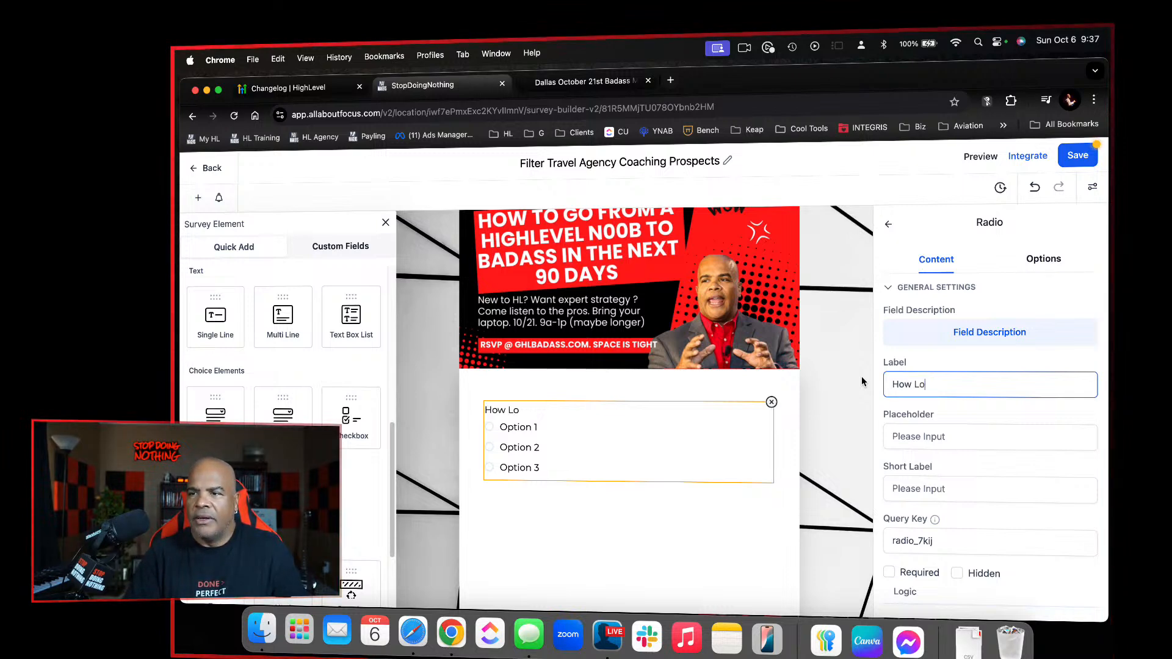
pyautogui.press('BackSpace')
pyautogui.press('BackSpace')
pyautogui.press('BackSpace')
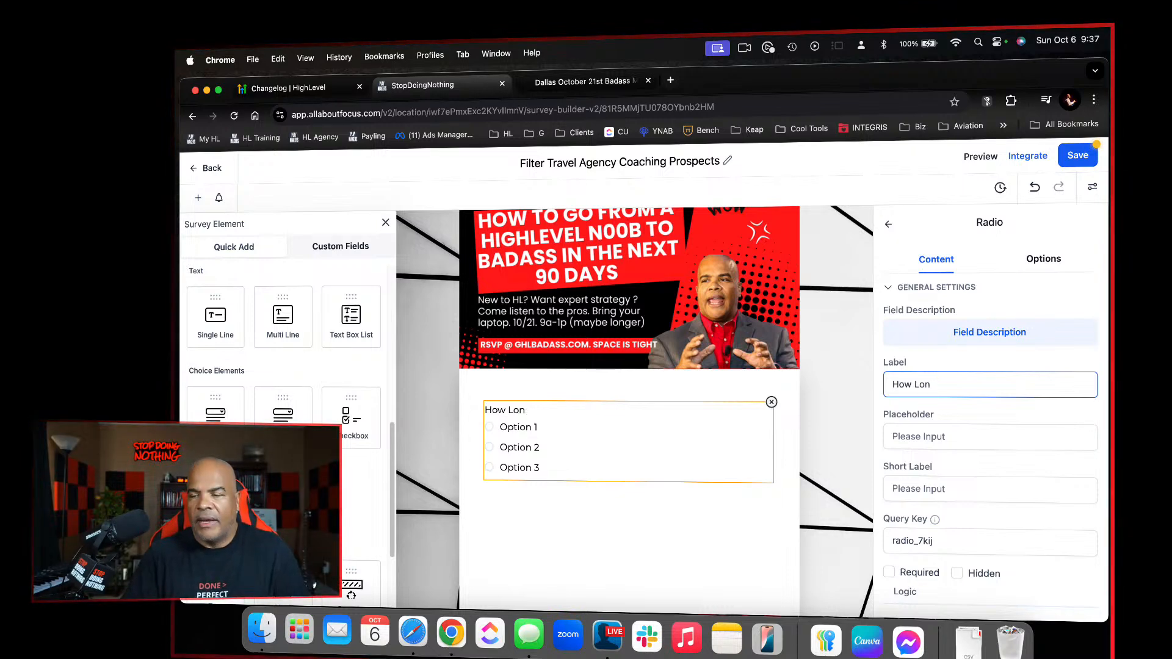
pyautogui.press('BackSpace')
pyautogui.press('BackSpace')
pyautogui.press('BackSpace')
pyautogui.write('Many ')
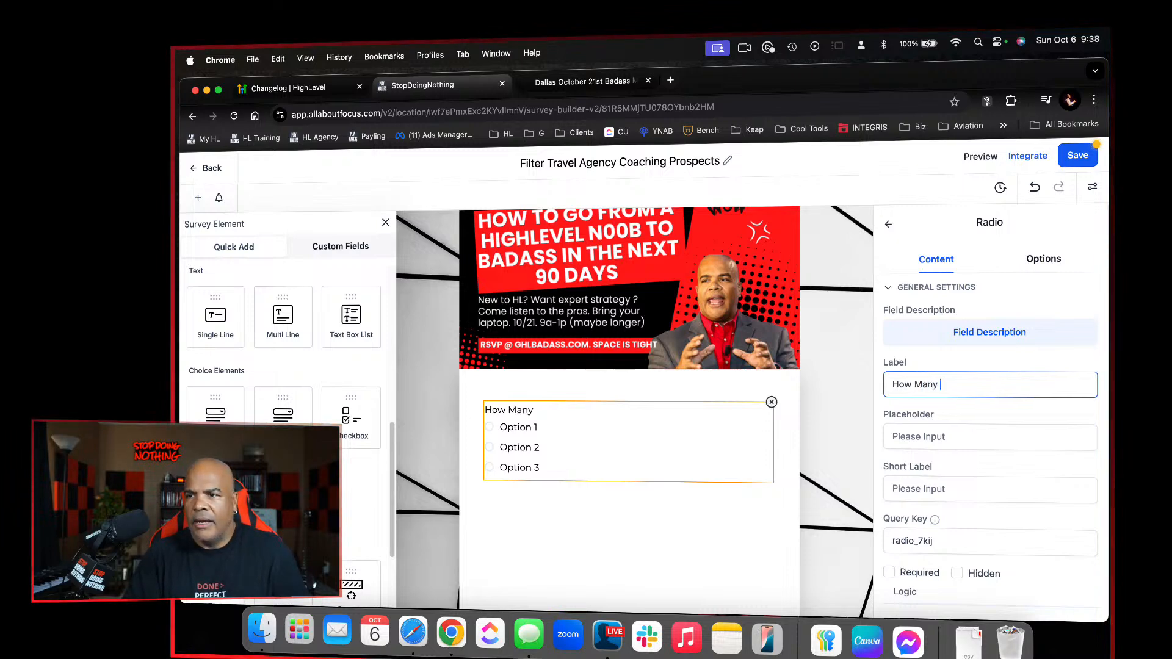
pyautogui.write('Coaching Client')
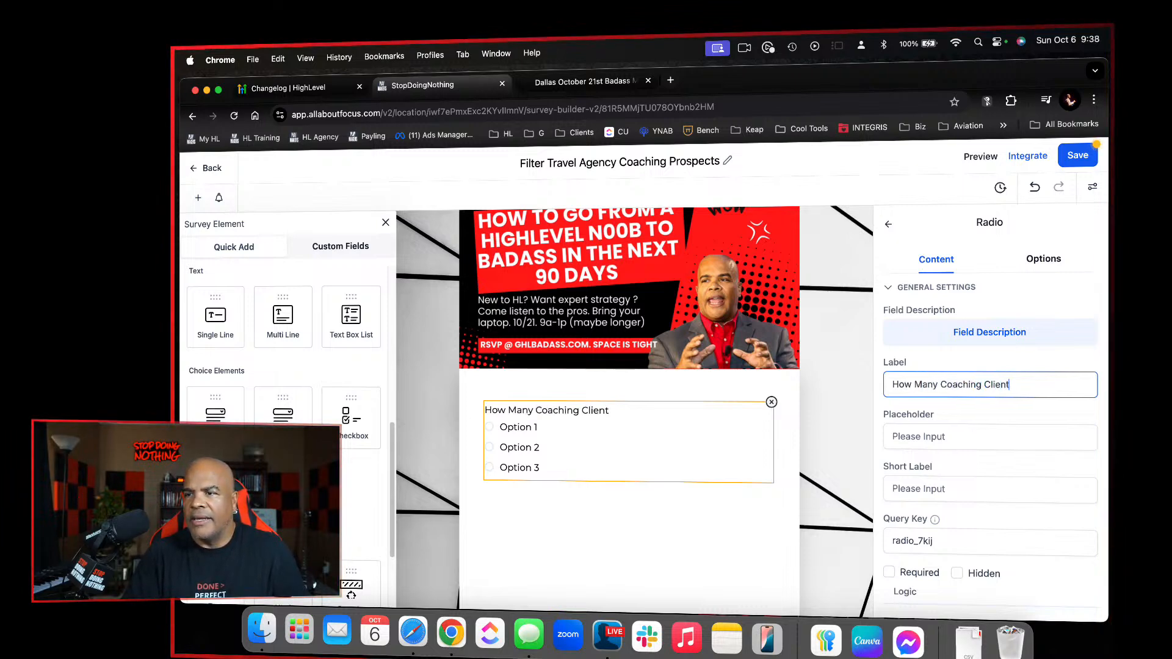
pyautogui.write('s Do Y')
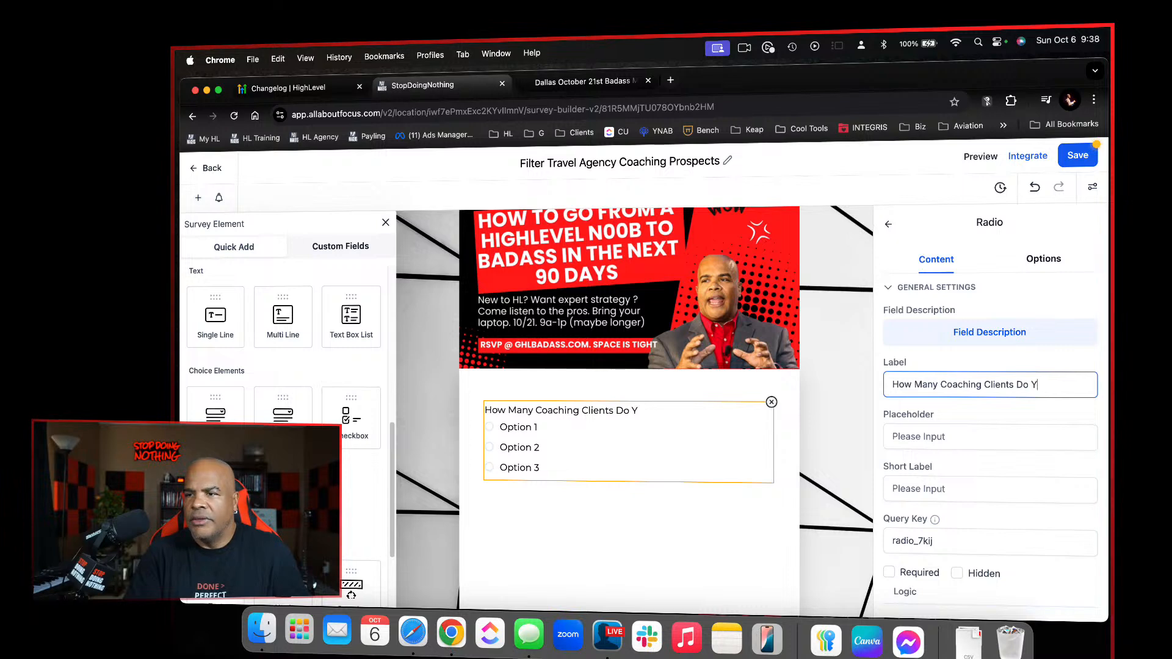
pyautogui.write('ou Currentl')
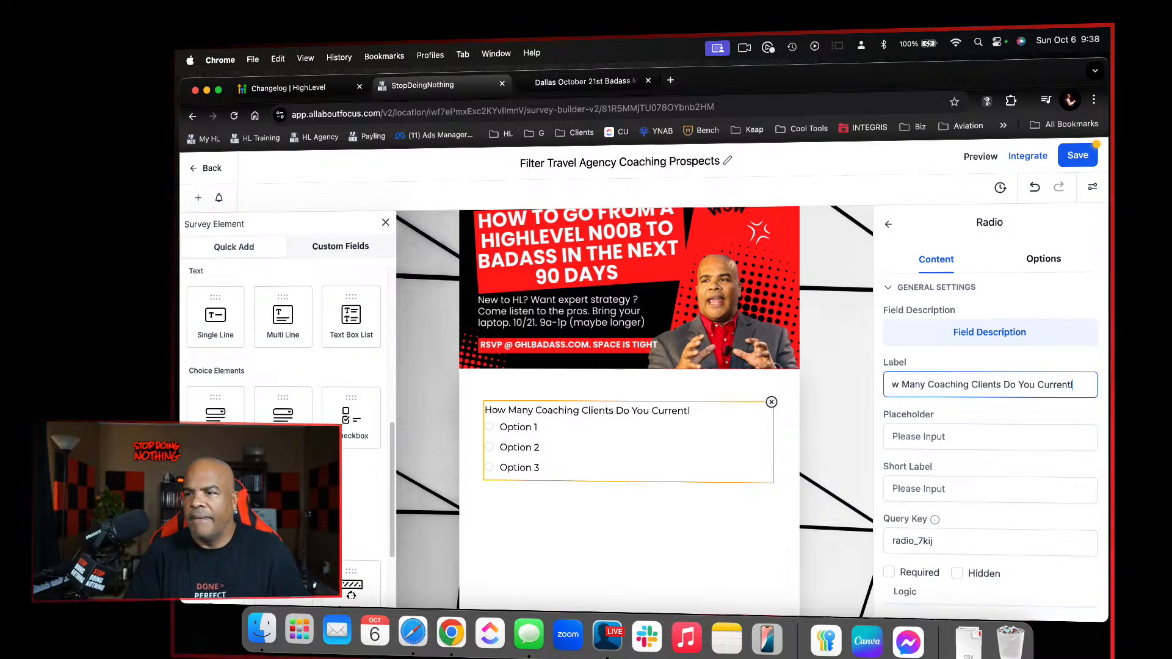
pyautogui.write('y Have?')
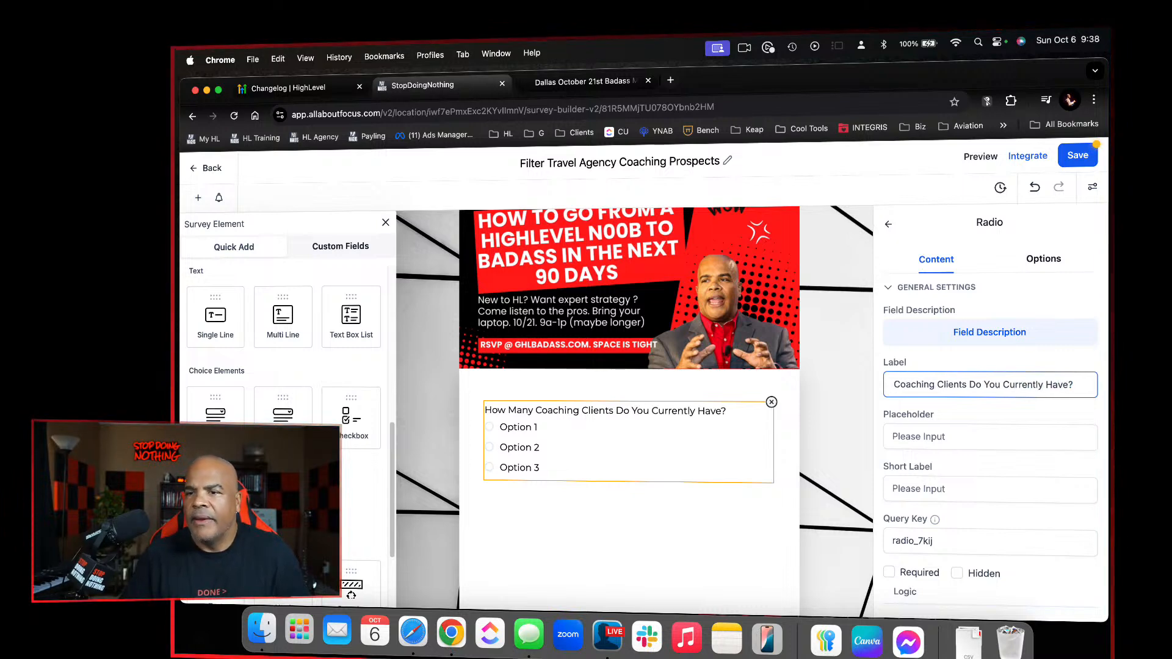
# Rename the radio field's first two options to "Don't Have Any Yes" and "1-5"
pyautogui.click(1046, 258)
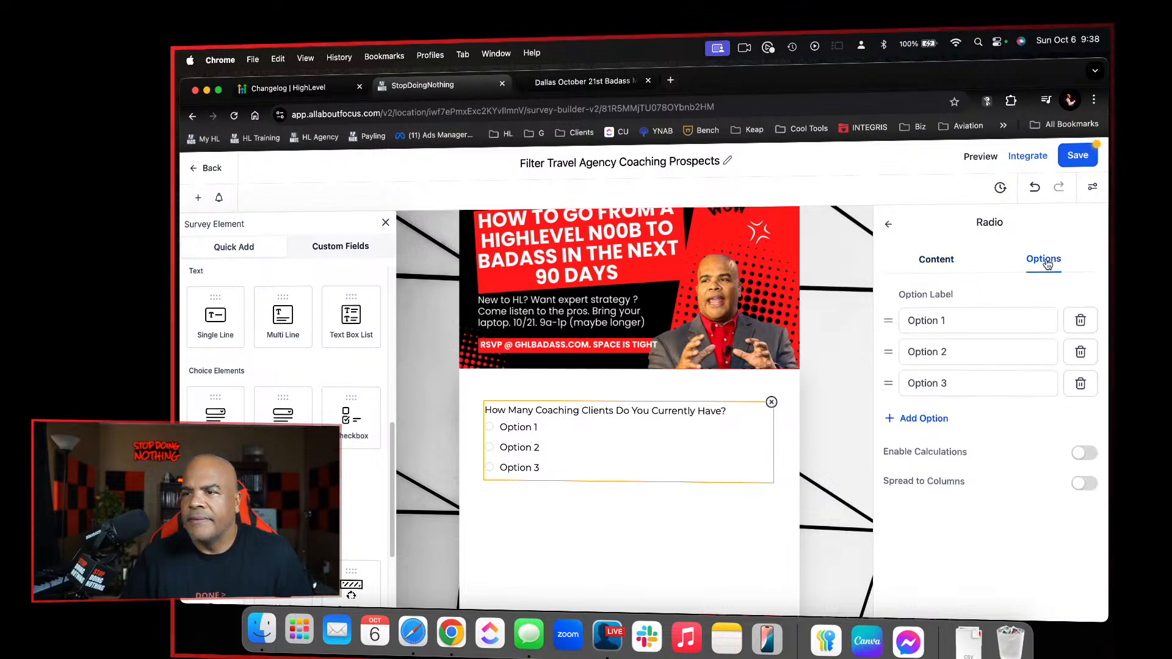
pyautogui.tripleClick(973, 328)
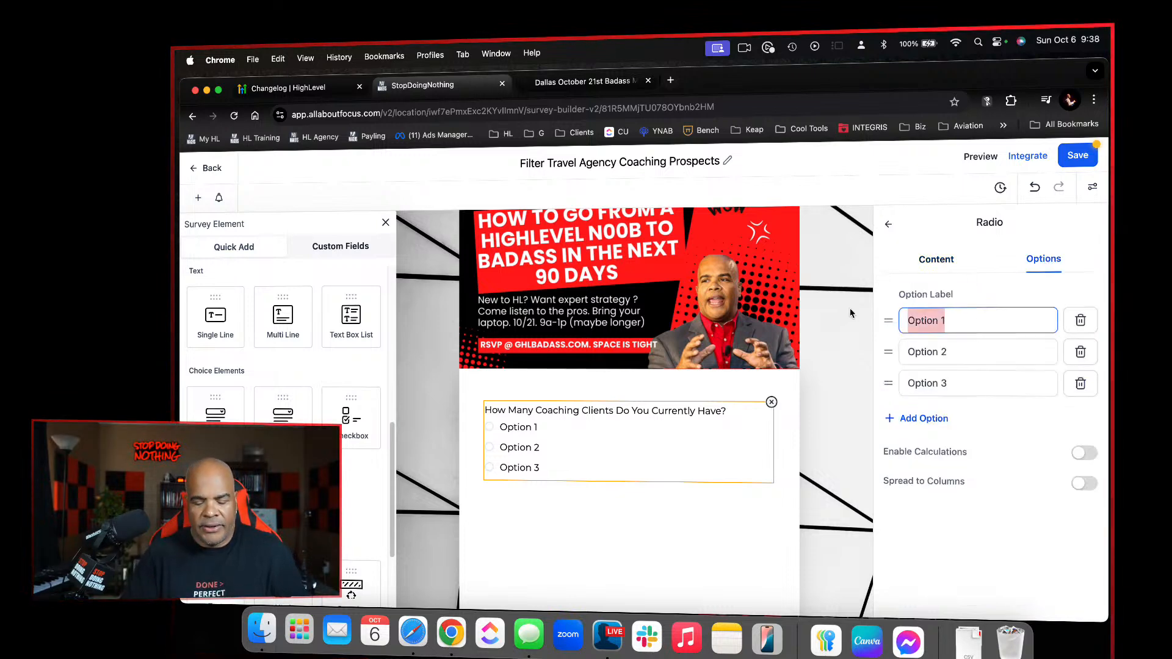
pyautogui.write("Don't Ha")
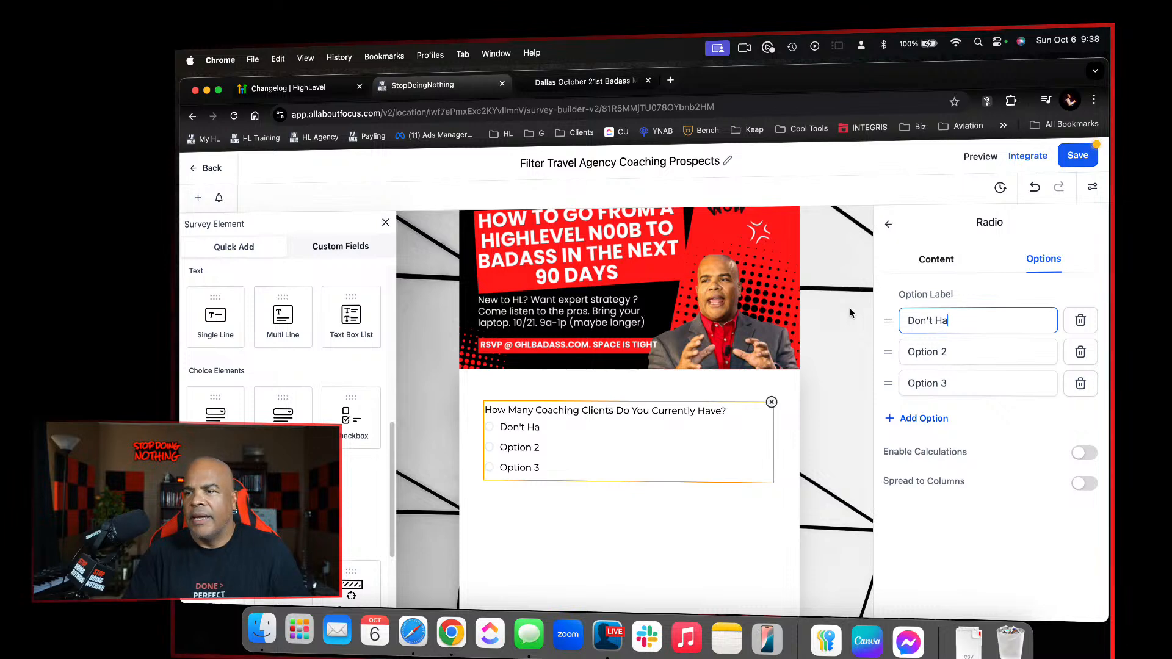
pyautogui.write('ve Any UY')
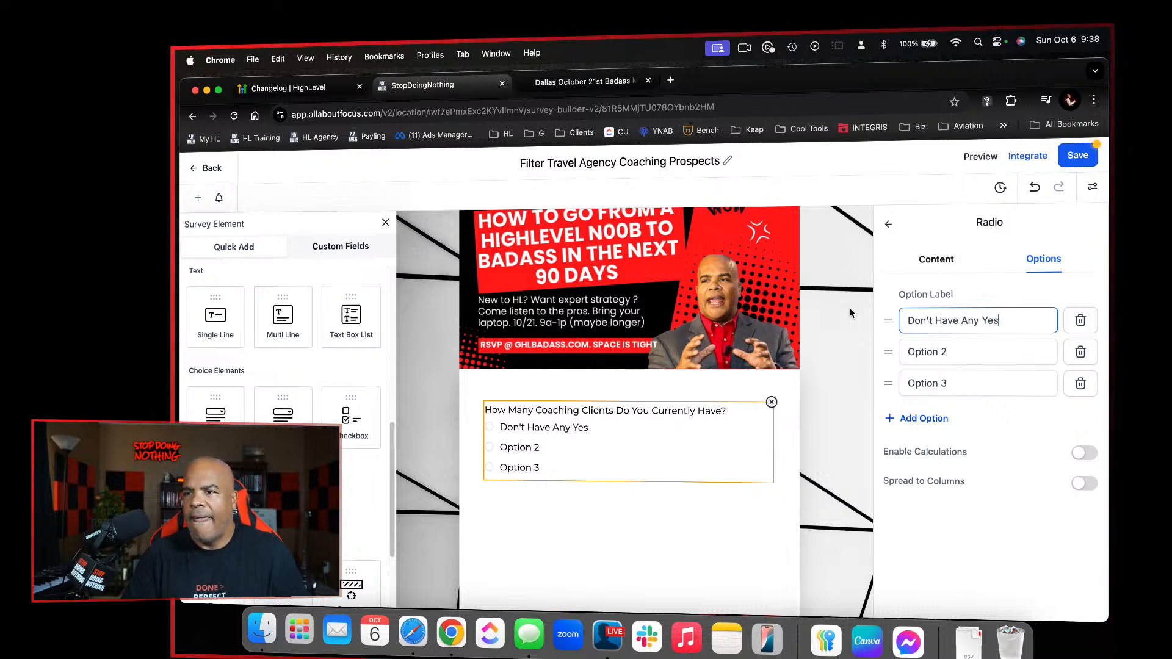
pyautogui.press('Tab')
pyautogui.write('1-')
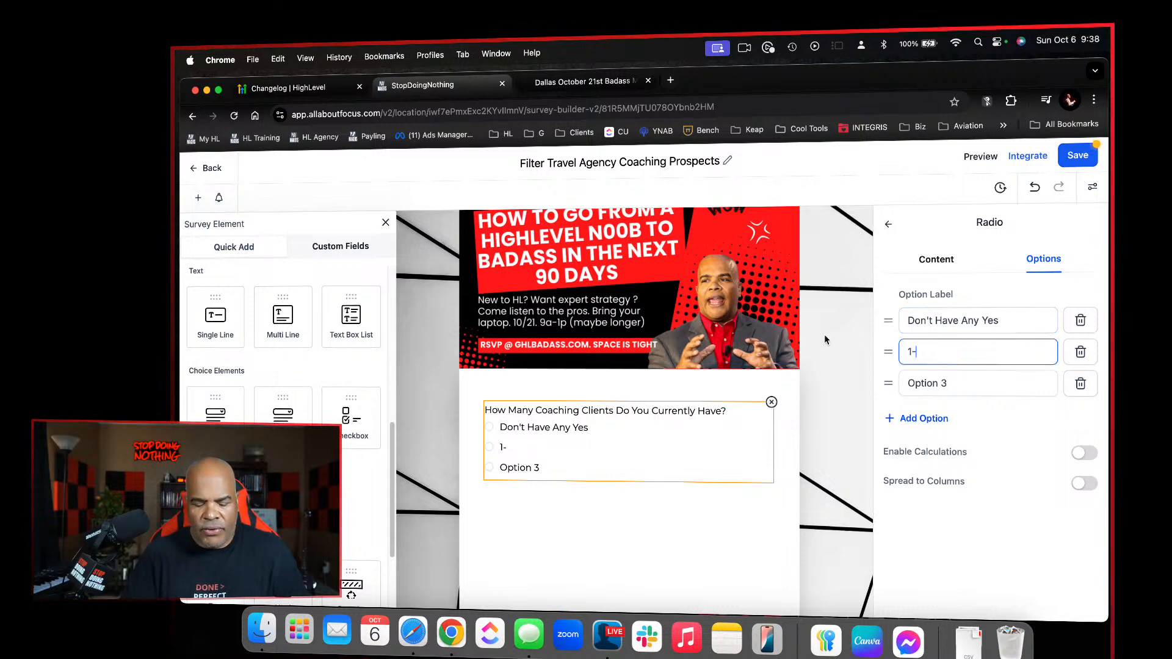
pyautogui.write('5')
# Rename the radio field's third option to "5-10" and add two more options, "10-50" and "50+"
pyautogui.moveTo(953, 384); pyautogui.dragTo(820, 360)
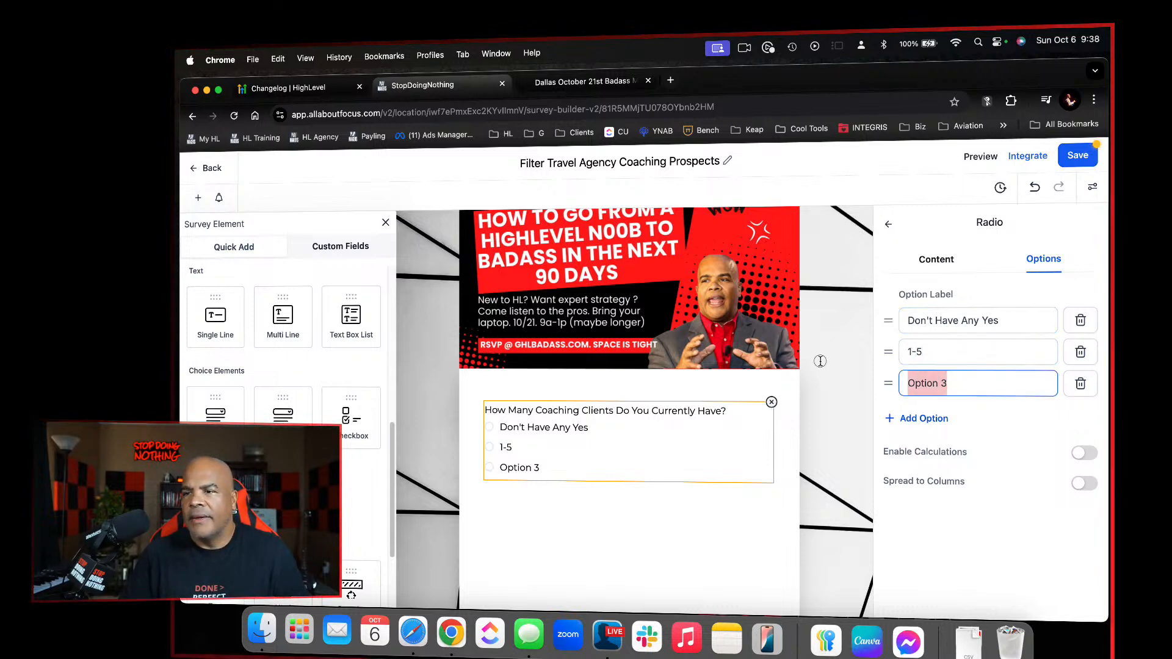
pyautogui.write('5-')
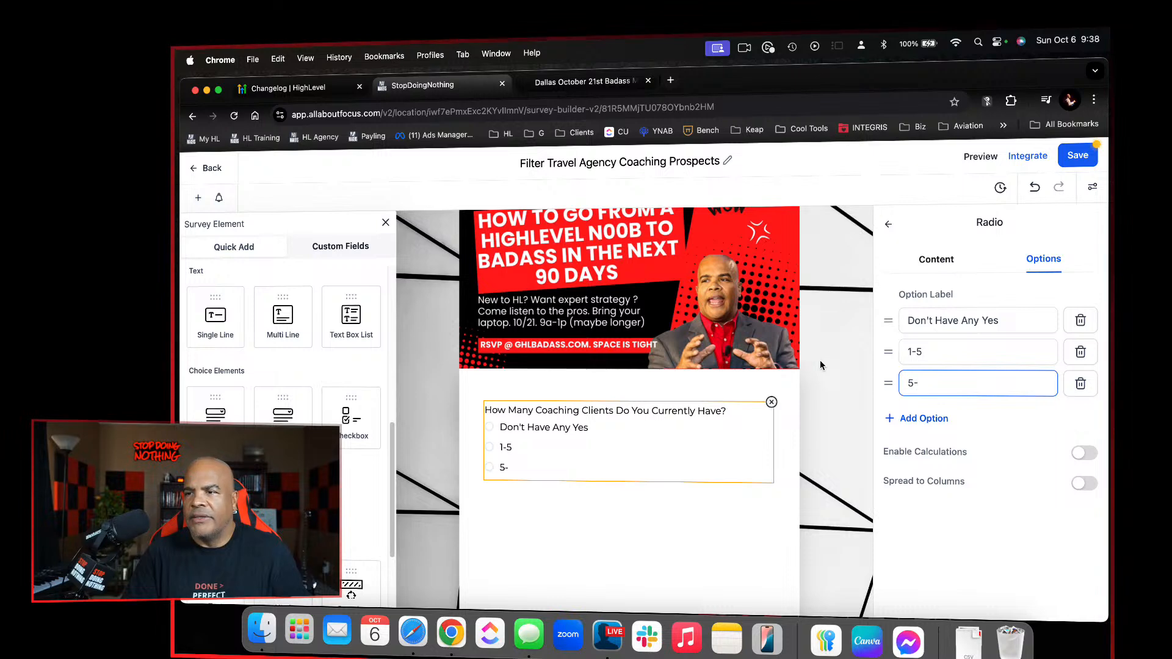
pyautogui.write('10')
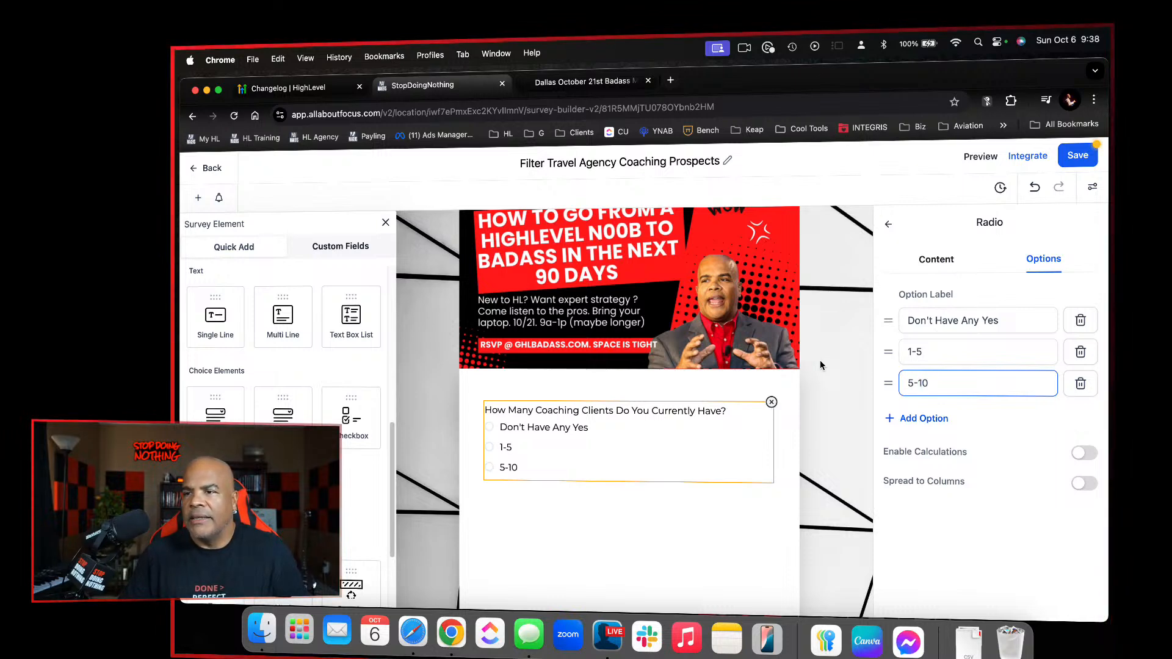
pyautogui.click(904, 419)
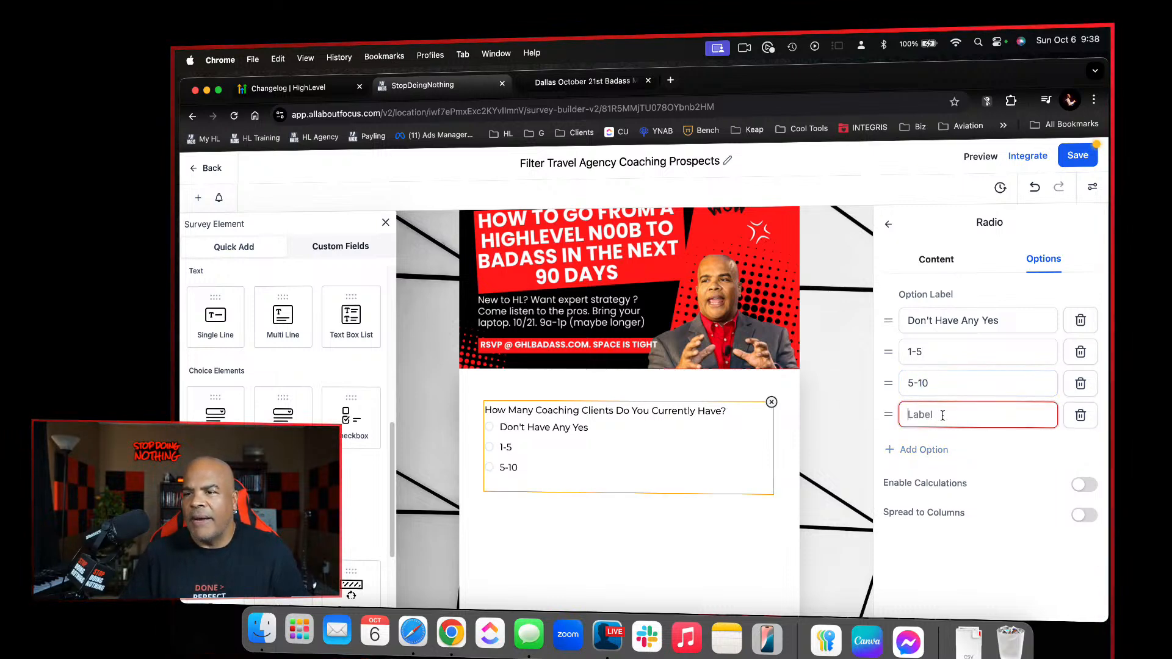
pyautogui.write('10-')
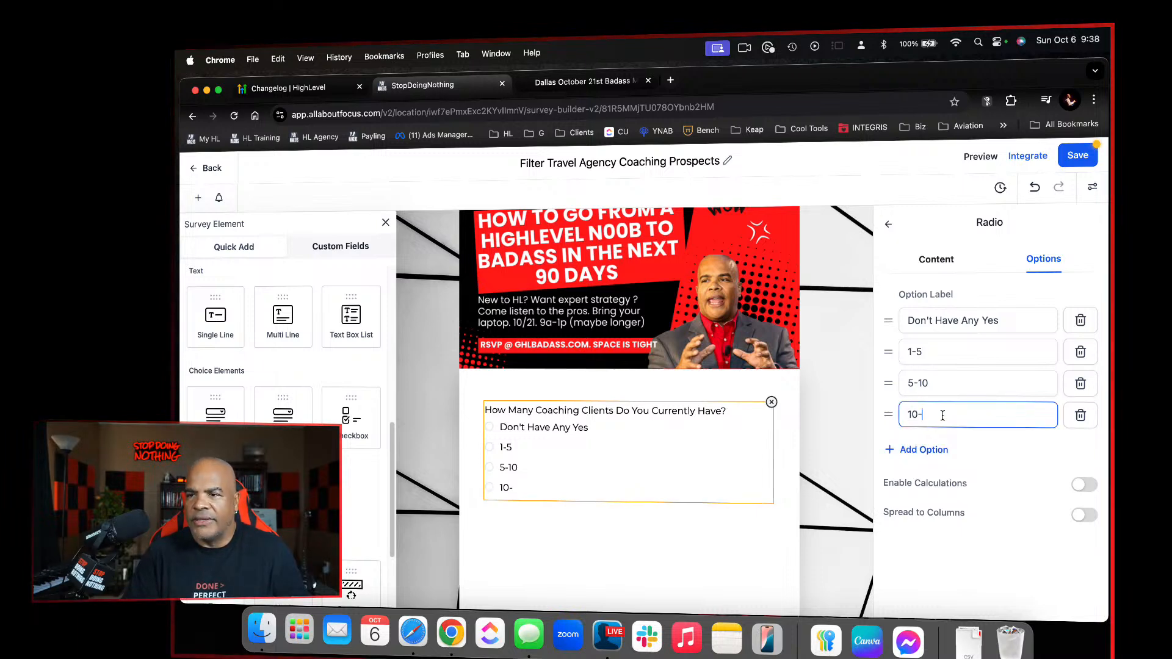
pyautogui.write('5')
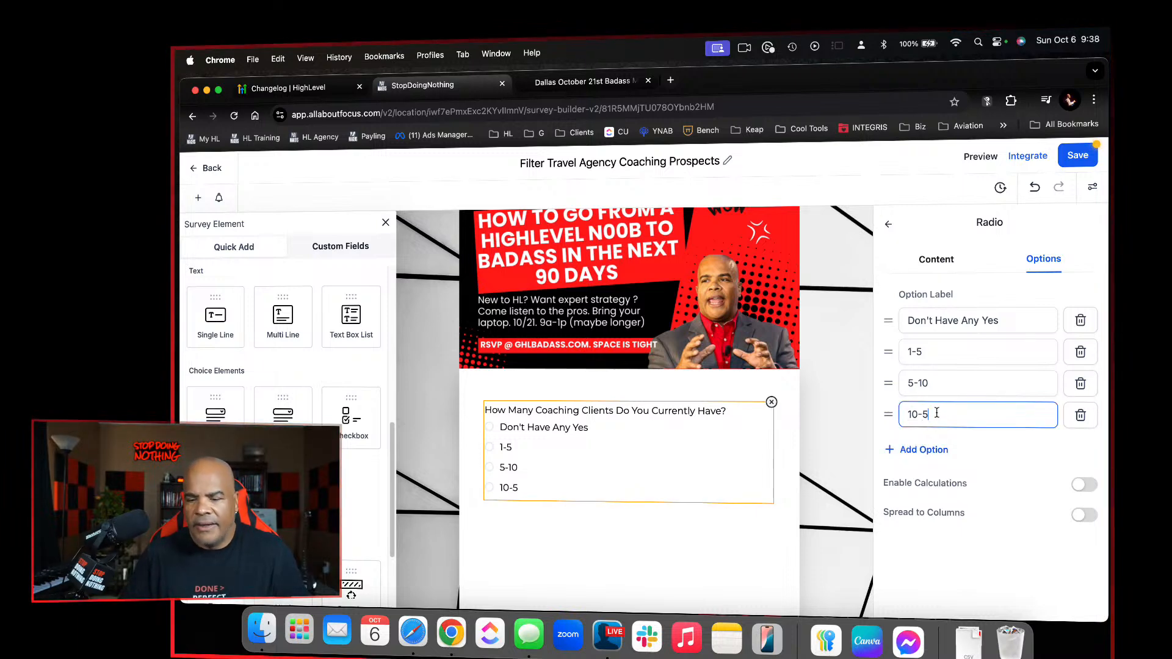
pyautogui.write('0')
pyautogui.click(916, 448)
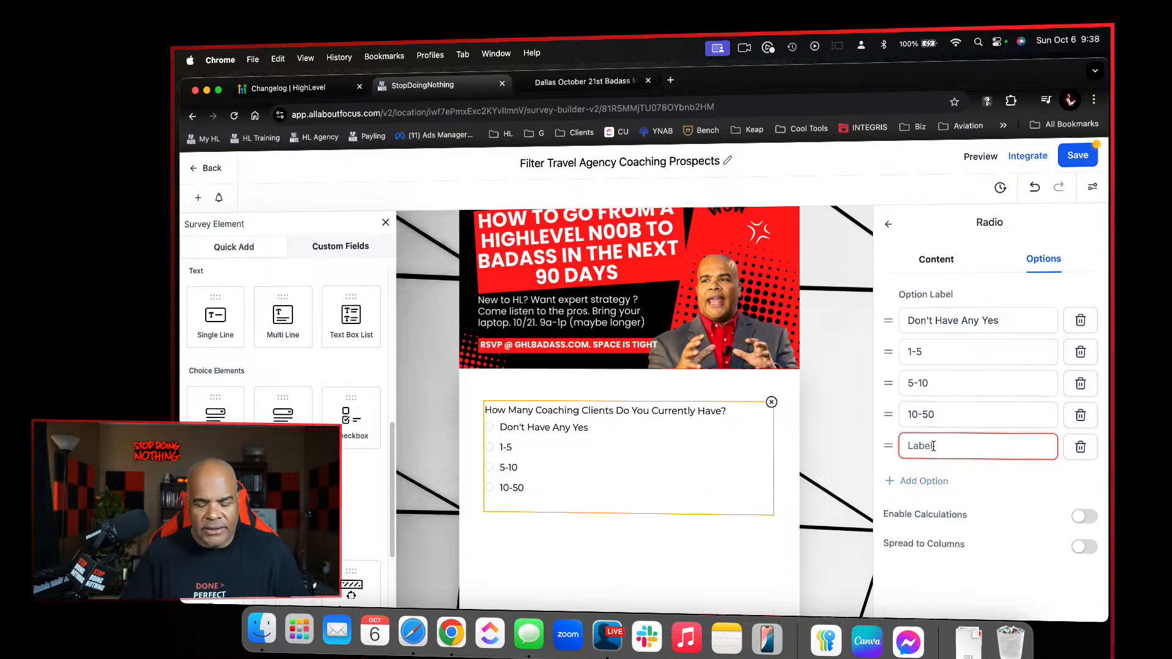
pyautogui.write('50+')
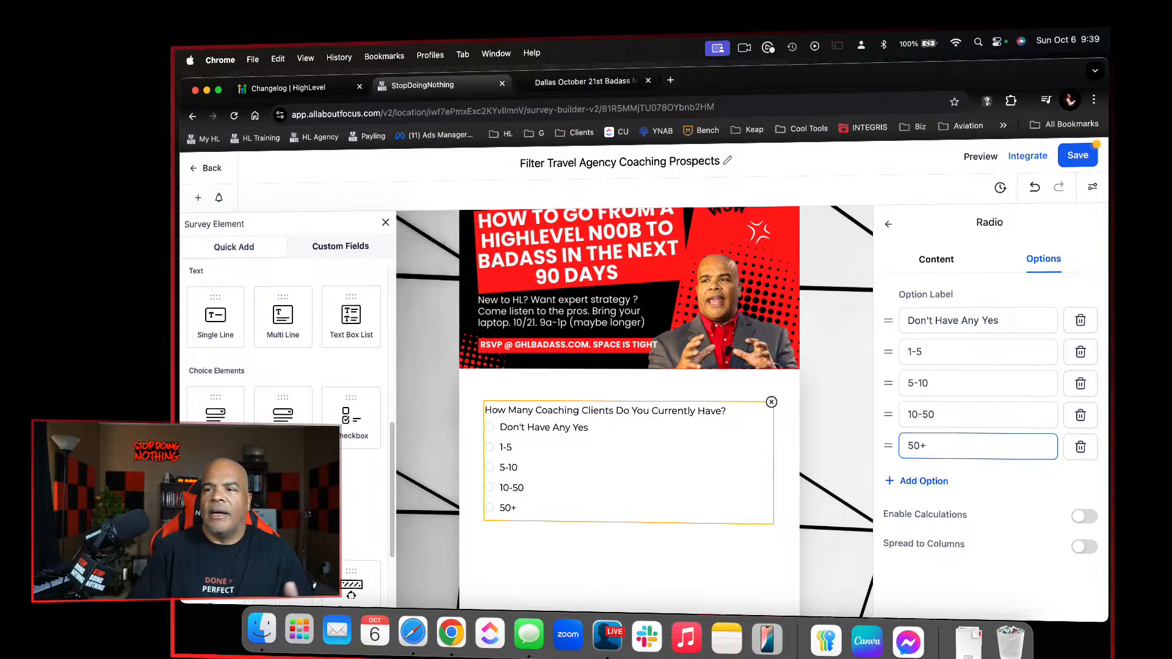
# Correct the radio field's first option to "Don't Have Any Yet" and save the survey
pyautogui.click(1043, 320)
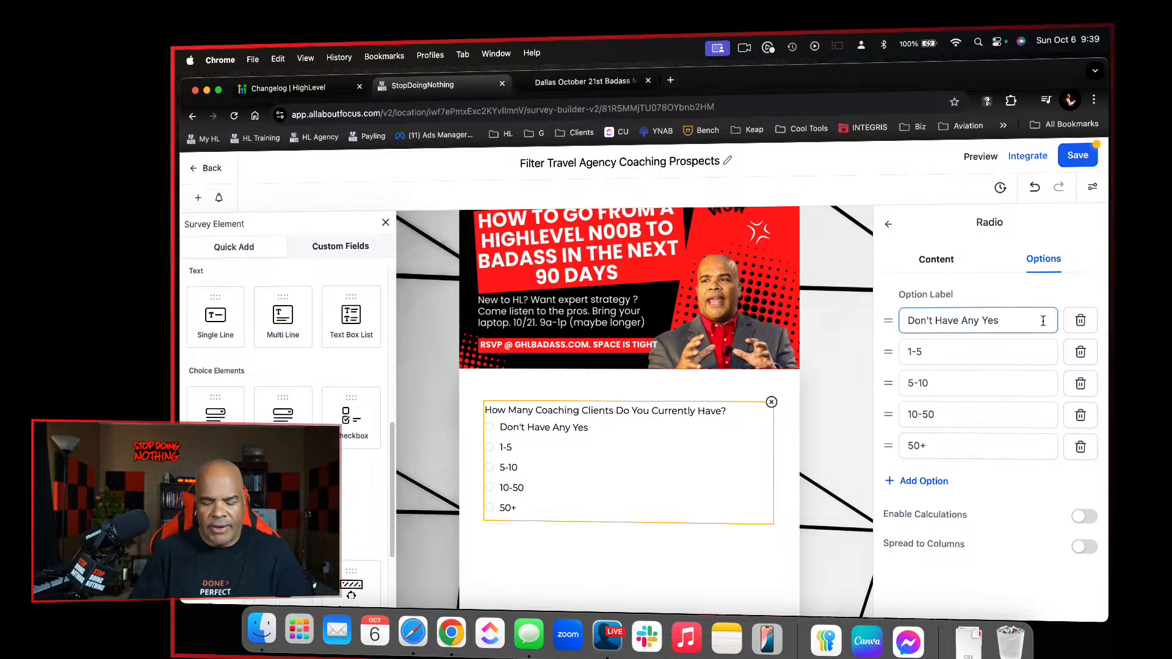
pyautogui.press('BackSpace')
pyautogui.write('t')
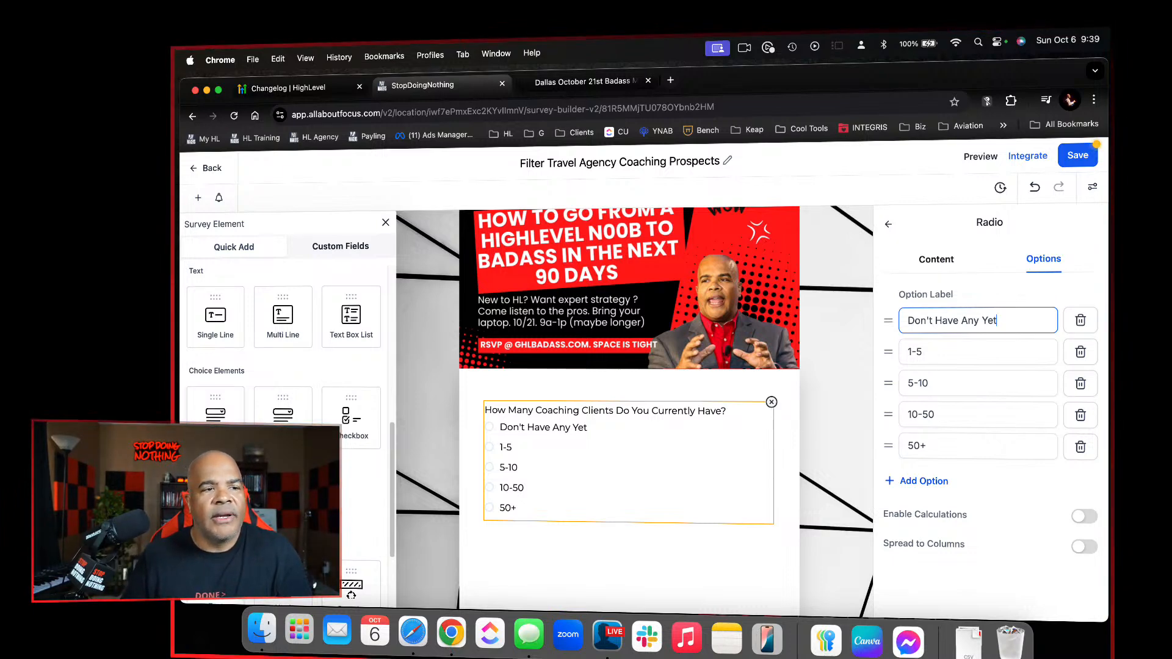
pyautogui.click(1084, 157)
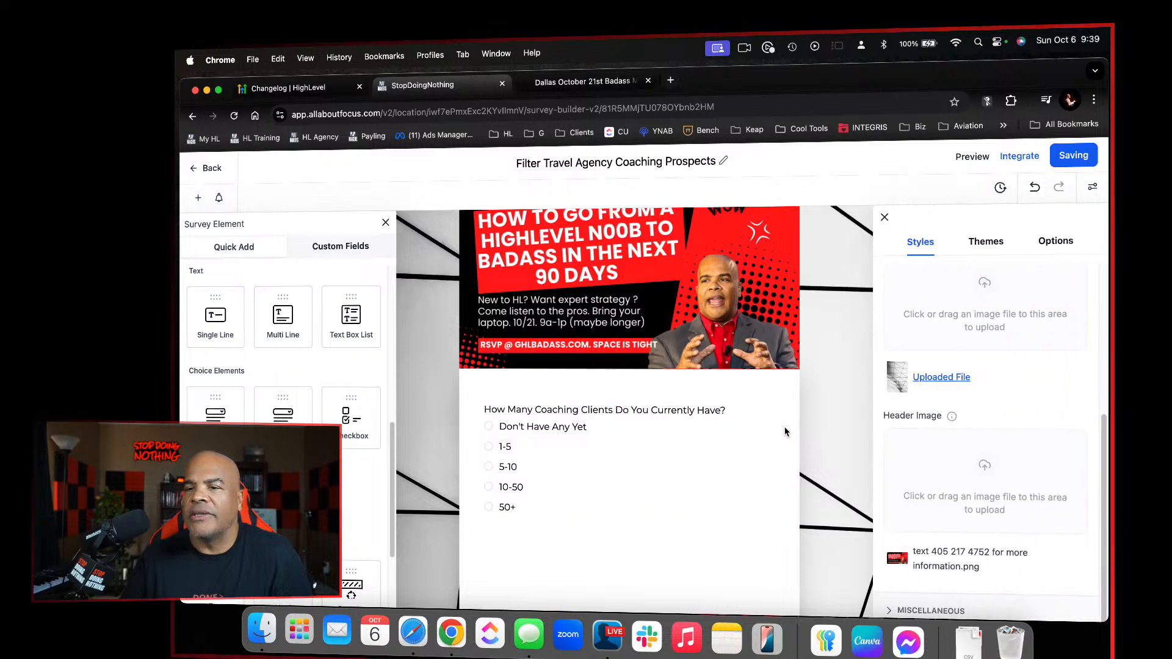
pyautogui.click(735, 449)
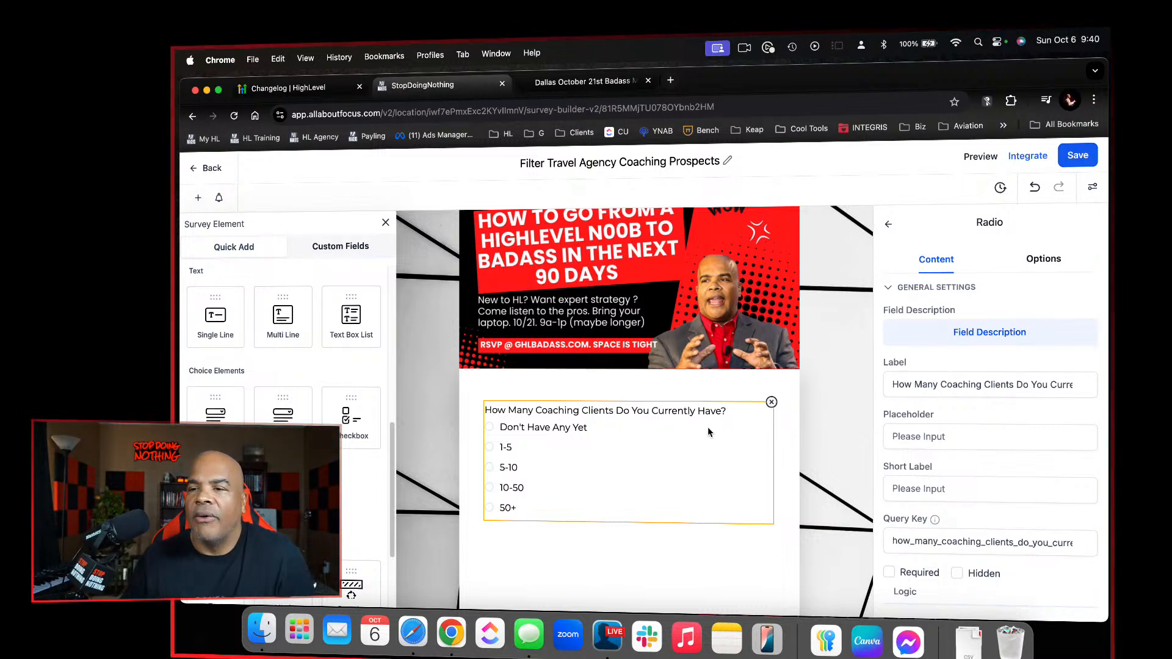
pyautogui.click(1081, 155)
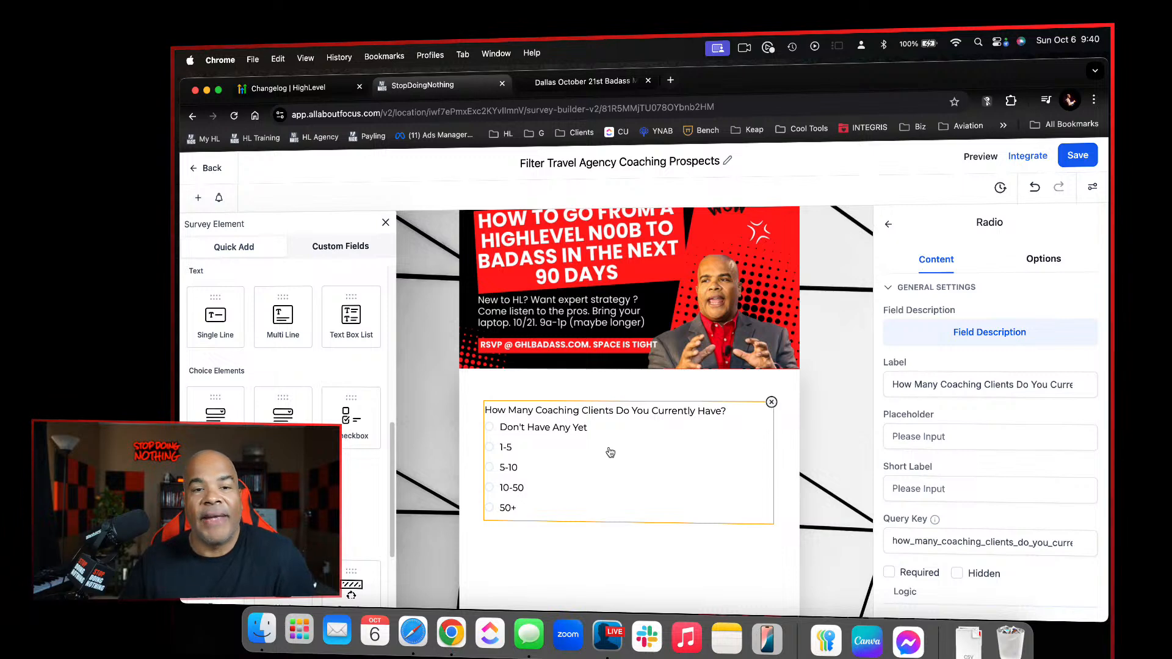
# View the live Dallas October 21st Badass survey page for comparison and return to the survey builder
pyautogui.click(607, 82)
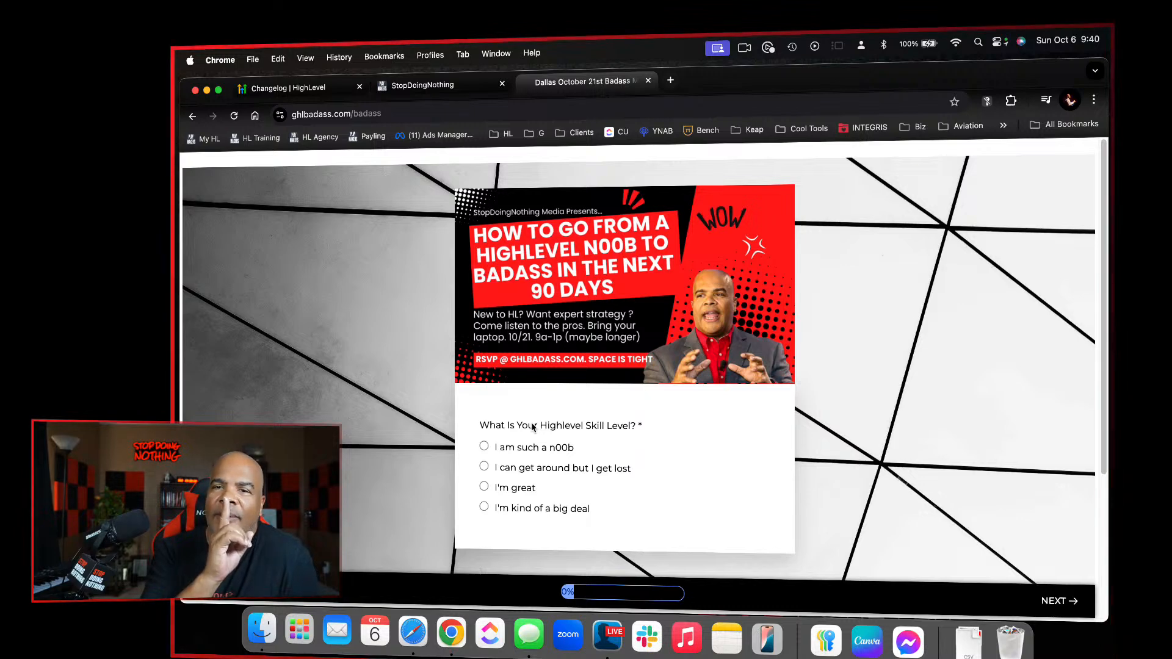
pyautogui.click(342, 91)
pyautogui.click(421, 85)
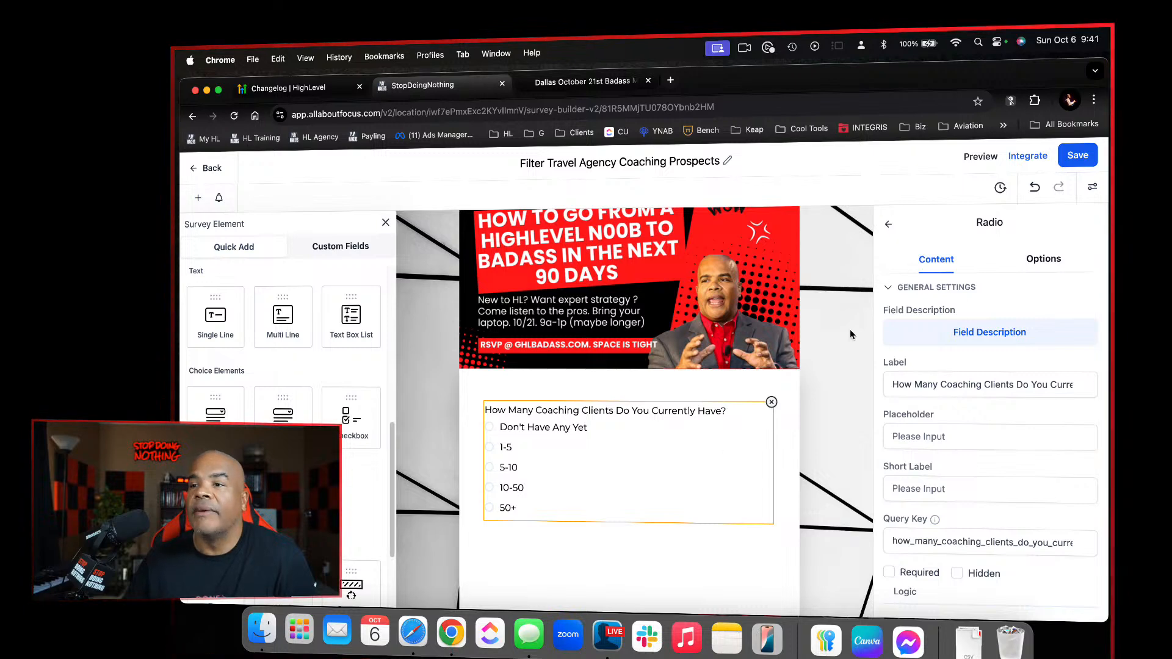
# Enable calculations for the radio field's options and assign the values 10, 8, 6, 4 and 2 in order
pyautogui.click(1040, 260)
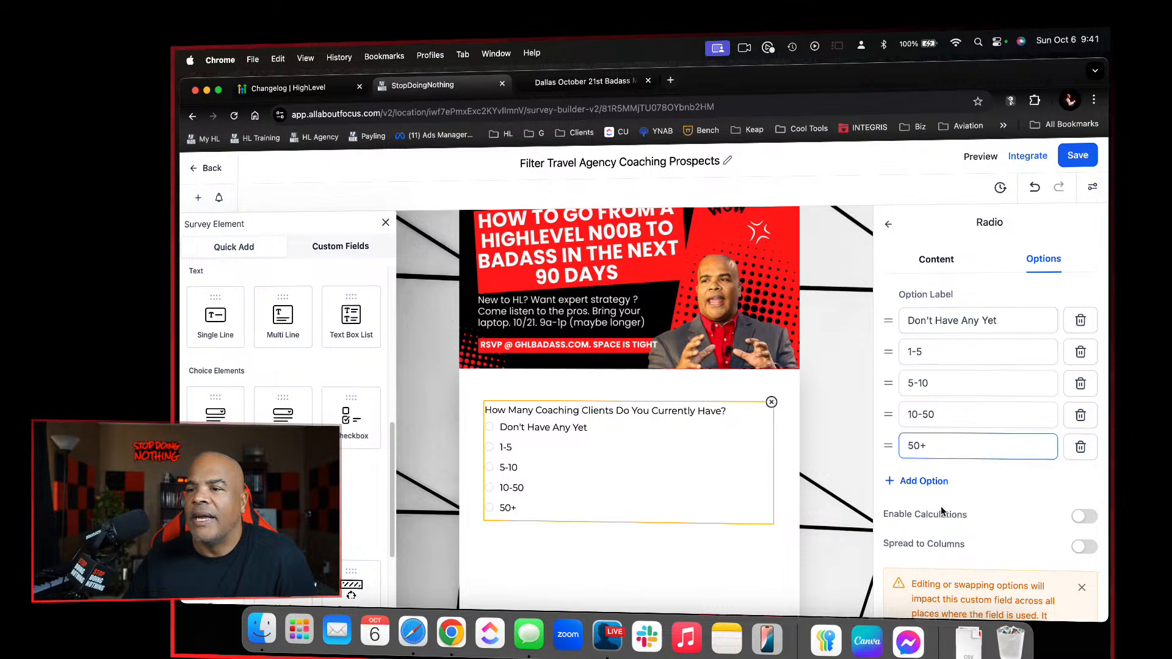
pyautogui.click(1086, 517)
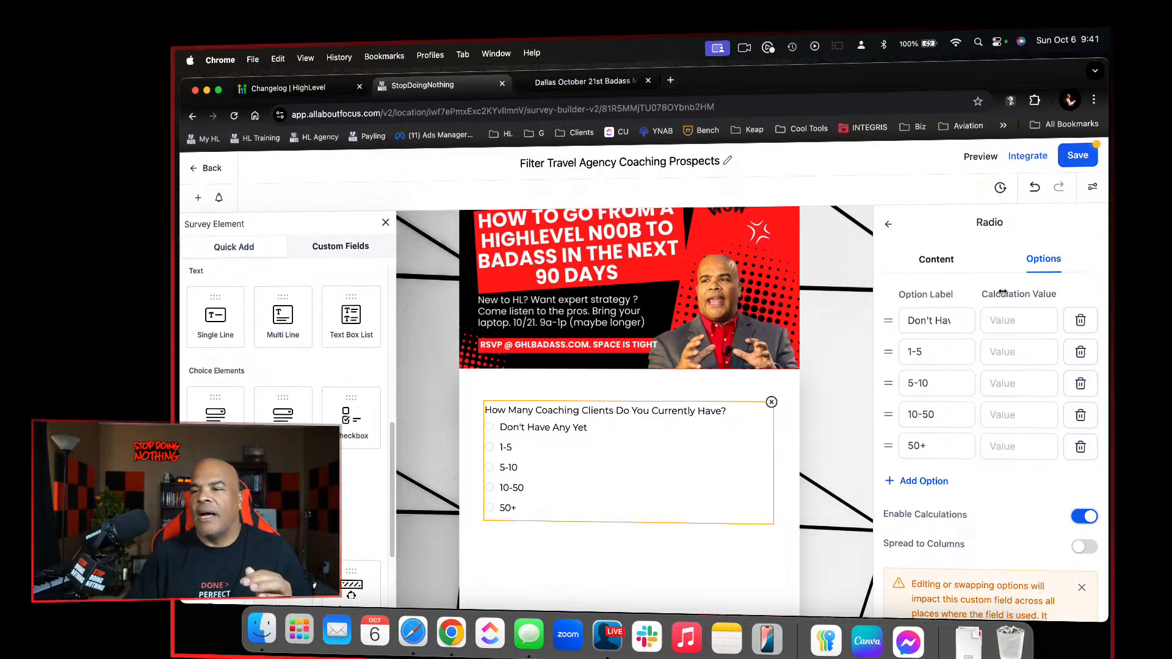
pyautogui.click(1023, 329)
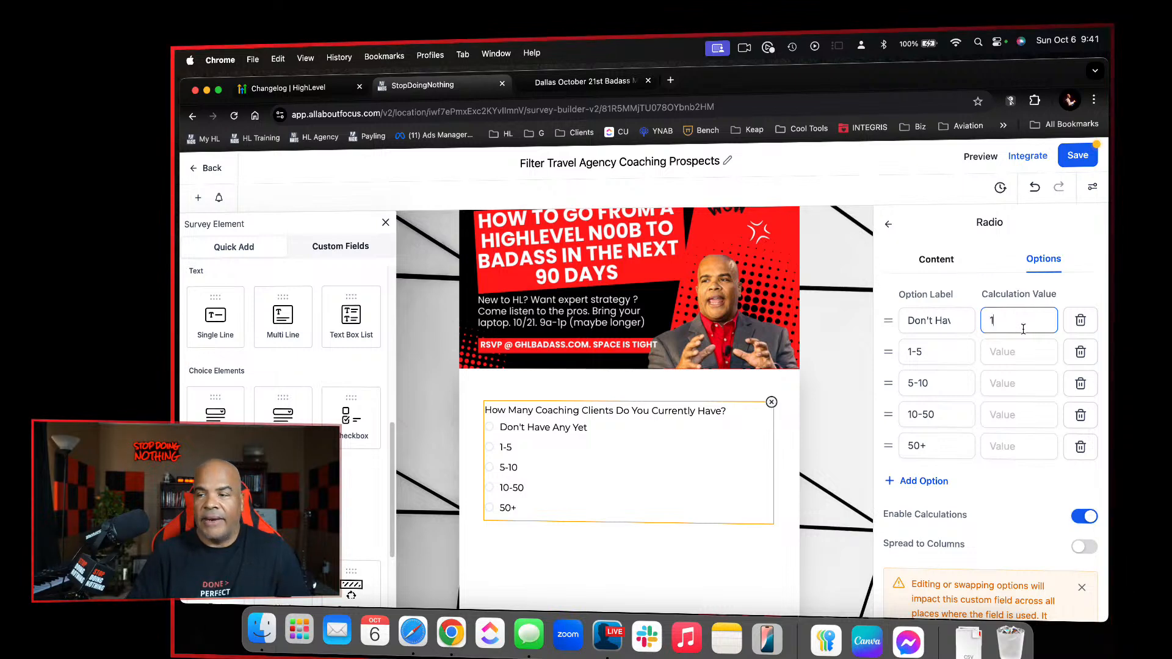
pyautogui.write('10')
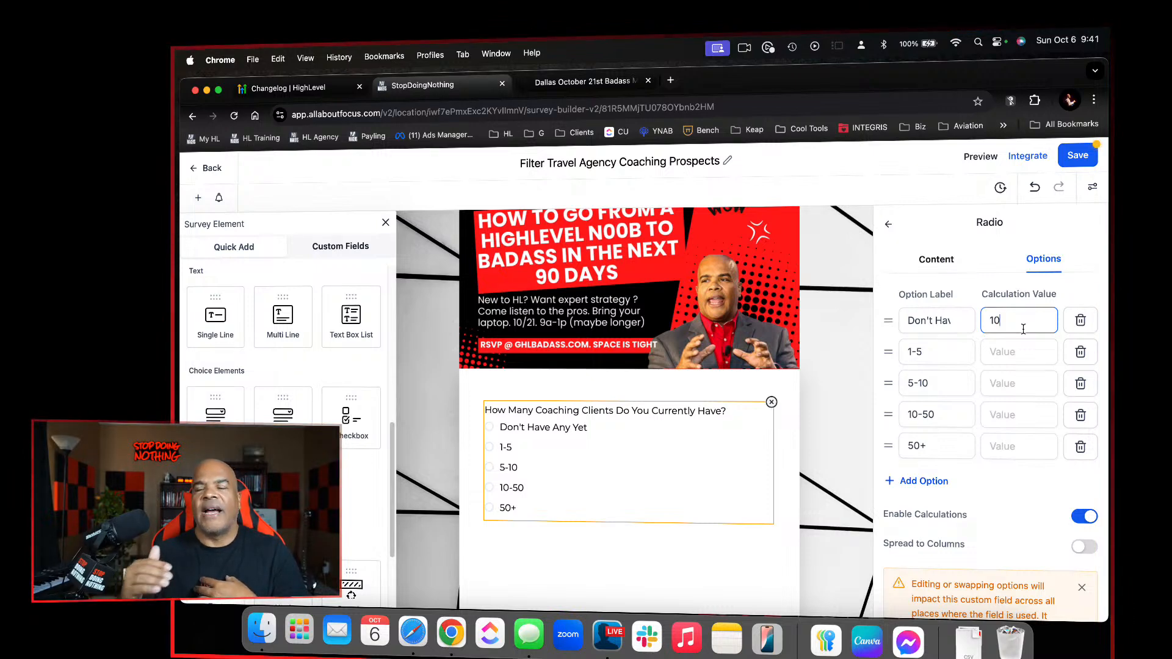
pyautogui.click(1045, 357)
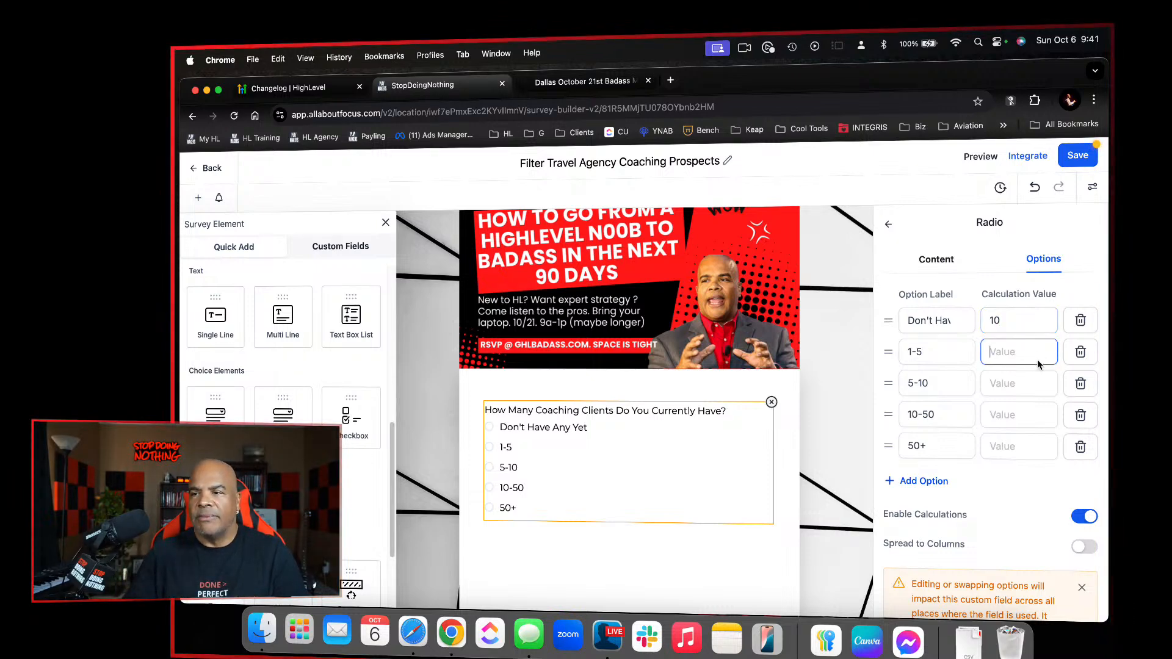
pyautogui.write('8')
pyautogui.click(1038, 384)
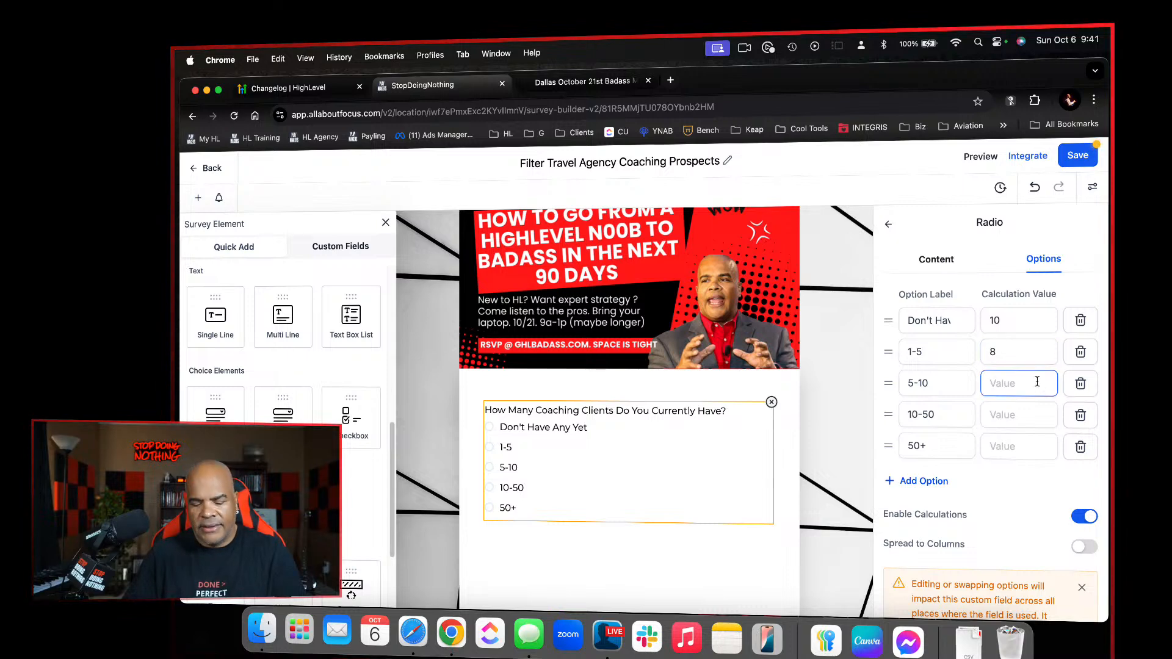
pyautogui.click(1038, 416)
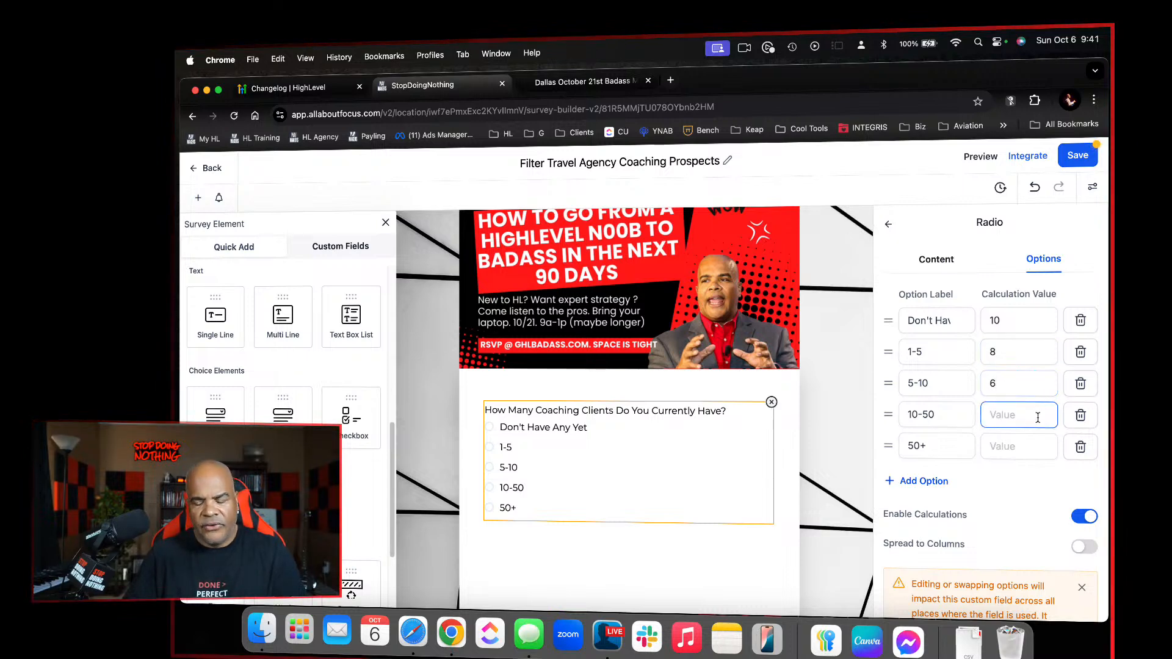
pyautogui.write('4')
pyautogui.click(1038, 449)
pyautogui.write('2')
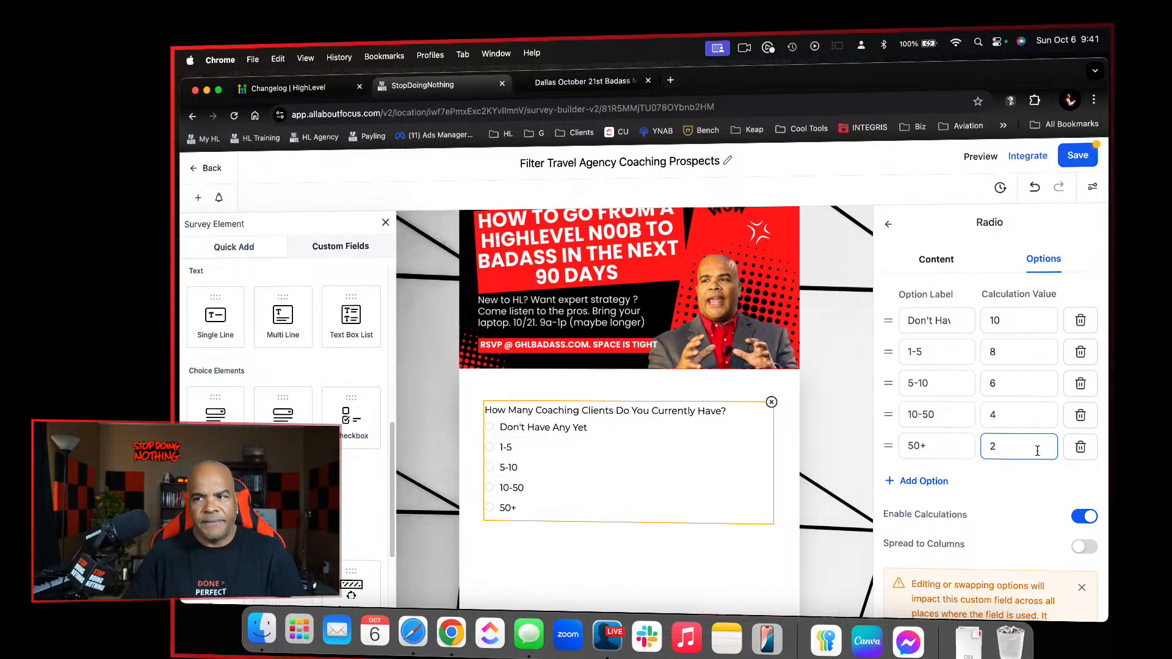
# Change the five options' calculation values to 100, 80, 60, 40 and 20 in order
pyautogui.click(1027, 329)
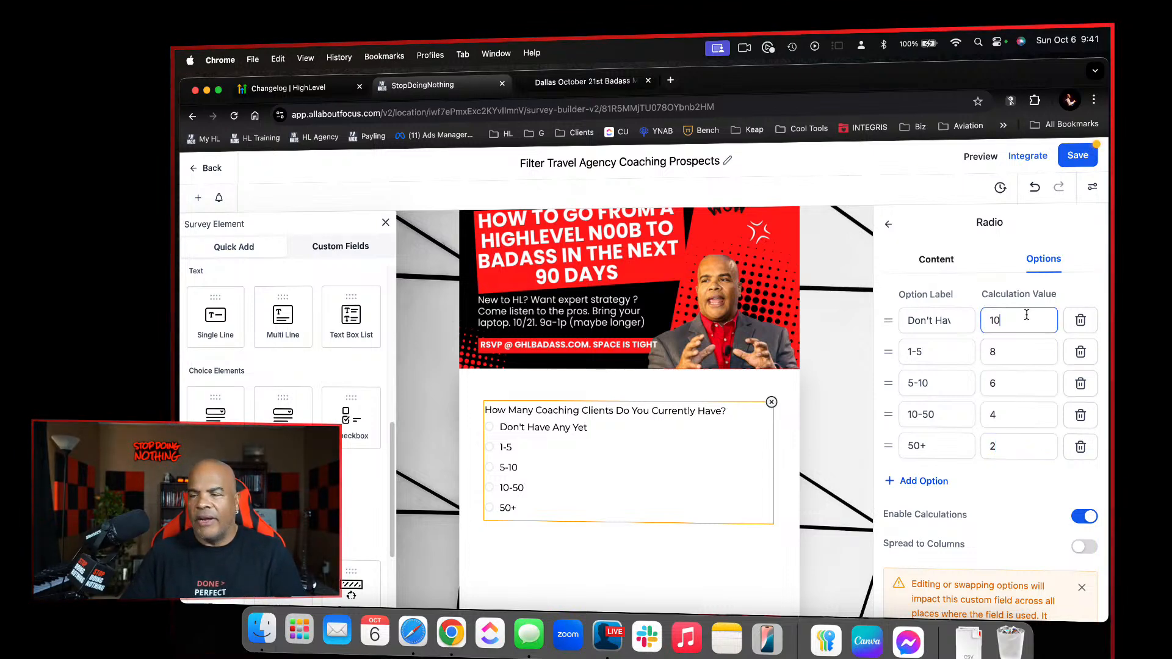
pyautogui.write('0')
pyautogui.click(1020, 361)
pyautogui.write('0')
pyautogui.click(1020, 384)
pyautogui.write('0')
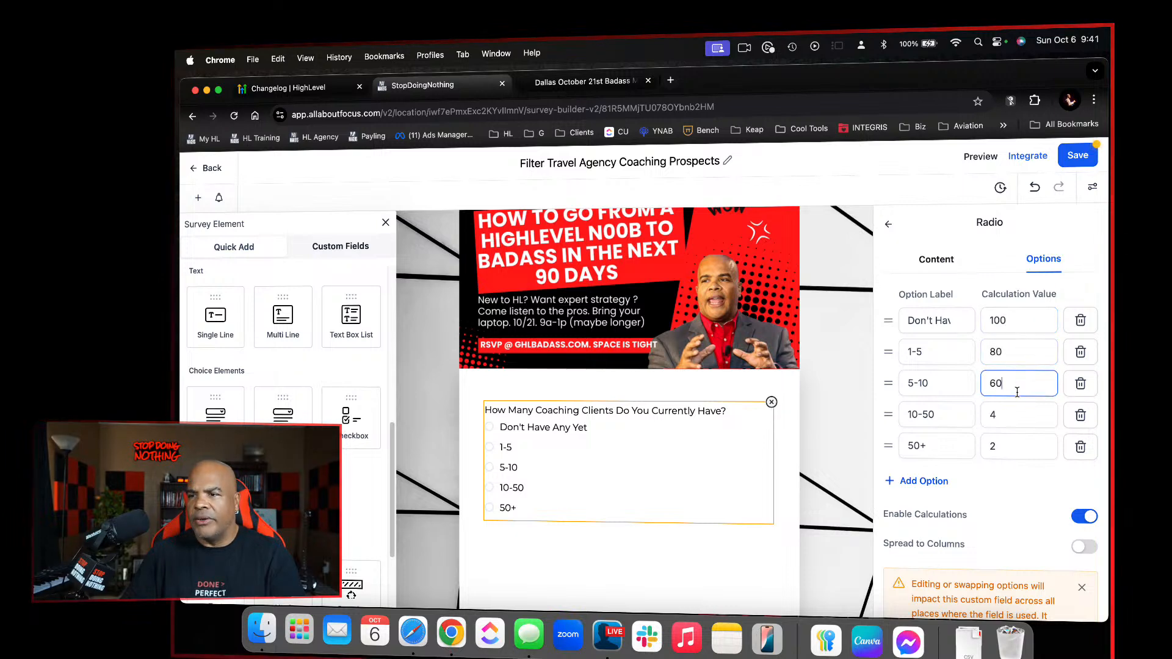
pyautogui.click(1015, 417)
pyautogui.write('0')
pyautogui.click(1016, 445)
pyautogui.write('0')
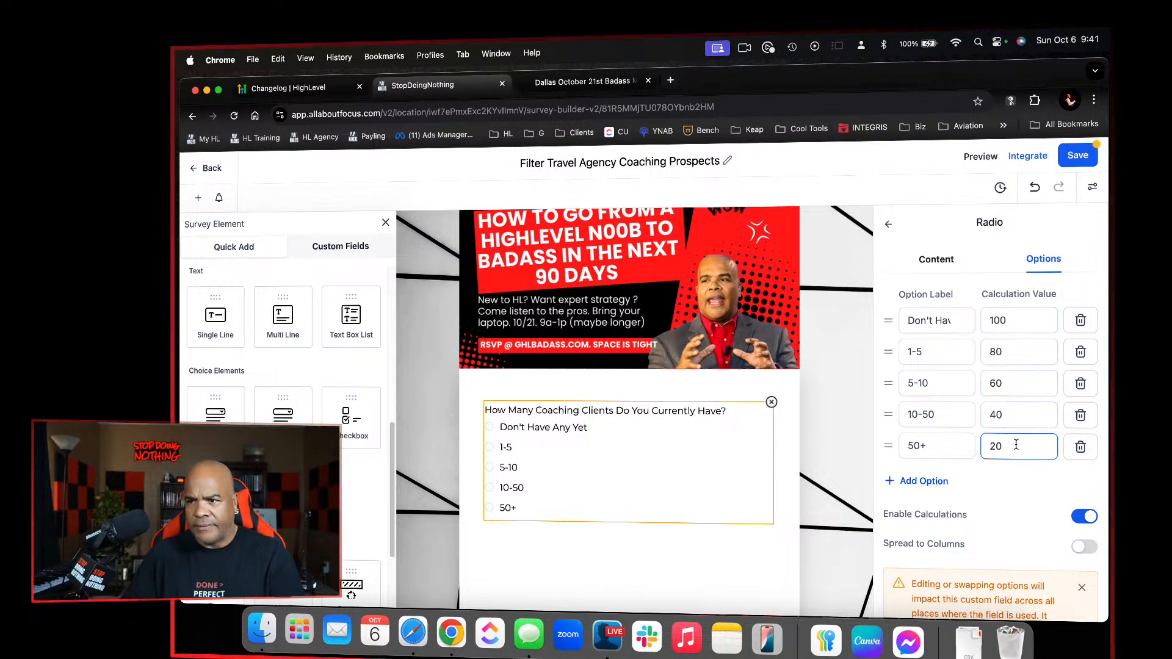
# Restore the options' calculation values to 10, 8, 6, 4 and 2, working from the last option up
pyautogui.press('BackSpace')
pyautogui.click(1025, 412)
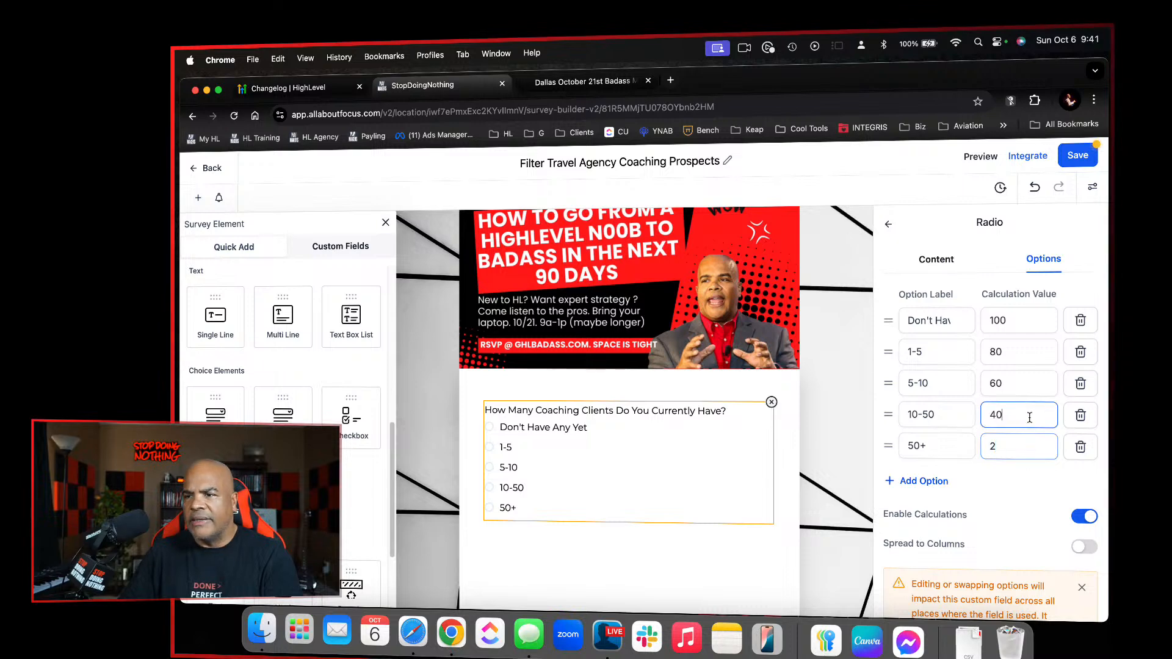
pyautogui.press('BackSpace')
pyautogui.click(1026, 383)
pyautogui.press('BackSpace')
pyautogui.click(1028, 353)
pyautogui.press('BackSpace')
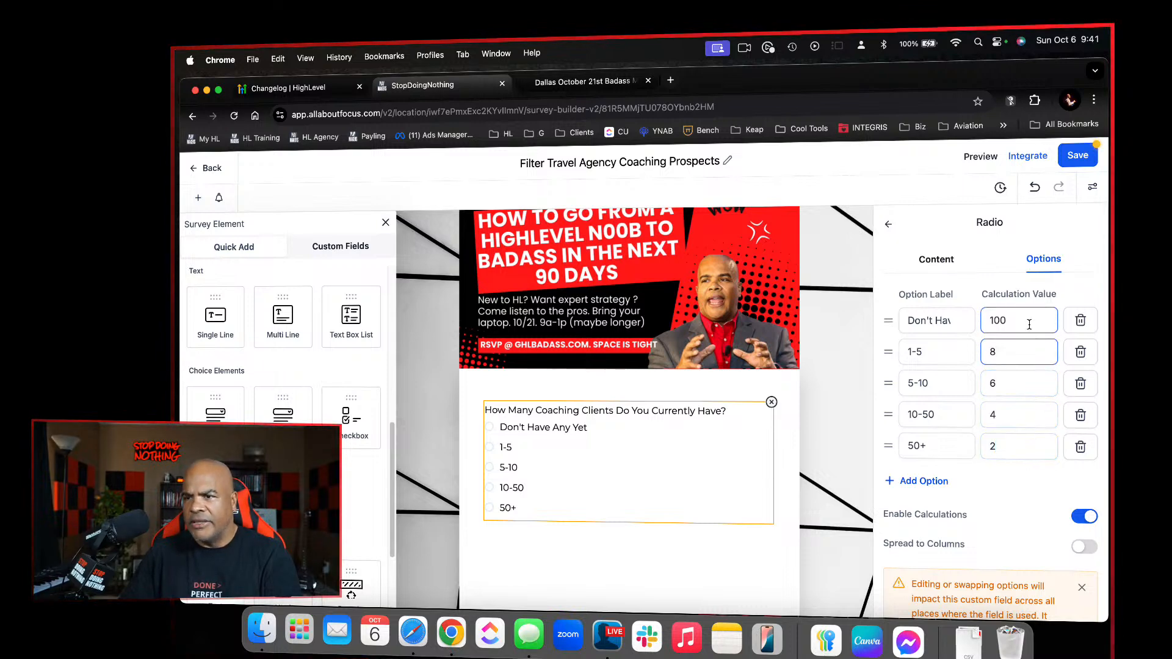
pyautogui.click(1030, 324)
pyautogui.press('BackSpace')
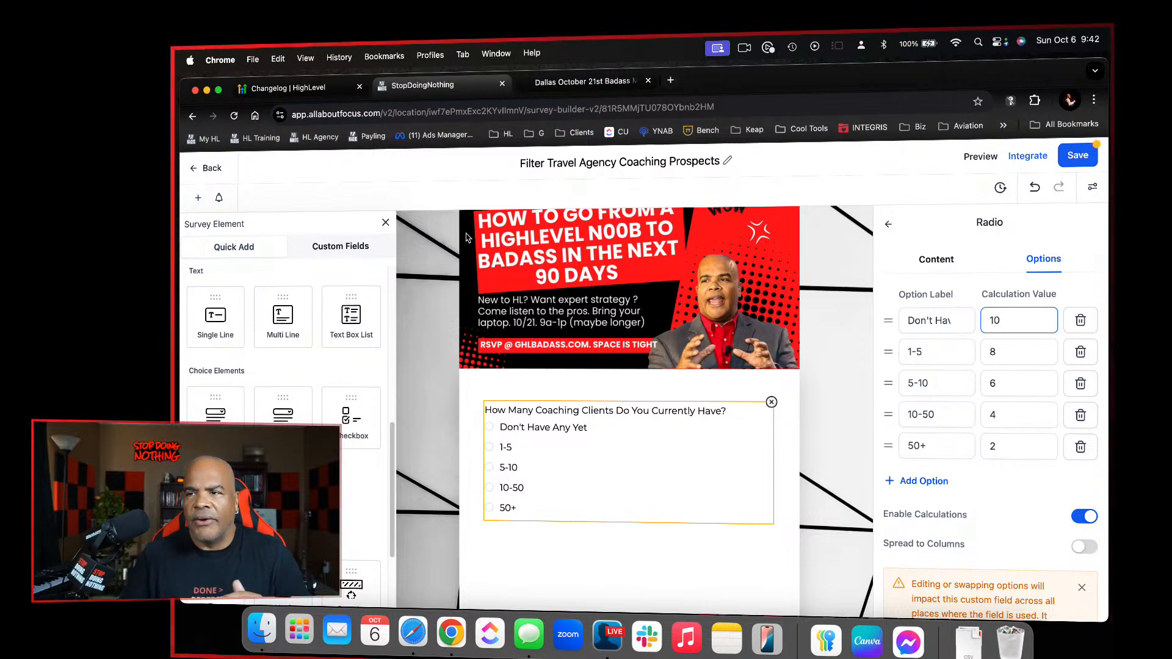
# Save the survey and add a second slide after the client-count slide, with the survey elements list reopened
pyautogui.click(1078, 155)
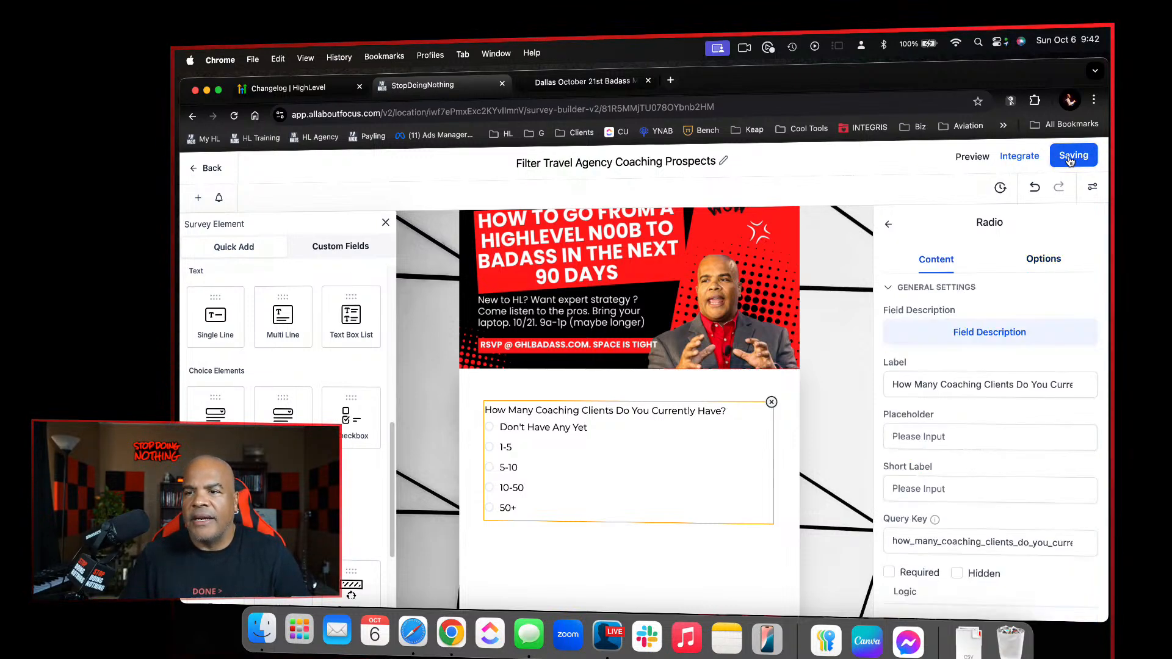
pyautogui.scroll(-3, 749, 433)
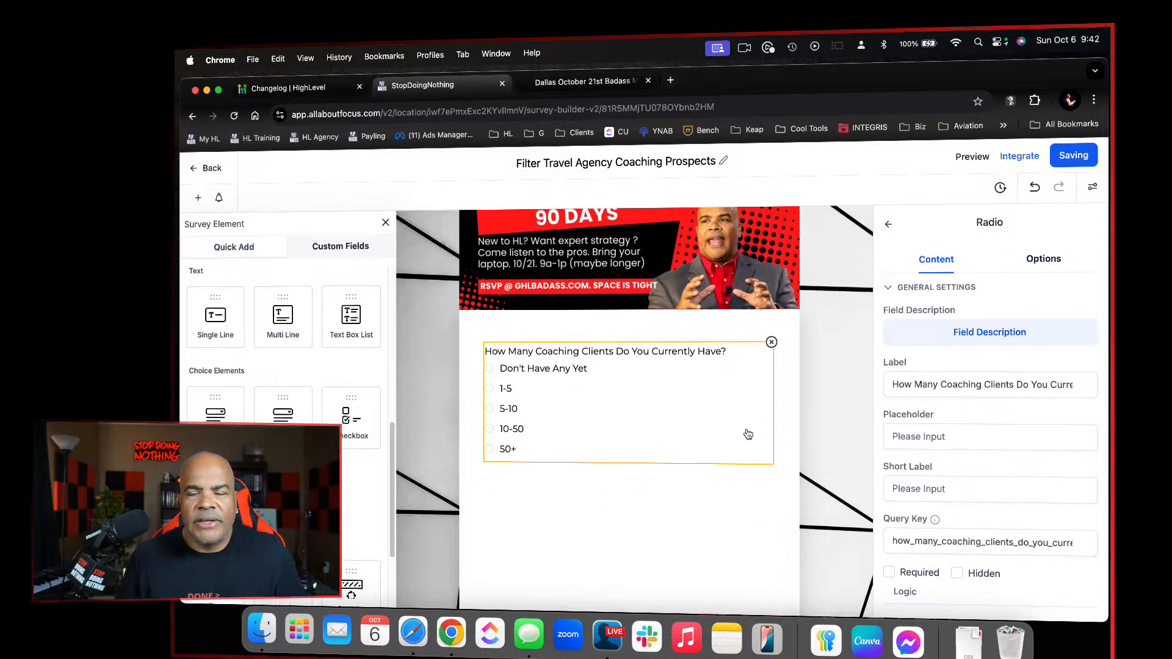
pyautogui.scroll(4, 748, 433)
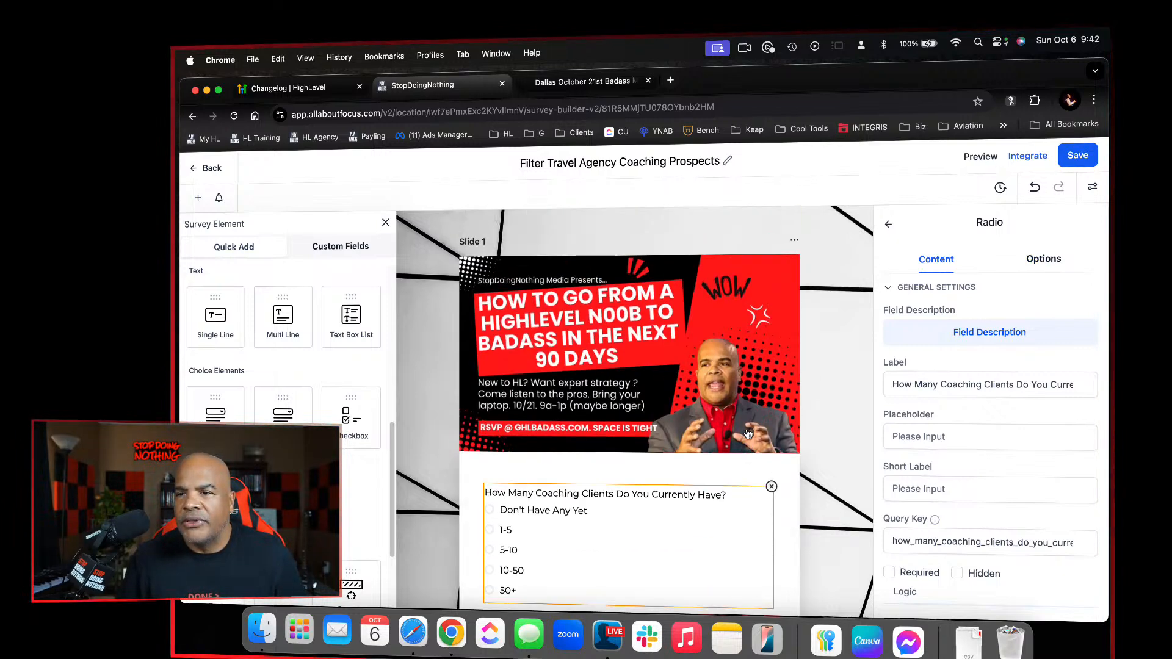
pyautogui.scroll(-5, 764, 401)
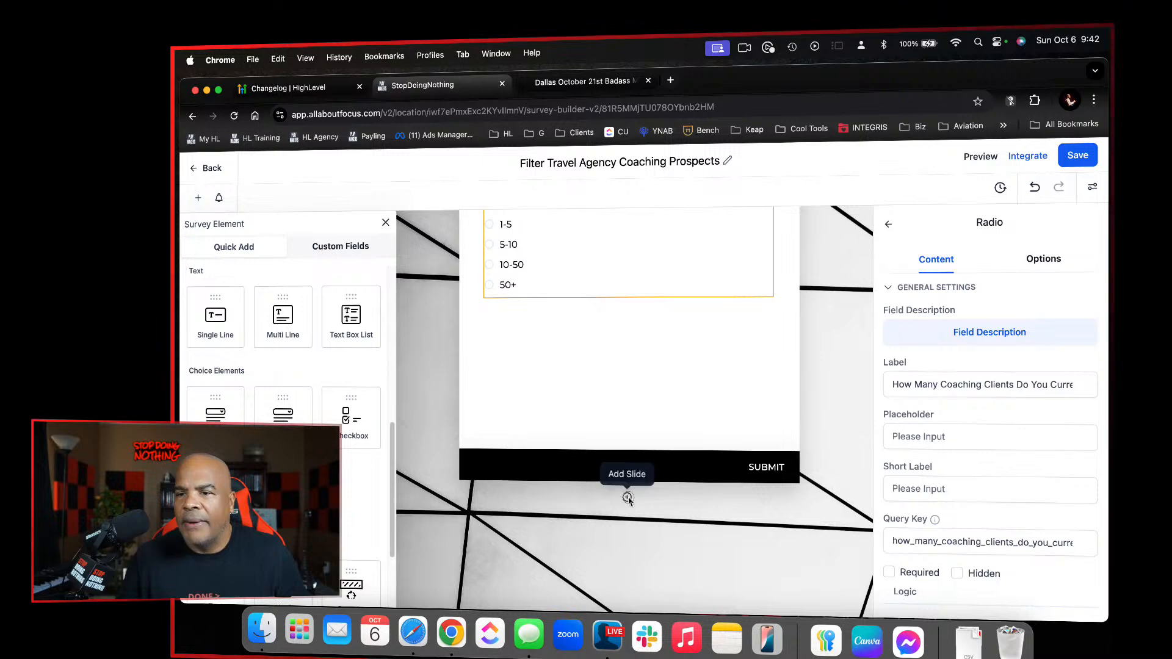
pyautogui.click(628, 498)
pyautogui.scroll(-5, 611, 488)
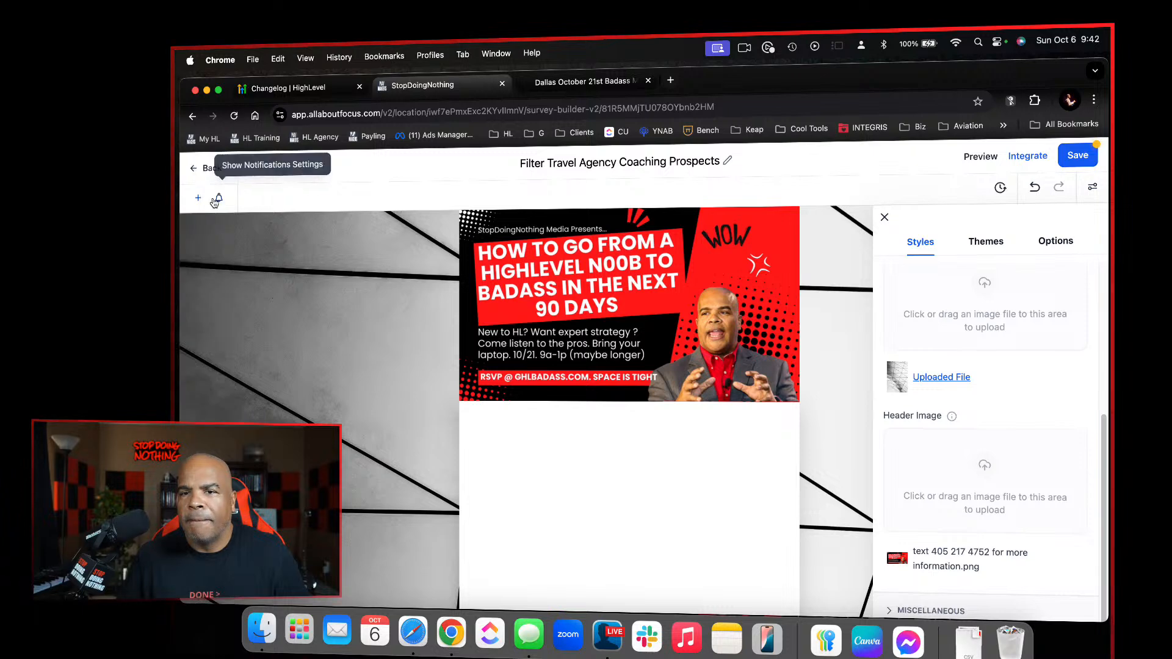
pyautogui.click(200, 199)
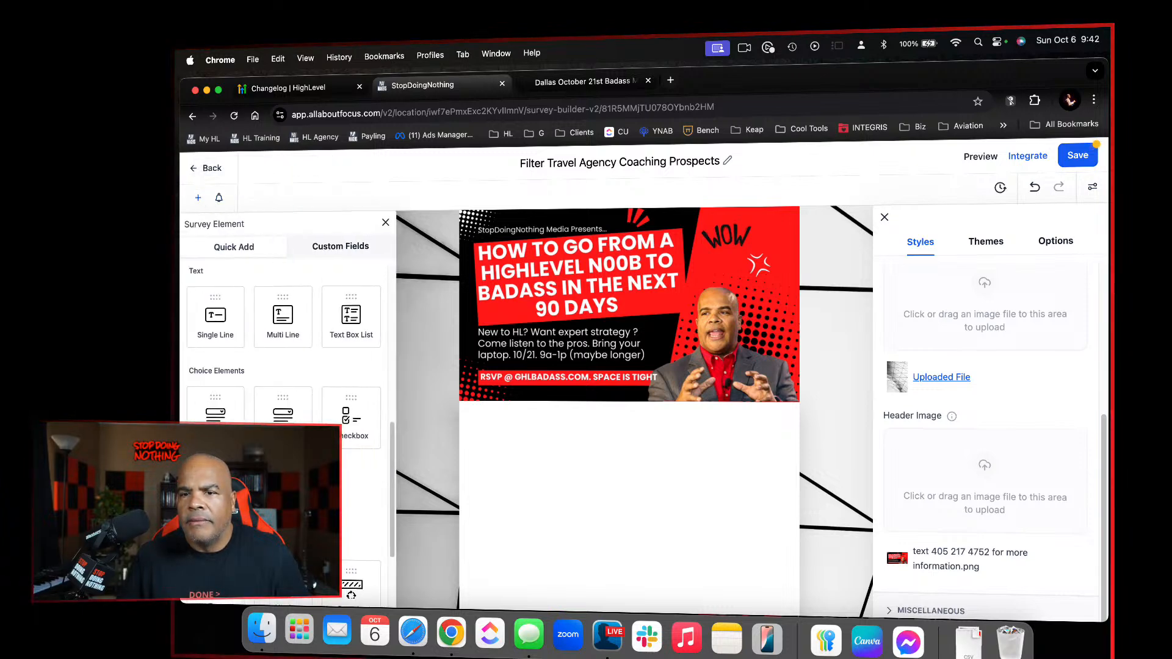
# Add a radio field to the second slide and label it "Are you an independnt travel Agent?"
pyautogui.moveTo(215, 406); pyautogui.dragTo(605, 476)
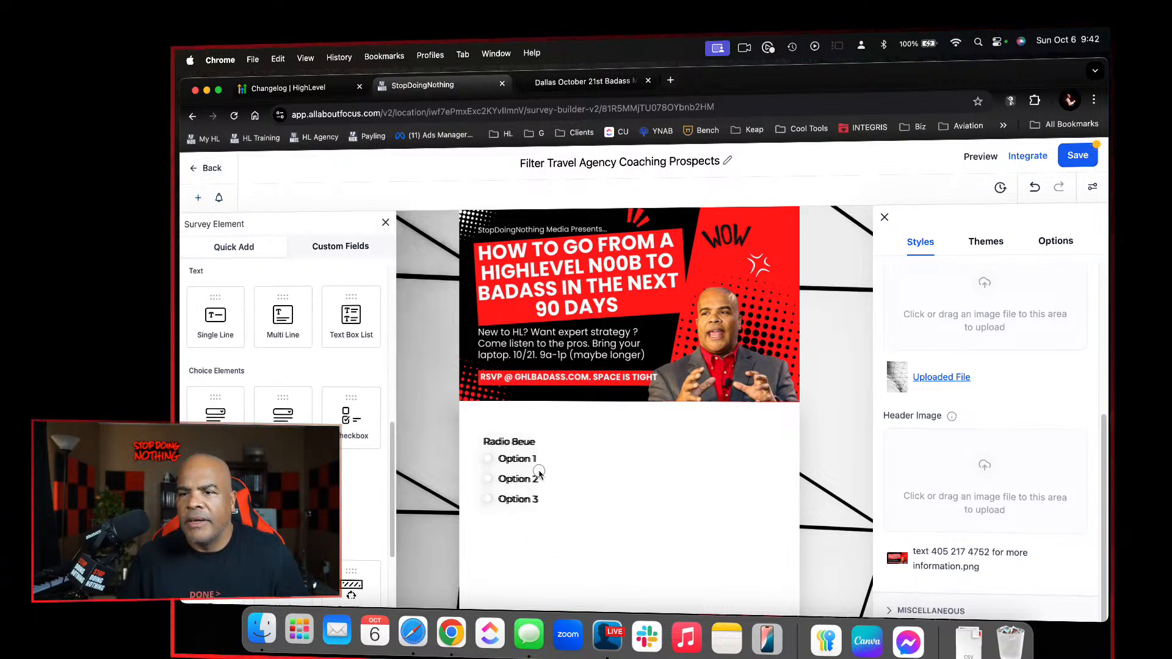
pyautogui.click(539, 473)
pyautogui.click(952, 388)
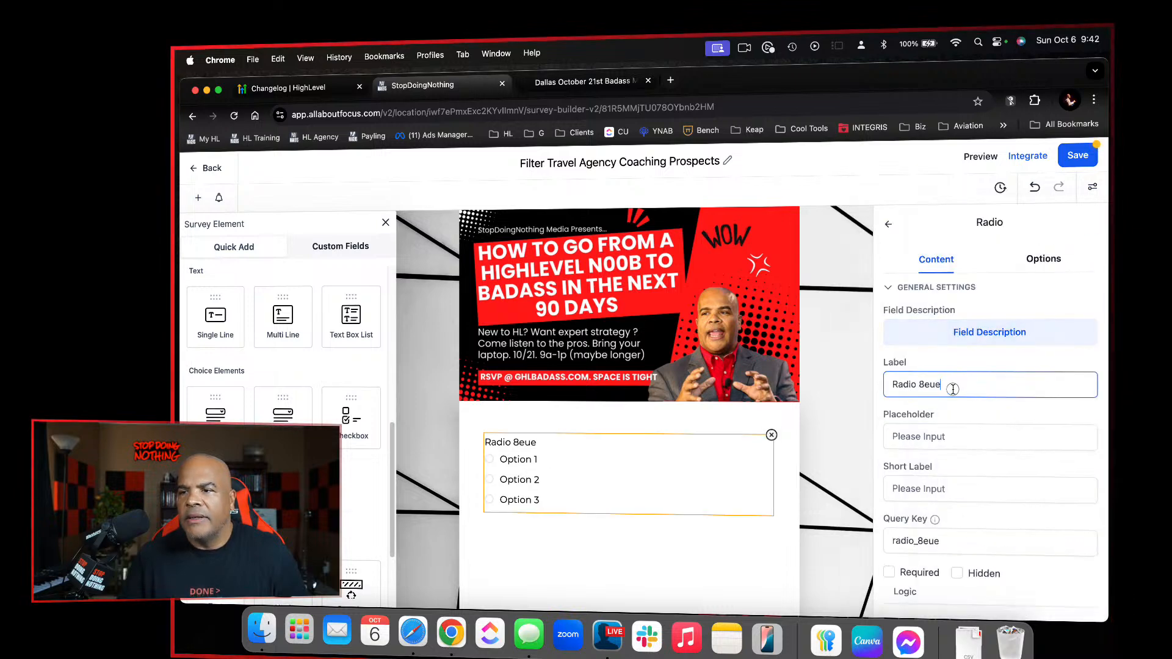
pyautogui.press('super+a')
pyautogui.write('Are you ')
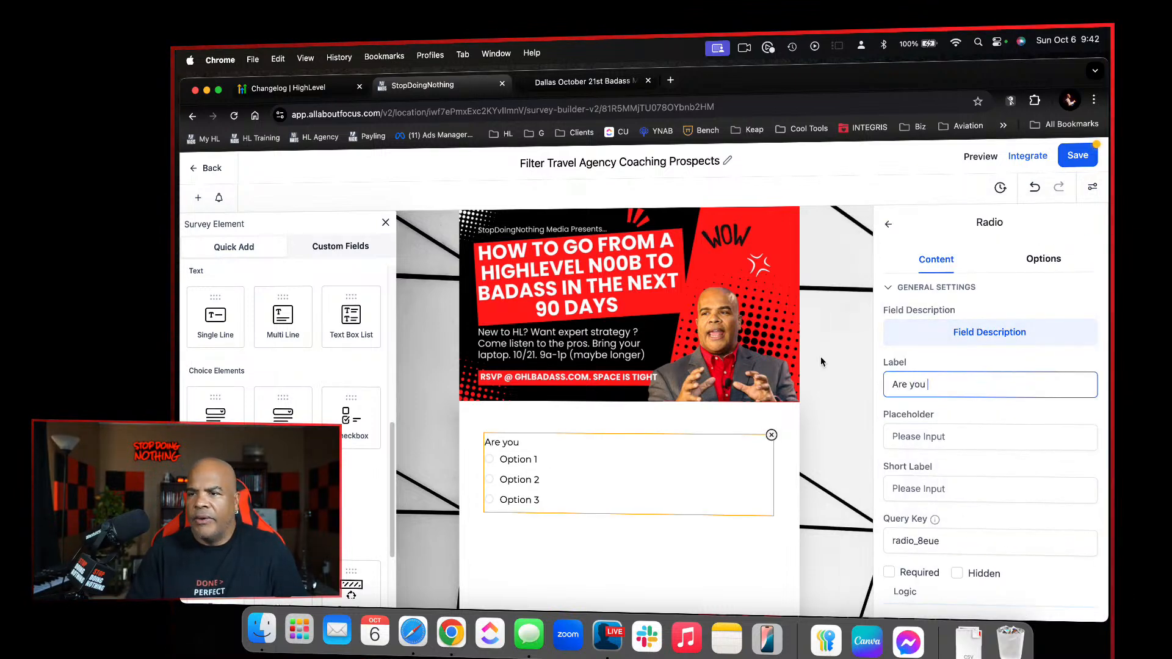
pyautogui.write('an indep')
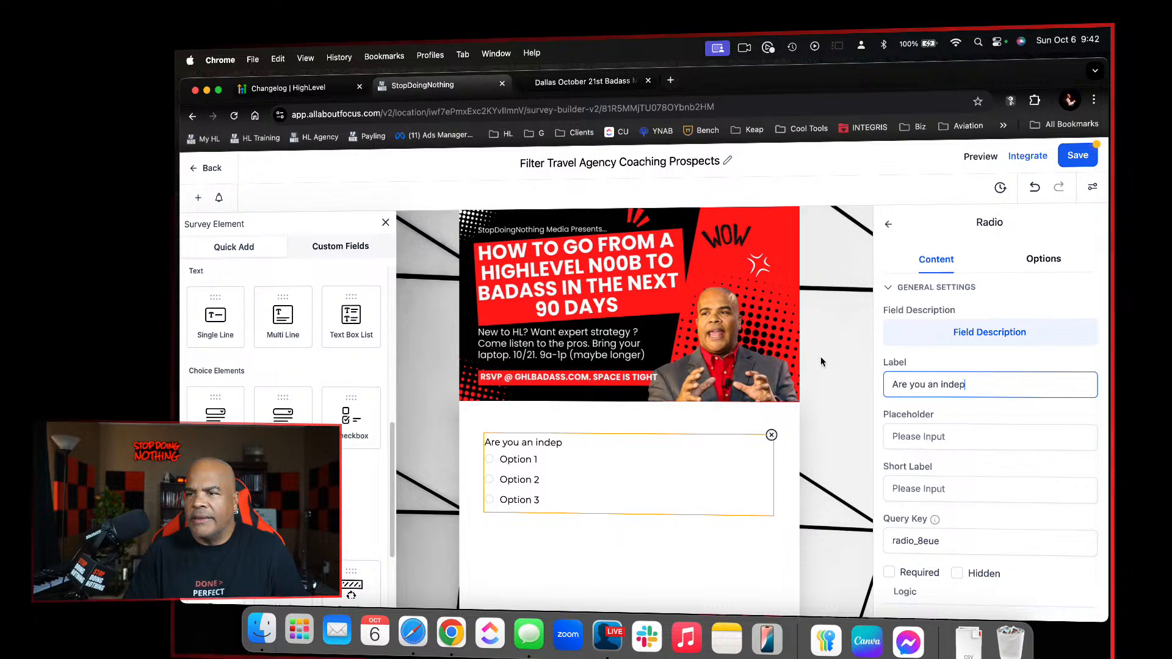
pyautogui.write('endnt tra')
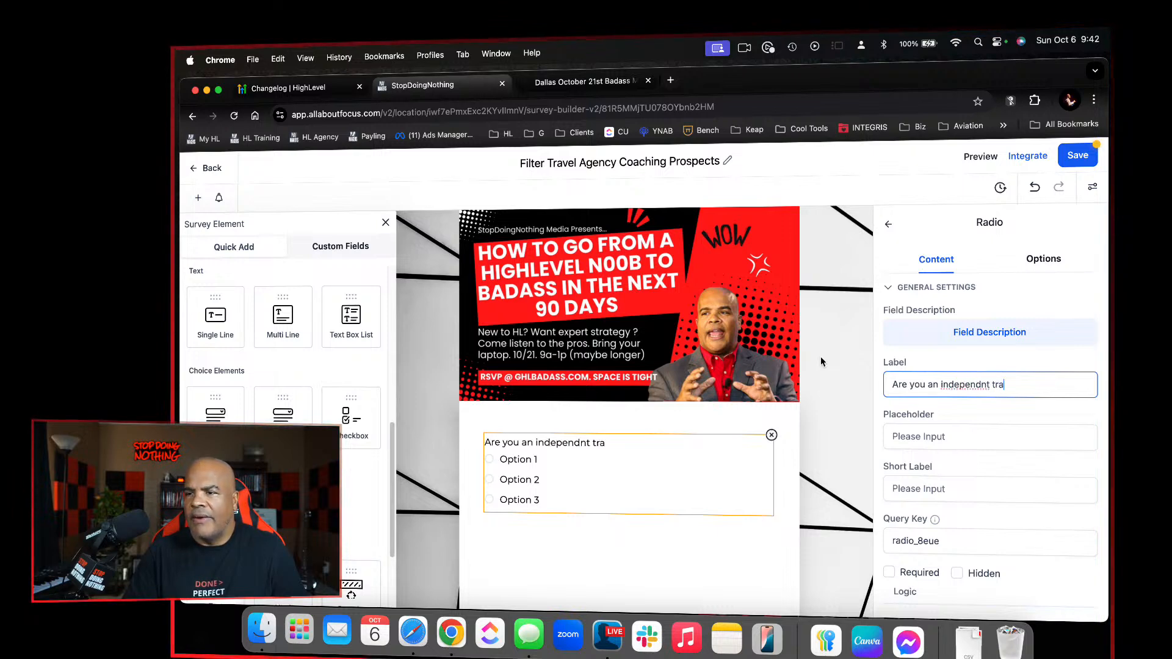
pyautogui.write('vel ageny')
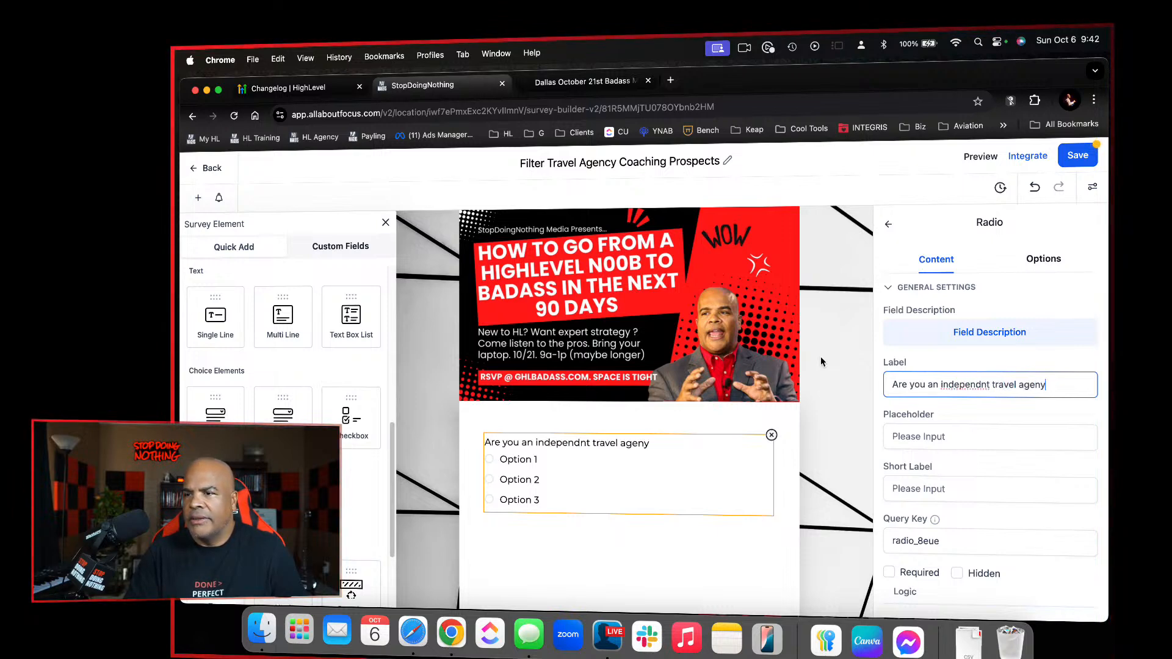
pyautogui.press('BackSpace')
pyautogui.write('t?')
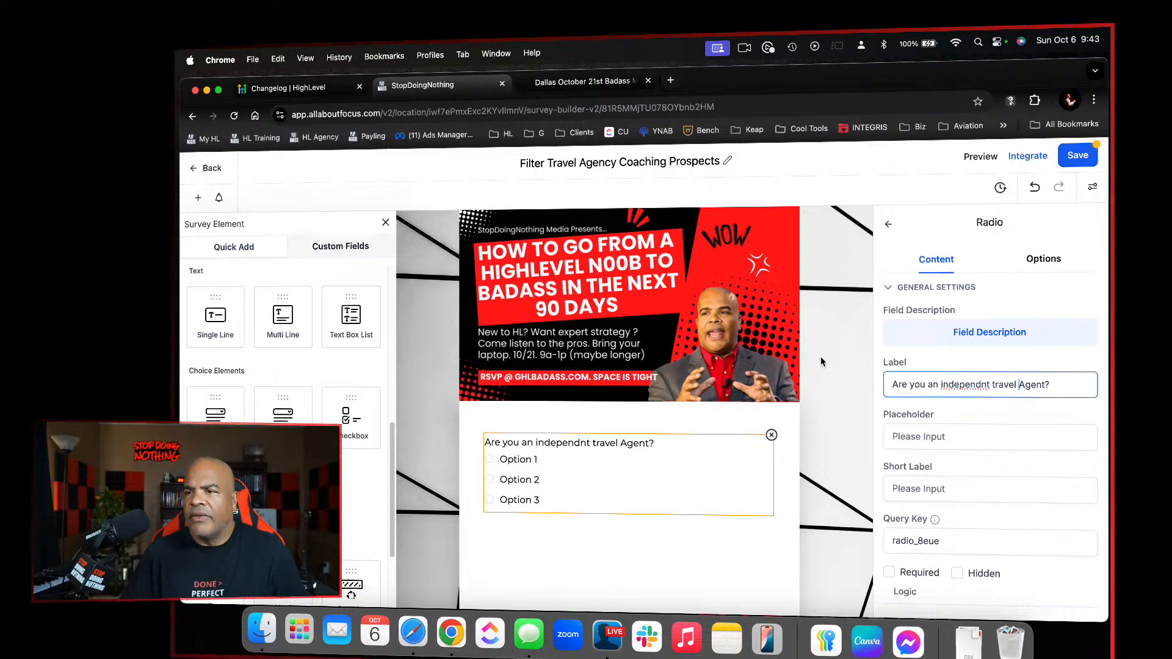
# Correct the radio label's spelling and capitalization so it reads "Are You An Independent Travel Agent?"
pyautogui.press('Left')
pyautogui.press('Left')
pyautogui.press('Left')
pyautogui.press('Left')
pyautogui.press('Left')
pyautogui.press('BackSpace')
pyautogui.write('Trav')
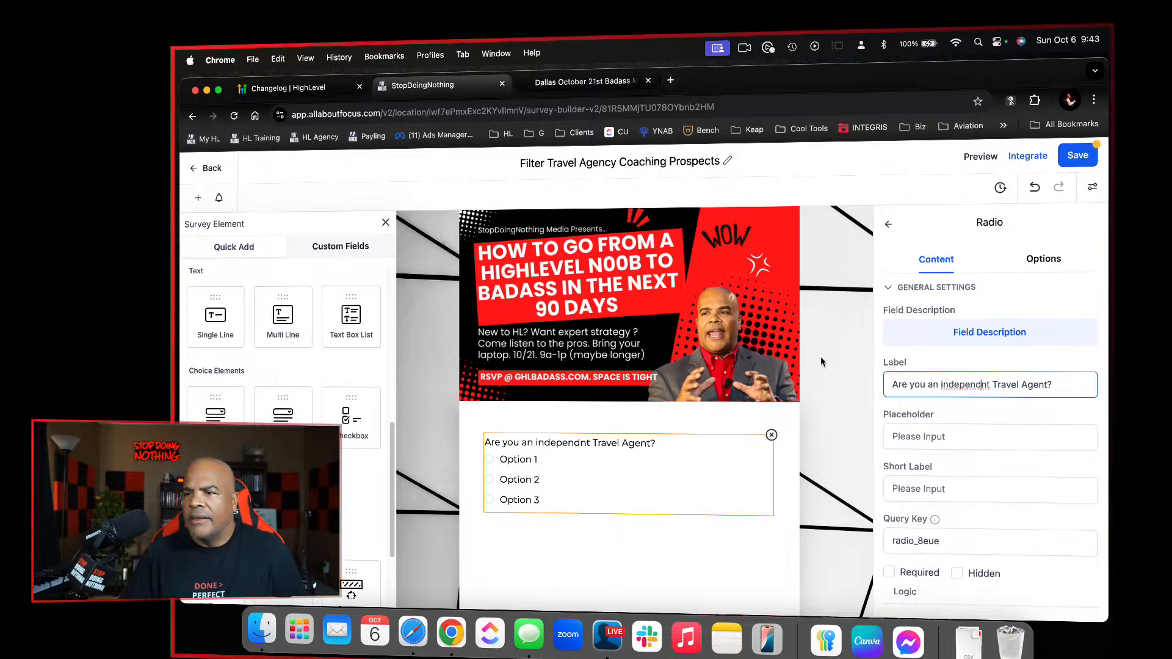
pyautogui.write('e')
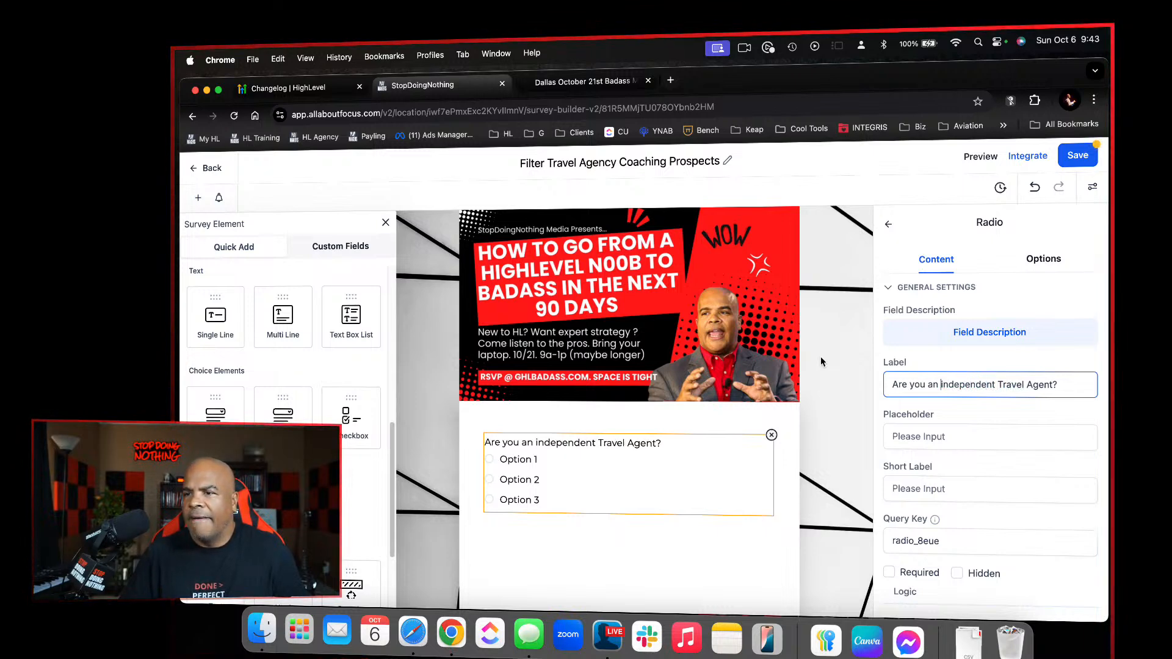
pyautogui.press('Delete')
pyautogui.write('I')
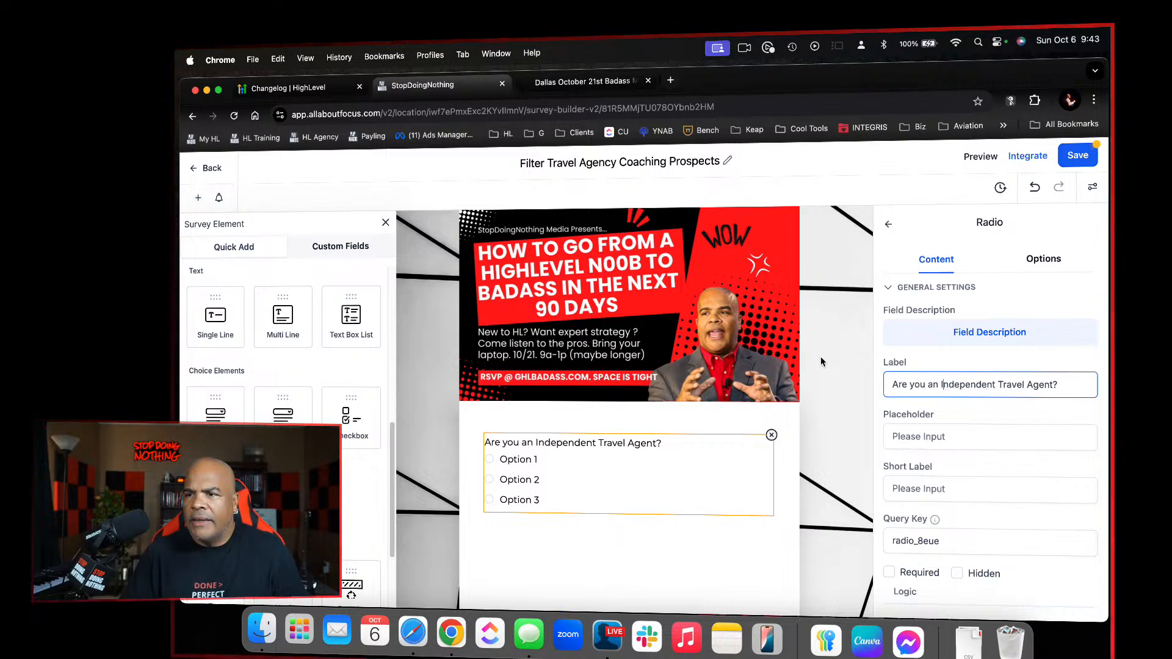
pyautogui.press('Left')
pyautogui.press('Left')
pyautogui.press('Left')
pyautogui.press('Left')
pyautogui.press('Delete')
pyautogui.write('A')
pyautogui.press('Left')
pyautogui.press('Left')
pyautogui.press('Left')
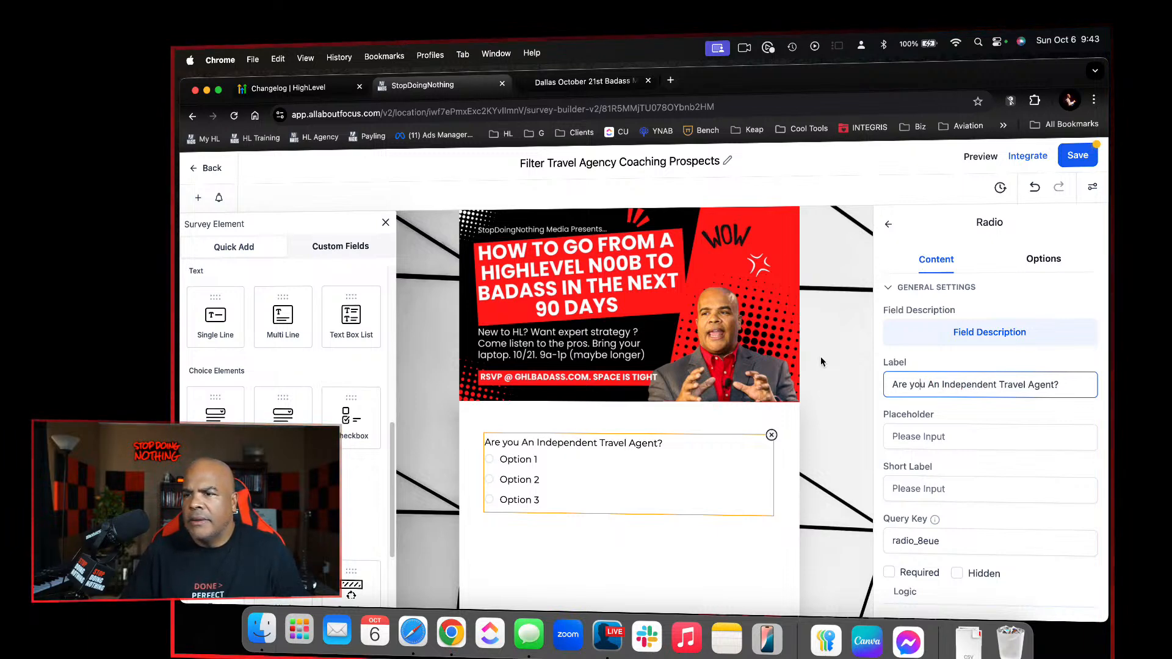
pyautogui.press('Delete')
pyautogui.write('A')
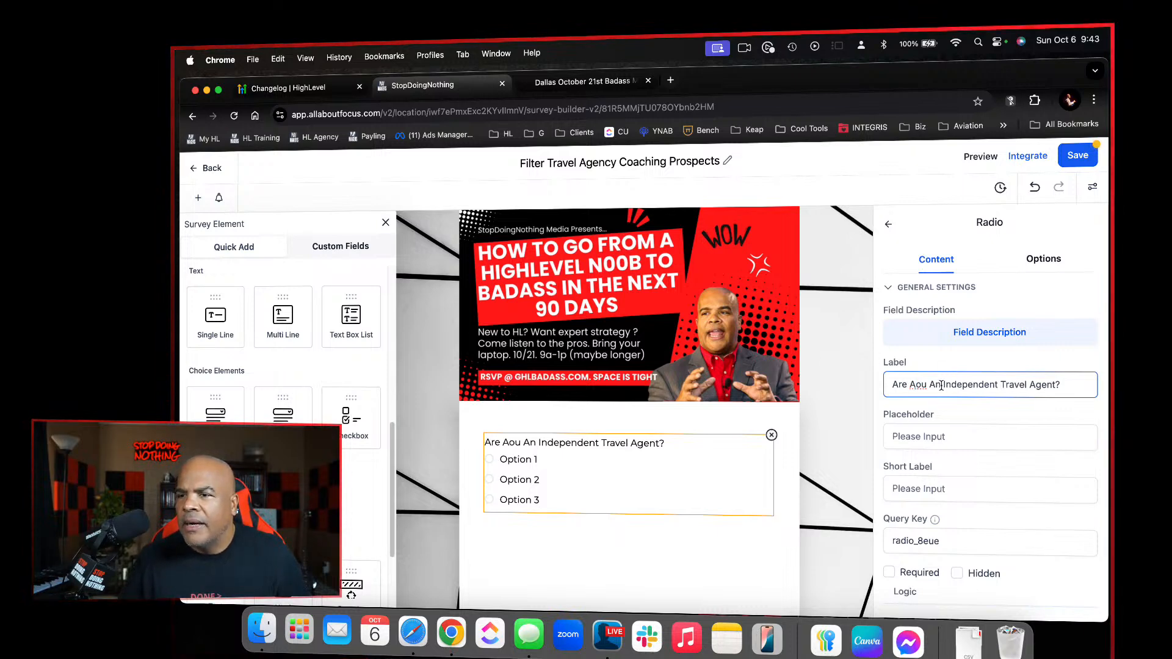
pyautogui.press('BackSpace')
pyautogui.write('Y')
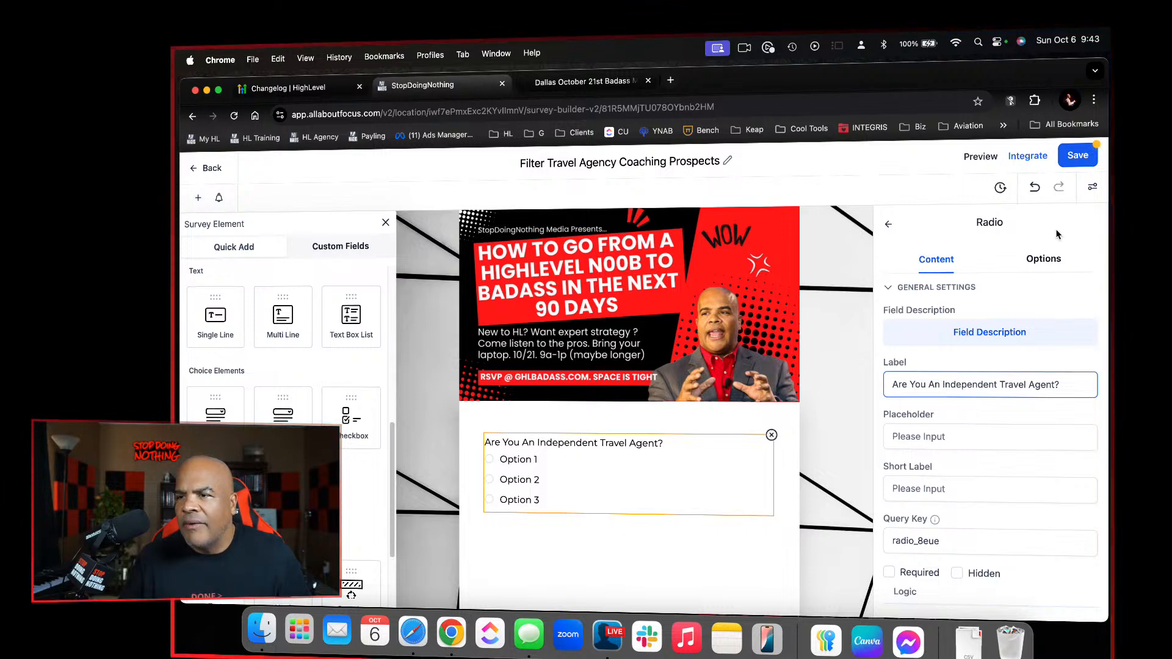
# Rename the radio field's first two options as Yes and No, and delete the third option
pyautogui.click(1049, 263)
pyautogui.click(979, 322)
pyautogui.moveTo(978, 321); pyautogui.dragTo(881, 306)
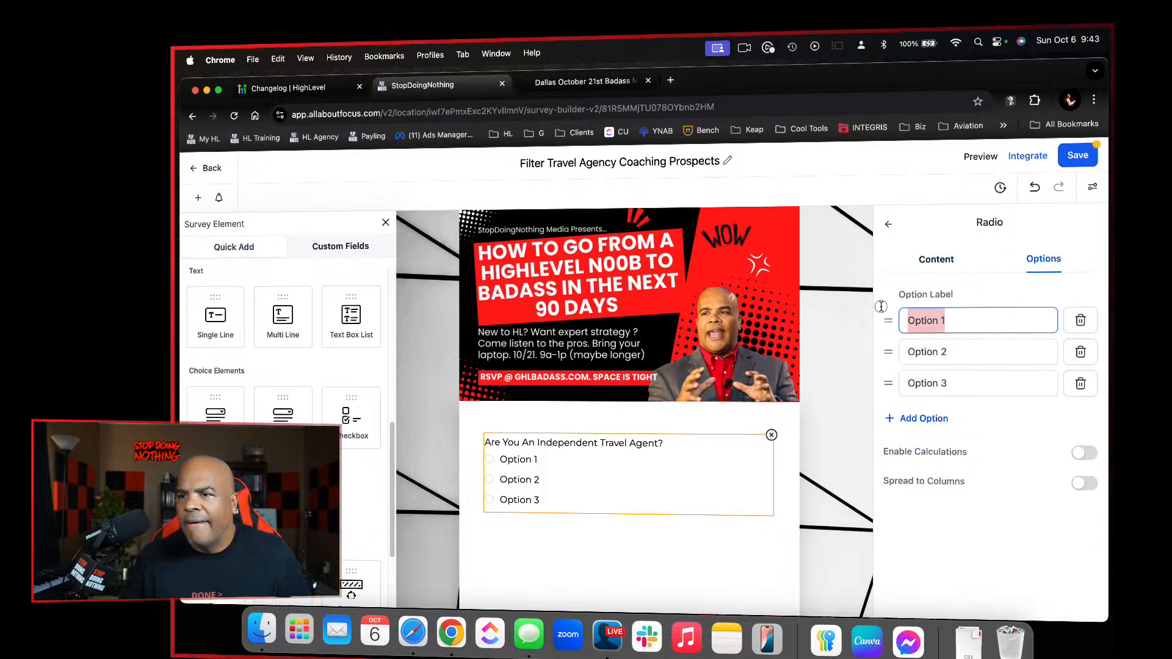
pyautogui.write('Yes')
pyautogui.click(963, 352)
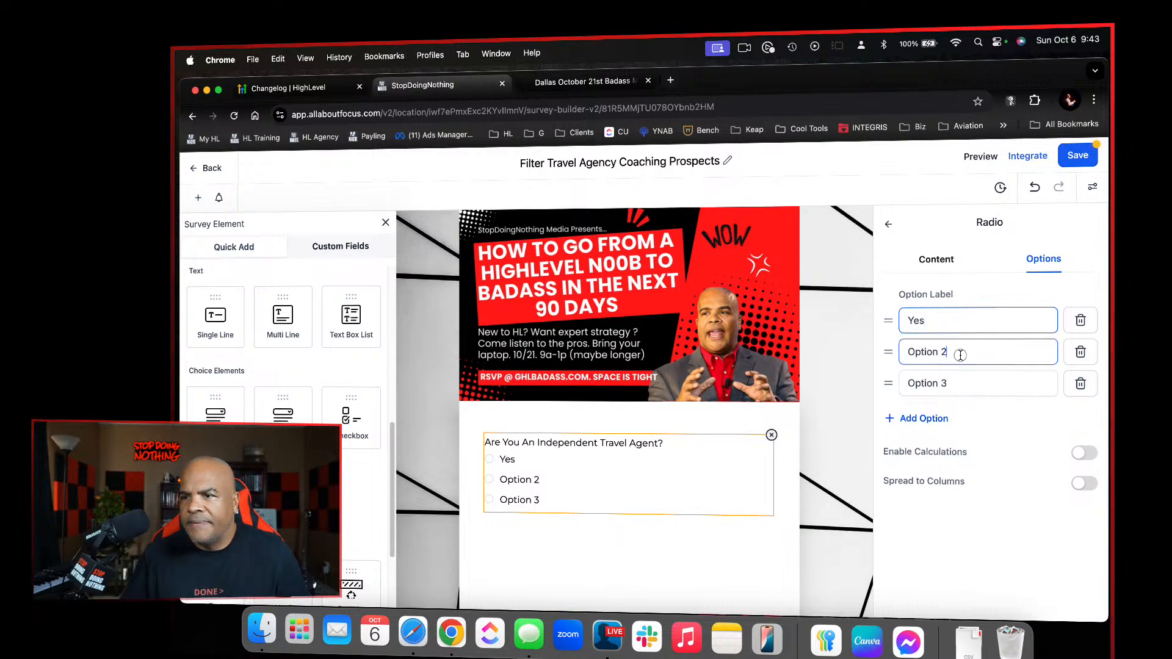
pyautogui.moveTo(963, 352); pyautogui.dragTo(816, 327)
pyautogui.write('No')
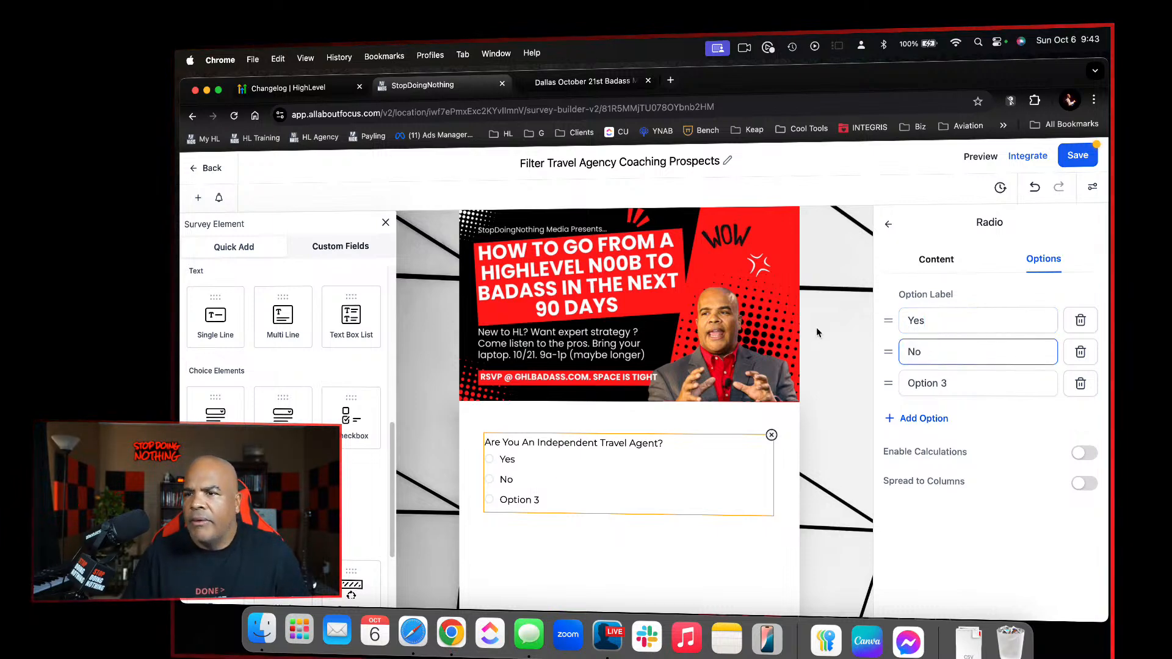
pyautogui.click(1081, 384)
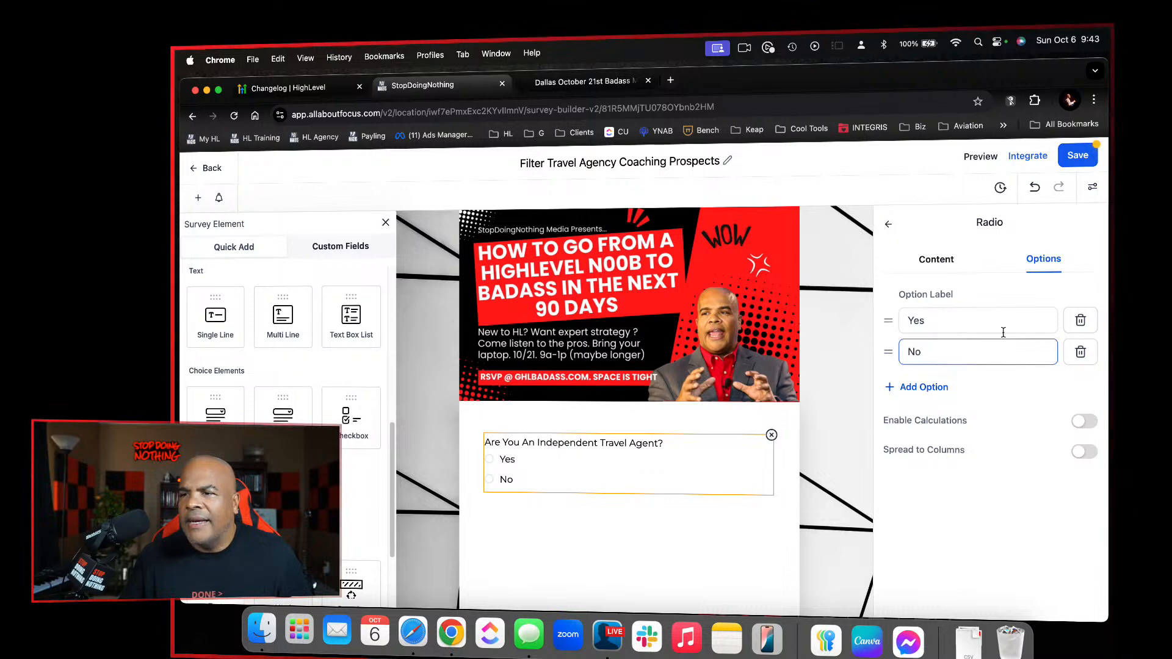
# Enable calculations for the radio options, set Yes to 10 and No to 2, and save the survey
pyautogui.click(1082, 421)
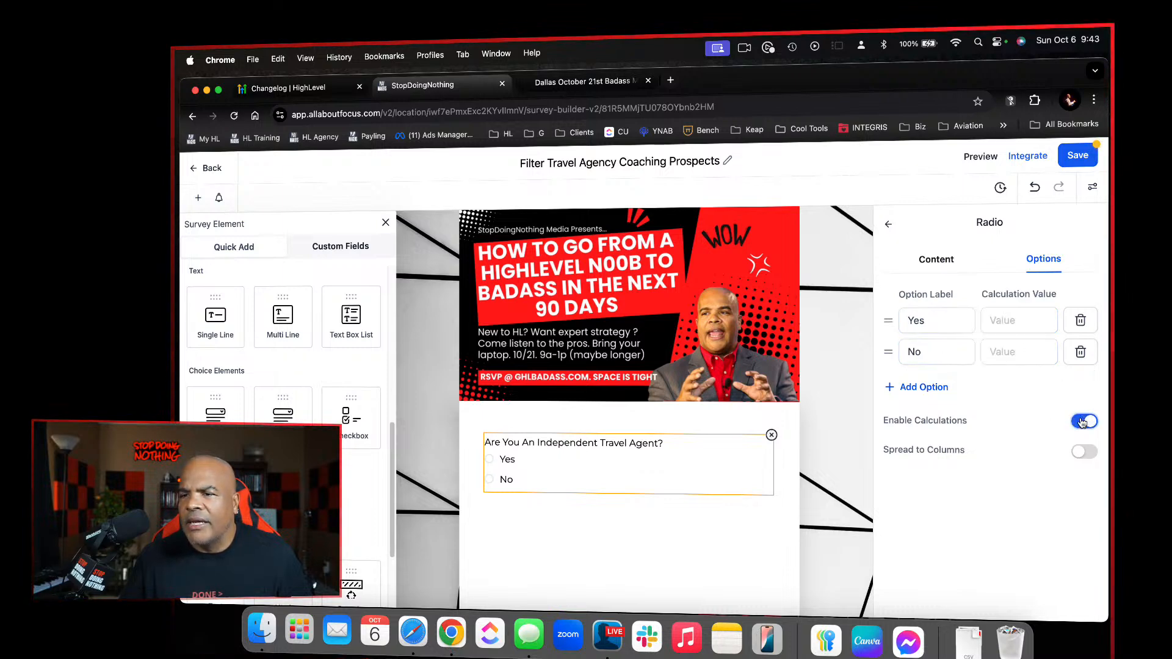
pyautogui.click(1012, 322)
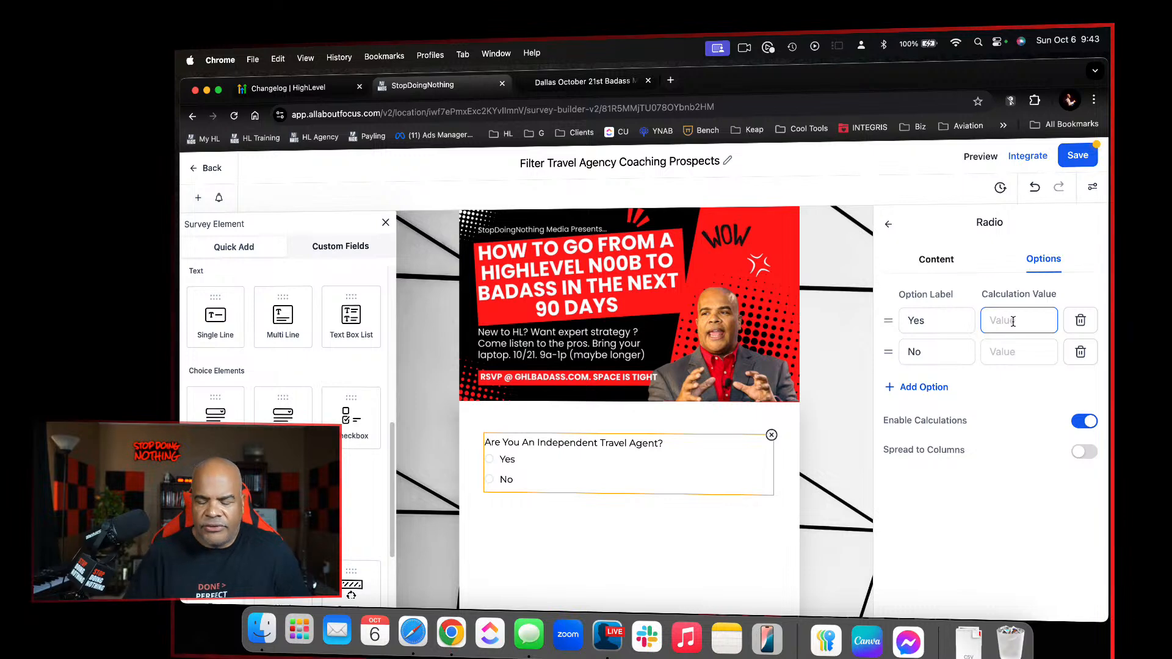
pyautogui.click(1011, 351)
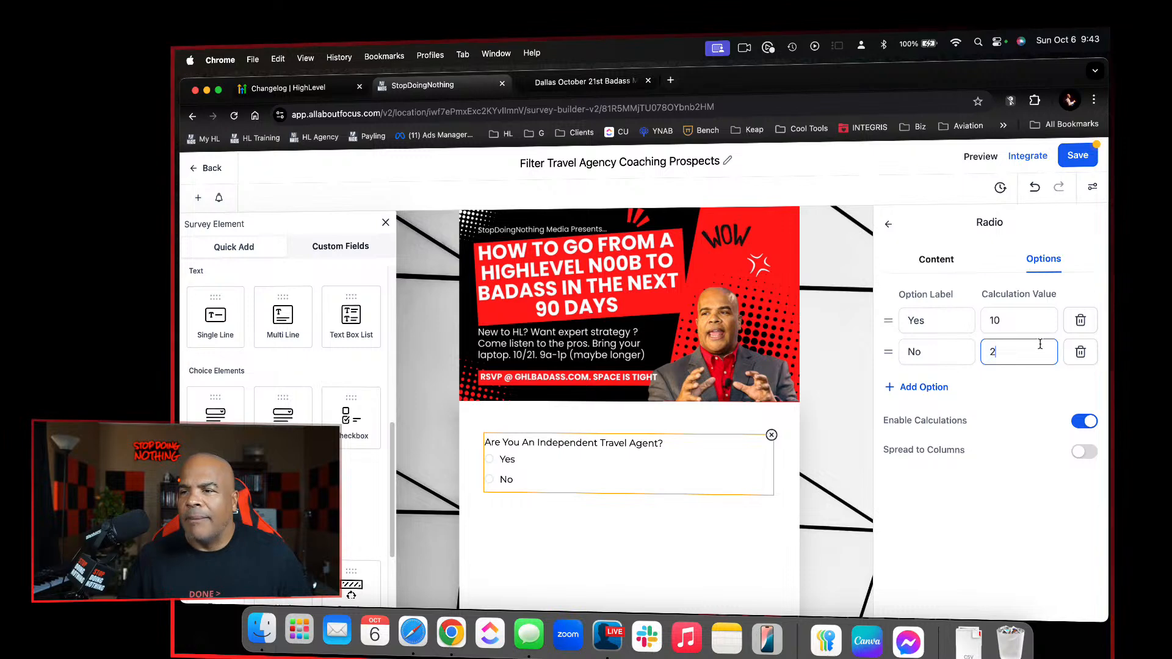
pyautogui.click(1076, 156)
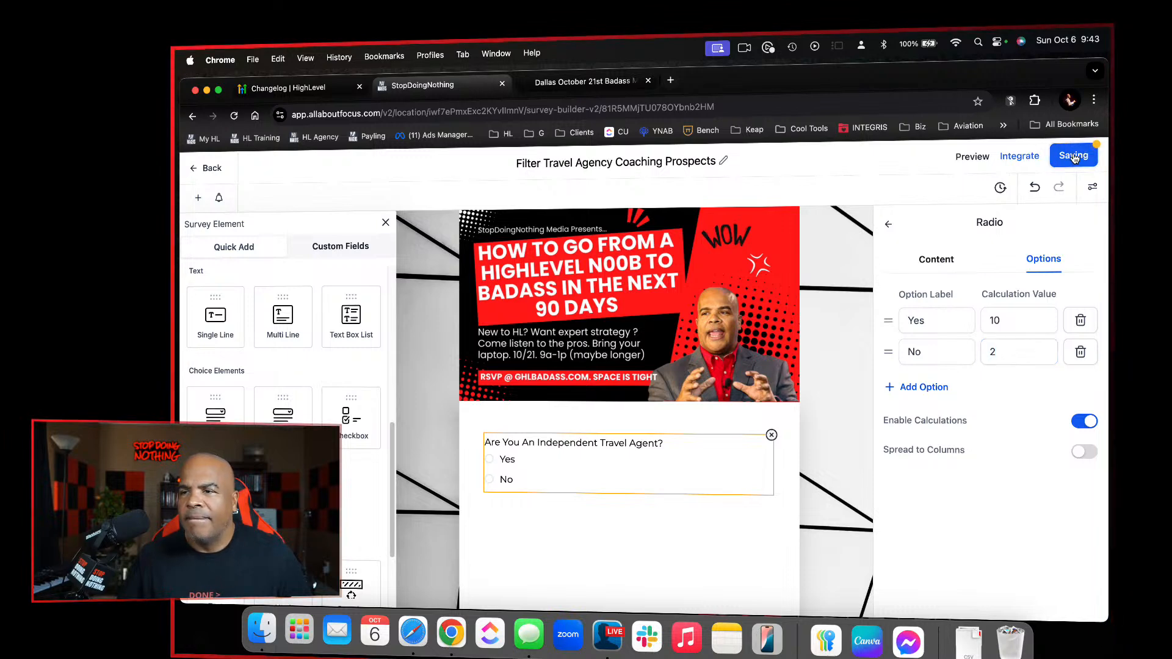
# Add a third slide after the independent travel agent slide
pyautogui.scroll(-10, 774, 442)
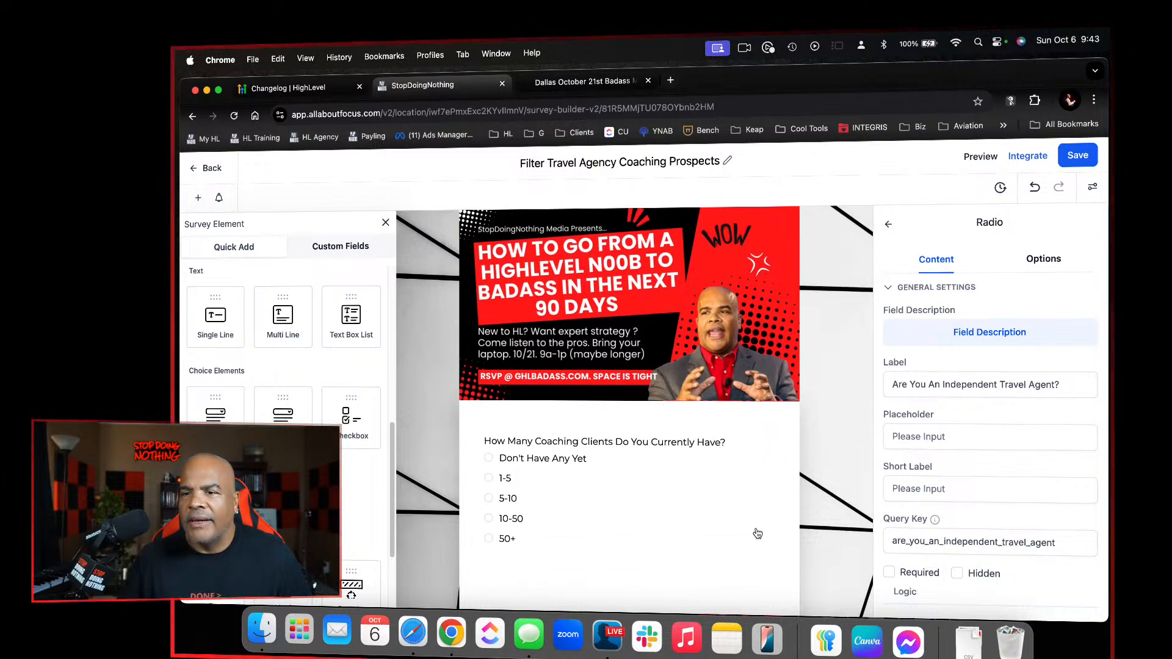
pyautogui.scroll(-7, 758, 534)
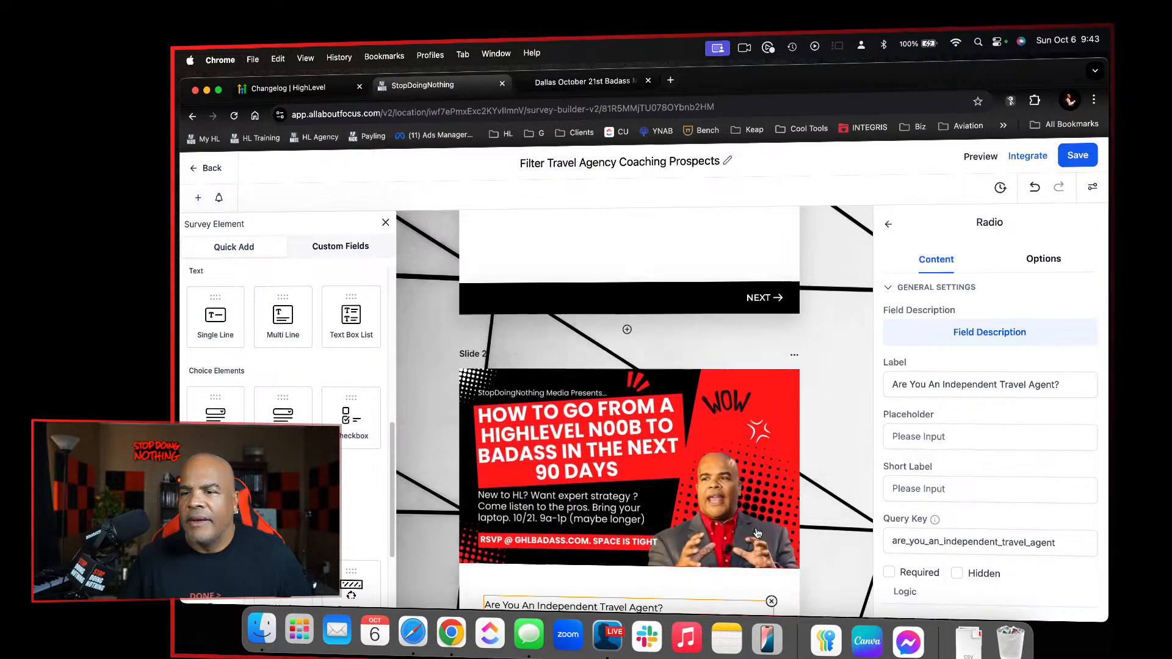
pyautogui.scroll(-5, 757, 533)
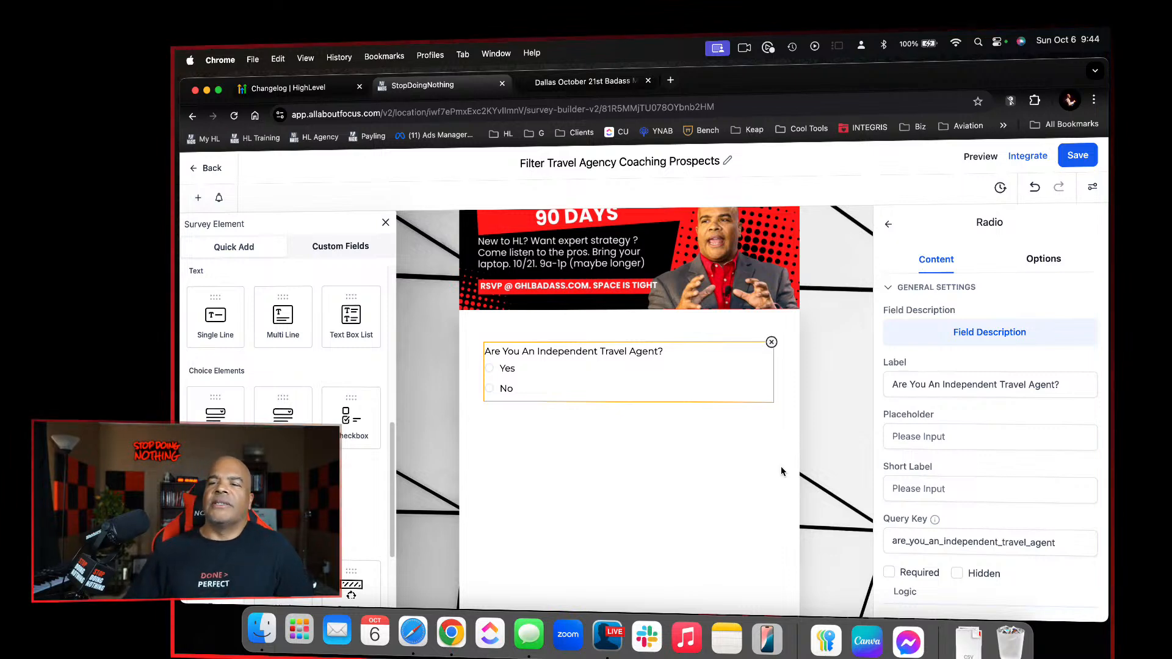
pyautogui.scroll(-3, 781, 472)
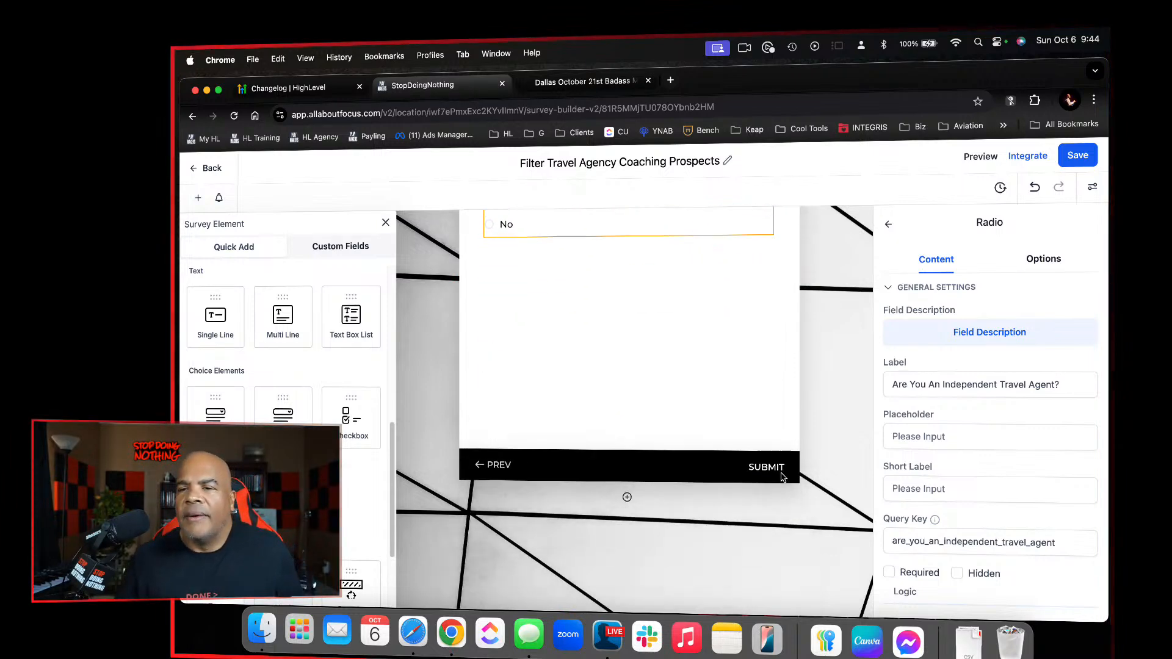
pyautogui.click(628, 499)
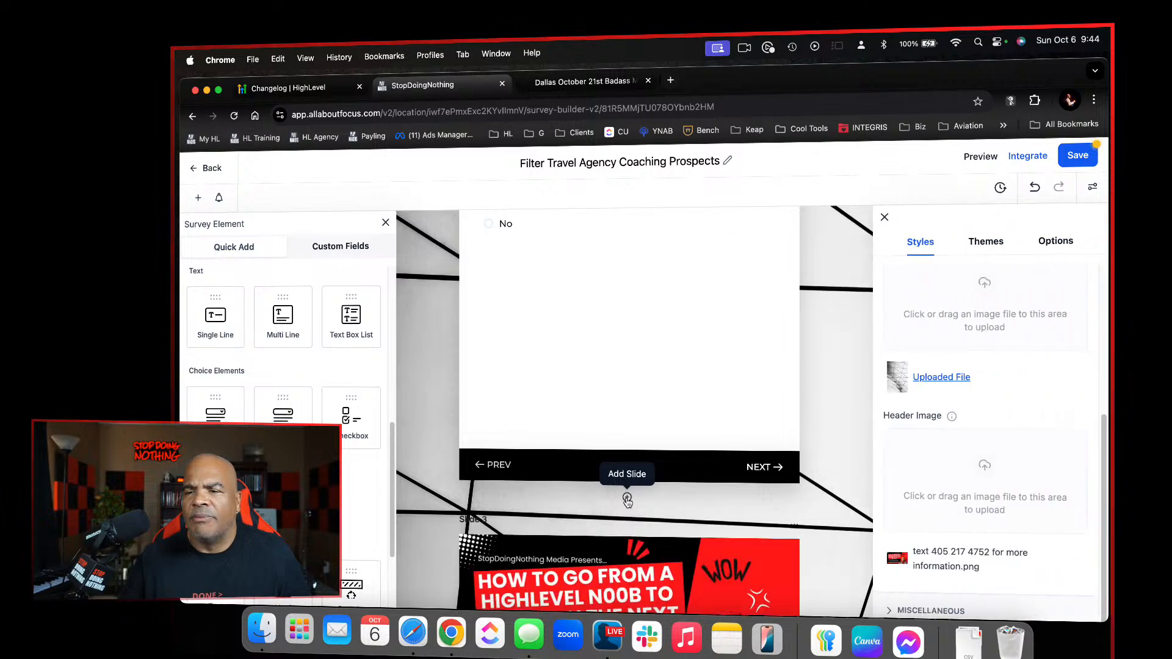
# Add a radio field to the empty third slide and close the survey style settings
pyautogui.scroll(-8, 635, 506)
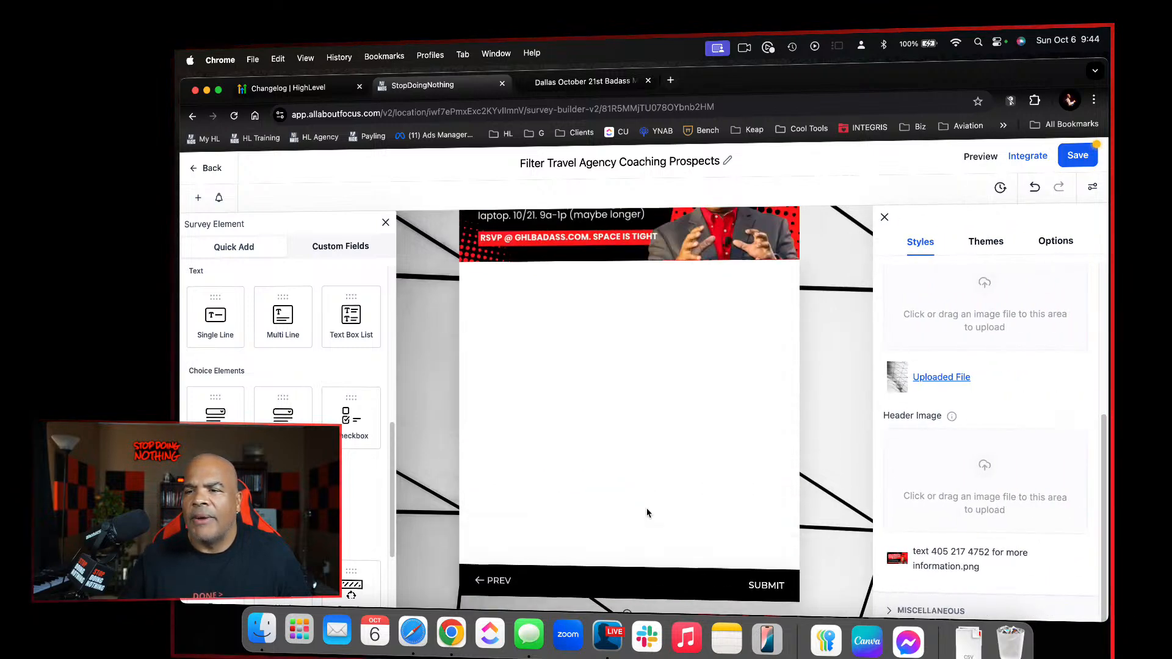
pyautogui.scroll(3, 647, 513)
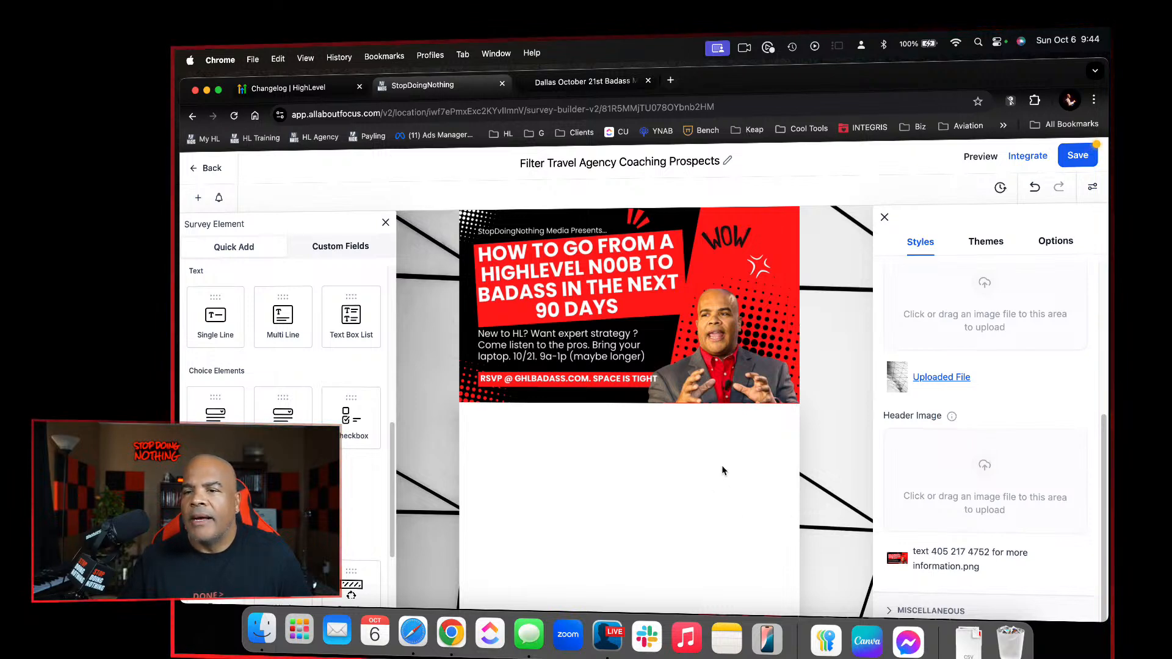
pyautogui.scroll(-2, 362, 482)
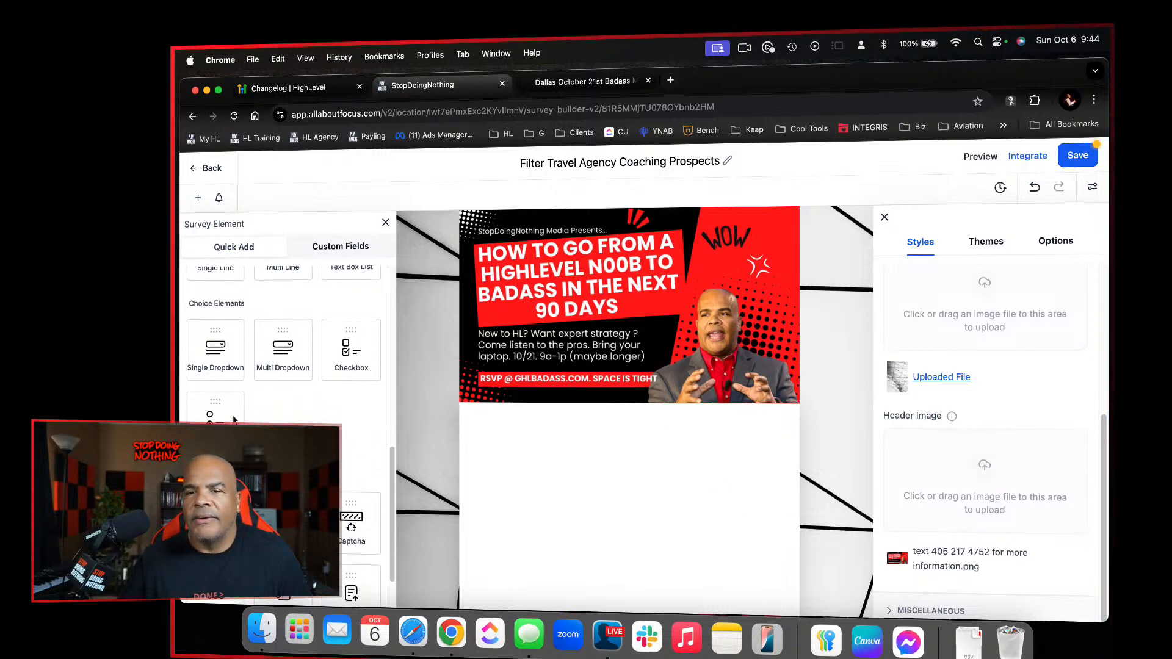
pyautogui.moveTo(225, 416); pyautogui.dragTo(652, 437)
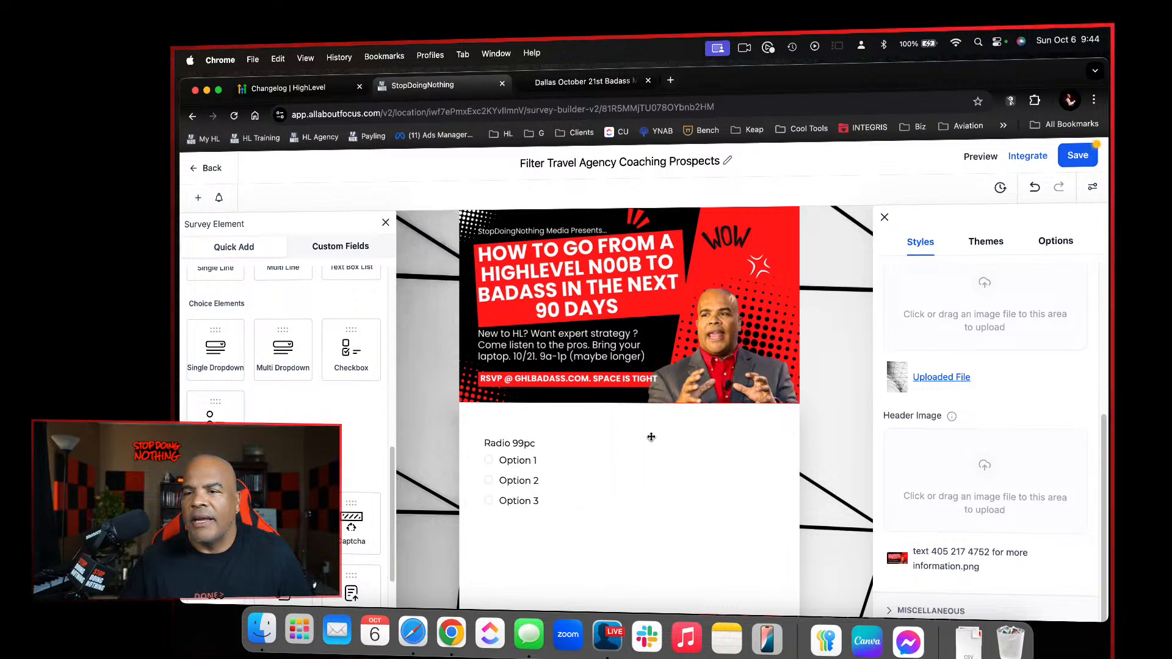
pyautogui.scroll(3, 945, 290)
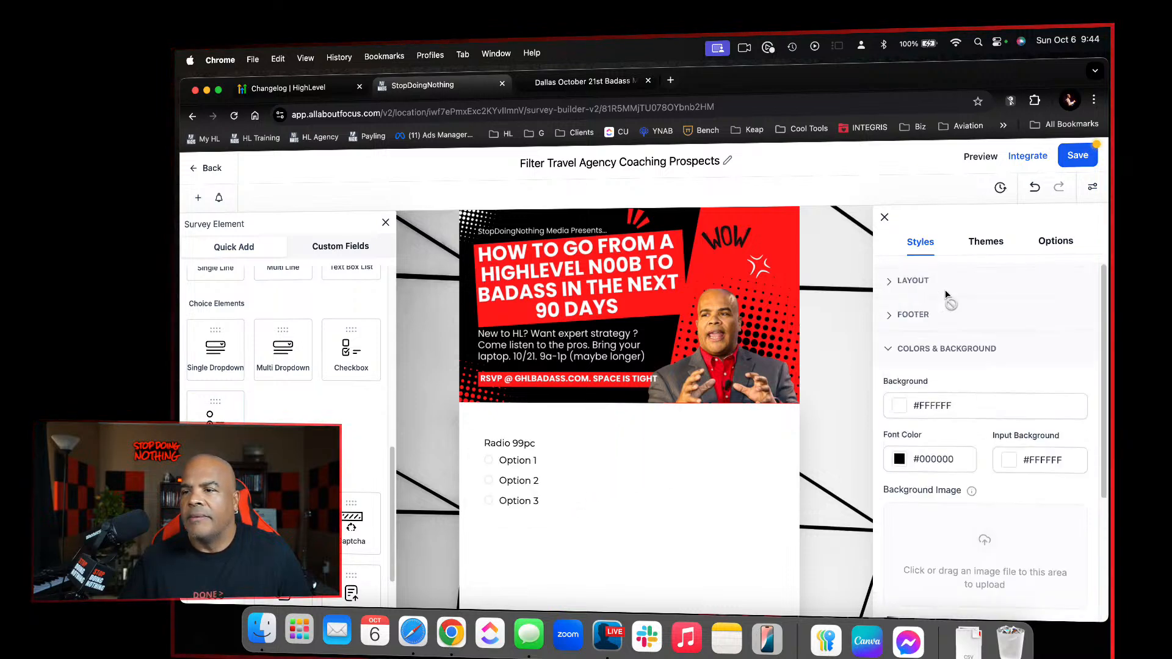
pyautogui.click(884, 216)
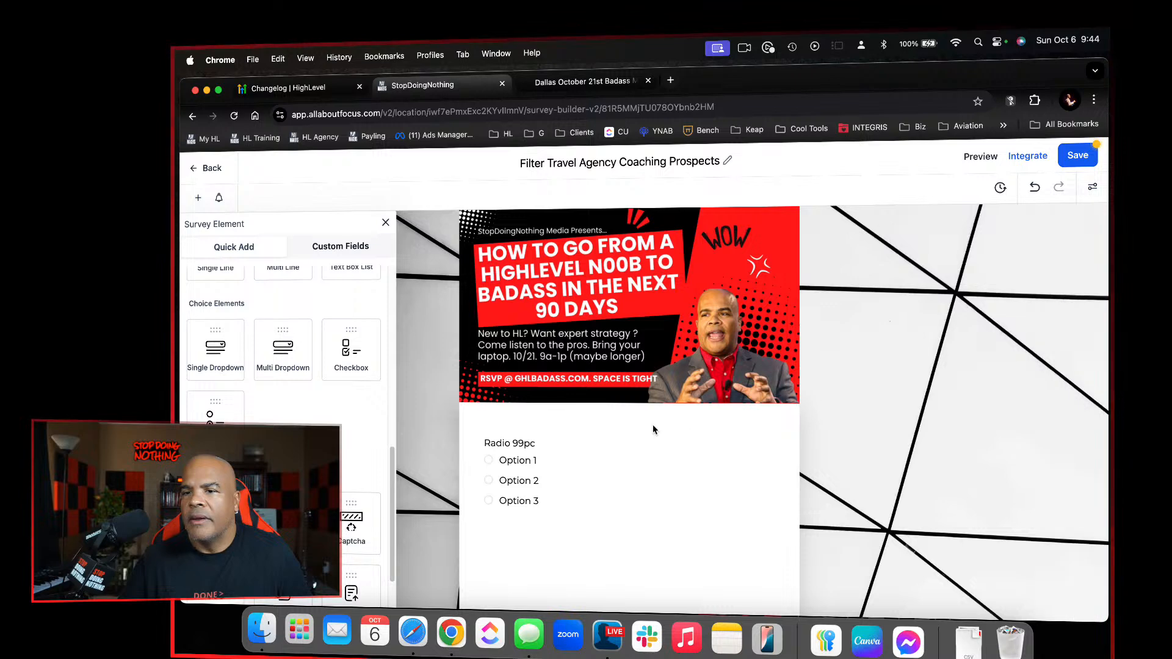
# Set the third slide's radio field label to "What Is Your Average Ticket Size?"
pyautogui.click(553, 482)
pyautogui.click(966, 386)
pyautogui.press('super+a')
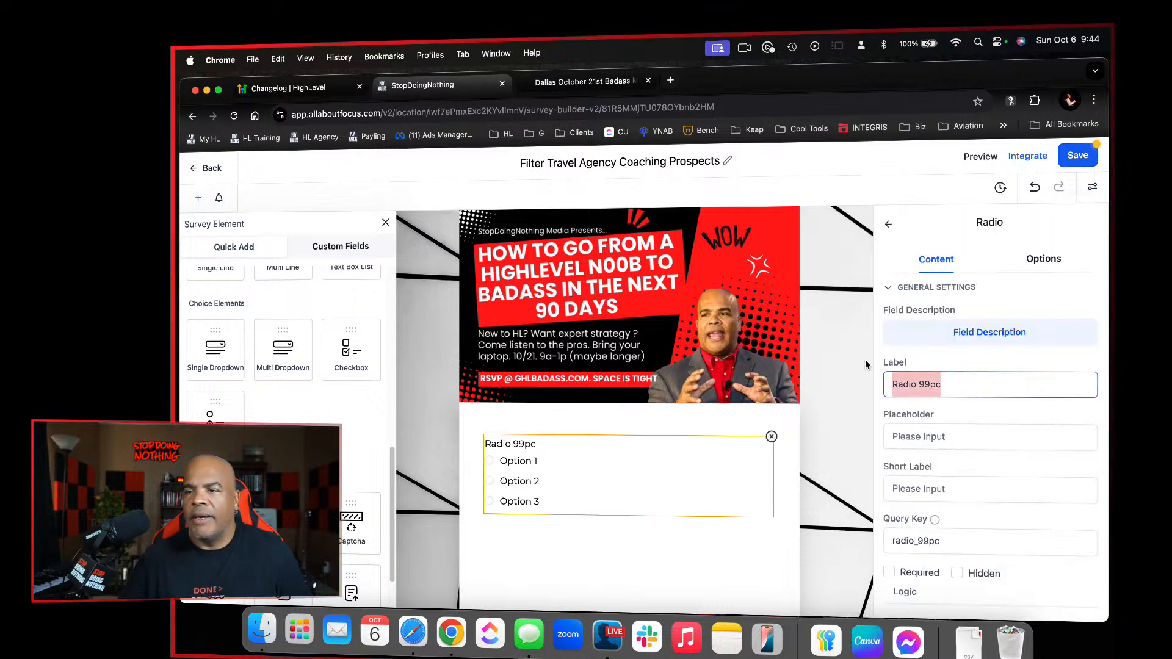
pyautogui.write('What Is ')
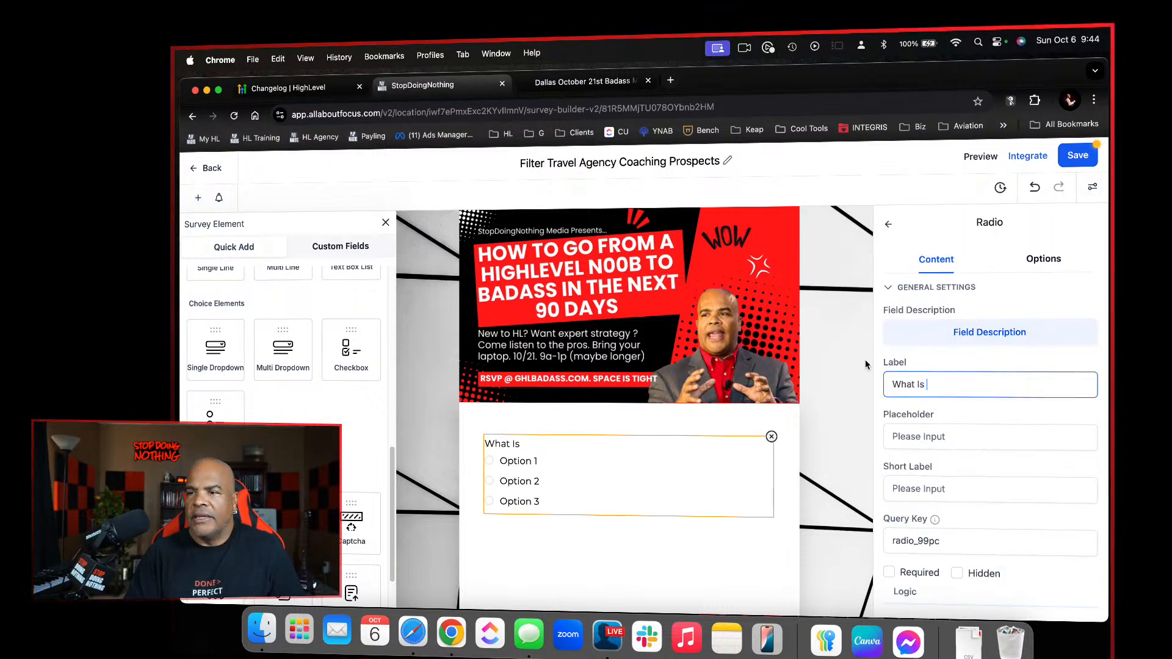
pyautogui.write('Your Agerage Ticet')
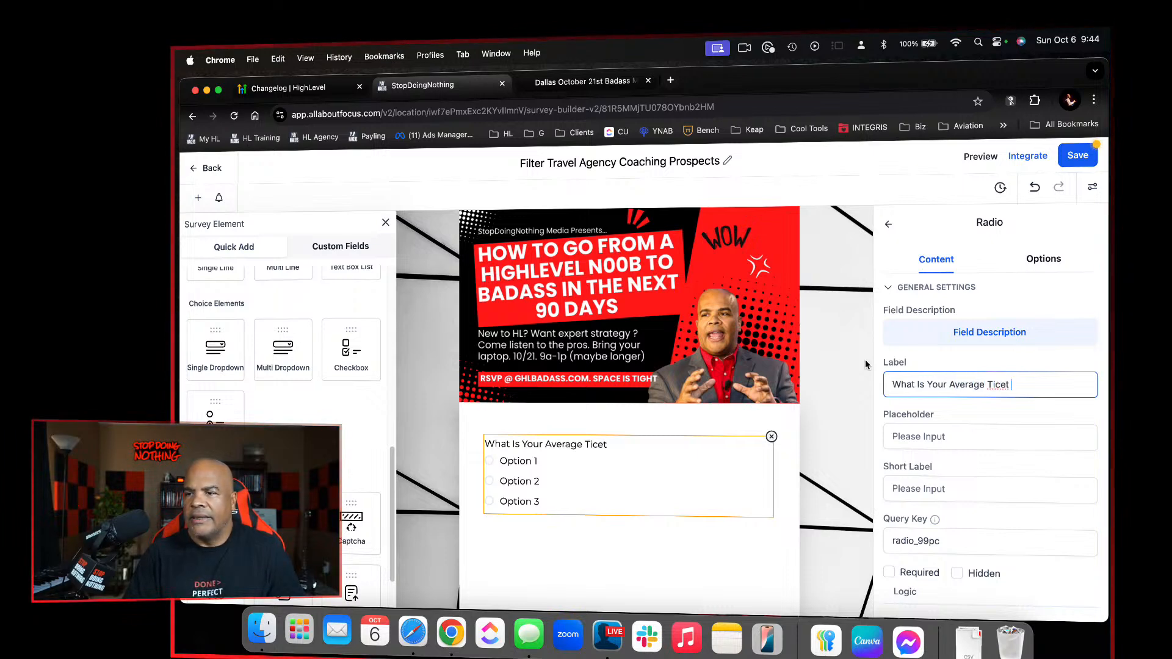
pyautogui.press('BackSpace')
pyautogui.write('ket Size?')
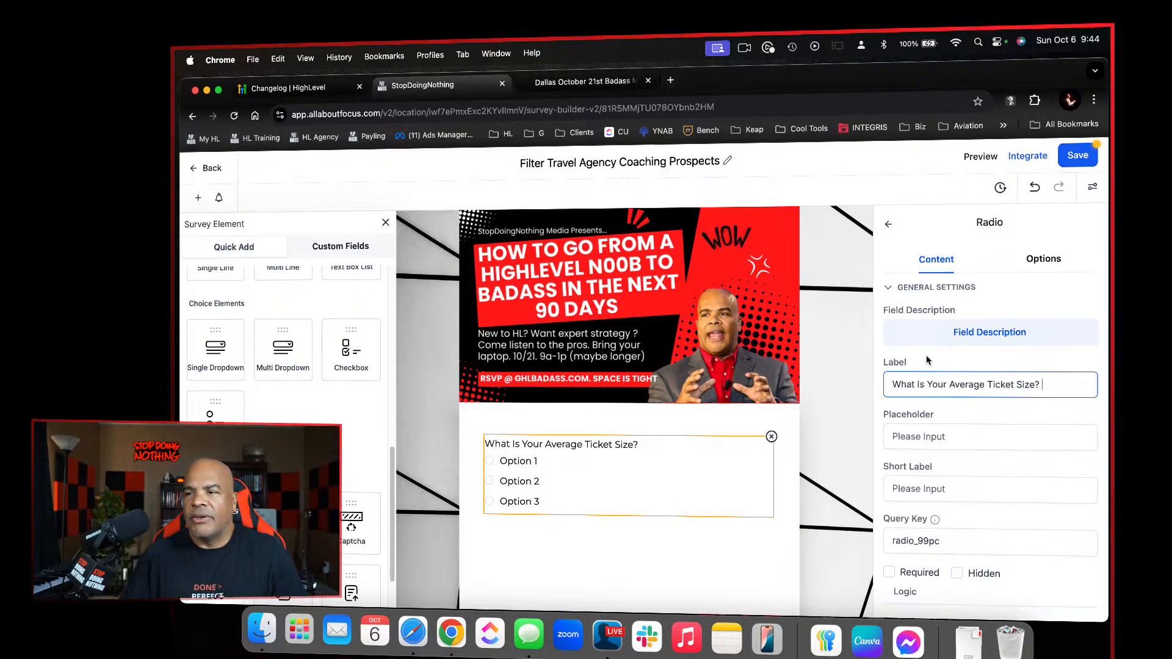
# Replace the word "Ticket" in the radio field's label with "Transaction"
pyautogui.doubleClick(1003, 386)
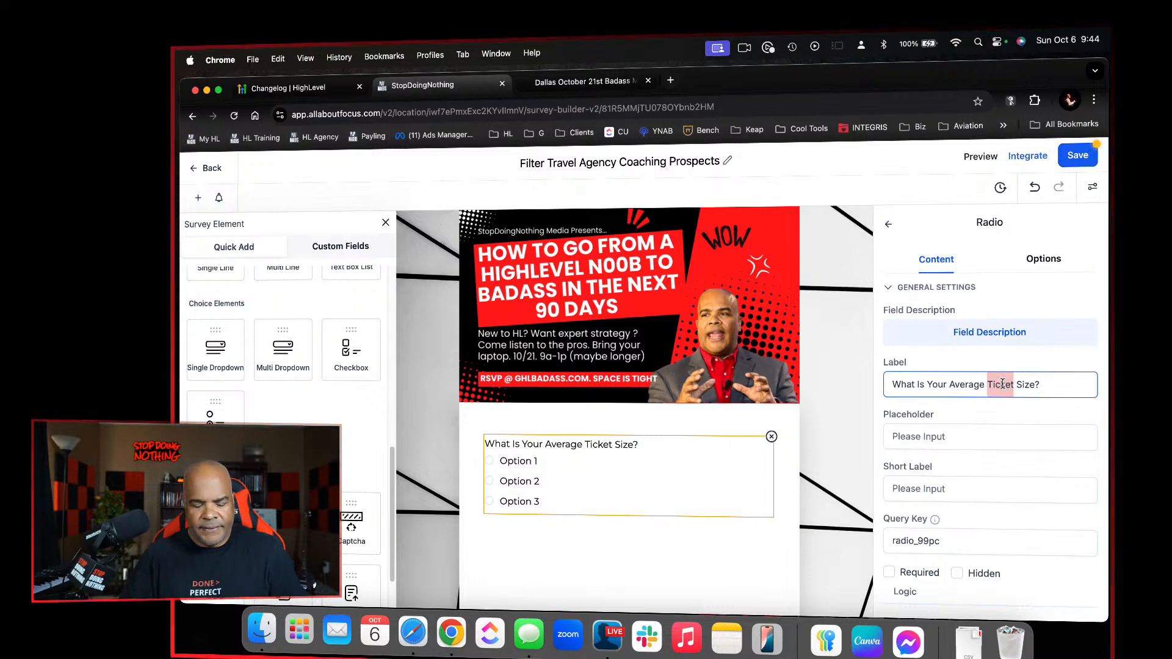
pyautogui.write('Transaction')
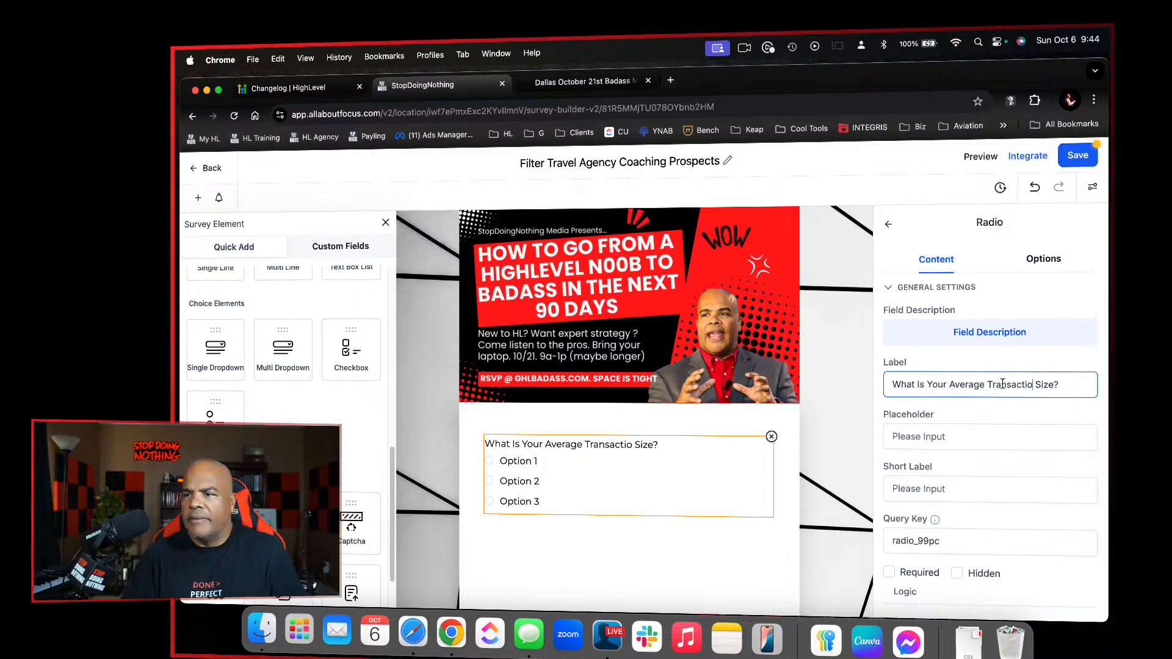
pyautogui.click(969, 427)
# Rename the radio field's first two options as "$5000+" and "$3000 - $4999"
pyautogui.click(1044, 257)
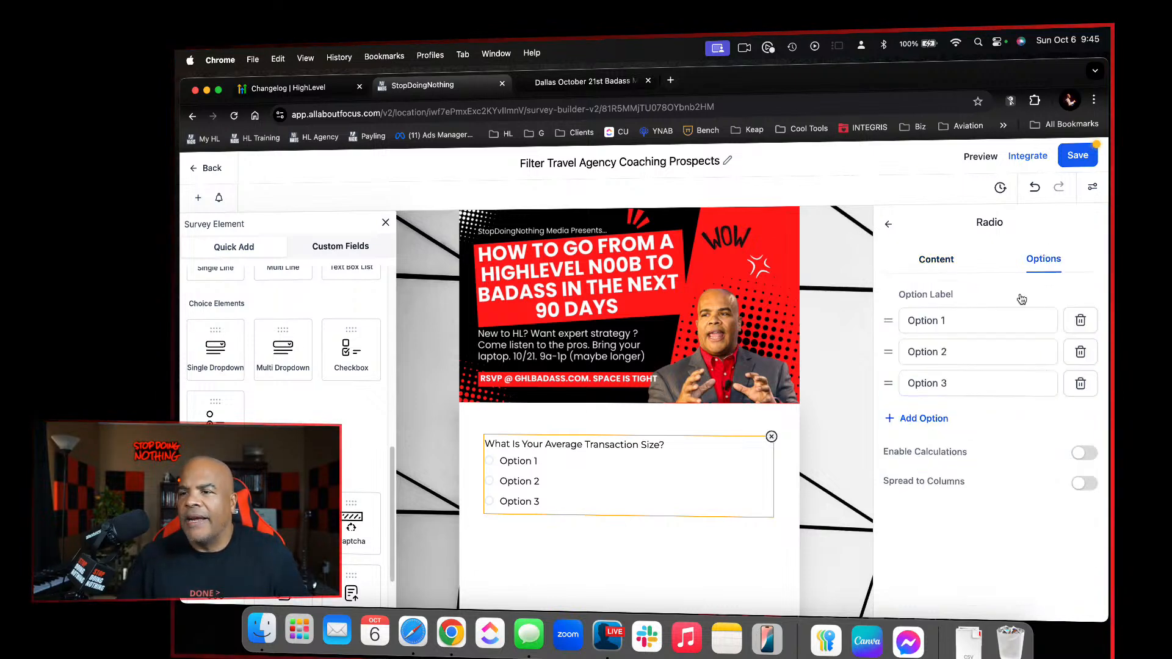
pyautogui.moveTo(989, 320); pyautogui.dragTo(893, 320)
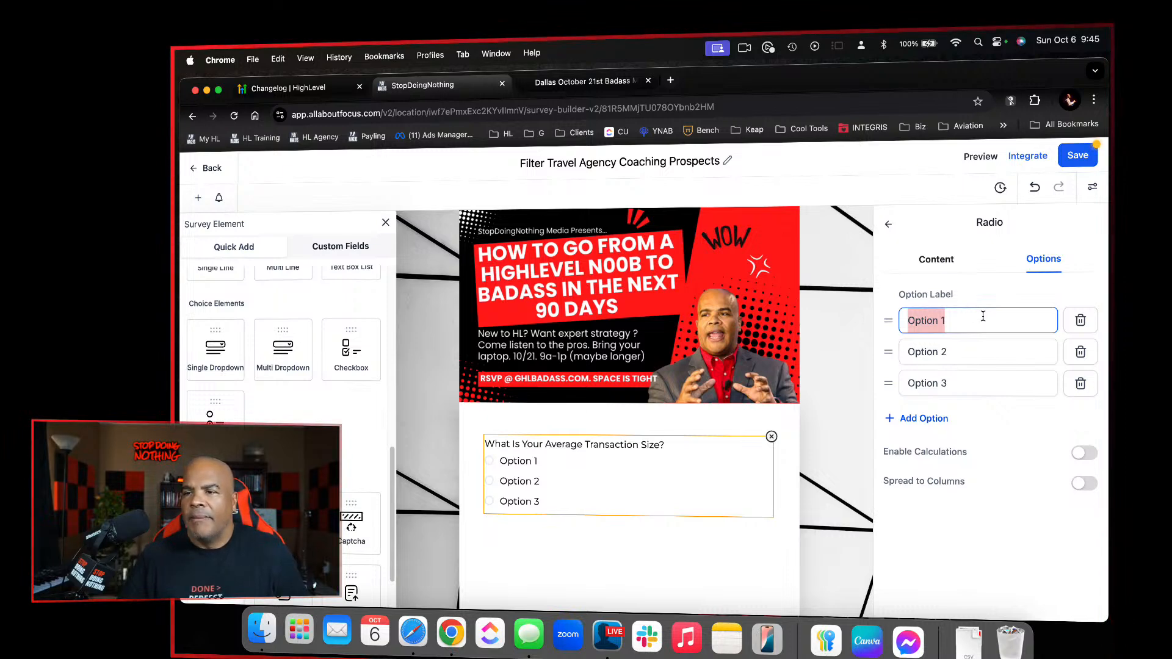
pyautogui.write('$5000+')
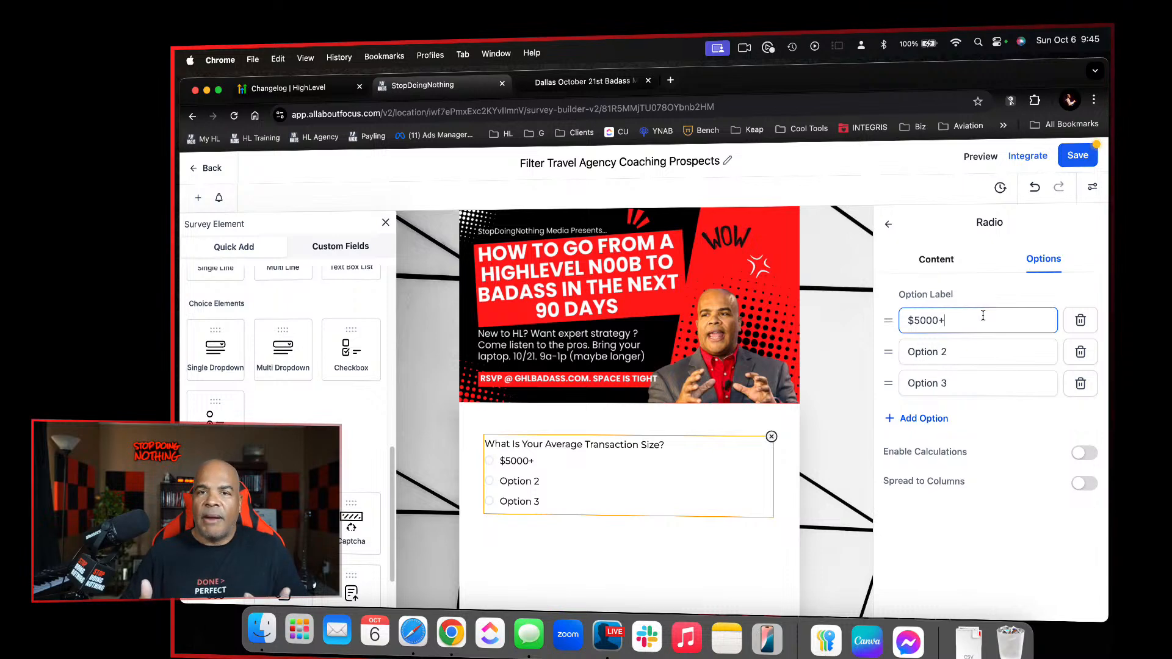
pyautogui.moveTo(976, 357); pyautogui.dragTo(904, 343)
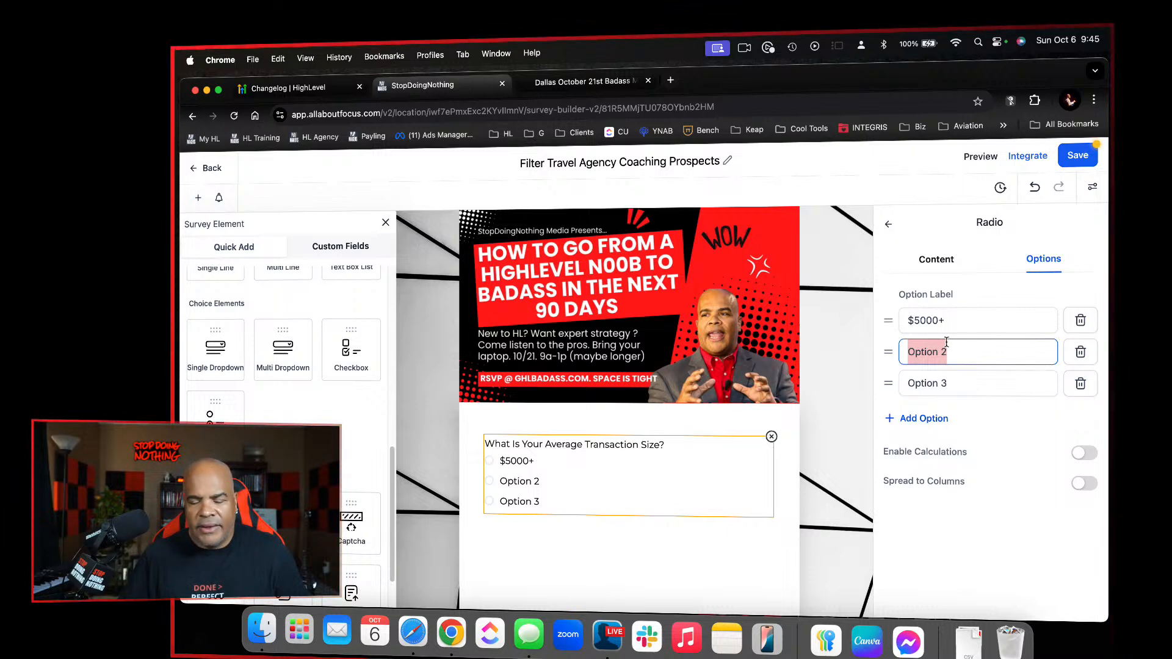
pyautogui.write('$')
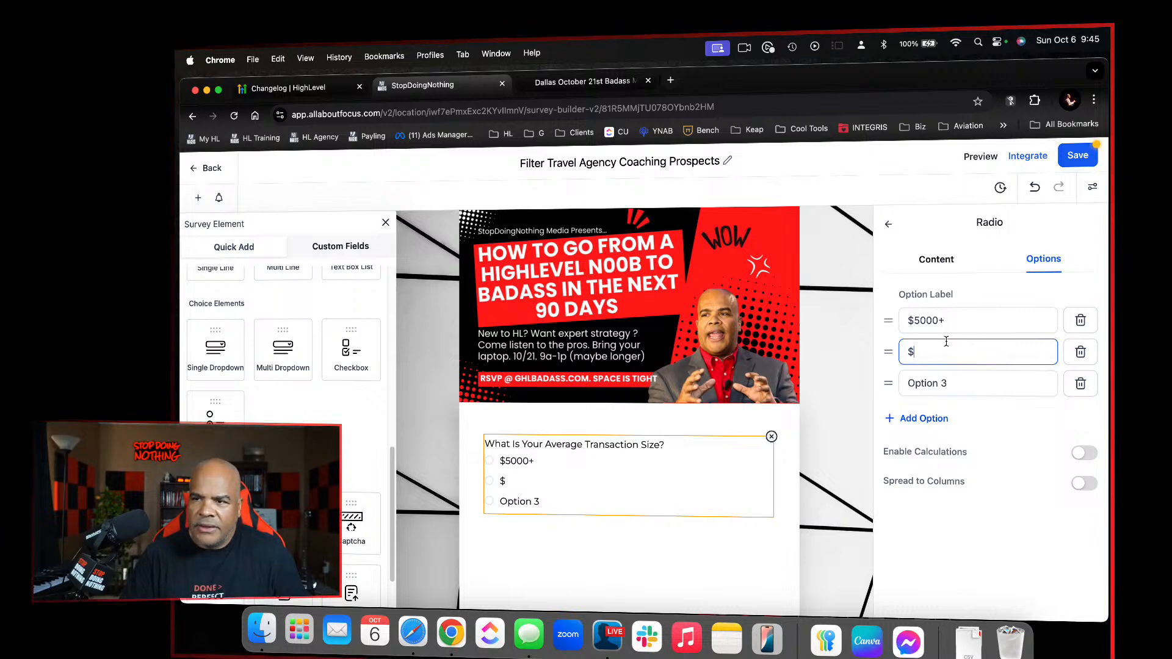
pyautogui.write('3000 =')
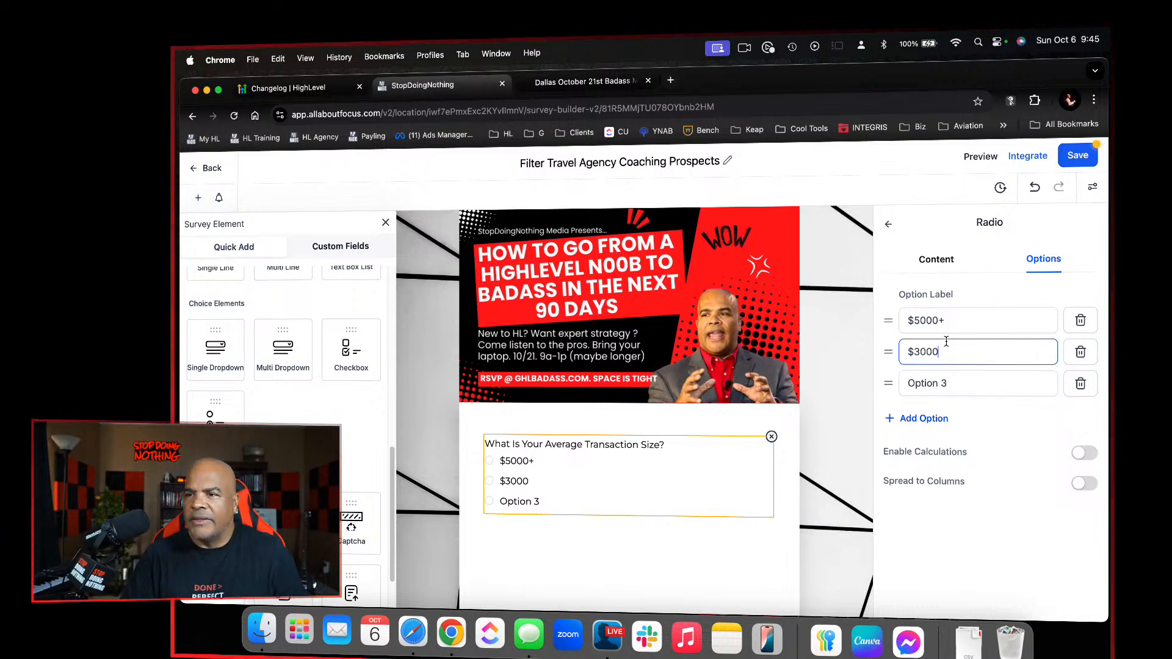
pyautogui.press('BackSpace')
pyautogui.press('BackSpace')
pyautogui.write('-')
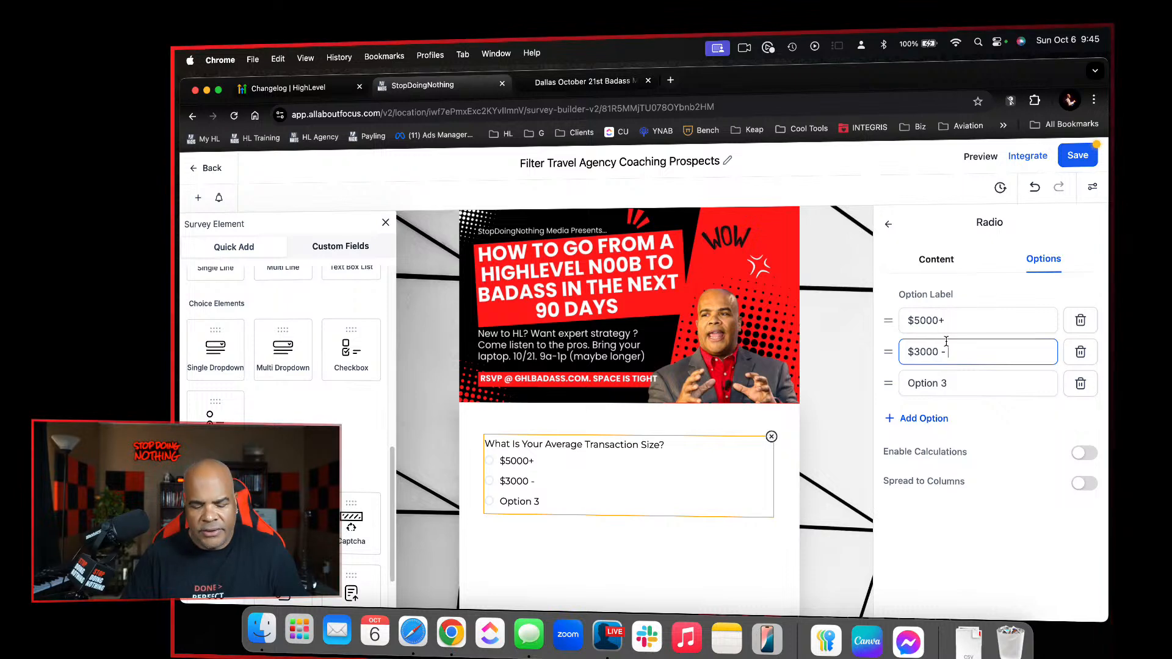
pyautogui.write(' $4999')
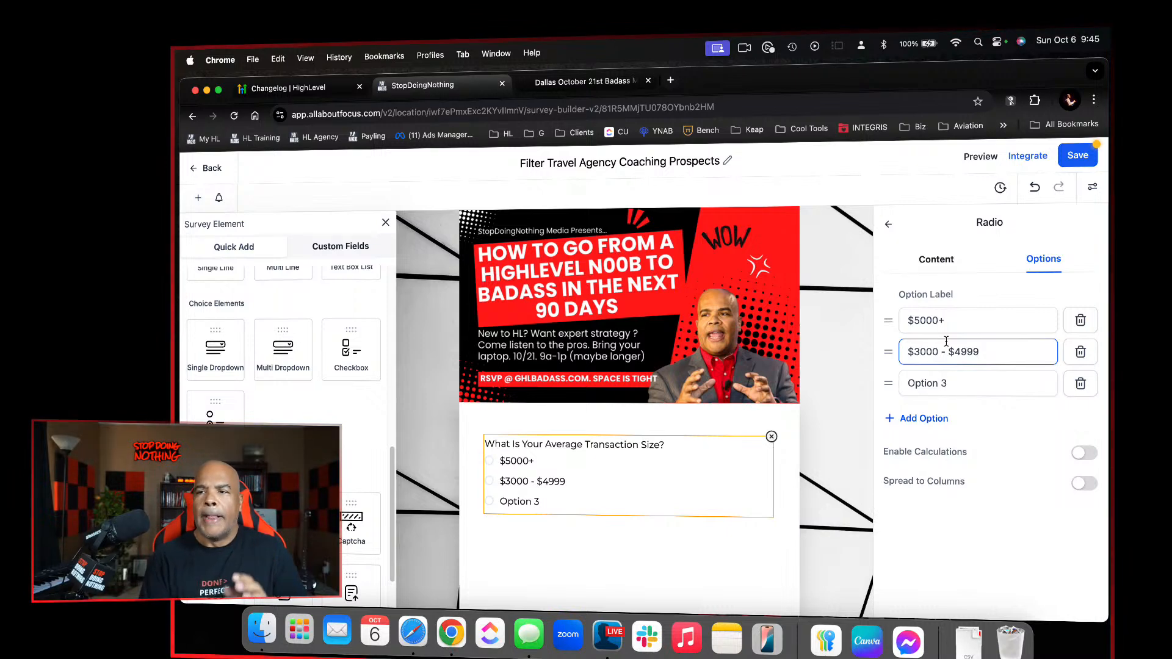
# Try $5000 as the upper limit of the second option, and return it to $4999
pyautogui.press('BackSpace')
pyautogui.press('BackSpace')
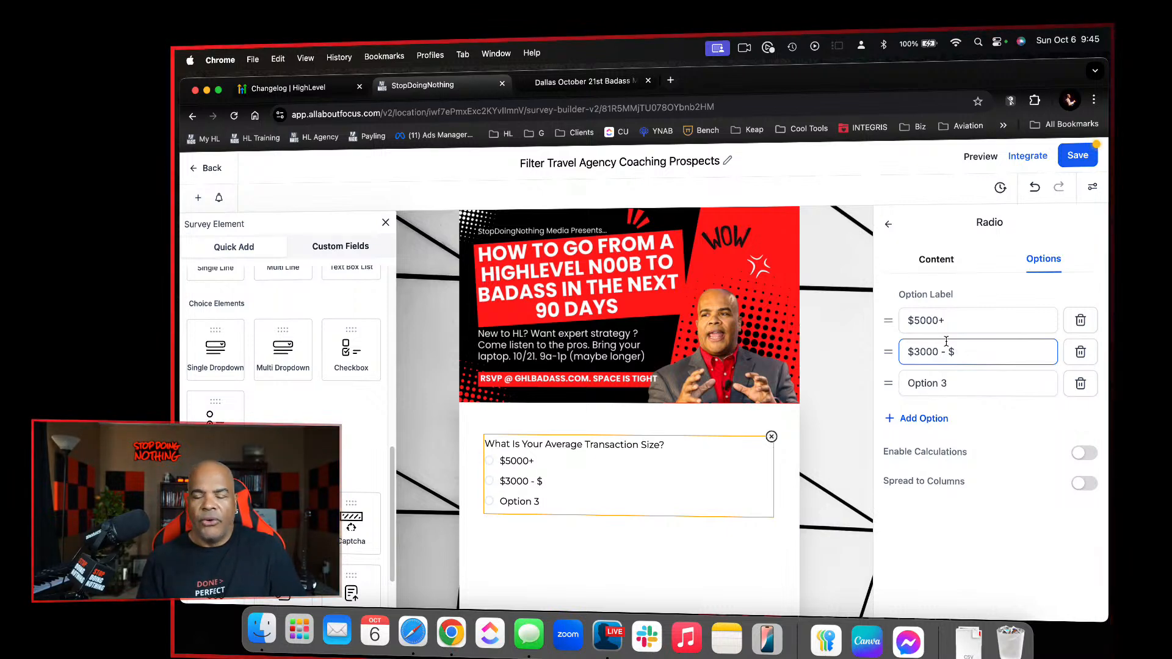
pyautogui.write('5000')
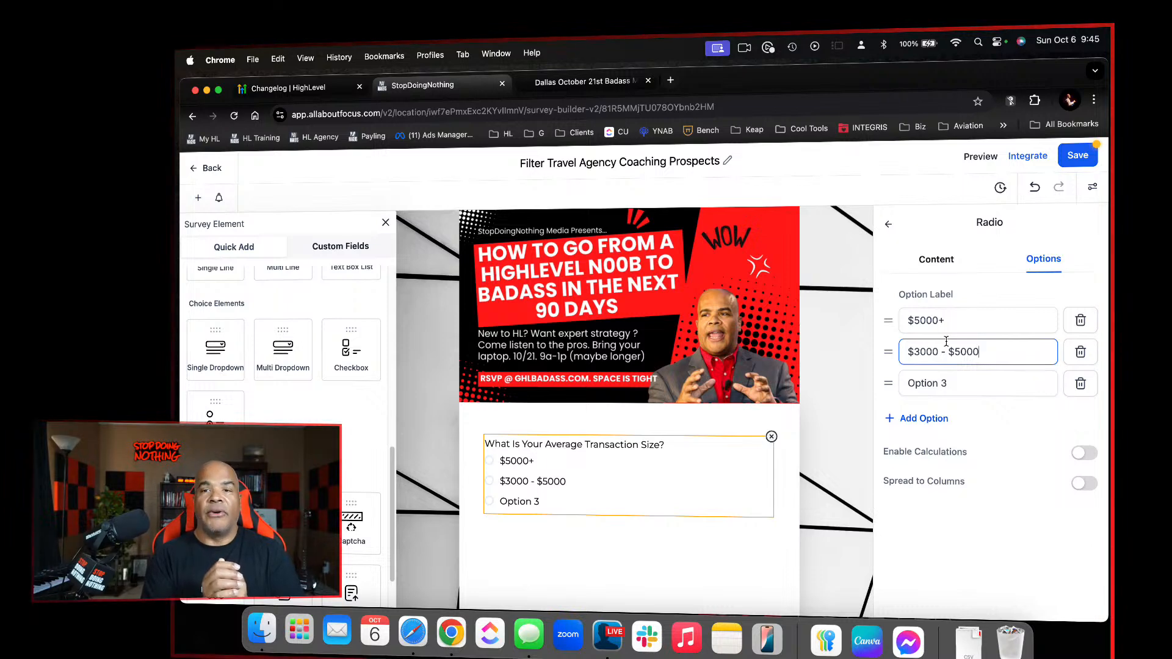
pyautogui.press('BackSpace')
pyautogui.press('BackSpace')
pyautogui.press('BackSpace')
pyautogui.press('BackSpace')
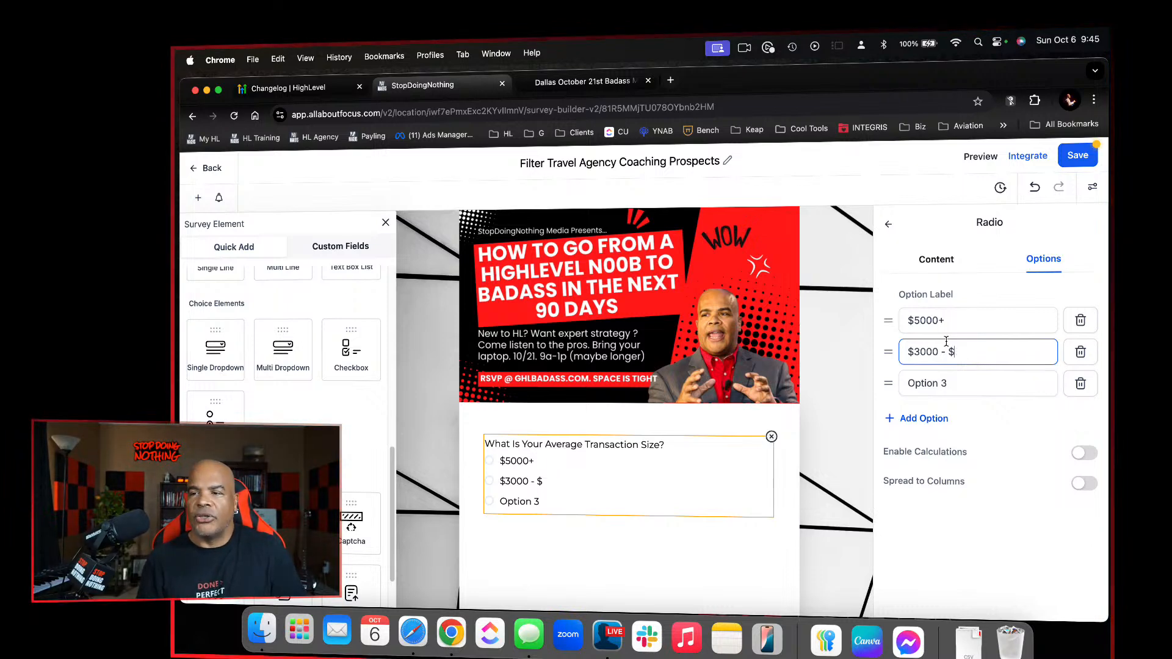
pyautogui.write('4999')
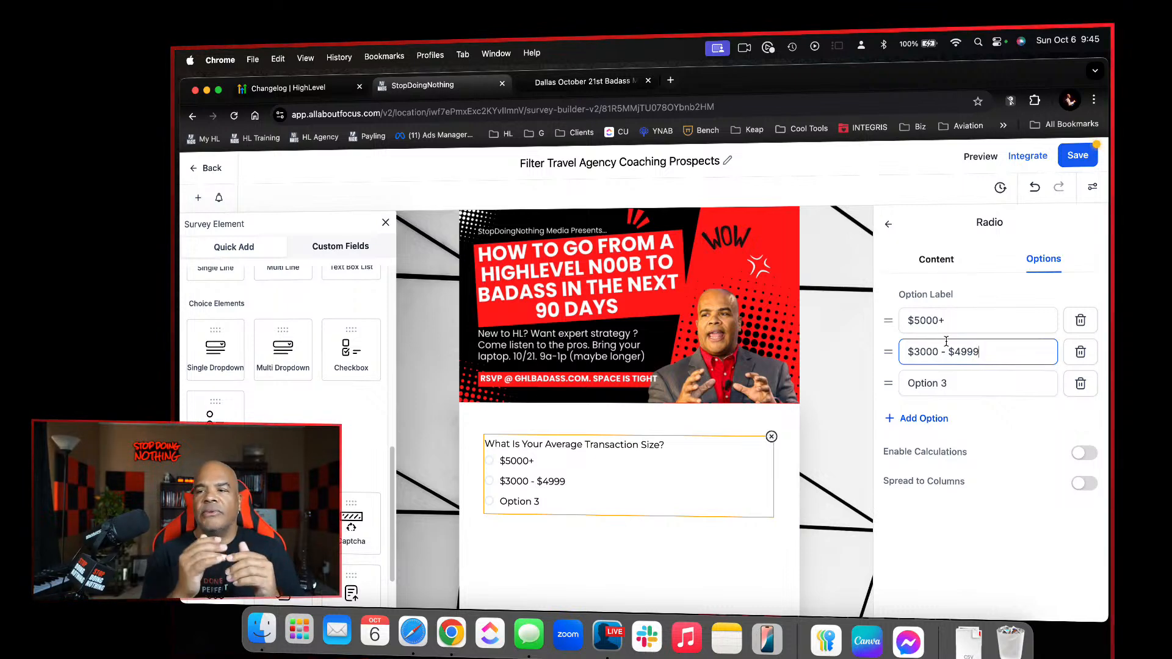
# Reword the radio field's label as "What Is Your Average Booking Transaction Size?"
pyautogui.click(941, 260)
pyautogui.doubleClick(1012, 383)
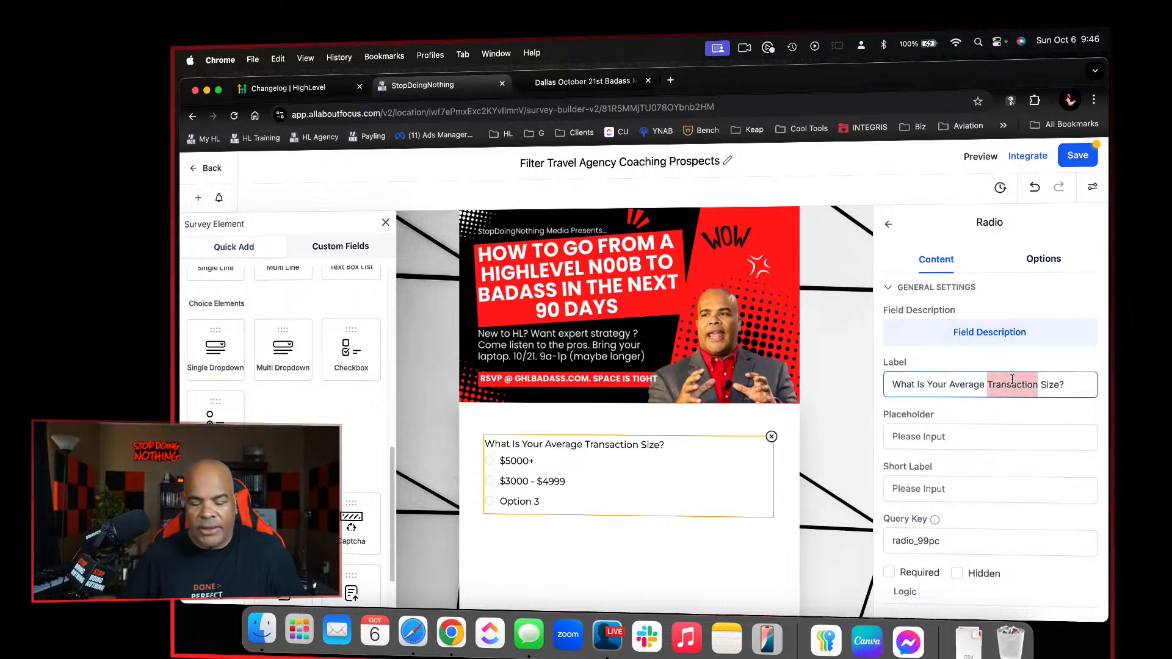
pyautogui.write('Booki')
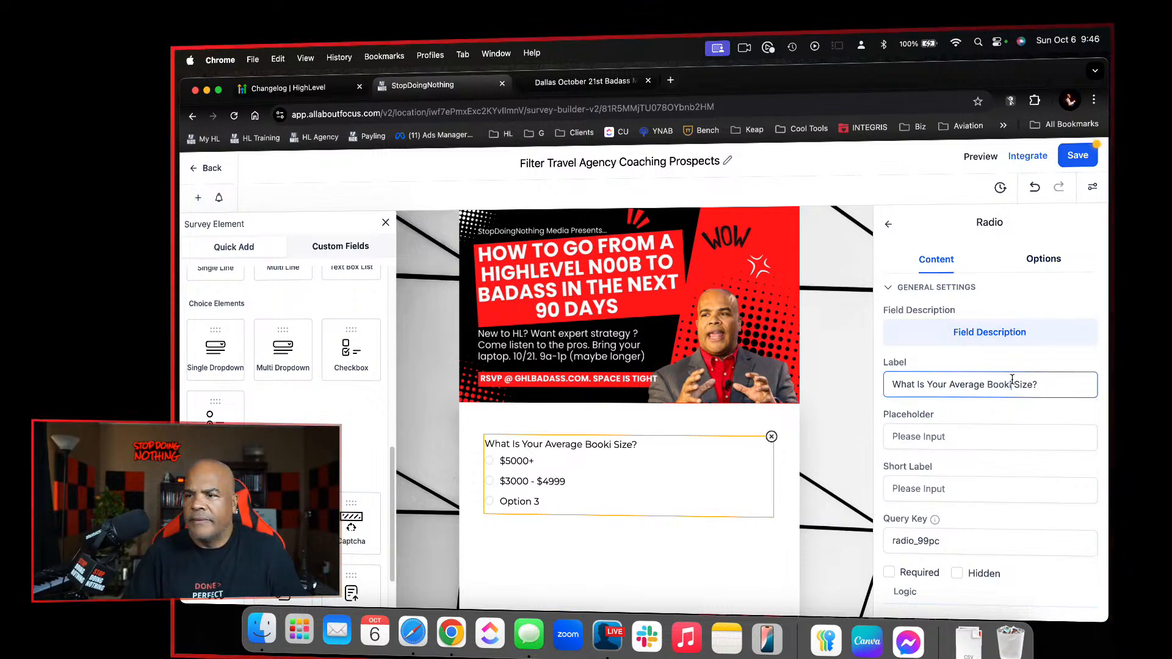
pyautogui.write('mg')
pyautogui.write('ng')
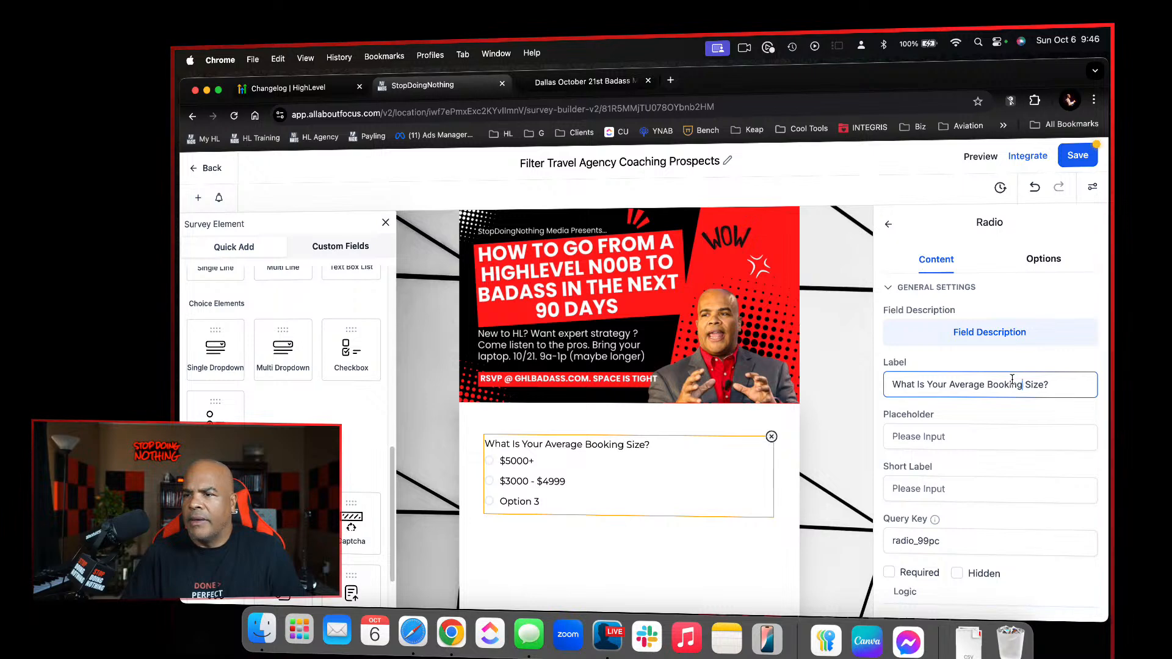
pyautogui.write(' Trans')
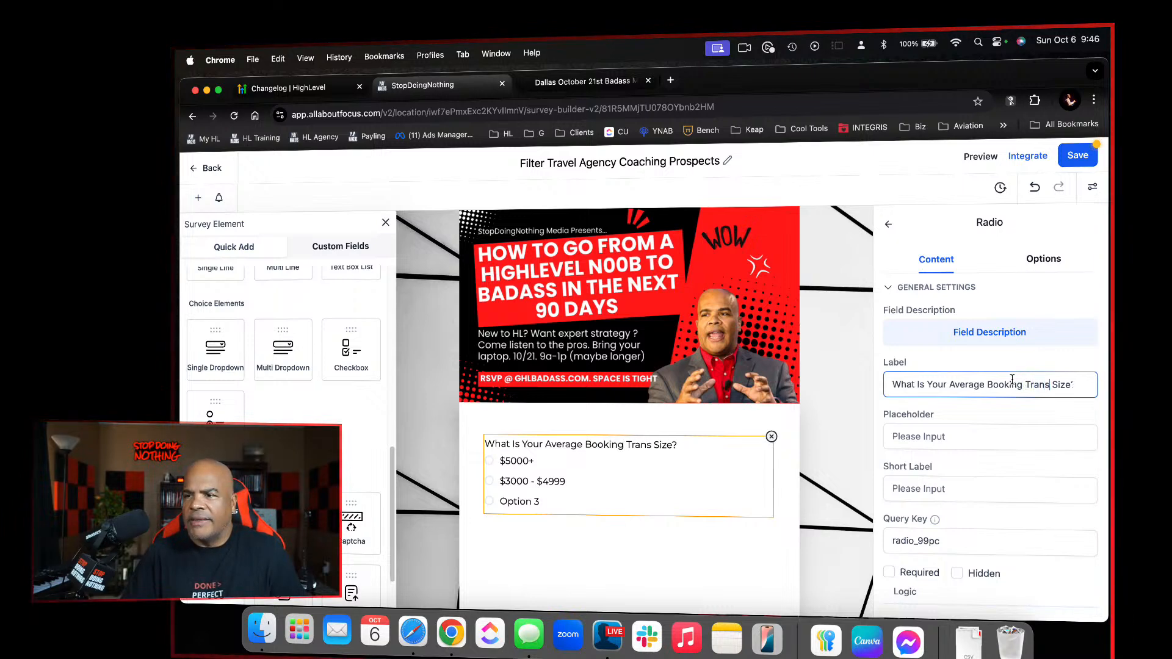
pyautogui.write('actio')
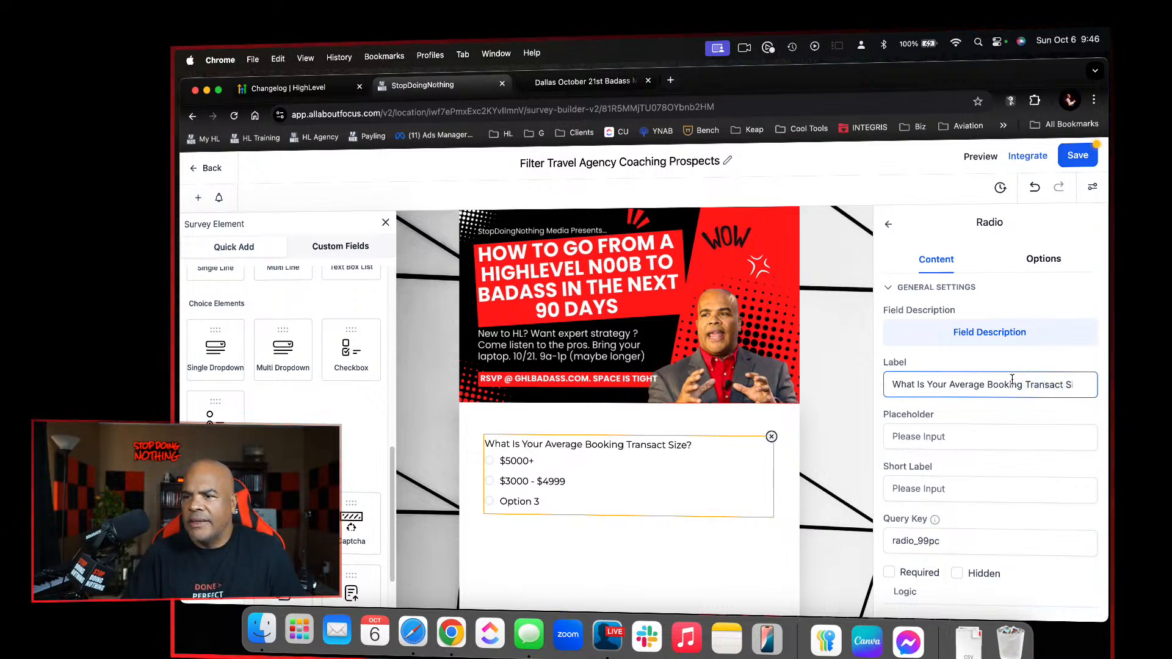
pyautogui.write('n')
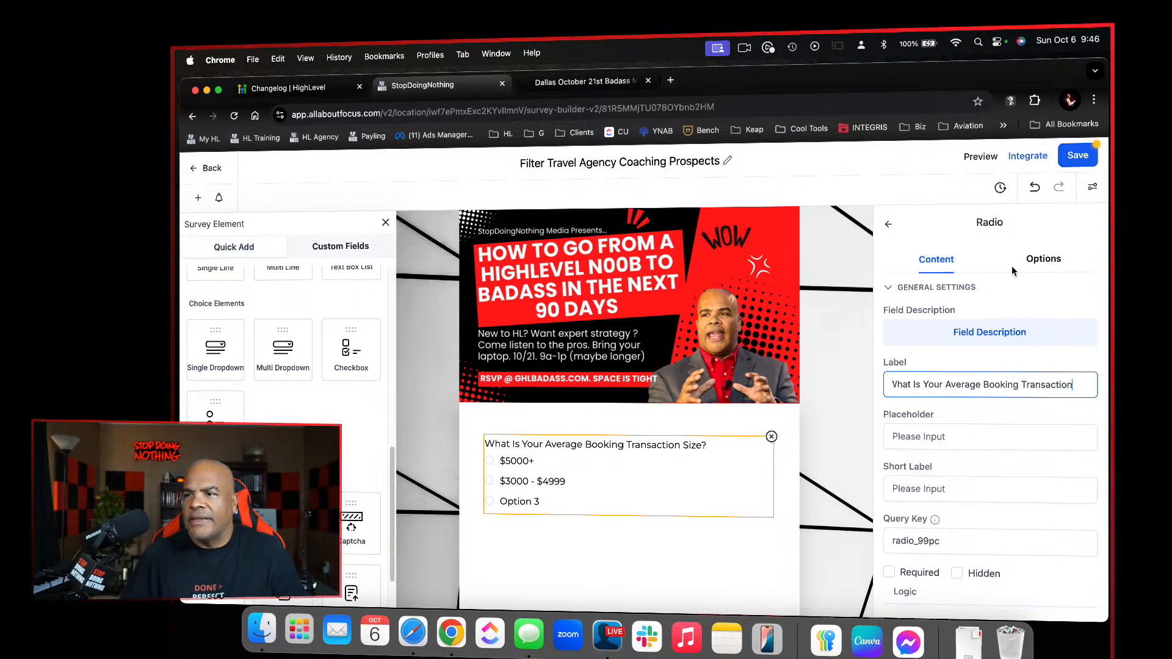
# Rename the radio field's third option as "$1000 - $2999"
pyautogui.click(1036, 259)
pyautogui.click(980, 384)
pyautogui.moveTo(980, 384); pyautogui.dragTo(892, 372)
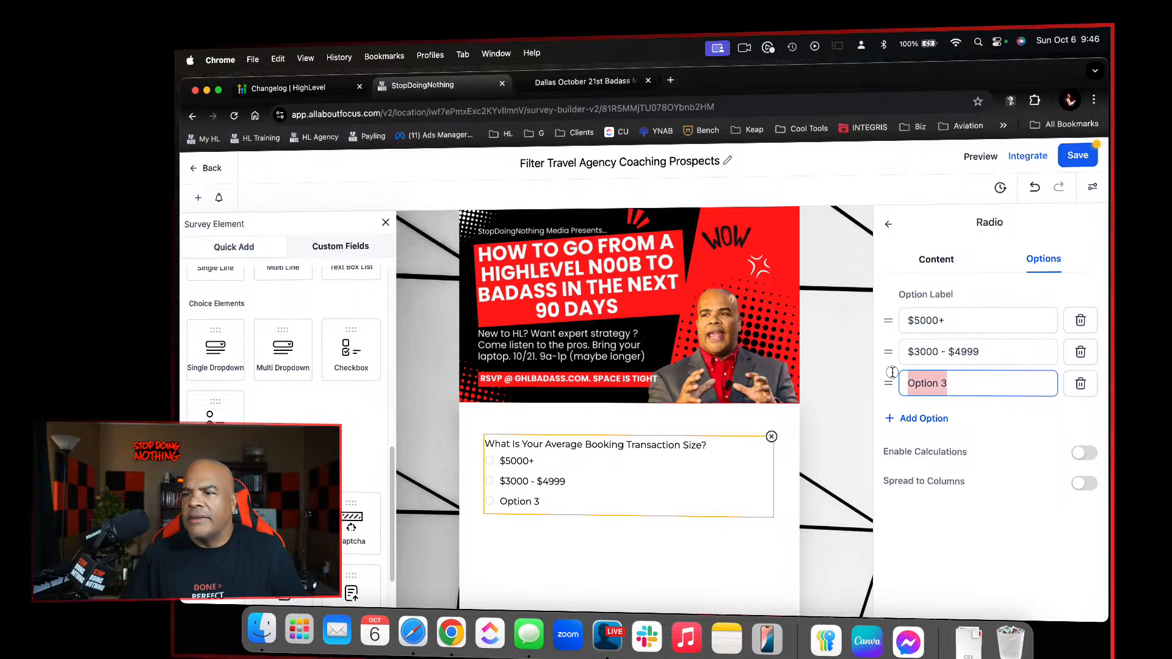
pyautogui.write('$')
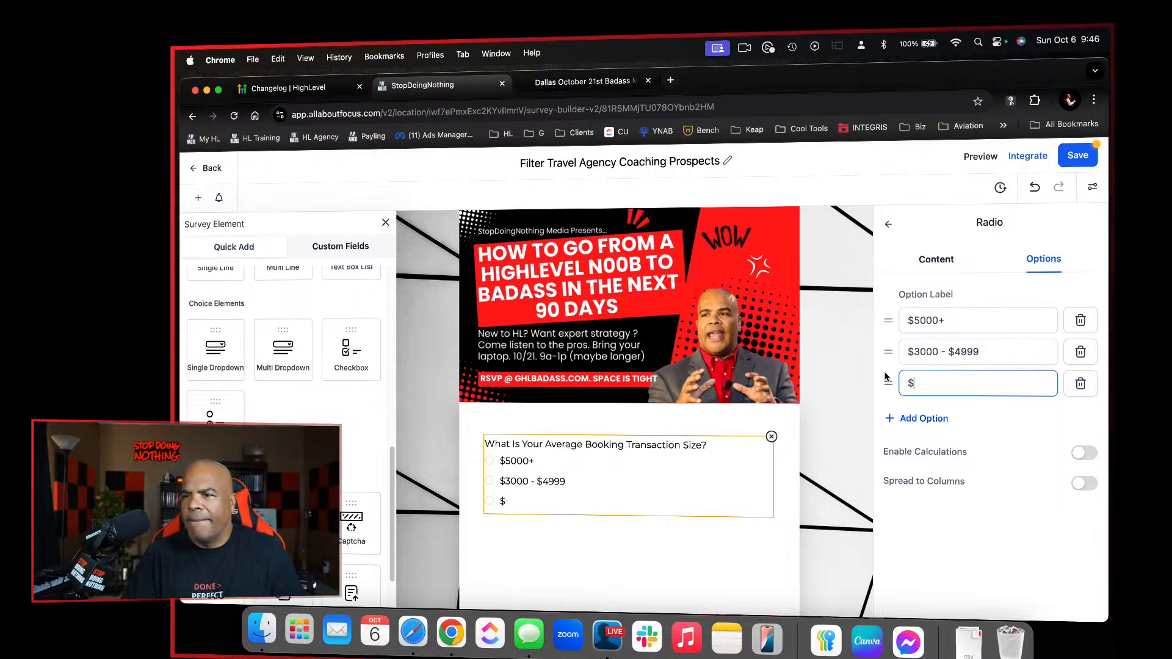
pyautogui.write('11-$')
pyautogui.press('BackSpace')
pyautogui.press('BackSpace')
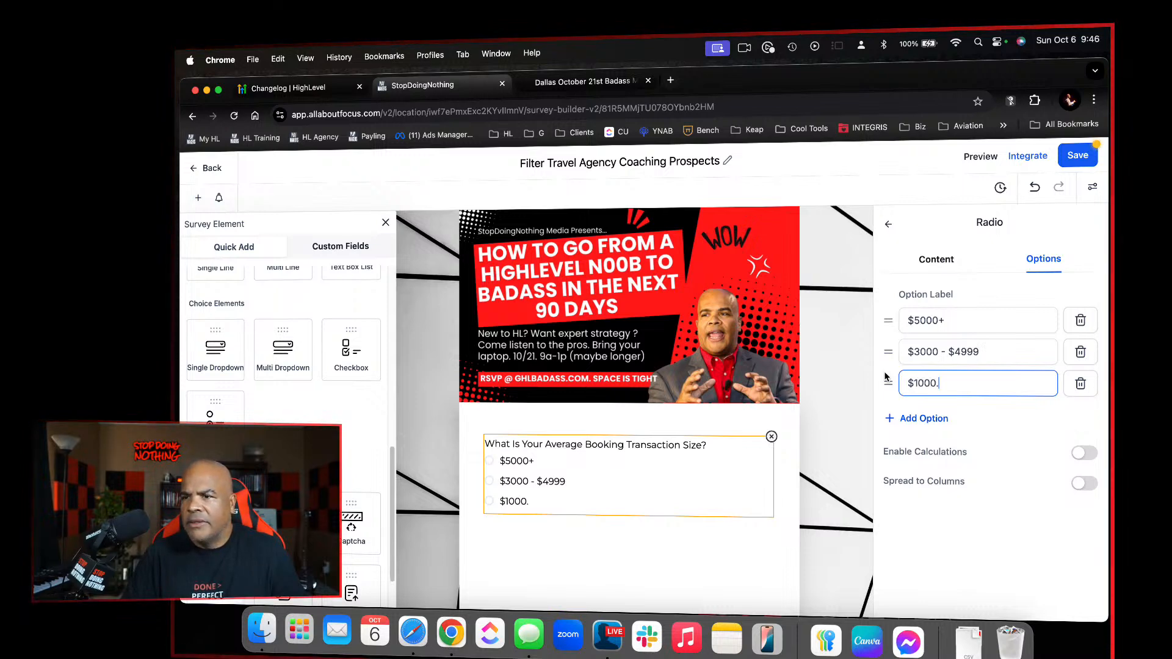
pyautogui.write('000 - $')
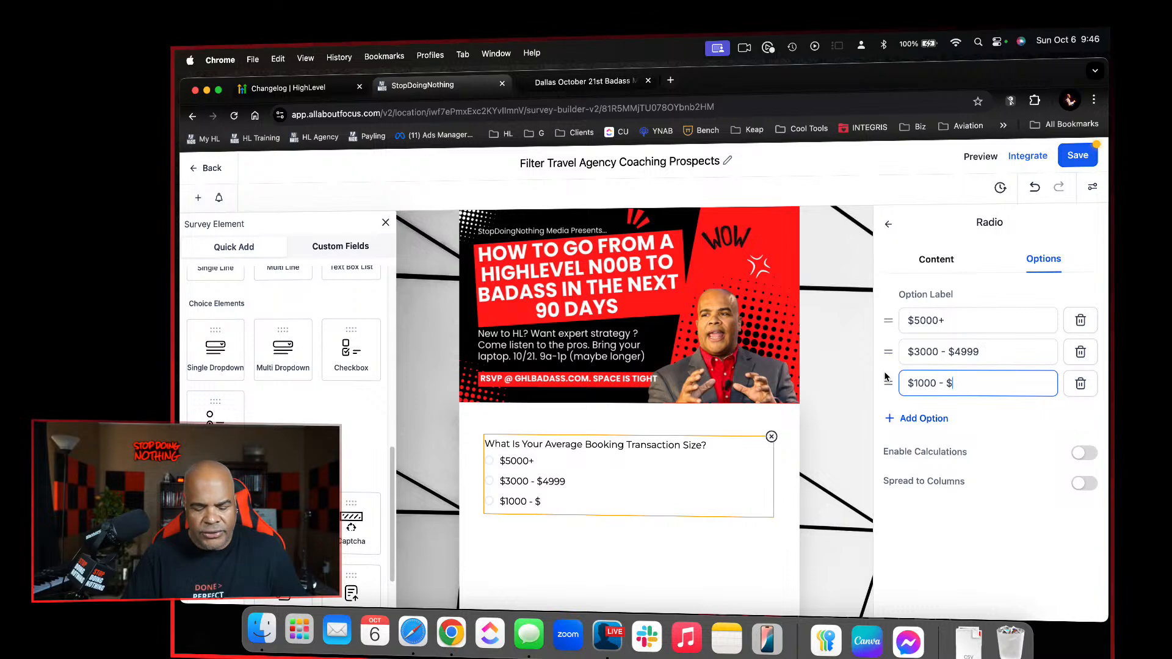
pyautogui.write('2999')
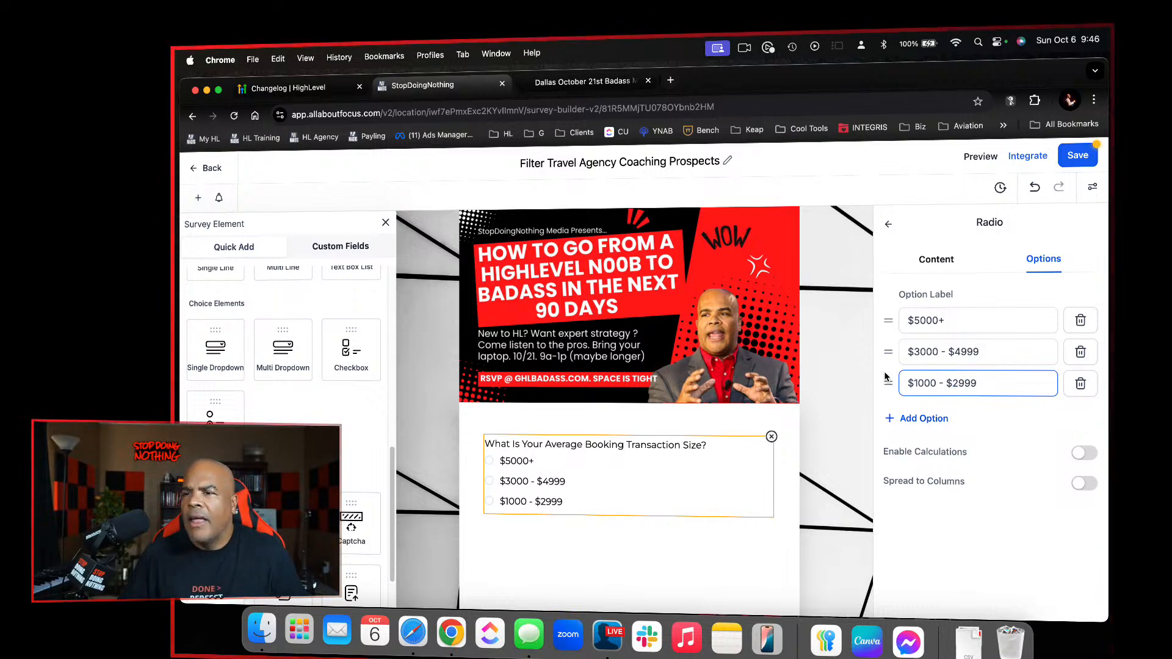
# Add a fourth radio option labelled "$200 - $999"
pyautogui.click(946, 426)
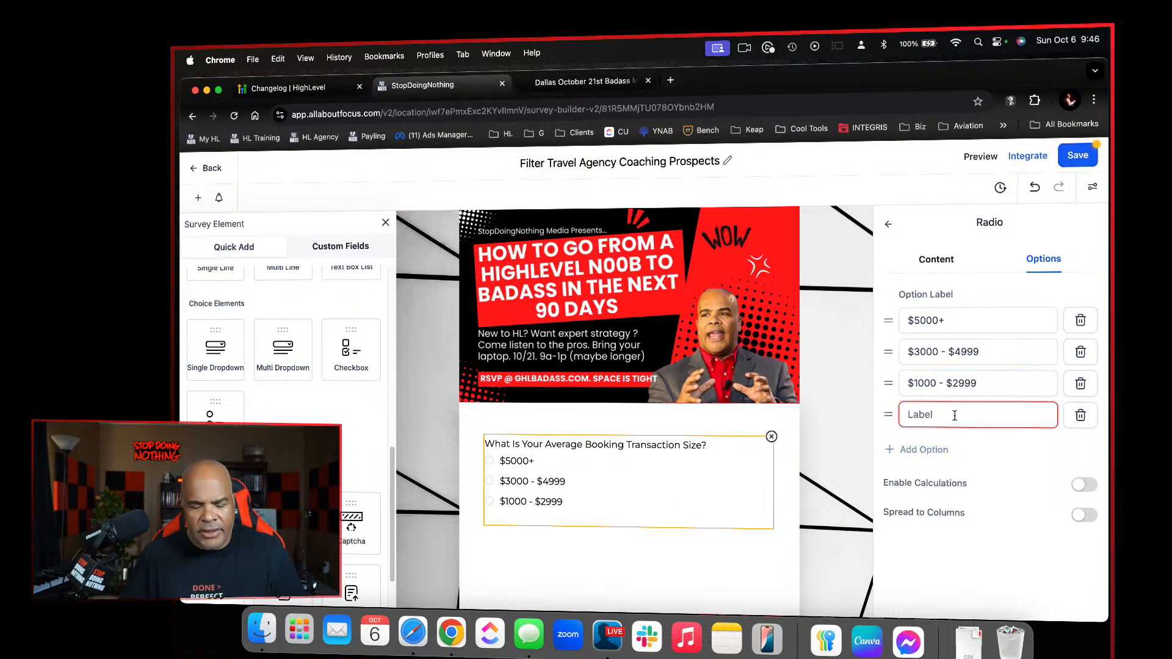
pyautogui.write('$')
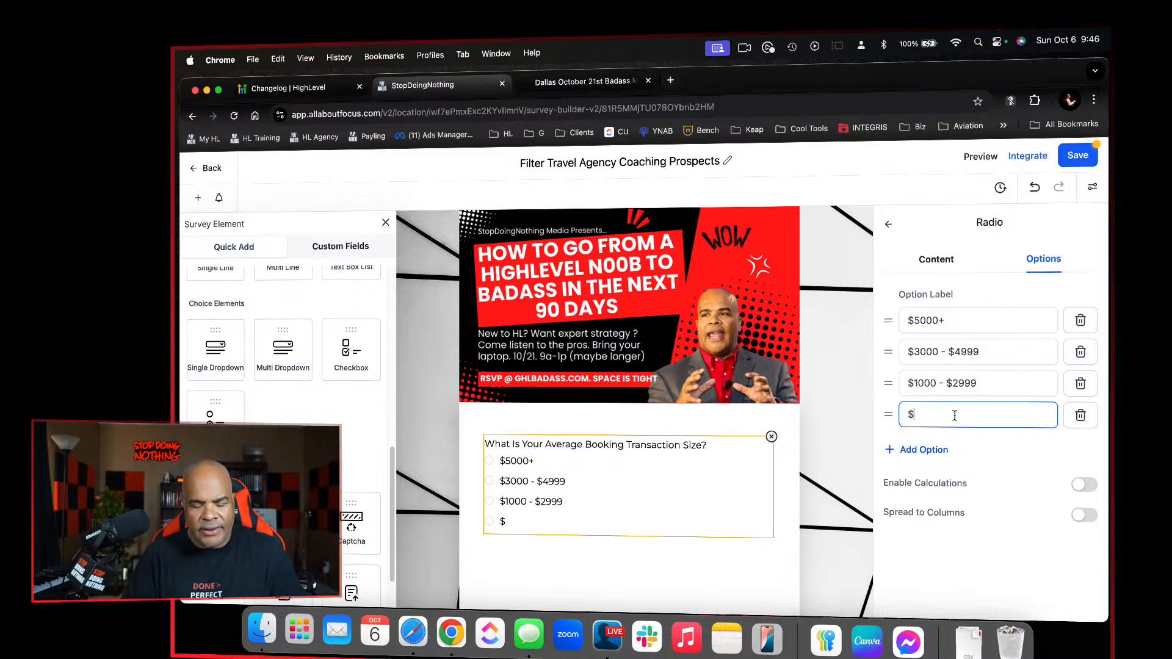
pyautogui.write('200 - ')
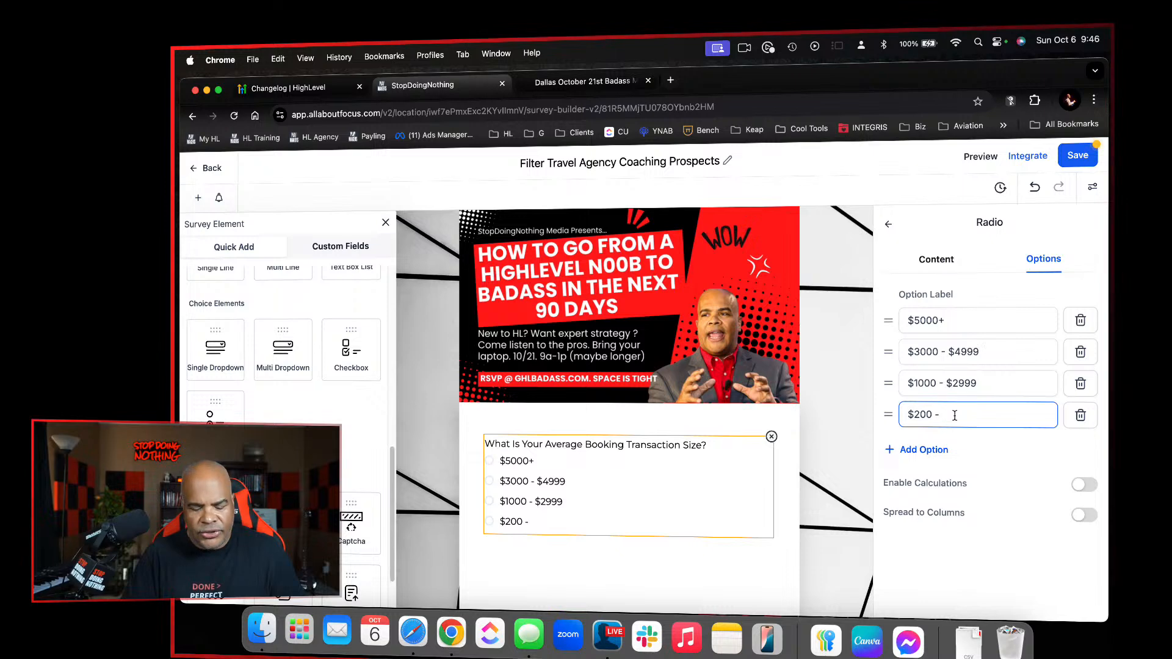
pyautogui.write('$999')
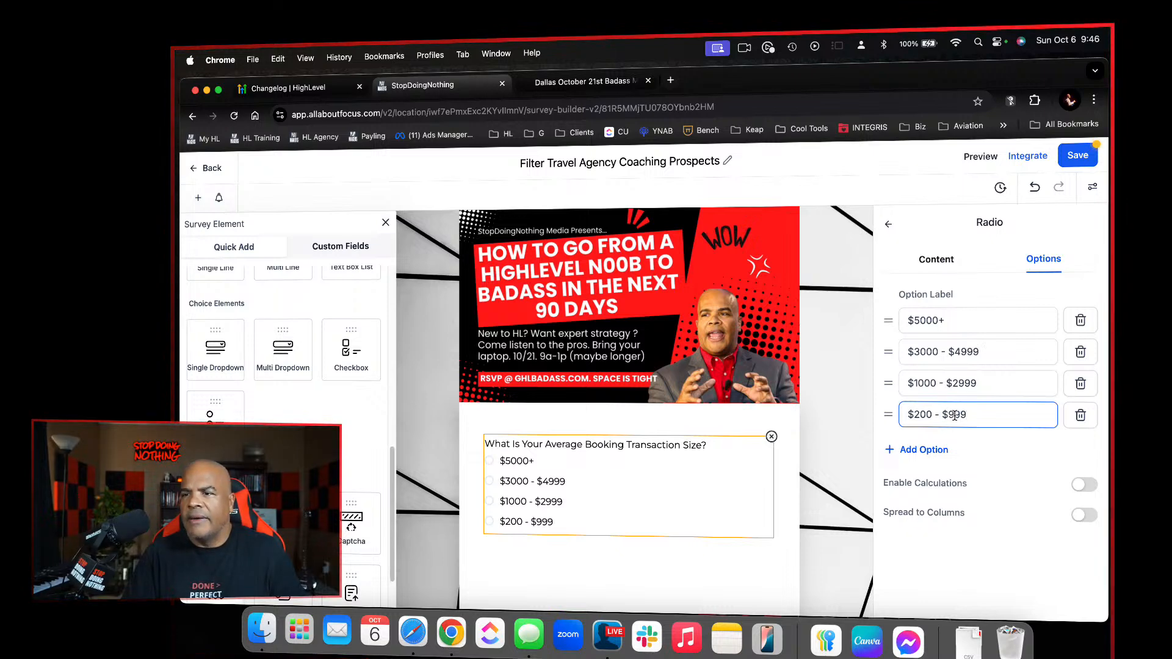
# Add a fifth radio option labelled "Other" to the booking size question and save the survey
pyautogui.click(934, 450)
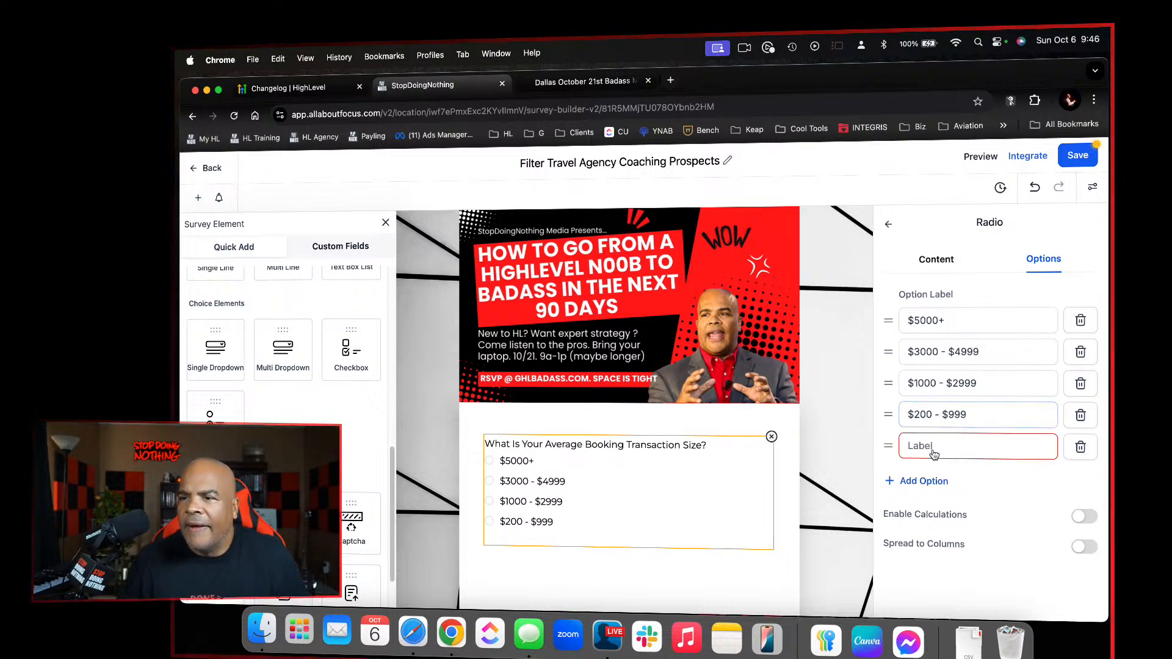
pyautogui.click(933, 449)
pyautogui.write('Oterh')
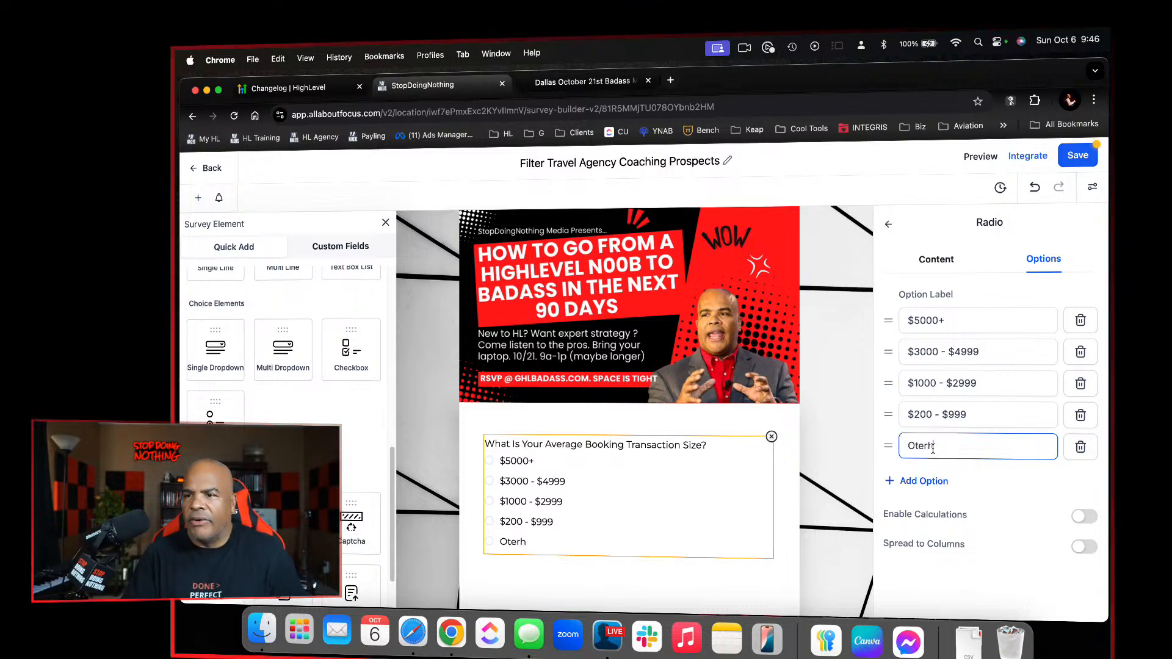
pyautogui.press('BackSpace')
pyautogui.write('her')
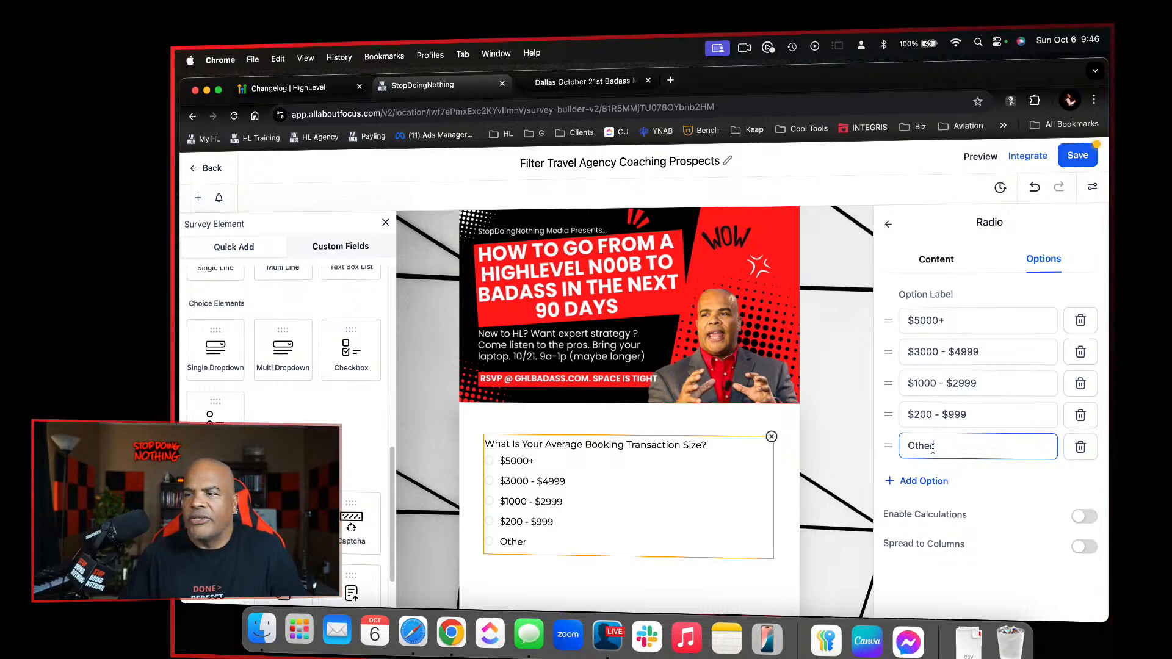
pyautogui.click(1077, 158)
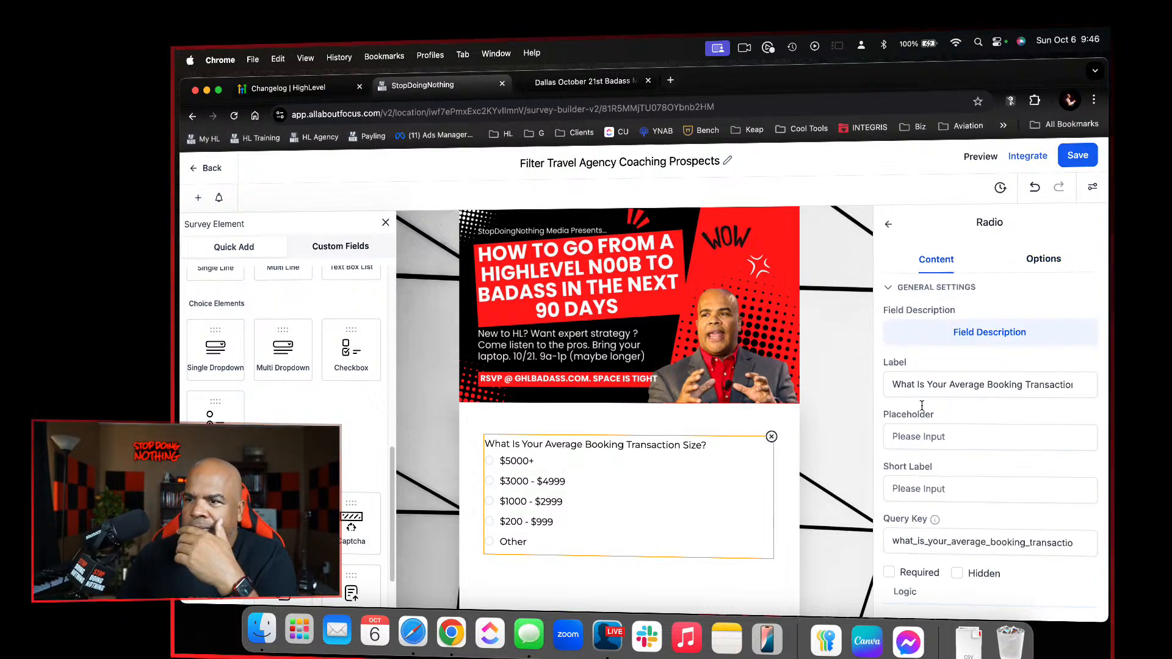
# Enable calculations for the options of the average booking transaction size question
pyautogui.click(1034, 260)
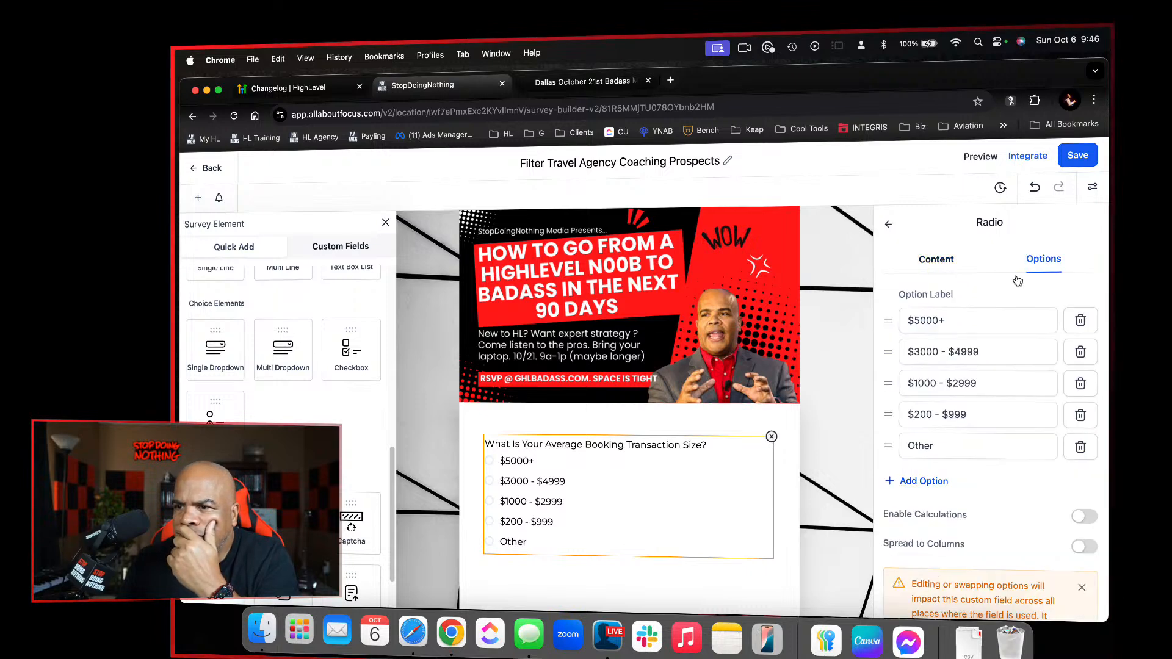
pyautogui.click(977, 317)
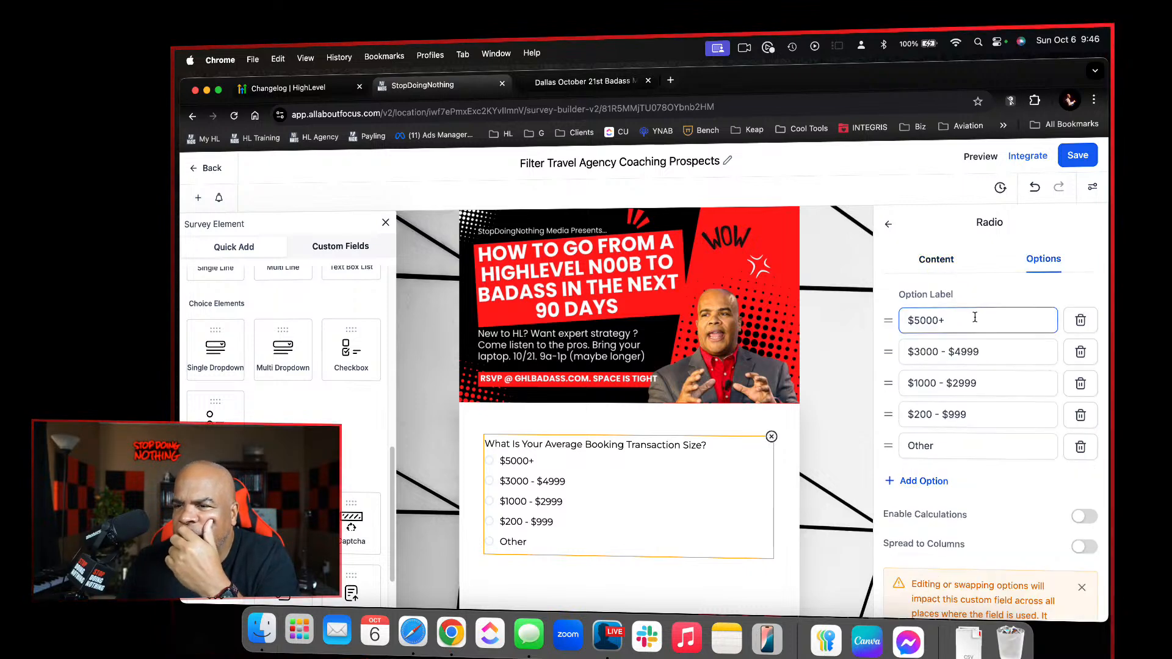
pyautogui.click(976, 349)
pyautogui.click(975, 382)
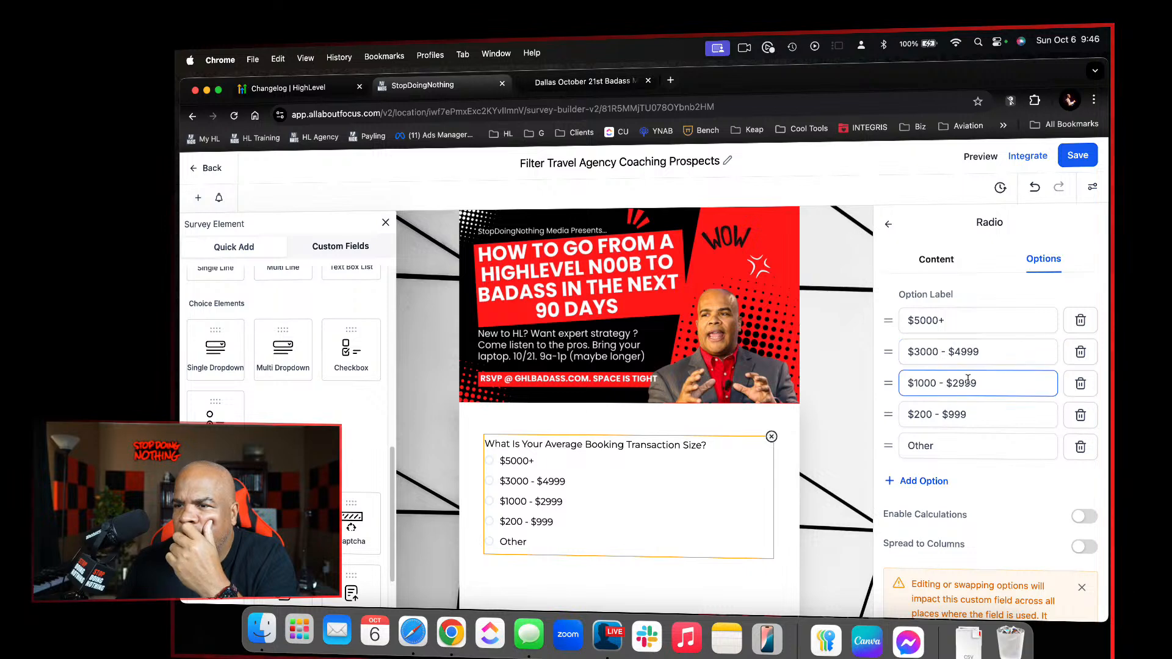
pyautogui.click(899, 413)
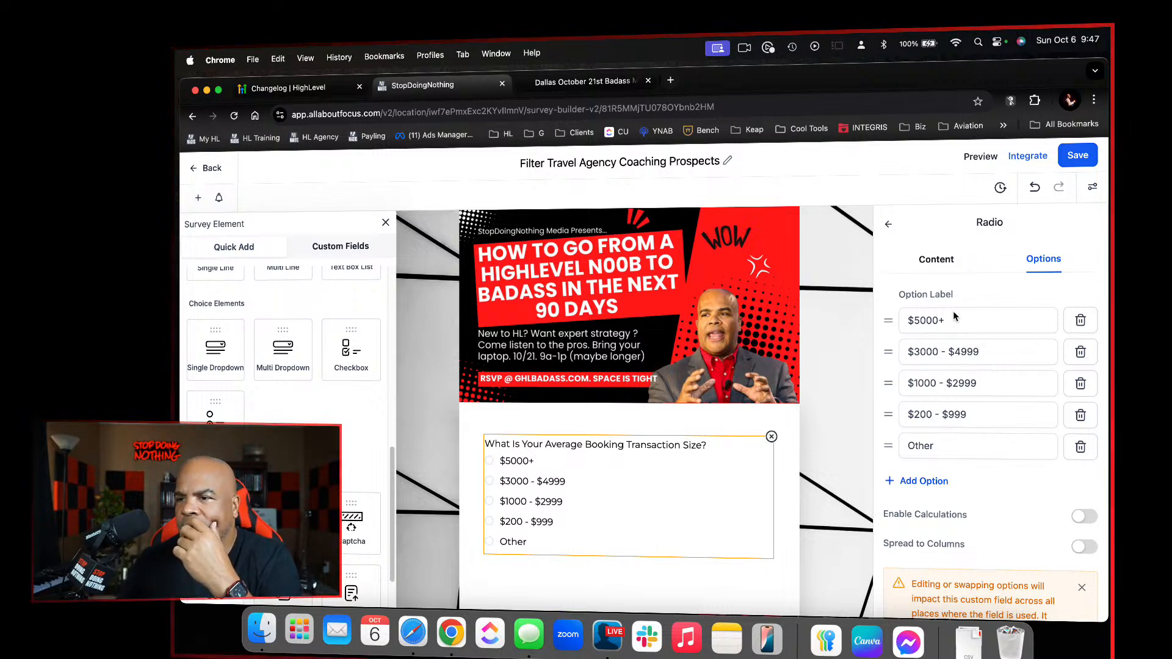
pyautogui.click(1086, 517)
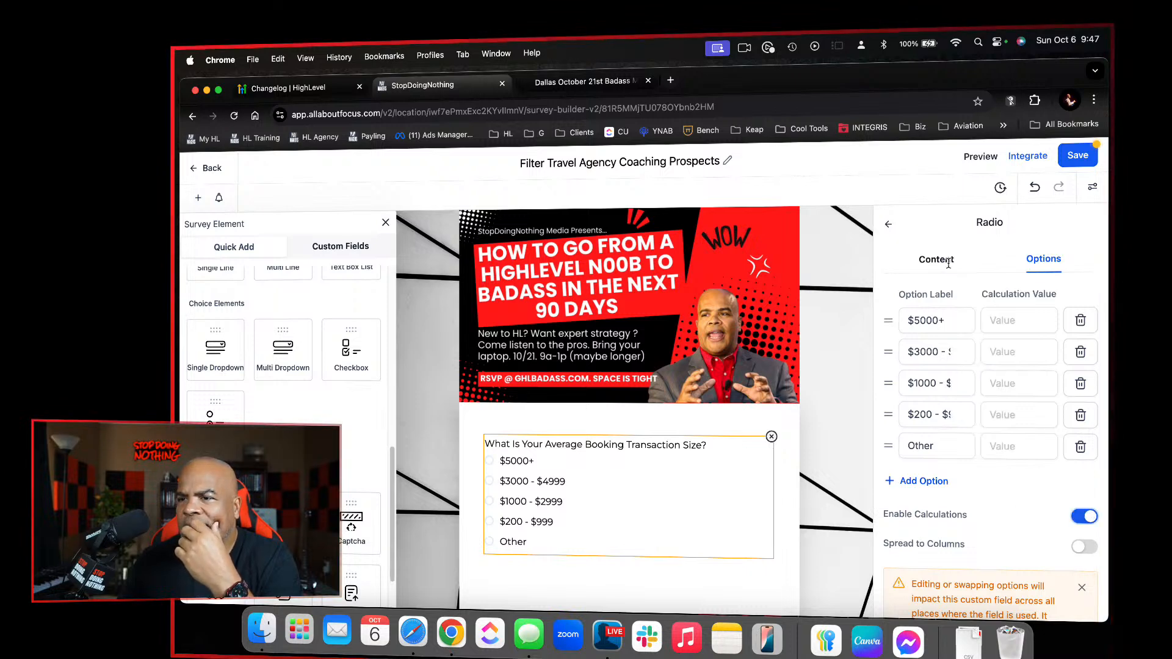
# Score the booking size options from $5000+ down to Other with calculation values 10, 8, 6, 4 and 2
pyautogui.click(1012, 317)
pyautogui.write('10')
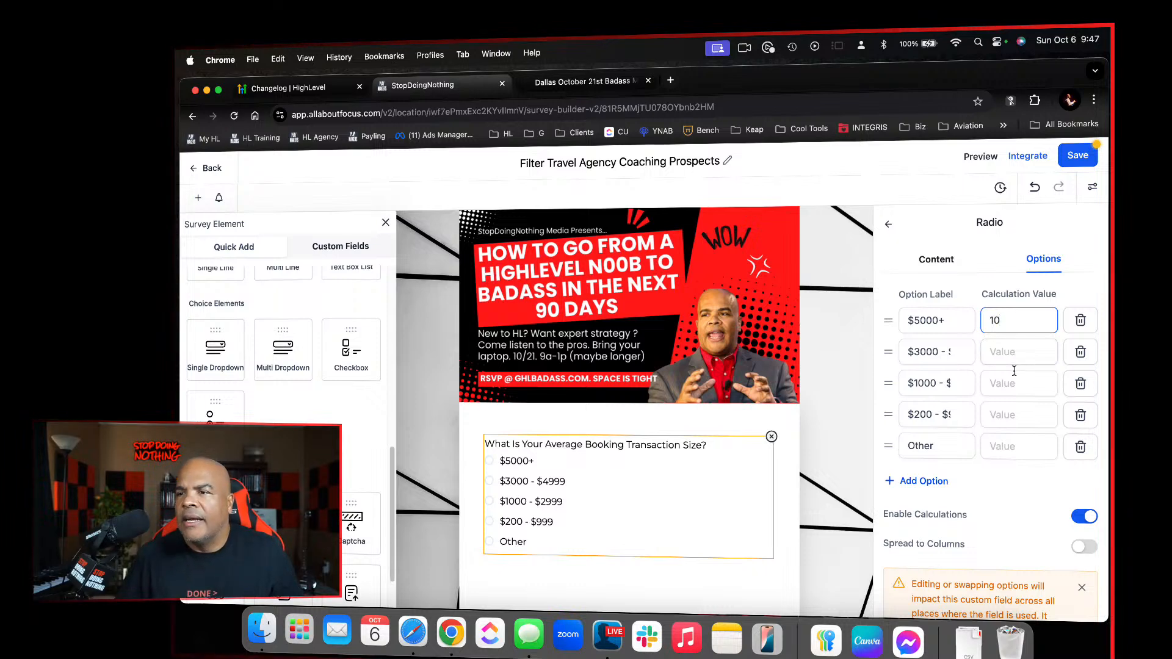
pyautogui.click(1019, 362)
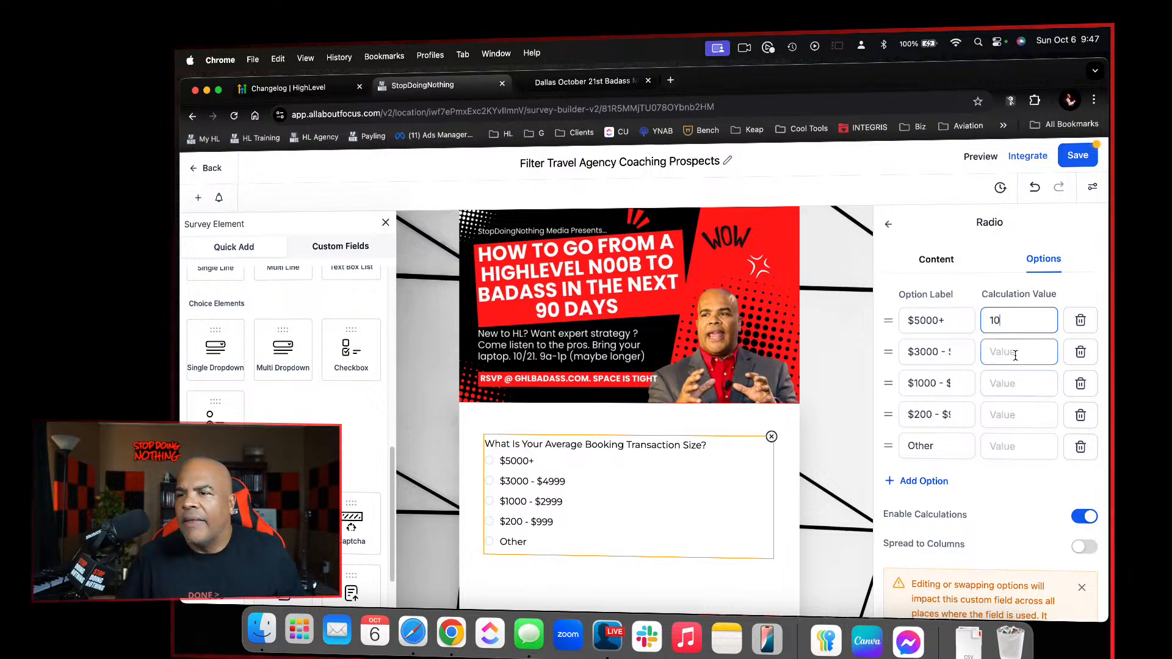
pyautogui.write('8')
pyautogui.click(1020, 383)
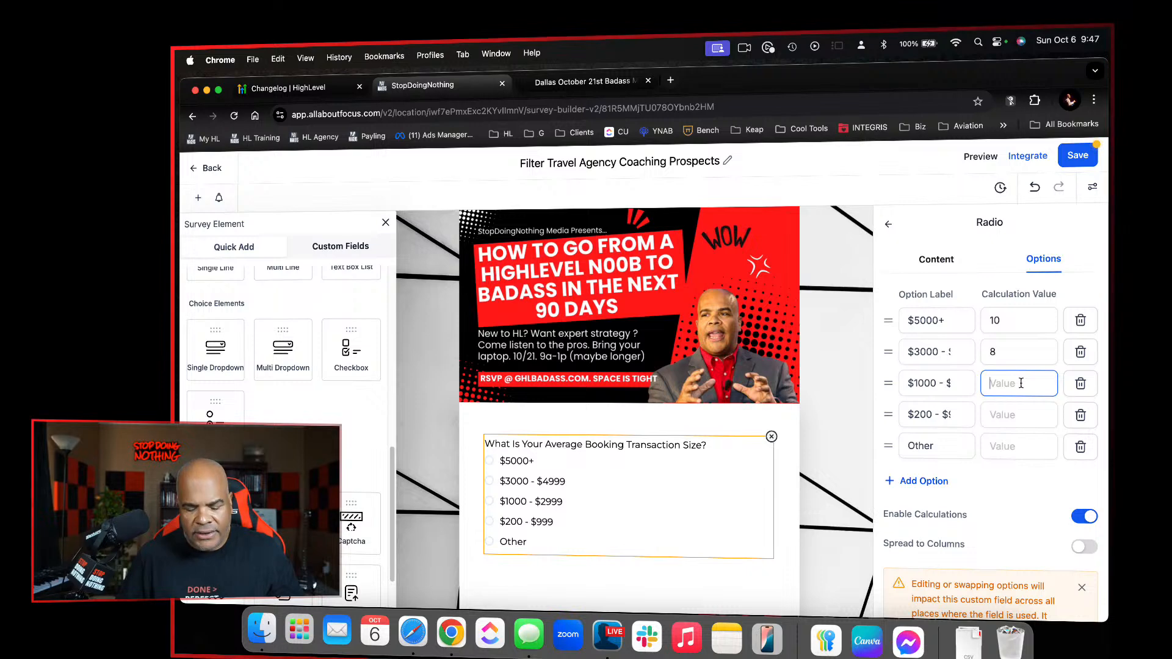
pyautogui.write('6')
pyautogui.click(1016, 411)
pyautogui.write('4')
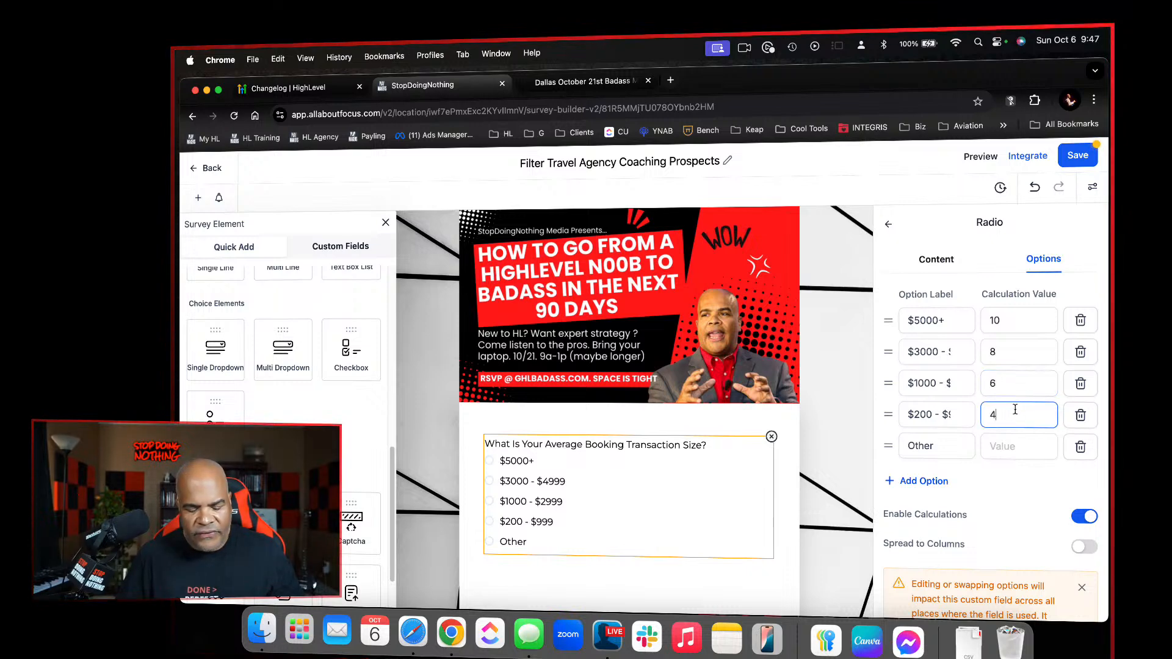
pyautogui.click(1014, 454)
pyautogui.write('2')
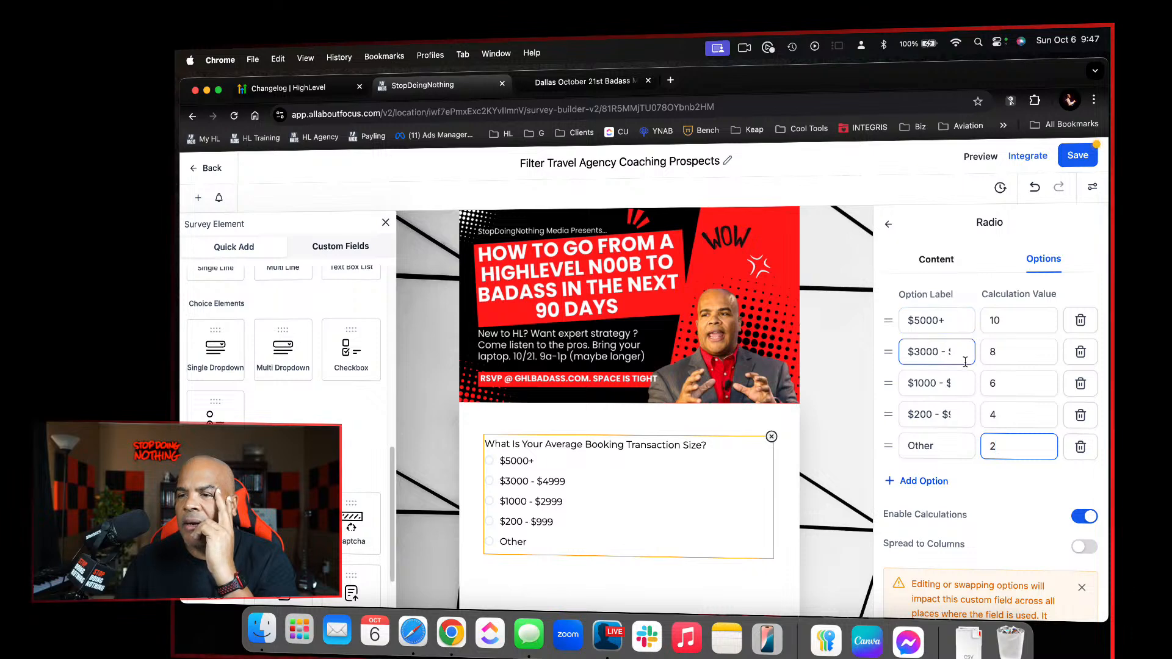
# Rename the last radio option as "Other - N/A" and save the survey
pyautogui.click(959, 449)
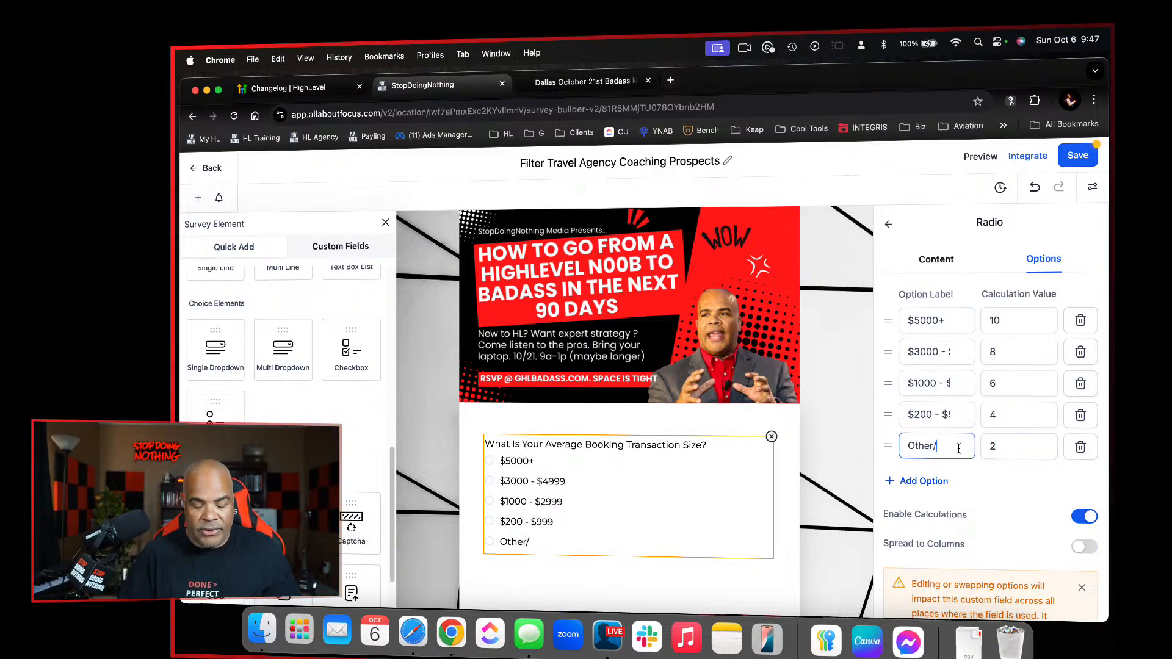
pyautogui.press('BackSpace')
pyautogui.write('- N')
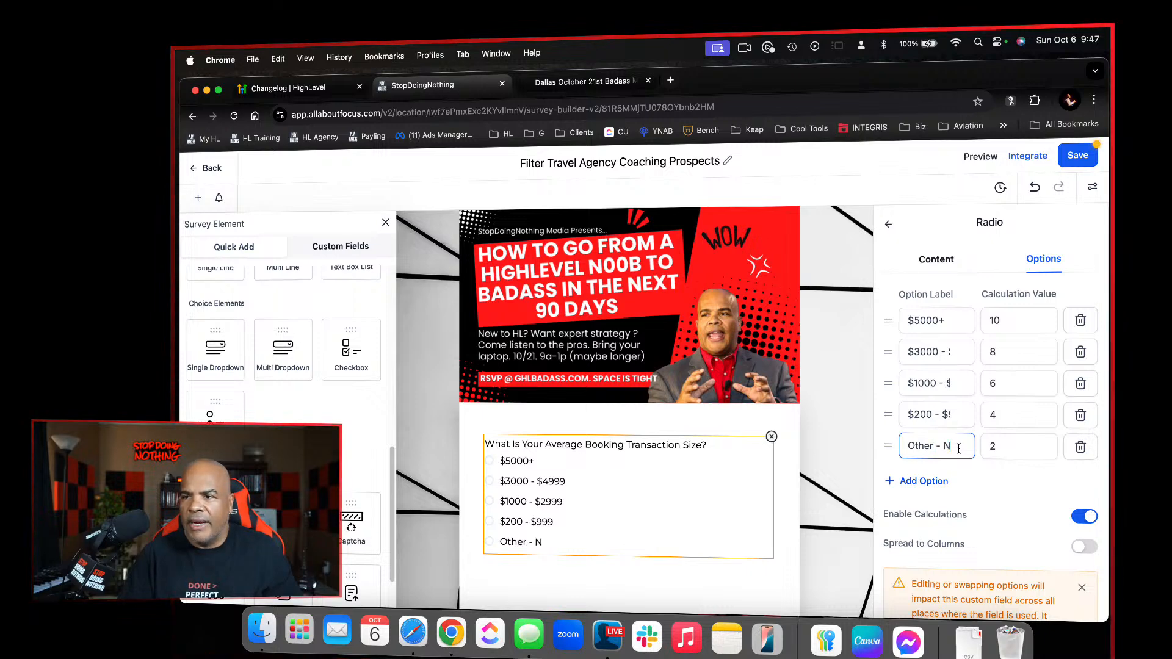
pyautogui.click(1073, 153)
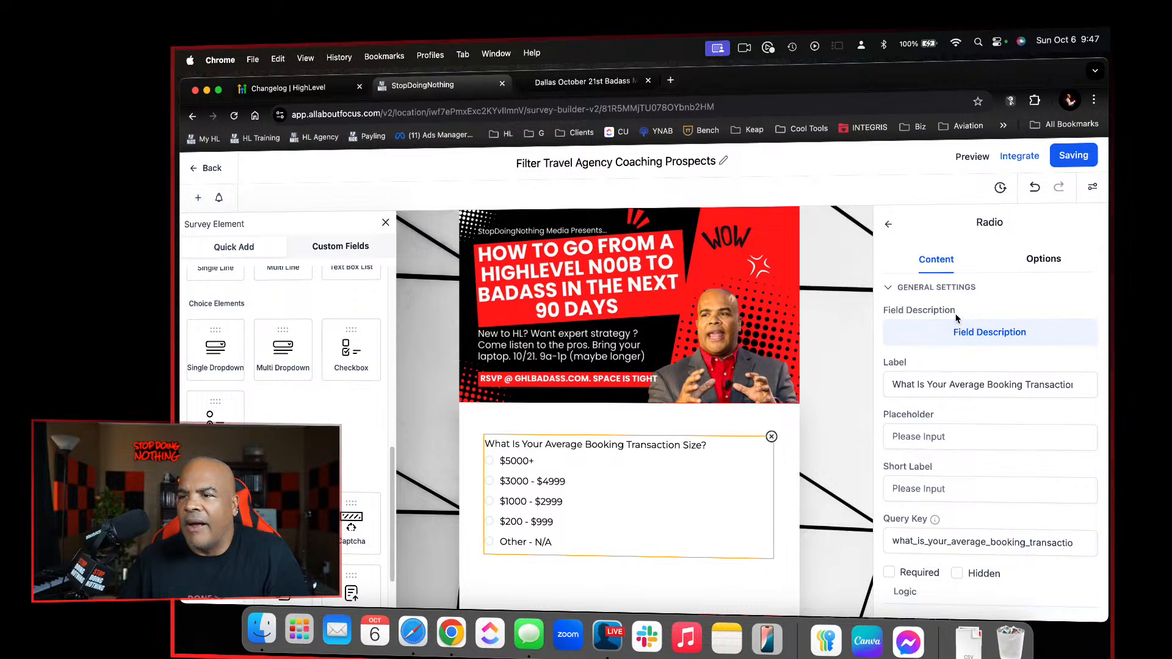
# Review the questions on all three survey slides and save the survey again
pyautogui.scroll(-15, 772, 393)
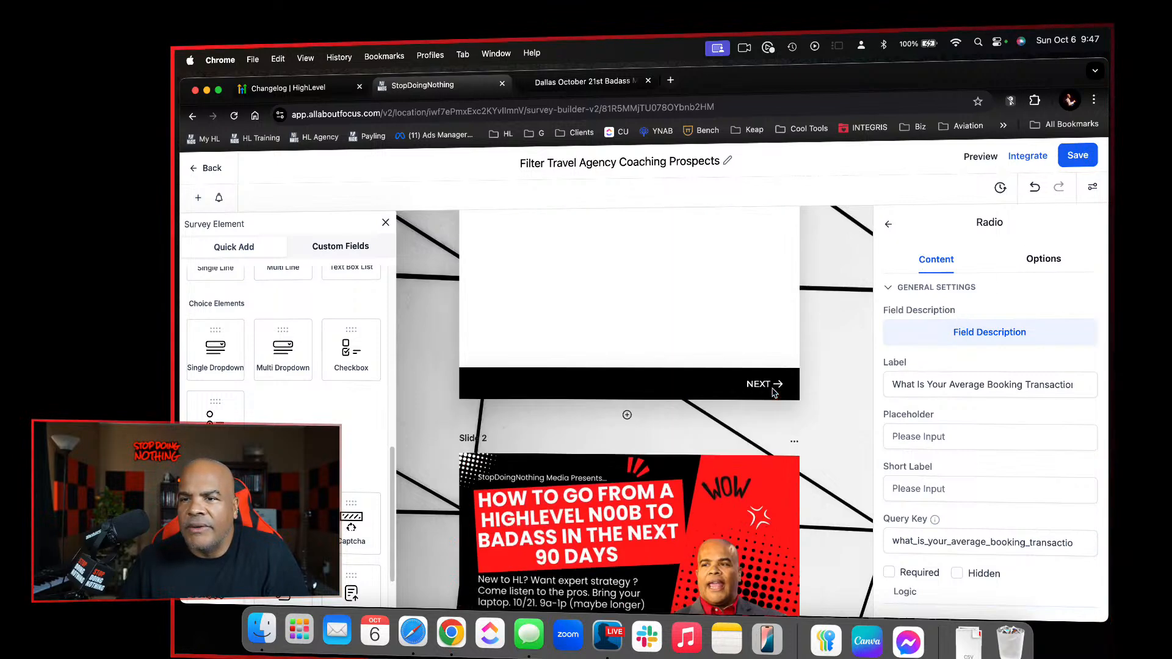
pyautogui.scroll(-4, 772, 393)
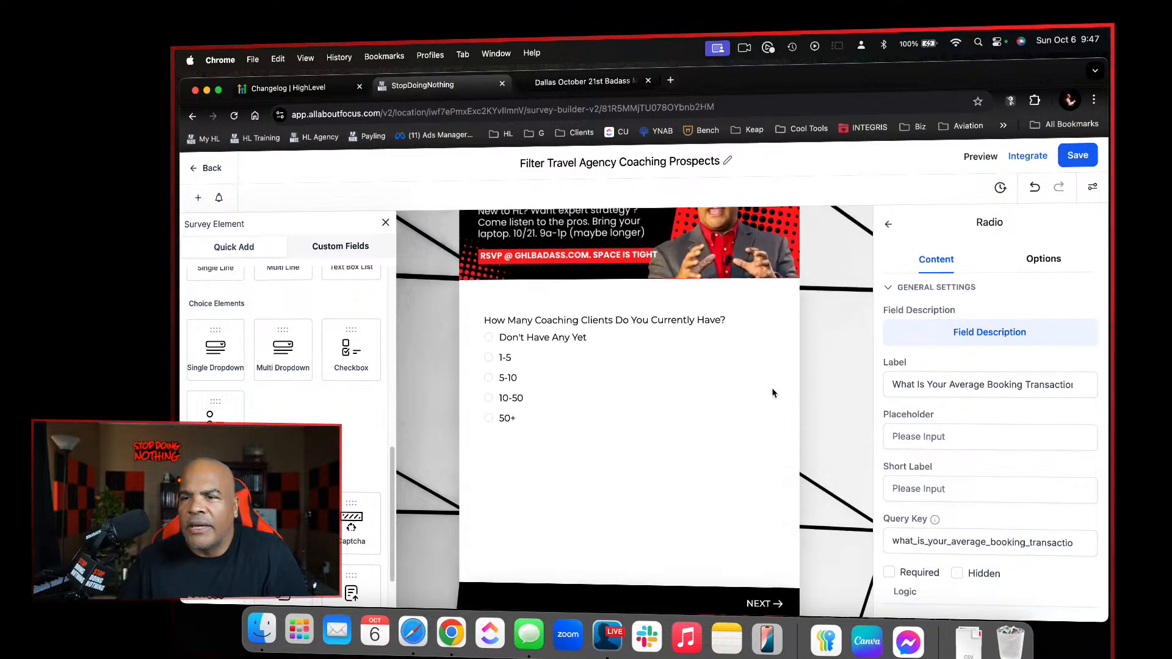
pyautogui.scroll(-10, 773, 393)
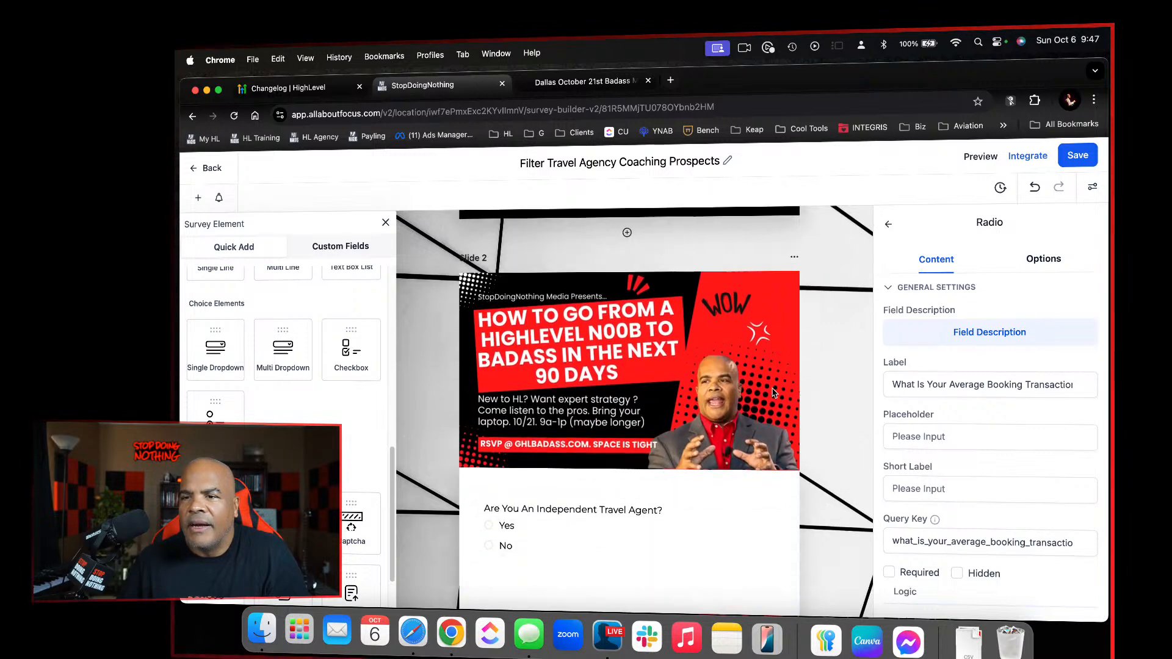
pyautogui.scroll(-10, 772, 393)
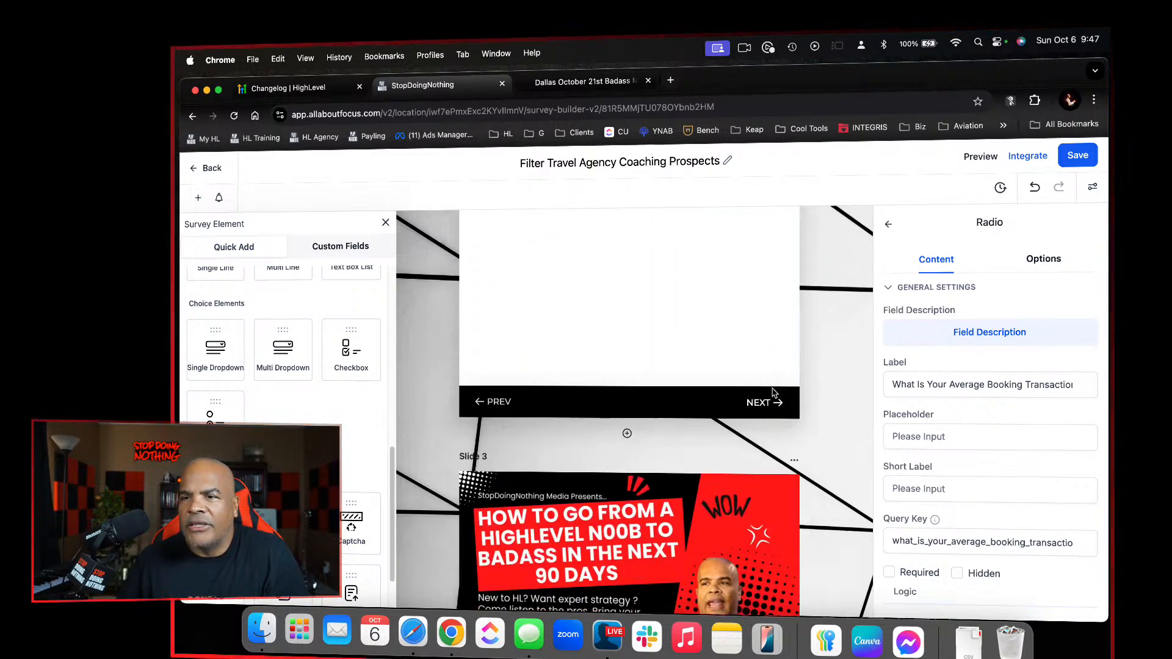
pyautogui.scroll(-1, 772, 392)
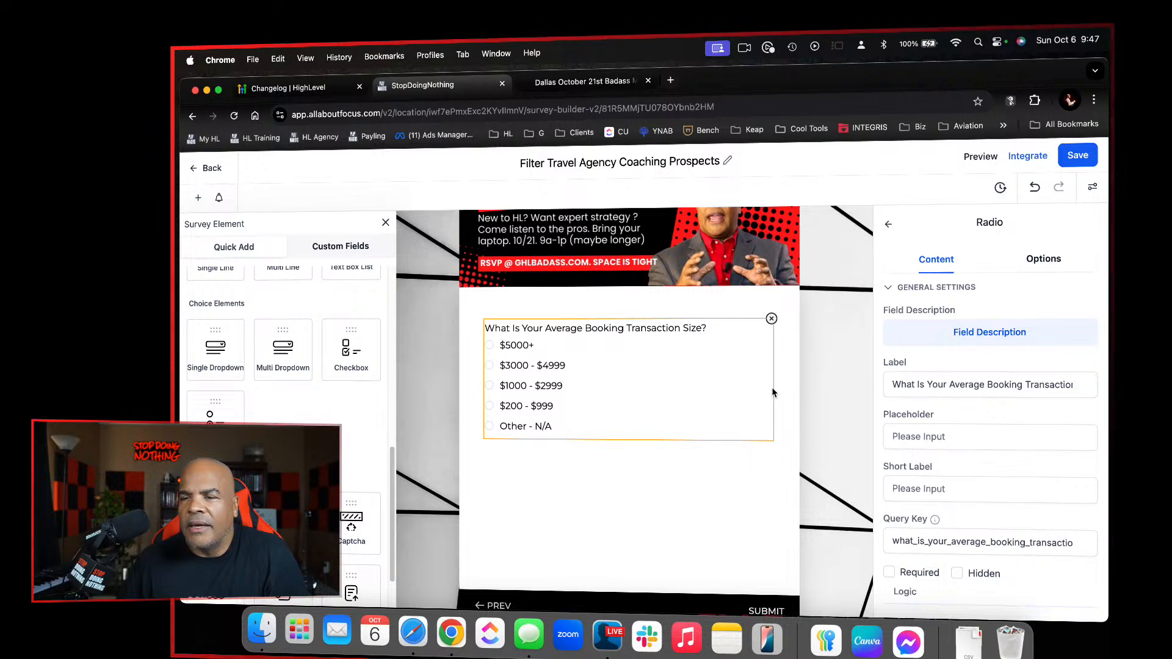
pyautogui.click(1092, 159)
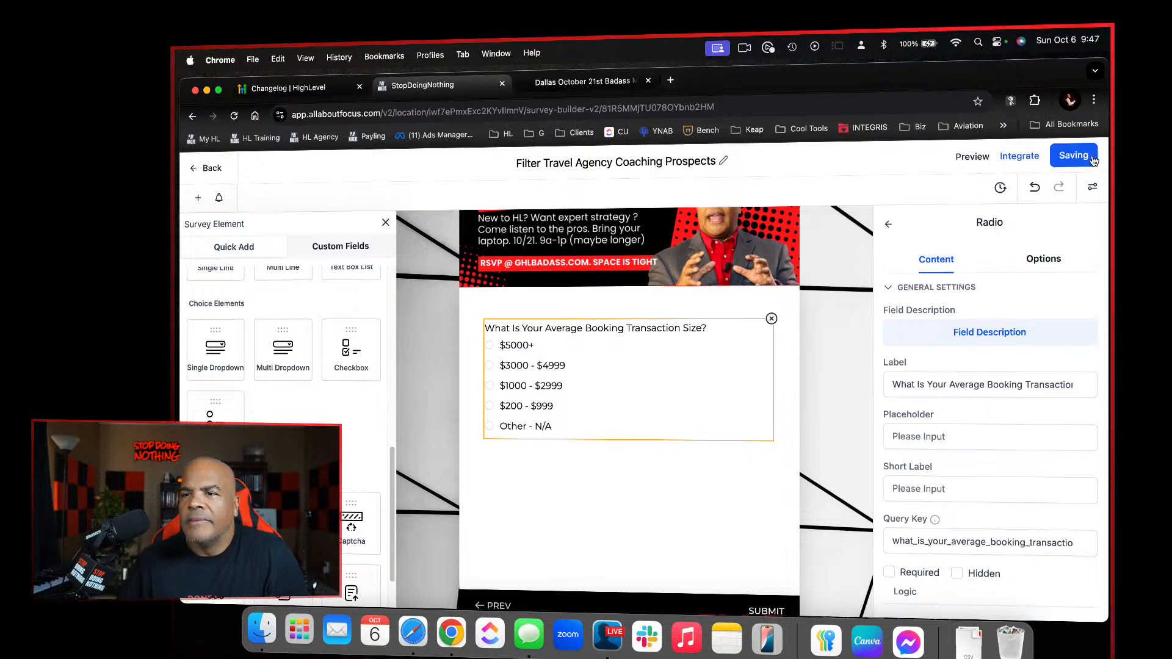
# Preview the survey and submit a test response with the answers 10-50, Yes and $1000 - $2999
pyautogui.scroll(8, 793, 273)
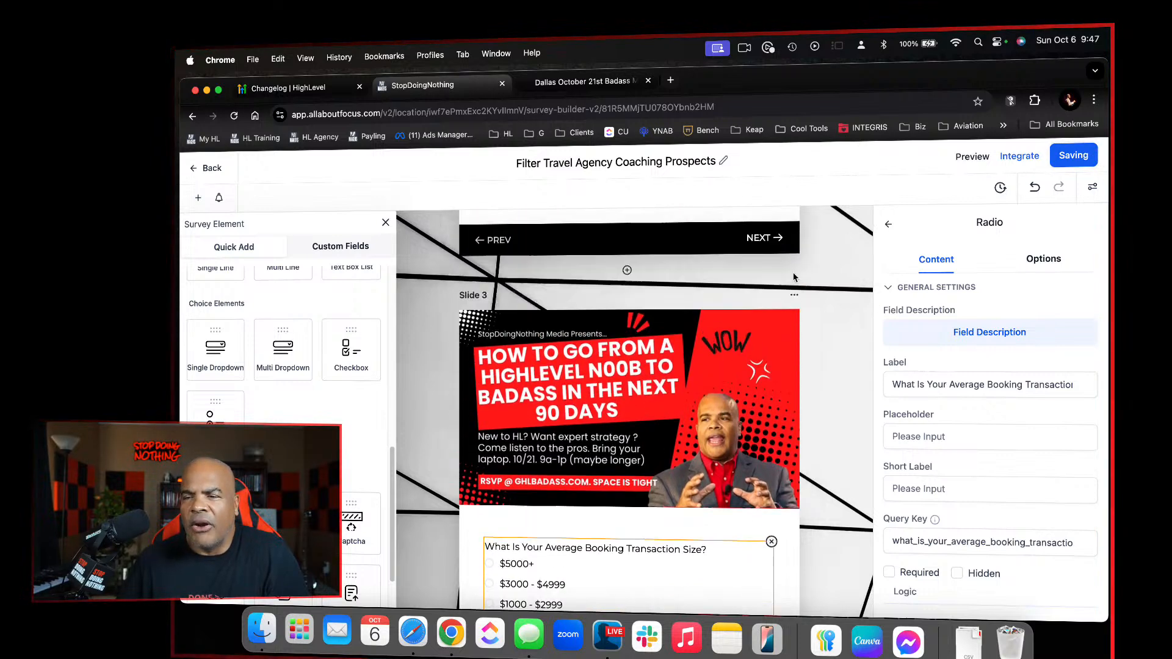
pyautogui.scroll(-3, 793, 272)
pyautogui.scroll(4, 793, 272)
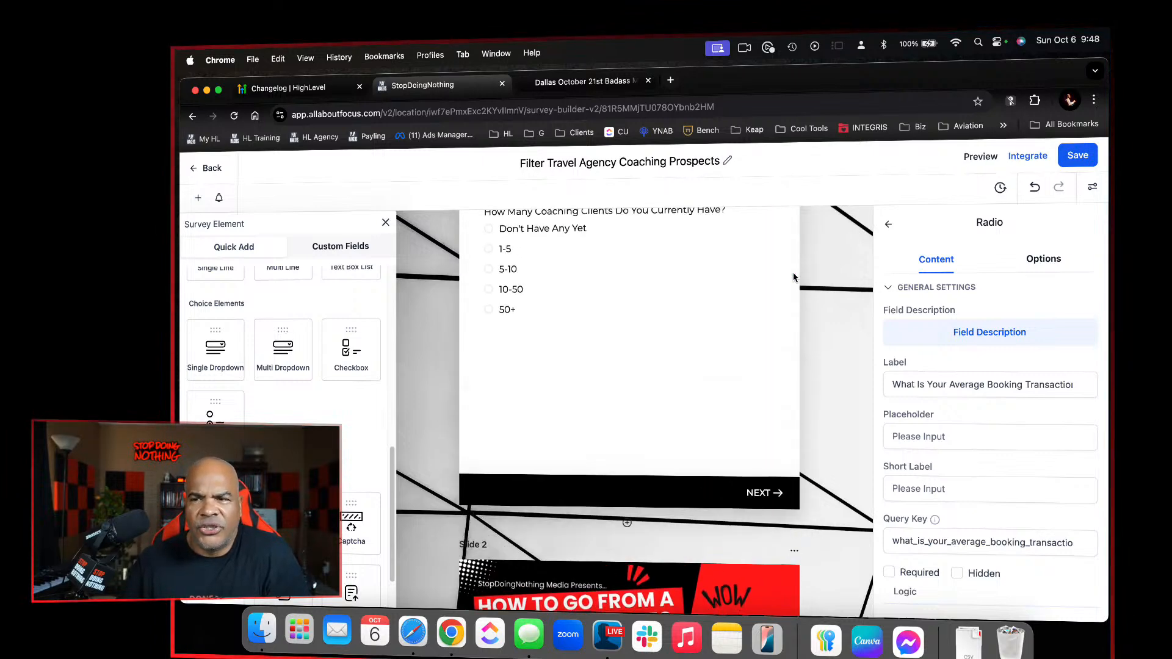
pyautogui.click(991, 162)
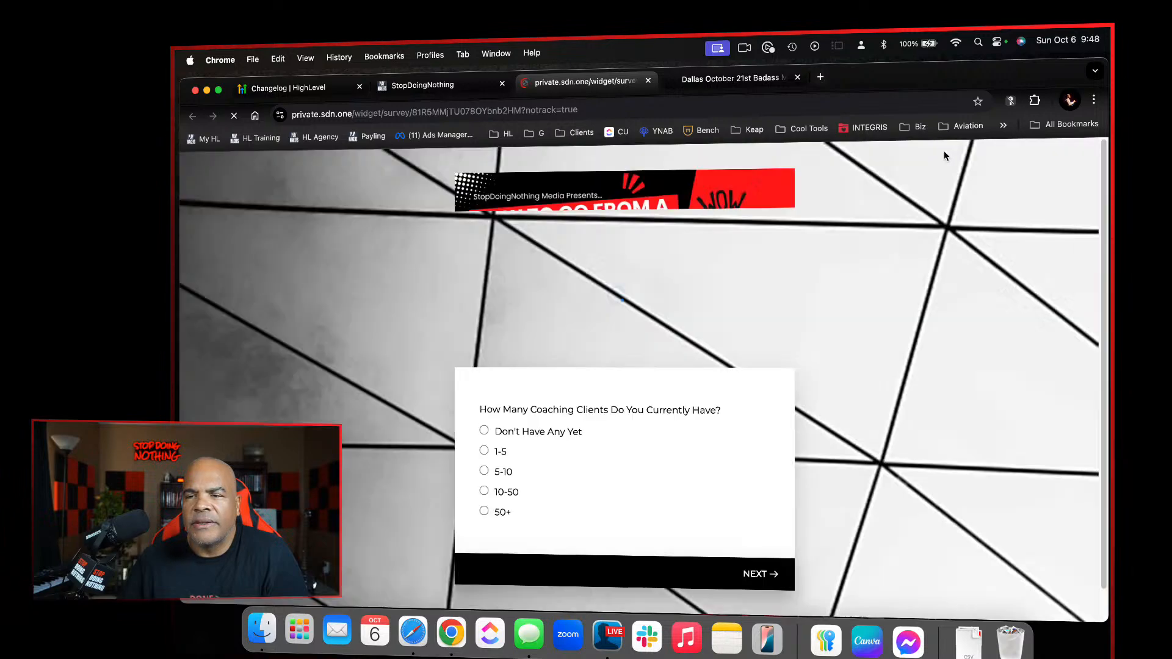
pyautogui.click(514, 492)
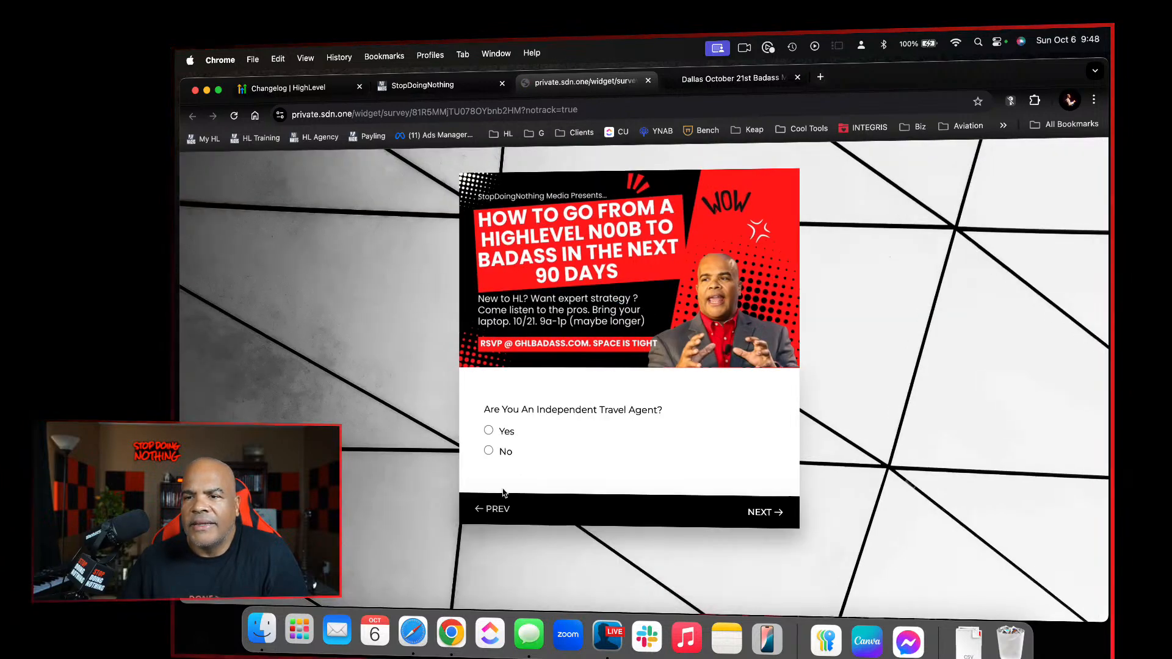
pyautogui.click(488, 431)
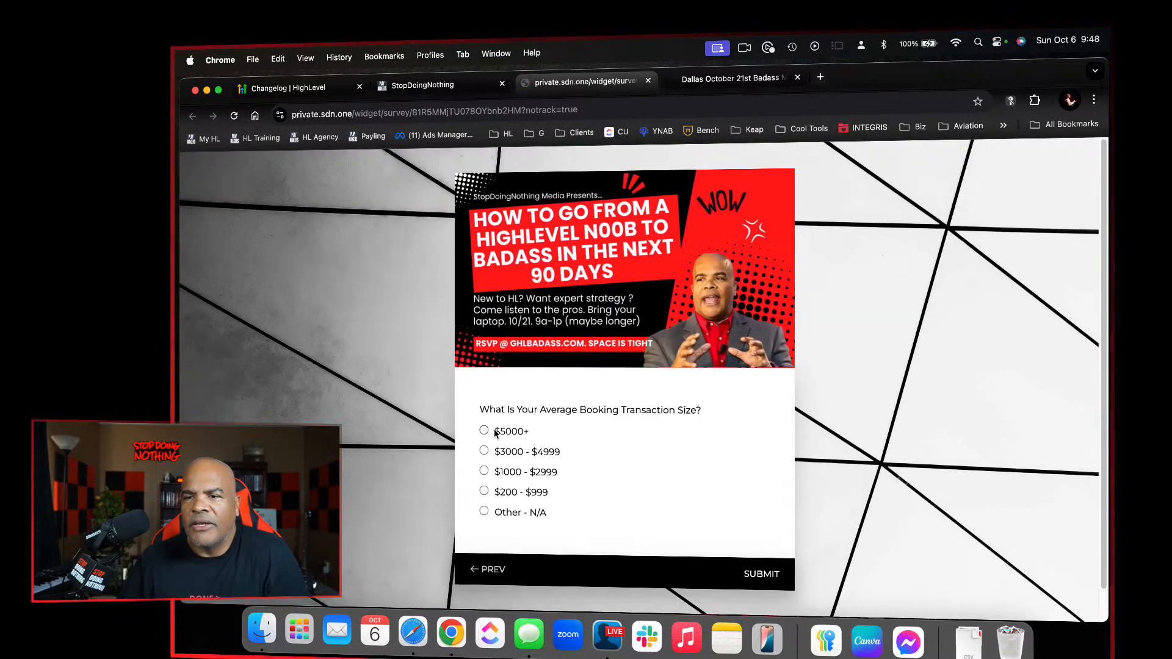
pyautogui.click(484, 472)
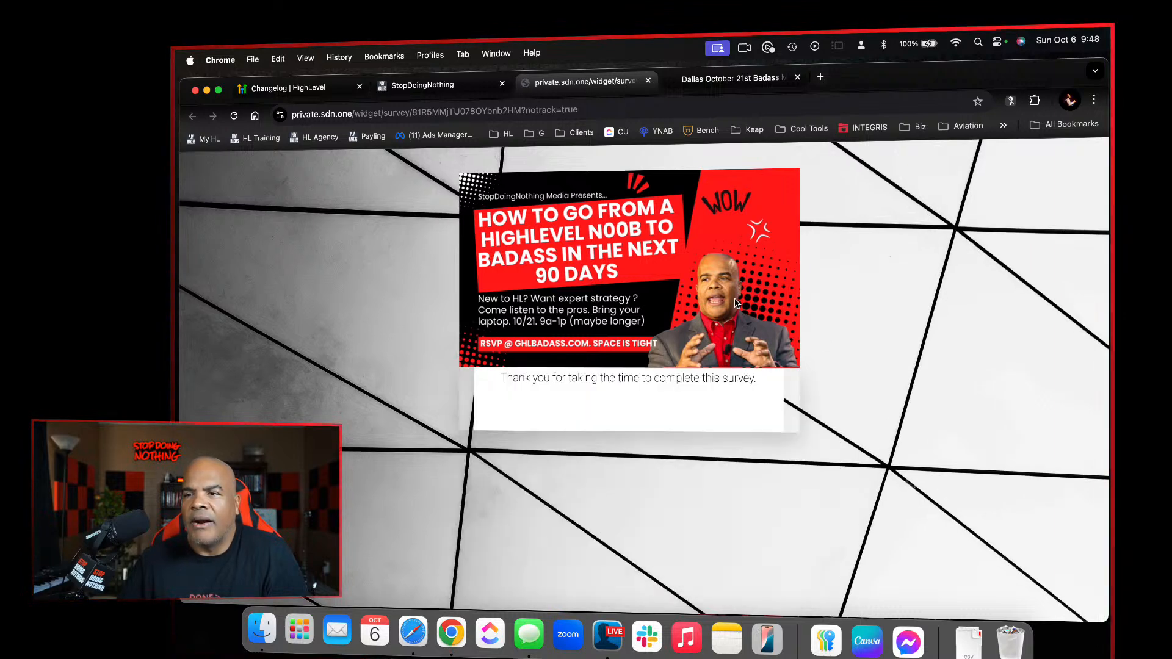
# Return to the survey builder and add a new slide after the average booking transaction size question
pyautogui.click(469, 93)
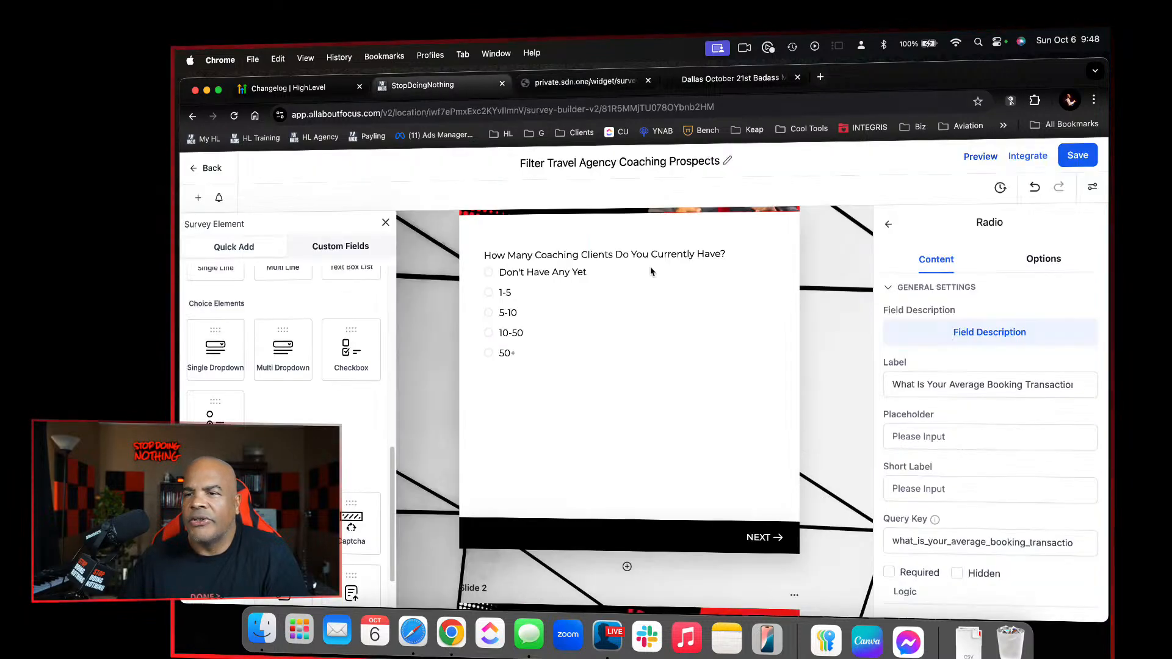
pyautogui.click(647, 389)
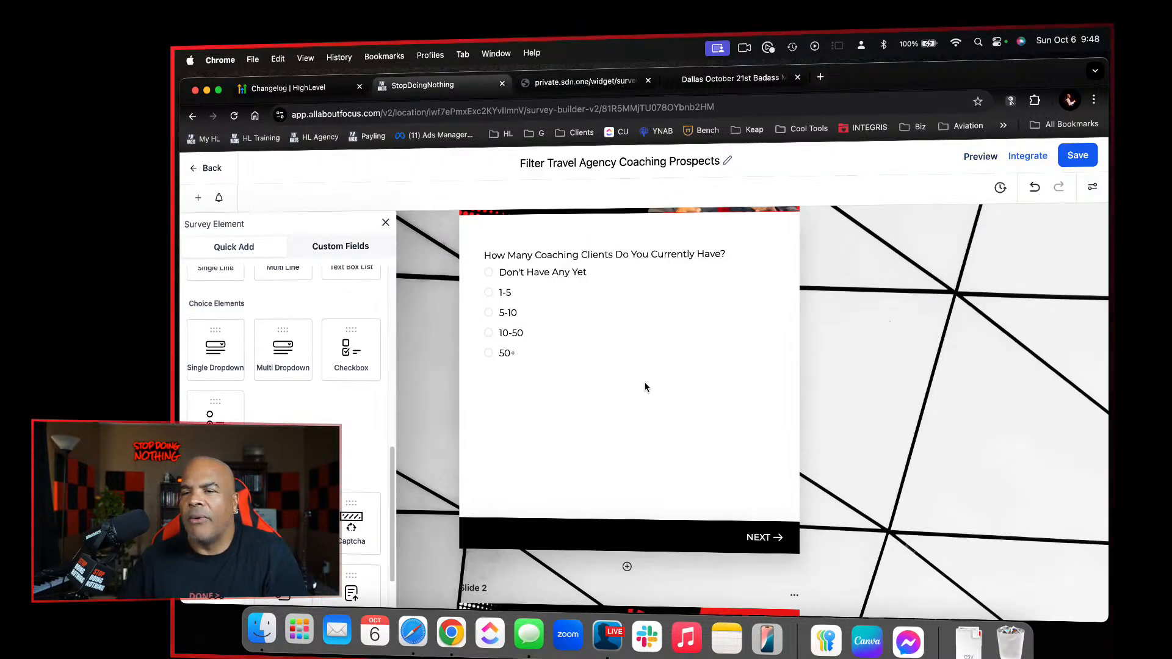
pyautogui.scroll(3, 646, 388)
pyautogui.scroll(-10, 648, 366)
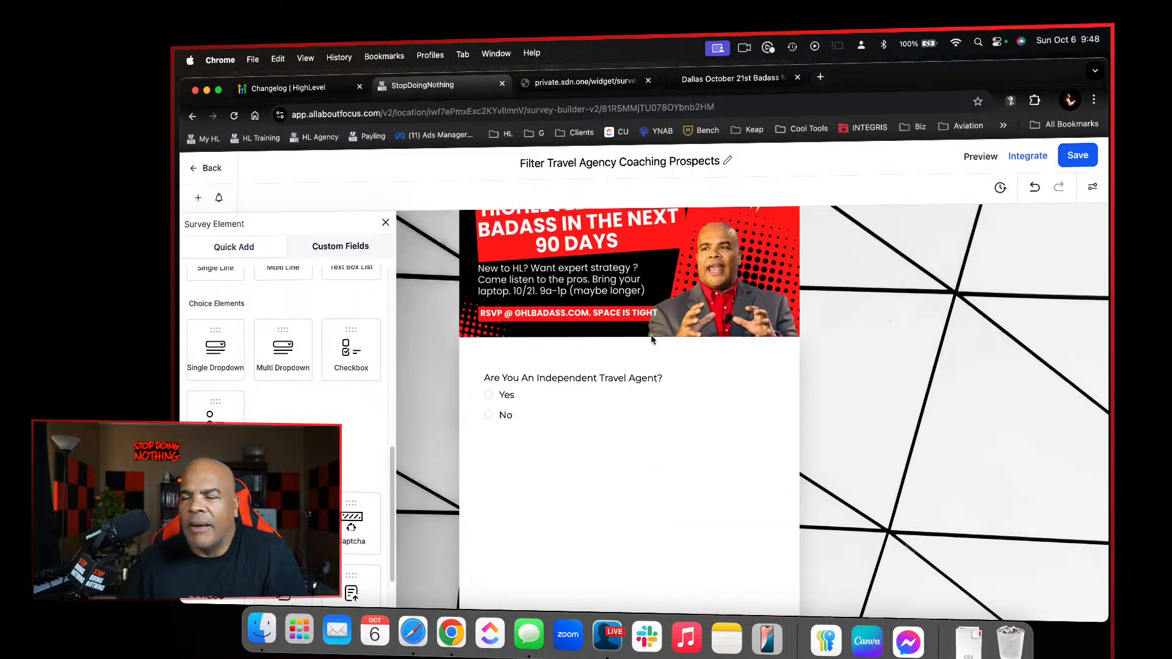
pyautogui.scroll(-10, 651, 335)
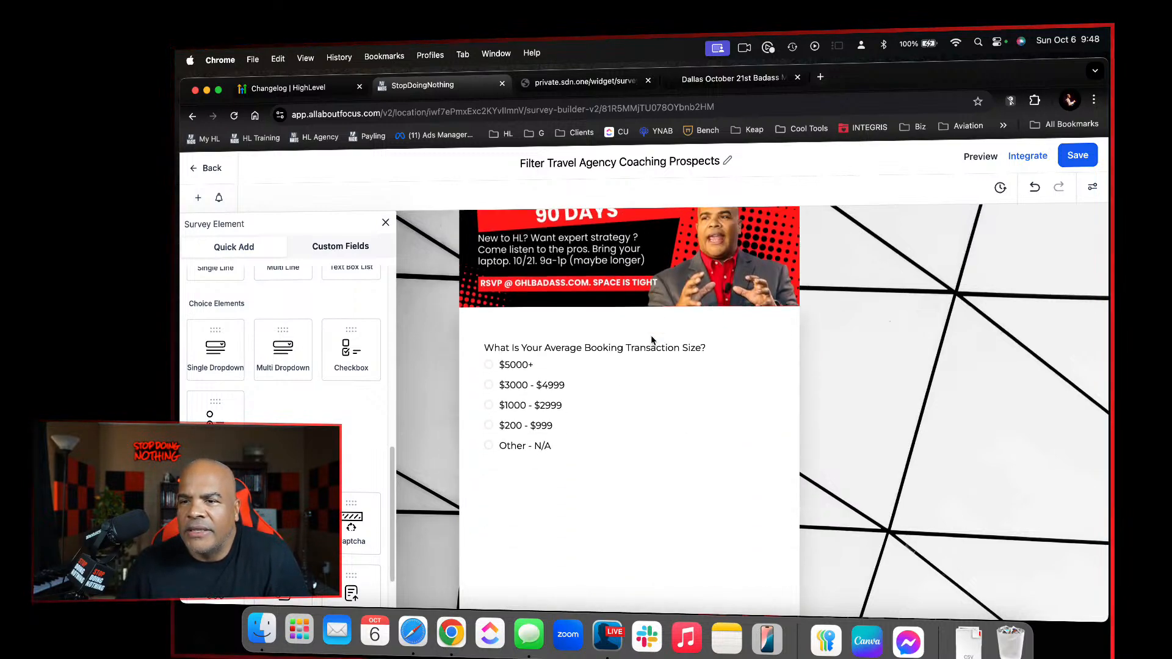
pyautogui.scroll(-3, 651, 335)
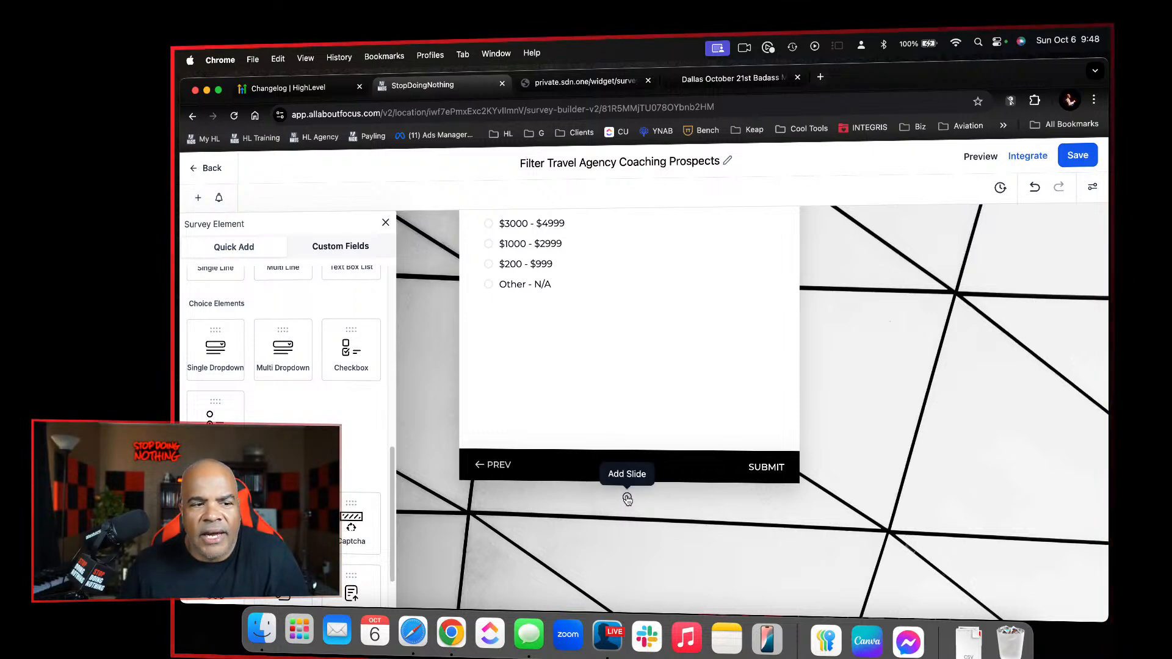
pyautogui.click(628, 499)
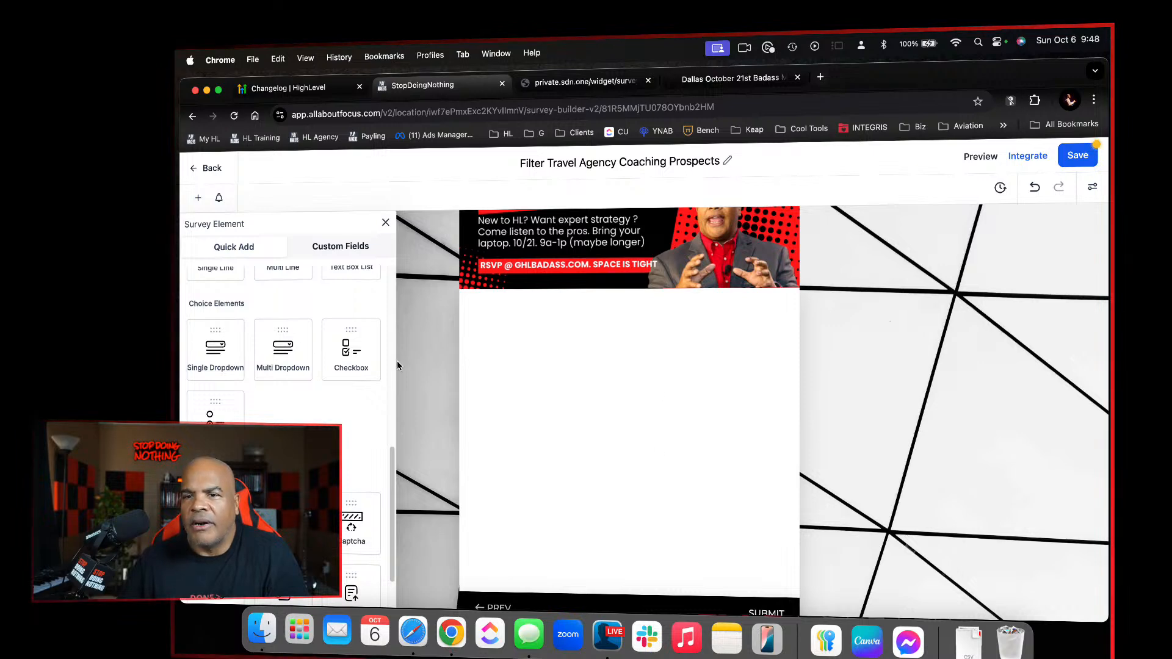
# Add a Phone field to the new slide and delete its SMS consent checkbox and Privacy Policy and Terms of Service links
pyautogui.scroll(5, 397, 361)
pyautogui.scroll(-6, 540, 411)
pyautogui.scroll(5, 215, 321)
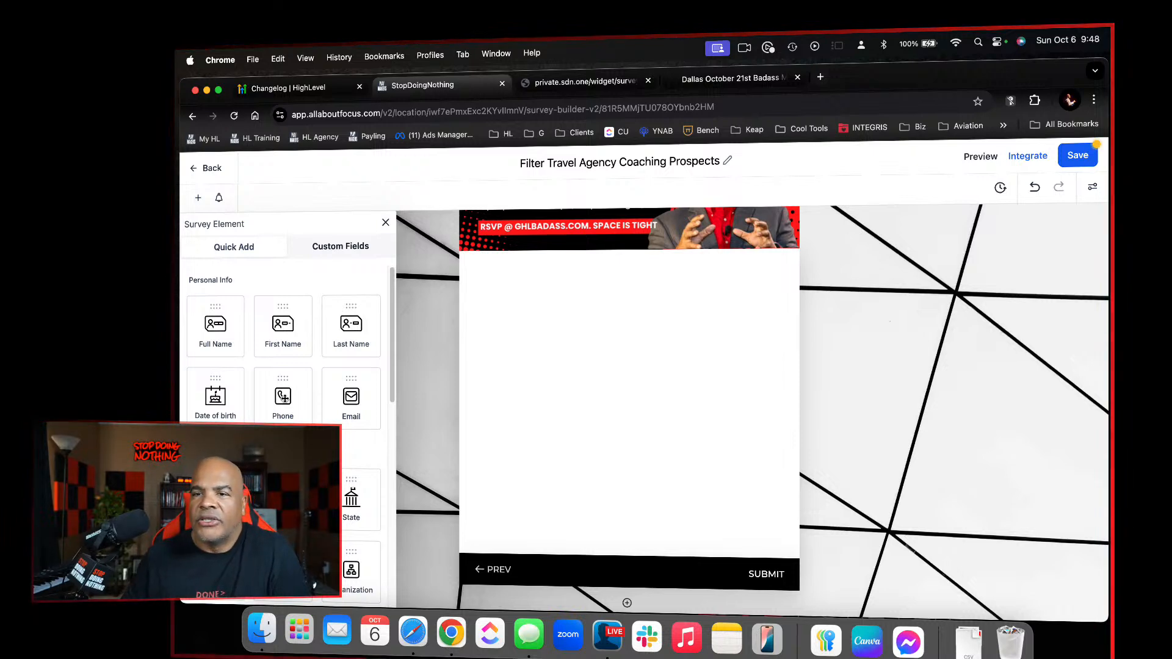
pyautogui.moveTo(283, 398); pyautogui.dragTo(589, 307)
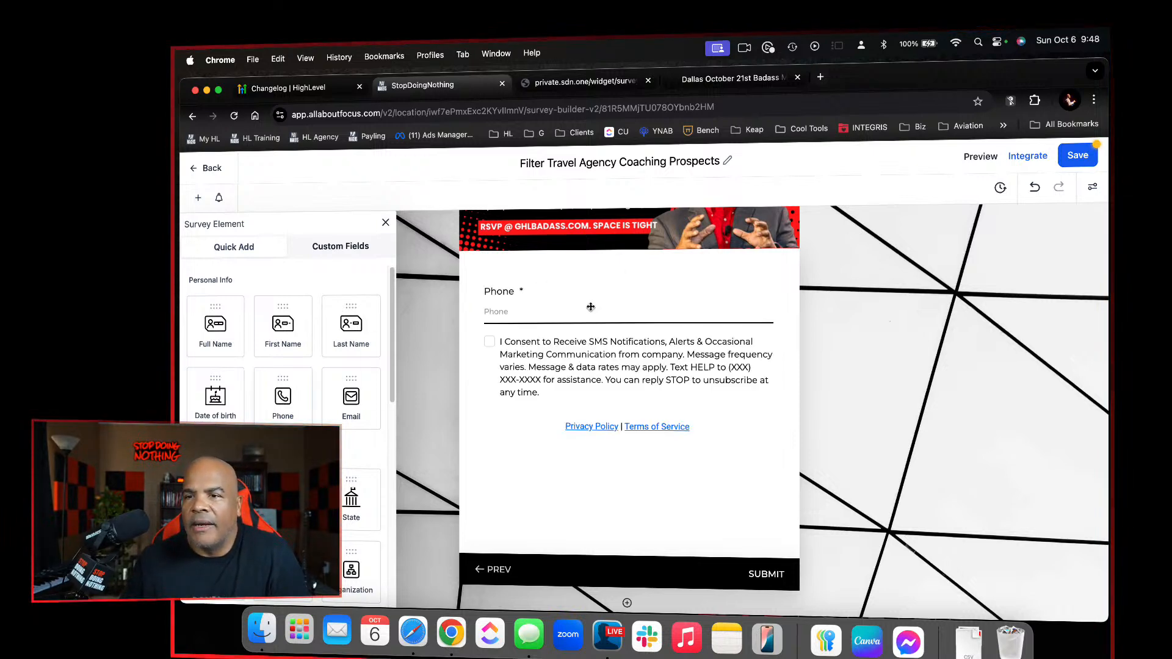
pyautogui.click(641, 370)
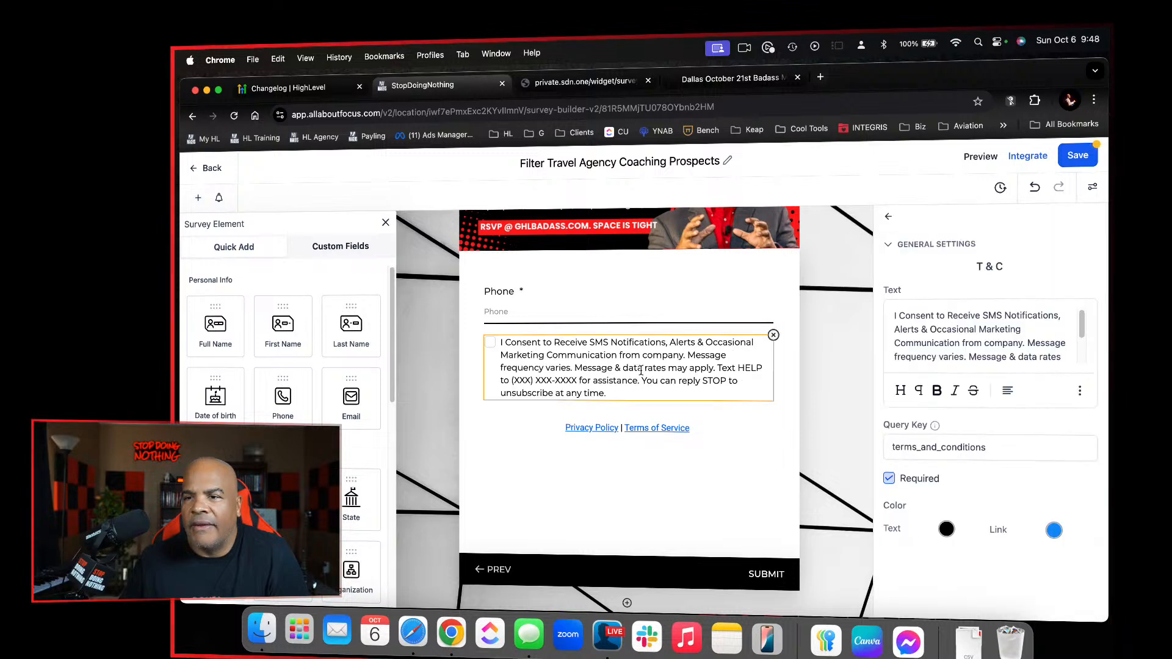
pyautogui.click(773, 335)
pyautogui.click(714, 352)
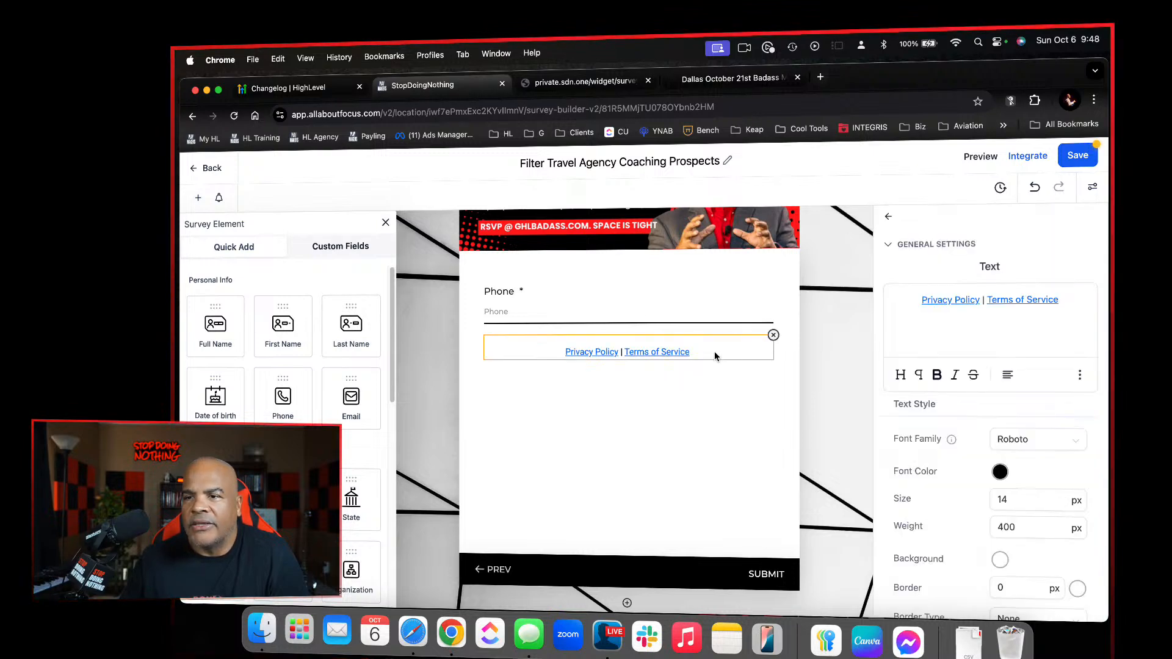
pyautogui.click(774, 335)
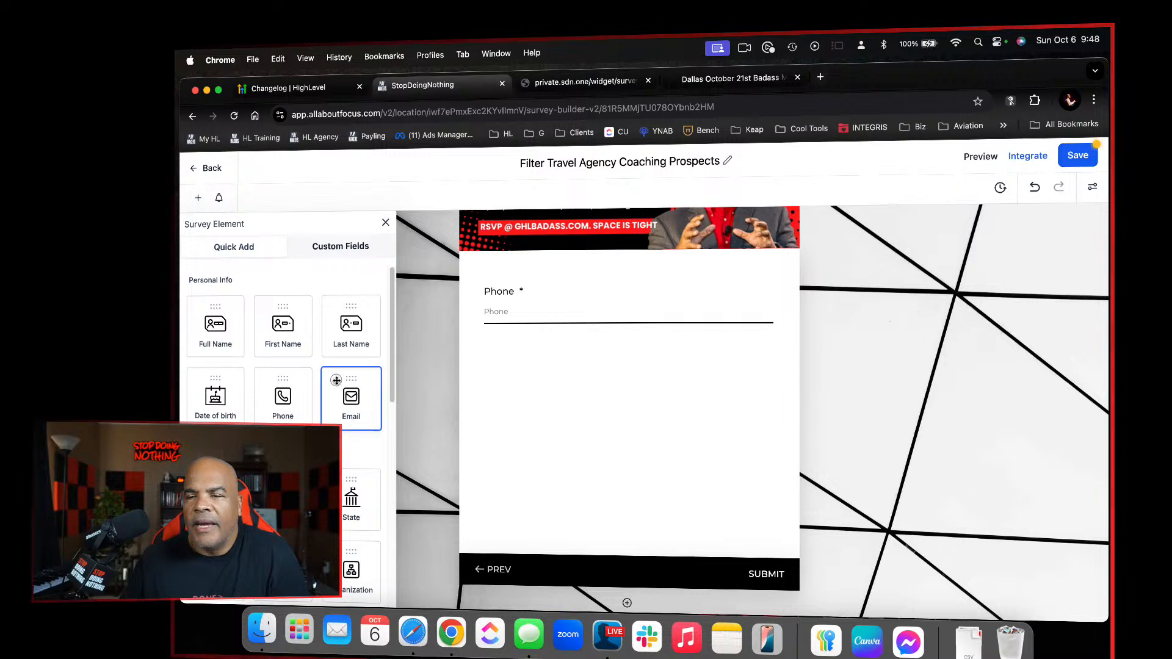
# Add an Email field to the slide and delete the Phone field below it
pyautogui.moveTo(336, 382); pyautogui.dragTo(610, 361)
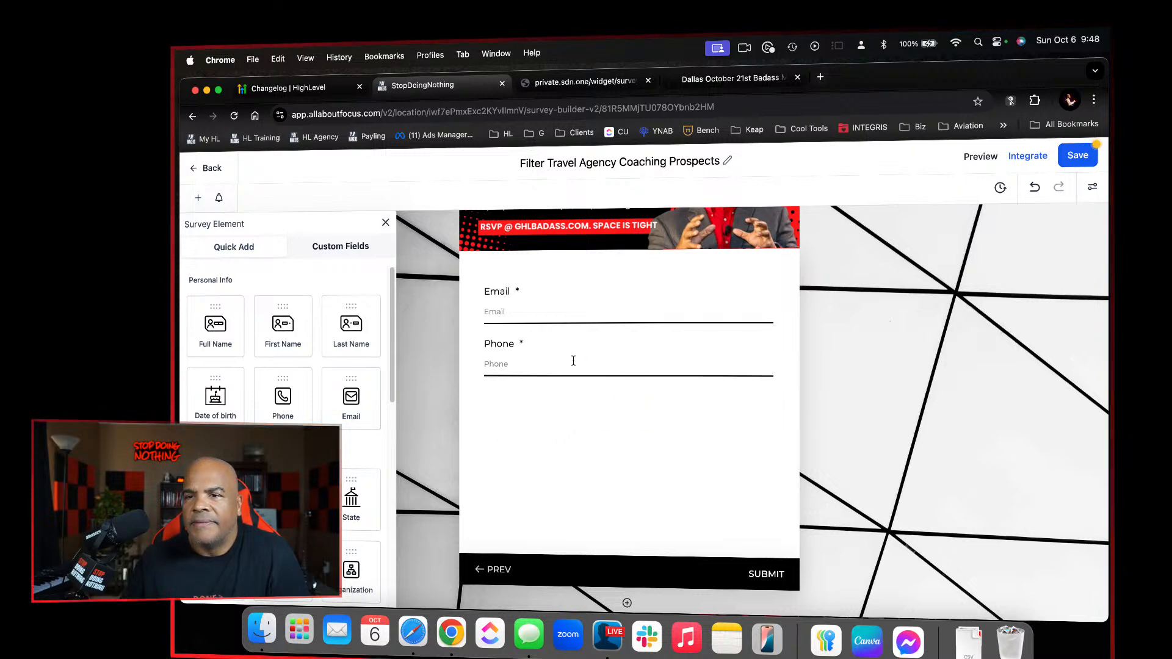
pyautogui.moveTo(354, 391); pyautogui.dragTo(641, 403)
pyautogui.click(529, 348)
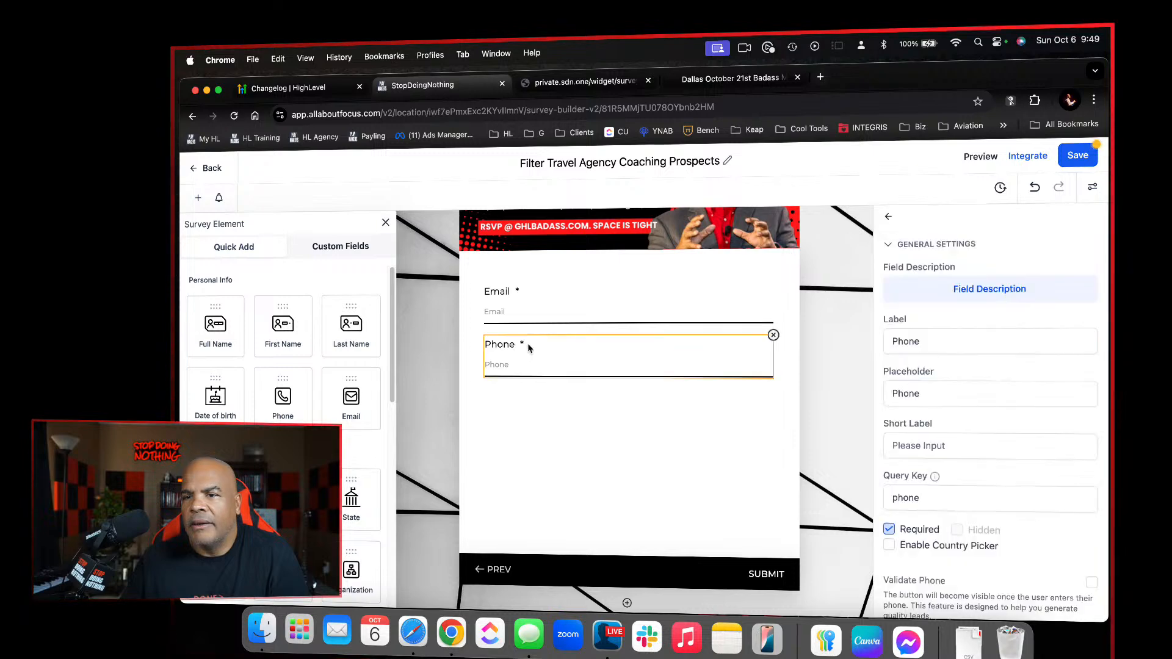
pyautogui.click(773, 335)
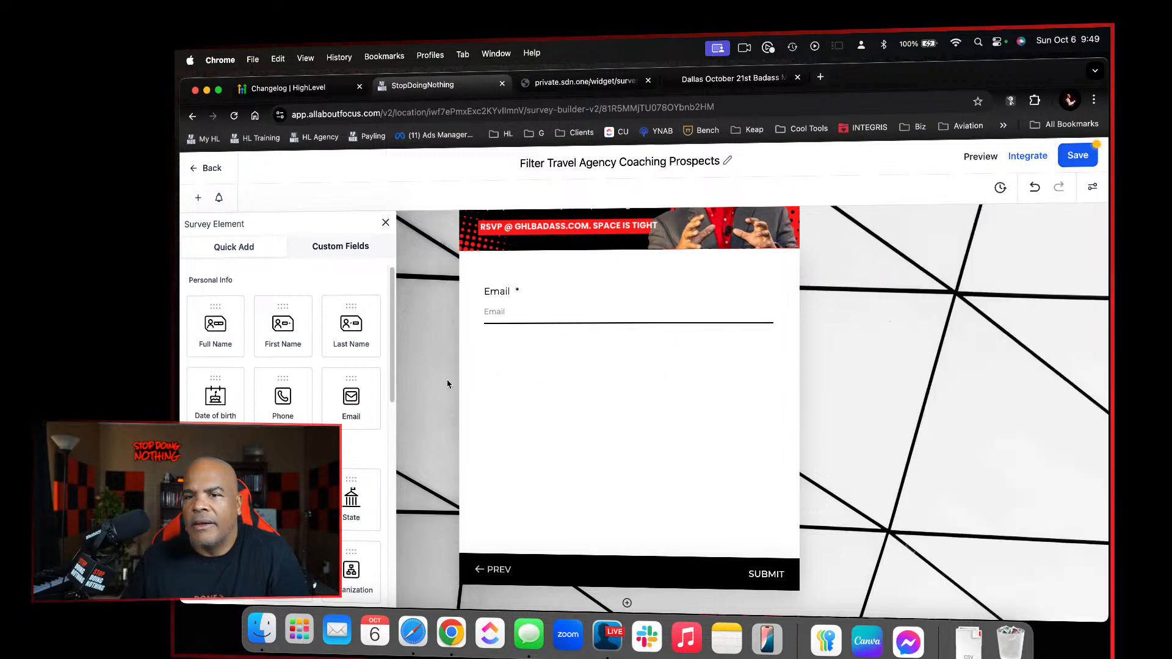
# Add a Phone field above Email without its SMS consent checkbox and policy links, and save the survey
pyautogui.moveTo(348, 387); pyautogui.dragTo(698, 363)
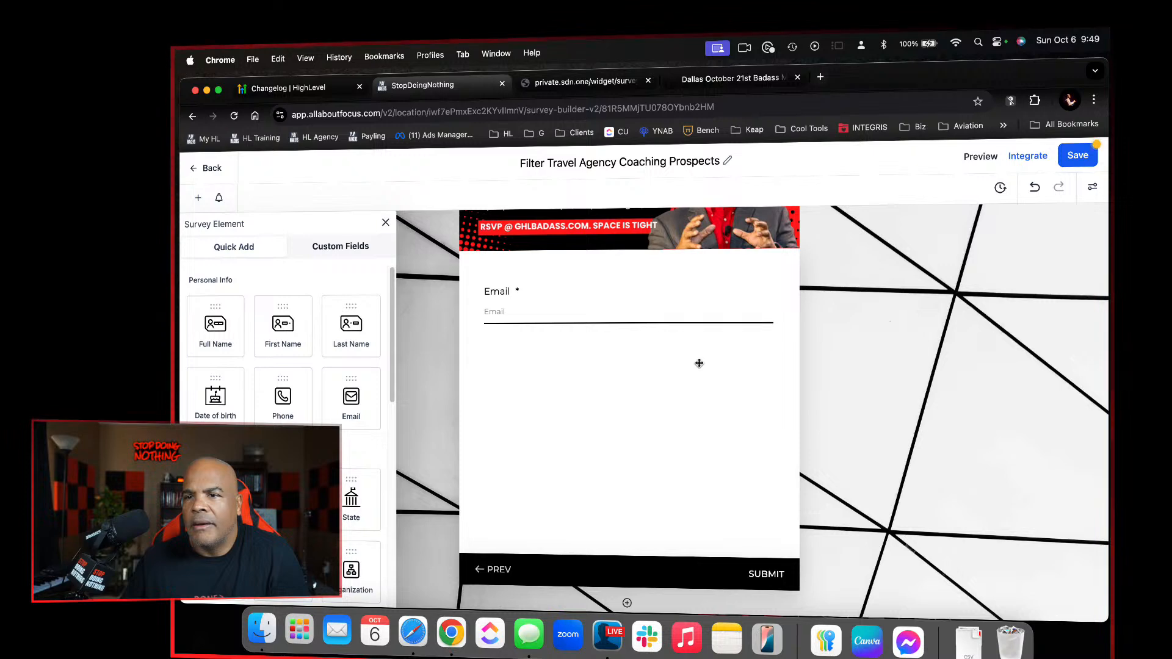
pyautogui.scroll(1, 699, 363)
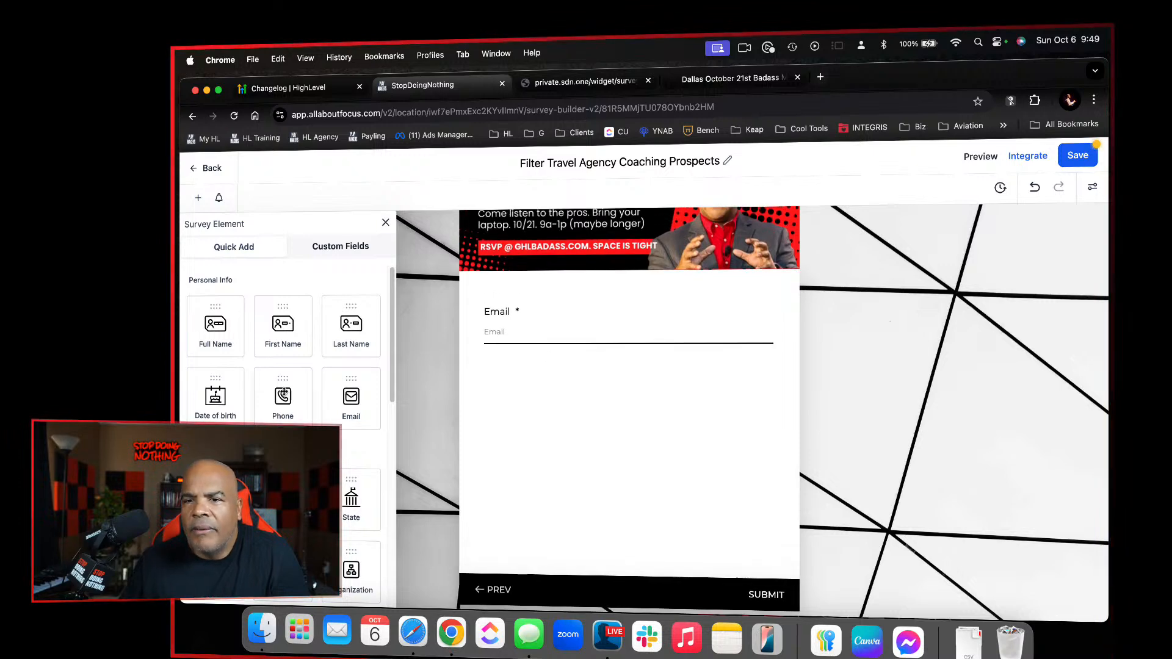
pyautogui.moveTo(282, 396); pyautogui.dragTo(647, 308)
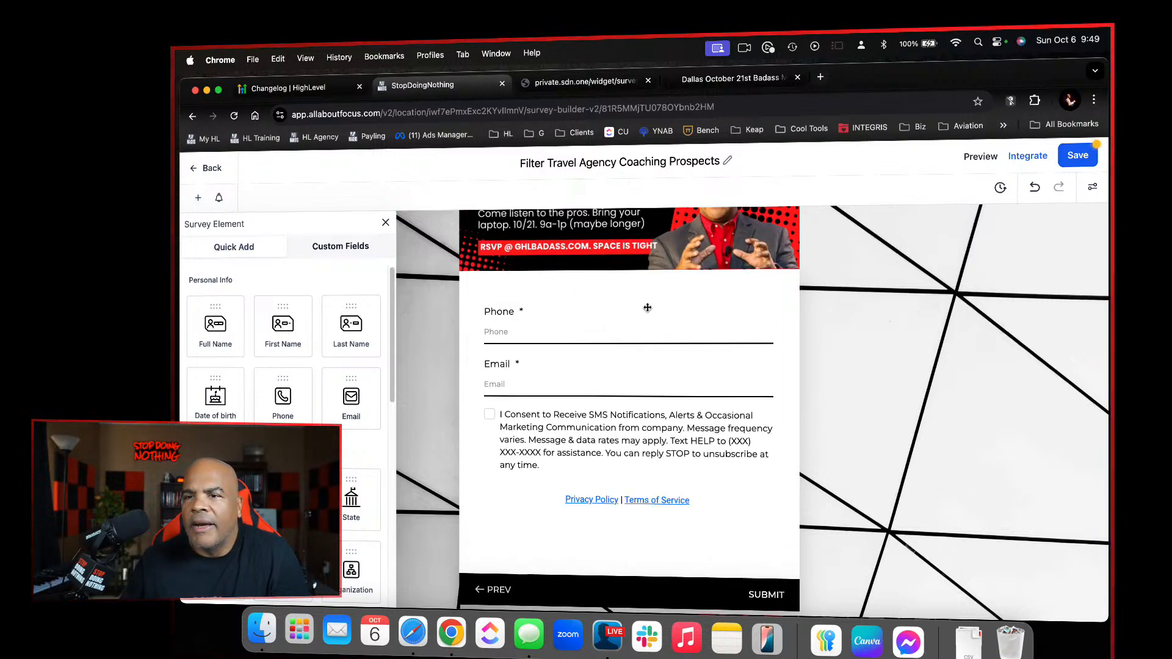
pyautogui.click(633, 440)
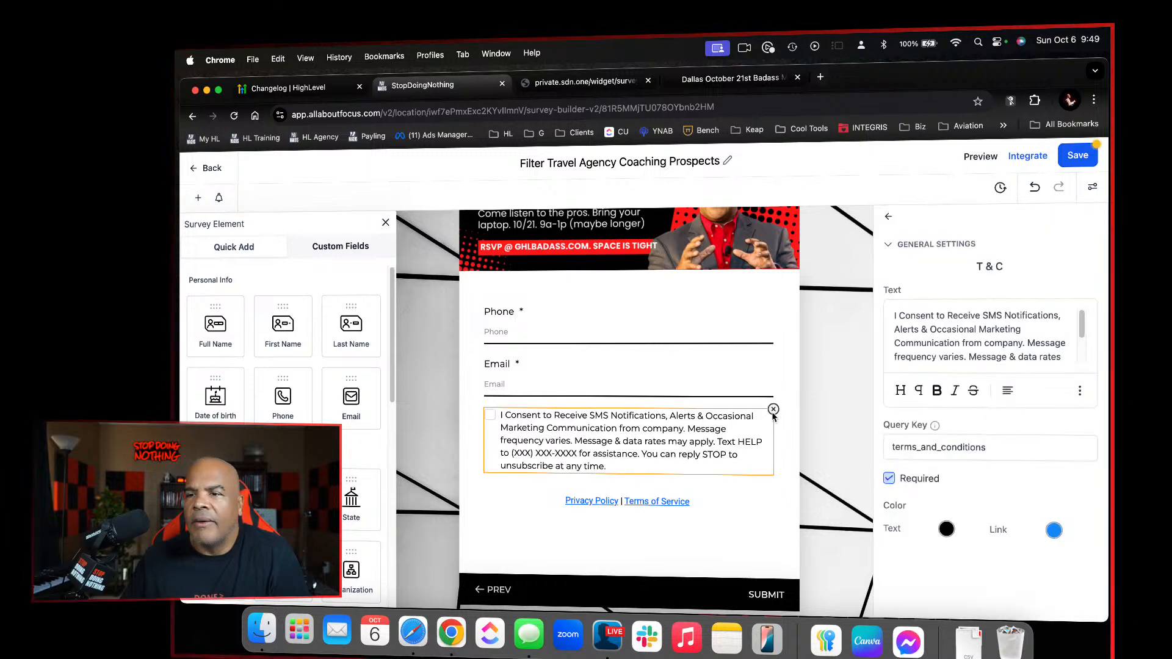
pyautogui.click(773, 410)
pyautogui.click(768, 415)
pyautogui.click(771, 410)
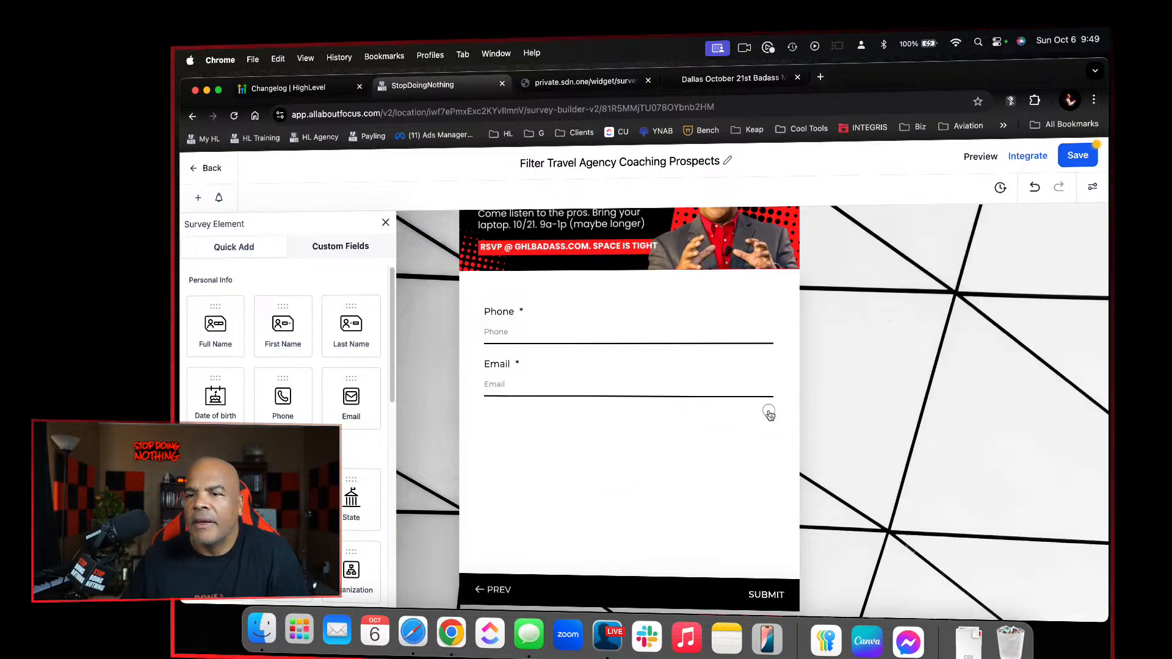
pyautogui.click(1076, 158)
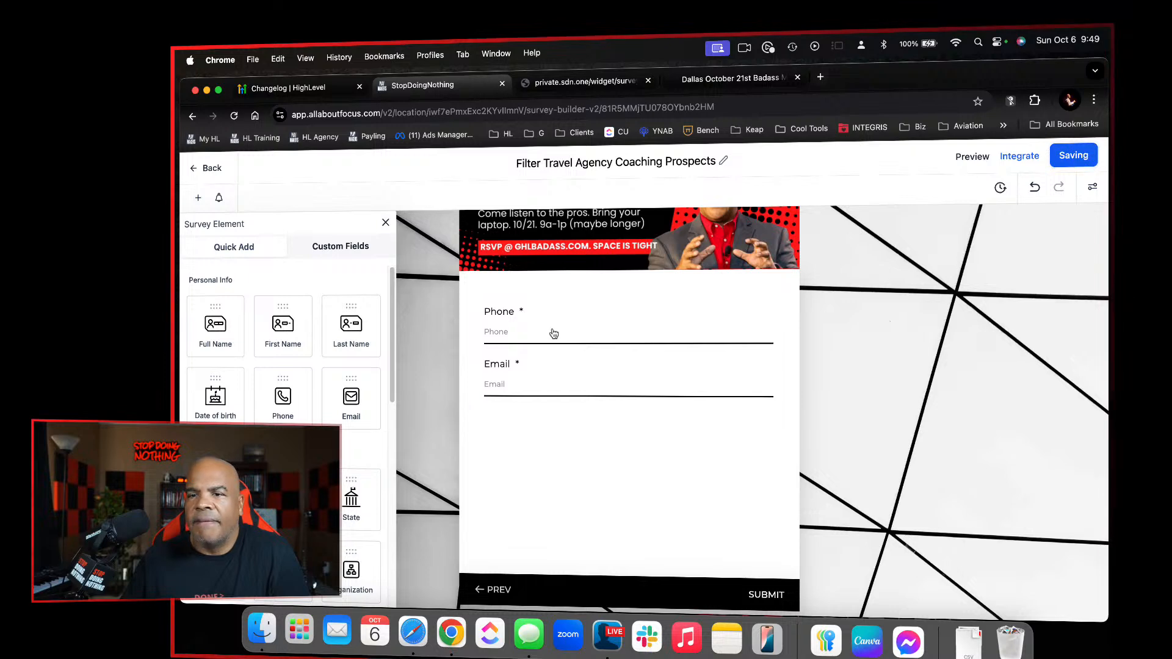
# Add First Name and Last Name fields below Email, with First Name placed above Last Name
pyautogui.moveTo(299, 326); pyautogui.dragTo(565, 448)
pyautogui.moveTo(362, 312); pyautogui.dragTo(649, 503)
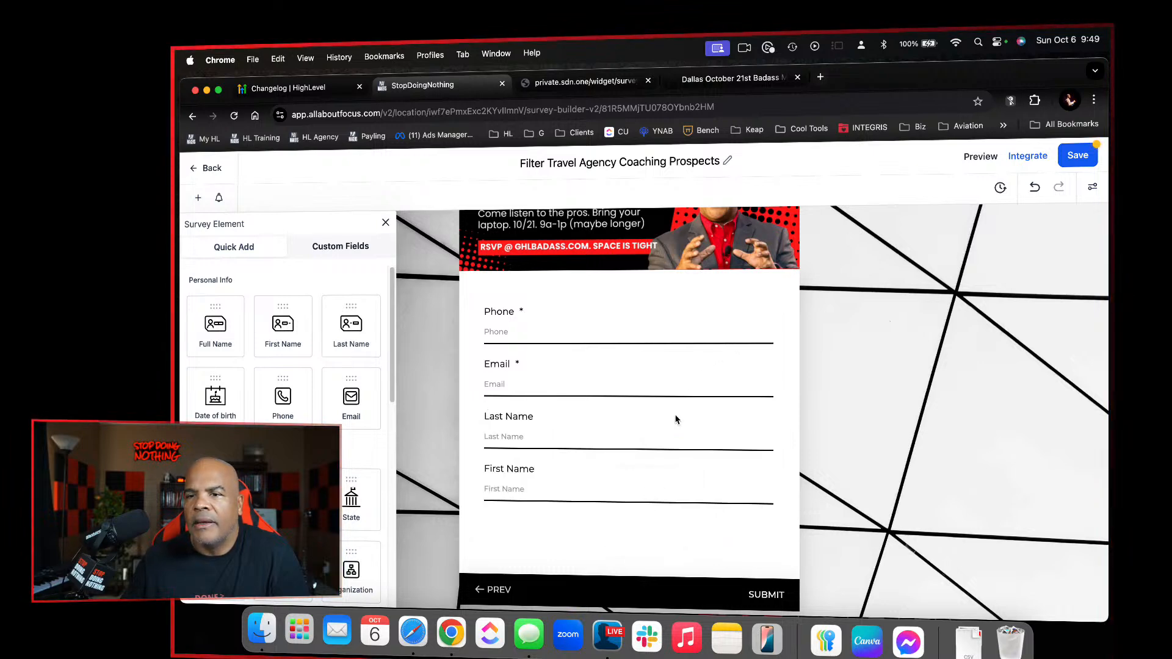
pyautogui.moveTo(634, 452); pyautogui.dragTo(637, 438)
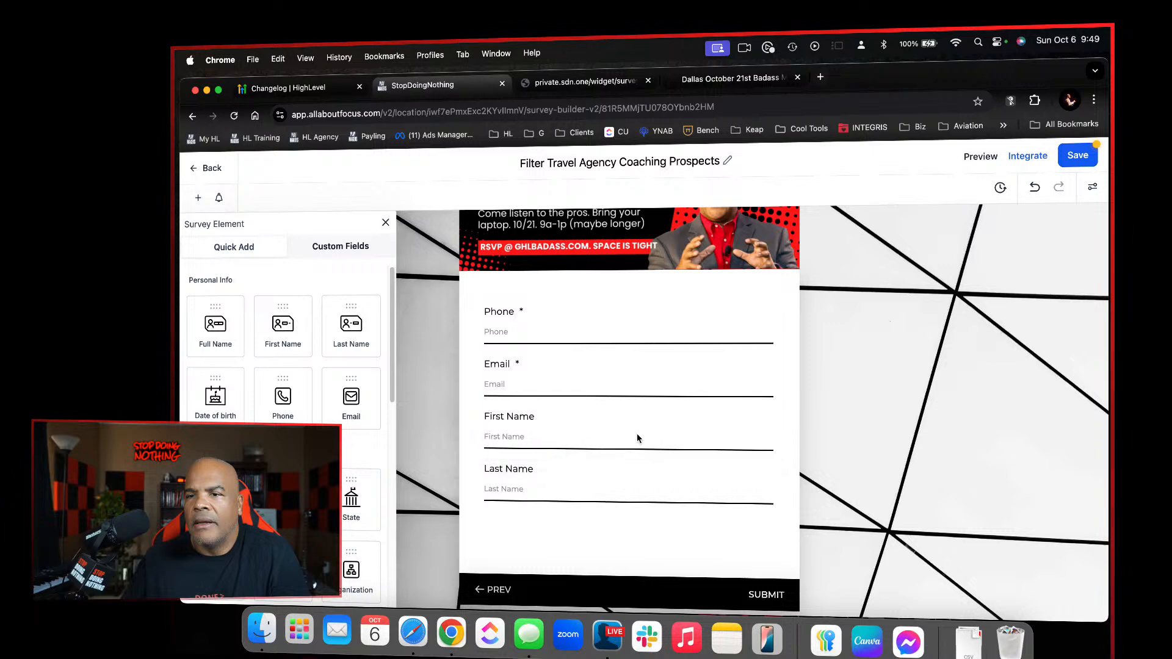
# Make the First Name and Last Name fields required
pyautogui.click(637, 434)
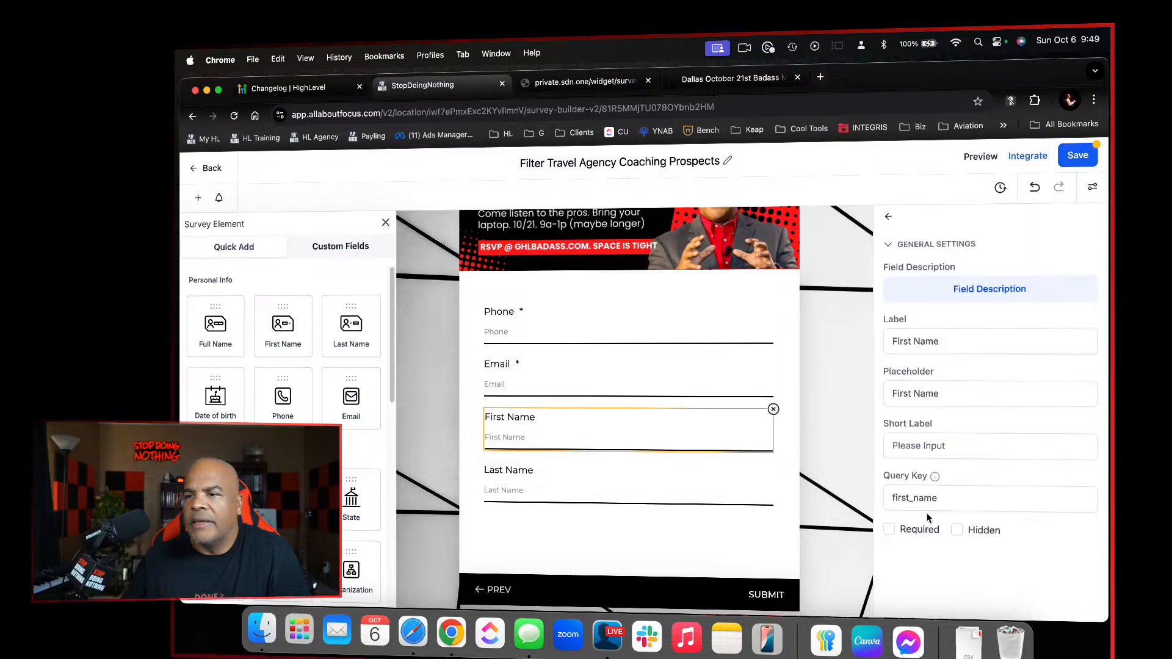
pyautogui.click(889, 528)
pyautogui.click(749, 484)
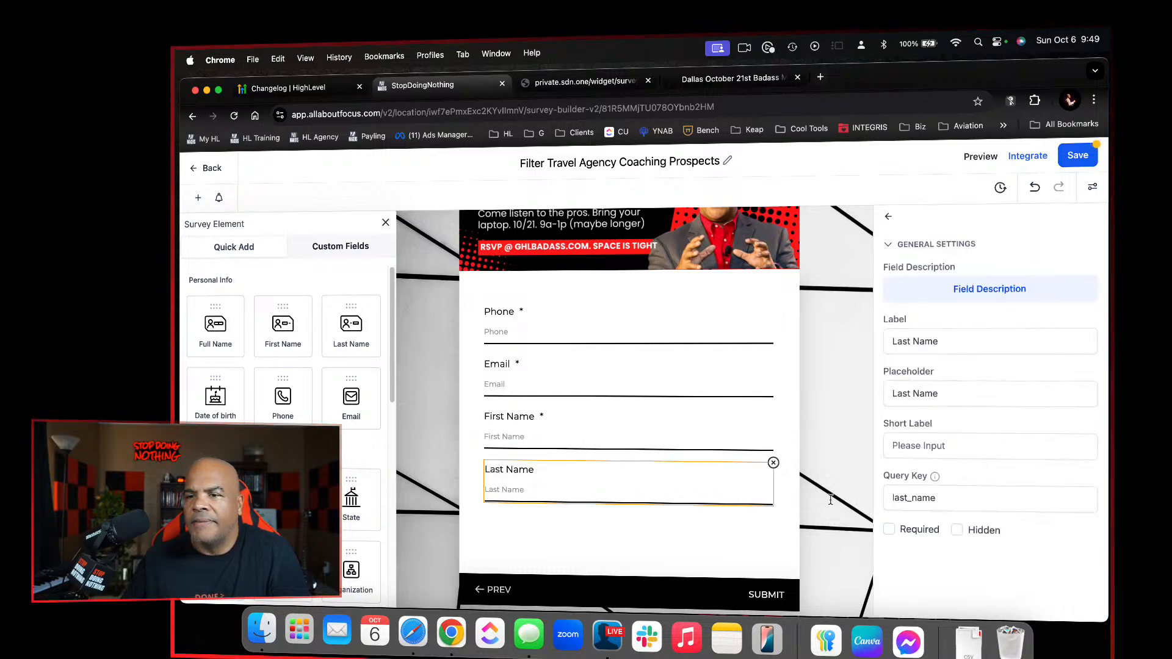
pyautogui.click(890, 529)
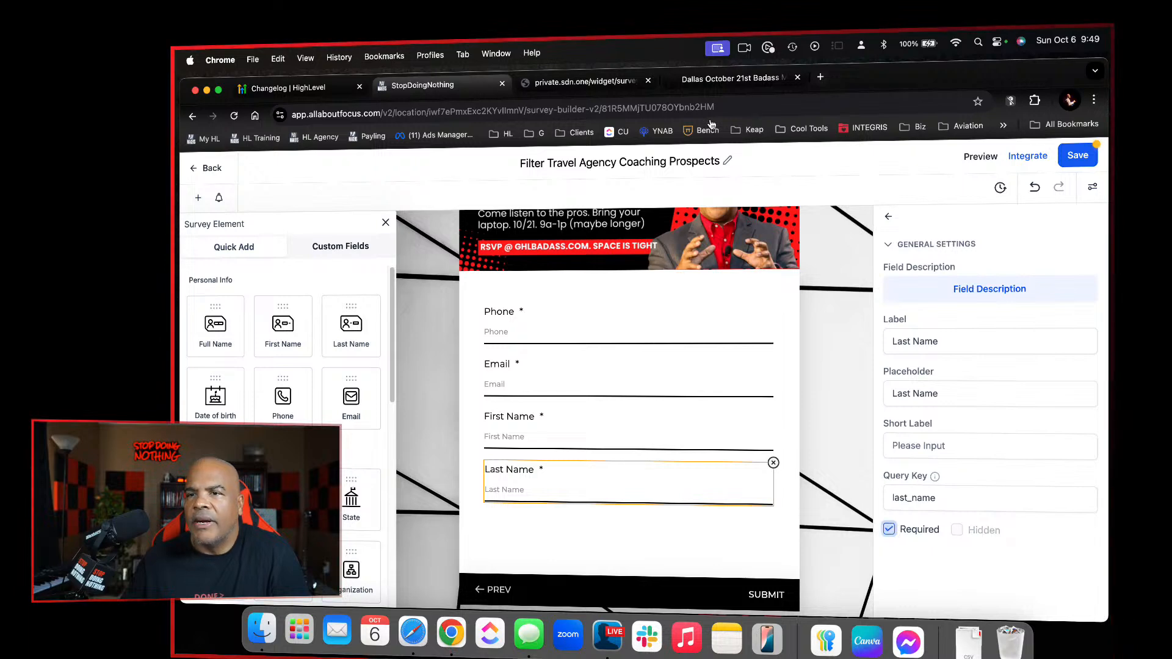
# Answer the live Dallas October 21st Badass survey to reach its contact slide, examine its fields, and return to the survey builder
pyautogui.click(730, 78)
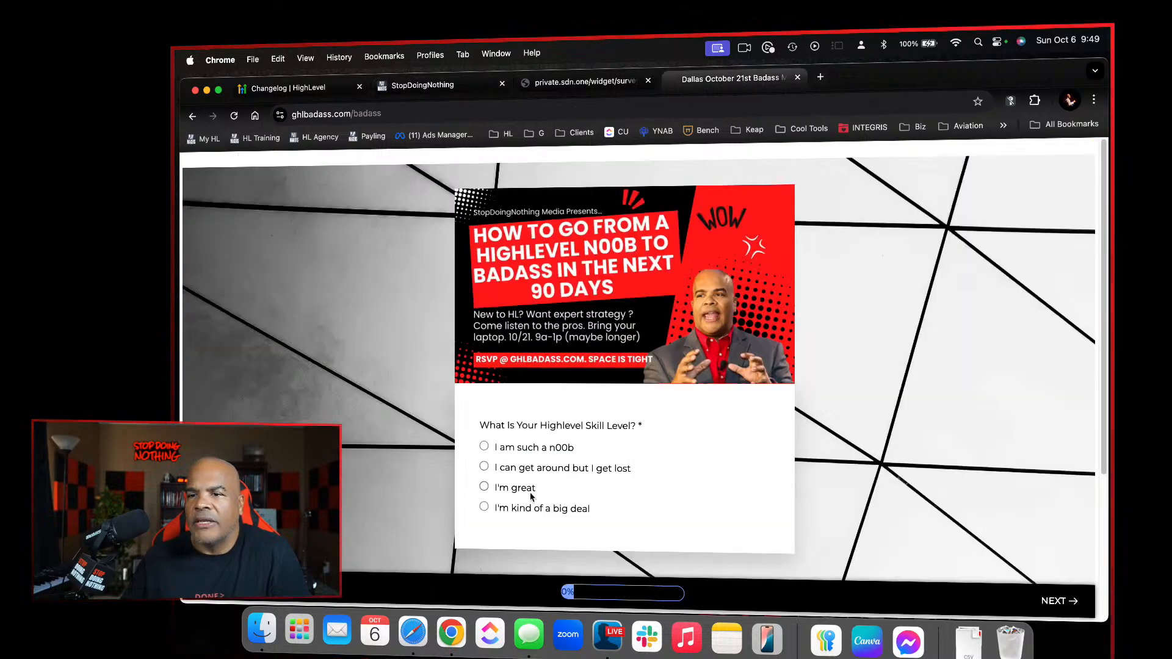
pyautogui.click(529, 492)
pyautogui.click(523, 474)
pyautogui.click(527, 482)
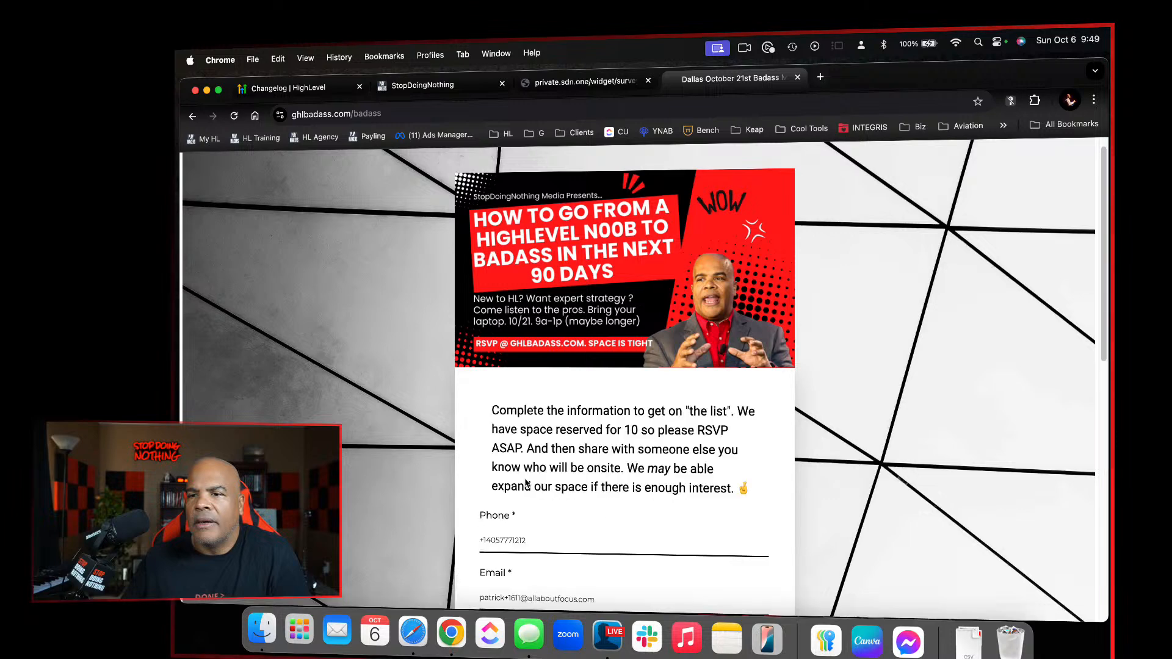
pyautogui.scroll(-5, 577, 534)
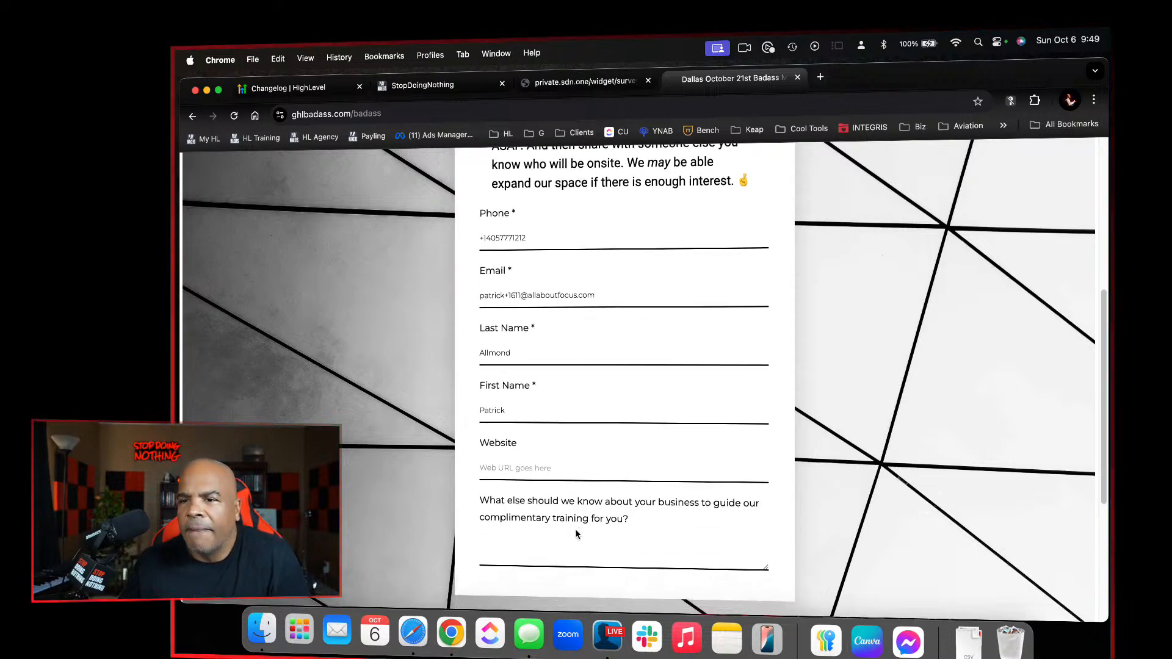
pyautogui.scroll(-1, 577, 535)
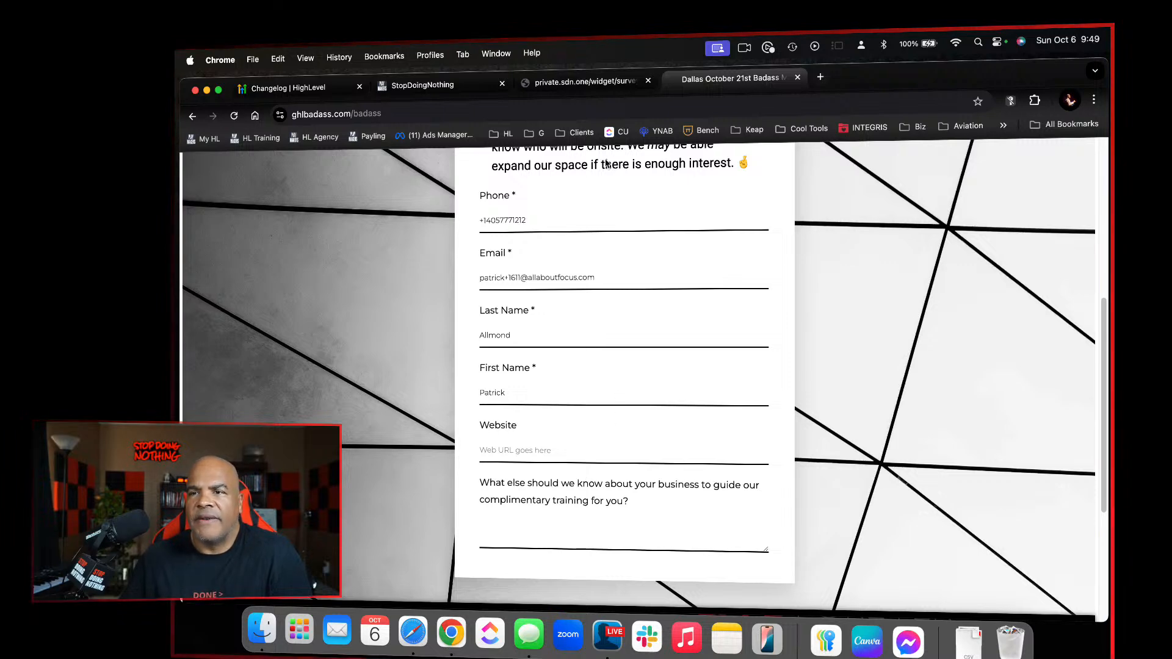
pyautogui.click(452, 85)
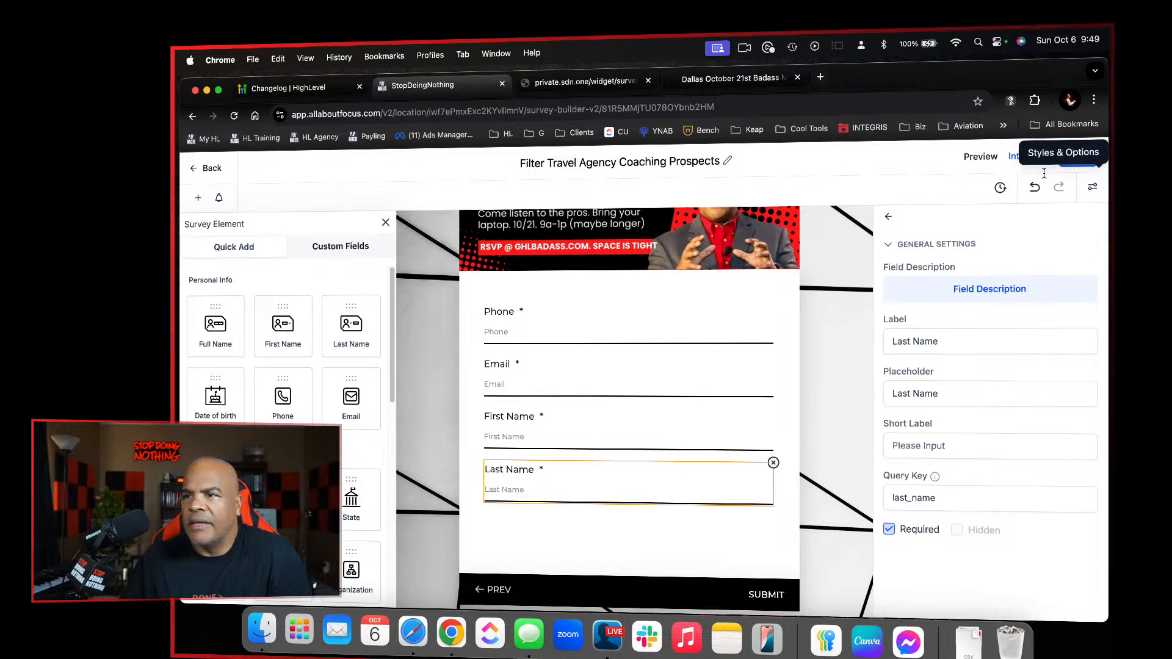
# Add a multi-line field below Last Name labelled "What else do we need to know about you?", saving the survey before and after
pyautogui.click(1072, 157)
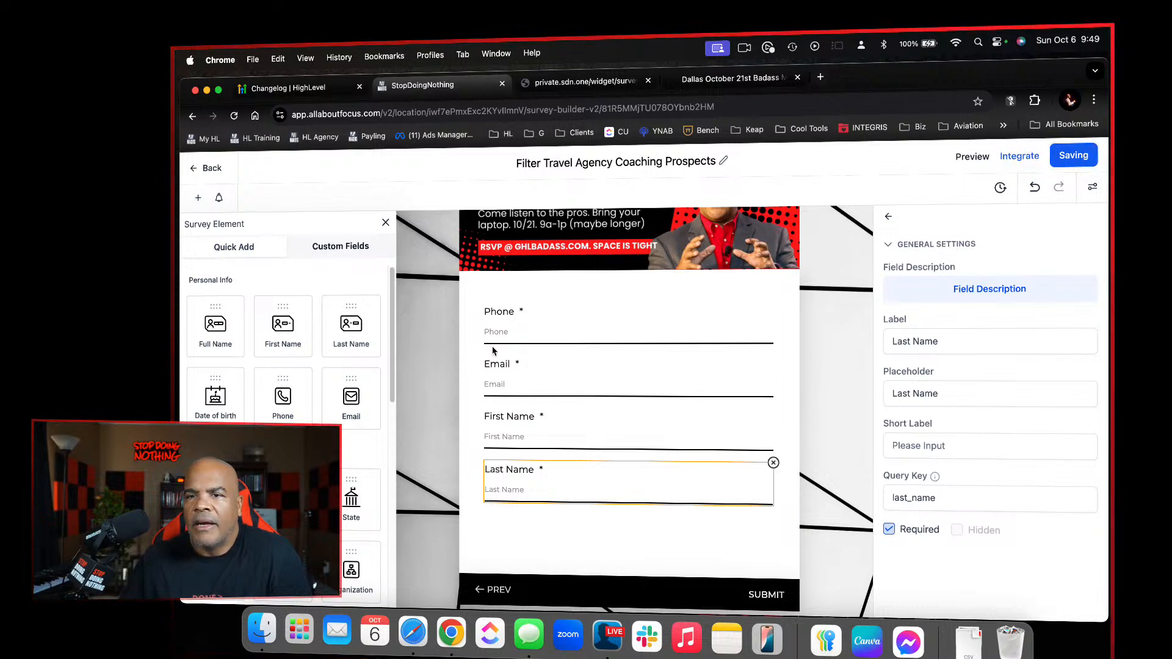
pyautogui.scroll(-8, 287, 397)
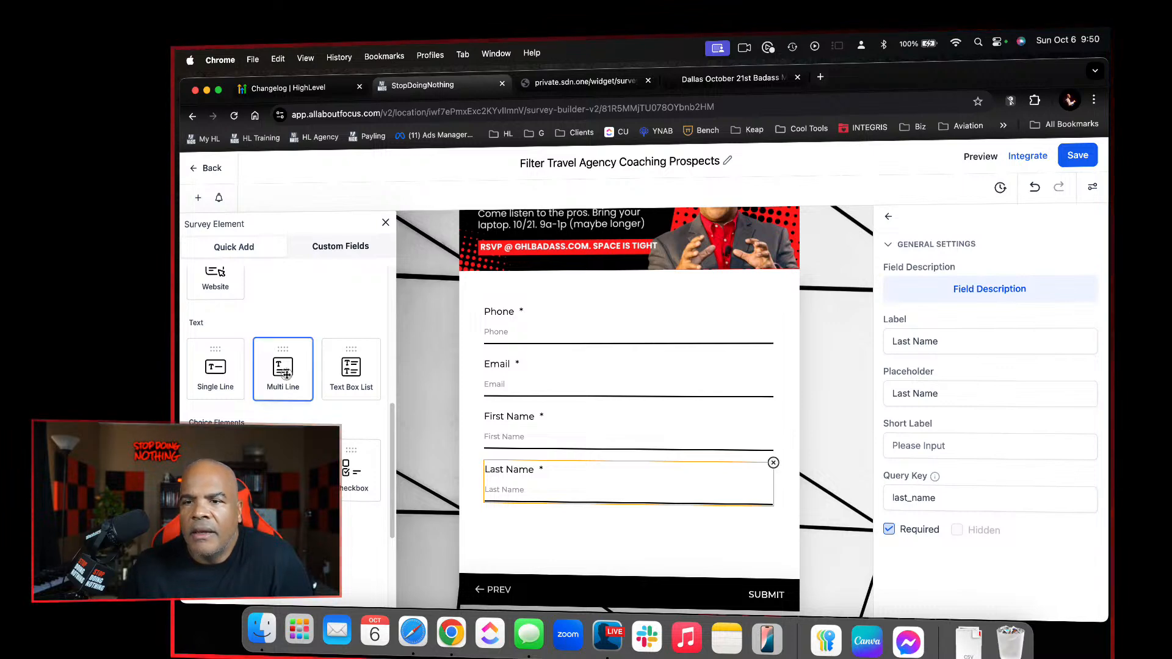
pyautogui.moveTo(287, 385); pyautogui.dragTo(583, 559)
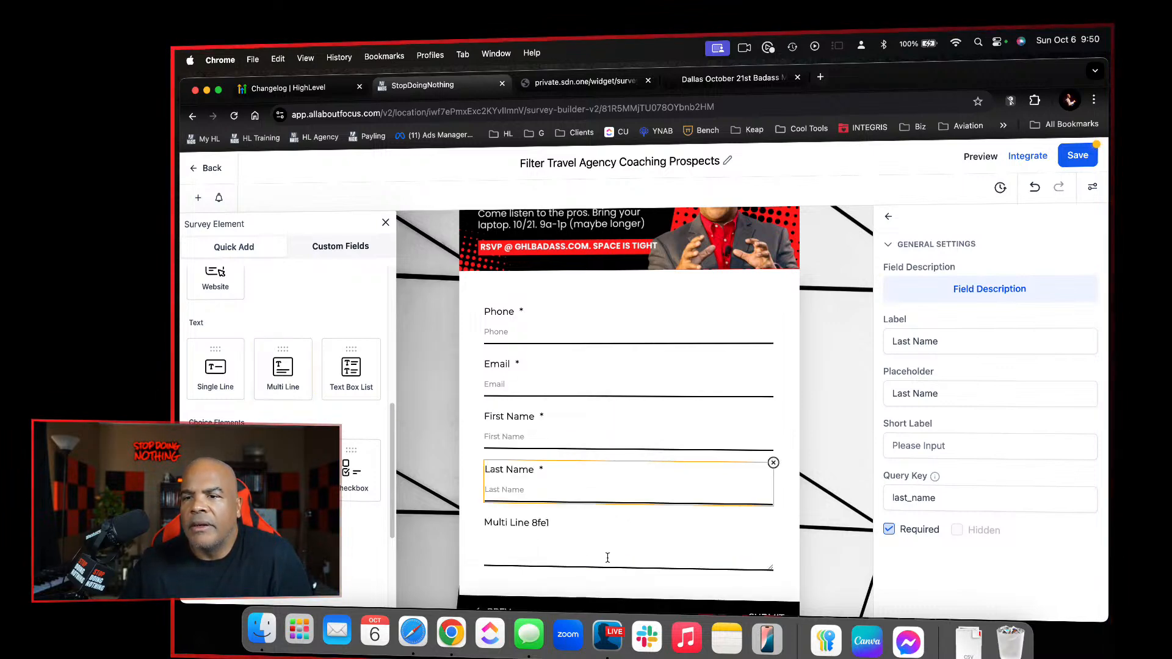
pyautogui.click(608, 557)
pyautogui.moveTo(955, 357); pyautogui.dragTo(859, 334)
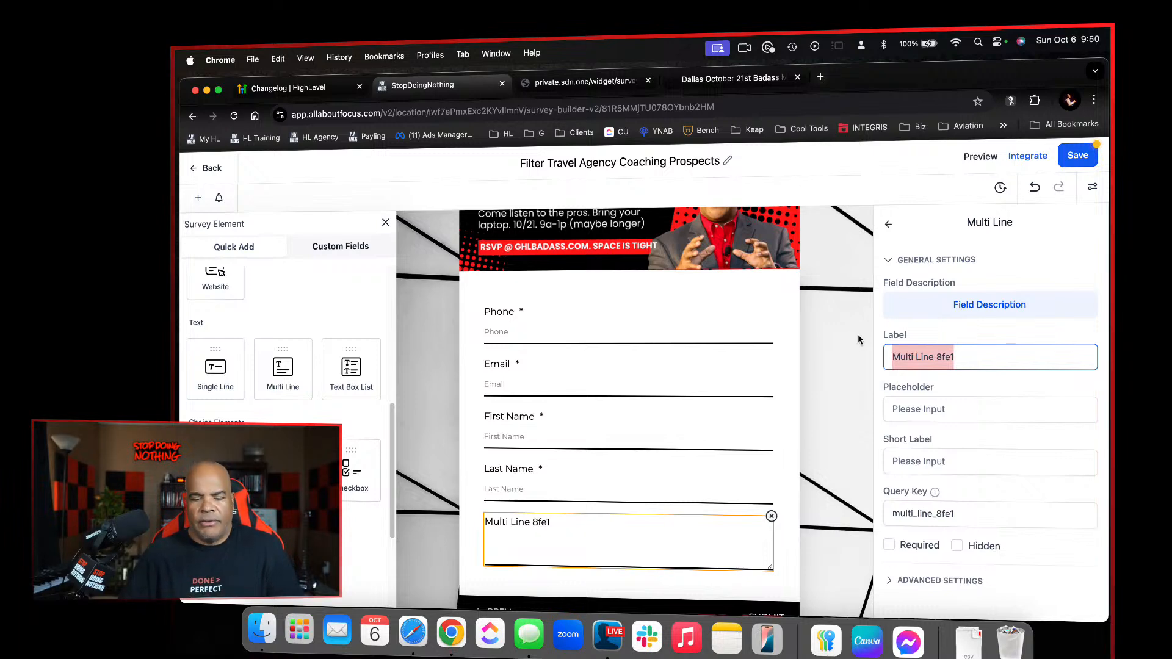
pyautogui.write('What e')
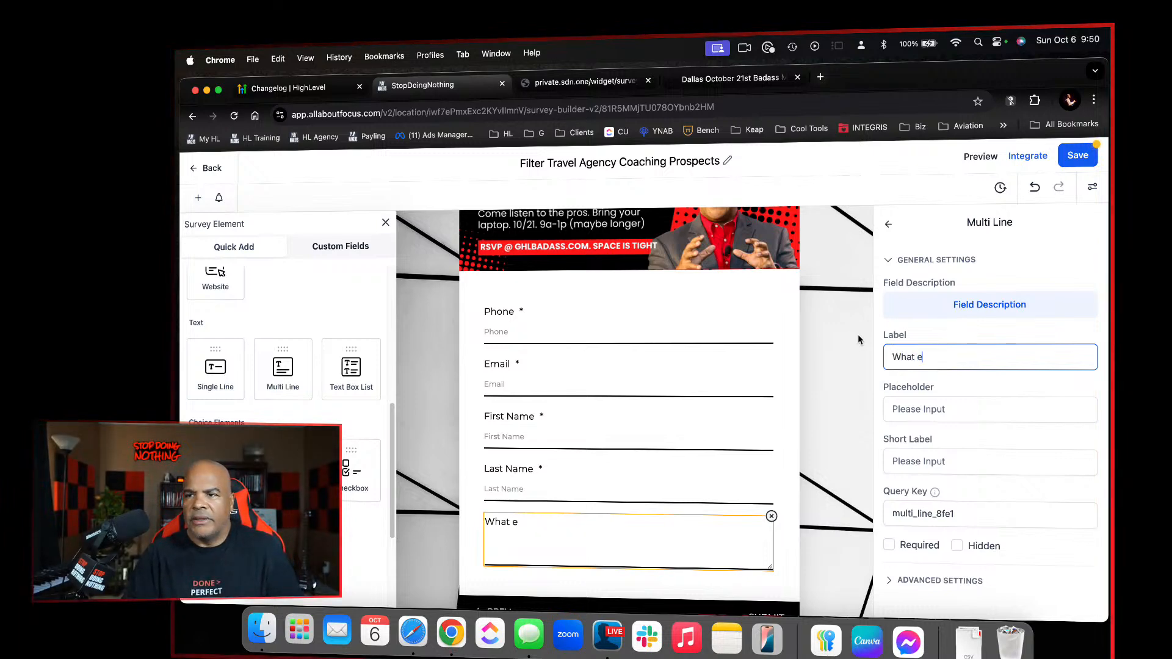
pyautogui.write('lse do we need ')
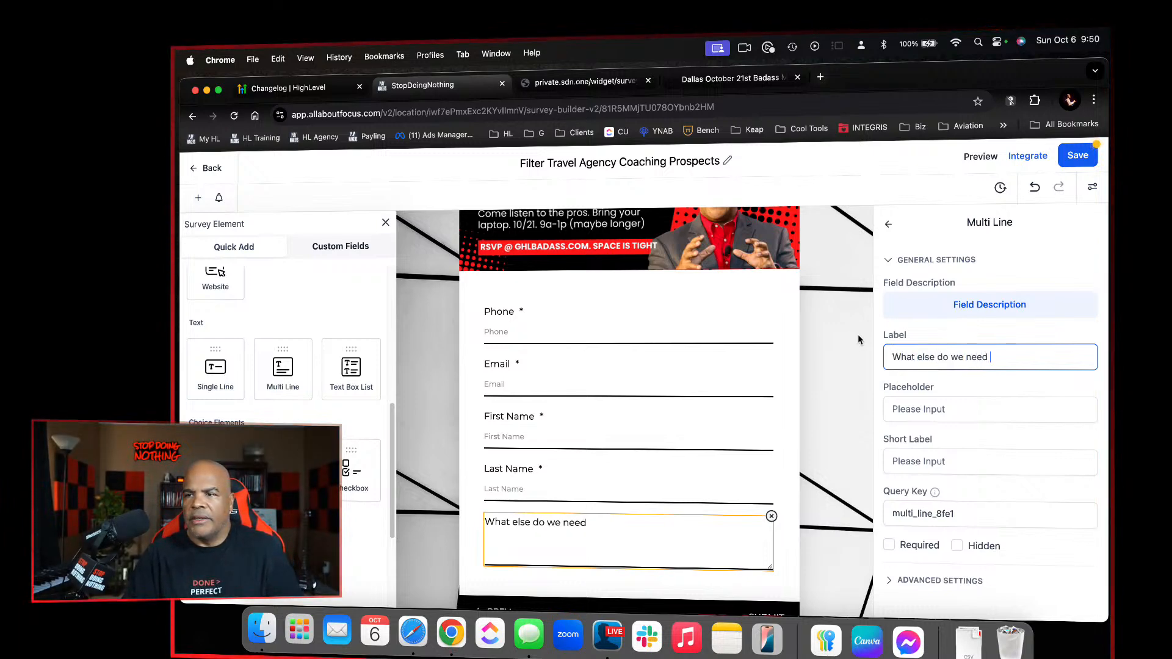
pyautogui.write('to know ')
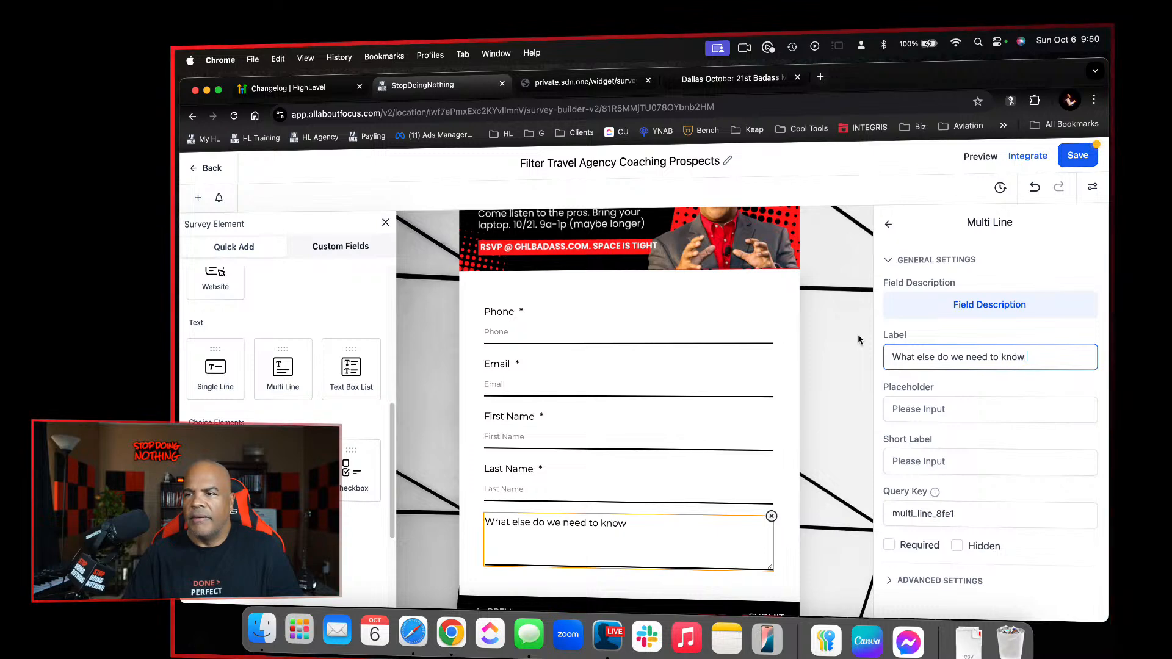
pyautogui.write('about you?')
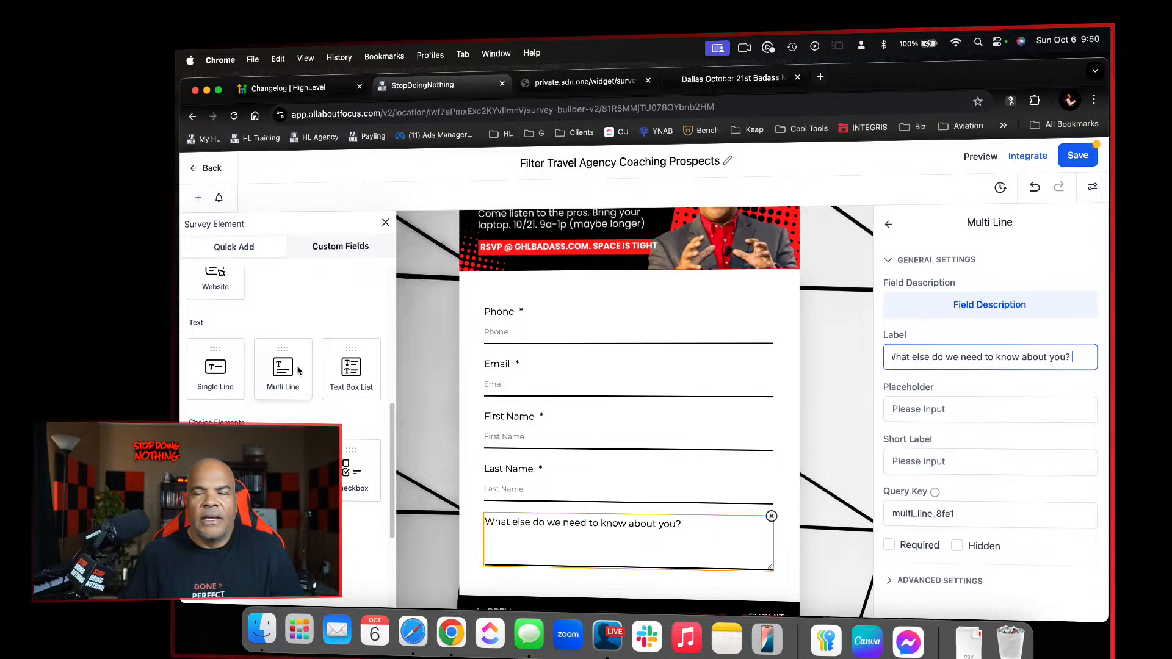
pyautogui.click(1075, 164)
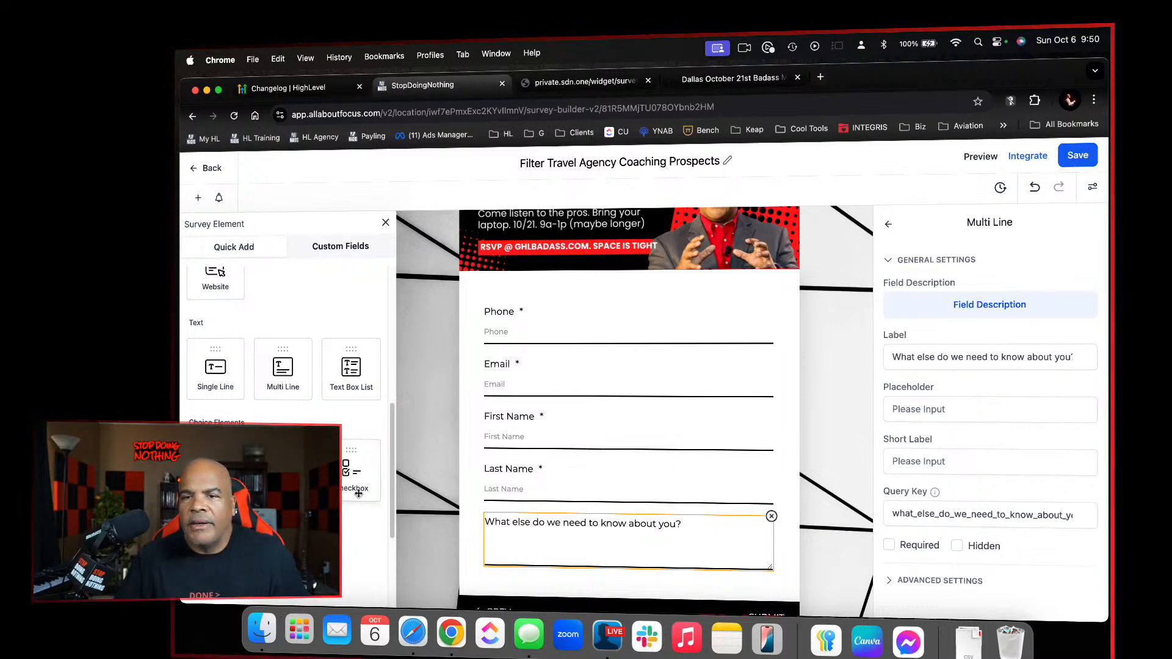
# Add a Website field between Last Name and the "What else do we need to know about you?" field, and save the survey
pyautogui.scroll(-10, 359, 493)
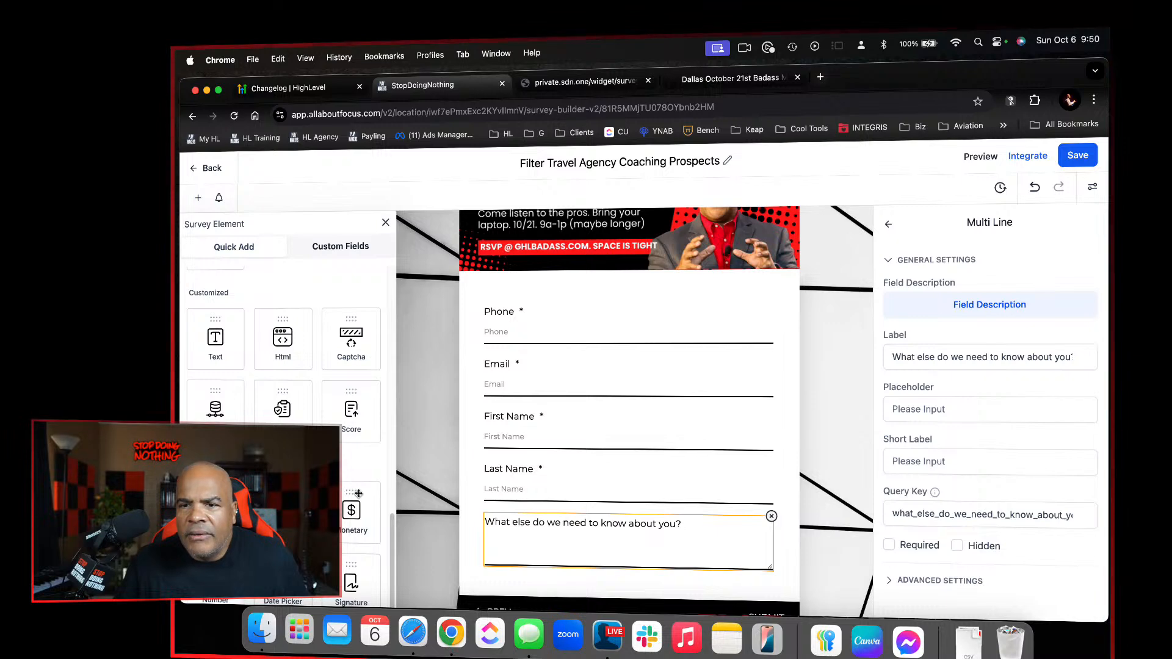
pyautogui.scroll(5, 342, 367)
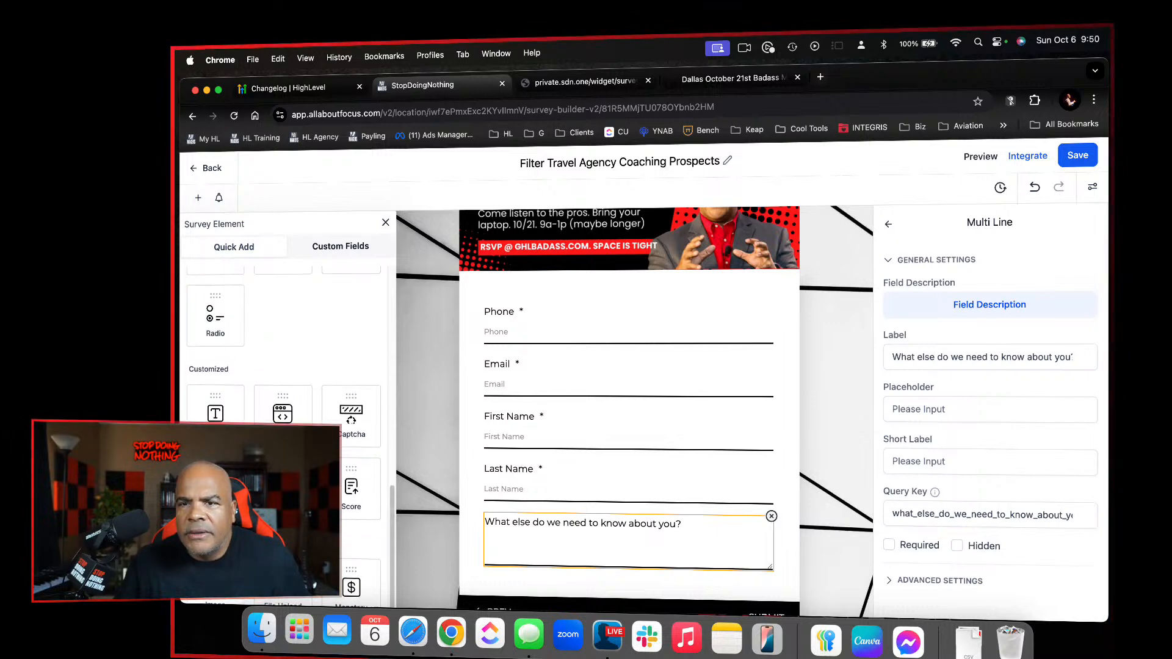
pyautogui.scroll(-10, 324, 317)
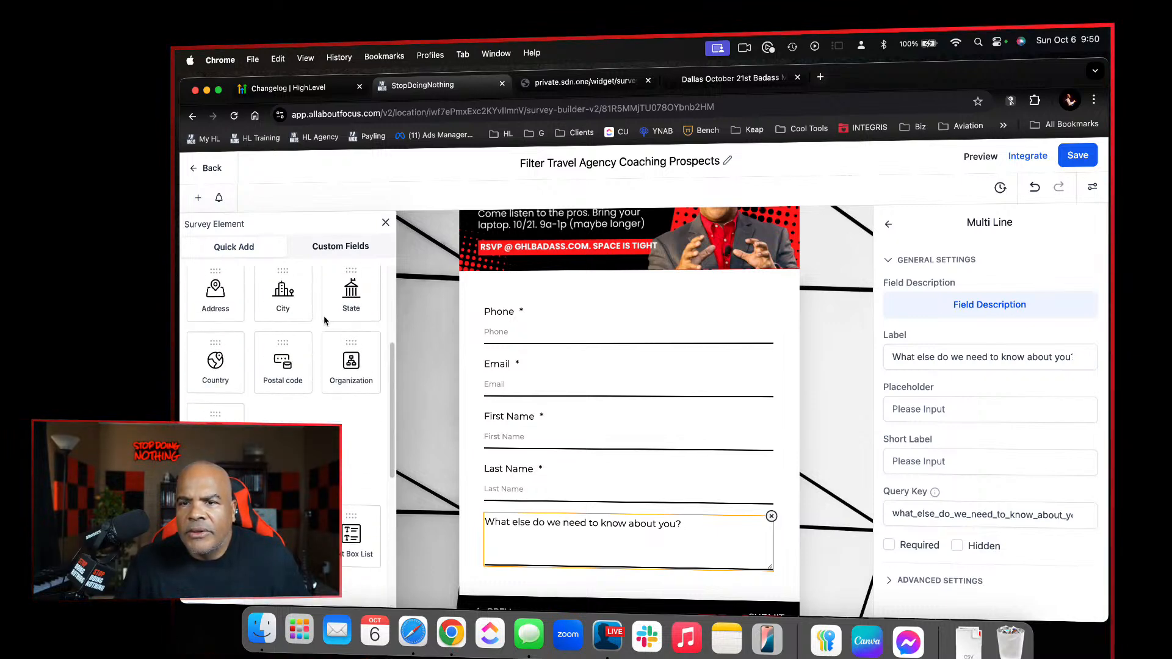
pyautogui.moveTo(269, 416); pyautogui.dragTo(588, 514)
pyautogui.scroll(-3, 641, 519)
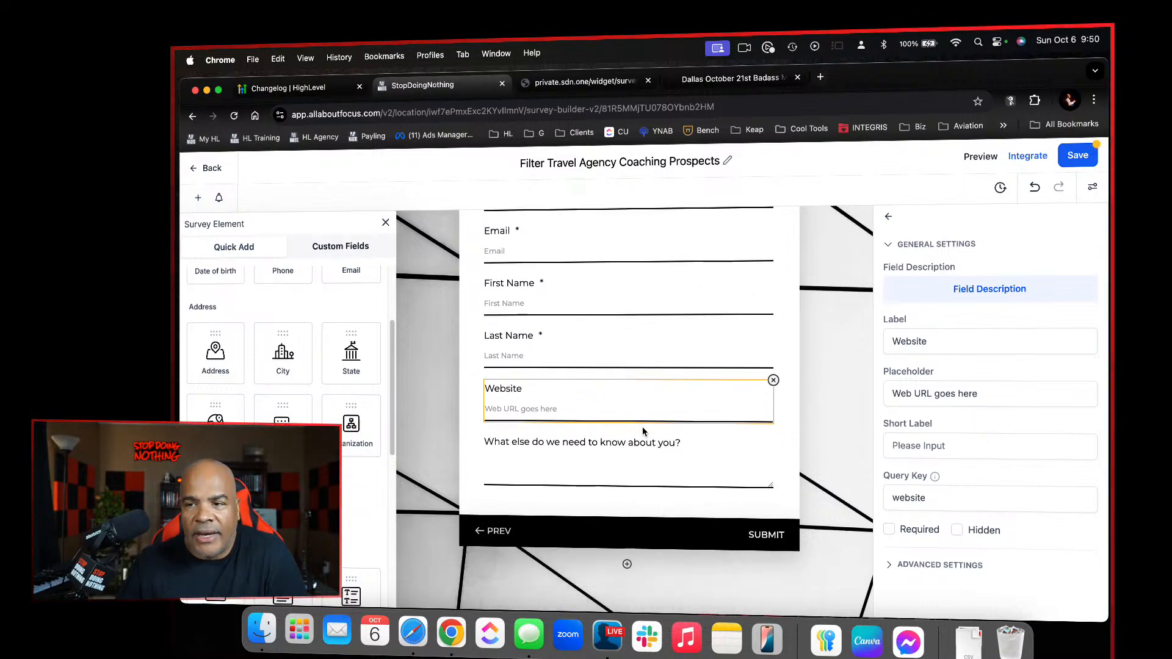
pyautogui.click(591, 470)
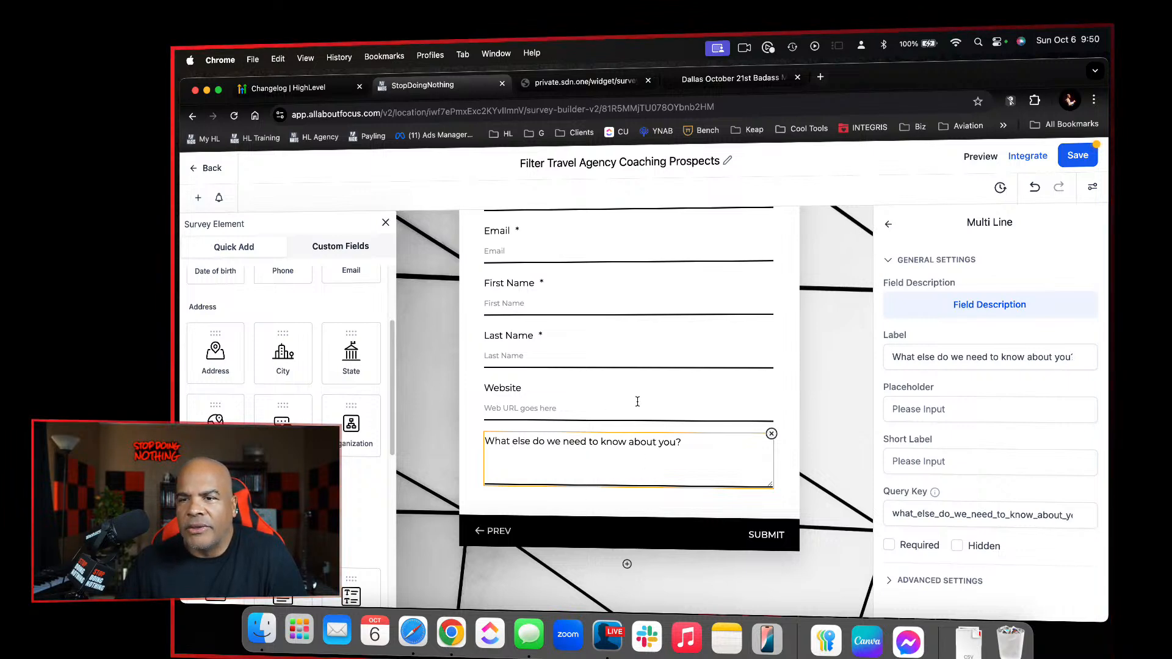
pyautogui.scroll(3, 637, 402)
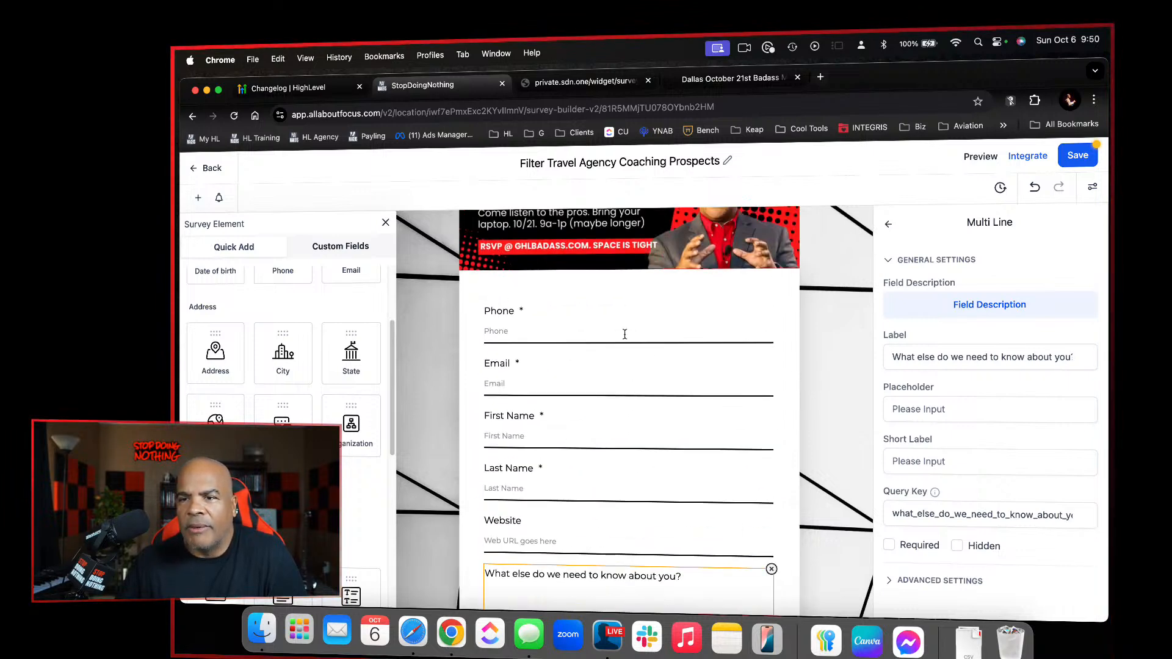
pyautogui.click(1076, 156)
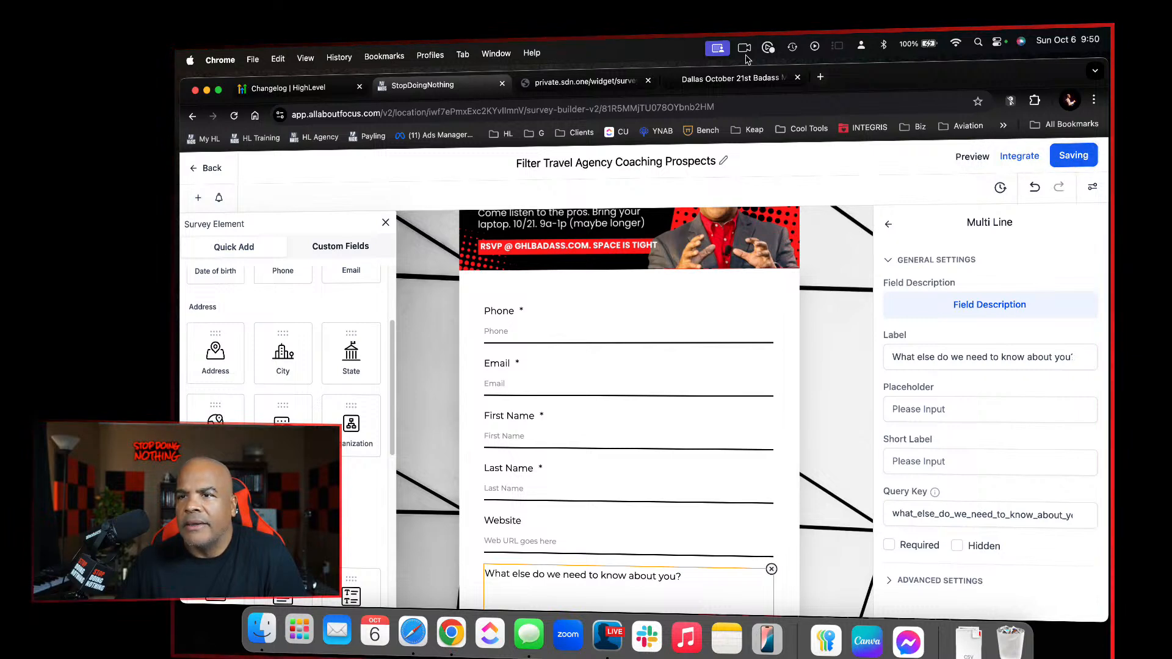
# Replace the old survey preview with a fresh one, answer its questions to reach the contact slide, check its fields, and close the preview
pyautogui.click(647, 81)
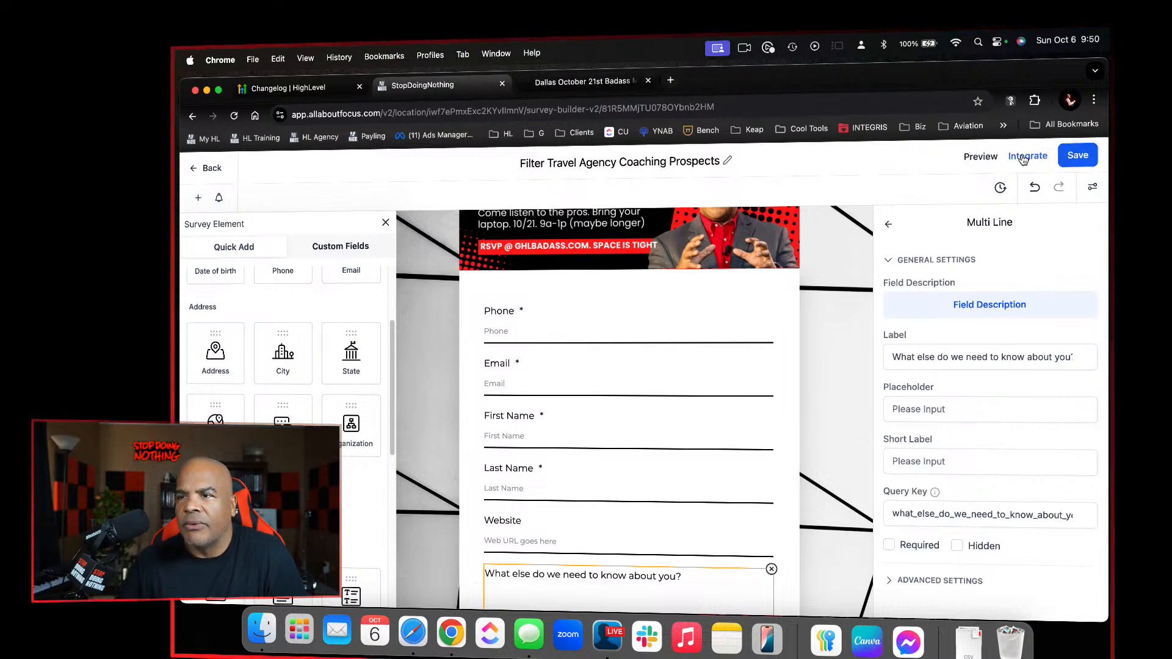
pyautogui.click(987, 157)
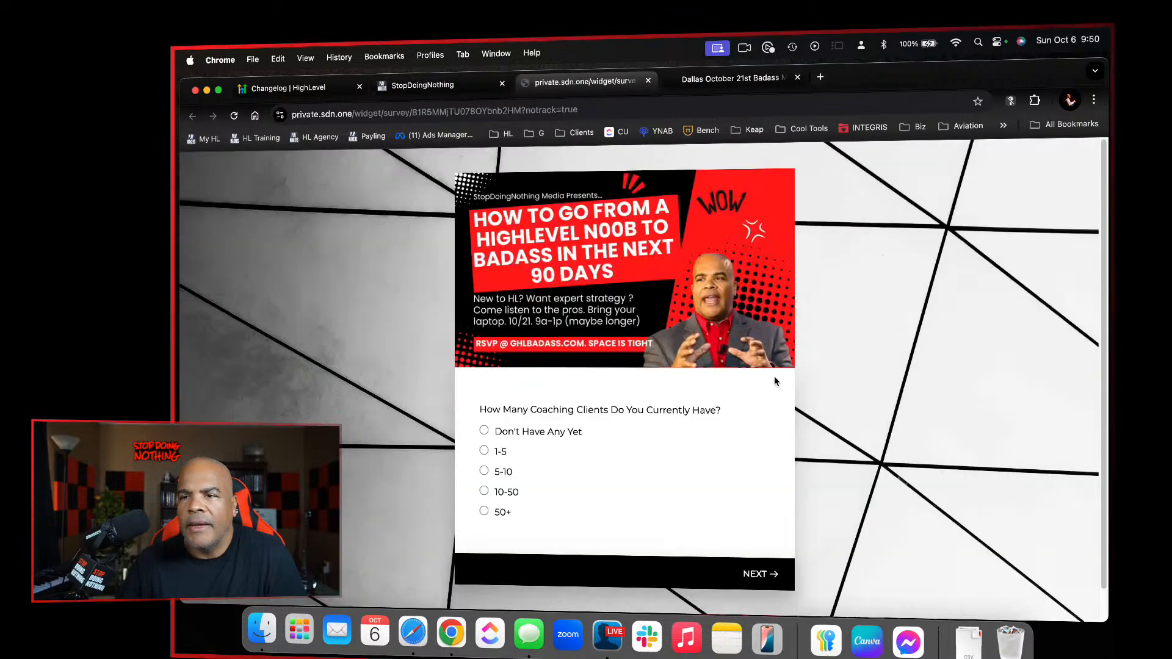
pyautogui.click(484, 431)
pyautogui.click(489, 453)
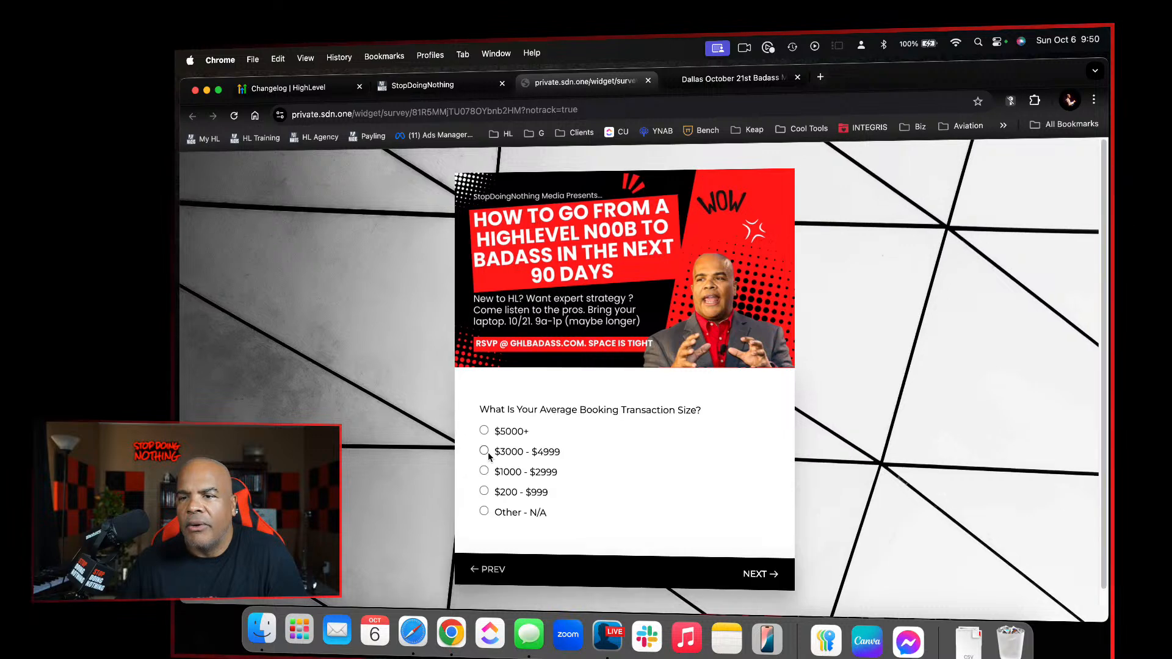
pyautogui.click(485, 517)
pyautogui.scroll(-5, 569, 516)
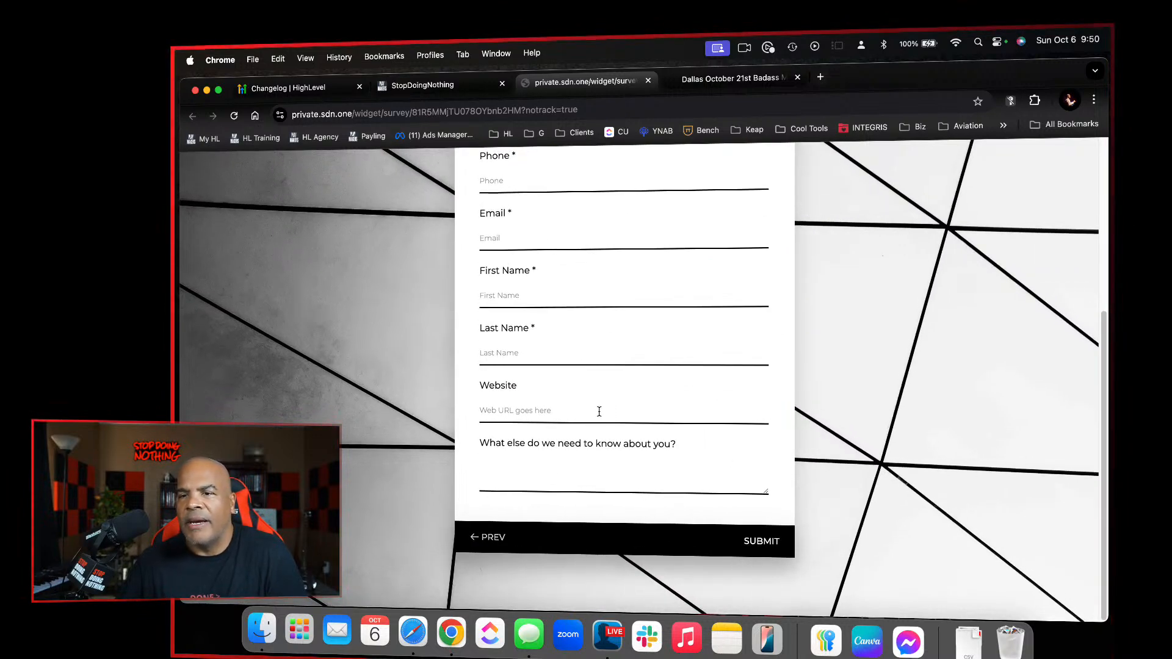
pyautogui.click(648, 81)
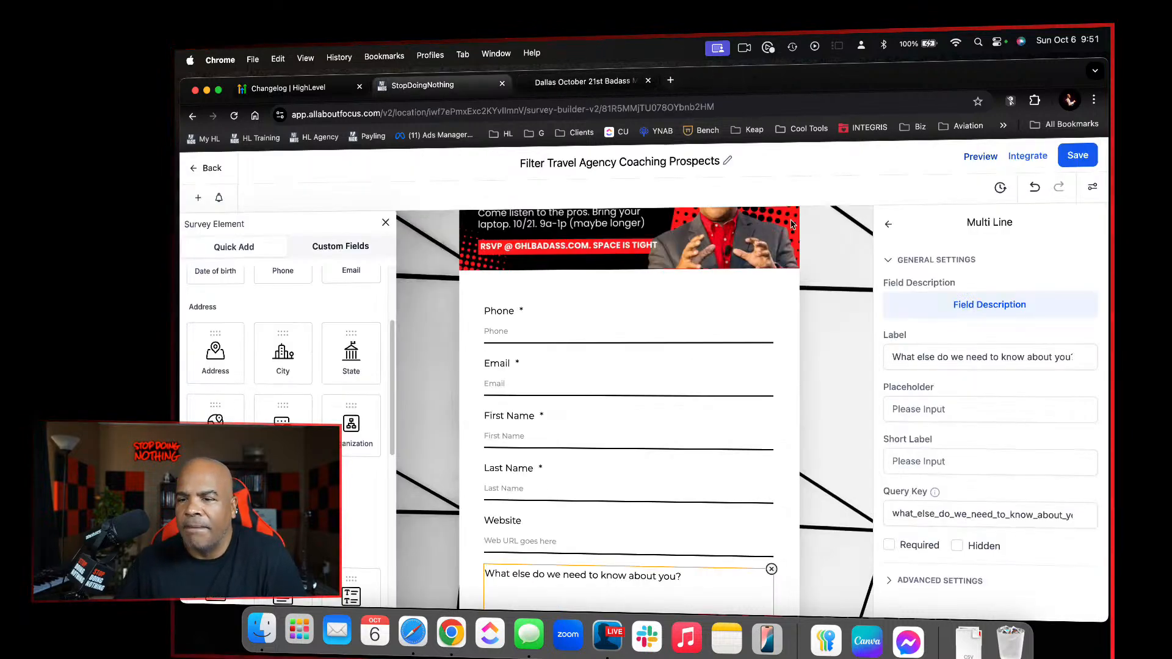
# Deselect the multi-line field and save the survey again, bringing the contact slide's Submit footer into view
pyautogui.click(818, 325)
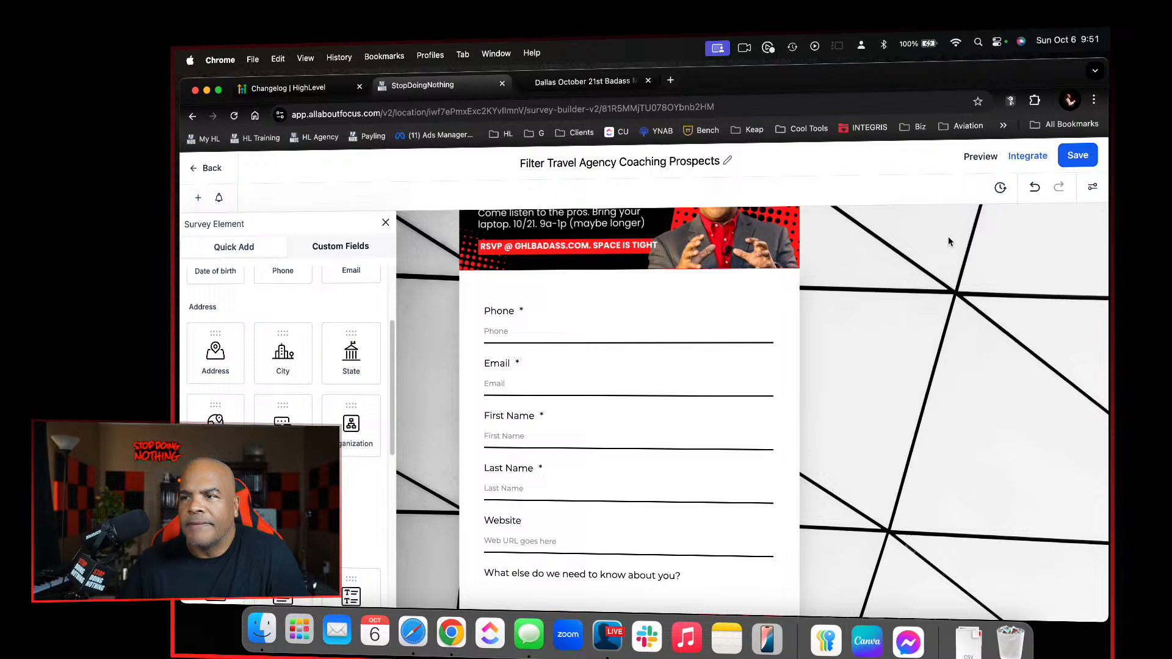
pyautogui.click(1068, 160)
pyautogui.scroll(-4, 775, 477)
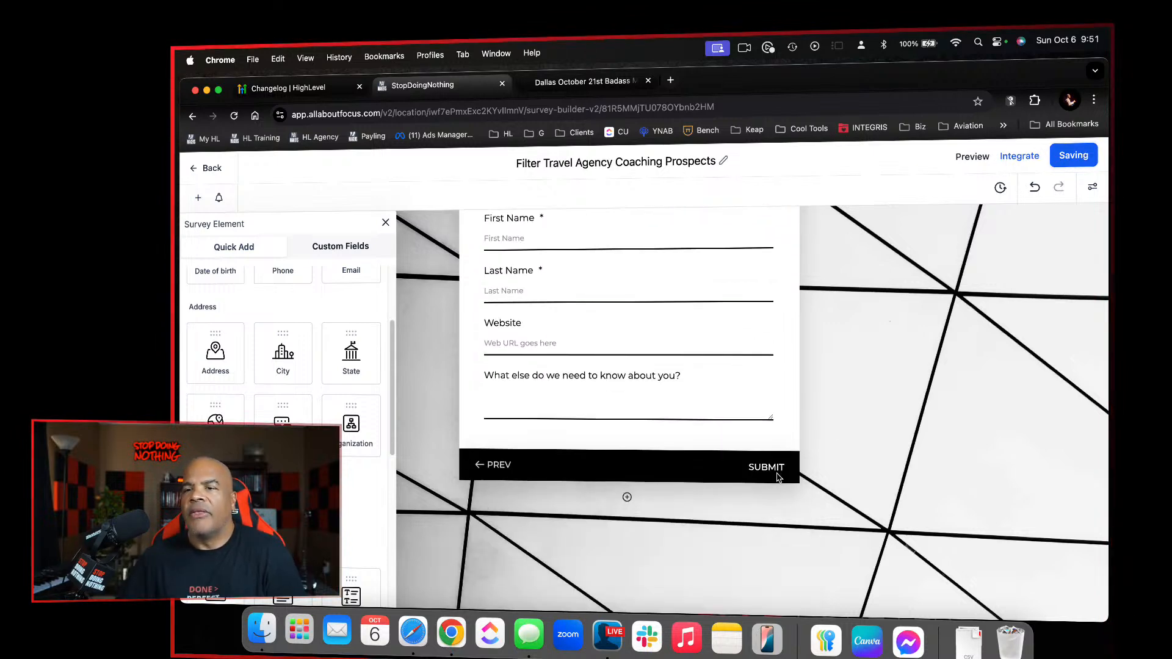
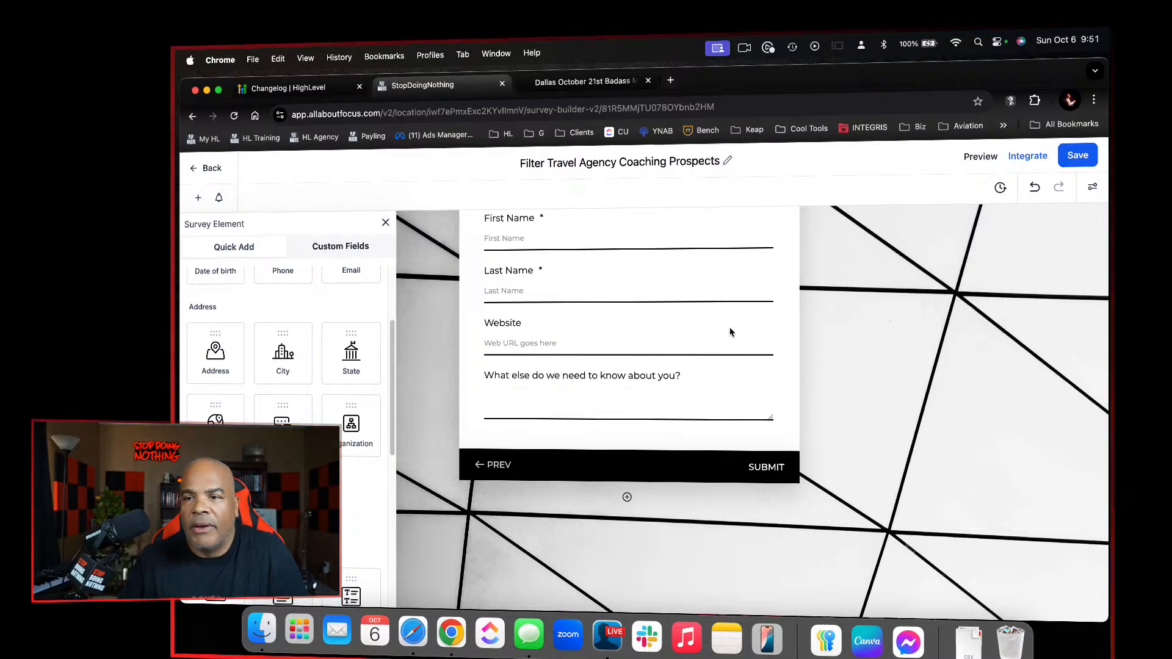
# Examine the logic destinations available for the $5000+ answer of the "What Is Your Average Booking Transaction Size?" question
pyautogui.scroll(-3, 731, 332)
pyautogui.scroll(3, 731, 332)
pyautogui.scroll(-8, 731, 331)
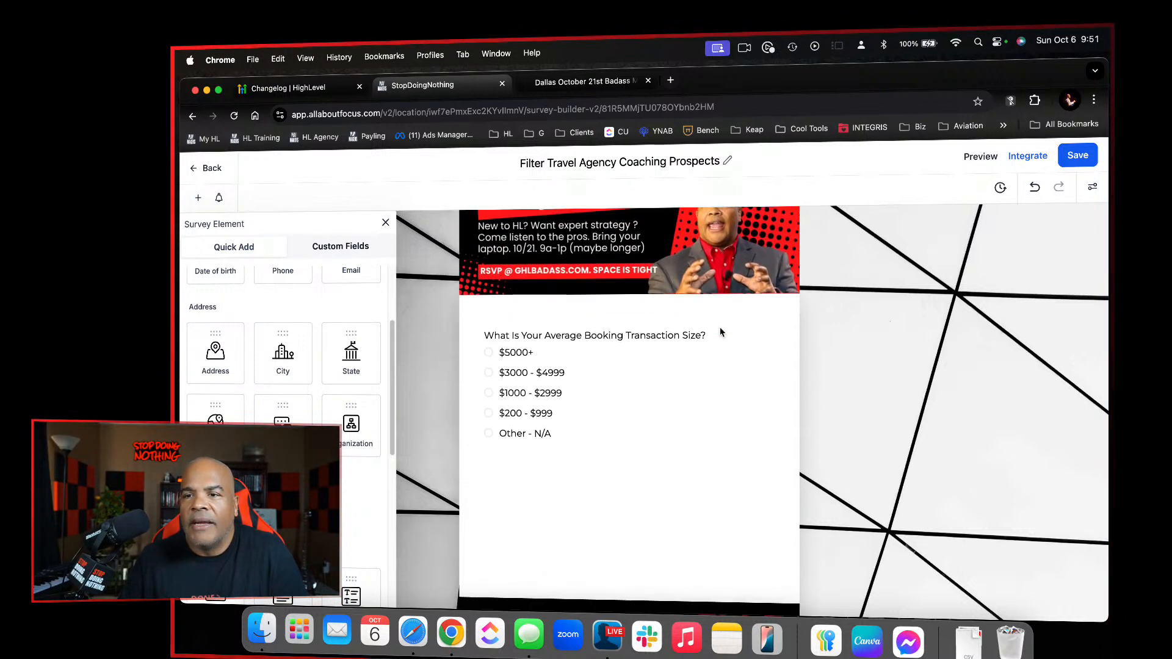
pyautogui.click(608, 374)
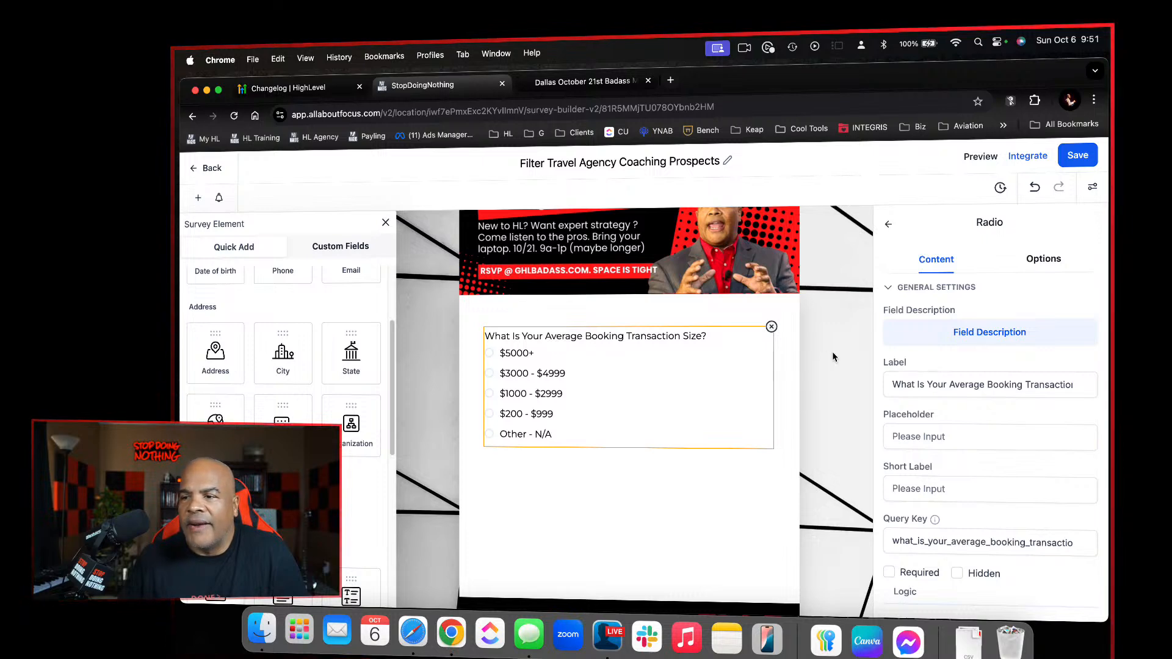
pyautogui.click(890, 436)
pyautogui.scroll(-5, 890, 436)
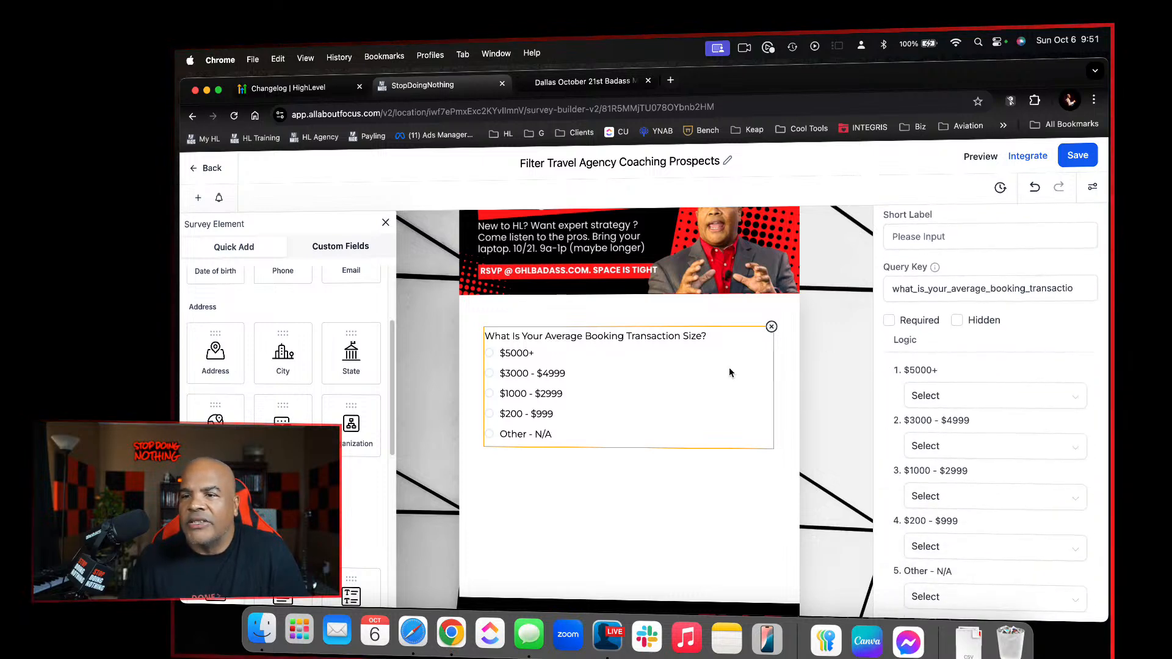
pyautogui.click(975, 400)
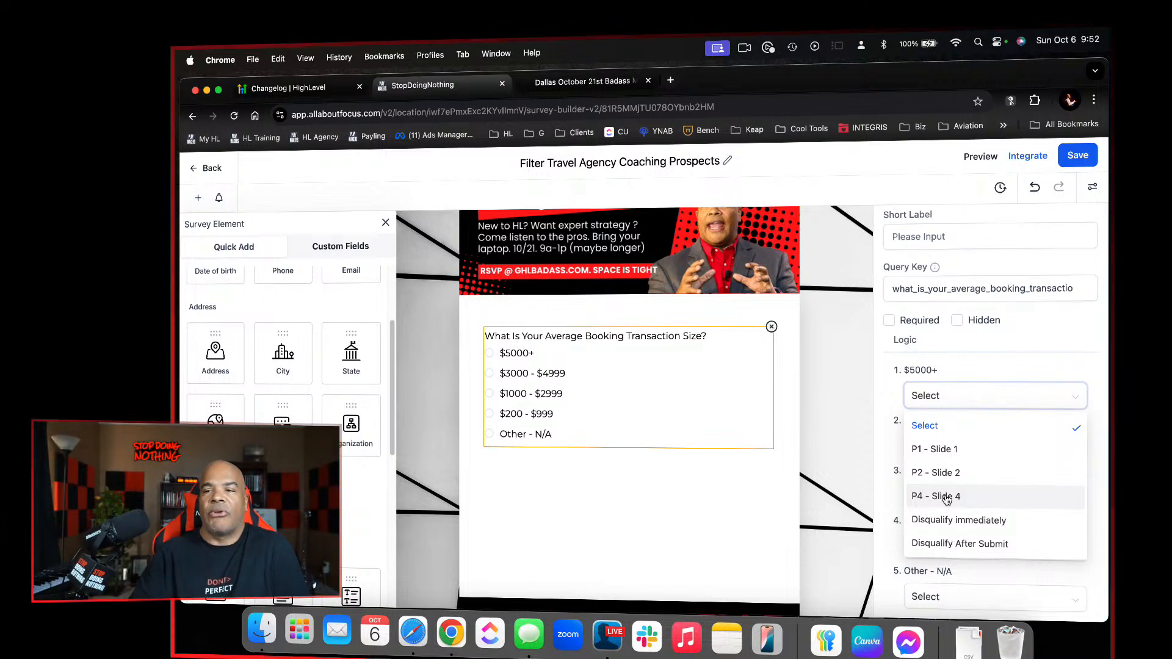
pyautogui.click(880, 365)
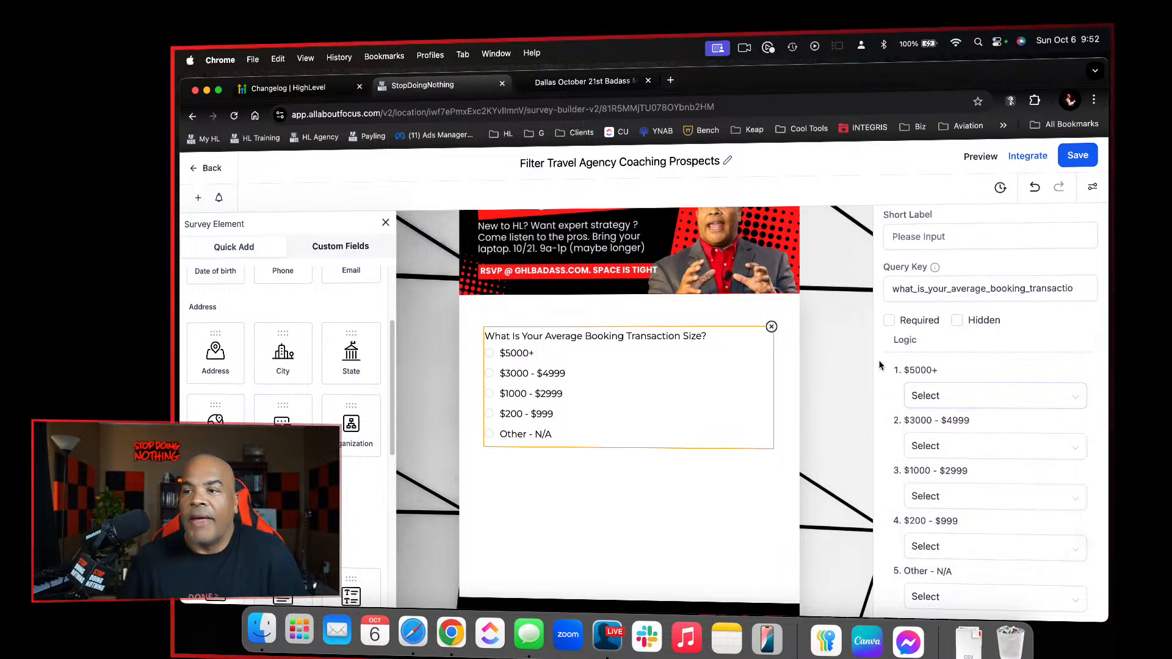
# Look over the survey's question slides, including the coaching clients question on Slide 1 and the header of Slide 2
pyautogui.scroll(6, 654, 383)
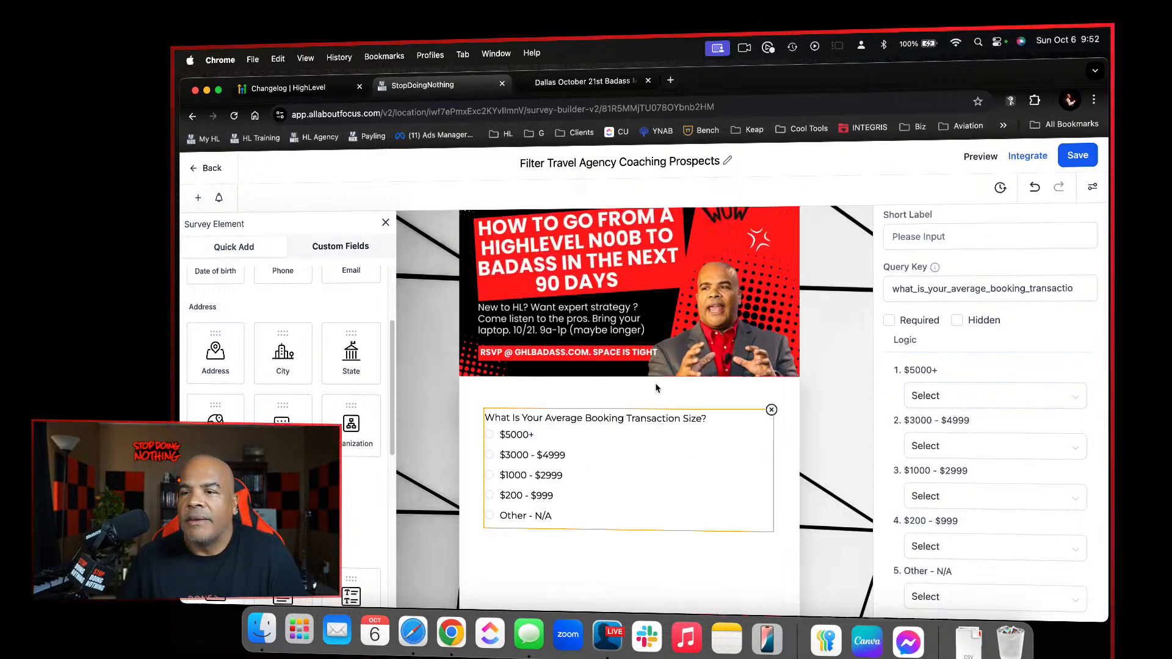
pyautogui.scroll(-5, 655, 383)
pyautogui.scroll(1, 655, 383)
pyautogui.scroll(-5, 655, 382)
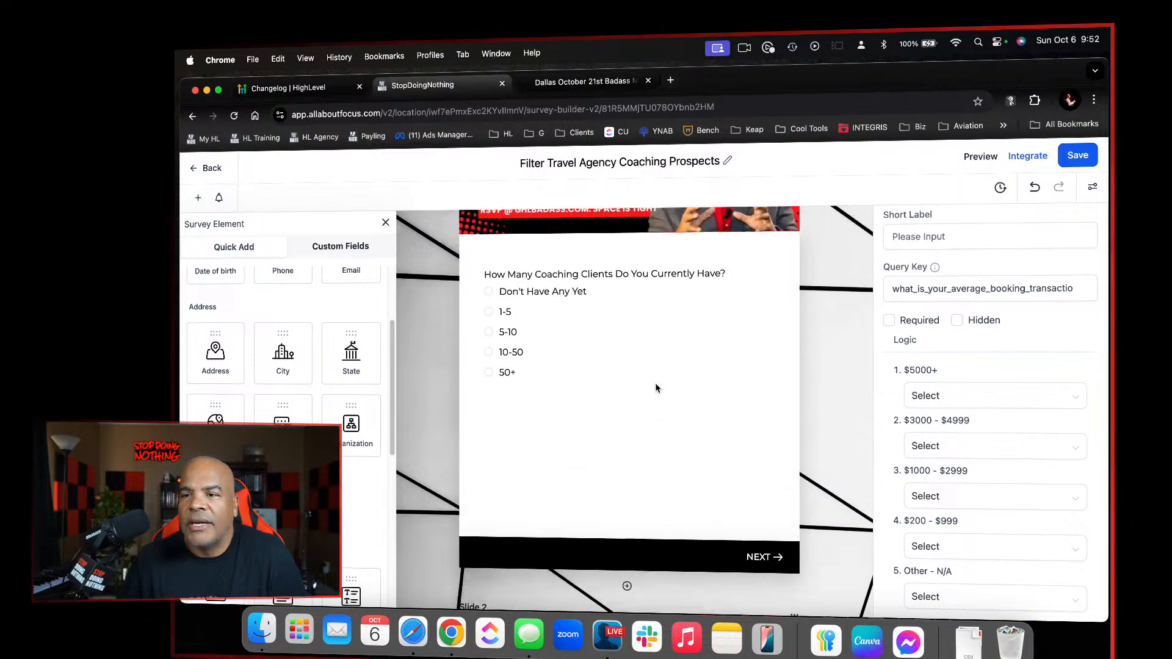
pyautogui.scroll(3, 655, 383)
pyautogui.scroll(-1, 654, 389)
pyautogui.scroll(6, 649, 444)
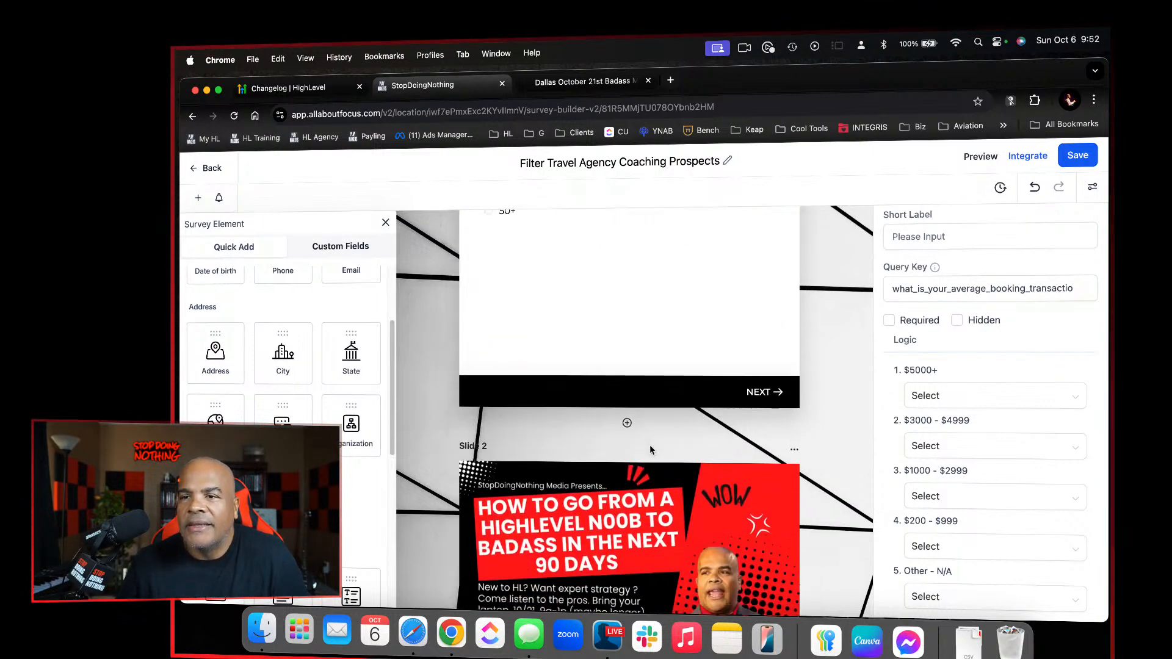
pyautogui.scroll(-5, 649, 450)
# Reselect the average booking transaction size question and review the slide and disqualify choices in its $5000+ logic again
pyautogui.click(623, 492)
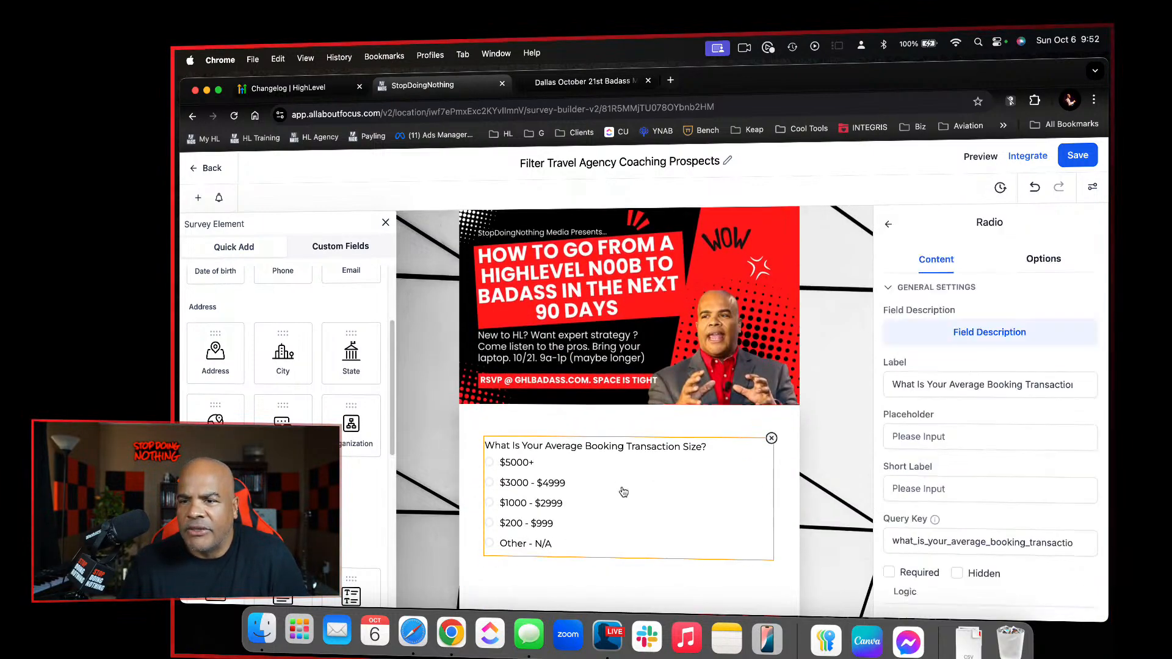
pyautogui.scroll(-2, 787, 440)
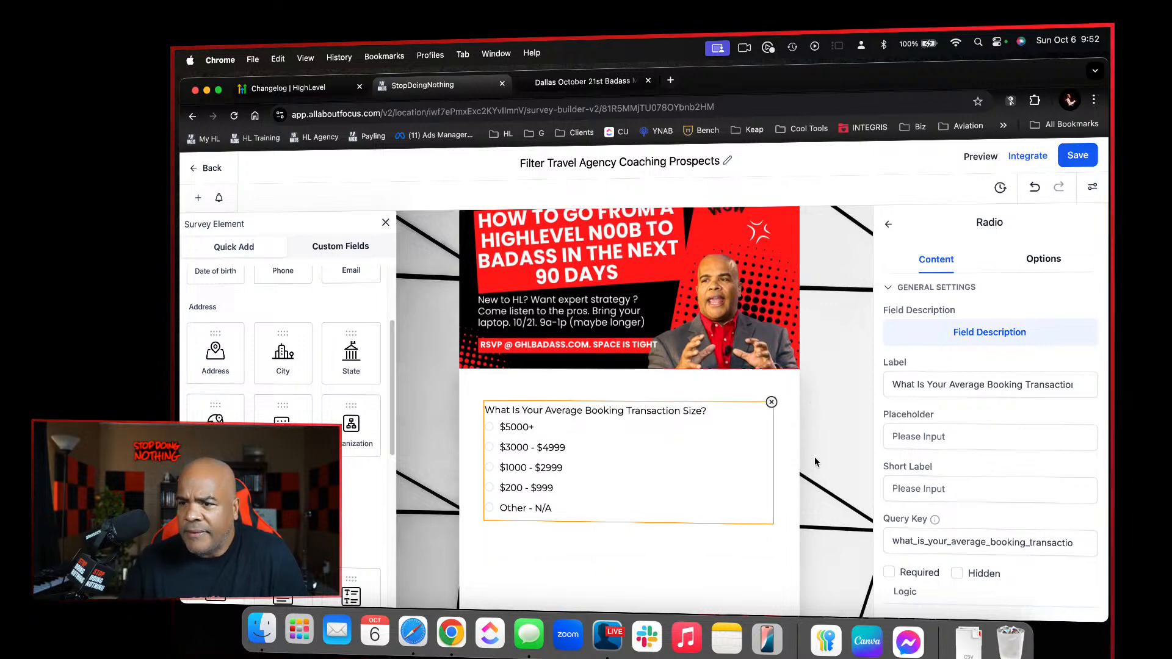
pyautogui.click(983, 492)
pyautogui.scroll(-5, 984, 489)
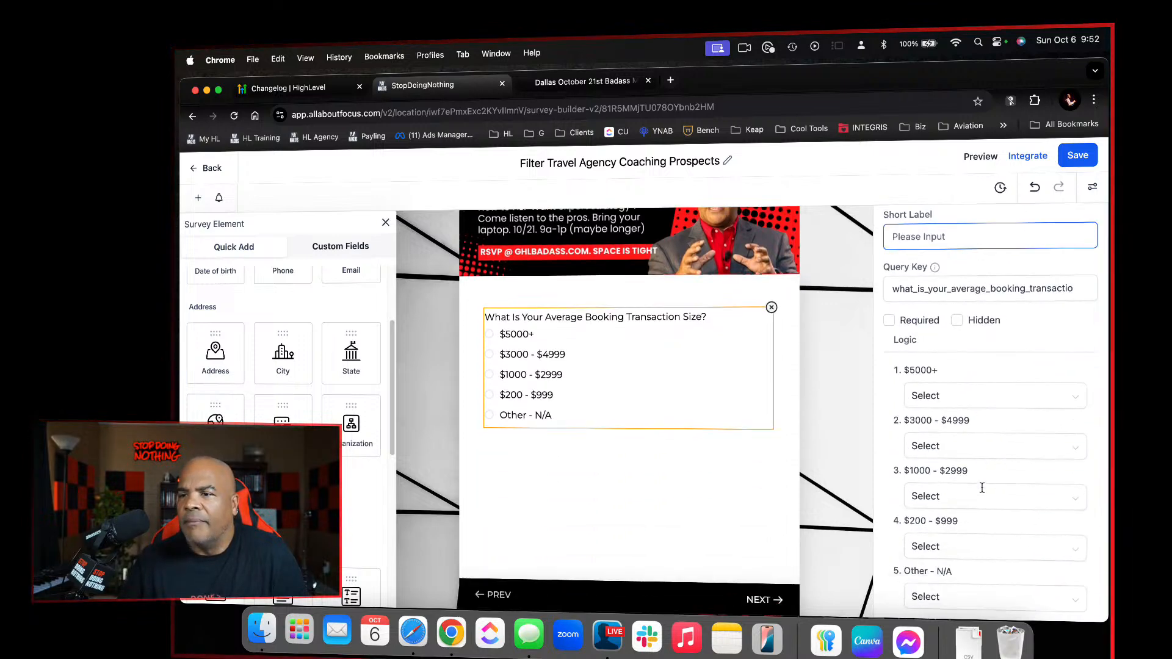
pyautogui.click(1041, 398)
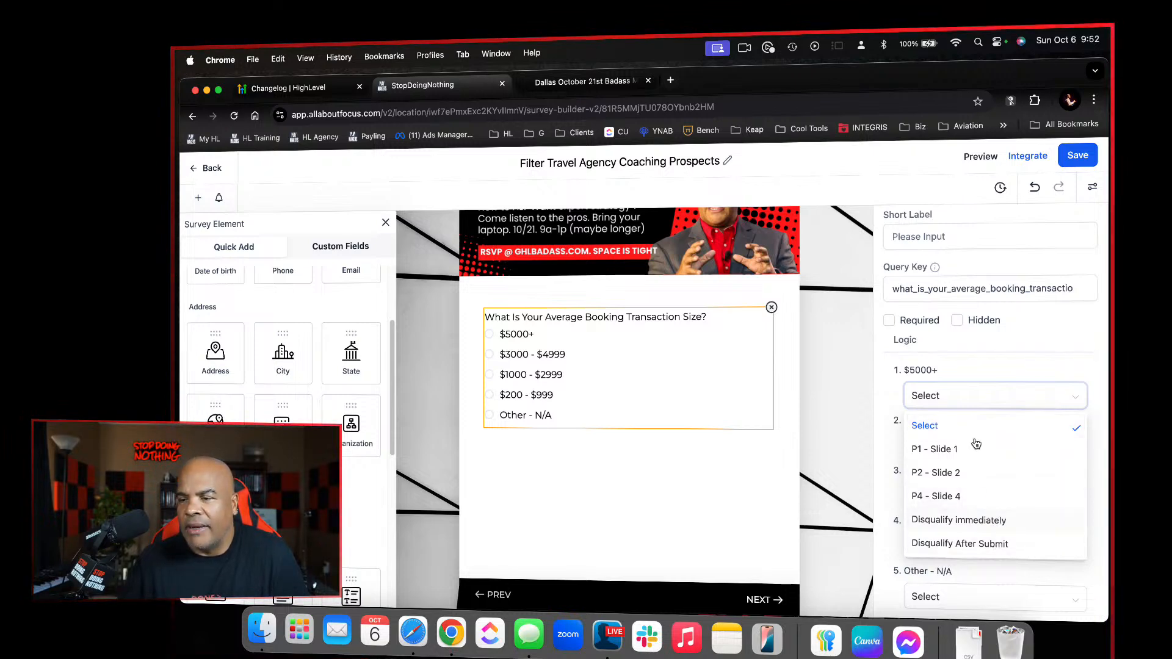
pyautogui.click(991, 362)
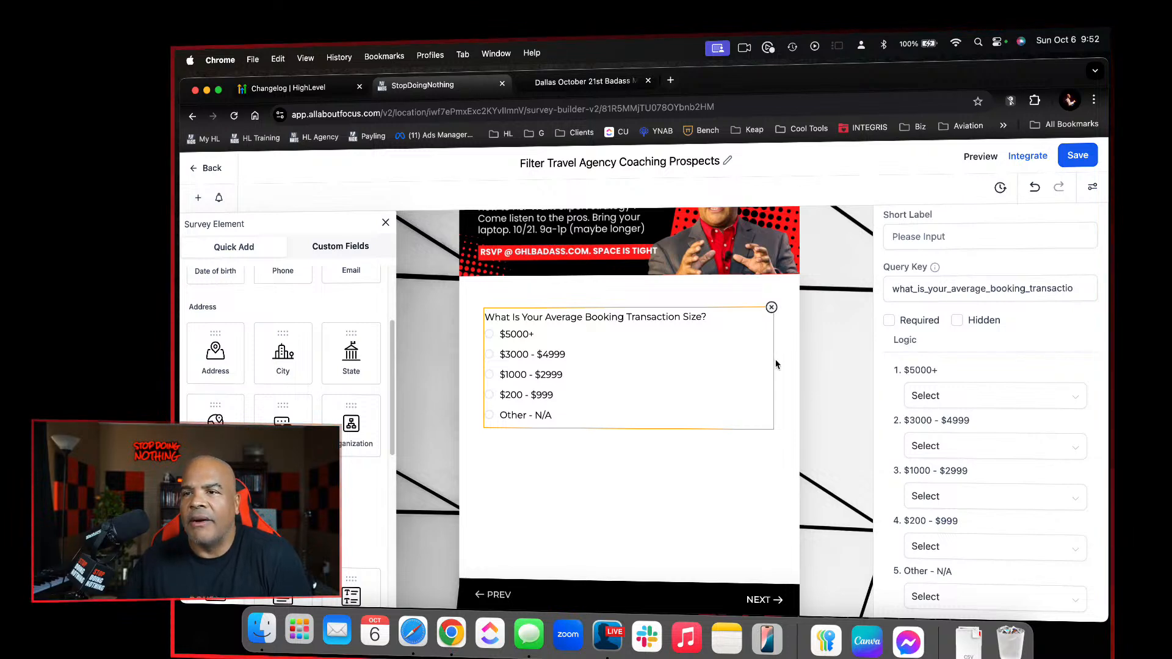
# Close the old survey preview, save the survey, and open a fresh preview
pyautogui.click(649, 80)
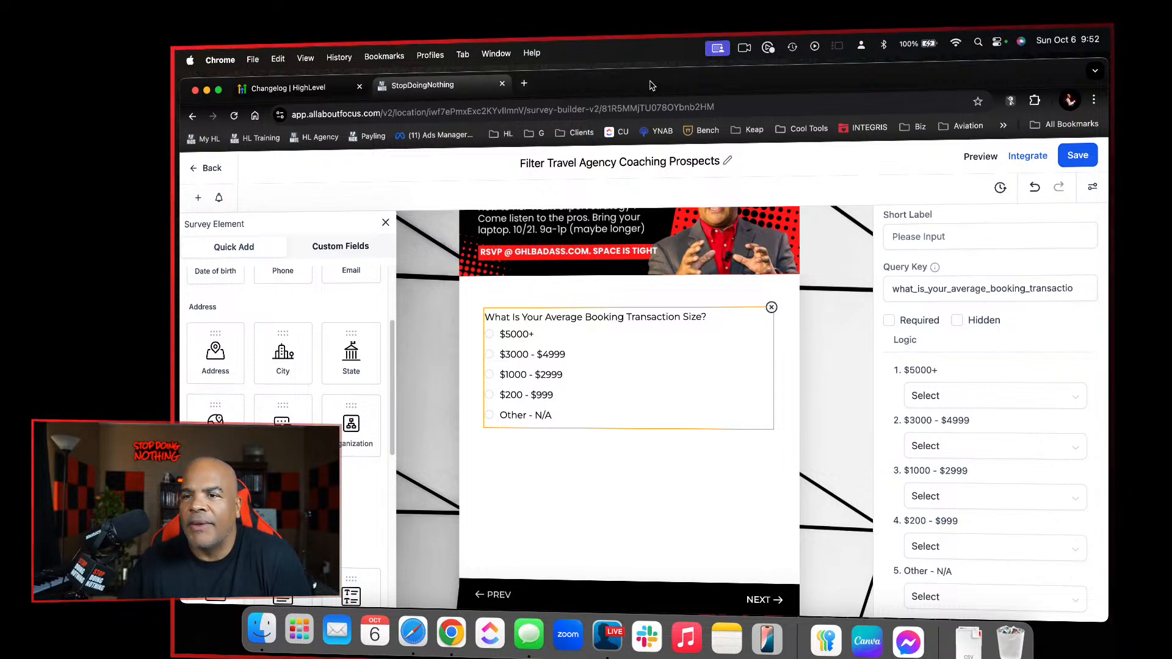
pyautogui.click(1075, 156)
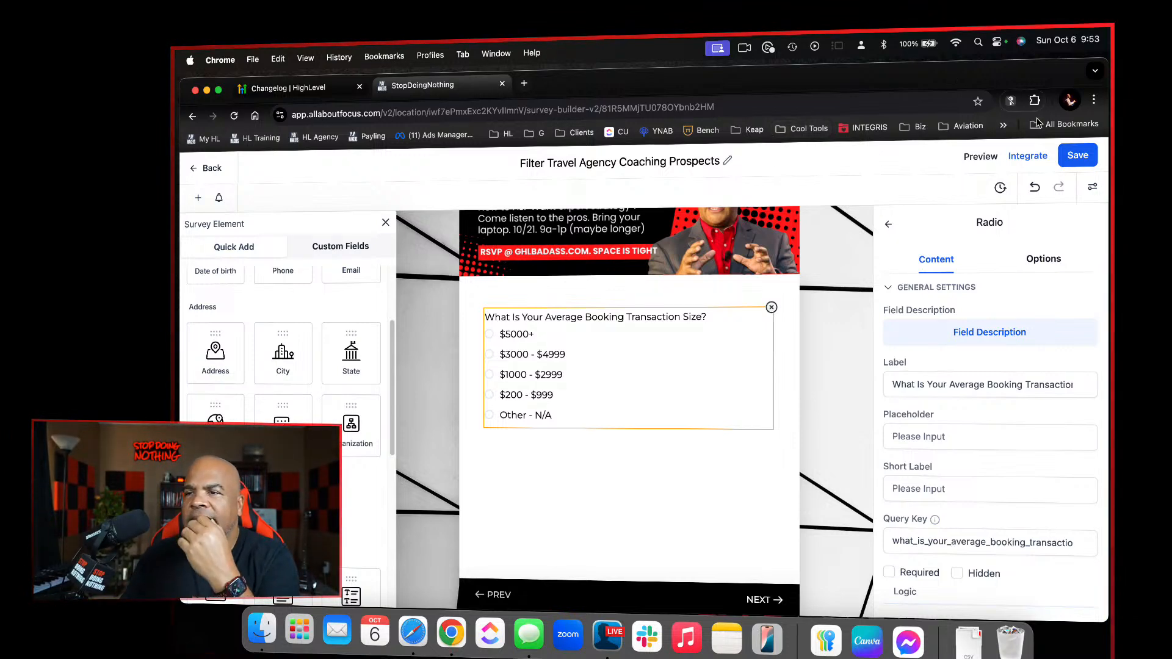
pyautogui.click(981, 157)
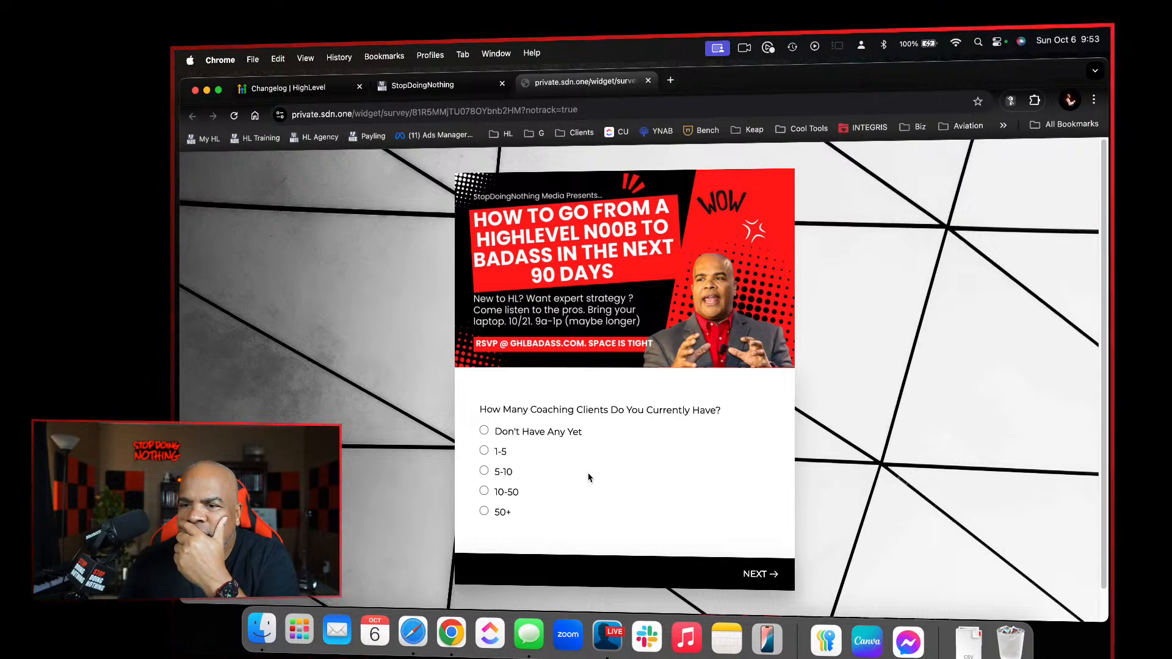
# Advance through the three question slides in the preview without answering, up to the contact-details slide
pyautogui.click(756, 575)
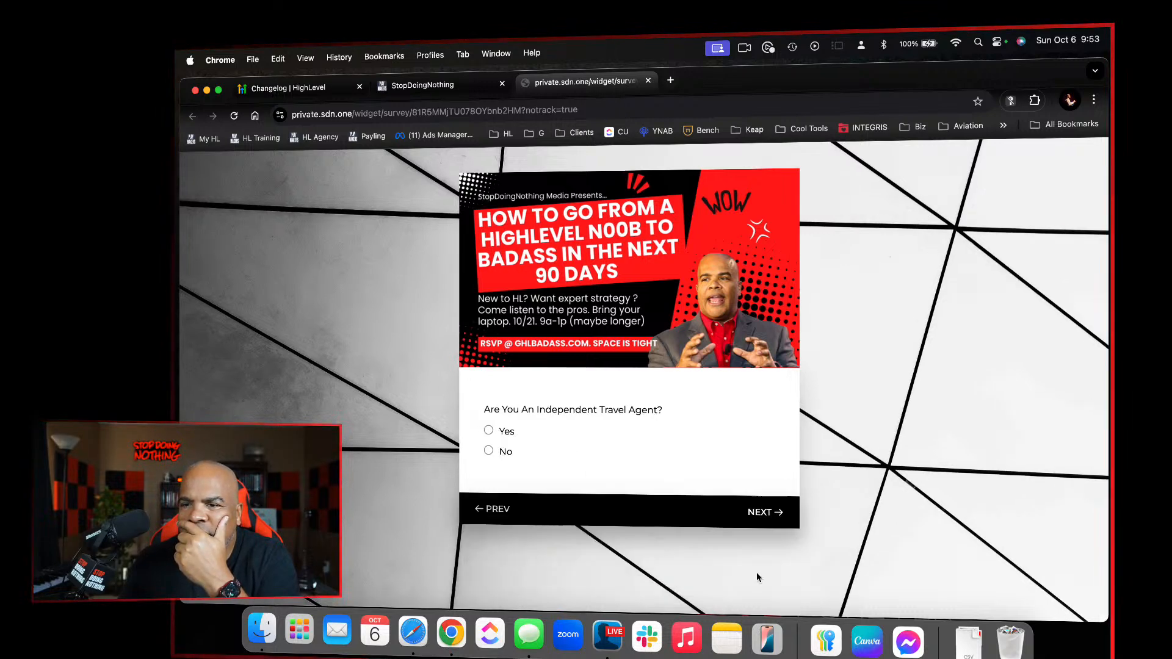
pyautogui.click(752, 511)
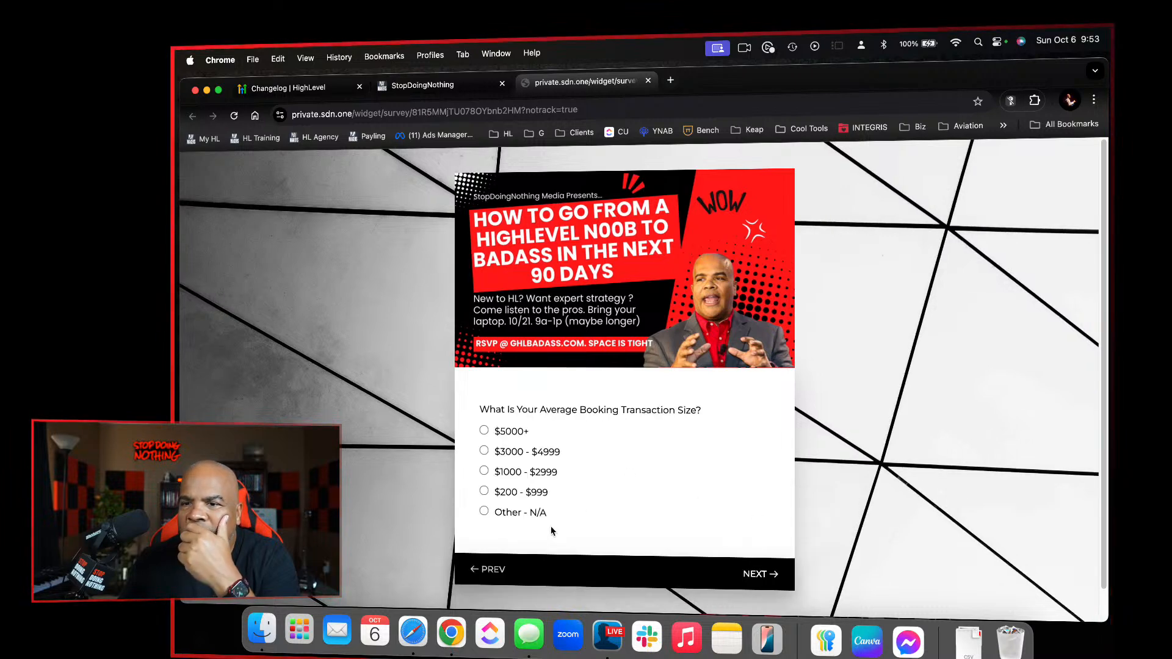
pyautogui.click(755, 574)
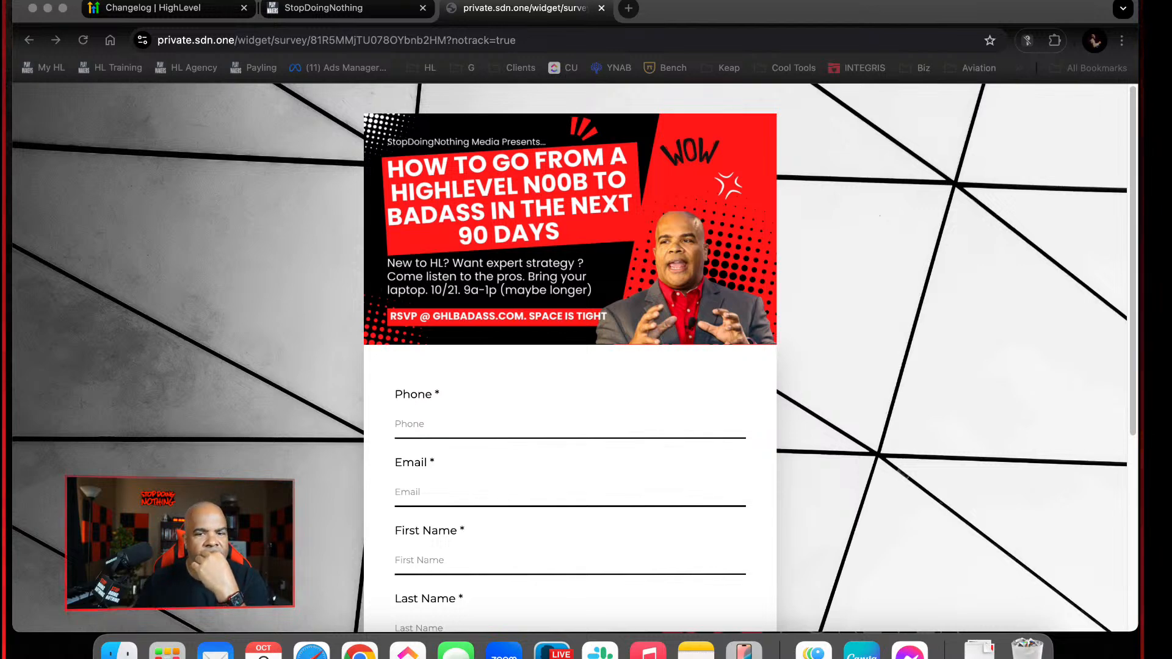
pyautogui.click(751, 295)
# Return to the survey builder and make the "How Many Coaching Clients Do You Currently Have?" question on Slide 1 required
pyautogui.click(394, 9)
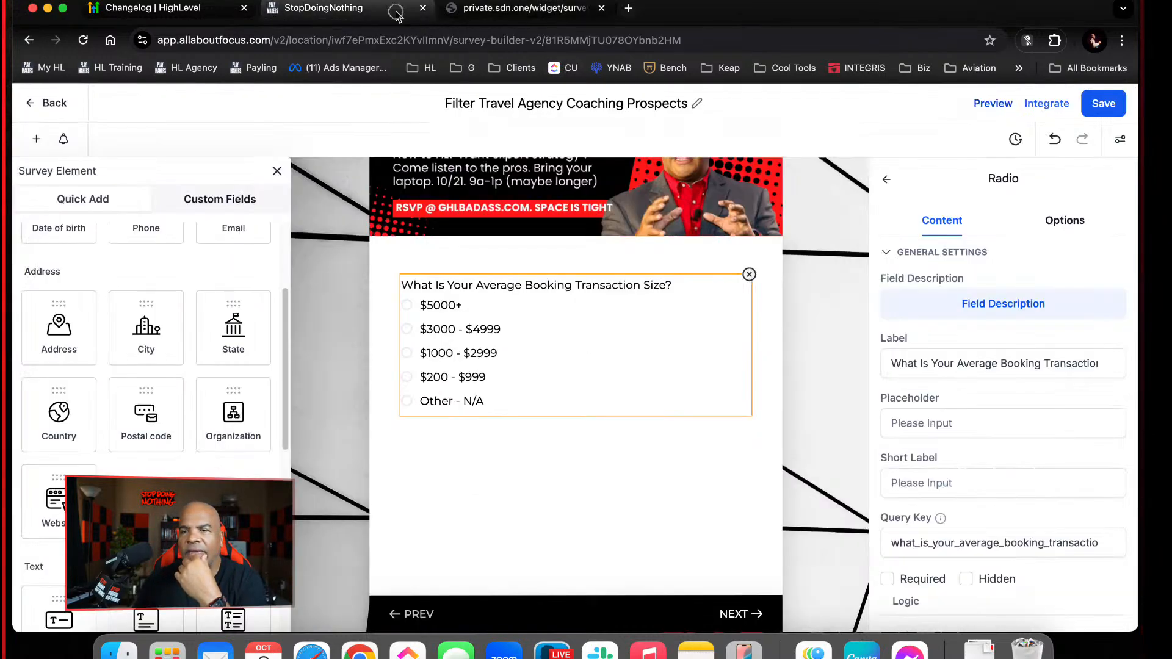
pyautogui.scroll(15, 624, 356)
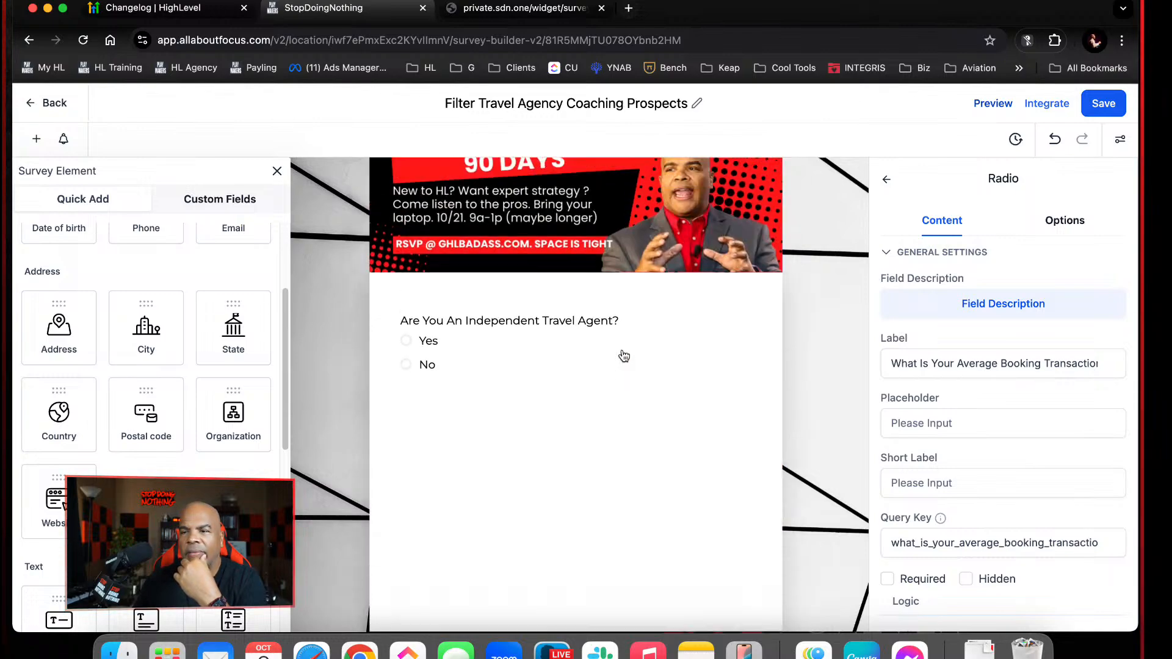
pyautogui.scroll(5, 571, 448)
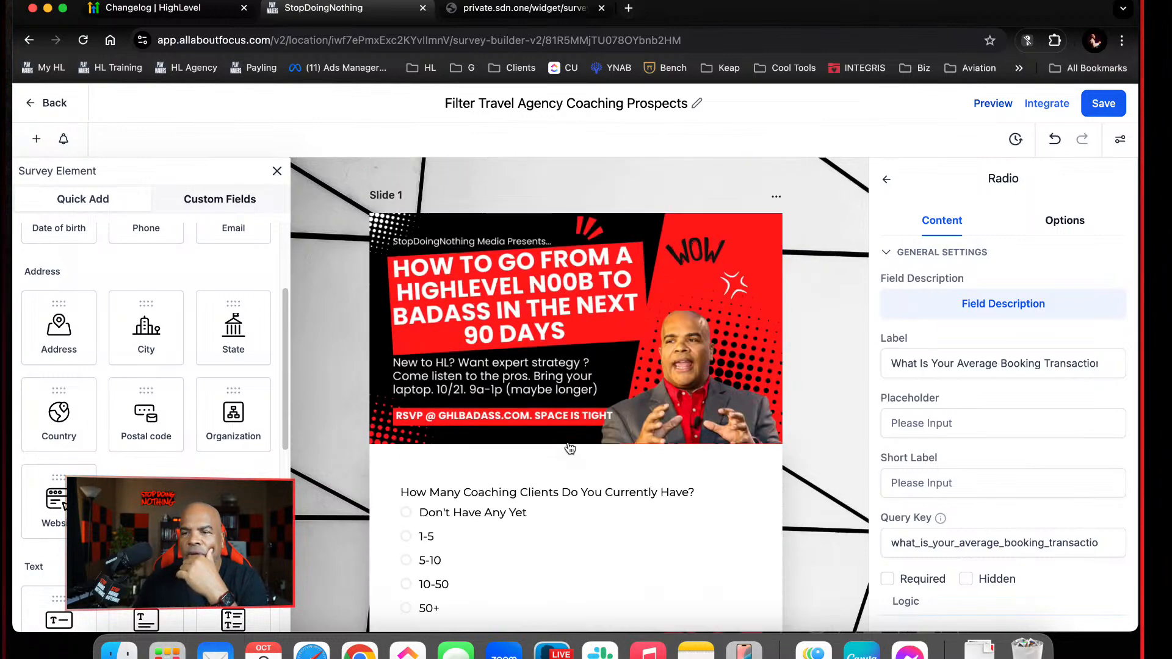
pyautogui.click(545, 522)
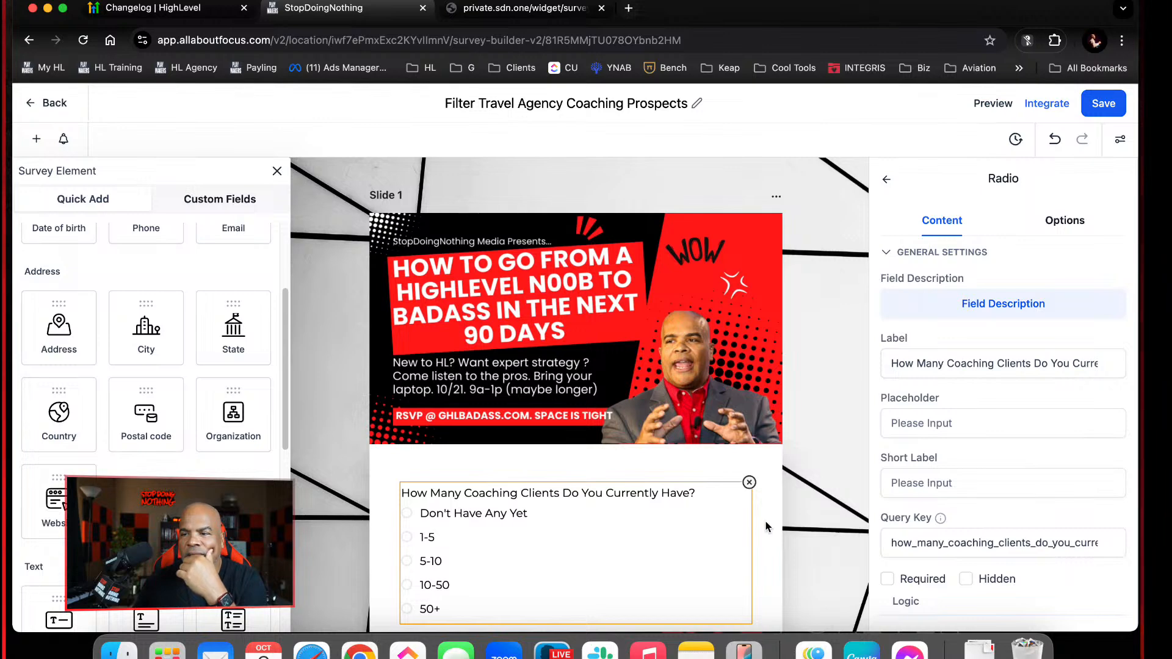
pyautogui.scroll(-3, 769, 526)
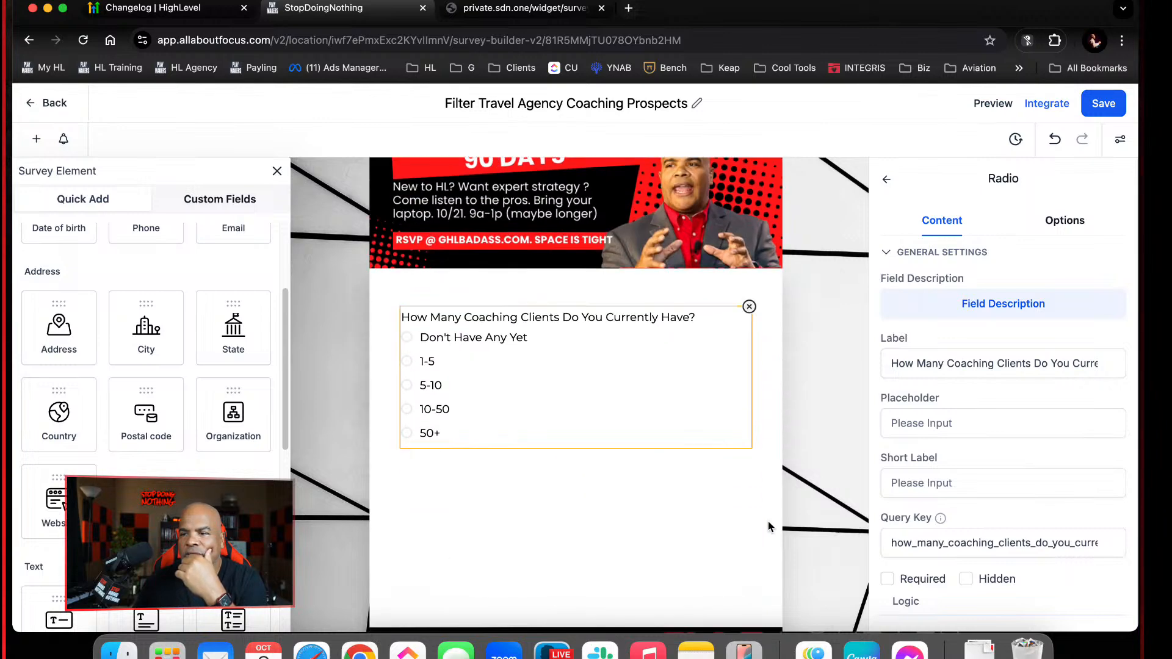
pyautogui.click(887, 578)
pyautogui.scroll(-5, 688, 484)
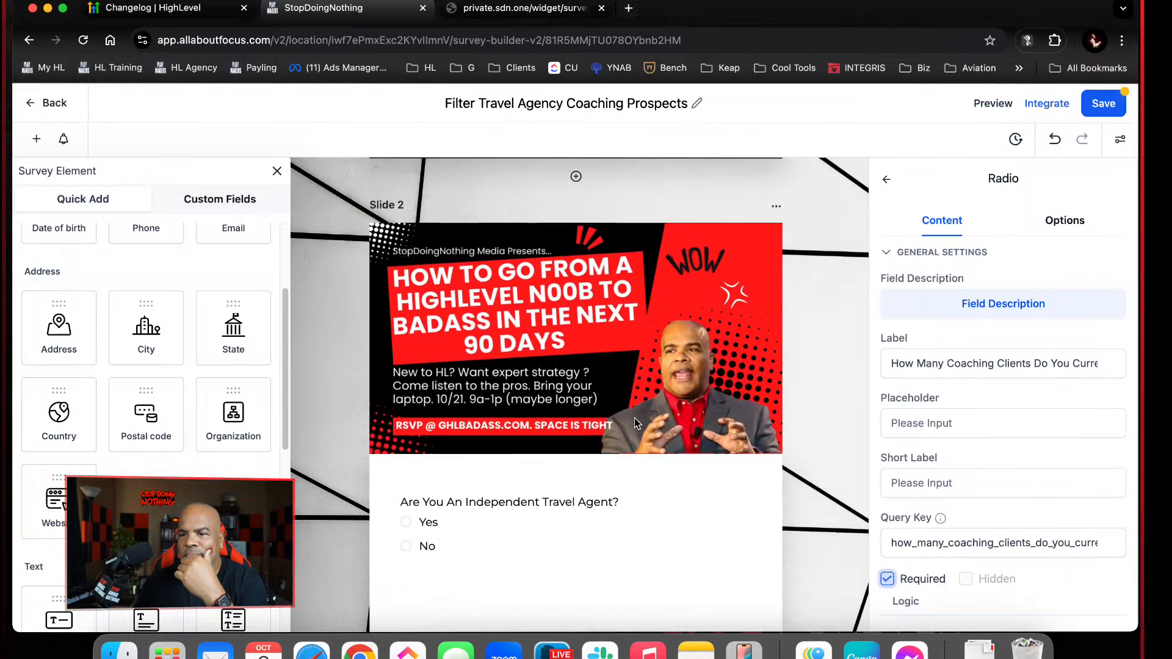
# Reload the survey preview and test whether its question slides can be skipped without choosing any answers
pyautogui.click(574, 10)
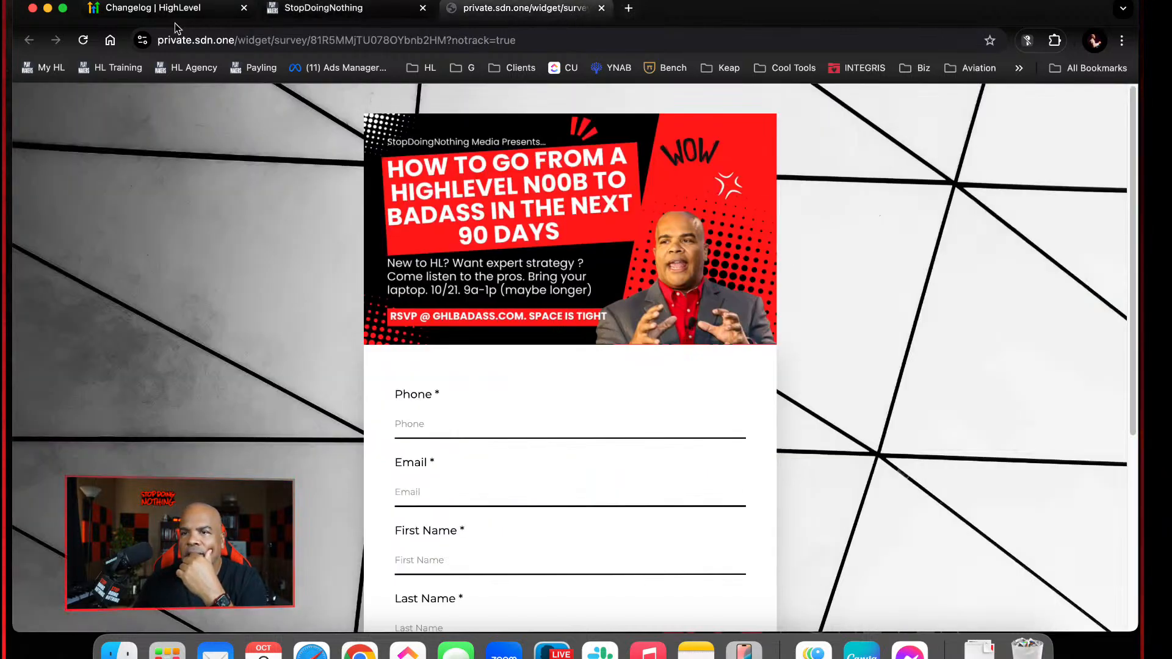
pyautogui.click(83, 40)
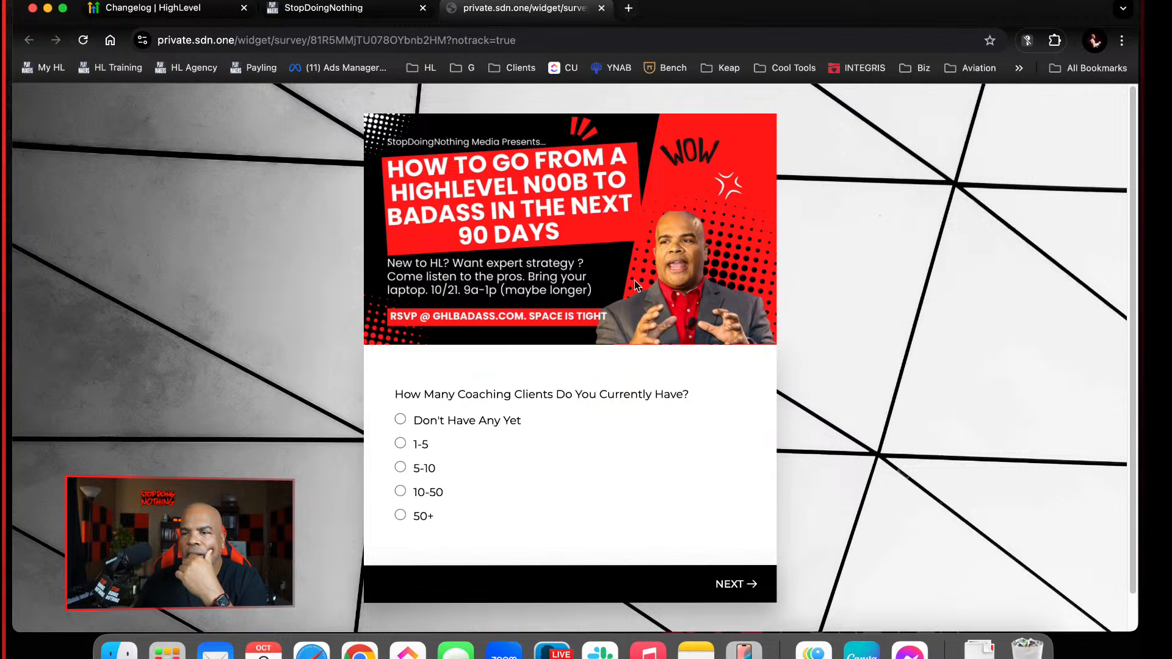
pyautogui.click(738, 580)
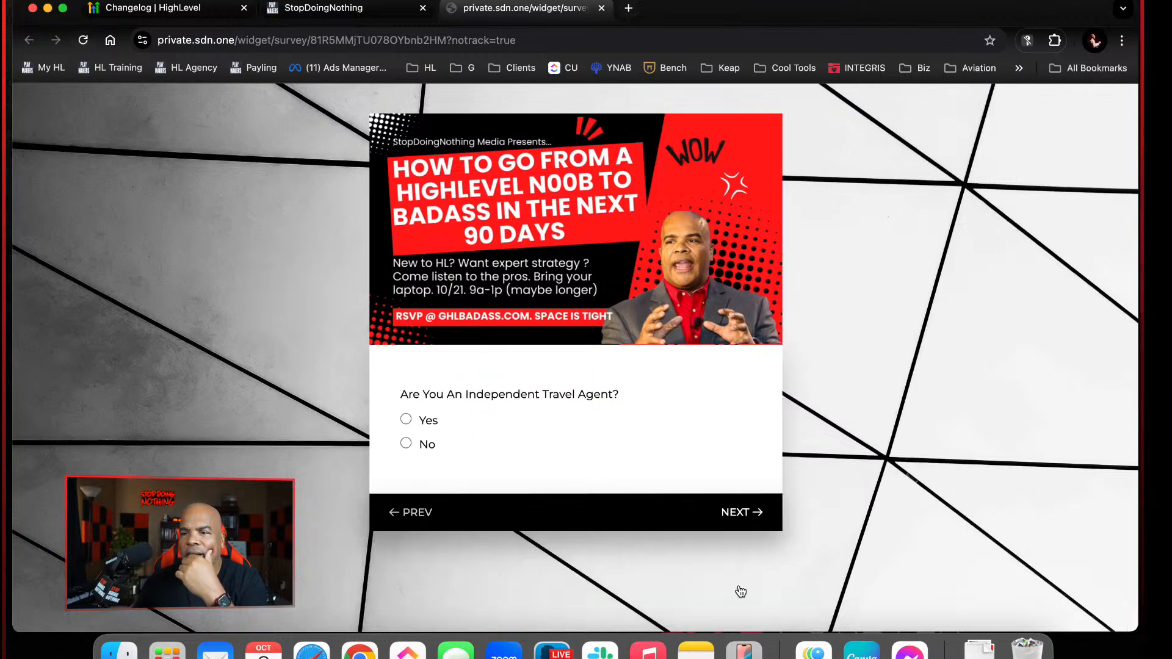
pyautogui.click(744, 513)
pyautogui.click(738, 580)
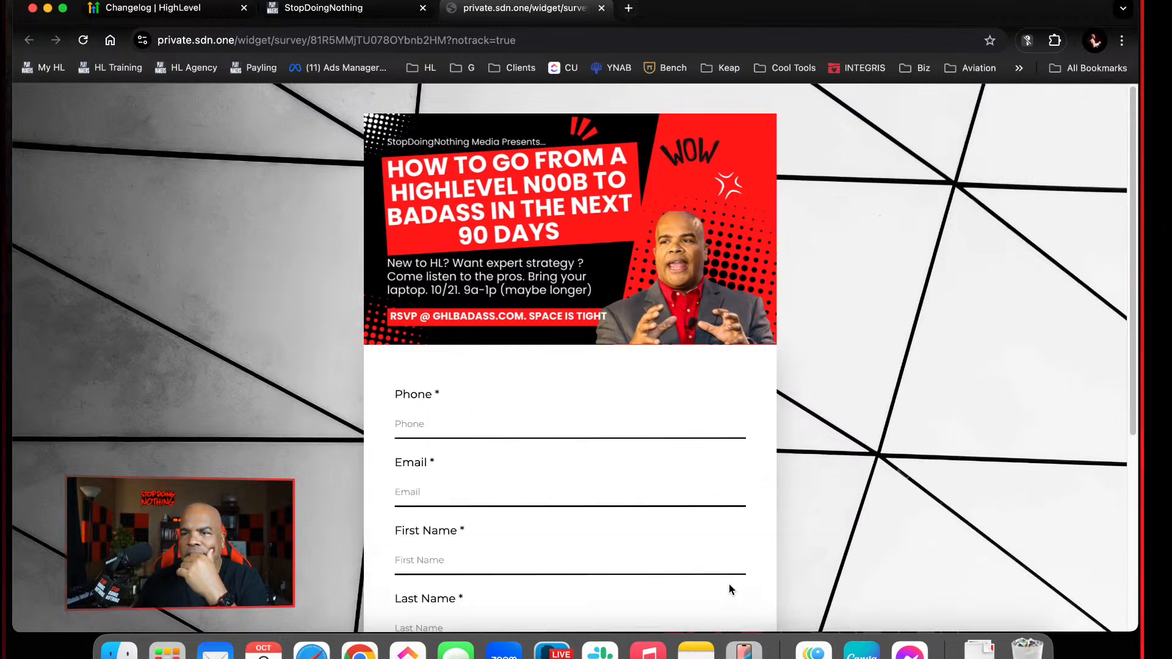
# Back in the survey builder, make the "Are You An Independent Travel Agent?" question on Slide 2 required
pyautogui.click(323, 7)
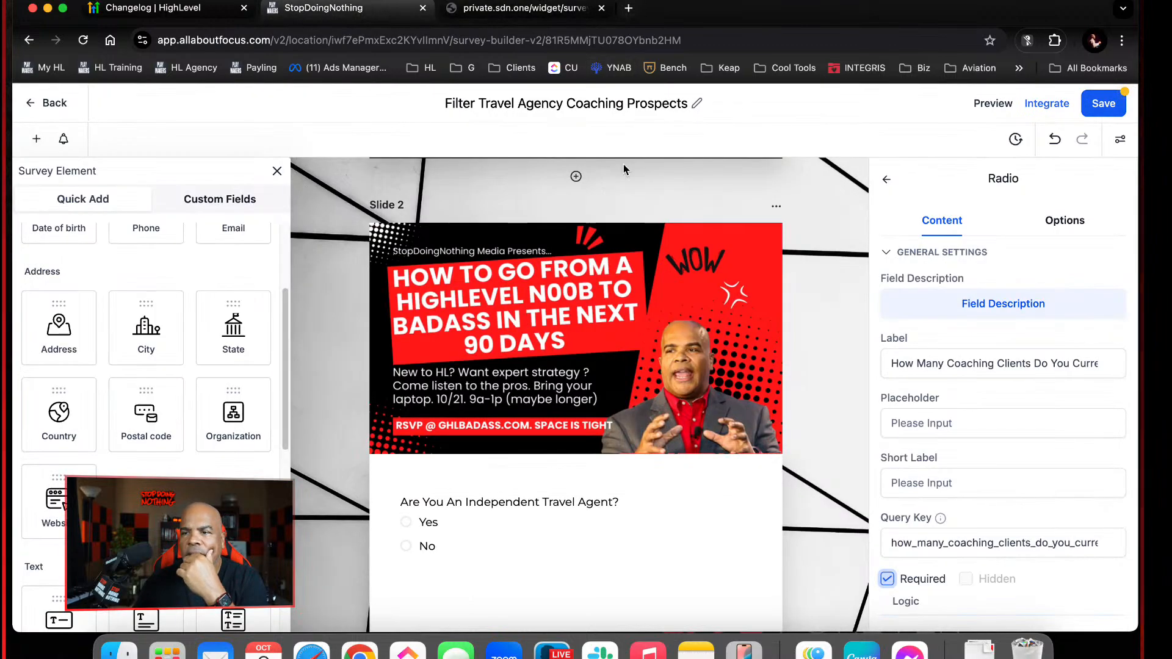
pyautogui.scroll(-1, 655, 432)
pyautogui.scroll(10, 651, 500)
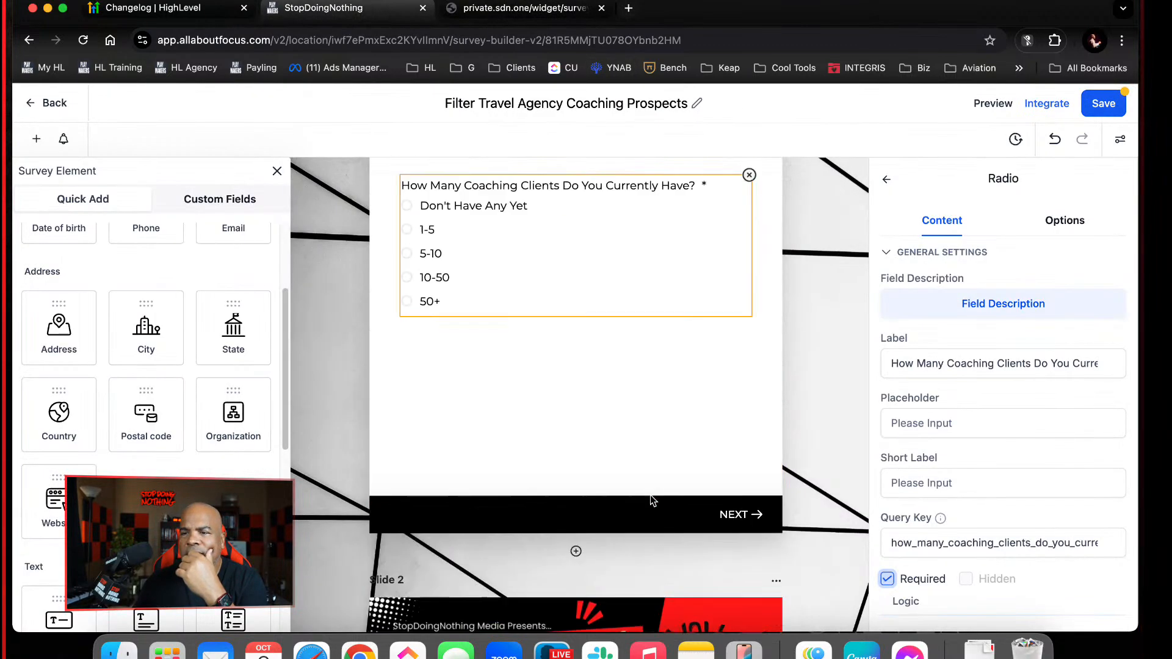
pyautogui.scroll(-5, 650, 495)
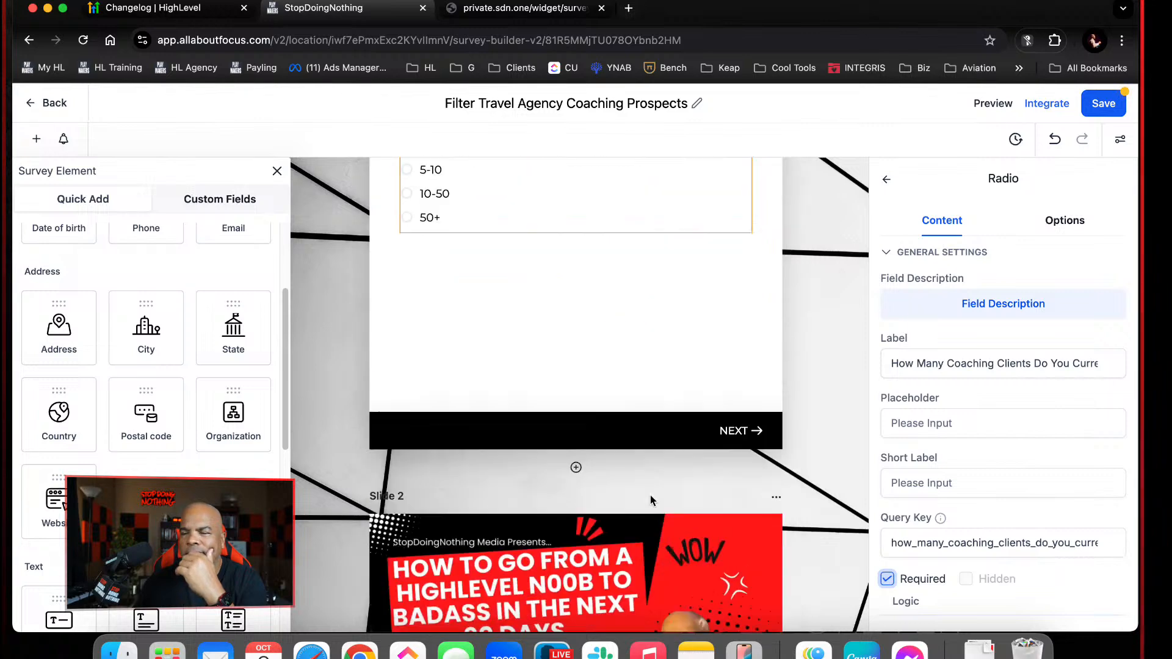
pyautogui.scroll(-5, 658, 484)
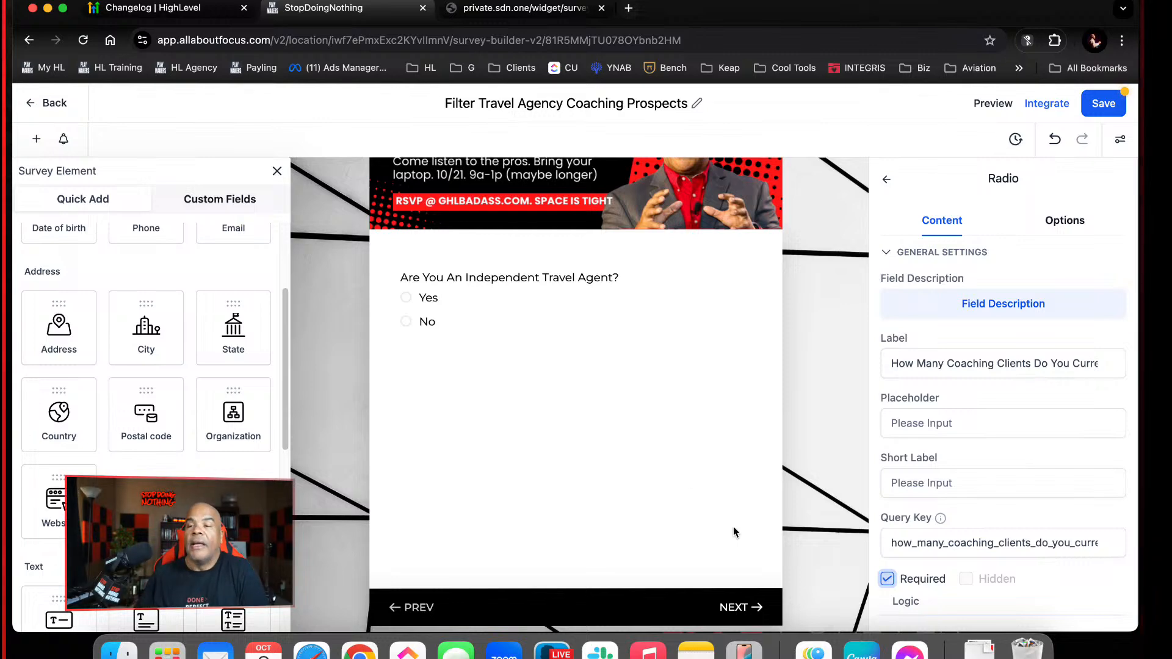
pyautogui.click(581, 311)
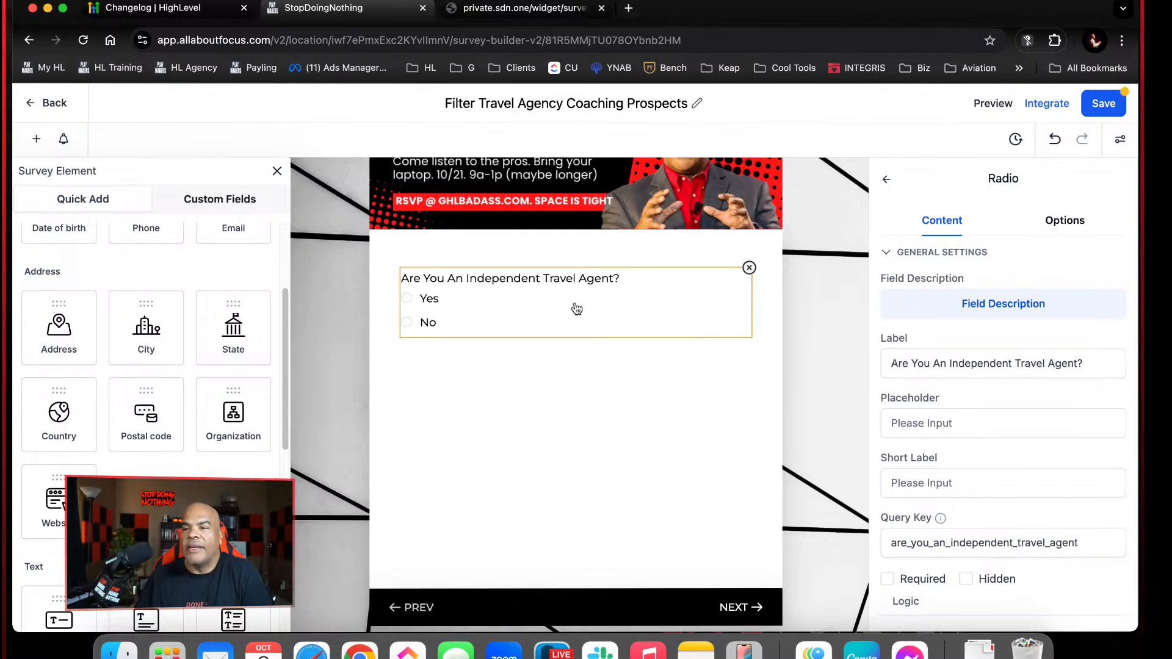
pyautogui.click(888, 579)
pyautogui.scroll(-2, 976, 588)
pyautogui.scroll(-9, 582, 456)
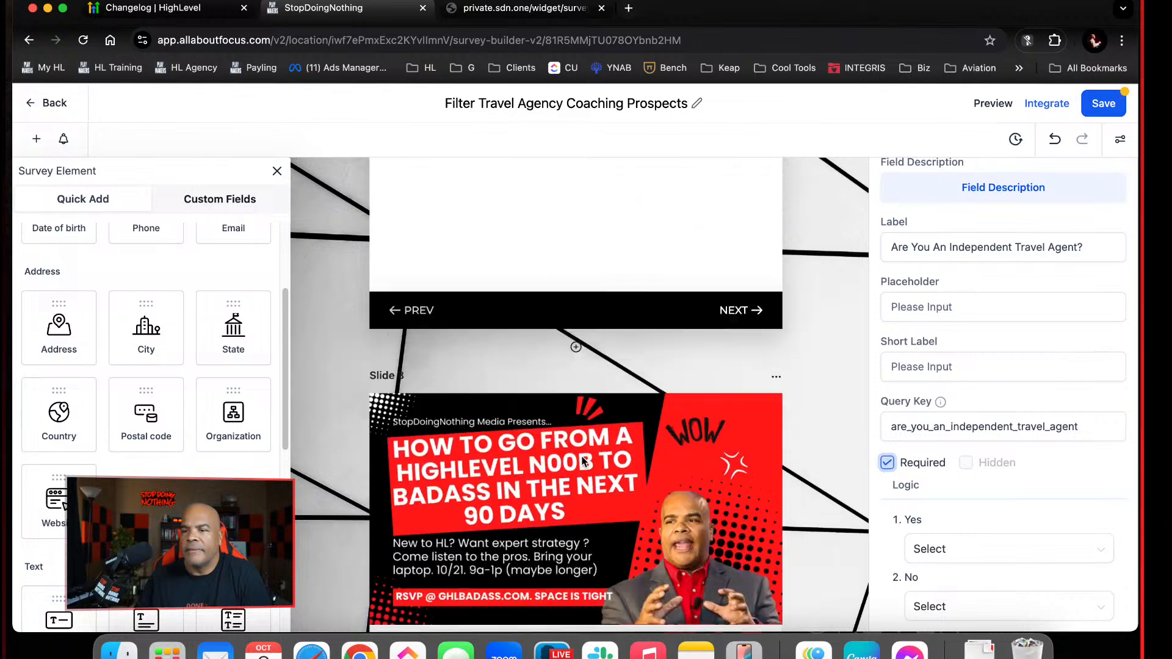
# Make the "What Is Your Average Booking Transaction Size?" question on Slide 3 required and save the survey
pyautogui.scroll(-5, 581, 462)
pyautogui.click(550, 212)
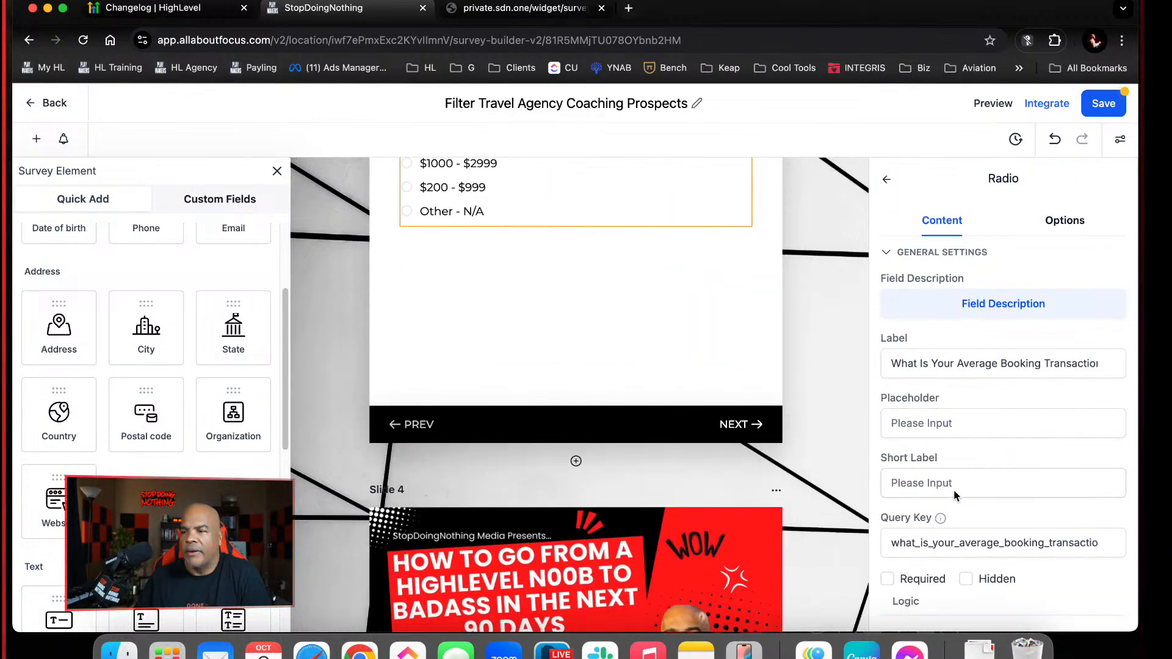
pyautogui.click(887, 579)
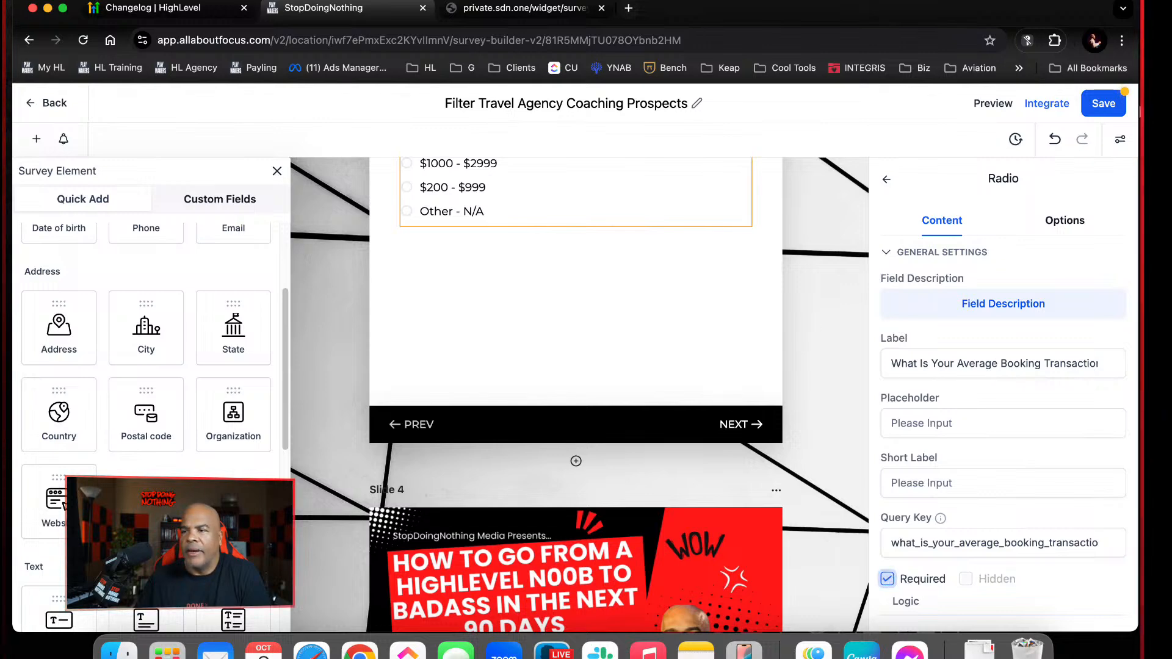
pyautogui.click(1092, 107)
# Replace the old survey preview with a fresh one, test whether its first question can be skipped, and close it
pyautogui.click(601, 8)
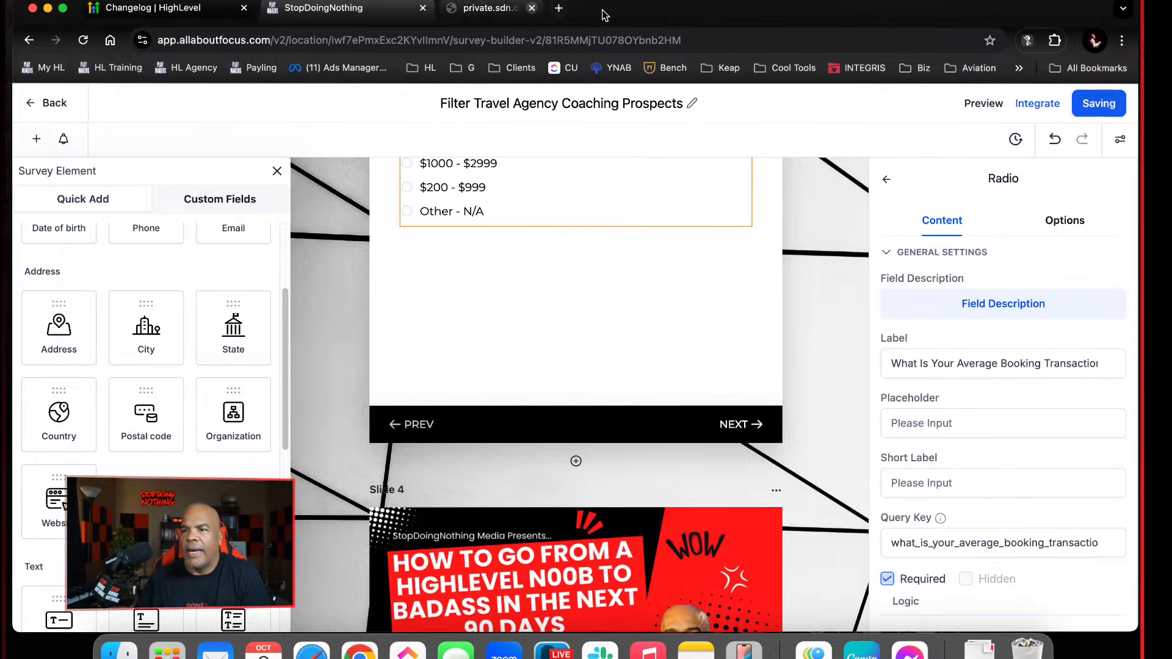
pyautogui.click(1018, 109)
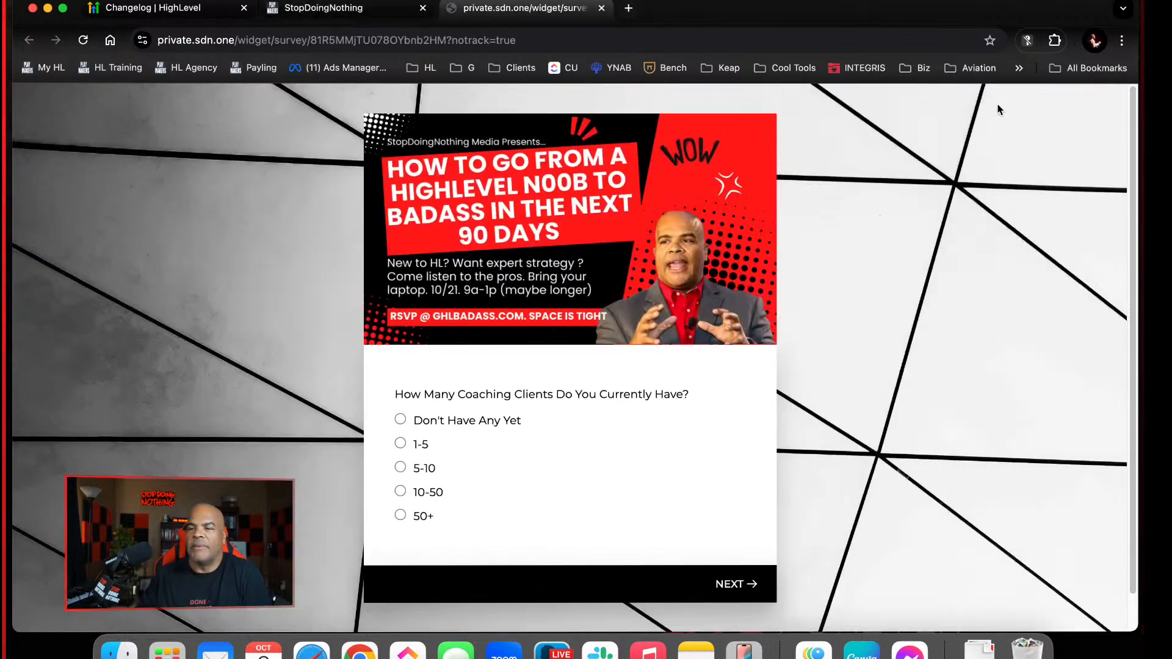
pyautogui.click(728, 585)
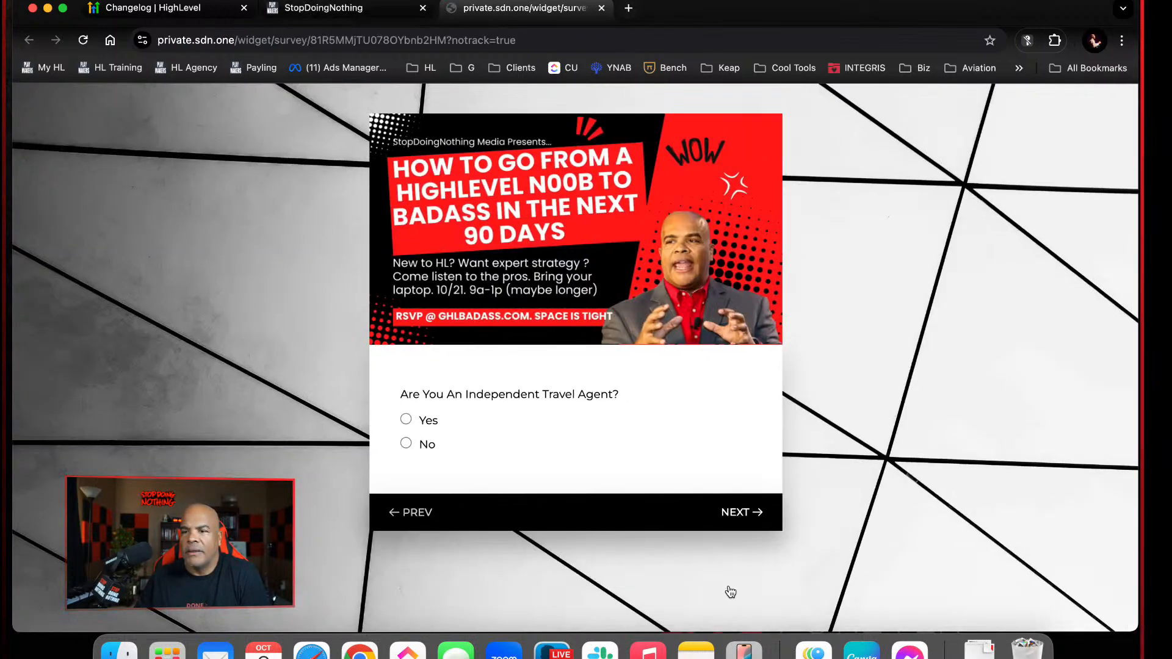
pyautogui.click(420, 515)
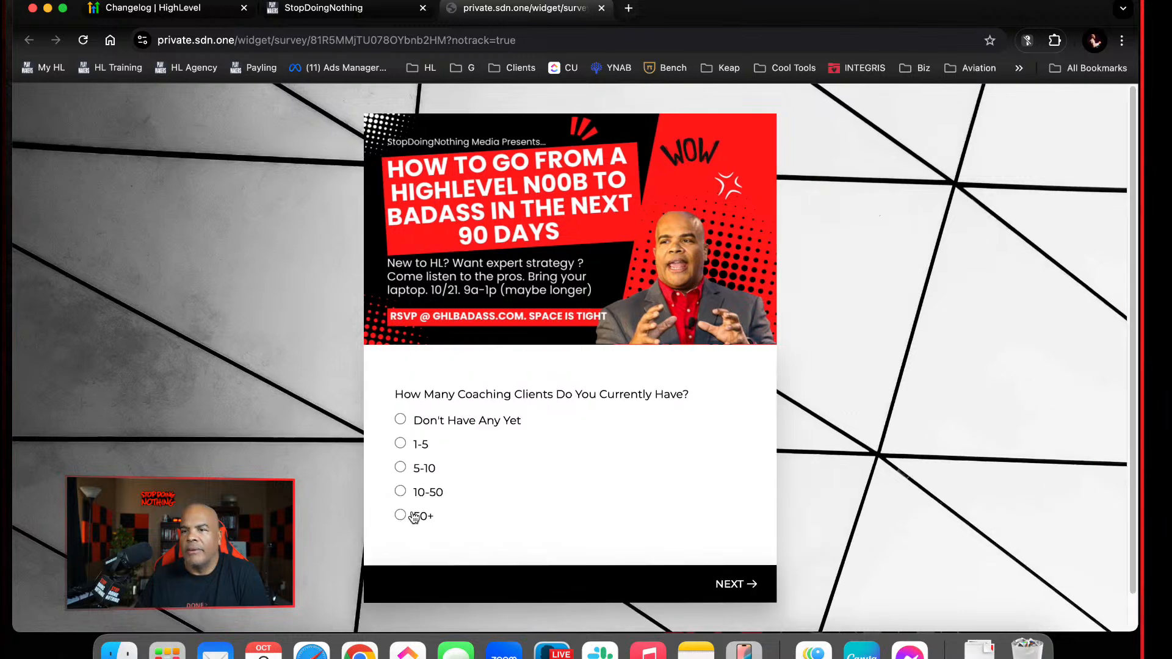
pyautogui.click(601, 8)
# Save the survey again and open a new preview of it
pyautogui.click(1099, 104)
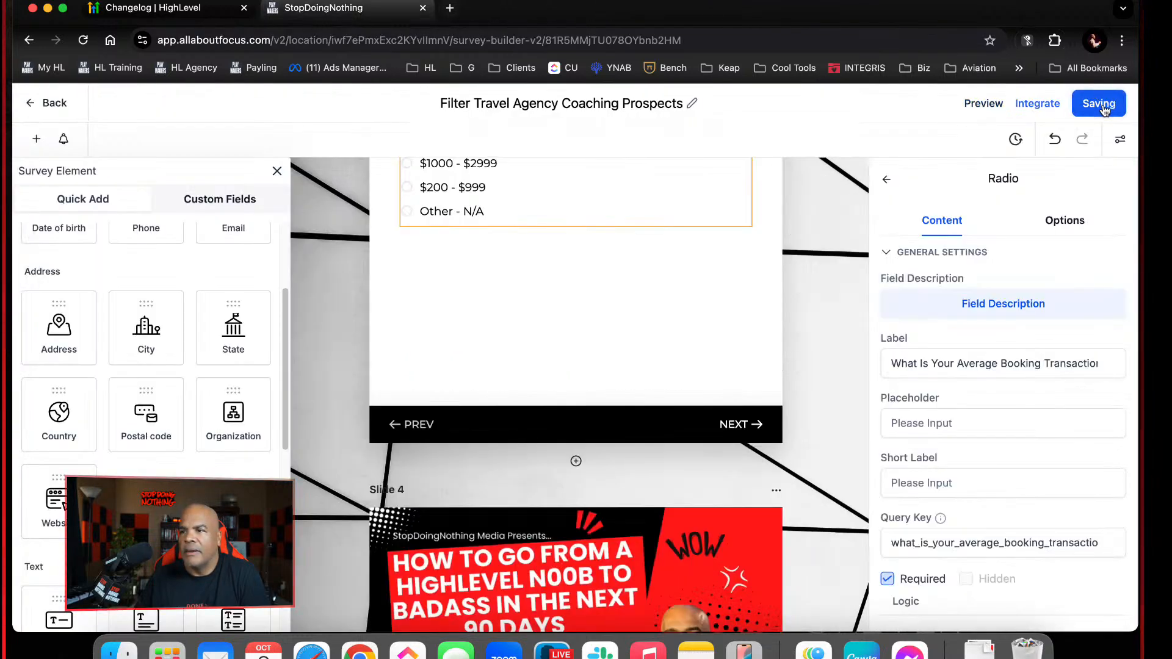
pyautogui.scroll(5, 664, 315)
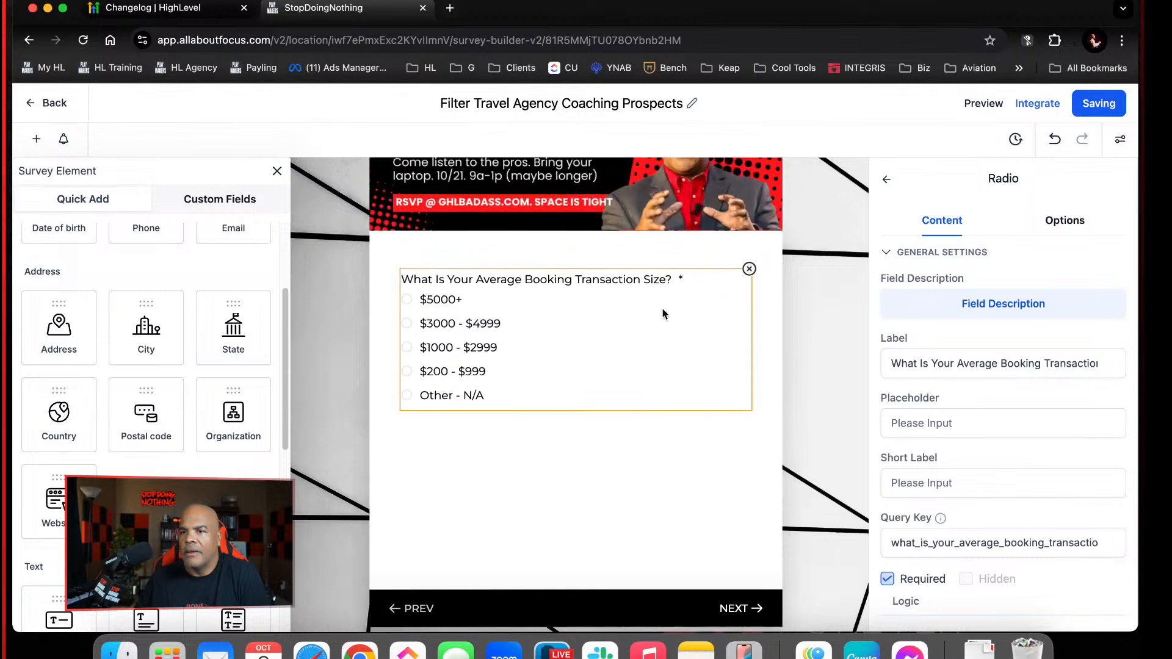
pyautogui.click(992, 104)
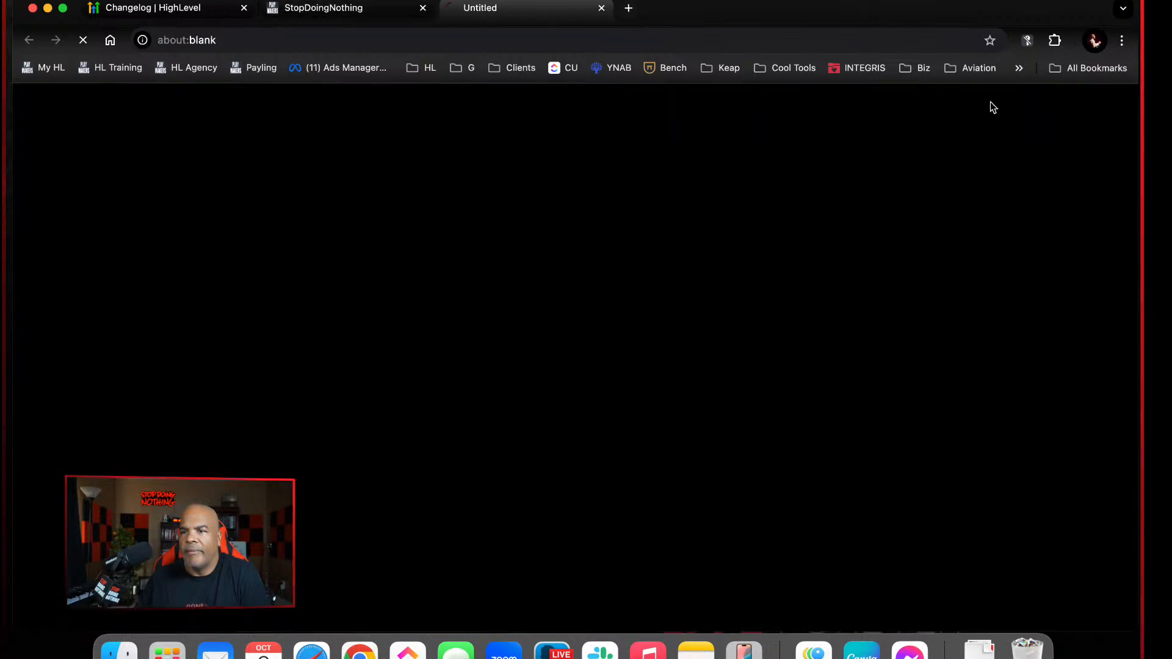
# Test the preview's required questions by trying to skip them, answer 5-10, Yes and $5000+, and review the contact-details slide
pyautogui.click(723, 583)
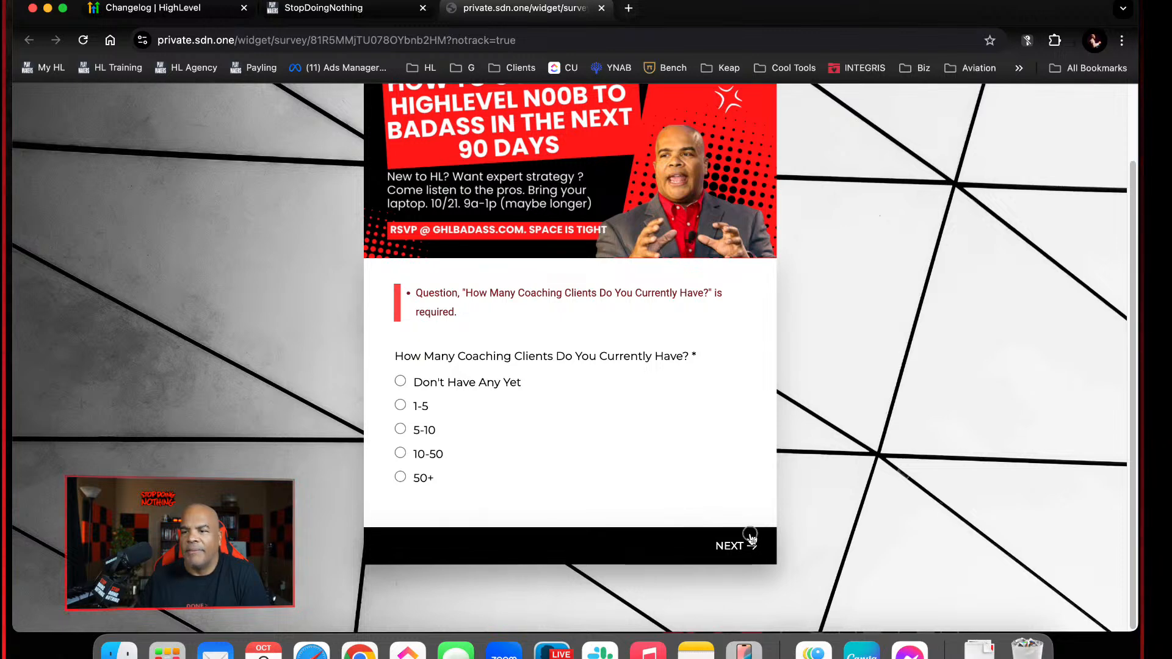
pyautogui.click(417, 429)
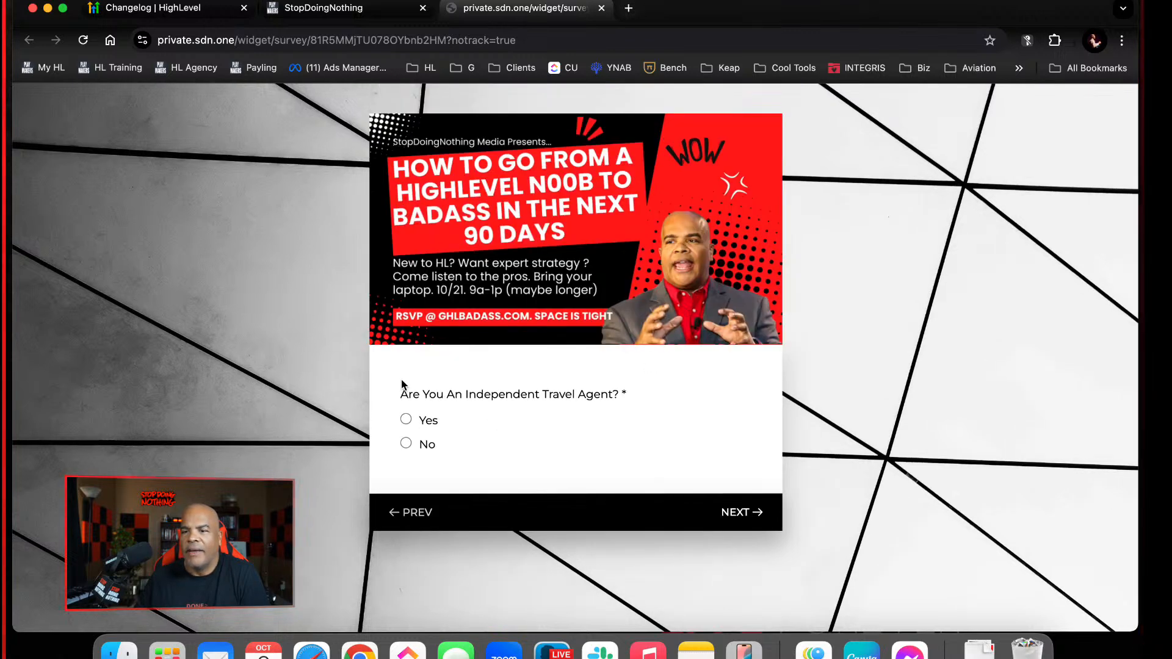
pyautogui.click(742, 519)
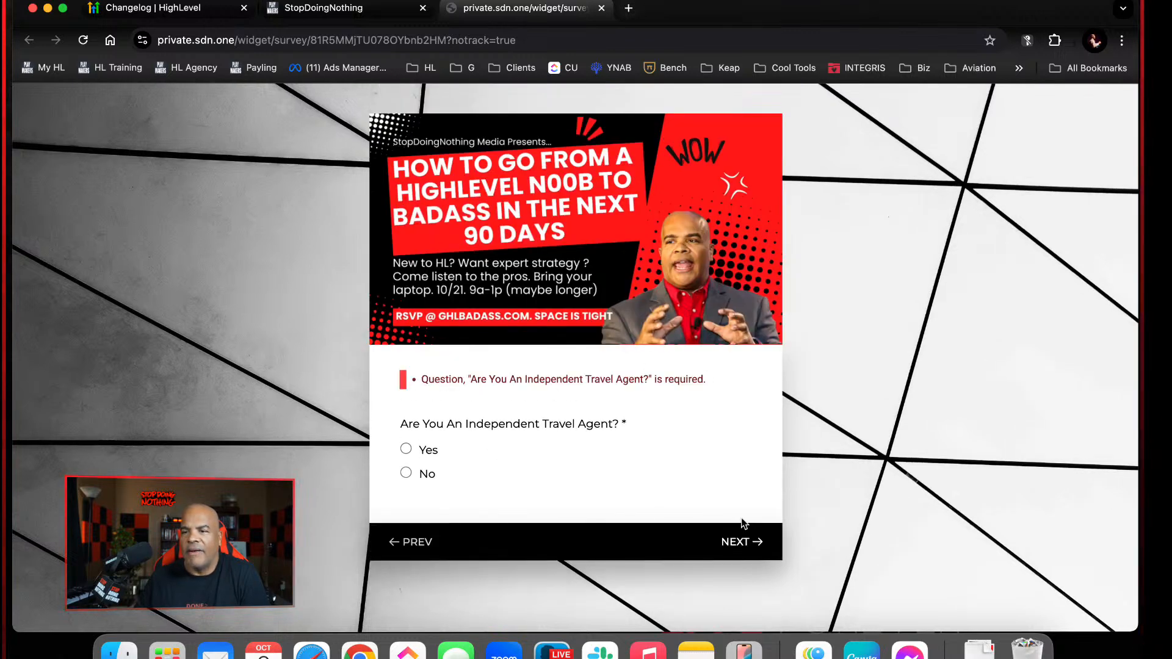
pyautogui.click(421, 454)
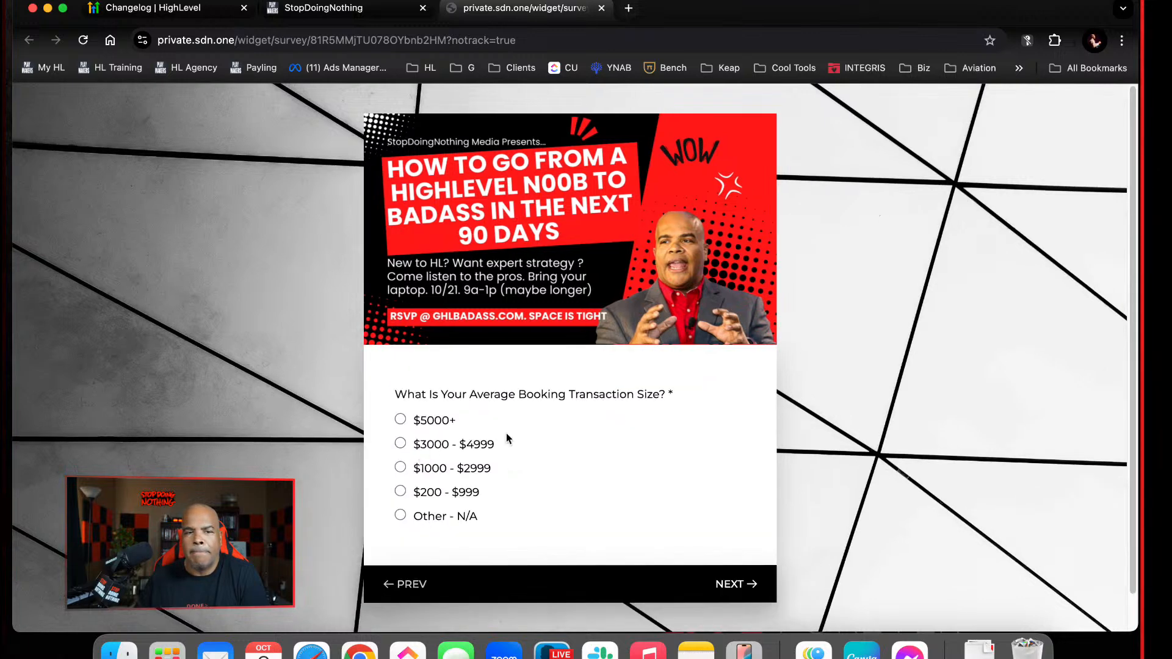
pyautogui.click(712, 573)
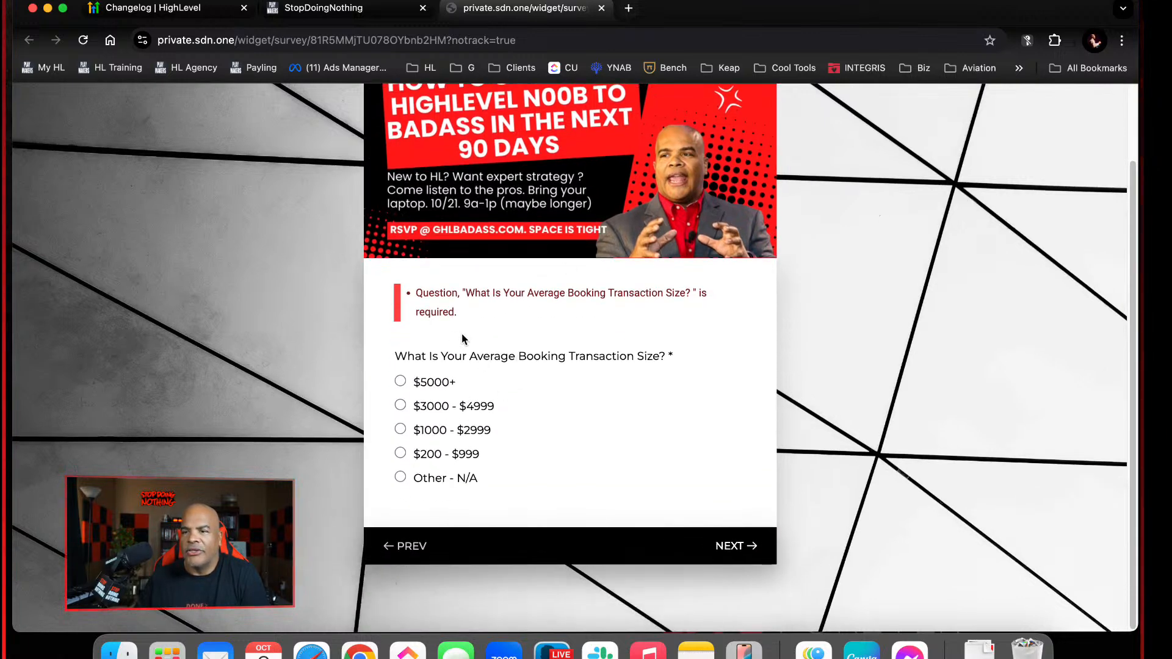
pyautogui.click(440, 379)
pyautogui.scroll(-5, 667, 468)
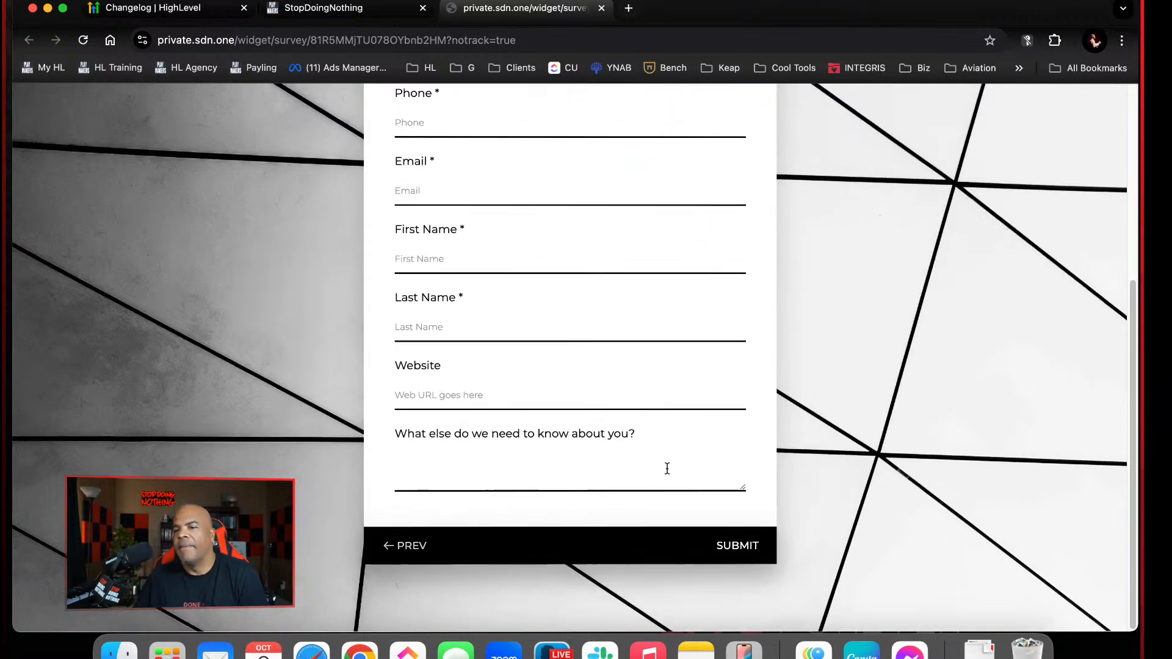
pyautogui.scroll(5, 666, 468)
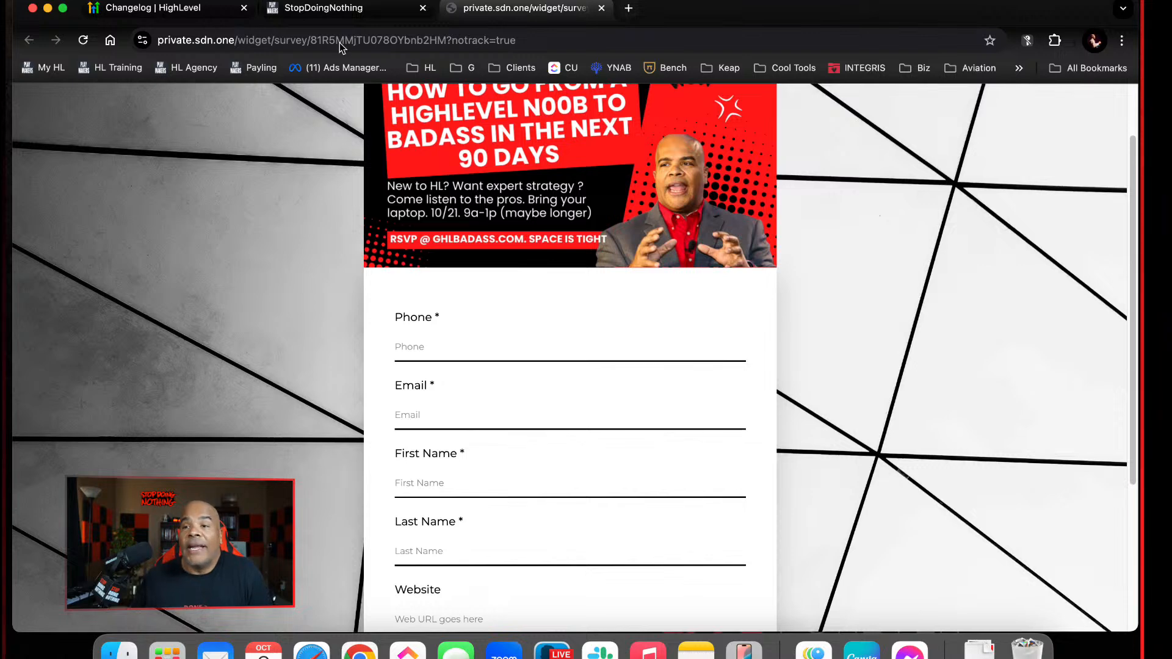
# Return to the survey builder, save the survey and go back to the surveys list
pyautogui.click(366, 8)
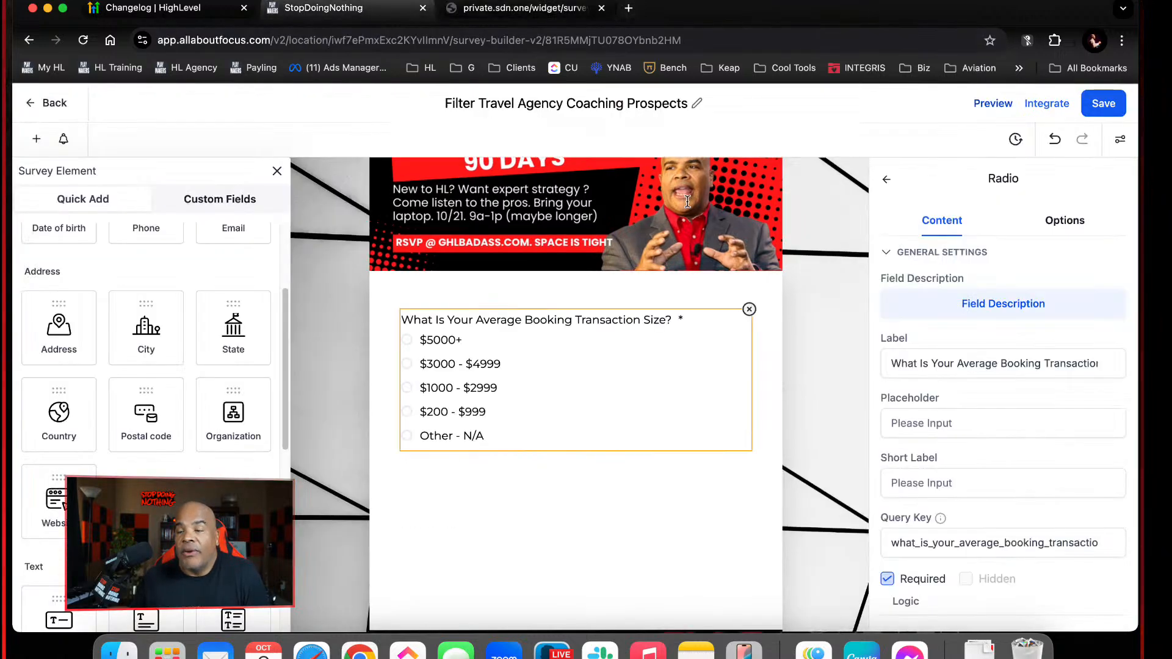
pyautogui.click(1096, 108)
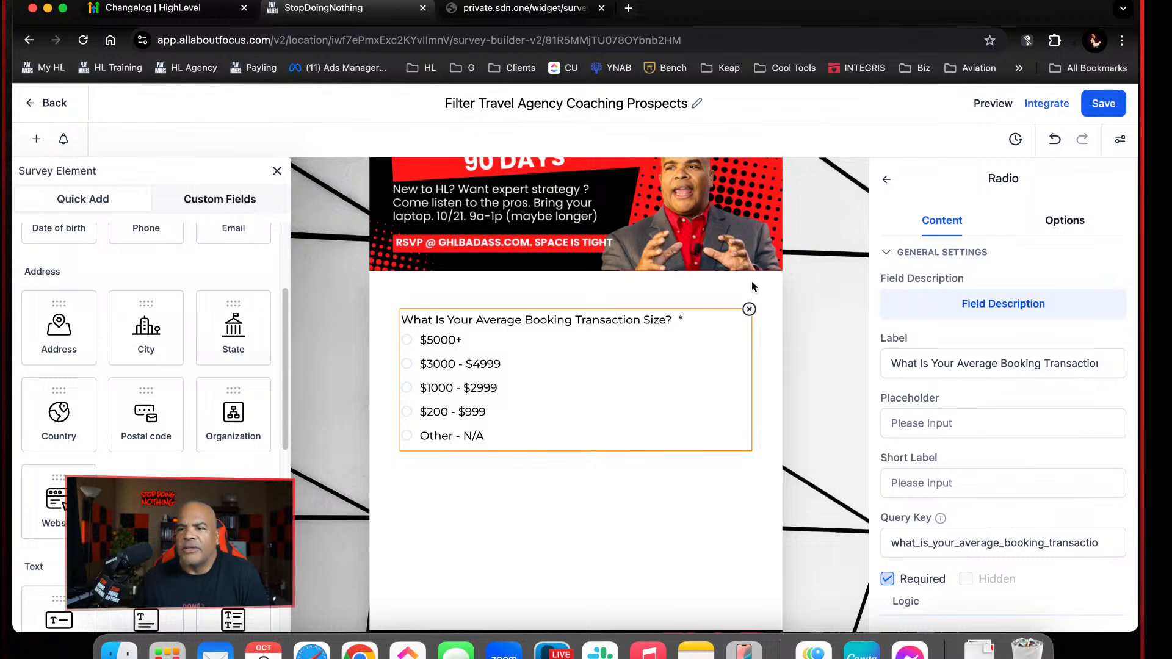
pyautogui.click(51, 105)
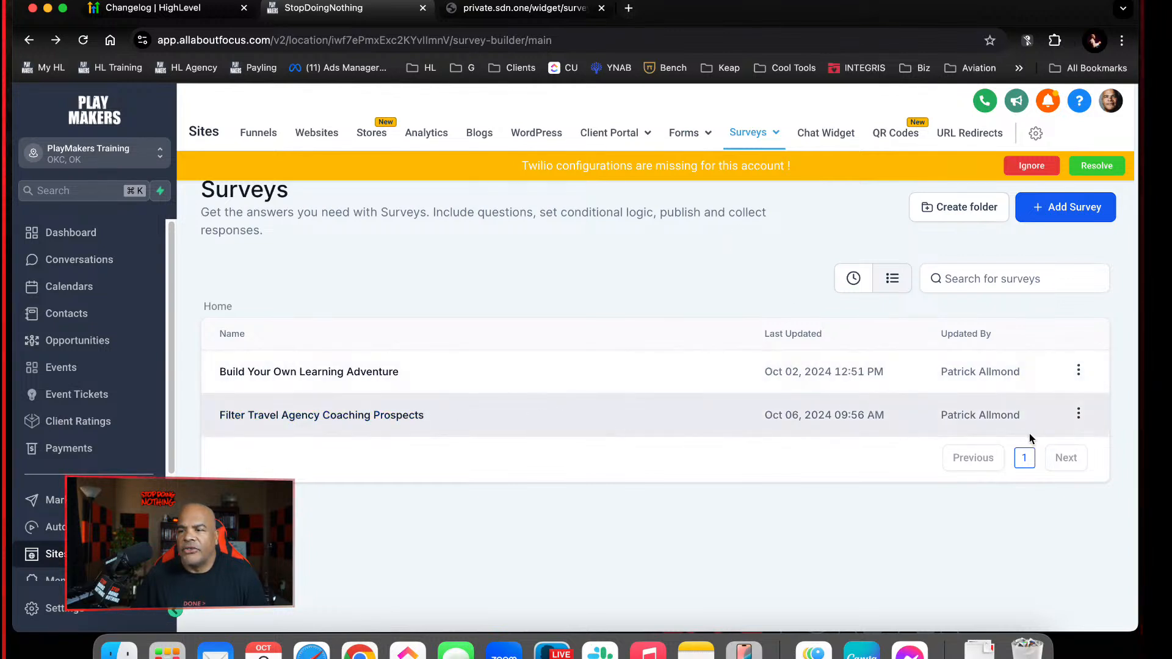
# View the locations available for sharing the "Filter Travel Agency Coaching Prospects" survey, then cancel the sharing
pyautogui.click(1079, 414)
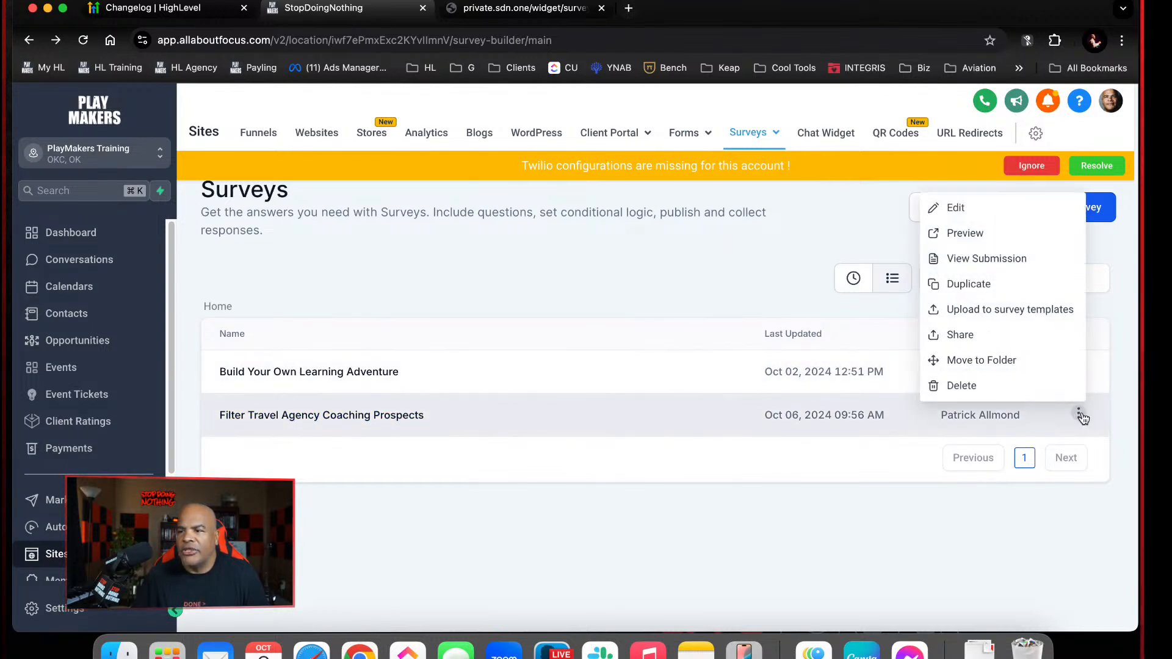
pyautogui.click(962, 335)
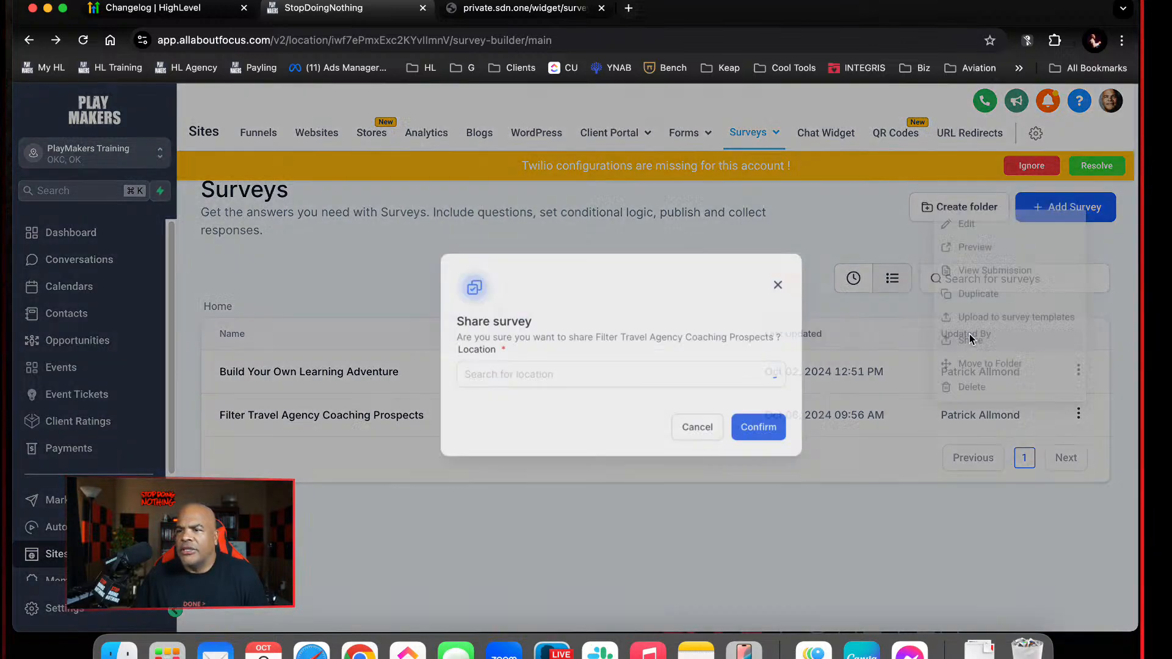
pyautogui.click(603, 381)
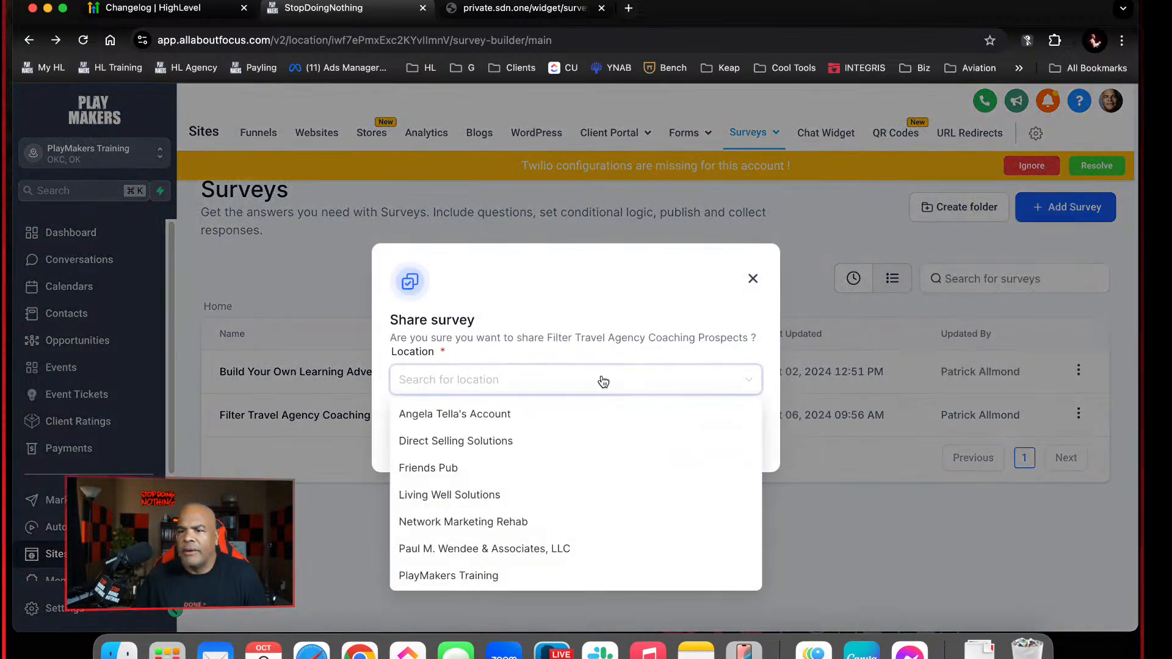
pyautogui.click(651, 352)
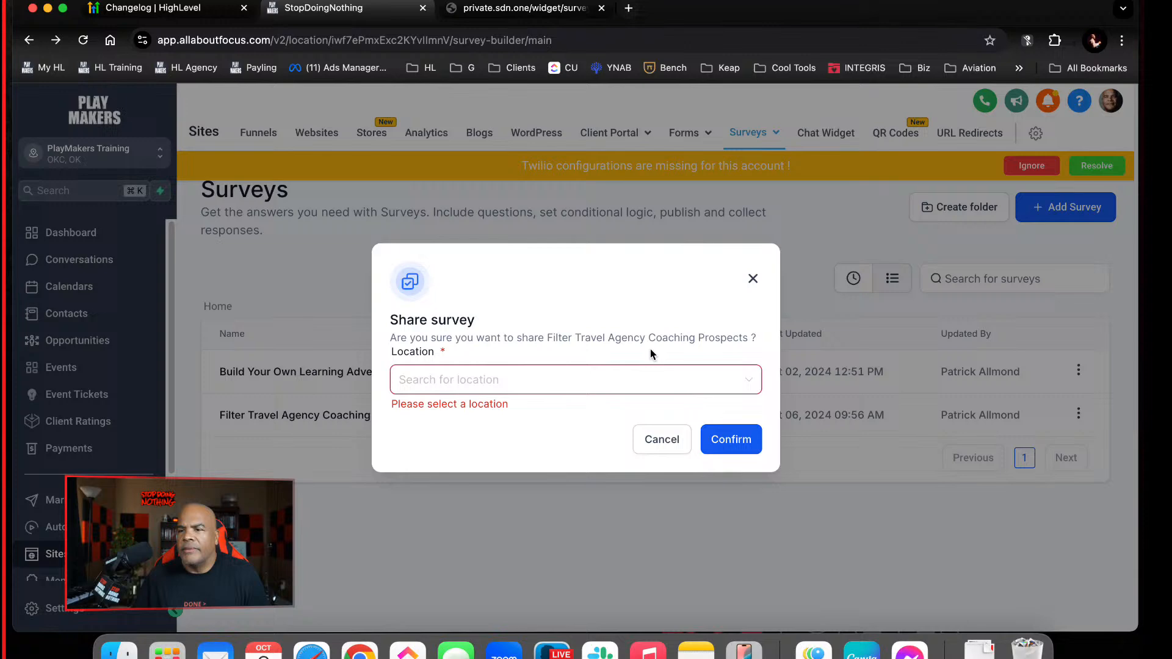
pyautogui.click(671, 440)
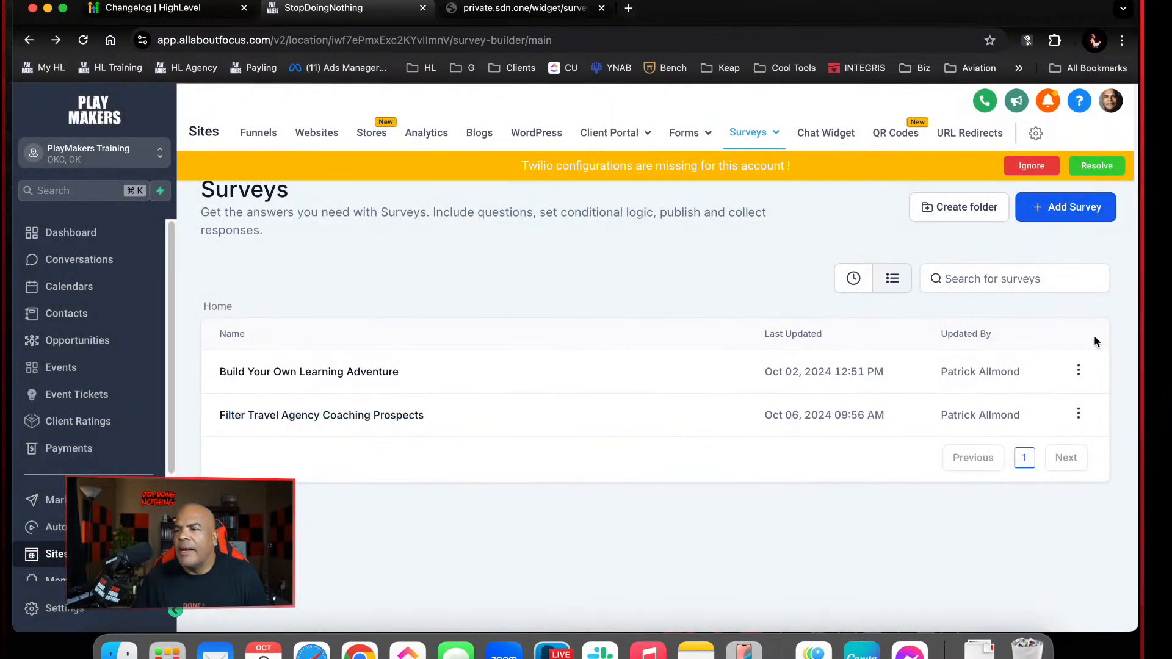
# Reopen the "Filter Travel Agency Coaching Prospects" survey in the builder and open its public link from the integration options
pyautogui.click(1078, 415)
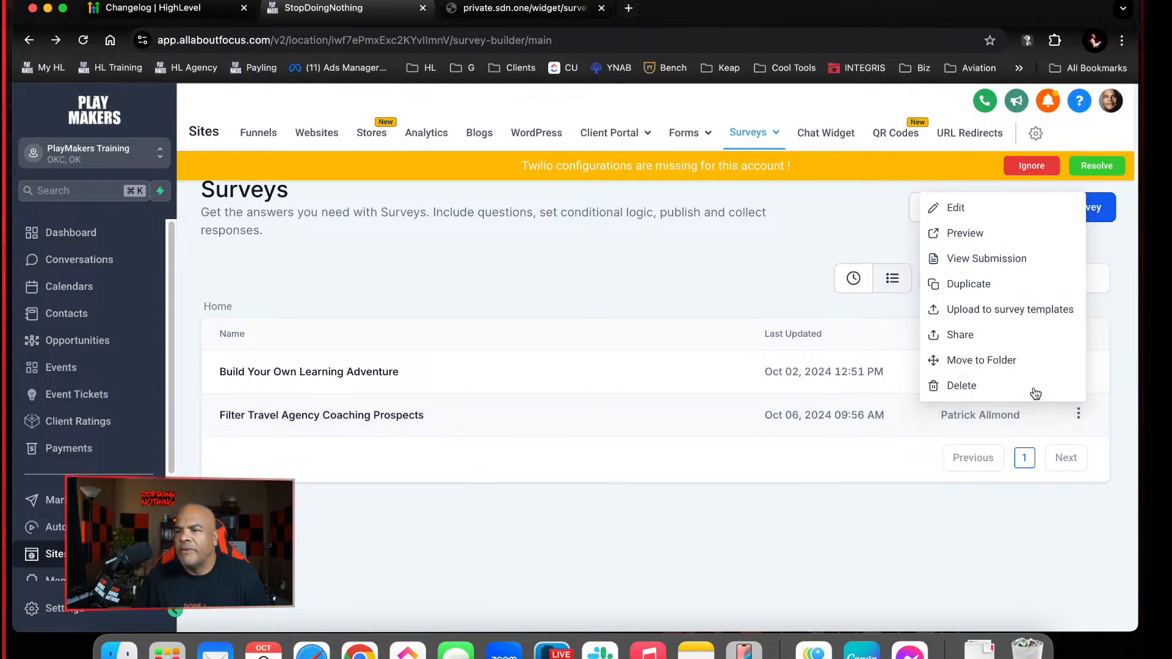
pyautogui.click(405, 421)
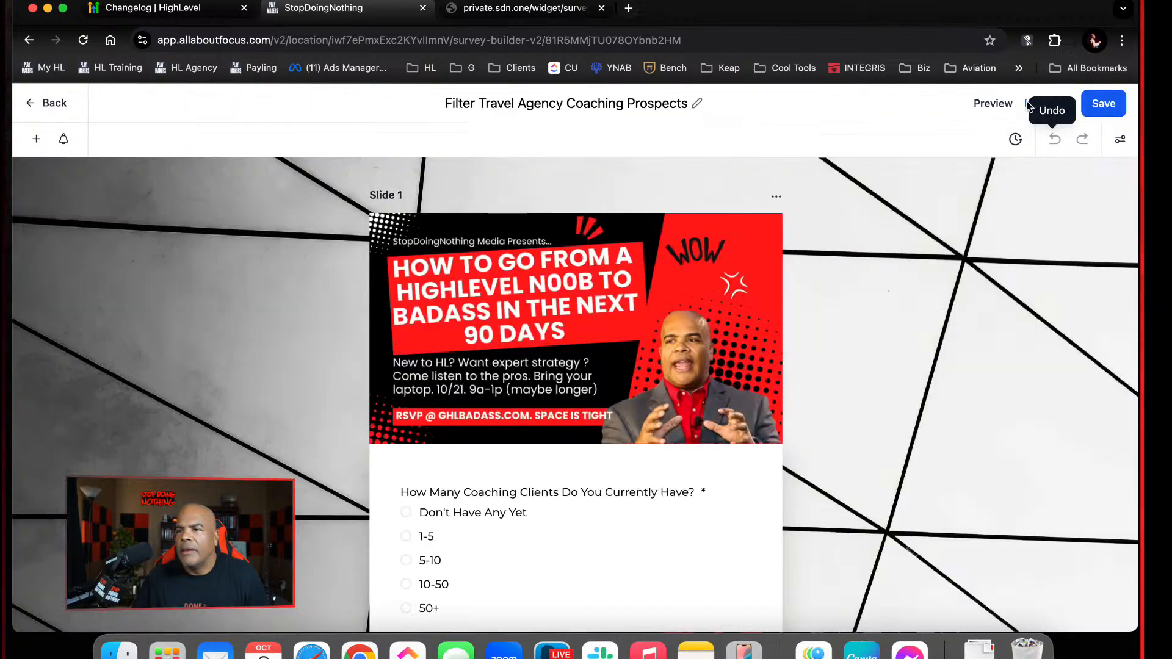
pyautogui.click(1038, 104)
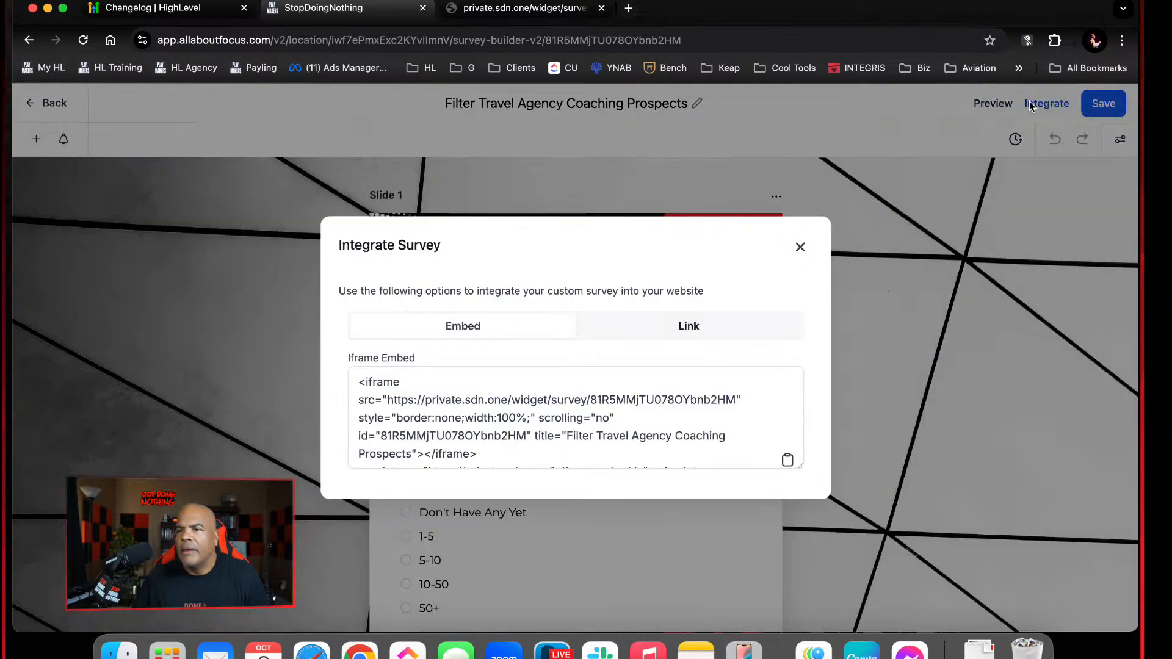
pyautogui.click(684, 328)
pyautogui.click(786, 417)
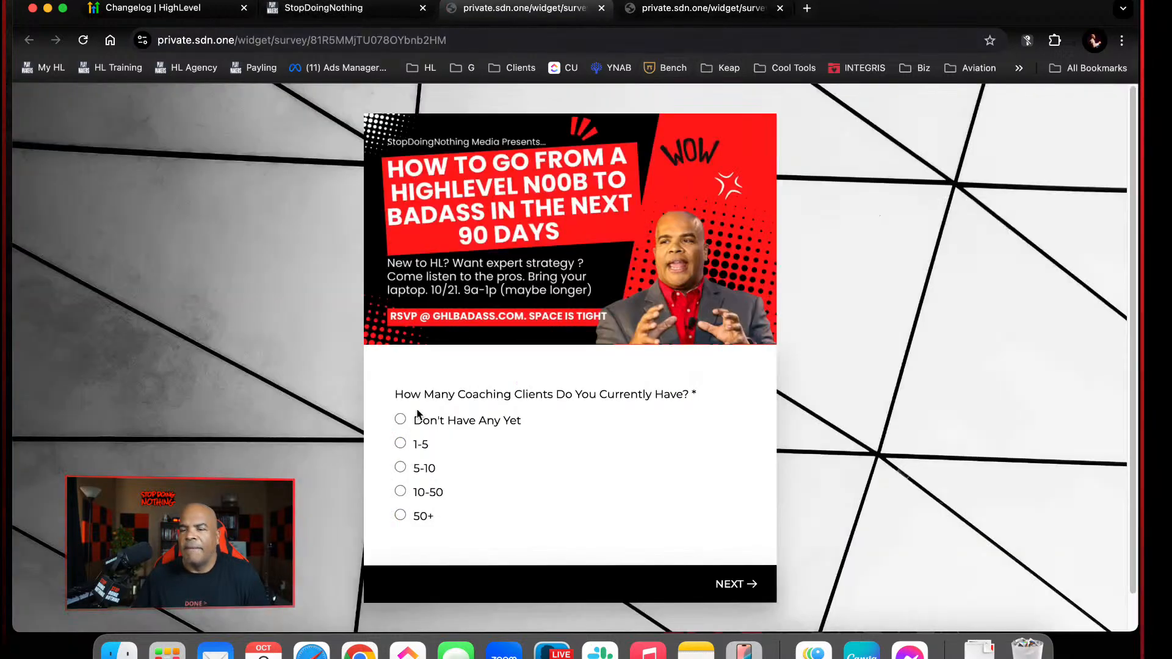
# Answer the live survey with 10-50, No and $1000 - $2999, and review its contact-details slide
pyautogui.click(400, 485)
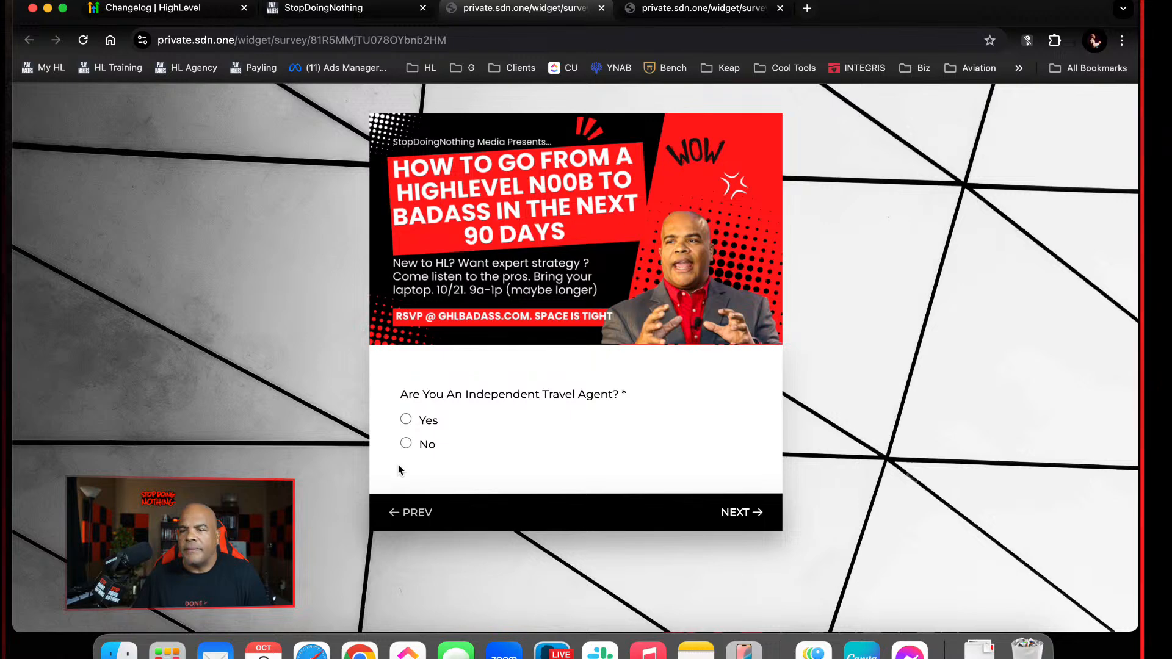
pyautogui.click(400, 443)
pyautogui.click(404, 467)
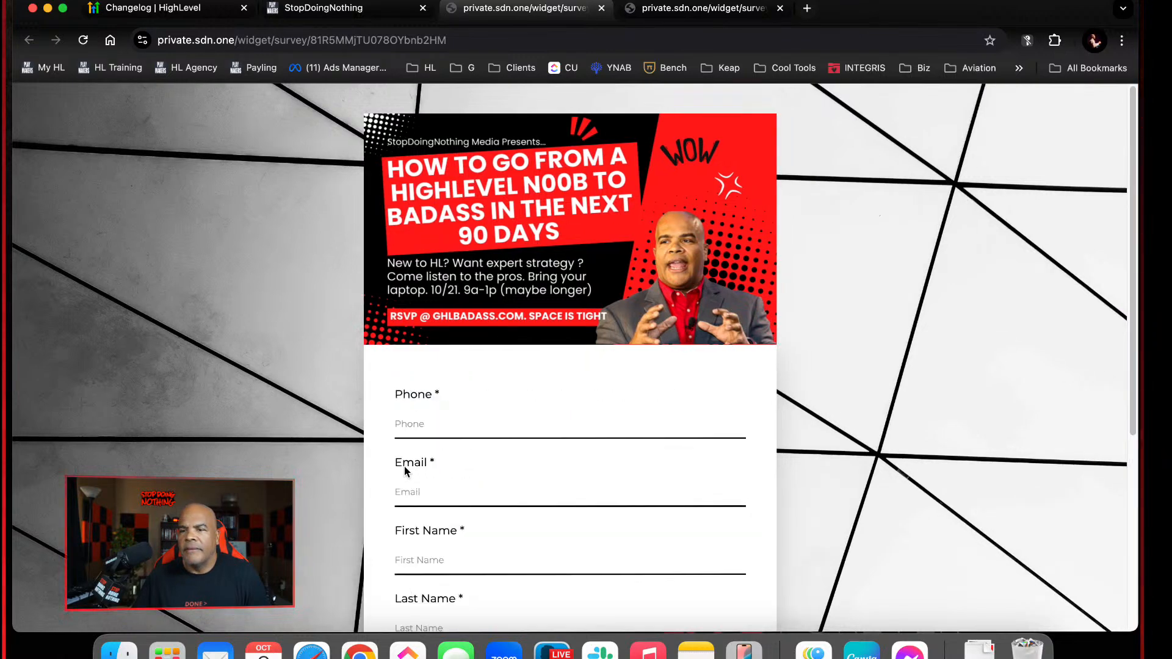
pyautogui.scroll(-5, 445, 481)
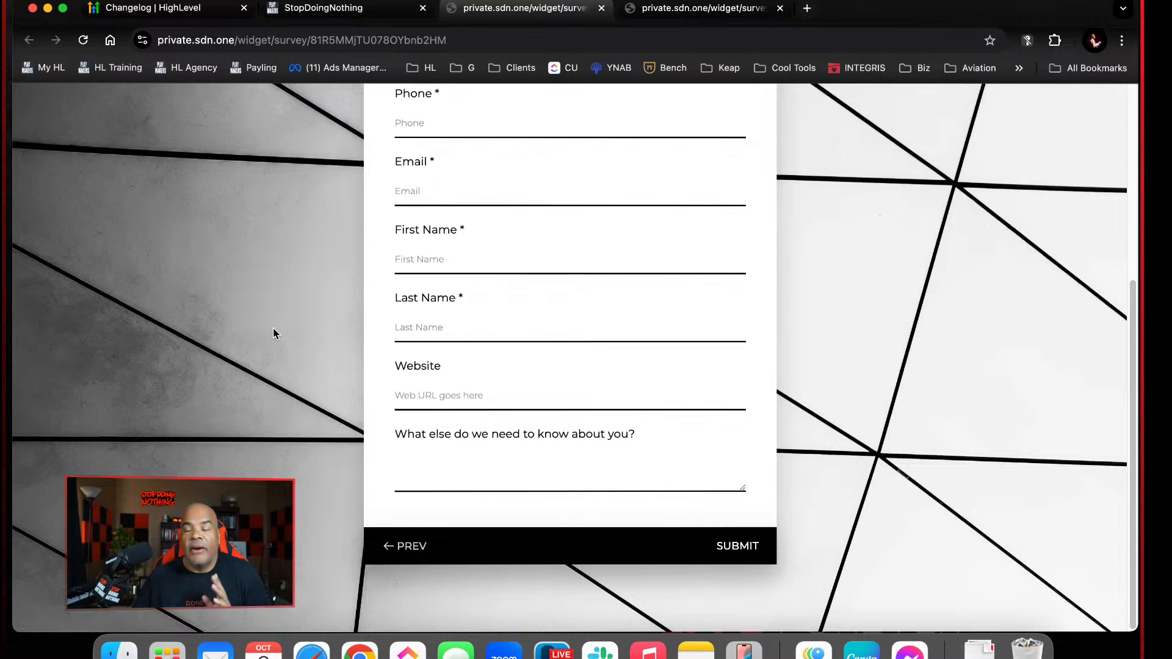
# Close the live survey and the integration dialog, and review the builder's slides down to the contact-details form on Slide 4
pyautogui.click(602, 8)
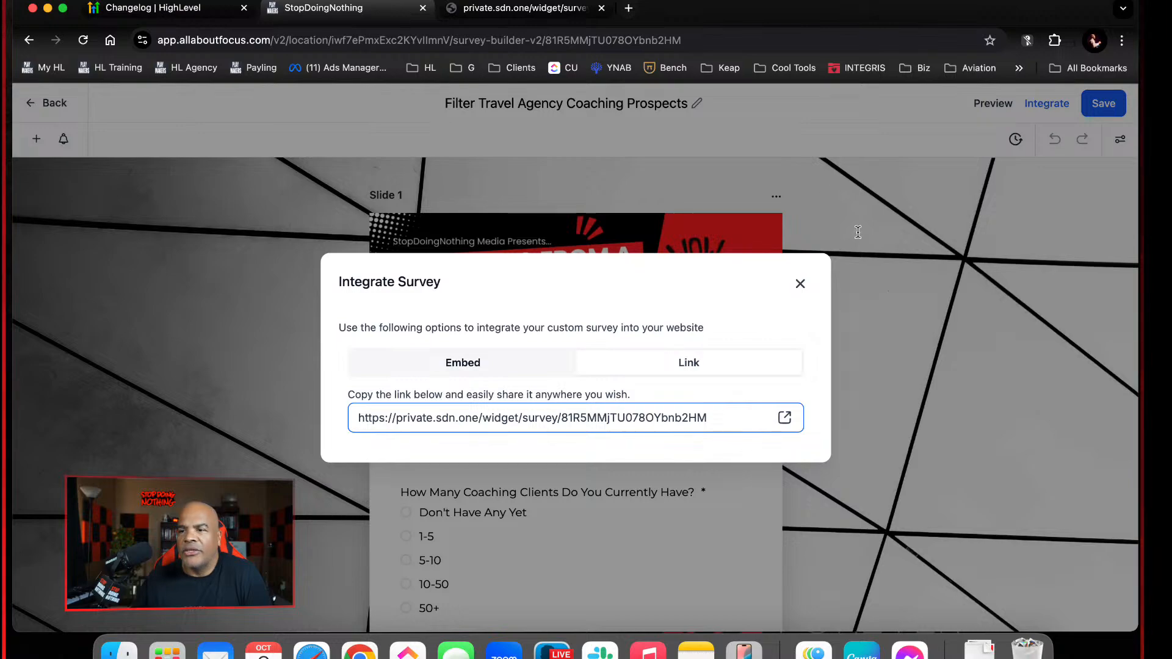
pyautogui.click(804, 282)
pyautogui.scroll(-15, 761, 398)
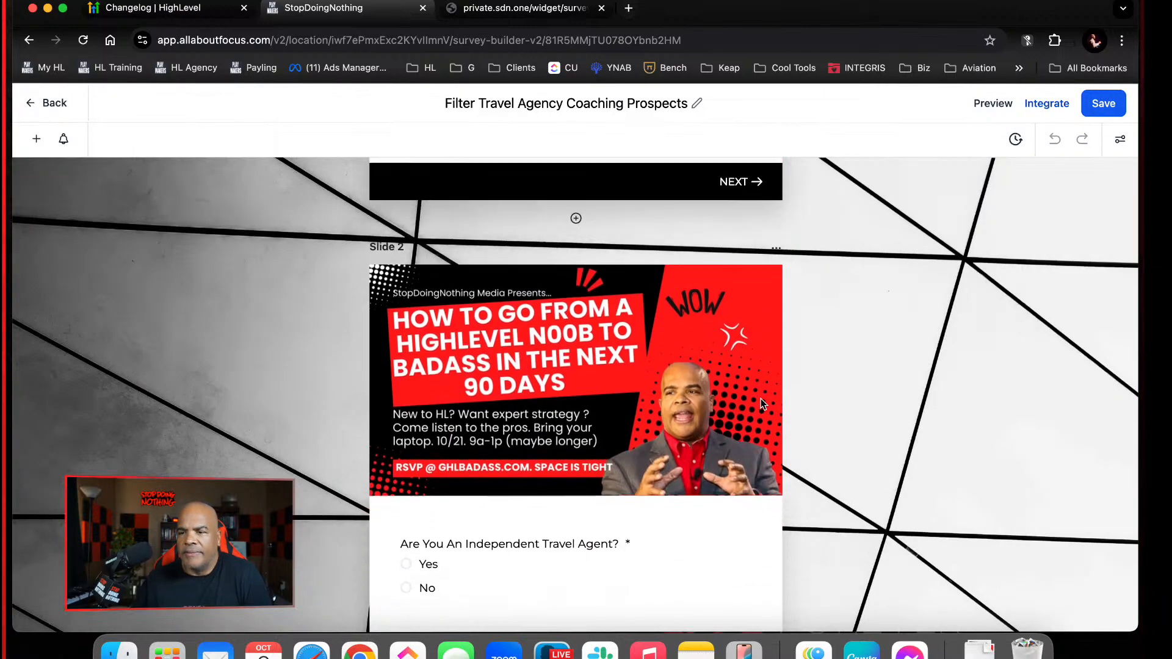
pyautogui.scroll(-2, 761, 404)
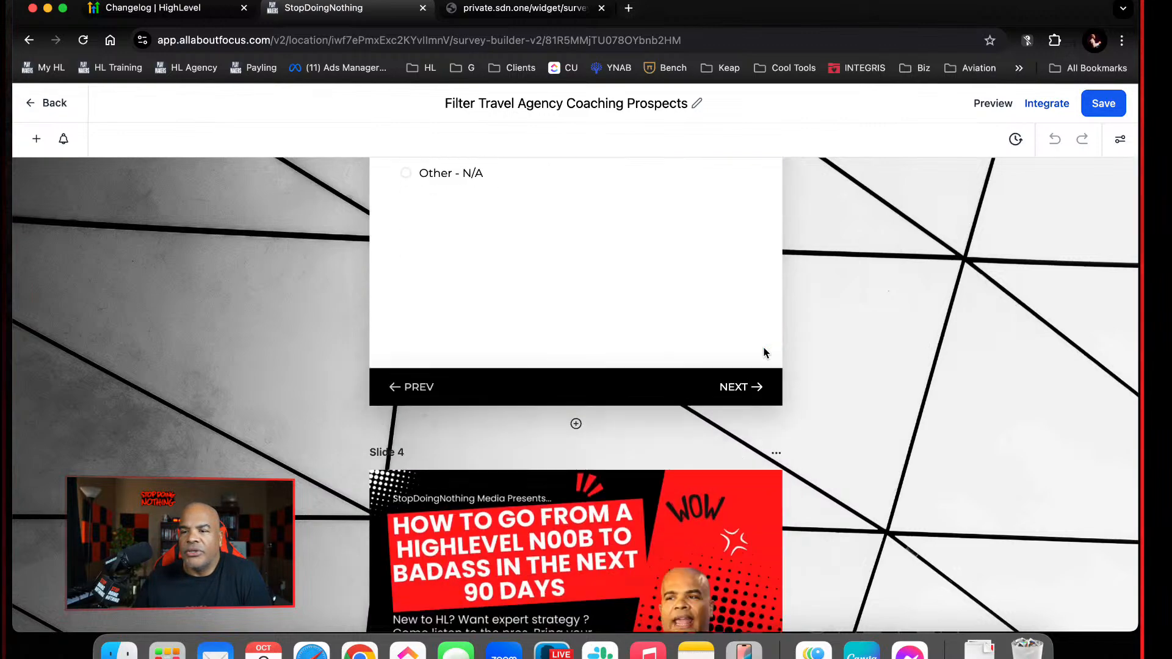
pyautogui.scroll(-10, 764, 349)
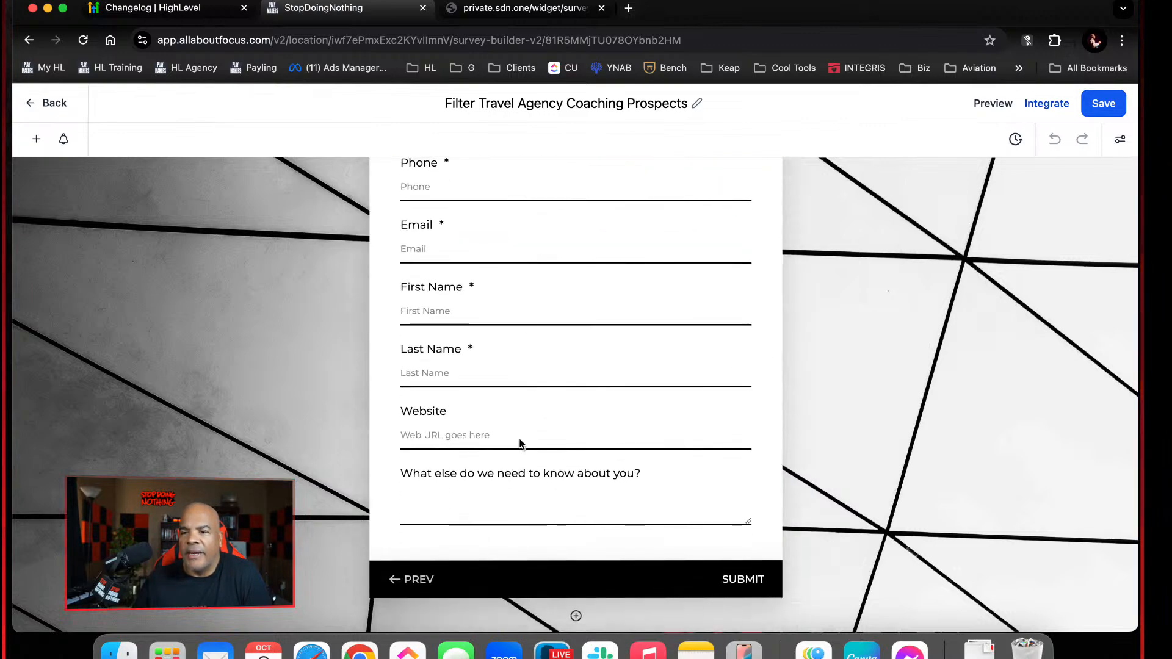
# Add a Number field below the "What else do we need to know about you?" question on the contact-details slide
pyautogui.click(547, 495)
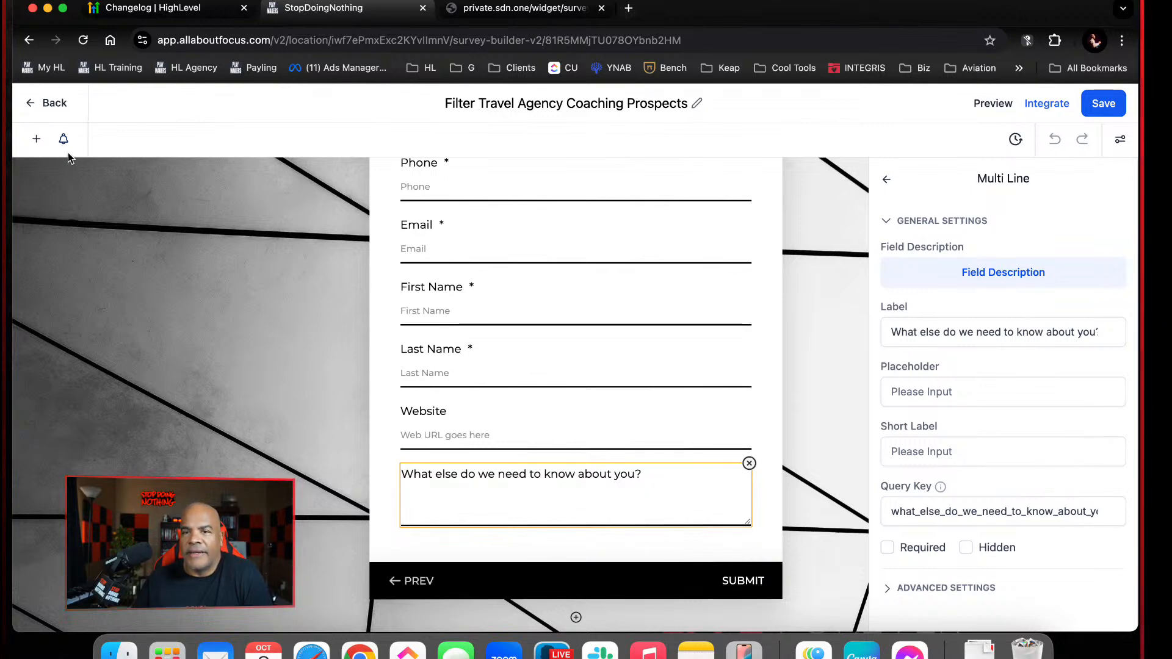
pyautogui.click(37, 139)
pyautogui.scroll(-5, 144, 351)
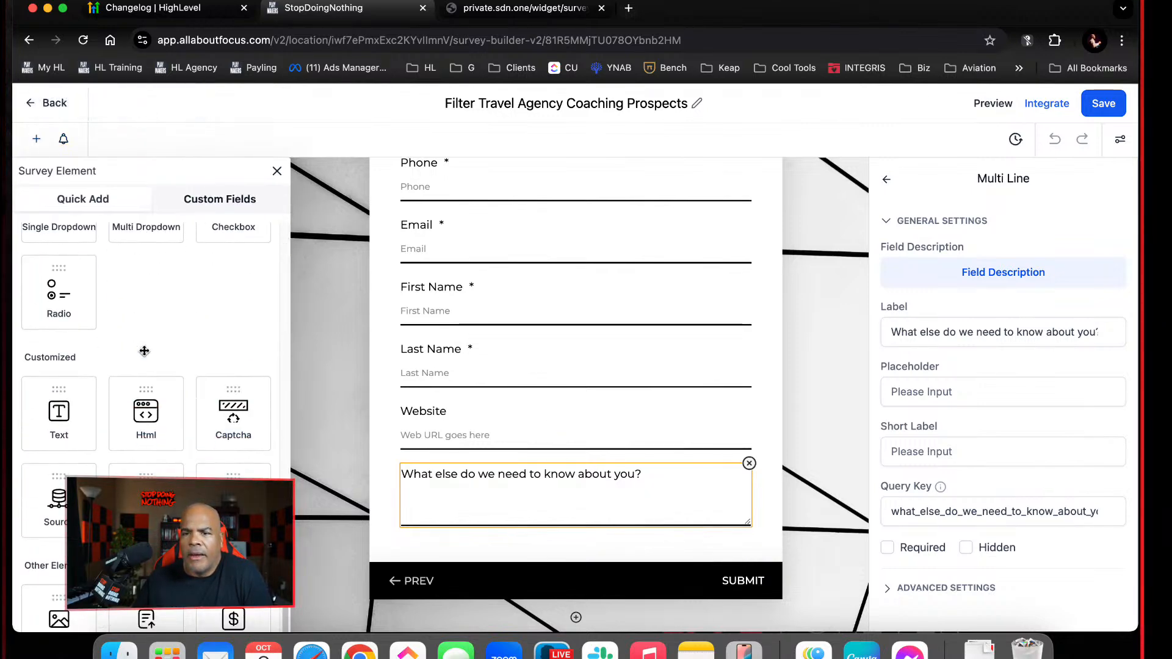
pyautogui.scroll(-2, 144, 351)
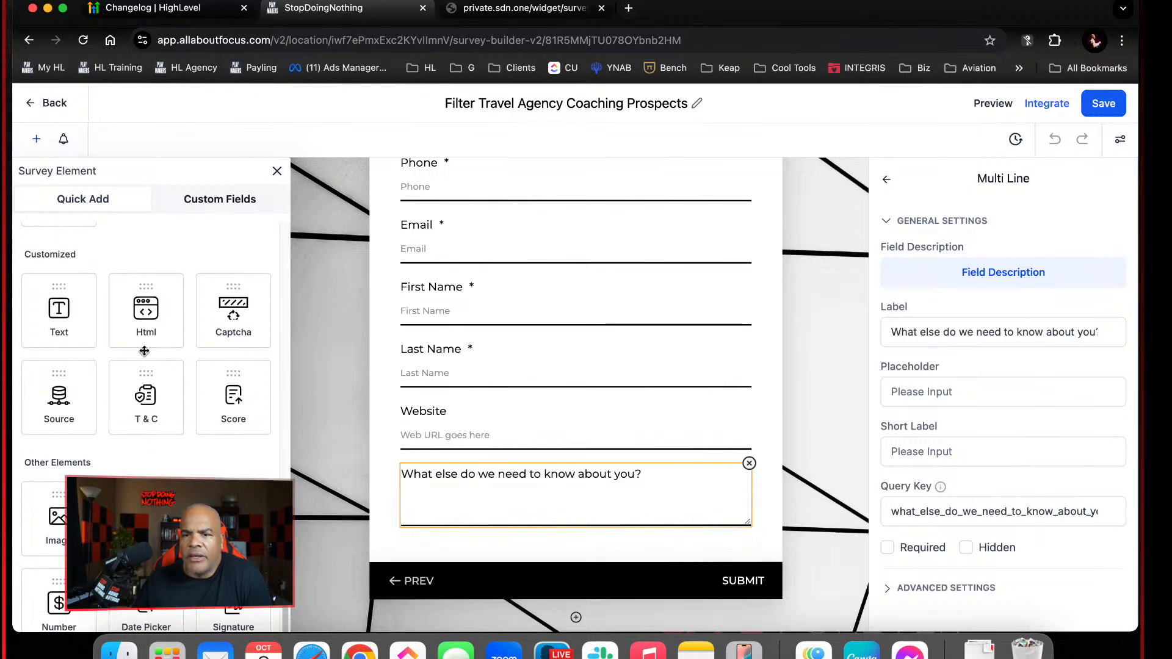
pyautogui.scroll(4, 144, 352)
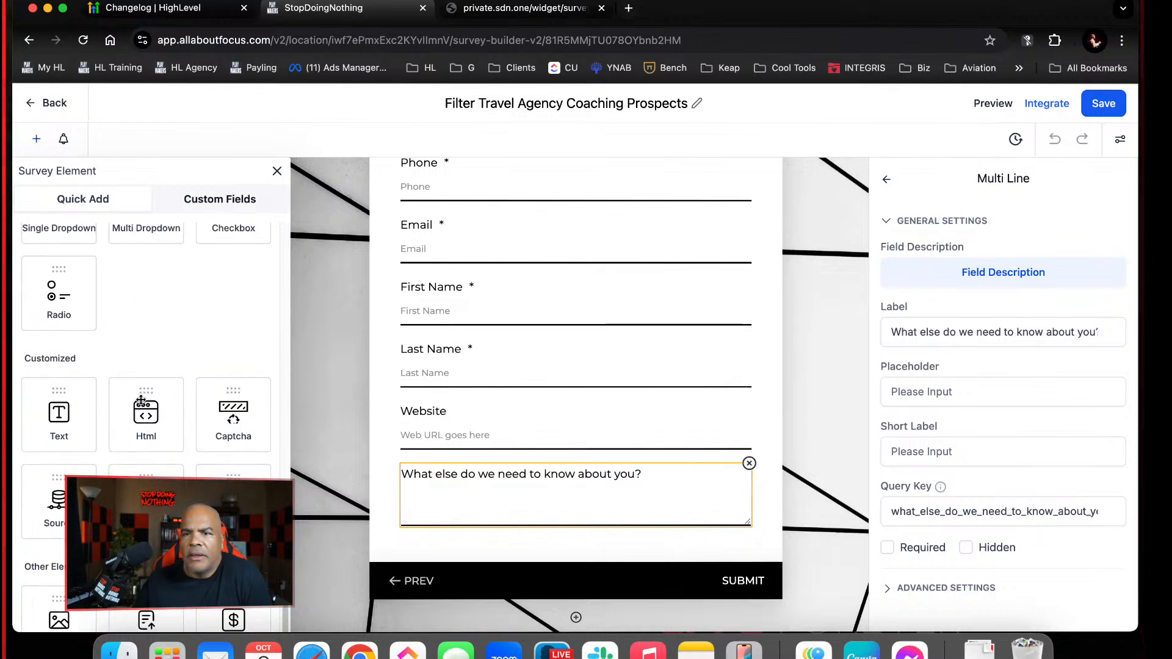
pyautogui.scroll(-4, 141, 400)
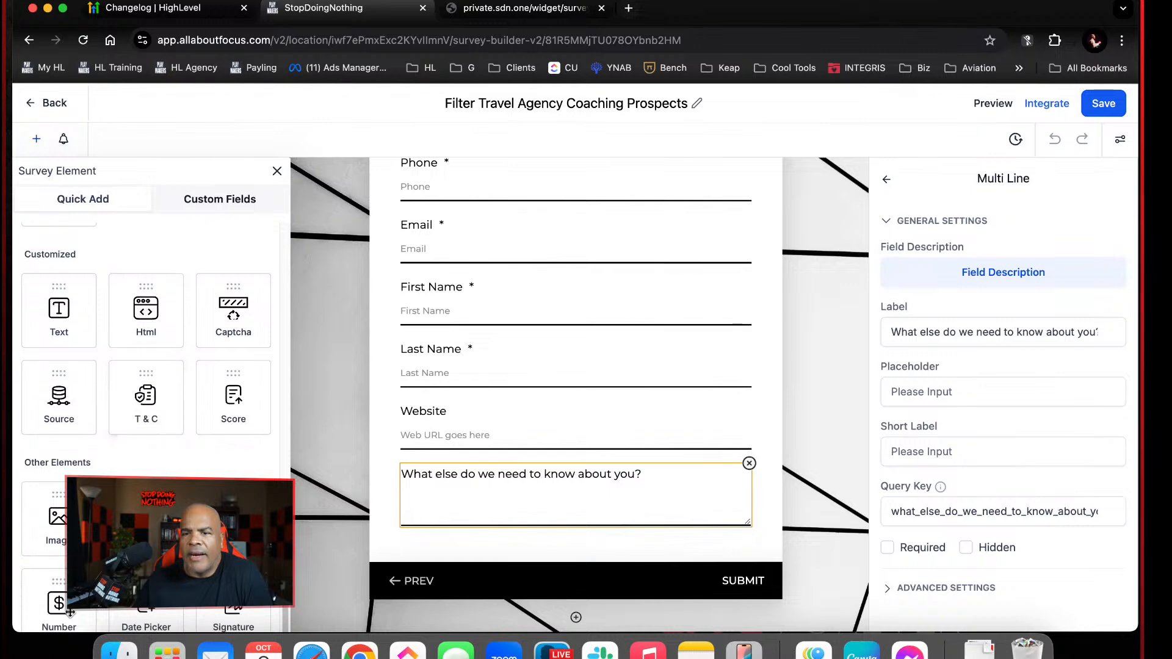
pyautogui.moveTo(59, 605); pyautogui.dragTo(581, 540)
pyautogui.scroll(-2, 589, 549)
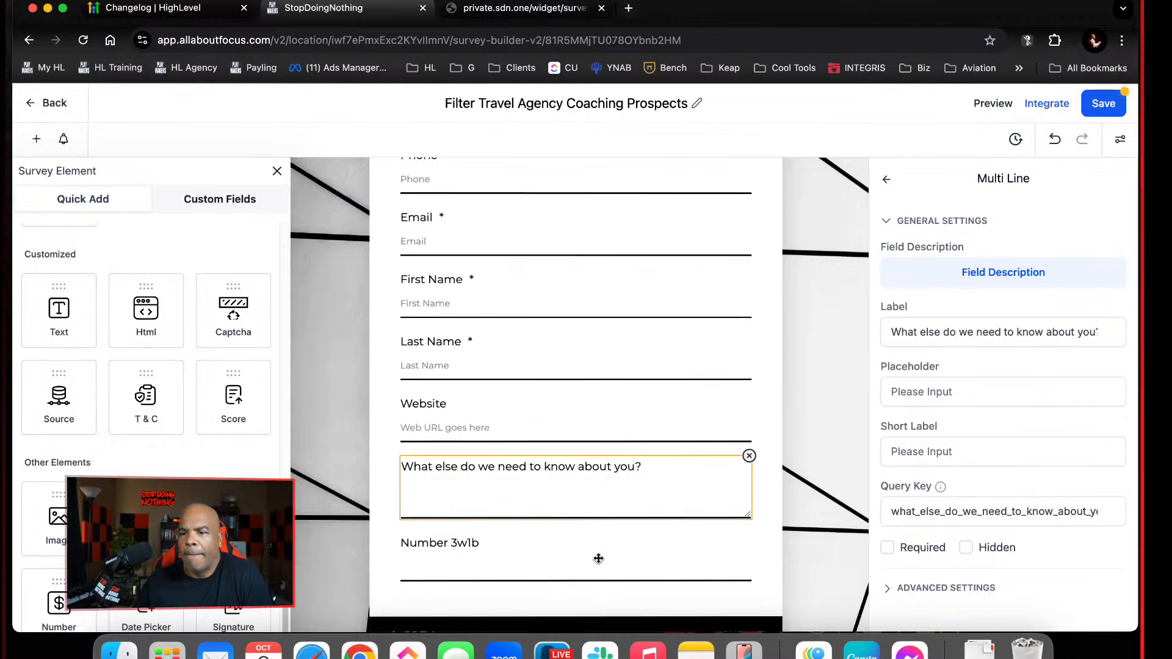
# Label the new Number field "TA Score" and make it hidden
pyautogui.click(497, 445)
pyautogui.moveTo(1049, 330); pyautogui.dragTo(814, 305)
pyautogui.write('TA ')
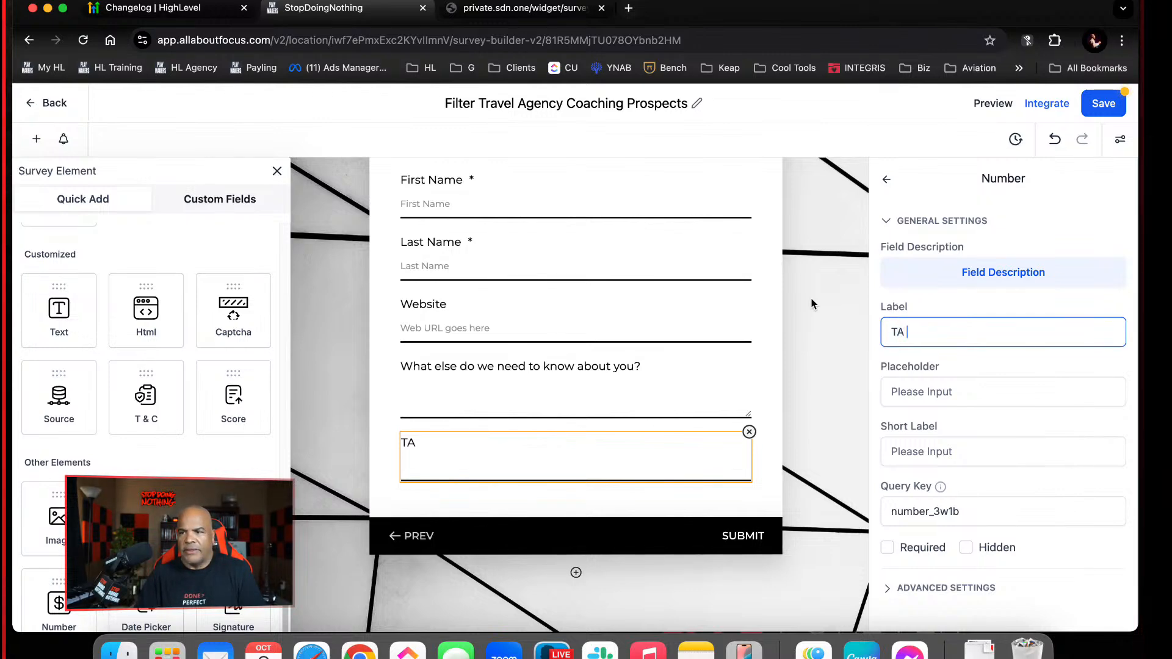
pyautogui.write('Score')
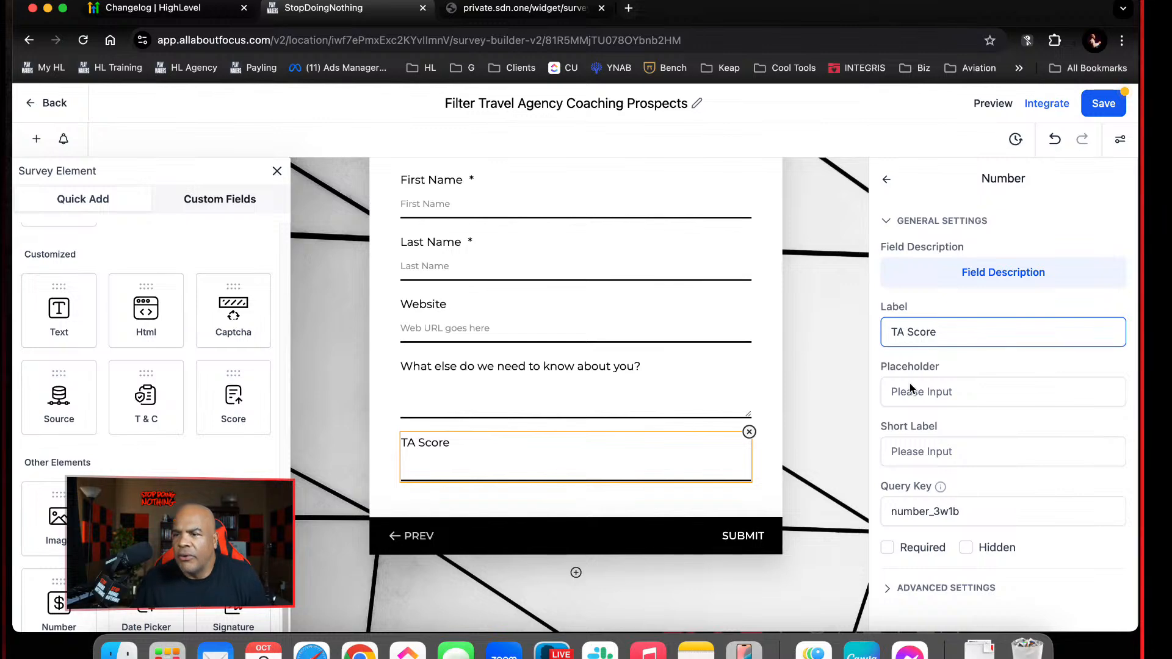
pyautogui.click(966, 548)
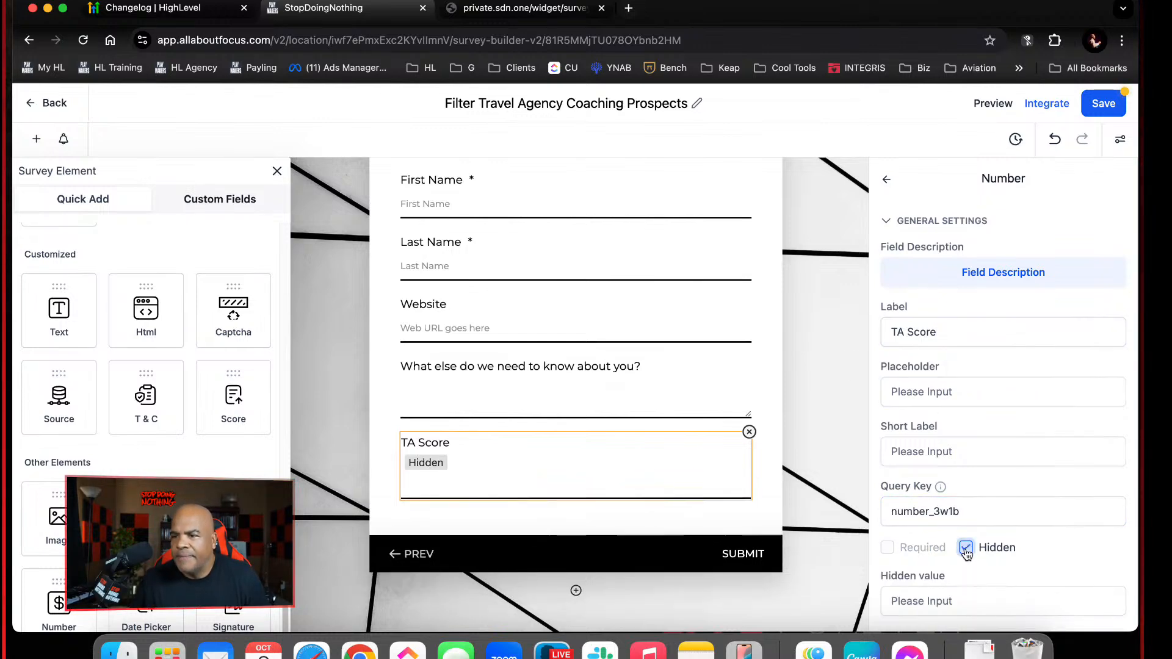
# Examine the TA Score field's general and advanced settings, and look through the available survey elements
pyautogui.click(1016, 275)
pyautogui.click(699, 536)
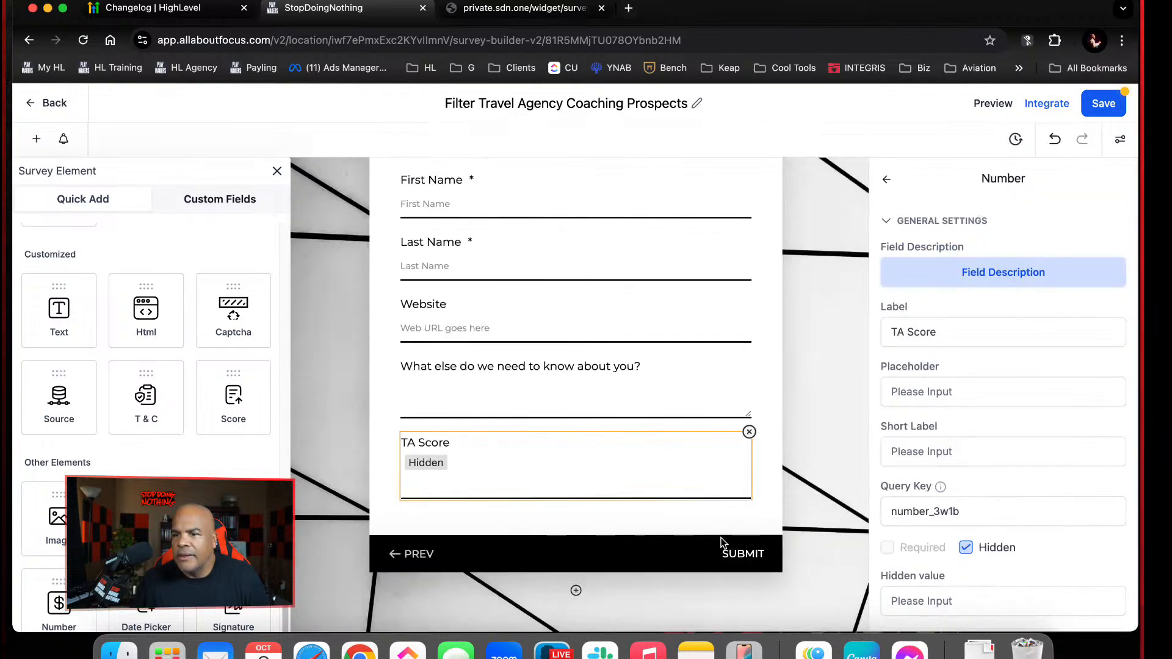
pyautogui.scroll(-1, 926, 507)
pyautogui.click(926, 504)
pyautogui.click(987, 559)
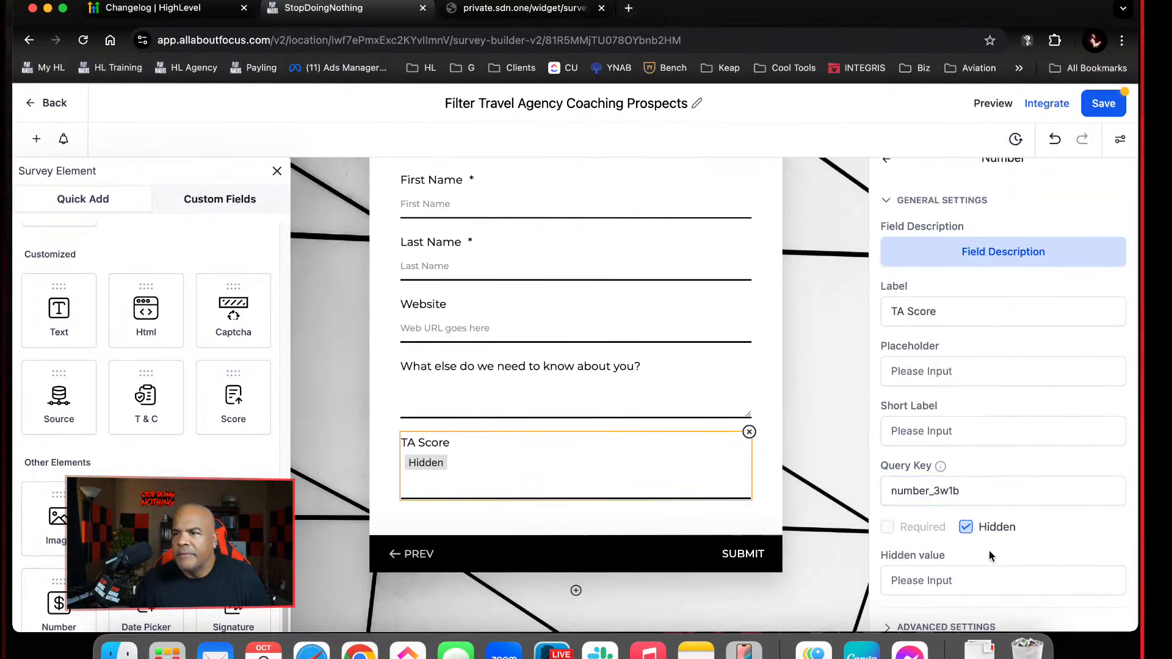
pyautogui.click(976, 627)
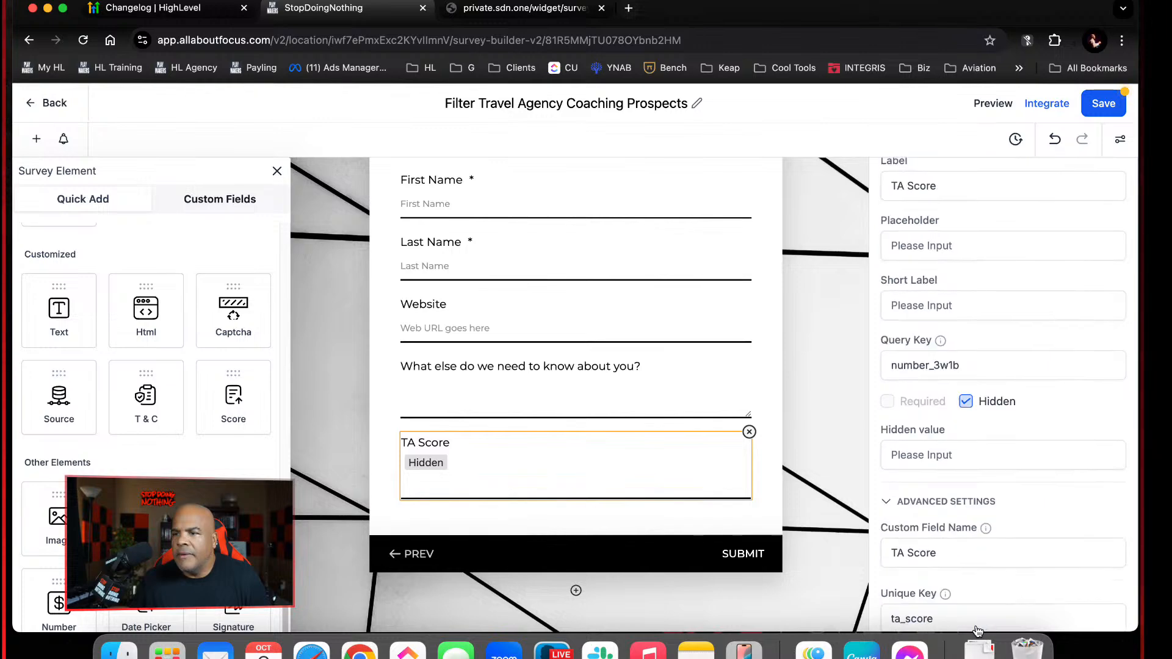
pyautogui.scroll(5, 979, 575)
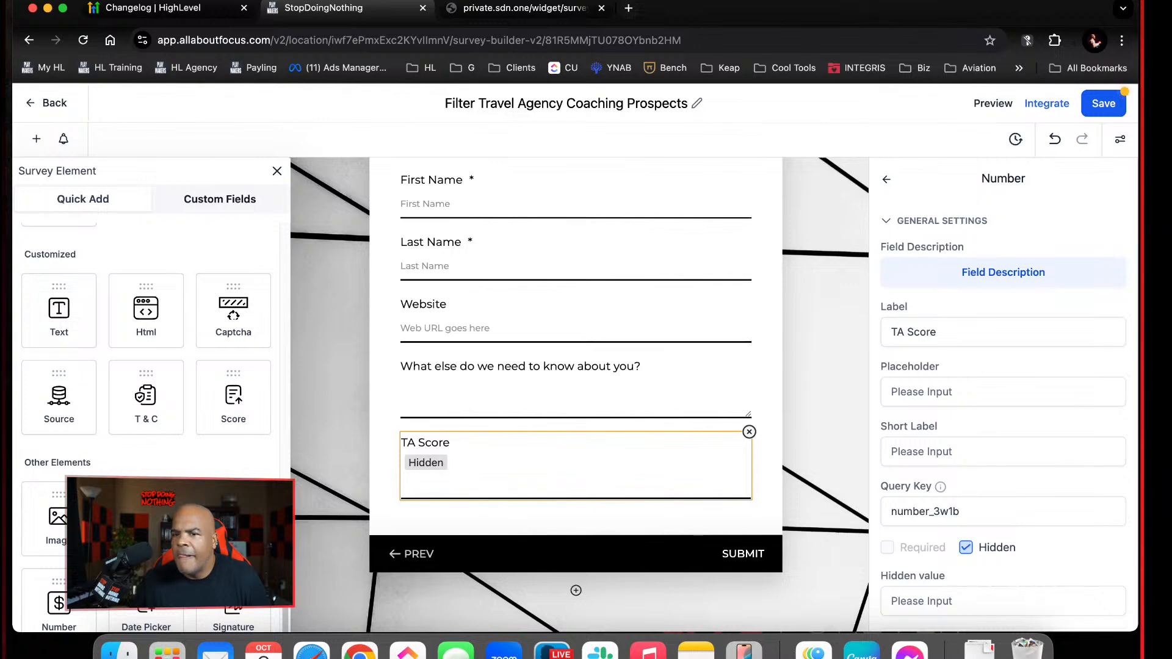
pyautogui.scroll(5, 147, 396)
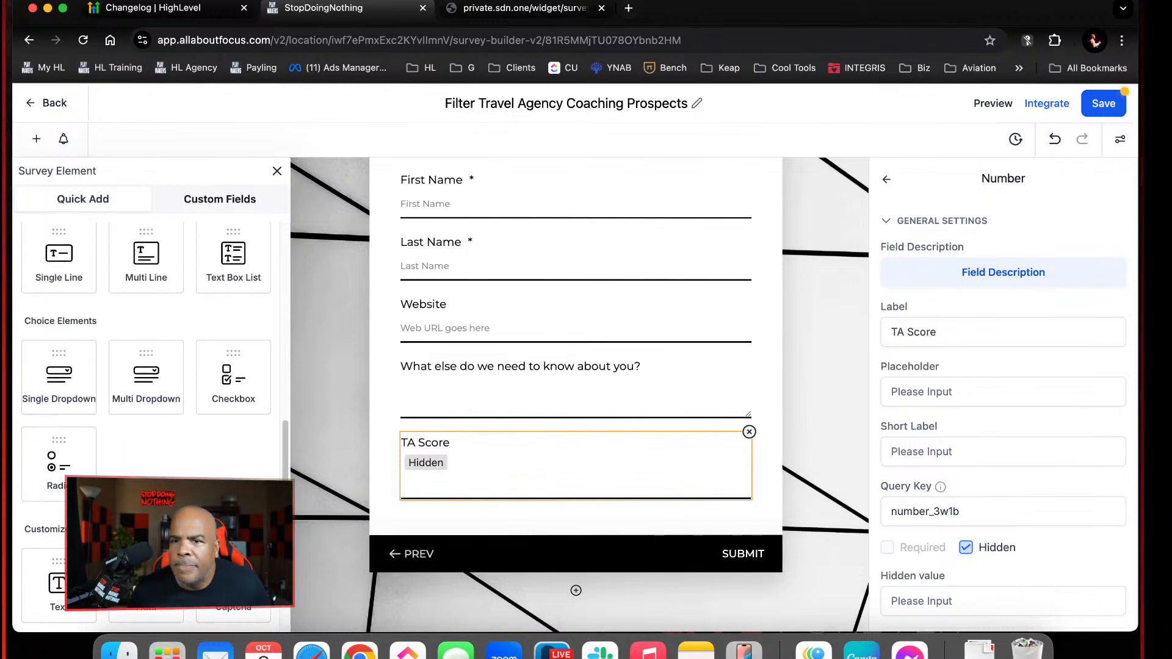
pyautogui.scroll(2, 146, 397)
pyautogui.scroll(3, 147, 397)
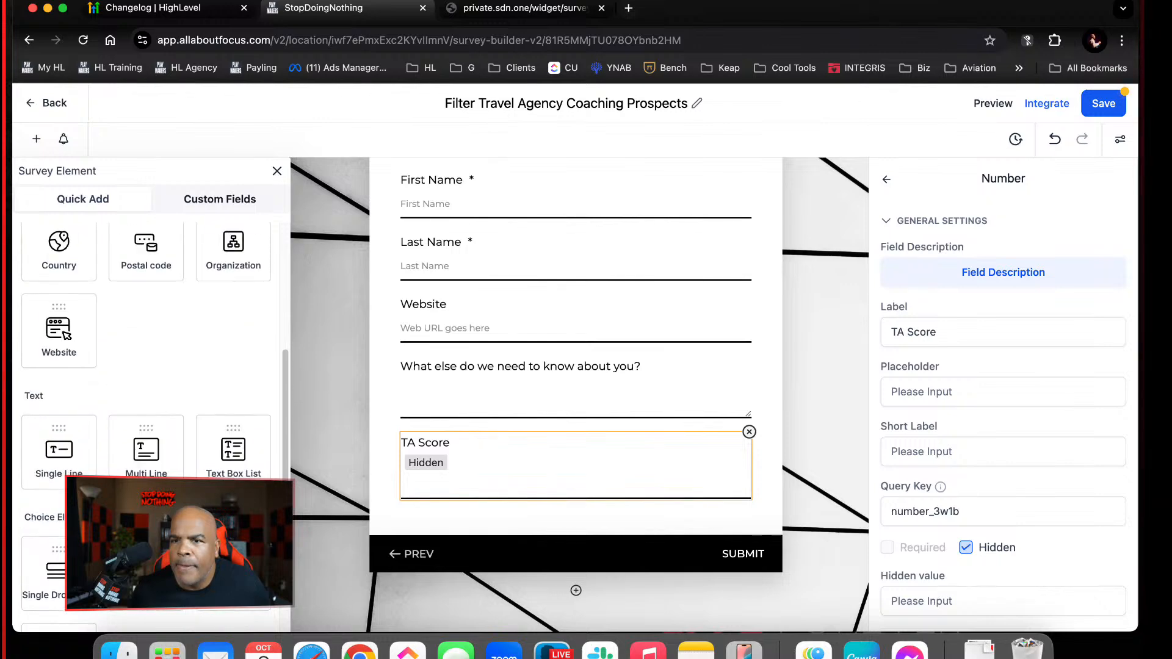
pyautogui.scroll(6, 146, 397)
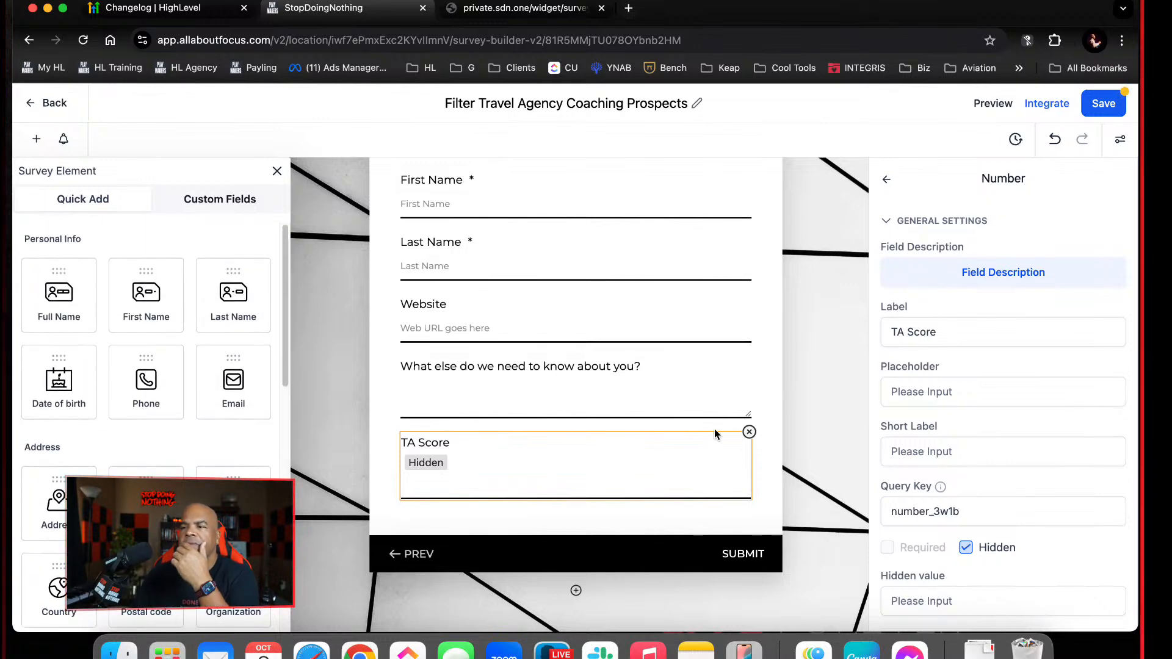
# Recheck the TA Score field's short label, hidden value and query key settings, and view the live survey's web address
pyautogui.click(1015, 451)
pyautogui.scroll(-1, 999, 531)
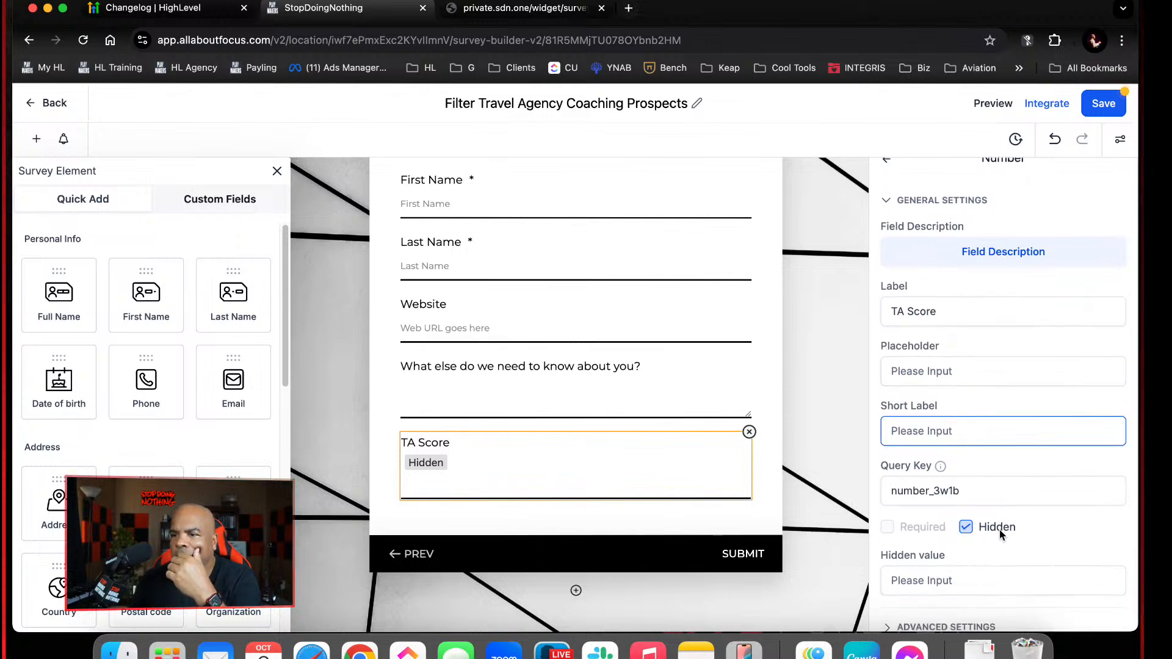
pyautogui.click(981, 586)
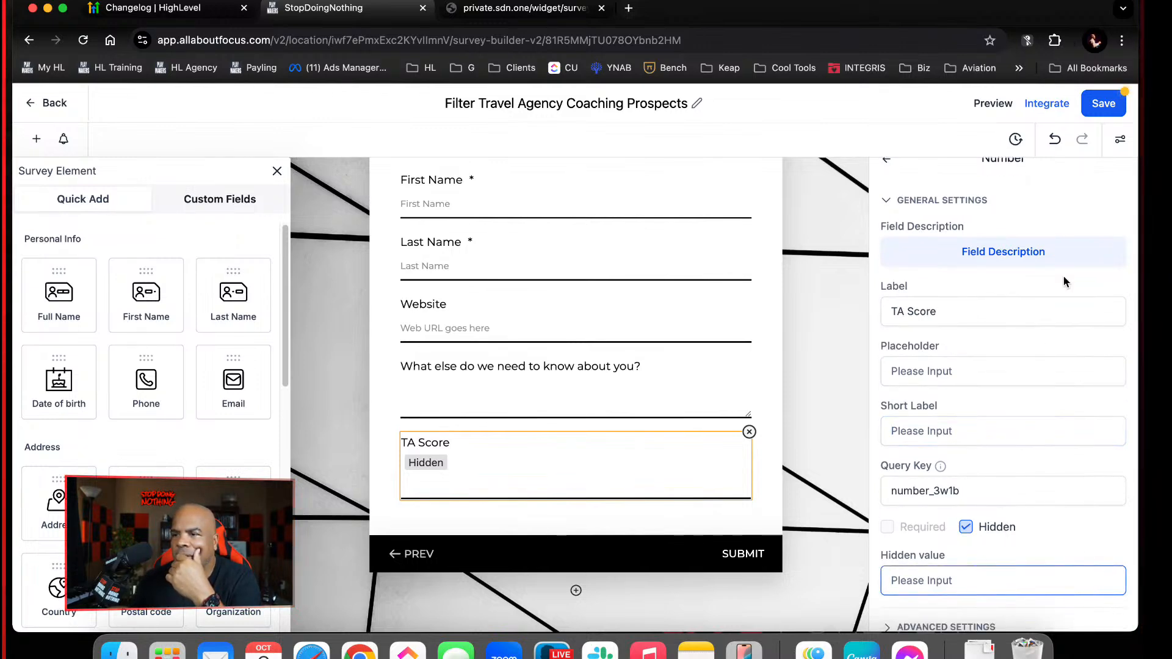
pyautogui.scroll(1, 1063, 277)
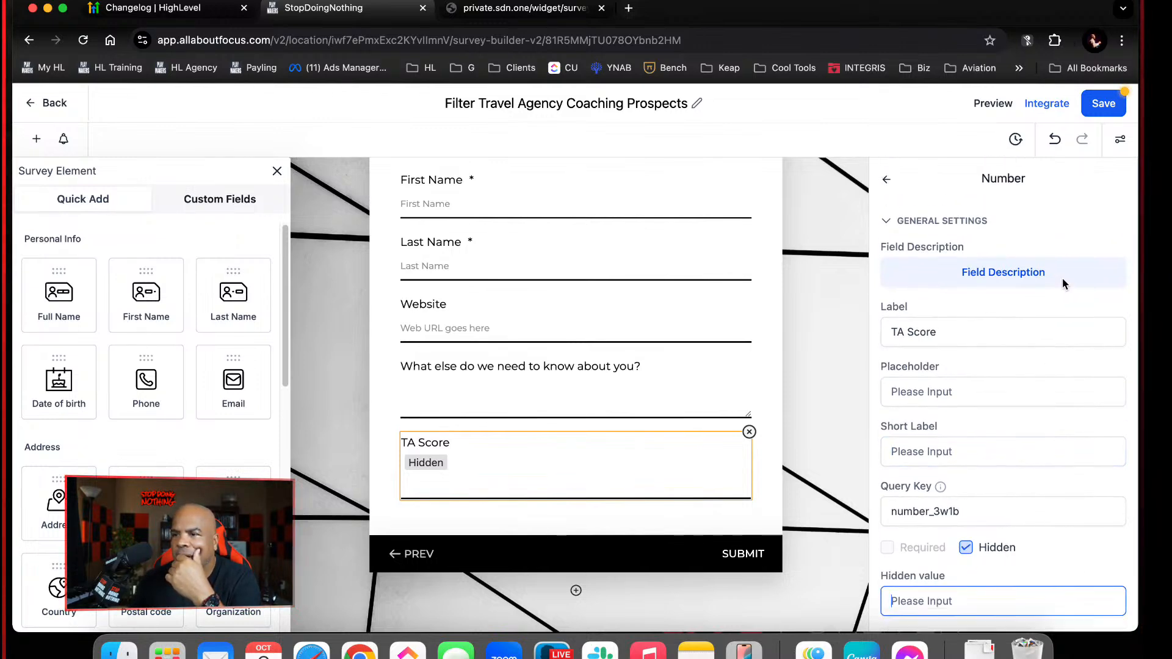
pyautogui.click(889, 180)
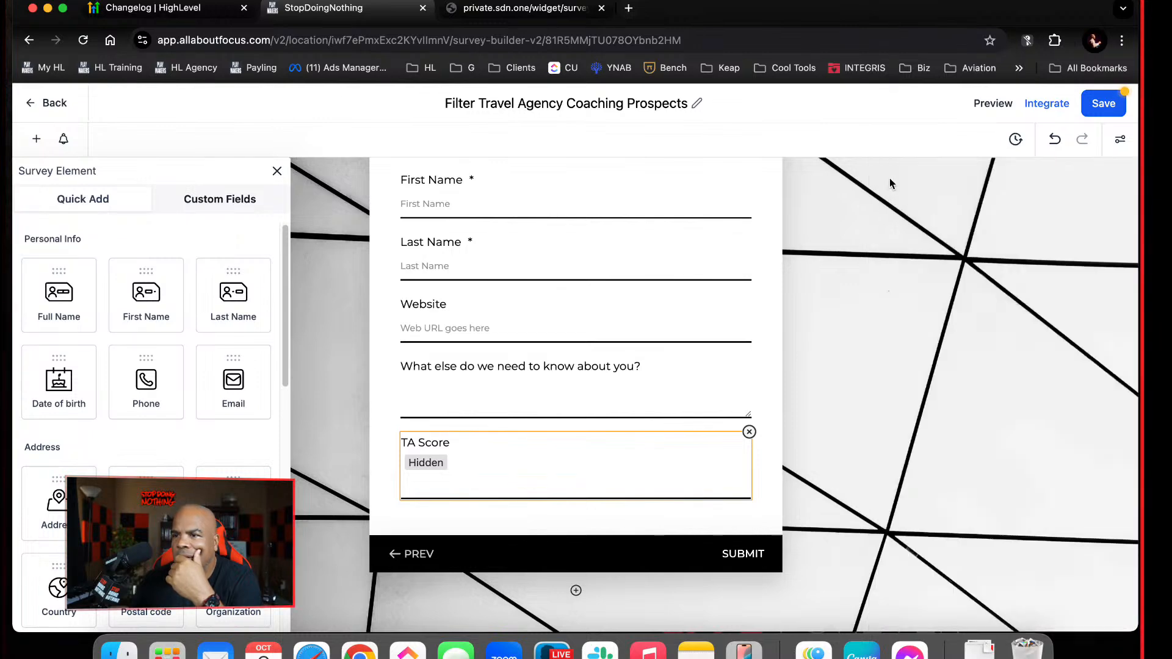
pyautogui.click(658, 462)
pyautogui.scroll(-1, 1023, 484)
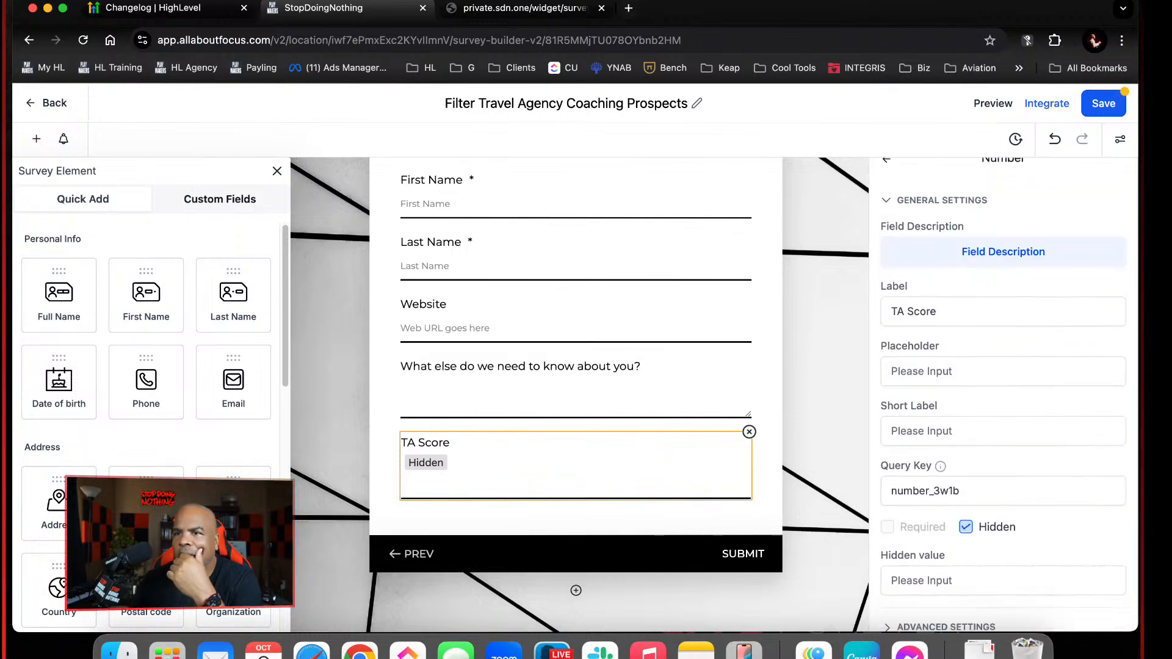
pyautogui.click(525, 8)
pyautogui.click(586, 34)
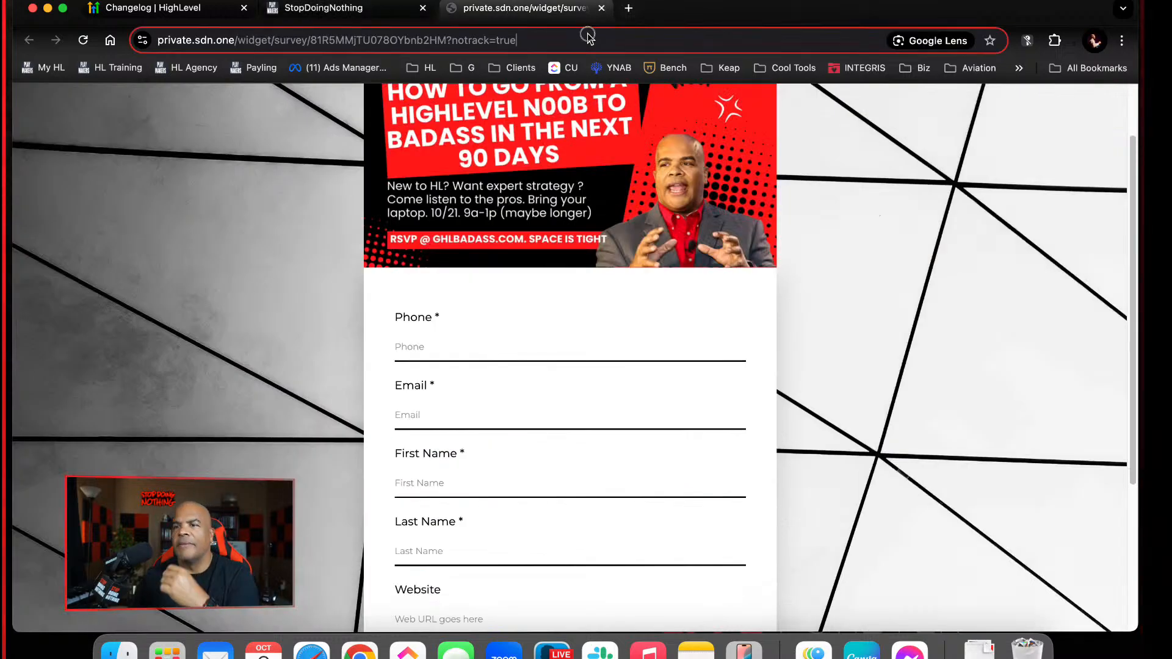
pyautogui.click(385, 10)
pyautogui.click(1006, 489)
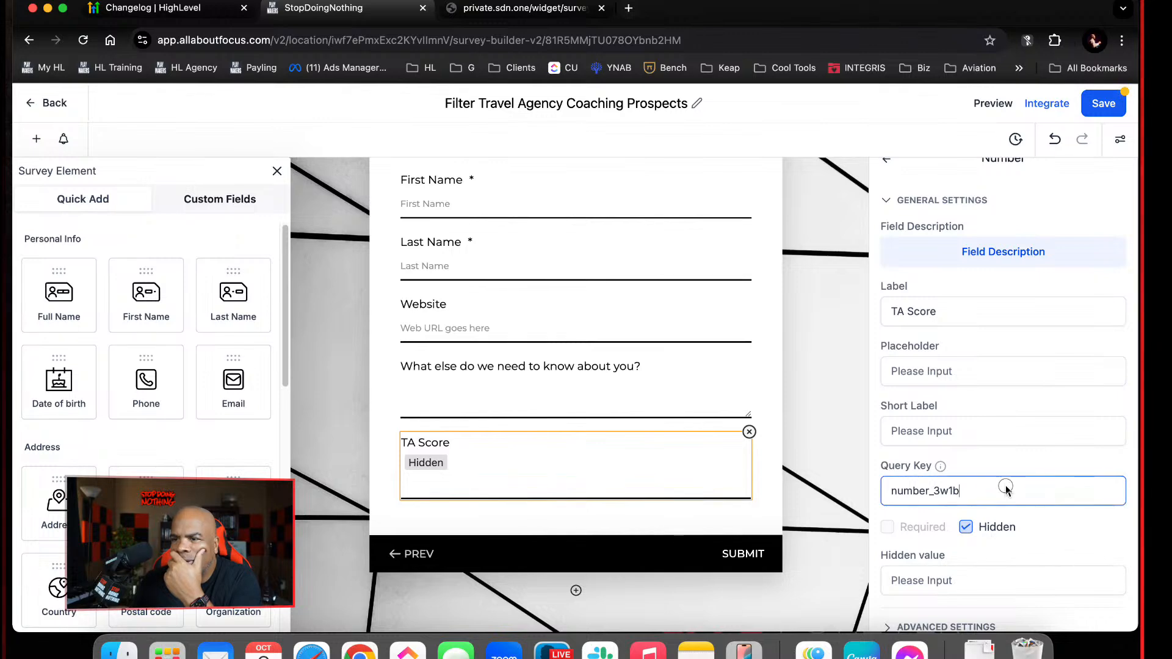
pyautogui.click(1014, 254)
pyautogui.click(792, 549)
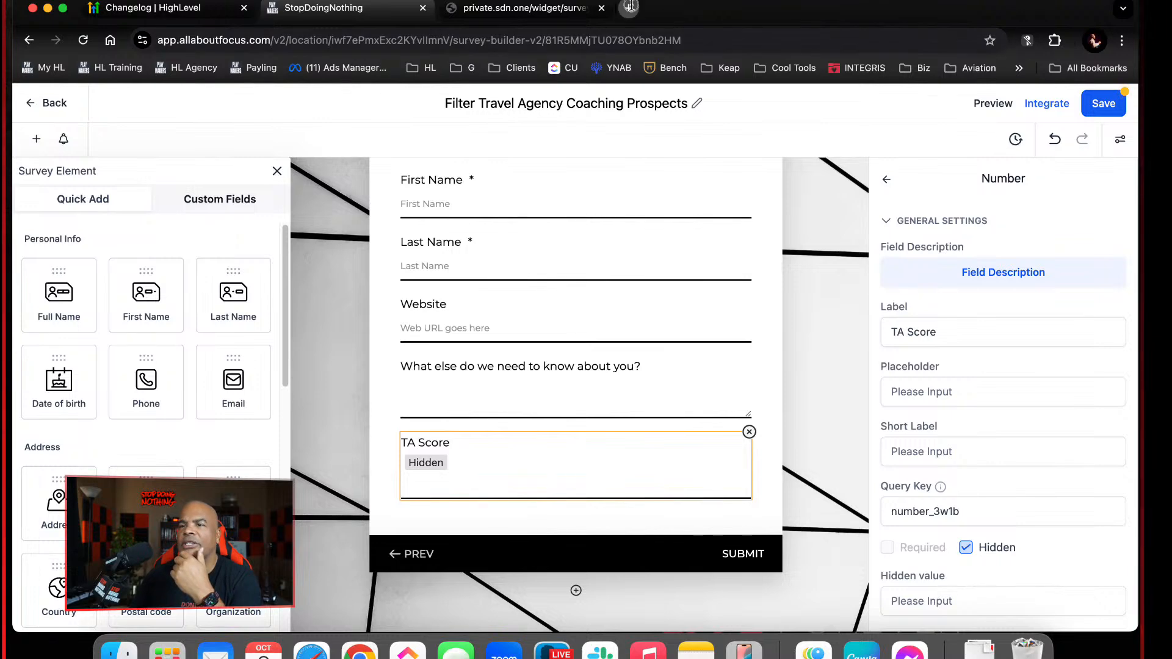
pyautogui.click(629, 9)
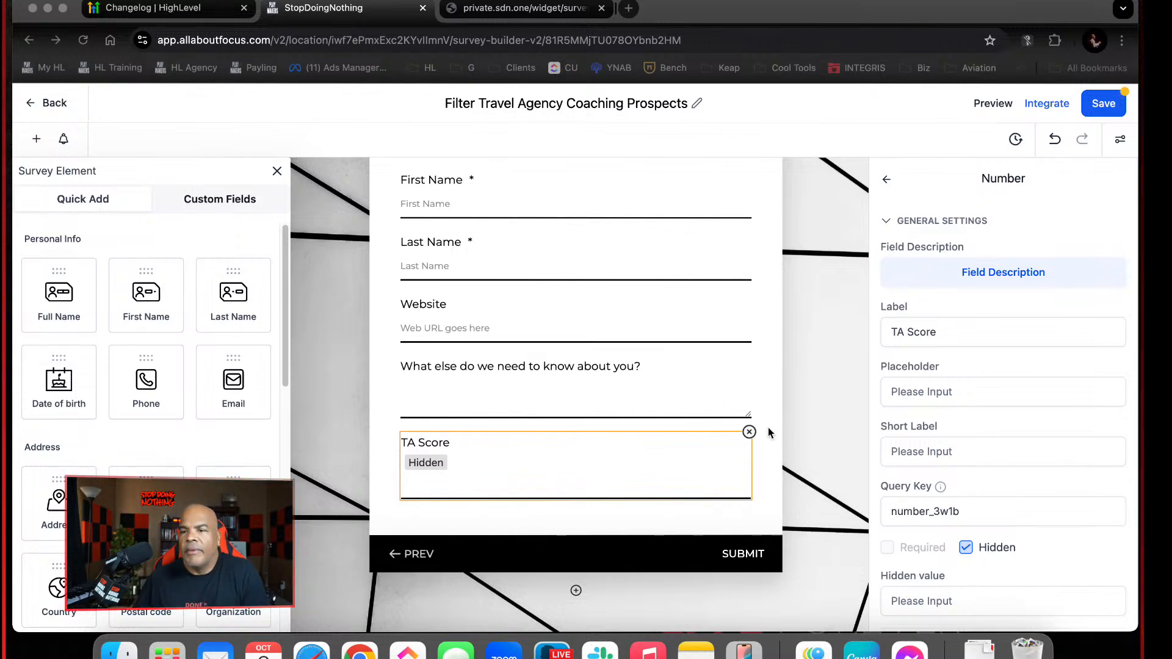
# Replace the hidden TA Score Number field with a Score element below the "What else do we need to know about you?" question
pyautogui.click(748, 433)
pyautogui.click(750, 433)
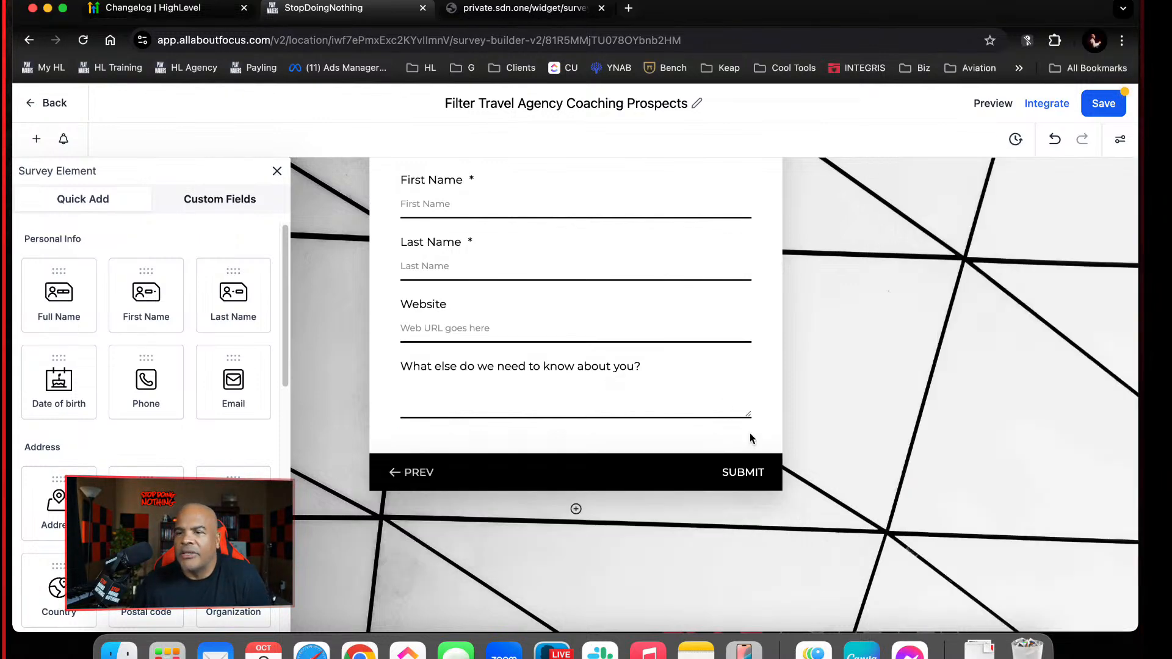
pyautogui.scroll(-10, 211, 429)
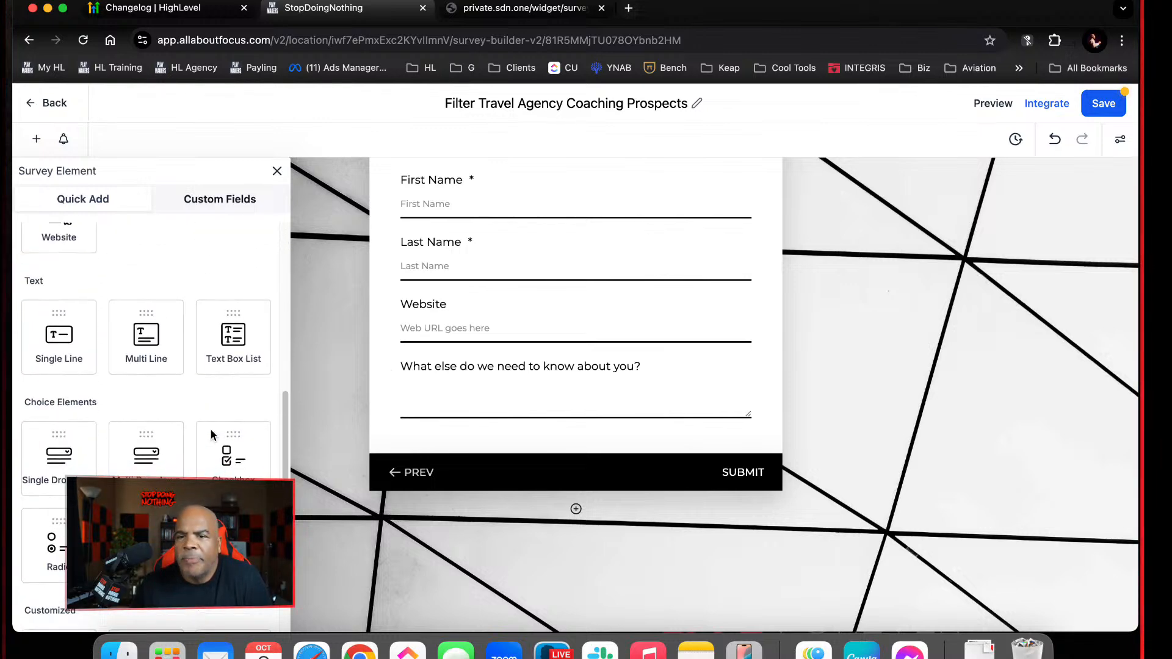
pyautogui.scroll(-8, 211, 430)
pyautogui.scroll(-3, 211, 429)
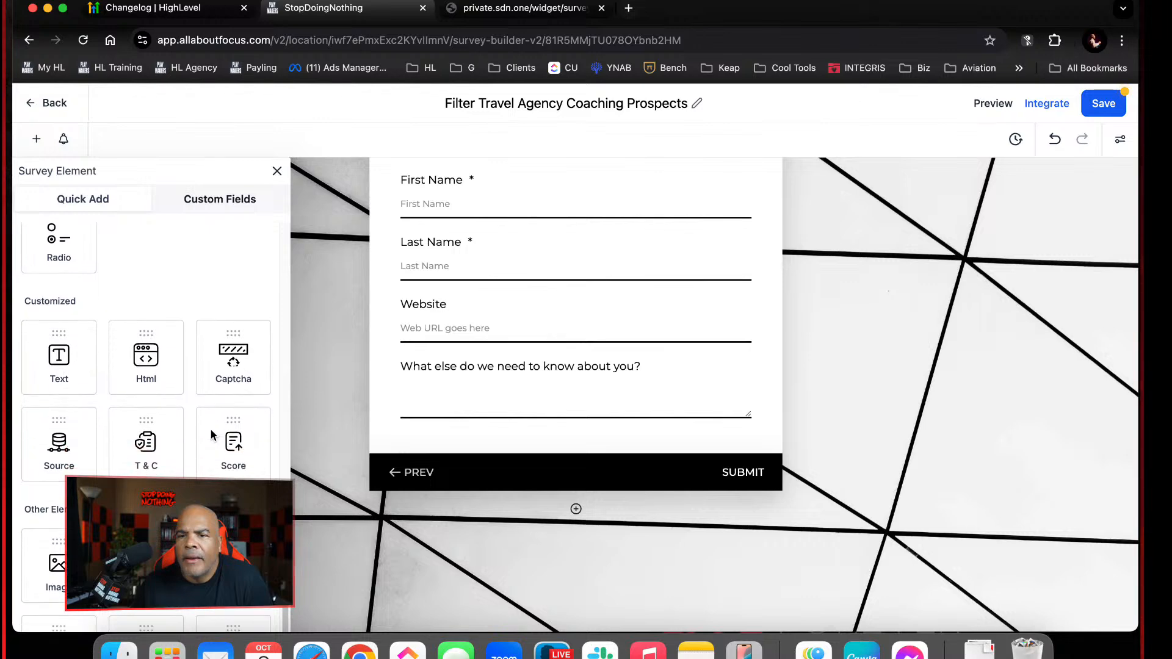
pyautogui.moveTo(235, 400); pyautogui.dragTo(532, 460)
pyautogui.click(457, 461)
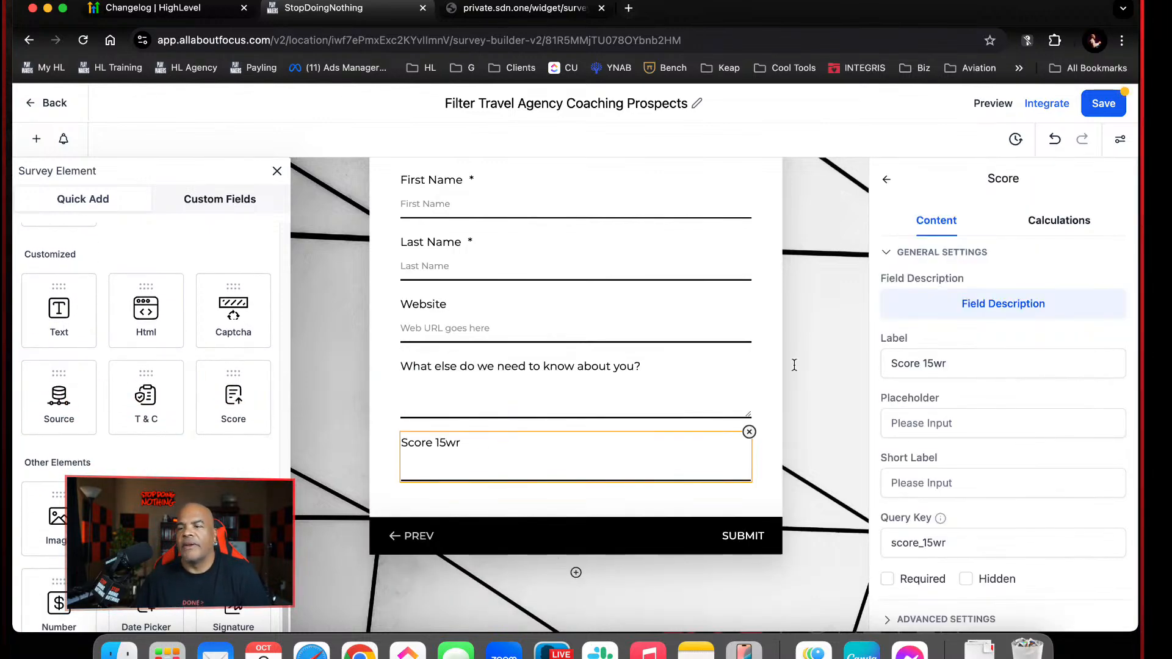
# Label the Score element "TA Coaching Score" and make it hidden
pyautogui.moveTo(961, 363); pyautogui.dragTo(771, 338)
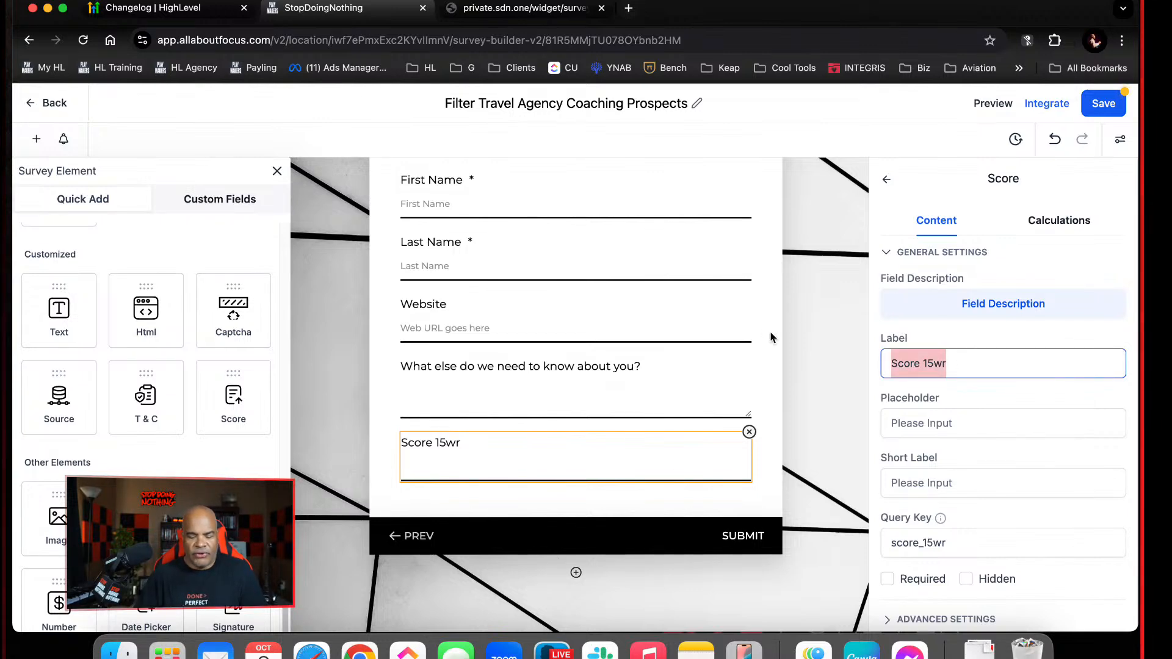
pyautogui.write('TA Score')
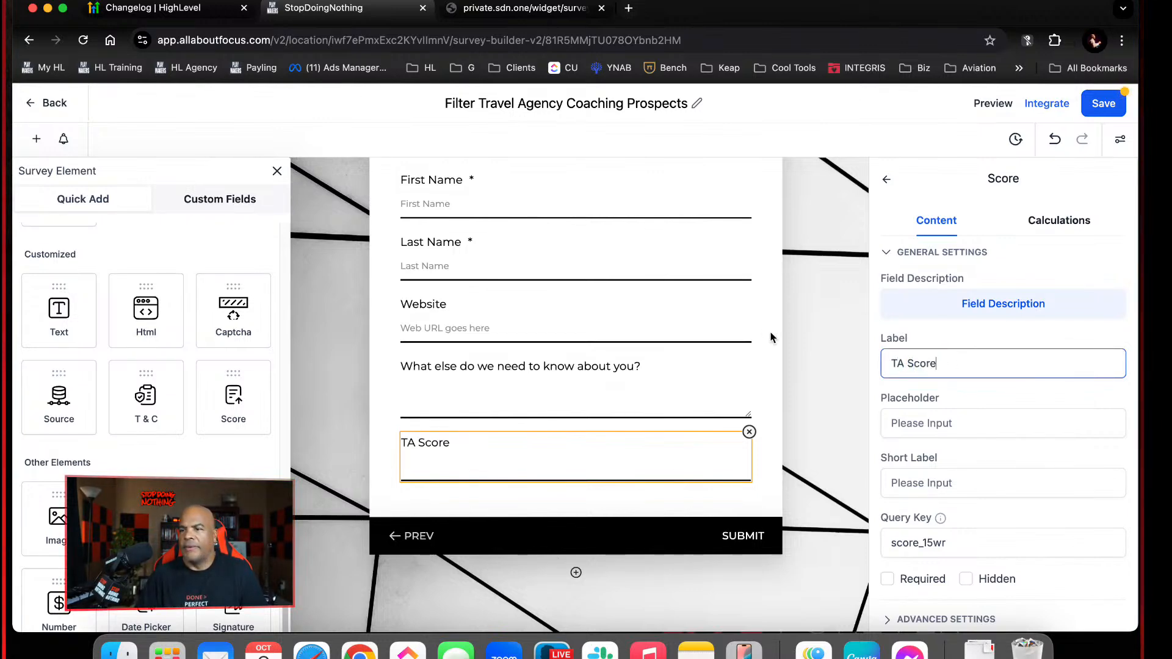
pyautogui.write('C')
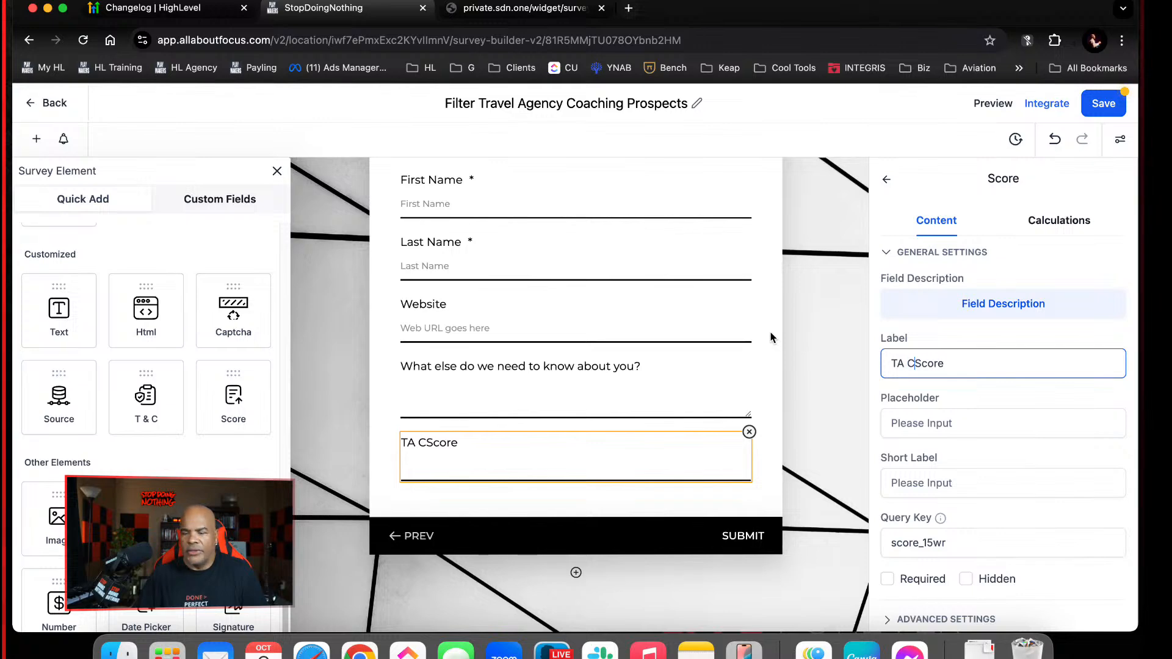
pyautogui.write('oaching')
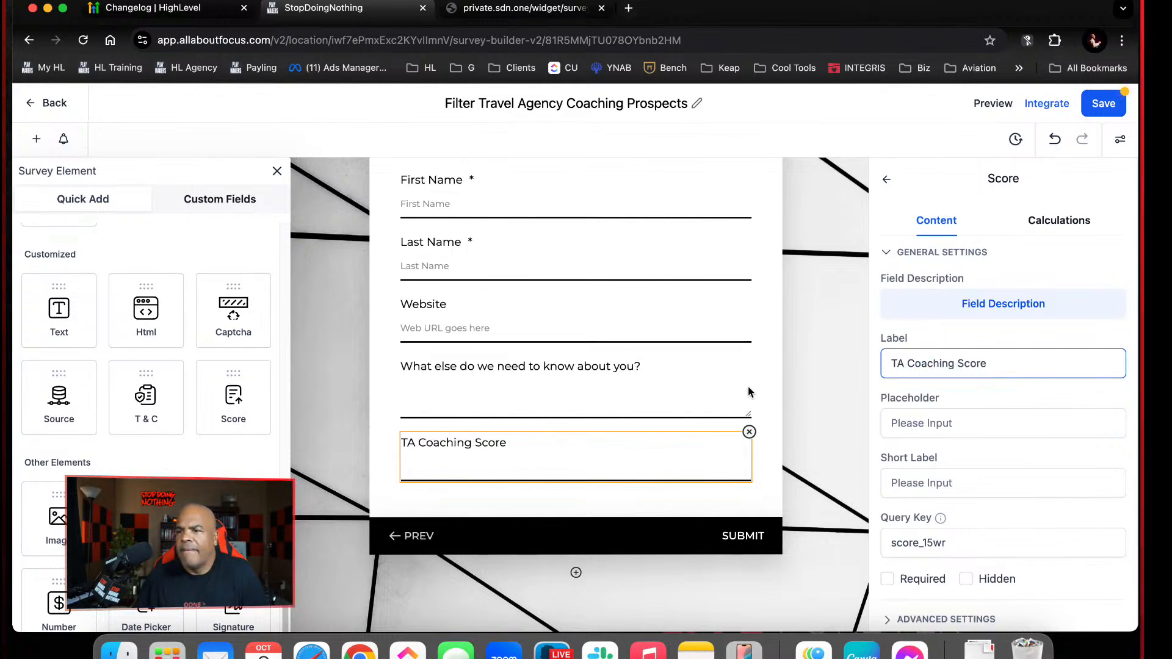
pyautogui.click(966, 579)
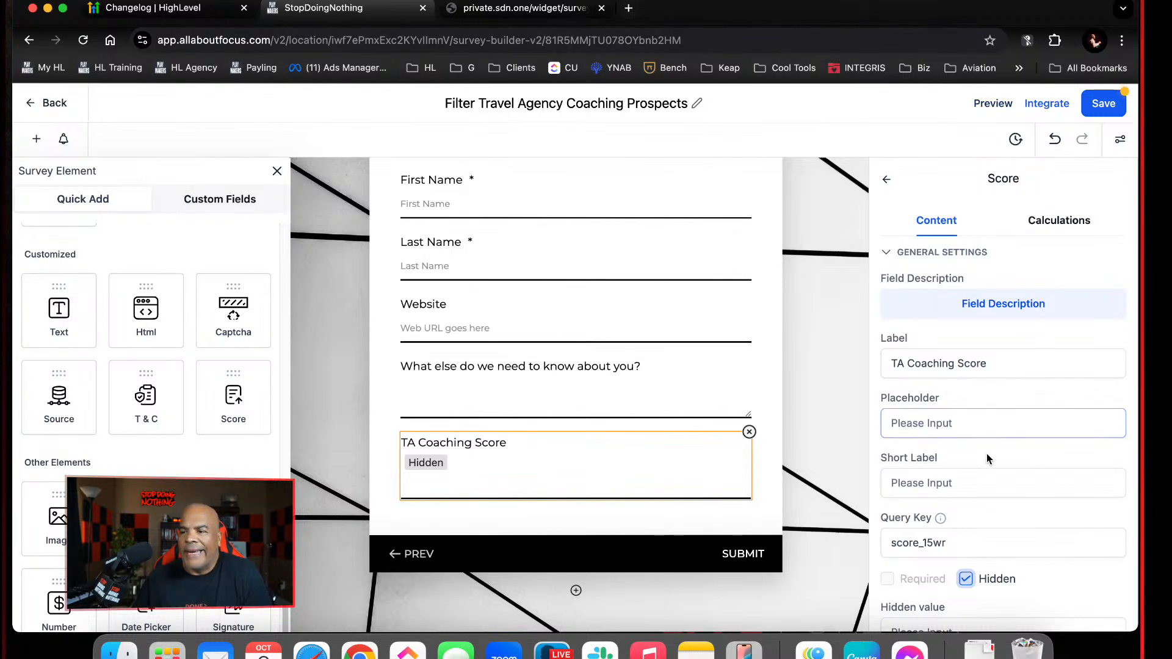
pyautogui.click(1066, 228)
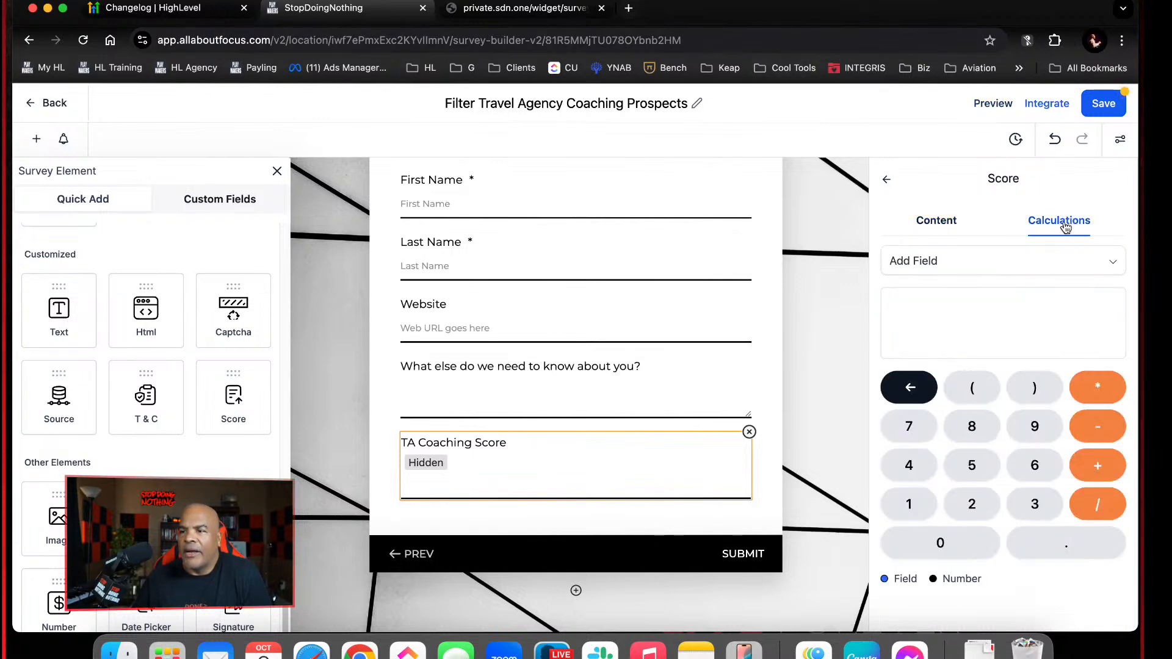
pyautogui.click(1033, 267)
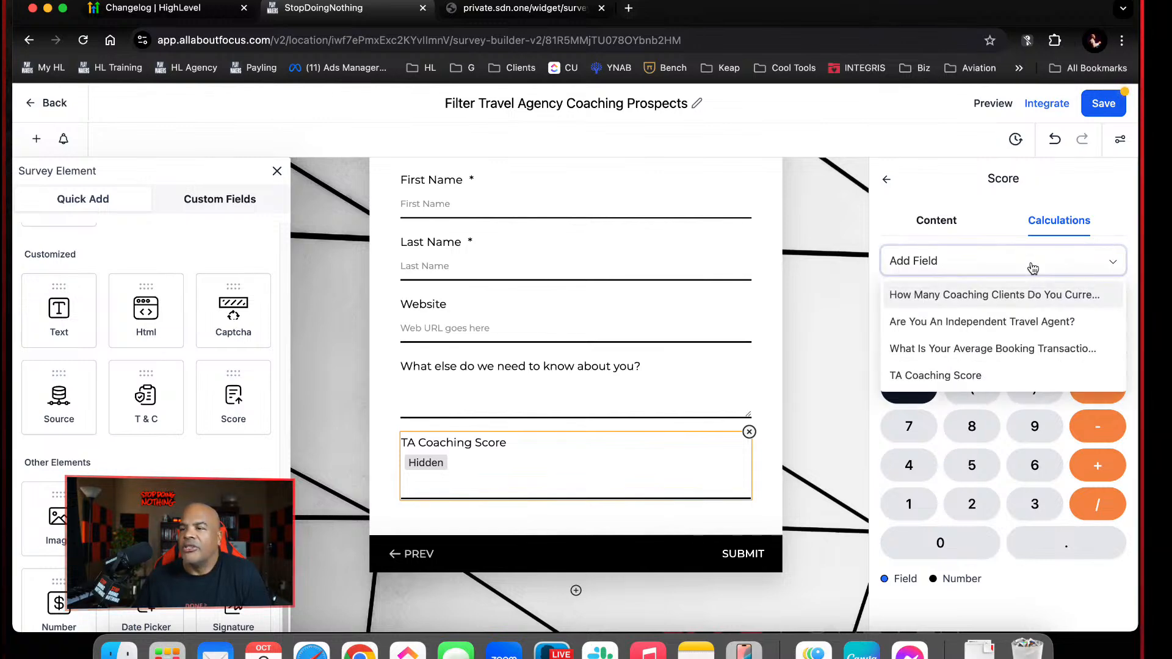
pyautogui.click(1031, 298)
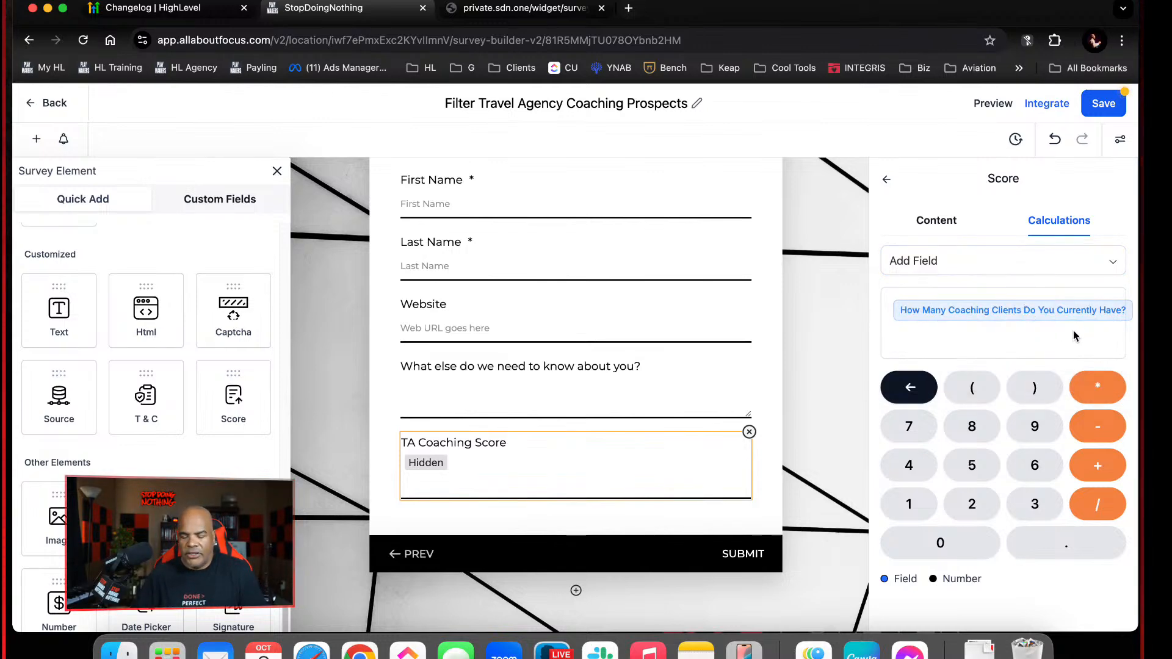
pyautogui.click(1036, 268)
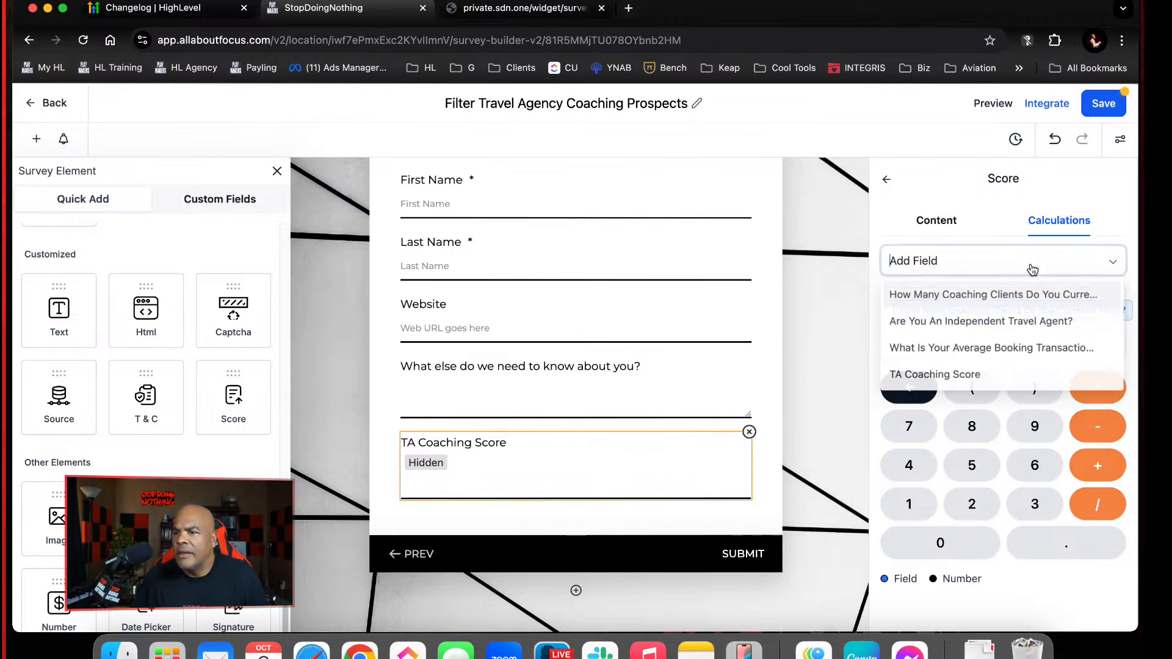
pyautogui.click(979, 319)
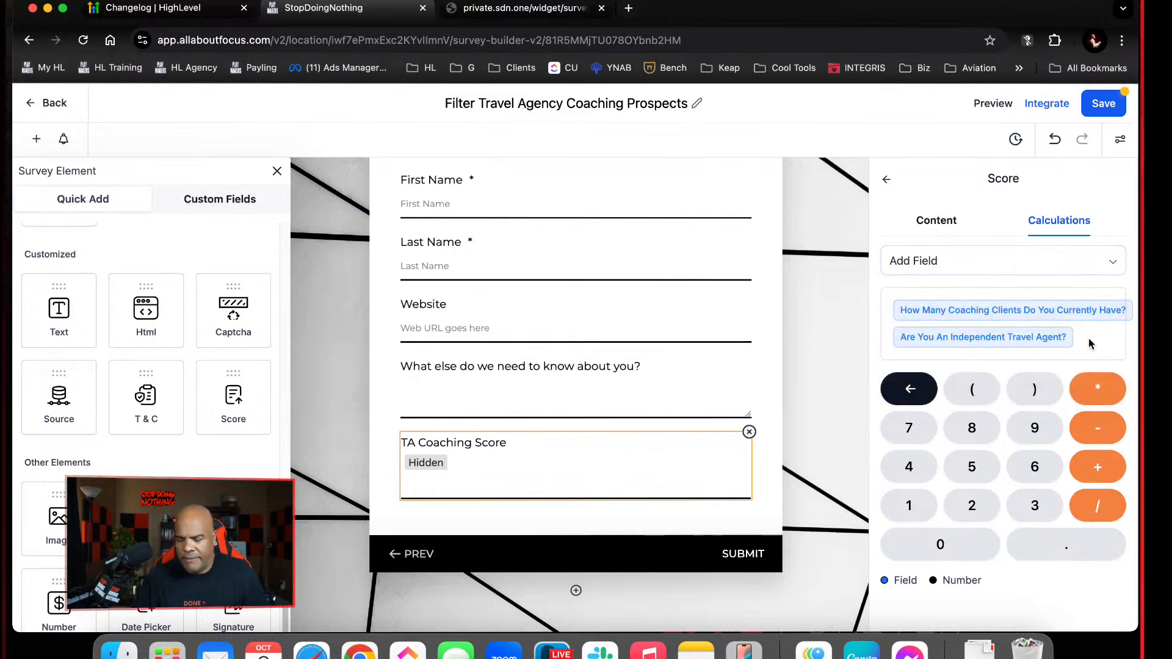
pyautogui.click(909, 388)
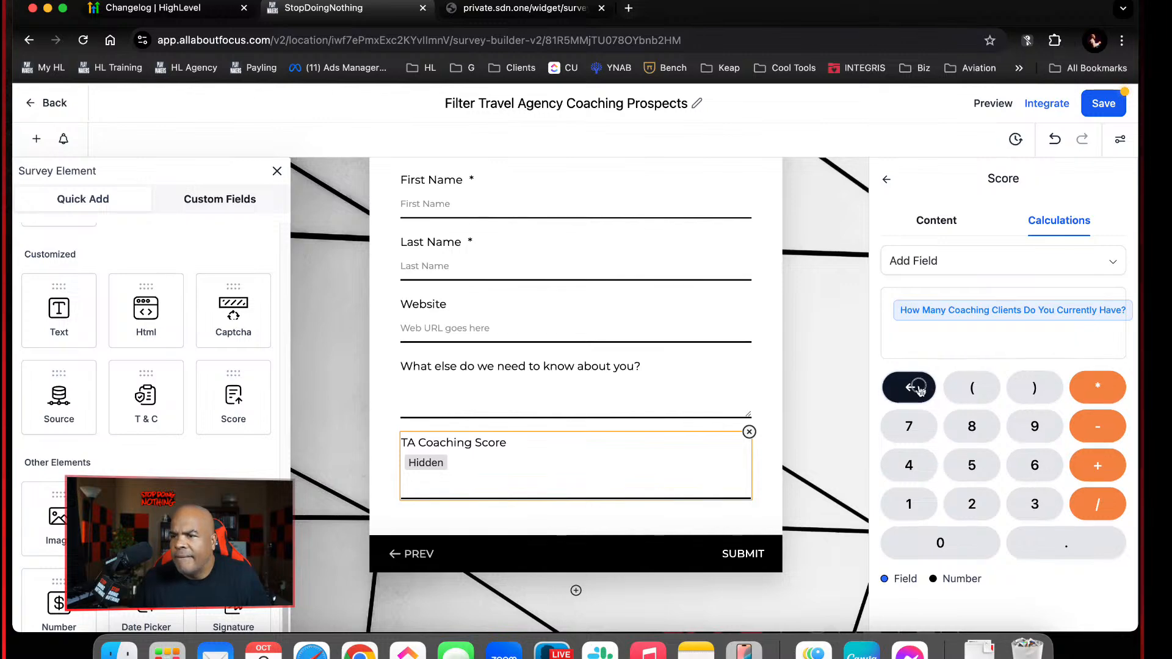
pyautogui.click(909, 388)
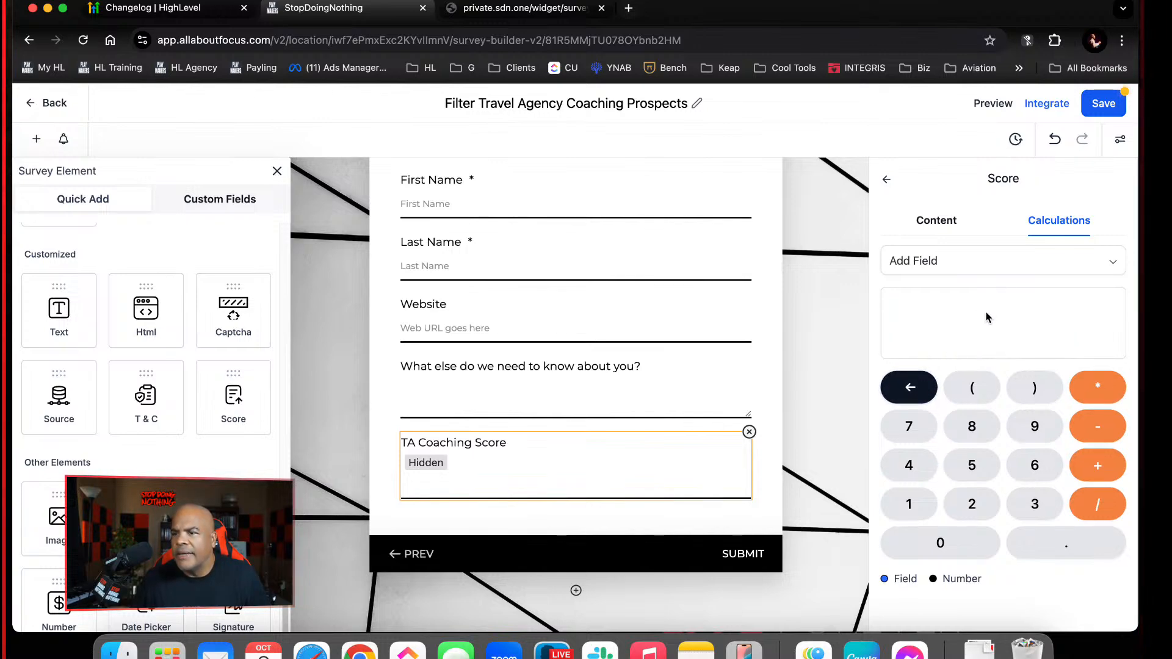
# Set the TA Coaching Score calculation to coaching clients plus independent travel agent plus average booking transaction size, and save the survey
pyautogui.click(989, 261)
pyautogui.click(1001, 295)
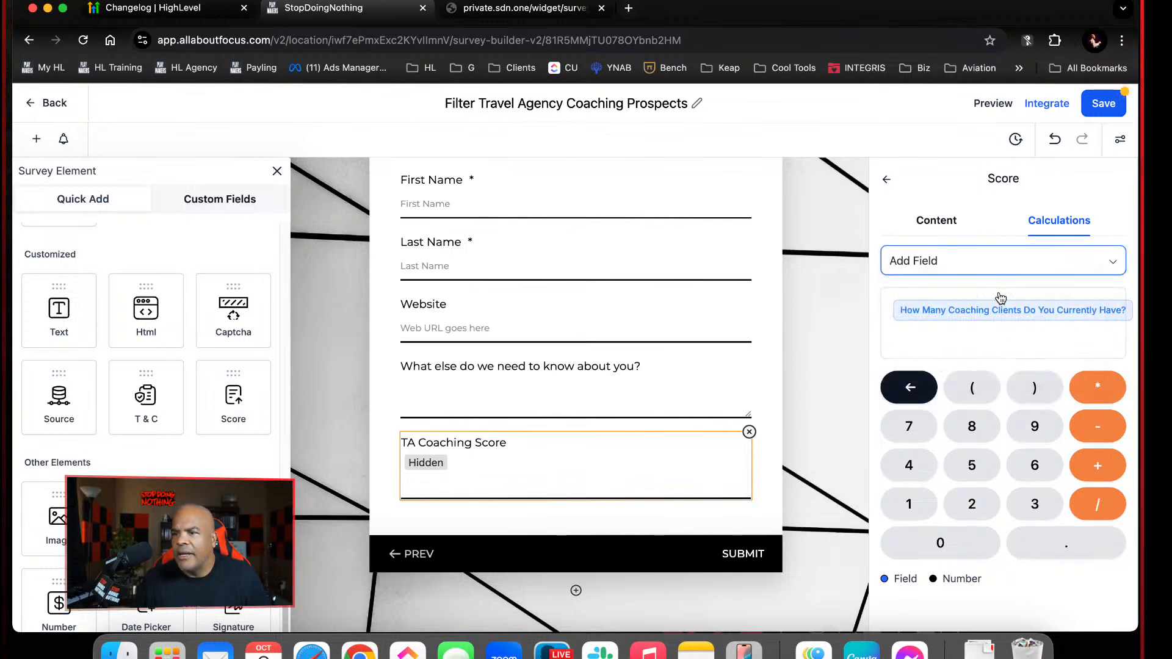
pyautogui.click(1101, 465)
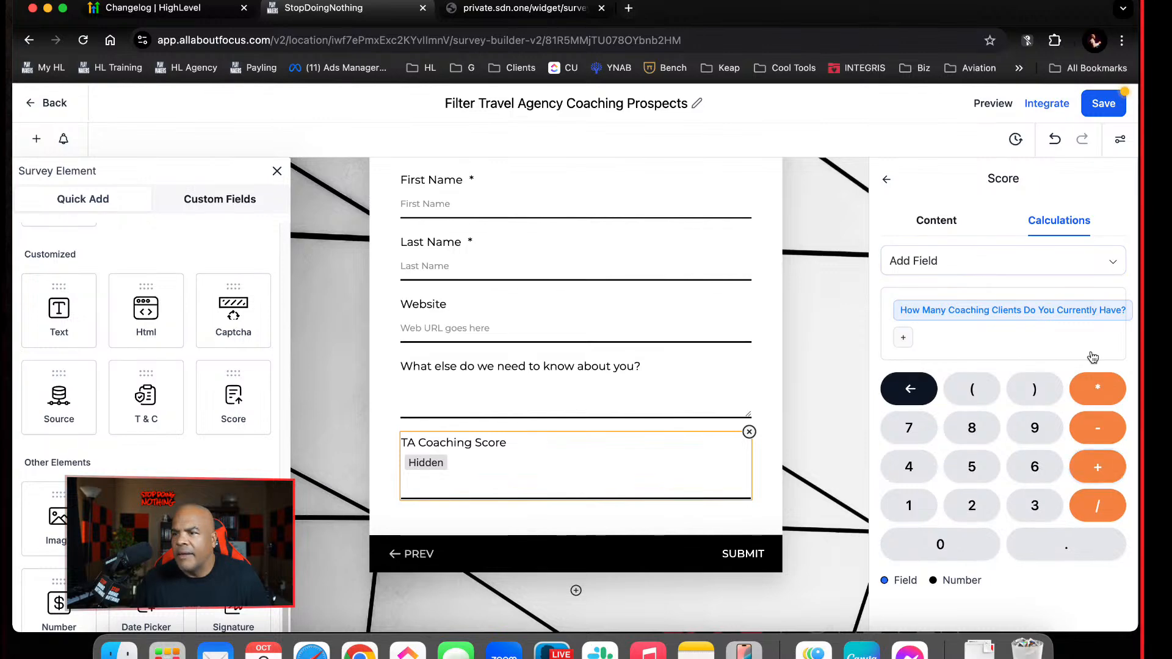
pyautogui.click(1049, 258)
pyautogui.click(1006, 322)
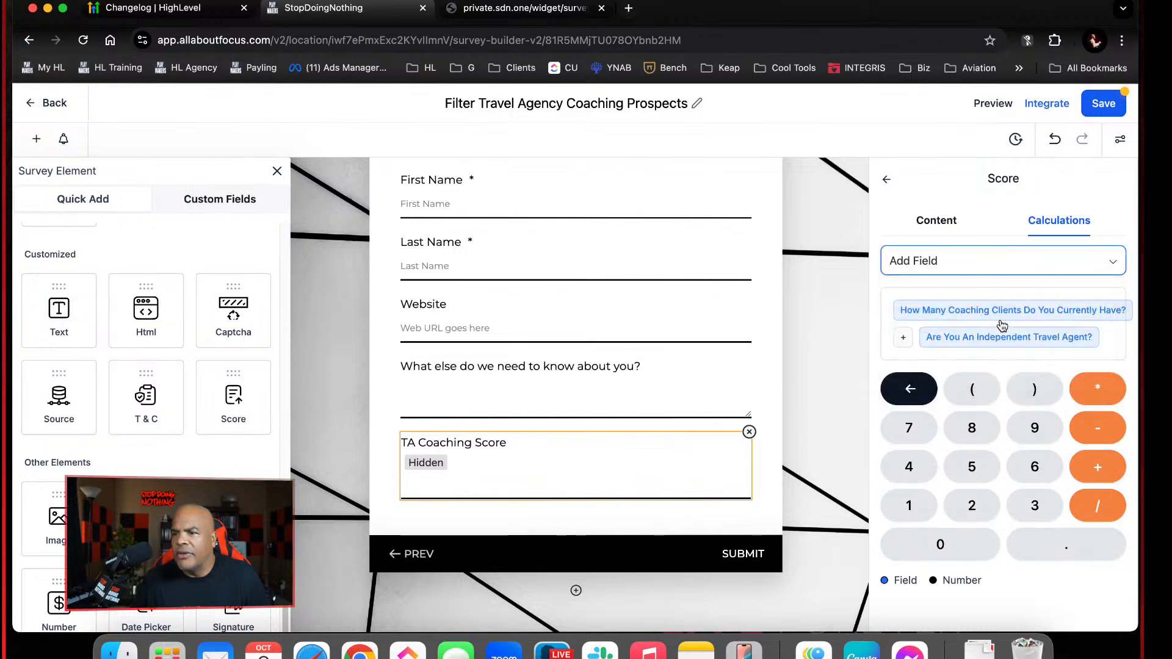
pyautogui.click(1098, 467)
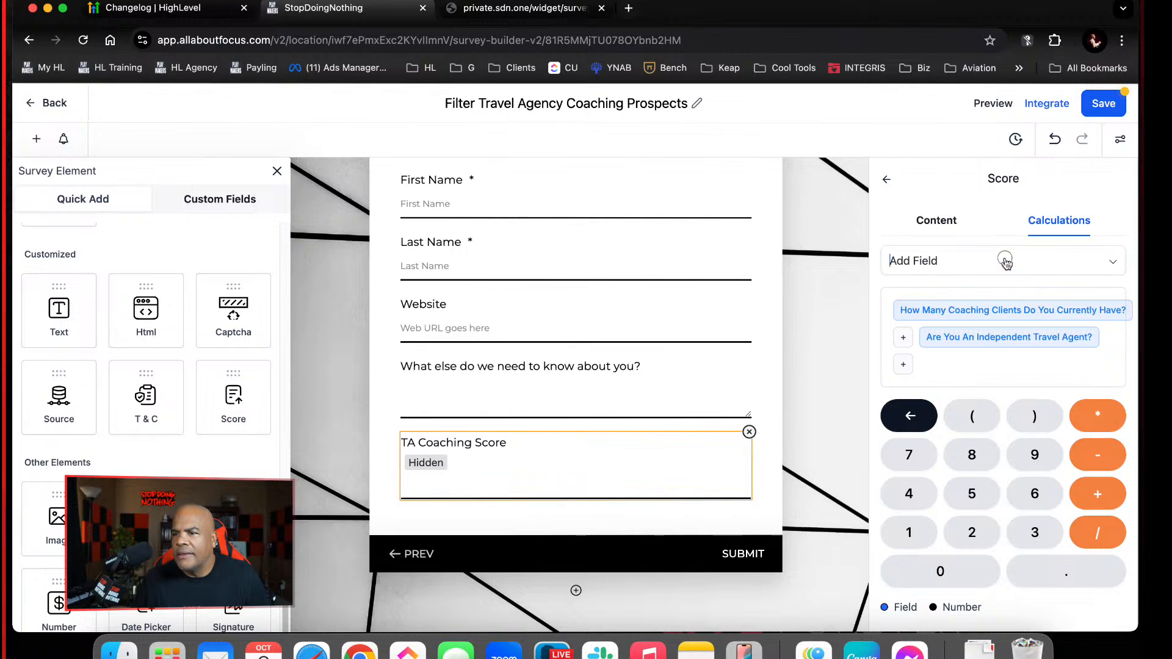
pyautogui.click(1006, 263)
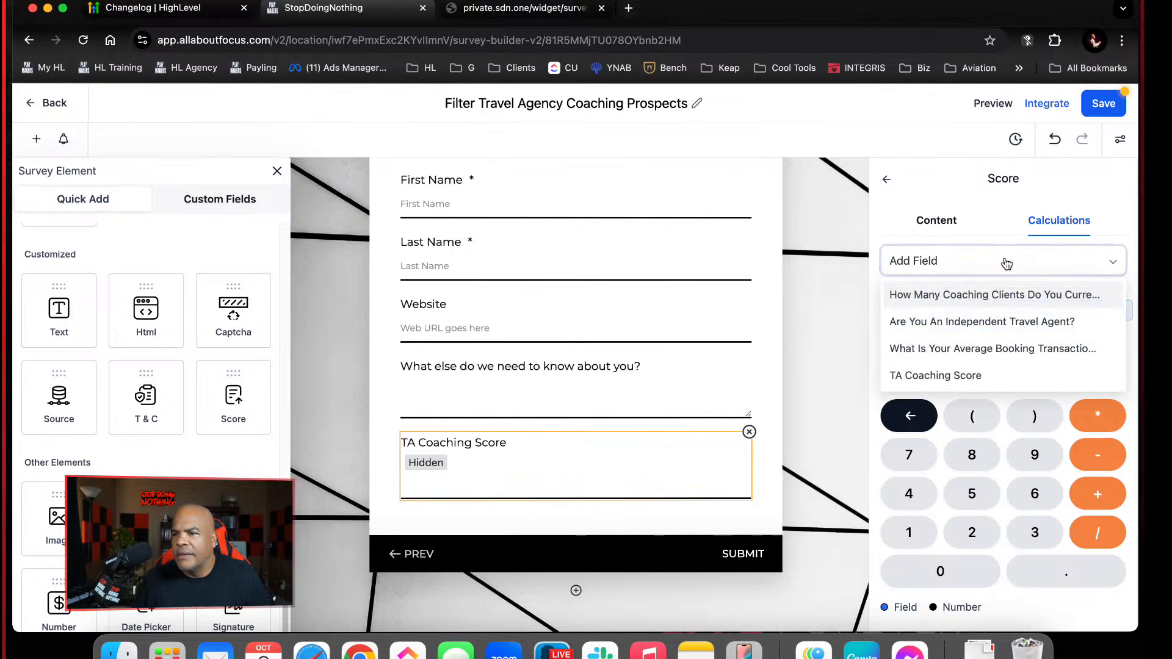
pyautogui.click(1021, 350)
pyautogui.click(1096, 109)
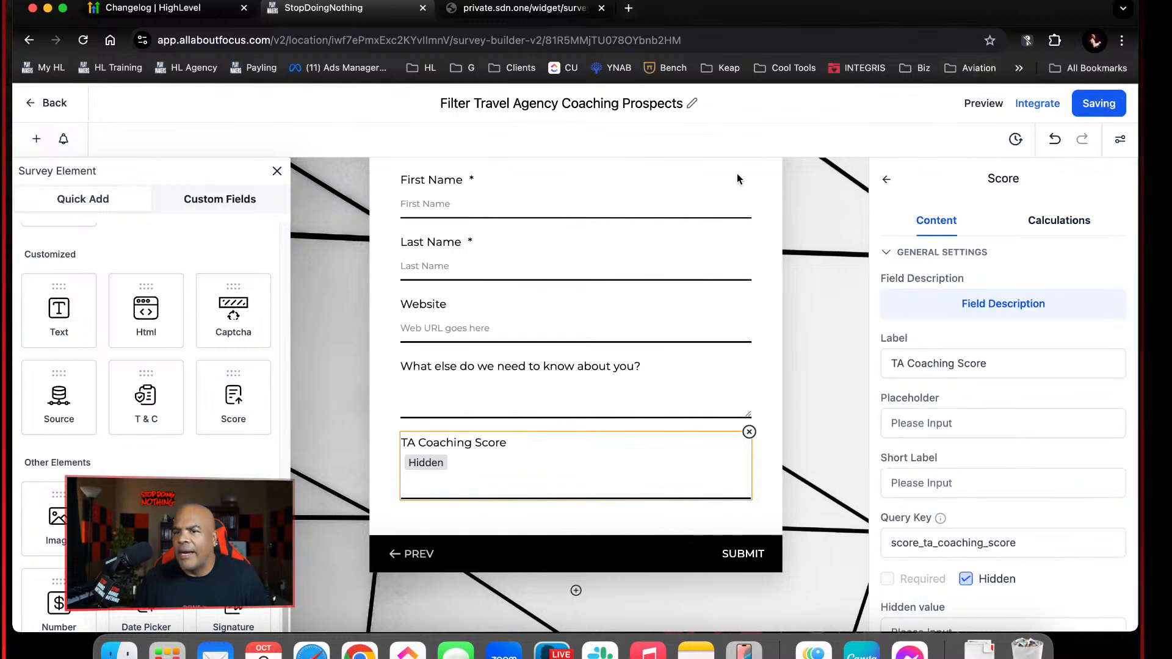
pyautogui.click(277, 171)
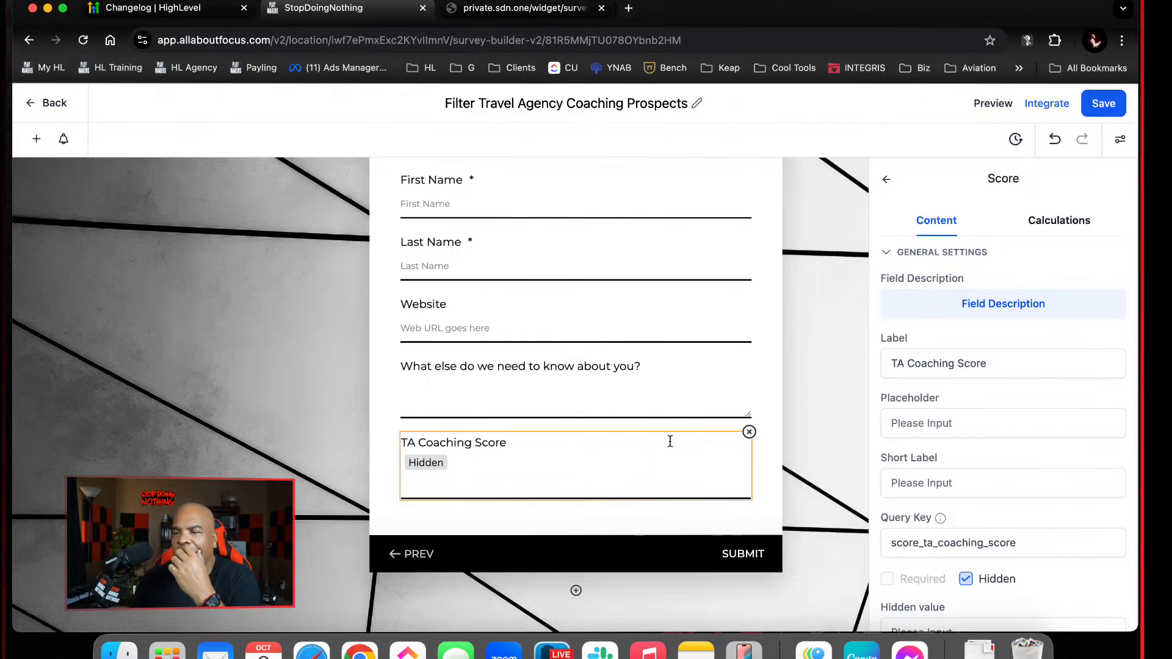
# Clear the entire TA Coaching Score formula
pyautogui.click(1063, 238)
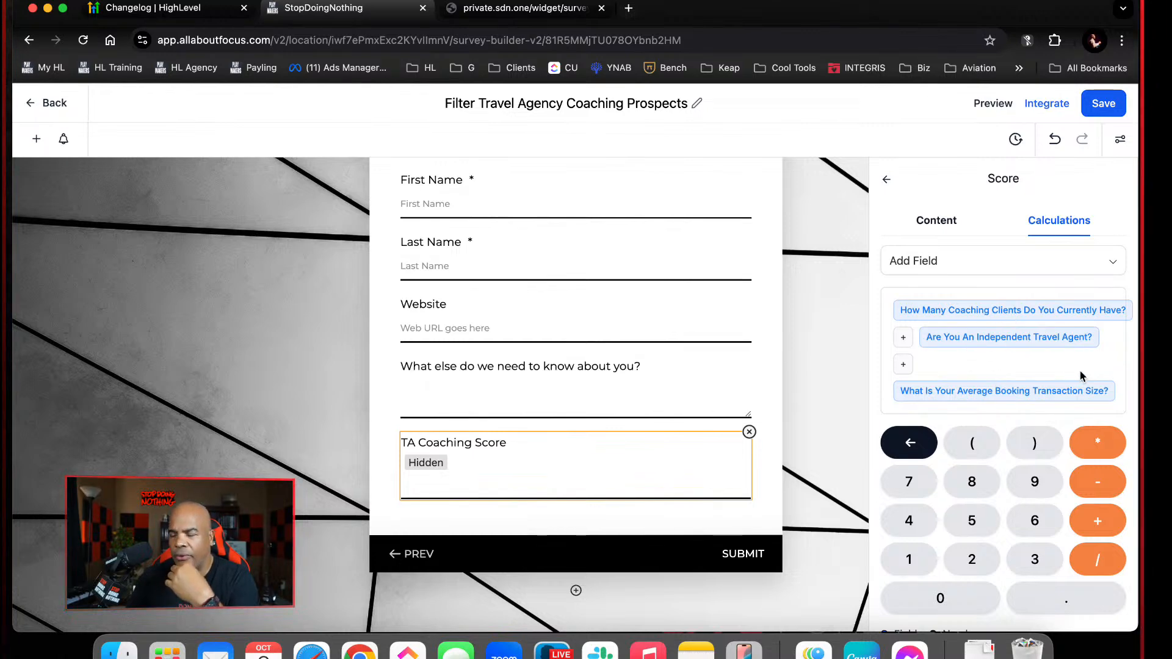
pyautogui.click(916, 441)
pyautogui.click(918, 449)
pyautogui.click(918, 449)
pyautogui.click(920, 450)
pyautogui.click(920, 450)
pyautogui.click(920, 449)
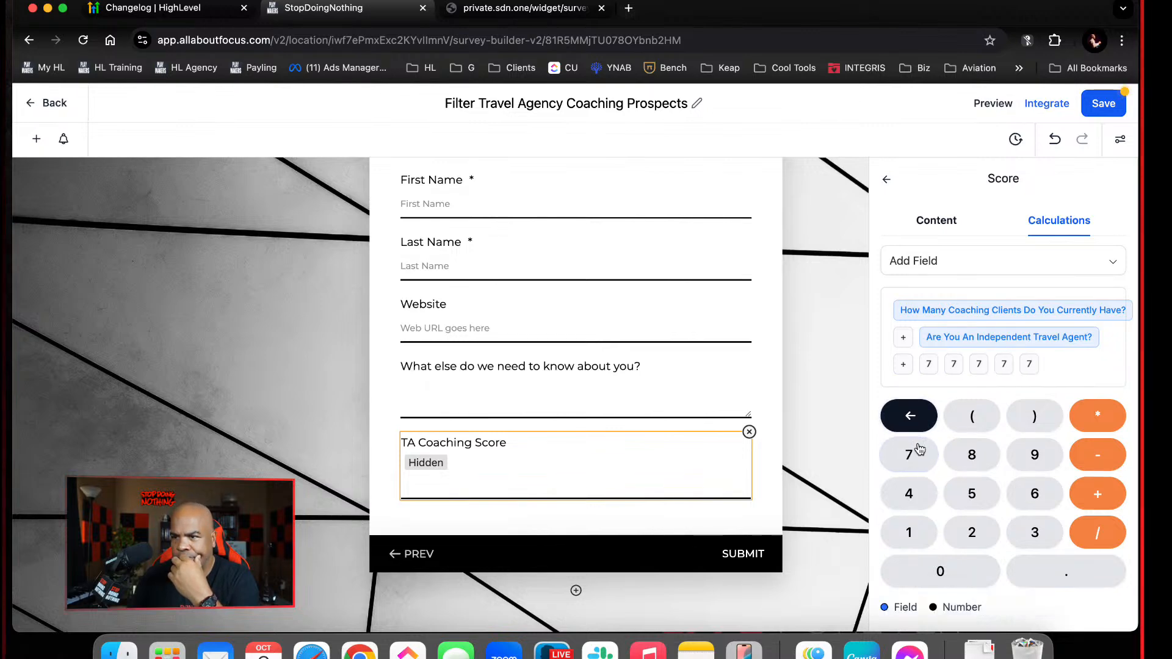
pyautogui.click(914, 426)
pyautogui.click(914, 424)
pyautogui.click(914, 422)
pyautogui.click(914, 422)
pyautogui.click(914, 422)
pyautogui.click(914, 421)
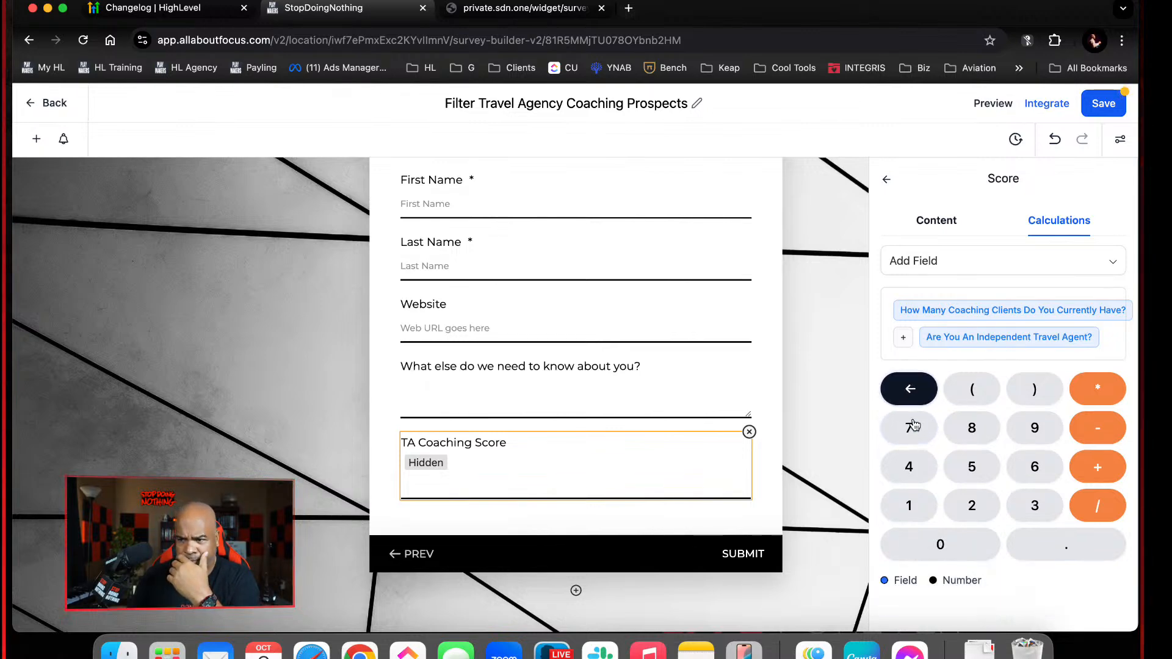
pyautogui.click(915, 426)
pyautogui.click(914, 426)
pyautogui.click(914, 426)
pyautogui.click(915, 425)
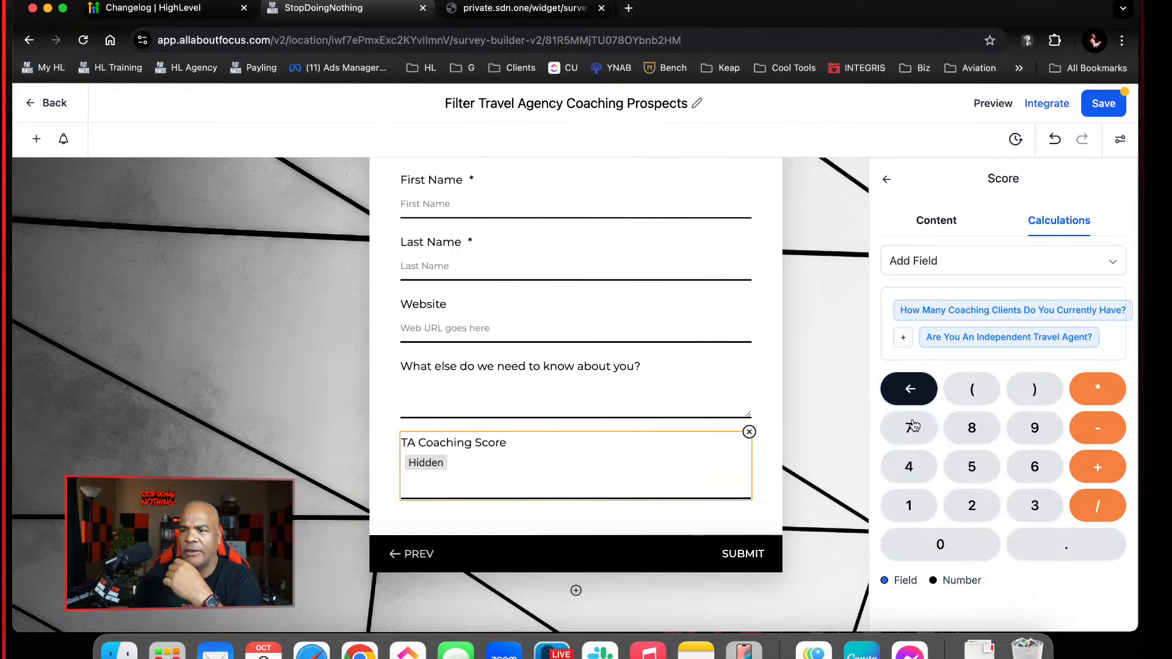
pyautogui.click(910, 400)
pyautogui.click(910, 400)
pyautogui.click(909, 400)
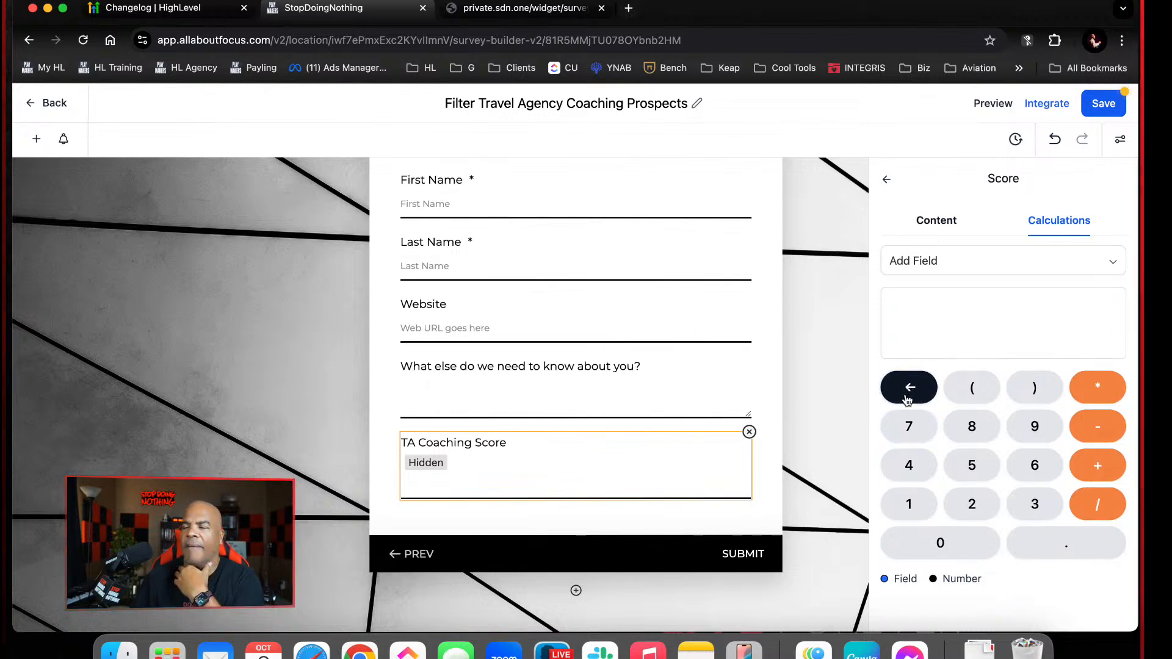
# Start the TA Coaching Score formula with "How Many Coaching Clients Do You Currently Have?" multiplied by 10, enclosed in parentheses
pyautogui.click(971, 391)
pyautogui.click(969, 261)
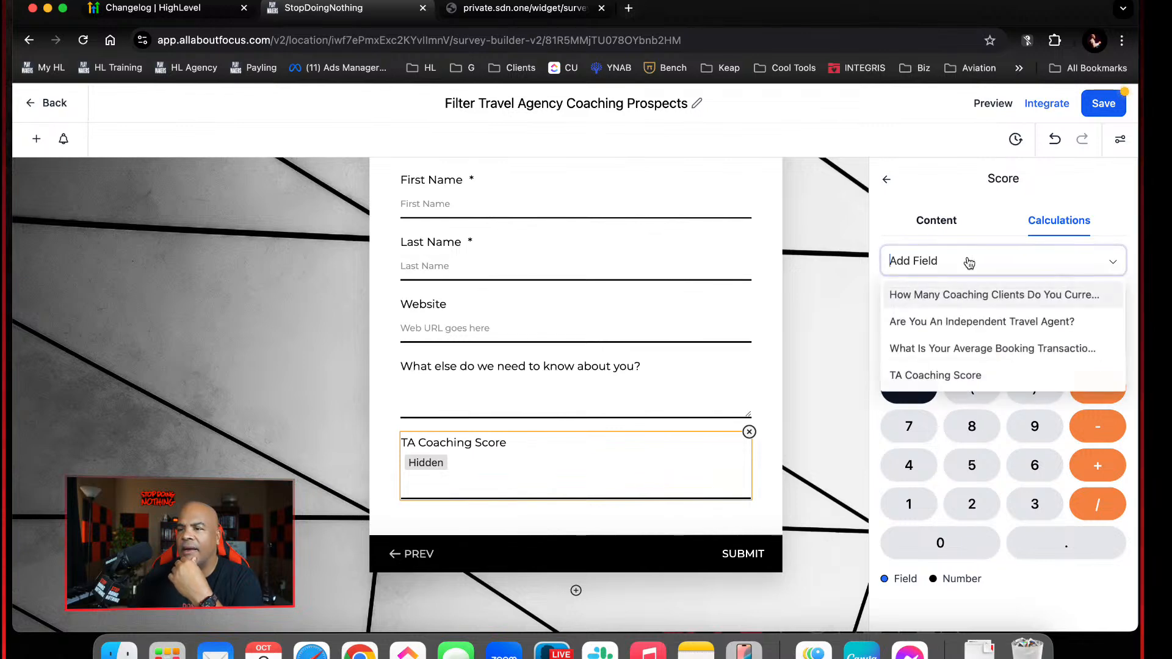
pyautogui.click(963, 294)
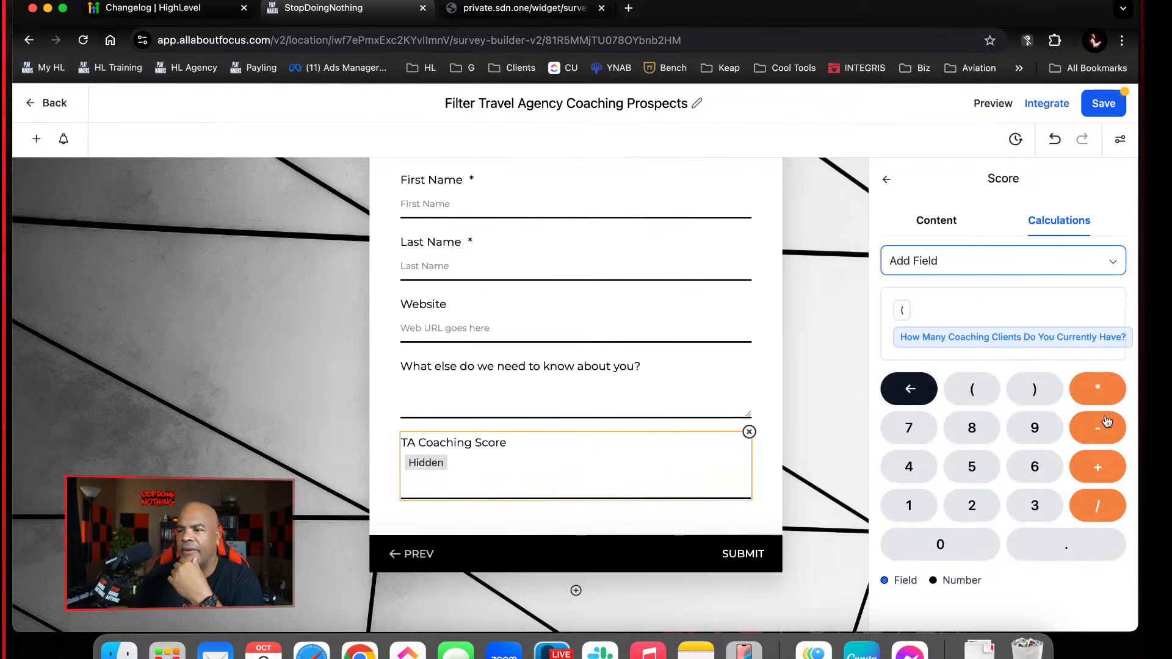
pyautogui.click(1100, 384)
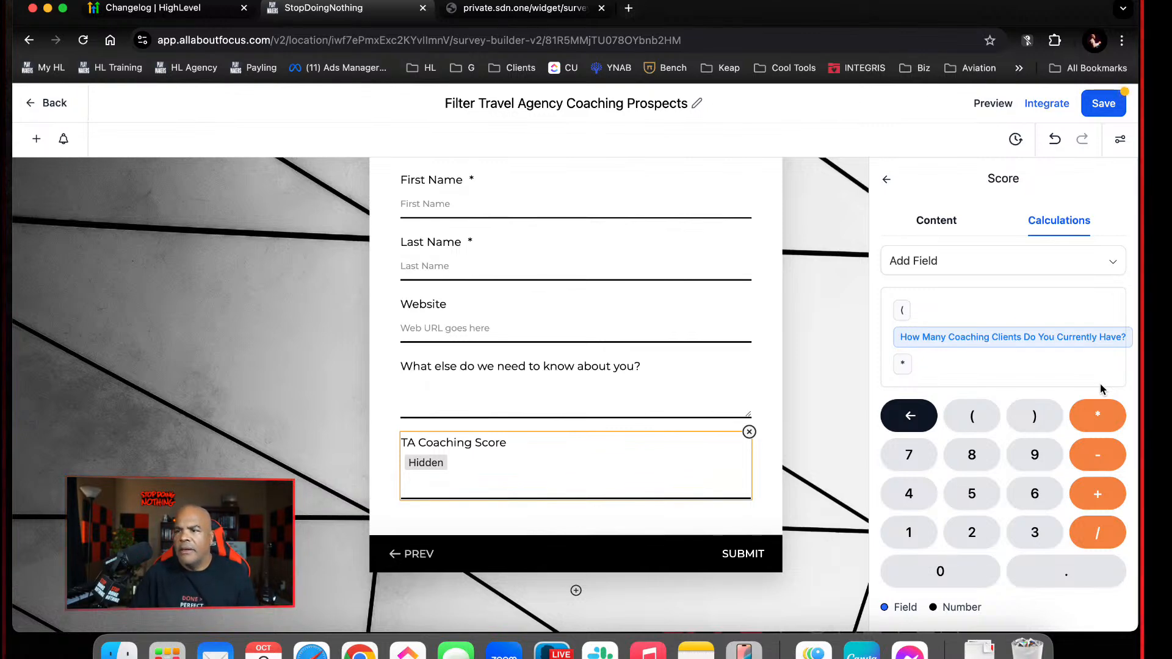
pyautogui.click(911, 534)
pyautogui.click(941, 574)
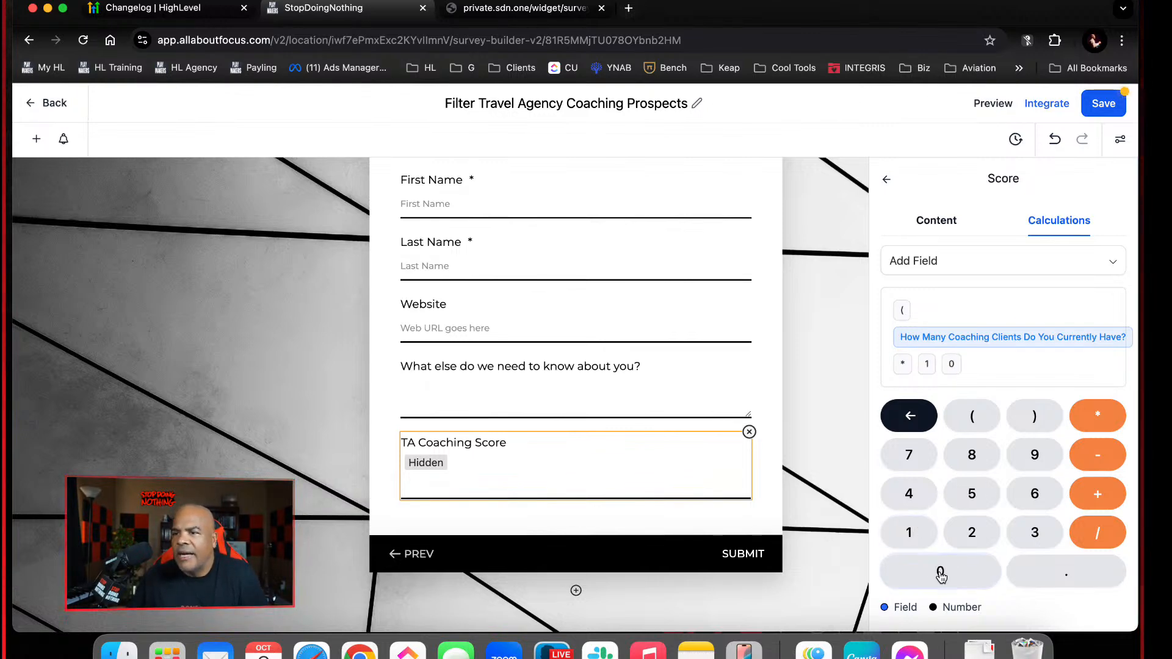
pyautogui.click(1044, 416)
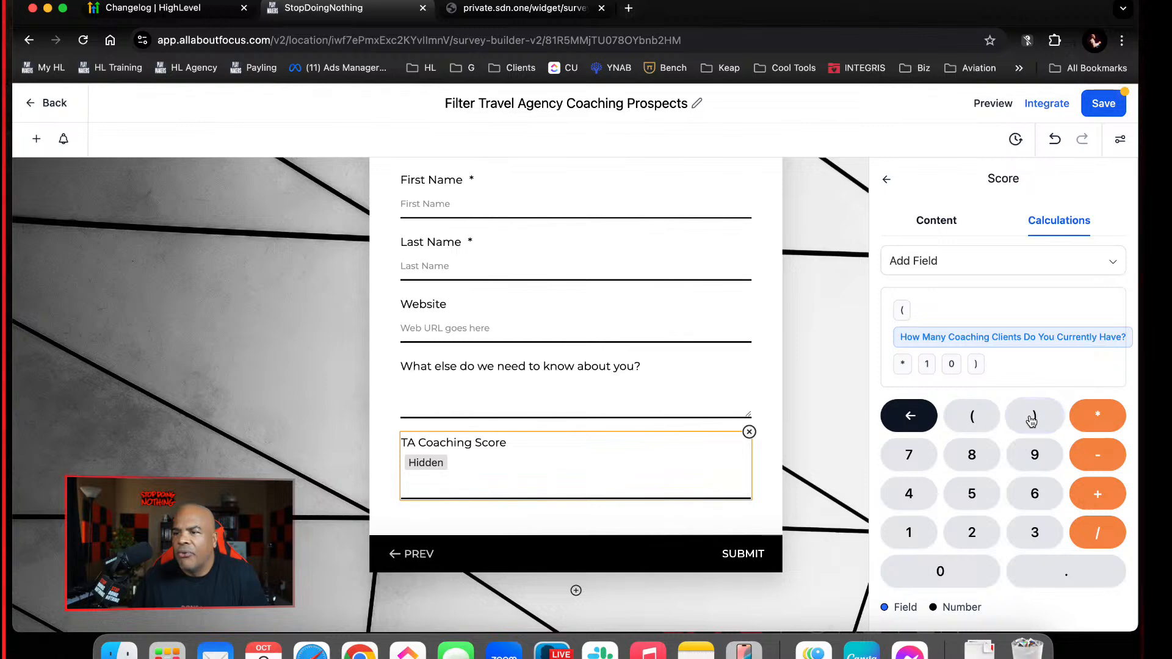
# Add "Are You An Independent Travel Agent?" and "What Is Your Average Booking Transaction Size?" to the formula as summed terms, and save the survey
pyautogui.click(1102, 495)
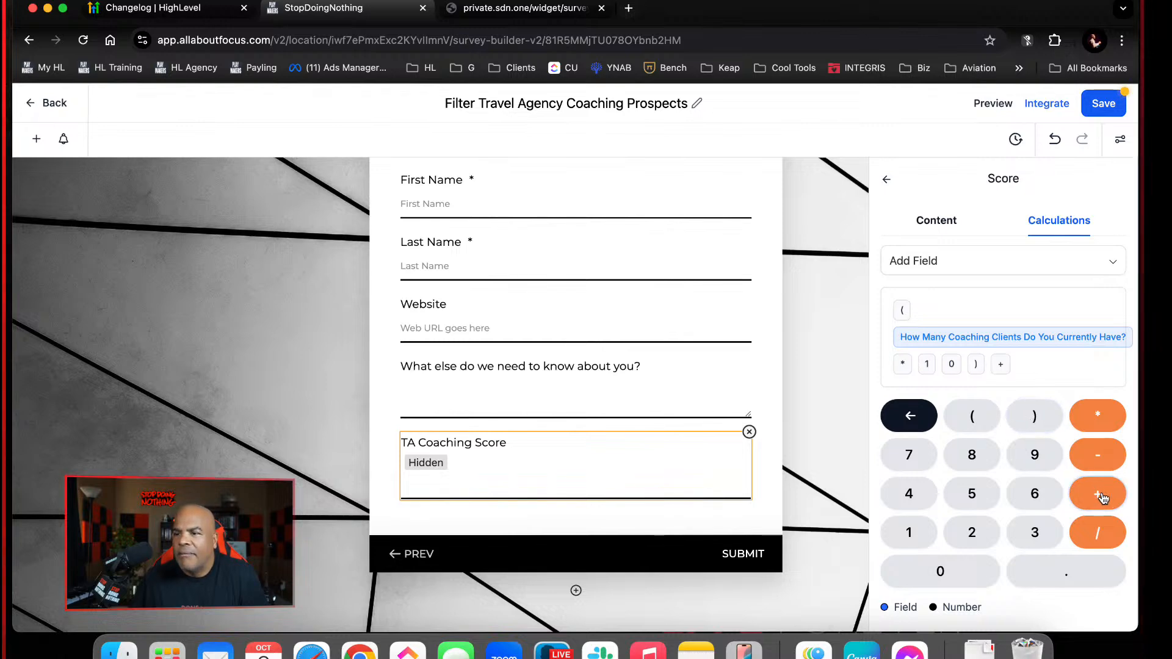
pyautogui.click(964, 261)
pyautogui.click(972, 319)
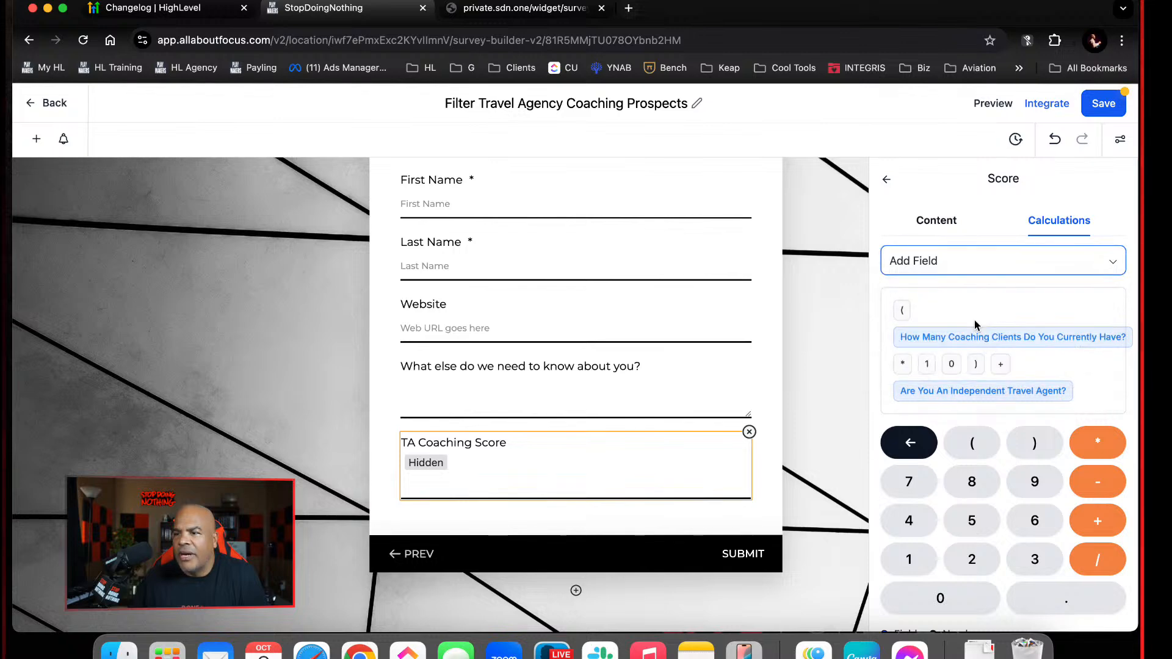
pyautogui.click(1099, 523)
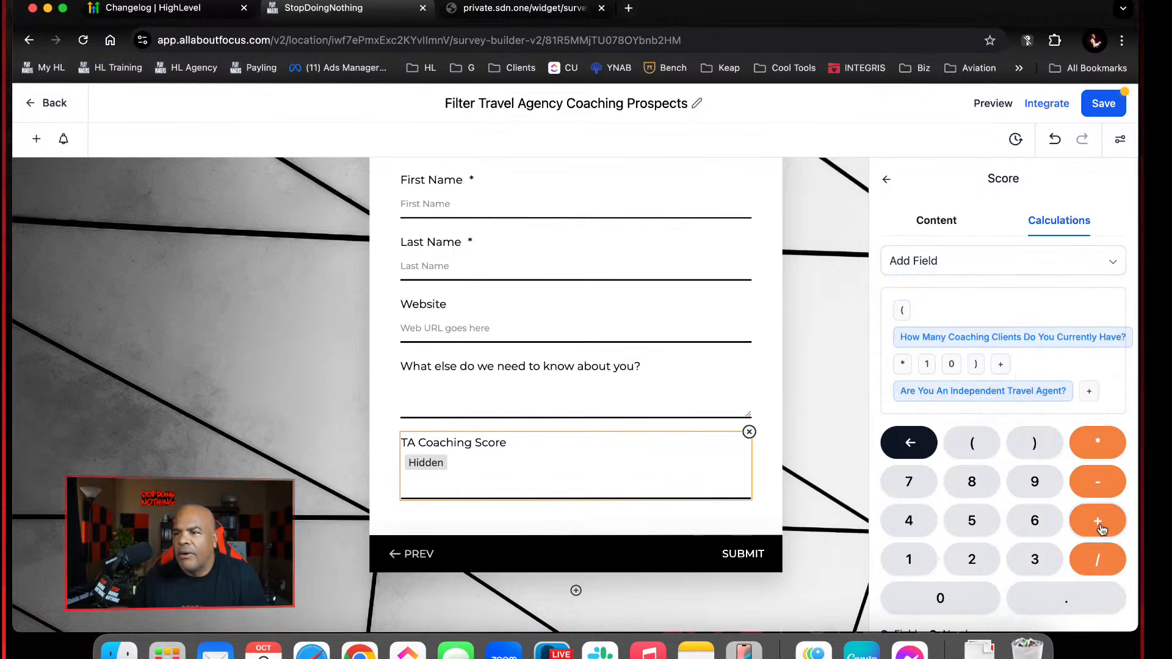
pyautogui.click(960, 261)
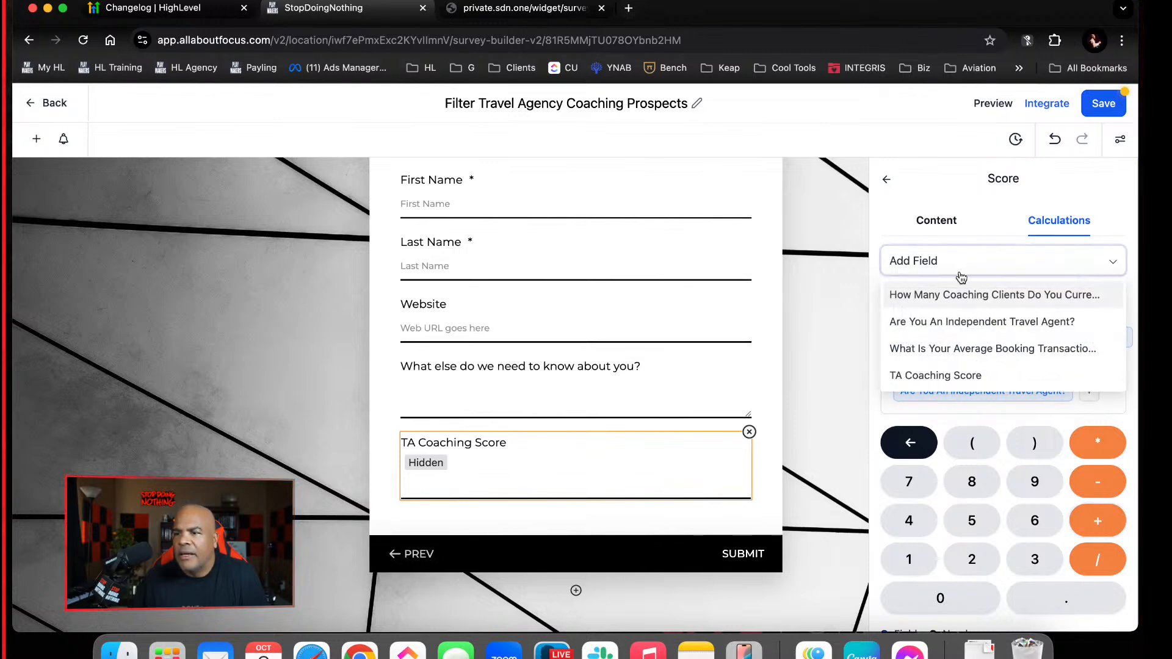
pyautogui.click(965, 349)
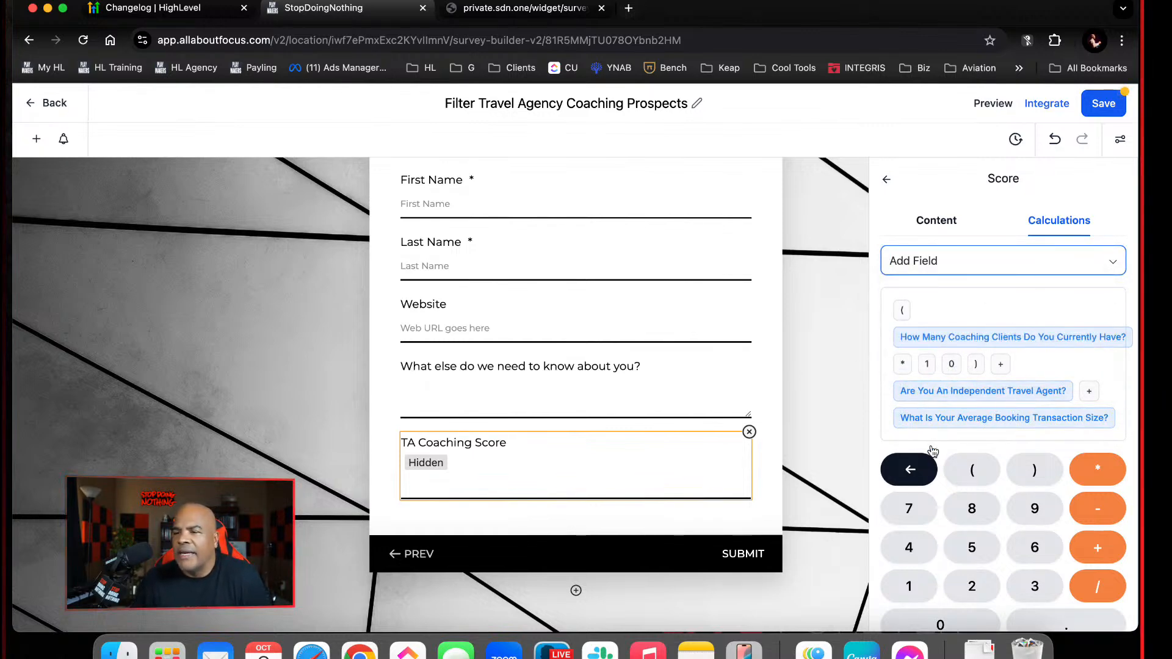
pyautogui.click(1093, 104)
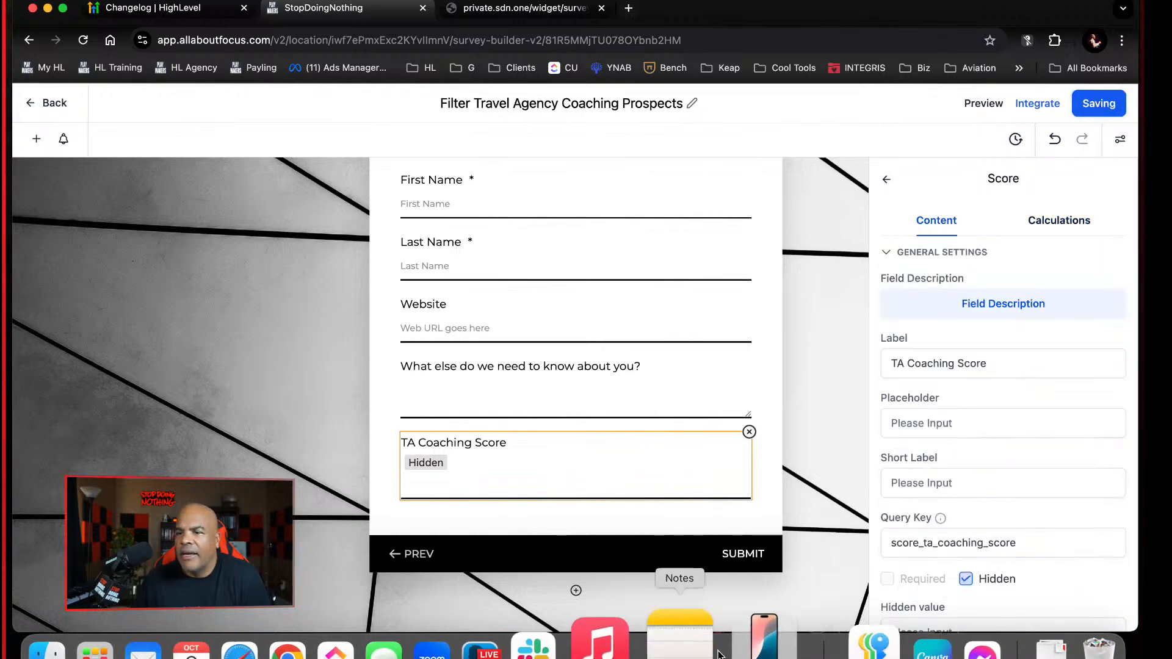
pyautogui.scroll(-2, 848, 541)
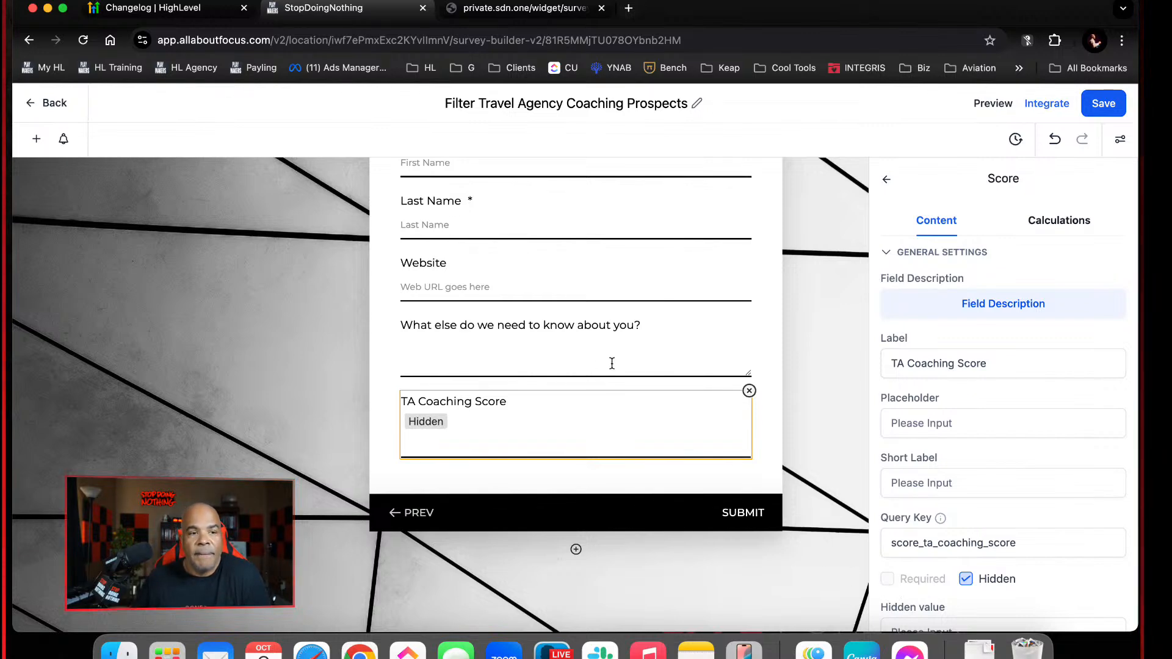
pyautogui.click(1104, 105)
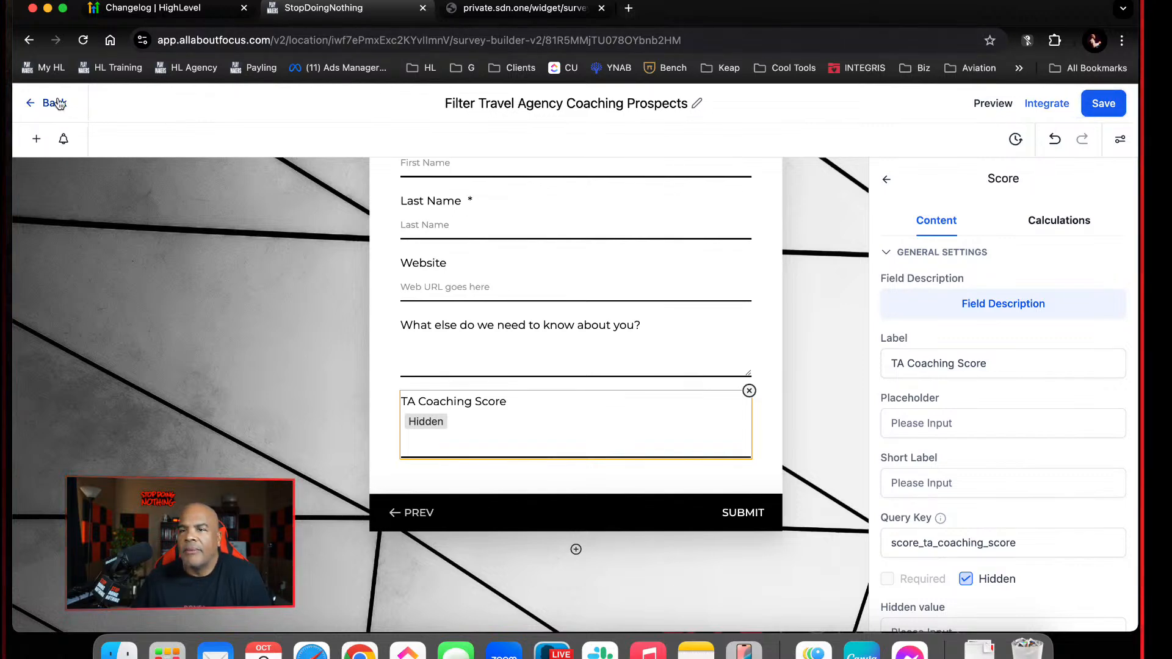
# Close the old survey page and reopen the survey from its shareable link in the Integrate Survey options
pyautogui.click(525, 9)
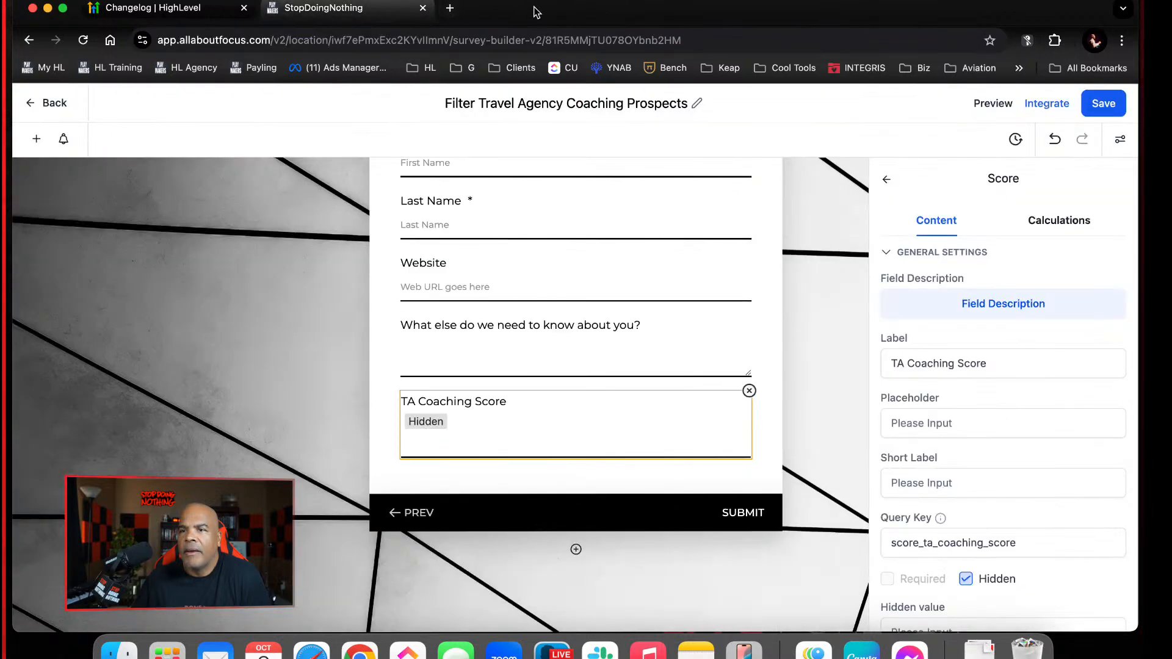
pyautogui.click(601, 8)
pyautogui.click(1027, 105)
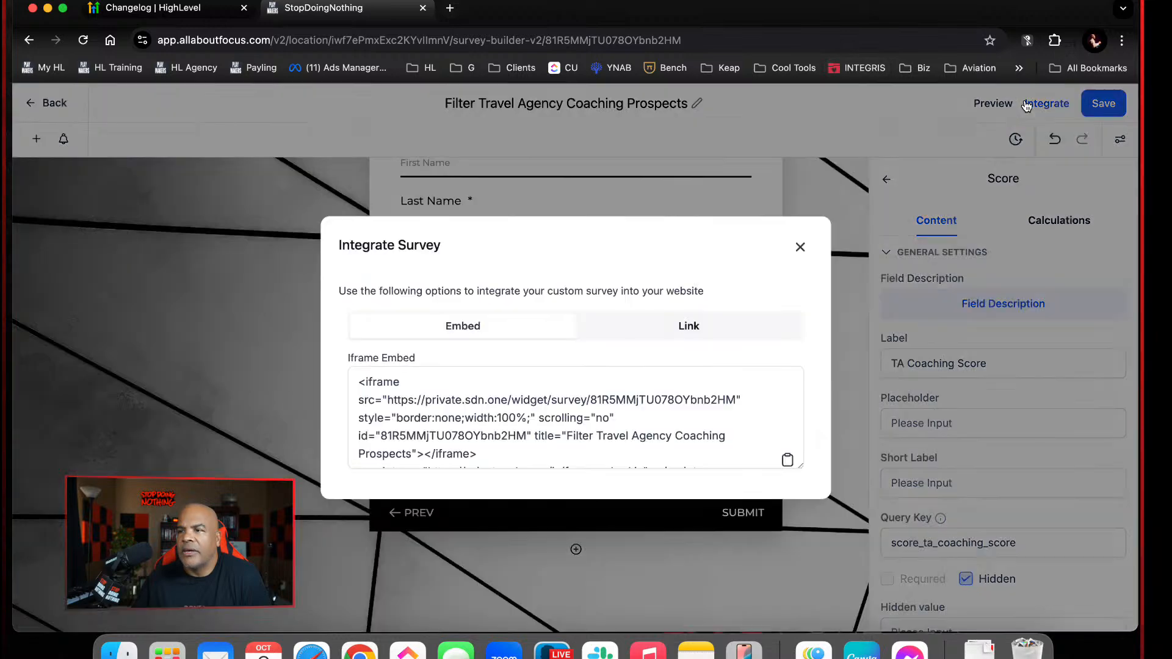
pyautogui.click(689, 325)
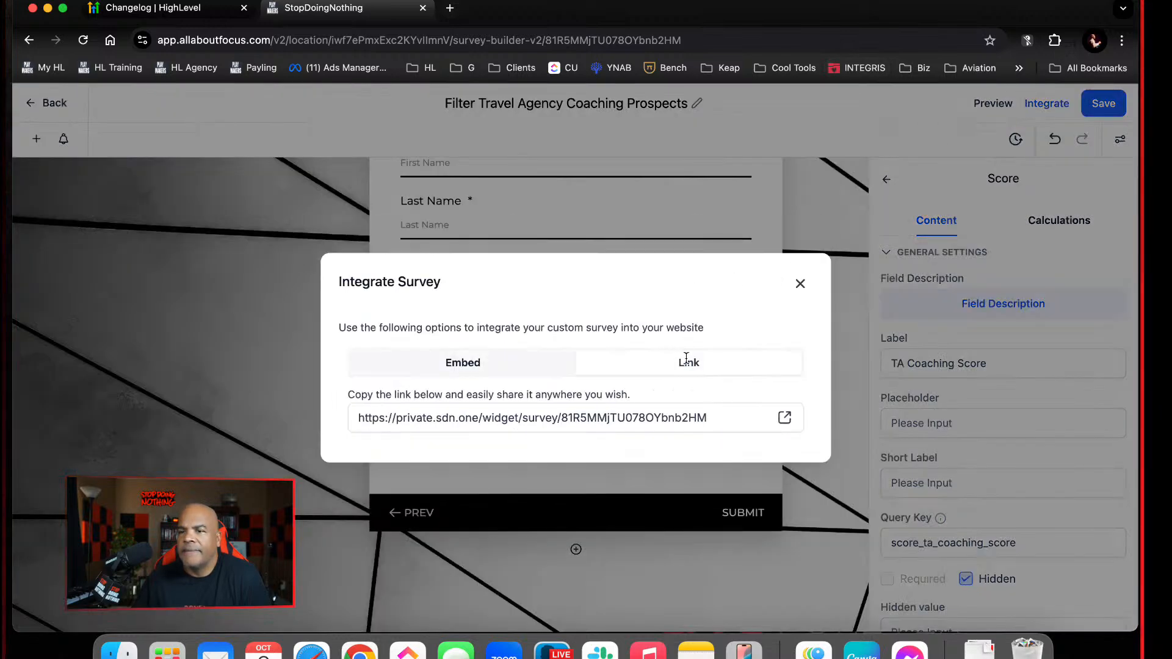
pyautogui.click(784, 418)
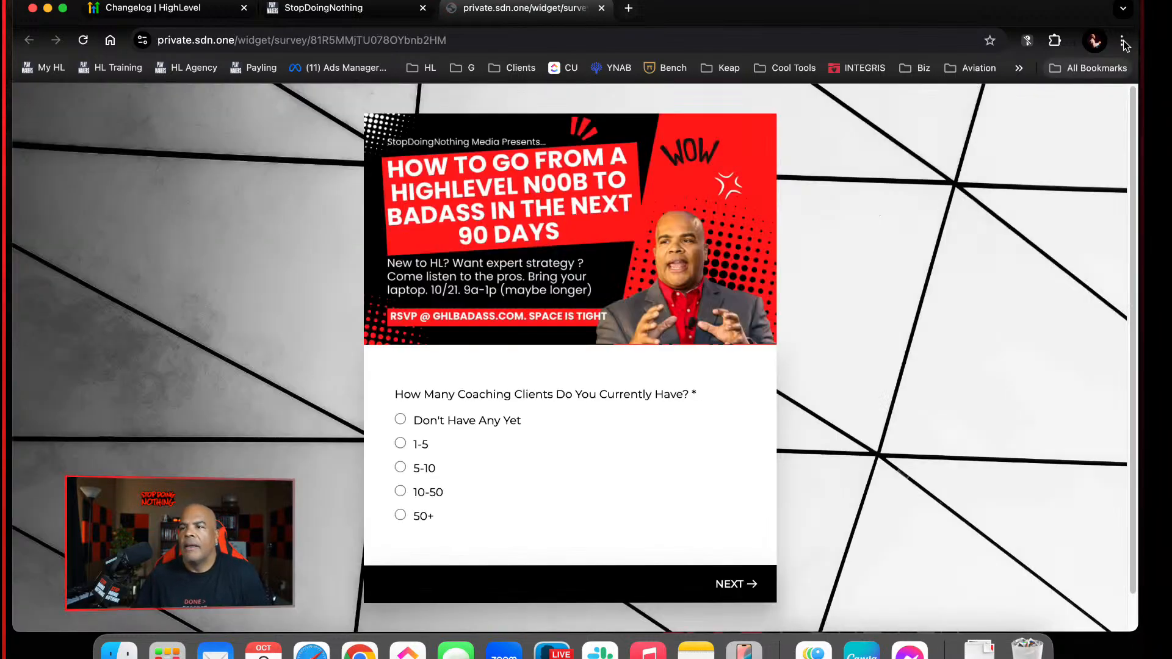
# Open a new incognito window and try to paste the survey link as its address
pyautogui.click(1123, 40)
pyautogui.click(1038, 108)
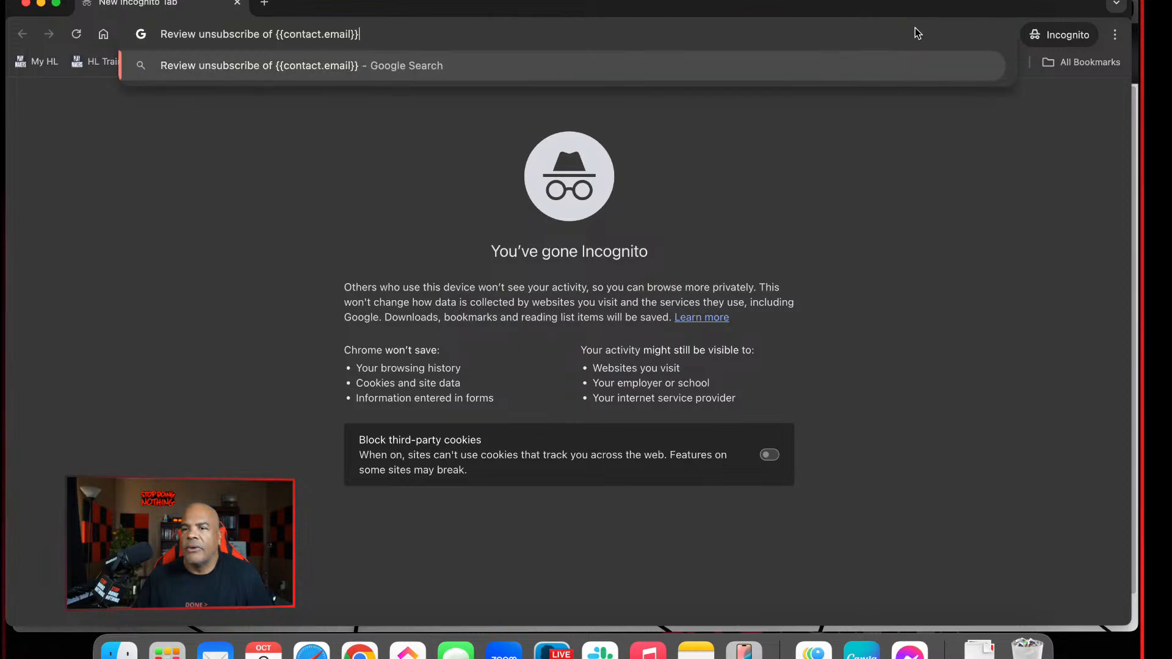
pyautogui.write('Review unsubscribe of {{contact.email}}')
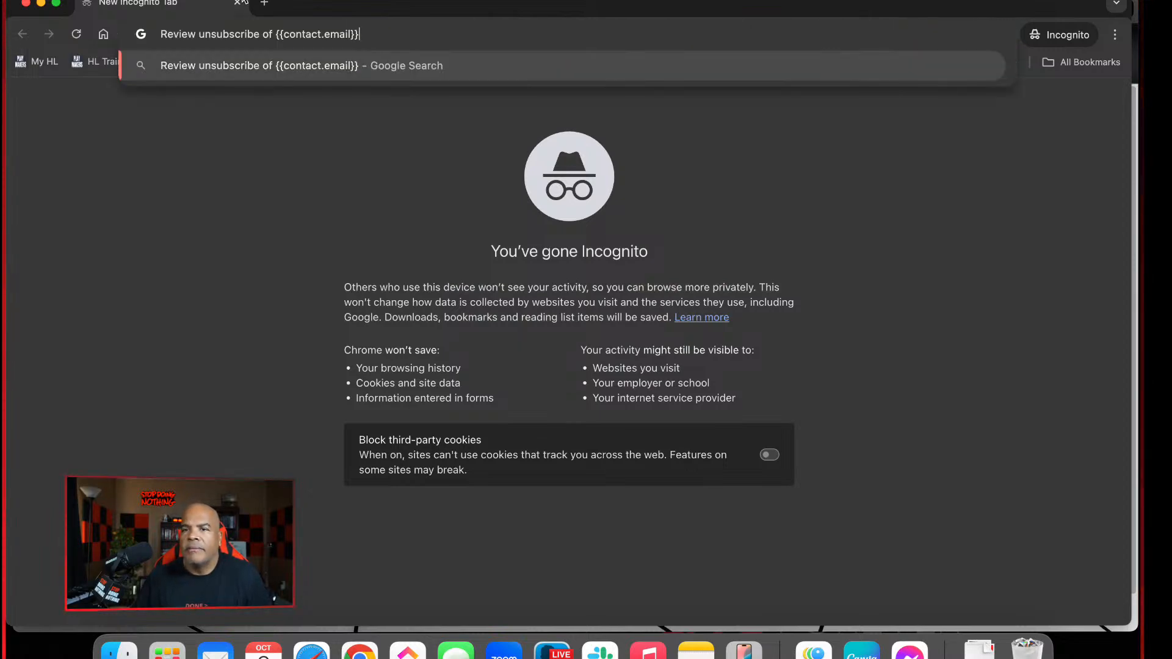
pyautogui.click(49, 4)
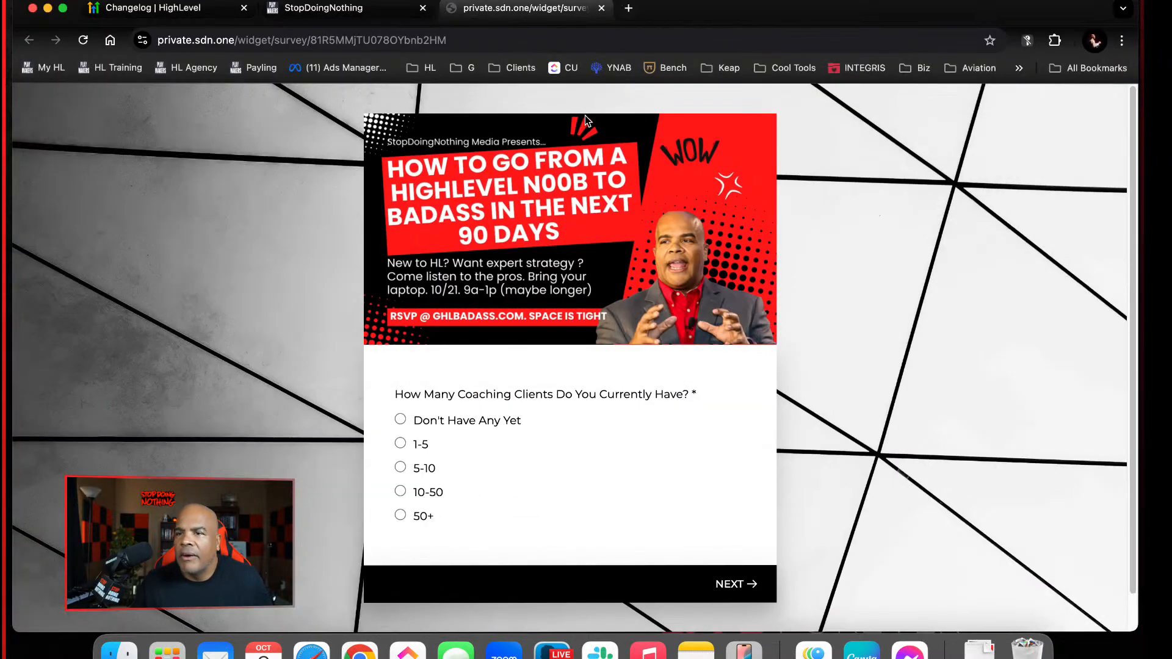
# Copy the live survey's web address and load it in the incognito window
pyautogui.click(519, 44)
pyautogui.press('super+c')
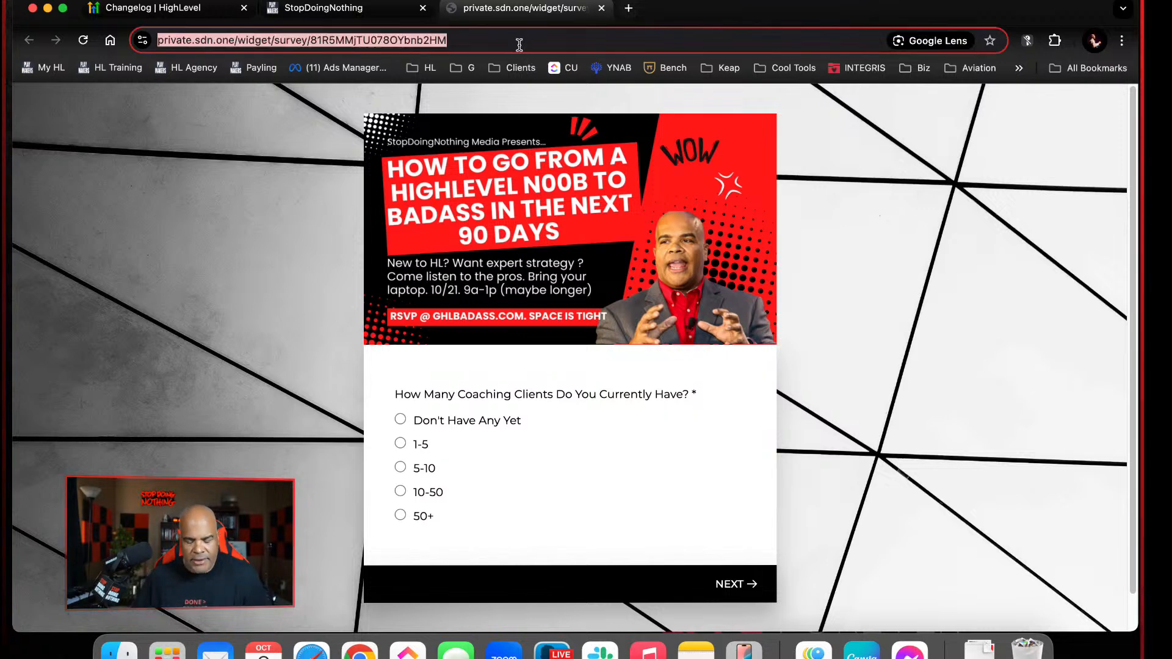
pyautogui.rightClick(357, 642)
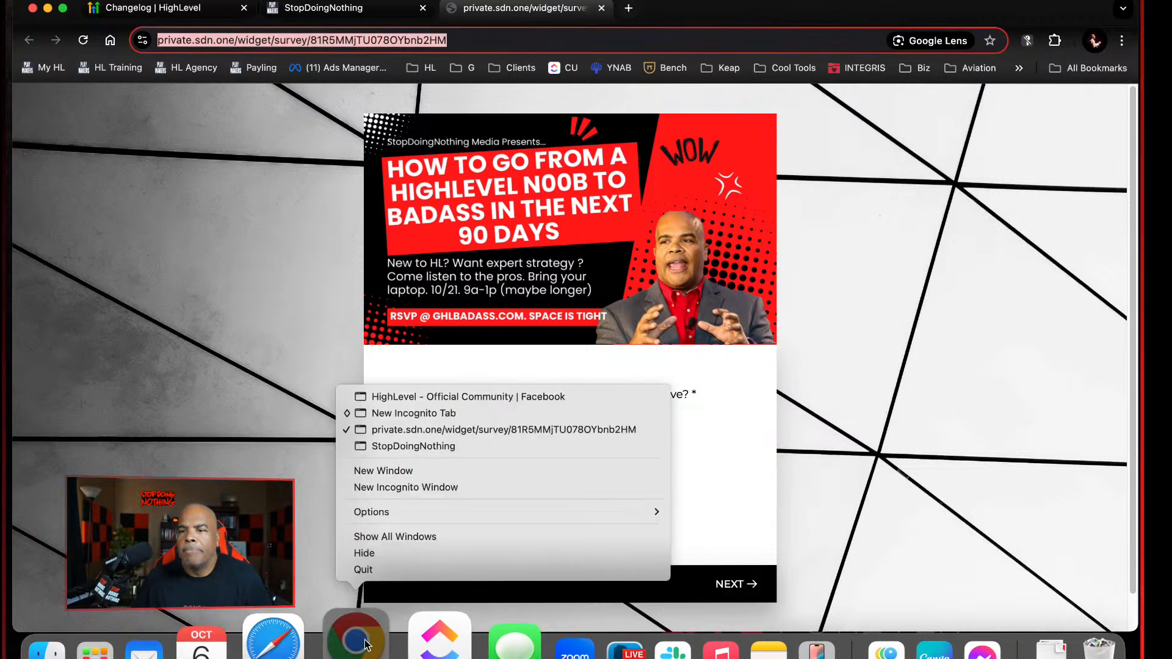
pyautogui.click(427, 413)
pyautogui.click(540, 32)
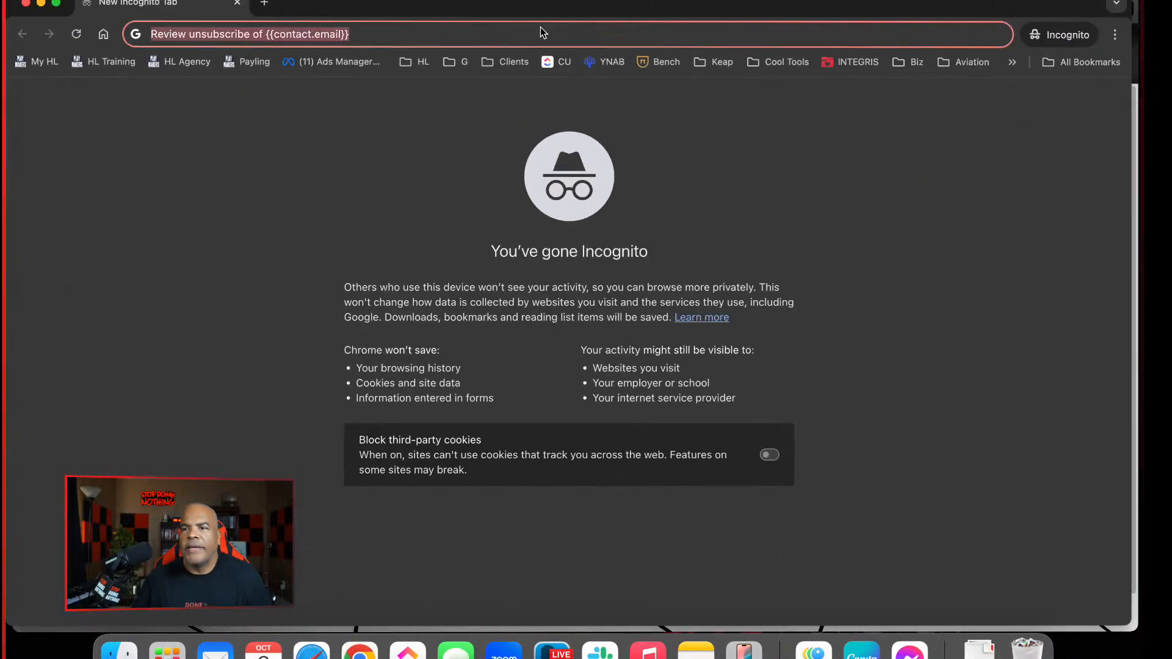
pyautogui.press('super+v')
pyautogui.press('Return')
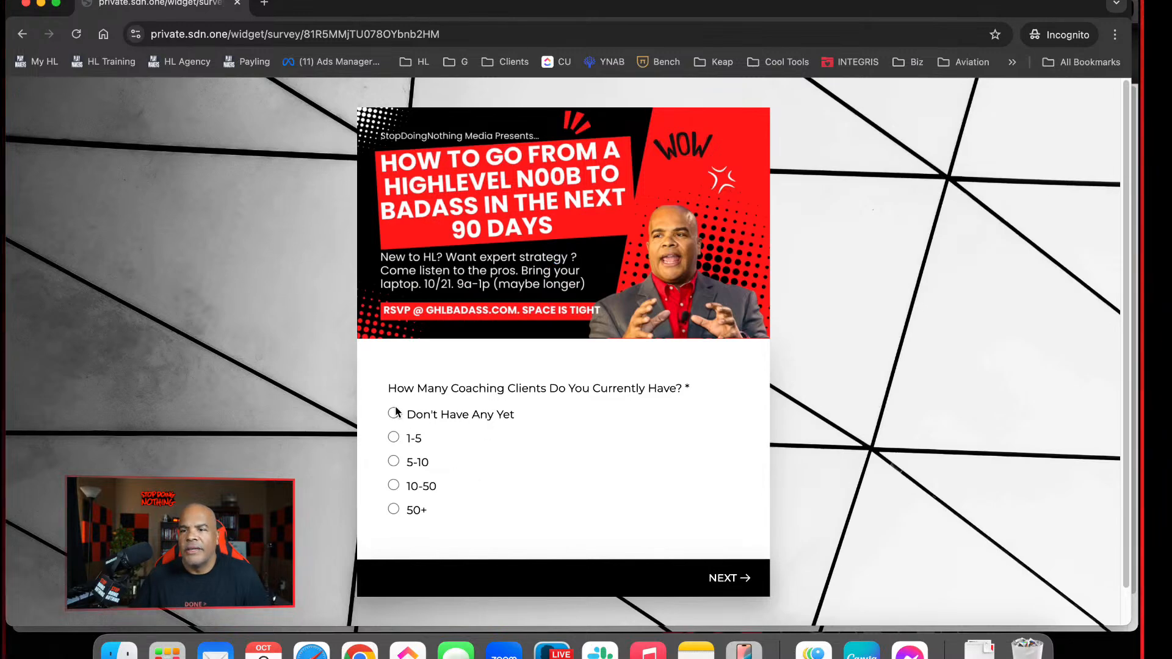
# Answer "Don't Have Any Yet" for coaching clients and "Yes" for independent travel agent, and proceed to the contact details page
pyautogui.click(397, 415)
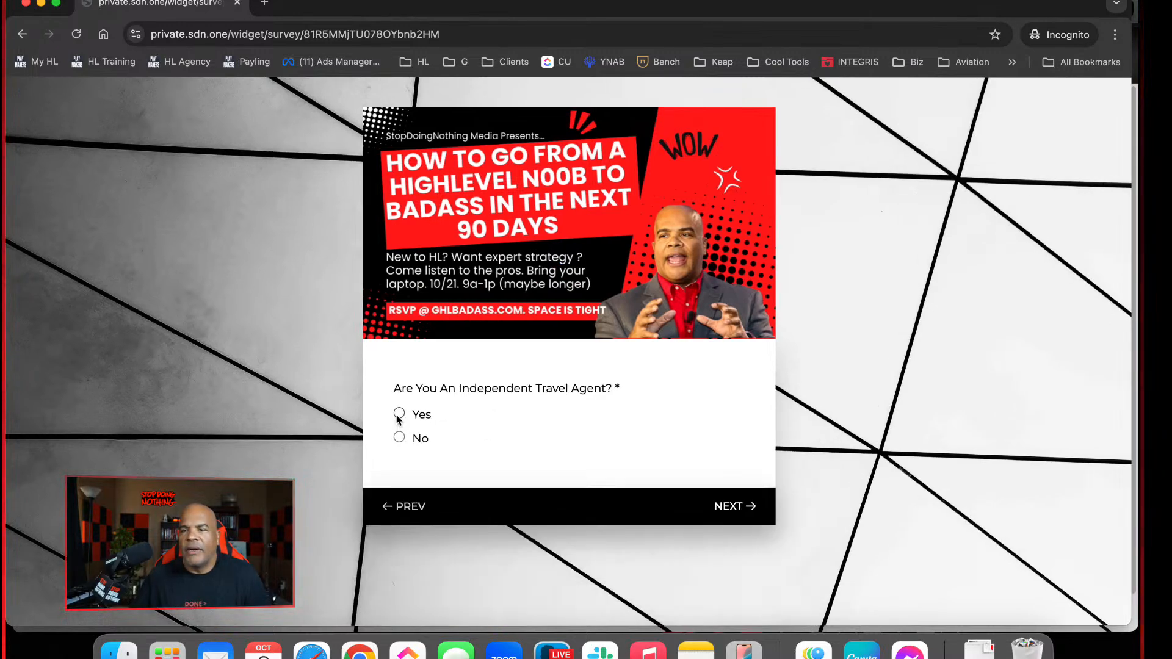
pyautogui.click(400, 414)
pyautogui.click(390, 414)
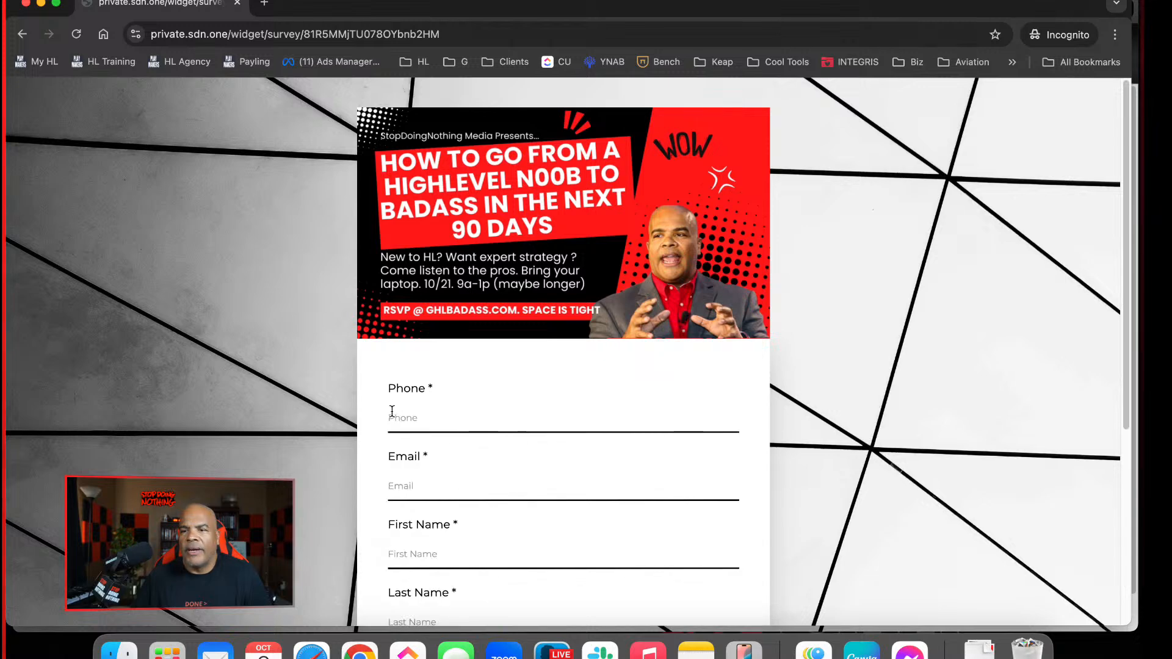
# Enter the test contact's phone number and plus-tagged e-mail address in the survey
pyautogui.write('405) 5')
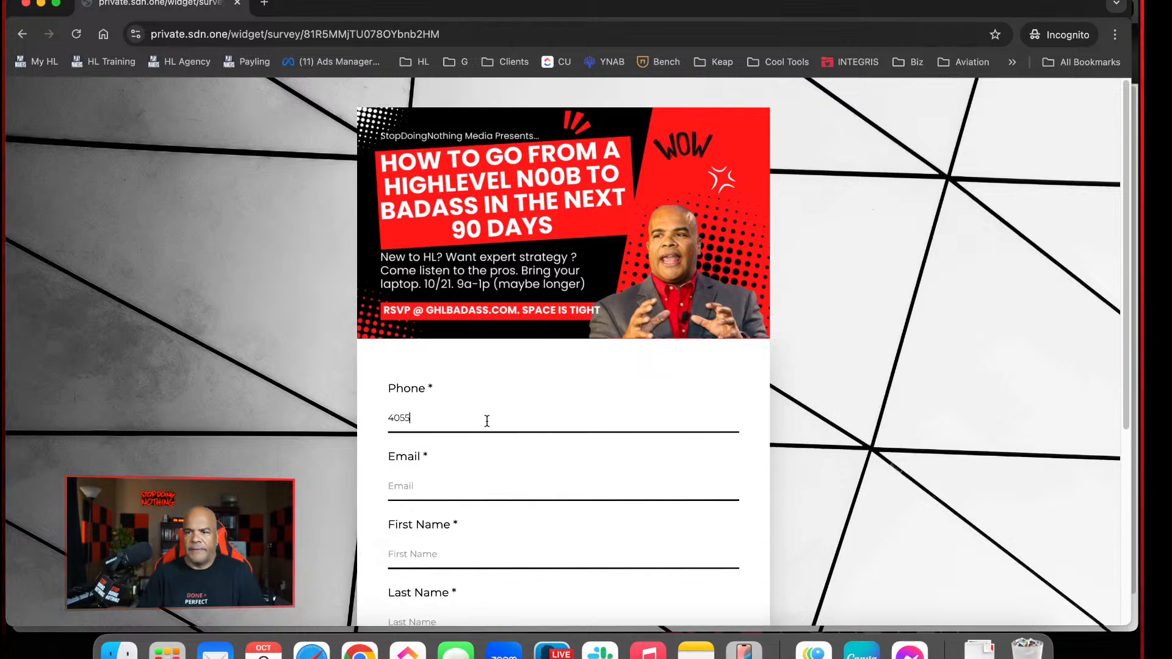
pyautogui.write('55-1212')
pyautogui.press('Tab')
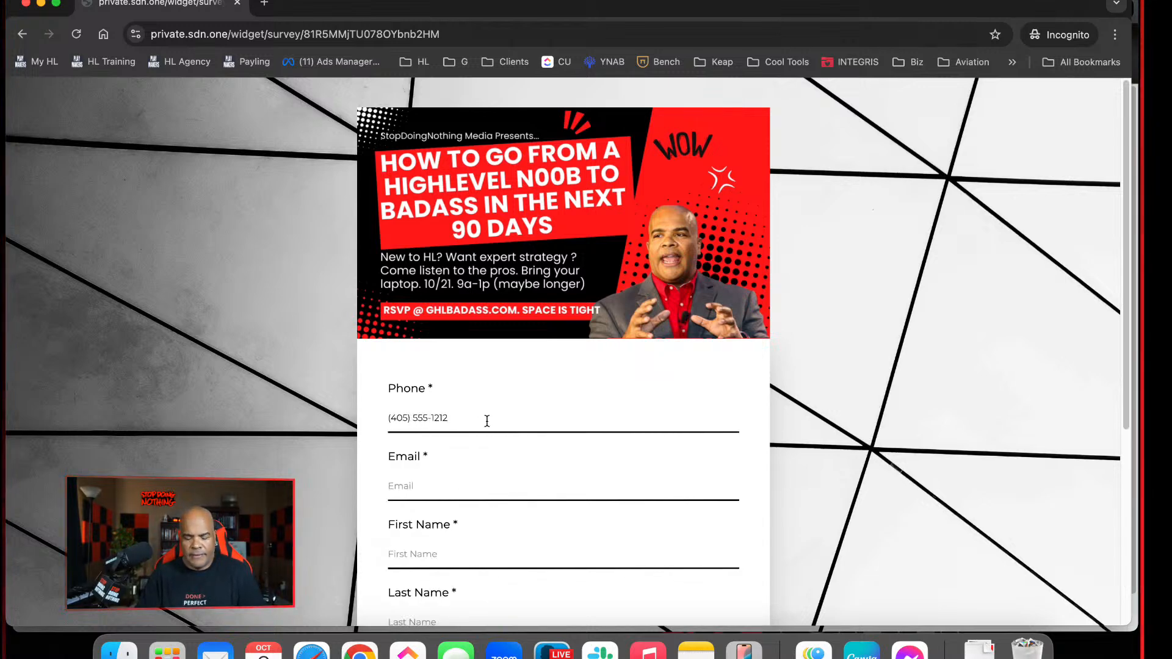
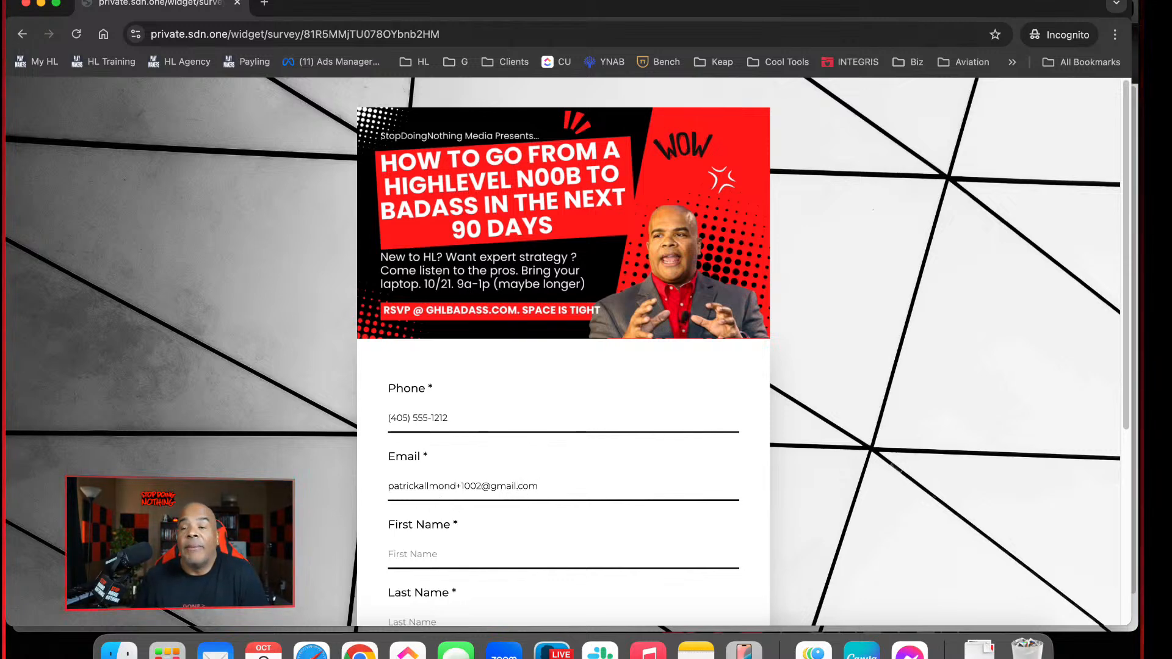
# Highlight the plus tag in the test contact's e-mail address, delete it and enter the same tag again
pyautogui.moveTo(460, 484); pyautogui.dragTo(393, 494)
pyautogui.click(458, 486)
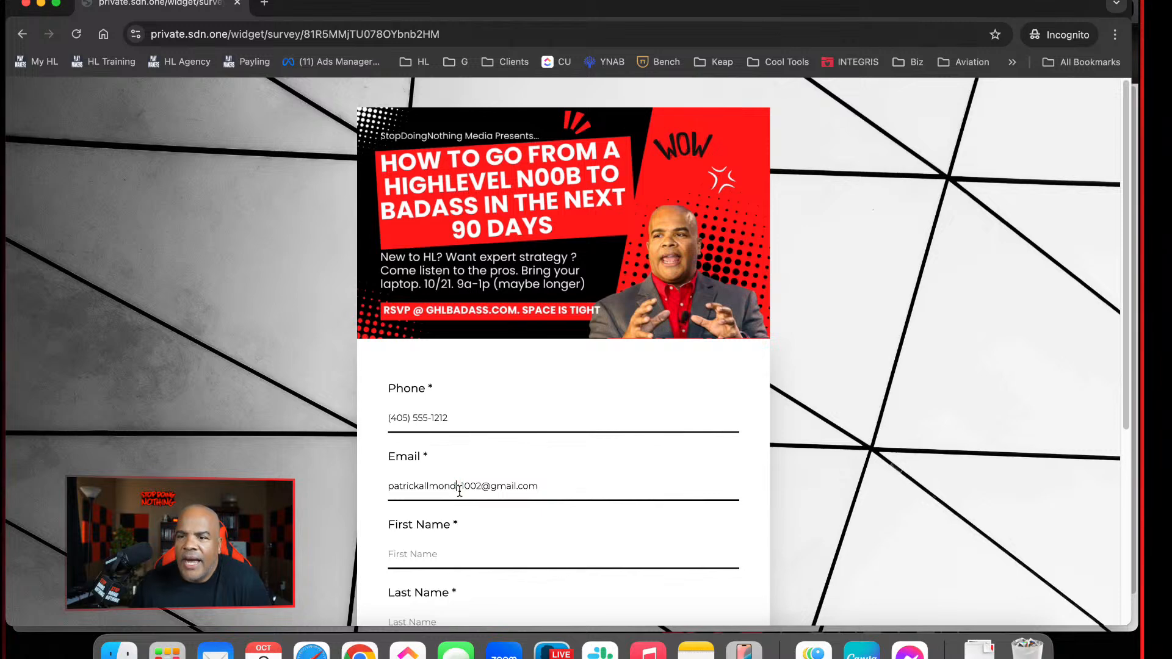
pyautogui.moveTo(459, 486); pyautogui.dragTo(482, 488)
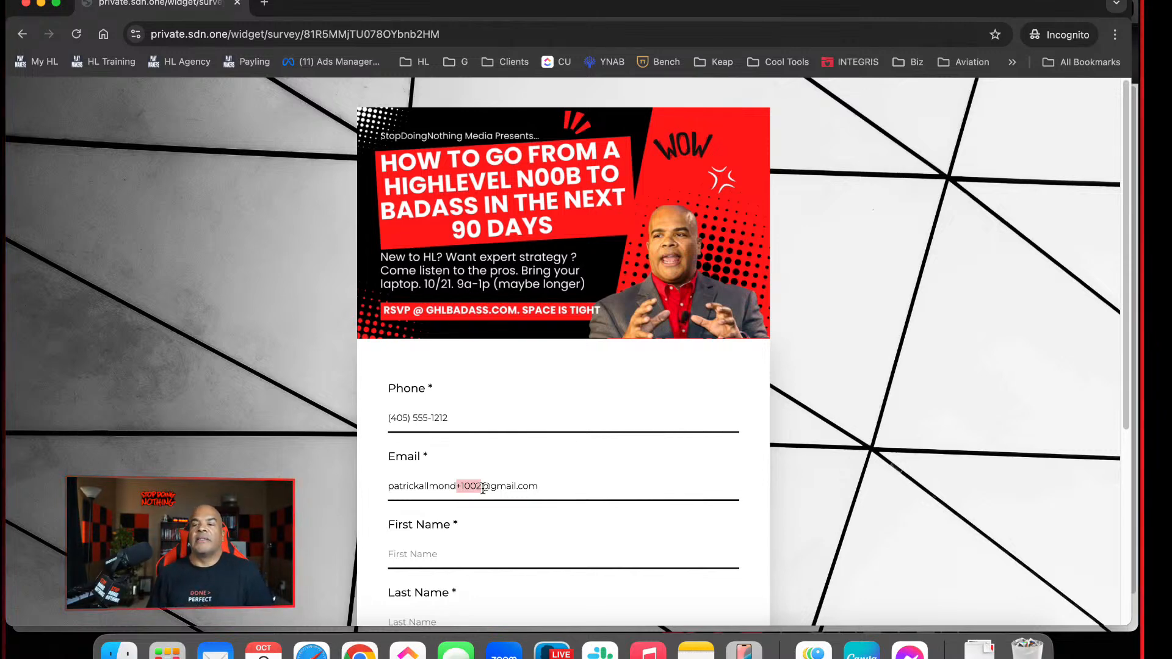
pyautogui.press('Left')
pyautogui.press('Right')
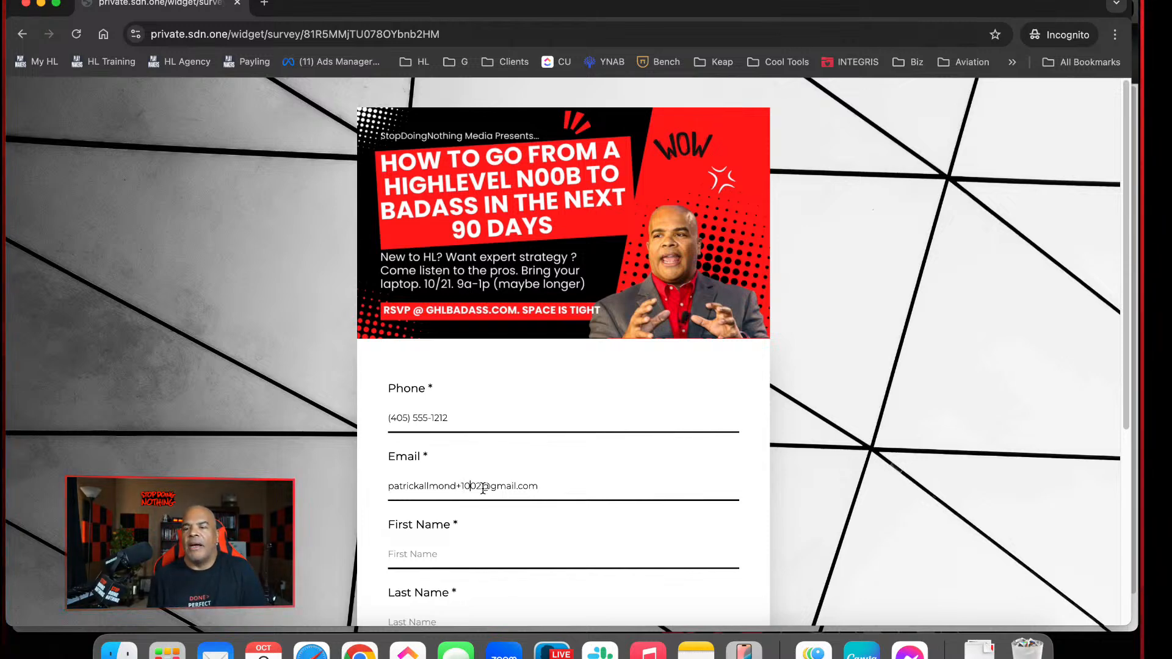
pyautogui.press('BackSpace')
pyautogui.press('BackSpace')
pyautogui.press('BackSpace')
pyautogui.press('BackSpace')
pyautogui.press('BackSpace')
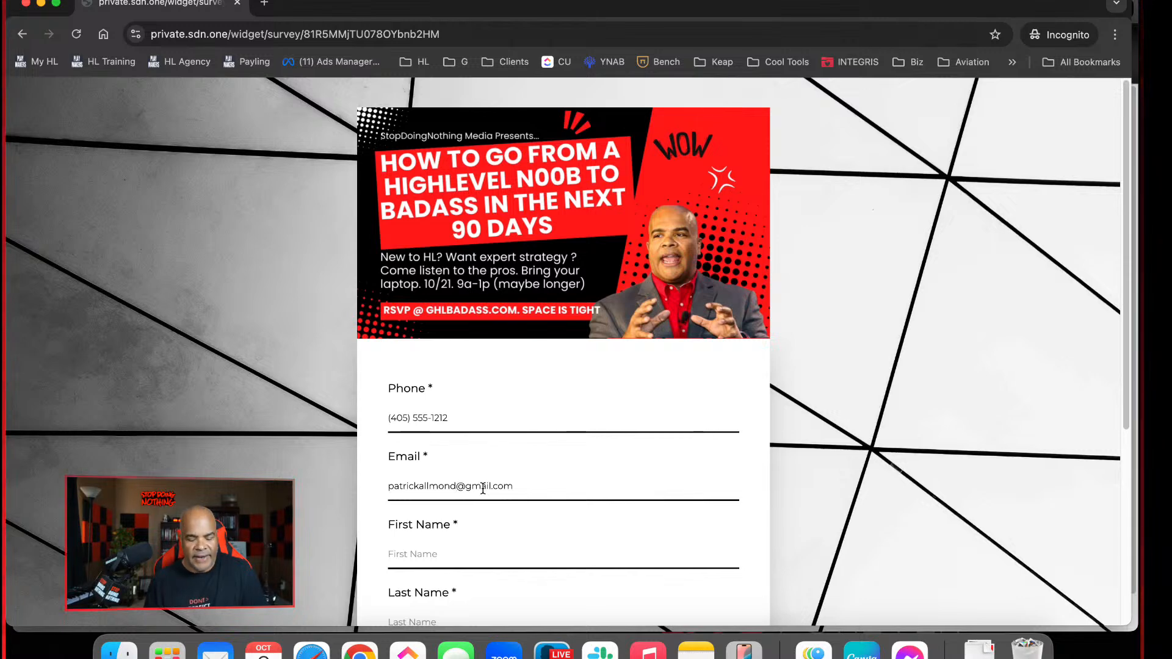
pyautogui.write('+1002')
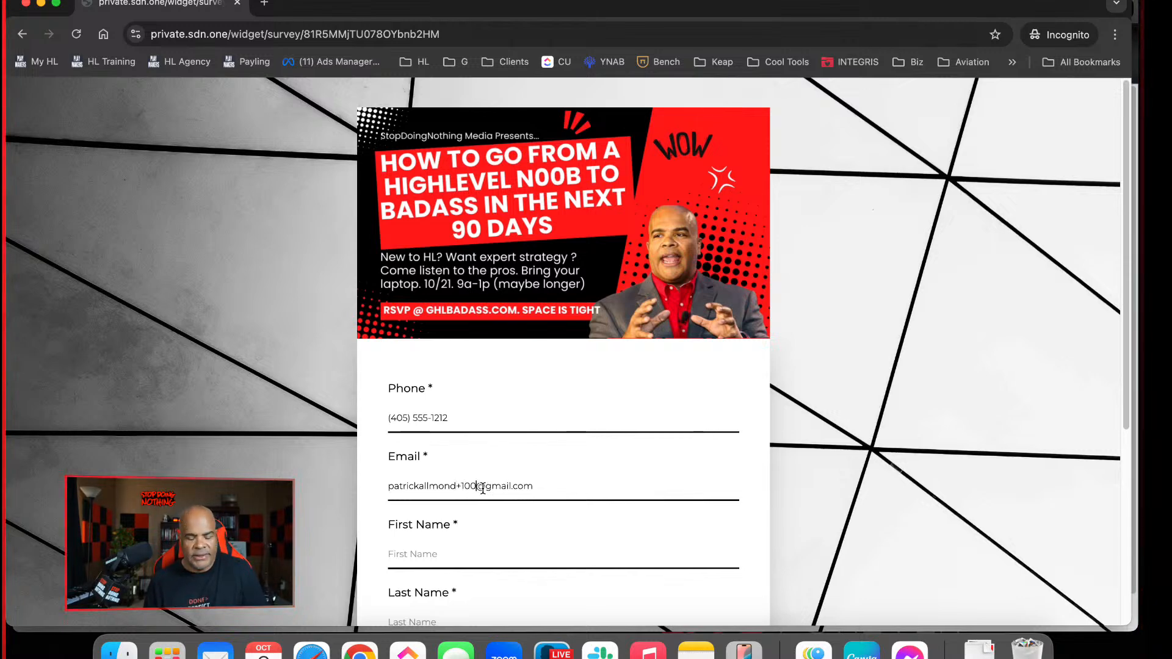
# Enter the test contact's first and last name, each with the suffix 1002
pyautogui.press('Tab')
pyautogui.press('Tab')
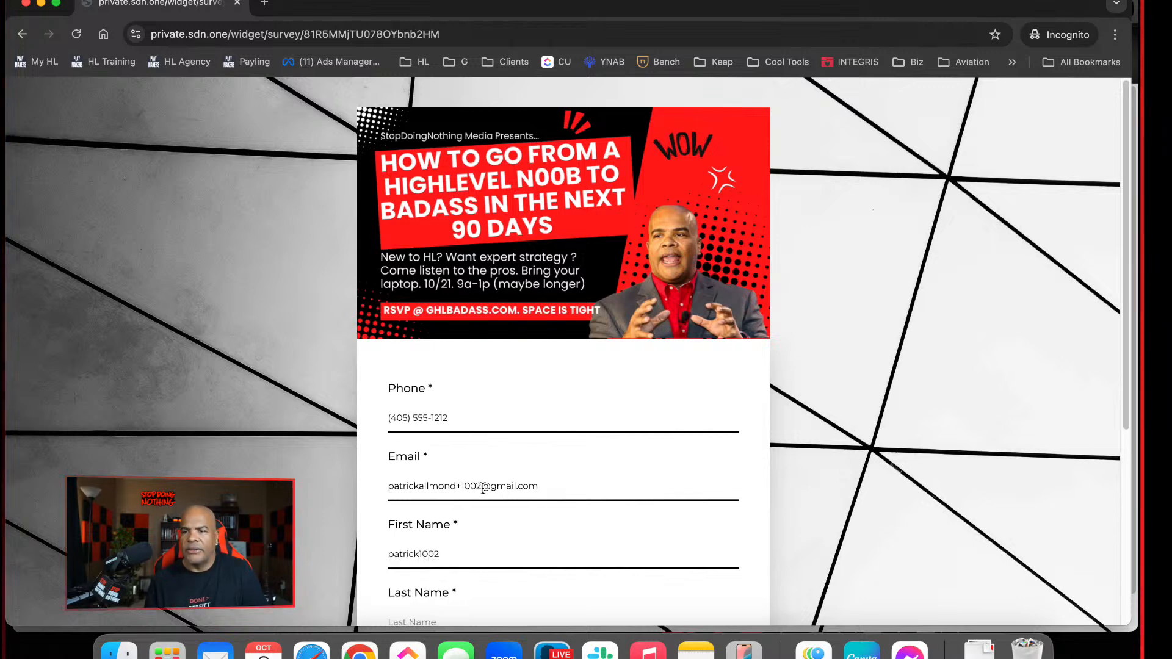
pyautogui.press('Tab')
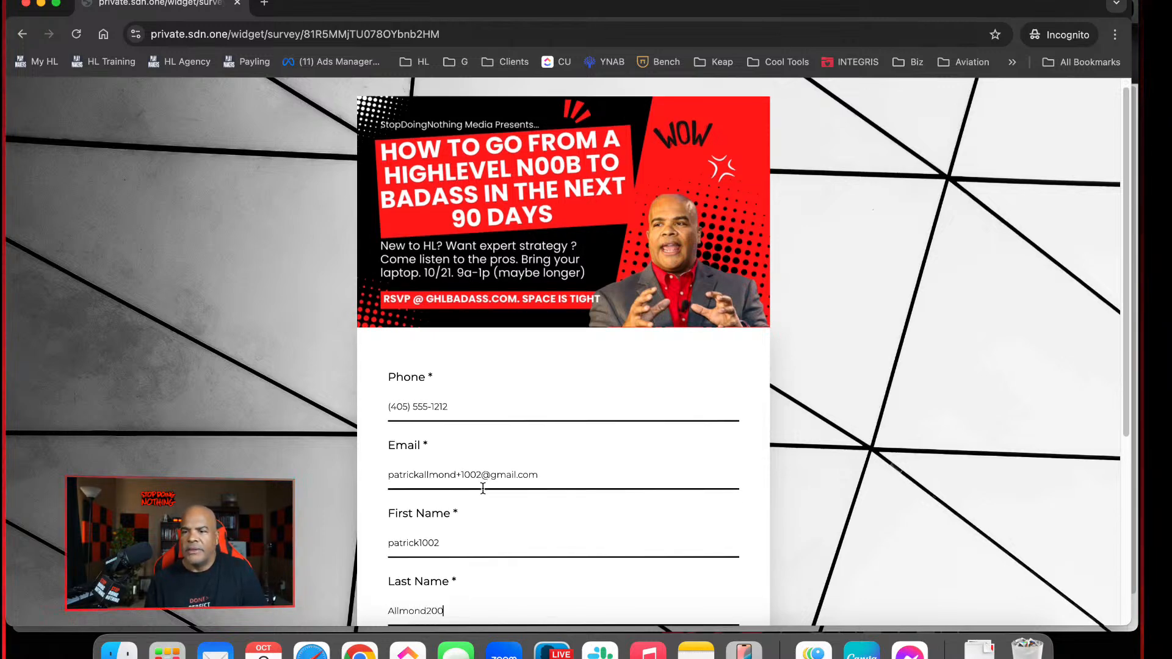
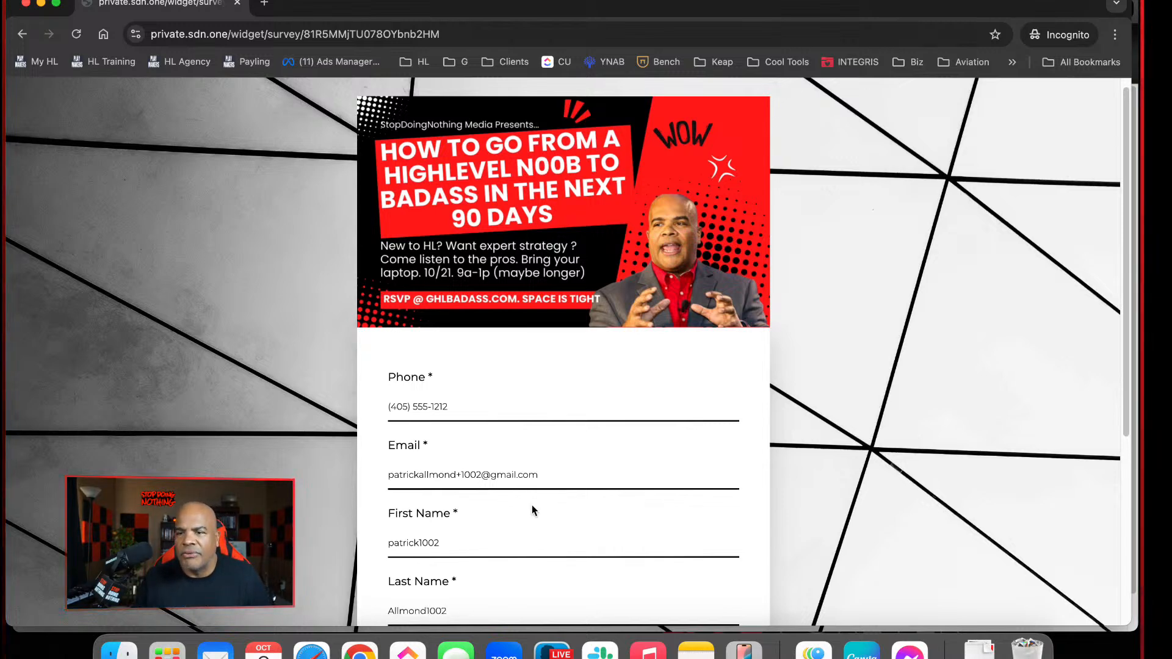
# Enter "Nada" for what else to know and an https ghlbadass address as the website, and submit the survey
pyautogui.scroll(-5, 532, 504)
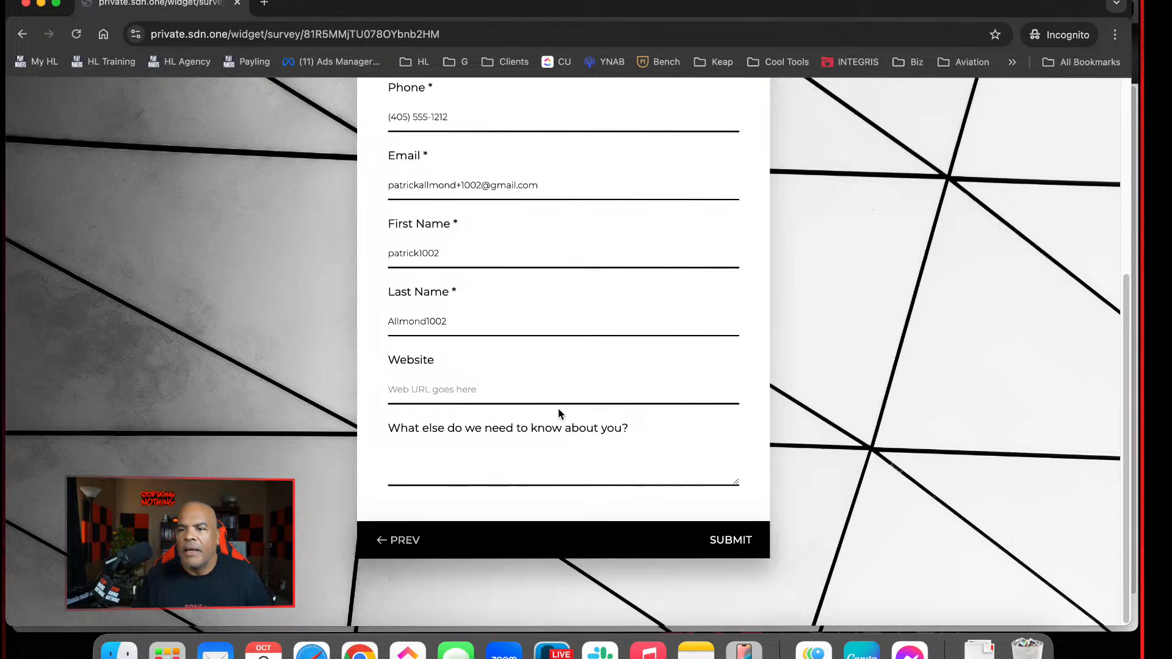
pyautogui.click(561, 471)
pyautogui.write('Nada')
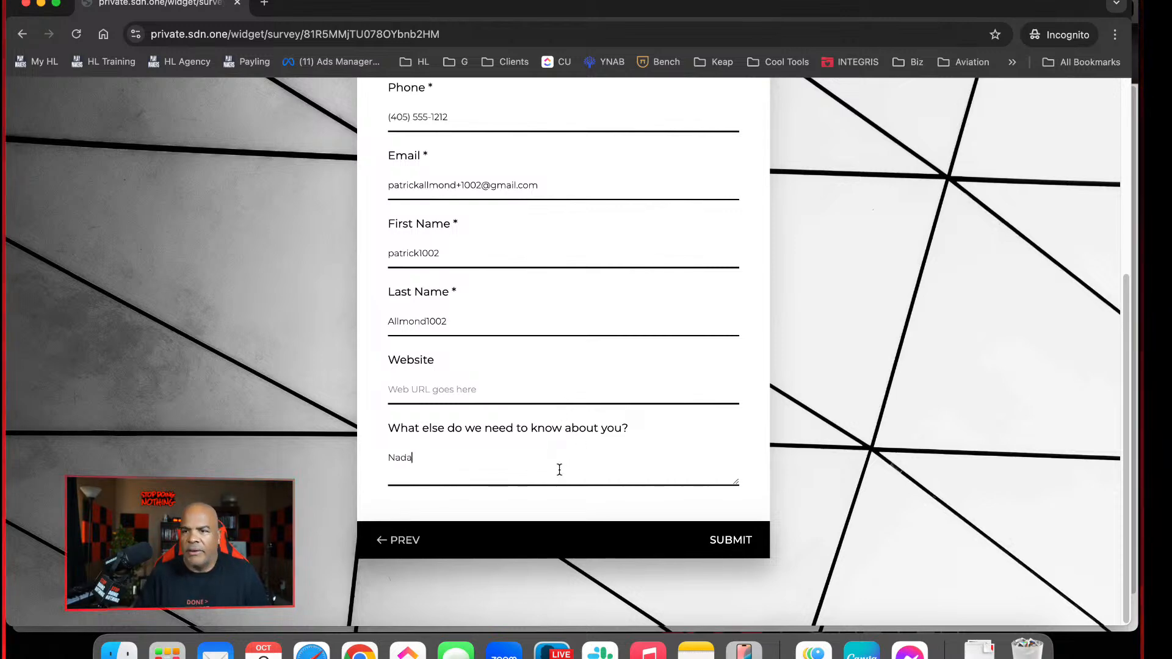
pyautogui.click(517, 392)
pyautogui.write('htt')
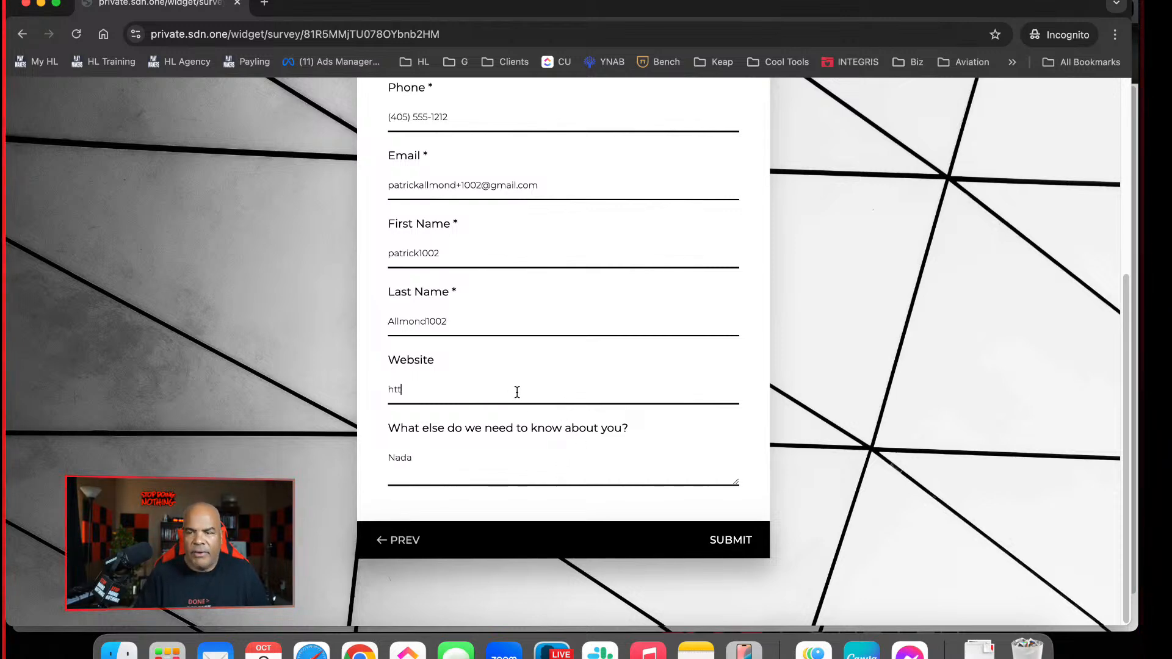
pyautogui.write('ps://ghlba')
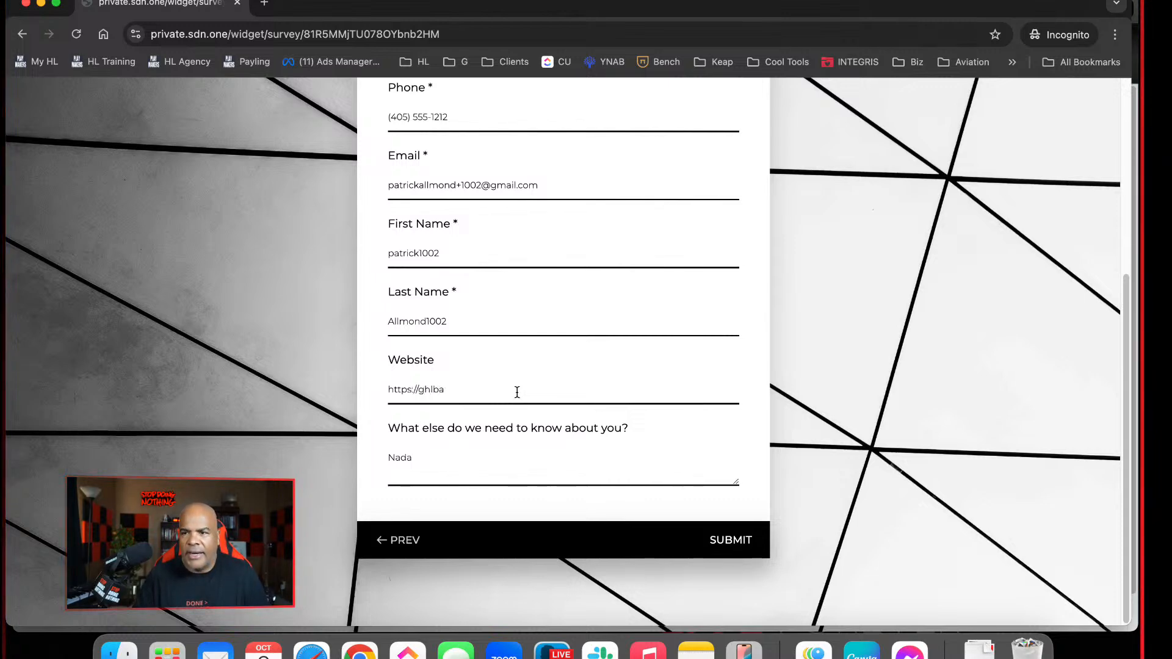
pyautogui.write('dass')
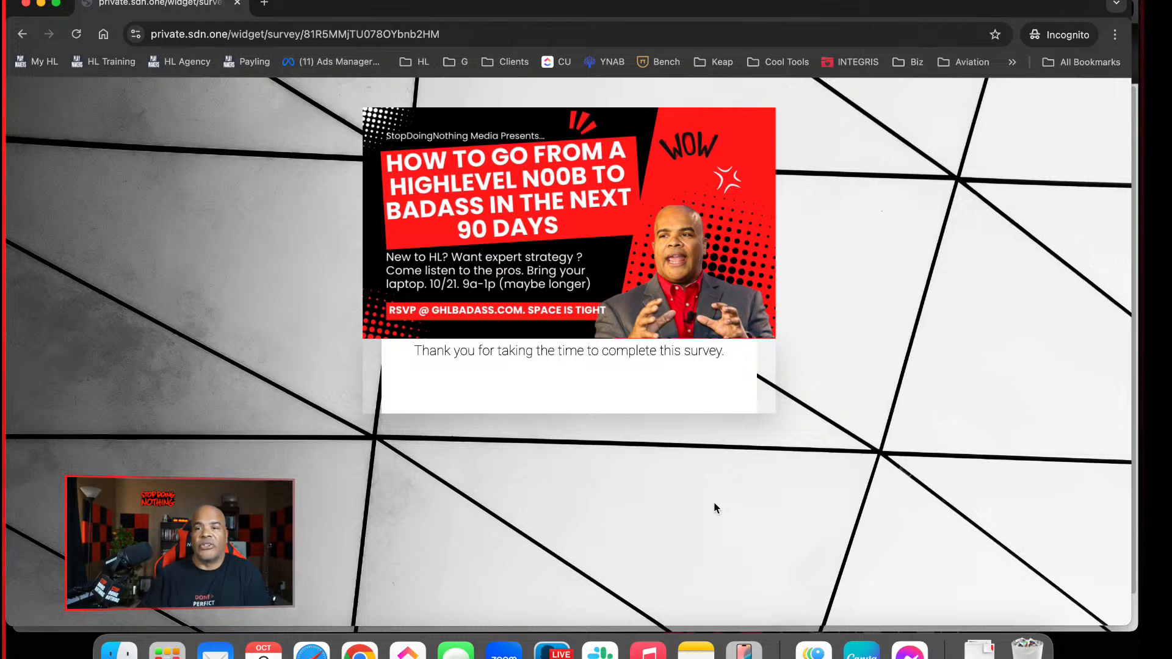
# Close the incognito survey page, exit the survey builder and open the Contacts list
pyautogui.click(237, 3)
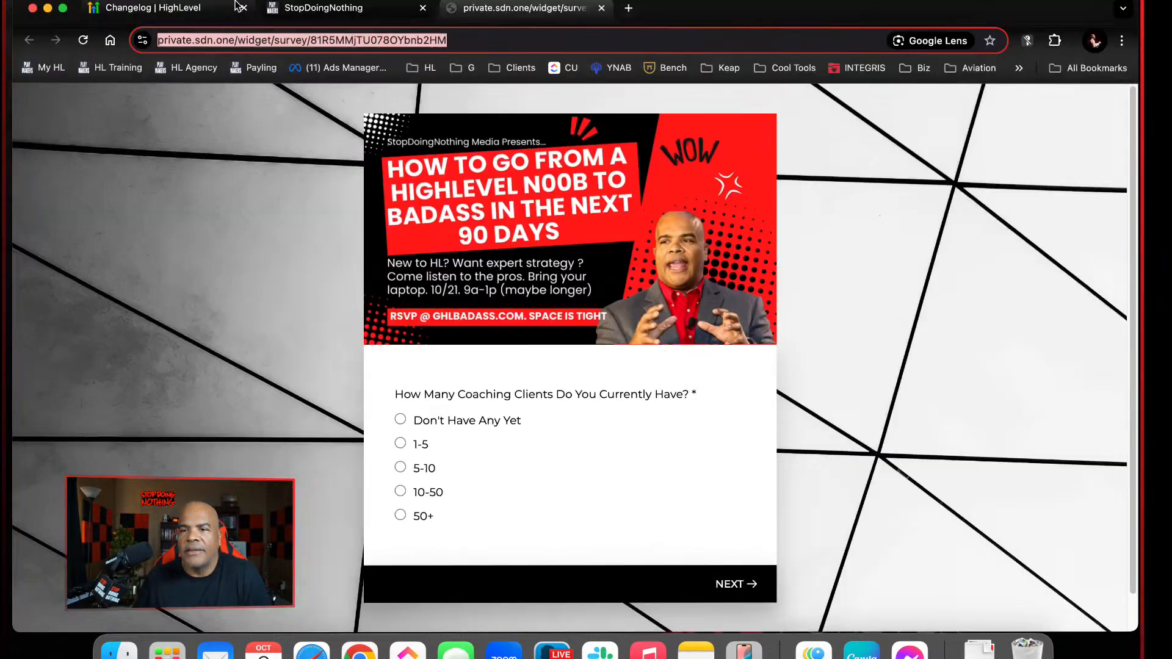
pyautogui.click(328, 15)
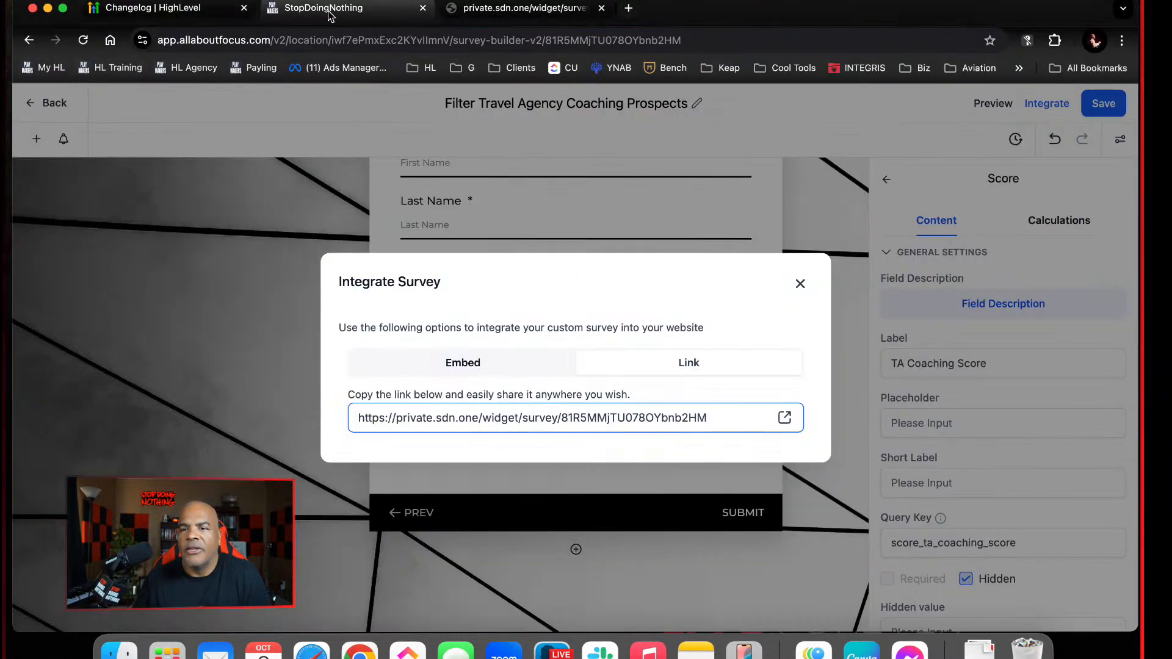
pyautogui.click(800, 285)
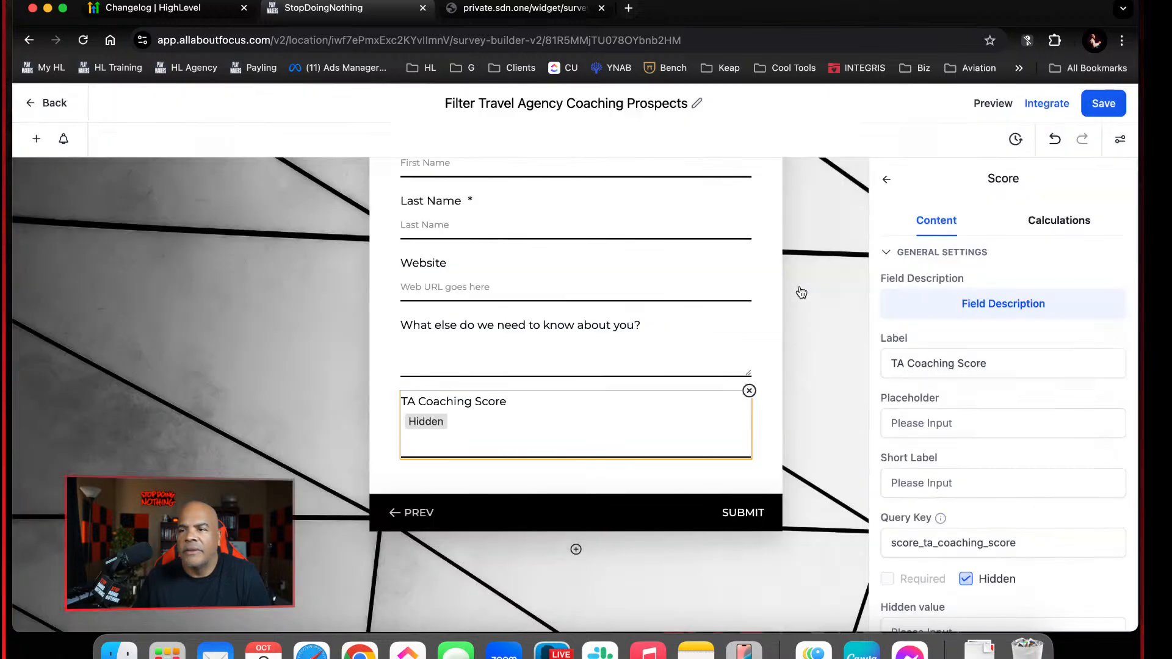
pyautogui.click(54, 102)
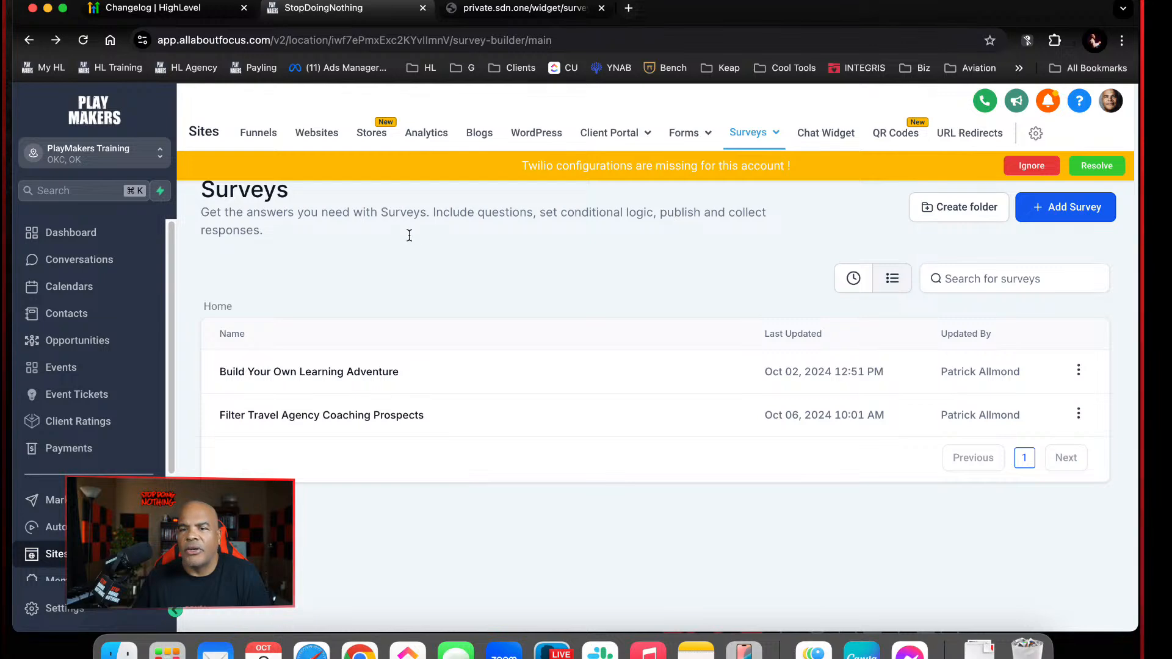
pyautogui.click(57, 312)
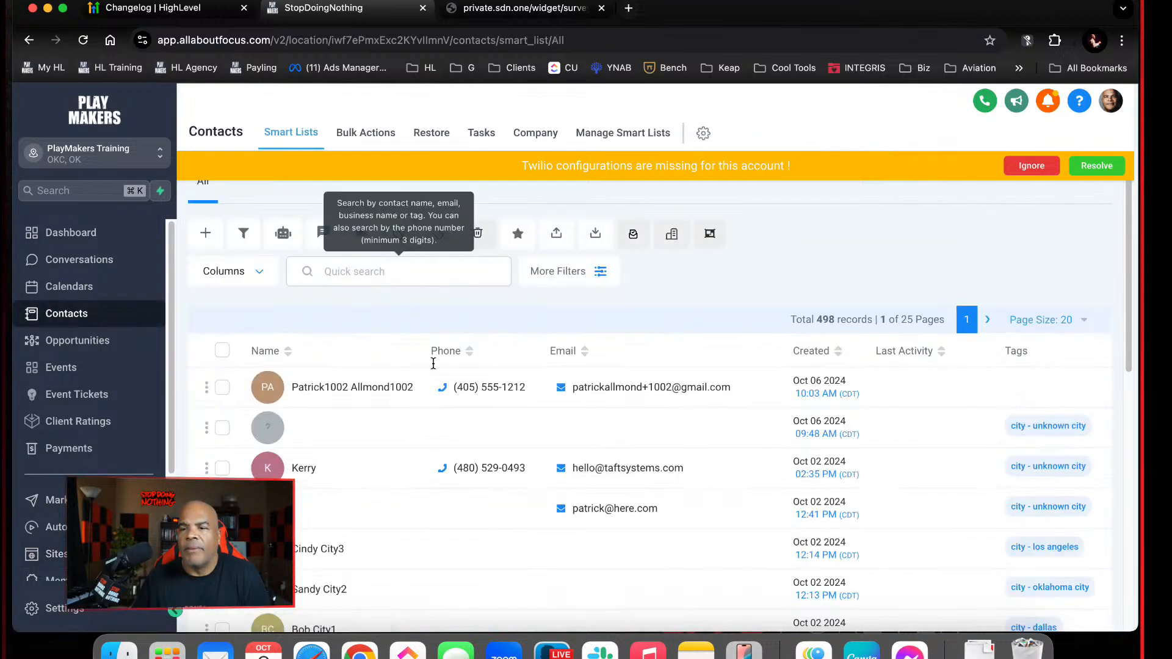
# Open the newly created test contact from the contact list and look through its general fields for the survey data
pyautogui.click(373, 388)
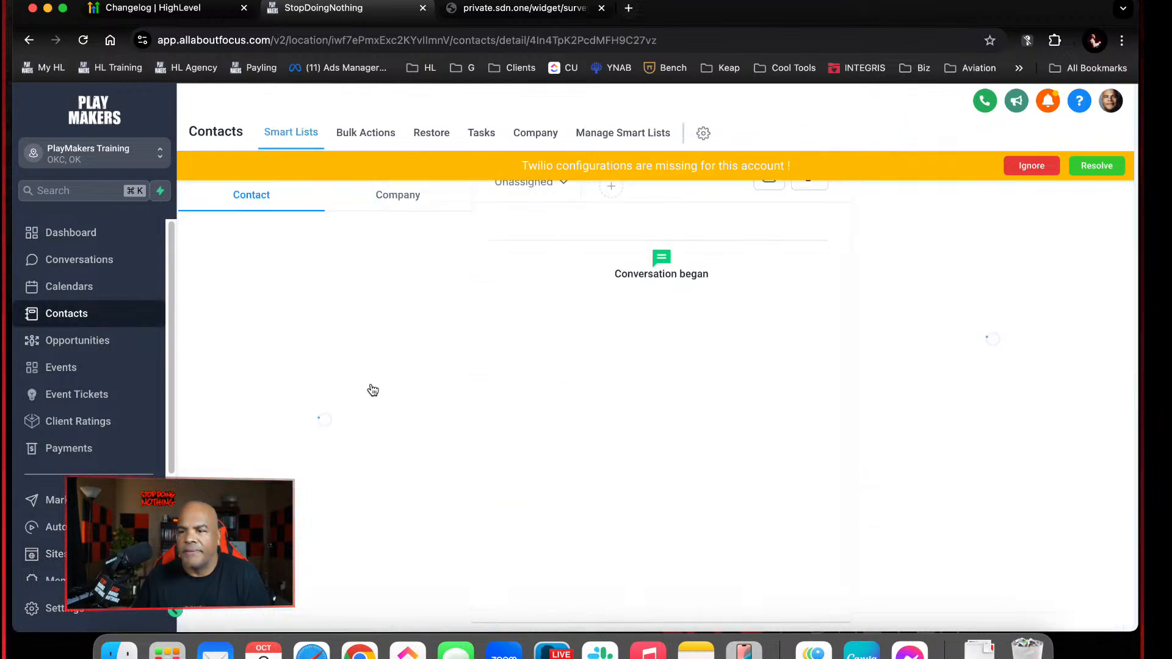
pyautogui.scroll(-5, 391, 467)
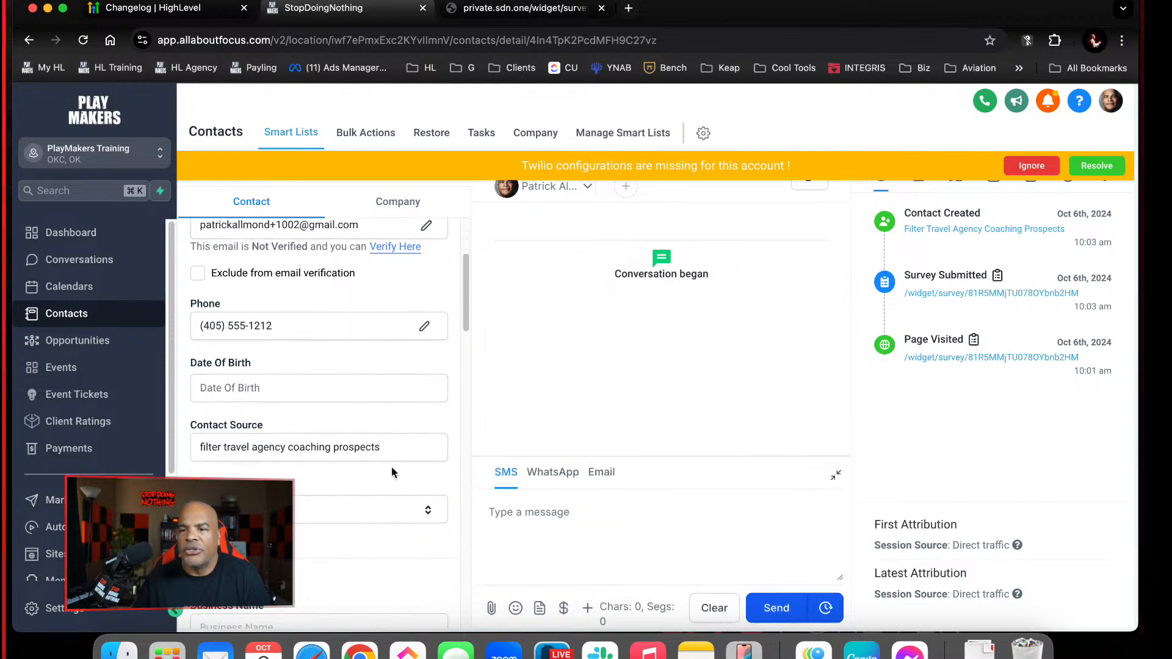
pyautogui.scroll(-10, 391, 467)
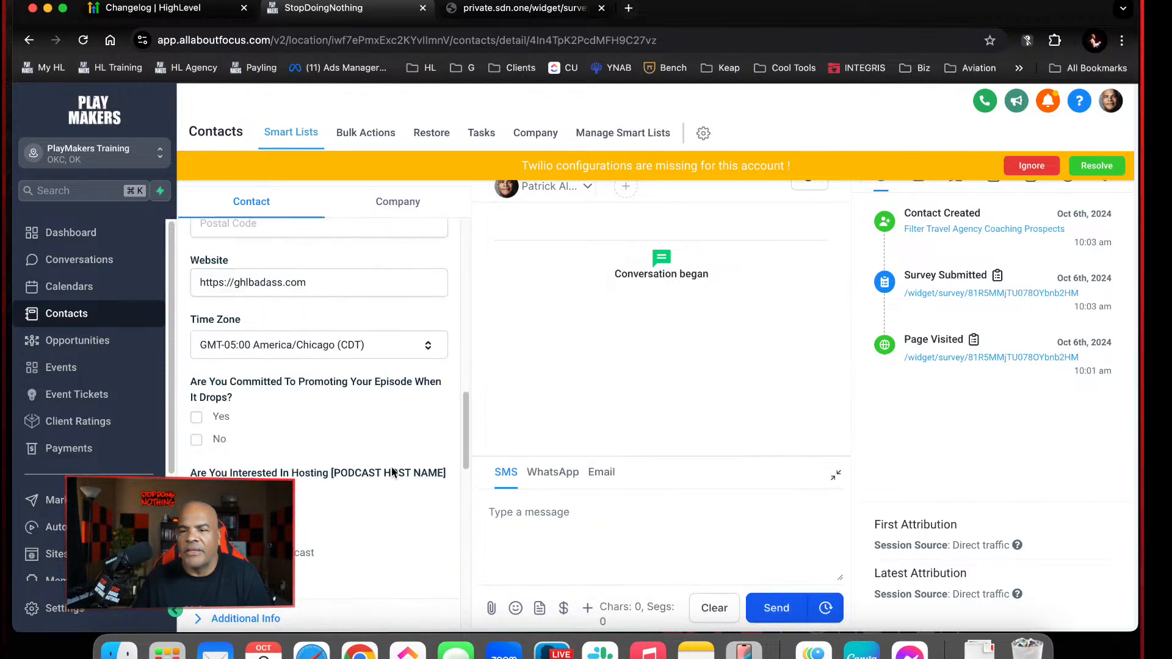
pyautogui.scroll(-10, 391, 467)
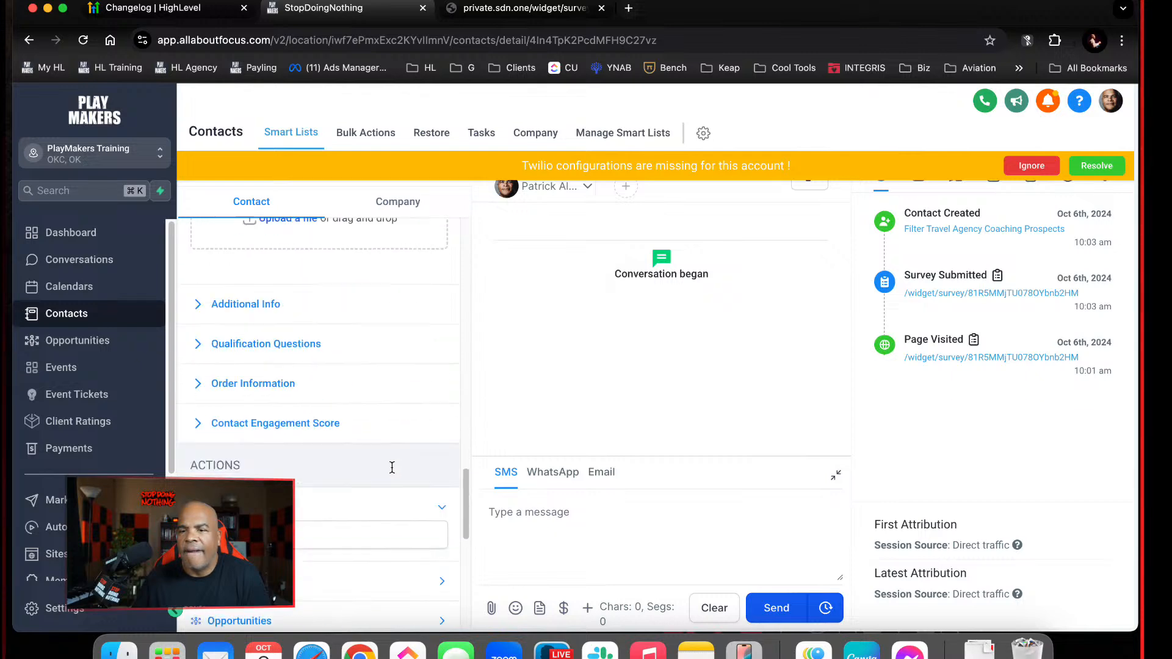
pyautogui.scroll(-2, 392, 467)
pyautogui.scroll(3, 391, 466)
# Expand the contact's Additional Info section and look through its custom fields for the survey answers
pyautogui.click(276, 336)
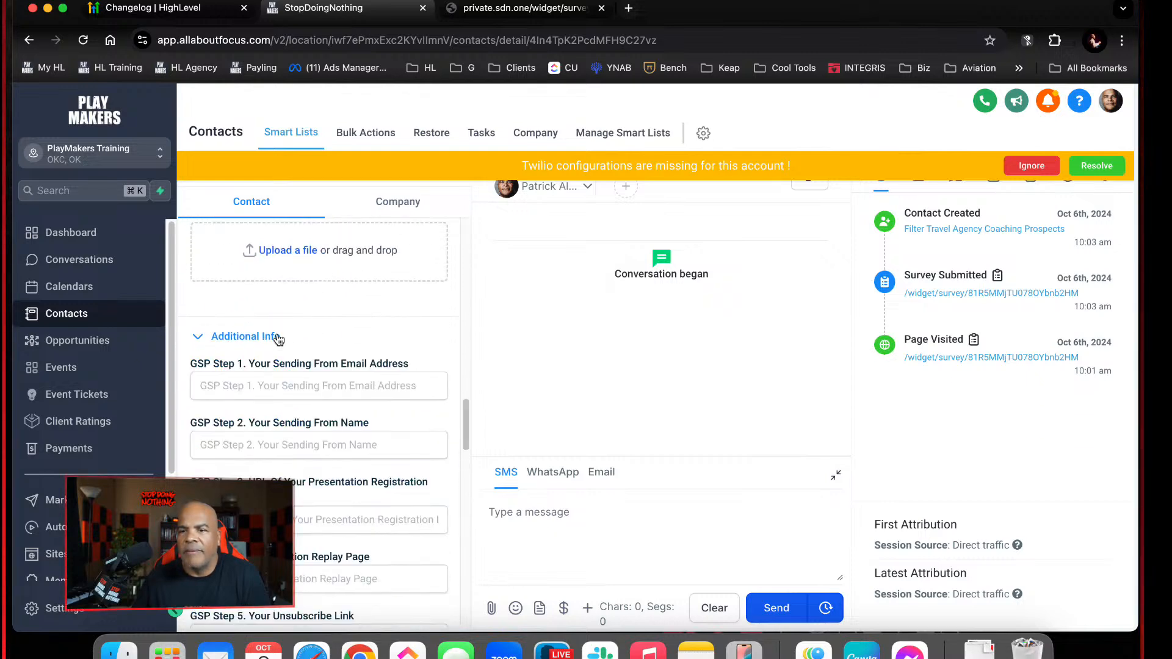
pyautogui.scroll(-10, 352, 376)
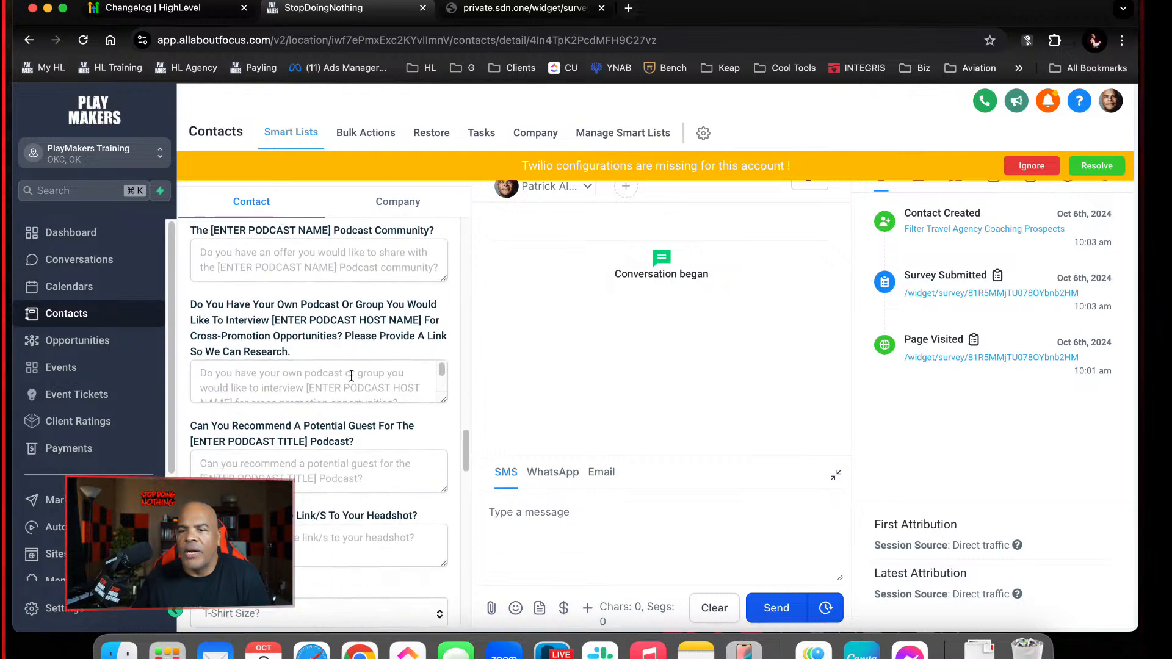
pyautogui.scroll(-10, 352, 376)
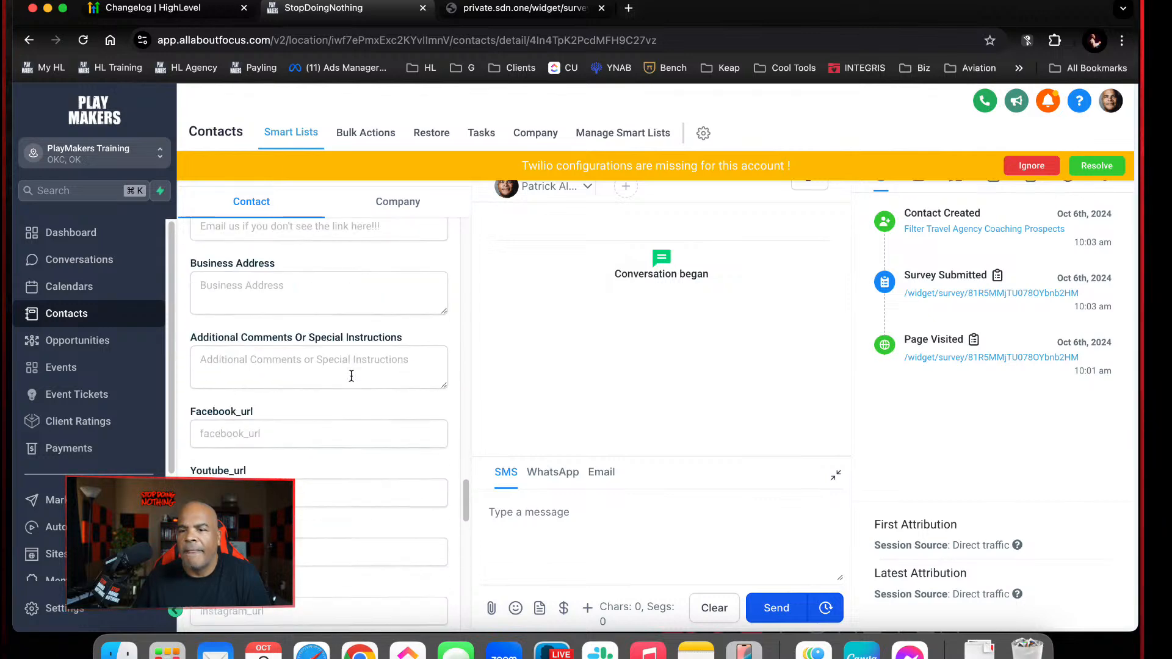
pyautogui.scroll(-10, 351, 376)
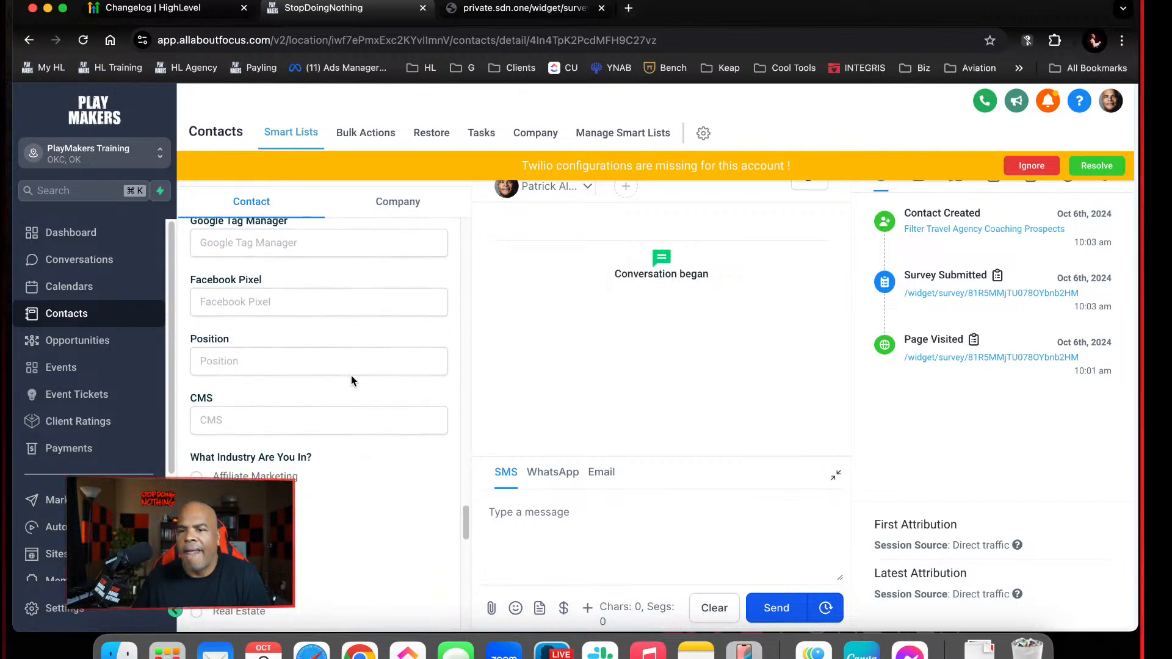
pyautogui.scroll(-10, 351, 381)
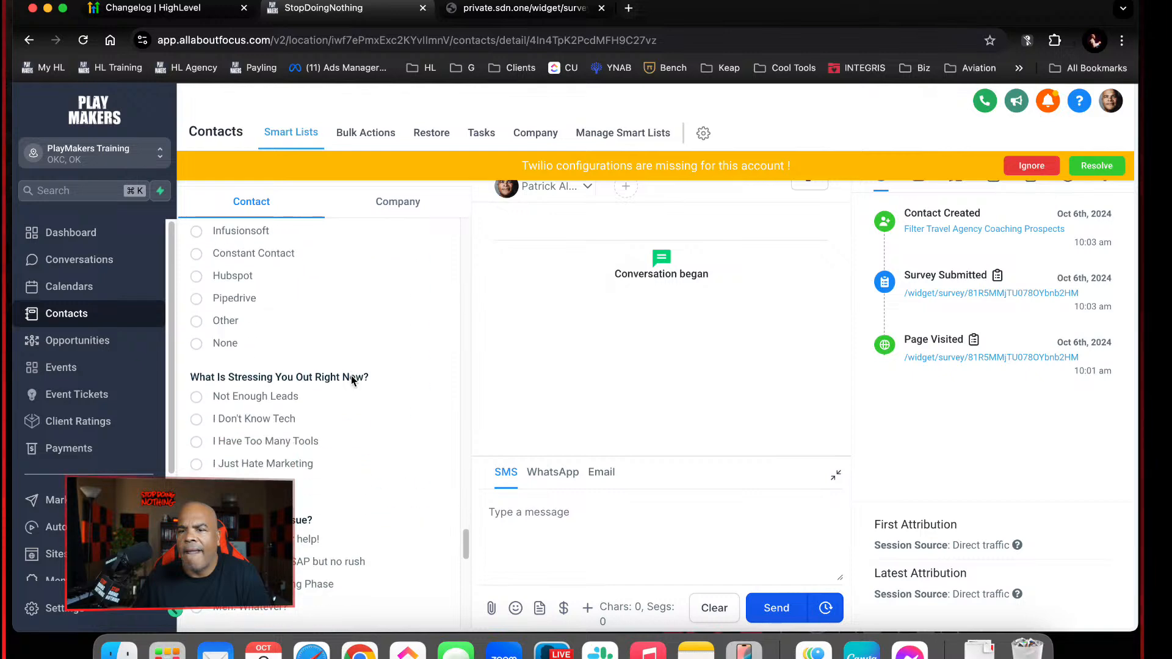
pyautogui.scroll(-10, 351, 379)
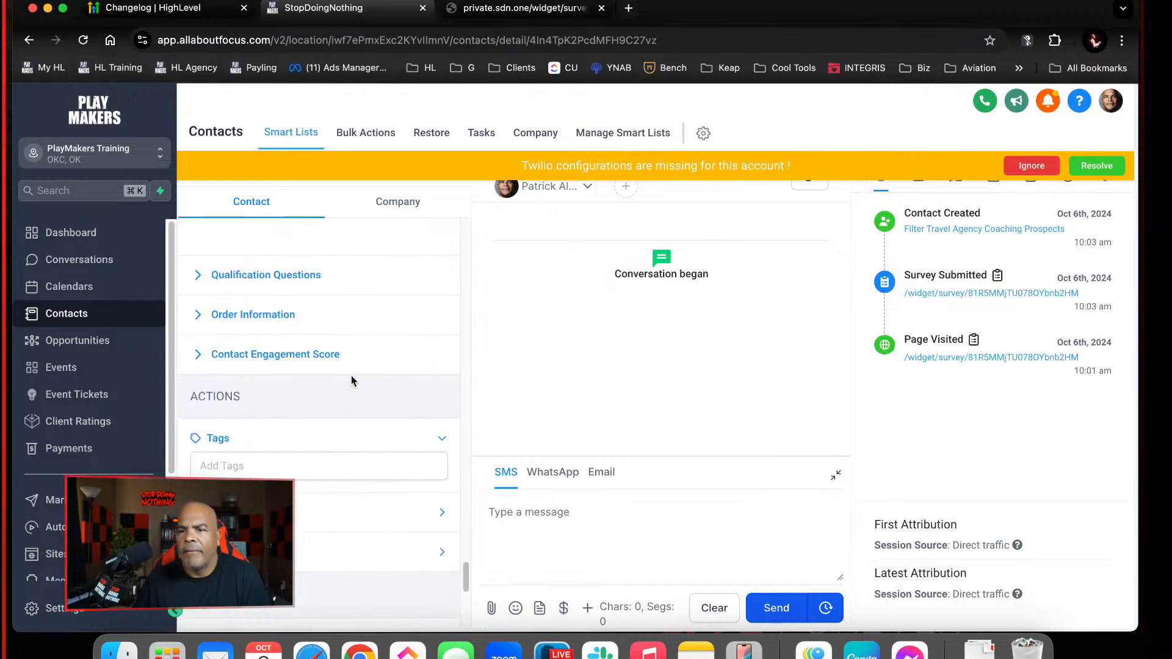
# Check the contact's Qualification Questions section, collapse it again and look back through the Additional Info and General Info fields
pyautogui.click(315, 279)
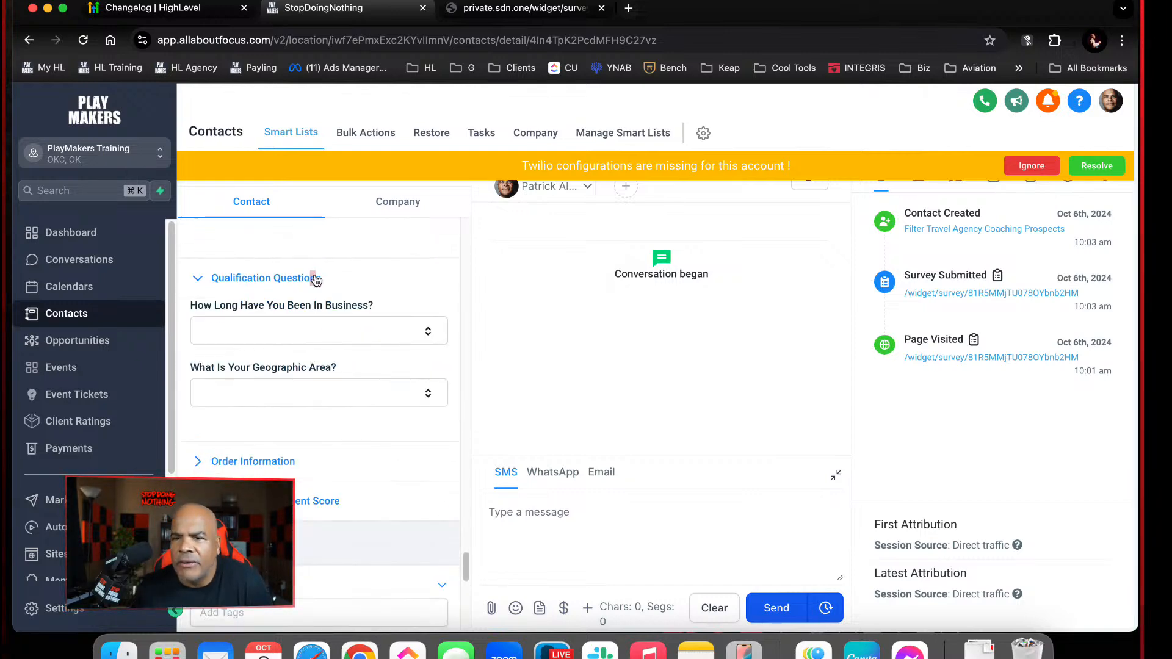
pyautogui.click(316, 280)
pyautogui.scroll(5, 308, 341)
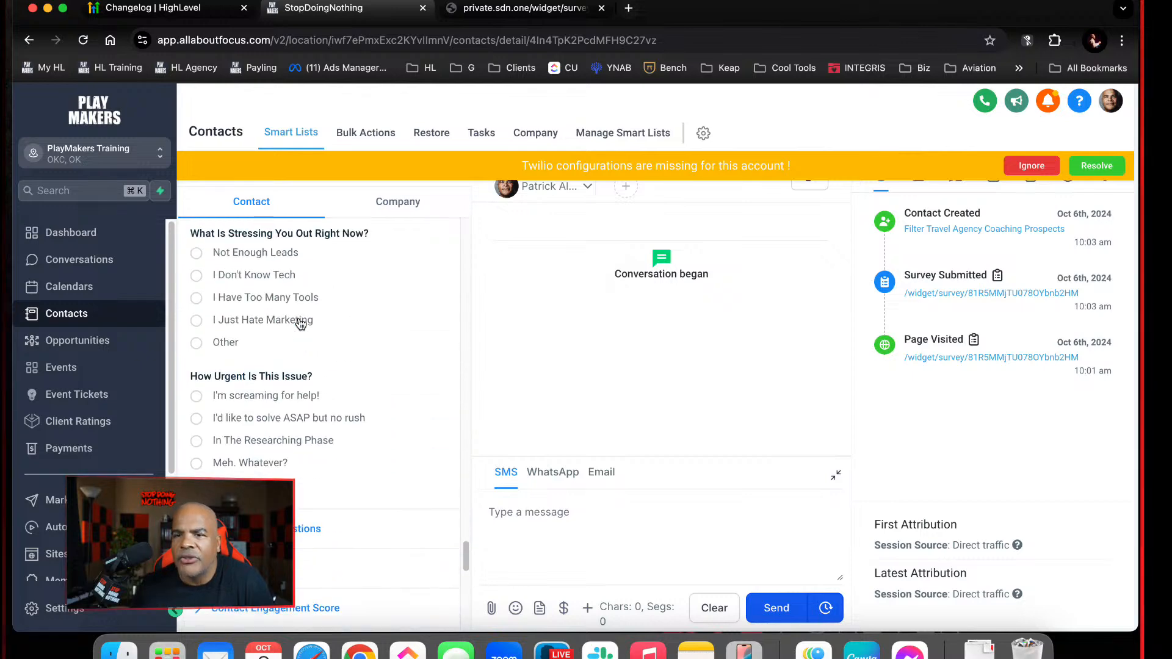
pyautogui.scroll(10, 300, 324)
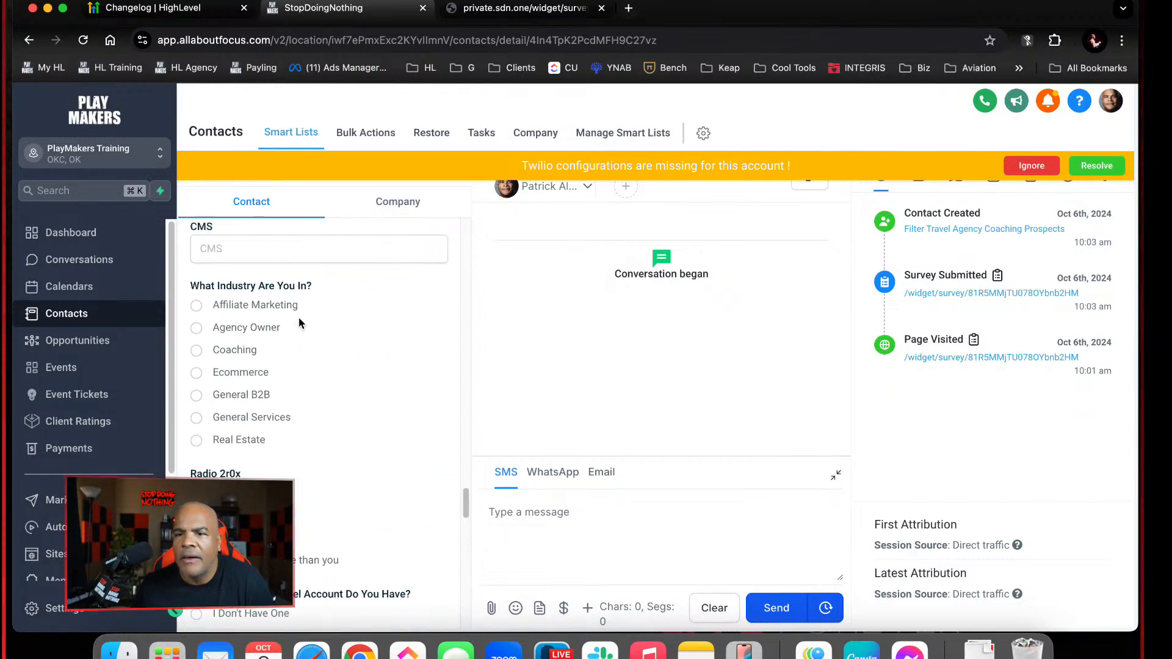
pyautogui.scroll(15, 299, 324)
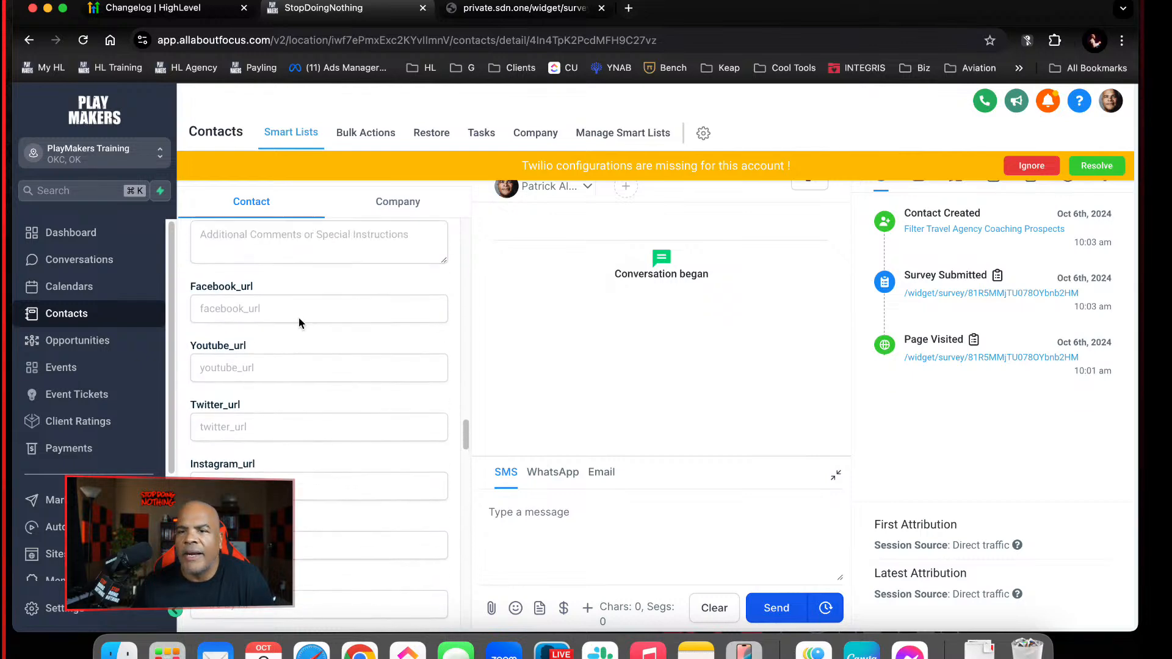
pyautogui.scroll(15, 299, 317)
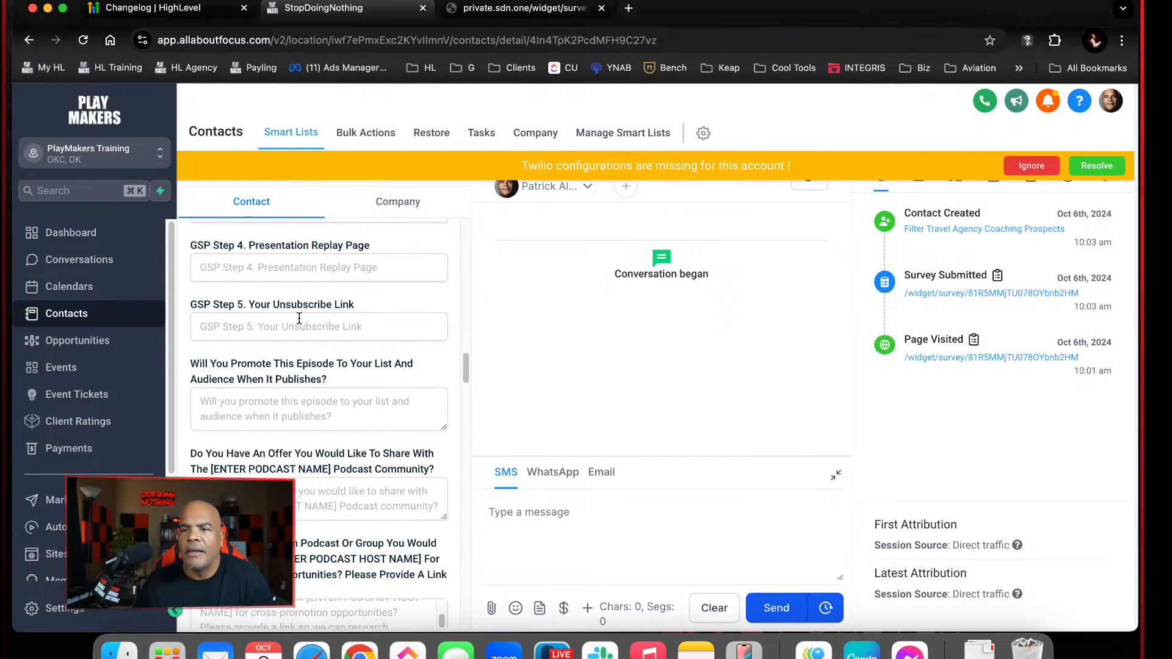
pyautogui.scroll(8, 299, 320)
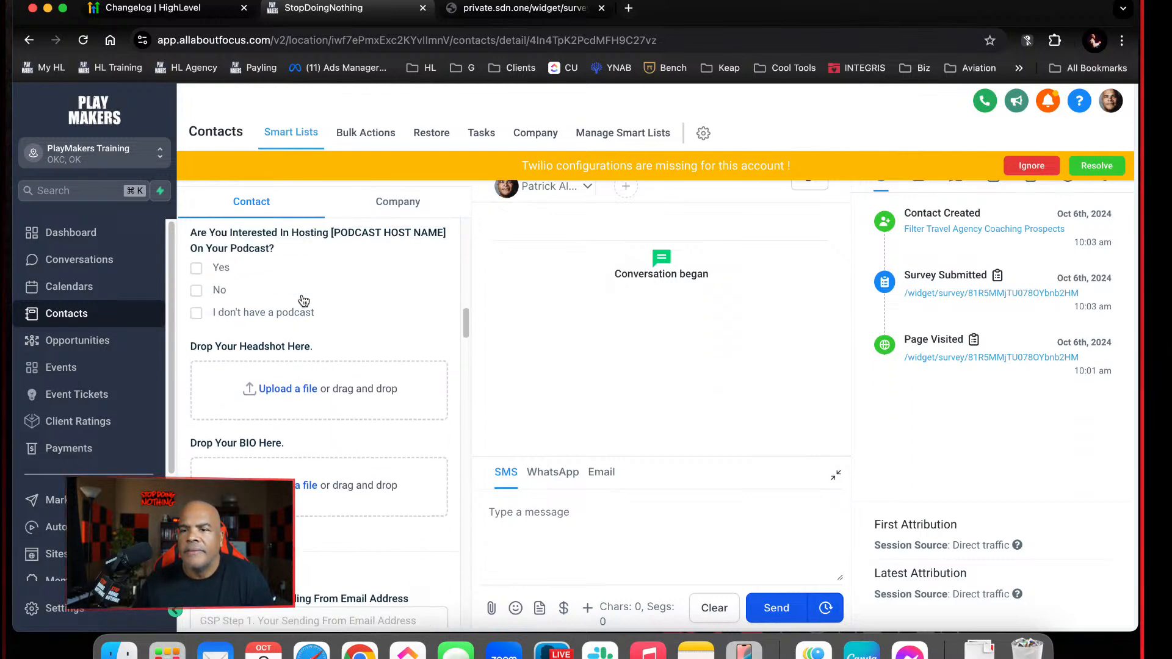
pyautogui.scroll(10, 278, 305)
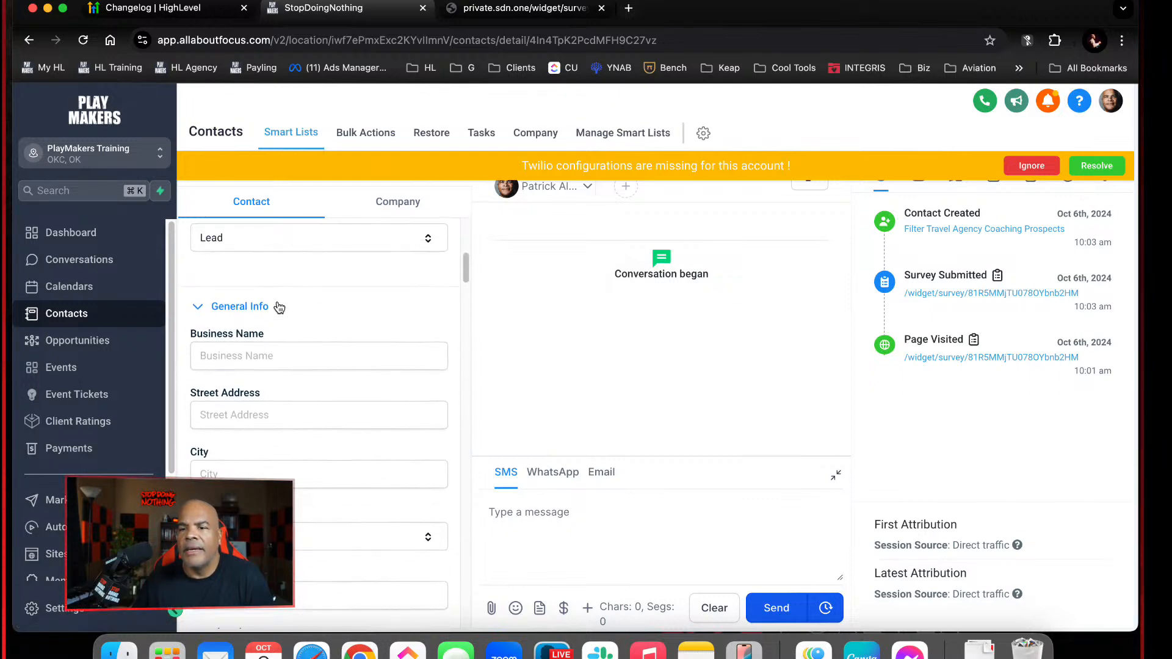
# Reload the contact record and look through its custom fields for the submitted survey answers
pyautogui.click(84, 41)
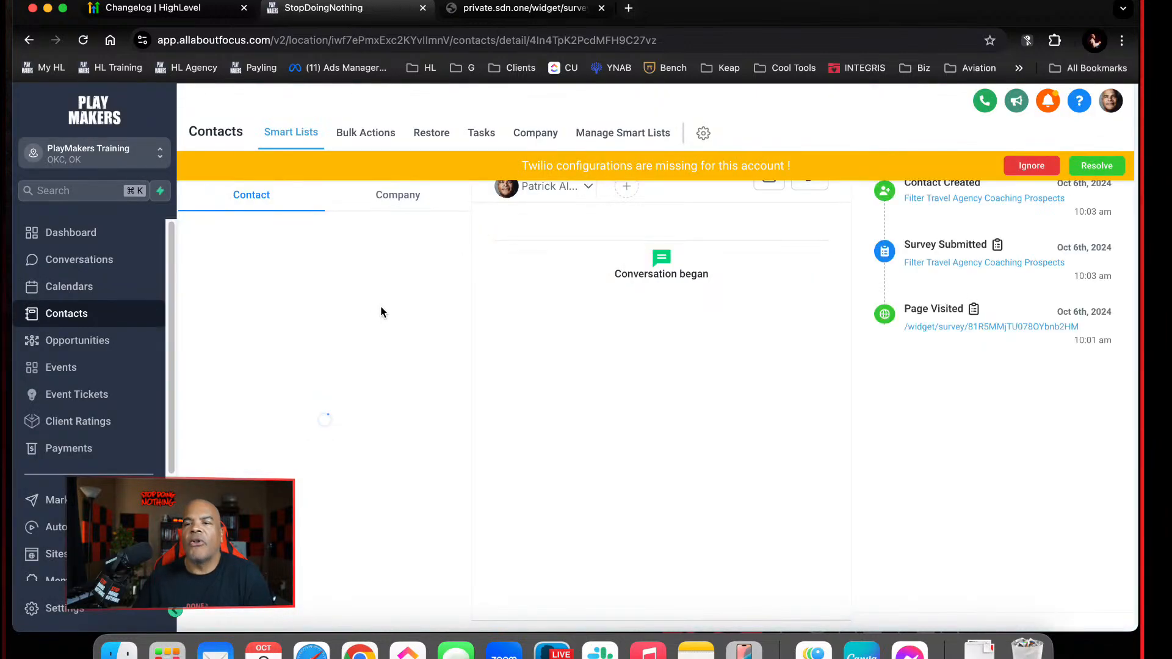
pyautogui.scroll(-2, 355, 392)
pyautogui.scroll(-8, 355, 392)
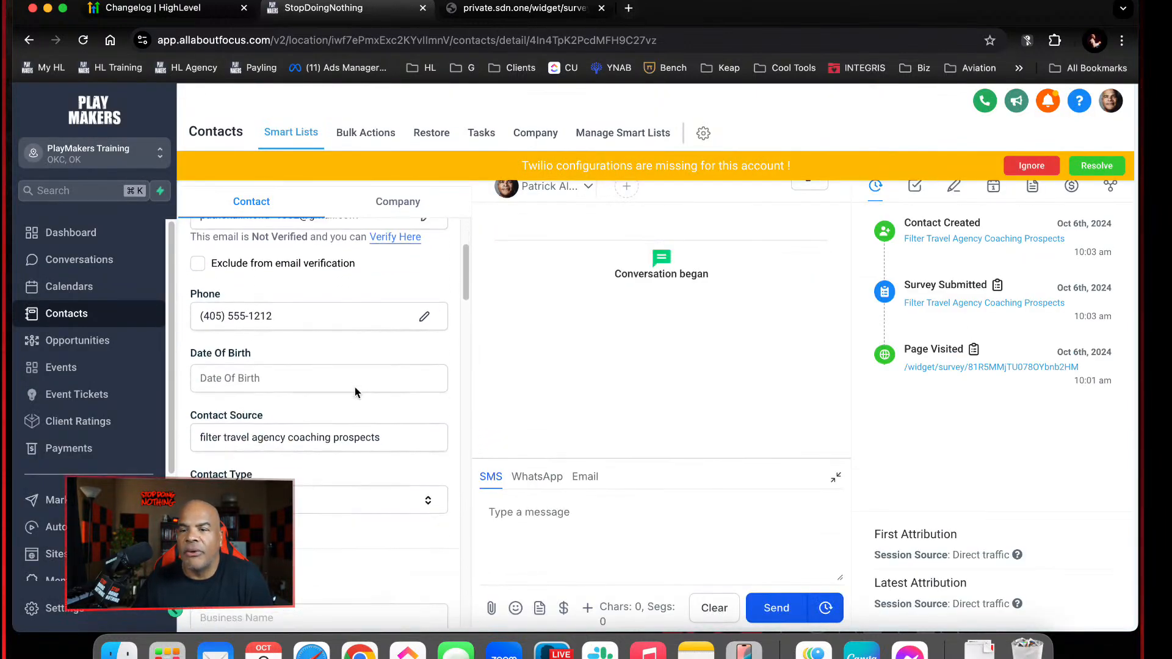
pyautogui.scroll(-8, 355, 388)
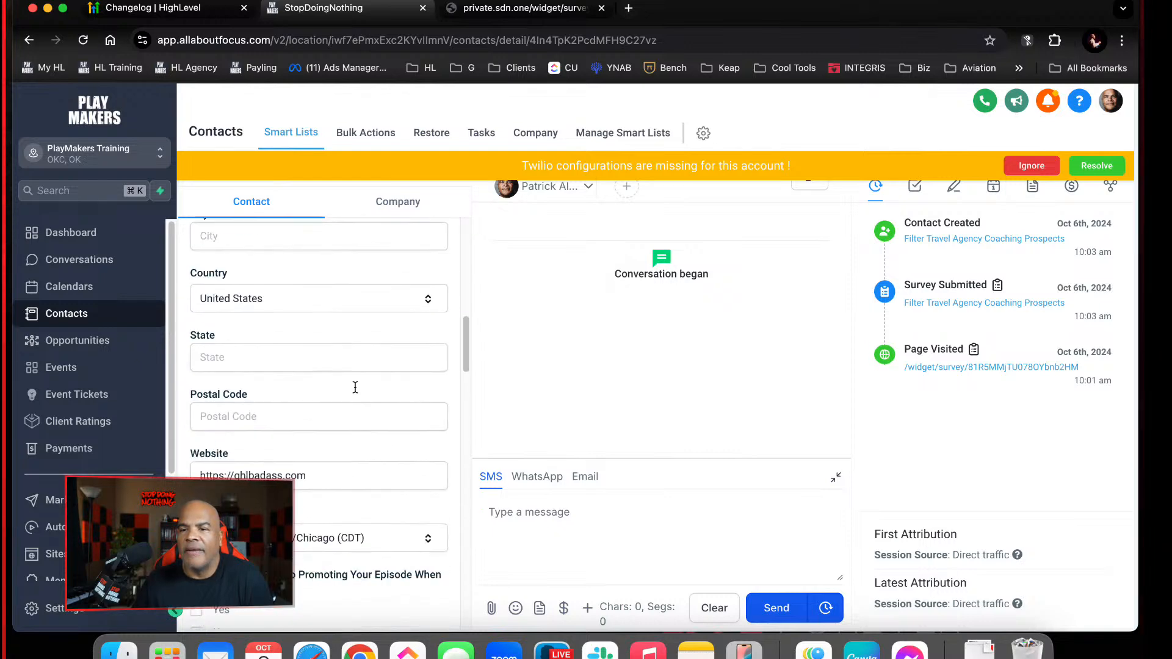
pyautogui.scroll(-8, 354, 391)
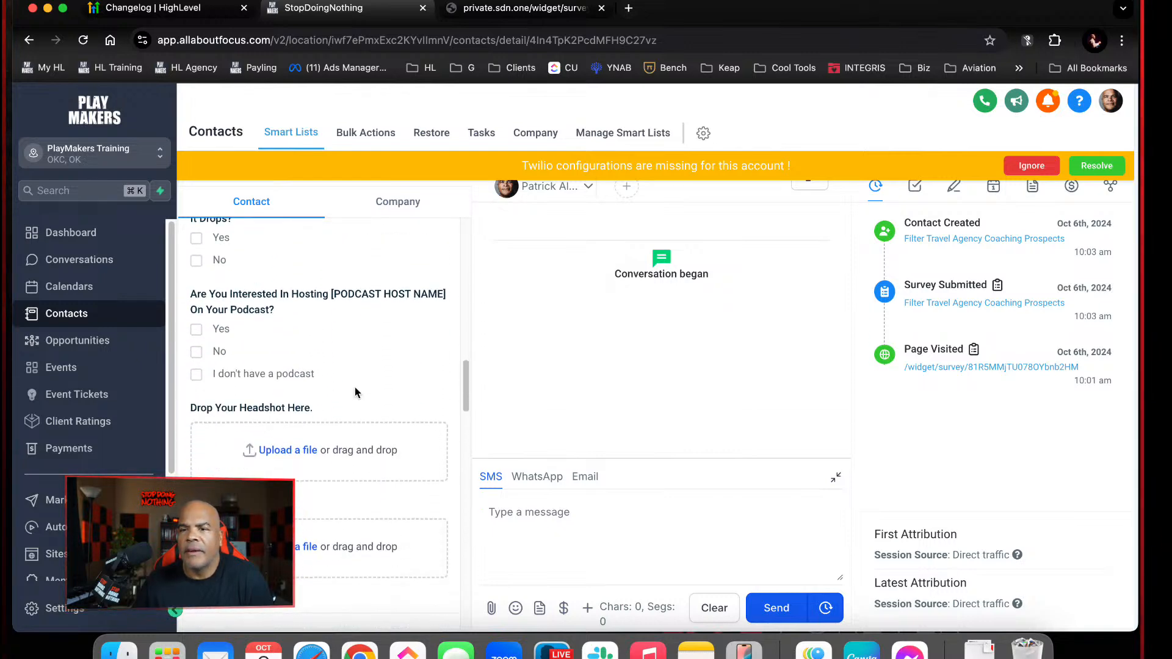
pyautogui.scroll(-8, 356, 389)
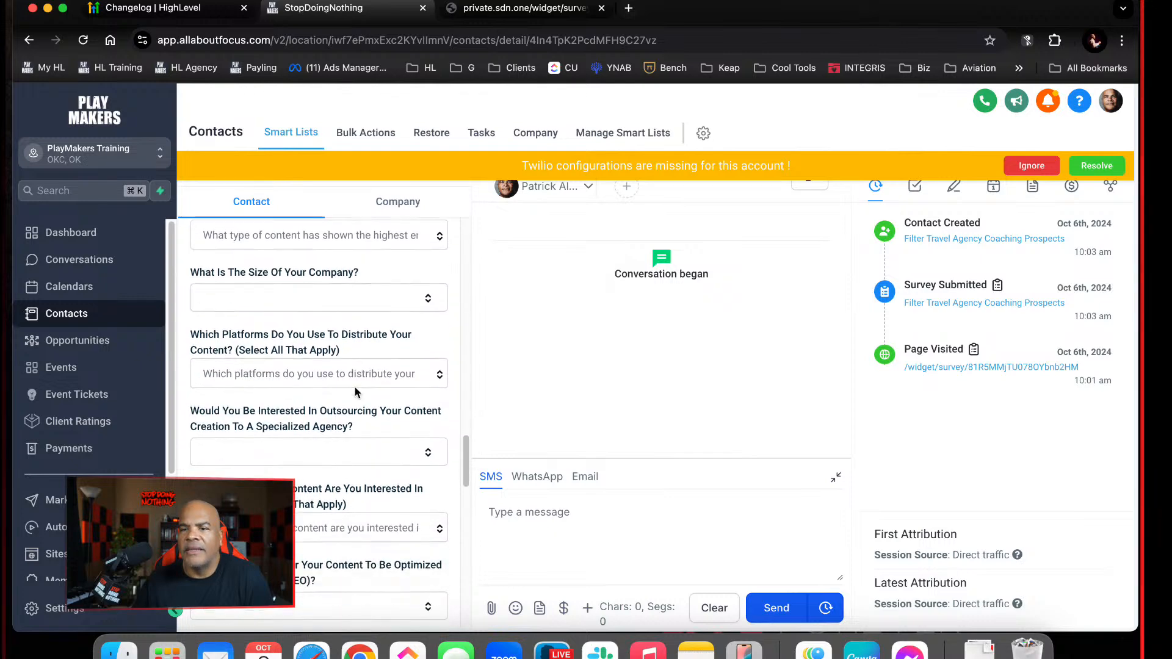
pyautogui.scroll(-8, 356, 389)
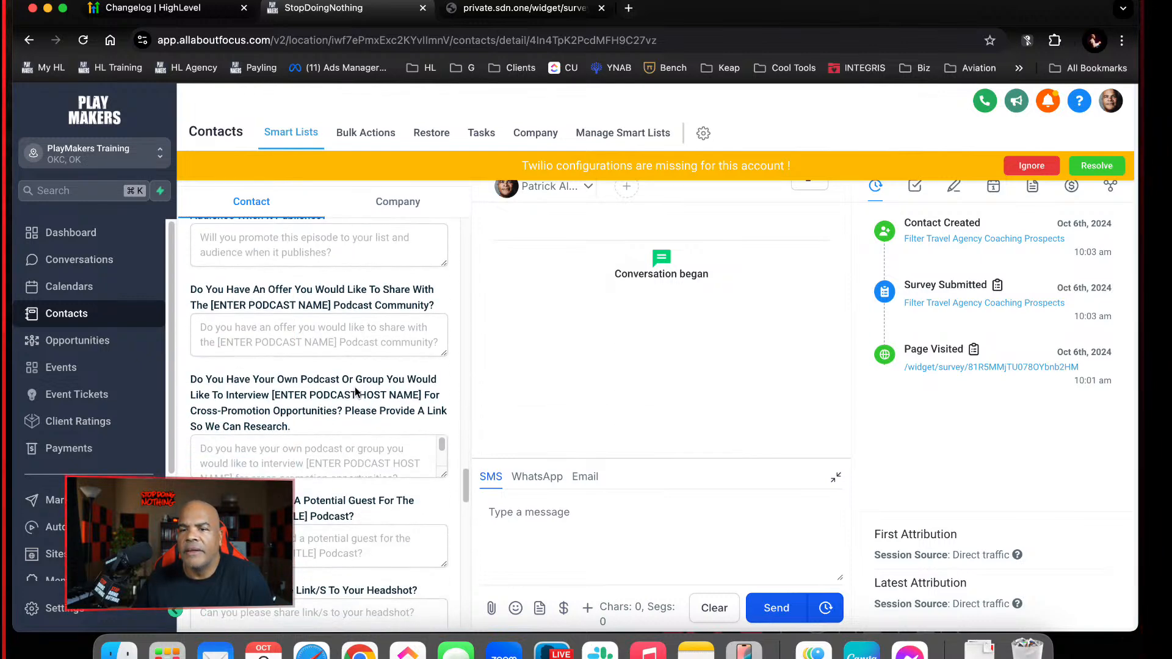
pyautogui.scroll(-10, 355, 390)
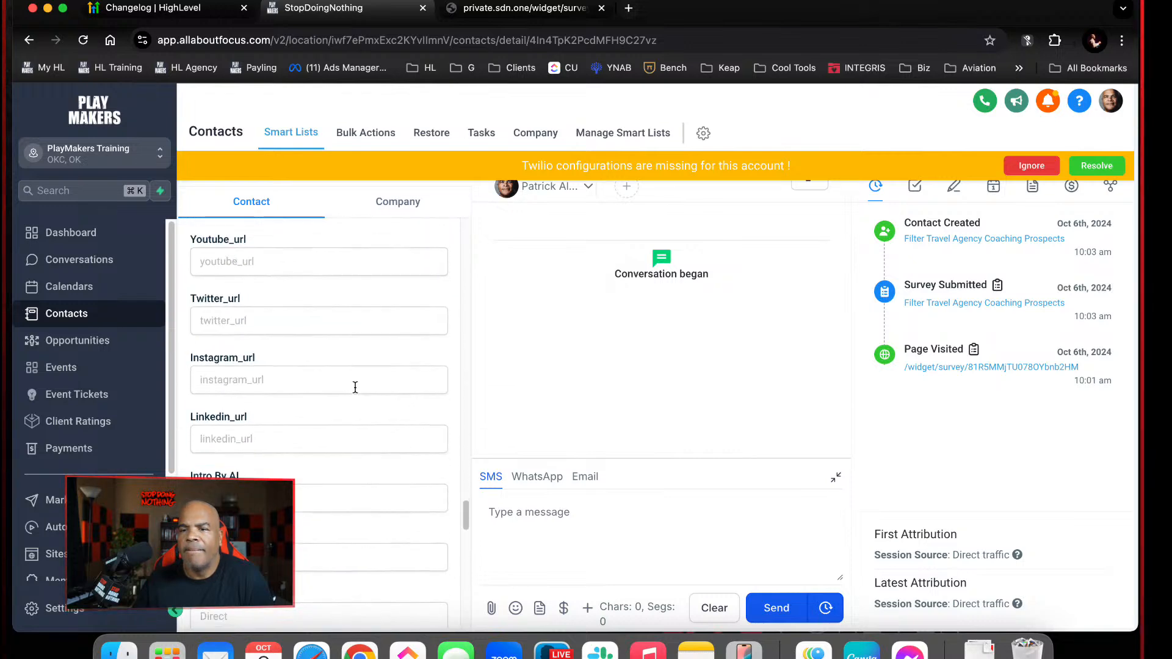
pyautogui.scroll(-10, 356, 388)
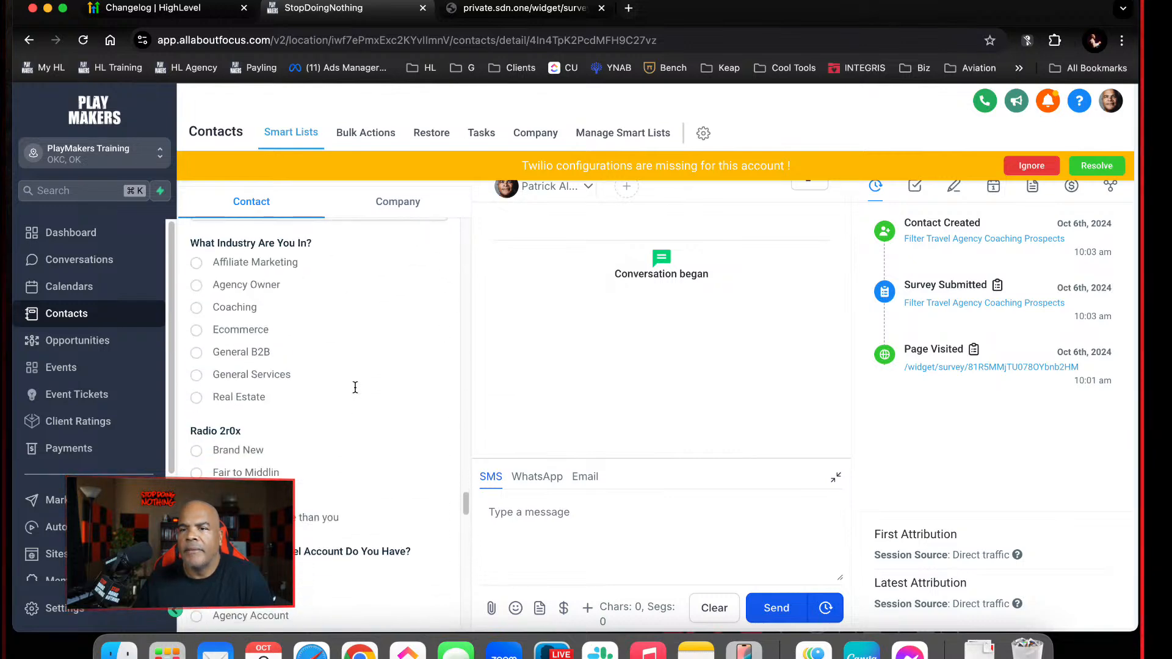
pyautogui.scroll(-10, 354, 391)
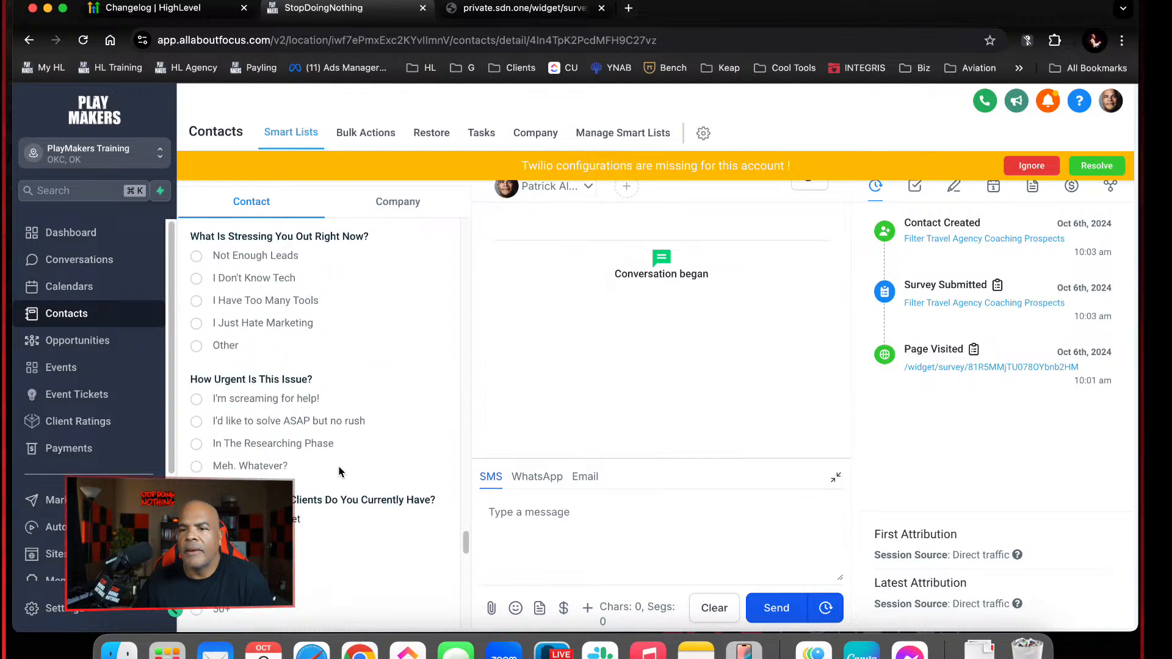
pyautogui.scroll(-1, 340, 470)
pyautogui.scroll(-5, 338, 467)
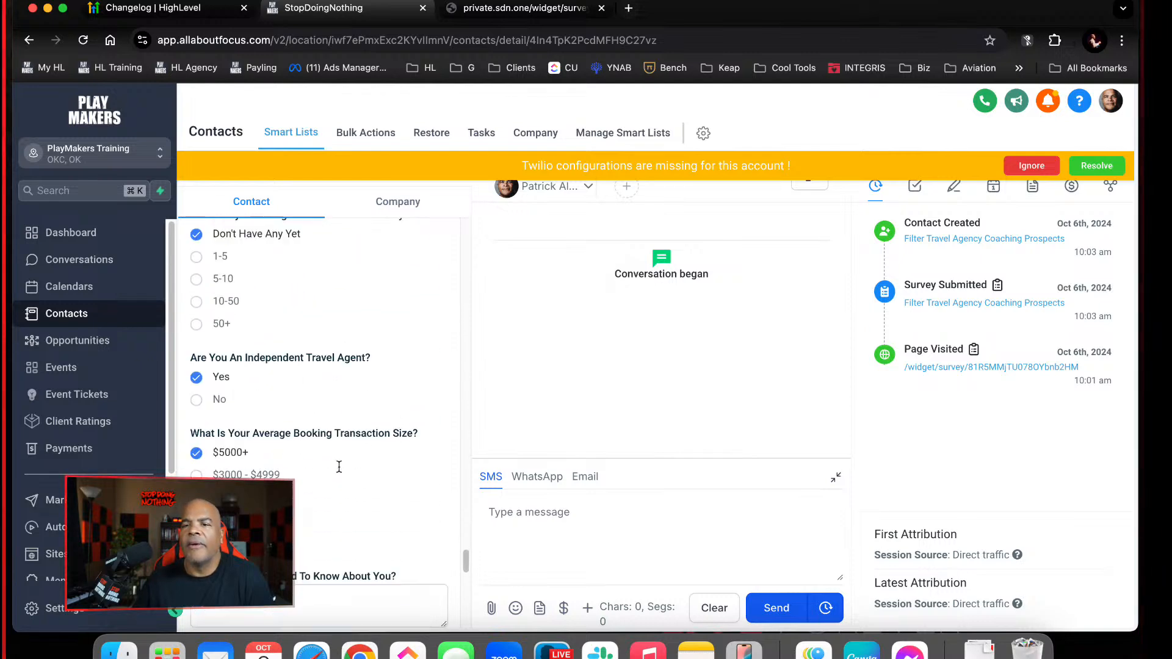
# Review the contact's answers from coaching clients through average booking transaction size, the free-text answer and the TA Coaching Score field
pyautogui.scroll(8, 341, 471)
pyautogui.scroll(5, 340, 472)
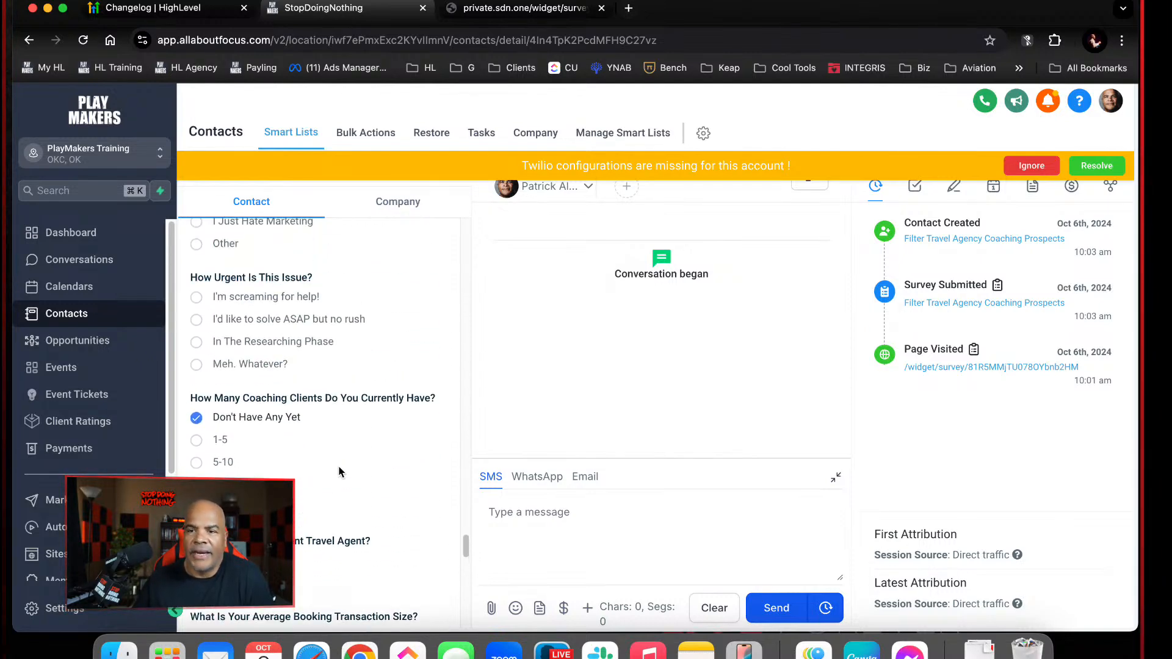
pyautogui.scroll(-7, 340, 471)
pyautogui.scroll(2, 340, 471)
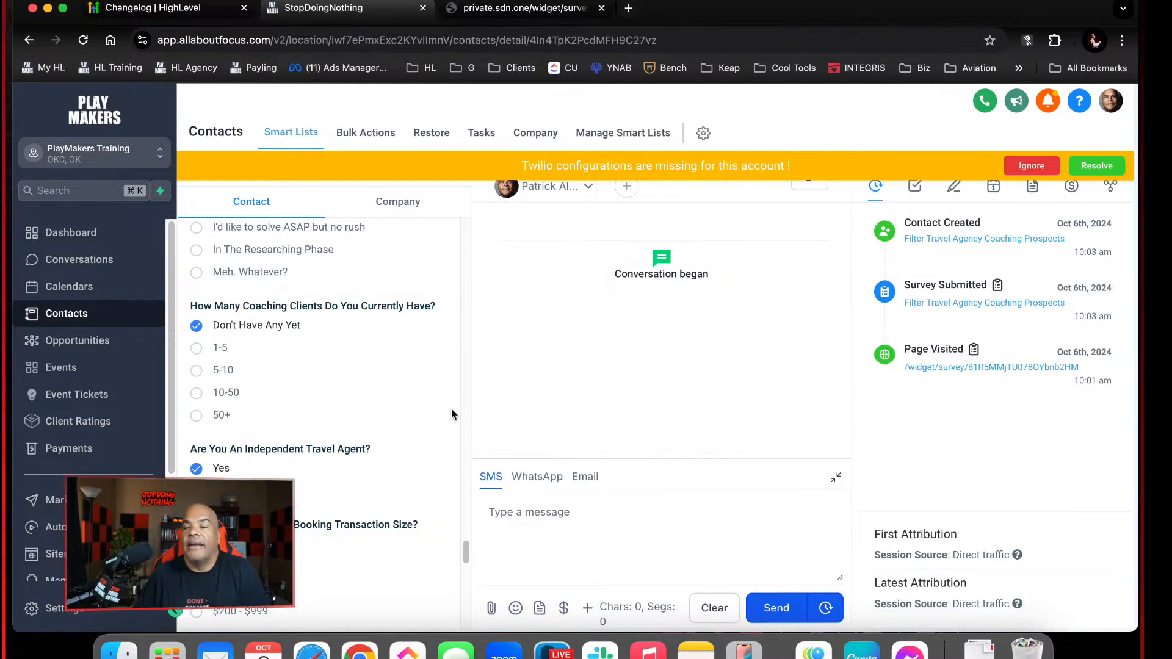
pyautogui.scroll(-5, 409, 438)
pyautogui.scroll(-1, 409, 436)
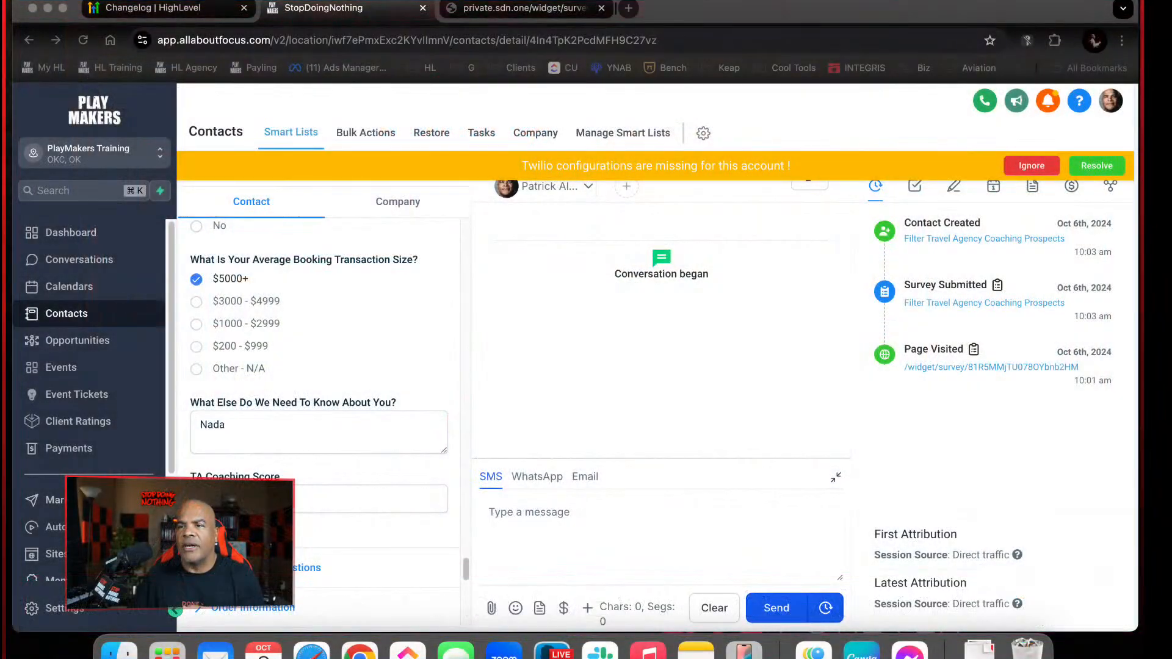
# Open acquisition.com in a new browser tab and choose "I want to START my business" in its survey
pyautogui.click(630, 8)
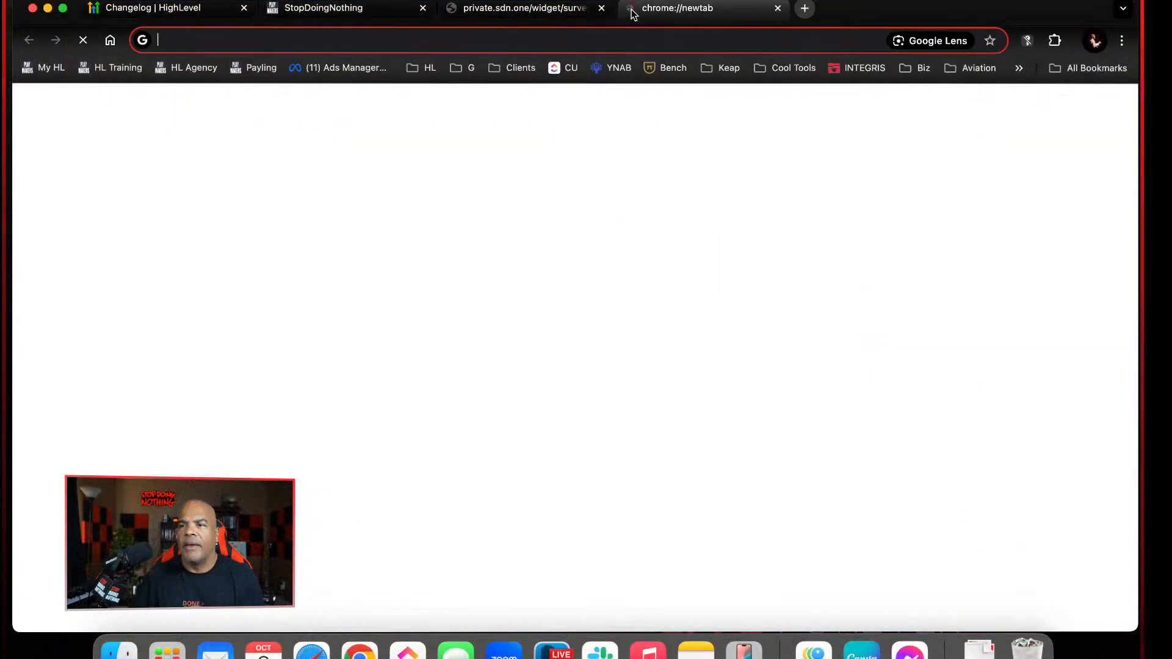
pyautogui.click(625, 40)
pyautogui.write('acquisition.com')
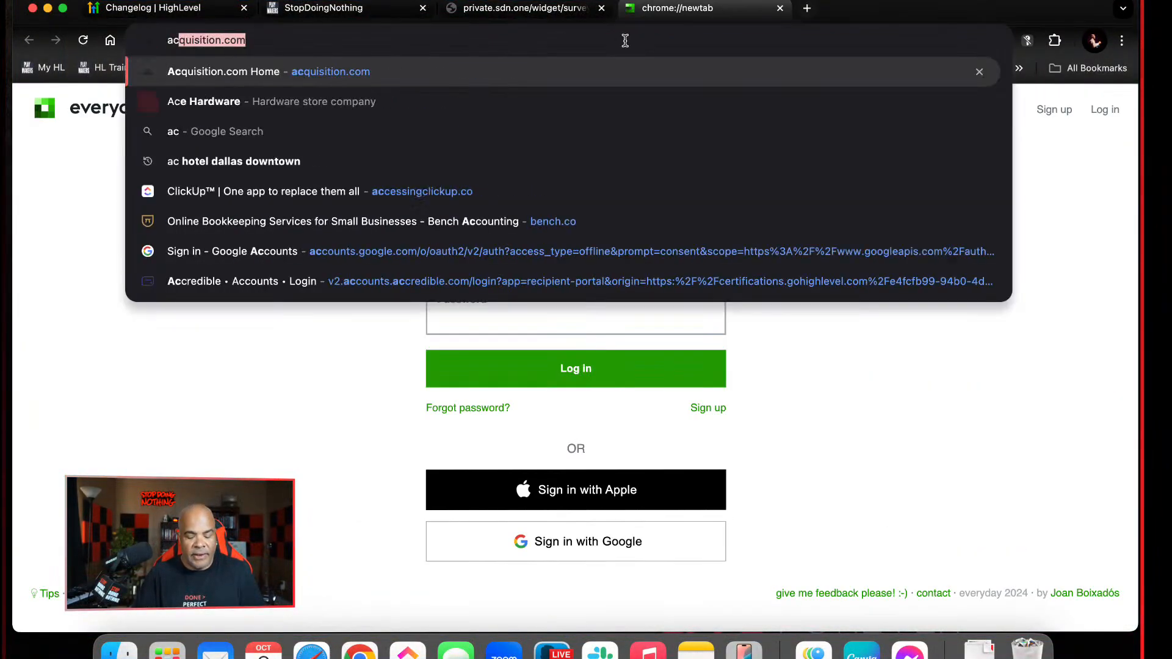
pyautogui.press('Return')
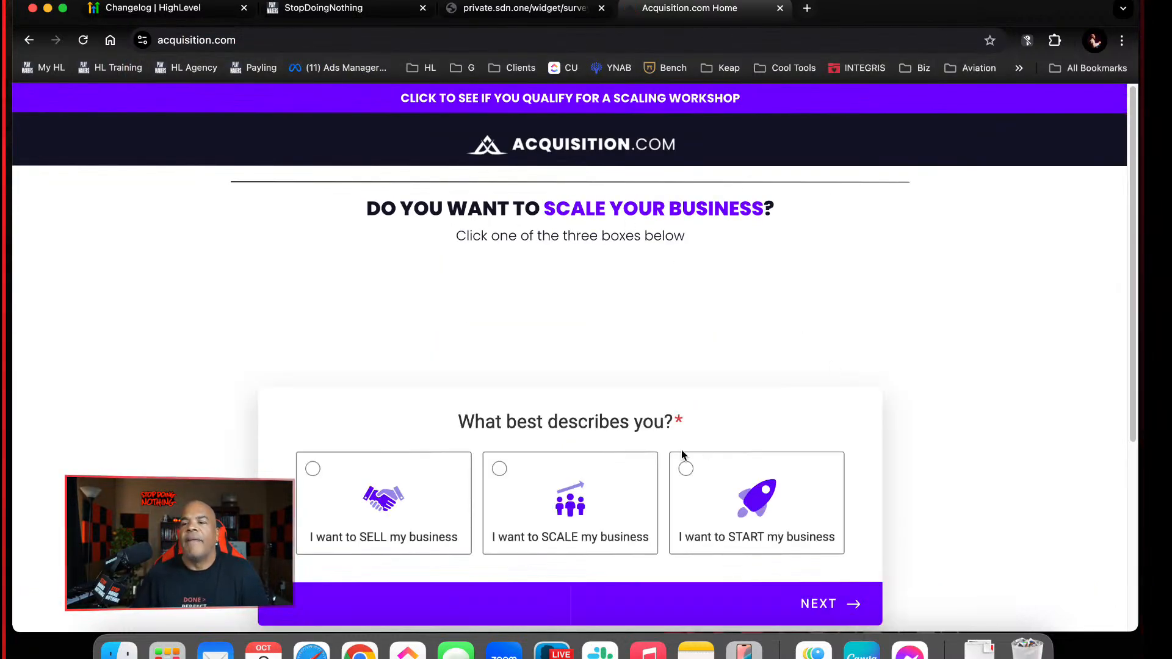
pyautogui.scroll(-3, 663, 492)
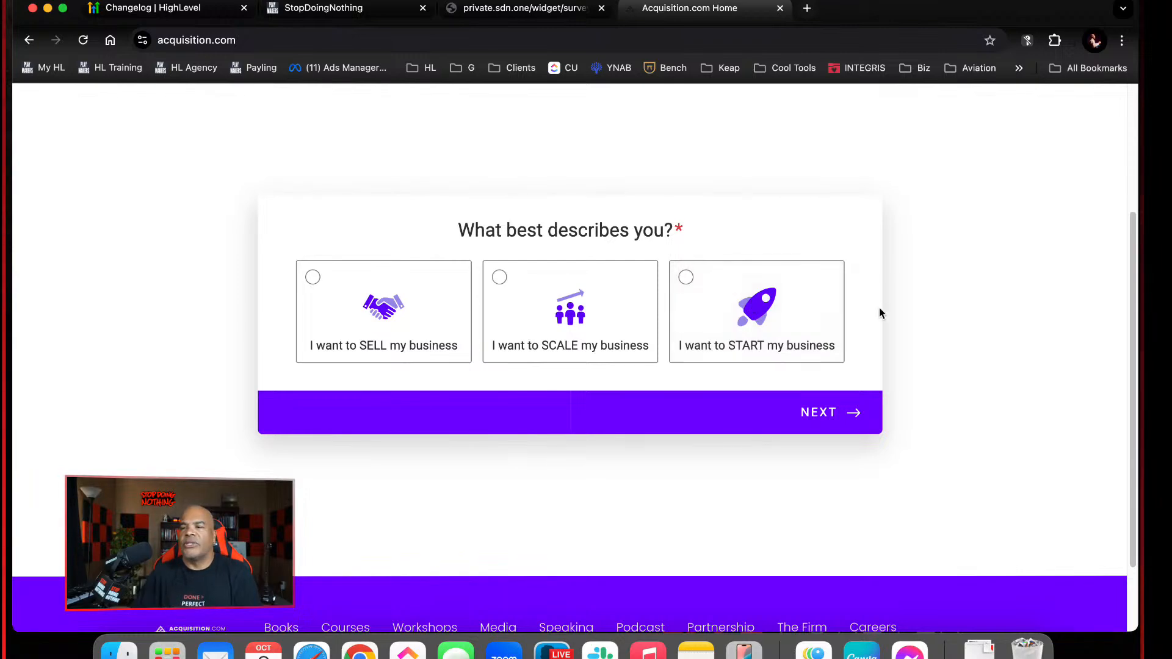
pyautogui.click(757, 310)
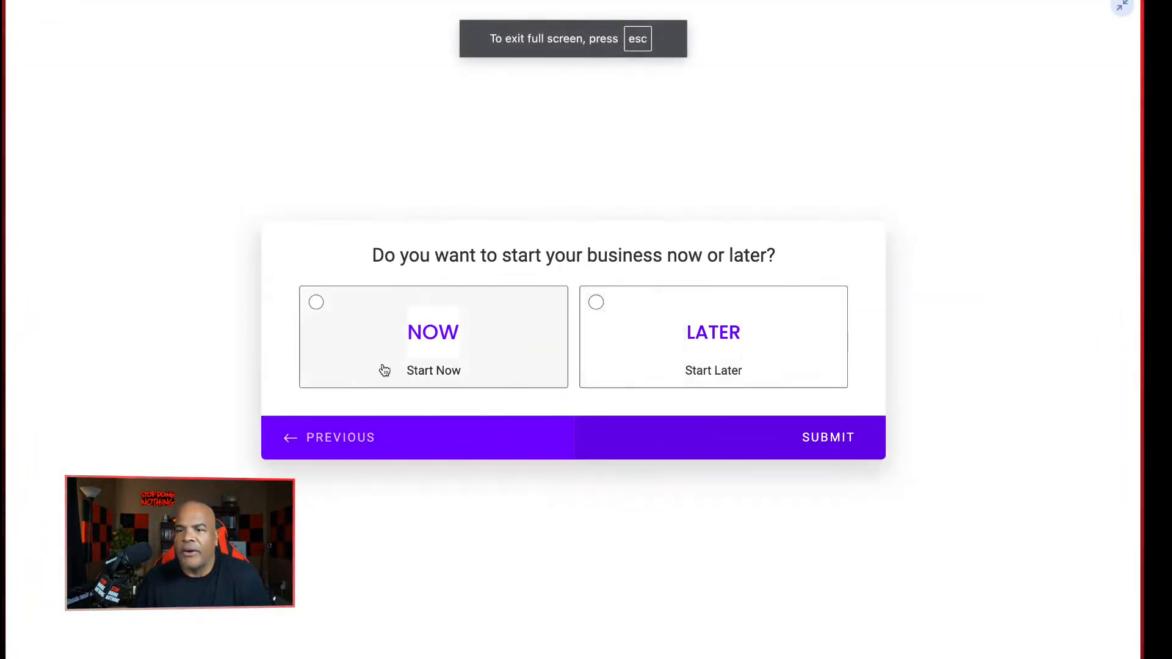
# Compare the SCALE and SELL paths from the first survey question, trying to advance past the business location without an answer, and return to the start
pyautogui.click(340, 437)
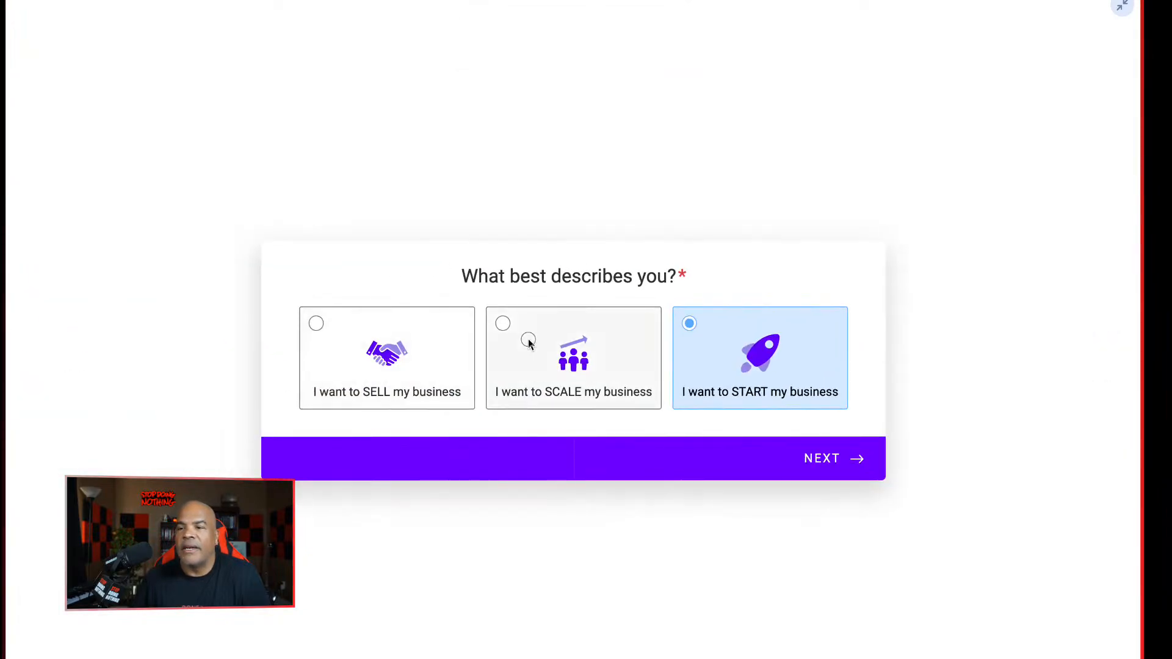
pyautogui.click(529, 344)
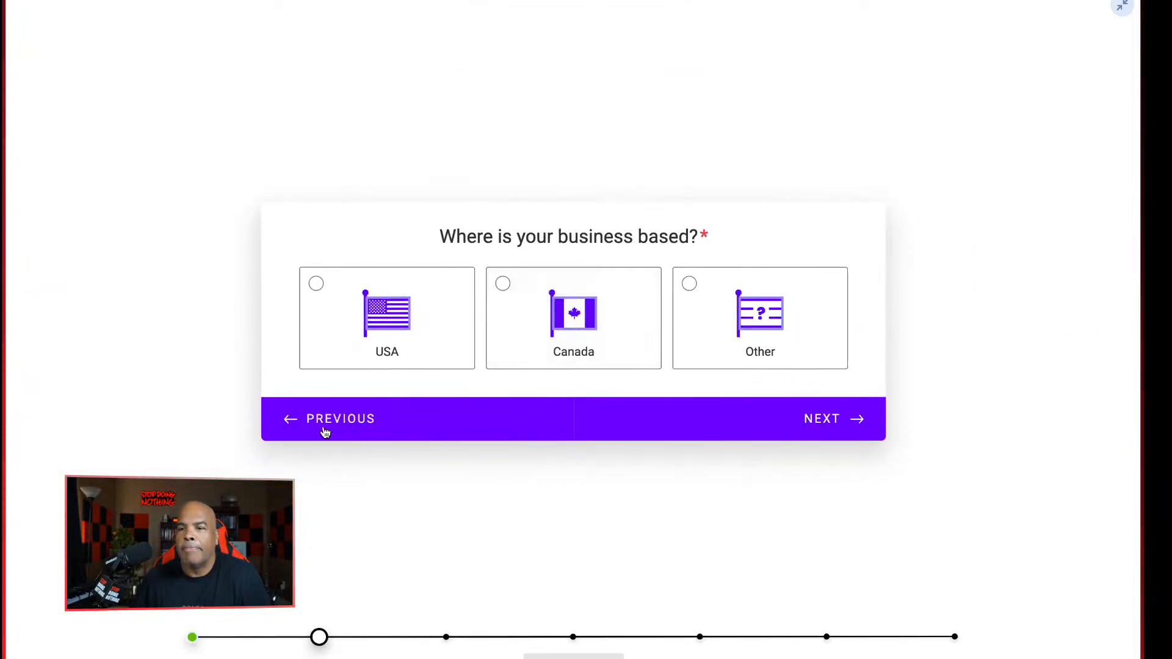
pyautogui.click(333, 429)
pyautogui.click(401, 361)
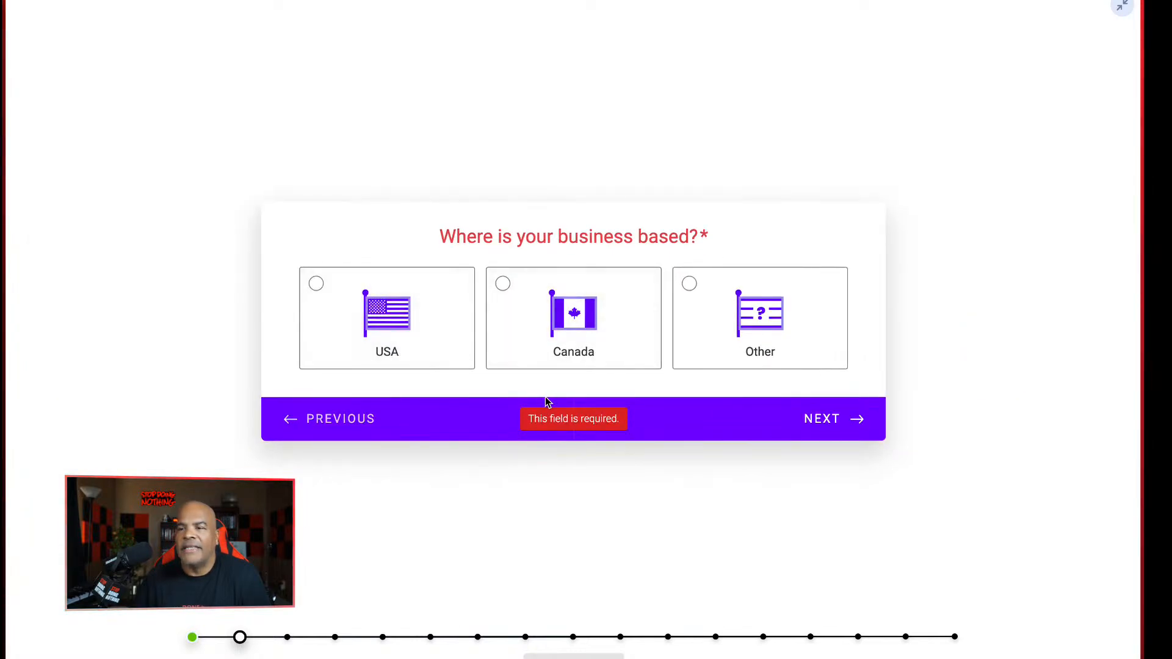
pyautogui.click(853, 419)
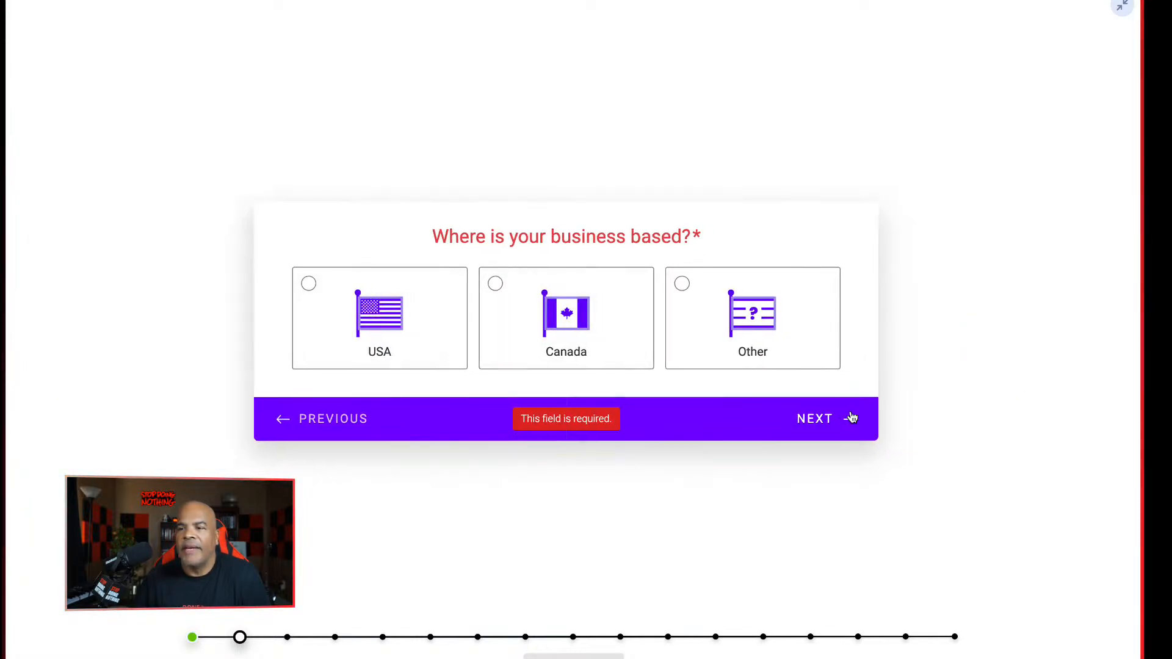
pyautogui.click(321, 418)
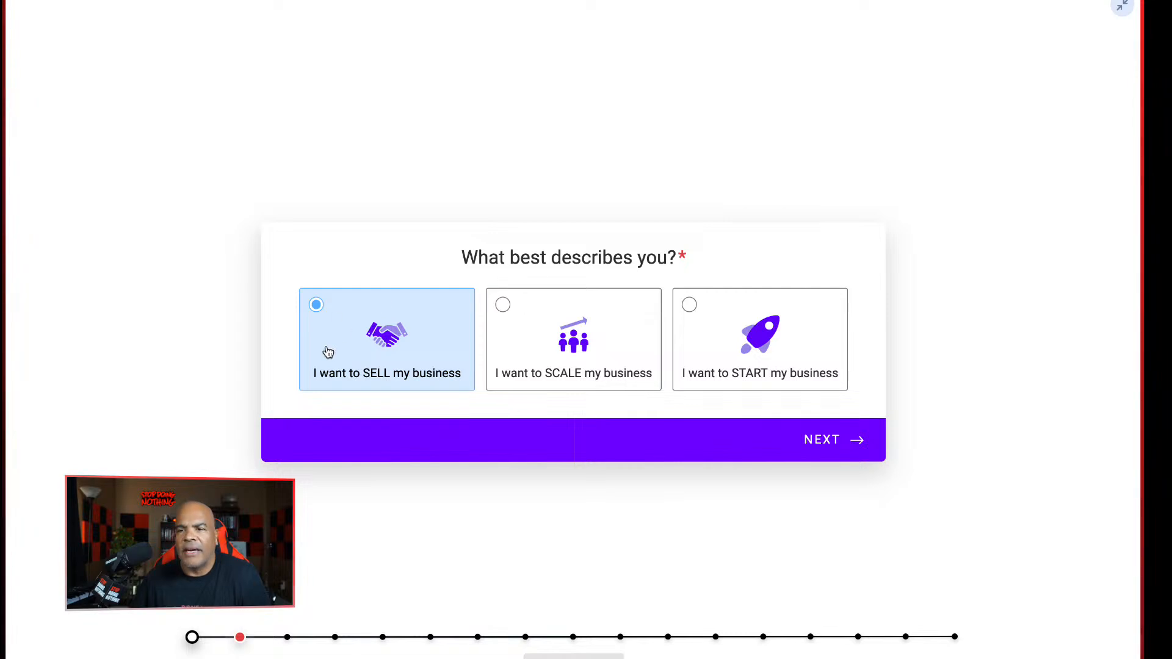
# Check the SCALE path, follow the START path with "Start Now" as far as the email question, and go back to "What best describes you?"
pyautogui.click(574, 331)
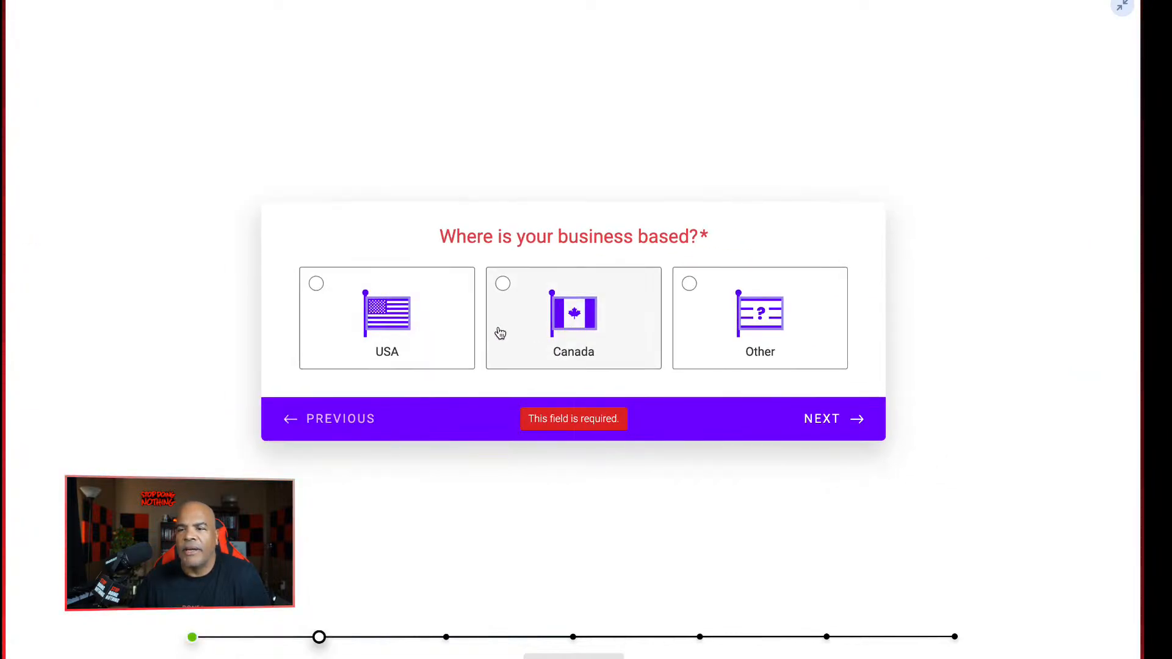
pyautogui.click(344, 420)
pyautogui.click(766, 386)
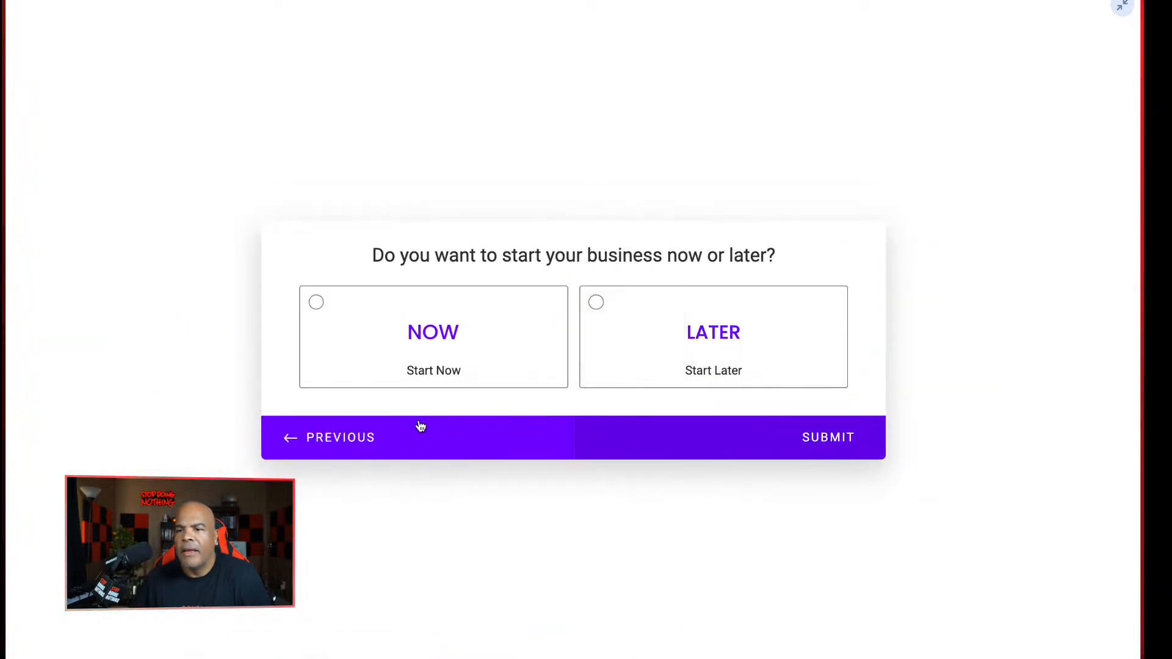
pyautogui.click(432, 339)
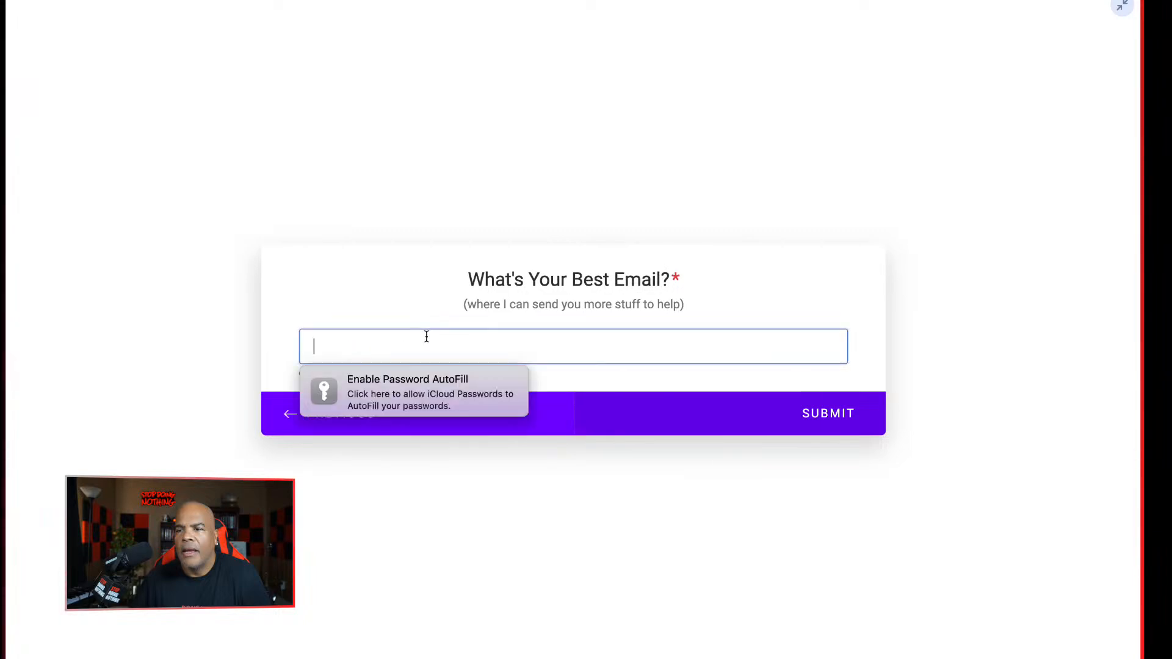
pyautogui.click(290, 413)
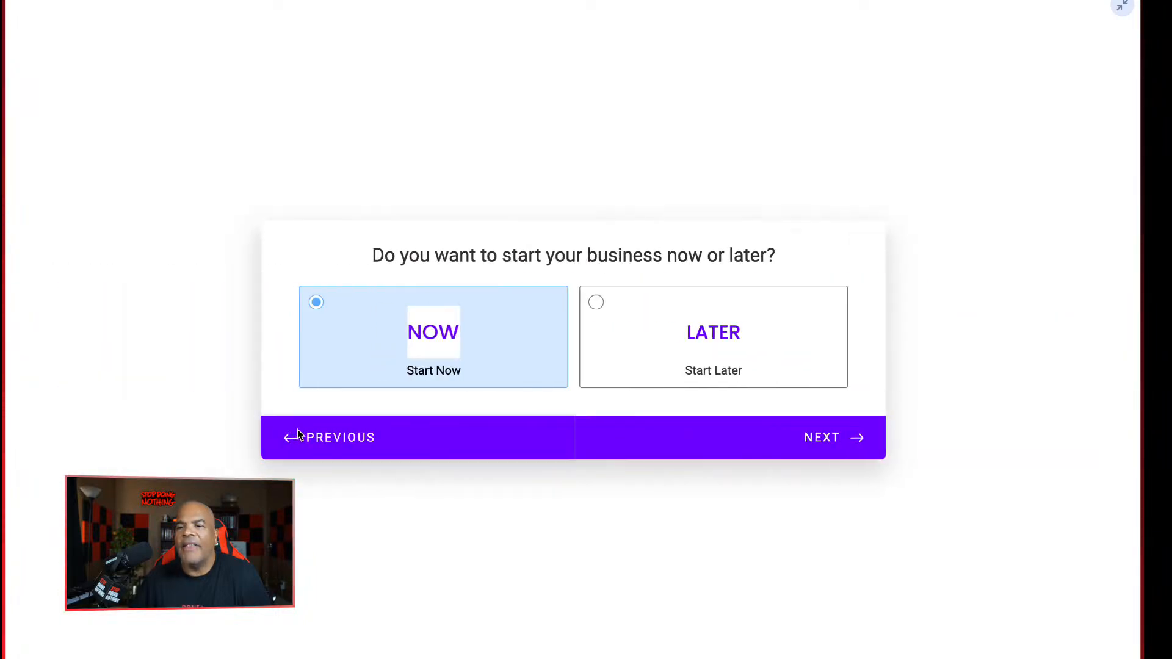
pyautogui.click(296, 432)
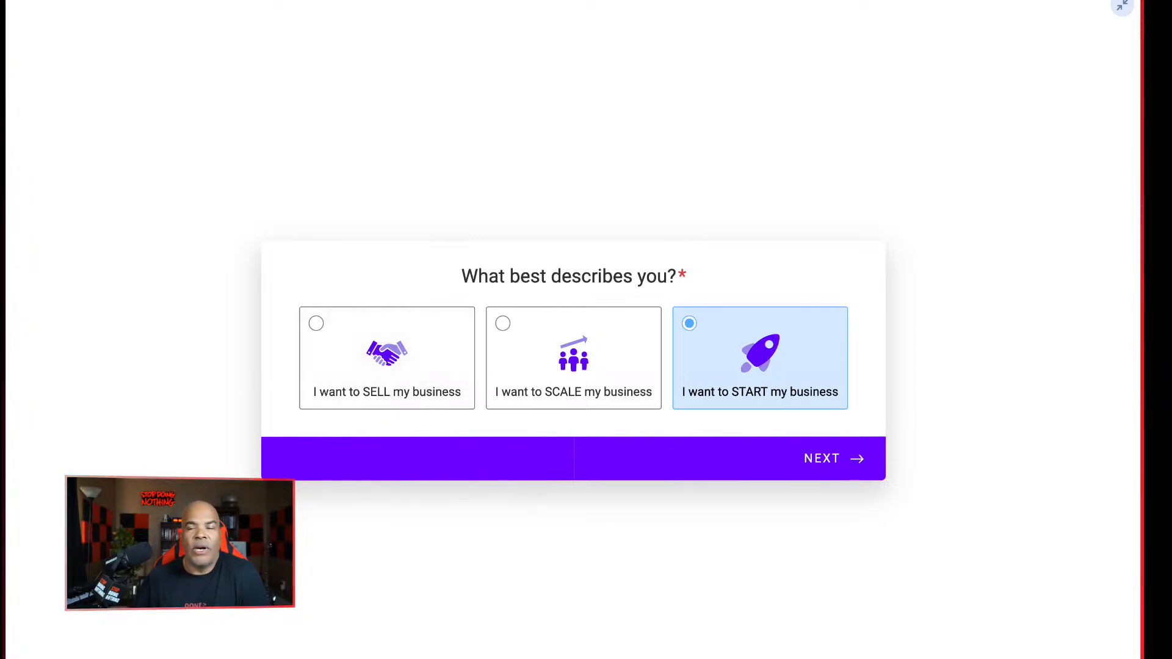
# Follow the SCALE path with USA as the business location as far as the name question, and return to the first question
pyautogui.click(552, 340)
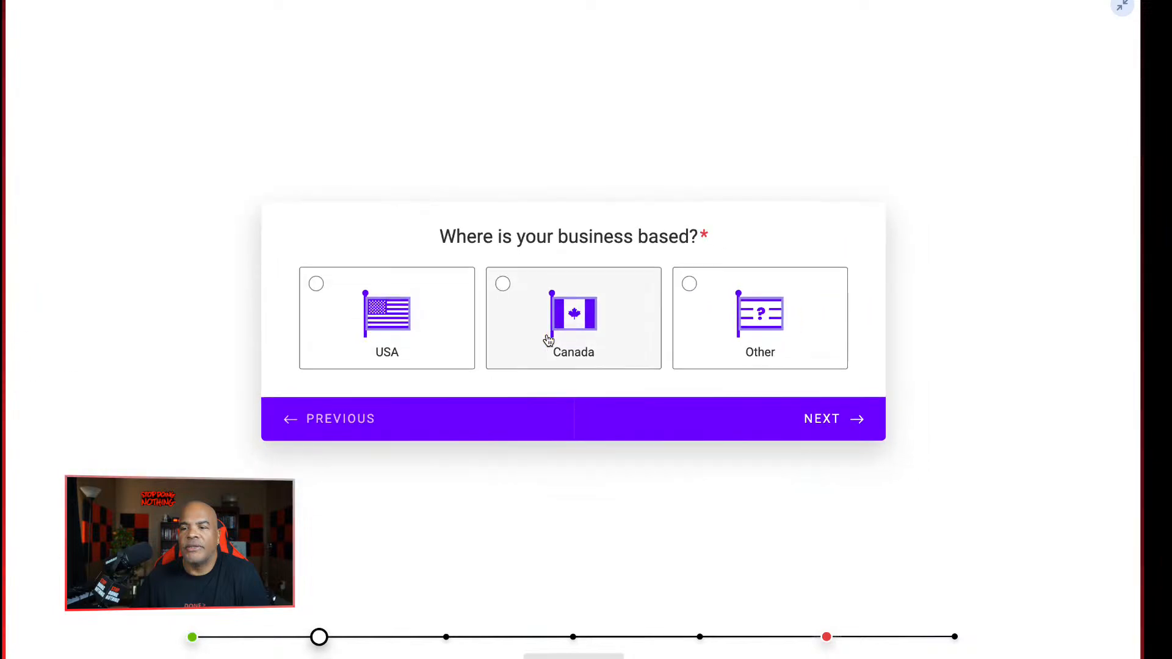
pyautogui.click(384, 329)
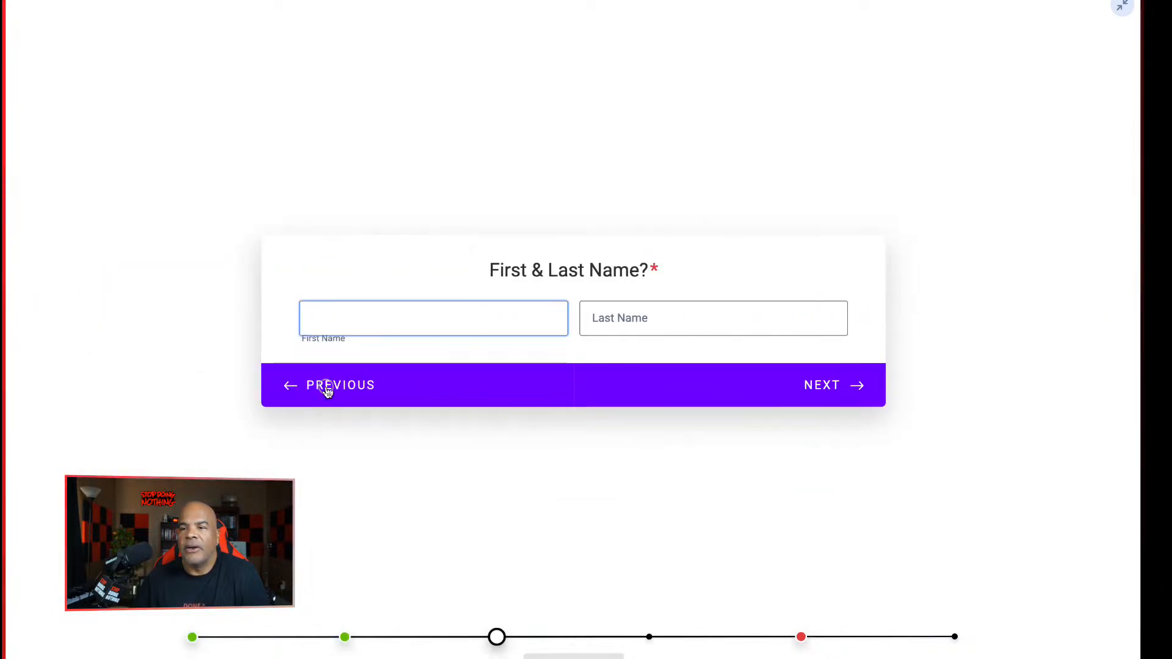
pyautogui.click(324, 385)
pyautogui.click(315, 416)
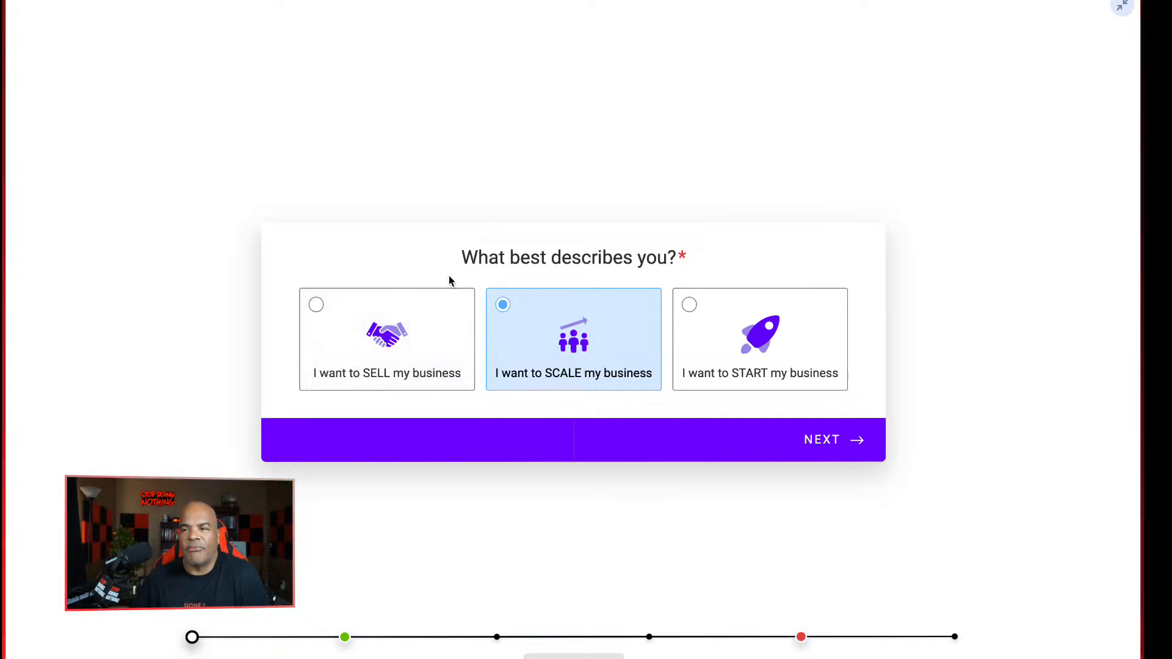
# Preview the follow-up questions for "I want to START my business" and "I want to SELL my business", returning to the first question each time
pyautogui.click(780, 336)
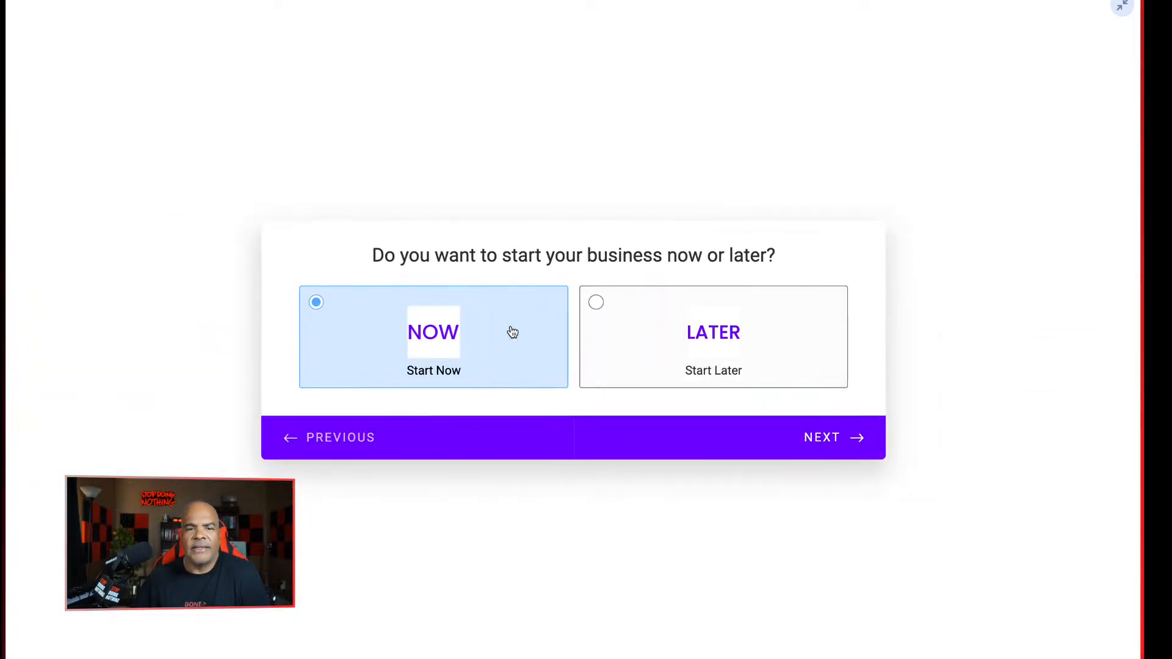
pyautogui.click(328, 439)
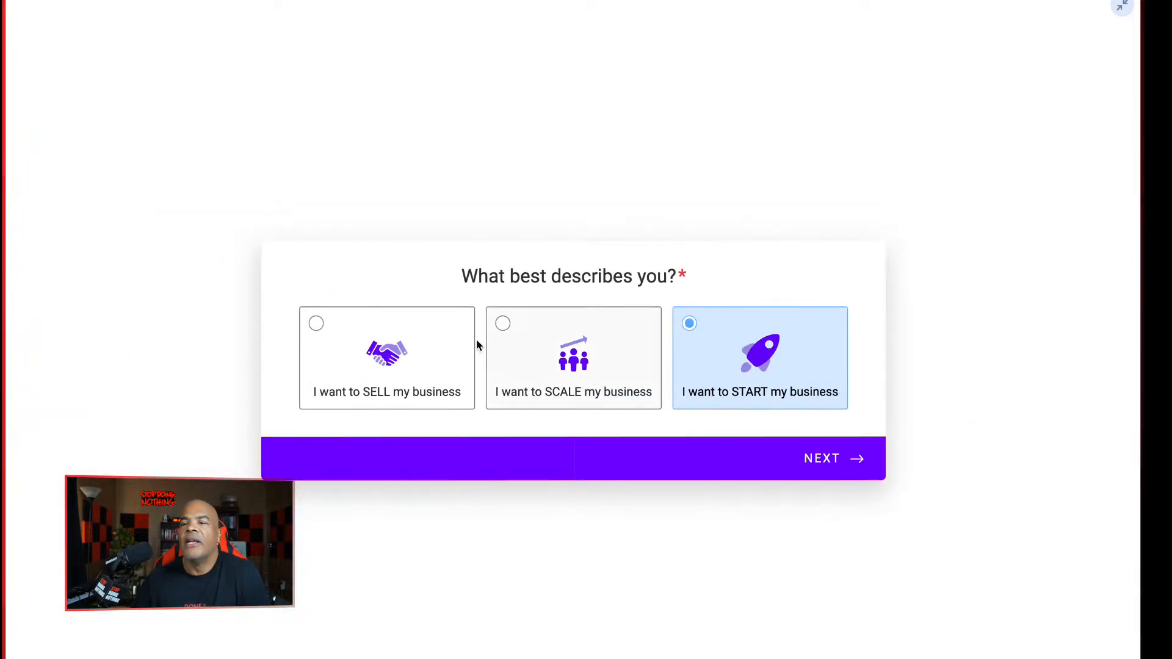
pyautogui.click(381, 385)
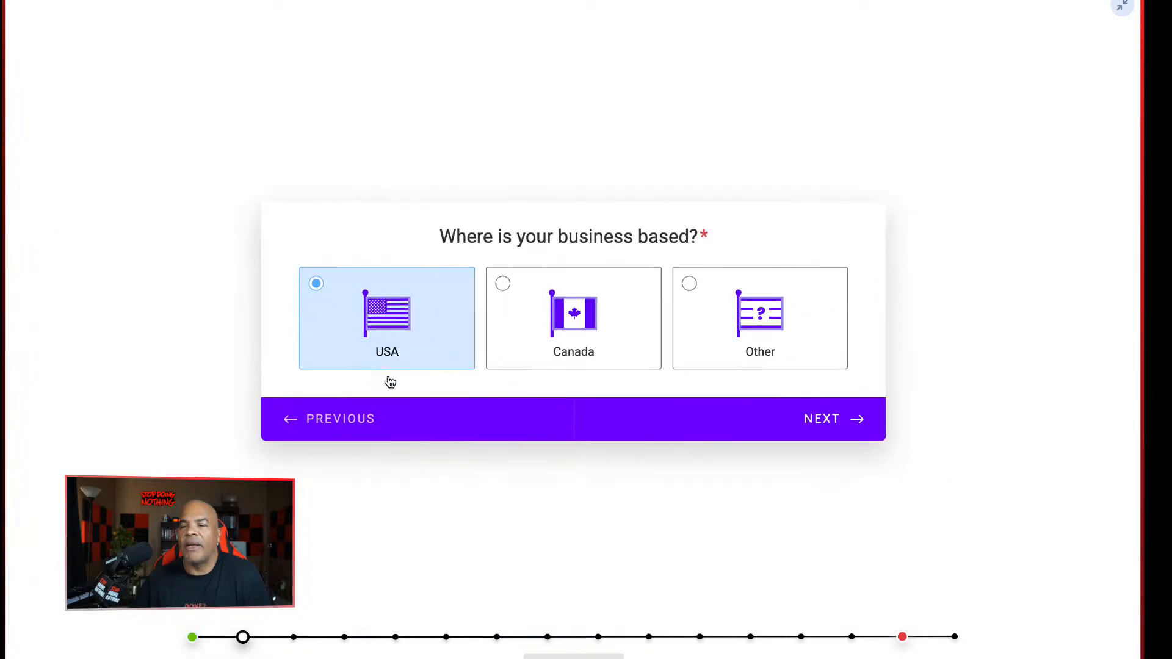
pyautogui.click(328, 419)
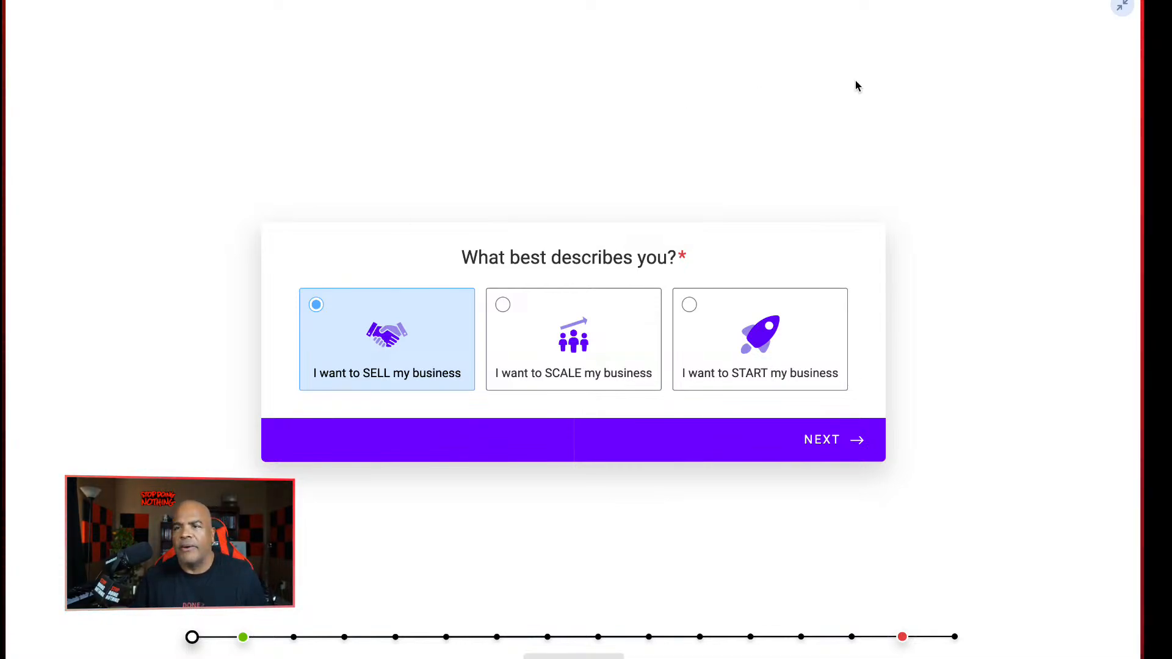
# Exit the full-screen survey and close the acquisition.com page to return to the HighLevel contact record
pyautogui.press('Escape')
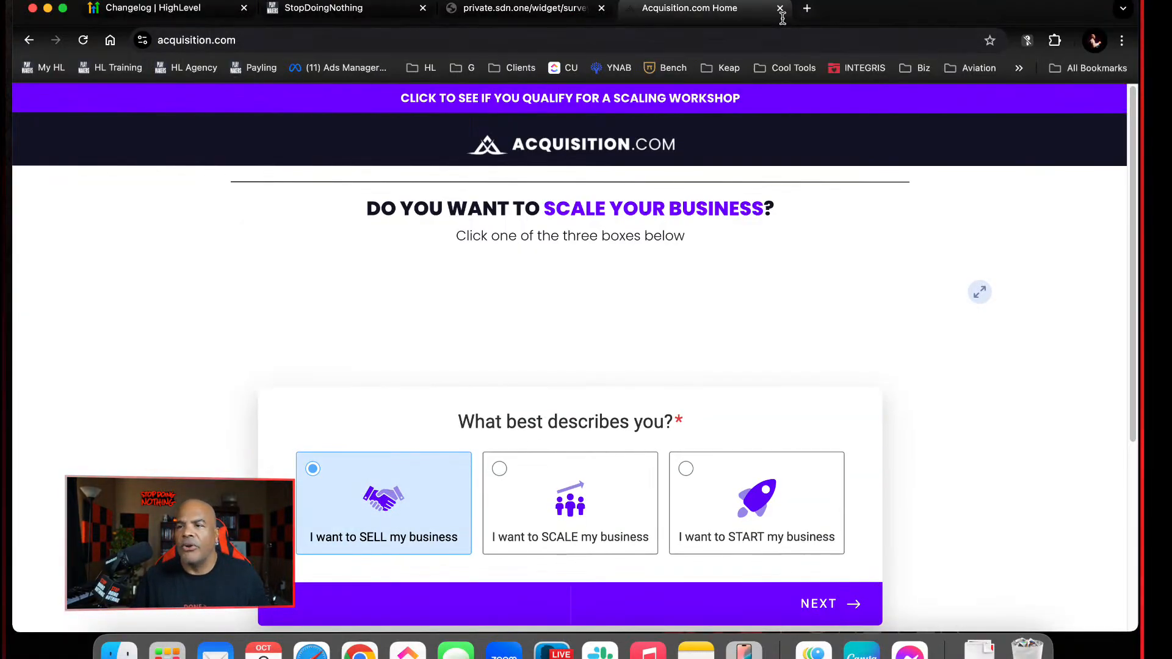
pyautogui.click(780, 8)
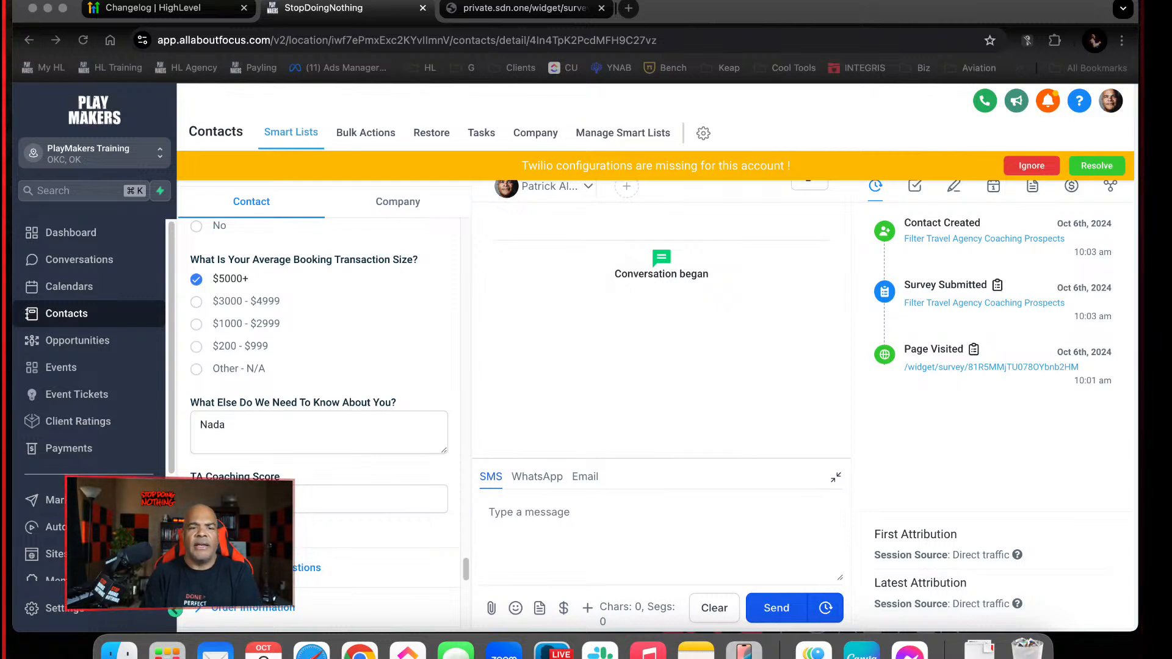
pyautogui.click(482, 374)
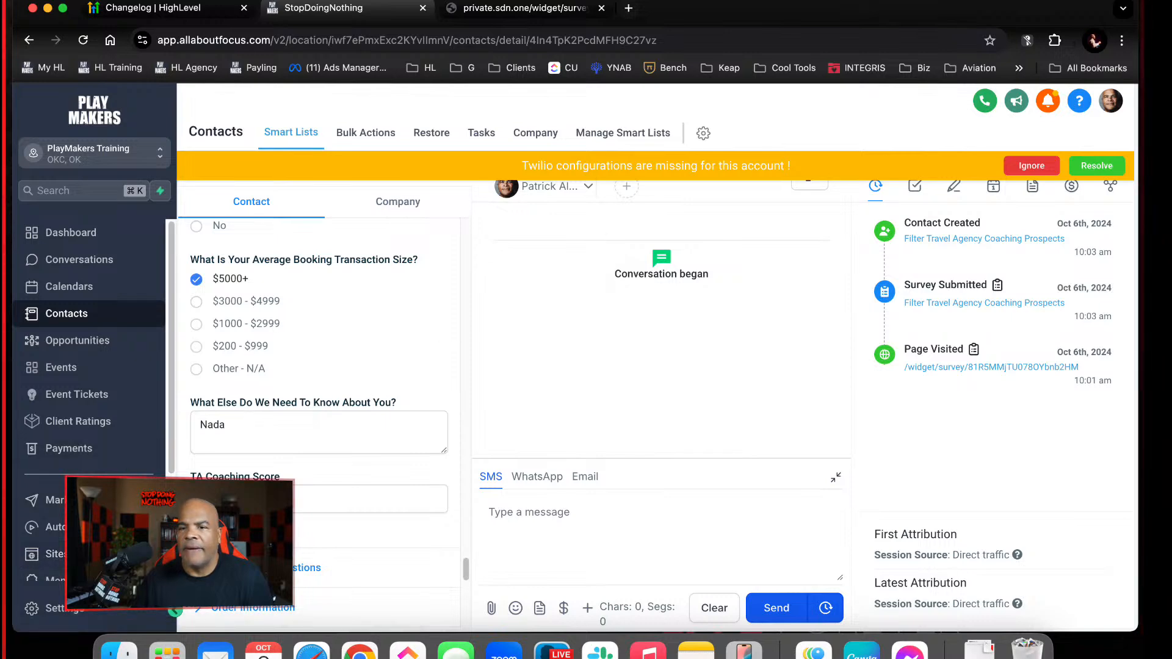
# Open the "Filter Travel Agency Coaching Prospects" survey in the survey builder under Sites and view the end of Slide 1
pyautogui.click(49, 553)
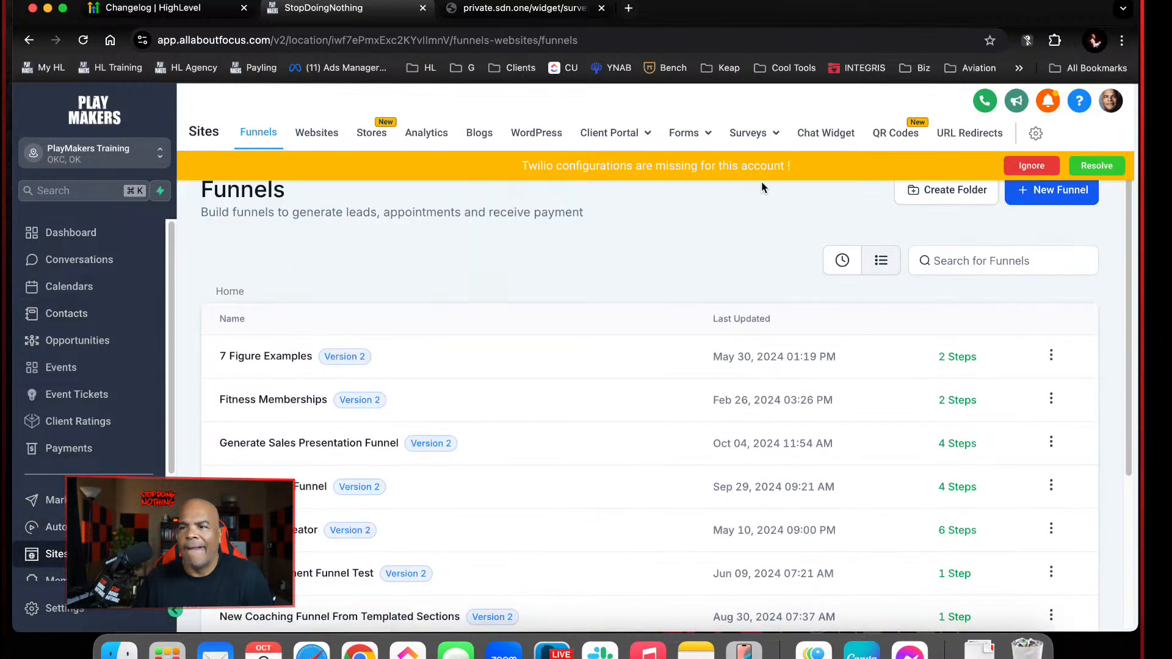
pyautogui.click(765, 126)
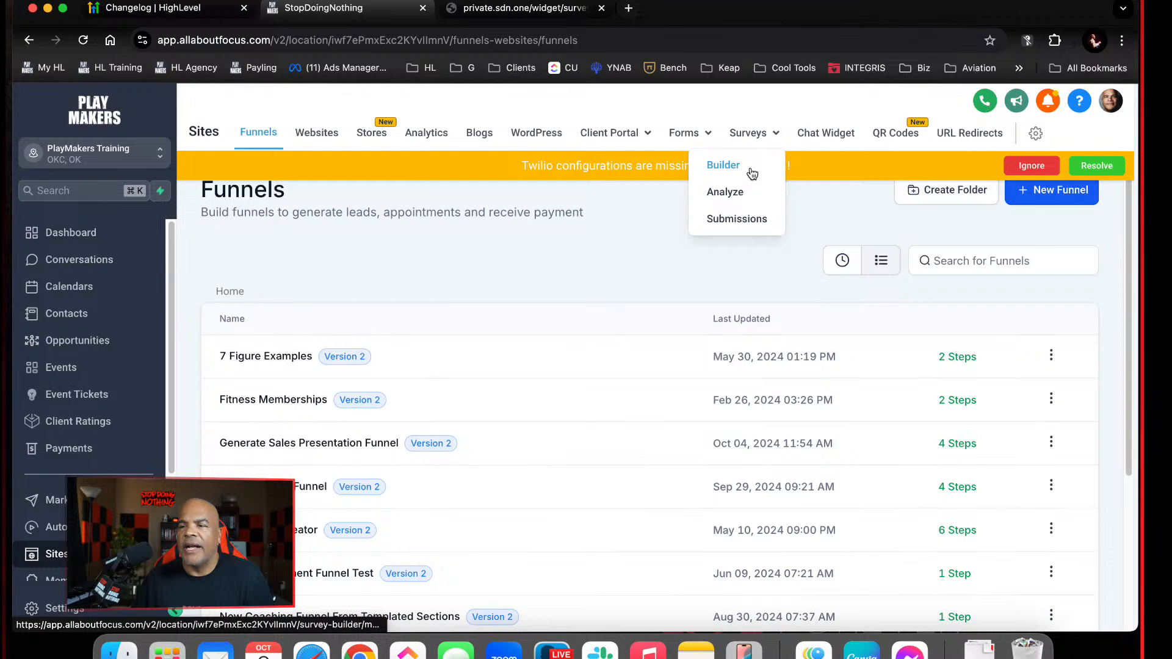
pyautogui.click(732, 166)
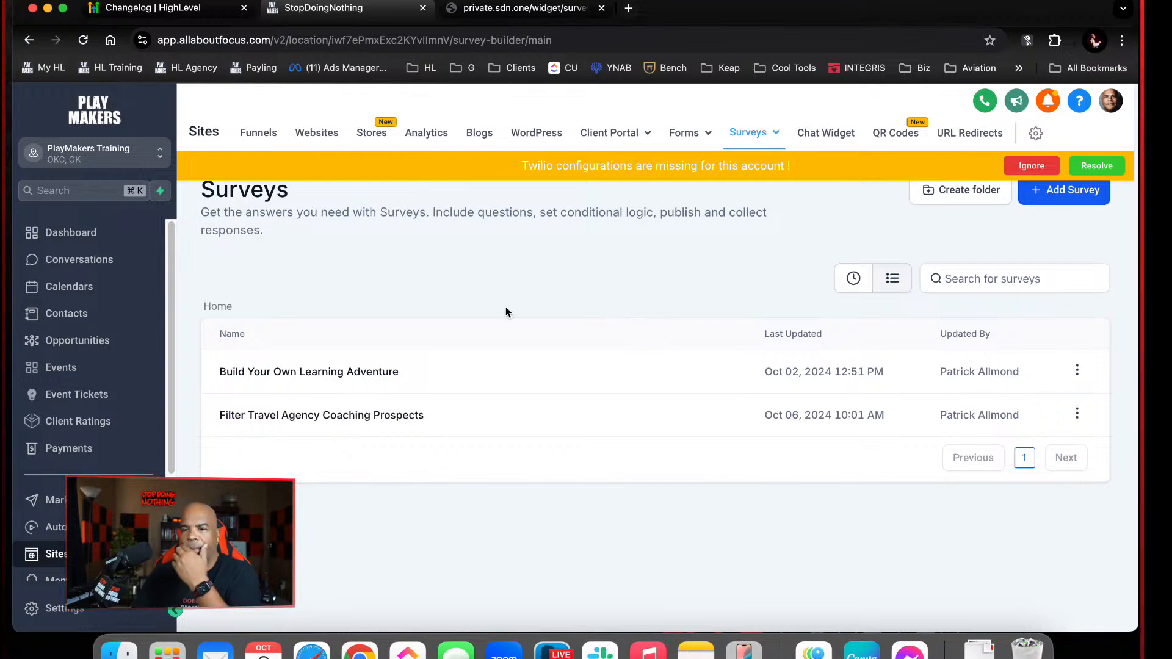
pyautogui.click(385, 414)
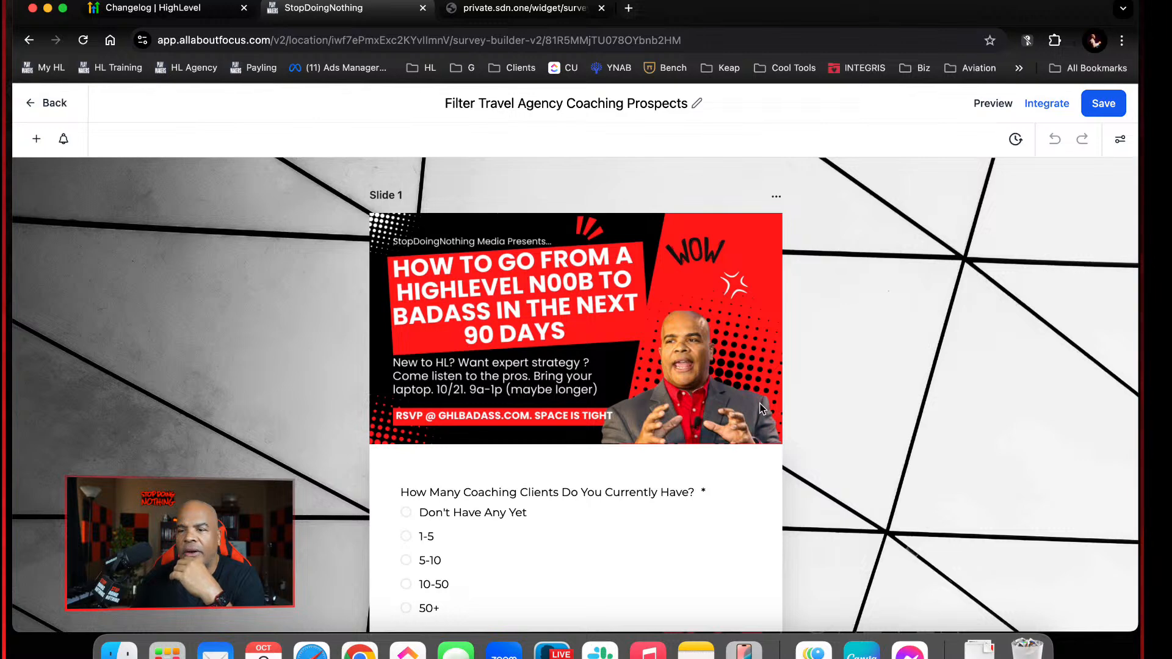
pyautogui.scroll(-1, 785, 420)
pyautogui.scroll(-6, 785, 421)
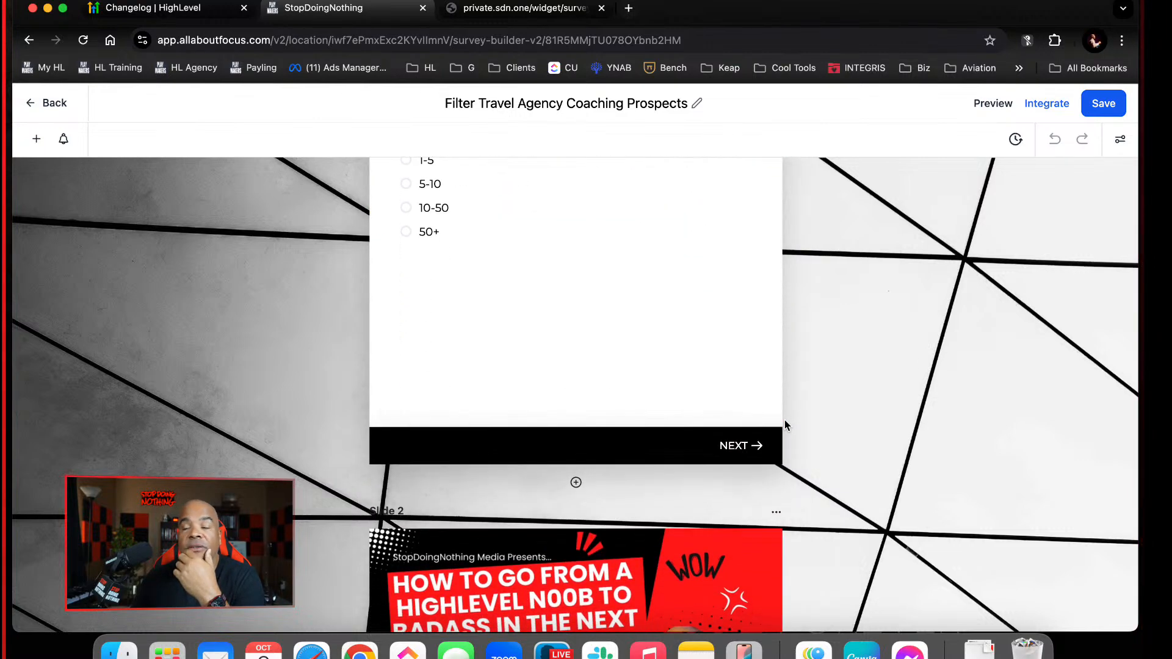
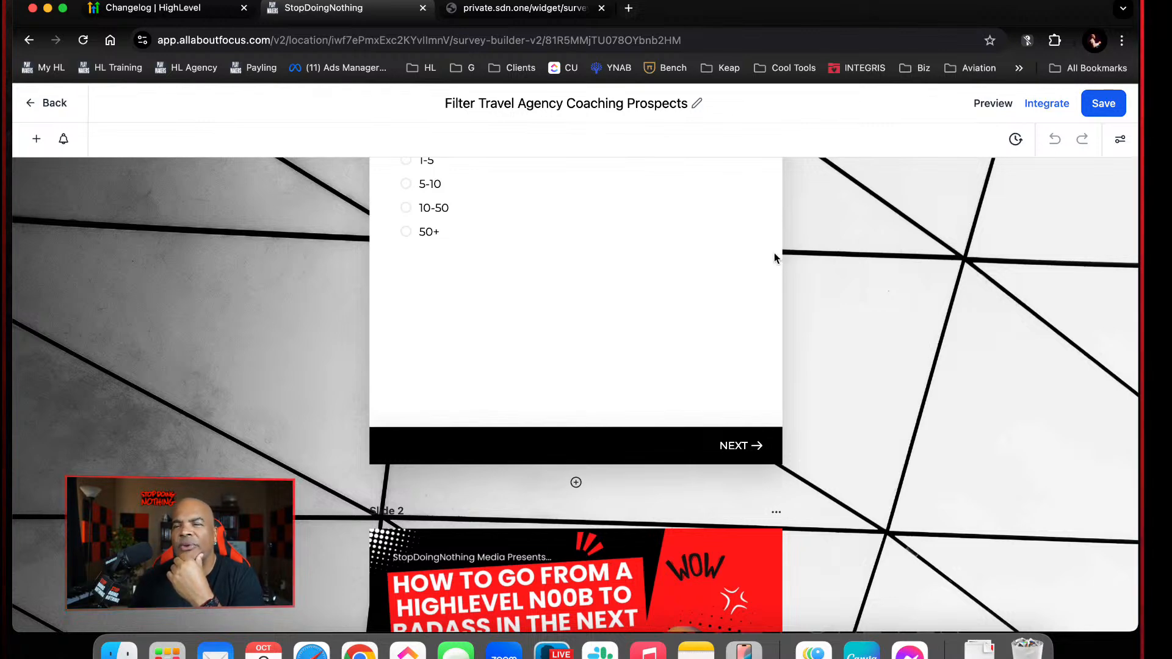
# Leave the survey builder and look through the list of automation workflows
pyautogui.scroll(5, 775, 259)
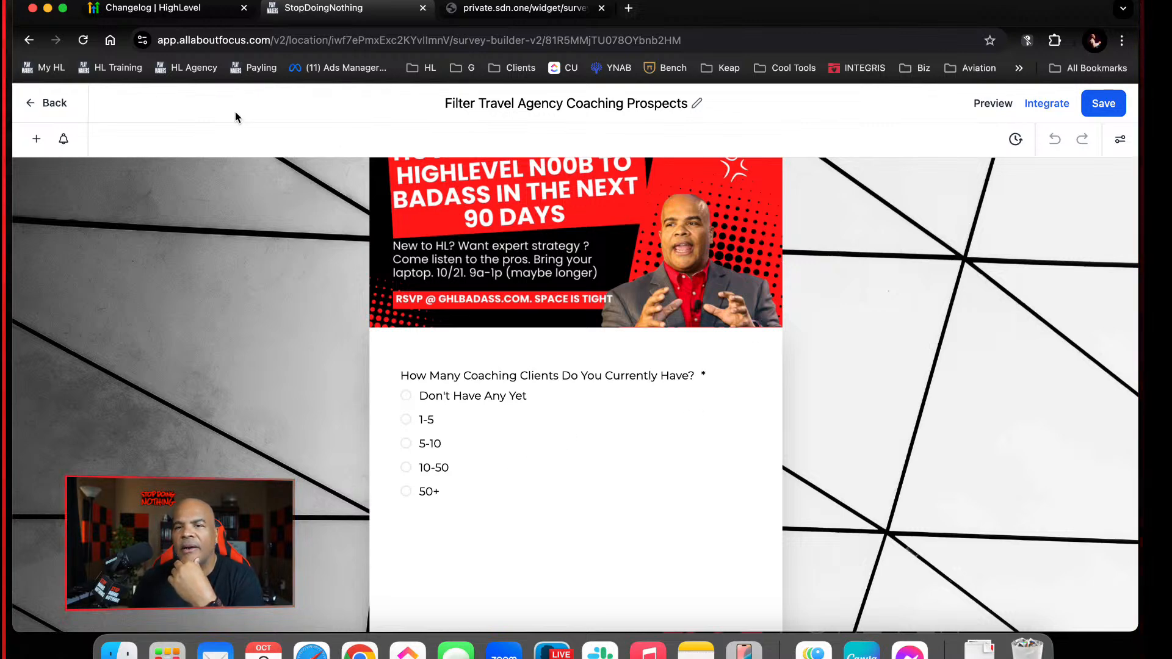
pyautogui.click(47, 105)
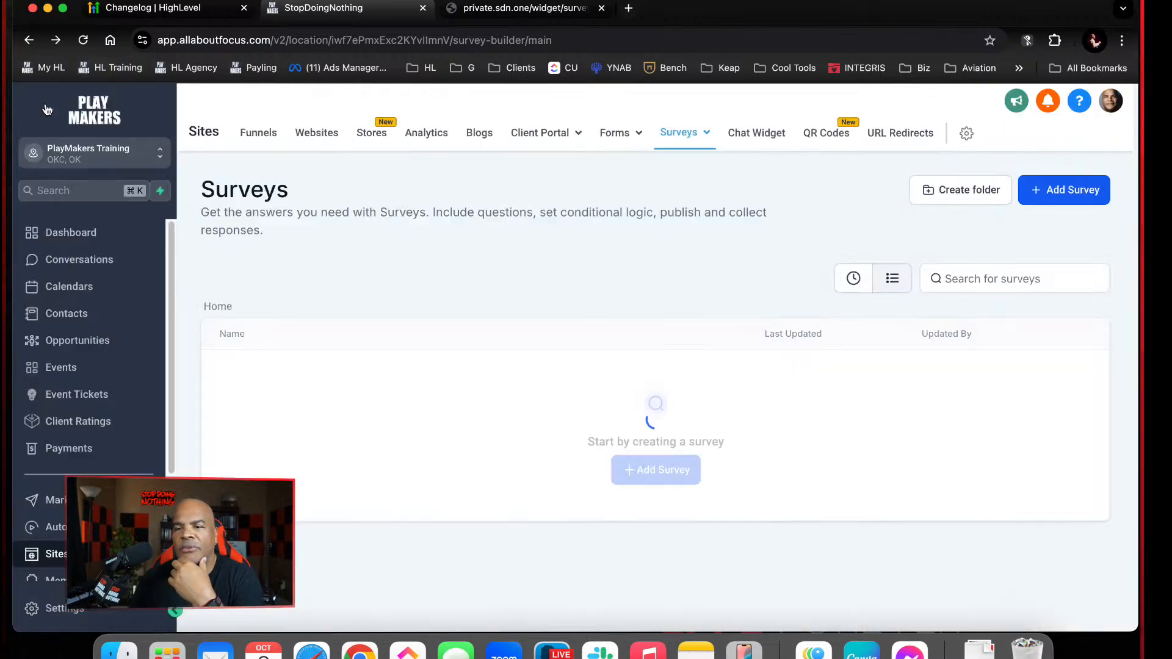
pyautogui.click(56, 527)
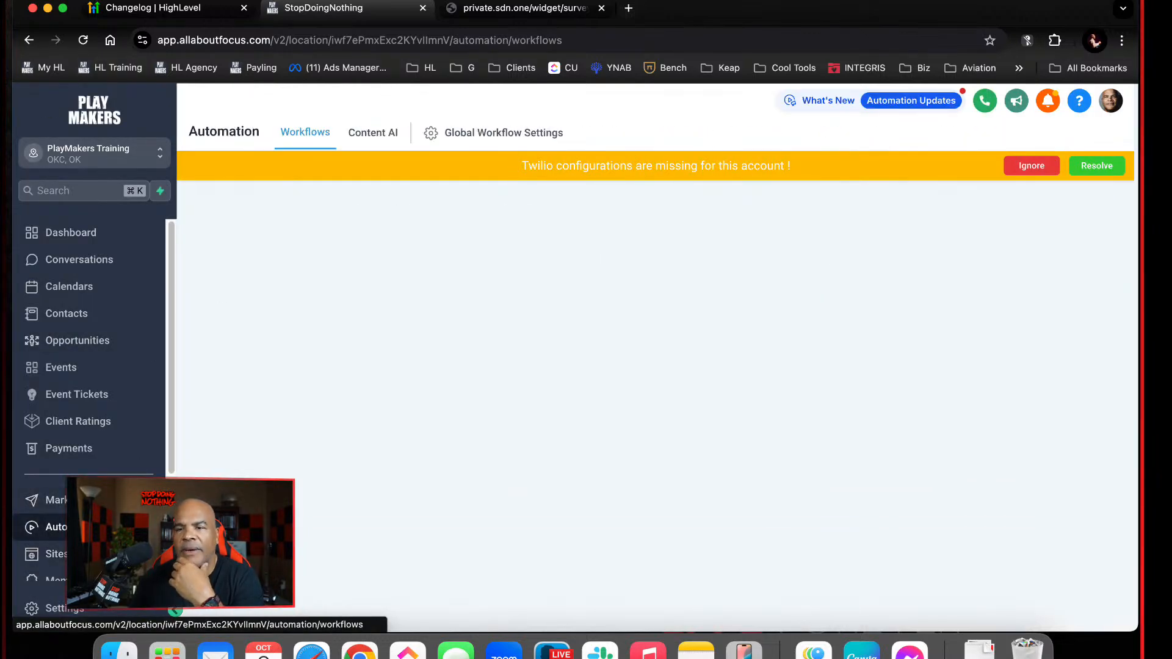
pyautogui.scroll(-10, 531, 486)
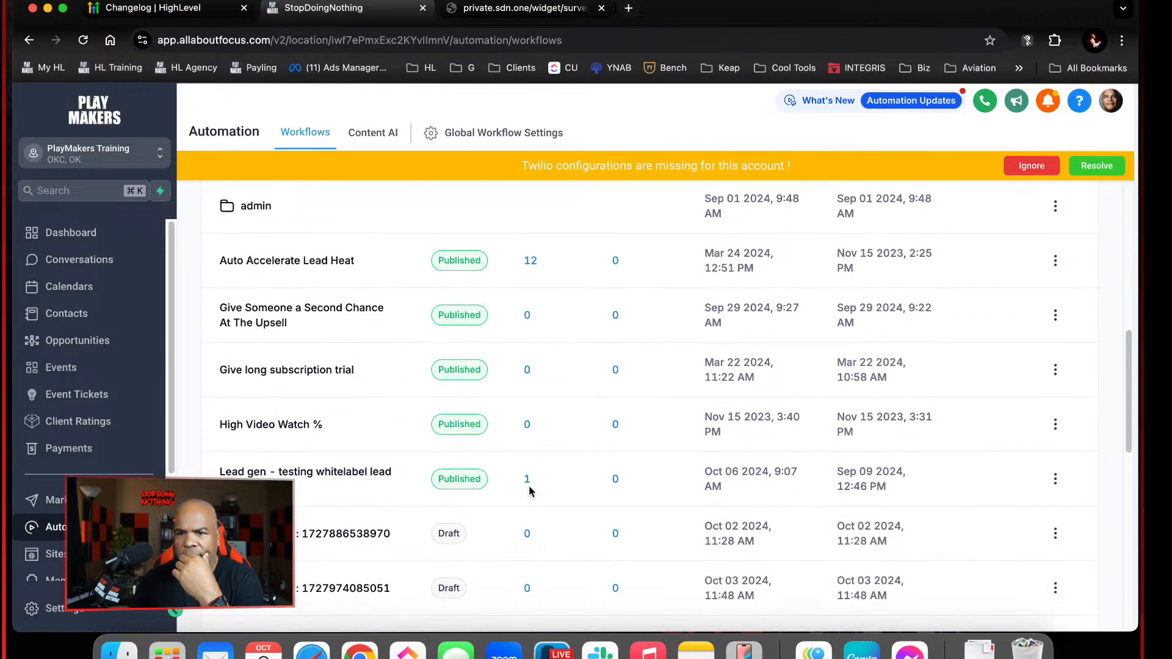
pyautogui.scroll(-5, 530, 491)
pyautogui.scroll(15, 530, 491)
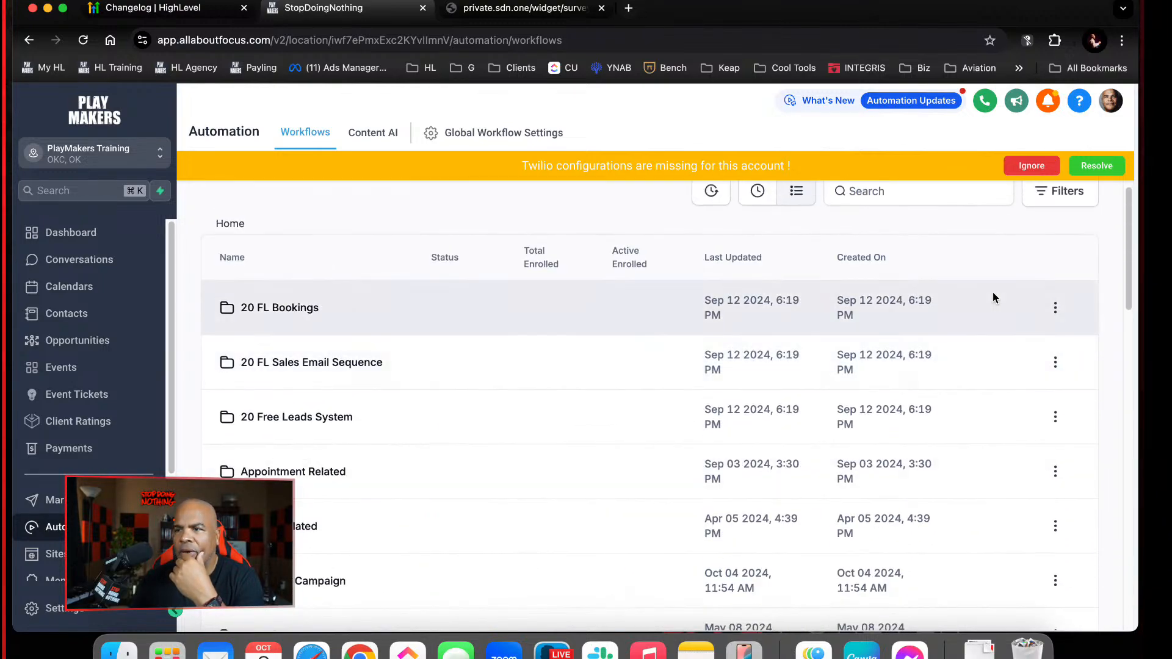
pyautogui.scroll(3, 993, 292)
# Create a blank workflow from scratch and return to the workflow list
pyautogui.click(997, 193)
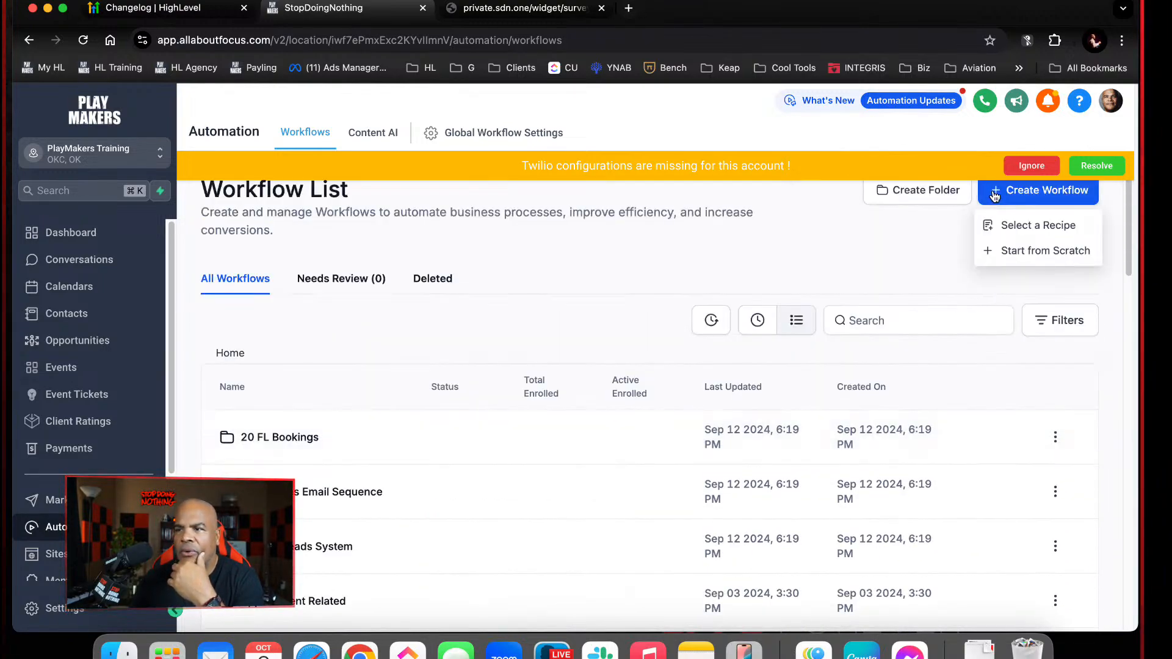
pyautogui.click(1015, 225)
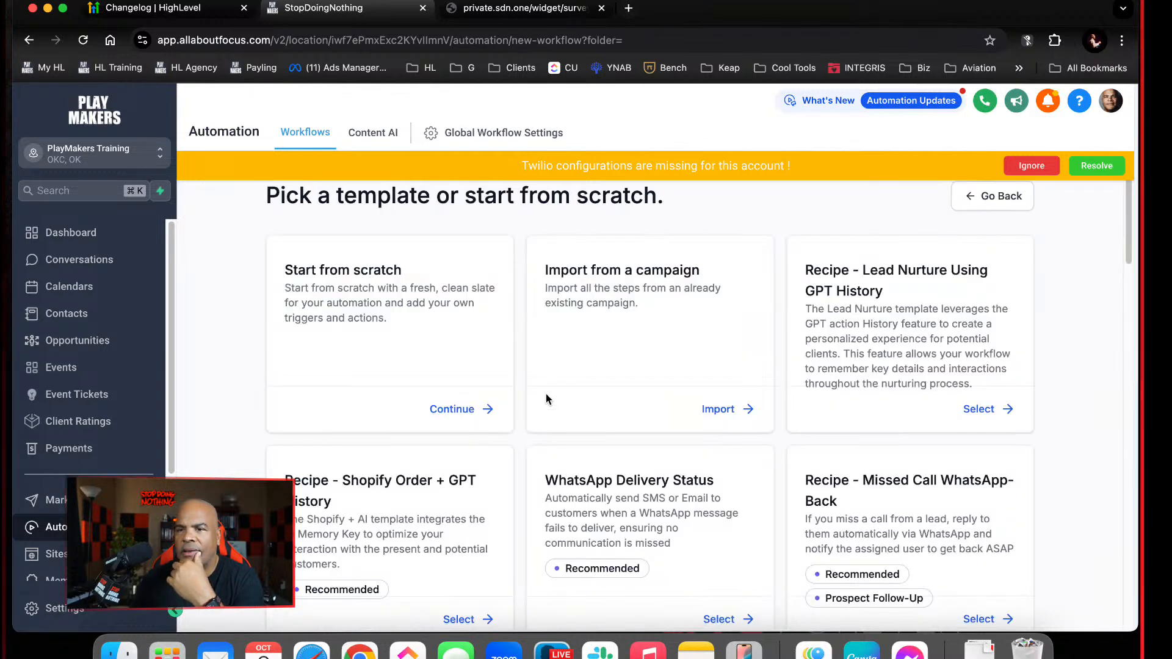
pyautogui.click(466, 409)
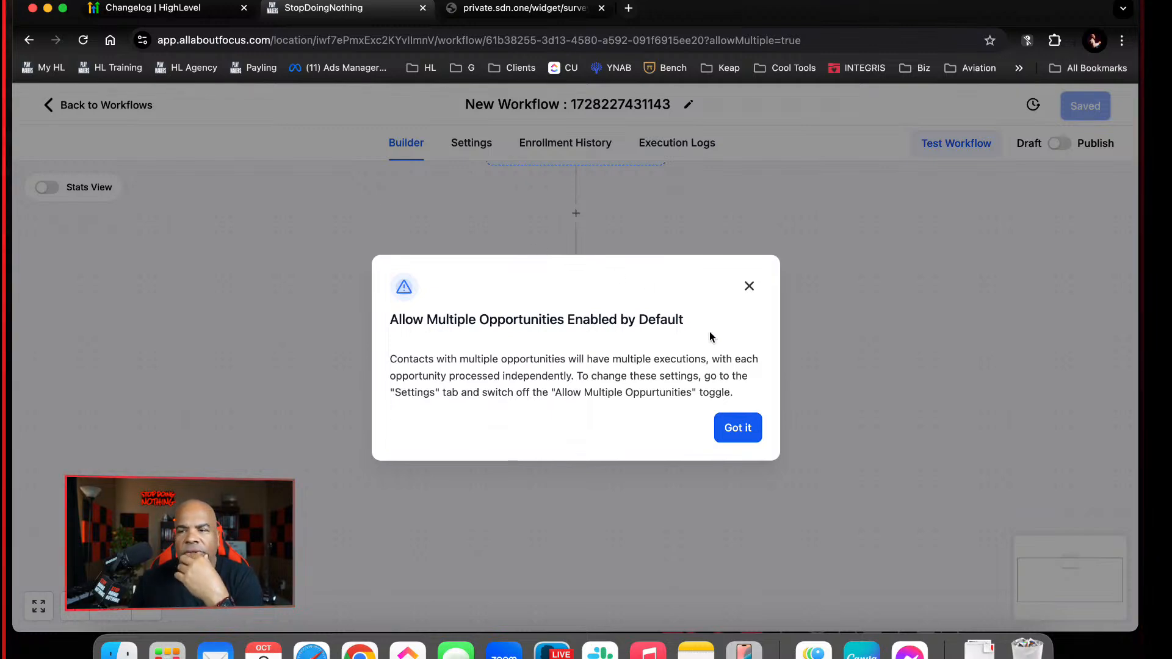
pyautogui.click(737, 427)
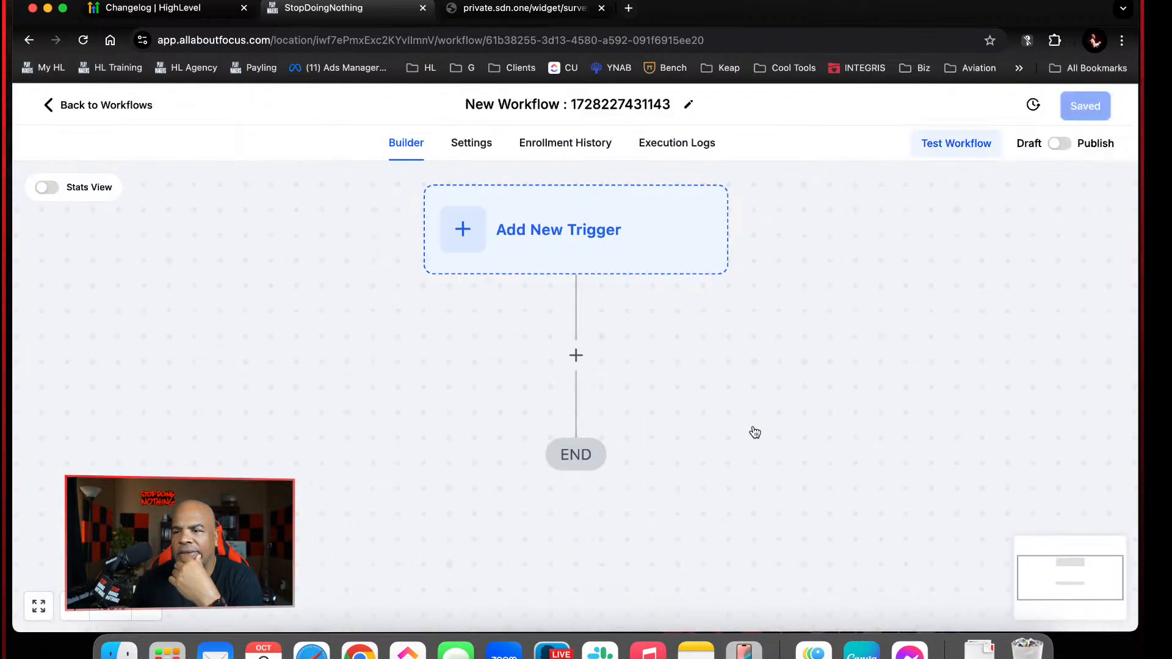
pyautogui.click(138, 106)
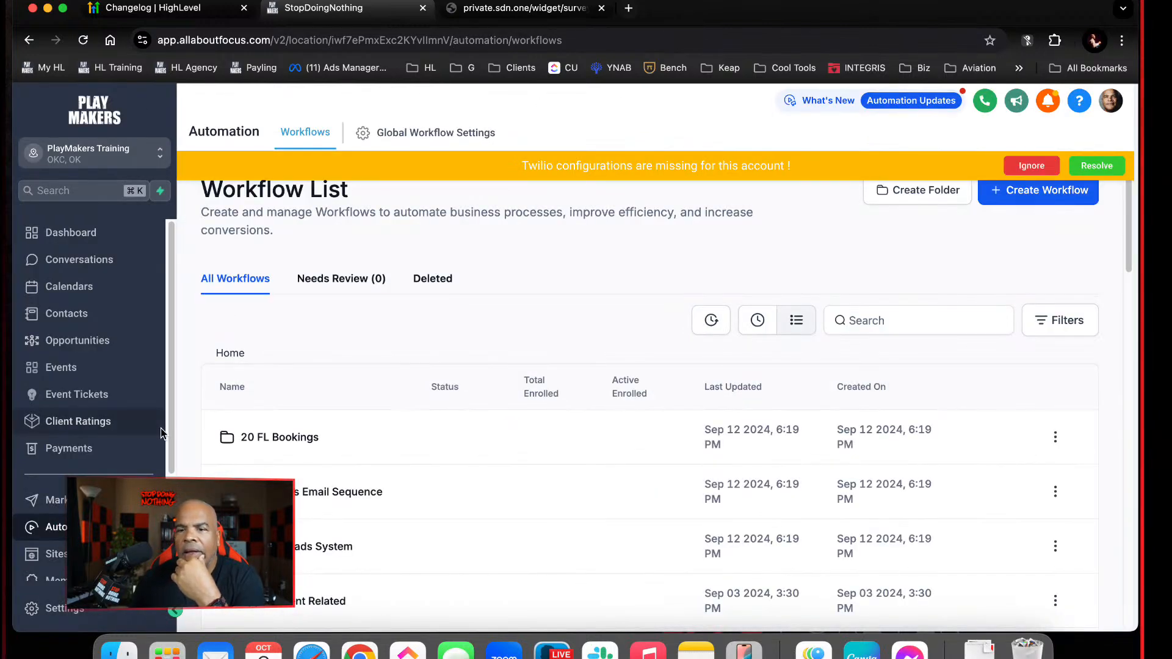
# Go to the form builder in Sites and add a new form
pyautogui.click(74, 554)
pyautogui.moveTo(679, 133)
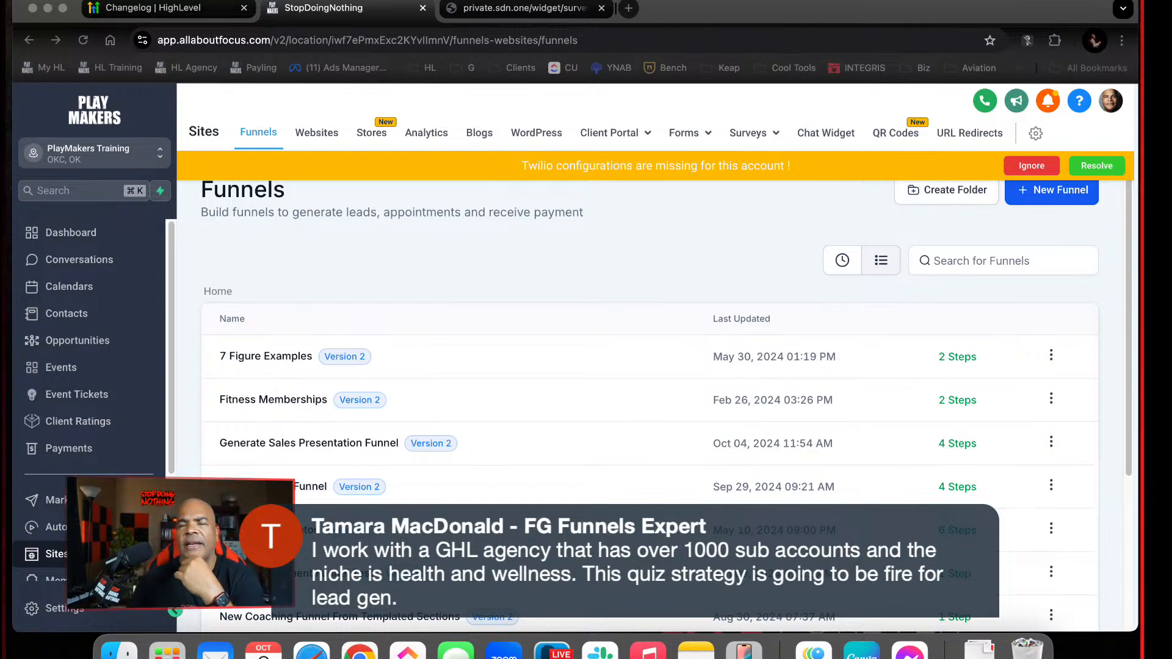
pyautogui.click(553, 283)
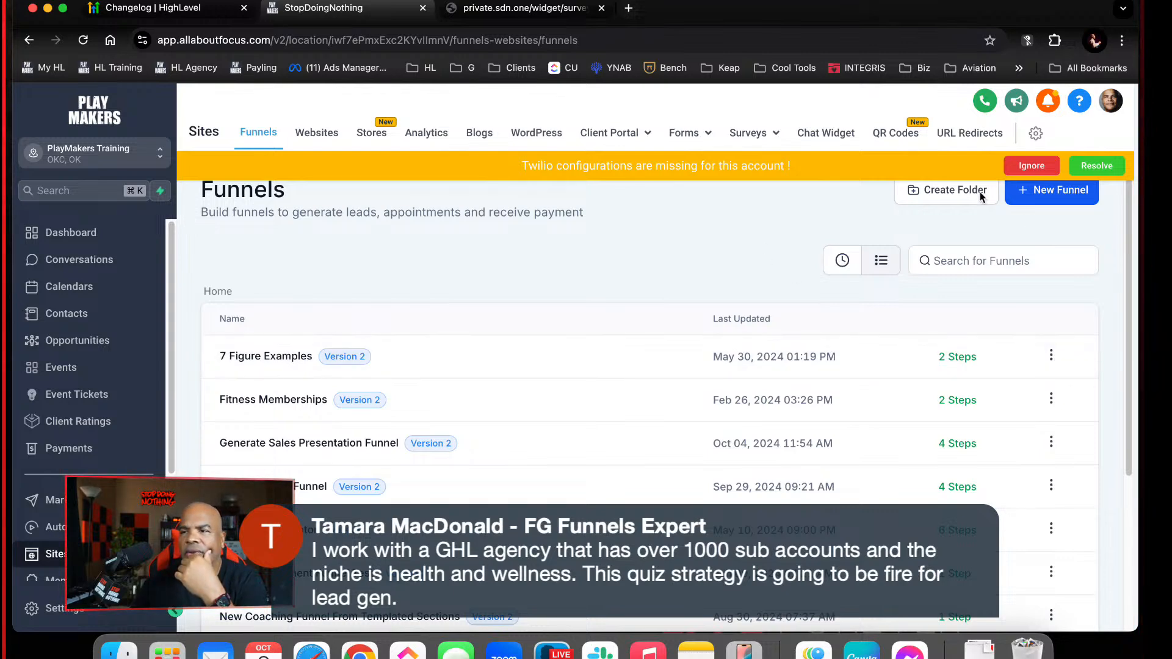
pyautogui.click(659, 166)
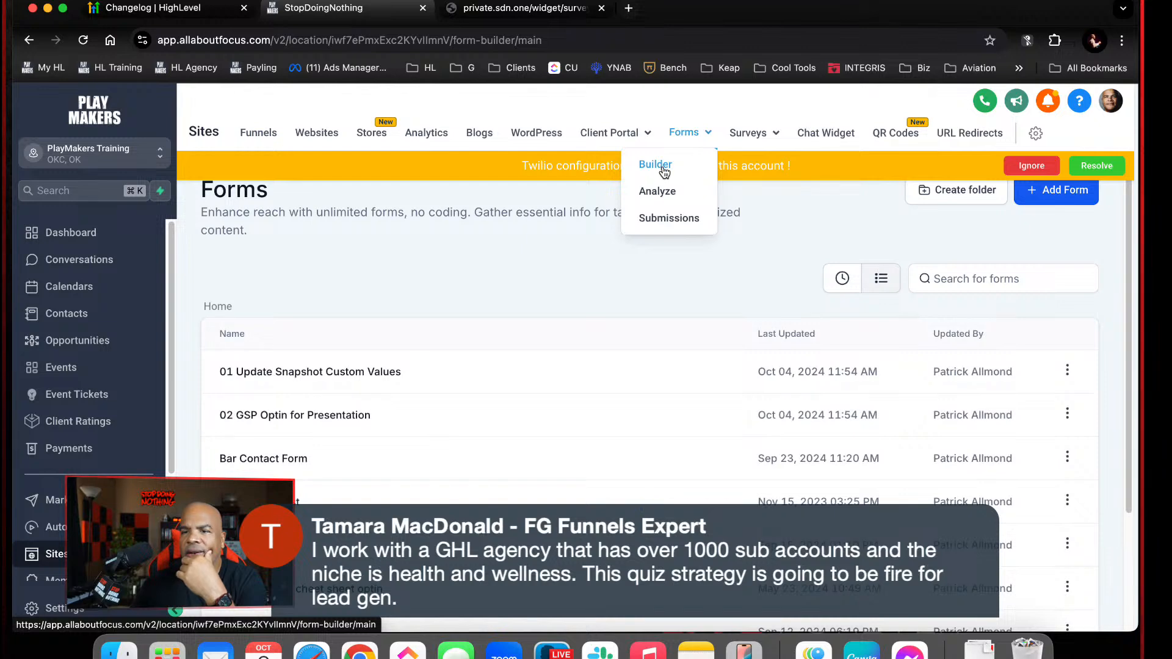
pyautogui.click(1068, 199)
pyautogui.click(1064, 131)
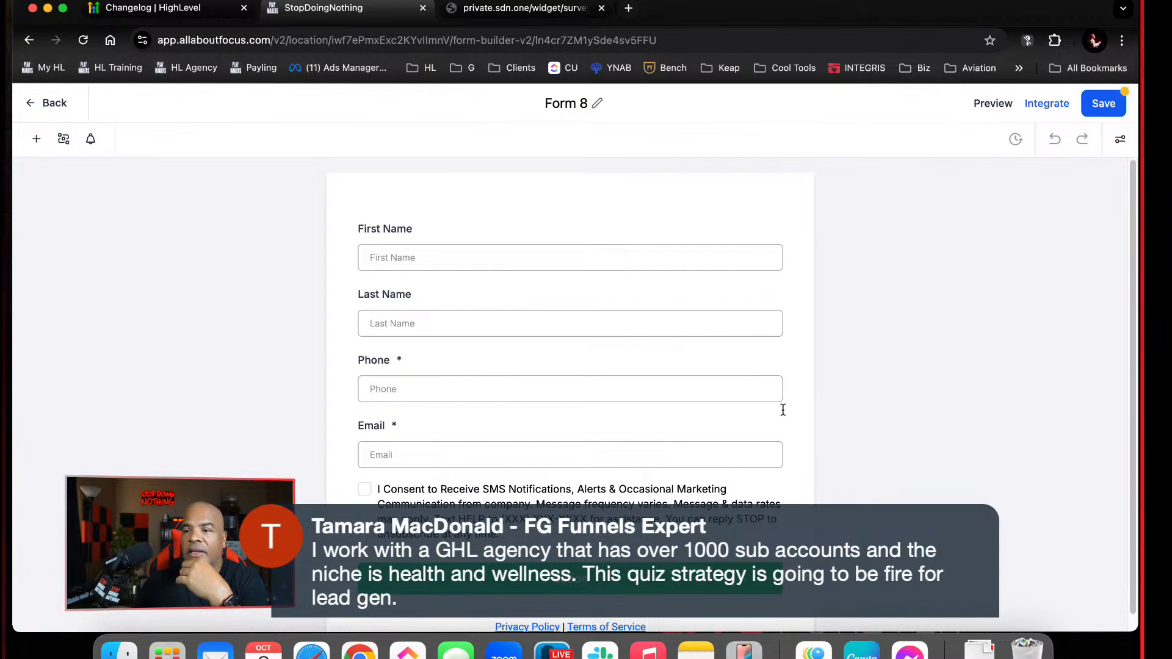
# Delete the Phone, Email, SMS consent and Last Name fields from the new form
pyautogui.click(769, 389)
pyautogui.click(782, 351)
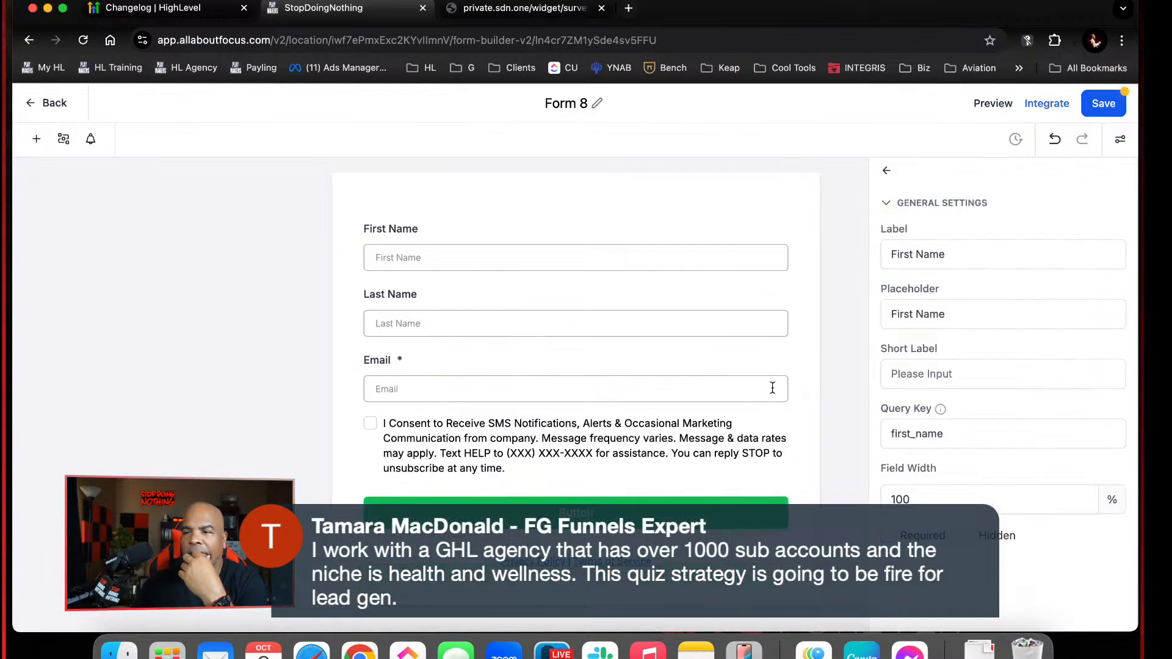
pyautogui.click(772, 389)
pyautogui.click(788, 349)
pyautogui.click(779, 355)
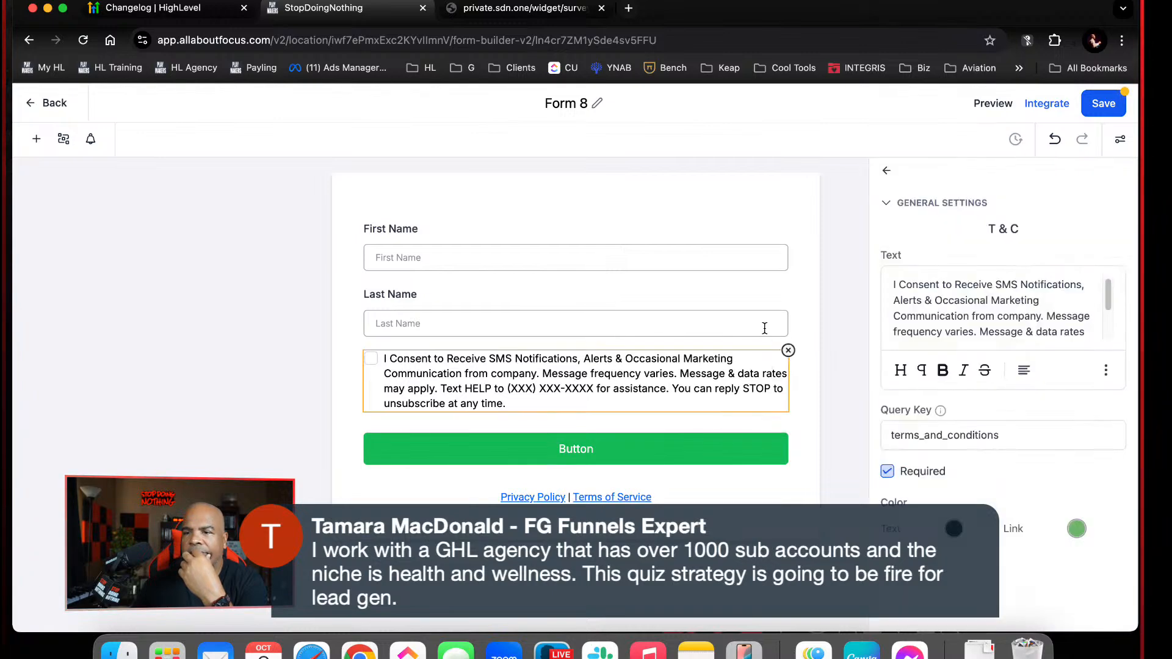
pyautogui.click(788, 351)
pyautogui.click(761, 329)
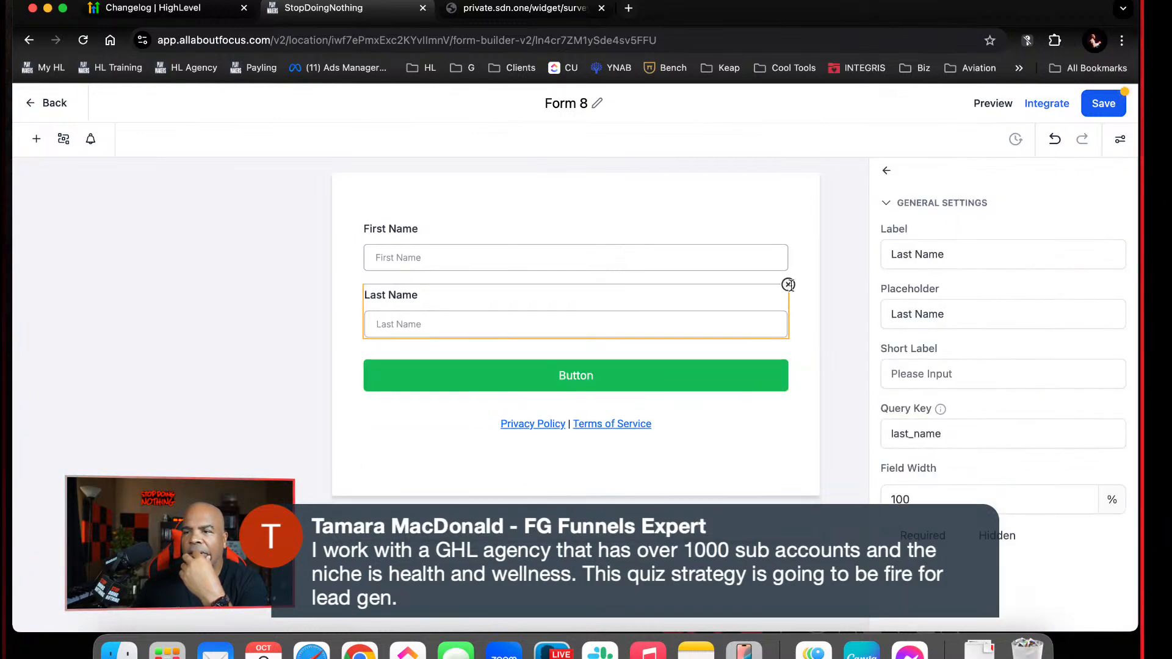
pyautogui.click(788, 285)
# Add a Monetary field above the First Name field, and delete the First Name field
pyautogui.click(768, 256)
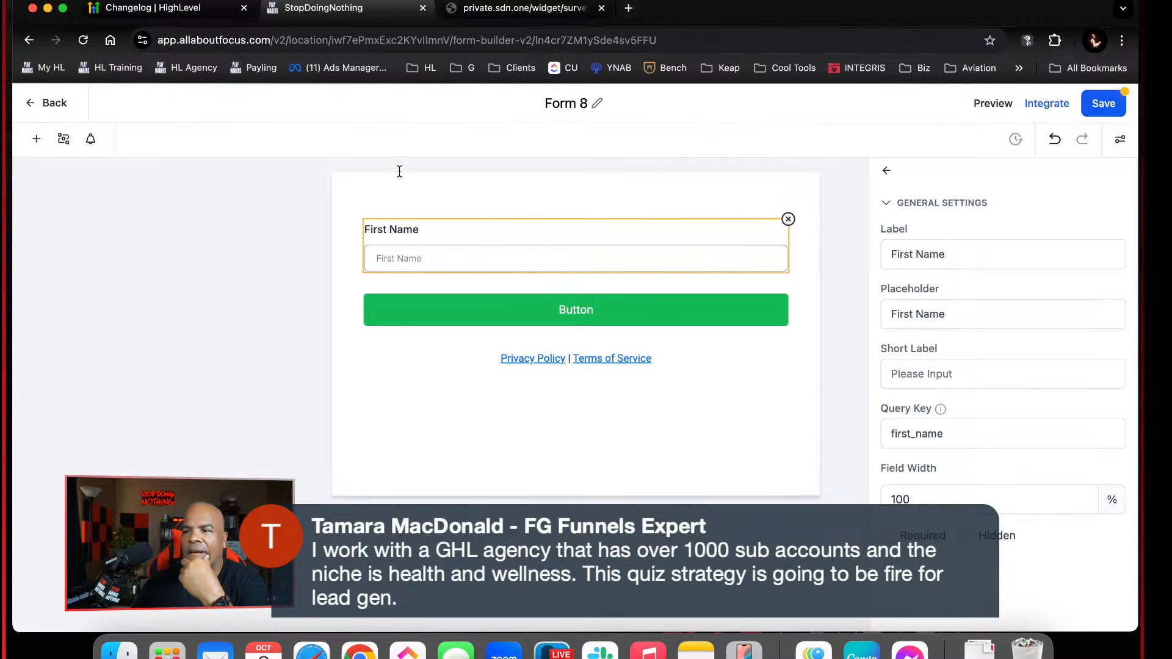
pyautogui.click(38, 141)
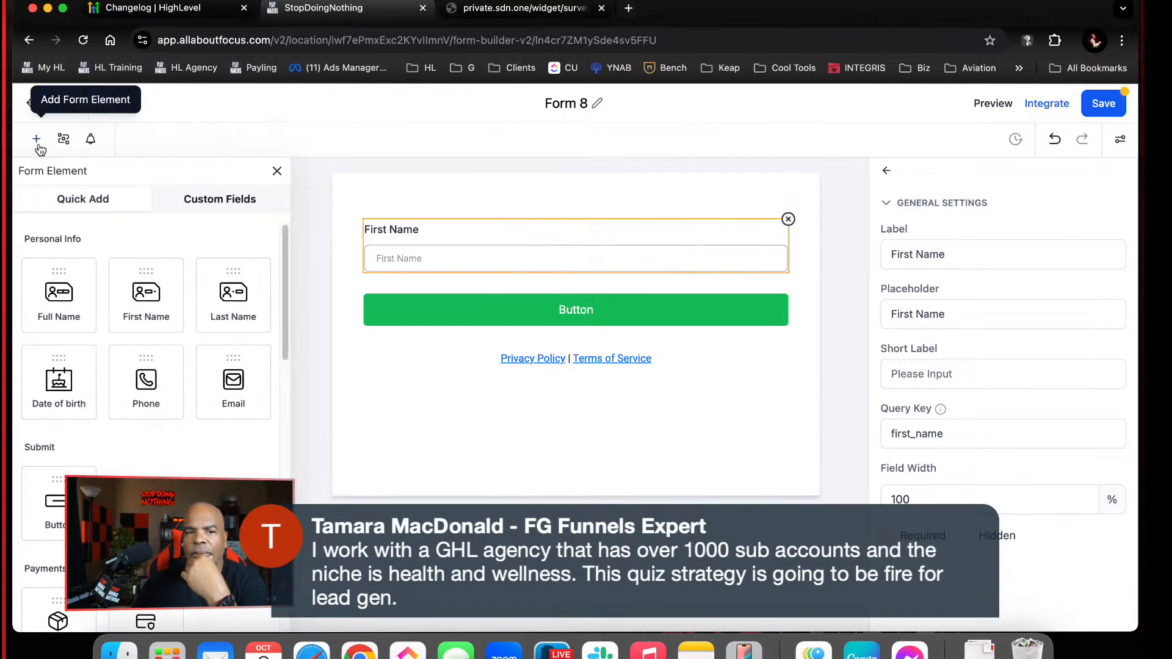
pyautogui.scroll(-5, 196, 436)
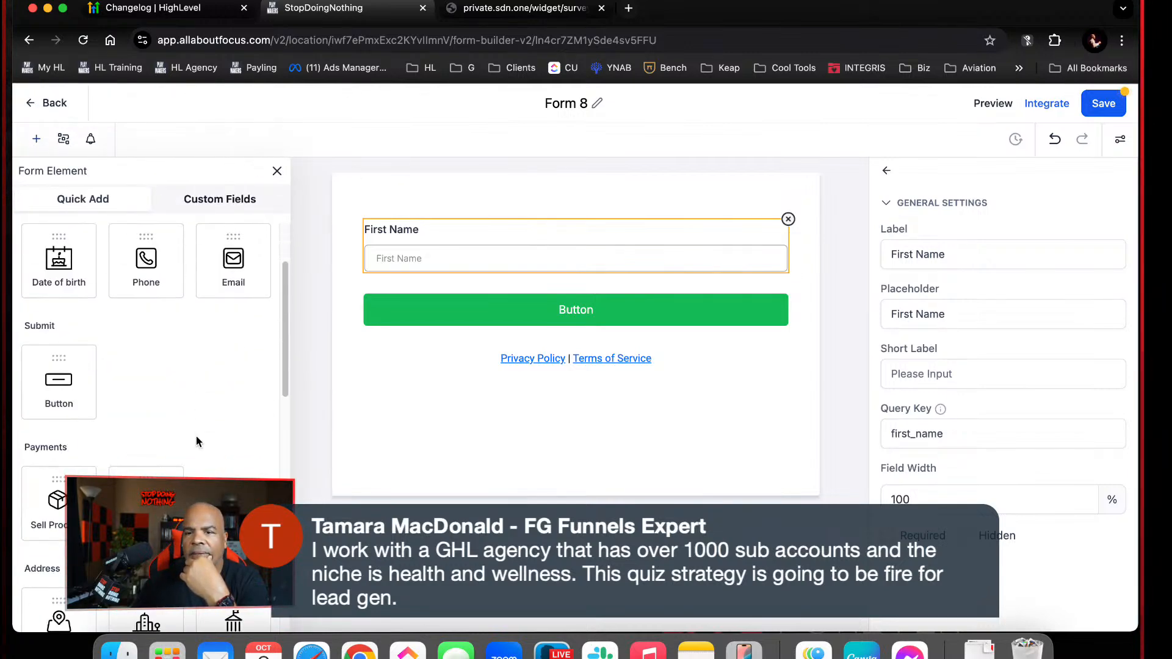
pyautogui.scroll(-5, 196, 441)
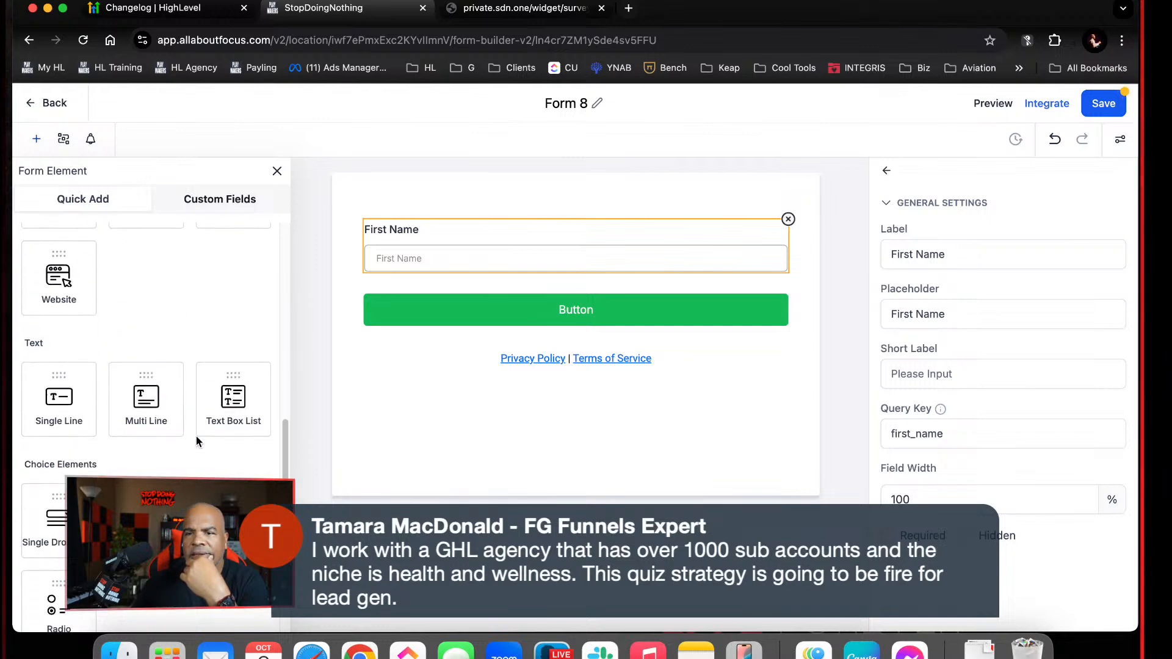
pyautogui.scroll(-3, 196, 442)
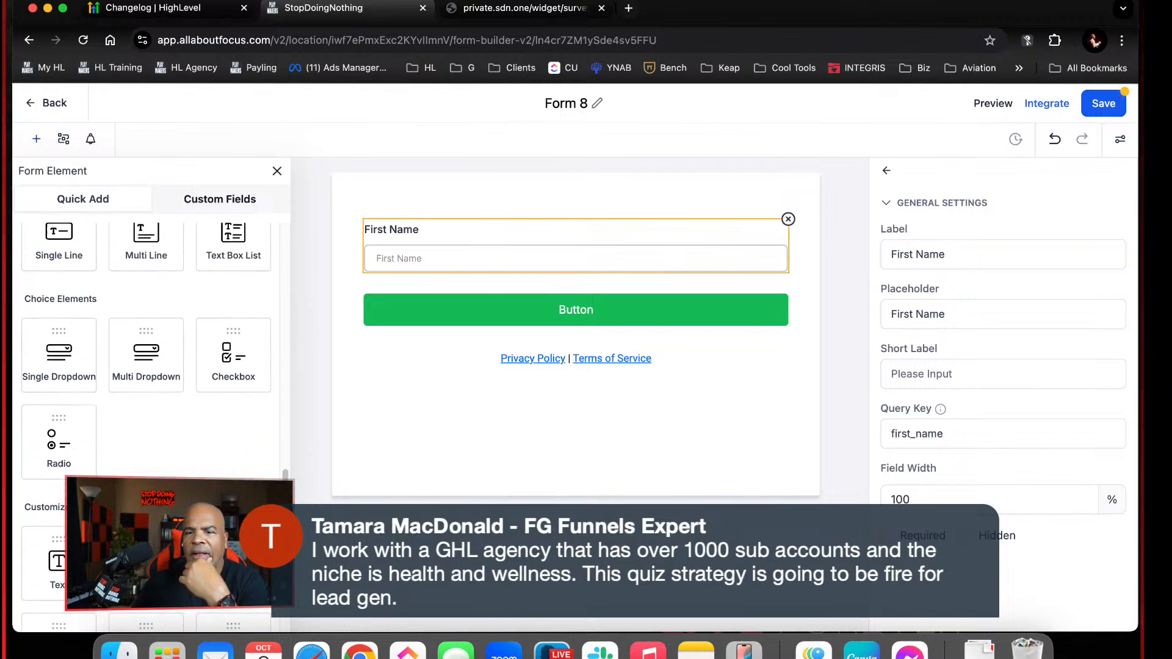
pyautogui.scroll(1, 196, 441)
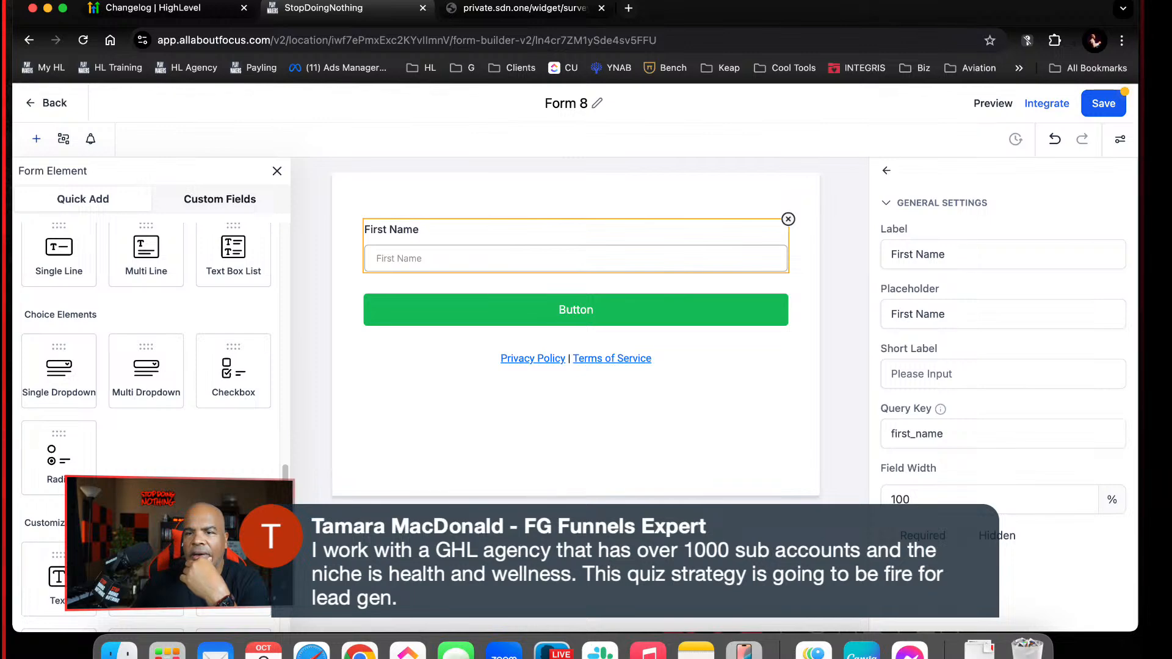
pyautogui.scroll(1, 145, 426)
pyautogui.scroll(-5, 145, 425)
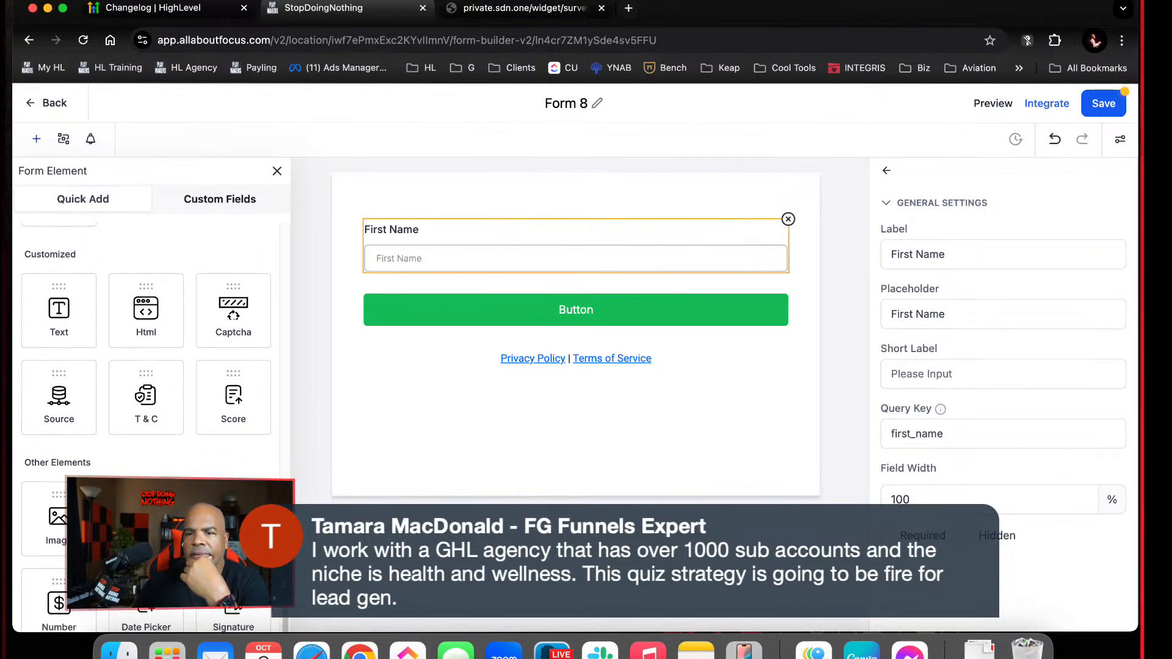
pyautogui.moveTo(234, 515); pyautogui.dragTo(519, 221)
pyautogui.click(497, 316)
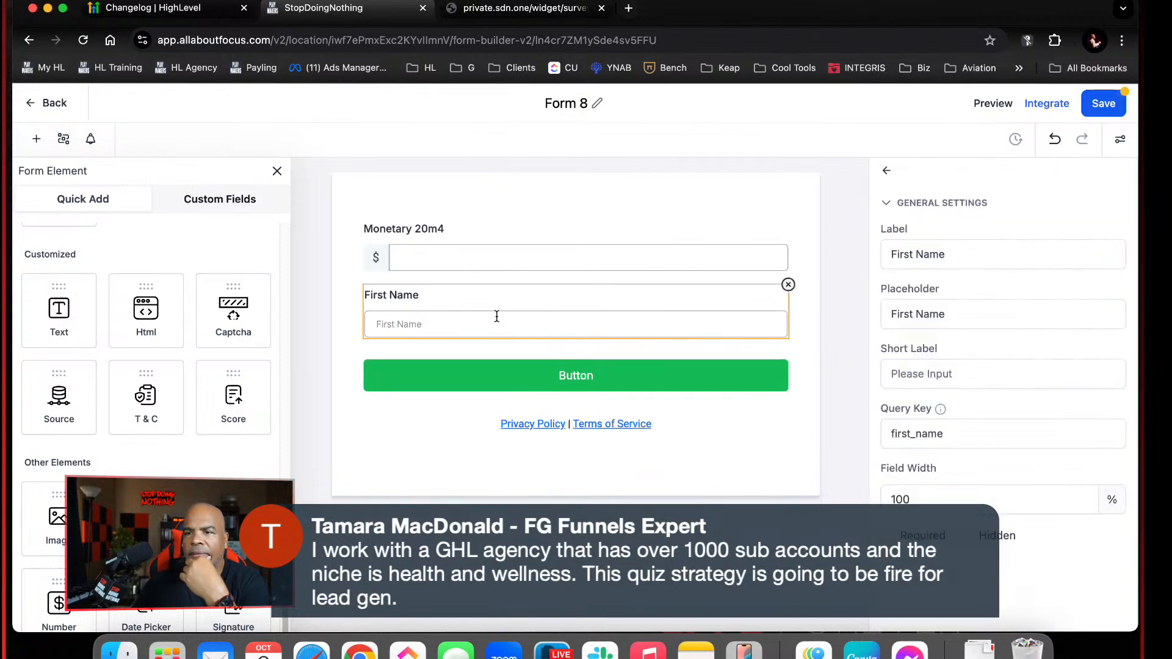
pyautogui.click(787, 285)
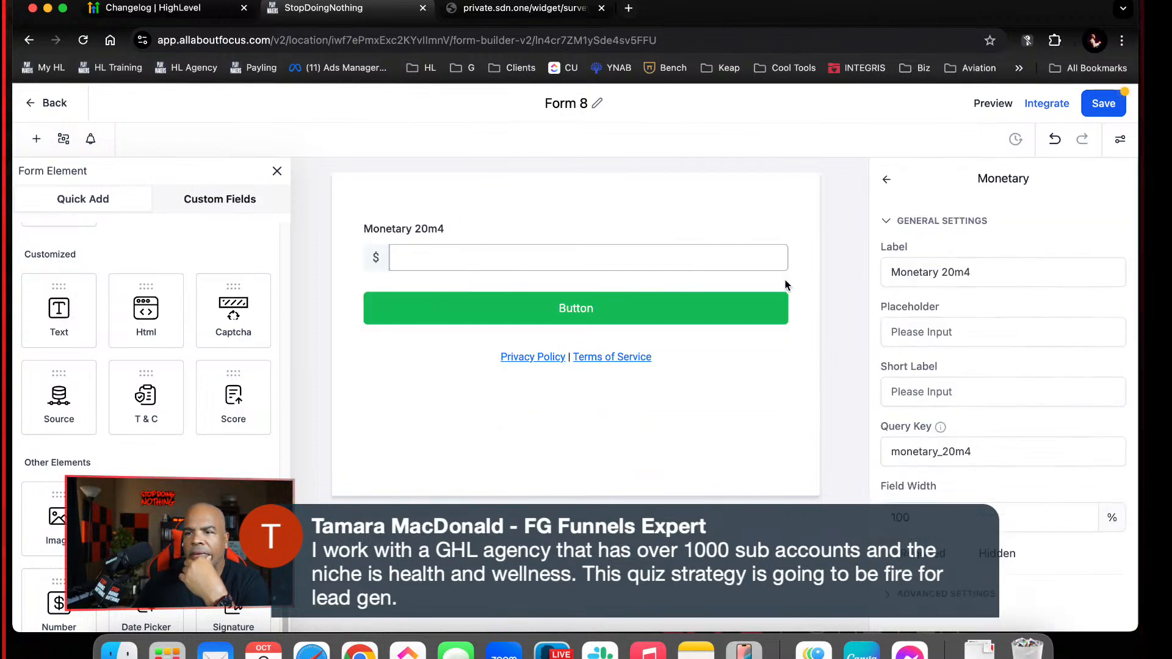
# Set the Monetary field's label to "How Much Bank Do You Make Monthly?"
pyautogui.click(486, 230)
pyautogui.moveTo(997, 270); pyautogui.dragTo(877, 262)
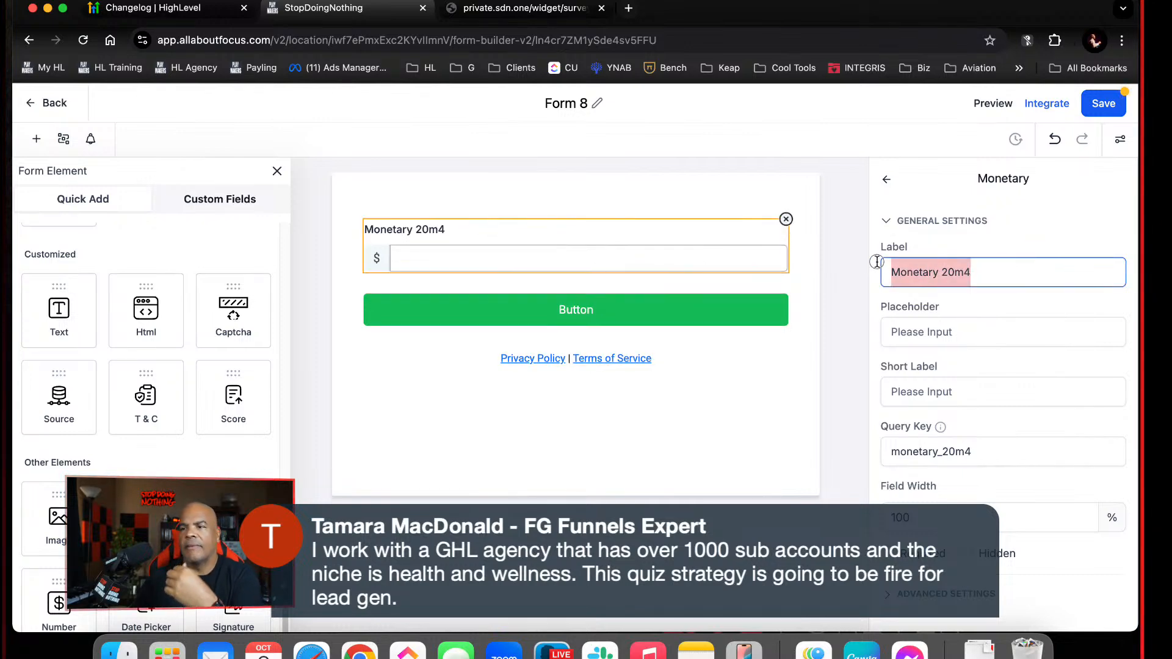
pyautogui.write('Mo')
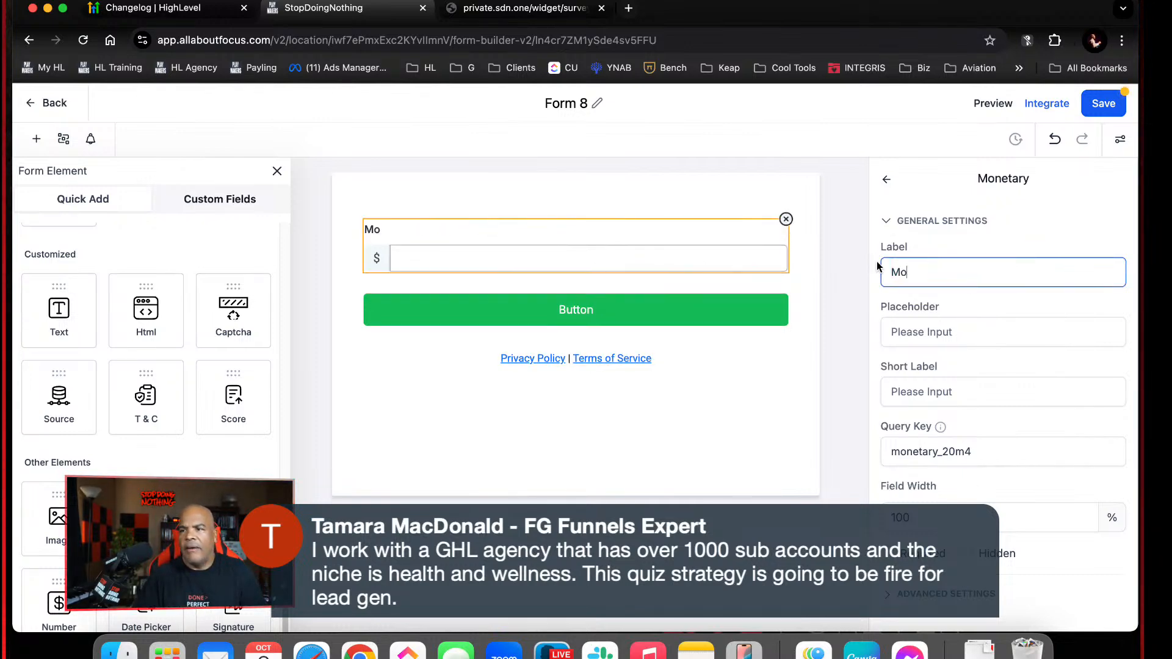
pyautogui.press('BackSpace')
pyautogui.press('BackSpace')
pyautogui.write('How Much ')
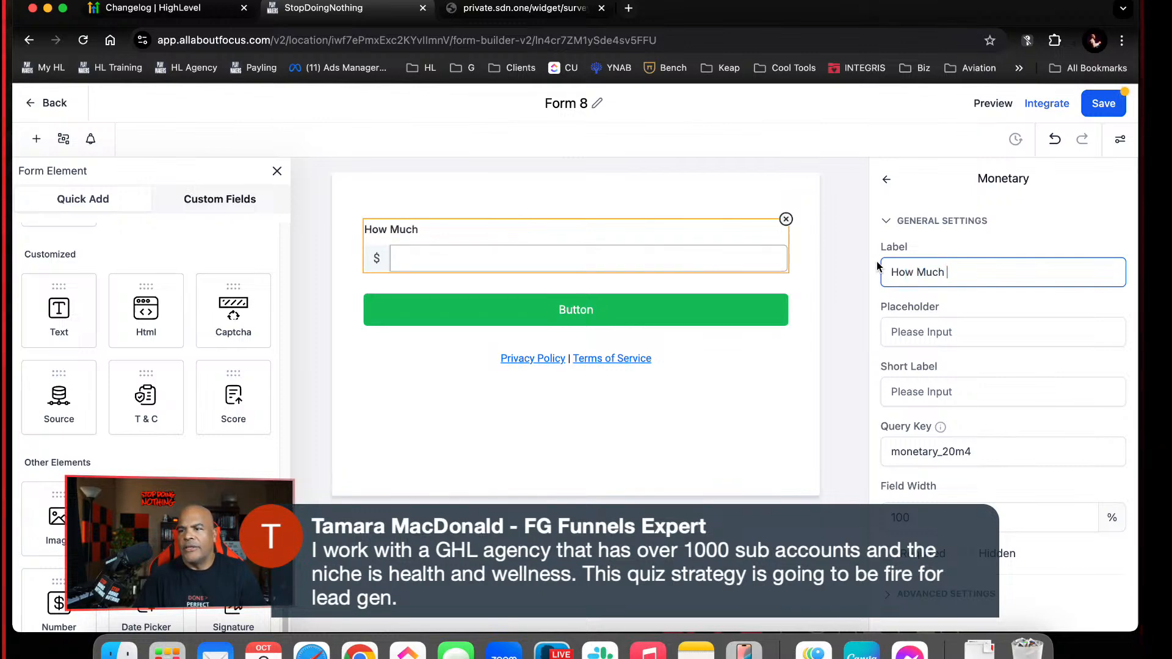
pyautogui.write('Bank Do')
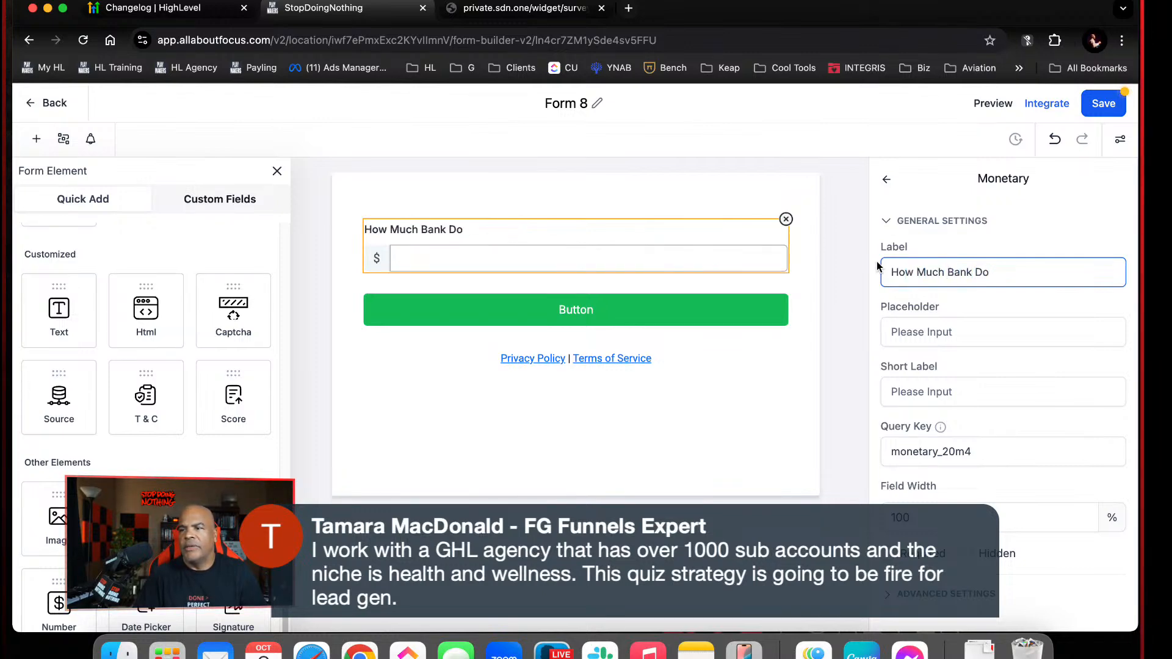
pyautogui.write(' You Make Mon')
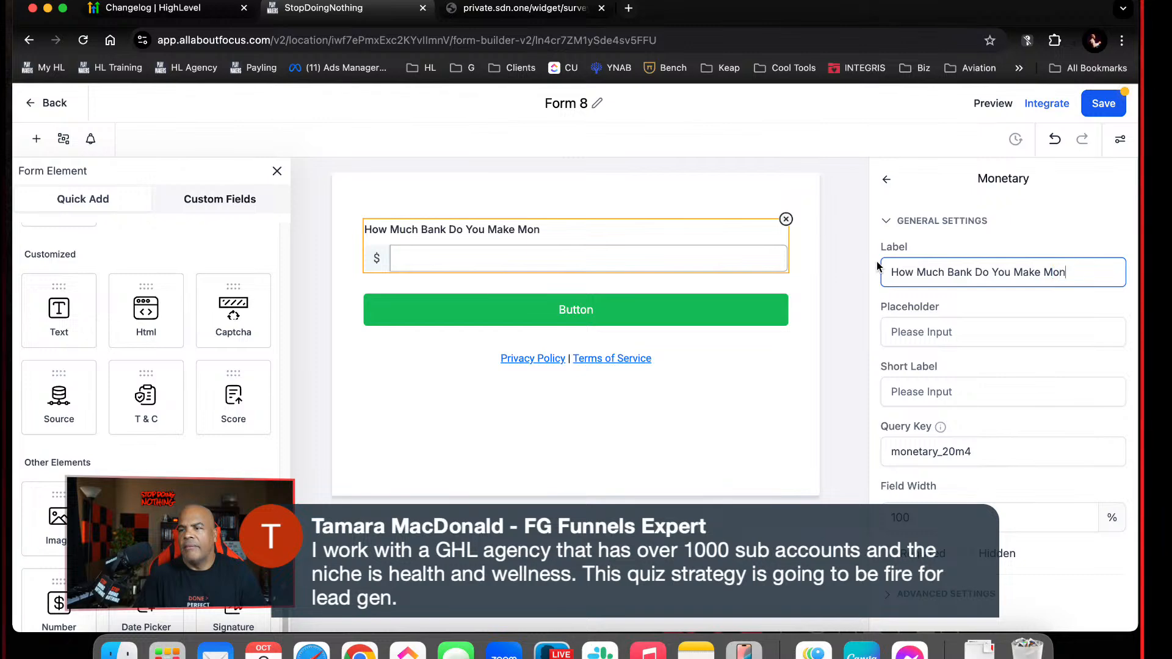
pyautogui.write('thly?')
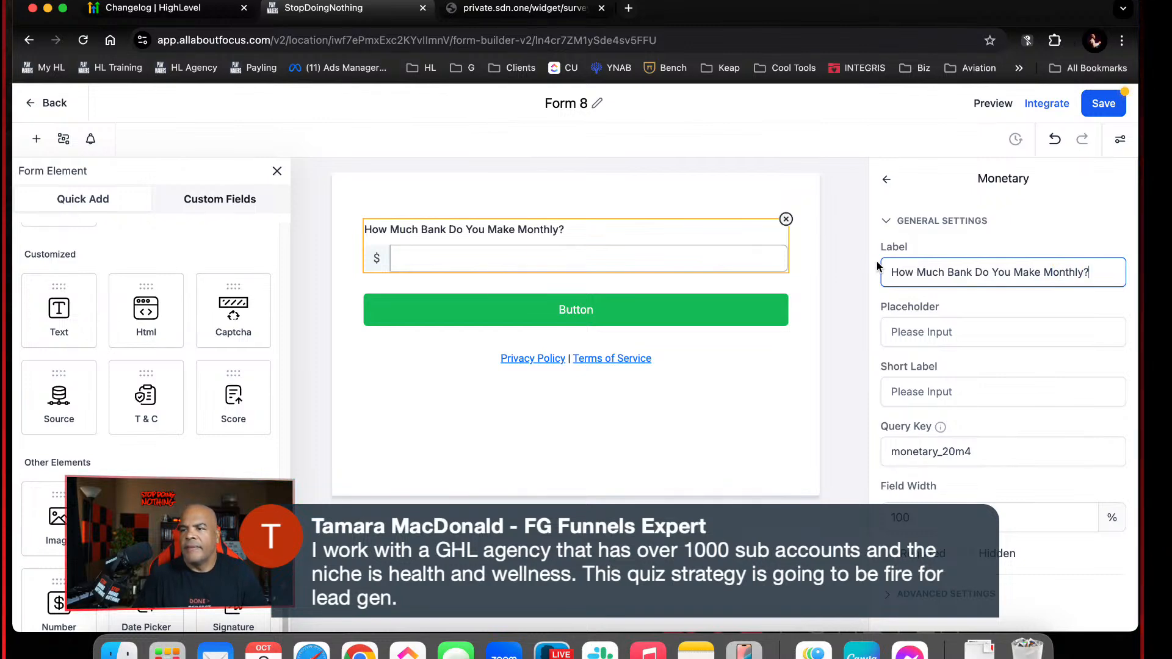
# Change the submit button's text to "Submit this puppy!" and save the form
pyautogui.click(589, 312)
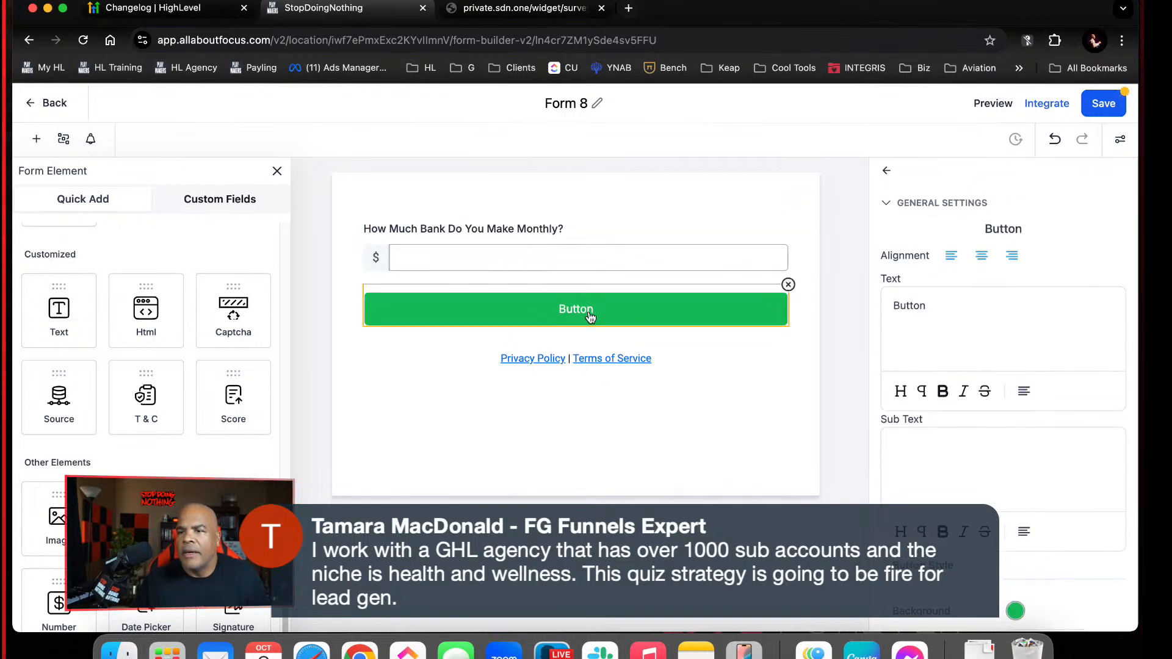
pyautogui.click(938, 321)
pyautogui.moveTo(938, 321); pyautogui.dragTo(878, 280)
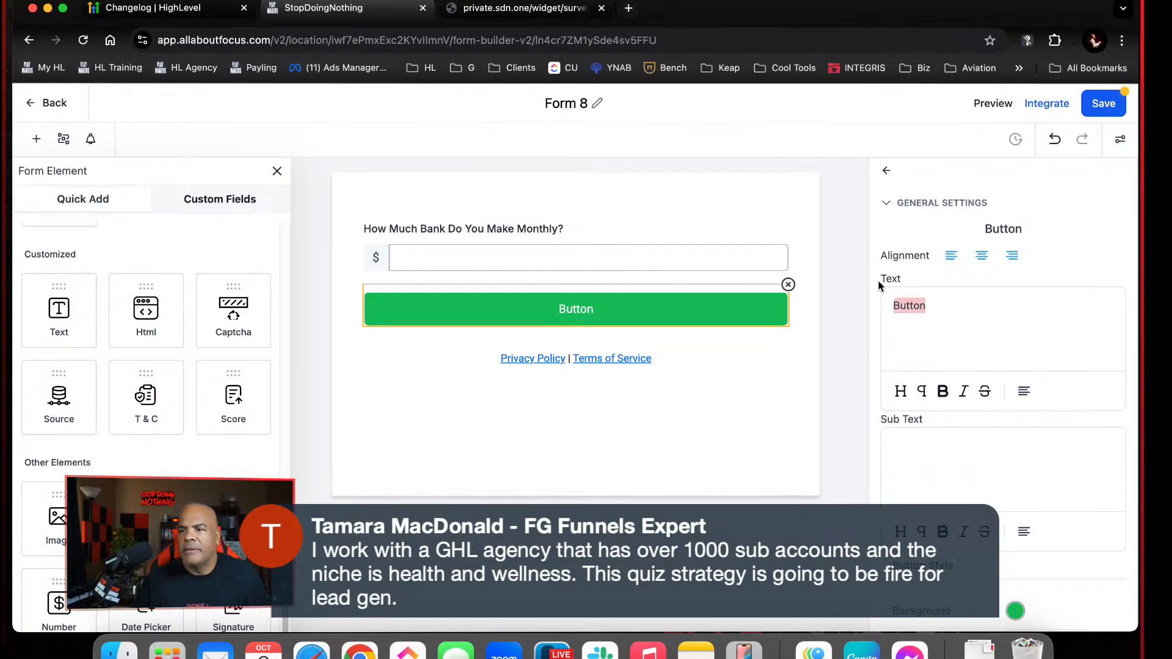
pyautogui.write('Submit thi')
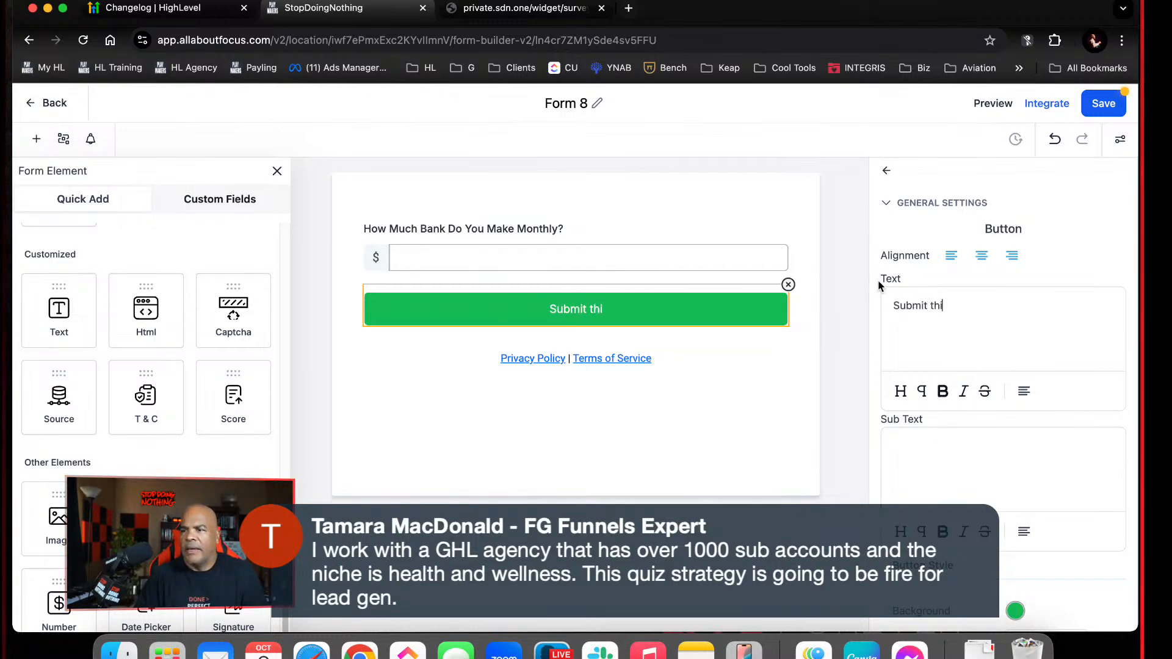
pyautogui.write('s puppy!')
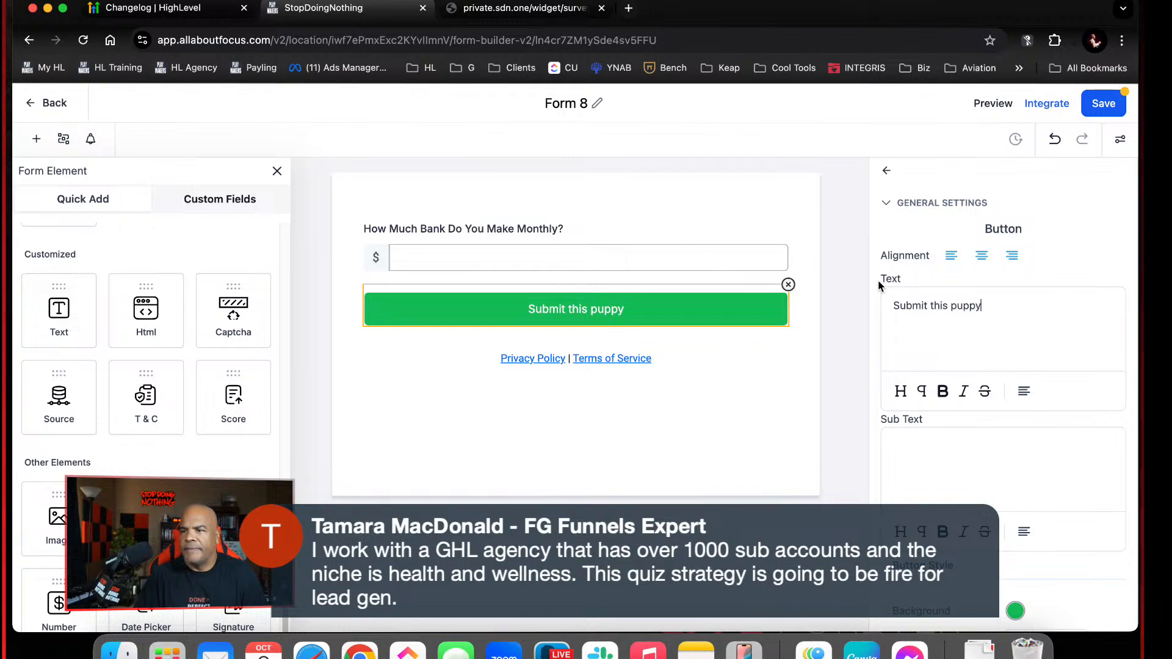
pyautogui.click(1097, 103)
# Delete the Privacy Policy and Terms of Service text, and add a hidden Score field below the submit button
pyautogui.click(715, 357)
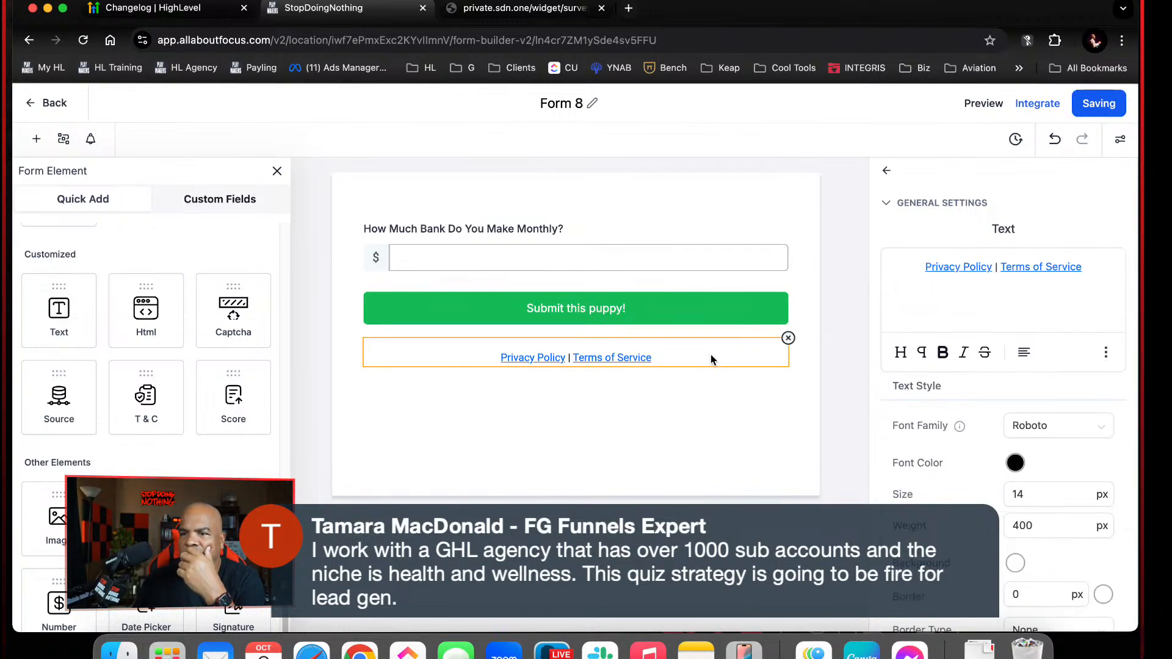
pyautogui.click(788, 338)
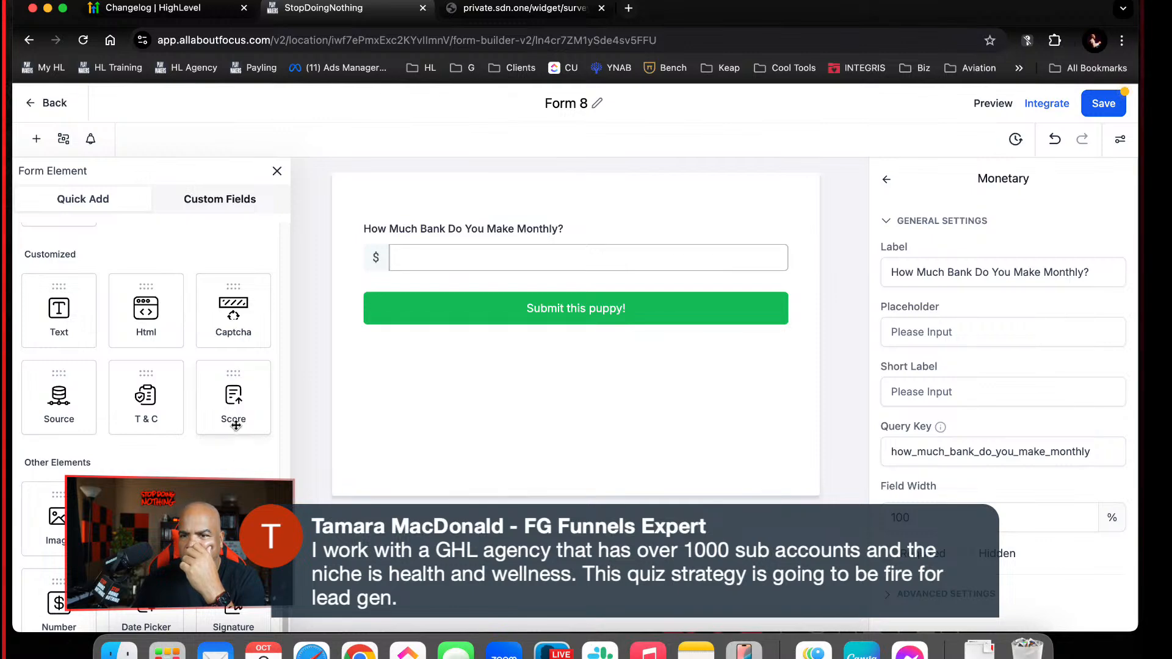
pyautogui.moveTo(234, 422); pyautogui.dragTo(589, 381)
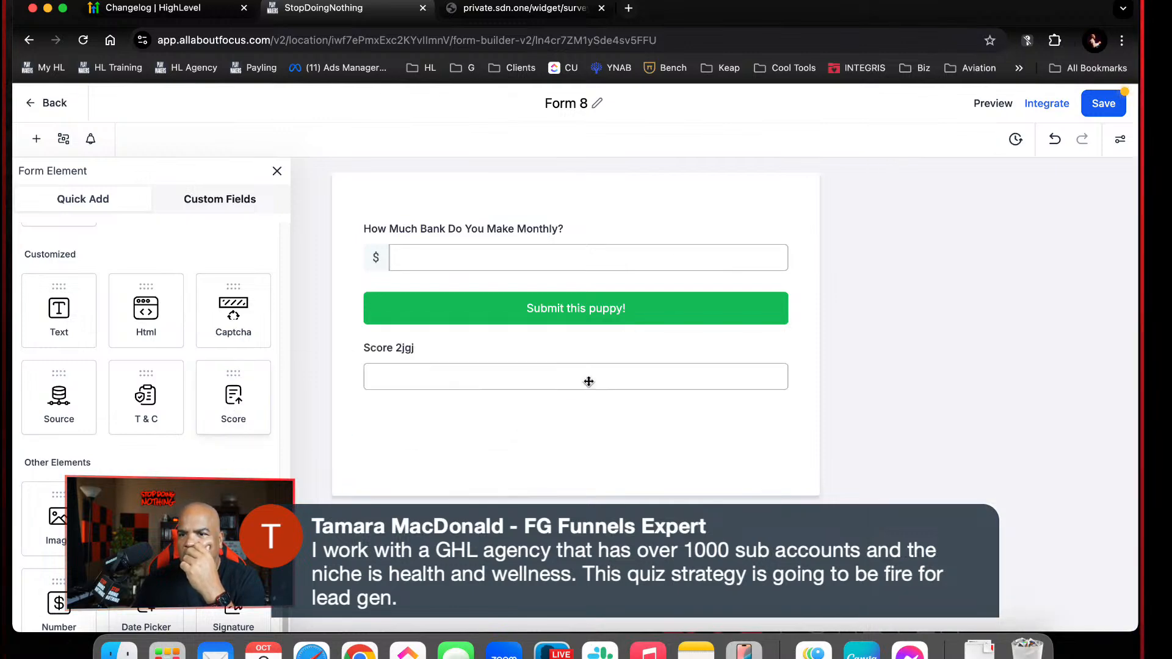
pyautogui.click(588, 382)
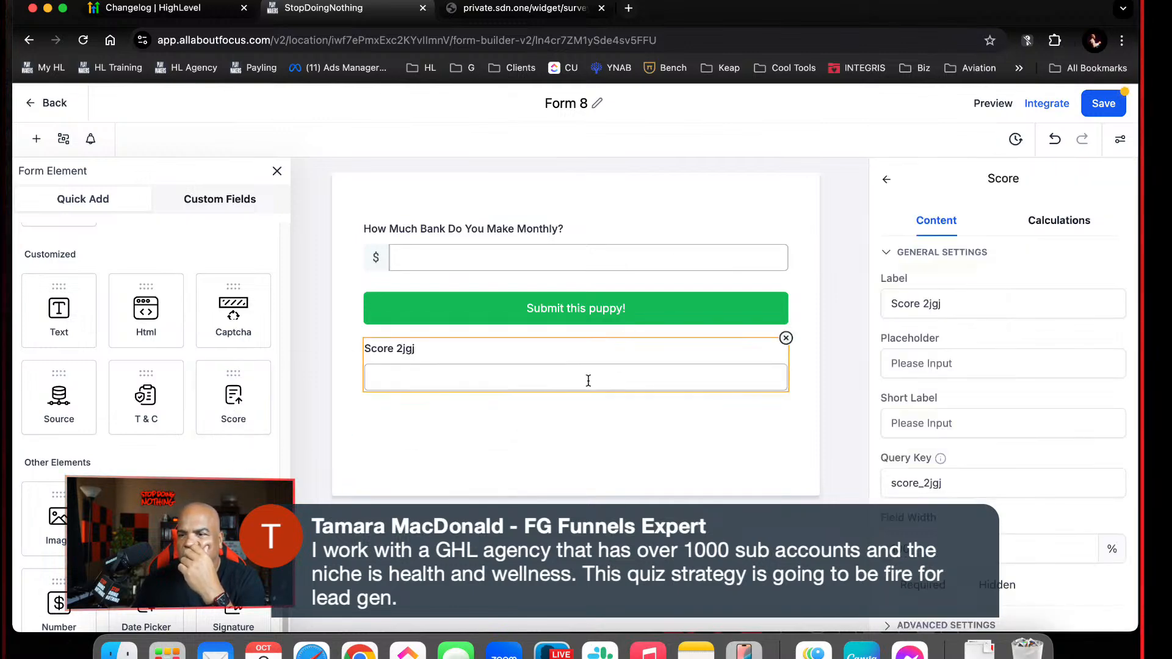
pyautogui.click(967, 587)
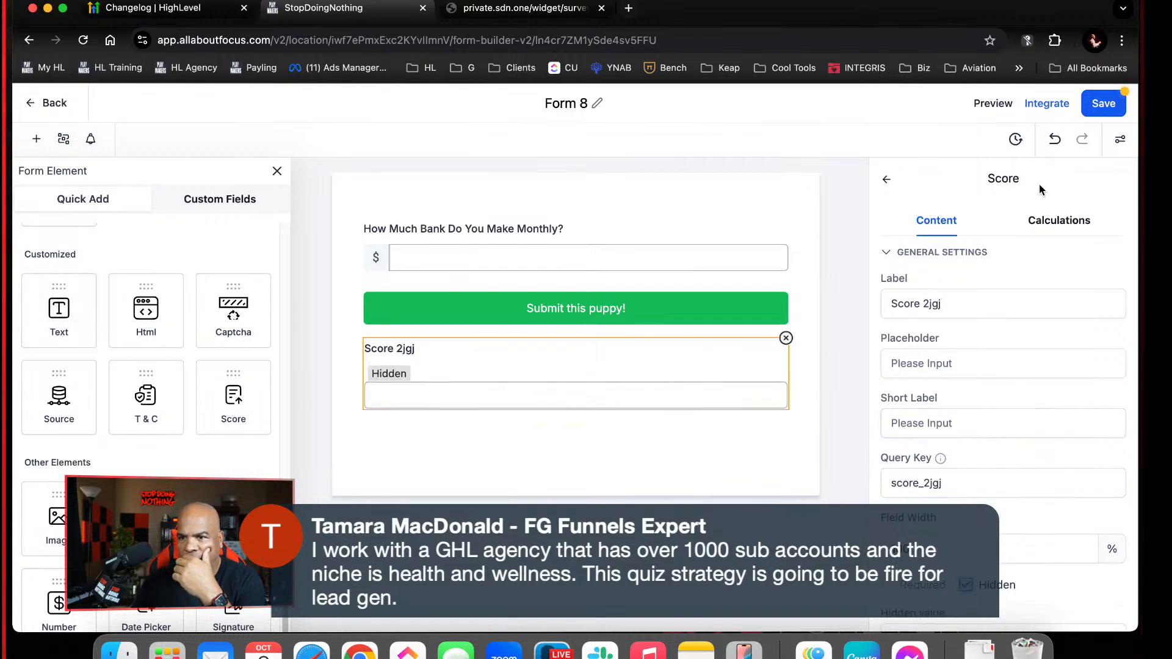
# Set the Score field's label to "Score Their Lifestyle" and save the form
pyautogui.moveTo(945, 306); pyautogui.dragTo(871, 293)
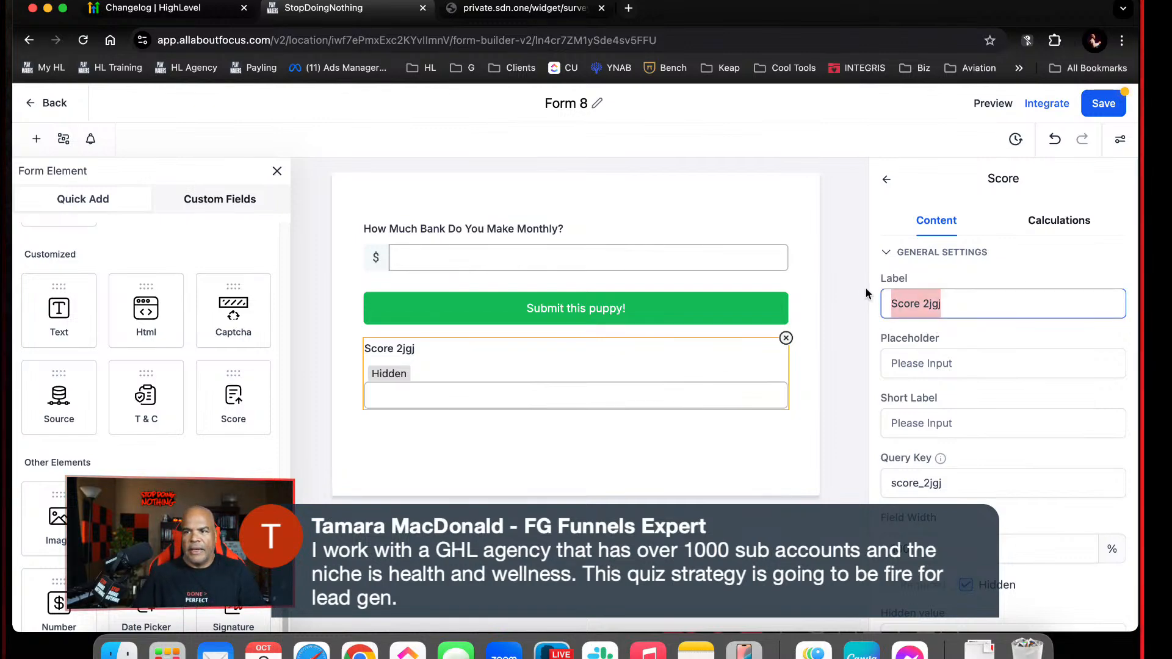
pyautogui.write('Rank The')
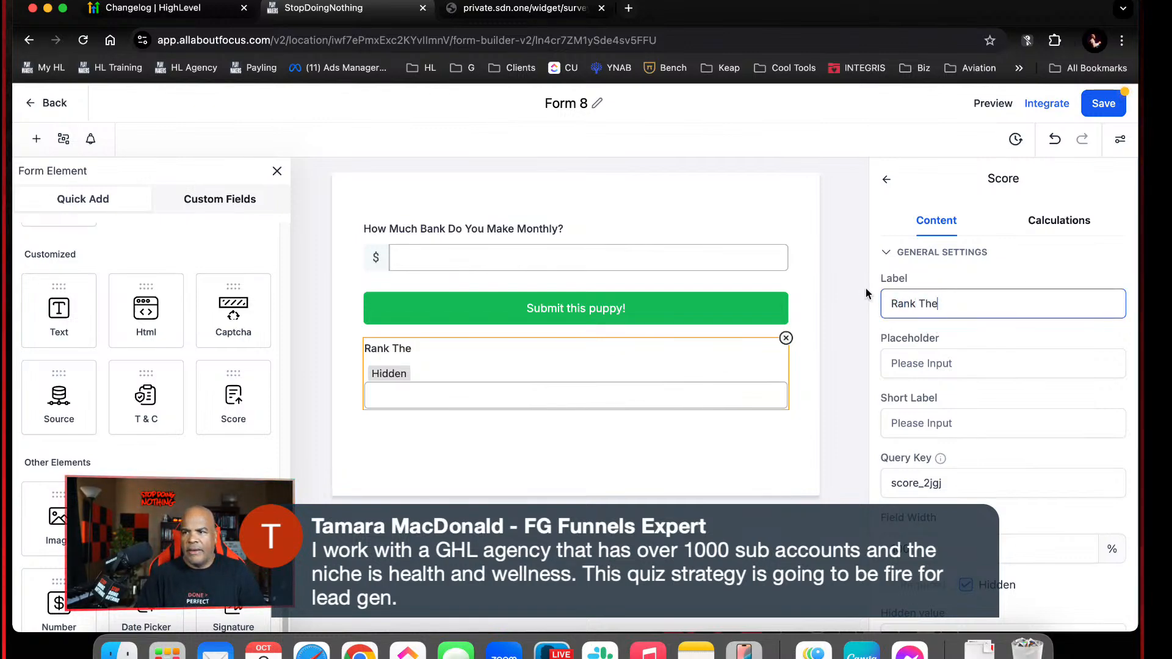
pyautogui.write('ir L')
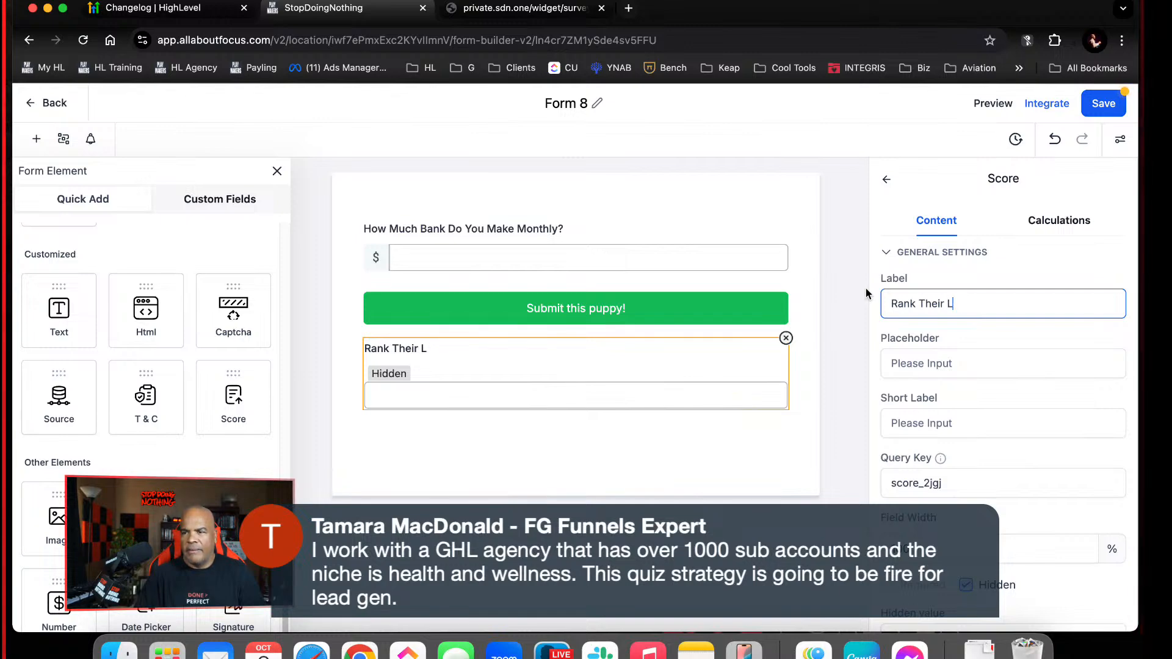
pyautogui.press('BackSpace')
pyautogui.press('BackSpace')
pyautogui.press('BackSpace')
pyautogui.press('BackSpace')
pyautogui.press('BackSpace')
pyautogui.press('BackSpace')
pyautogui.press('BackSpace')
pyautogui.press('BackSpace')
pyautogui.press('BackSpace')
pyautogui.press('BackSpace')
pyautogui.press('BackSpace')
pyautogui.press('BackSpace')
pyautogui.write('Score')
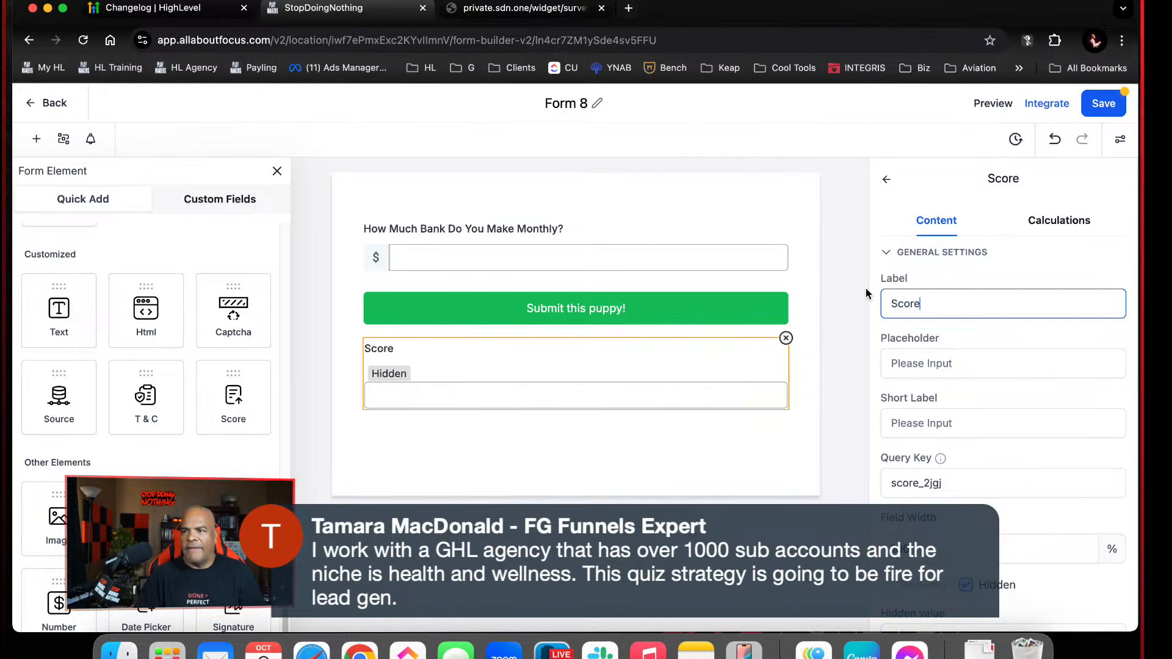
pyautogui.write(' Their L')
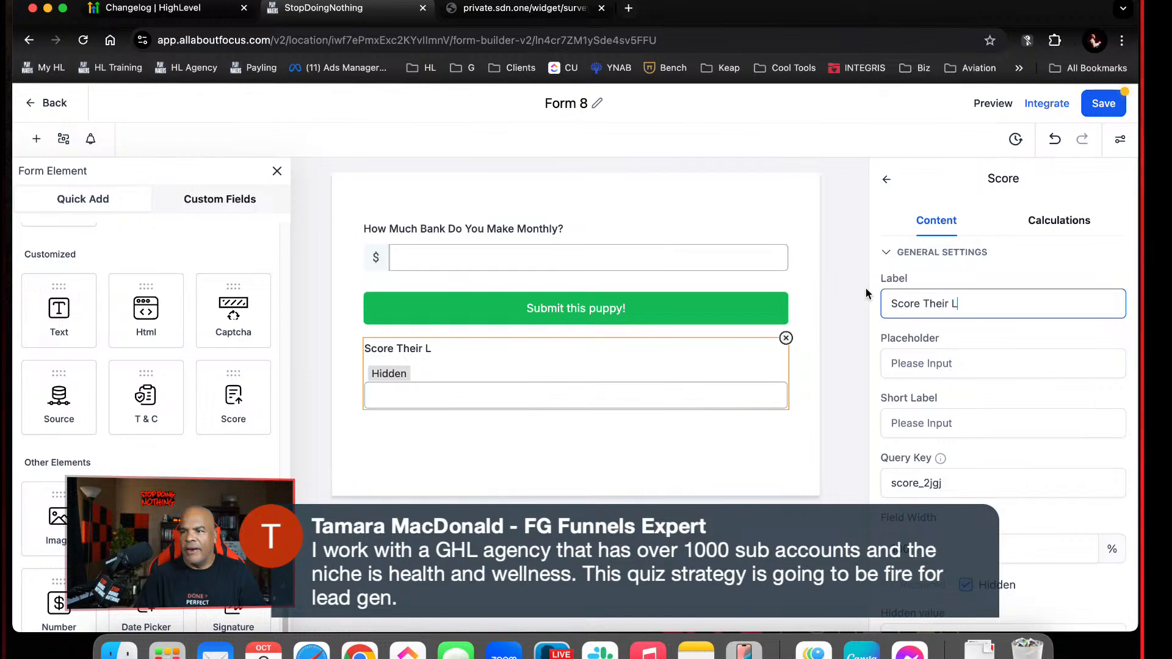
pyautogui.write('ifesty')
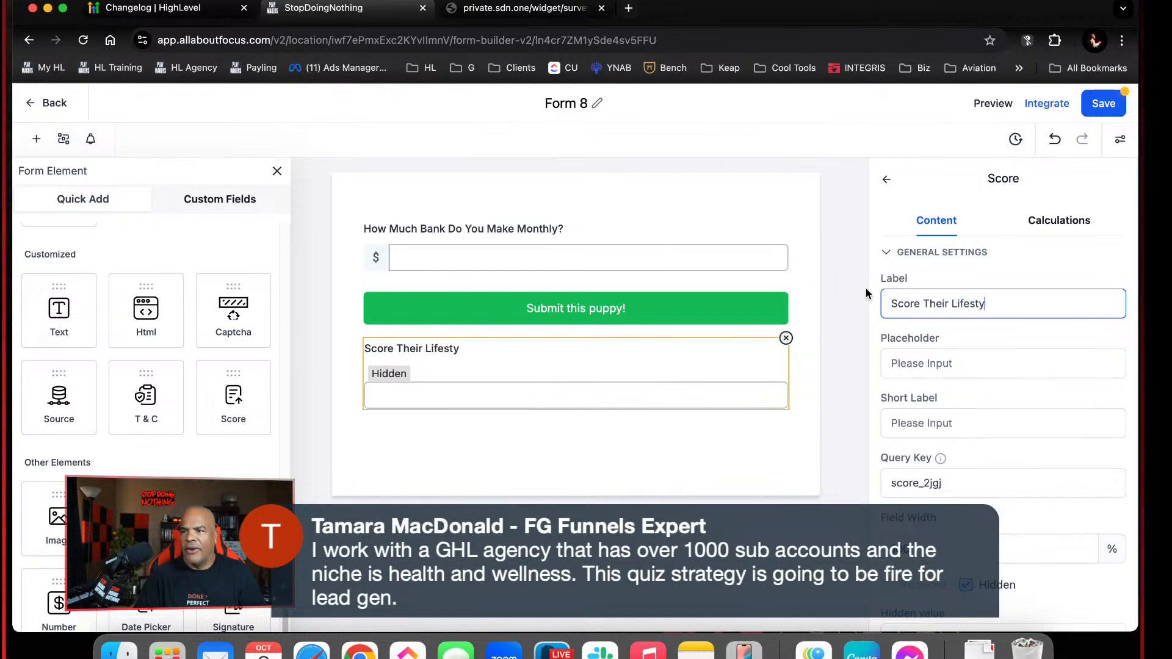
pyautogui.write('le')
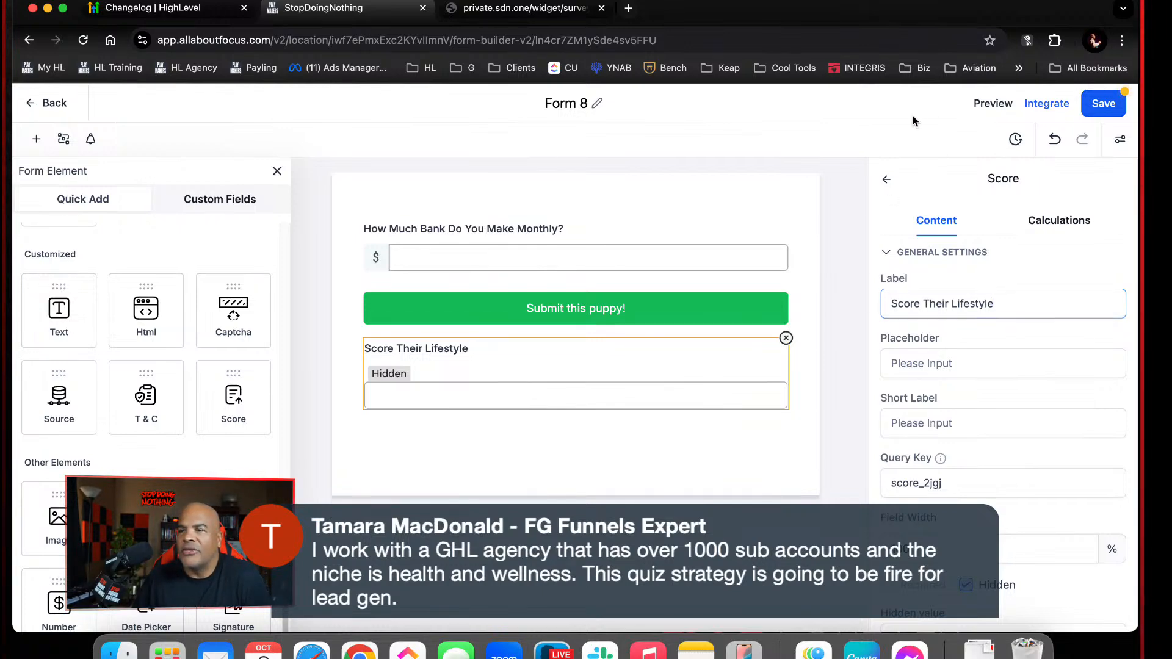
pyautogui.click(1103, 103)
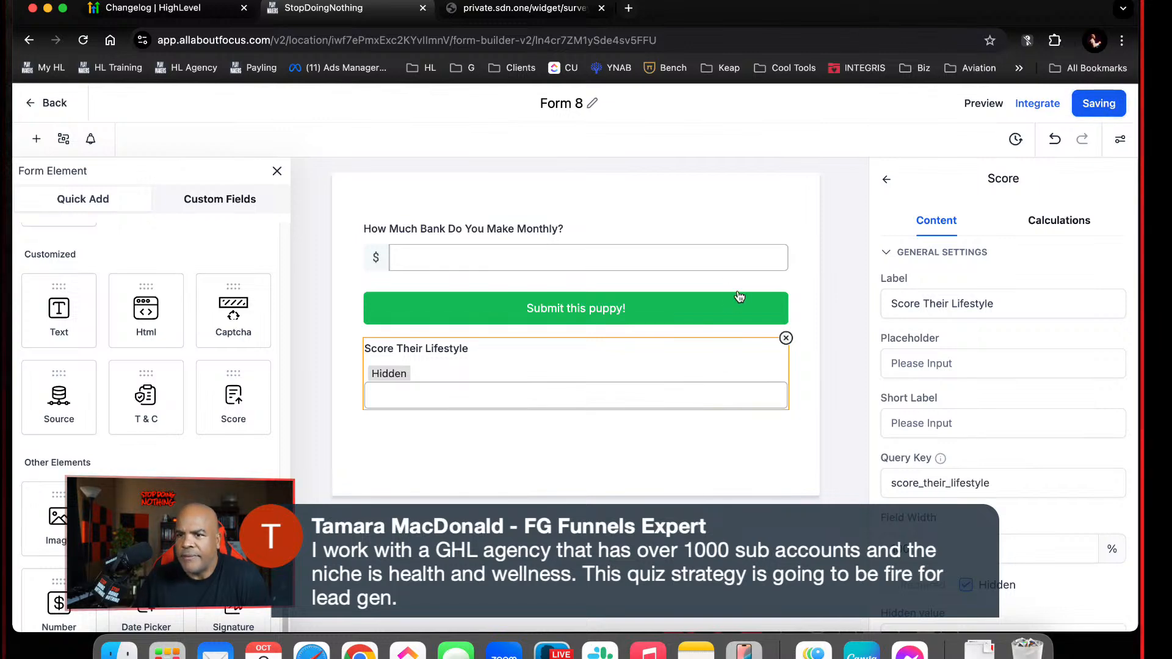
pyautogui.click(553, 254)
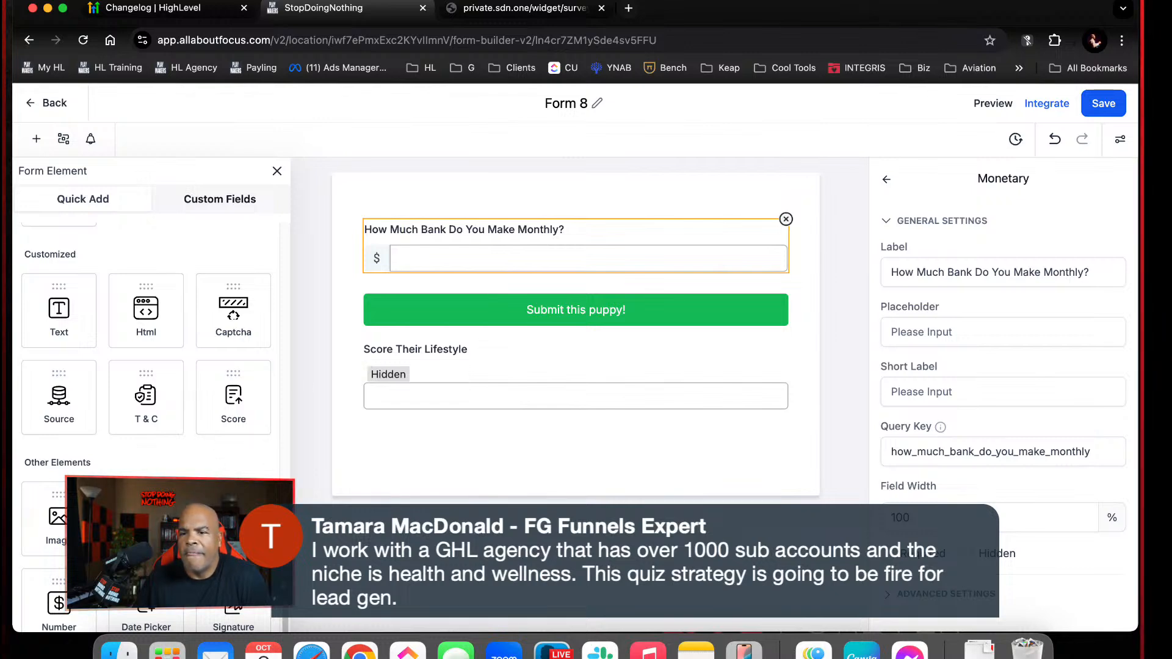
pyautogui.scroll(5, 146, 397)
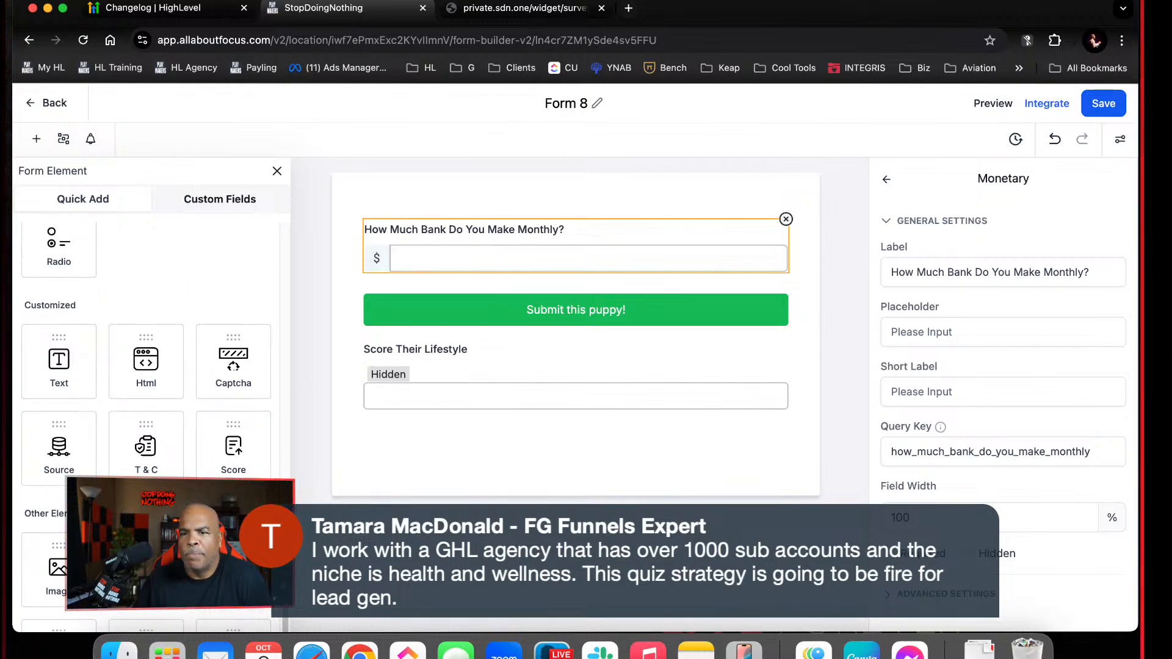
pyautogui.scroll(2, 147, 397)
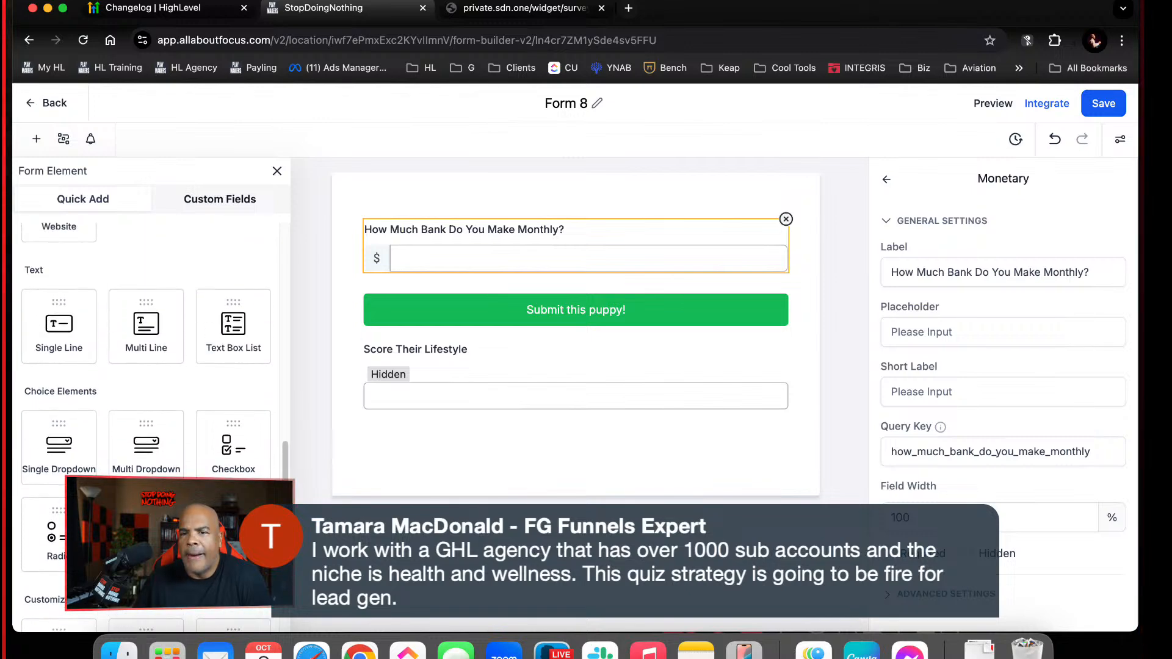
pyautogui.scroll(-6, 147, 428)
pyautogui.moveTo(146, 519); pyautogui.dragTo(572, 332)
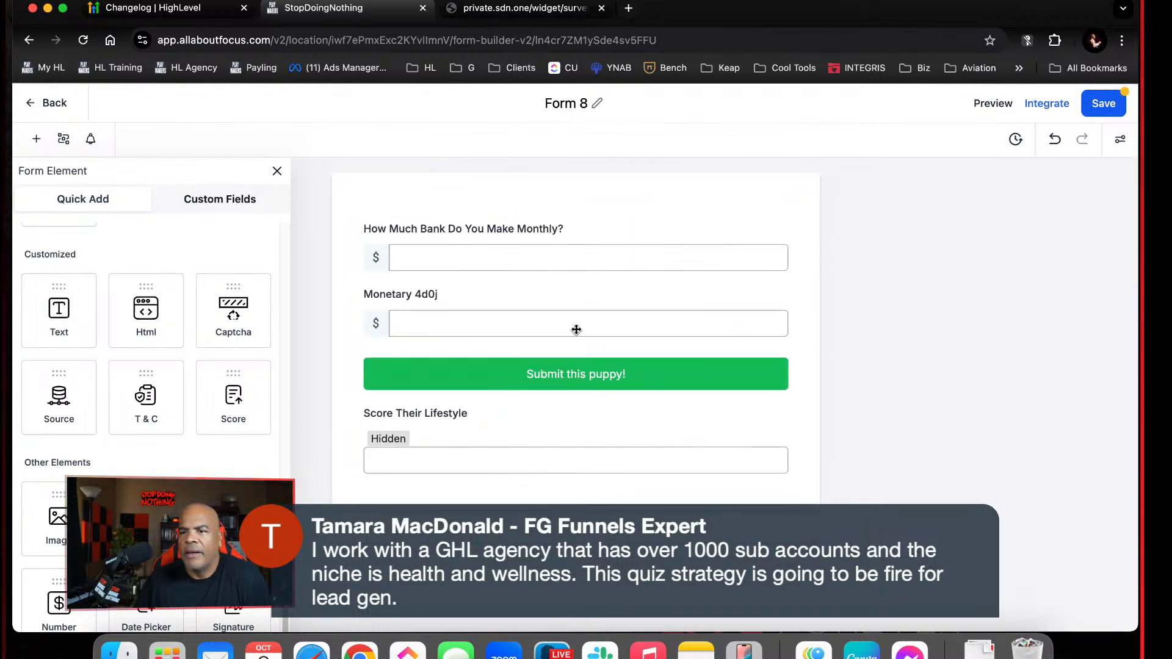
pyautogui.click(576, 330)
pyautogui.moveTo(1024, 266); pyautogui.dragTo(819, 235)
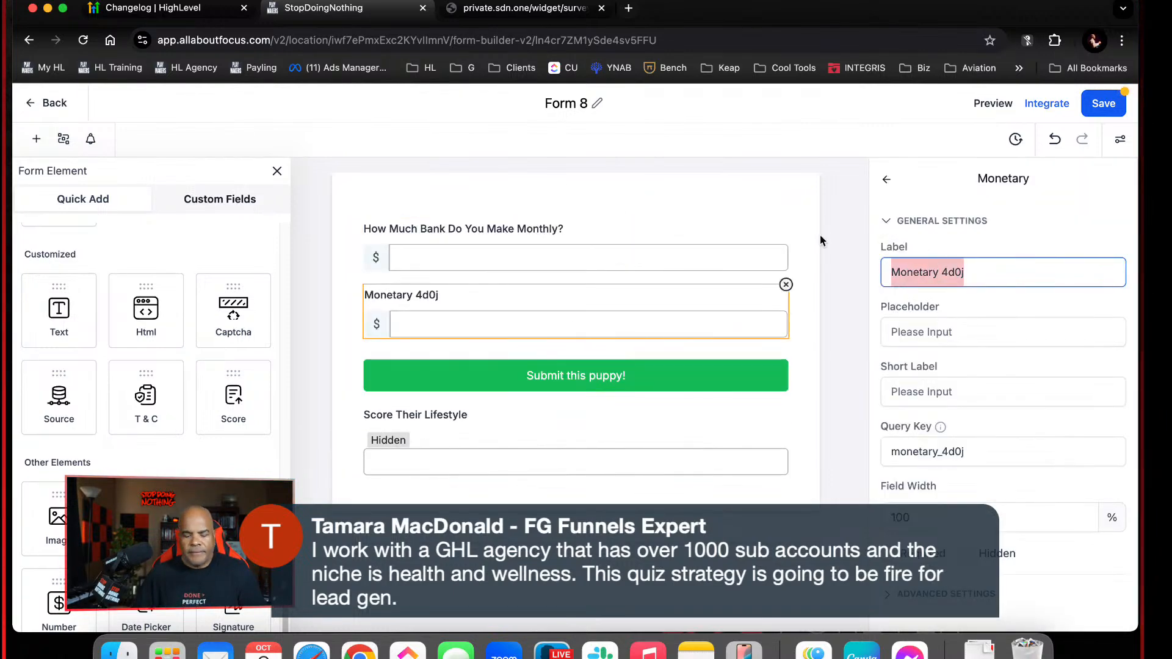
pyautogui.write('How Much Is ')
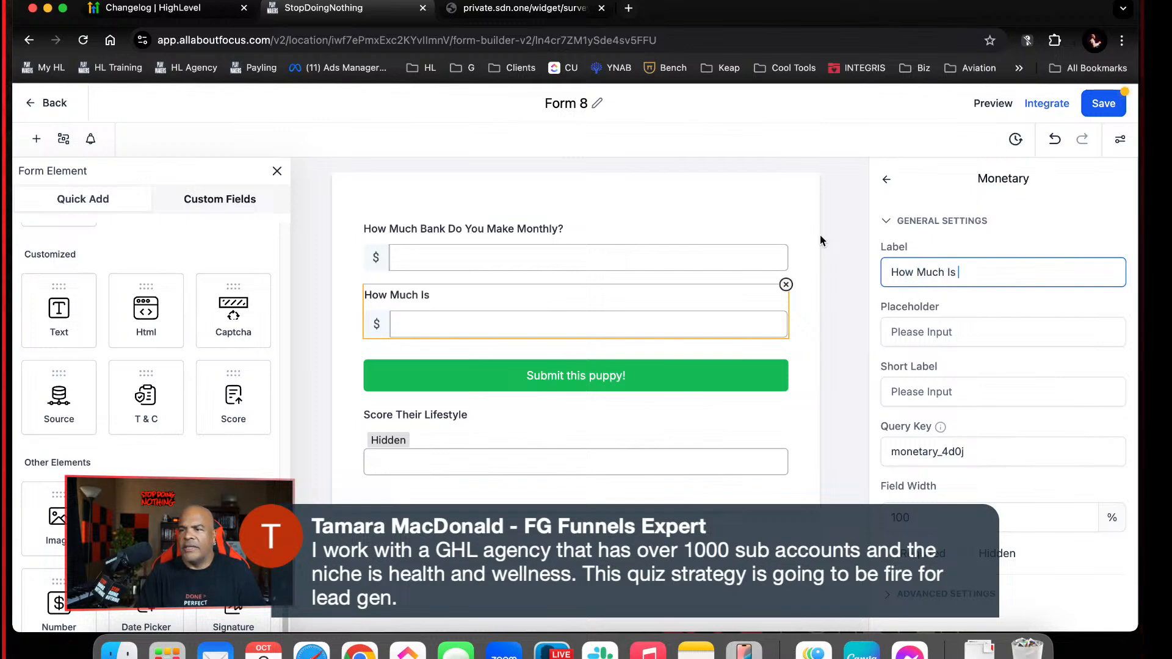
pyautogui.write('Your Car Payp')
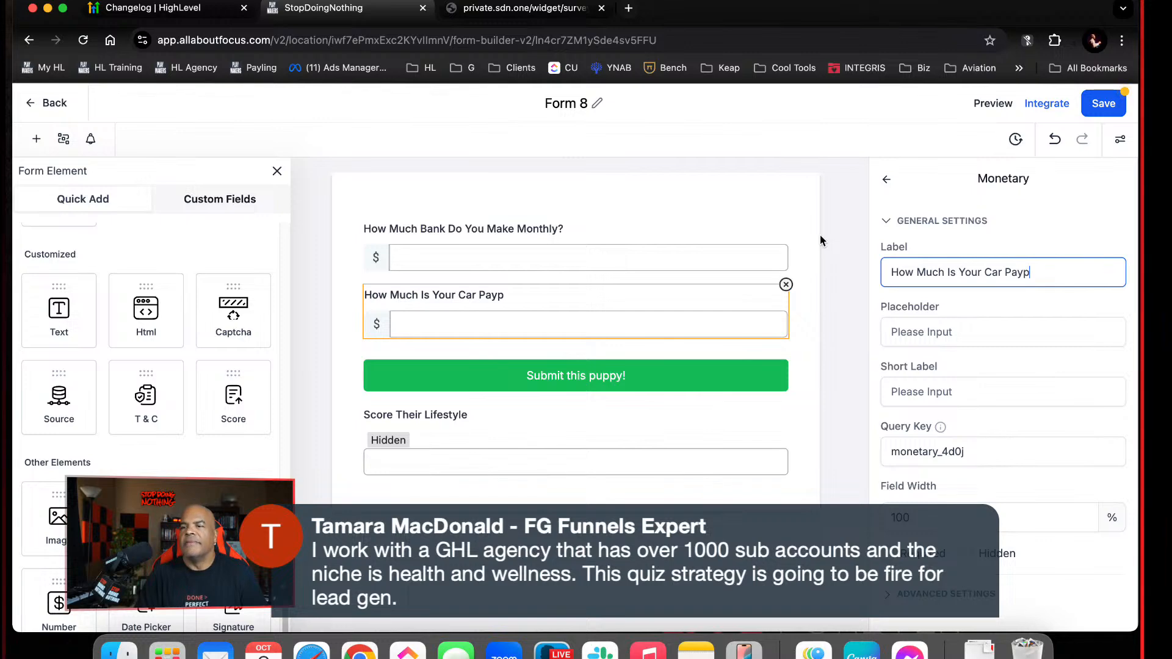
pyautogui.click(786, 285)
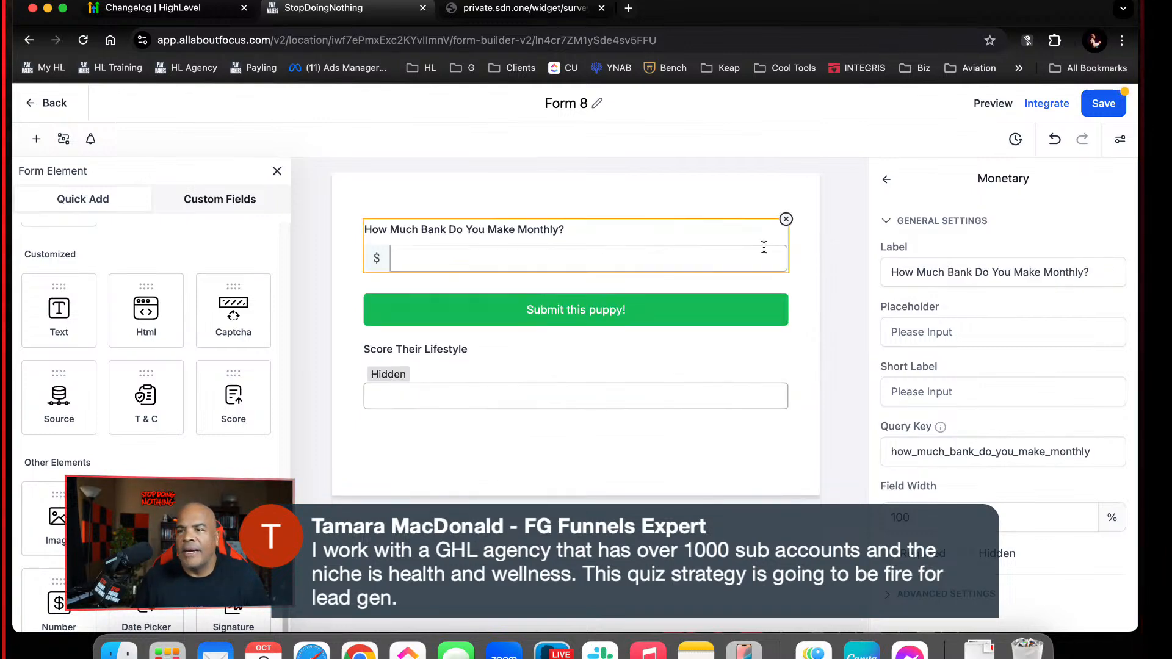
# Delete the monthly income Monetary field and add a Radio field between the submit button and the Score field
pyautogui.click(786, 219)
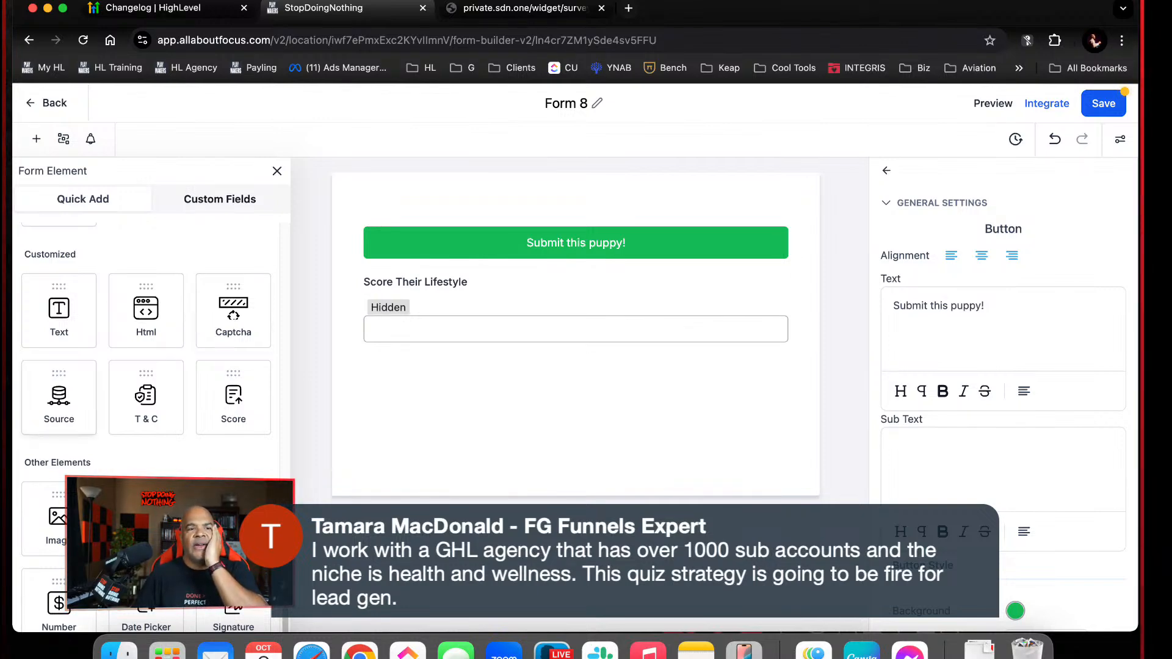
pyautogui.click(673, 299)
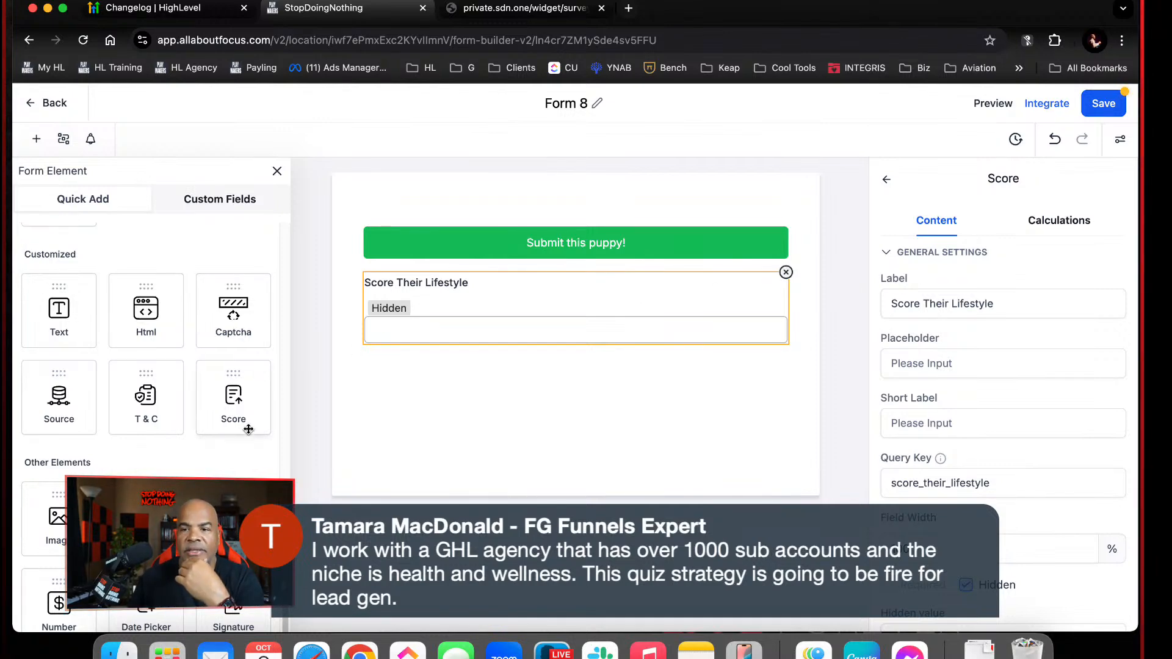
pyautogui.scroll(2, 246, 423)
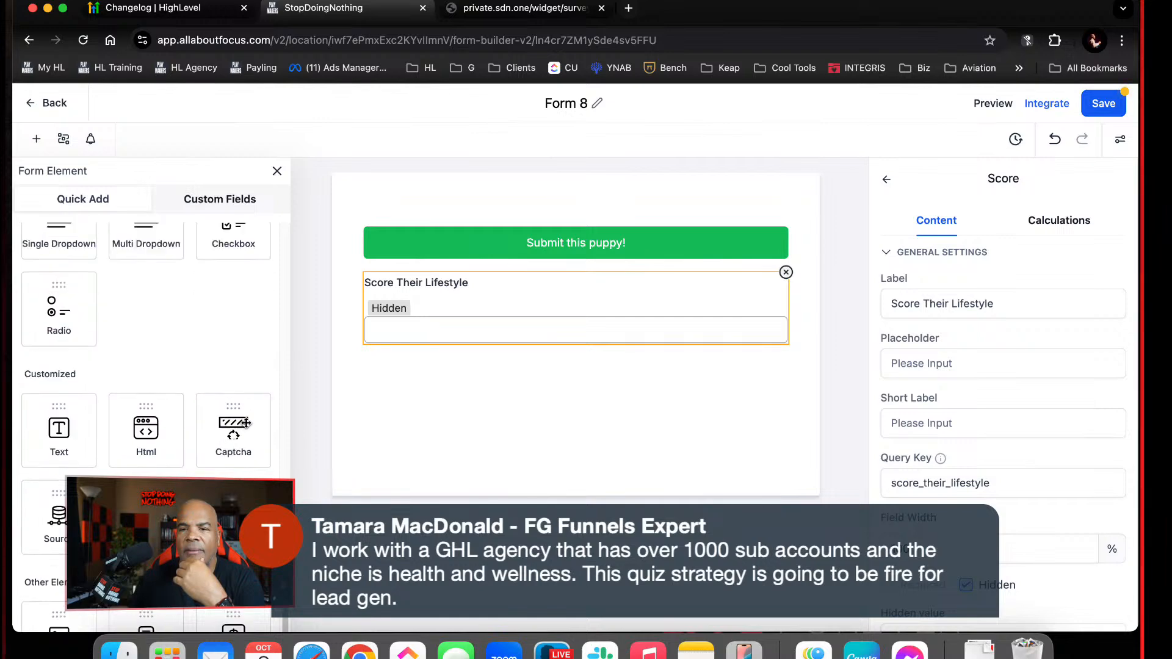
pyautogui.scroll(5, 246, 424)
pyautogui.scroll(-2, 51, 527)
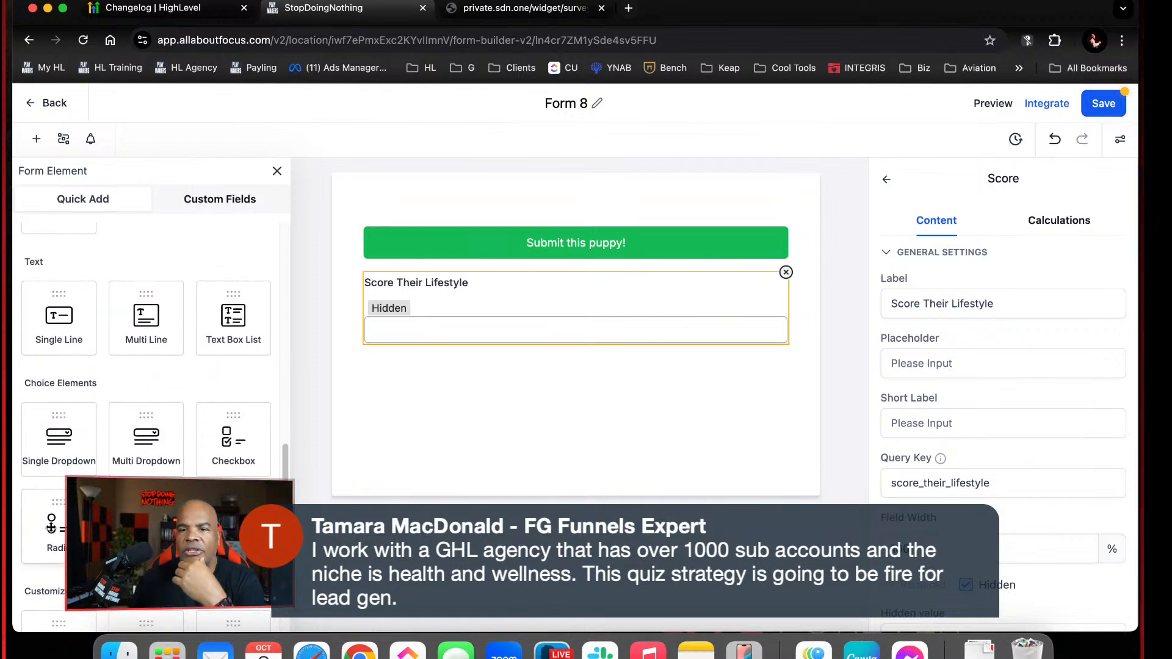
pyautogui.moveTo(51, 526); pyautogui.dragTo(537, 328)
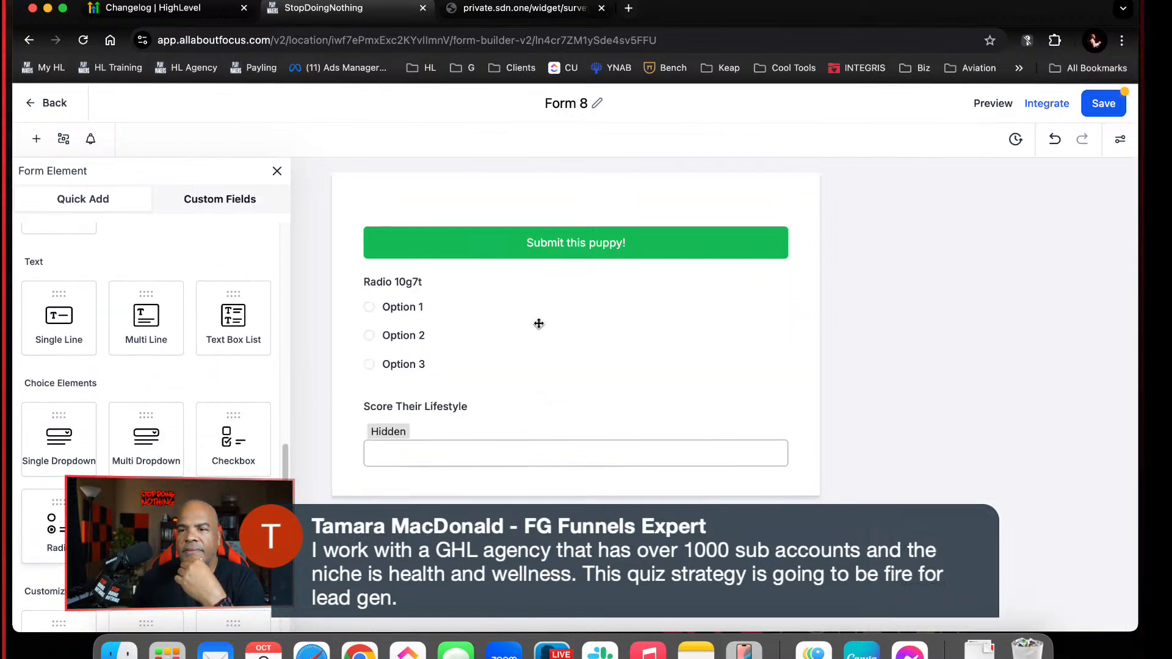
pyautogui.click(495, 320)
# Set the Radio field's label to "What Is the #1 health problem on your mind today?"
pyautogui.moveTo(960, 307); pyautogui.dragTo(889, 281)
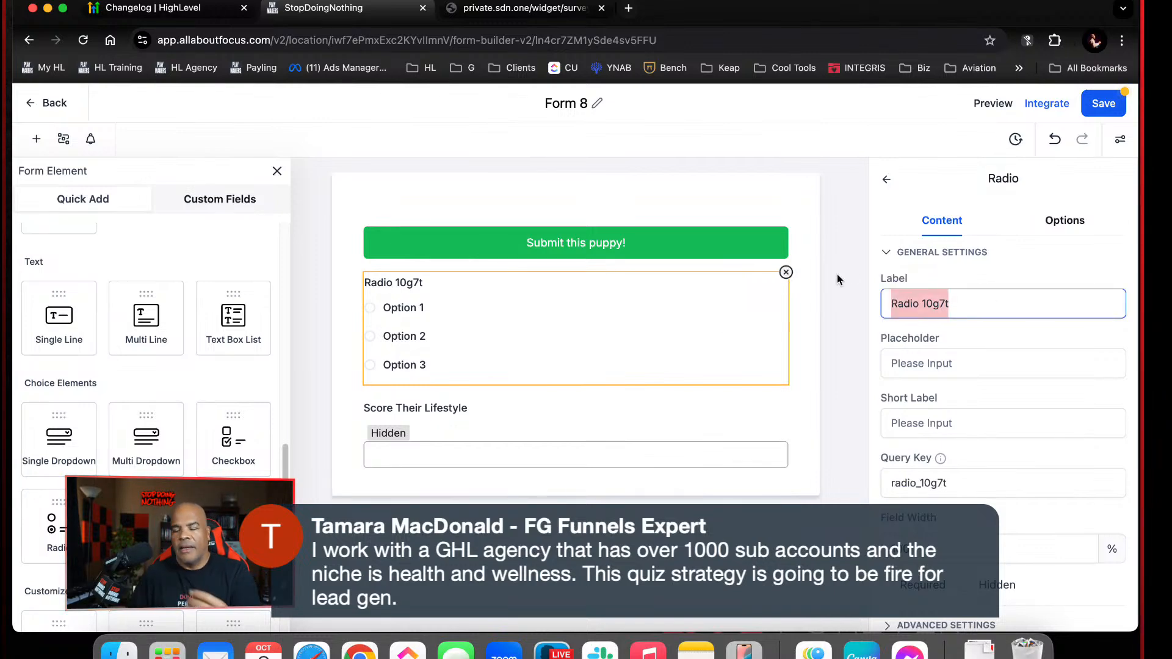
pyautogui.write('What Is th')
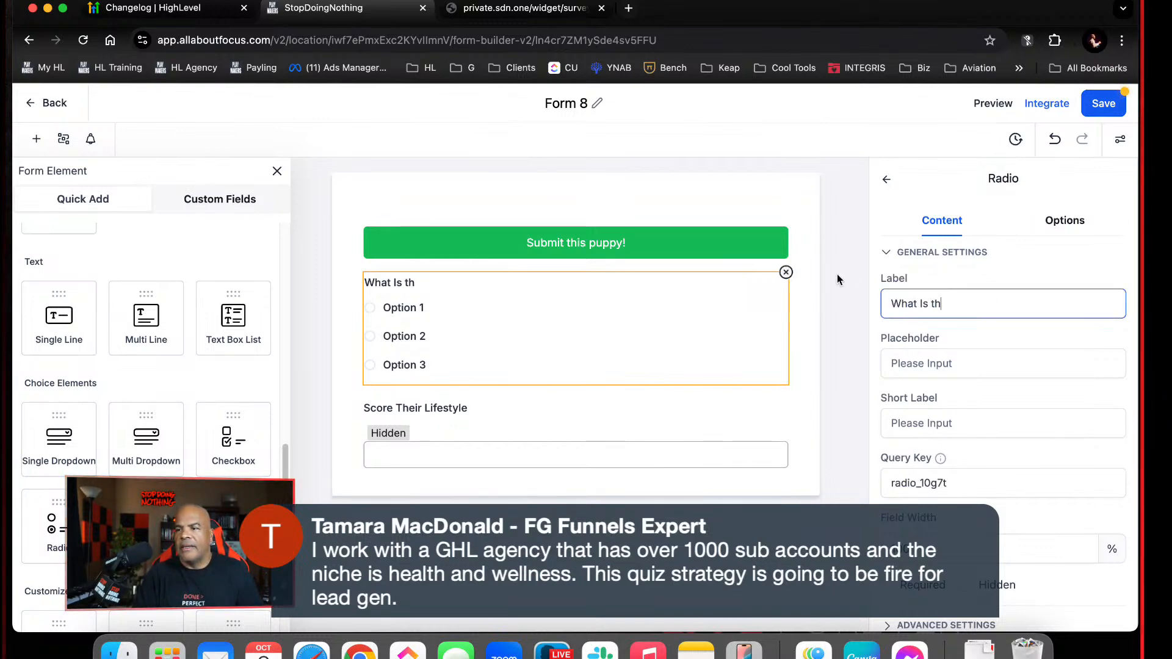
pyautogui.press('BackSpace')
pyautogui.write('he')
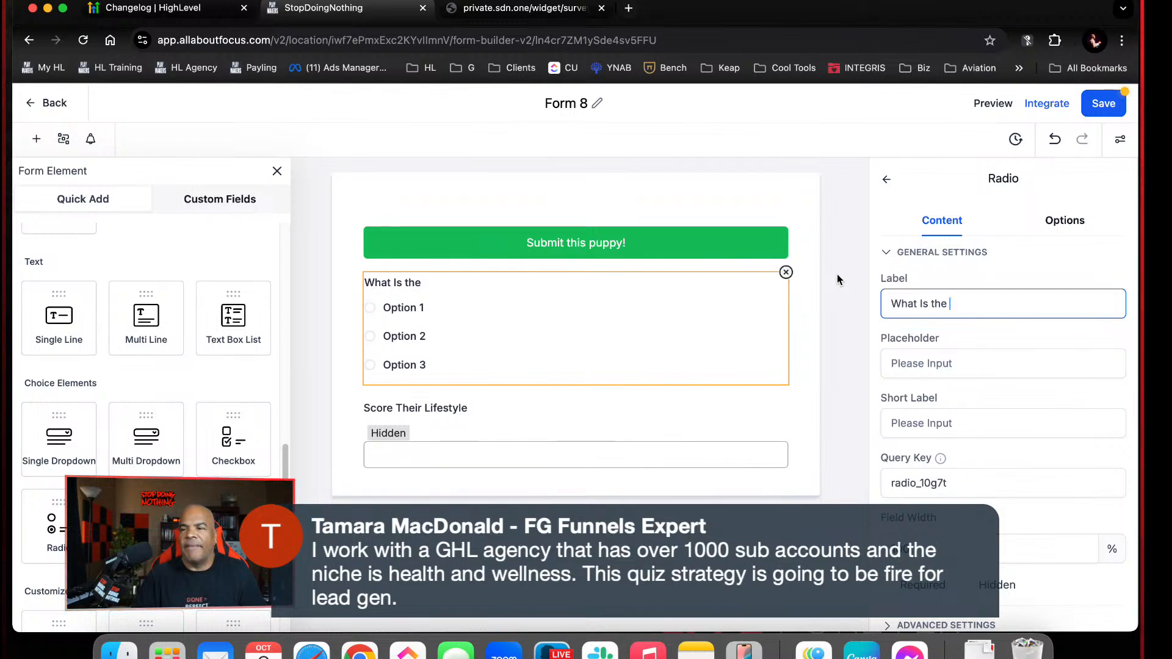
pyautogui.write('#1')
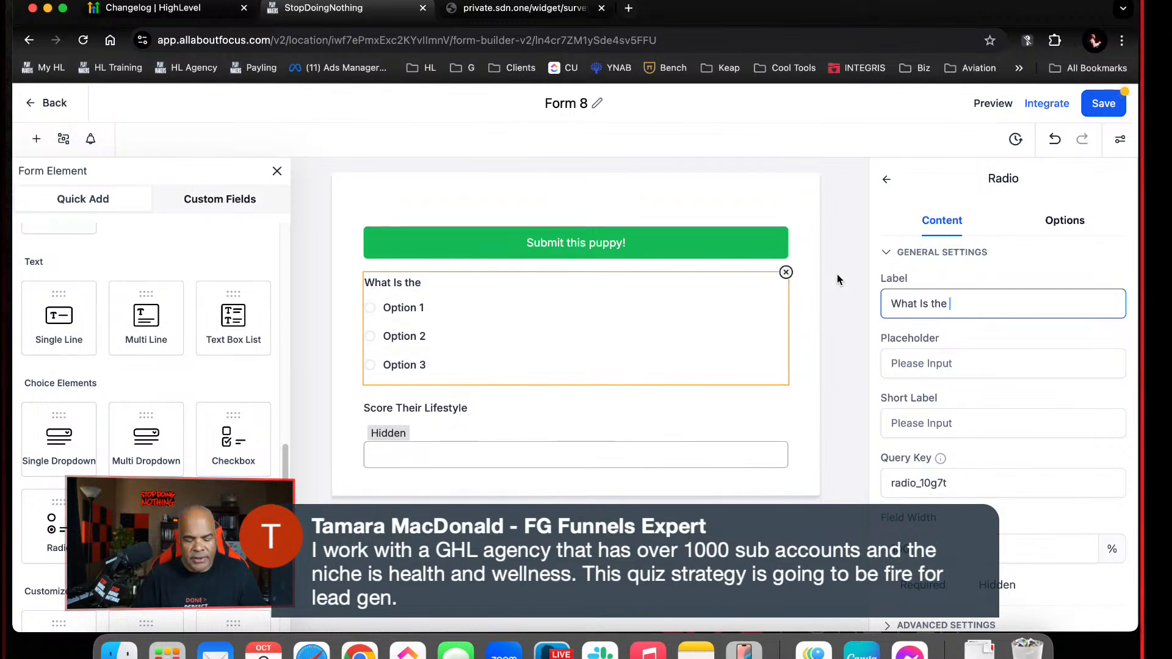
pyautogui.write(' Probl')
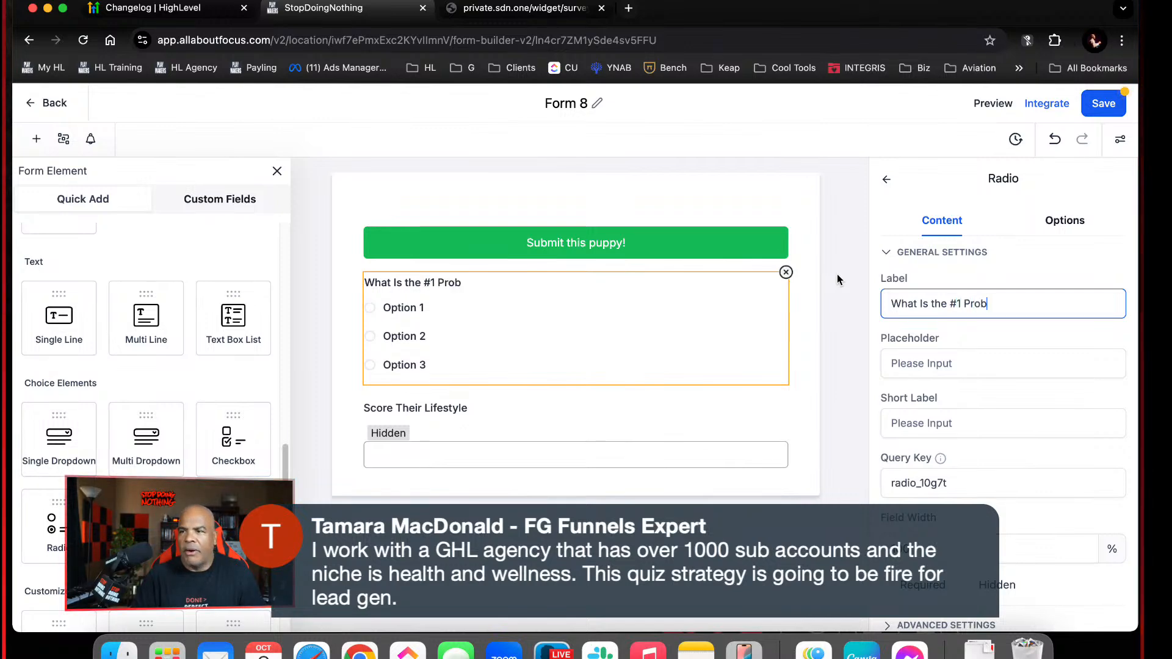
pyautogui.press('BackSpace')
pyautogui.press('BackSpace')
pyautogui.press('BackSpace')
pyautogui.press('BackSpace')
pyautogui.press('BackSpace')
pyautogui.write('H')
pyautogui.press('BackSpace')
pyautogui.write('he')
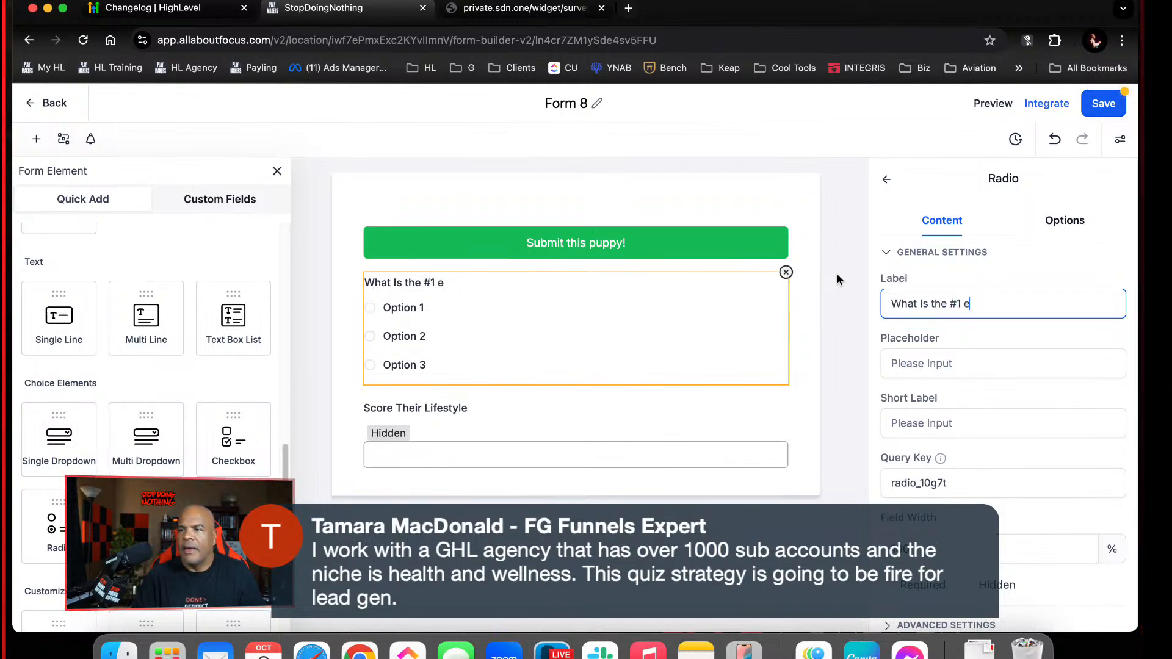
pyautogui.write('al')
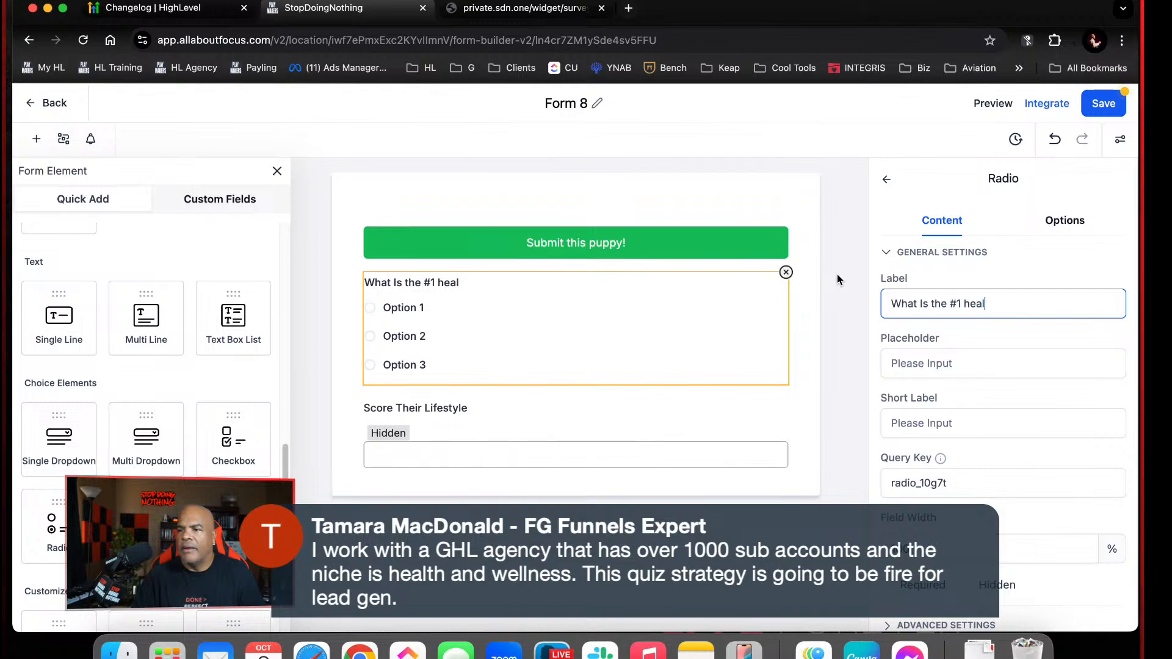
pyautogui.write('th prob')
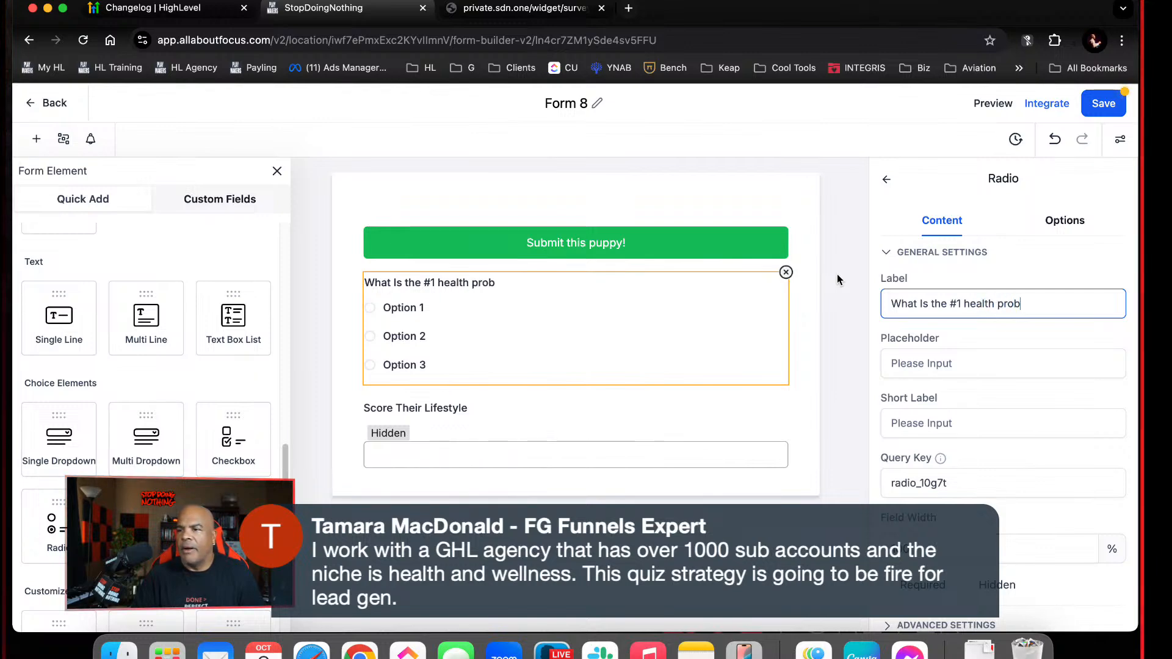
pyautogui.write('lem on your min')
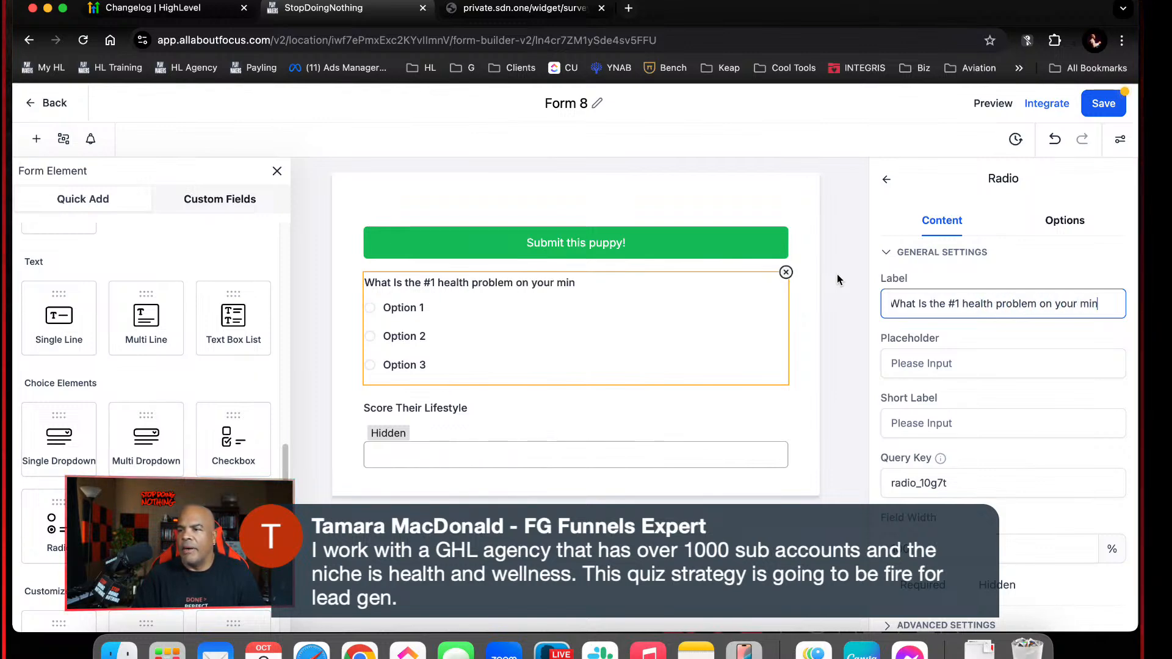
pyautogui.write('d today?')
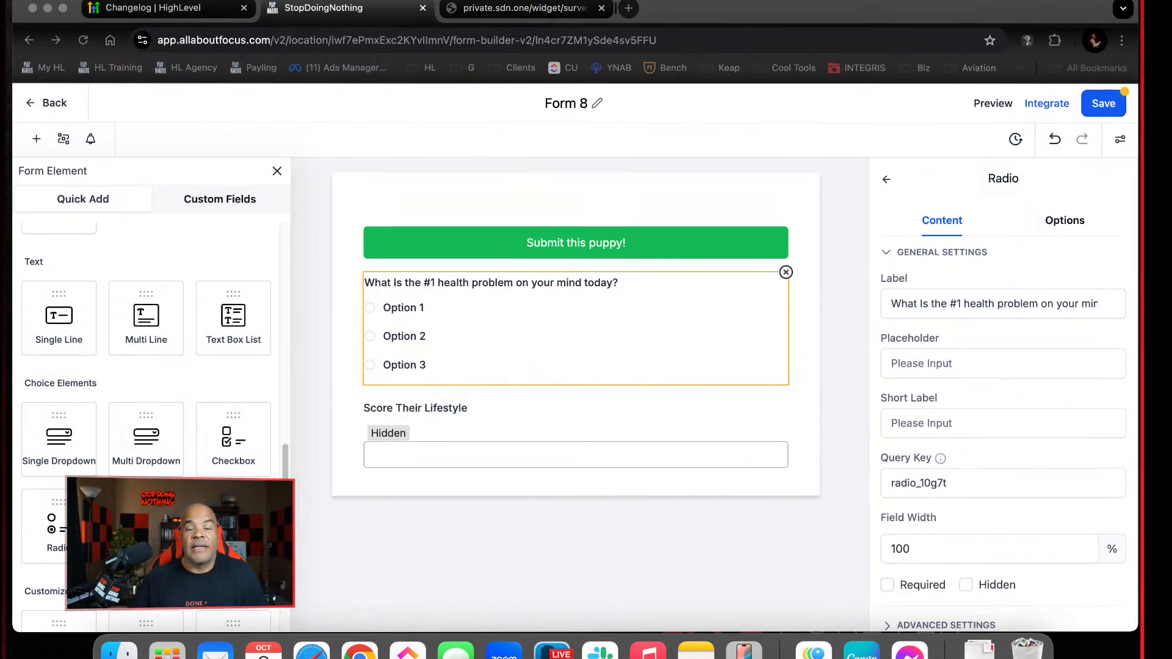
# Change the Radio field's first option to "I'm not happy with my weight"
pyautogui.click(523, 322)
pyautogui.click(579, 338)
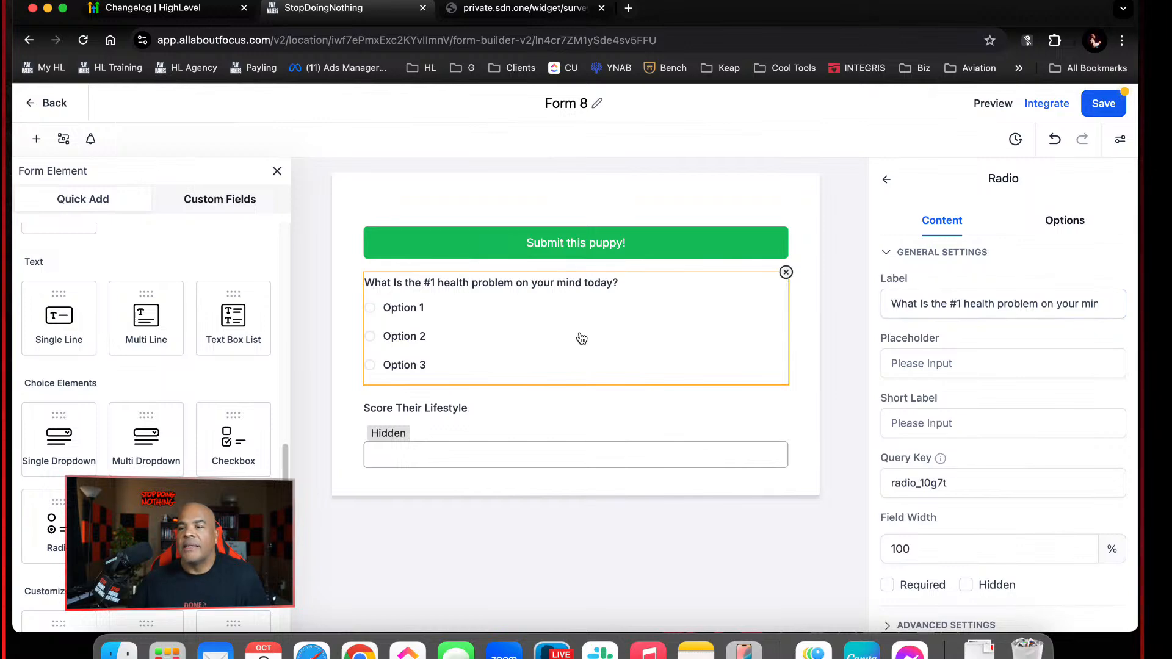
pyautogui.click(1051, 225)
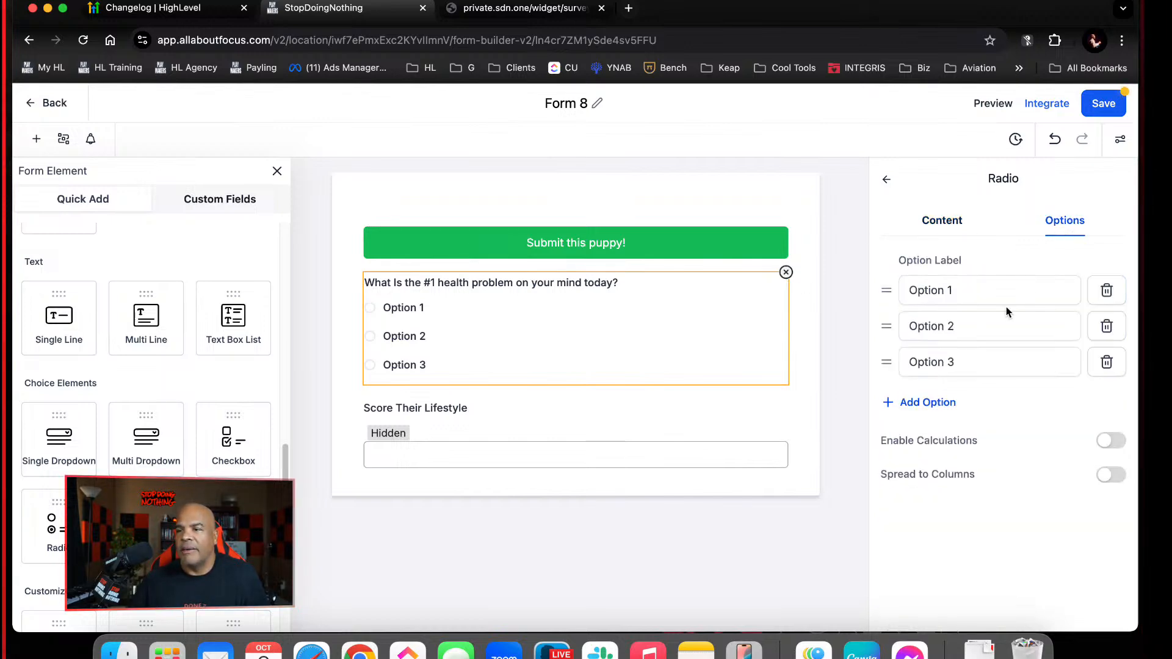
pyautogui.moveTo(992, 290); pyautogui.dragTo(844, 285)
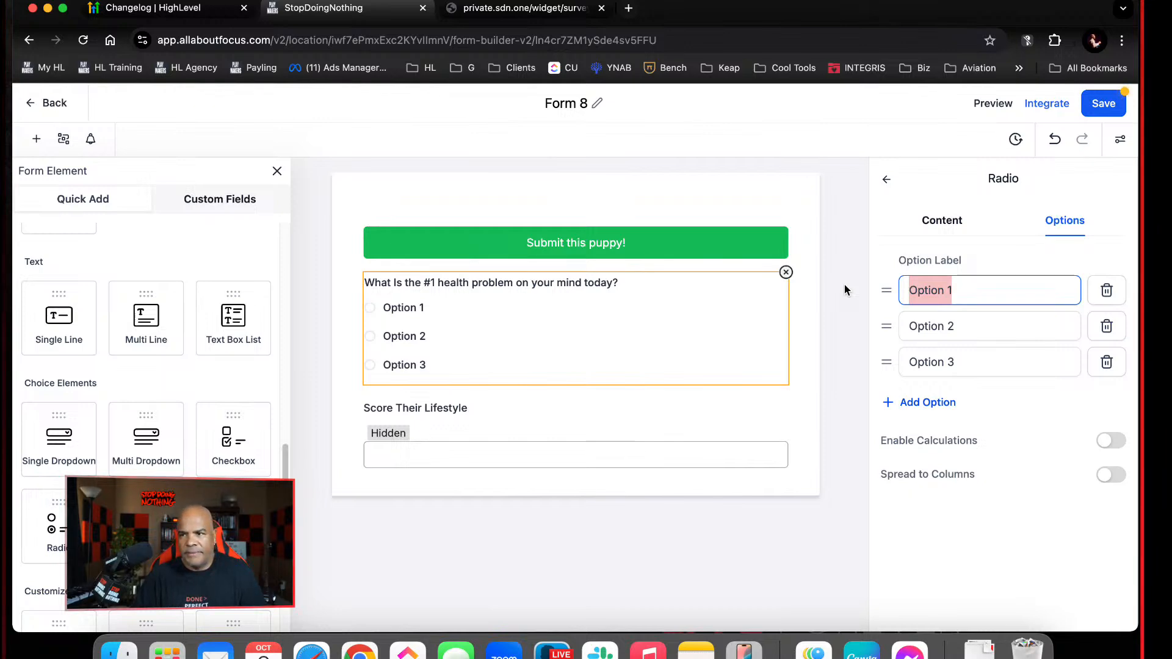
pyautogui.write("I'm not")
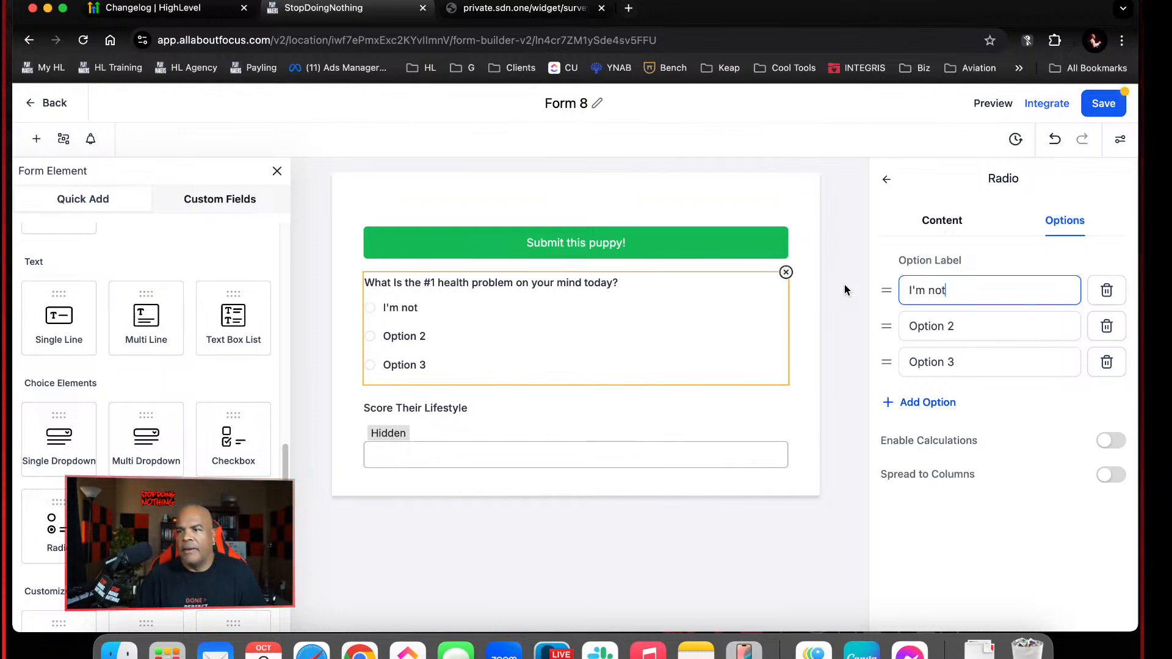
pyautogui.write(' happy with ')
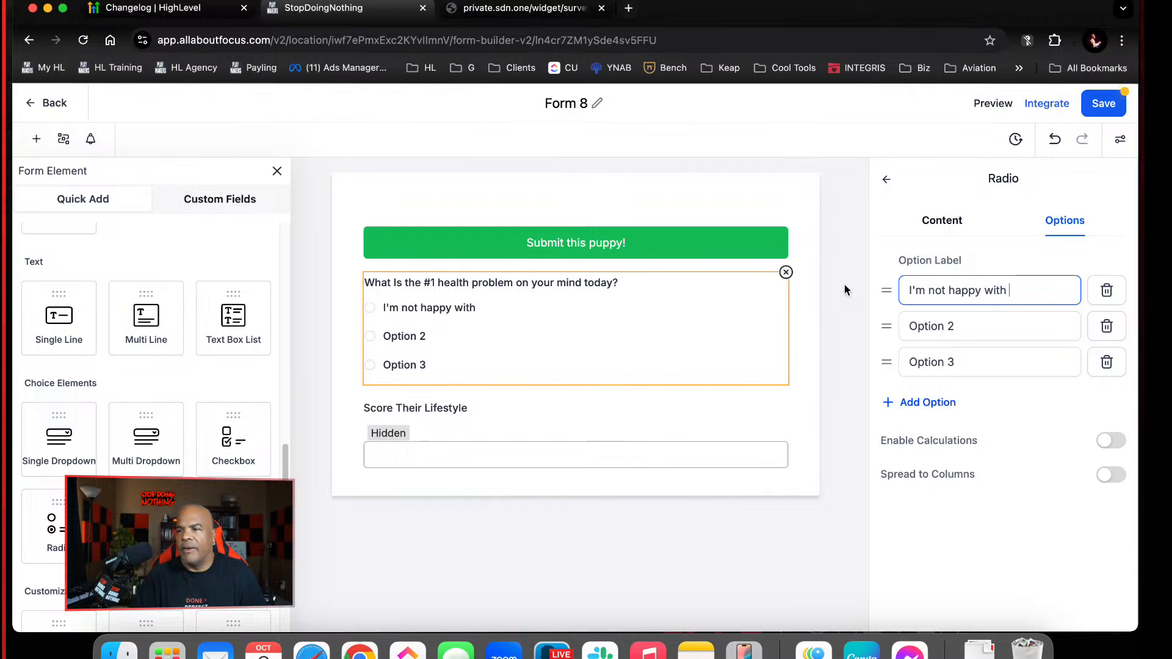
pyautogui.write('my weight')
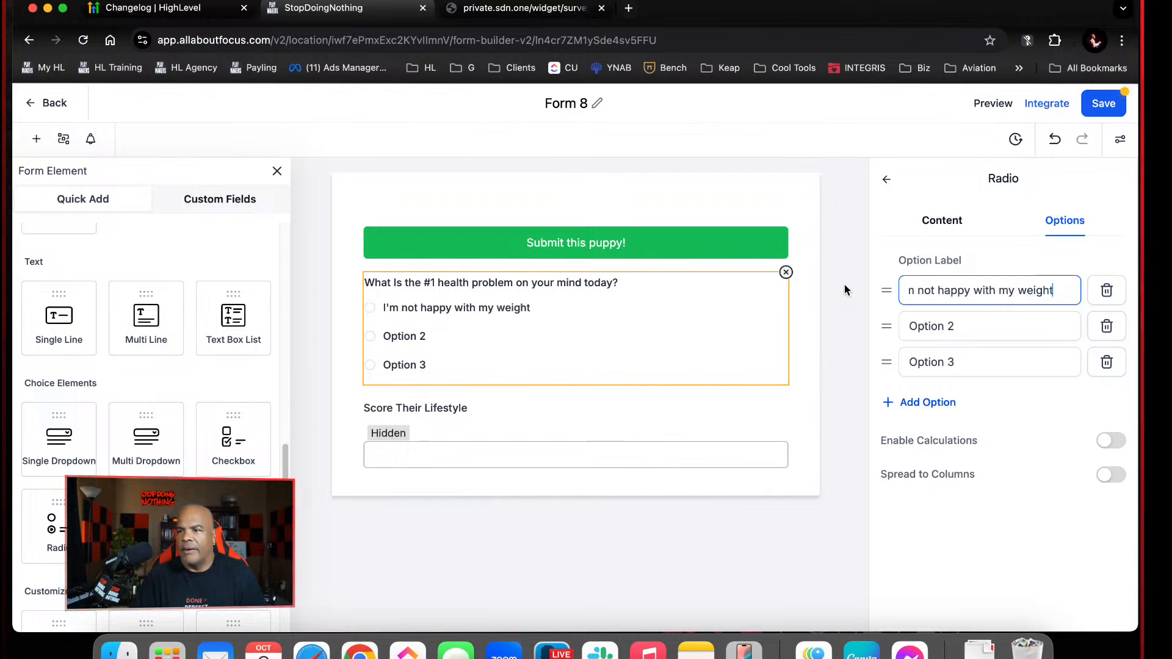
# Change the second option to "I wish I had more muscle" and the third to "I wish I was more flexible"
pyautogui.moveTo(962, 327); pyautogui.dragTo(856, 301)
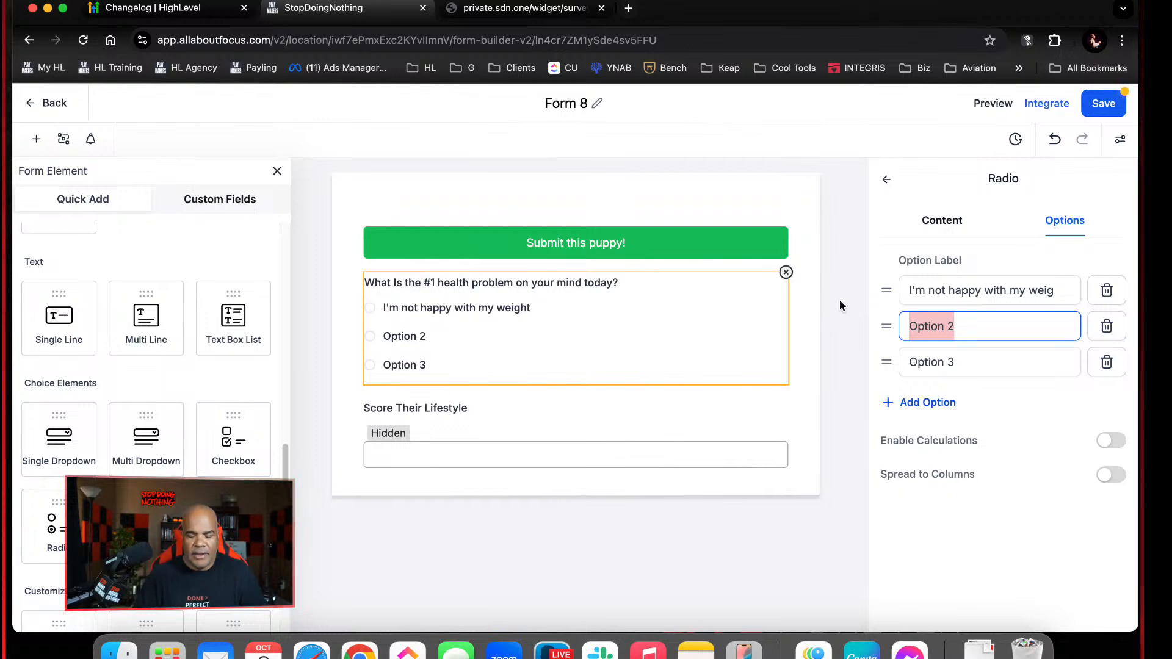
pyautogui.write('I wish I had ')
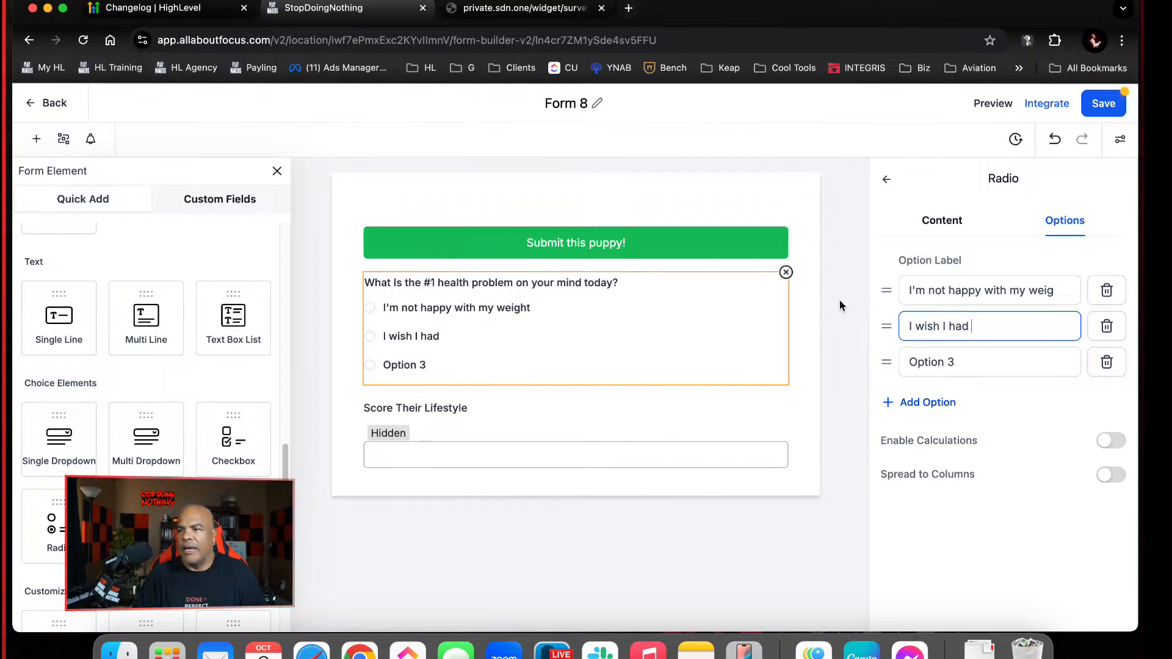
pyautogui.write('nore muscle')
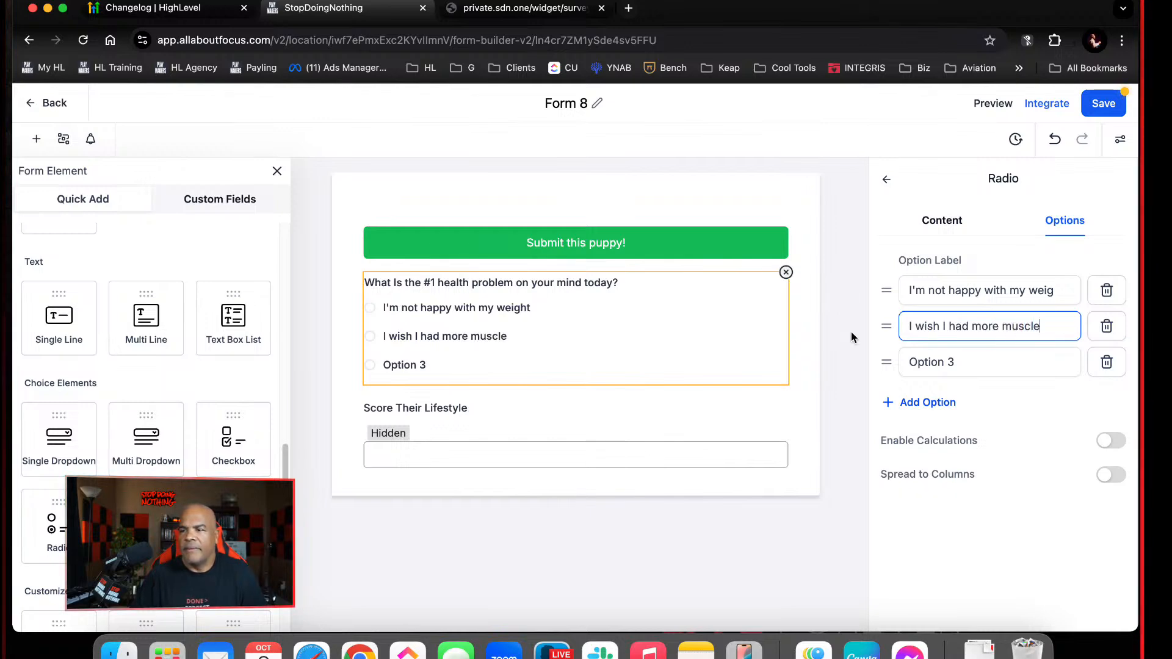
pyautogui.click(960, 362)
pyautogui.write('I w')
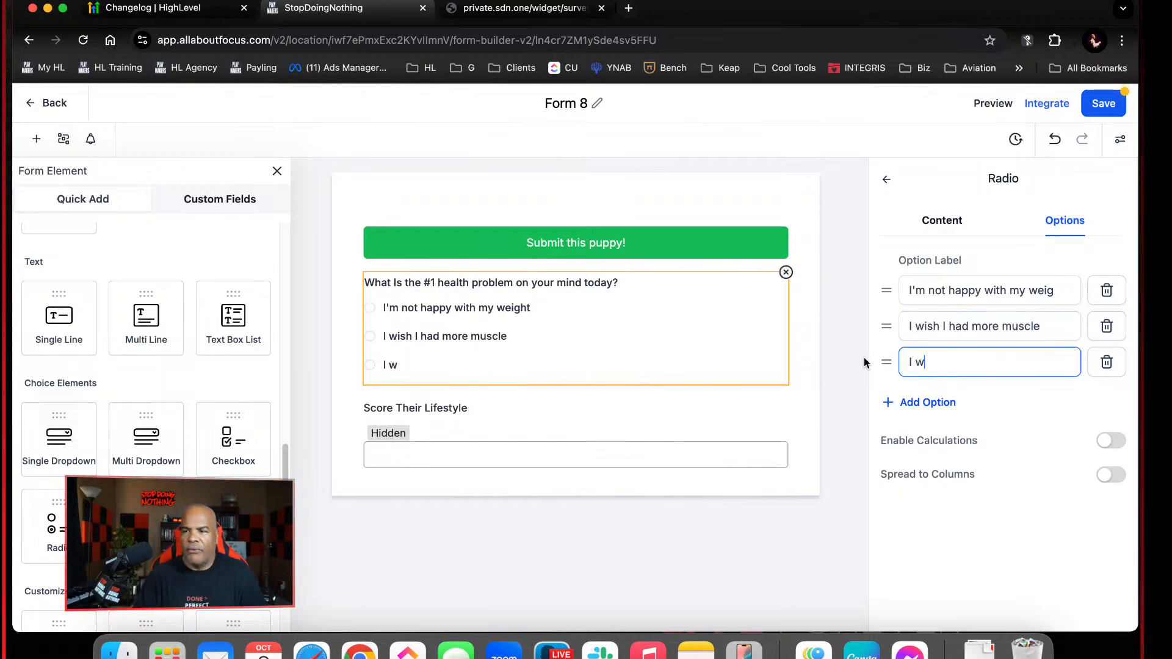
pyautogui.write('ish I was more flexbi')
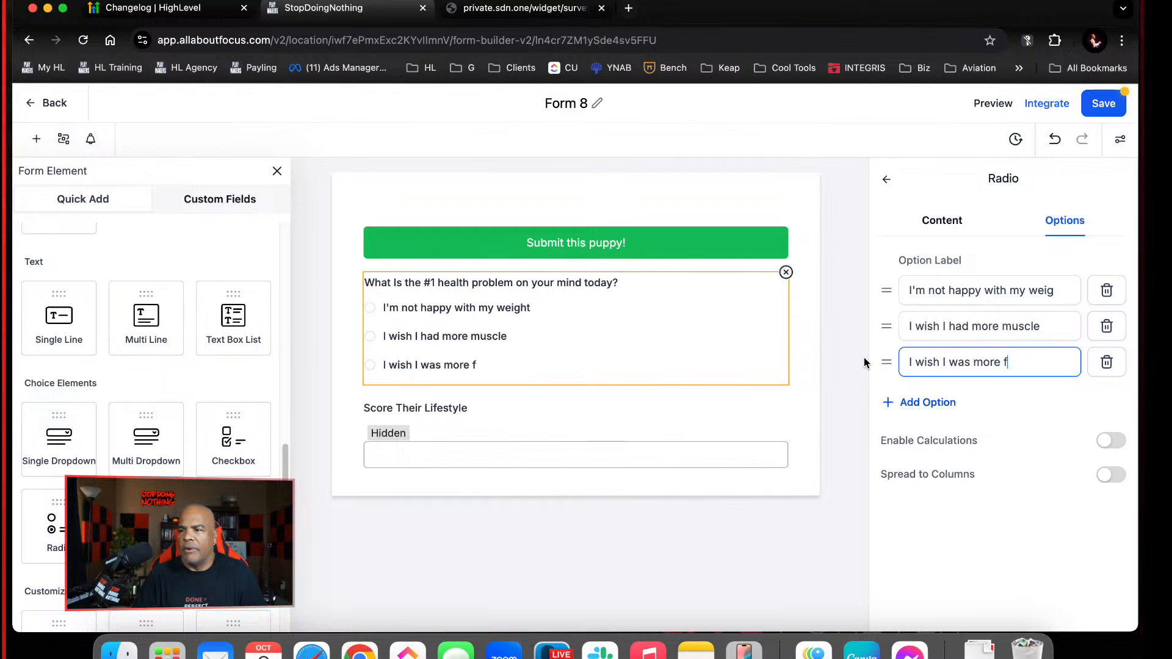
pyautogui.press('BackSpace')
pyautogui.press('BackSpace')
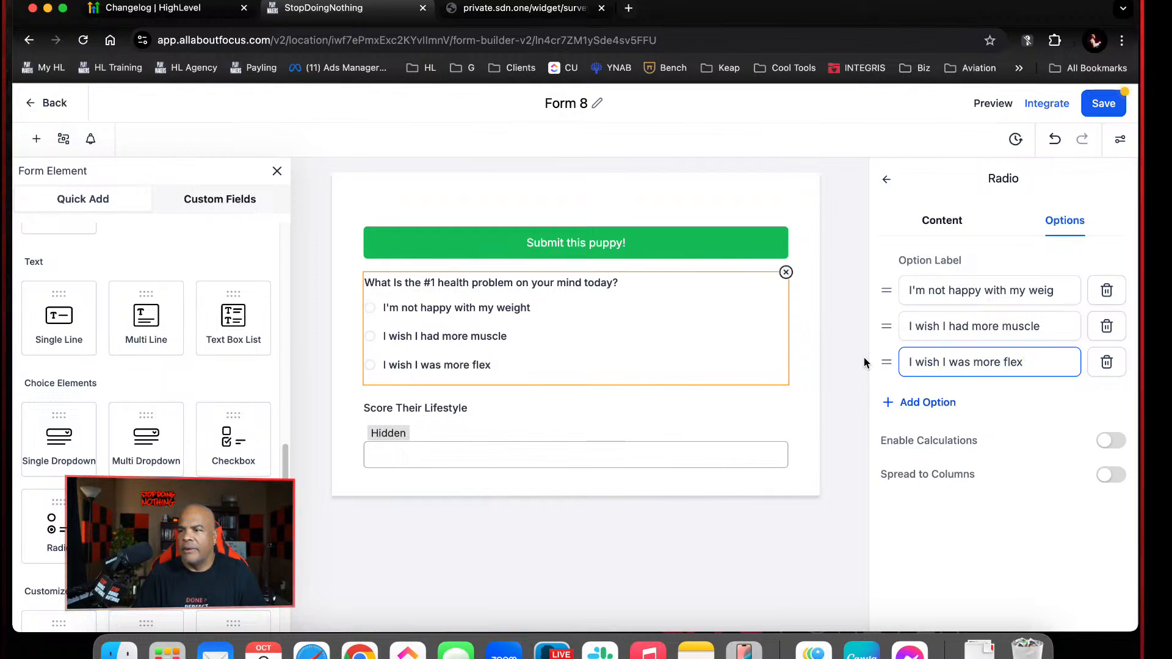
pyautogui.write('ible')
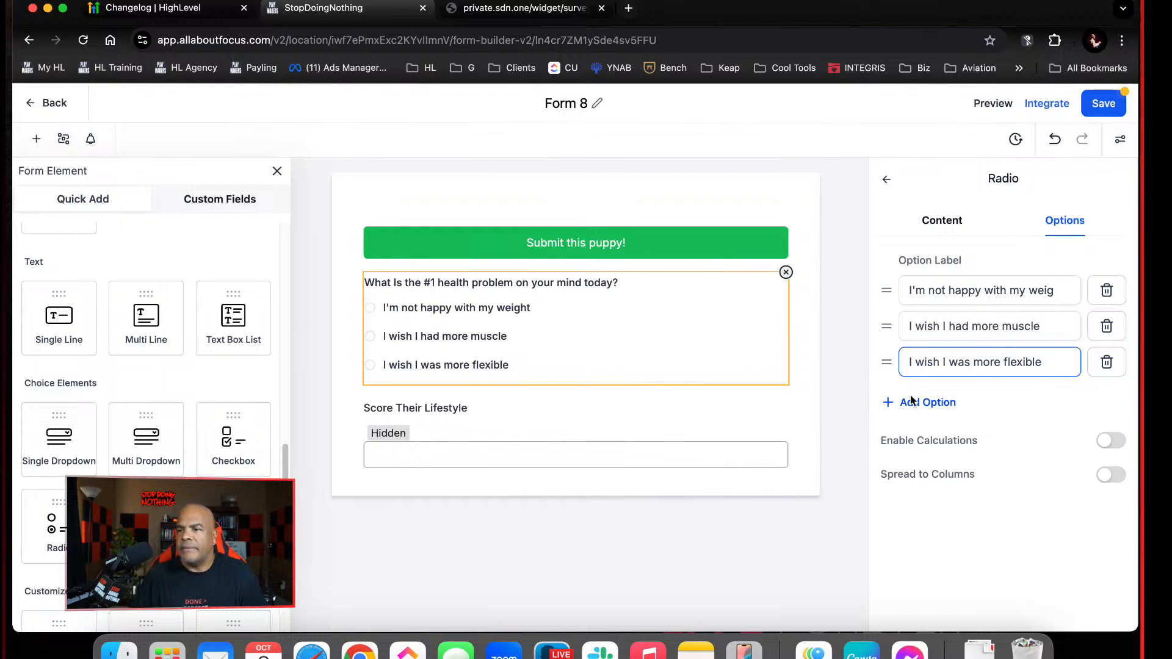
# Add a fourth option reading "My eating habits are 💩", with a space before the poop emoji
pyautogui.click(929, 403)
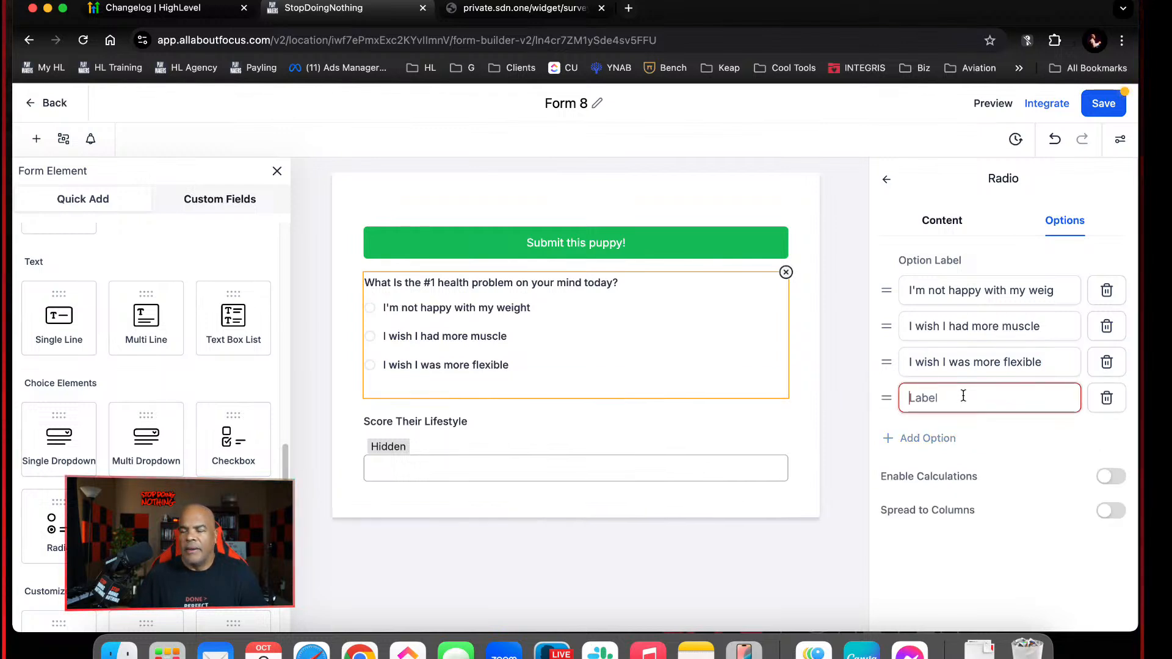
pyautogui.write('My Ea')
pyautogui.press('BackSpace')
pyautogui.press('BackSpace')
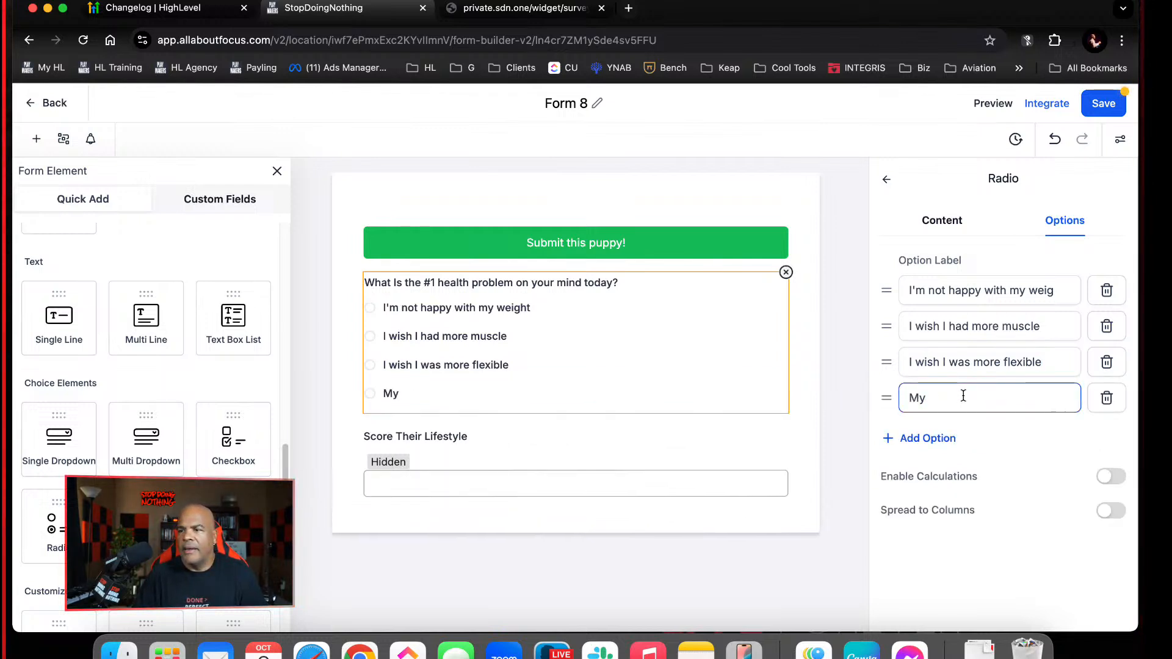
pyautogui.write('eating habbit')
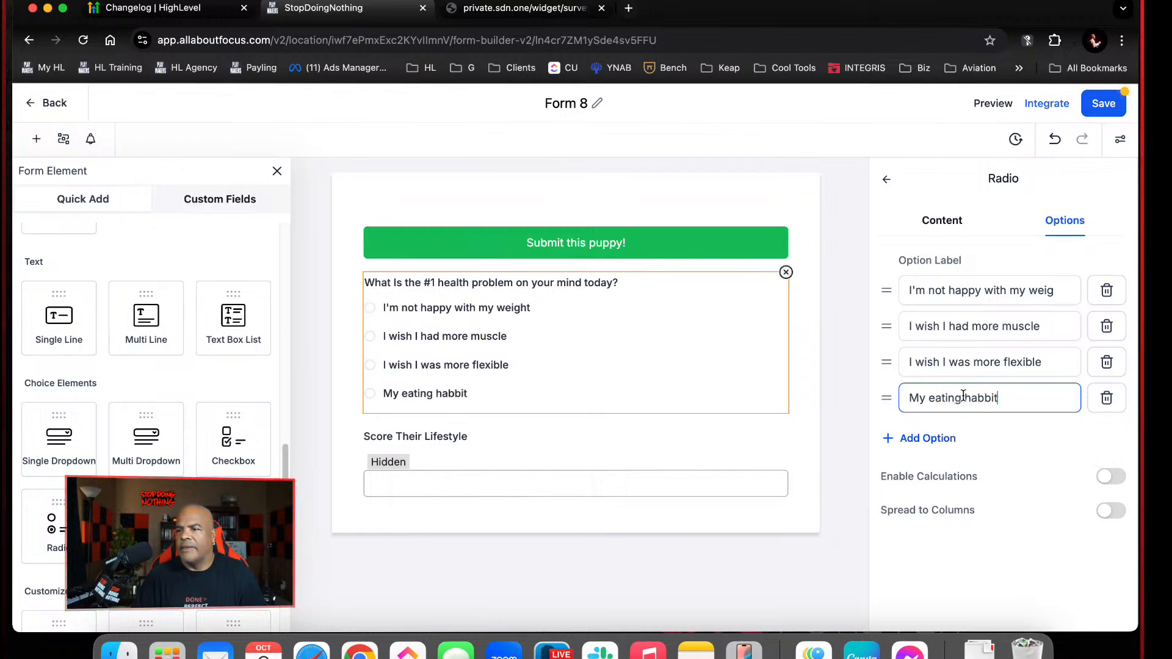
pyautogui.press('BackSpace')
pyautogui.press('BackSpace')
pyautogui.press('BackSpace')
pyautogui.write('its are')
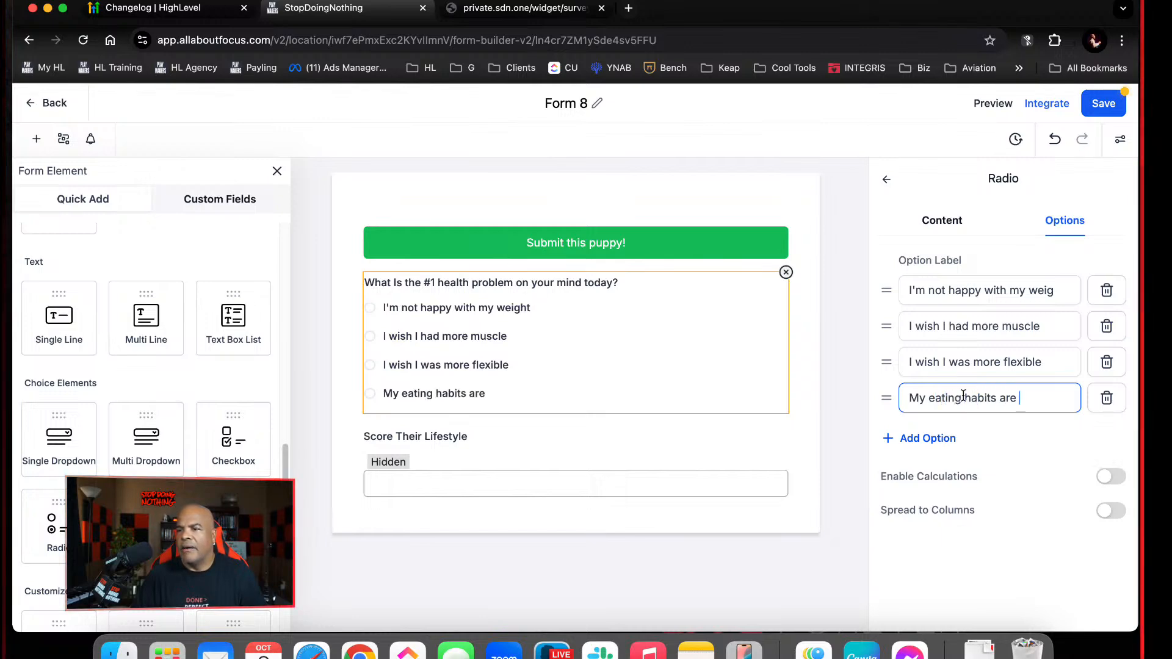
pyautogui.rightClick(1049, 396)
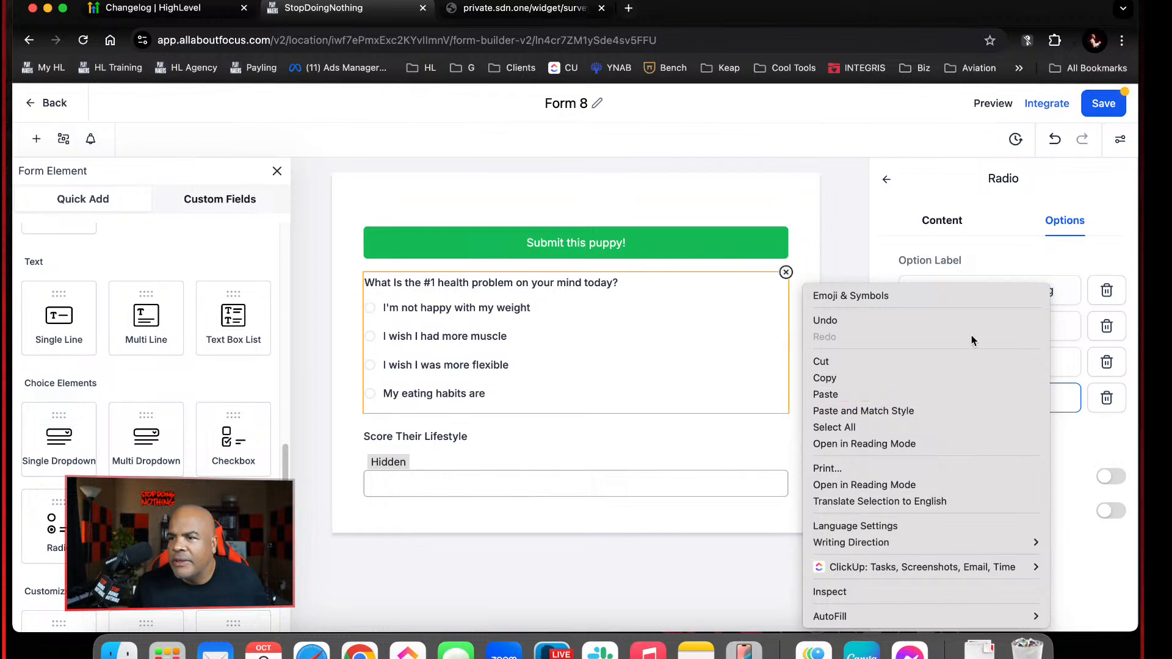
pyautogui.click(933, 298)
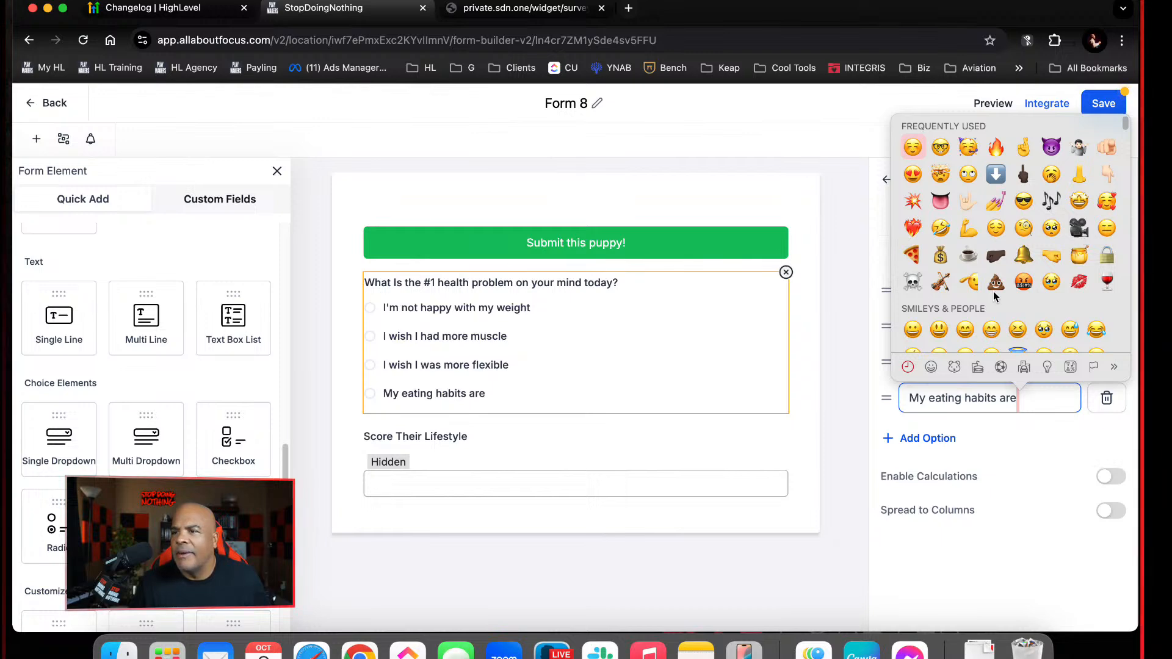
pyautogui.press('Escape')
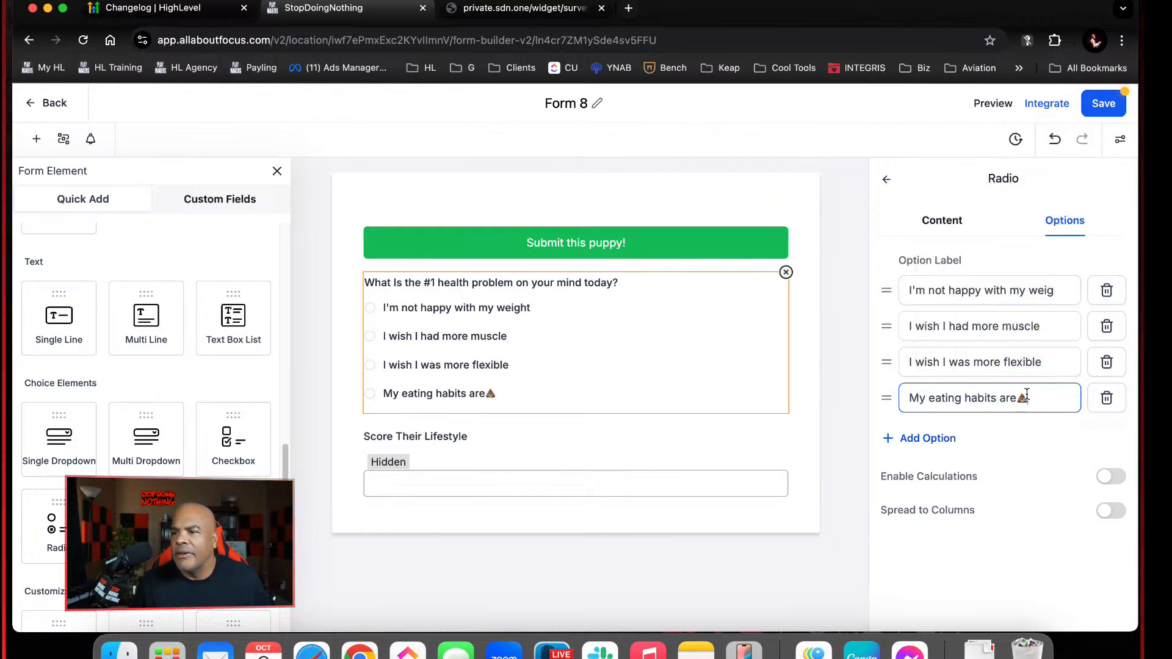
pyautogui.click(1019, 398)
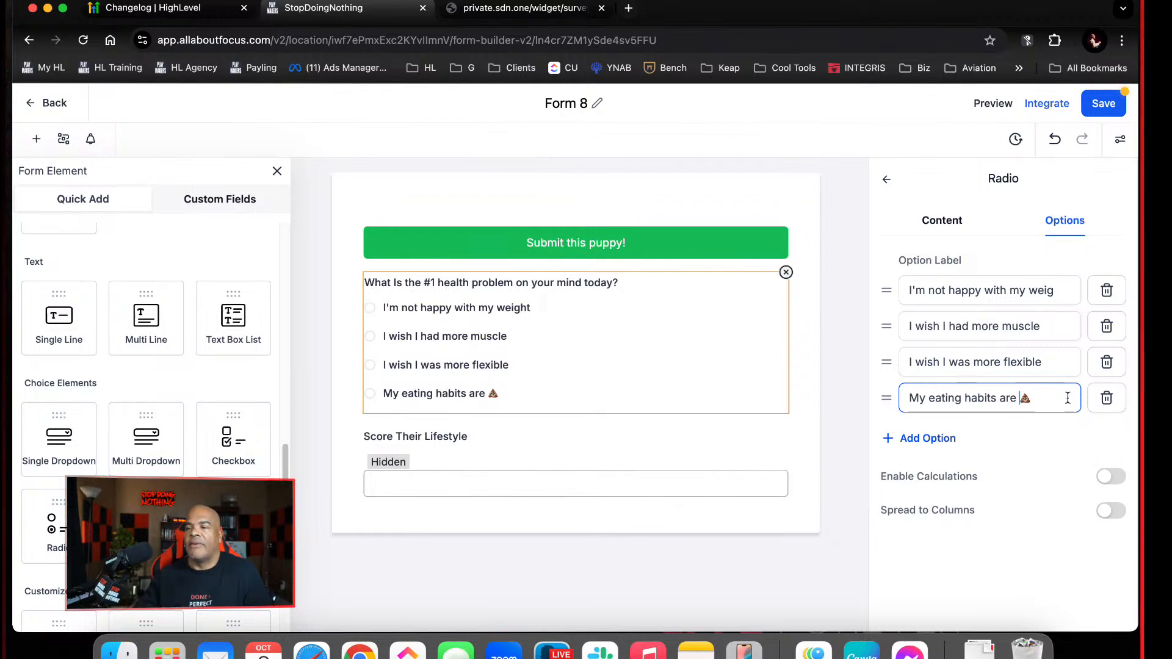
# Add a fifth option labelled "Other" to the Radio field and save the form
pyautogui.click(937, 443)
pyautogui.click(958, 431)
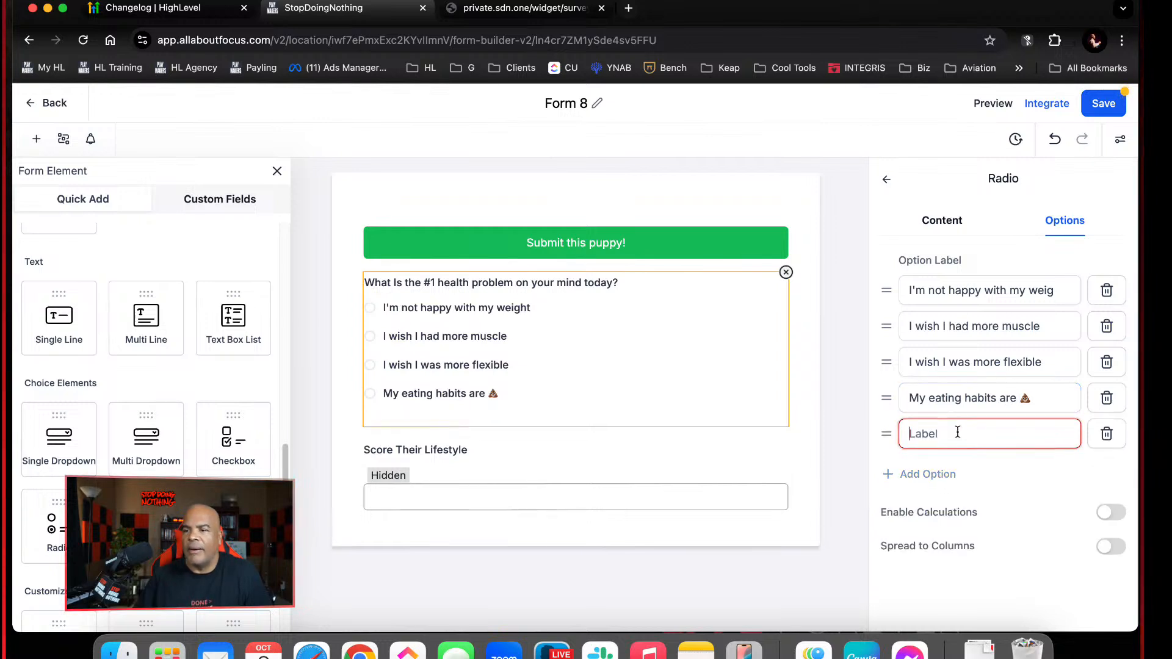
pyautogui.write('Other')
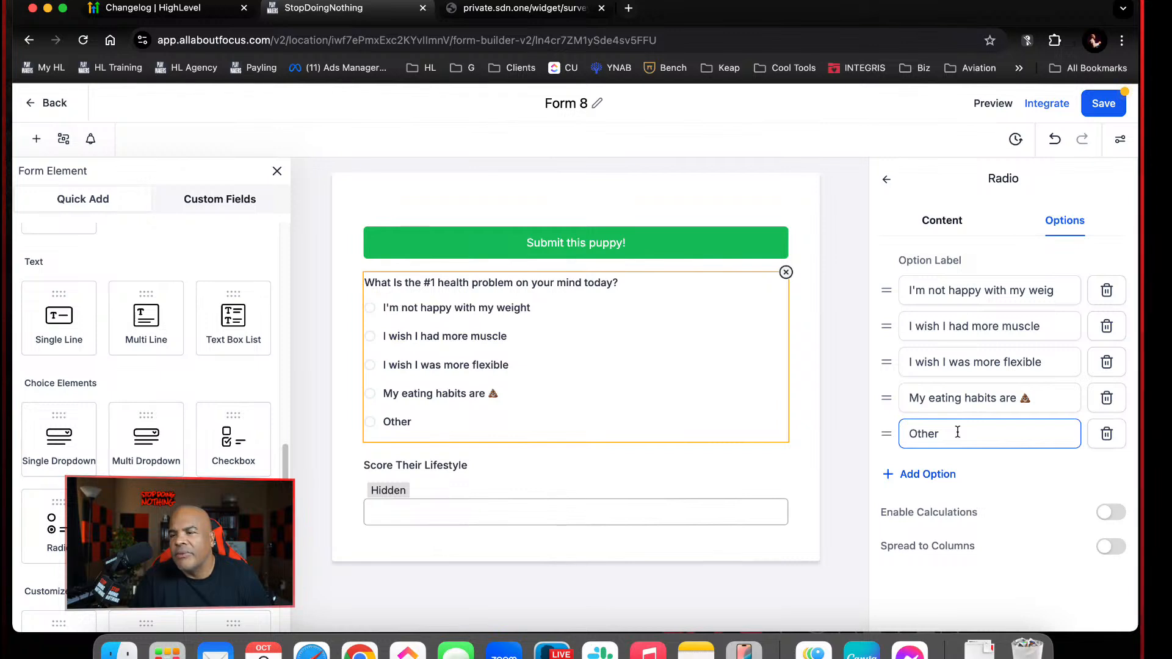
pyautogui.click(1064, 290)
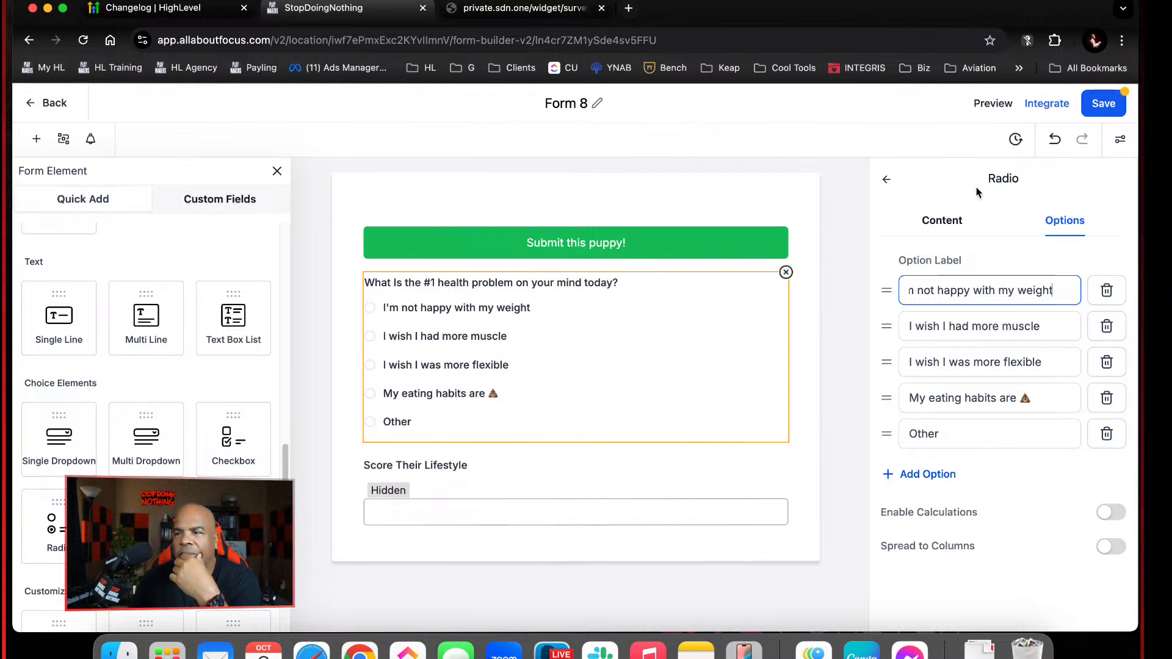
pyautogui.click(1107, 107)
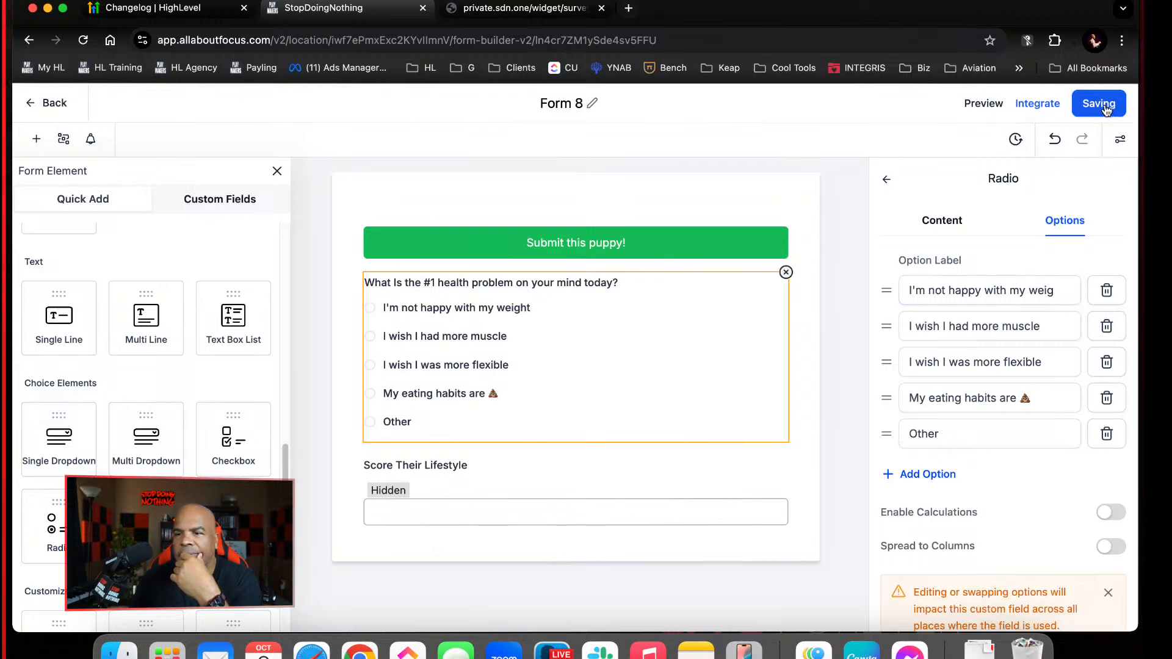
# Reorder the form so the health question comes first, the submit button second and the hidden Score field last, and save
pyautogui.click(545, 246)
pyautogui.moveTo(545, 245); pyautogui.dragTo(556, 471)
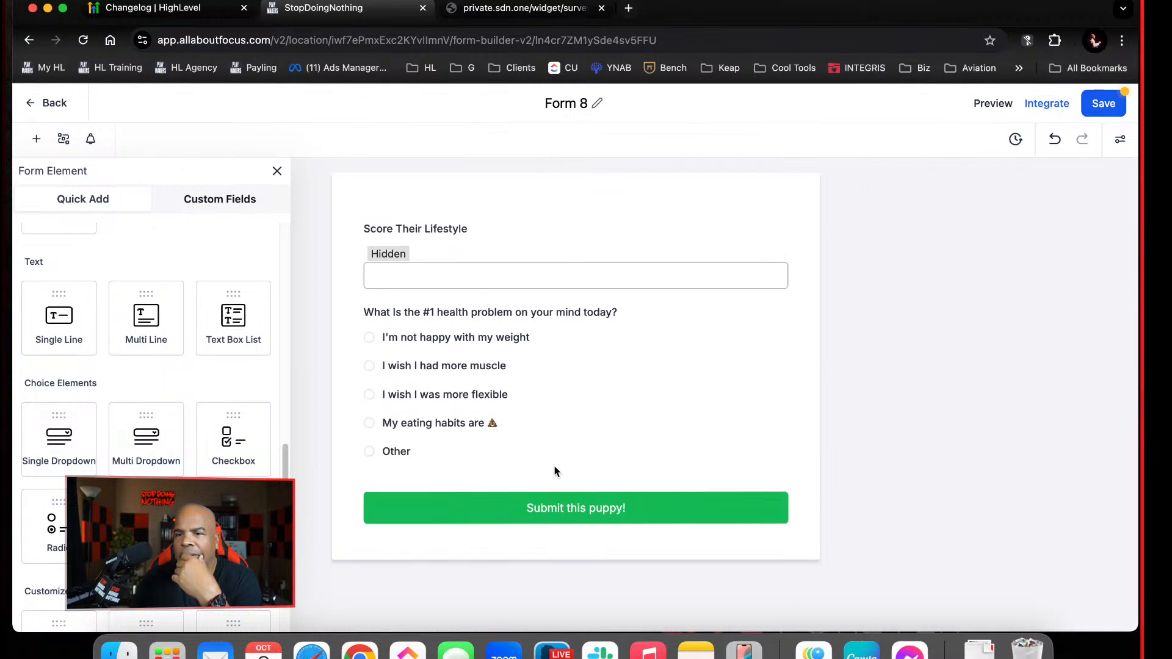
pyautogui.click(1099, 105)
pyautogui.moveTo(590, 257); pyautogui.dragTo(615, 515)
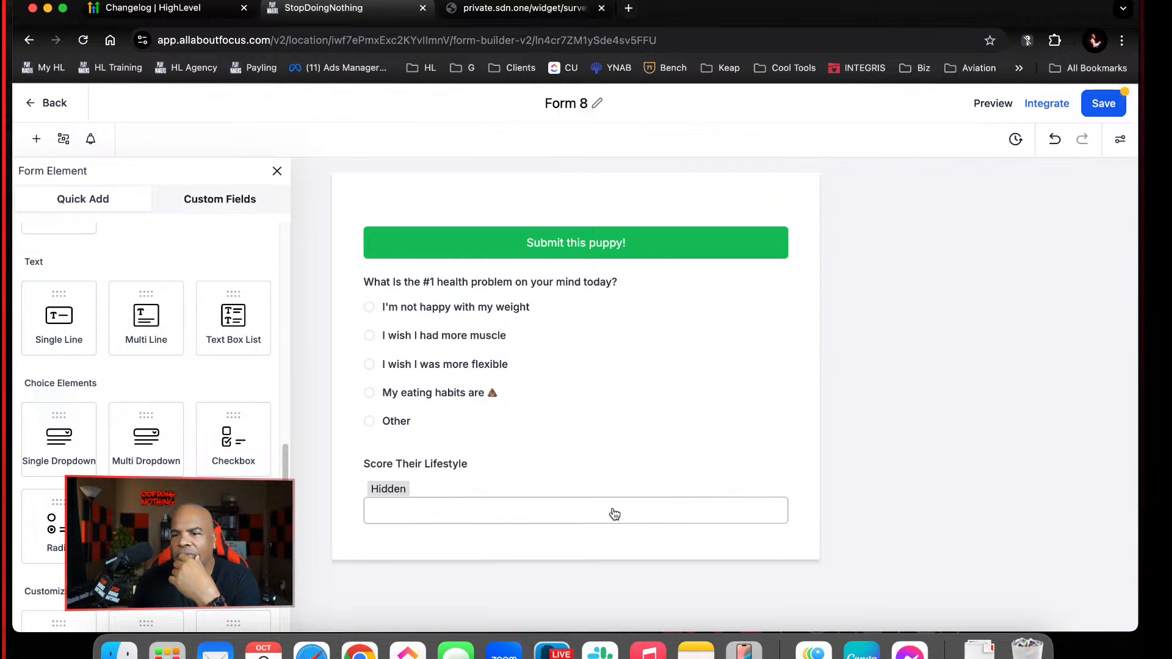
pyautogui.moveTo(537, 363)
pyautogui.mouseDown()
pyautogui.moveTo(543, 292)
pyautogui.moveTo(530, 246)
pyautogui.mouseUp()
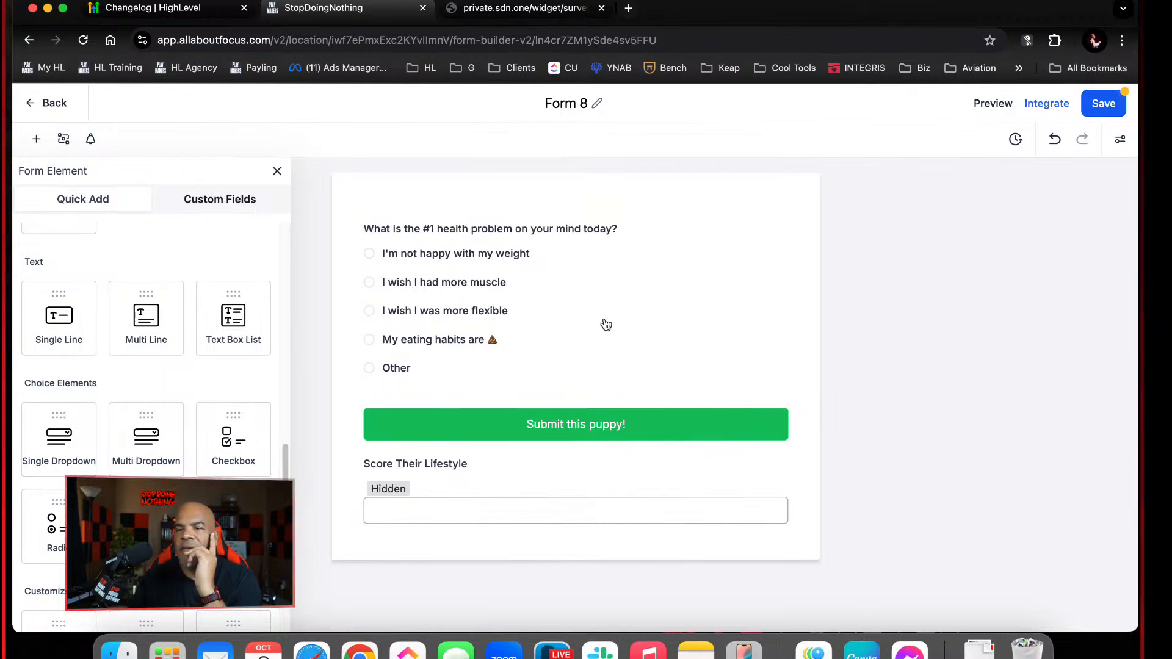
pyautogui.click(1106, 110)
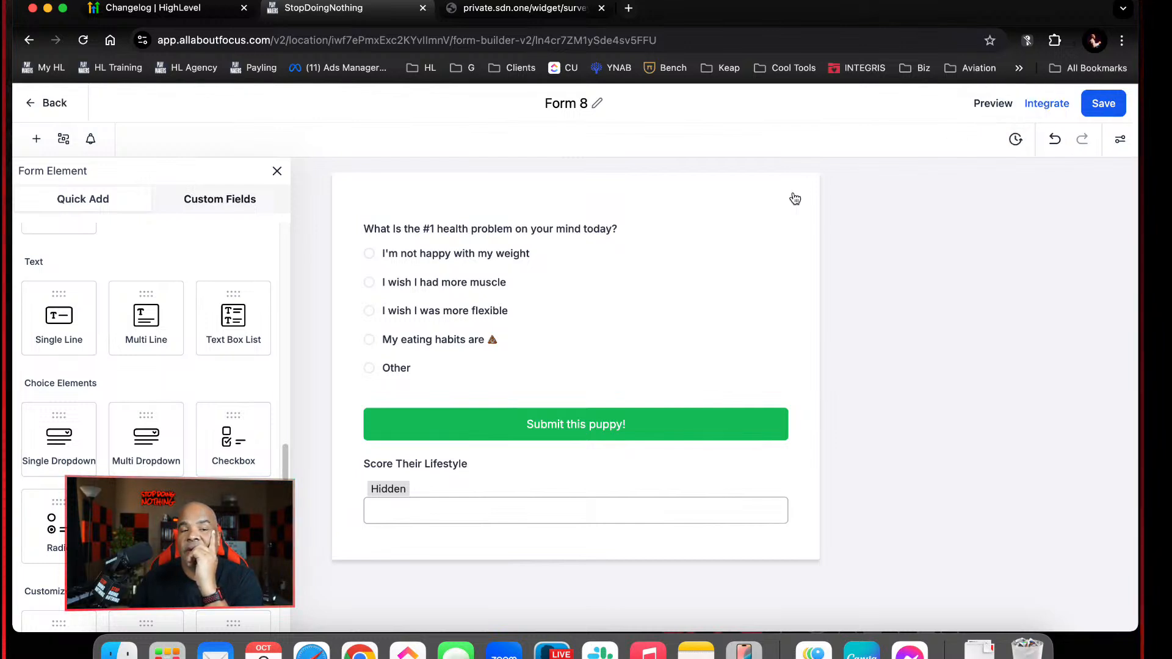
# Make the "What Is the #1 health problem on your mind today?" radio question required and save the form
pyautogui.click(583, 345)
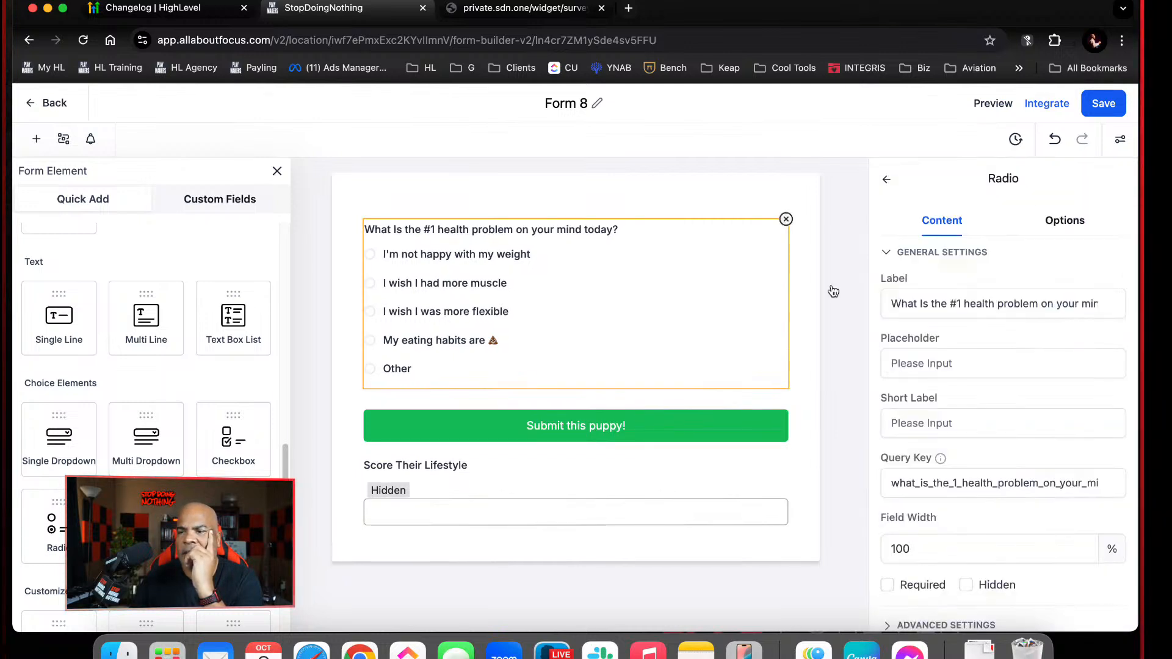
pyautogui.click(1104, 105)
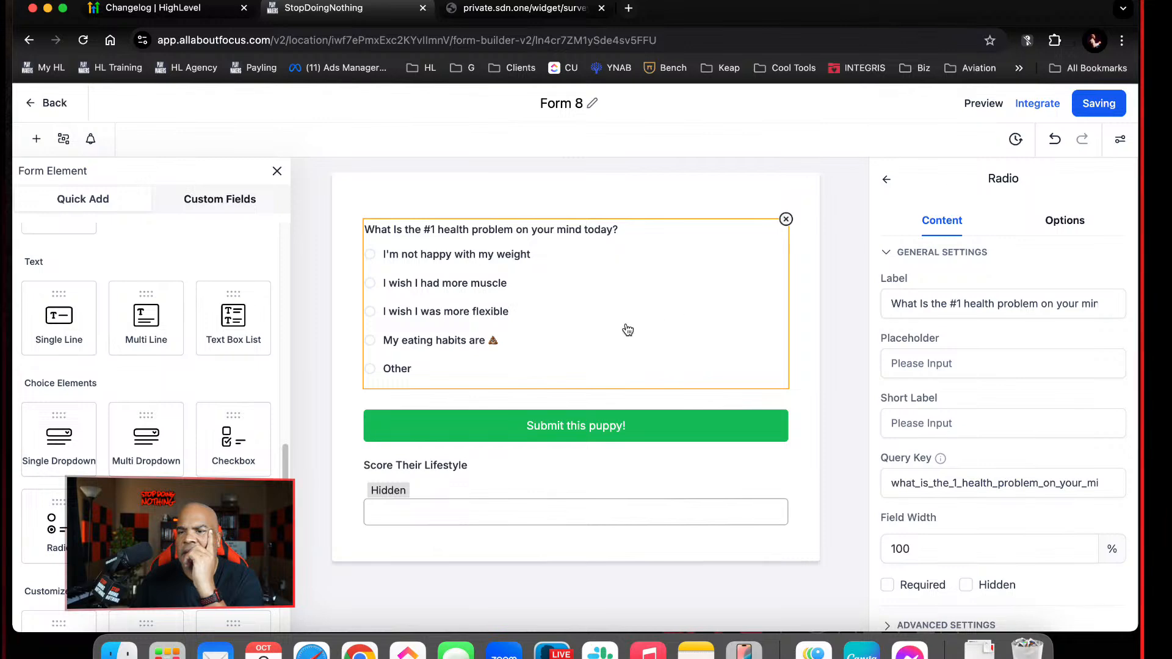
pyautogui.click(888, 585)
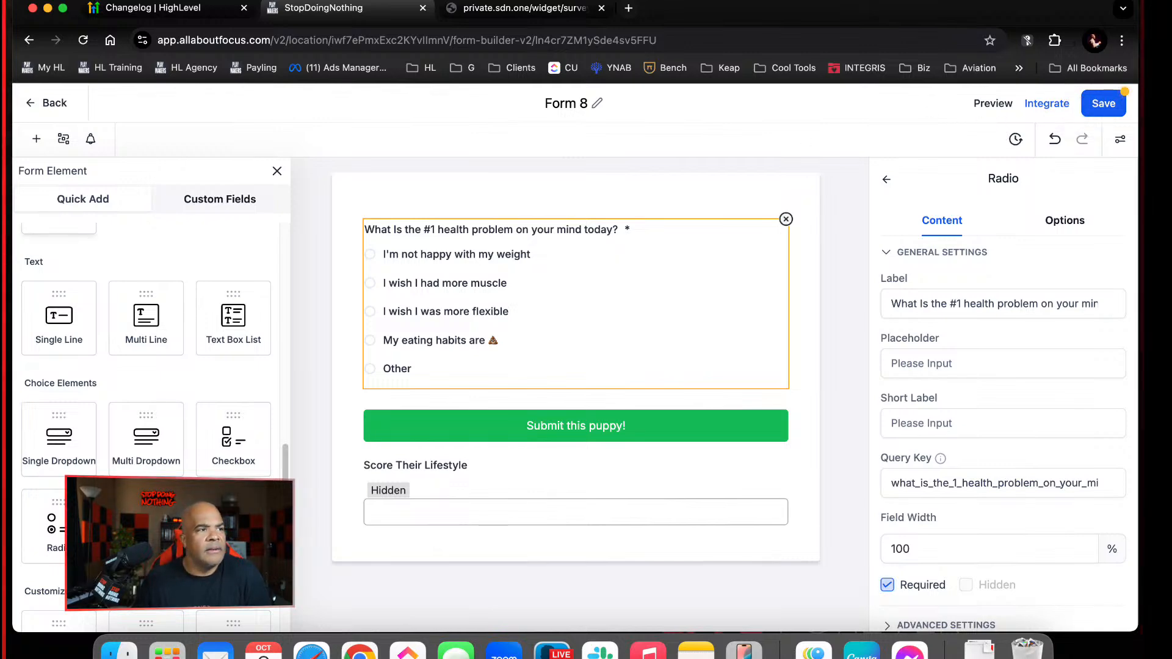
pyautogui.click(1106, 105)
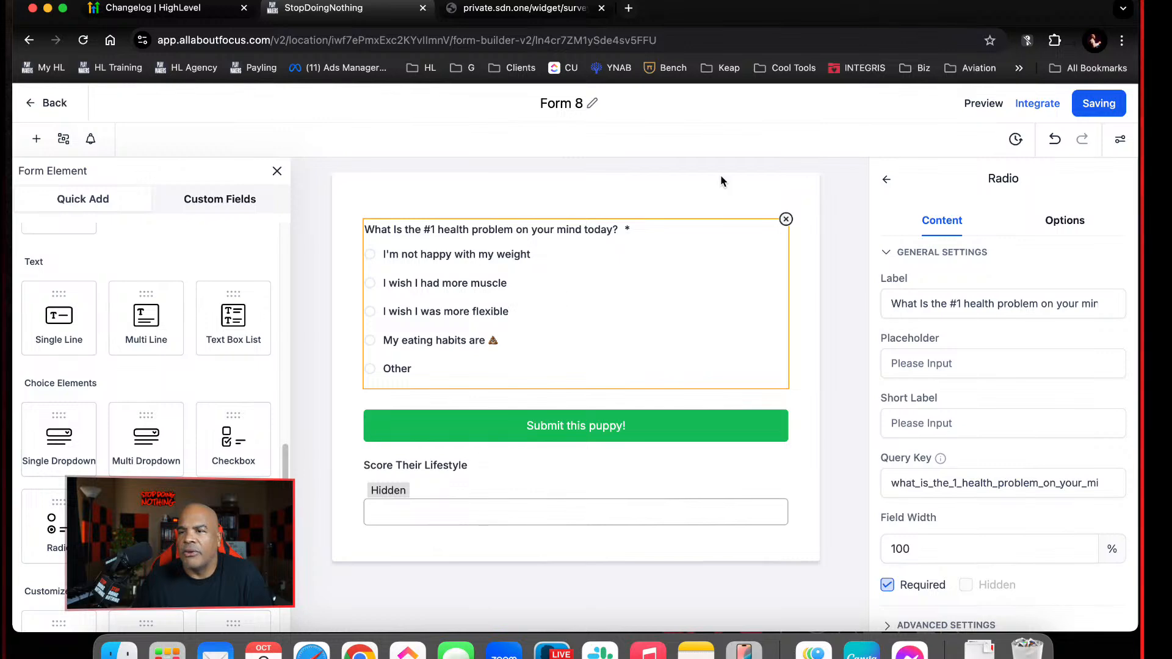
# Preview the form, submit a test response with "I'm not happy with my weight" selected, and close the preview
pyautogui.click(997, 103)
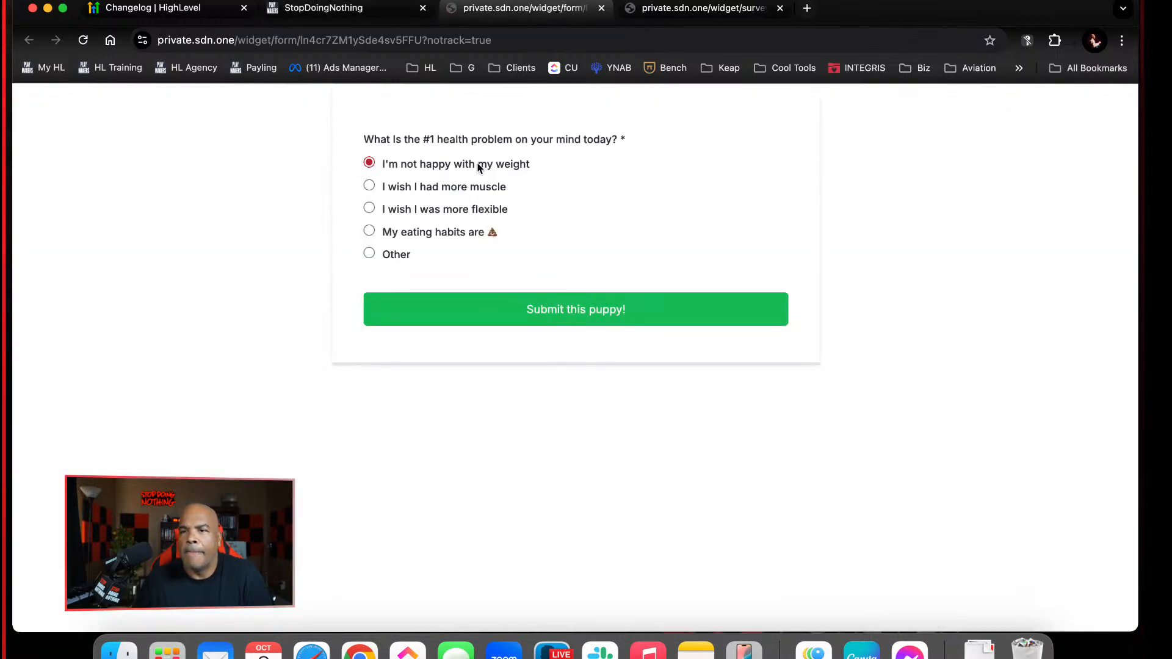
pyautogui.click(520, 308)
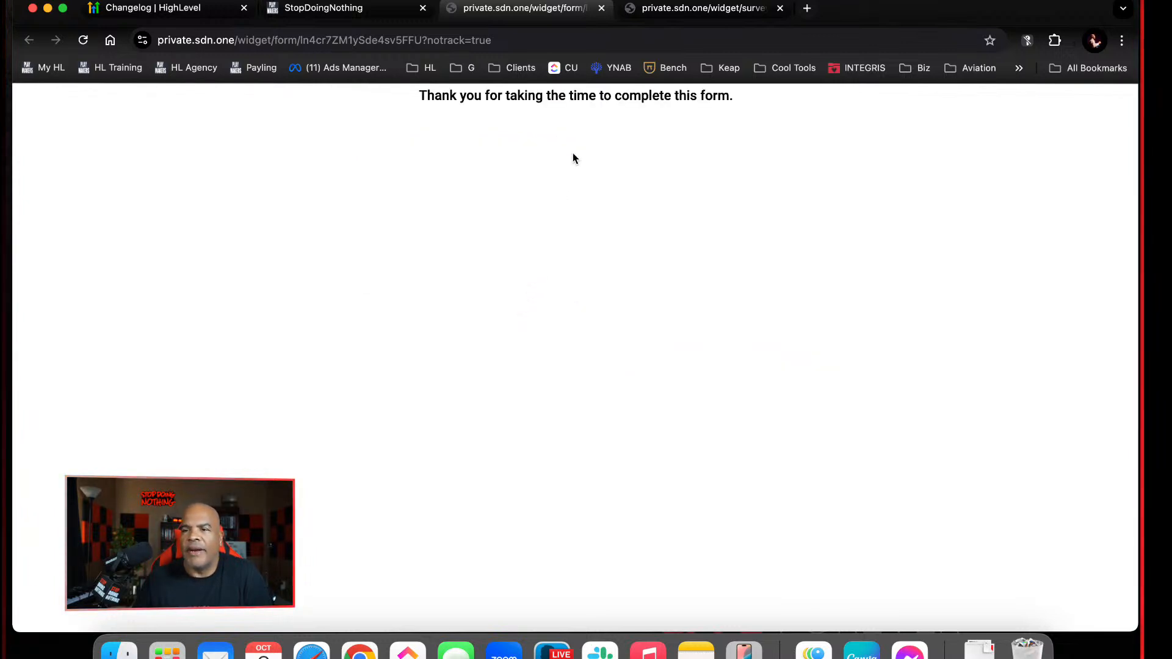
pyautogui.click(601, 8)
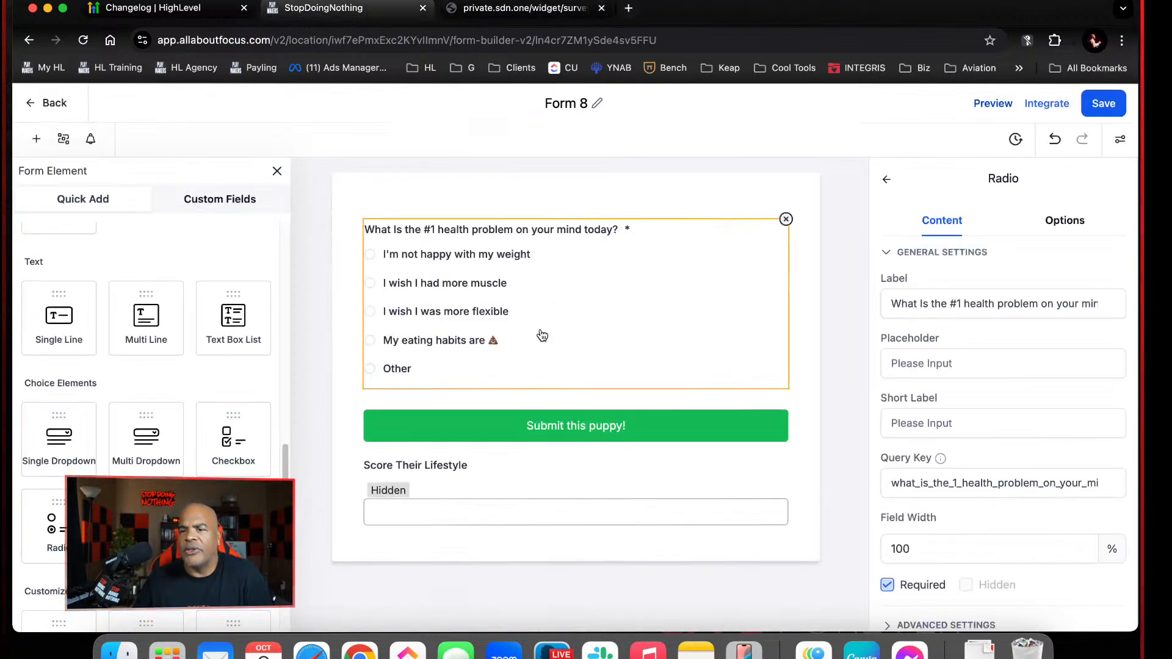
# Enable calculations for the answer options of the radio health question
pyautogui.click(538, 509)
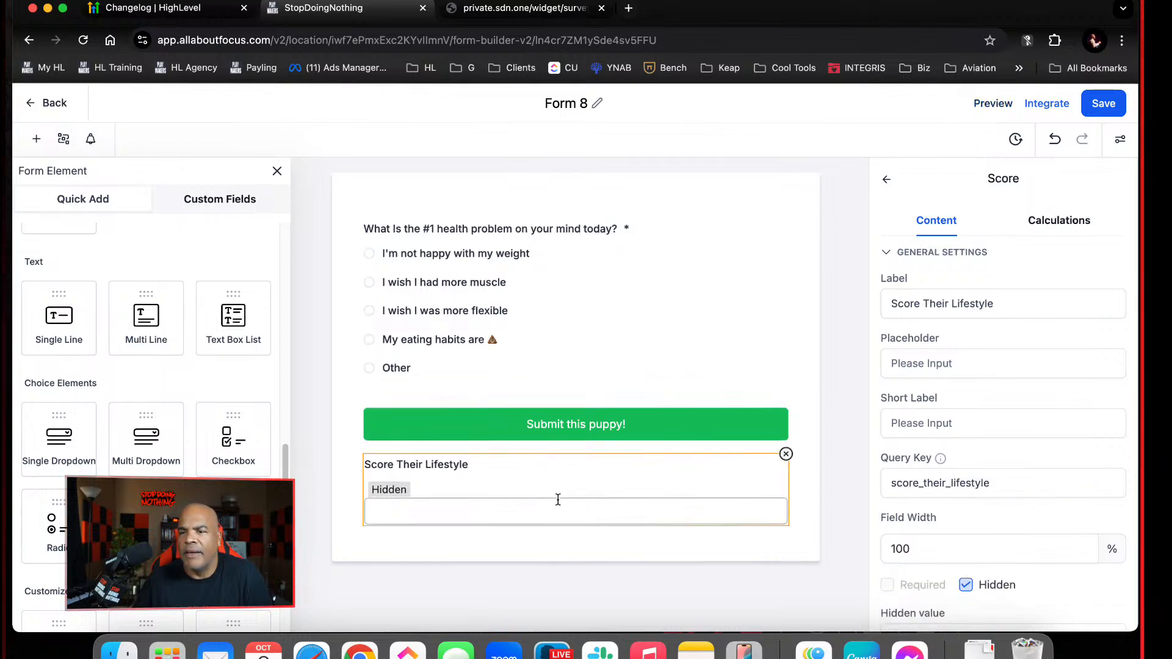
pyautogui.click(696, 255)
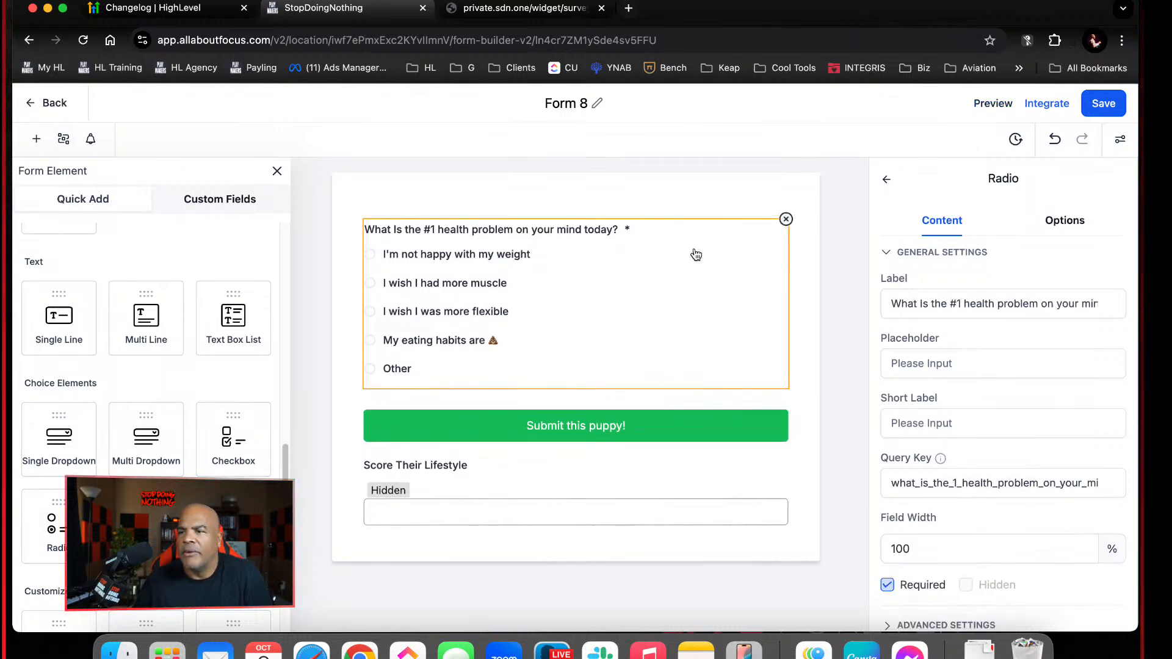
pyautogui.click(1062, 220)
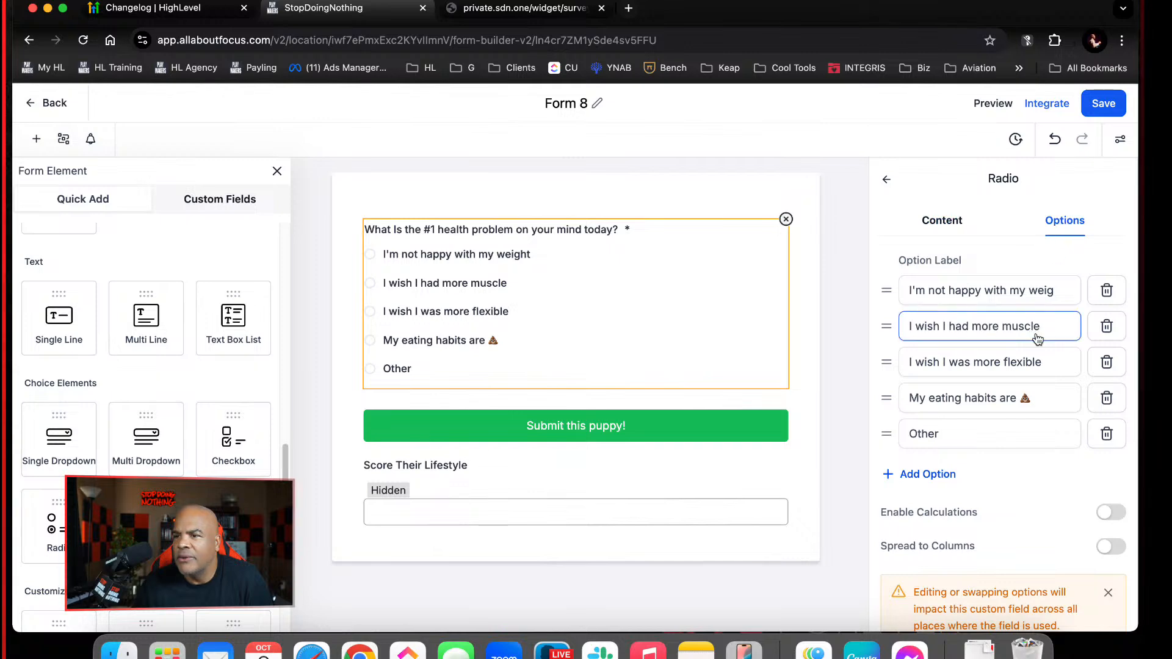
pyautogui.click(1111, 512)
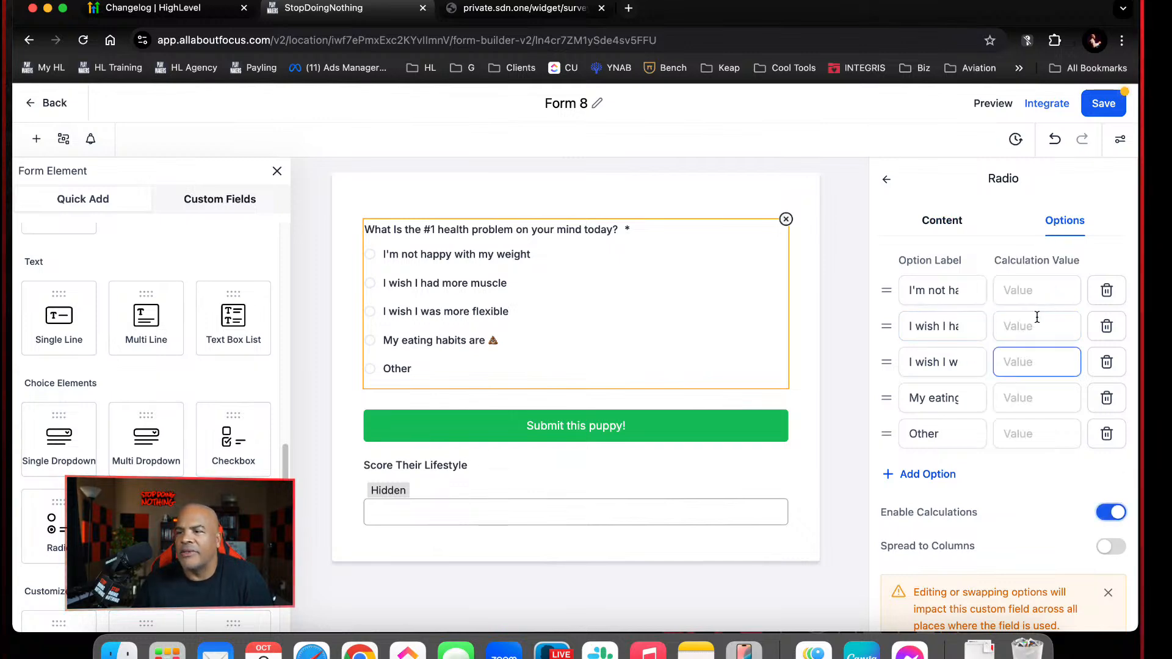
# Set the five radio options' calculation values to 10, 8, 6, 4 and 2, in order, and save the form
pyautogui.click(1033, 292)
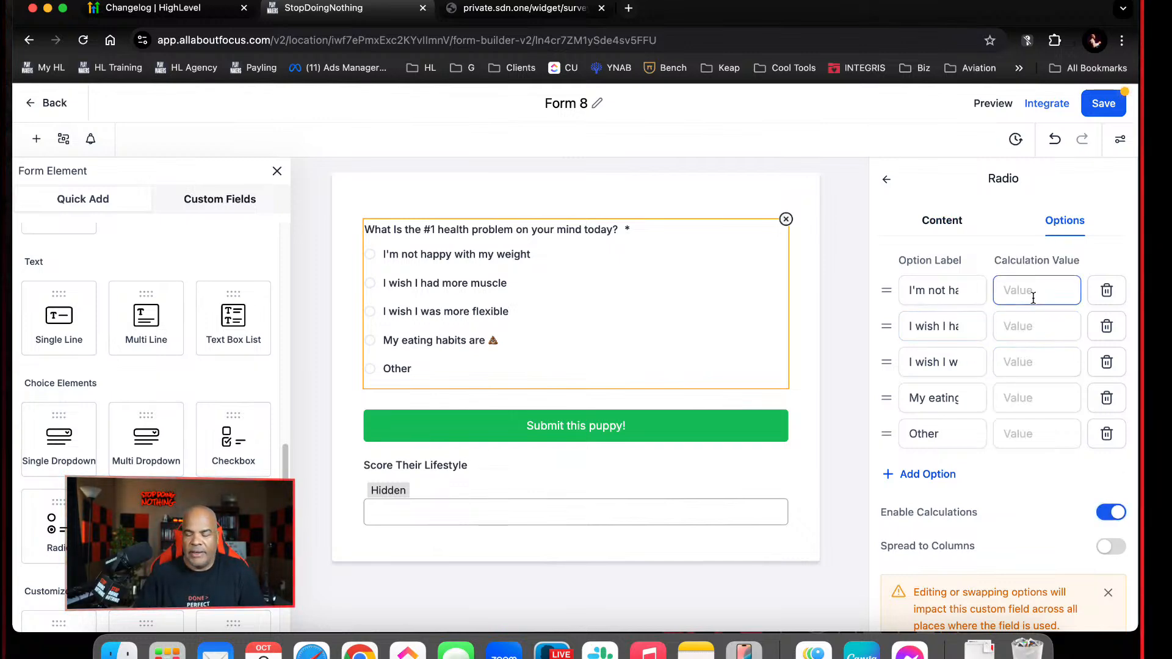
pyautogui.write('10')
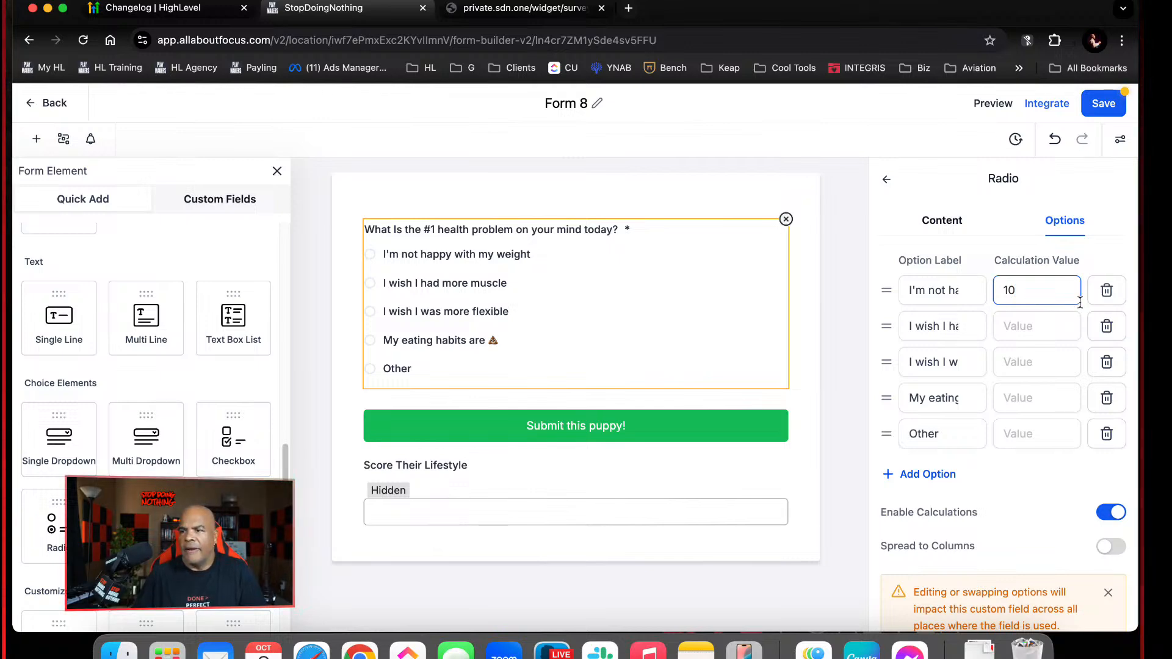
pyautogui.click(1048, 321)
pyautogui.write('8')
pyautogui.click(1032, 368)
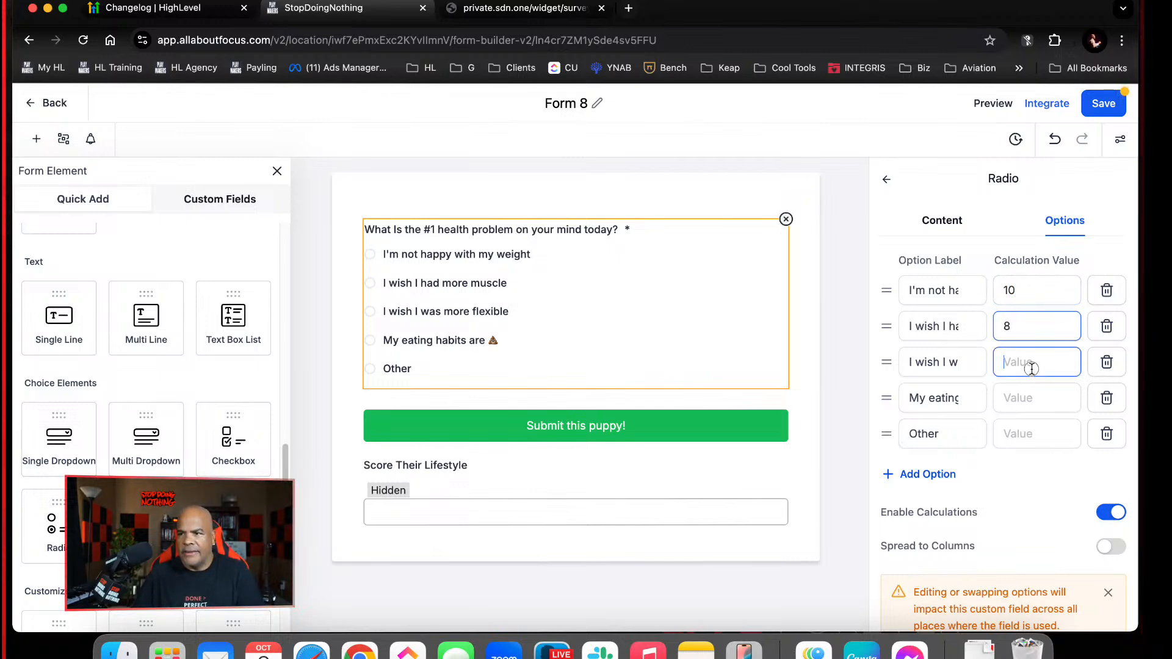
pyautogui.write('6')
pyautogui.click(1042, 400)
pyautogui.write('4')
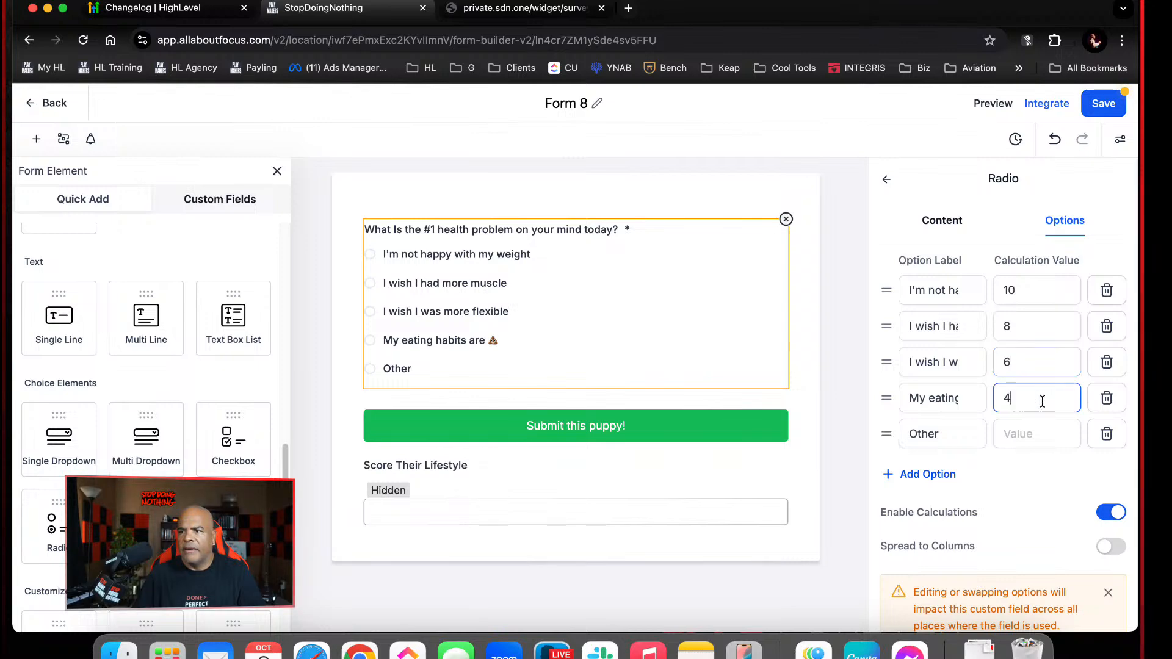
pyautogui.click(1041, 431)
pyautogui.write('2')
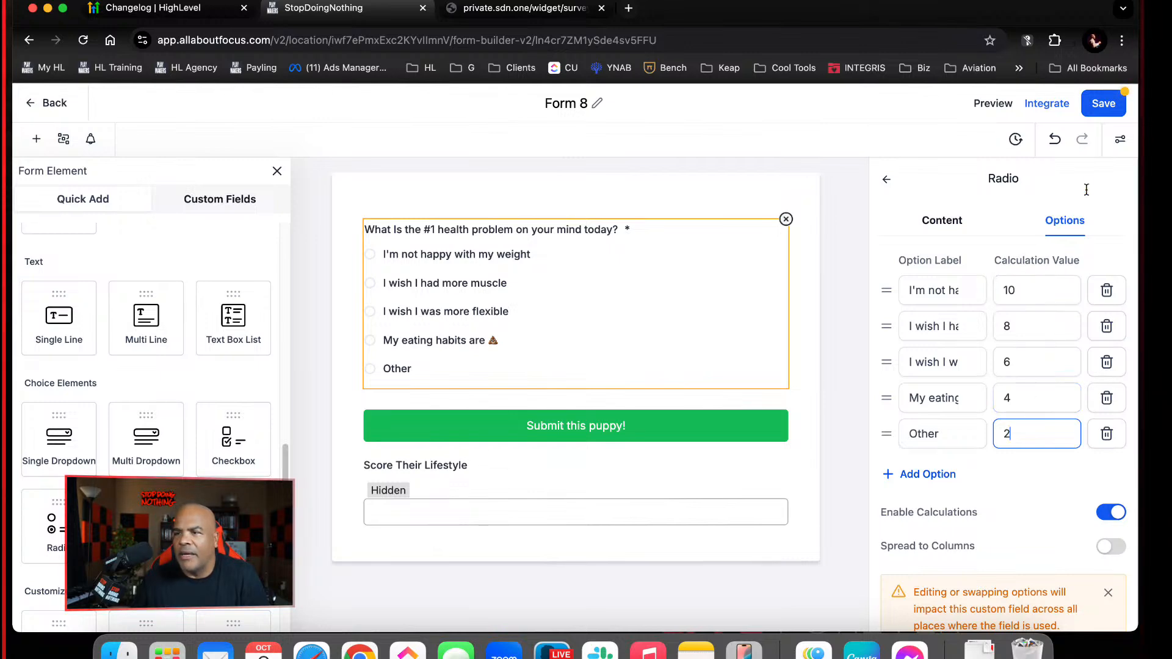
pyautogui.click(1102, 108)
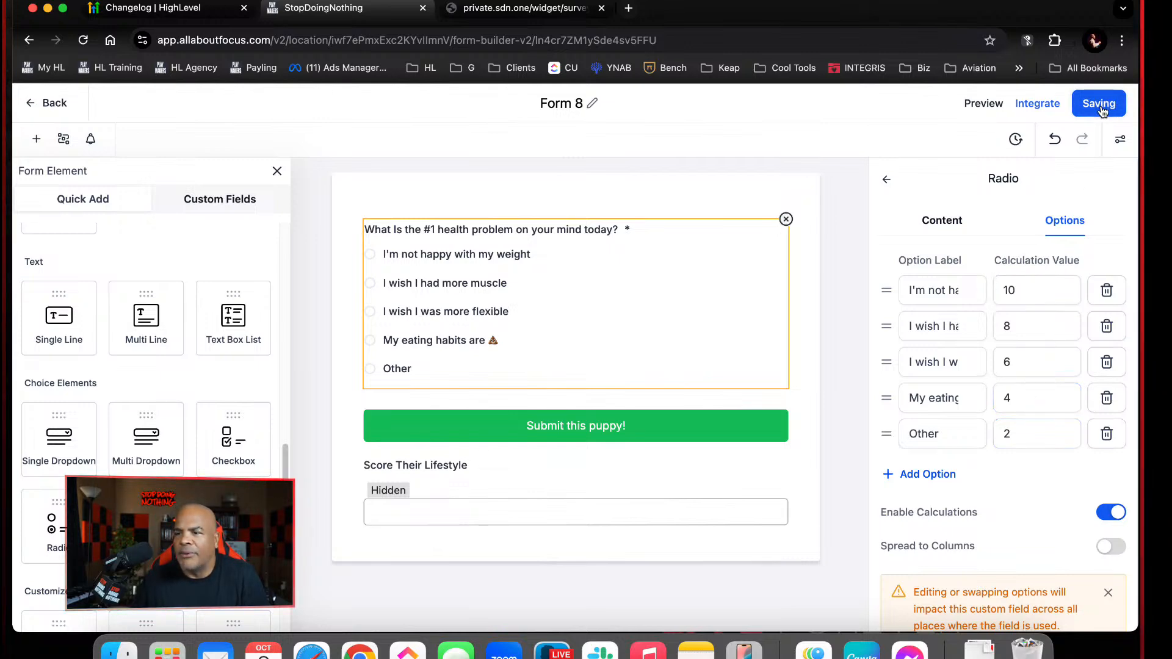
# Add the "What Is the #1 health problem on your mind today?" field to the Score field's calculation and save the form
pyautogui.click(531, 524)
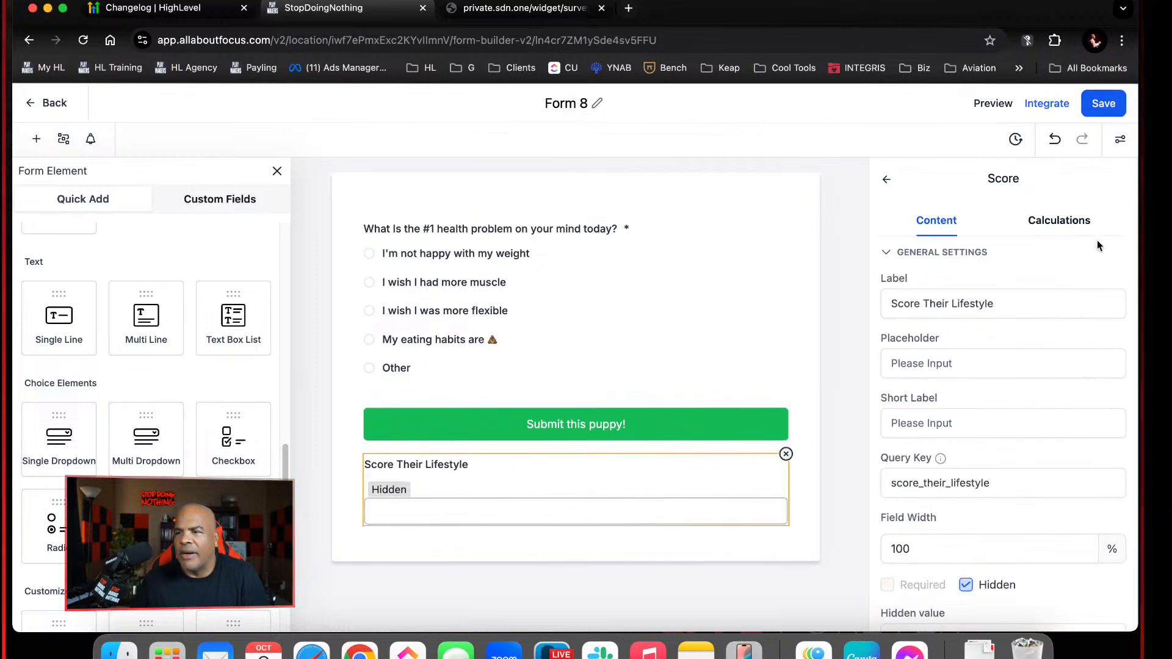
pyautogui.click(1060, 224)
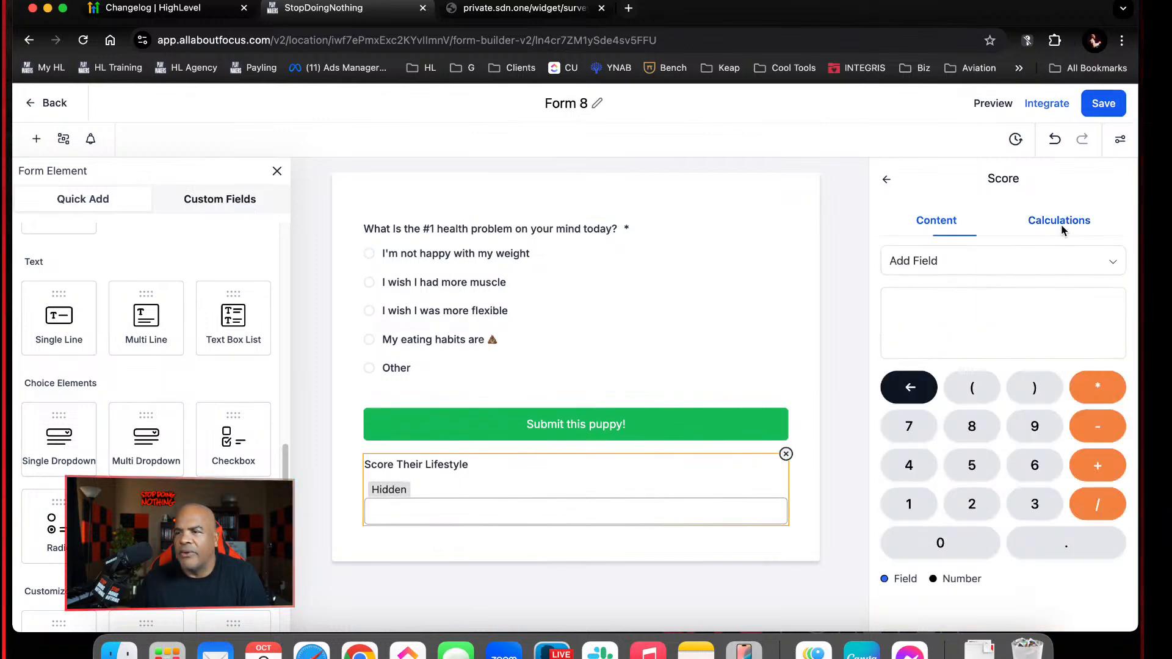
pyautogui.click(965, 268)
pyautogui.click(965, 295)
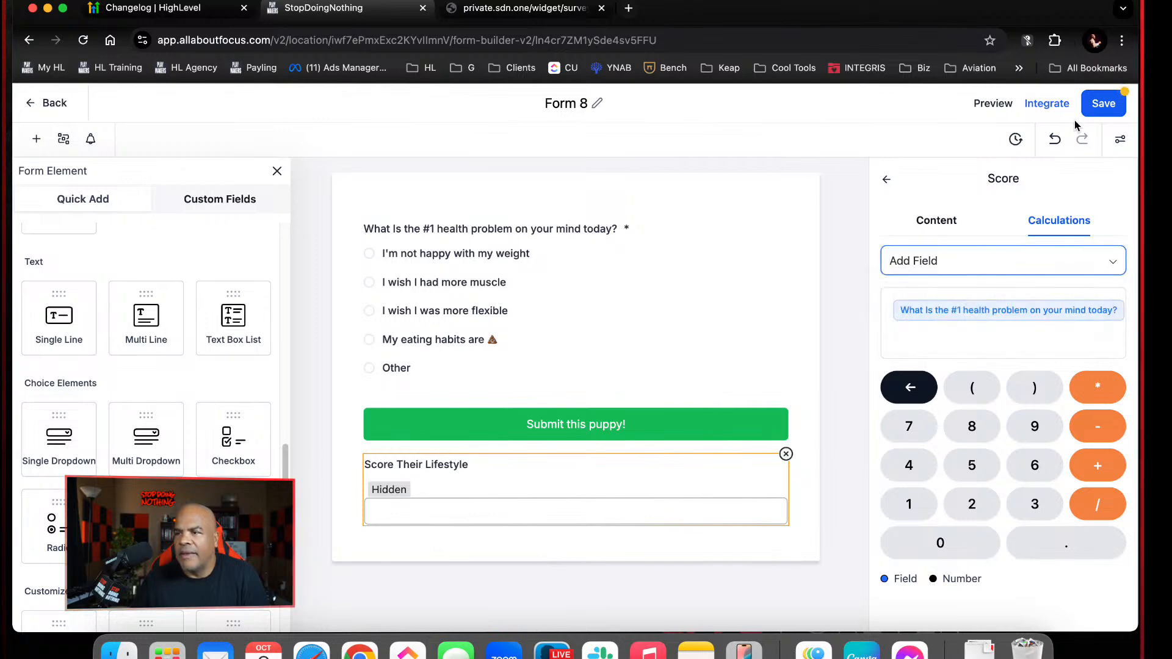
pyautogui.click(1103, 108)
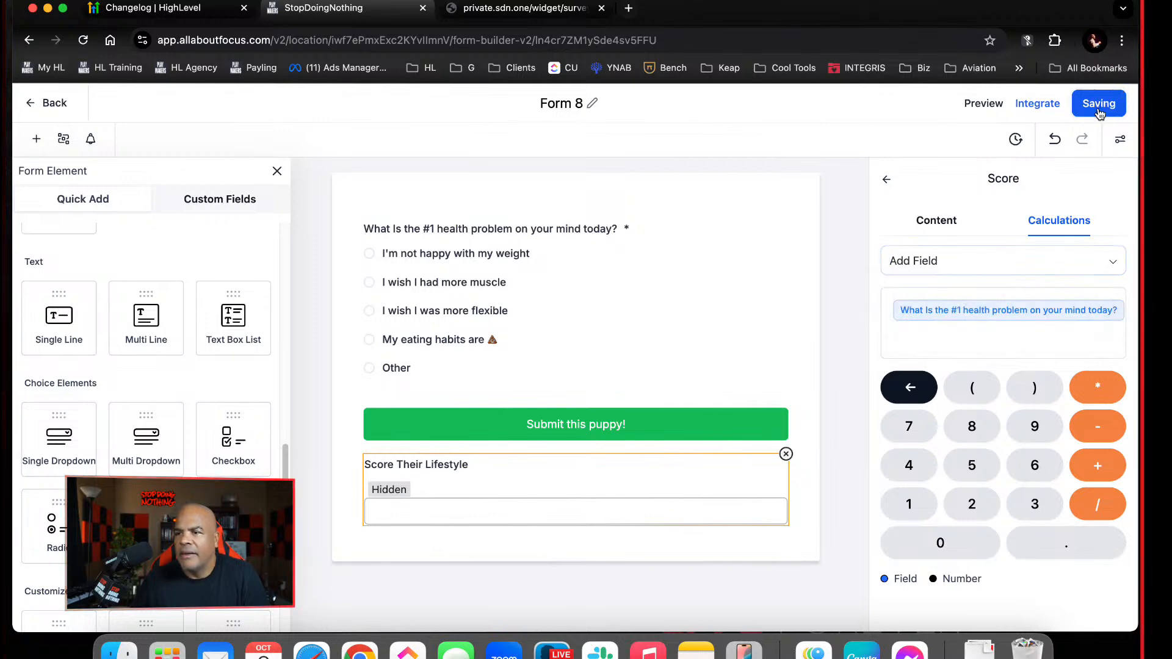
pyautogui.click(477, 272)
pyautogui.click(479, 510)
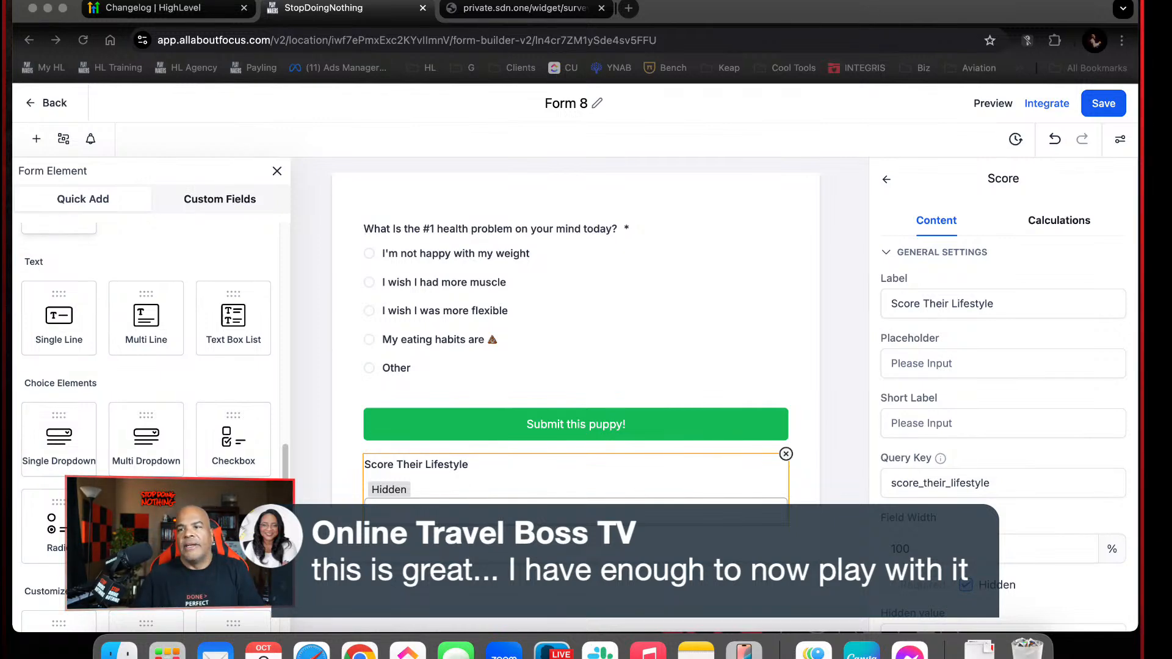
# Rename the form as "health and fitness intake" and save it
pyautogui.click(601, 103)
pyautogui.click(591, 103)
pyautogui.tripleClick(588, 101)
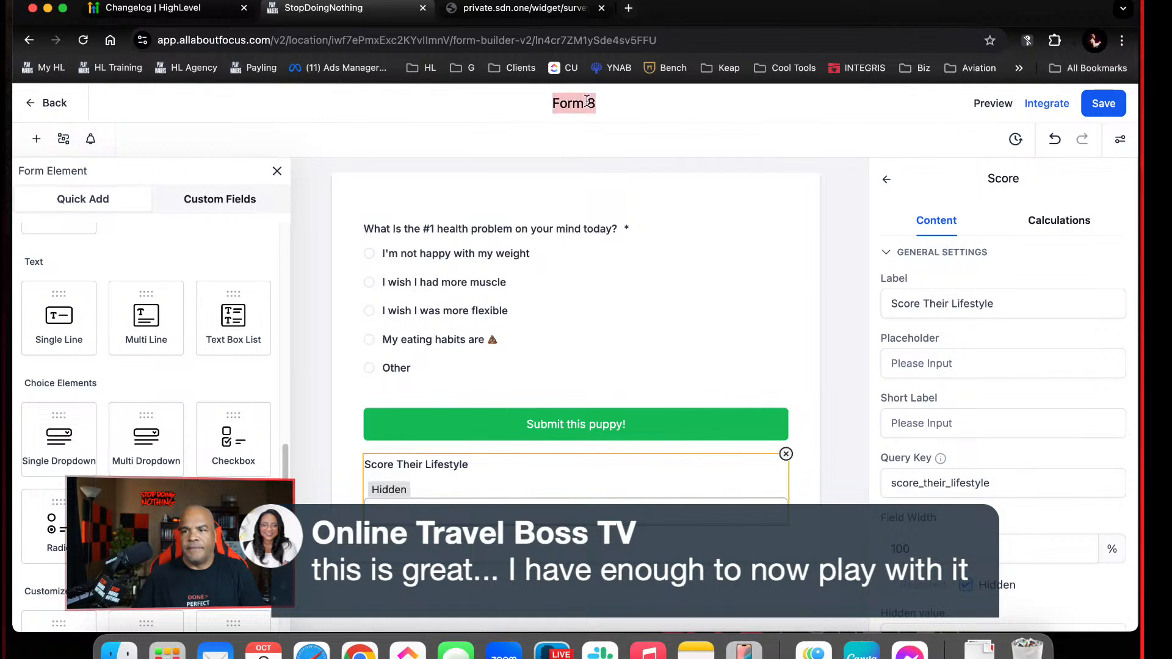
pyautogui.write('he')
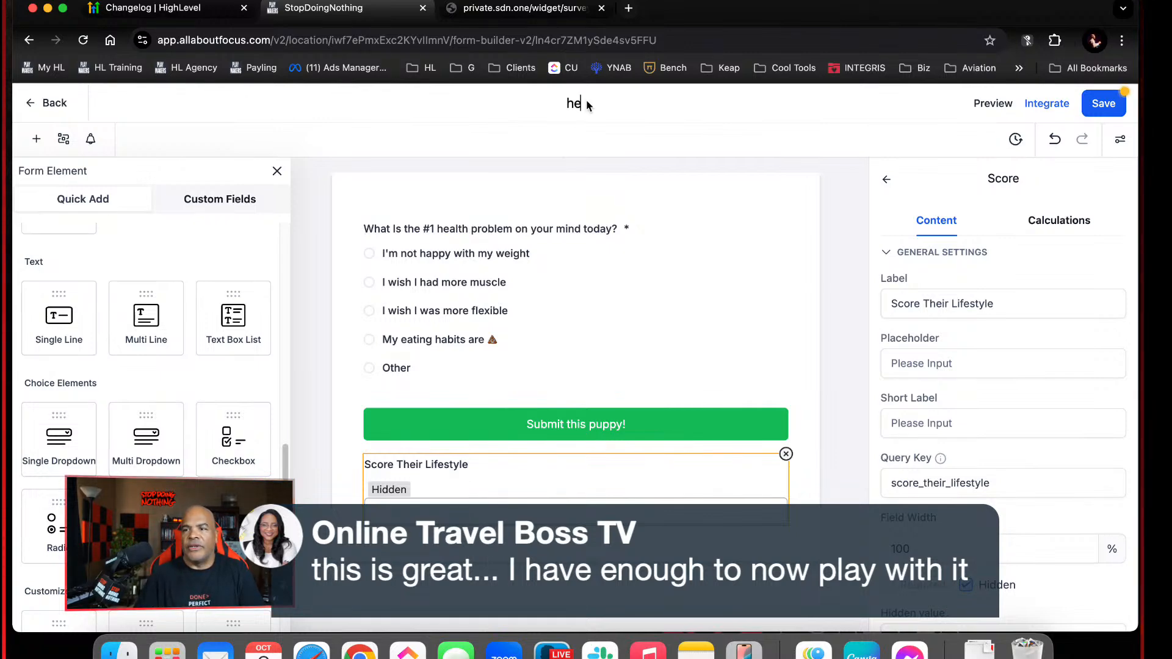
pyautogui.write('al')
pyautogui.press('BackSpace')
pyautogui.write('a')
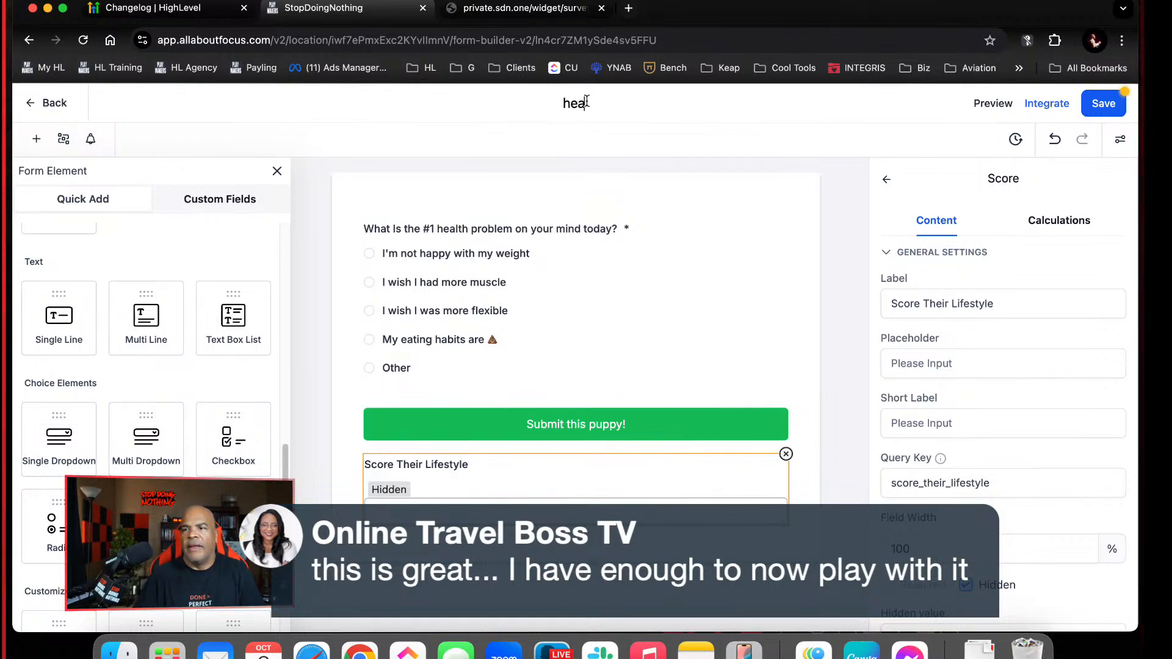
pyautogui.write('lth and fitne')
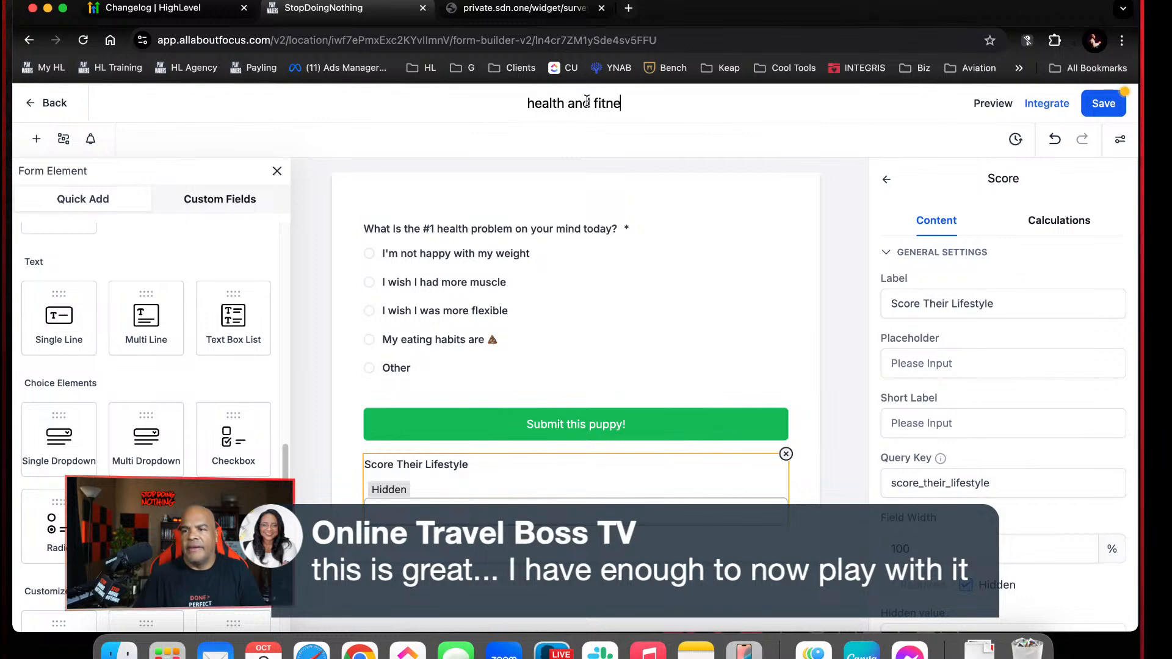
pyautogui.write('ss intake')
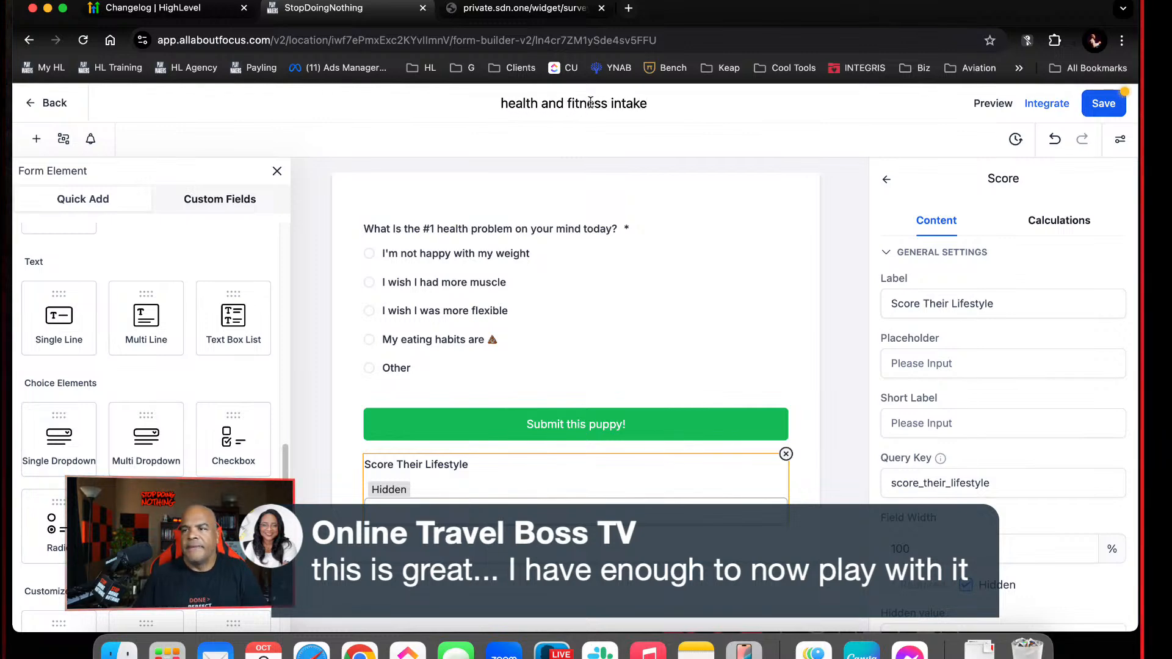
pyautogui.click(1103, 103)
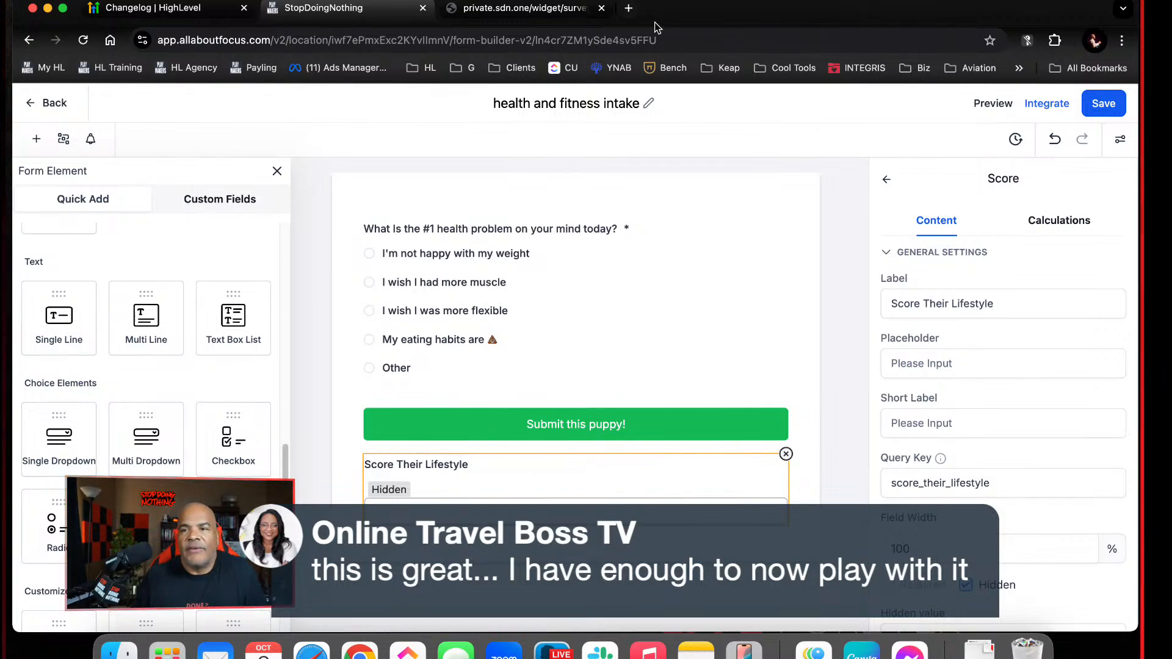
# Leave the form builder, check the contacts list, and open the Custom Objects page in the account settings
pyautogui.click(50, 105)
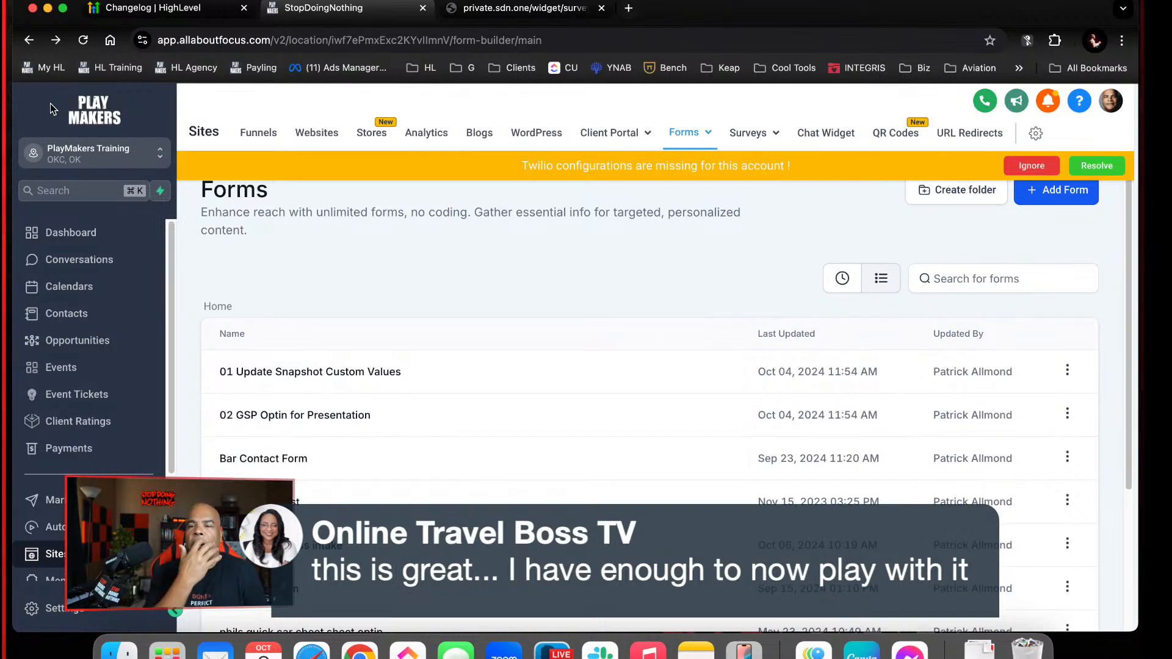
pyautogui.click(80, 313)
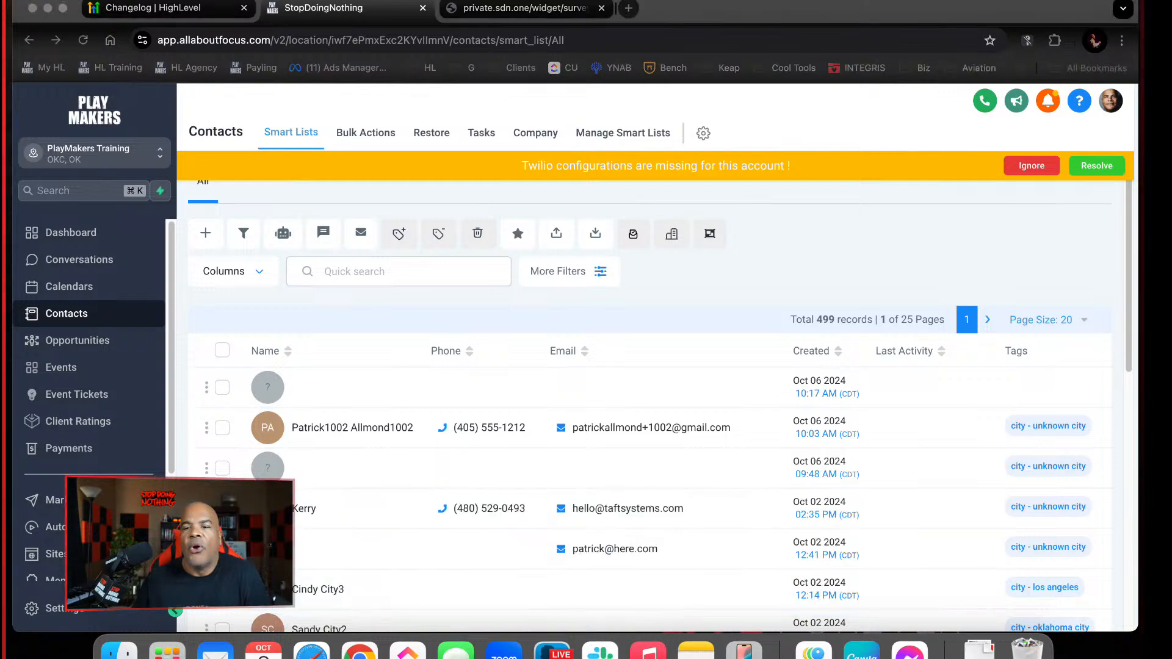
pyautogui.click(36, 608)
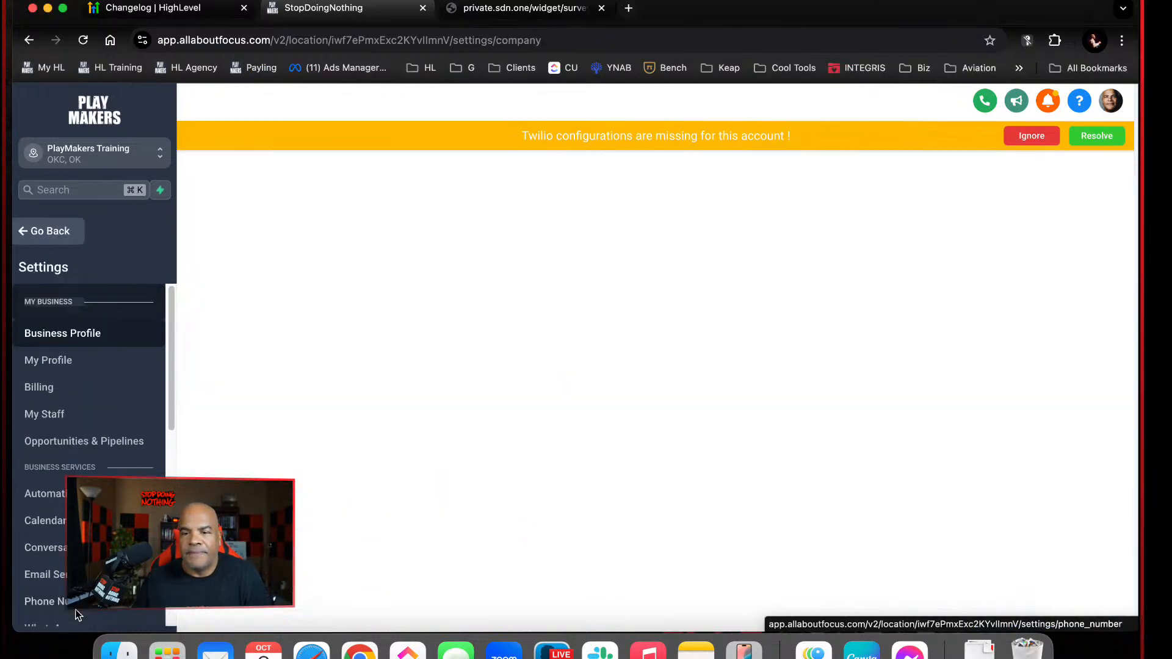
pyautogui.scroll(-10, 119, 409)
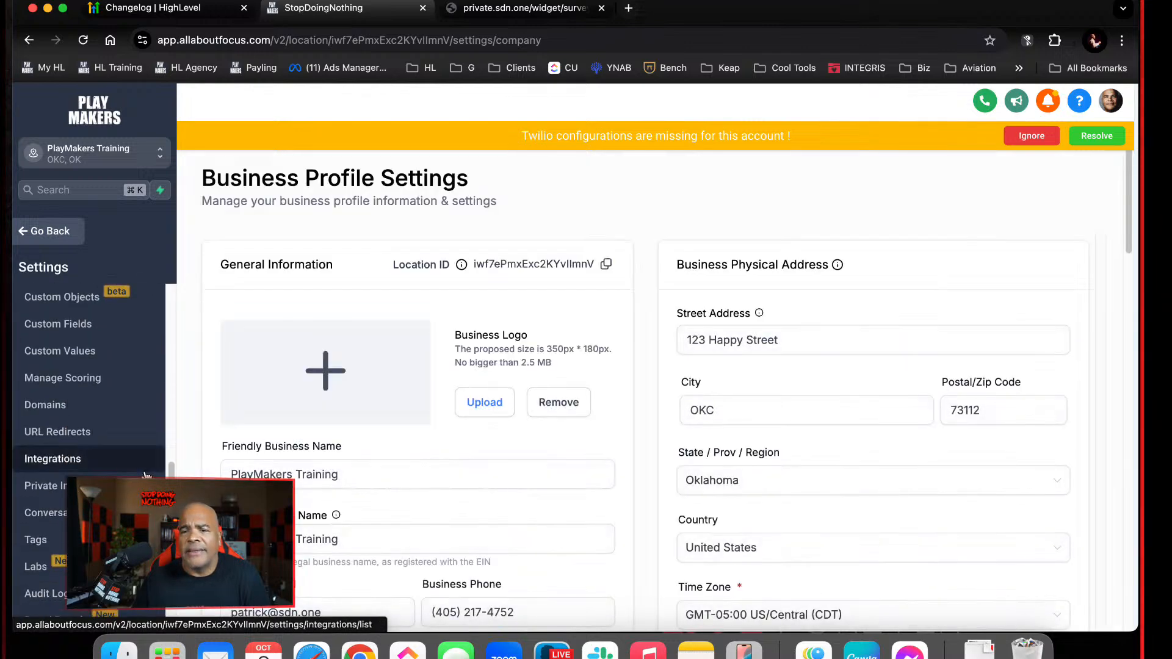
pyautogui.click(104, 347)
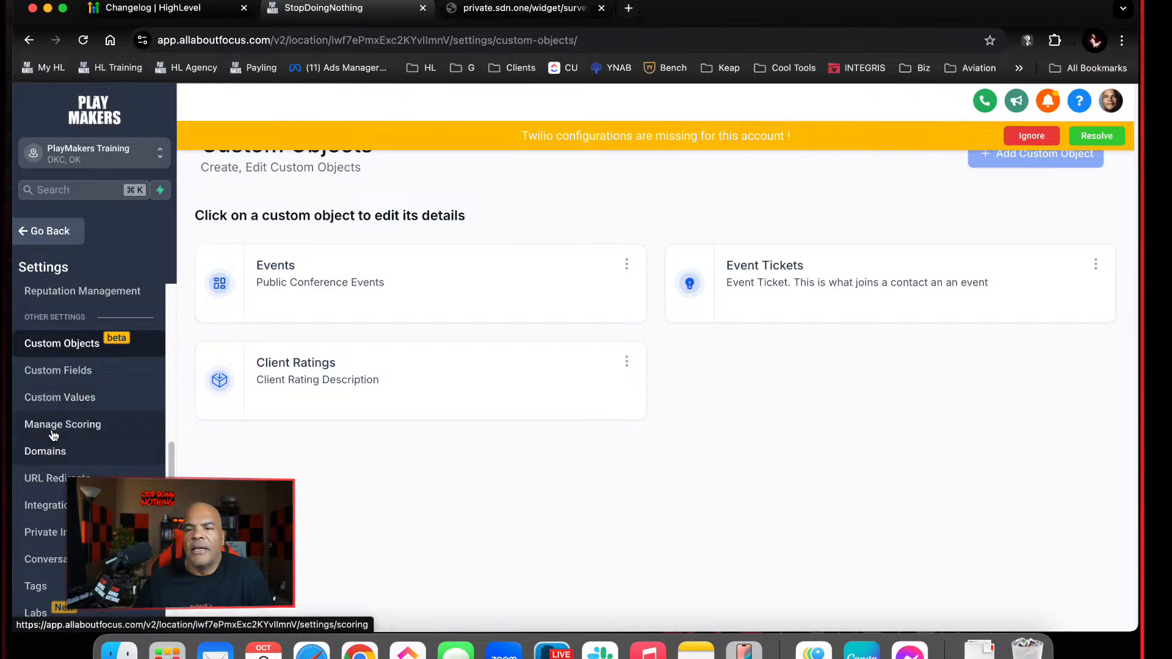
# Exit the settings and look through the contacts list
pyautogui.click(46, 232)
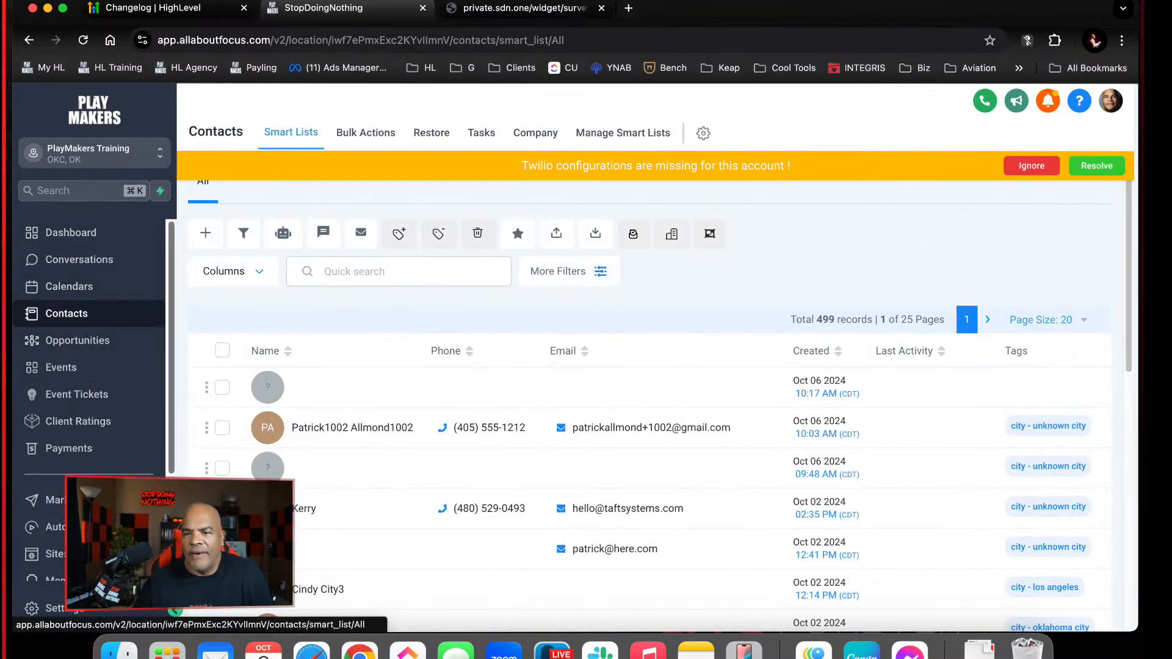
pyautogui.scroll(-5, 156, 286)
pyautogui.scroll(5, 152, 342)
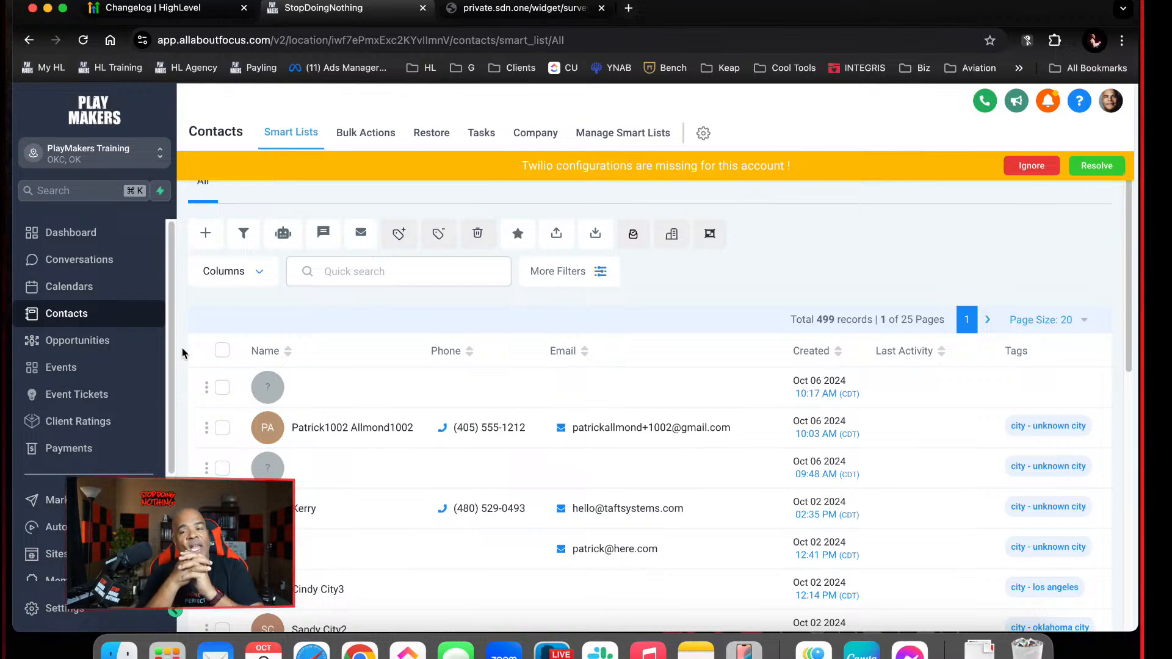
# Reopen the account settings and view the existing custom objects
pyautogui.click(74, 615)
pyautogui.scroll(-10, 74, 610)
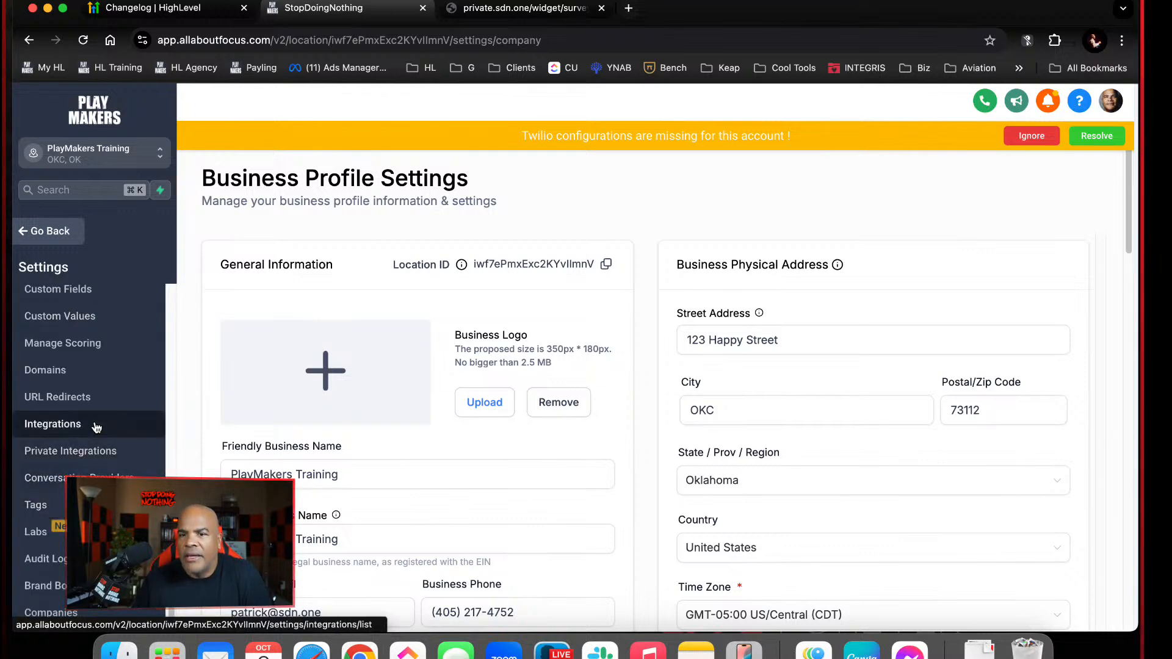
pyautogui.scroll(3, 89, 394)
pyautogui.click(61, 390)
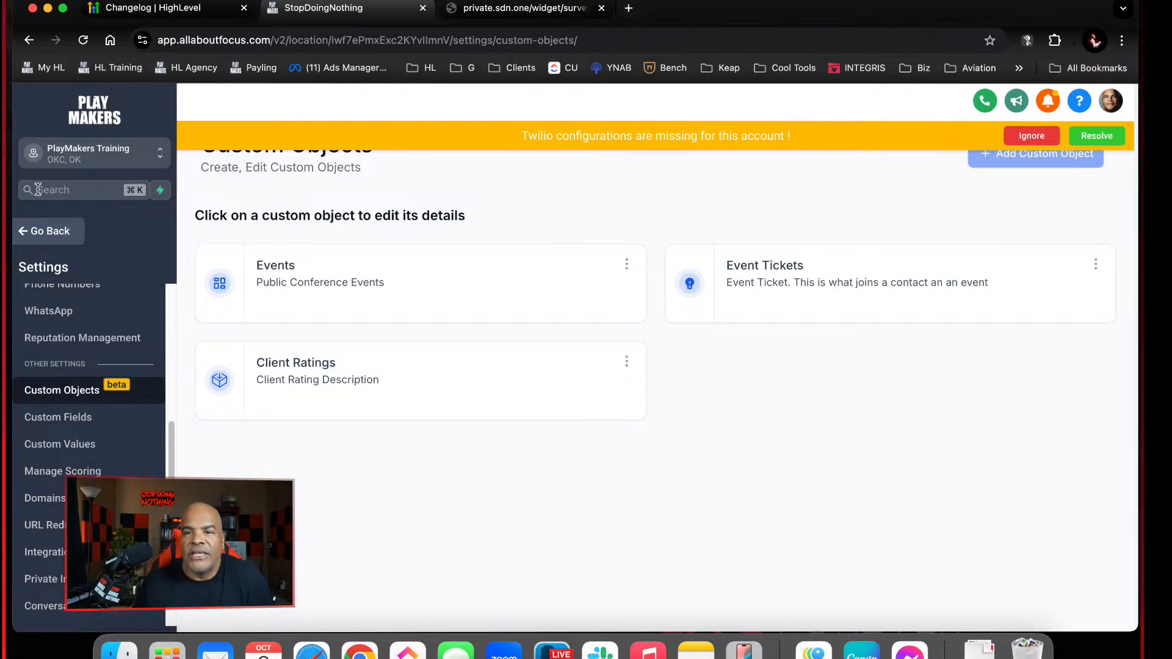
# Leave the settings and open the "health and fitness intake" form from the forms list in Sites
pyautogui.click(52, 231)
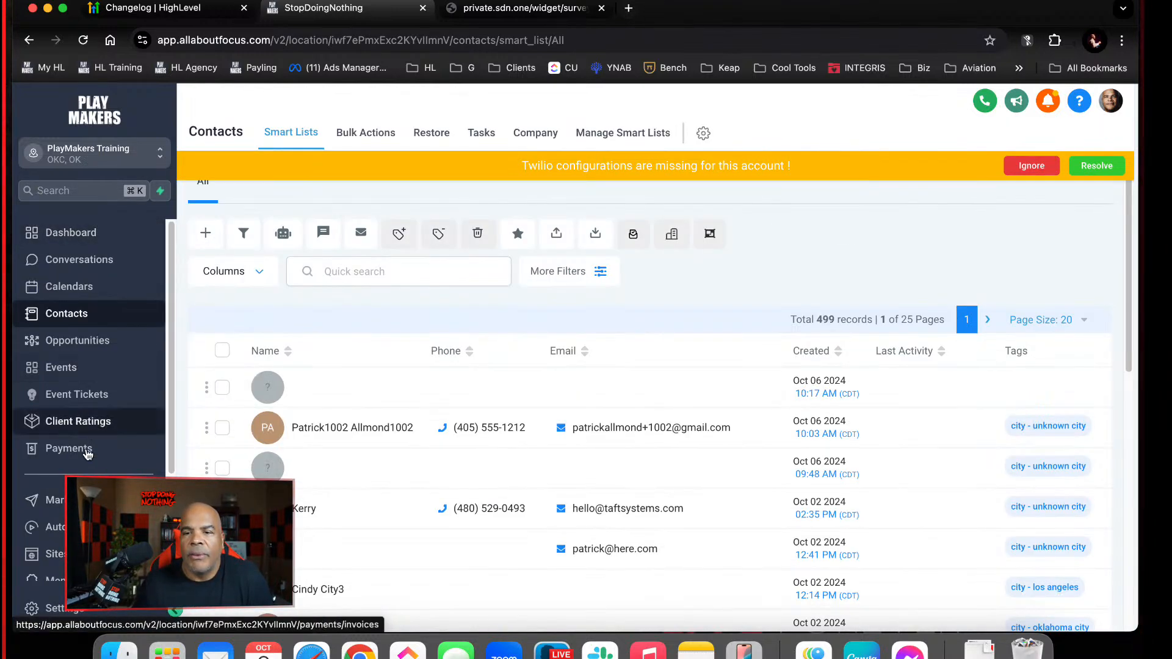
pyautogui.click(52, 554)
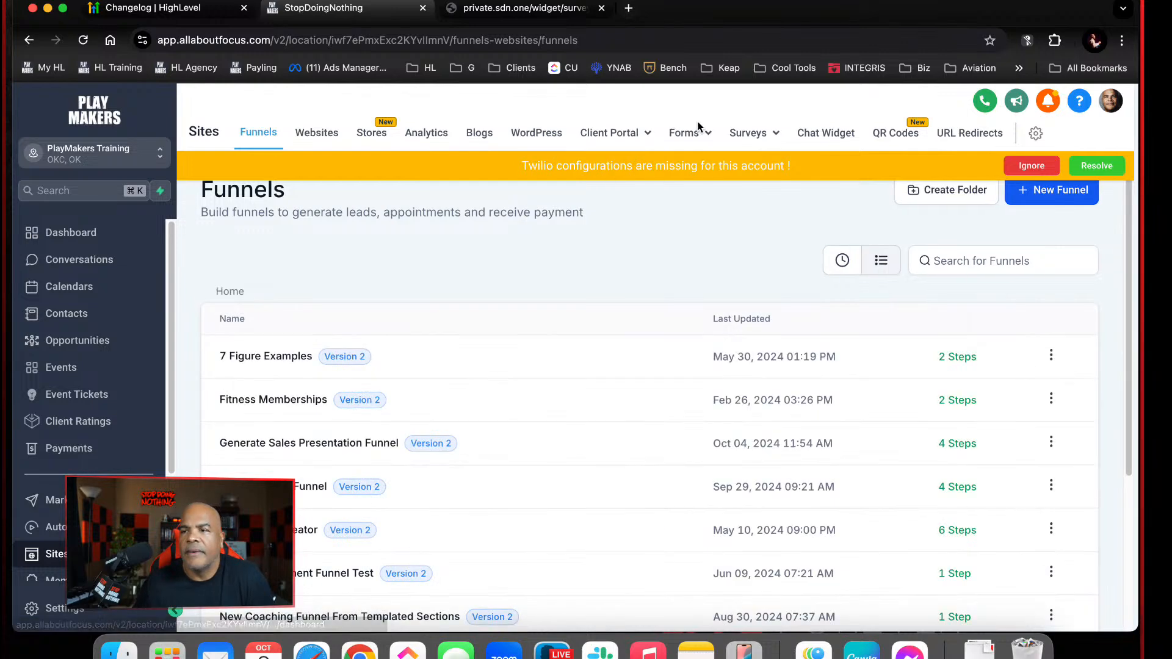
pyautogui.click(696, 132)
pyautogui.click(657, 166)
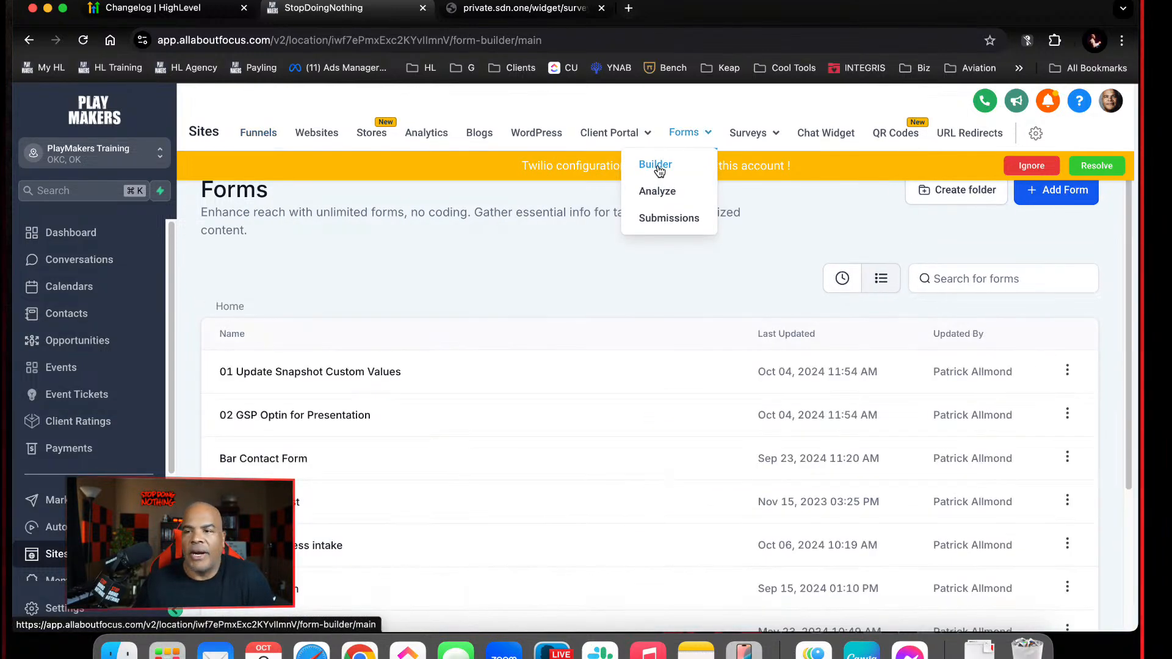
pyautogui.scroll(-3, 541, 367)
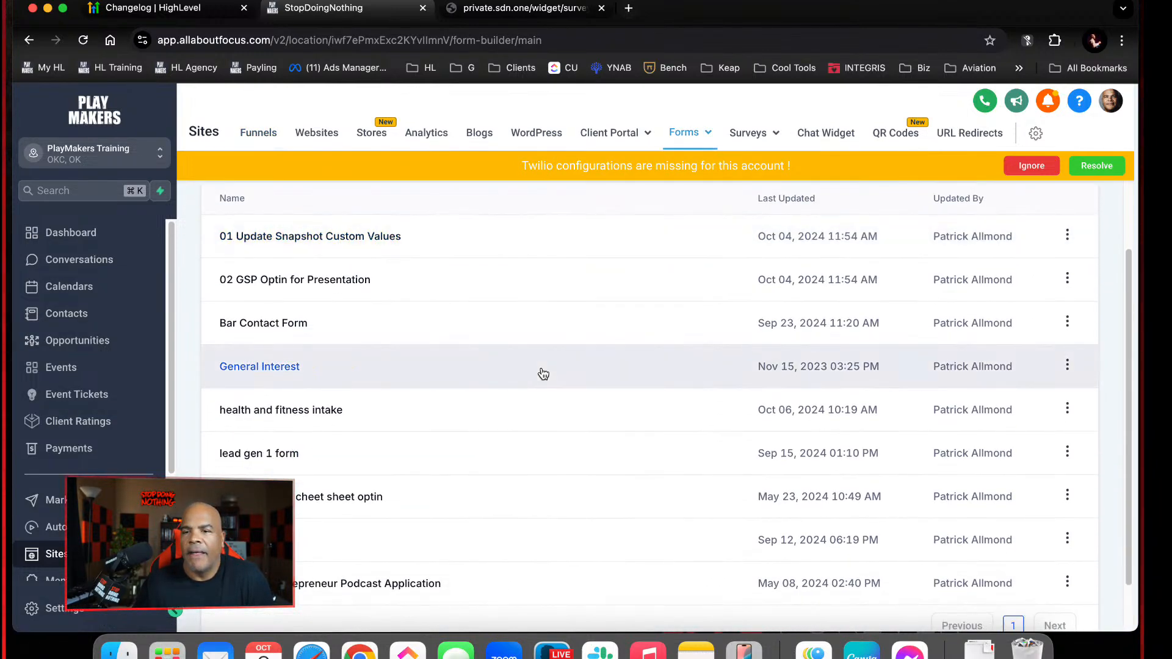
pyautogui.click(337, 413)
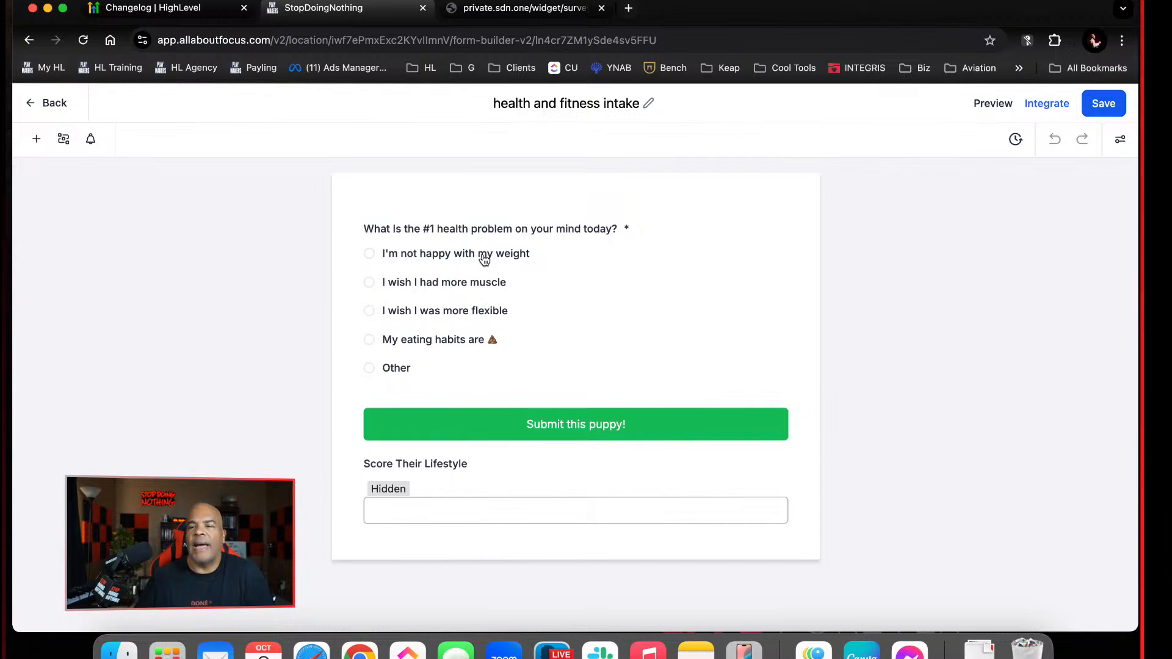
# Save the "health and fitness intake" form and go back to the contacts list
pyautogui.click(1098, 109)
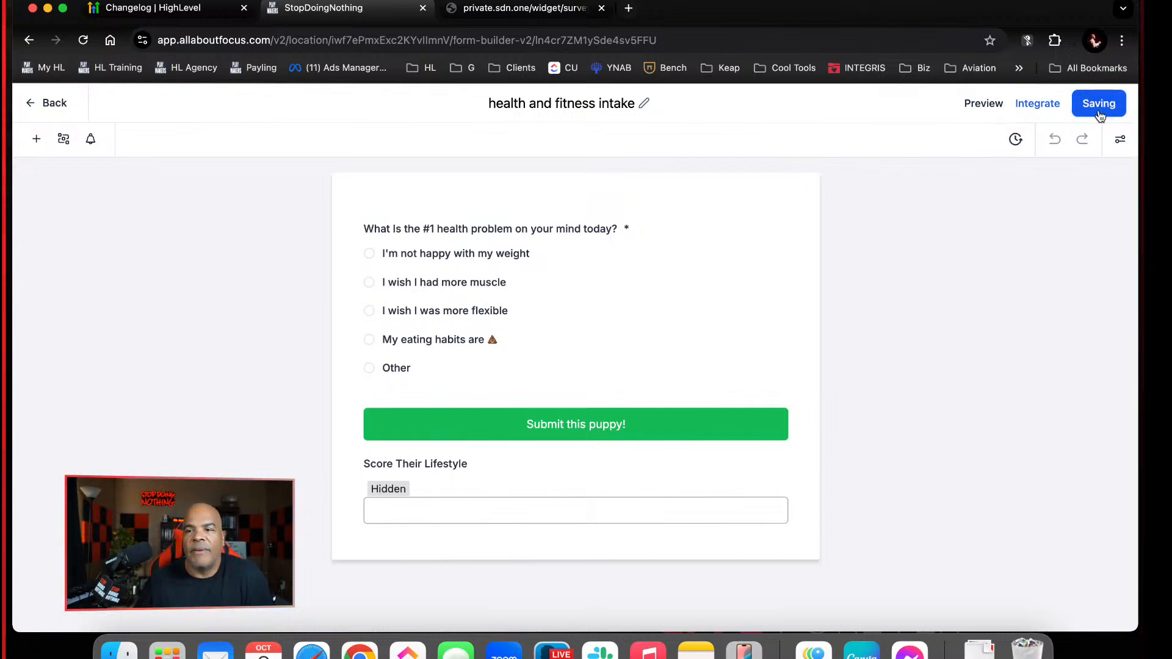
pyautogui.click(46, 102)
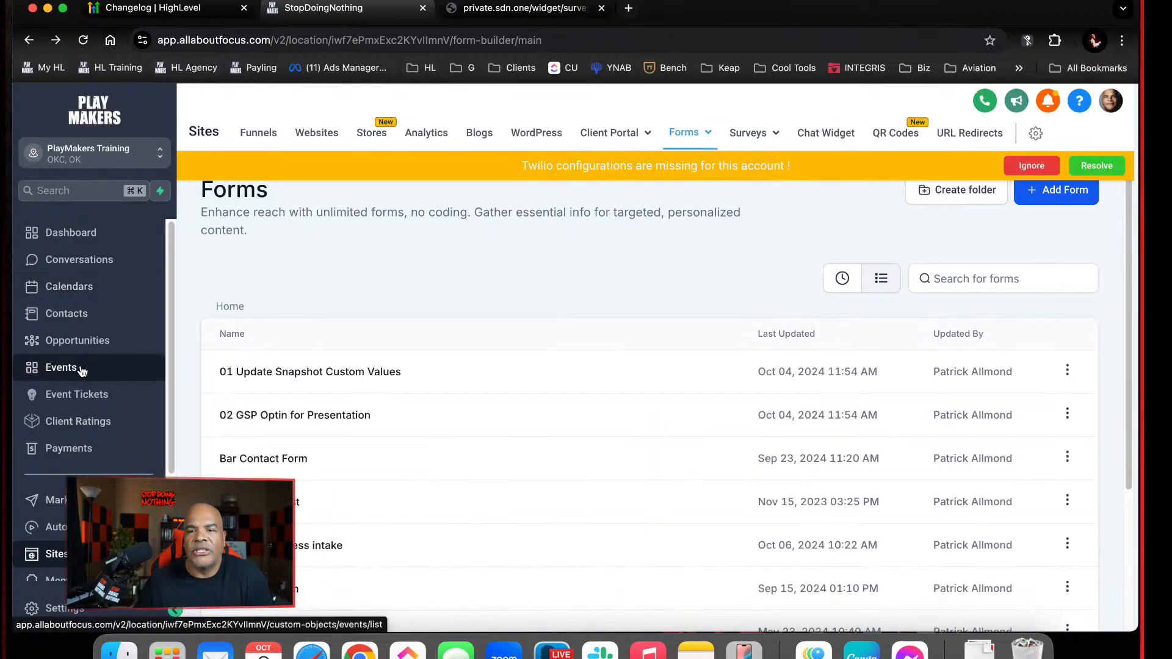
pyautogui.click(83, 315)
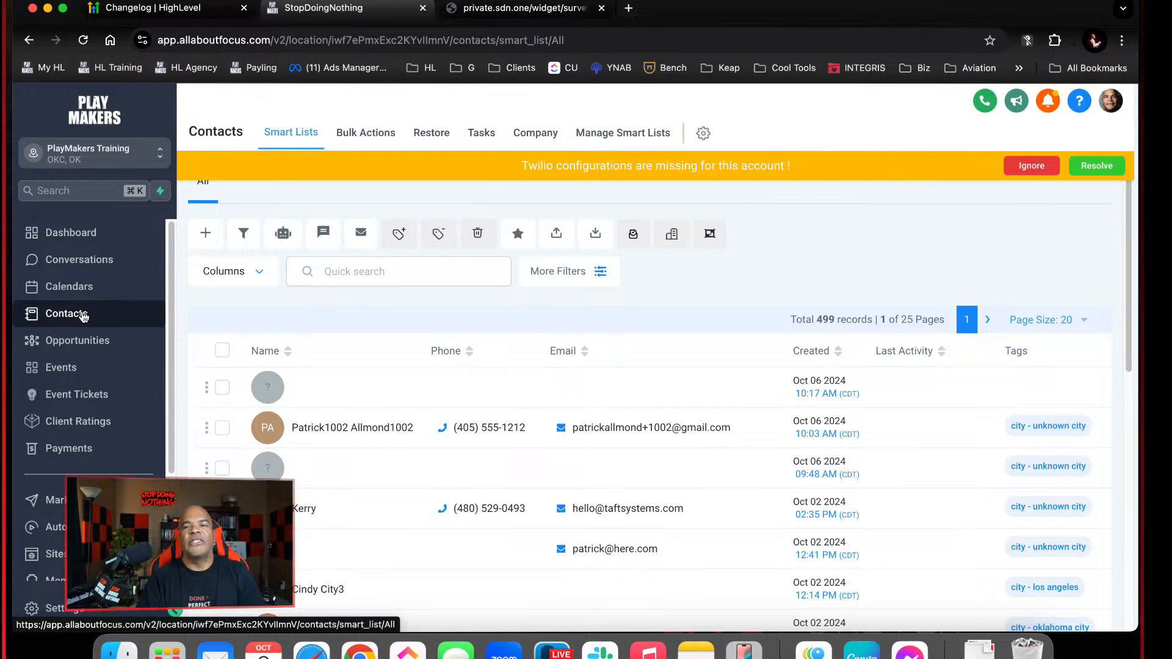
# Load coachaccountable.com in the browser tab holding the coaching survey and look over its home page
pyautogui.click(579, 10)
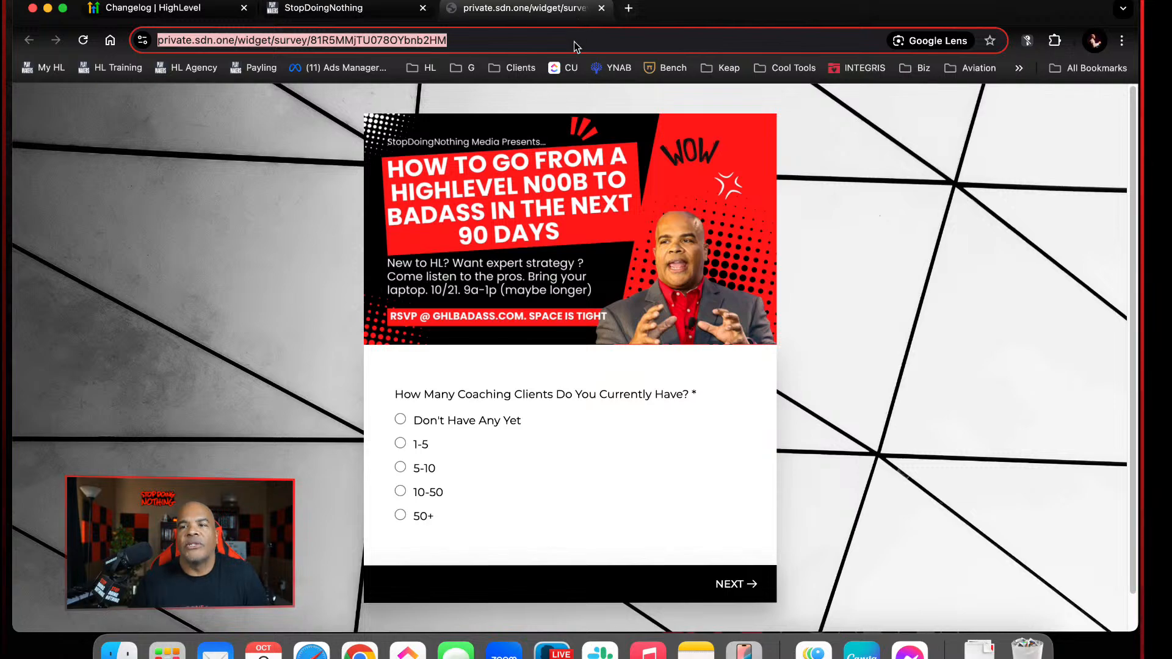
pyautogui.write('coah')
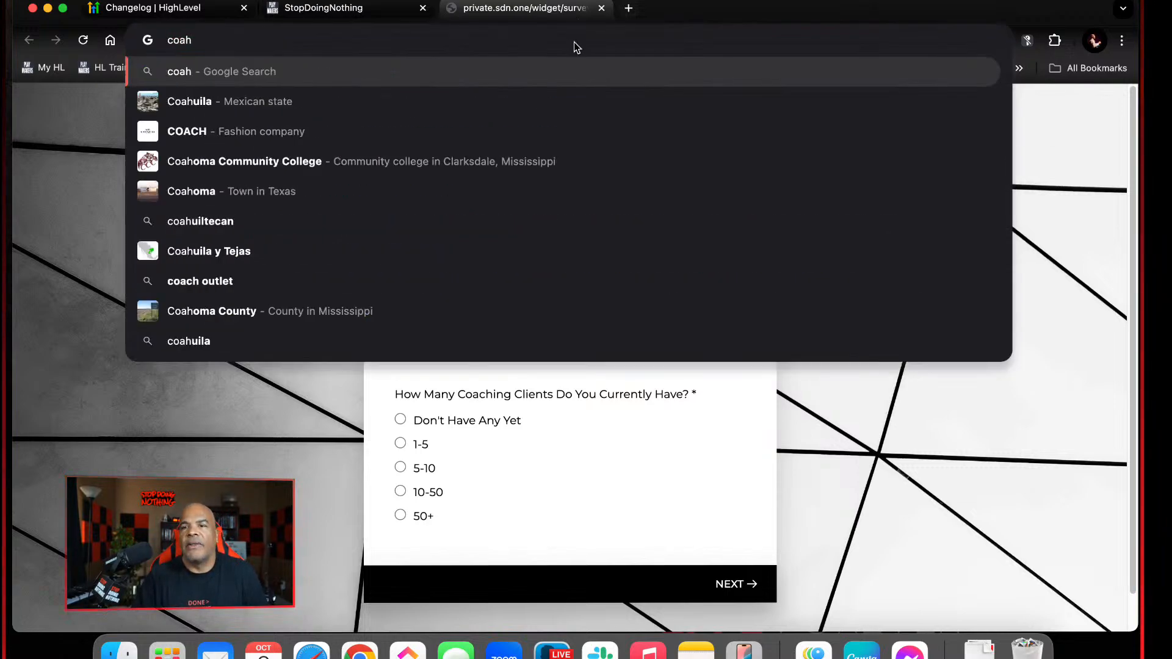
pyautogui.press('BackSpace')
pyautogui.write('ch')
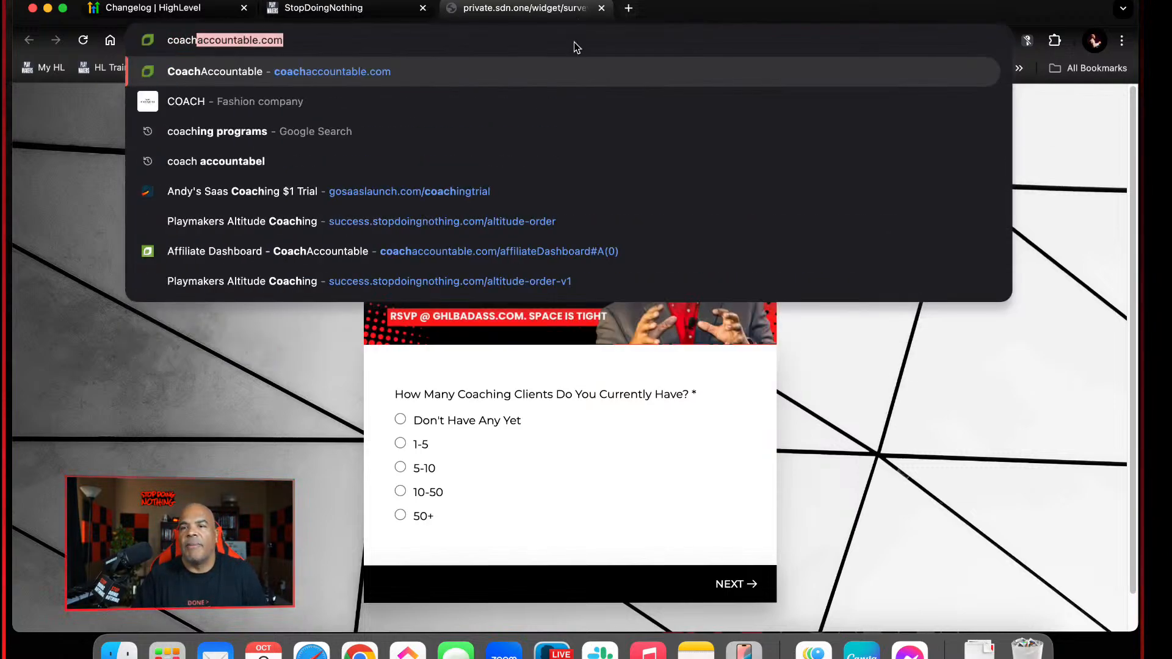
pyautogui.press('Return')
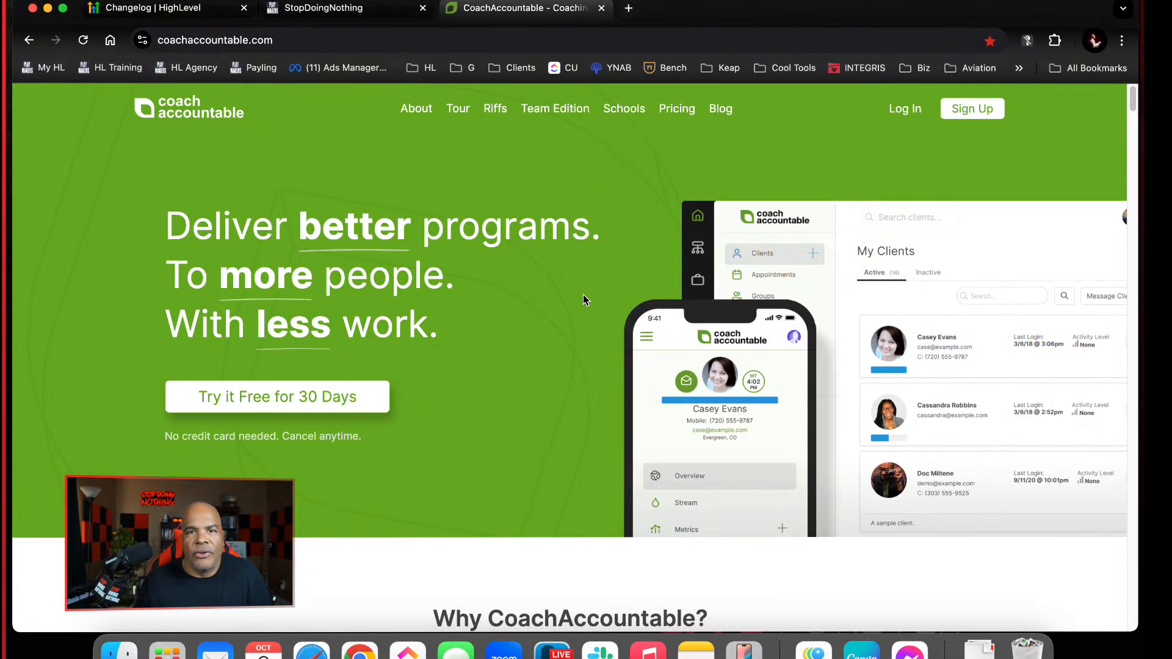
pyautogui.scroll(-5, 583, 296)
pyautogui.scroll(5, 577, 316)
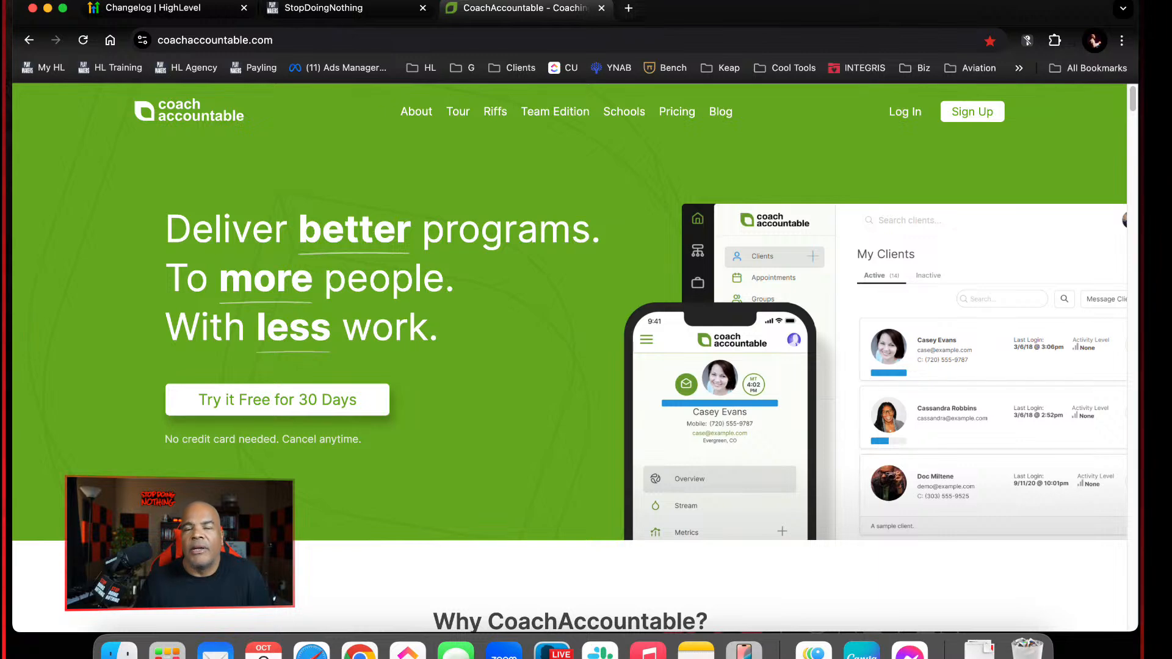
# Close the HighLevel Changelog browser tab and return to the contacts list
pyautogui.click(185, 13)
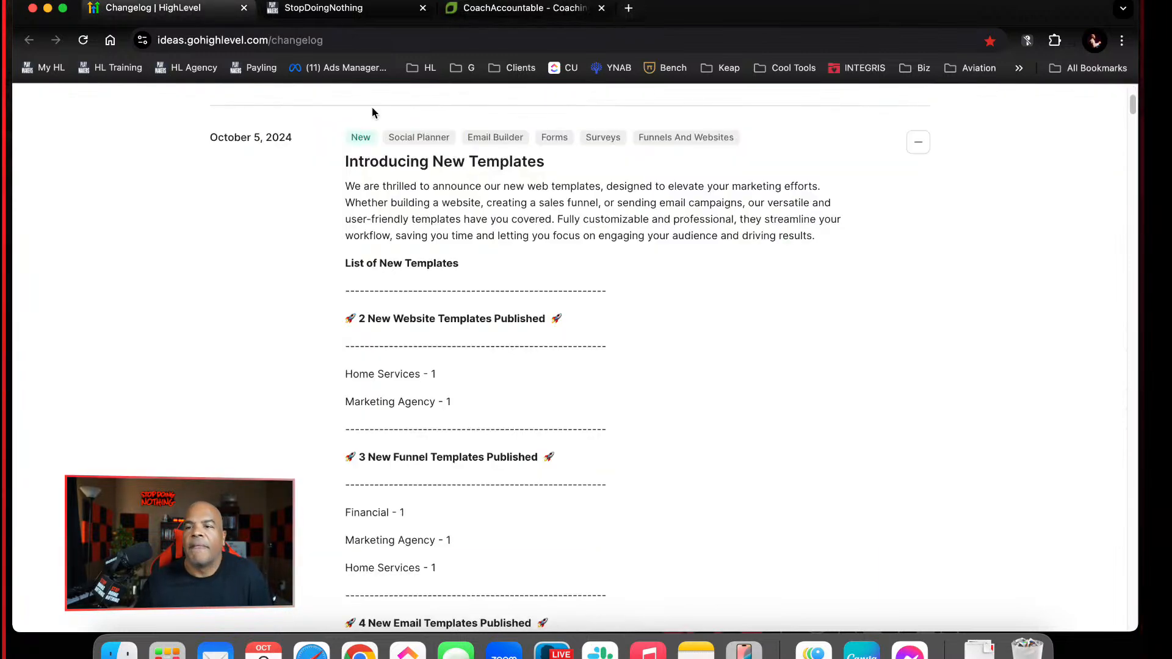
pyautogui.click(361, 9)
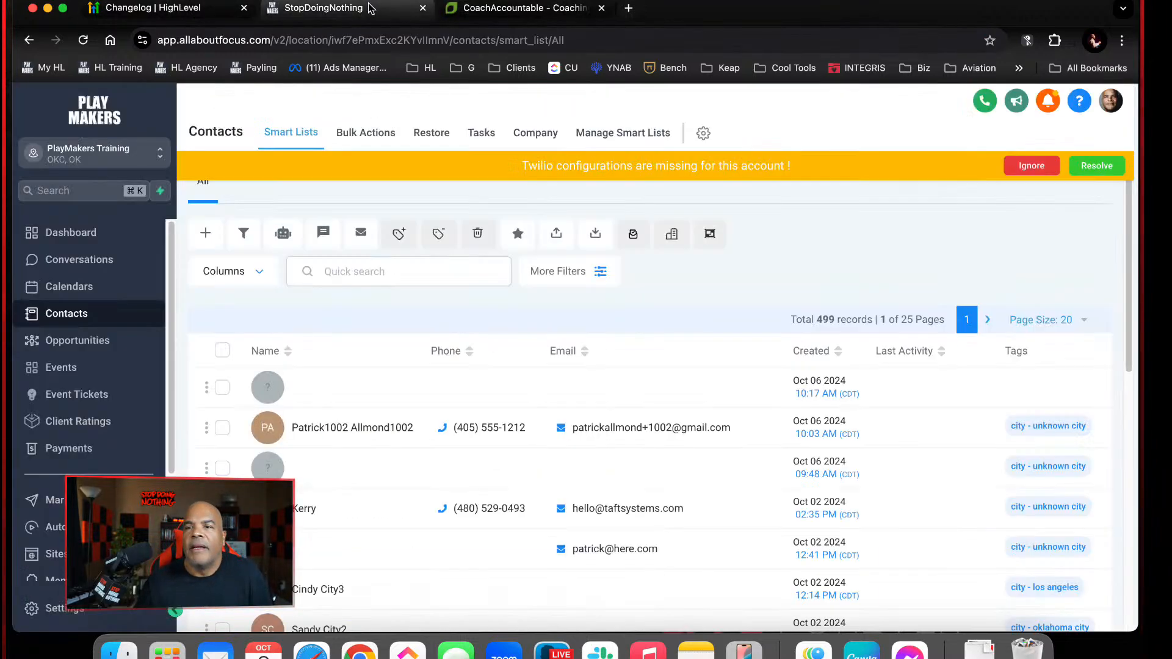
pyautogui.click(243, 9)
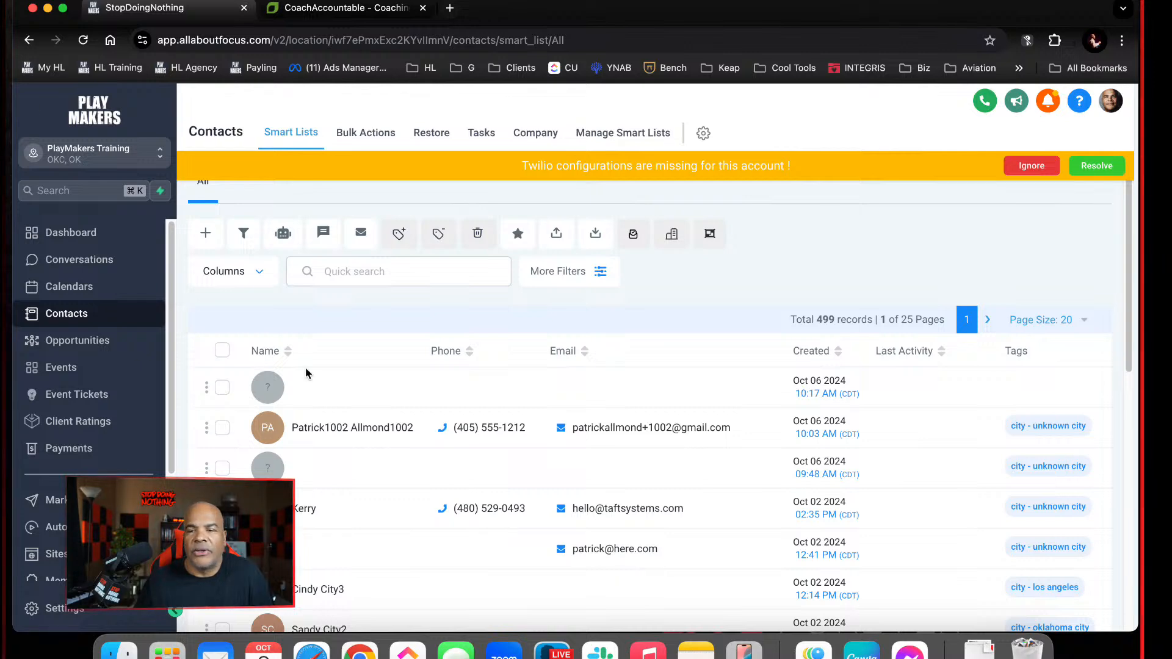
# Open the details of the Client Ratings custom object in the account settings
pyautogui.scroll(-1, 331, 388)
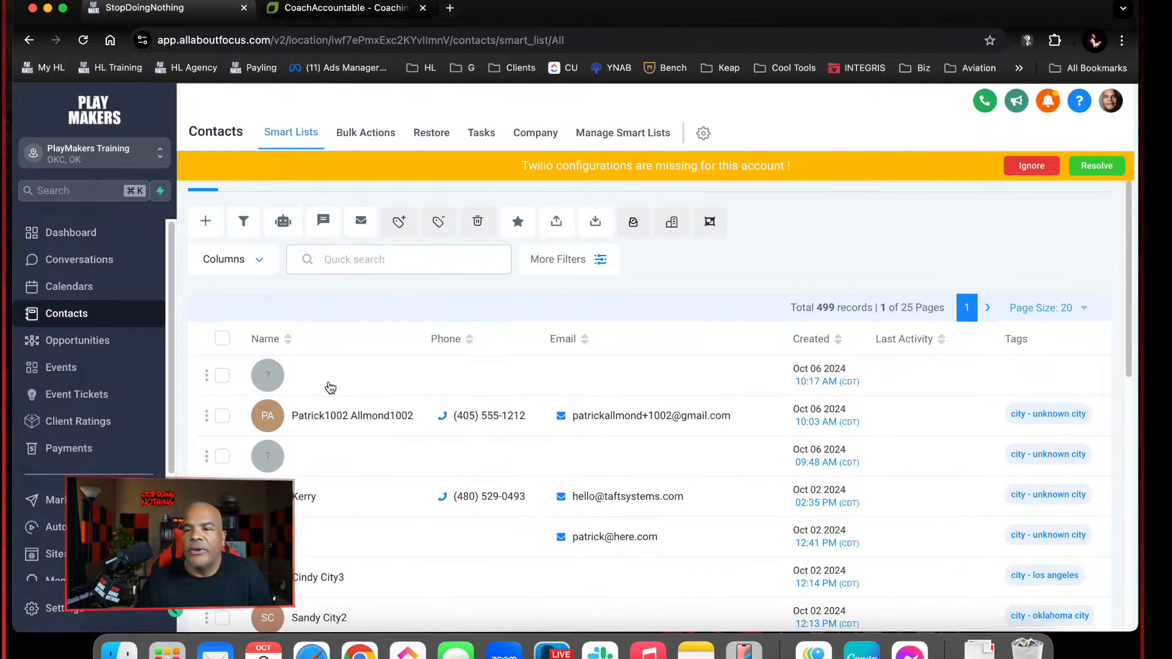
pyautogui.scroll(-3, 36, 488)
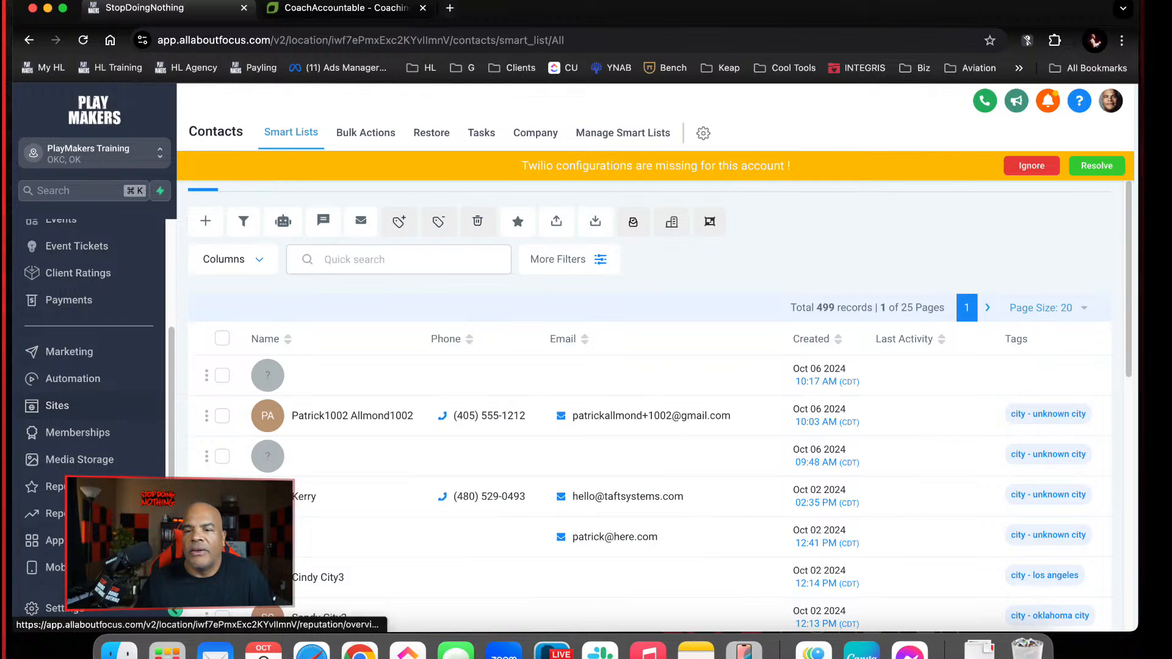
pyautogui.click(37, 608)
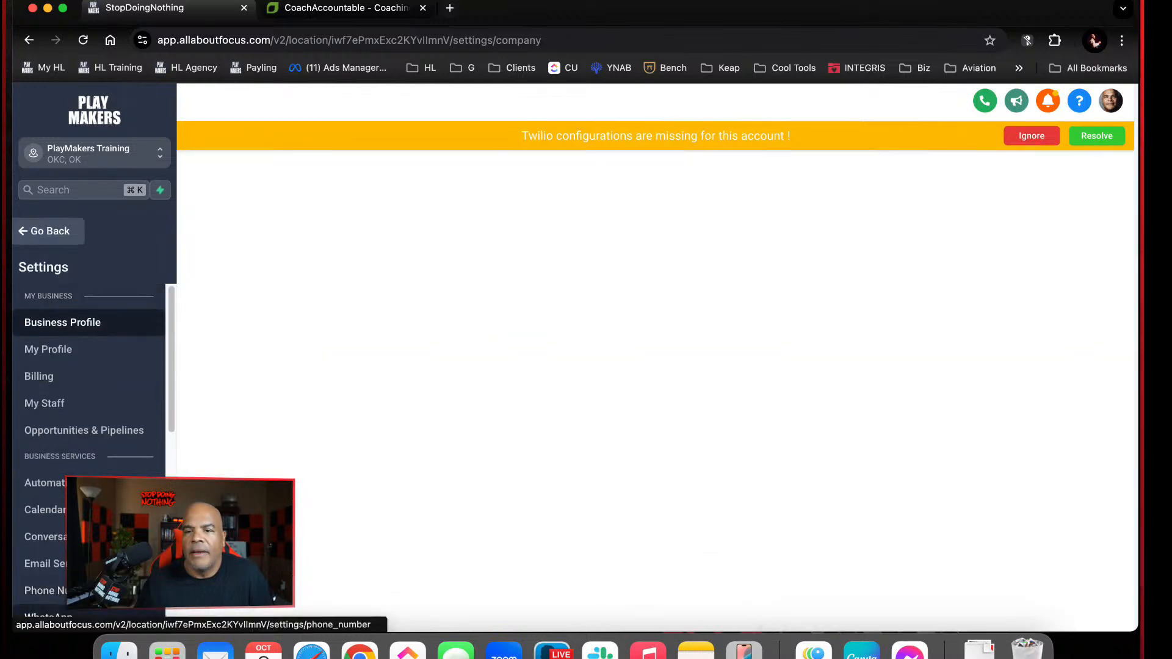
pyautogui.scroll(-5, 113, 428)
pyautogui.click(116, 409)
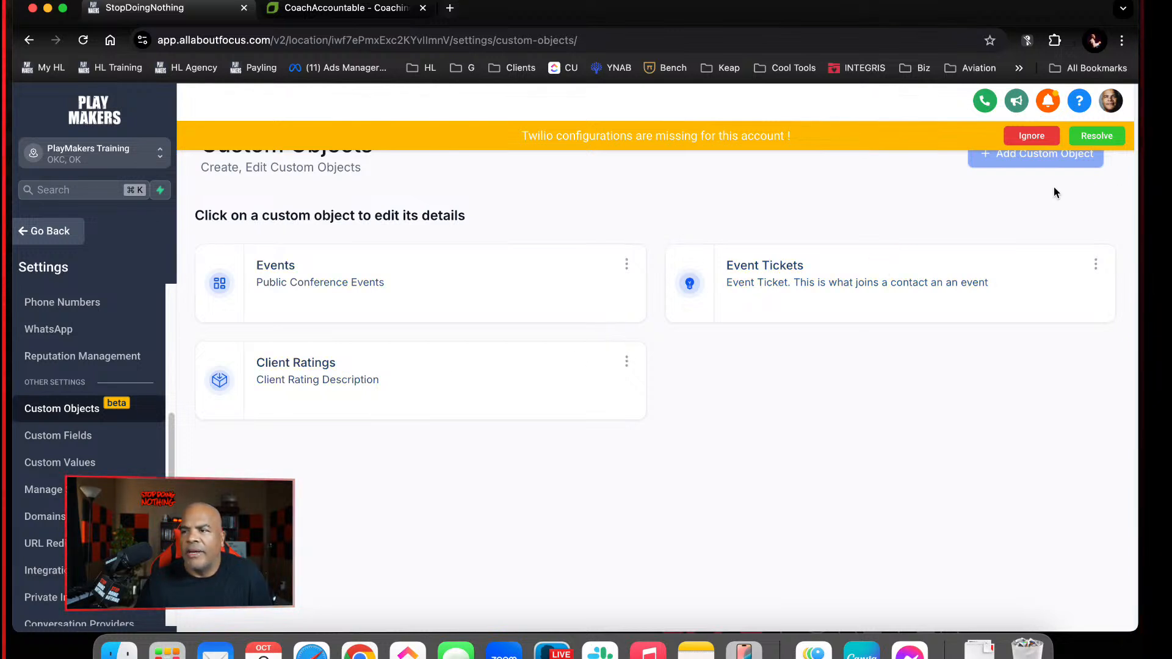
pyautogui.click(324, 378)
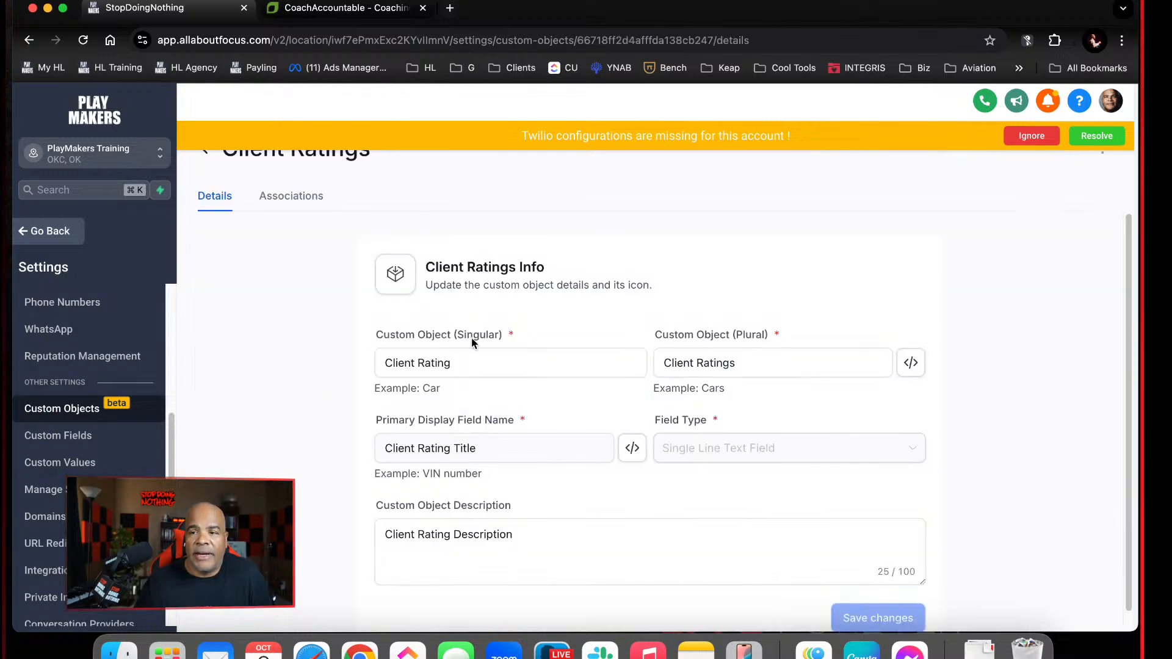
# Change the custom object's singular name to "Health Rating"
pyautogui.moveTo(487, 364); pyautogui.dragTo(354, 346)
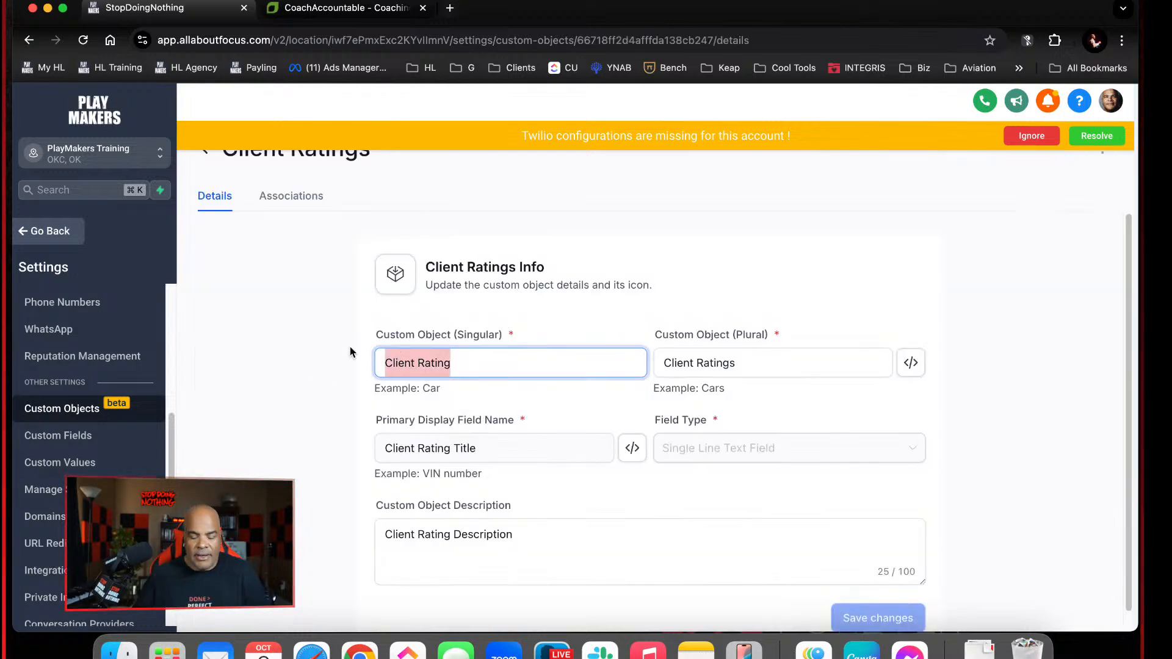
pyautogui.write('Helath')
pyautogui.press('BackSpace')
pyautogui.press('BackSpace')
pyautogui.press('BackSpace')
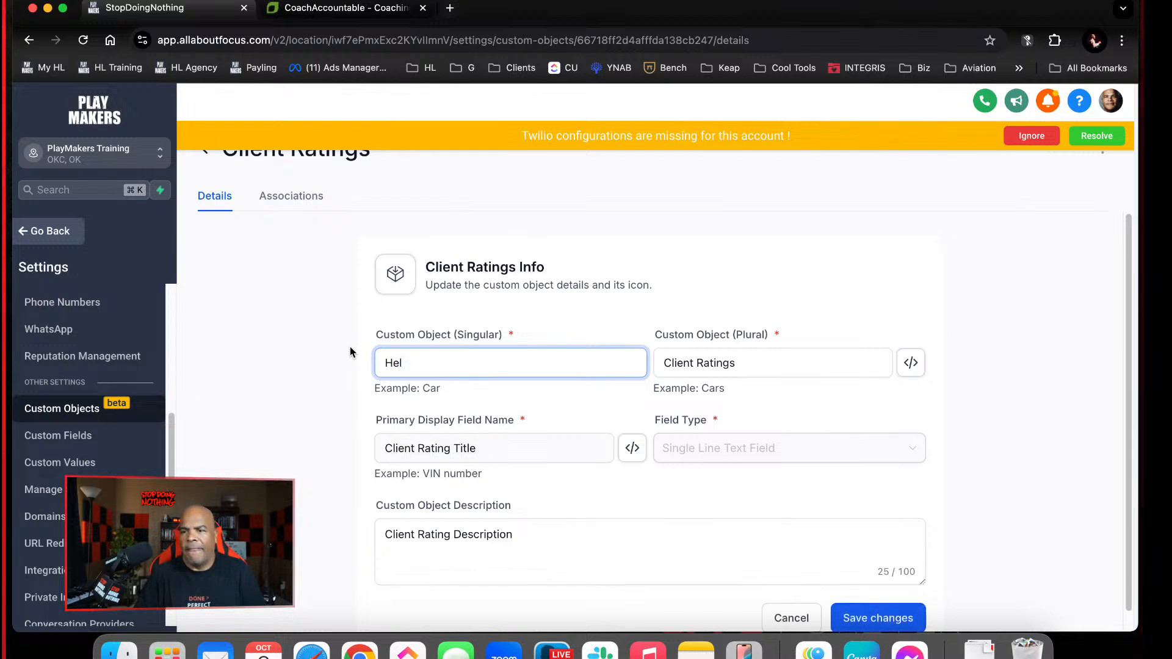
pyautogui.press('BackSpace')
pyautogui.write('alth Ra')
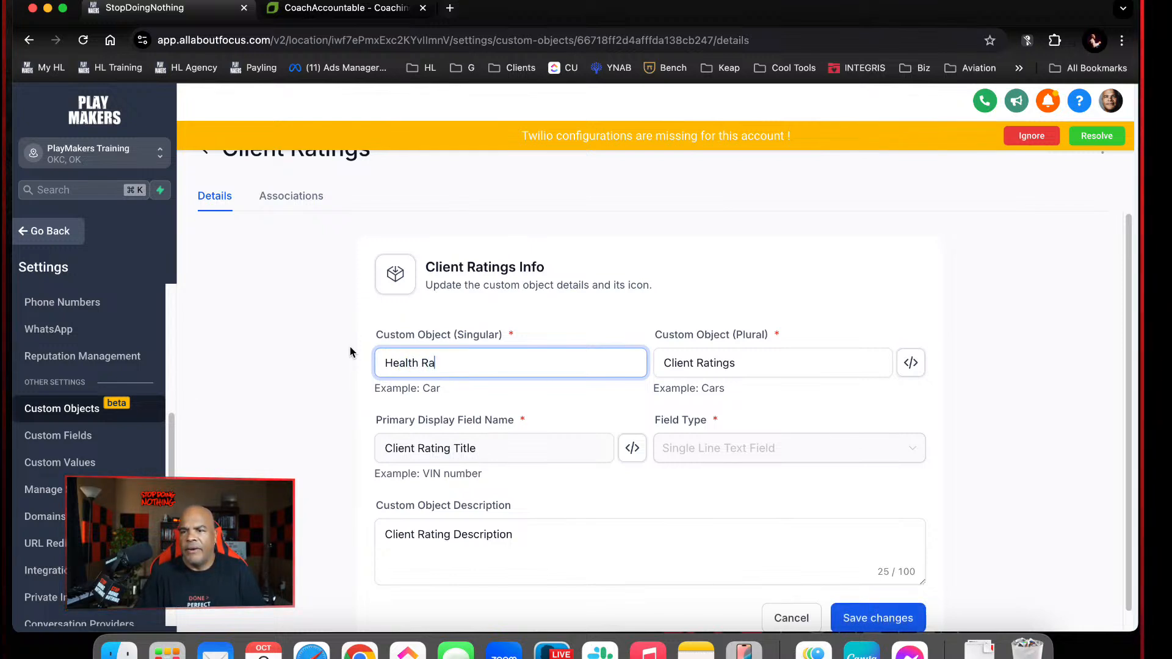
pyautogui.write('tinh')
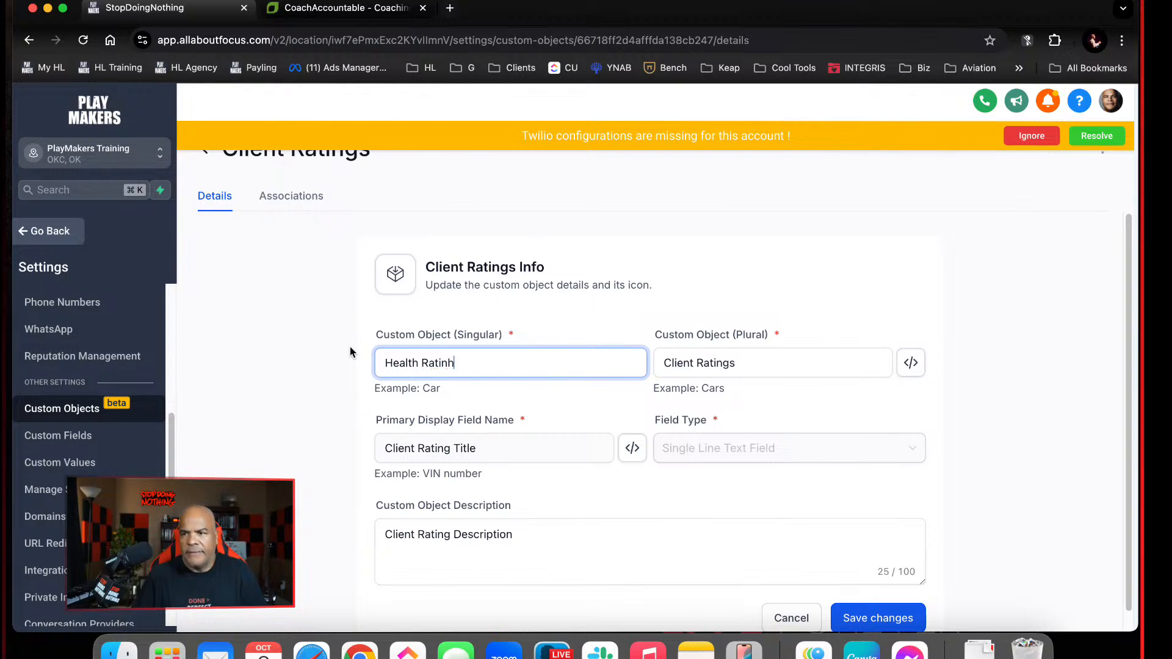
pyautogui.press('Tab')
pyautogui.click(464, 364)
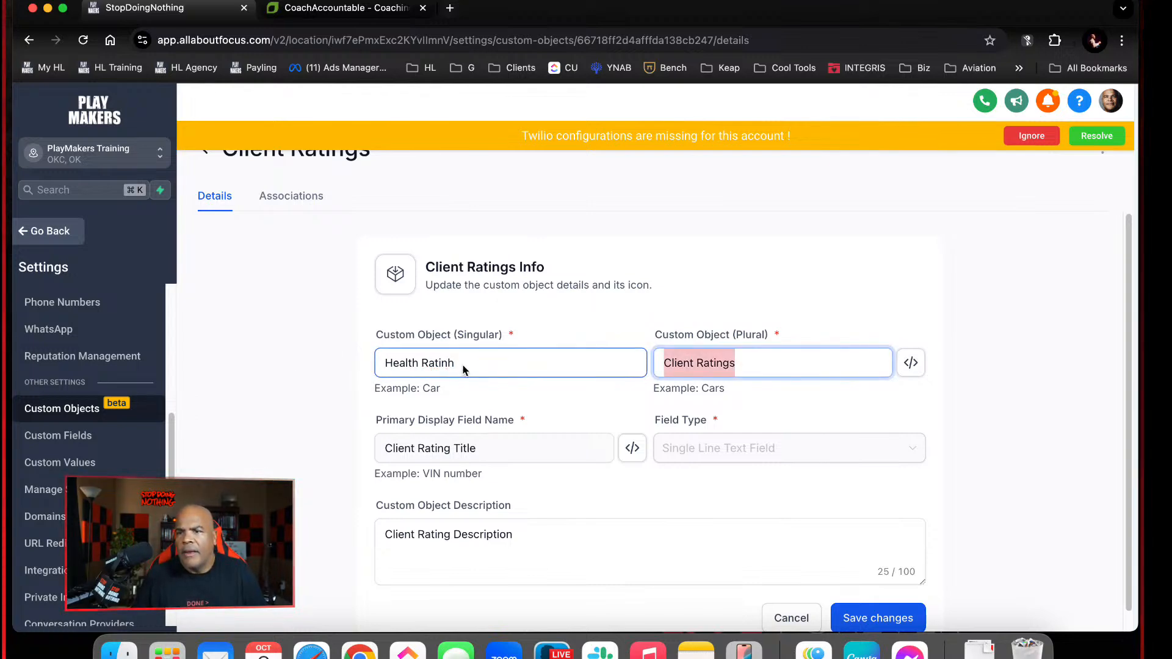
# Reuse the singular name to set the custom object's plural name to "Health Ratings"
pyautogui.tripleClick(464, 365)
pyautogui.press('super+c')
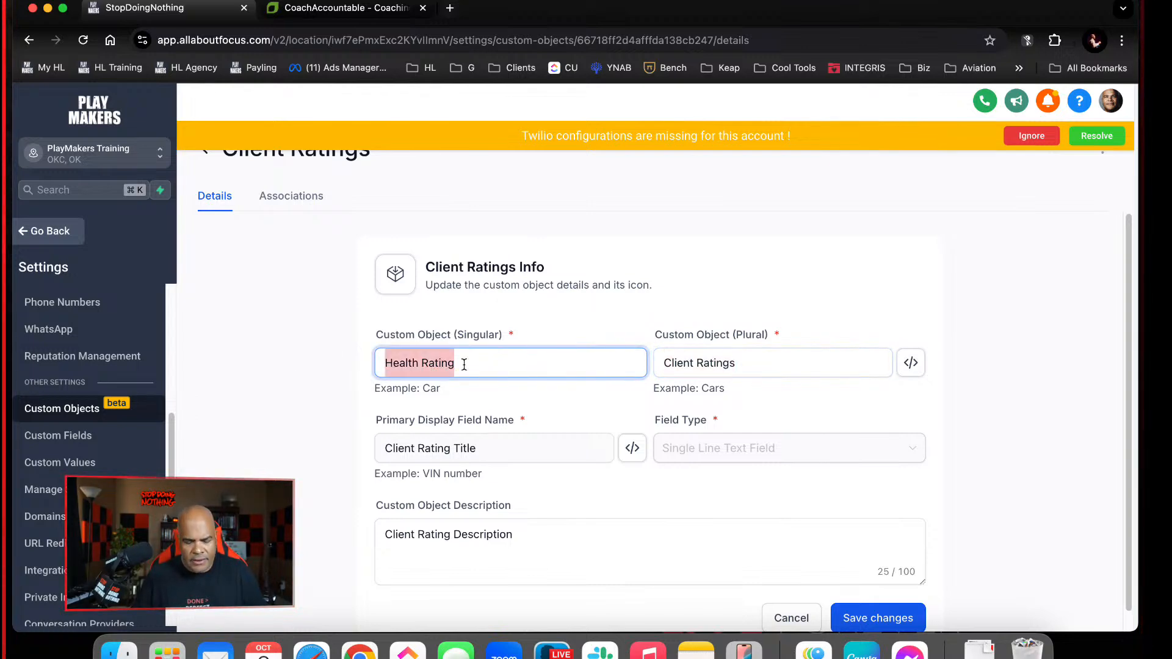
pyautogui.click(766, 367)
pyautogui.press('super+v')
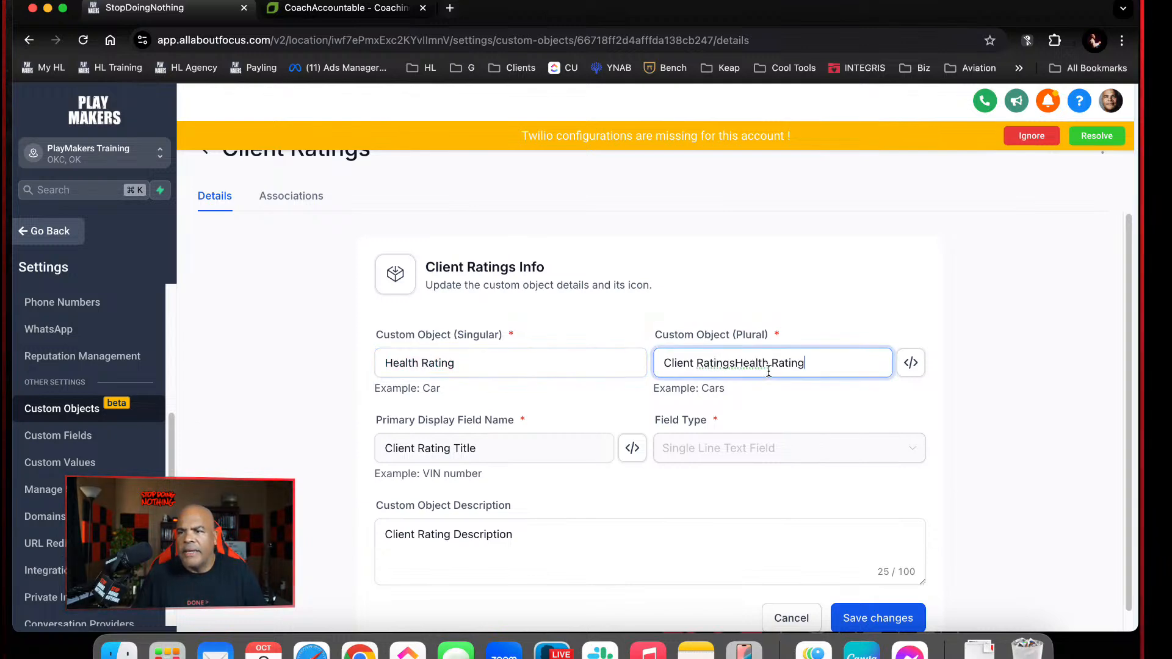
pyautogui.press('super+a')
pyautogui.press('super+v')
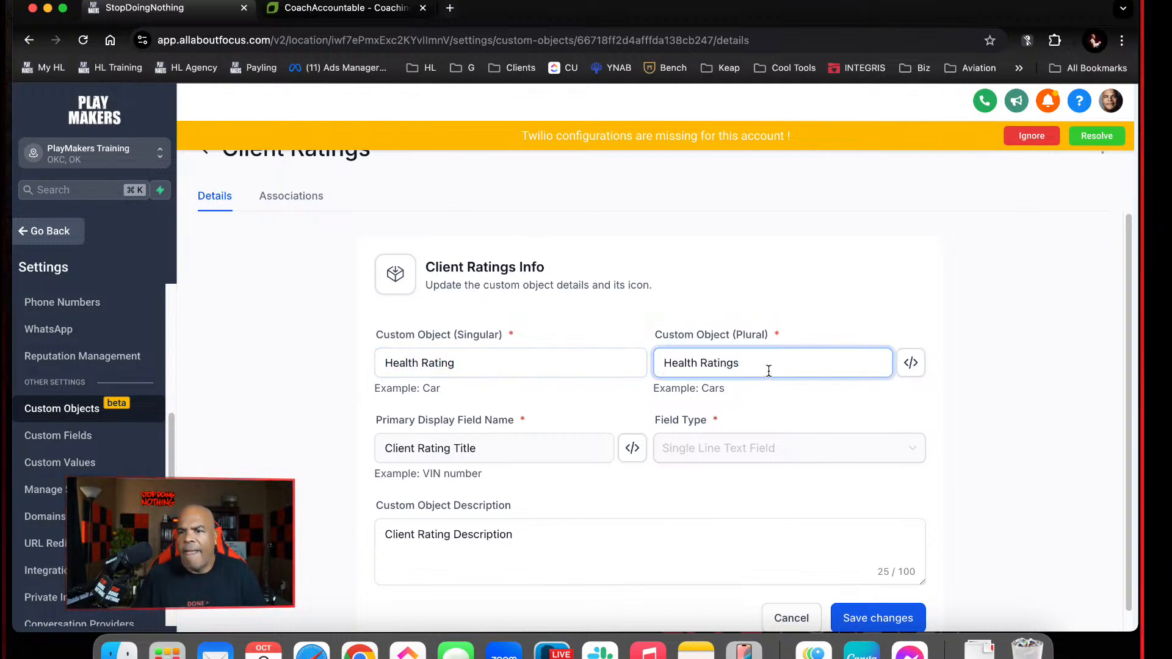
# Set the custom object description to "Health Rating Description", save the changes and dismiss the notifications
pyautogui.click(552, 445)
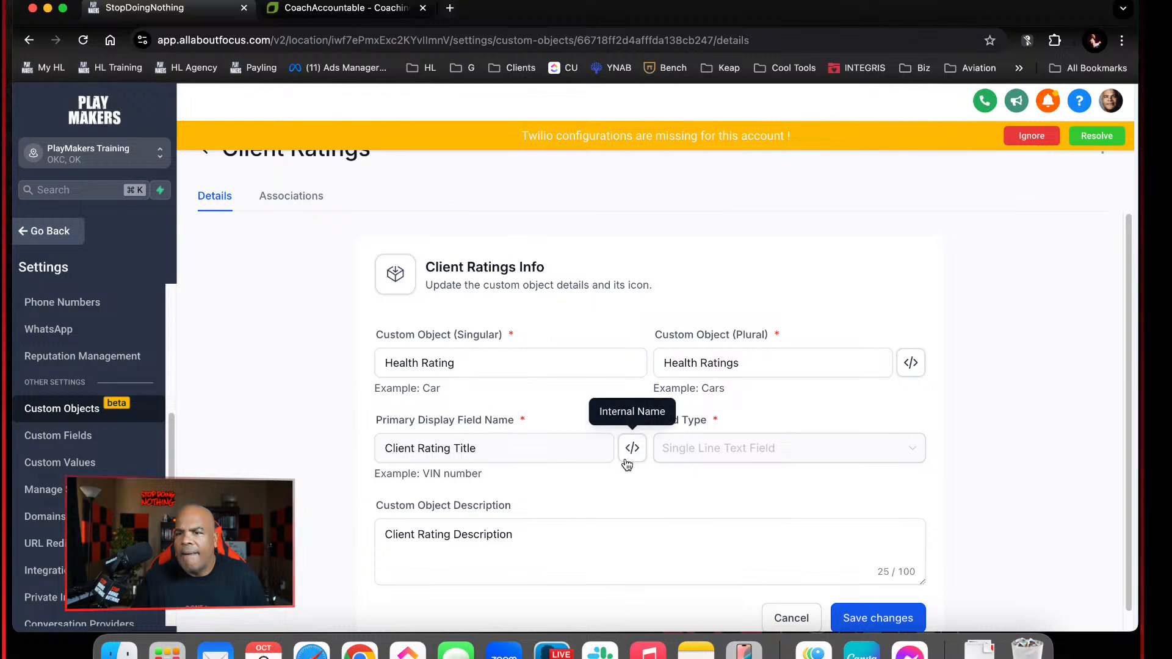
pyautogui.click(559, 529)
pyautogui.press('super+a')
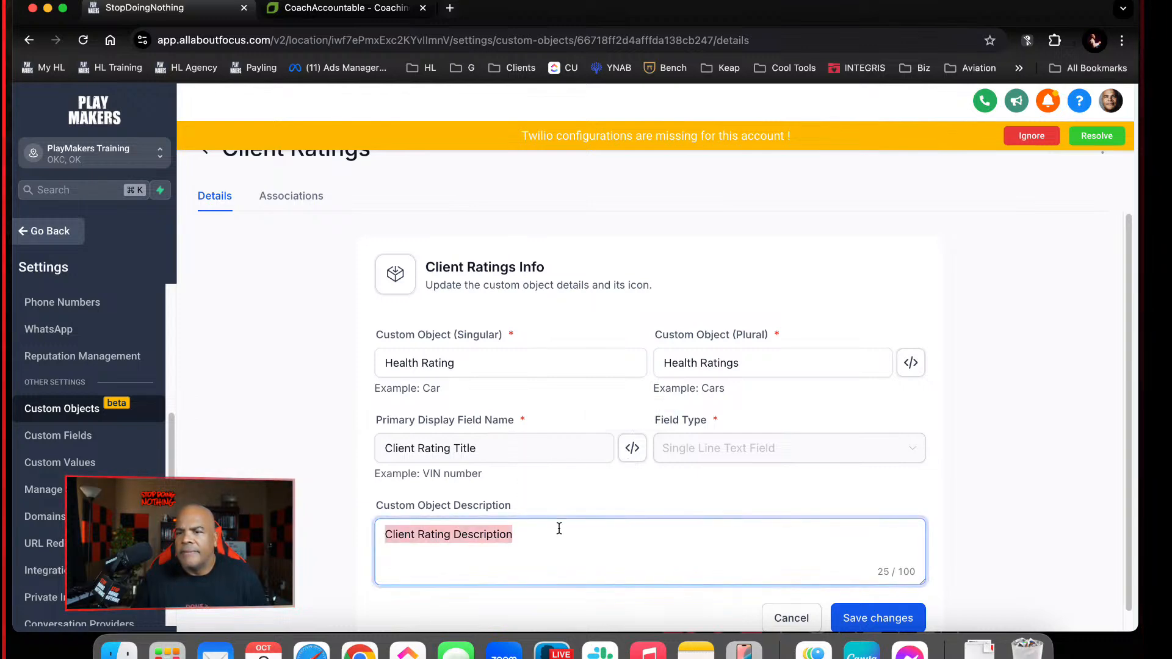
pyautogui.press('super+v')
pyautogui.write('Descrip')
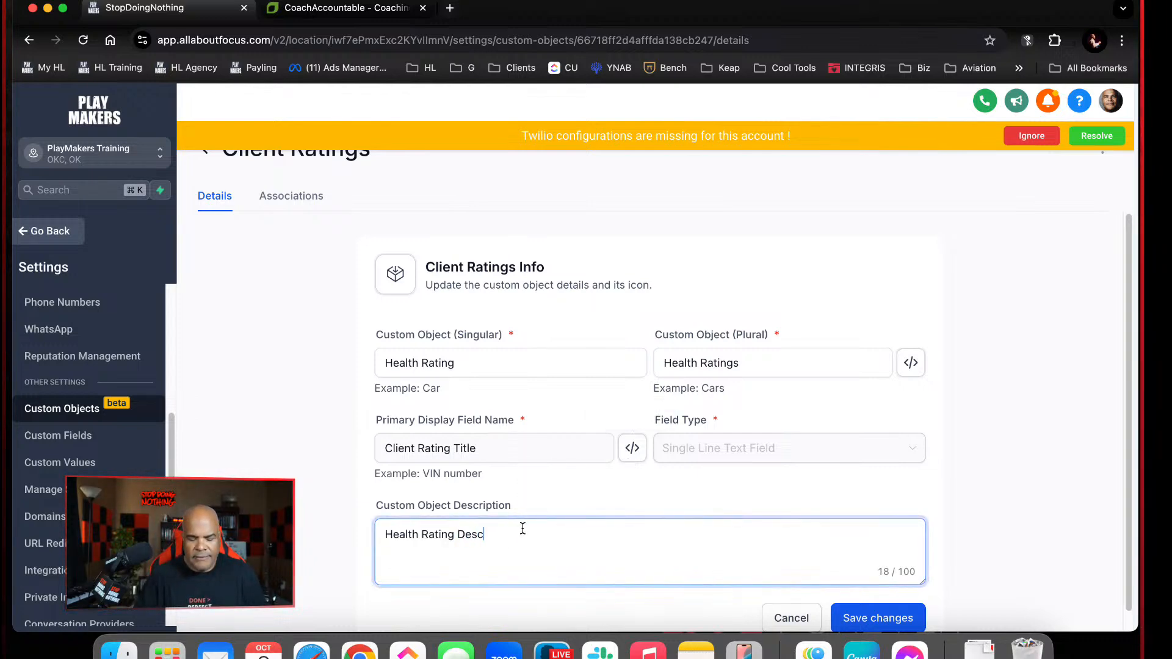
pyautogui.press('BackSpace')
pyautogui.press('BackSpace')
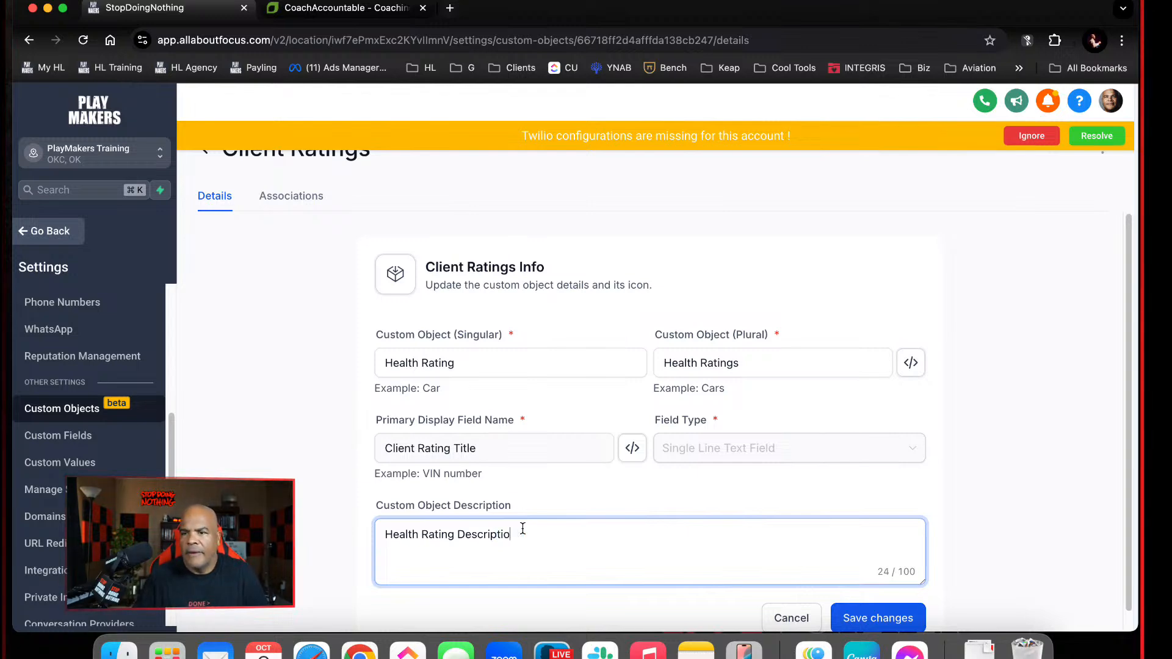
pyautogui.write('n')
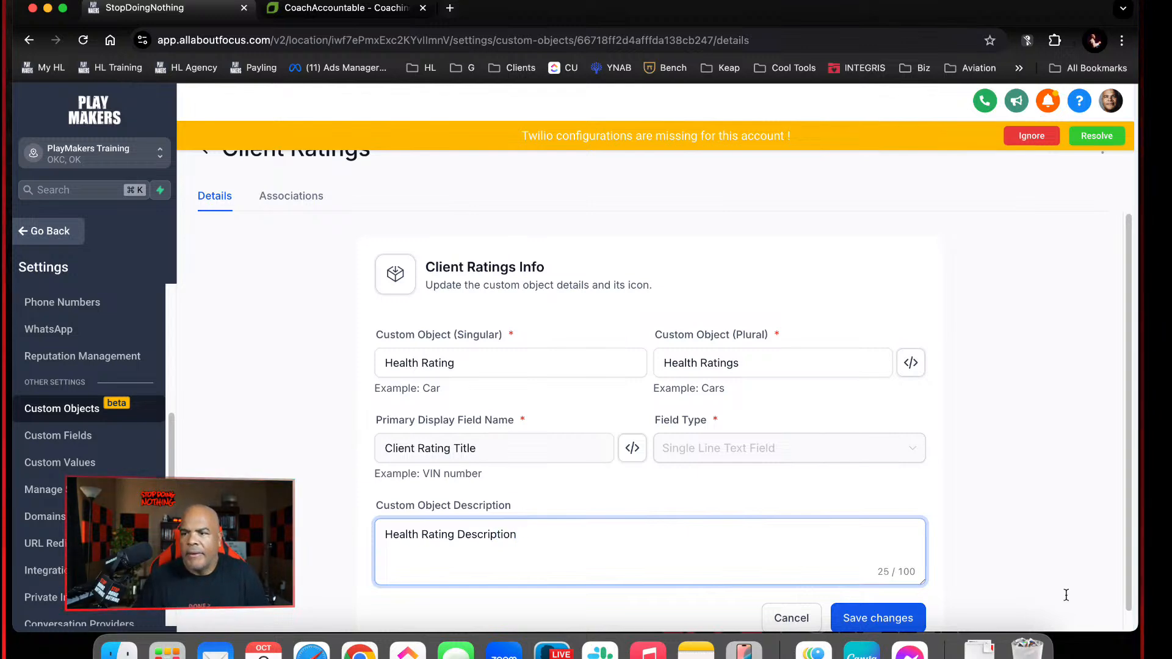
pyautogui.click(900, 611)
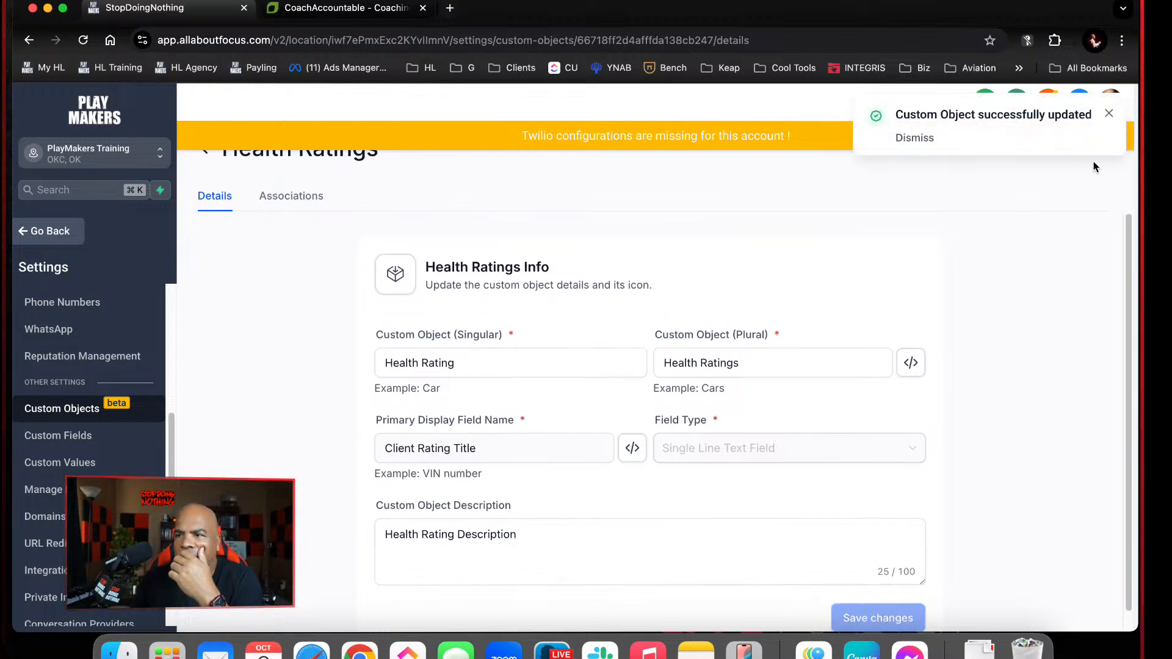
pyautogui.click(1110, 116)
pyautogui.click(1097, 136)
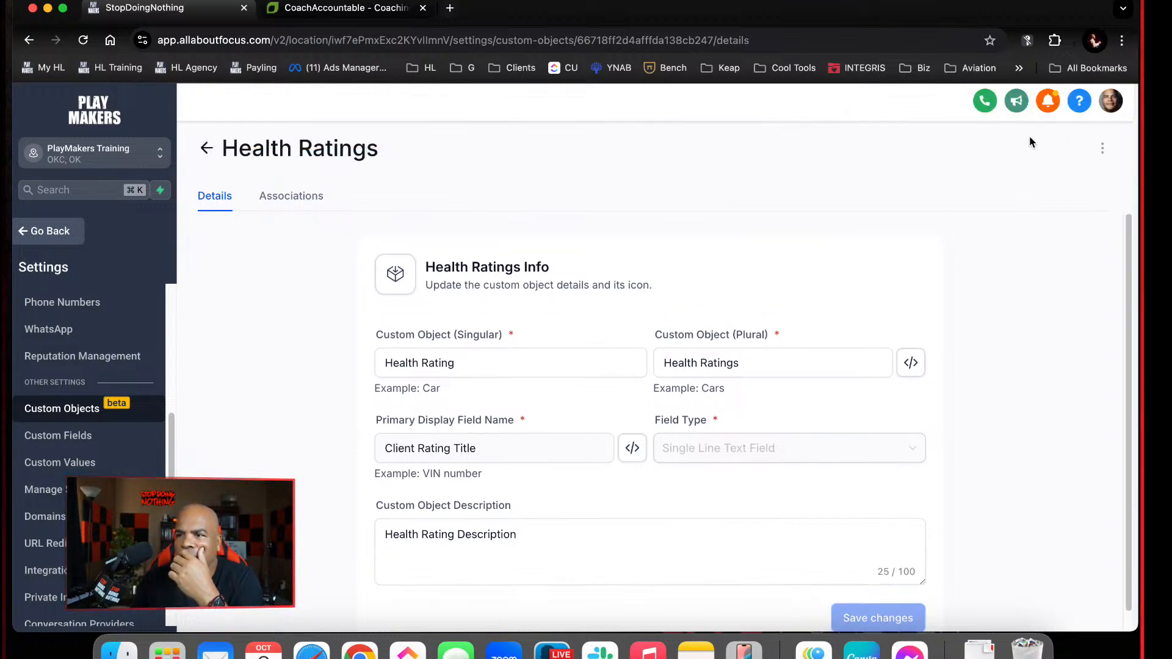
# Start a new Radio Select custom field for the Health Rating object in the Client Rating Info group
pyautogui.click(1102, 148)
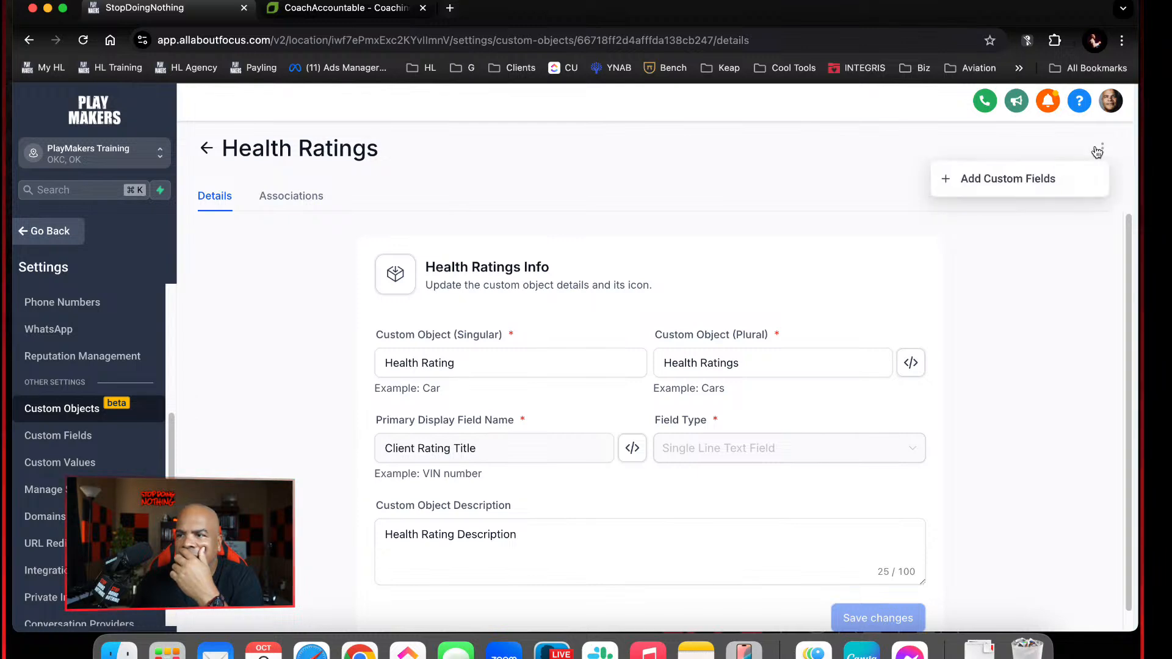
pyautogui.click(1039, 178)
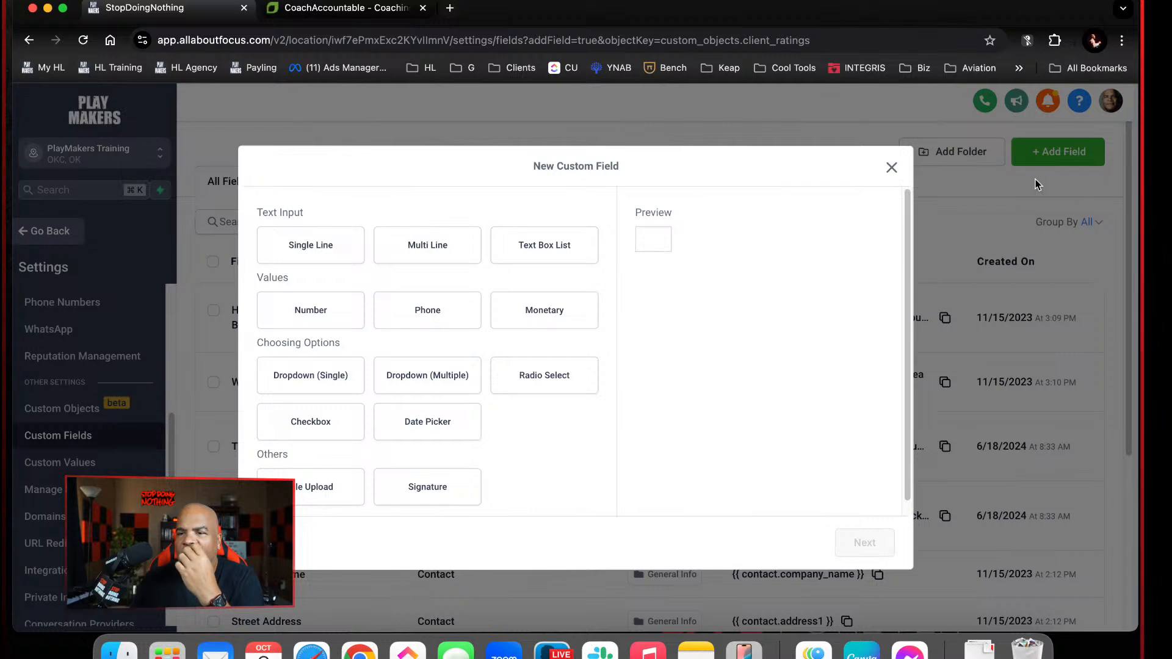
pyautogui.click(584, 379)
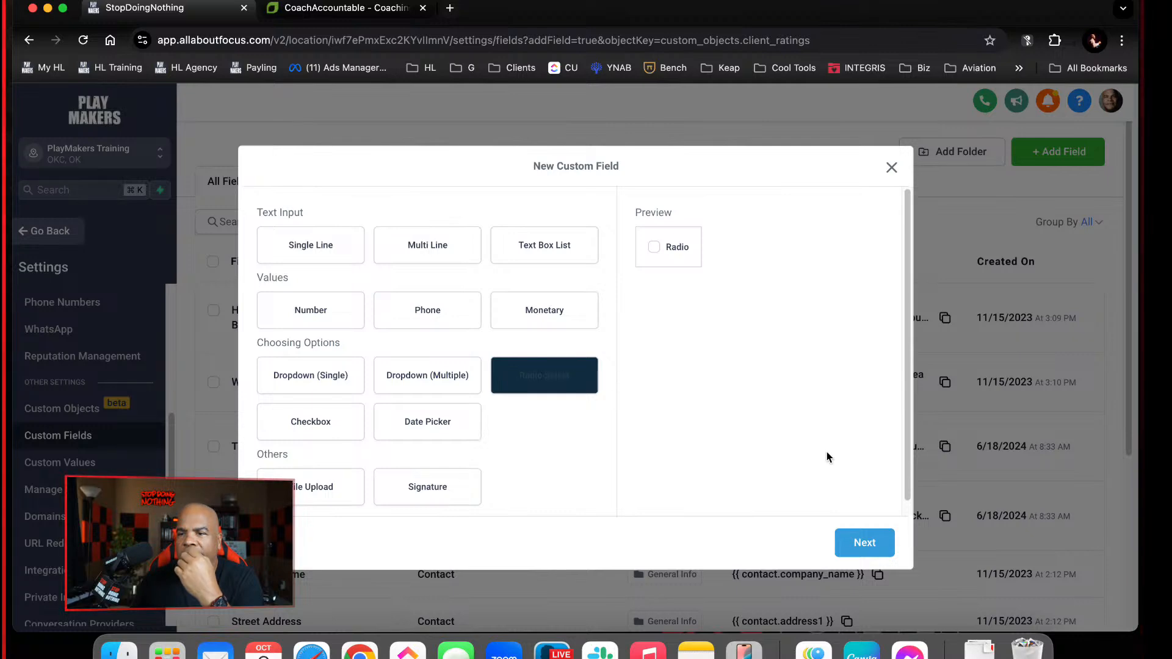
pyautogui.click(859, 543)
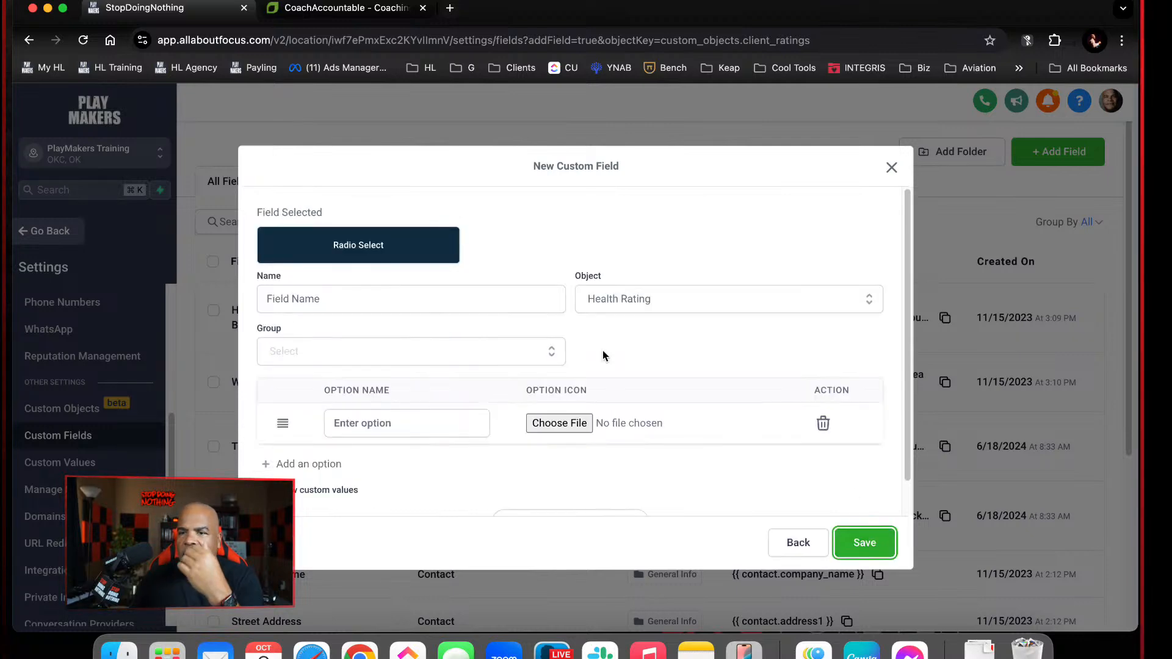
pyautogui.click(537, 351)
pyautogui.click(542, 352)
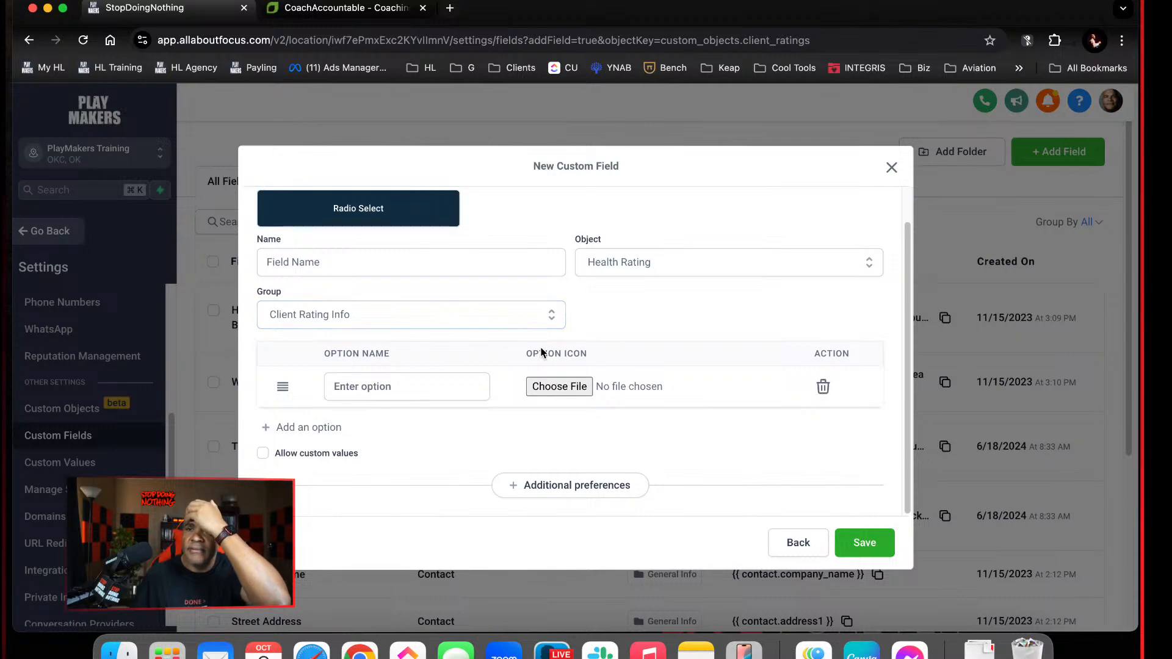
pyautogui.click(479, 387)
pyautogui.click(363, 322)
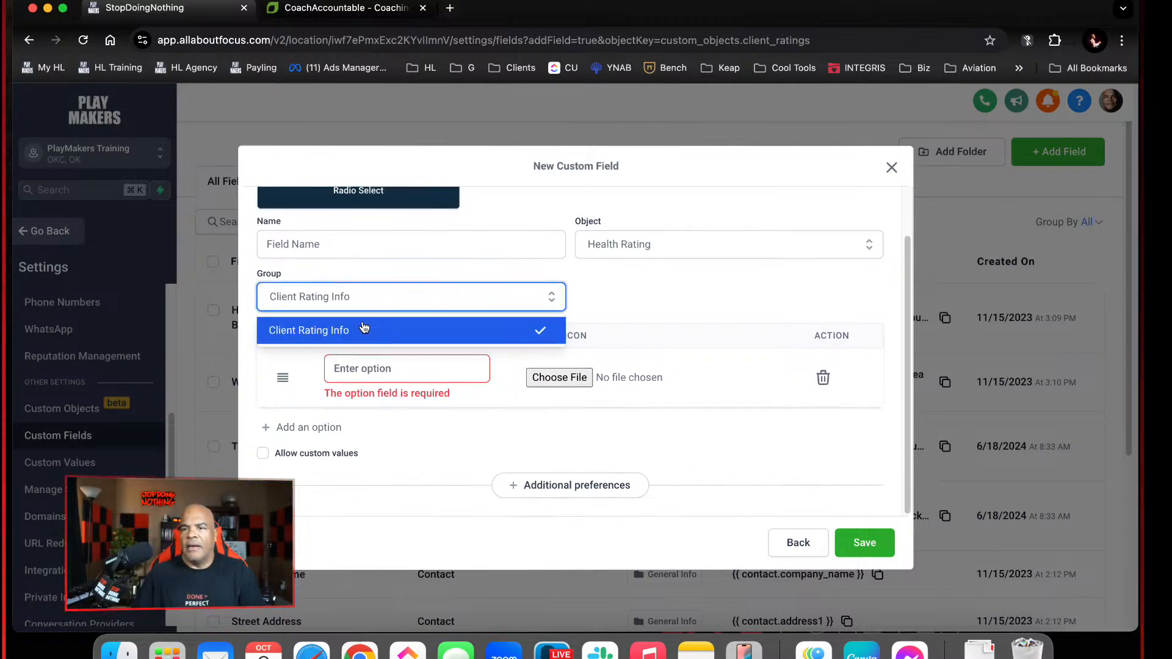
# Name the new custom field "What is your main challenge today?"
pyautogui.click(379, 245)
pyautogui.write('What ')
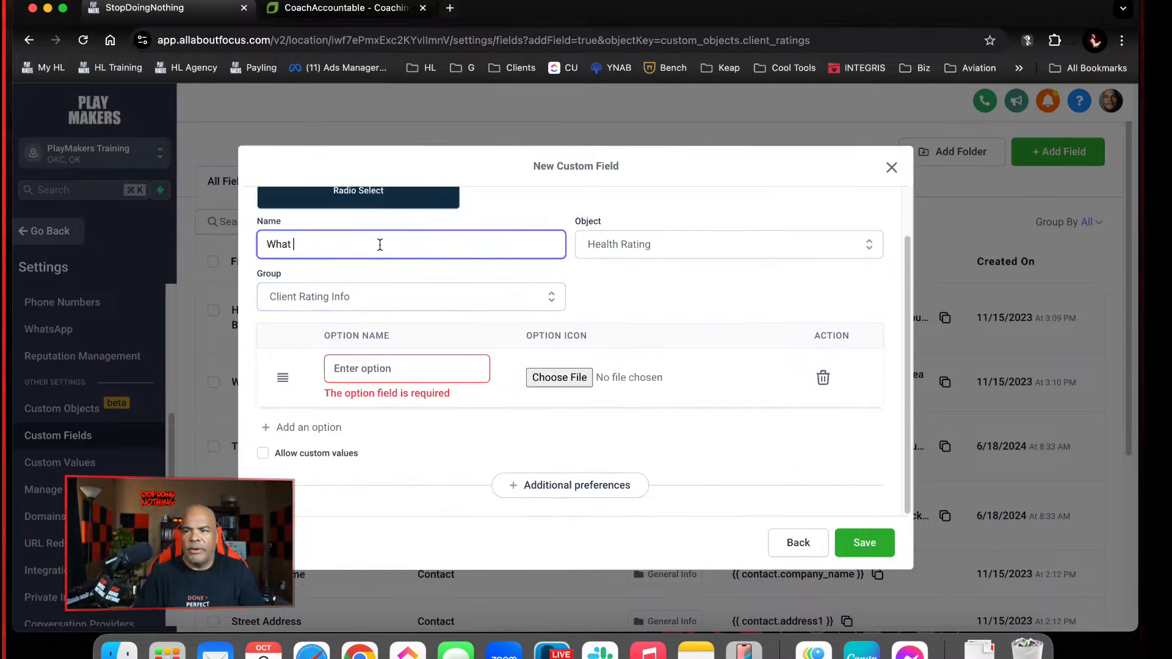
pyautogui.write('is your main chal')
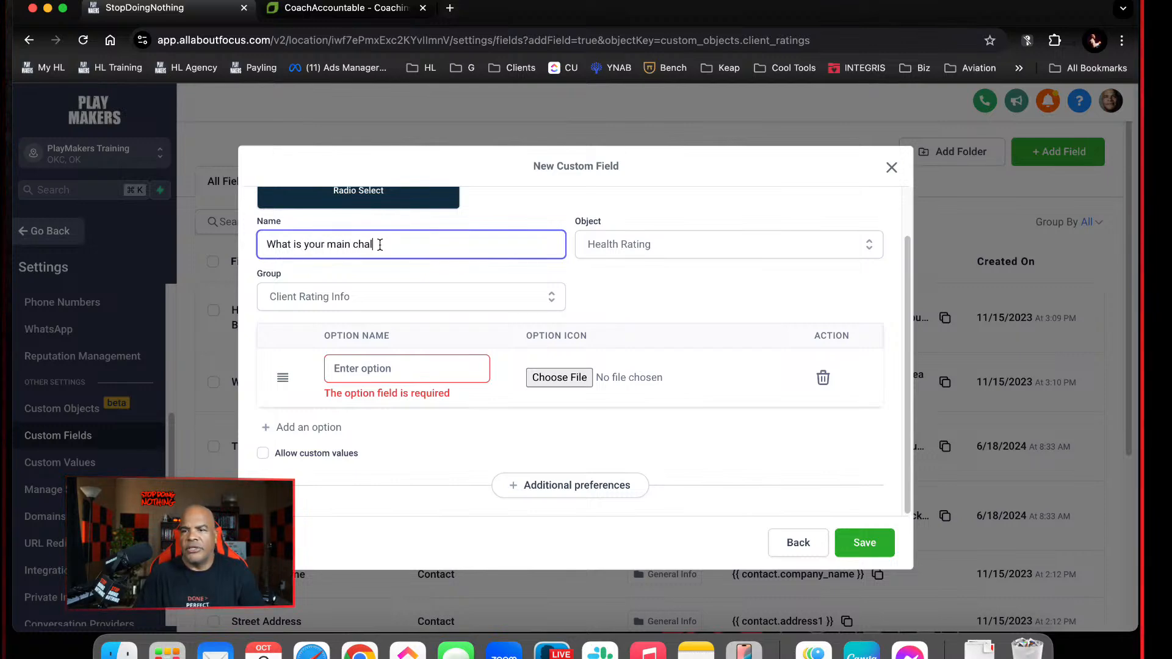
pyautogui.write('lenge tod')
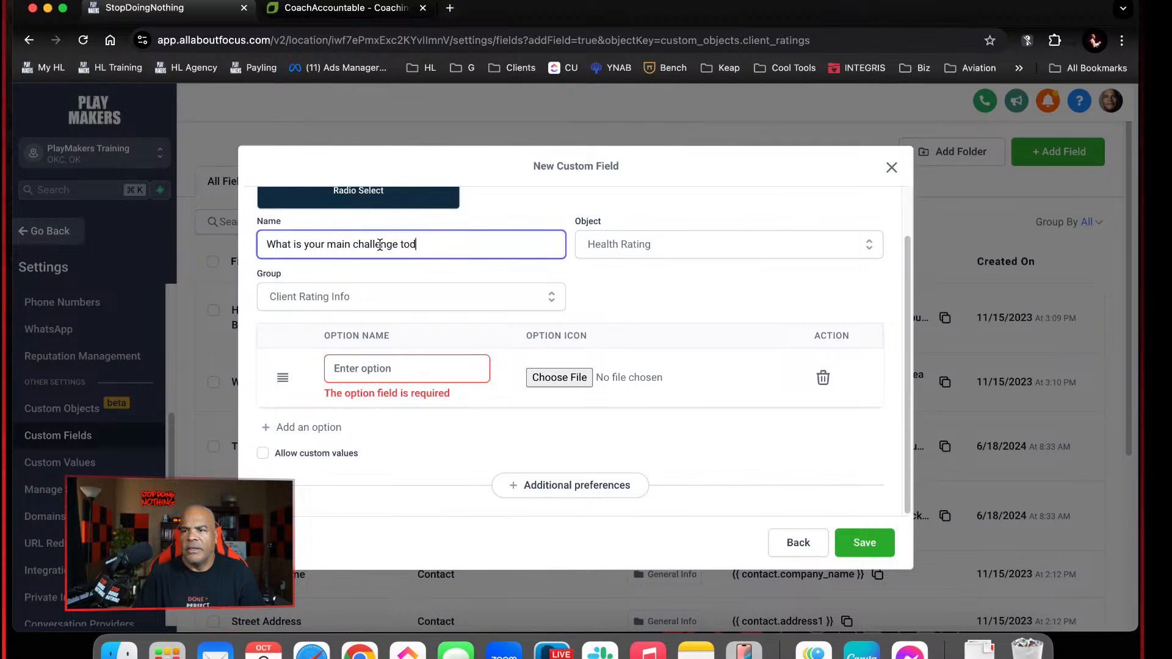
pyautogui.write('ay?')
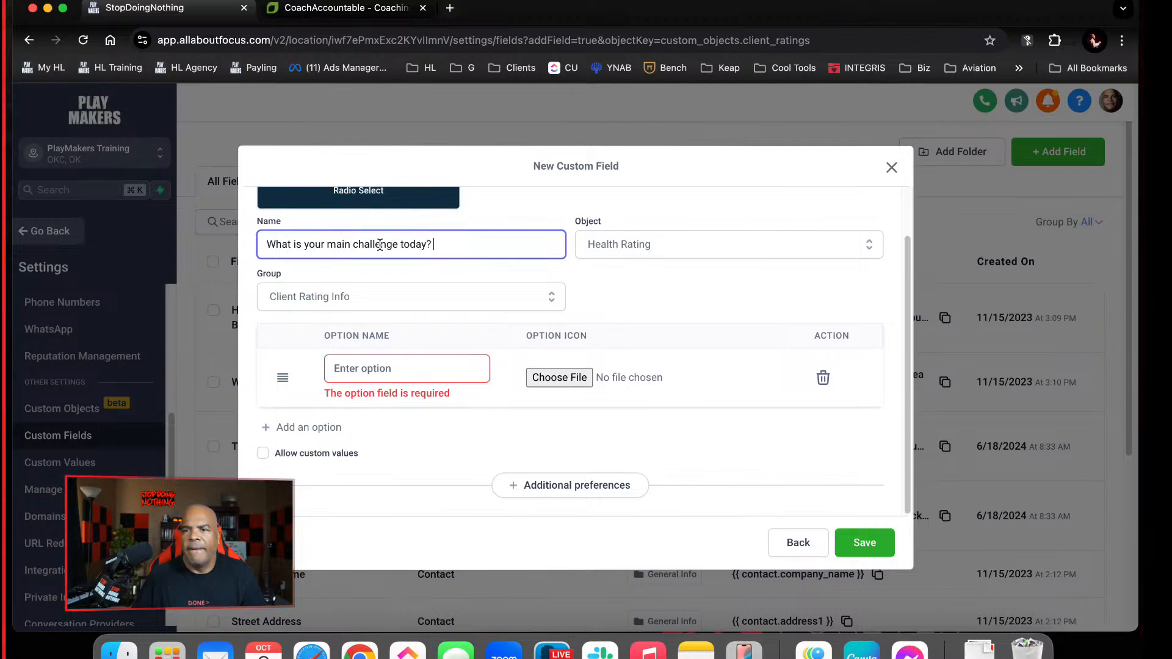
# Enter "My weight" and "My diet" as the first two answer options of the radio field
pyautogui.click(413, 360)
pyautogui.write('My ')
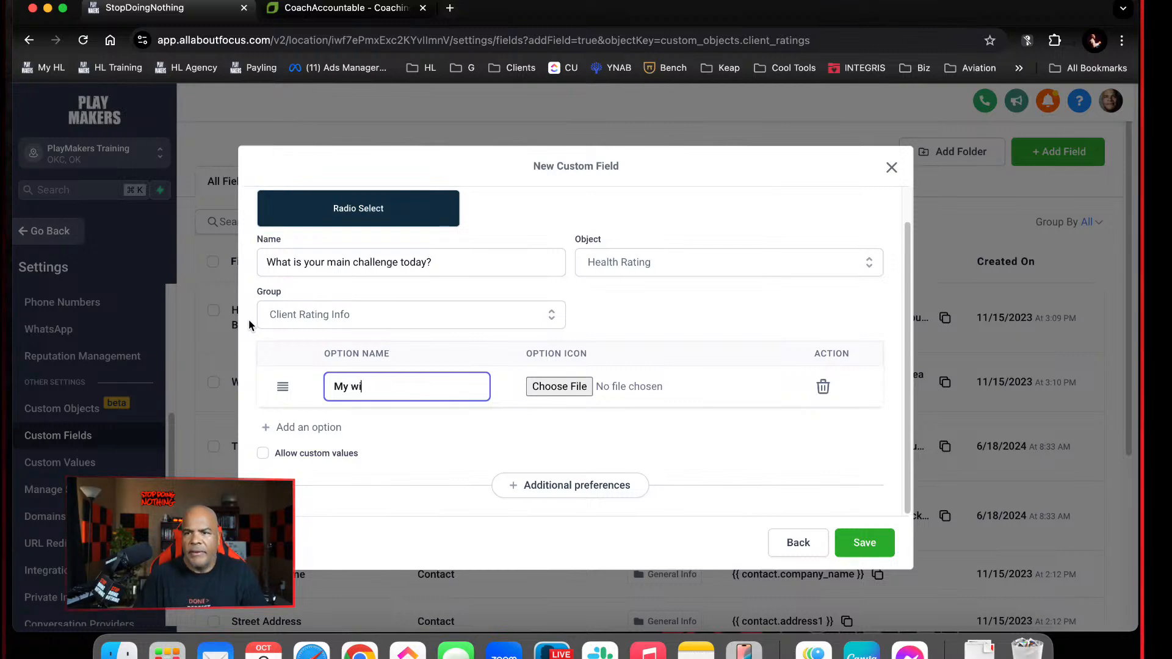
pyautogui.write('weight')
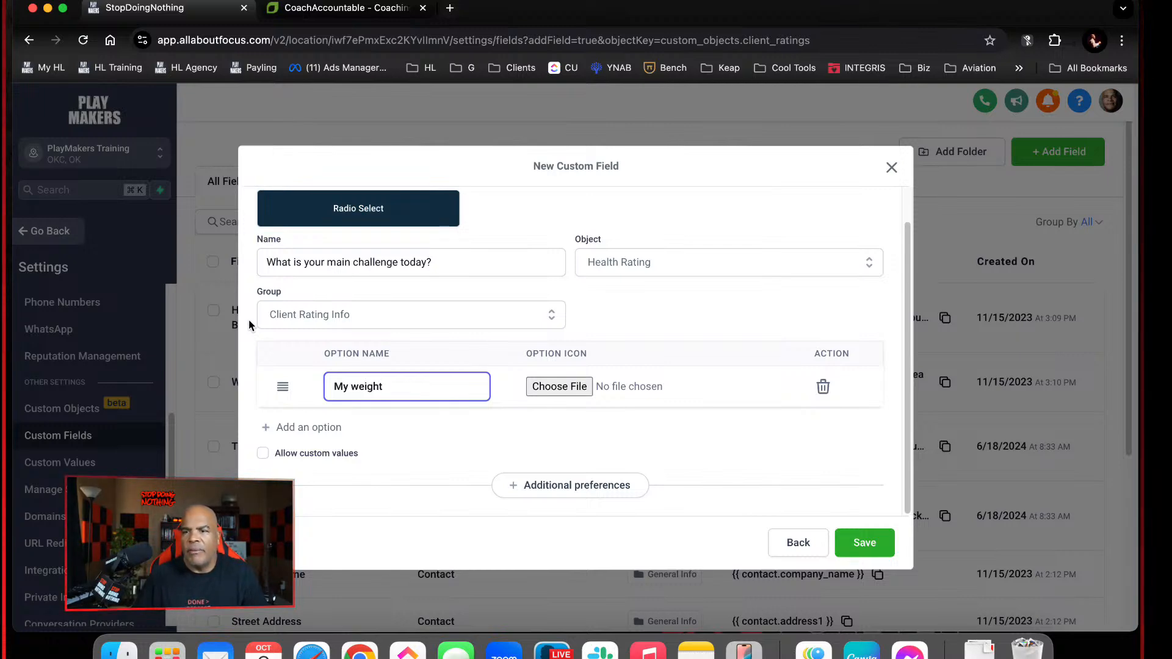
pyautogui.click(301, 429)
pyautogui.click(393, 425)
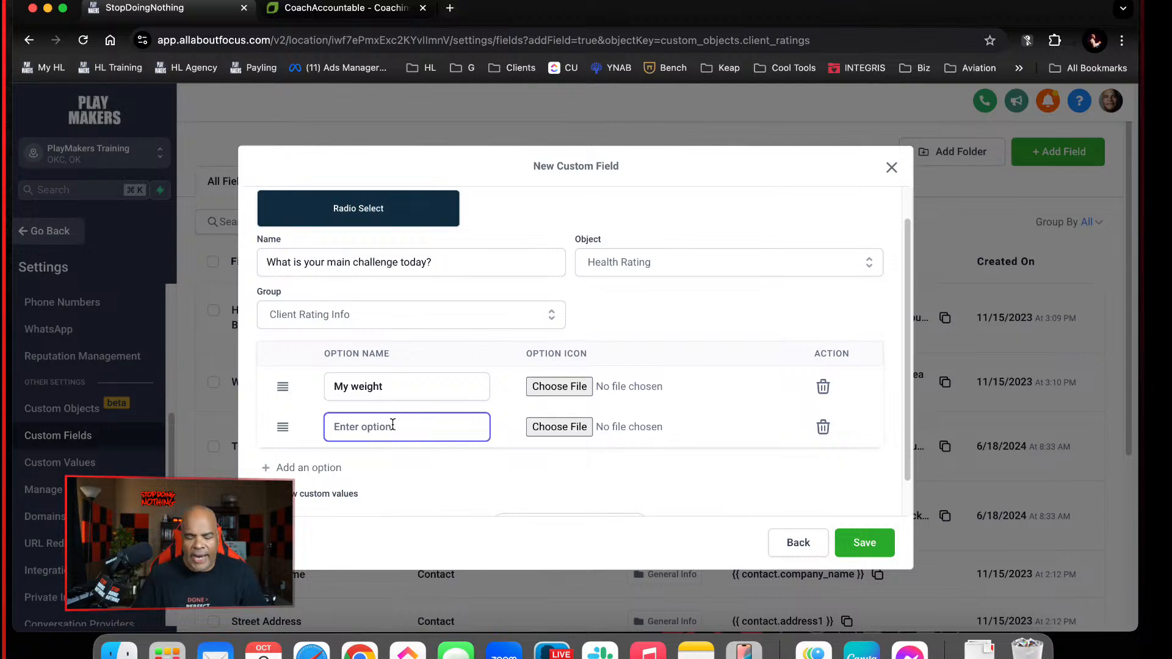
pyautogui.write('My D')
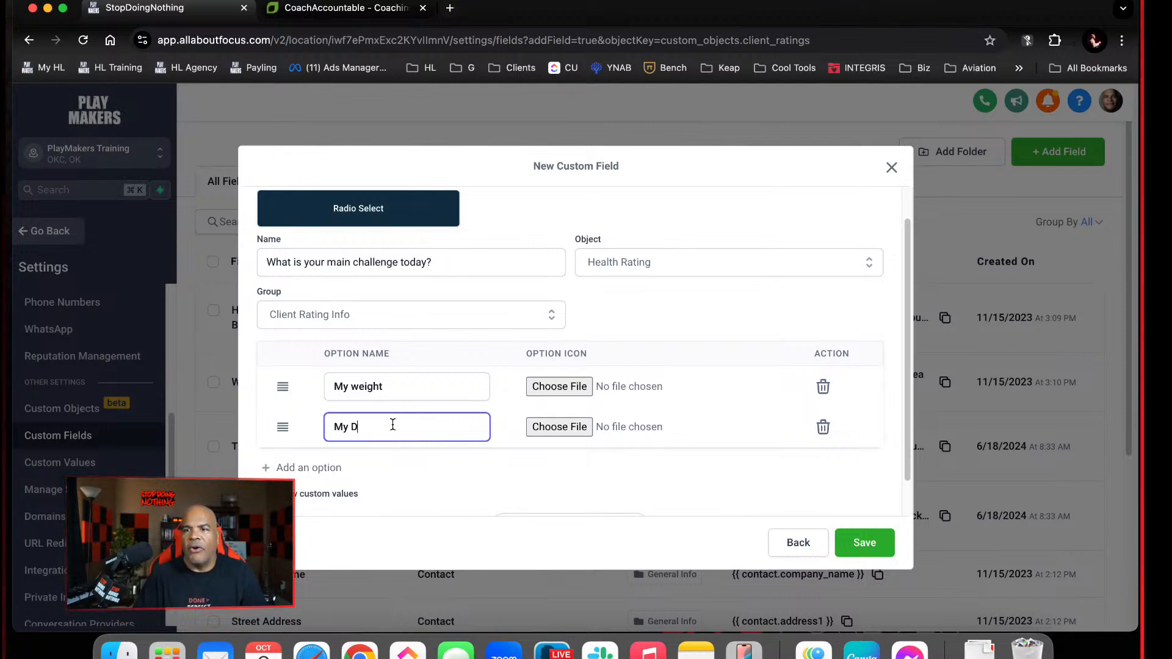
pyautogui.press('BackSpace')
pyautogui.write('dies')
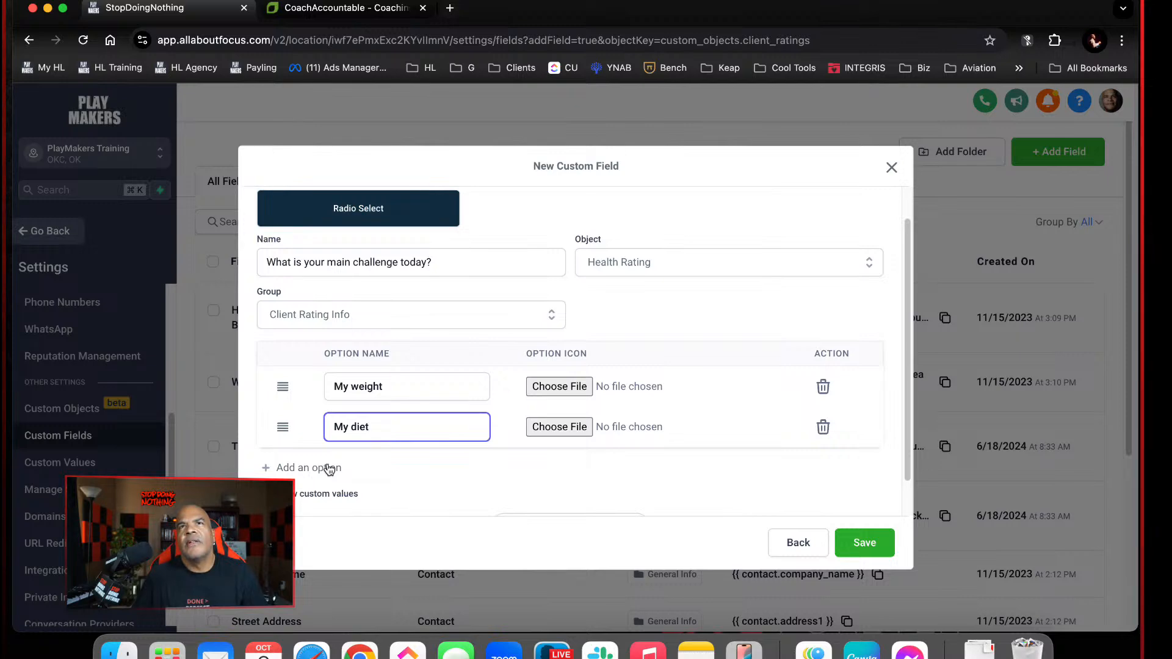
# Add a third answer option named "My flexibility" to the radio field
pyautogui.click(329, 468)
pyautogui.click(384, 473)
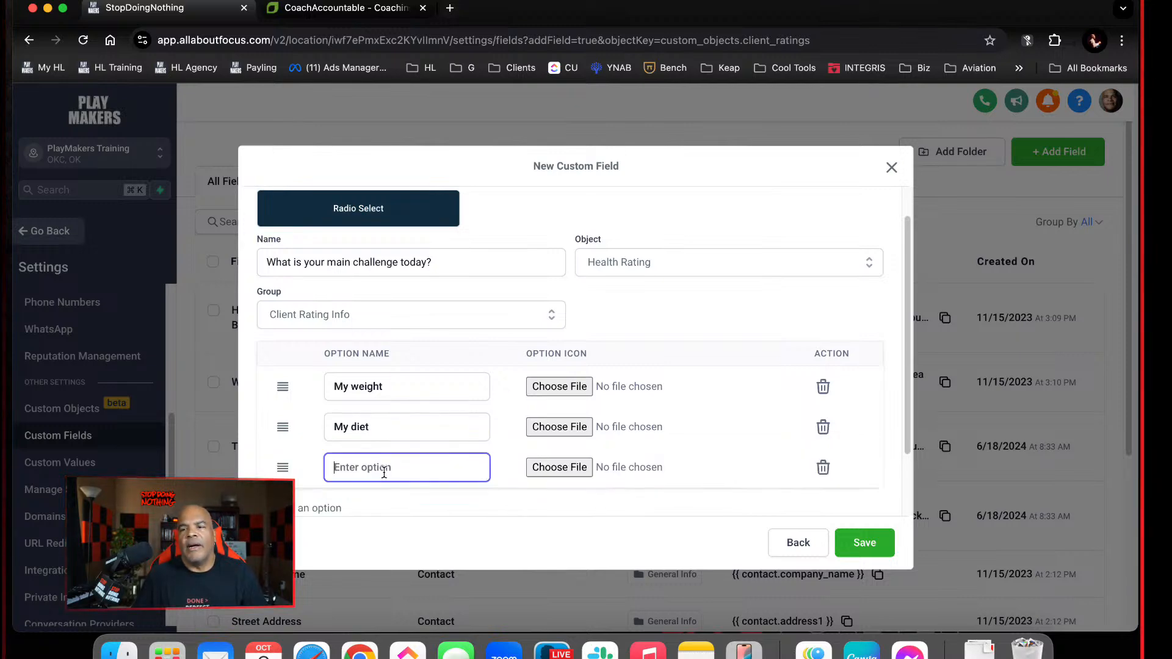
pyautogui.write('my f')
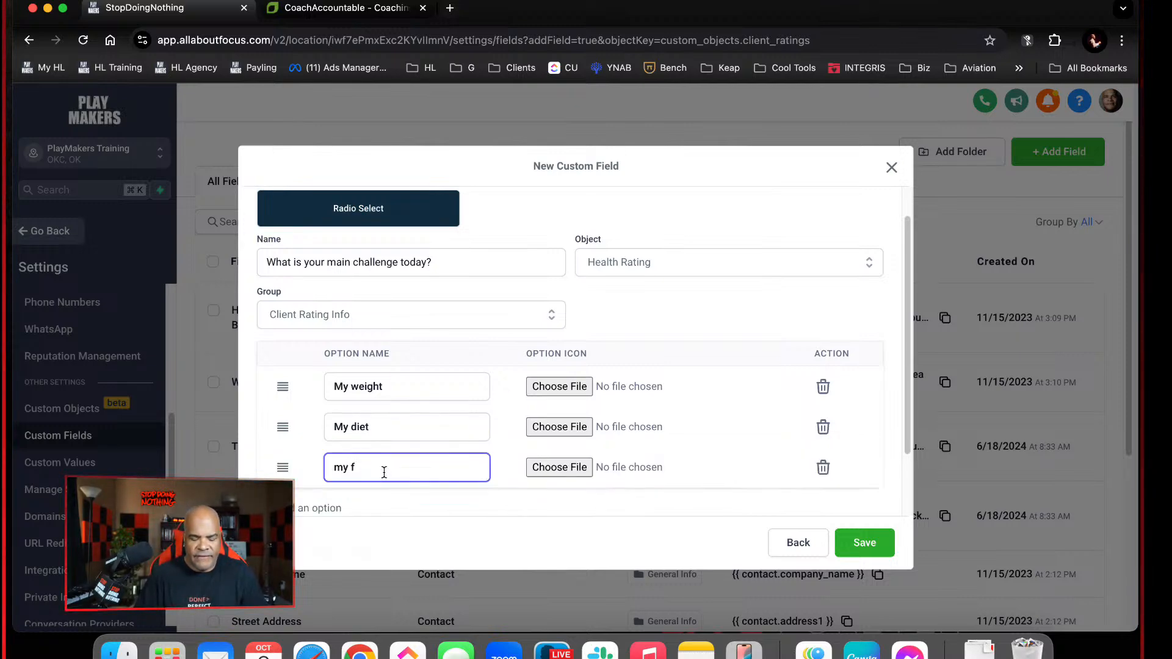
pyautogui.write('lex')
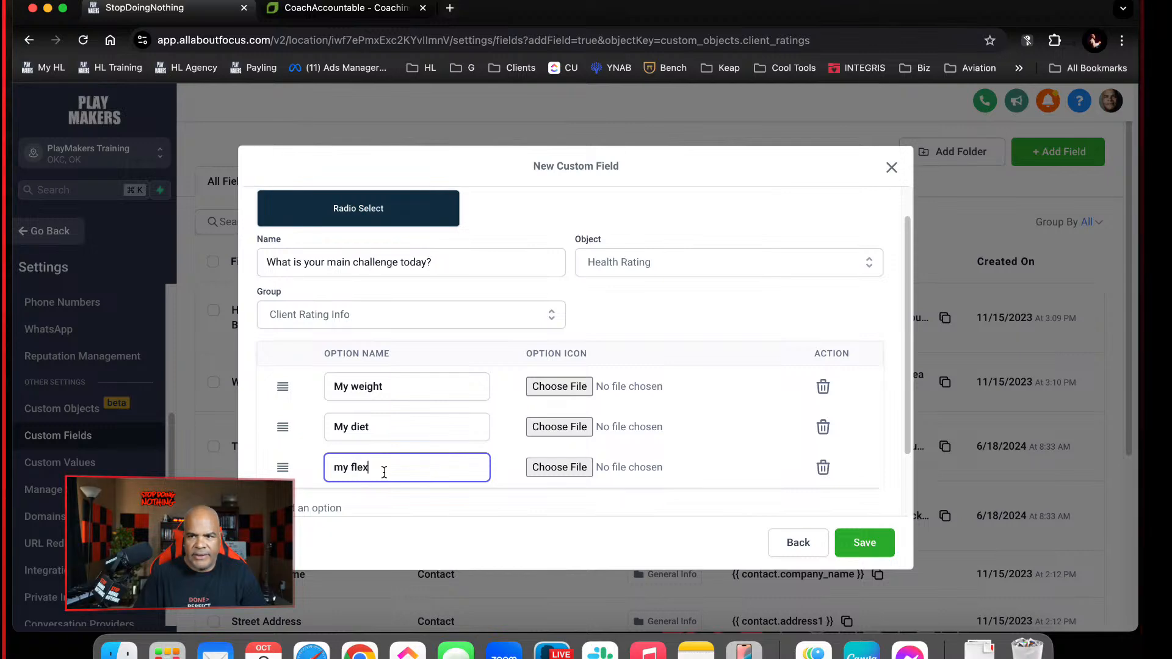
pyautogui.write('ibility')
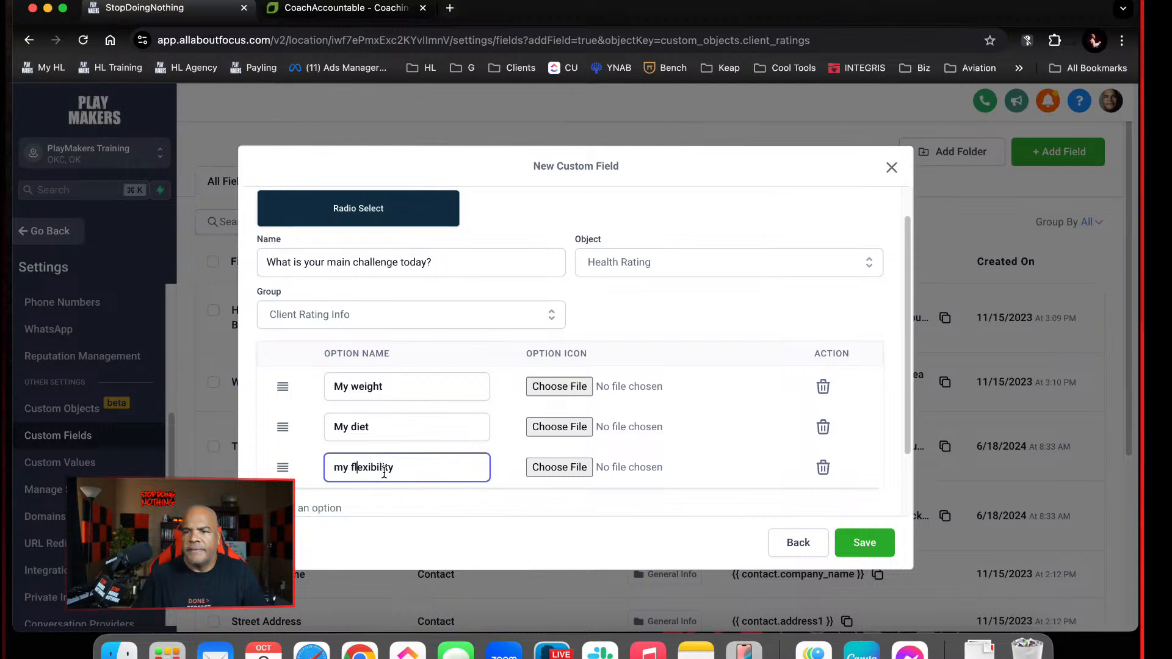
pyautogui.press('Delete')
pyautogui.write('M')
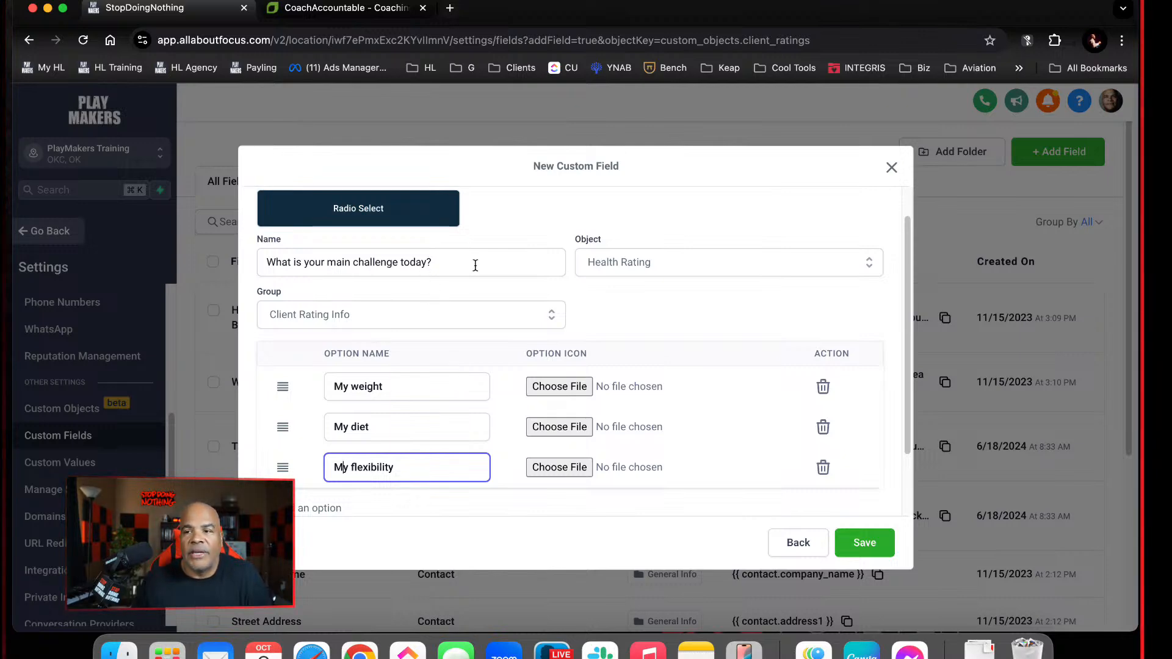
# Keep Health Rating as the object and save the "What is your main challenge today?" radio field
pyautogui.click(777, 264)
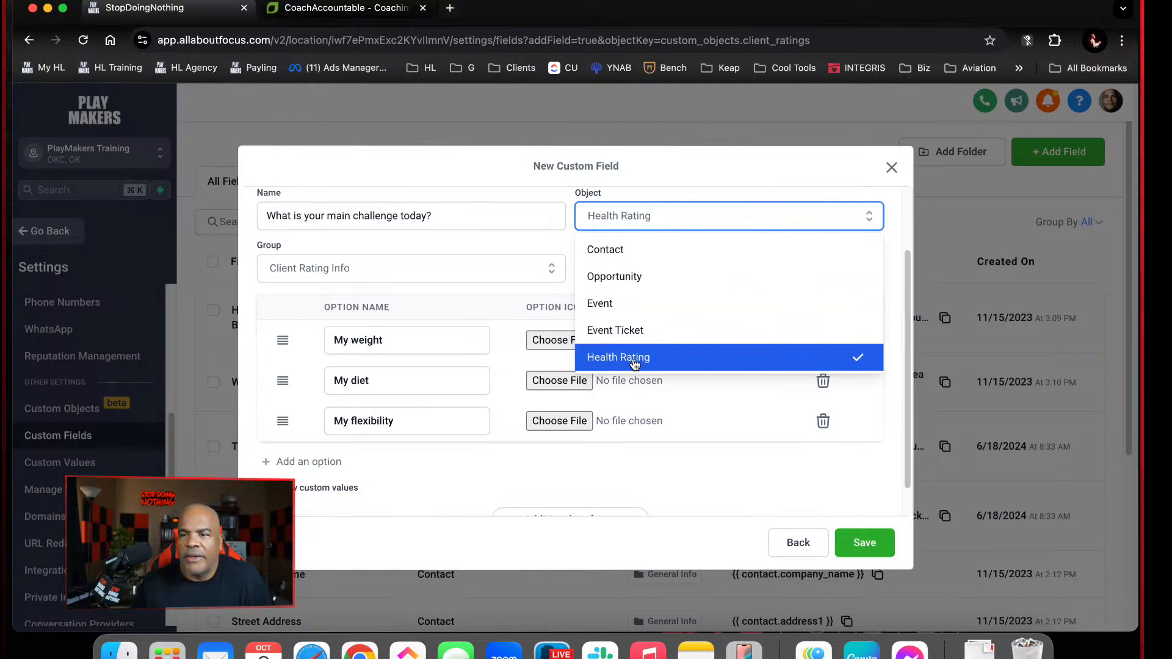
pyautogui.click(563, 242)
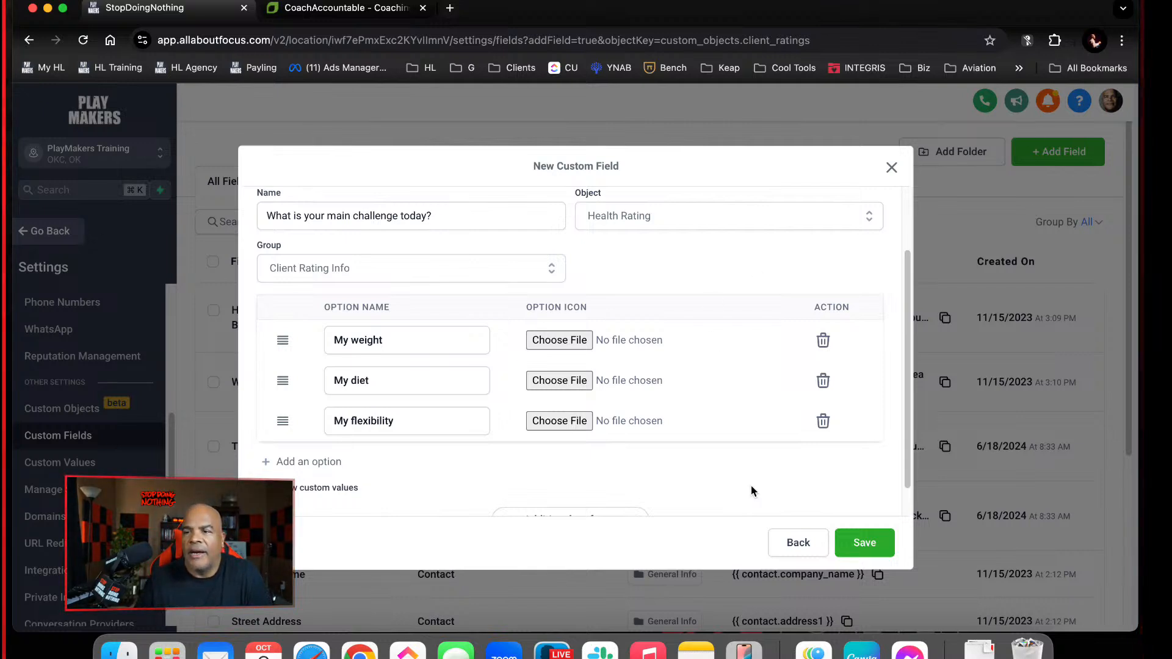
pyautogui.scroll(-1, 695, 478)
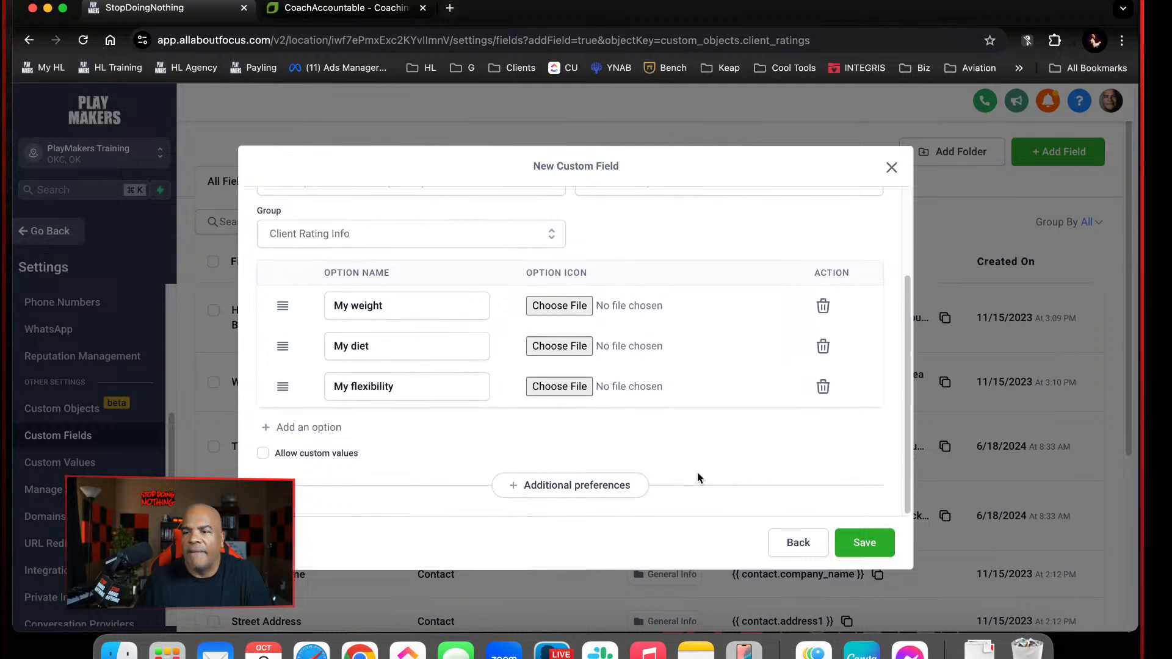
pyautogui.click(855, 543)
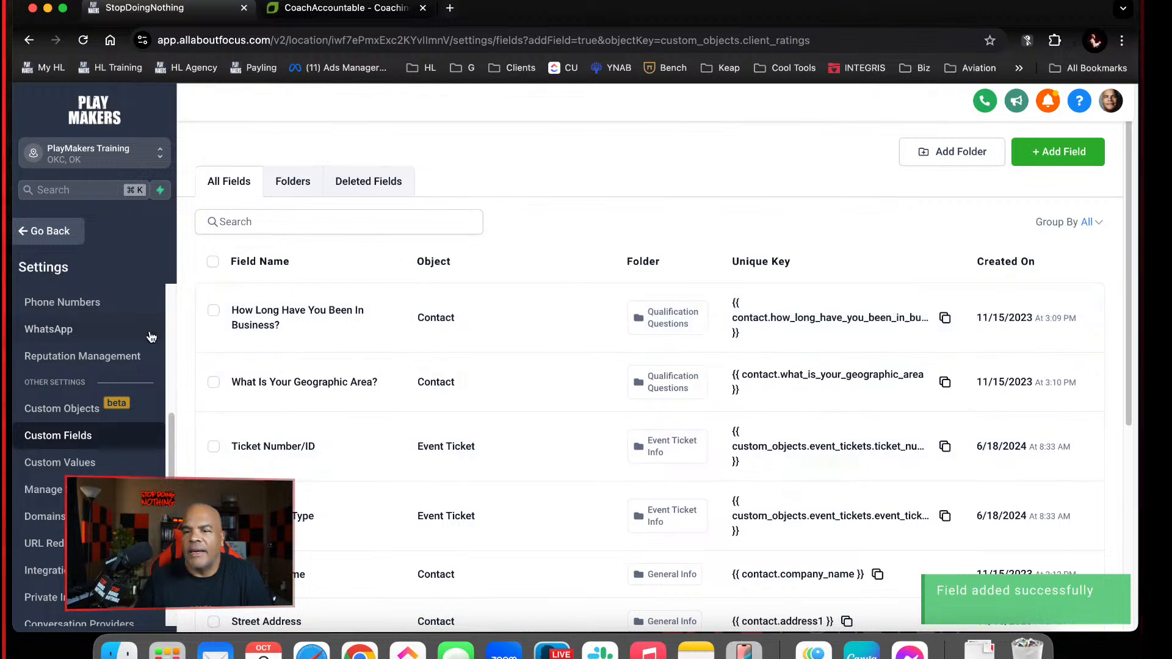
# Review the details and associations of the Health Ratings custom object in the settings
pyautogui.click(81, 408)
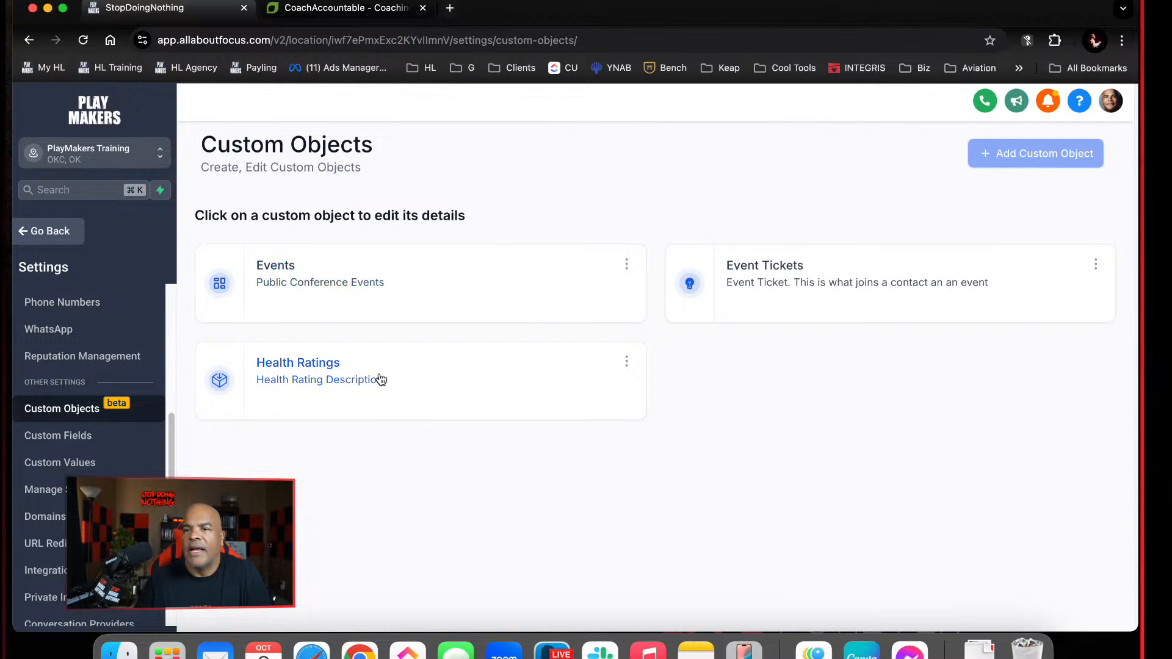
pyautogui.click(327, 372)
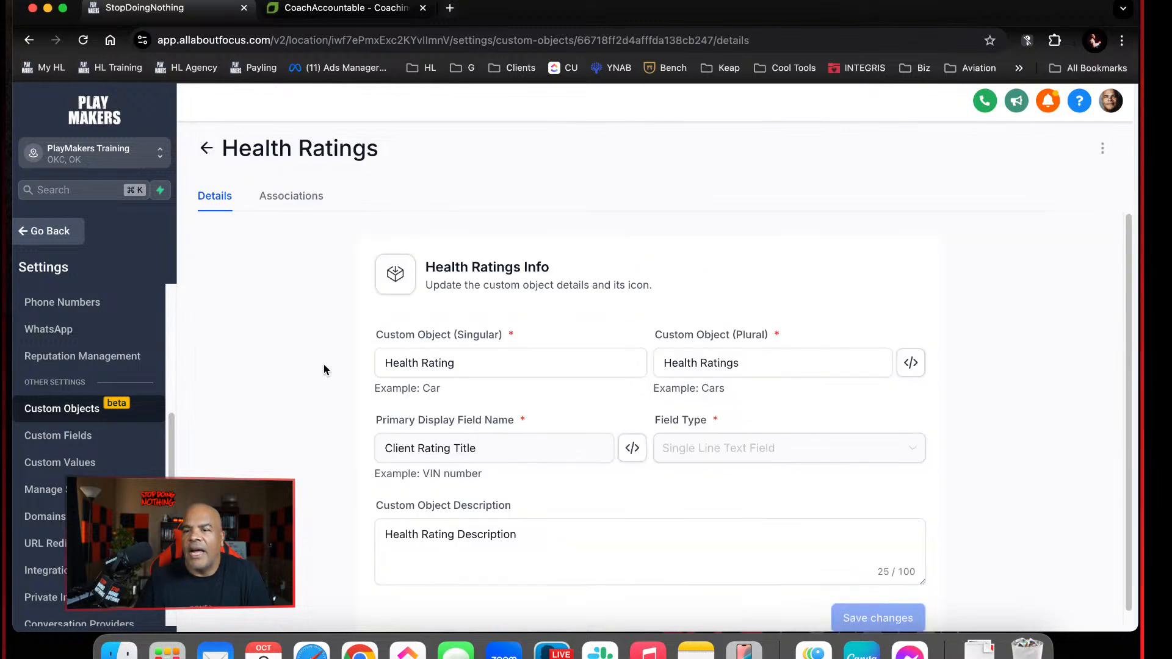
pyautogui.click(301, 204)
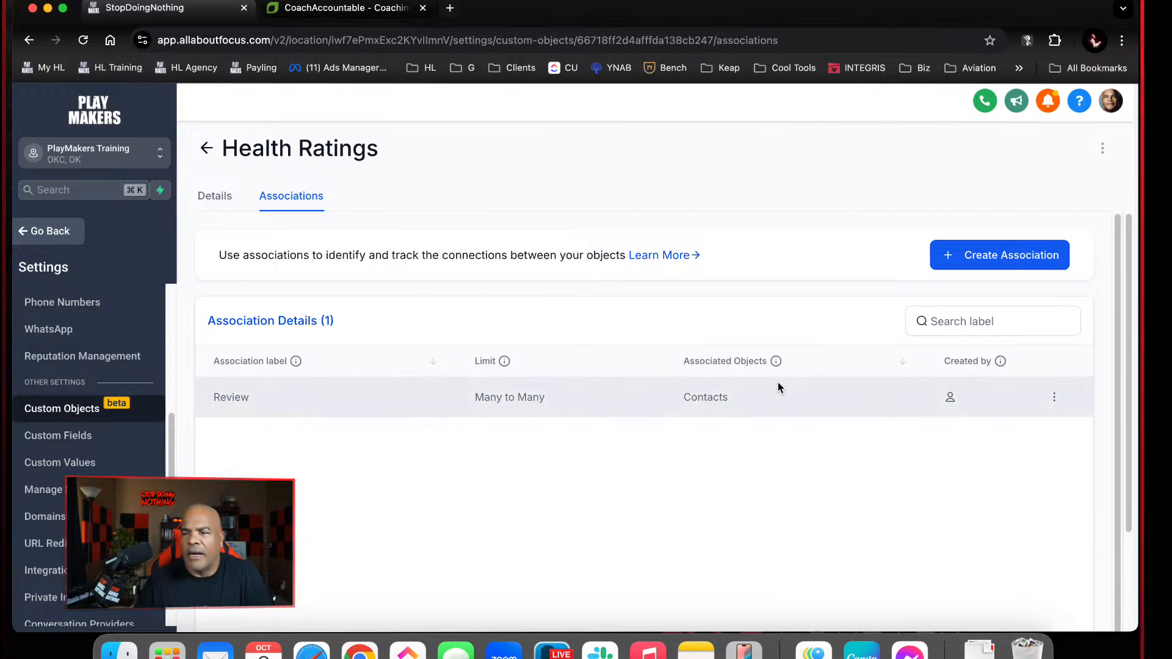
pyautogui.click(206, 194)
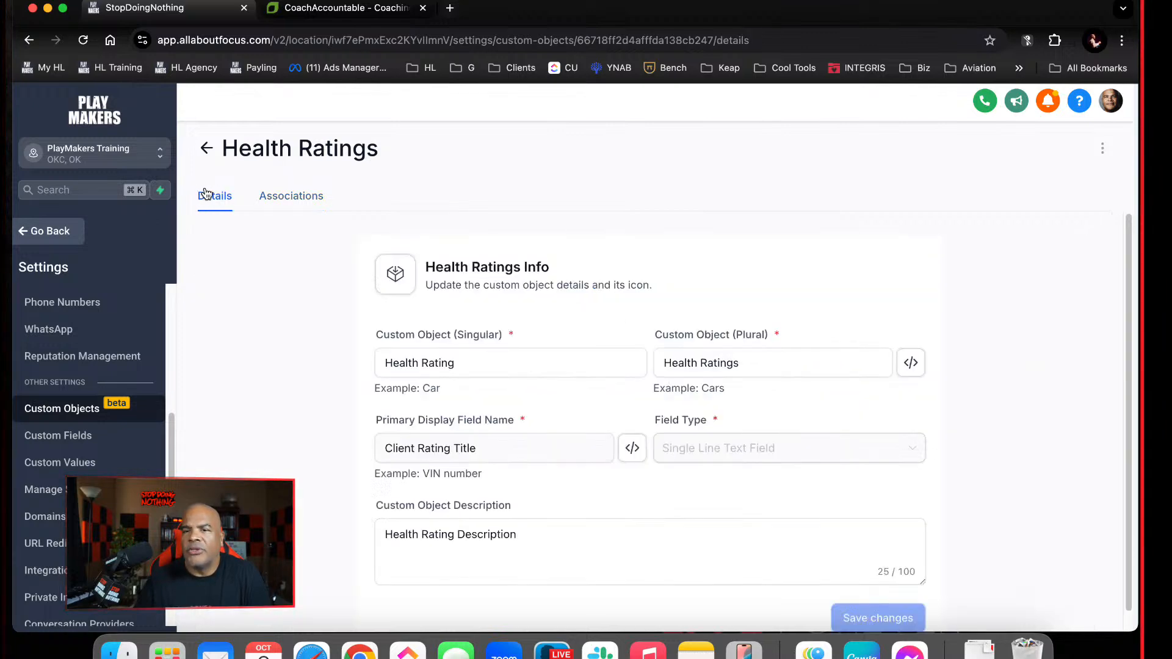
# Leave the settings, open the first named contact in the contacts list and expand Health Ratings in its related objects
pyautogui.click(78, 223)
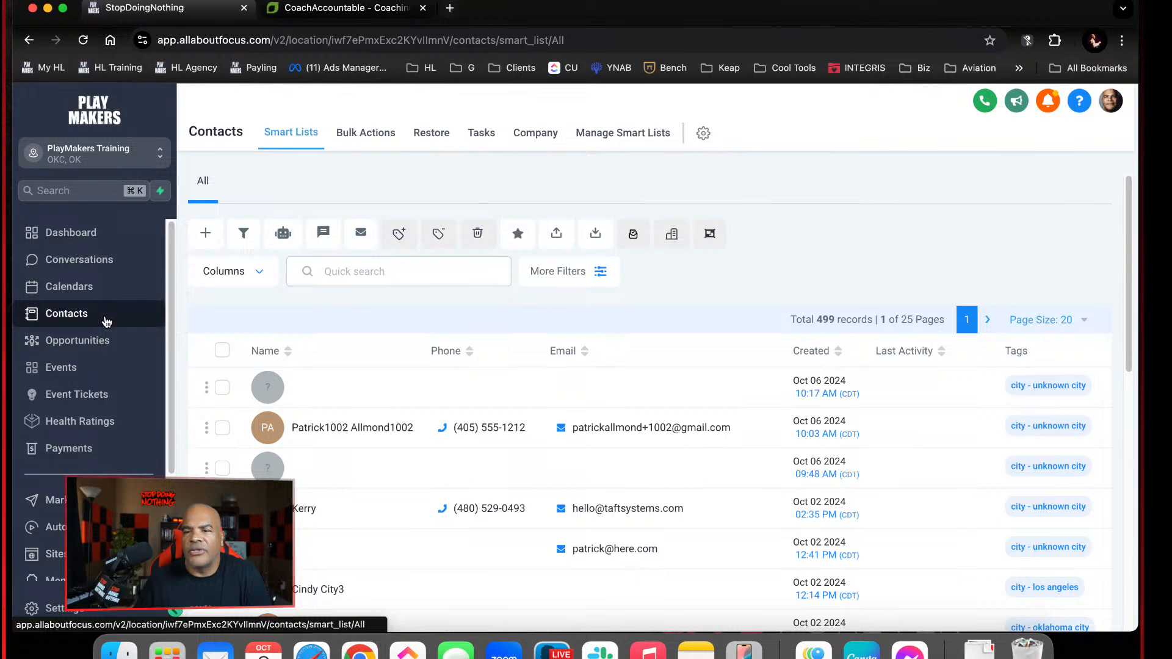
pyautogui.click(388, 426)
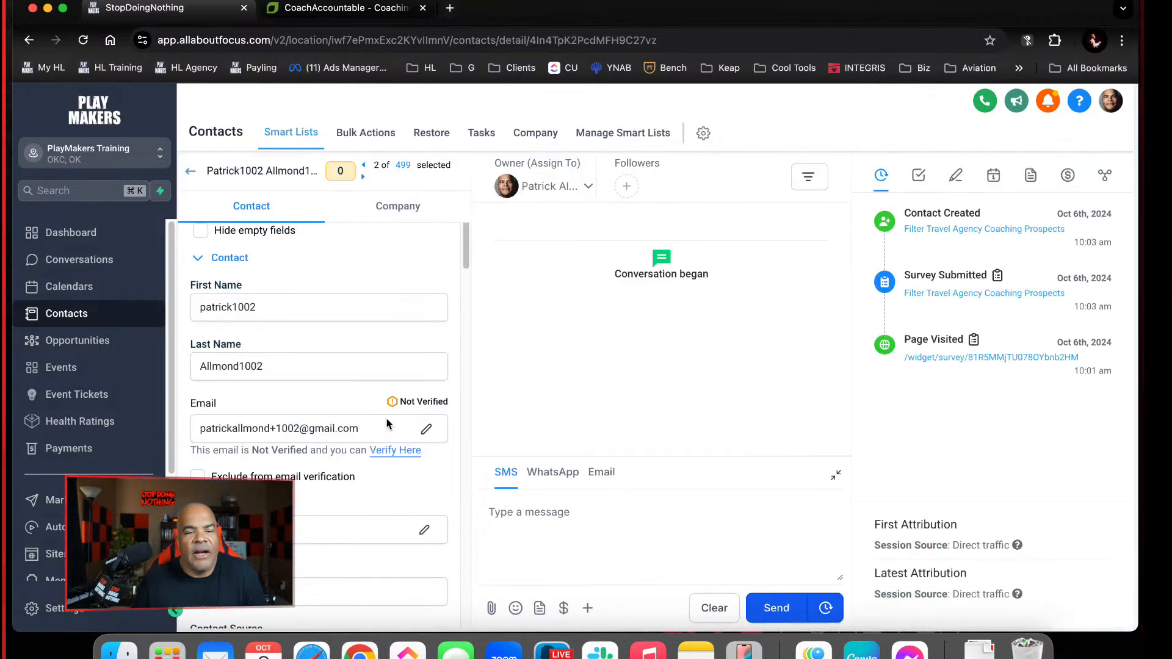
pyautogui.click(1106, 175)
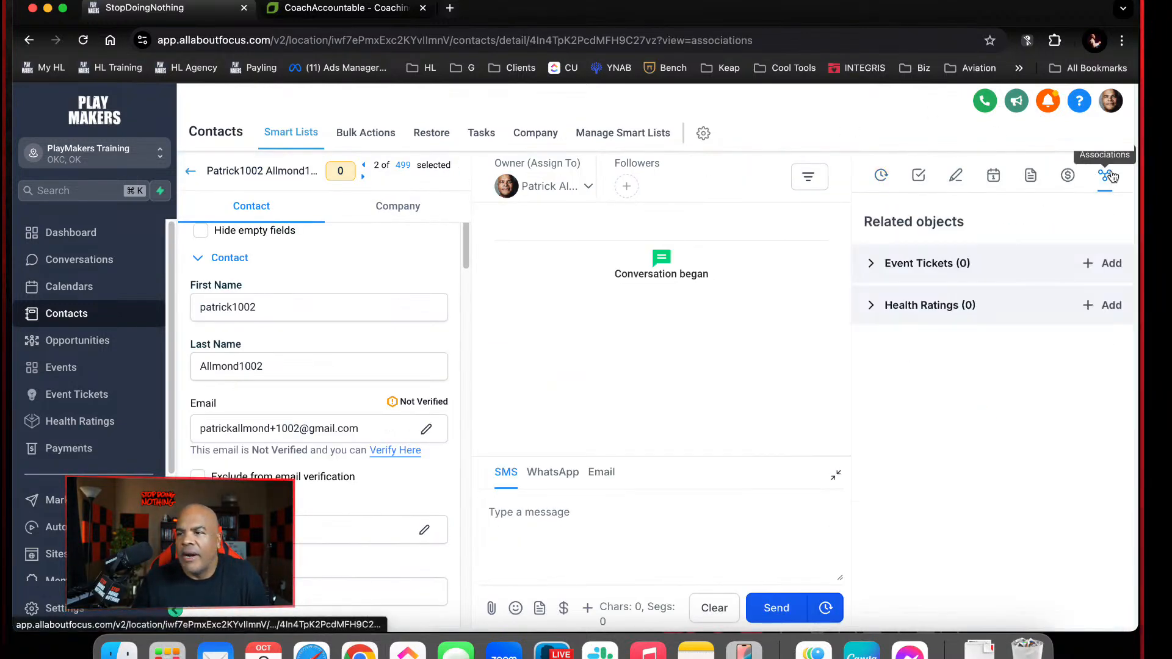
pyautogui.click(872, 308)
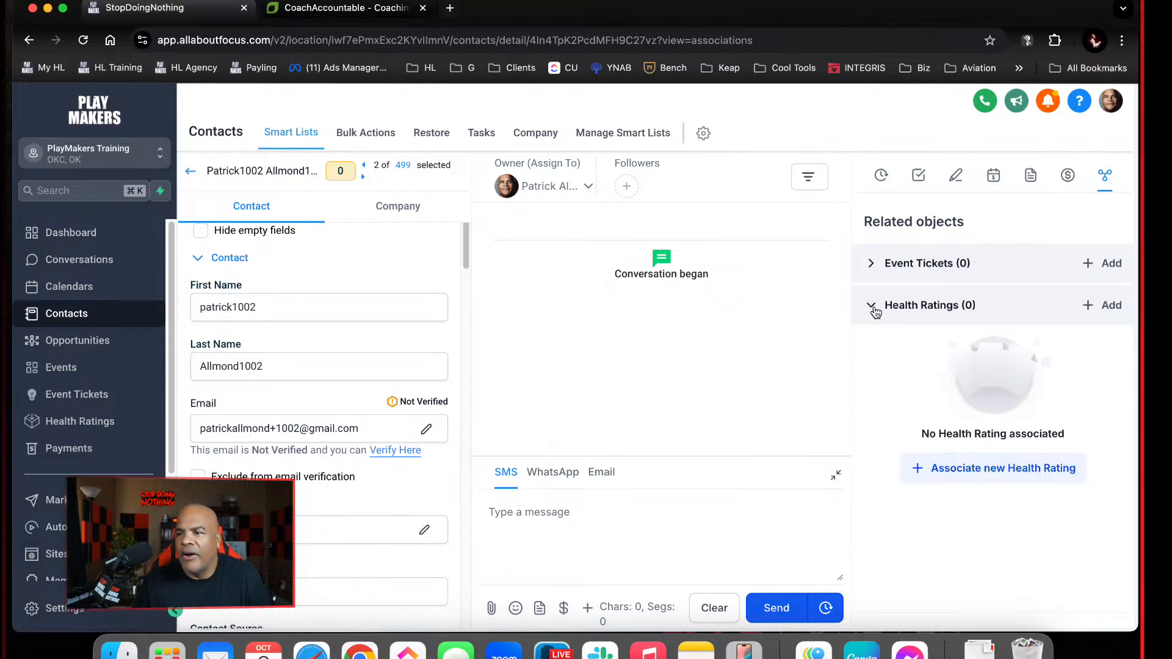
# Try to associate an existing Health Rating record with the open contact
pyautogui.click(1102, 305)
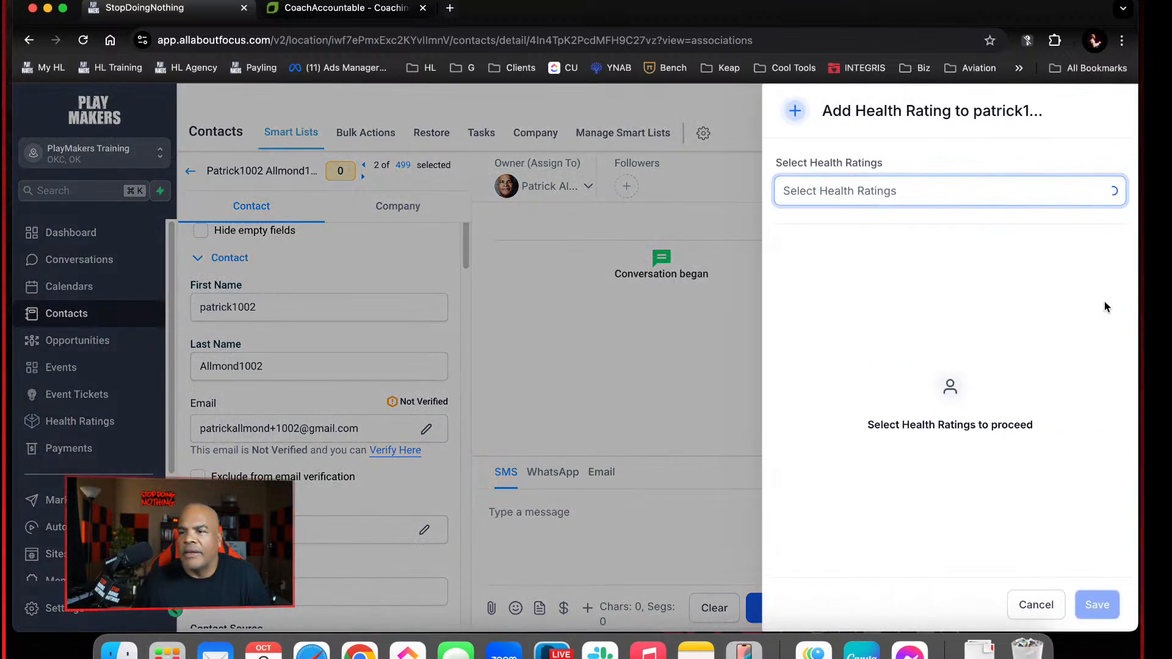
pyautogui.click(964, 188)
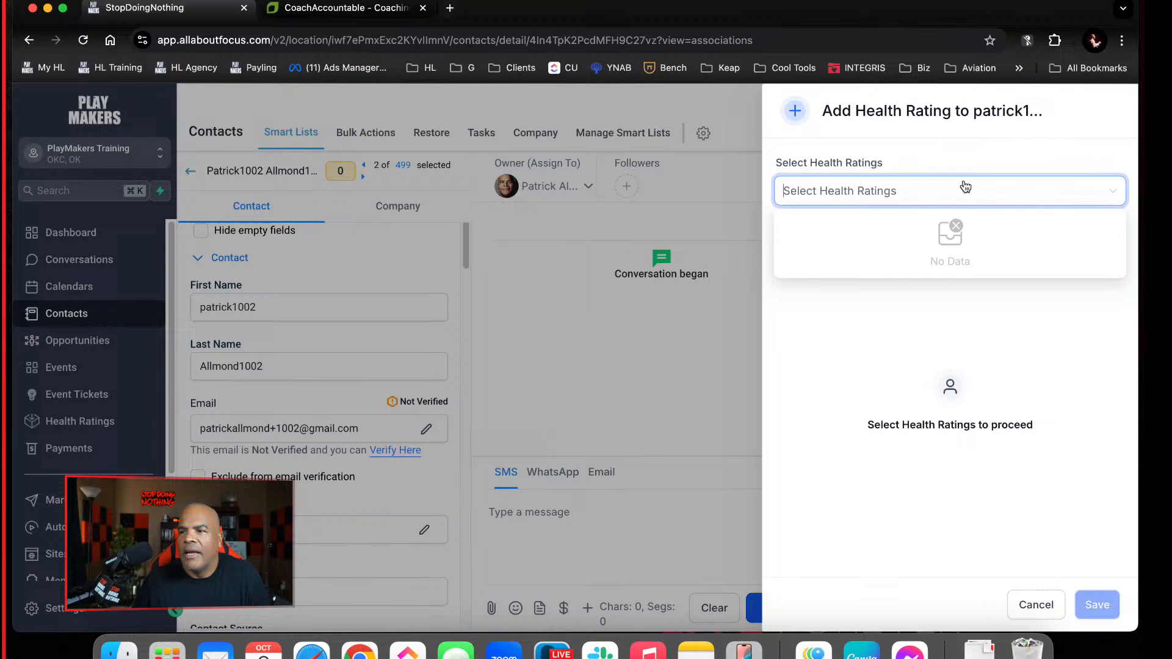
pyautogui.click(882, 368)
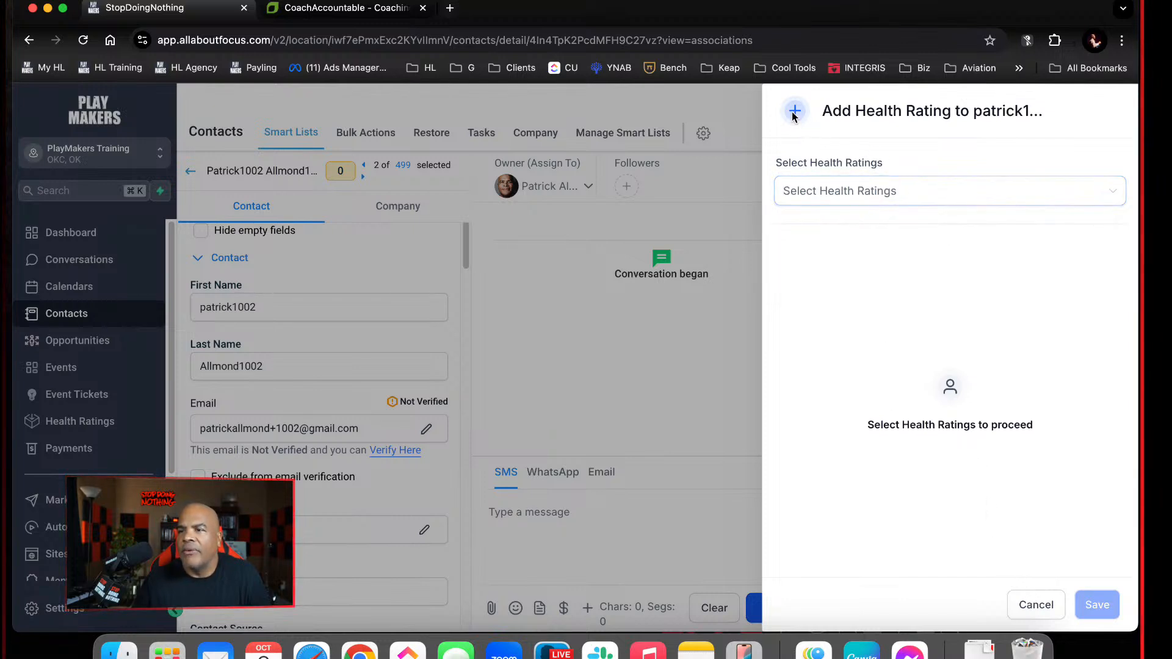
pyautogui.click(1037, 605)
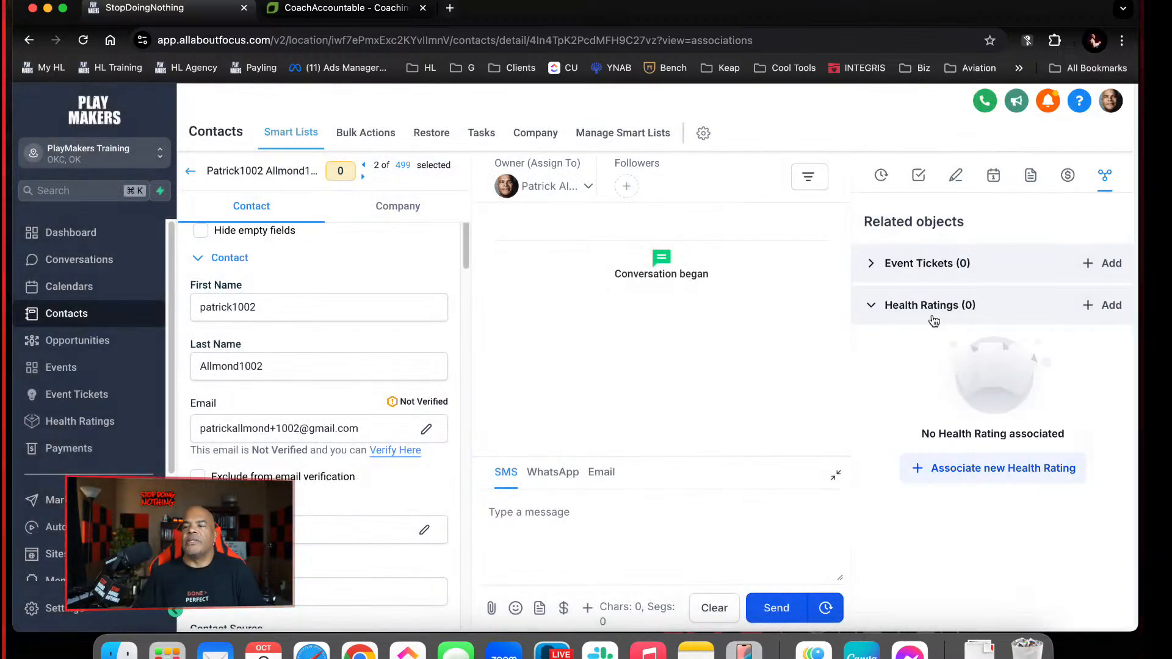
pyautogui.click(1001, 468)
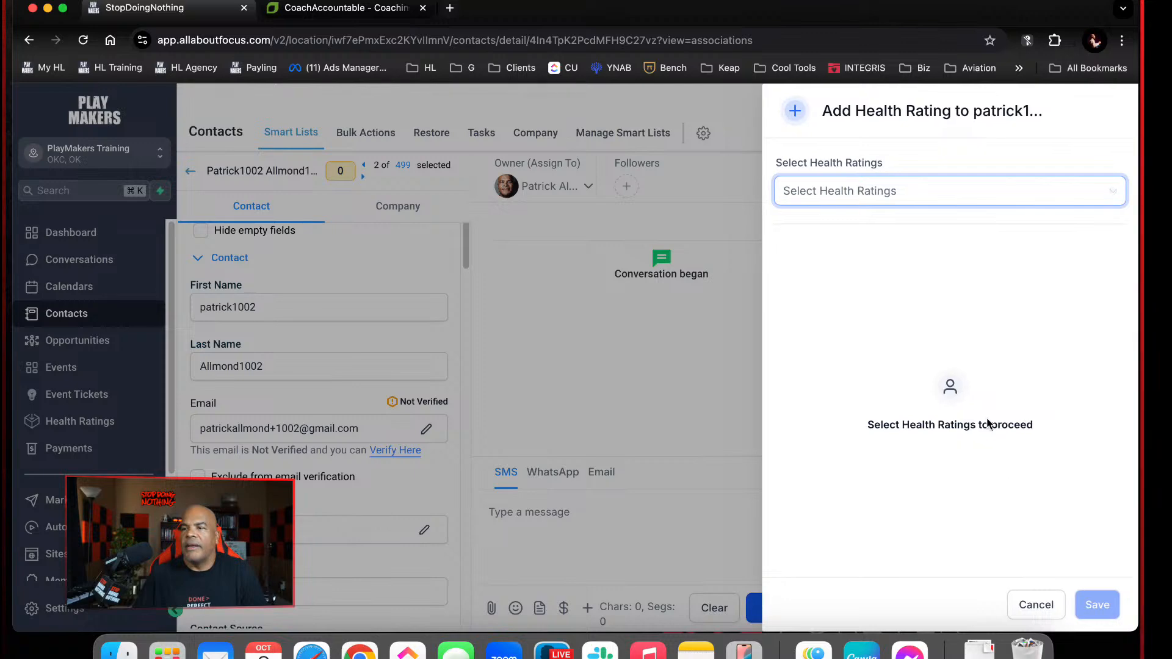
pyautogui.click(908, 191)
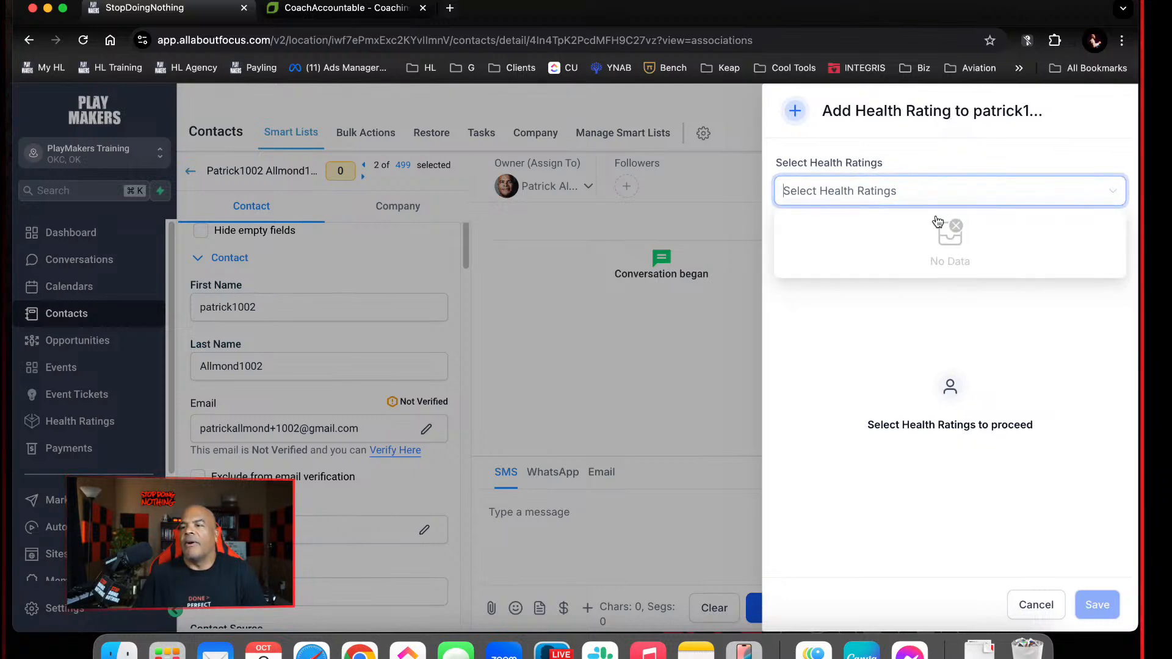
pyautogui.click(1038, 601)
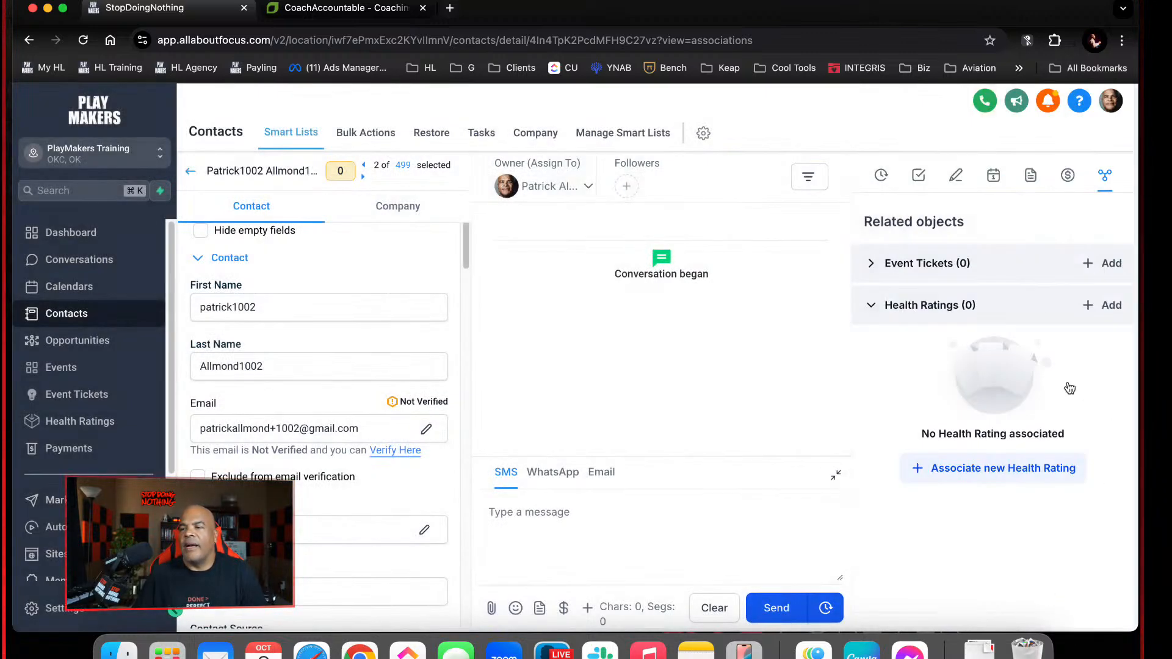
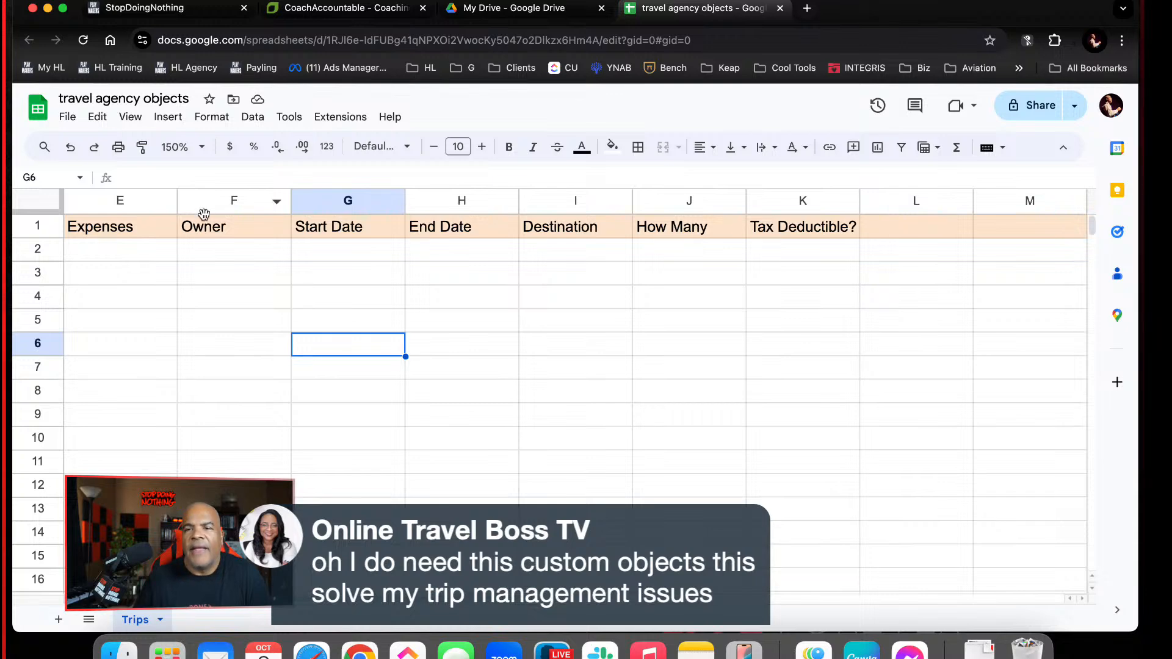
# Look across the Trips sheet's header columns out to the first empty one and back to ContactID
pyautogui.click(183, 272)
pyautogui.click(166, 256)
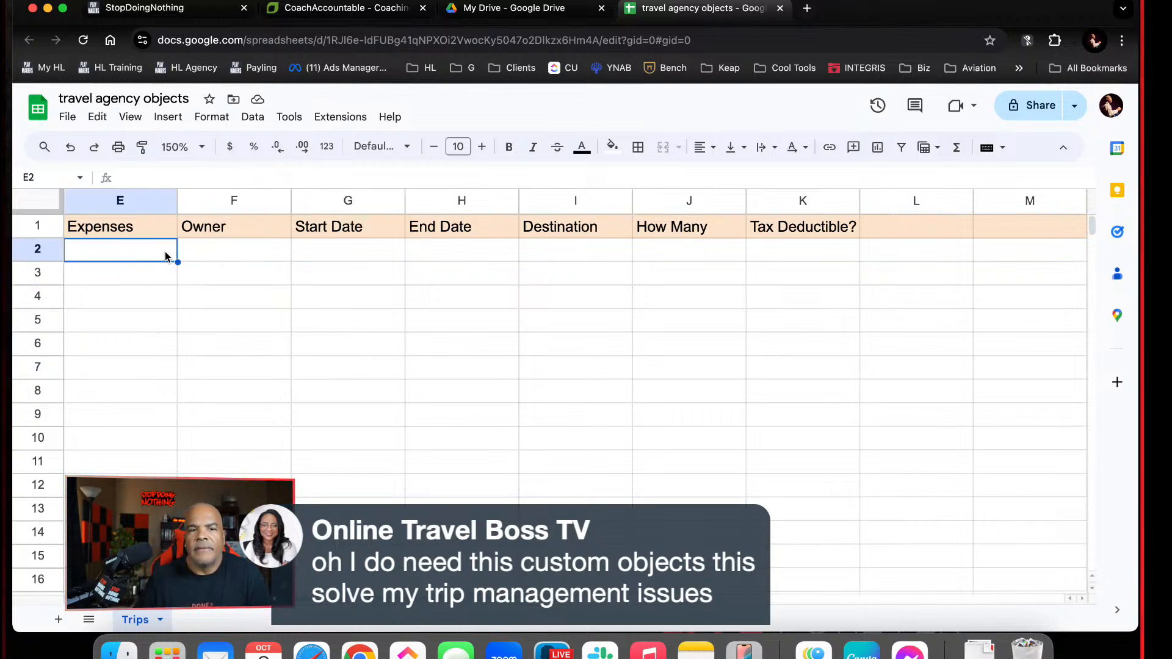
pyautogui.press('Right')
pyautogui.press('Right')
pyautogui.press('Right')
pyautogui.press('Right')
pyautogui.press('Right')
pyautogui.press('Right')
pyautogui.press('Right')
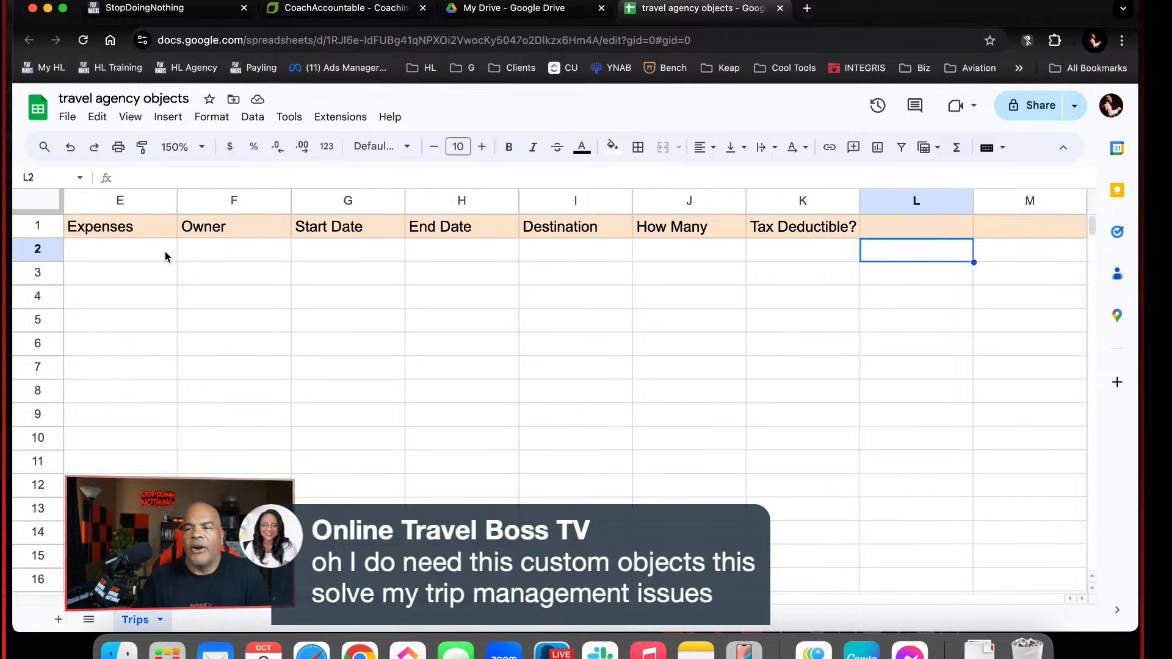
pyautogui.press('Right')
pyautogui.press('Left')
pyautogui.press('Left')
pyautogui.press('Left')
pyautogui.press('Left')
pyautogui.press('Left')
pyautogui.press('Left')
pyautogui.press('Left')
pyautogui.press('Left')
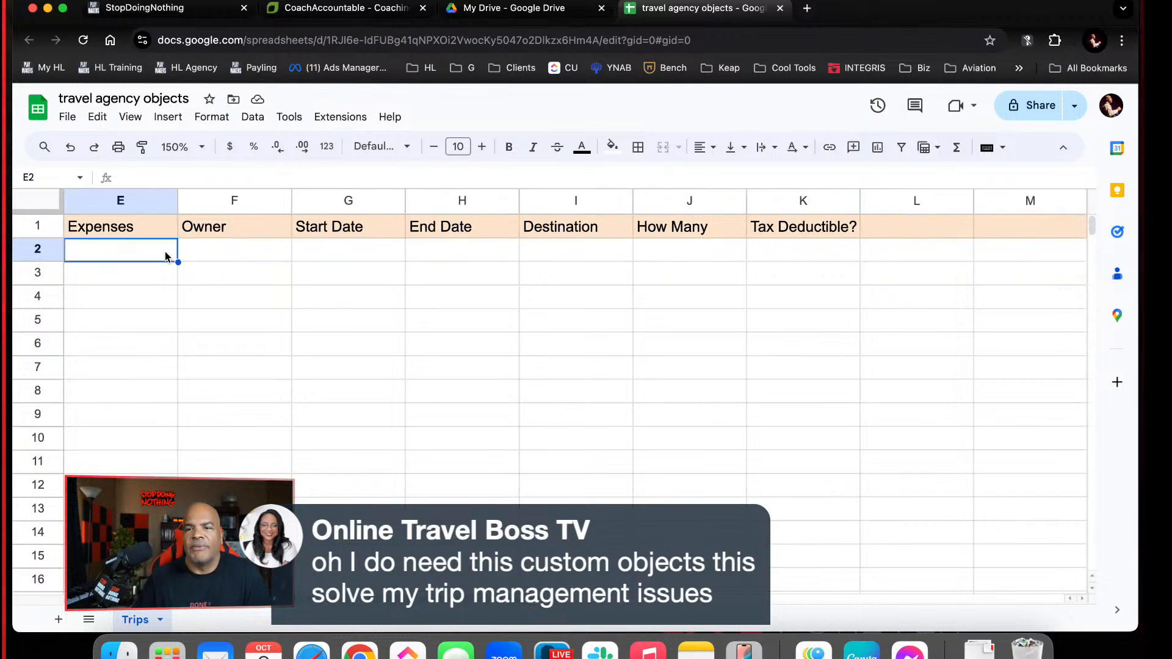
pyautogui.press('Left')
pyautogui.press('Left')
pyautogui.press('Left')
pyautogui.press('Left')
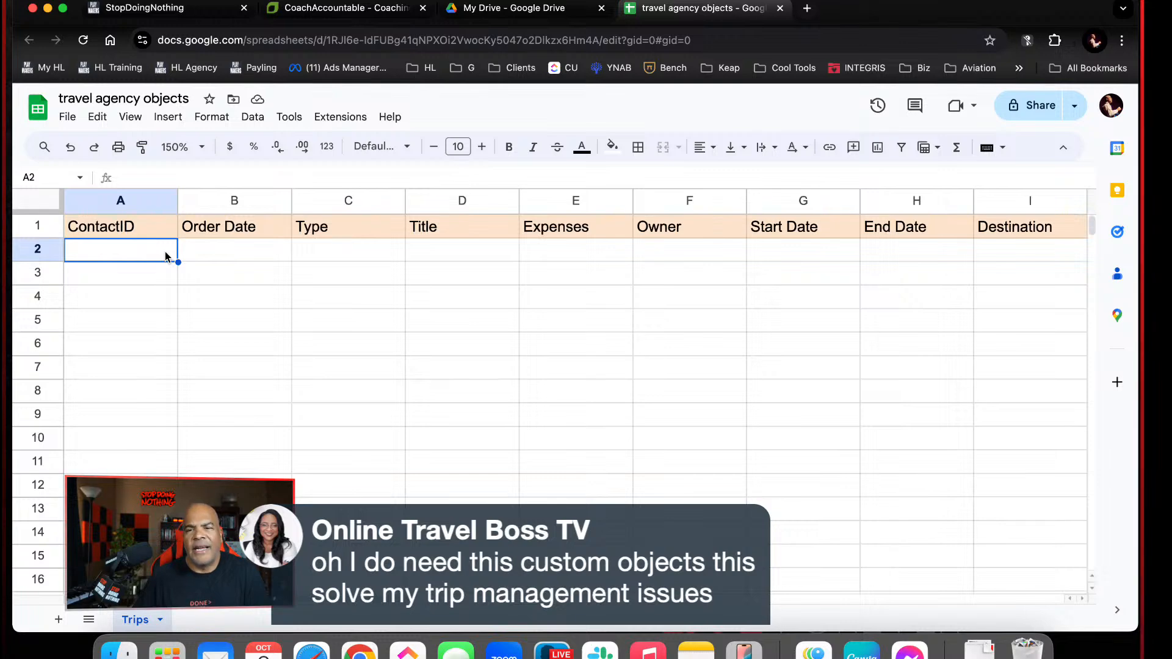
# Review the Trips columns one by one from ContactID to Tax Deductible?, and glance at the open contact's related objects
pyautogui.click(135, 200)
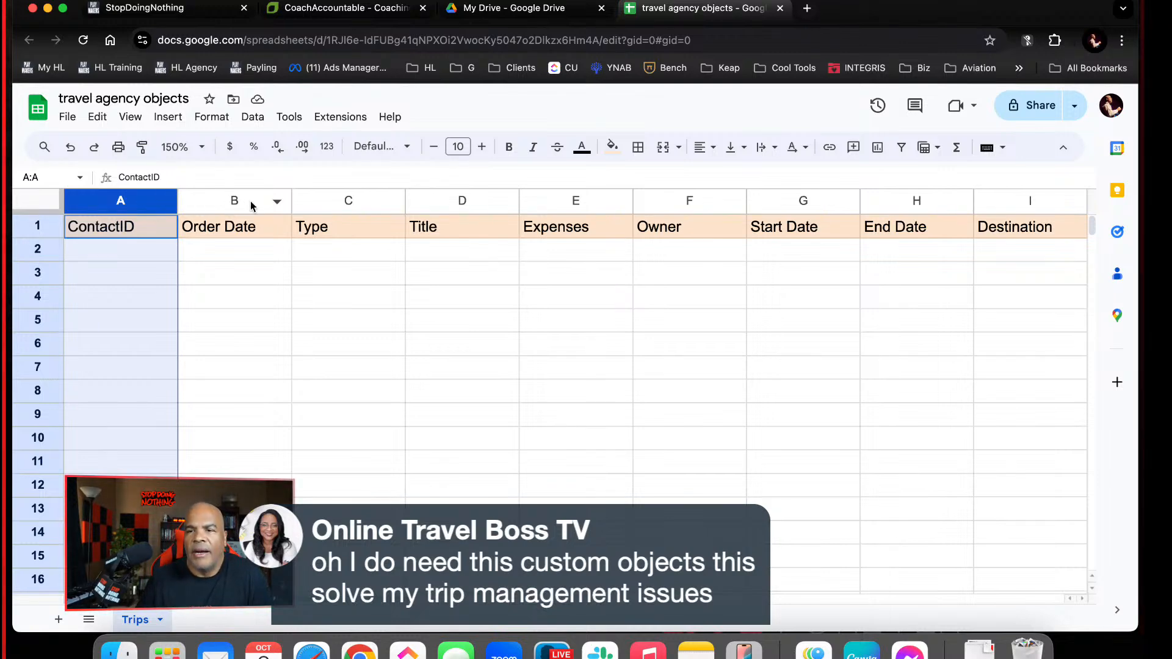
pyautogui.click(251, 205)
pyautogui.click(369, 206)
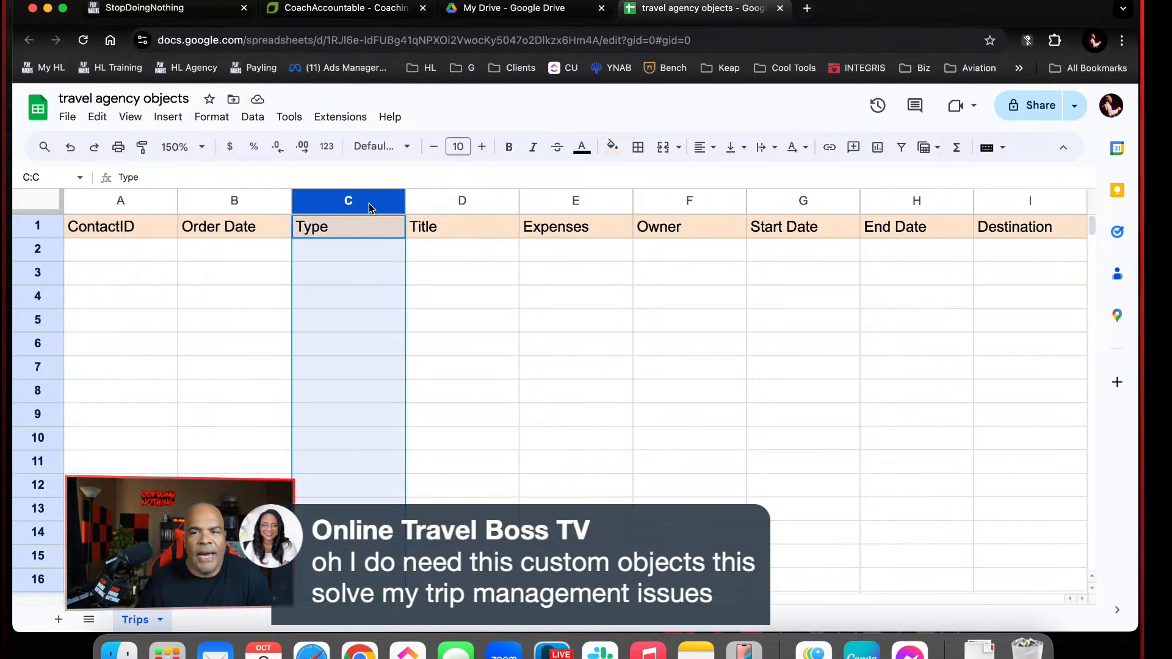
pyautogui.click(476, 203)
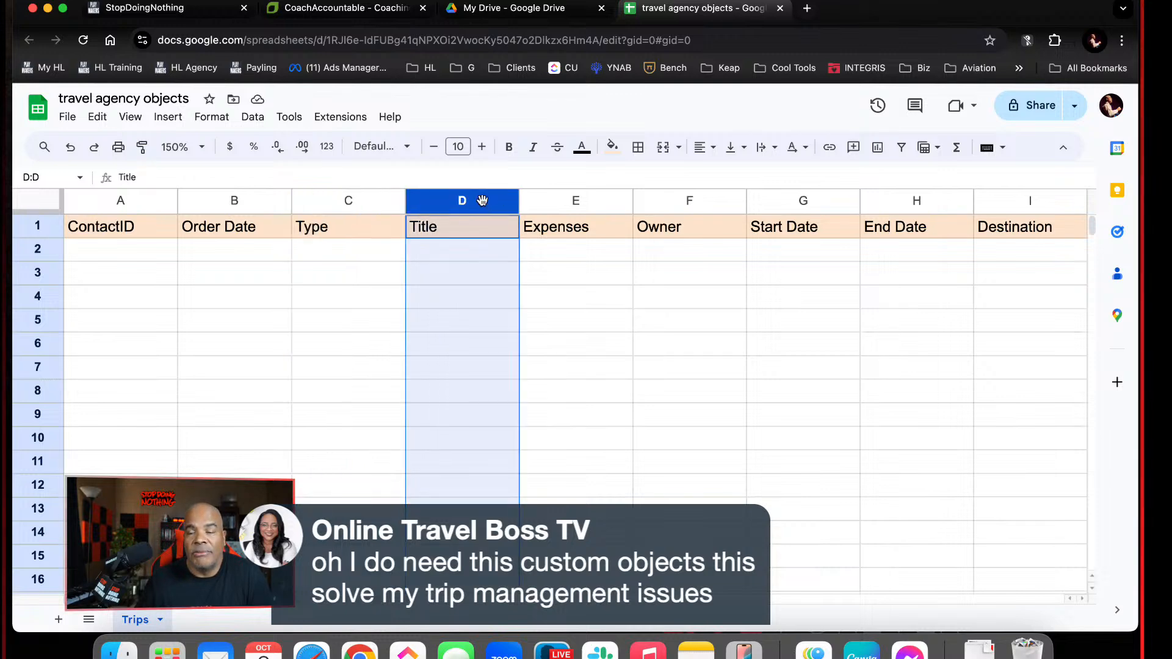
pyautogui.click(575, 199)
pyautogui.click(678, 199)
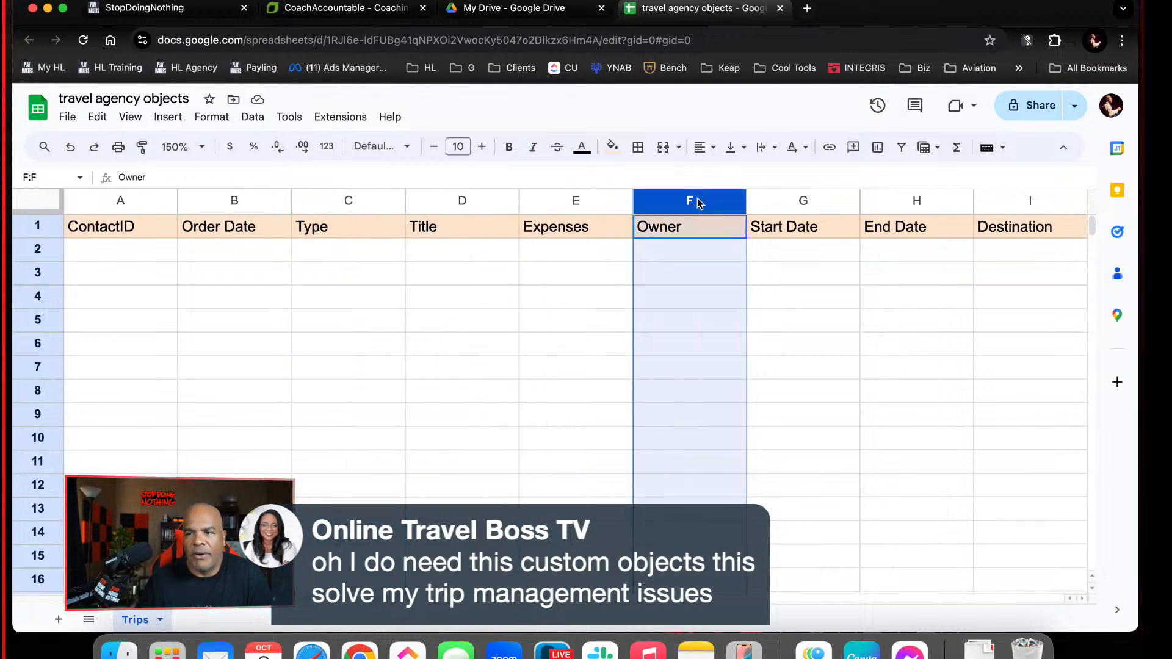
pyautogui.hscroll(1, 707, 235)
pyautogui.hscroll(3, 707, 235)
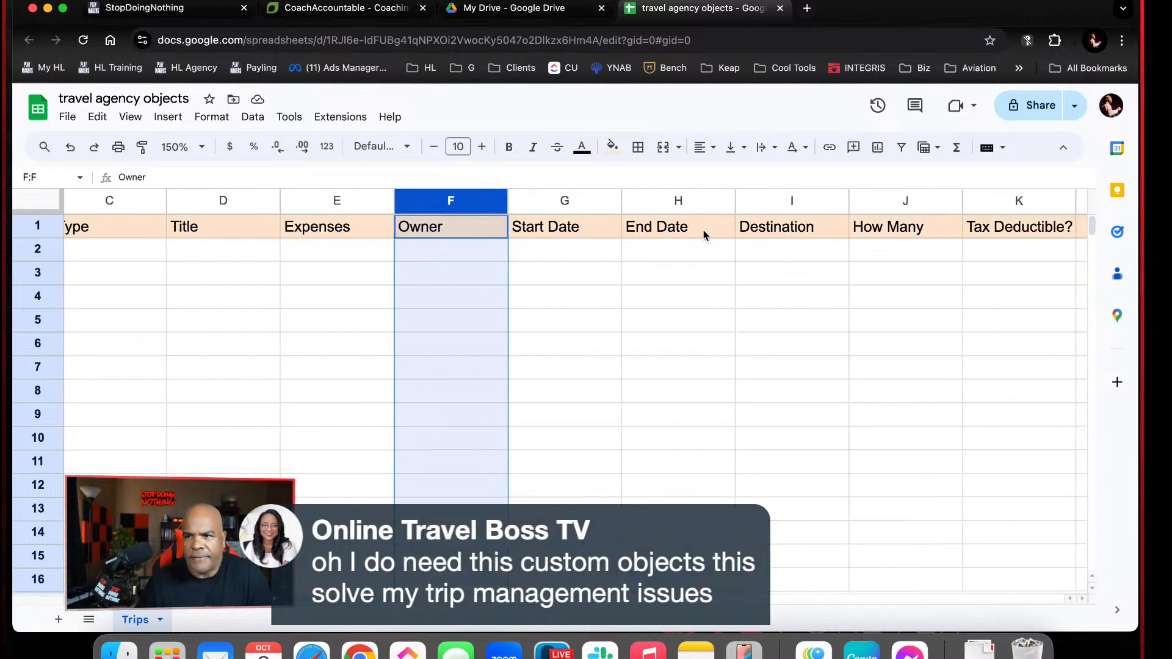
pyautogui.click(581, 200)
pyautogui.click(659, 203)
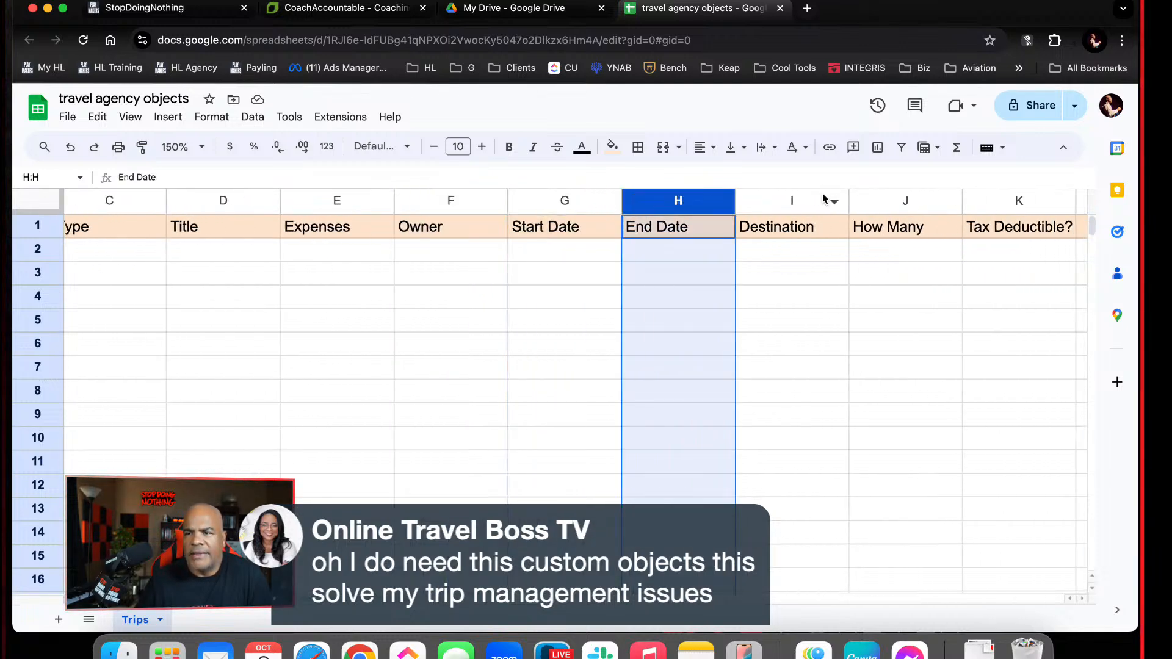
pyautogui.click(794, 200)
pyautogui.hscroll(5, 788, 201)
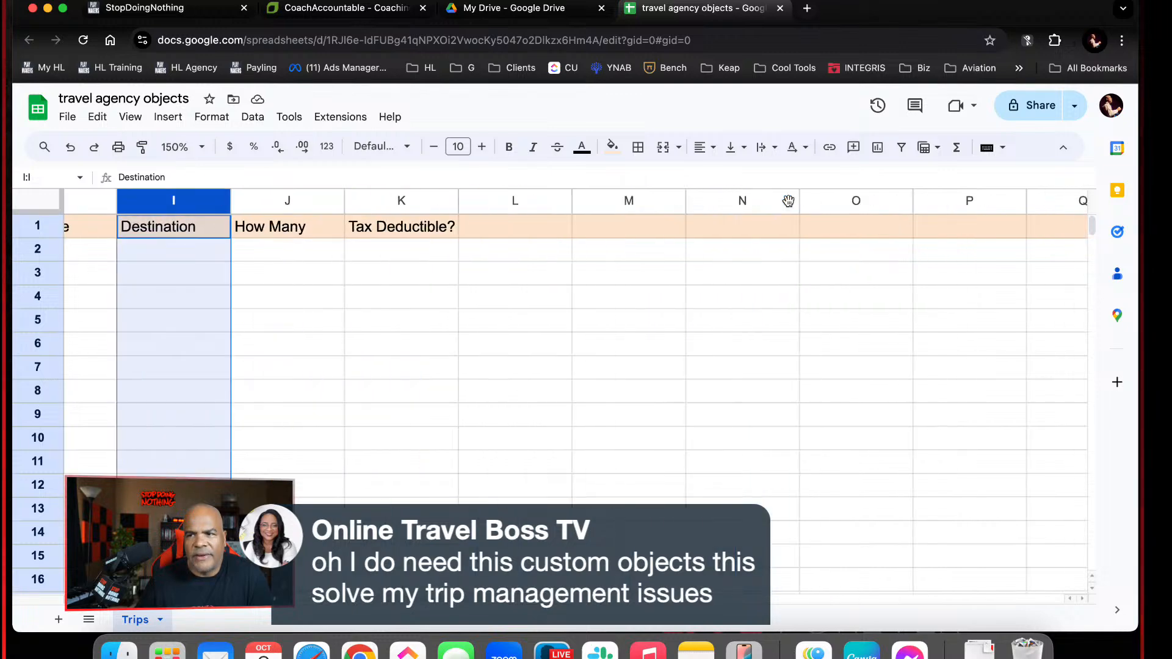
pyautogui.hscroll(1, 788, 202)
pyautogui.click(233, 204)
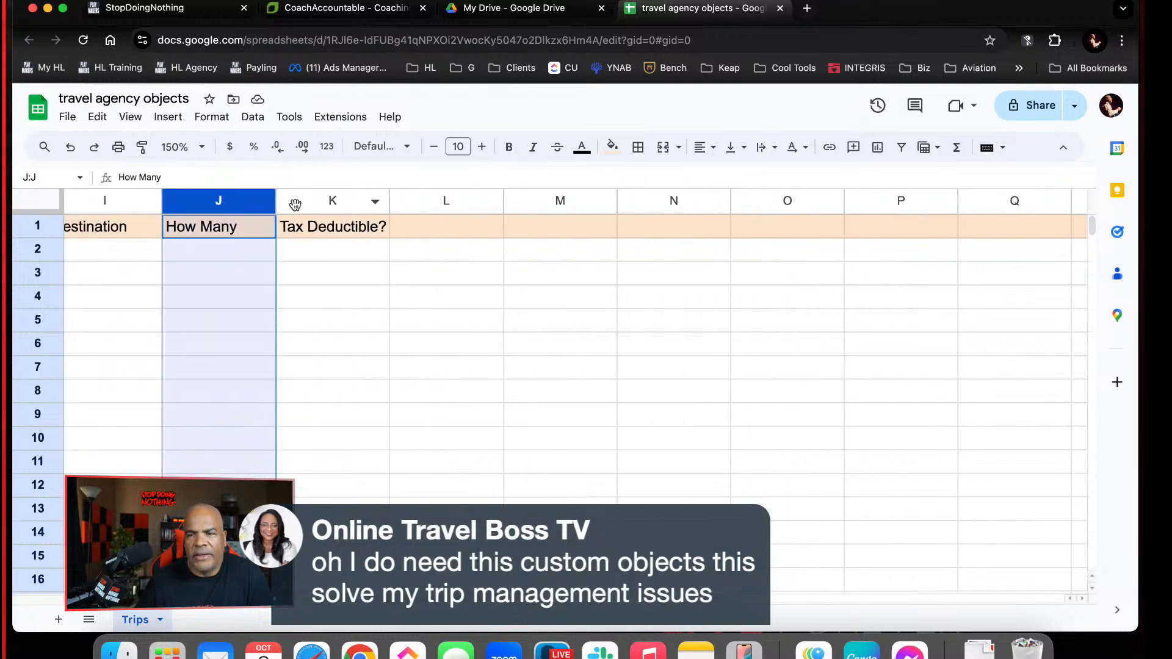
pyautogui.click(330, 201)
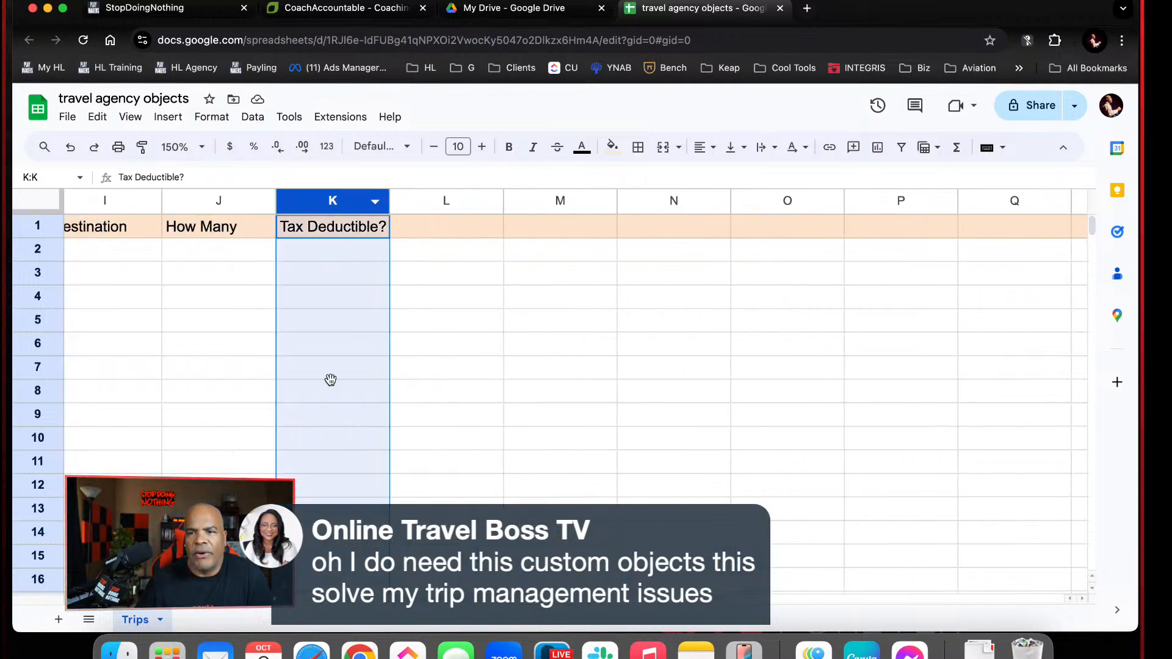
pyautogui.hscroll(-10, 359, 602)
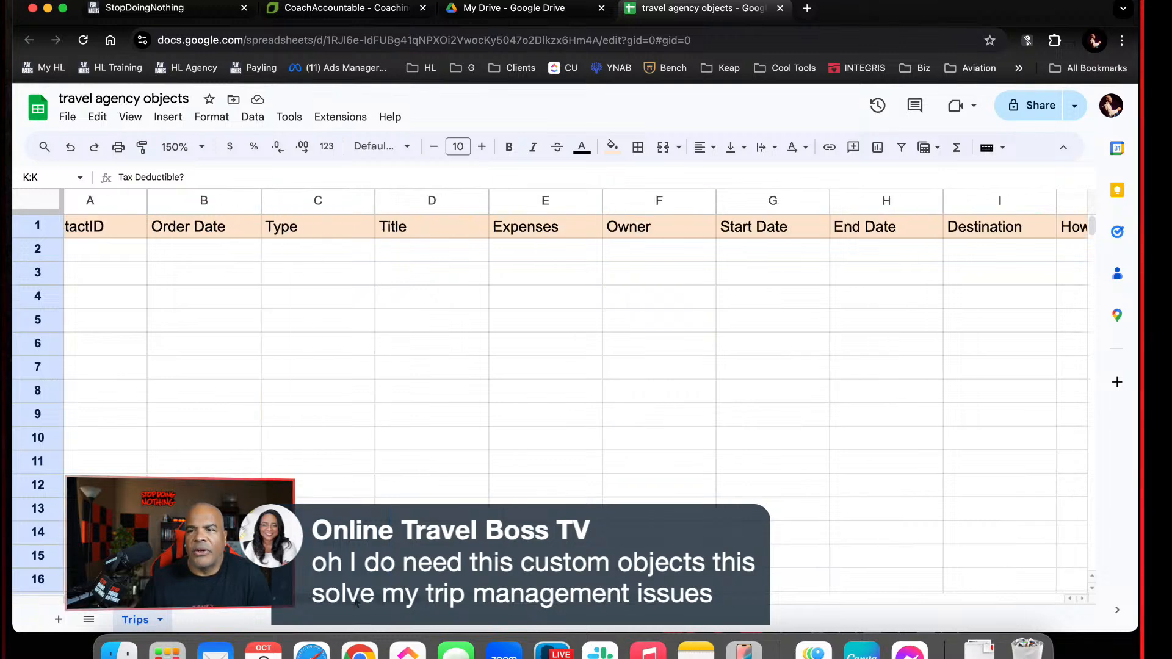
pyautogui.click(183, 10)
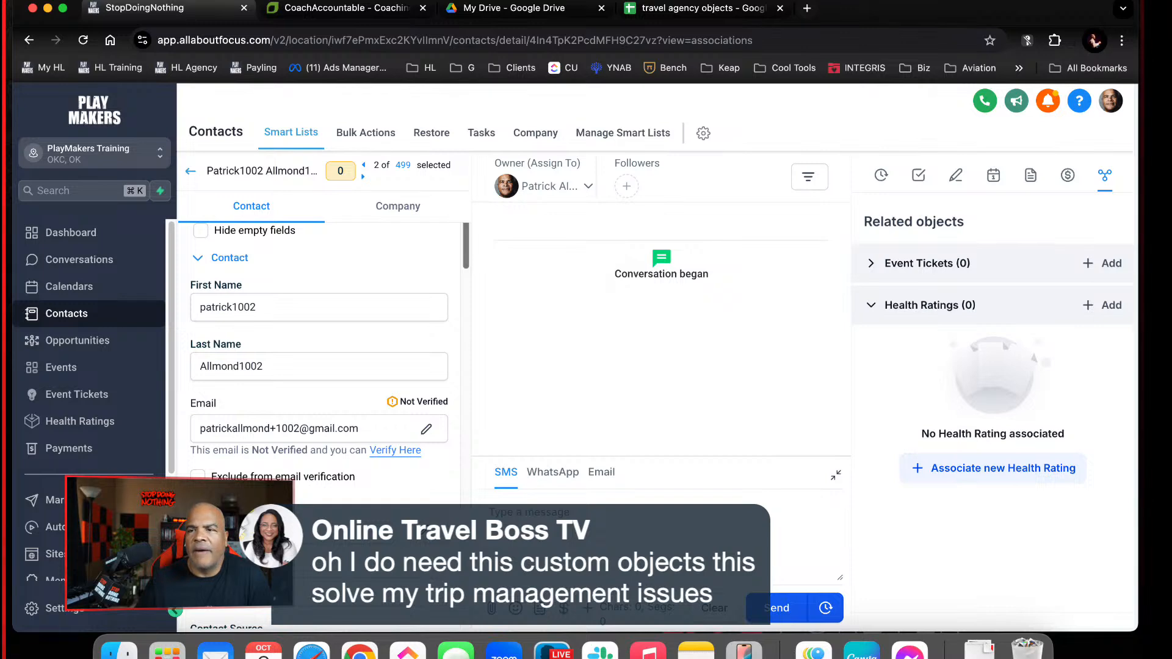
pyautogui.click(696, 8)
# Add the header "Trip Amount" in cell L1, after Tax Deductible?
pyautogui.click(722, 279)
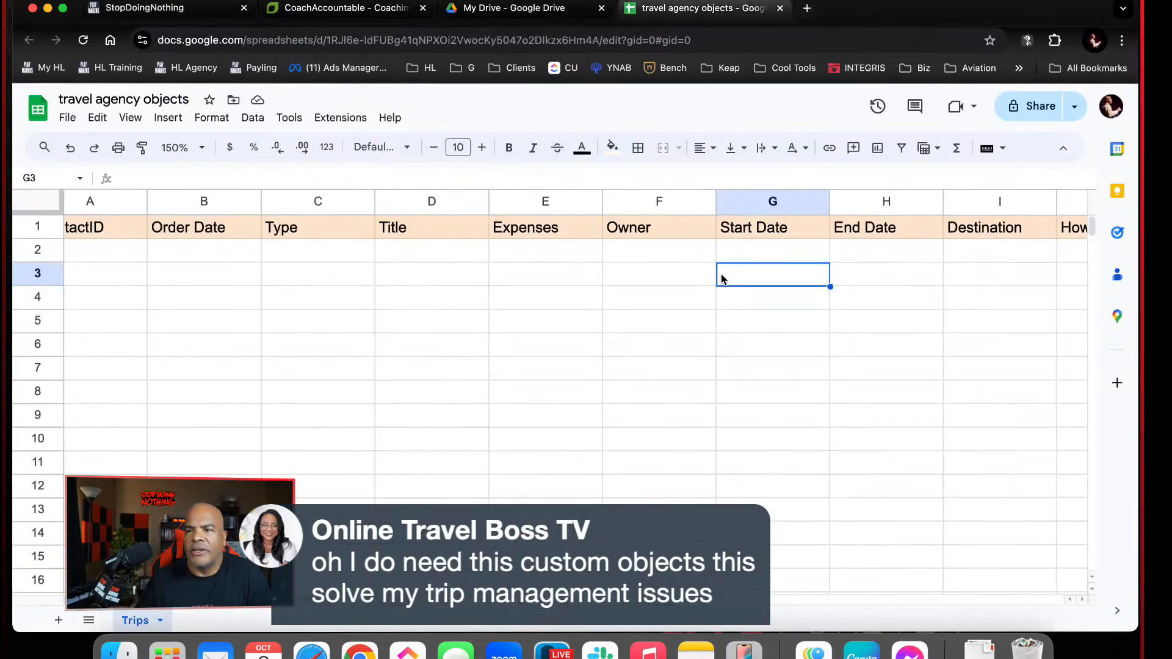
pyautogui.press('Left')
pyautogui.press('Left')
pyautogui.press('Left')
pyautogui.press('Up')
pyautogui.press('Up')
pyautogui.press('Right')
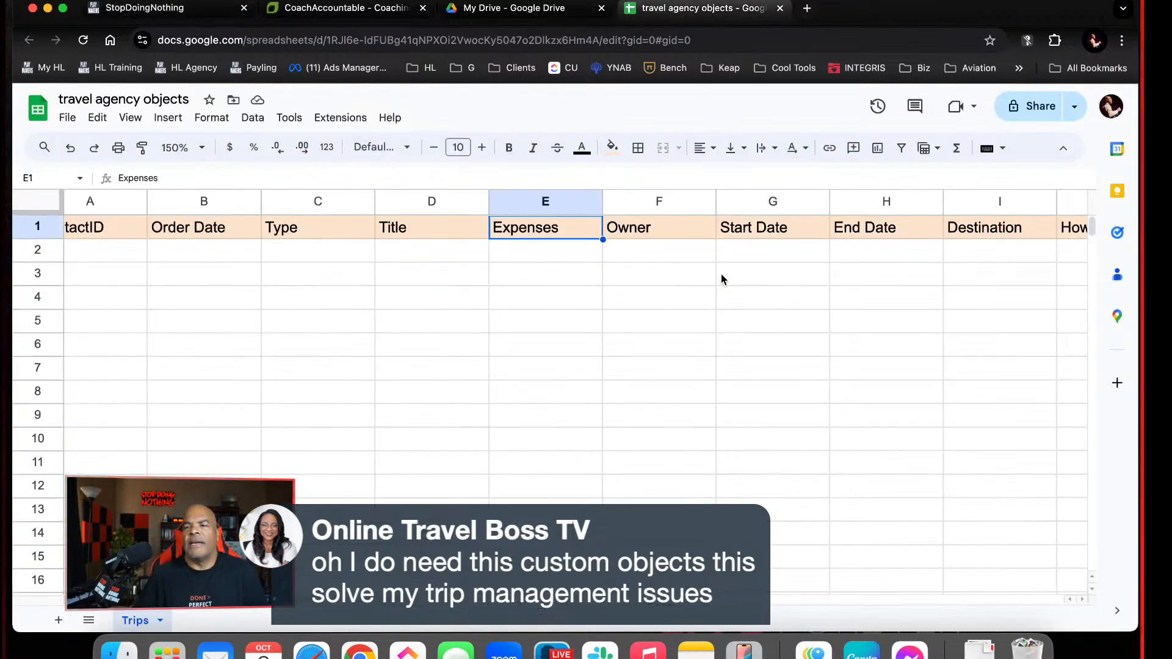
pyautogui.press('Right')
pyautogui.press('Right')
pyautogui.press('Right')
pyautogui.press('Right')
pyautogui.press('Right')
pyautogui.press('Right')
pyautogui.press('Right')
pyautogui.press('Right')
pyautogui.press('Left')
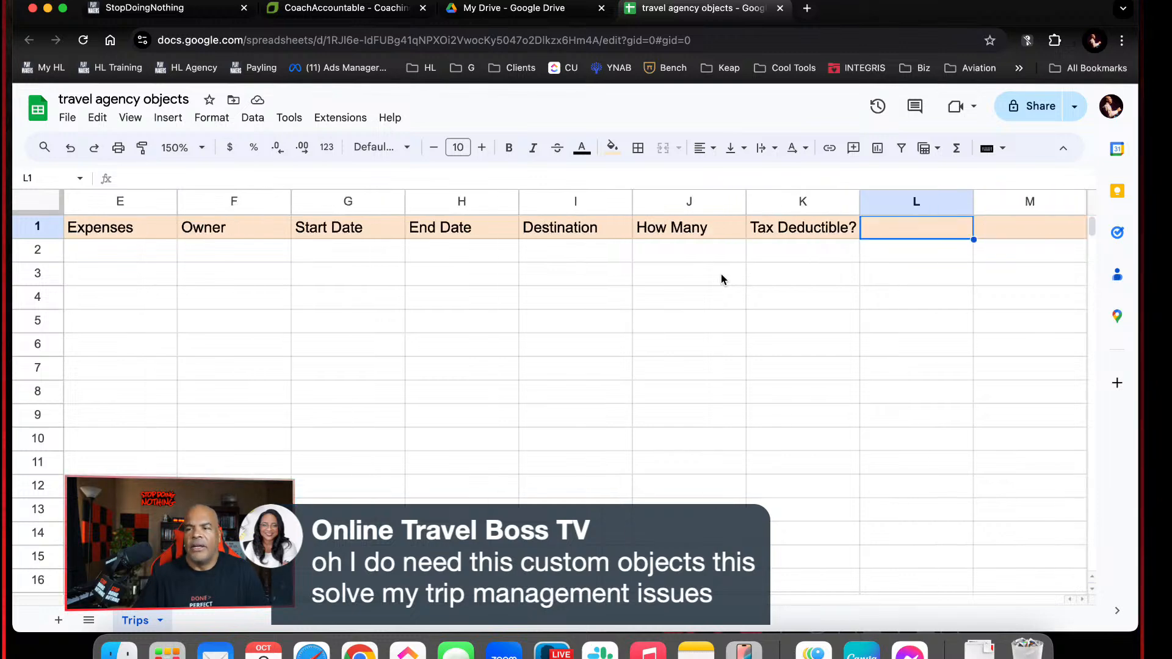
pyautogui.write('Trp')
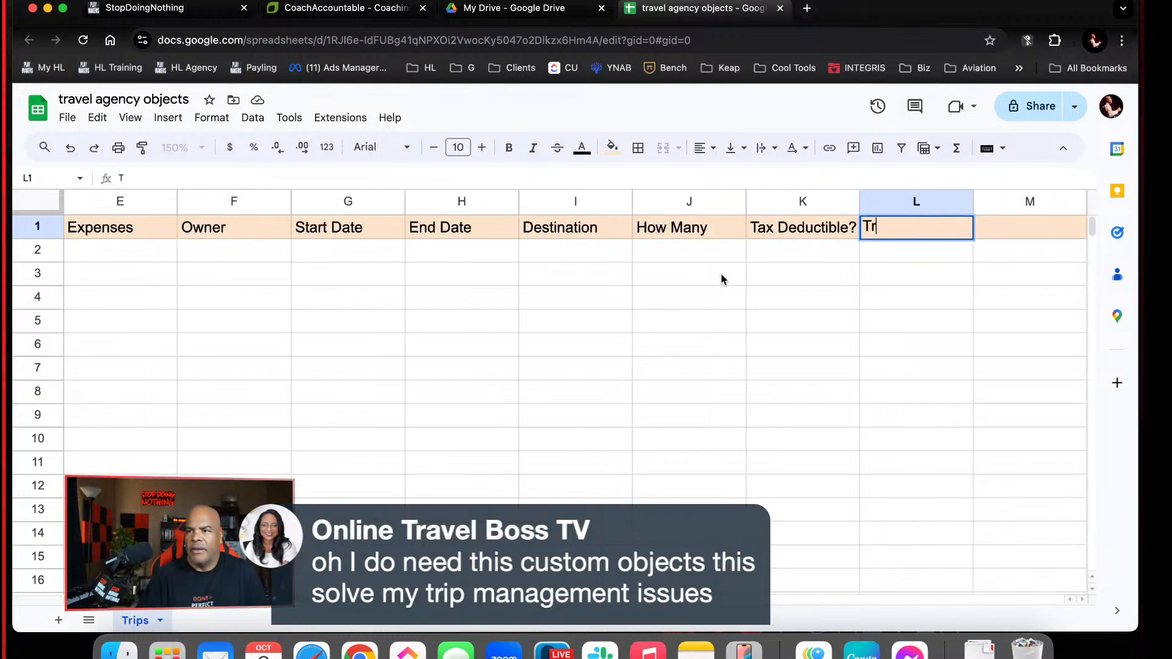
pyautogui.press('BackSpace')
pyautogui.write('up')
pyautogui.press('BackSpace')
pyautogui.press('BackSpace')
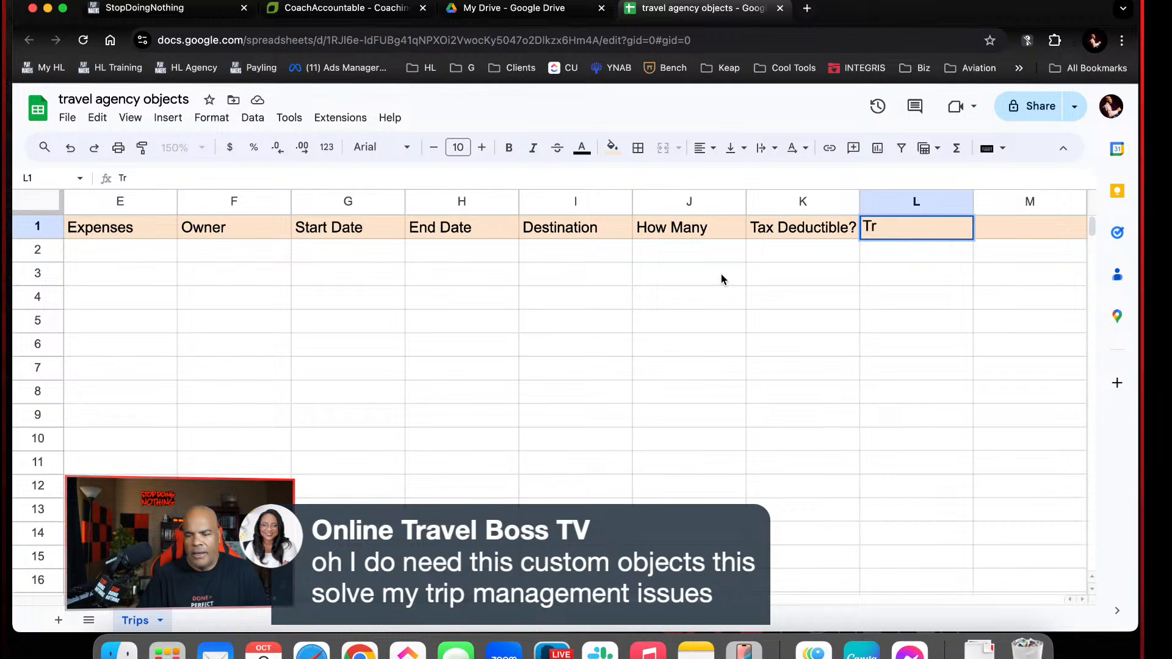
pyautogui.write('ip')
pyautogui.press('Right')
pyautogui.press('Left')
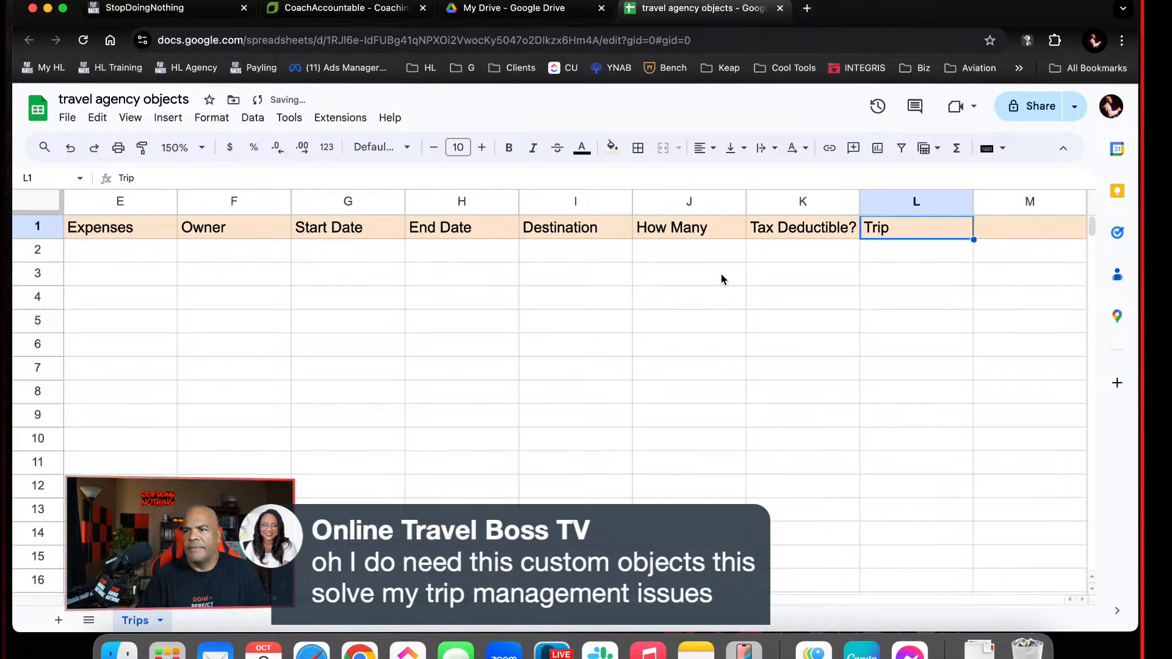
pyautogui.doubleClick(920, 226)
pyautogui.write('Amount')
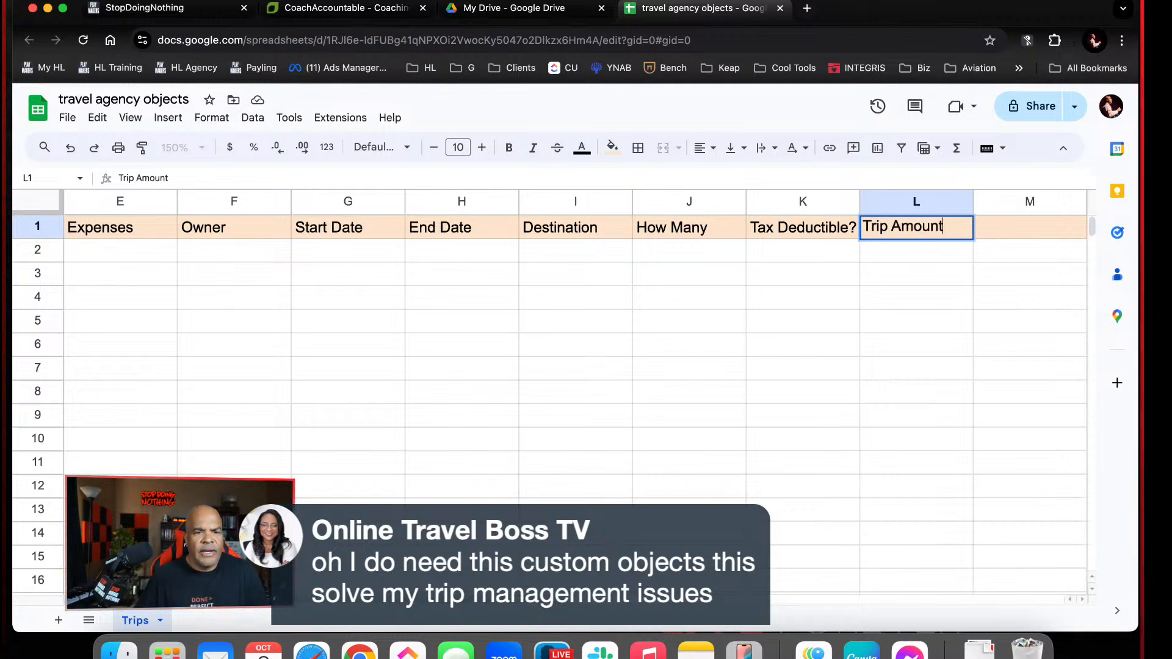
pyautogui.click(1038, 255)
# Add the header "Final Payment Date" in cell M1, after Trip Amount
pyautogui.click(1029, 236)
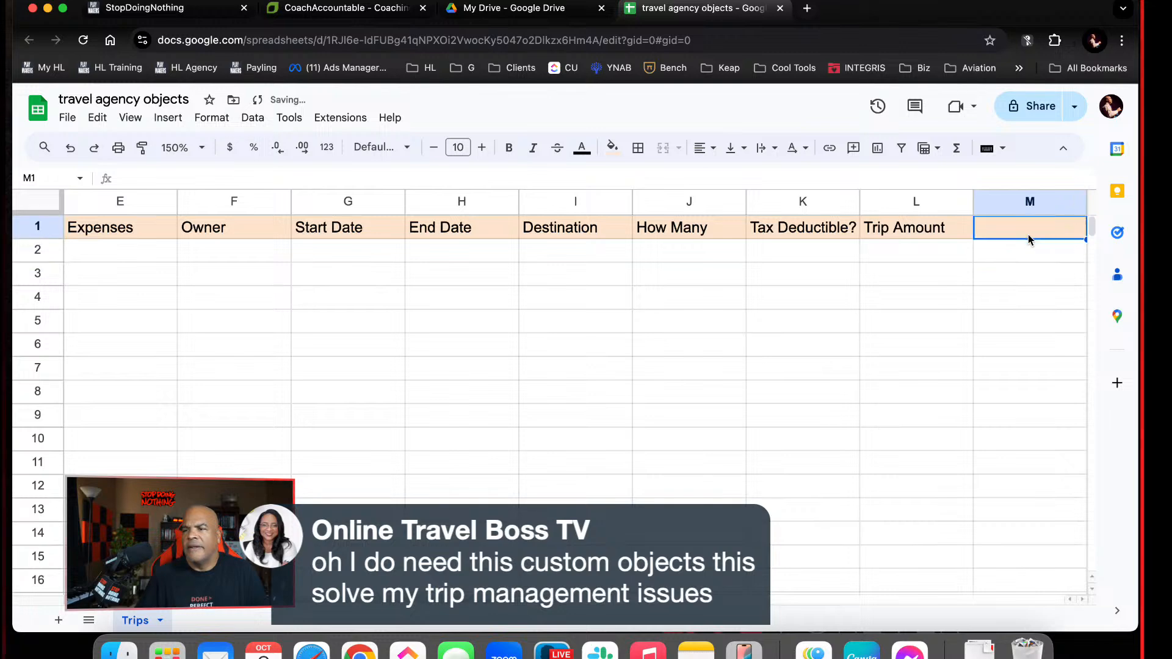
pyautogui.write('Final P')
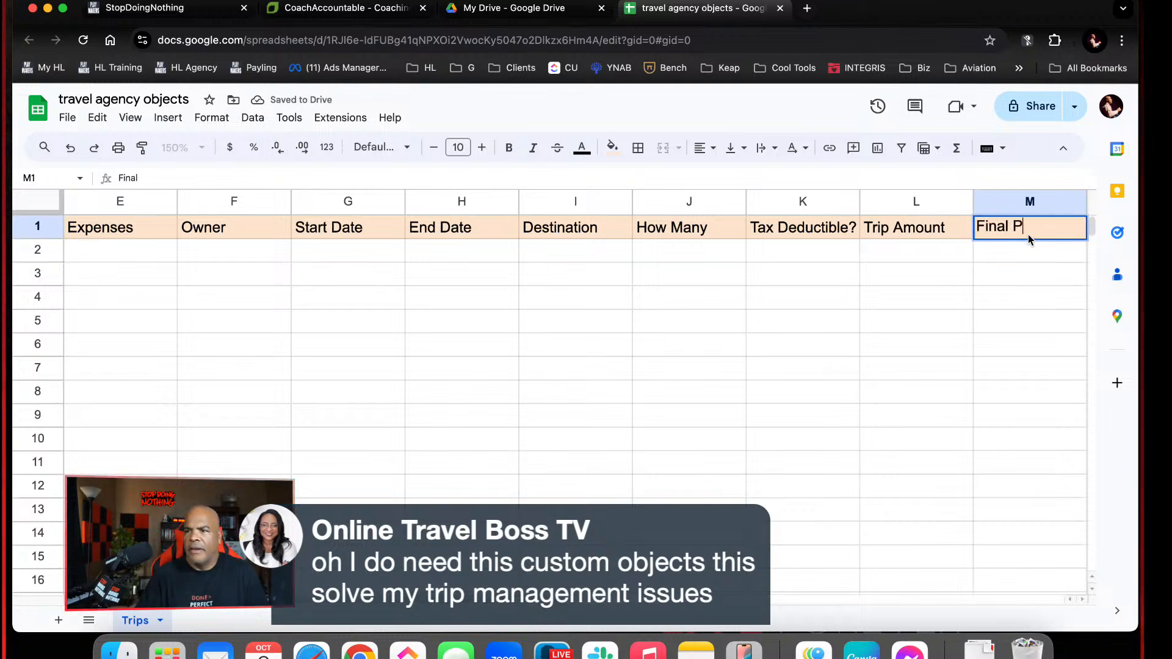
pyautogui.write('ayment Date')
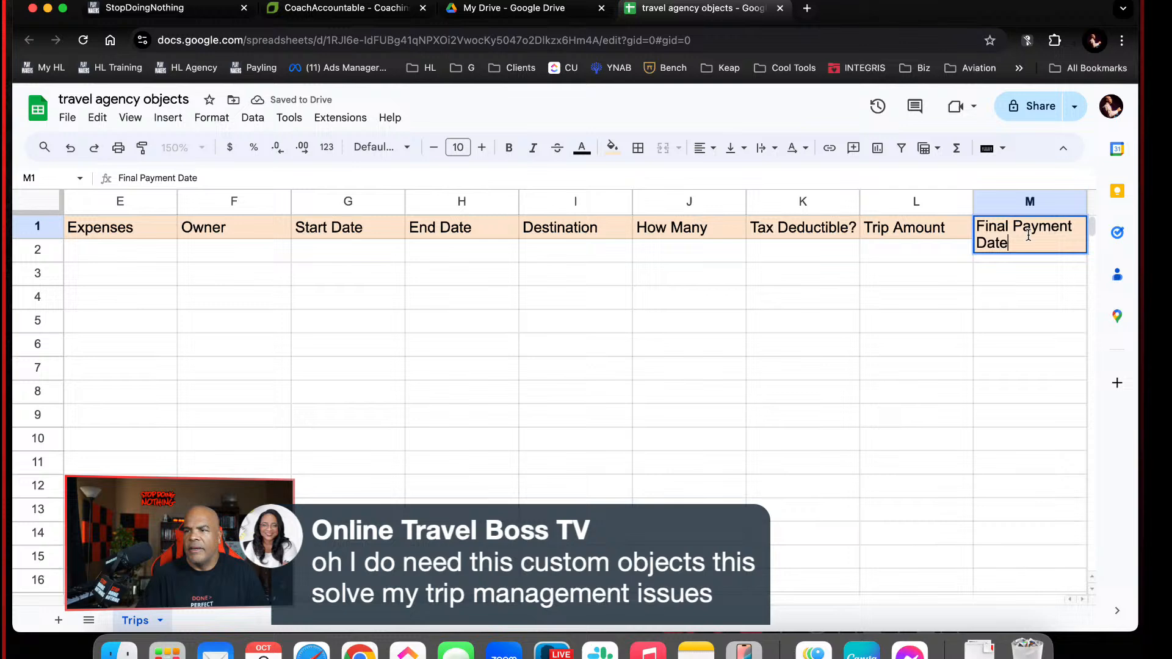
pyautogui.press('Return')
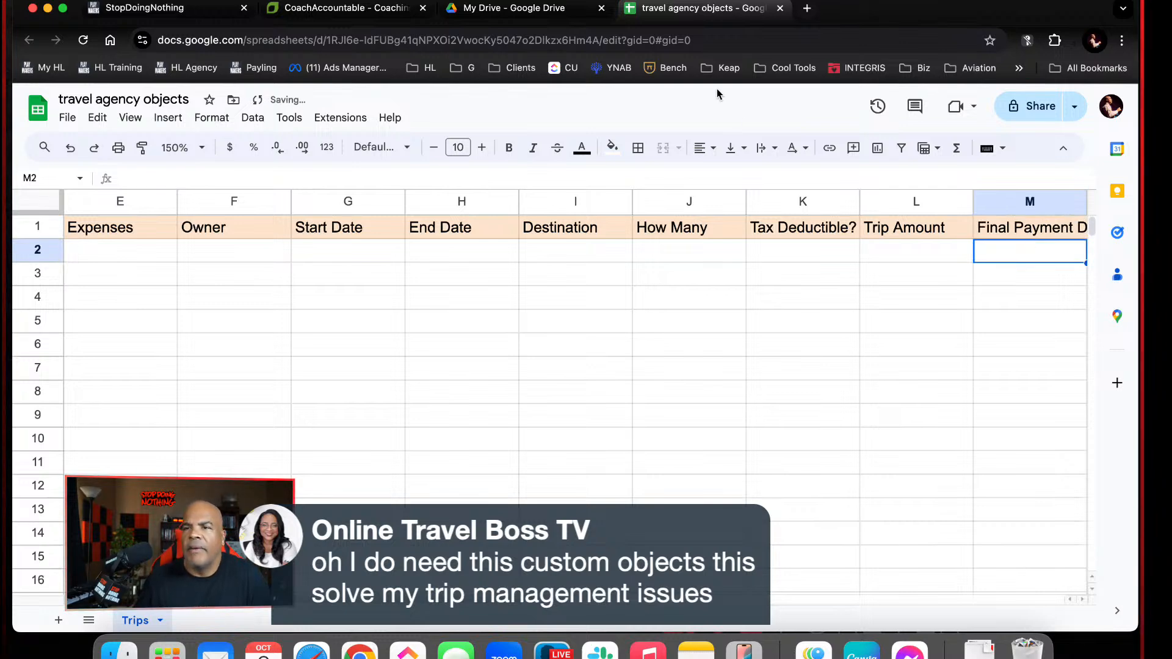
# Switch to HighLevel and open the custom field folders in the settings
pyautogui.click(176, 9)
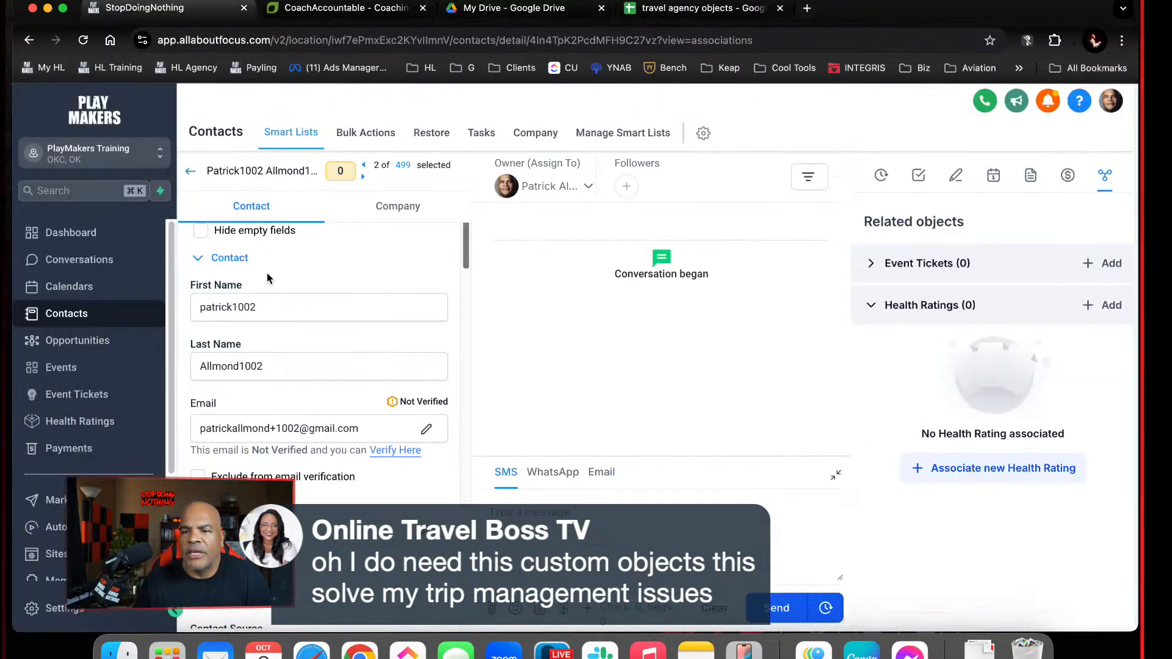
pyautogui.click(37, 608)
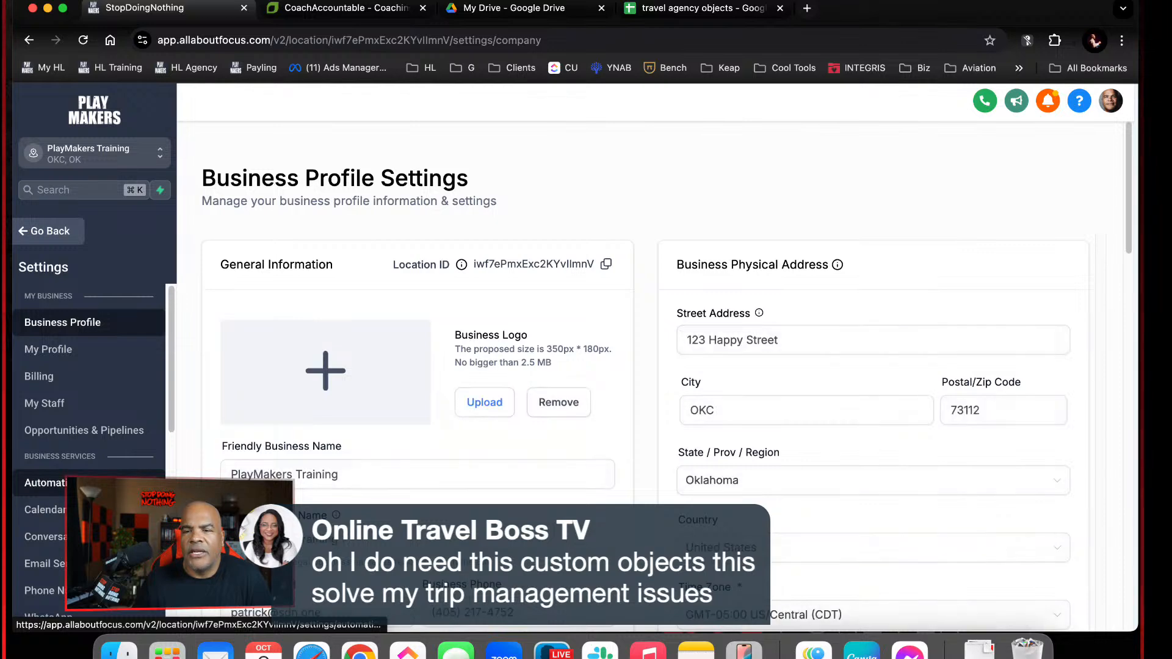
pyautogui.scroll(-4, 92, 488)
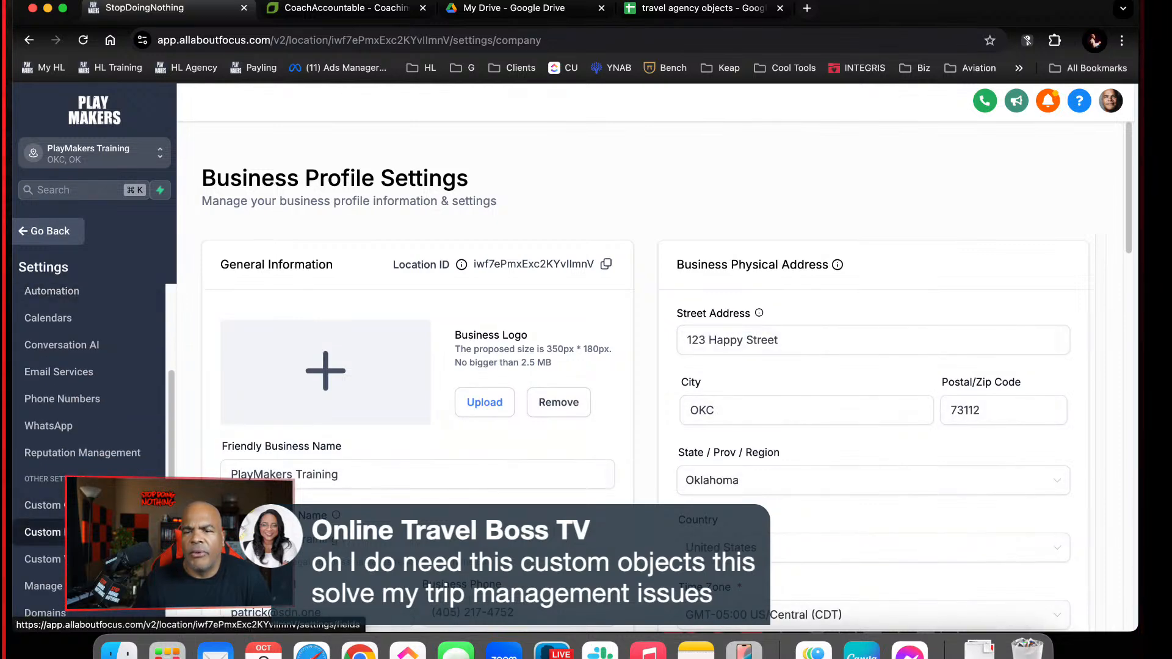
pyautogui.click(43, 532)
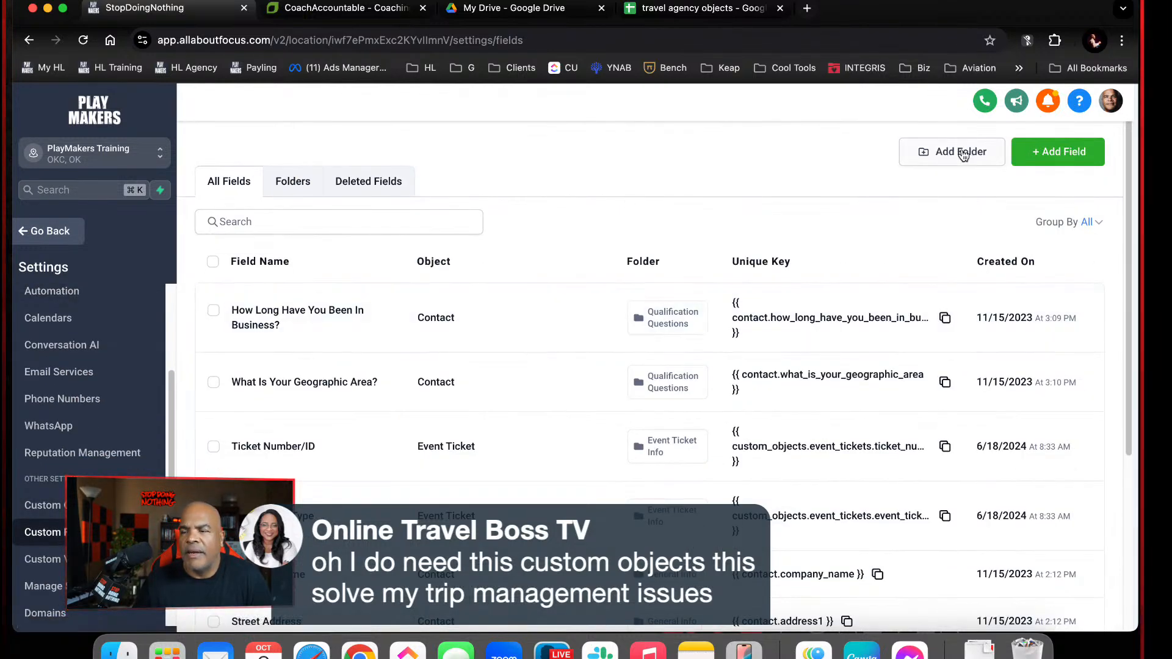
pyautogui.click(293, 182)
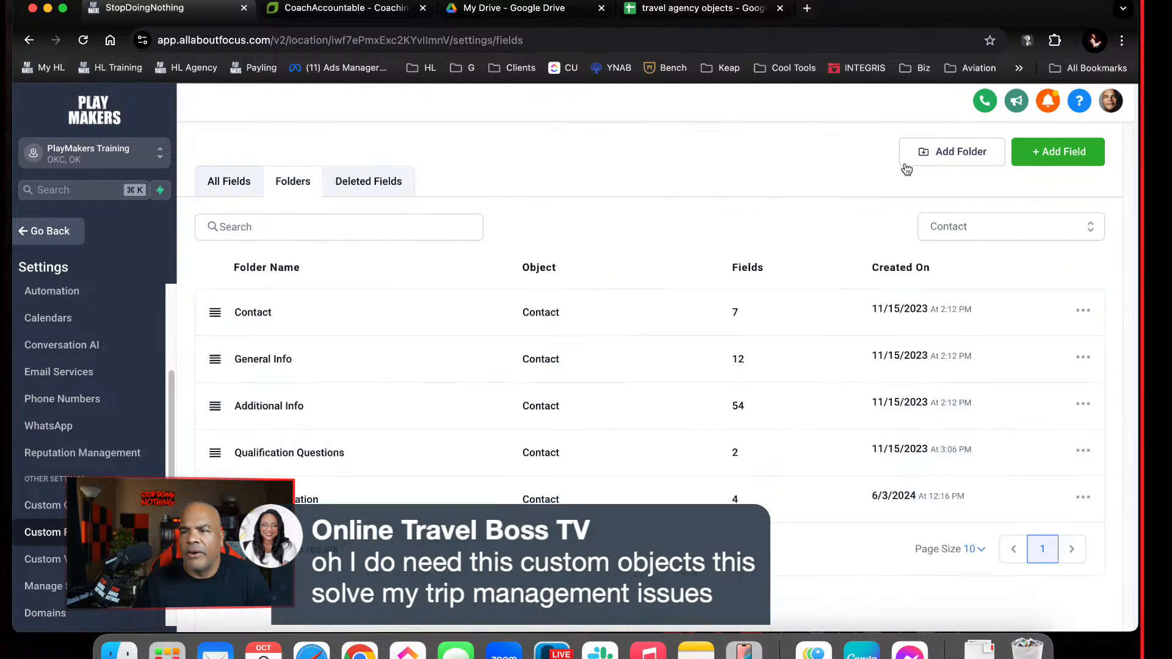
# Create a custom field folder named "Trip Info" for the Health Rating object
pyautogui.click(956, 152)
pyautogui.click(637, 336)
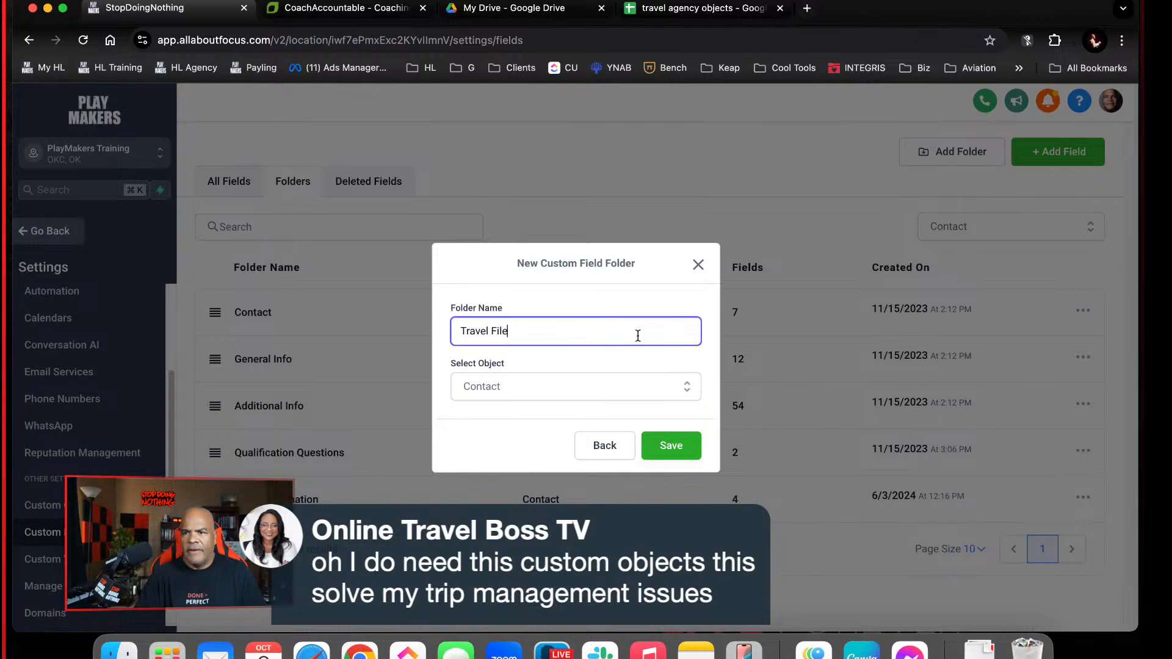
pyautogui.press('BackSpace')
pyautogui.press('BackSpace')
pyautogui.press('BackSpace')
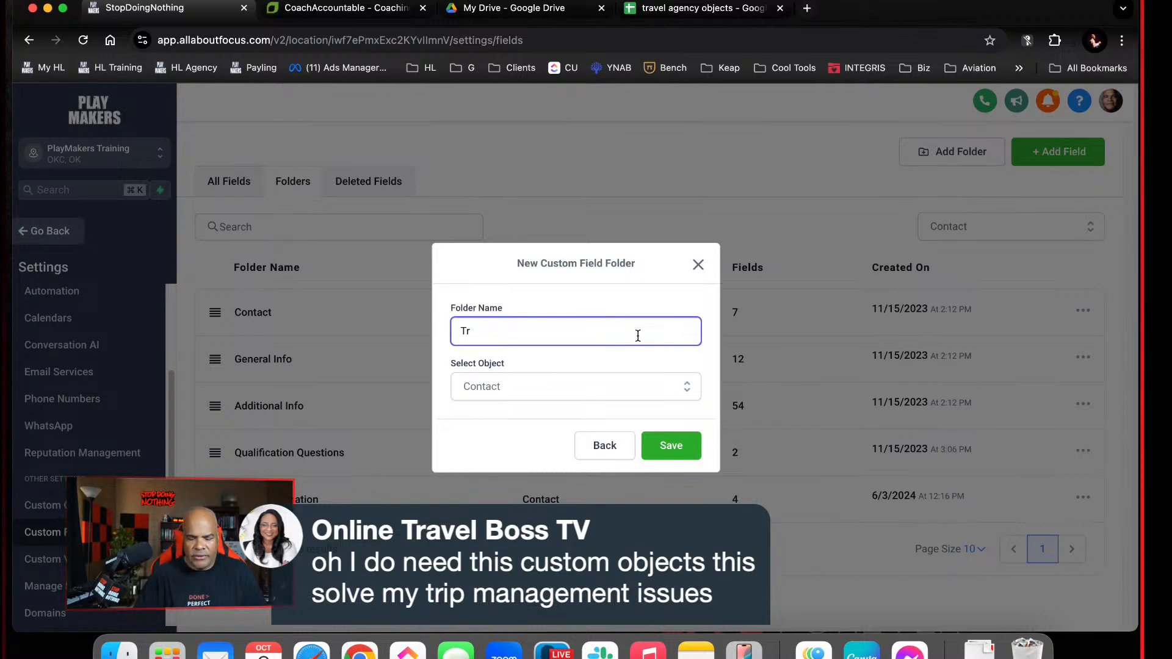
pyautogui.write('ip Info')
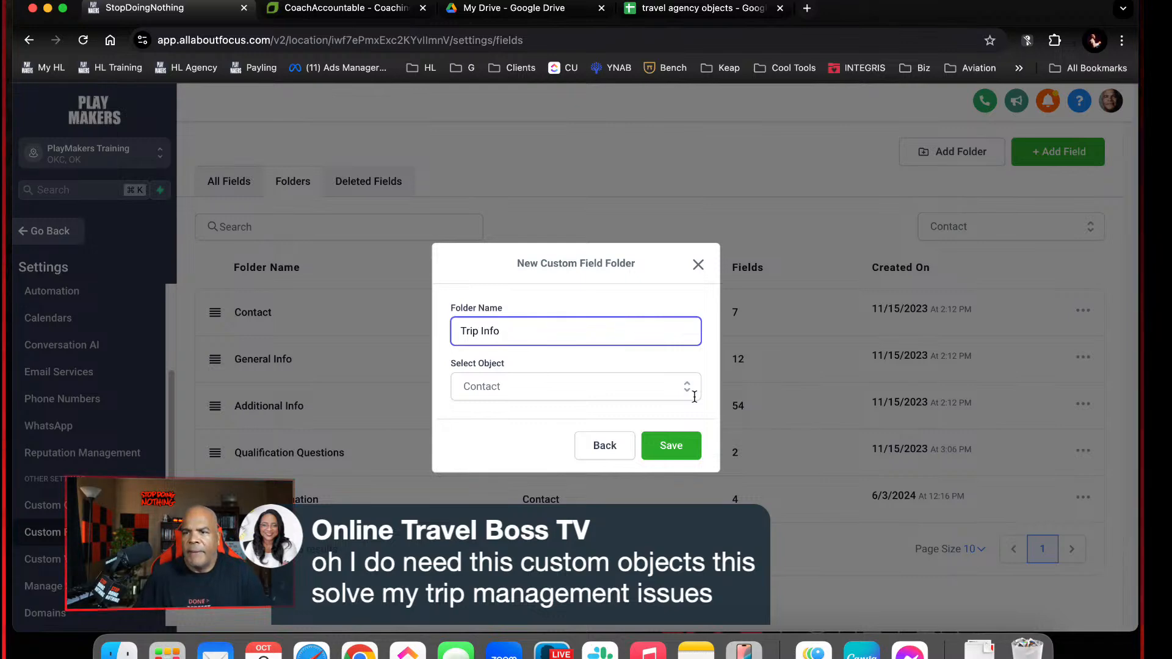
pyautogui.click(658, 386)
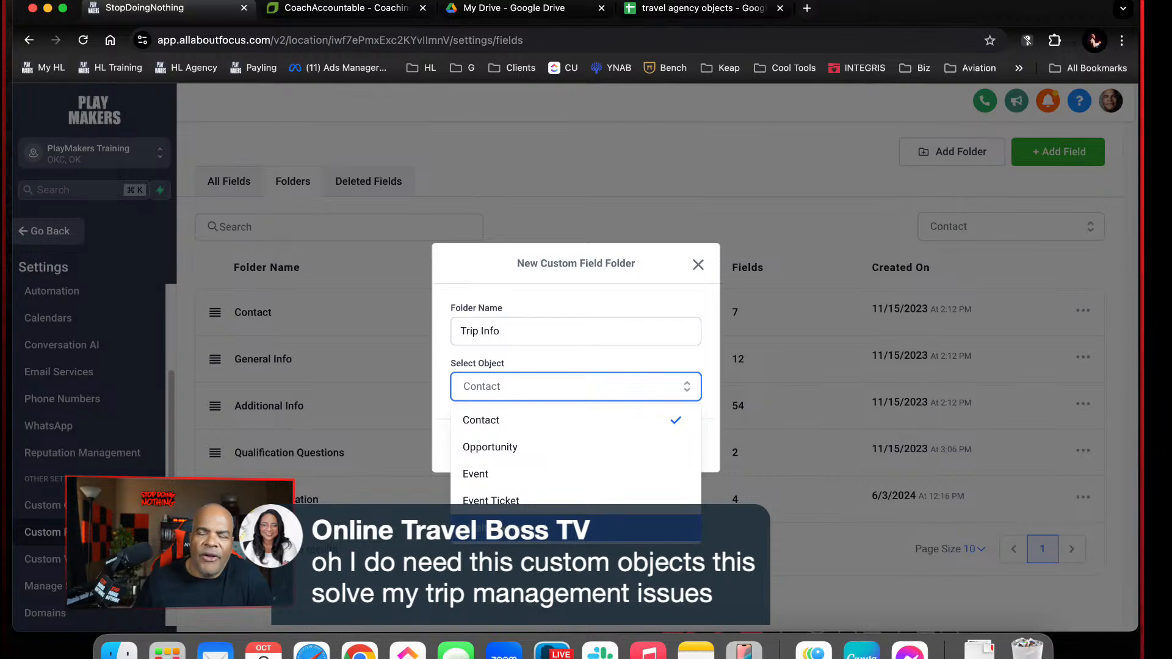
pyautogui.click(507, 527)
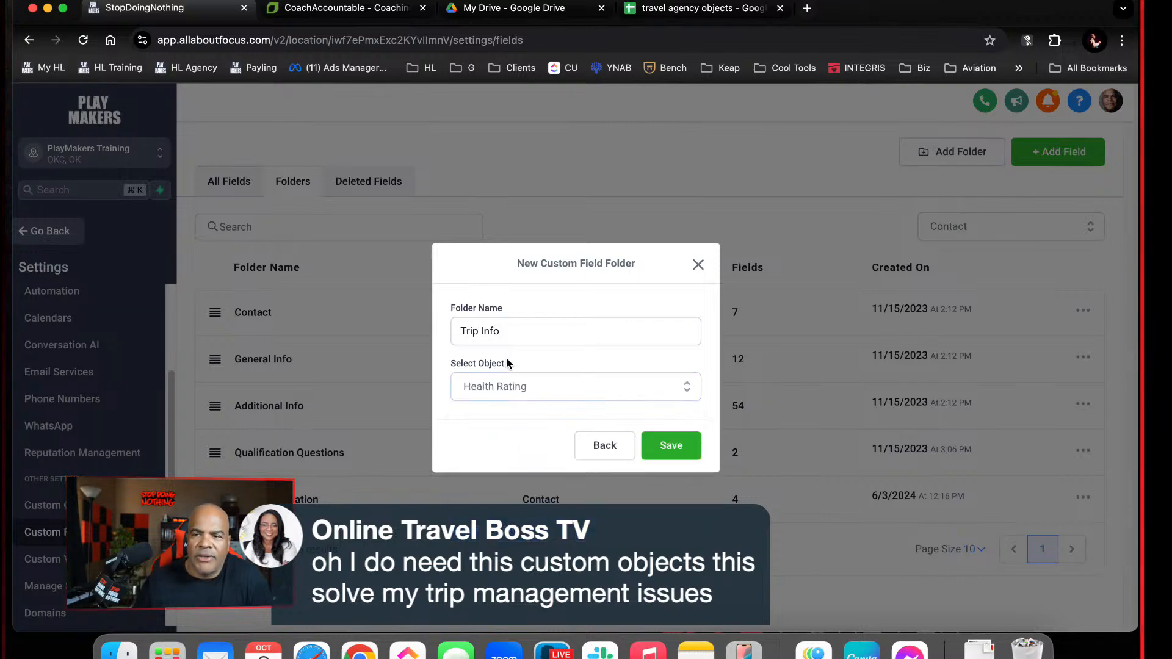
pyautogui.click(662, 445)
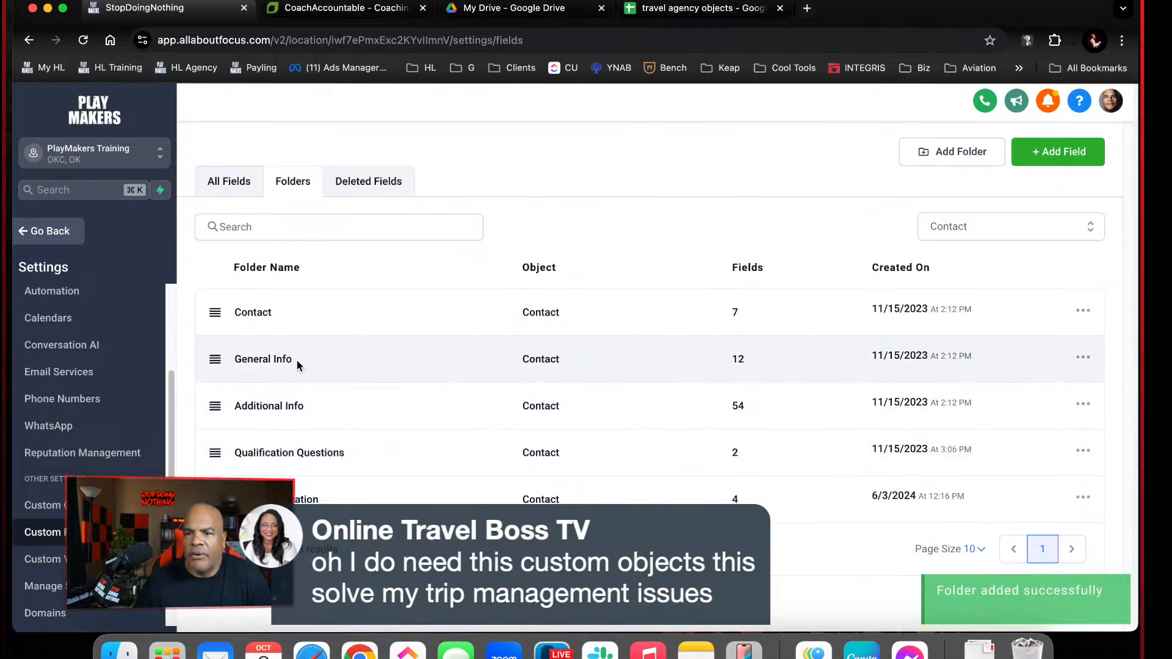
# Reload the custom fields page, list the Health Rating folders, and start a new field inside the Trip Info folder
pyautogui.click(84, 40)
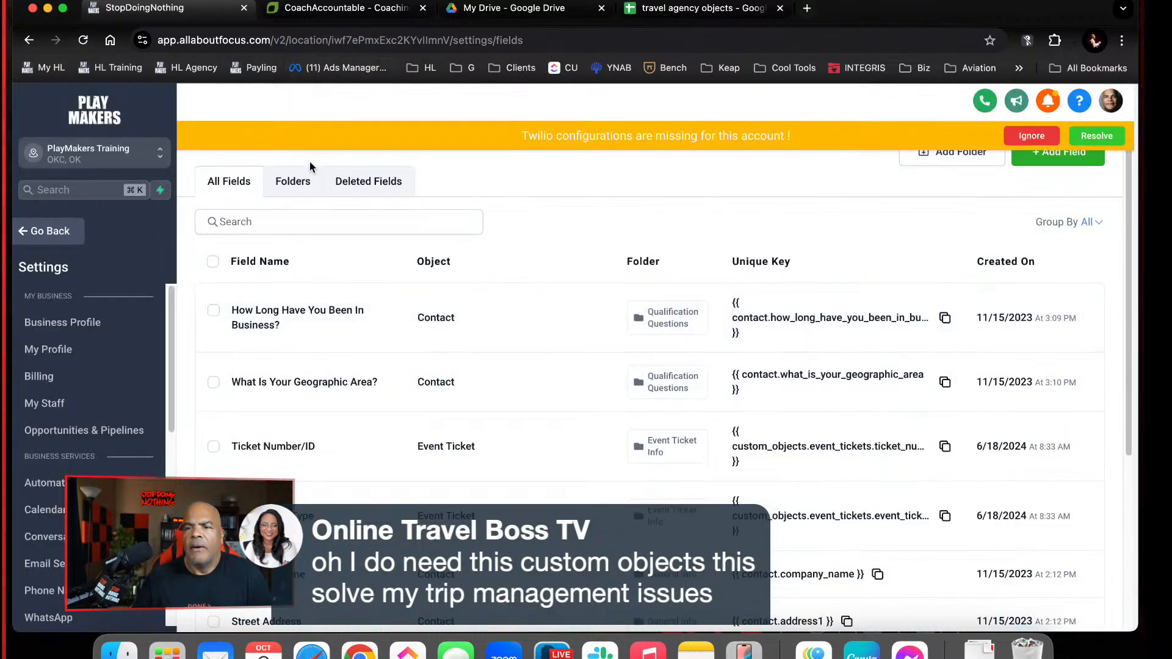
pyautogui.click(293, 182)
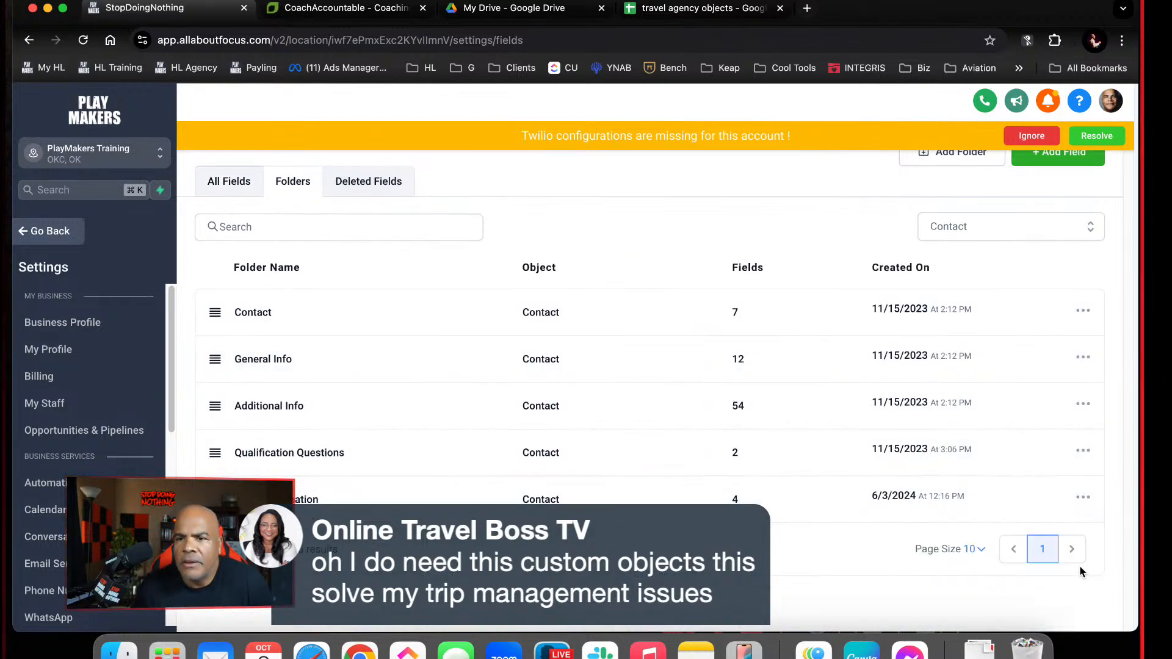
pyautogui.click(368, 182)
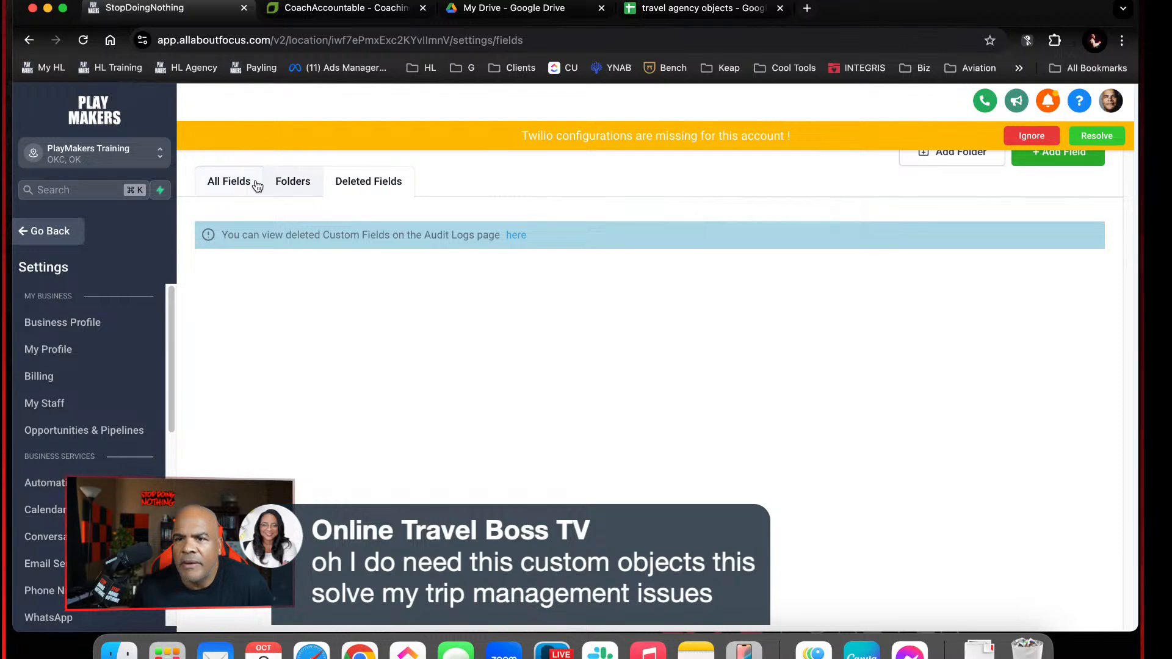
pyautogui.click(246, 182)
pyautogui.click(288, 184)
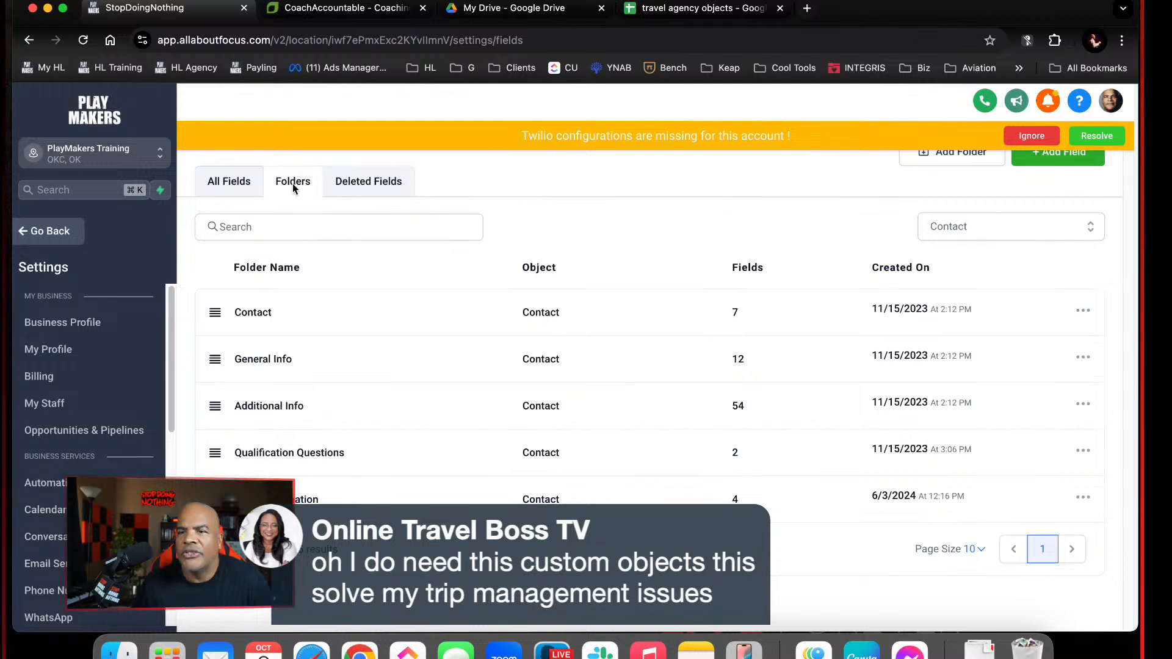
pyautogui.click(977, 226)
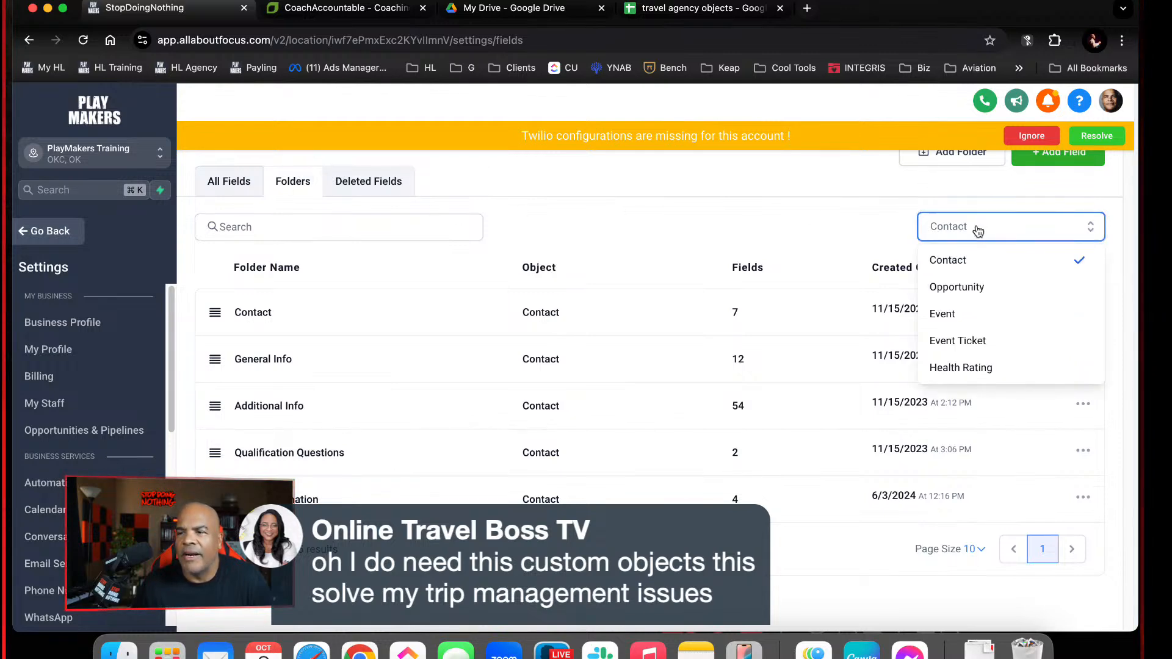
pyautogui.click(1008, 367)
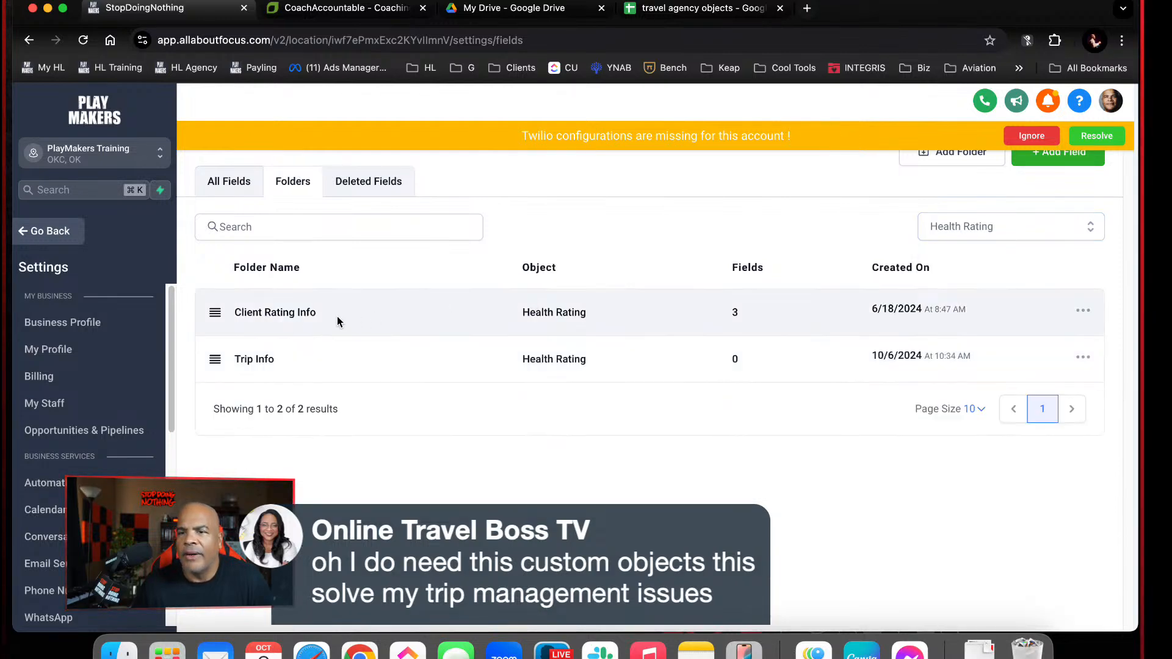
pyautogui.click(255, 358)
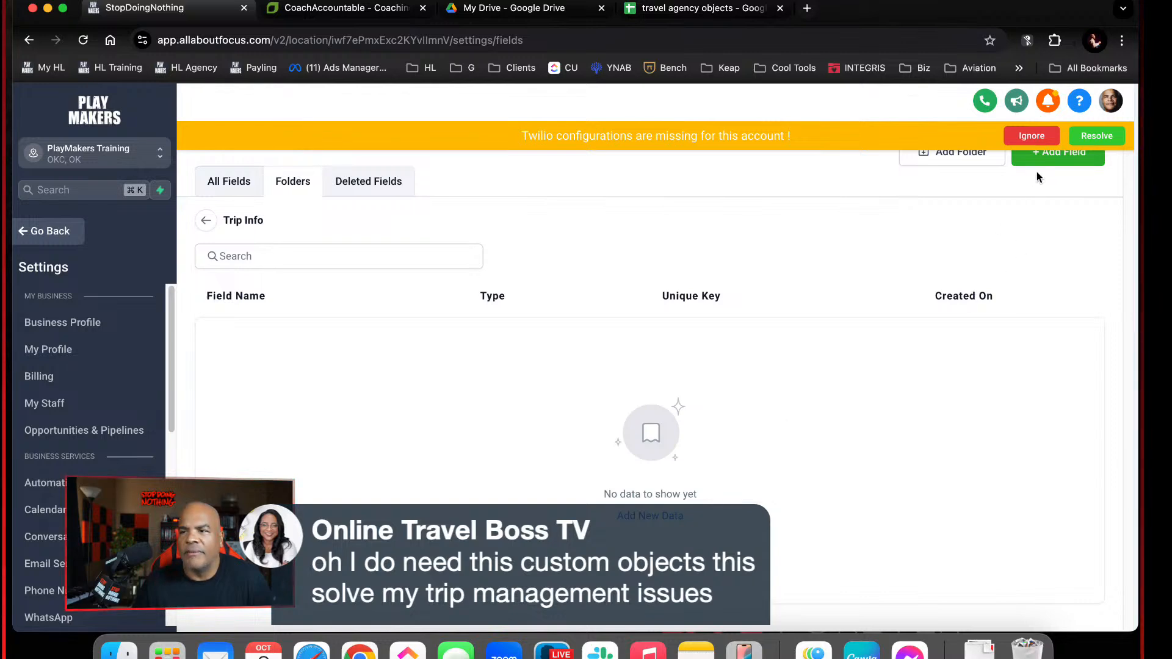
pyautogui.click(1040, 145)
pyautogui.click(1046, 153)
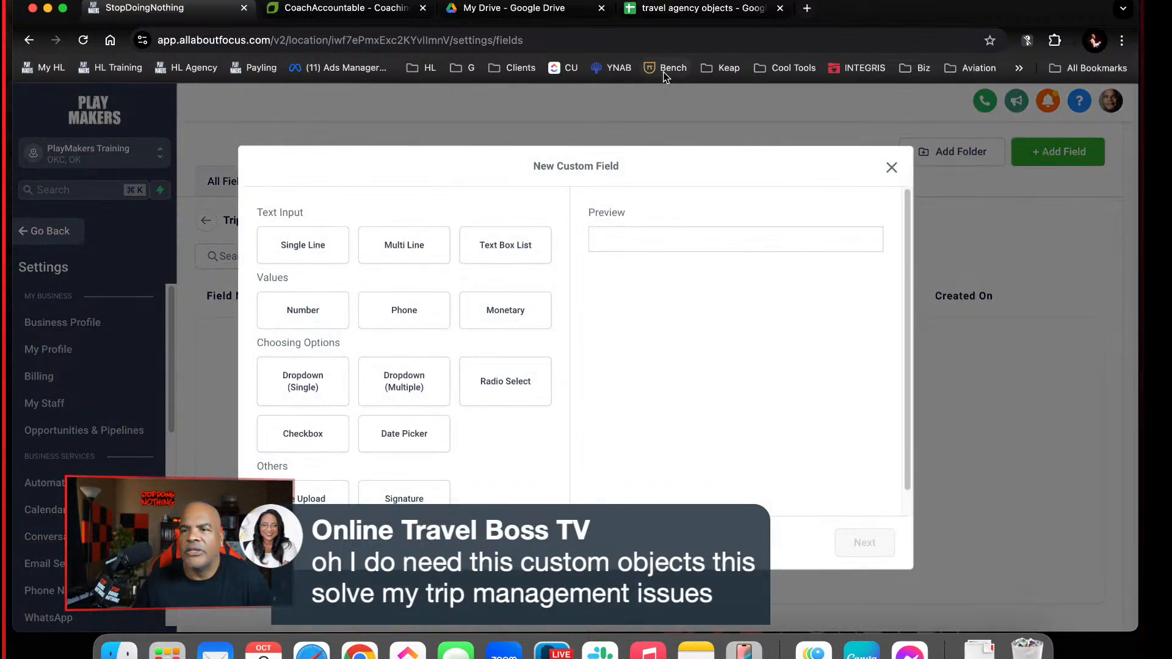
# Check the Trips headers in the travel agency objects spreadsheet and close the CoachAccountable and Google Drive browser tabs
pyautogui.click(673, 8)
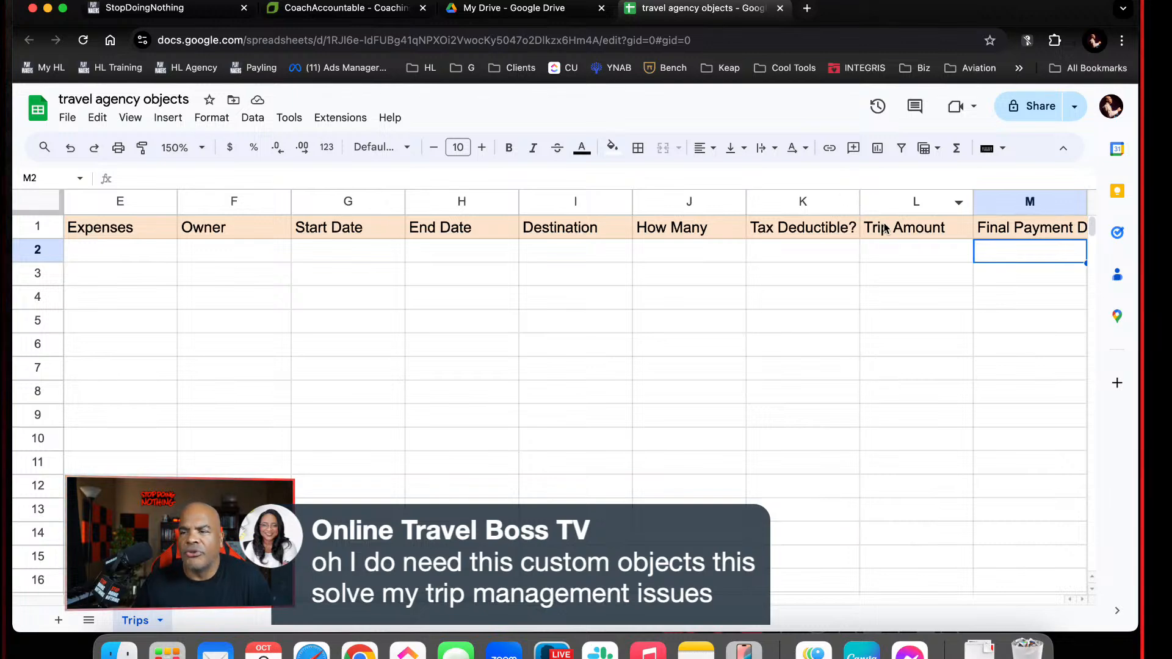
pyautogui.click(513, 8)
pyautogui.click(366, 8)
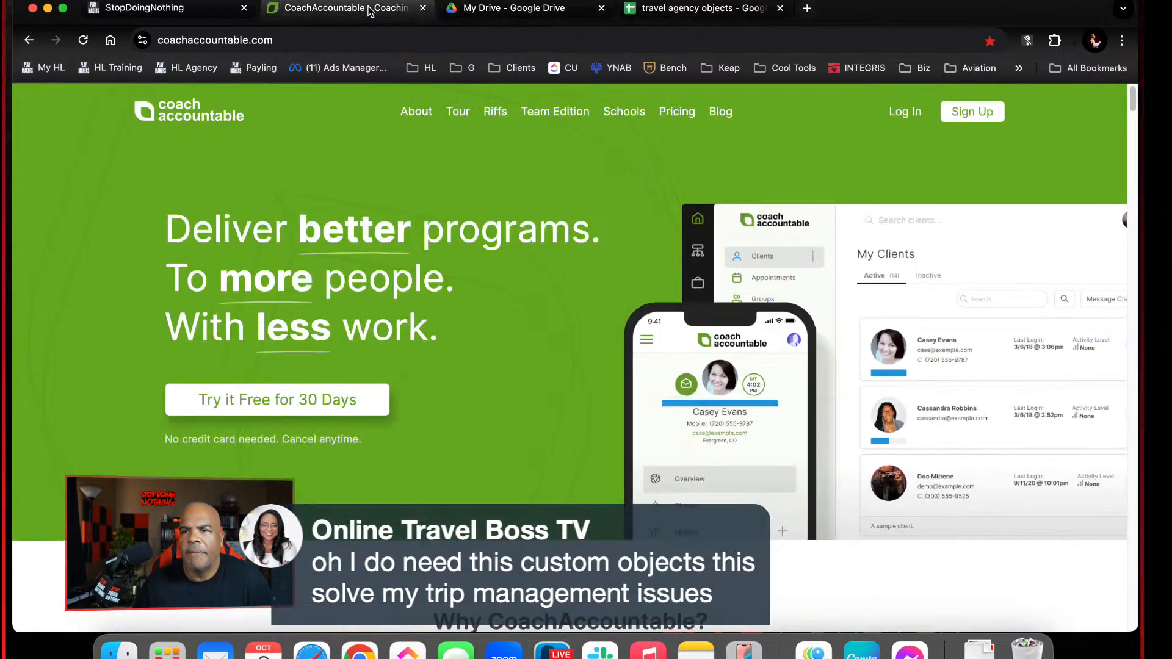
pyautogui.click(422, 8)
pyautogui.click(422, 8)
# Switch back to HighLevel and add a Monetary field named "Trip Amount" to the Health Rating object's Trip Info folder
pyautogui.click(221, 8)
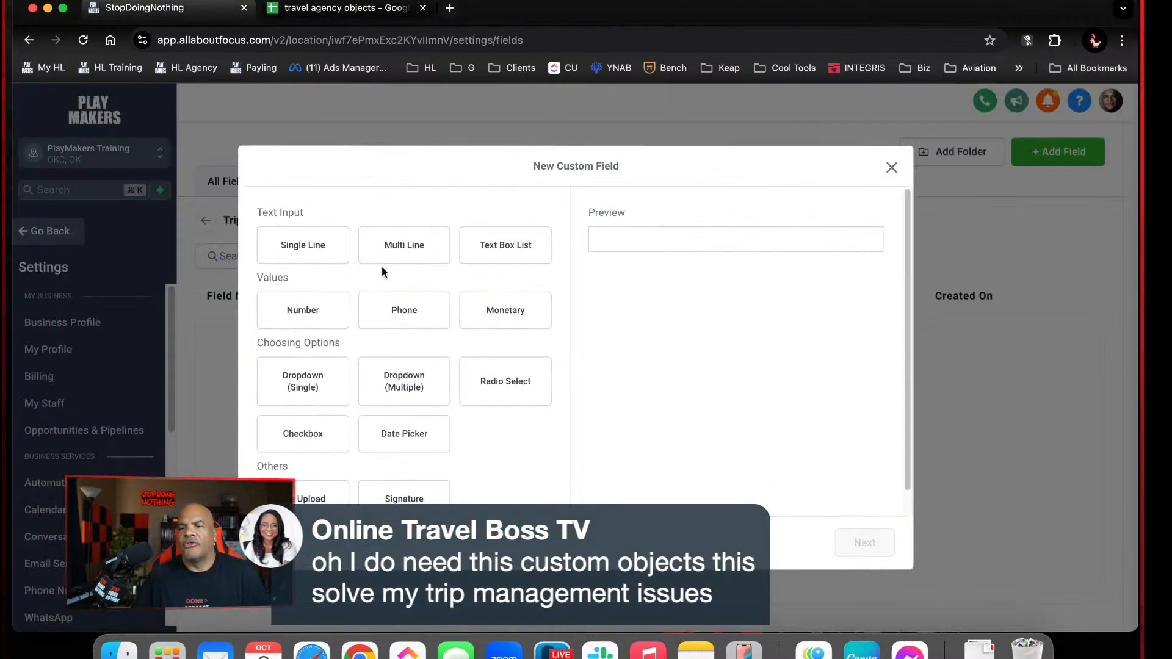
pyautogui.click(395, 402)
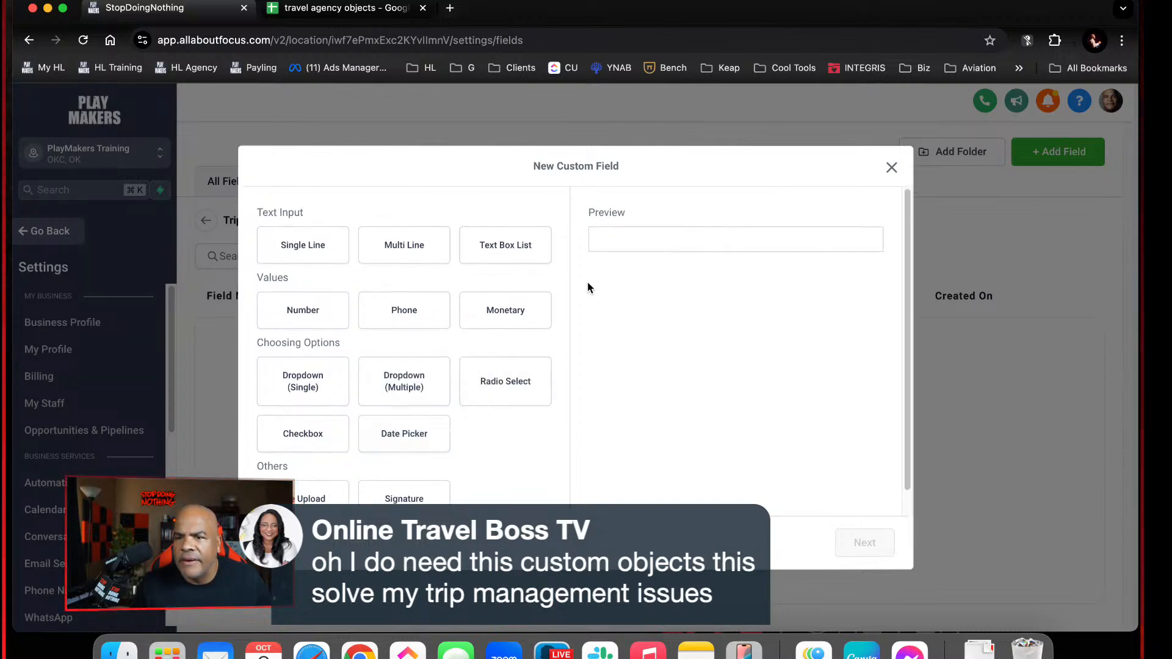
pyautogui.click(473, 318)
pyautogui.click(865, 543)
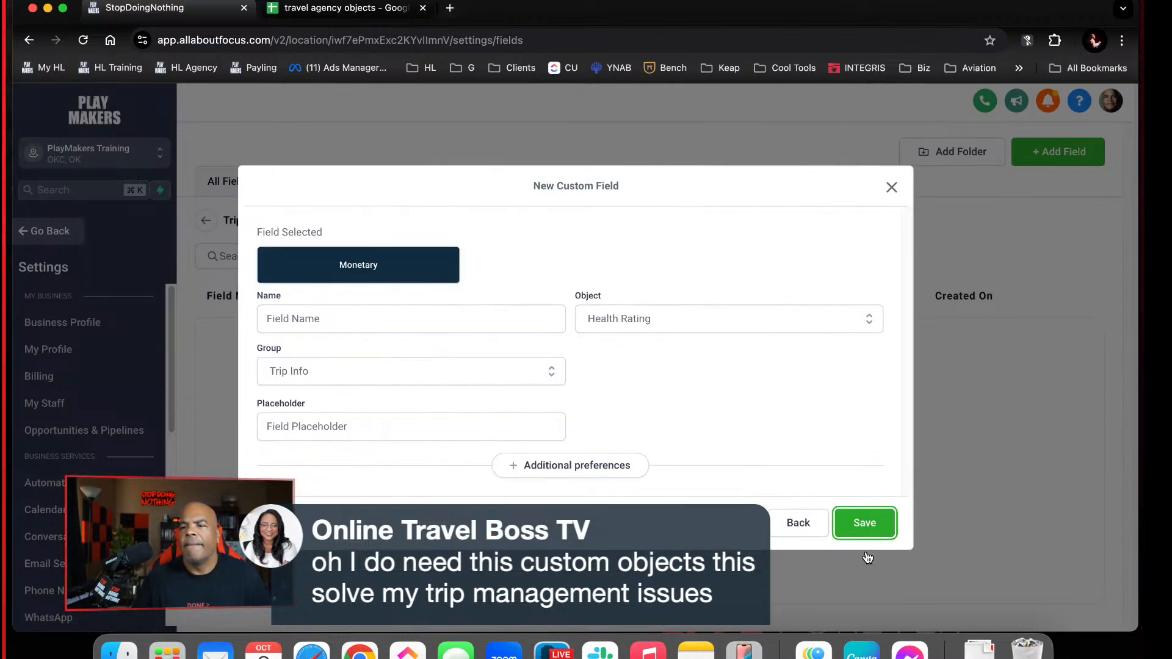
pyautogui.click(395, 316)
pyautogui.write('Tri')
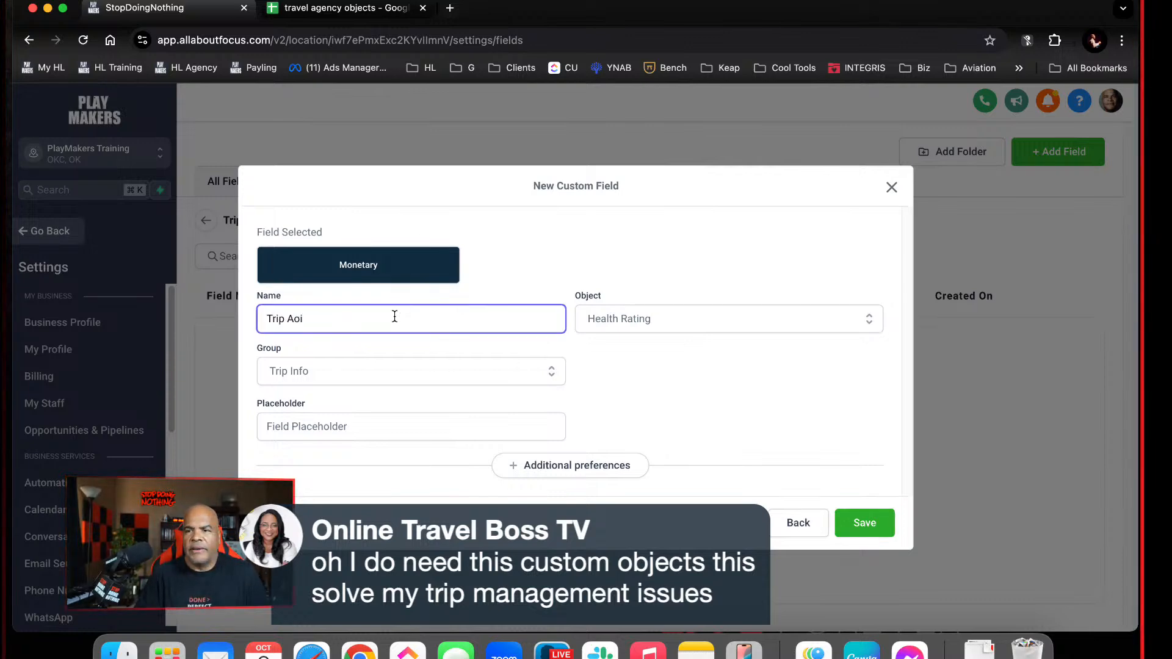
pyautogui.write('p Ao')
pyautogui.press('BackSpace')
pyautogui.write('munt')
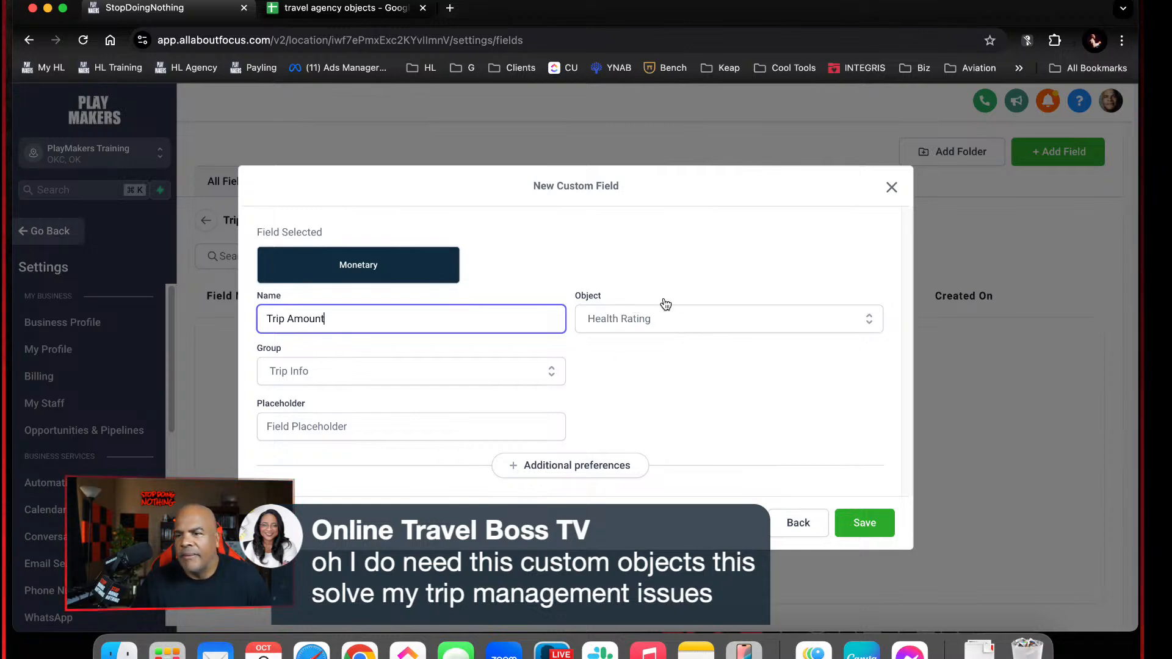
pyautogui.click(858, 520)
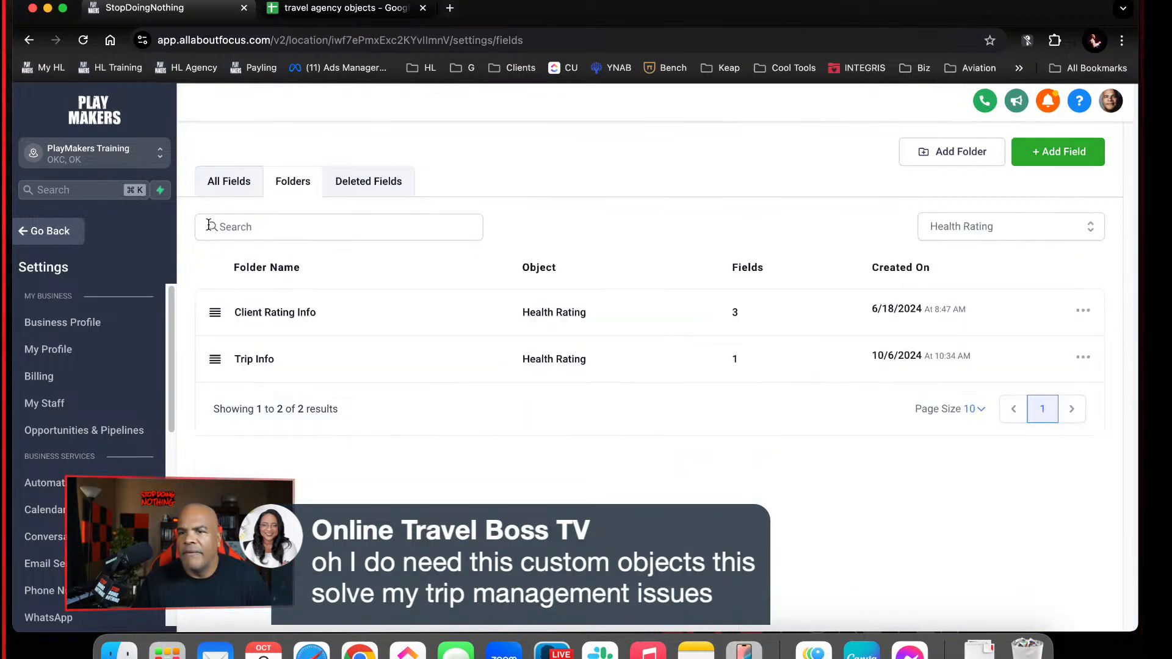
# Add a Date Picker field named "Final Payment Date" to the Health Rating object's Trip Info folder
pyautogui.click(206, 220)
pyautogui.click(278, 361)
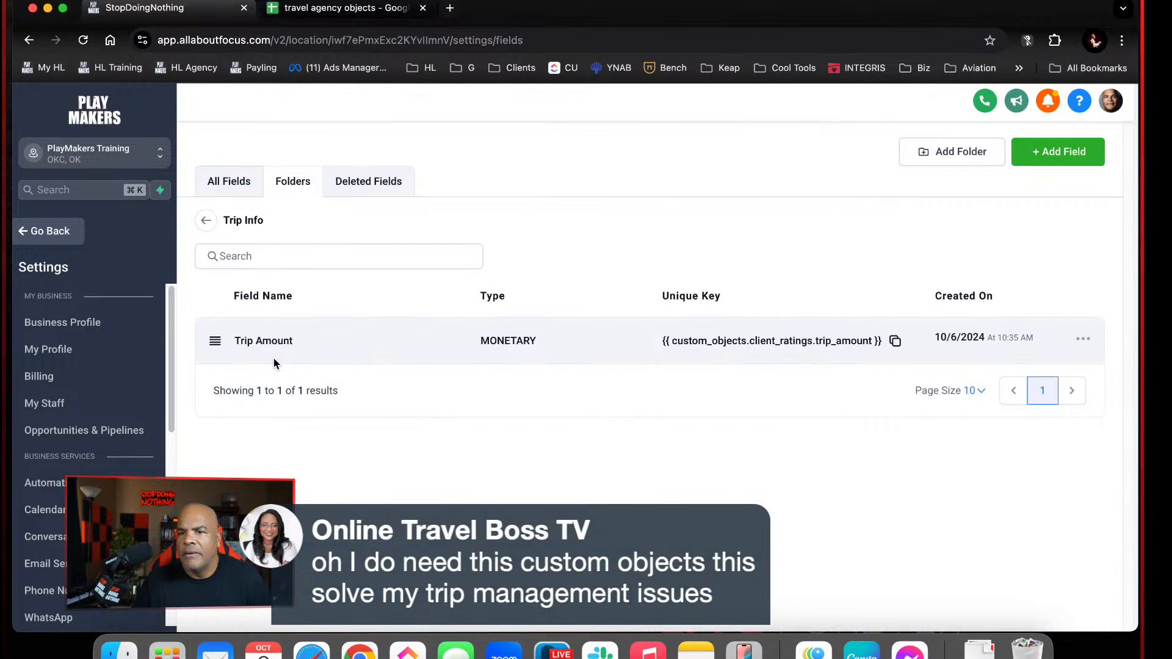
pyautogui.click(1088, 157)
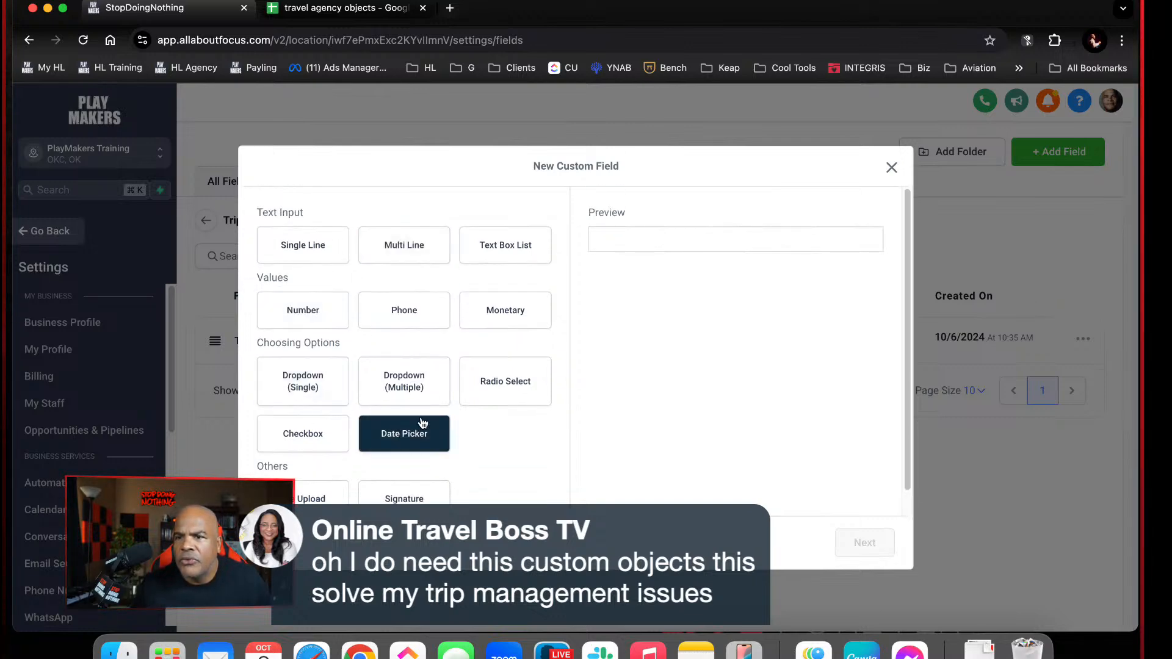
pyautogui.click(414, 331)
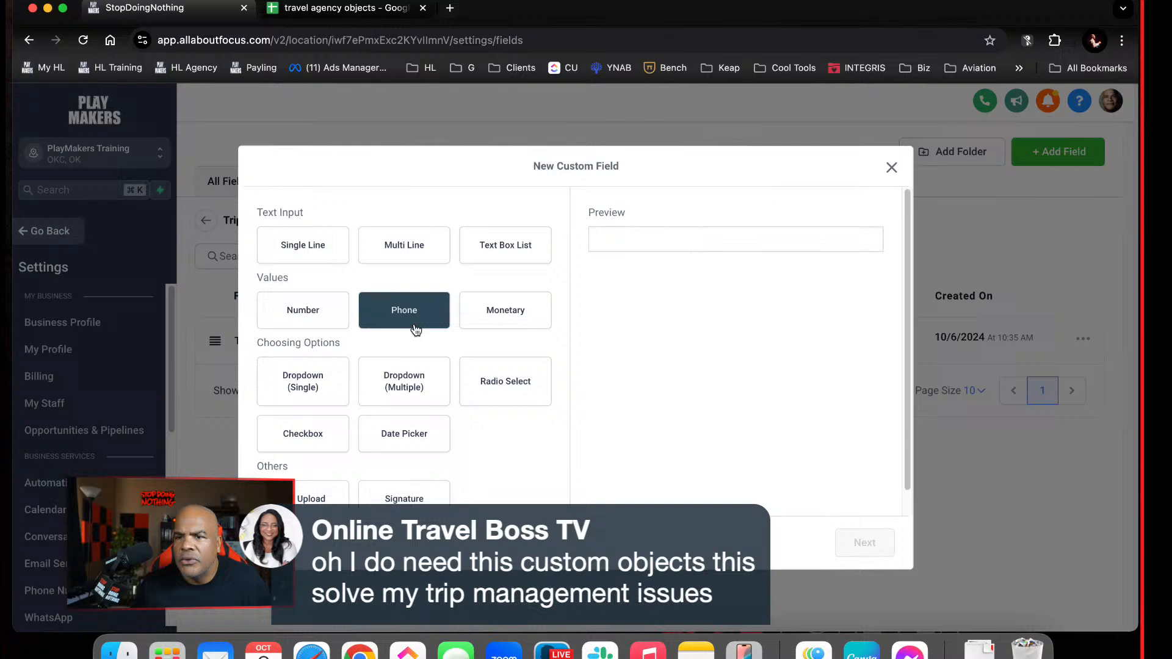
pyautogui.click(401, 385)
pyautogui.scroll(-1, 398, 392)
pyautogui.click(401, 411)
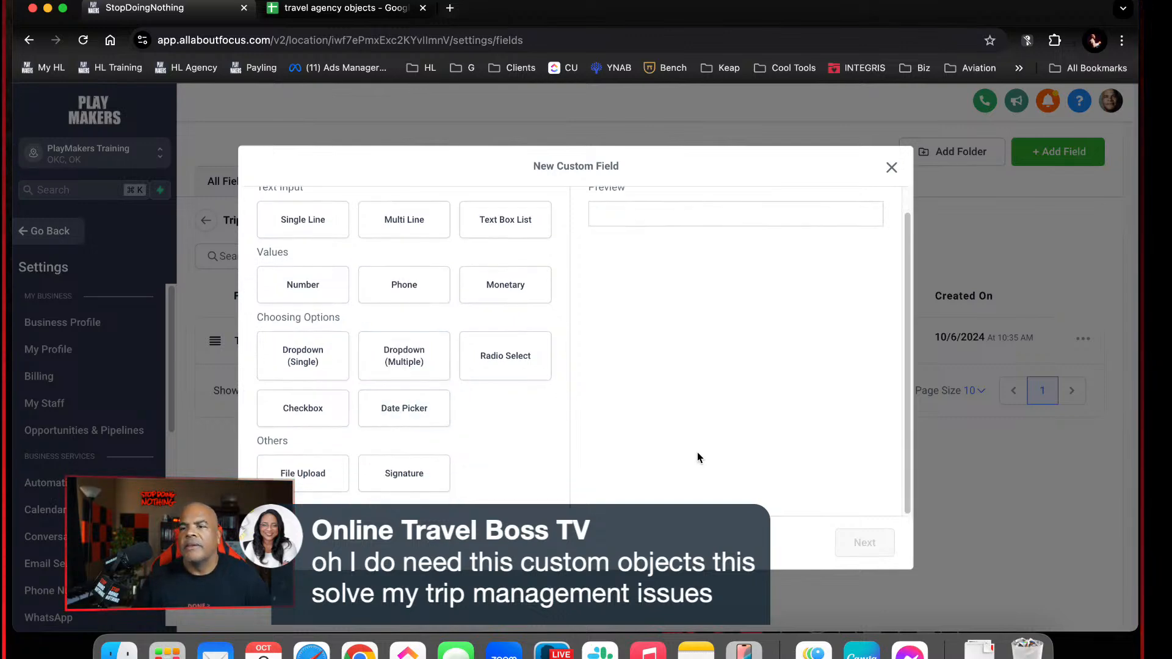
pyautogui.click(879, 545)
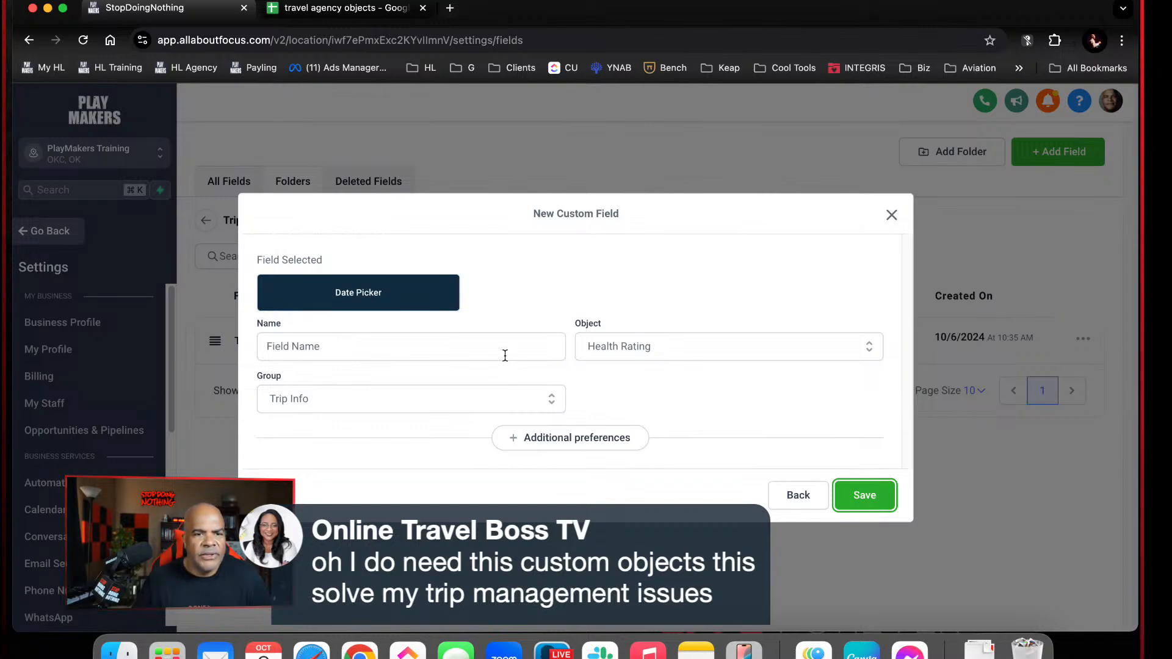
pyautogui.click(468, 355)
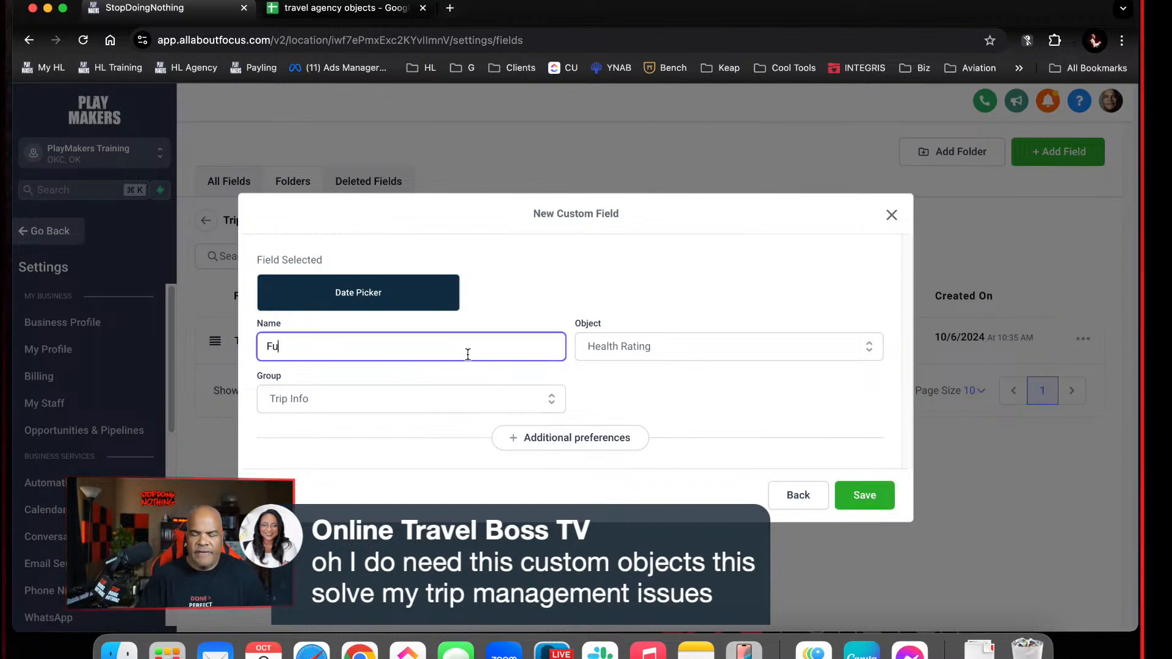
pyautogui.write('Final Payment Date')
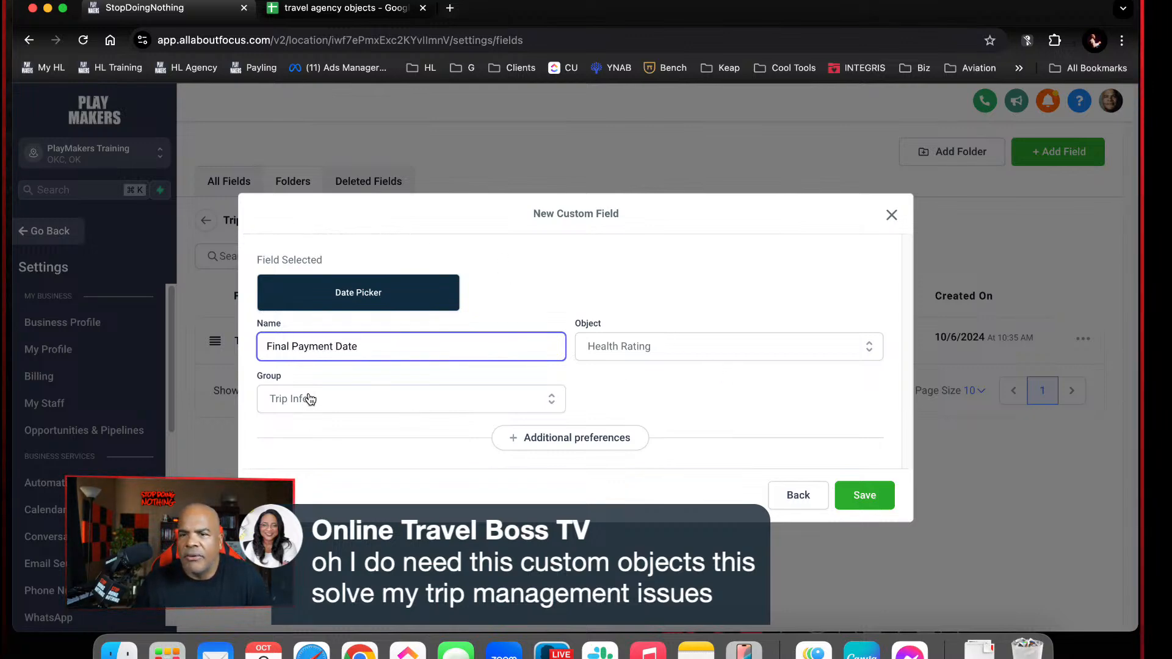
pyautogui.click(847, 487)
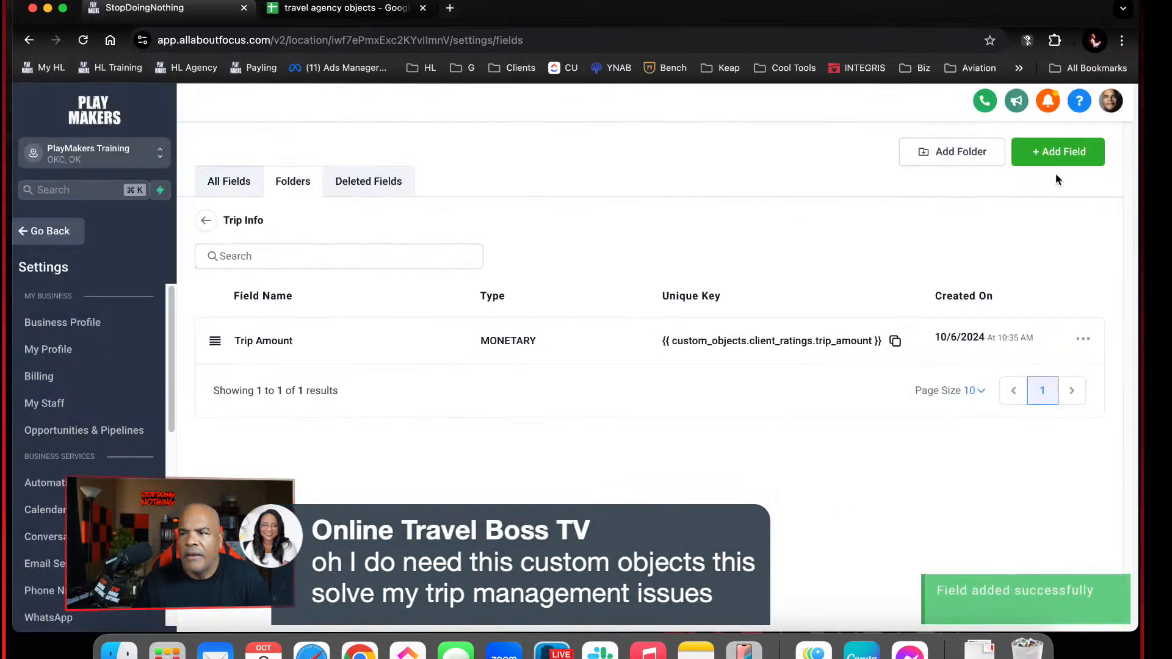
# Leave the settings, open the Health Ratings list, and examine its columns for the added trip fields
pyautogui.click(47, 228)
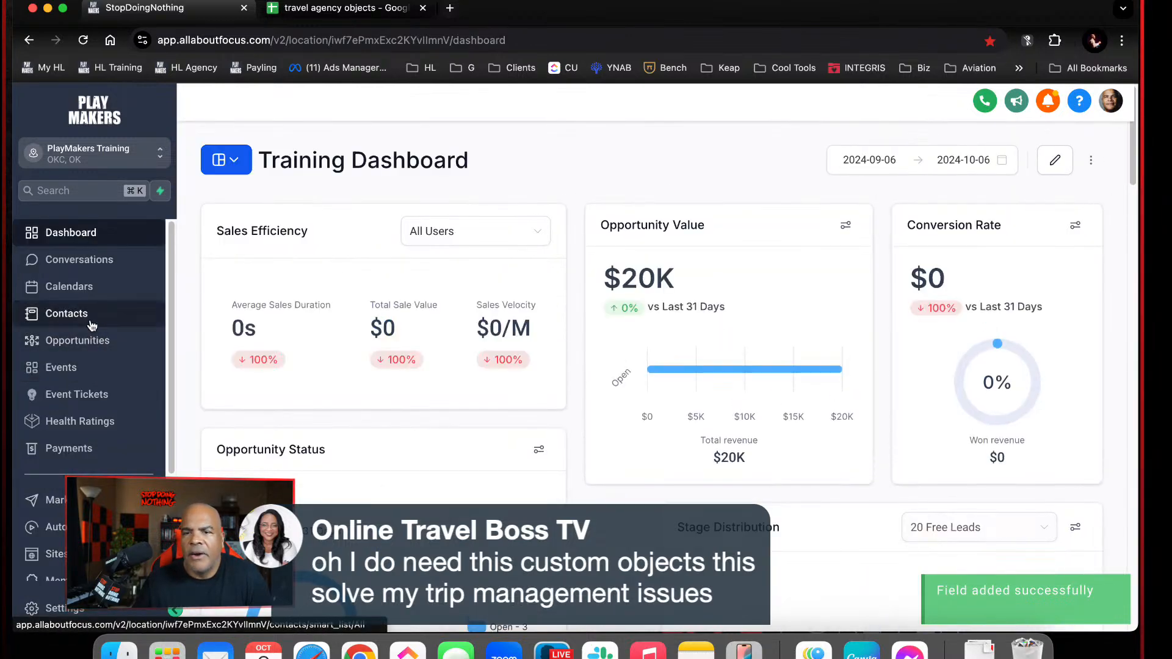
pyautogui.click(92, 326)
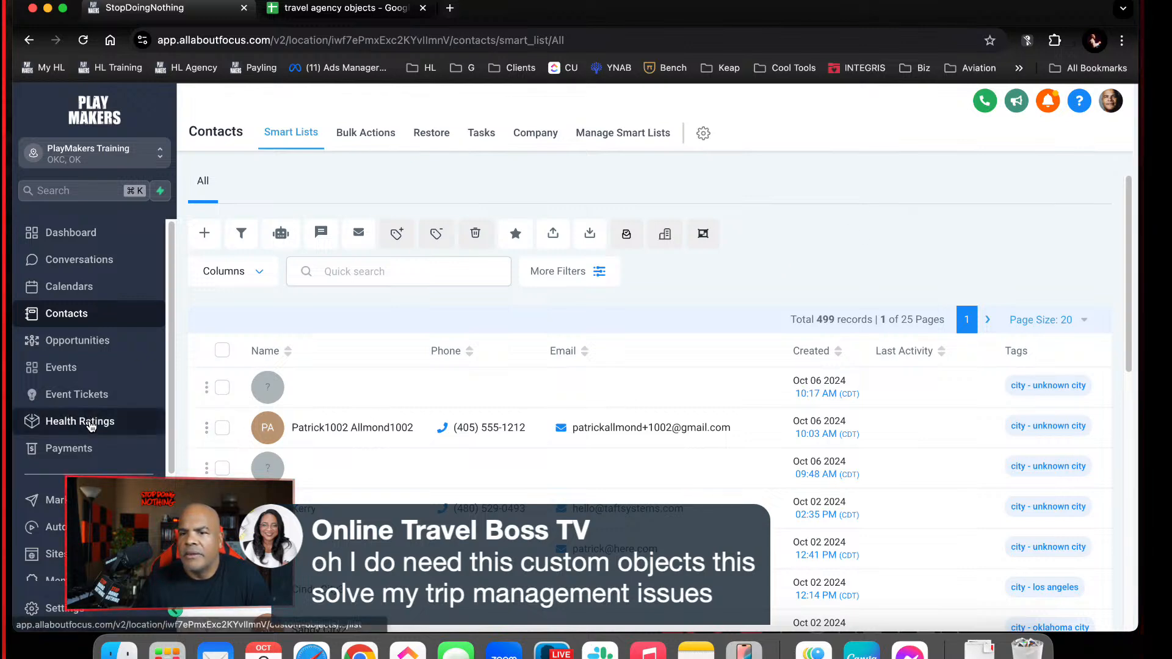
pyautogui.click(75, 428)
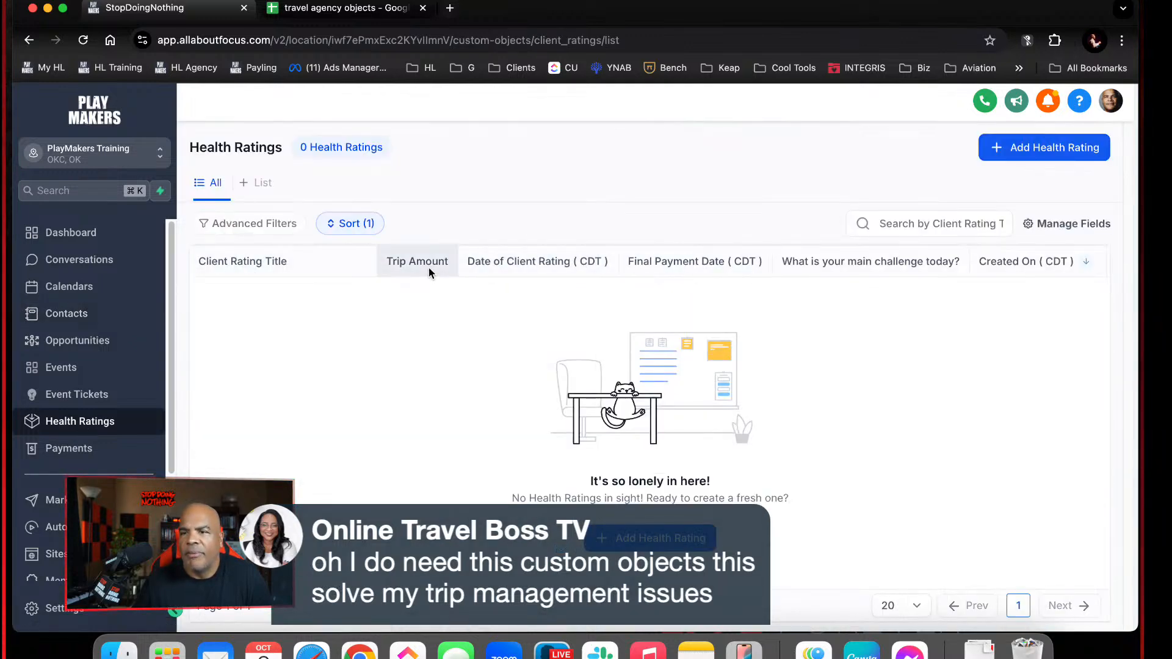
pyautogui.hscroll(2, 717, 272)
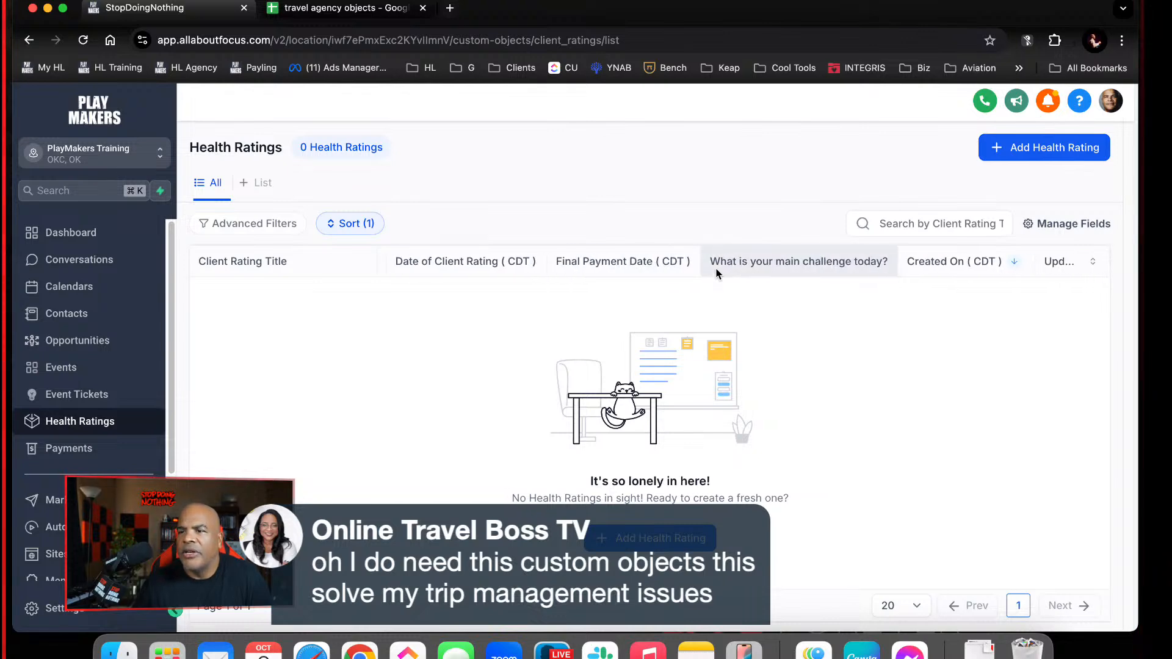
pyautogui.hscroll(1, 716, 273)
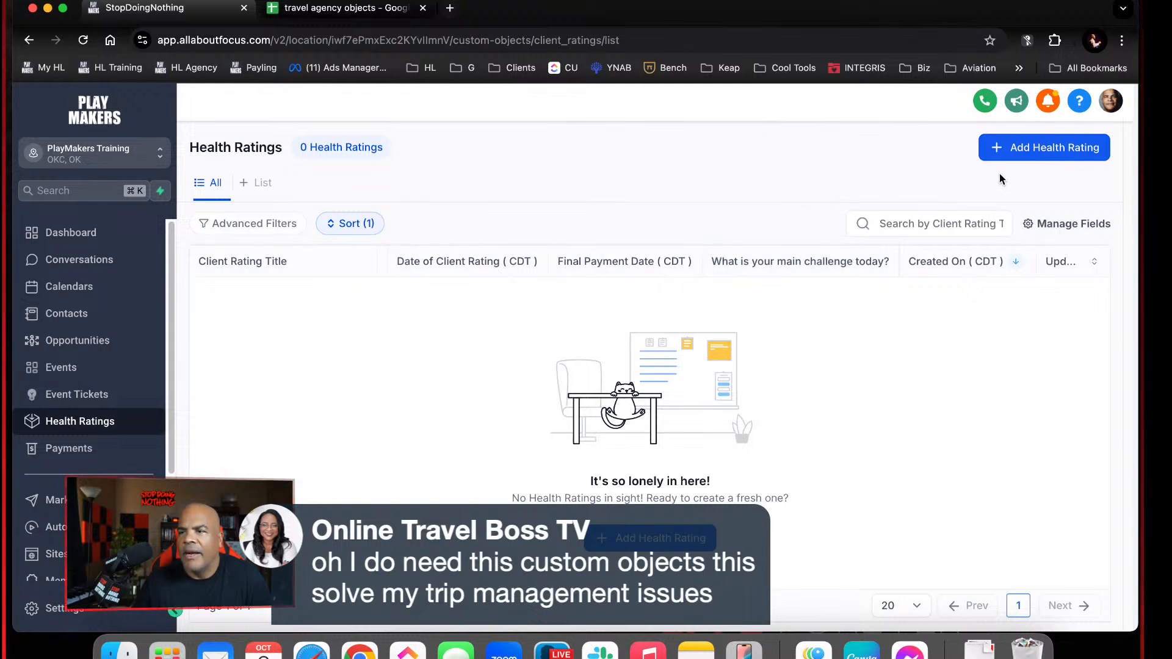
# Create a Health Rating record titled "Sunday Oct 6th Rating" and save it
pyautogui.click(1009, 147)
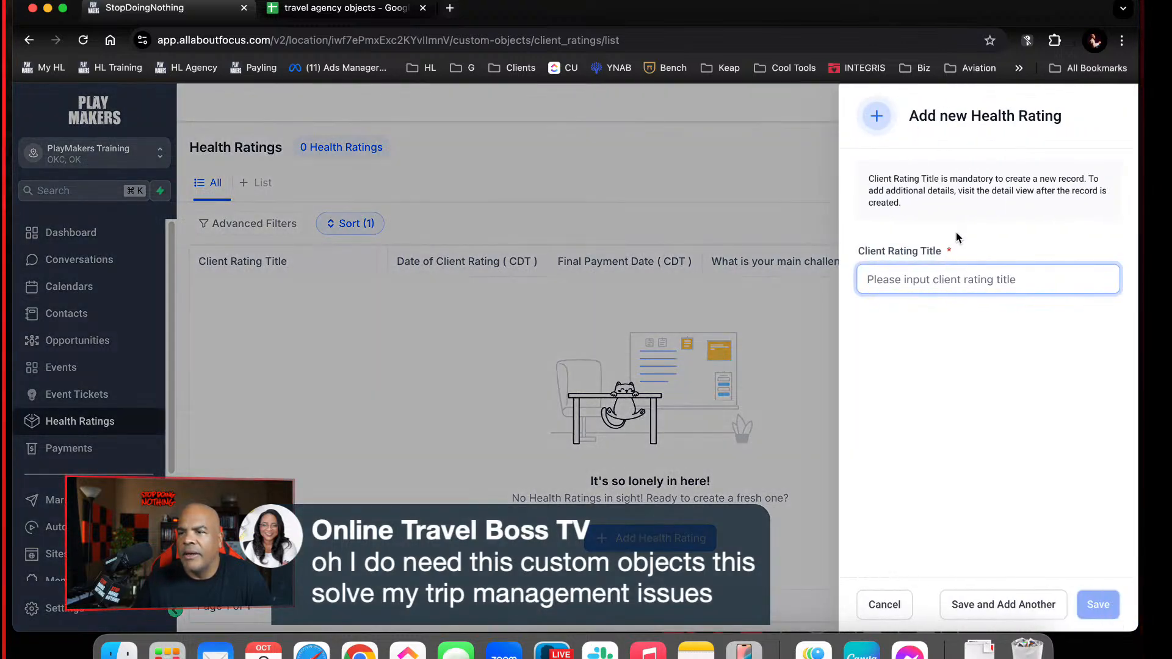
pyautogui.click(950, 281)
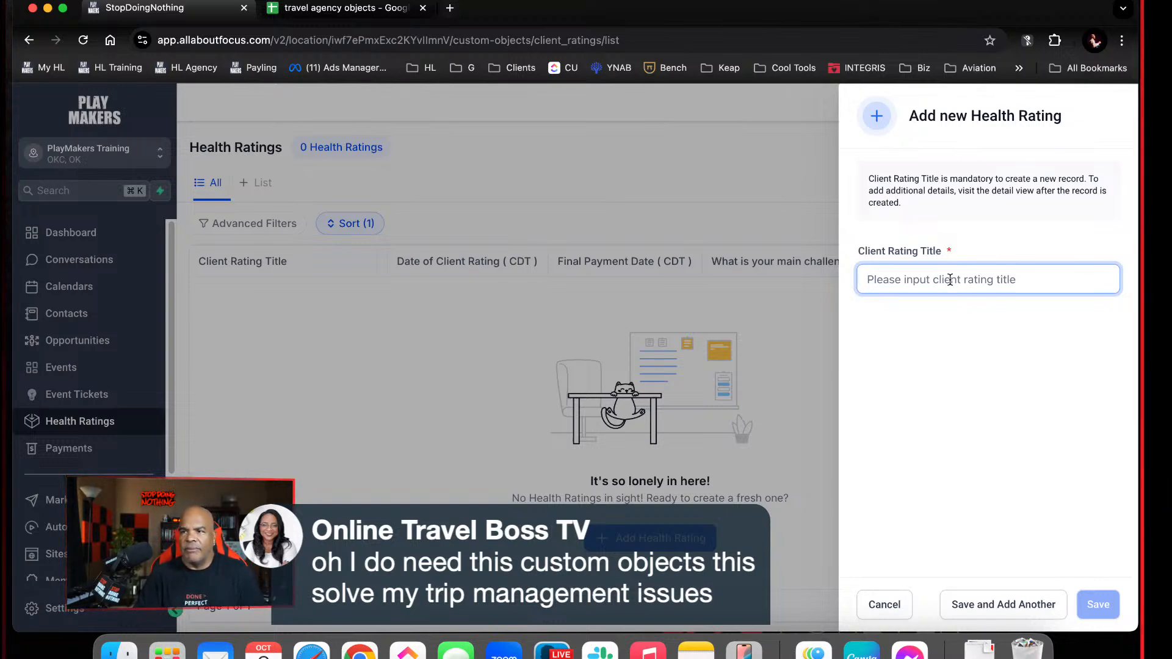
pyautogui.write('Sunday')
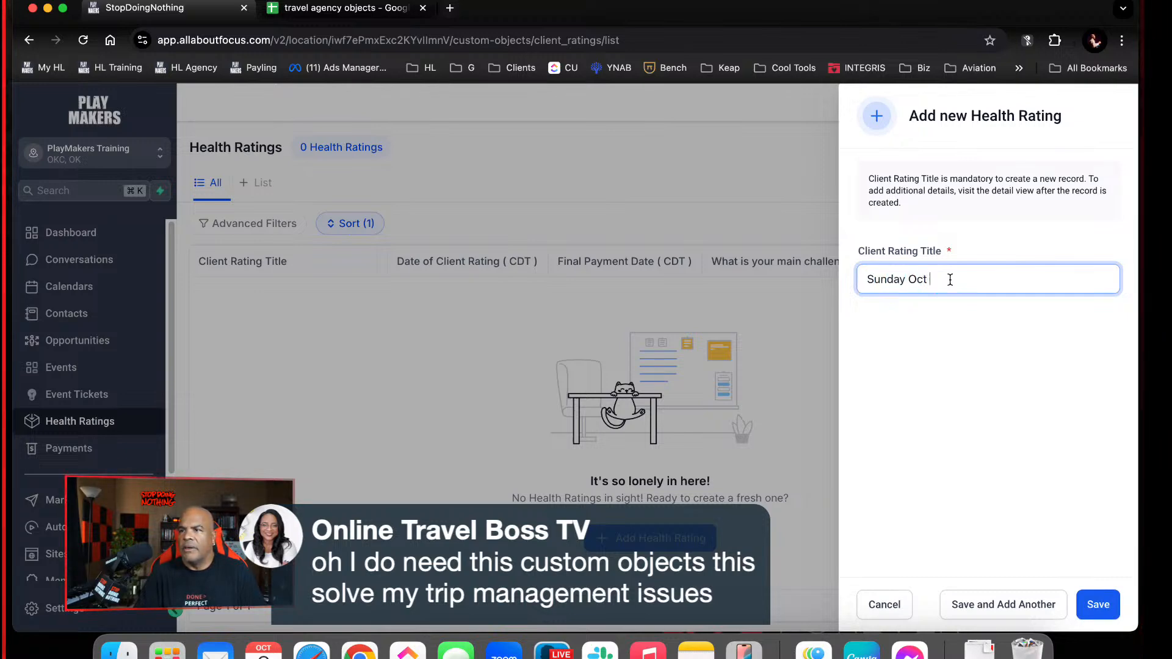
pyautogui.write(' Oct 7')
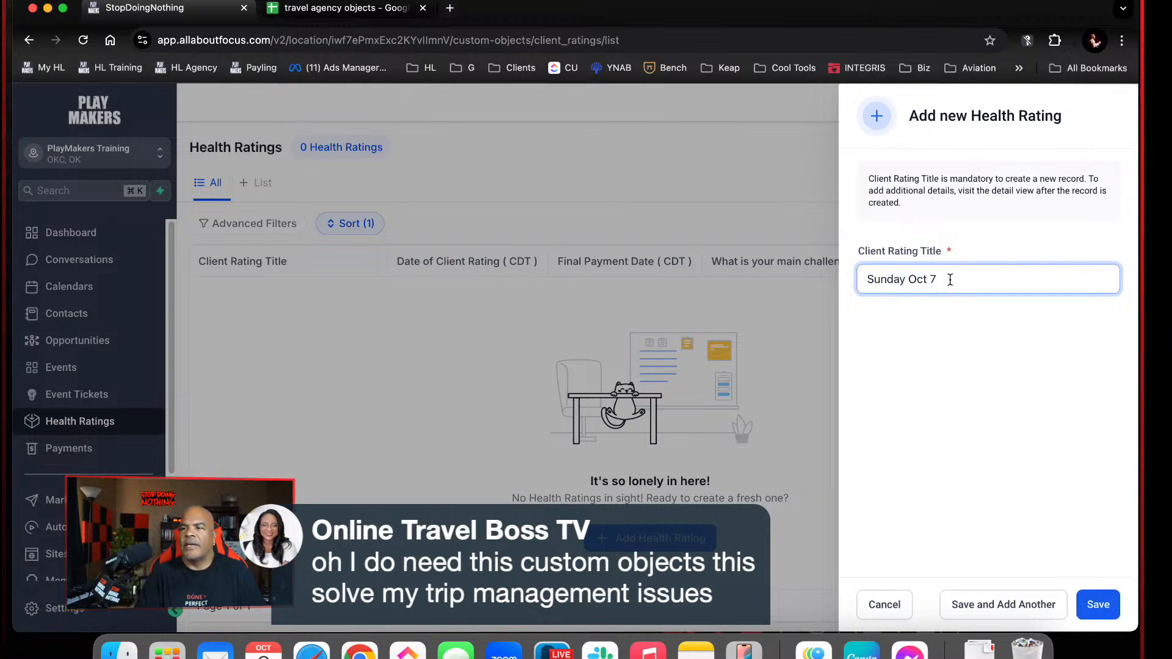
pyautogui.press('BackSpace')
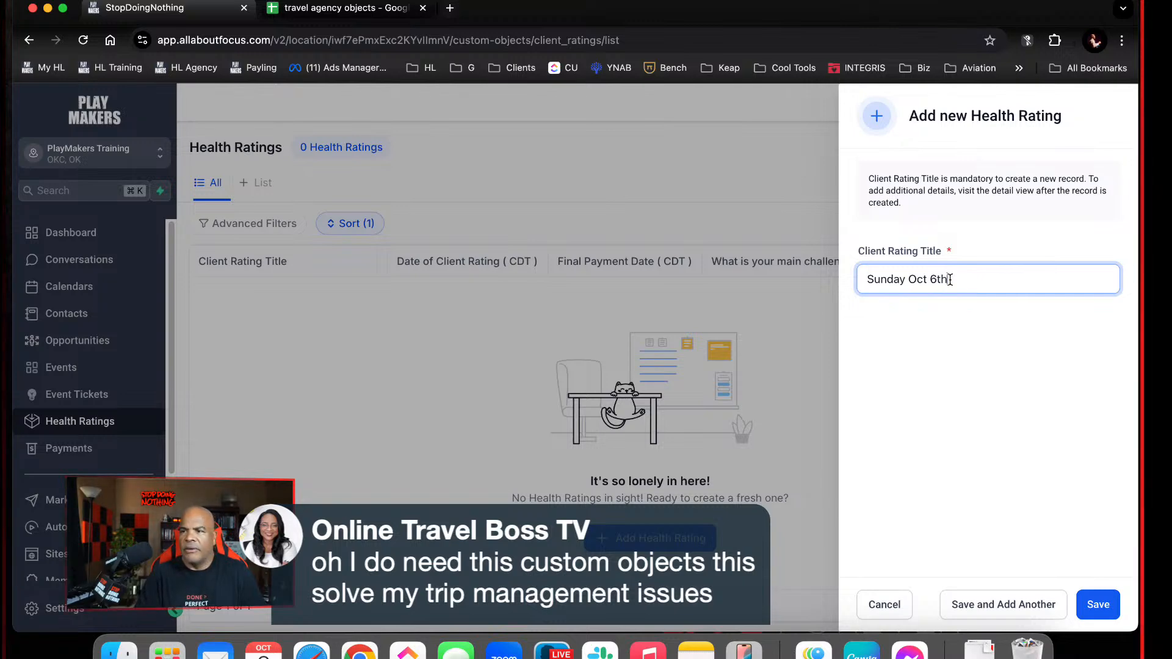
pyautogui.write('6th Rating')
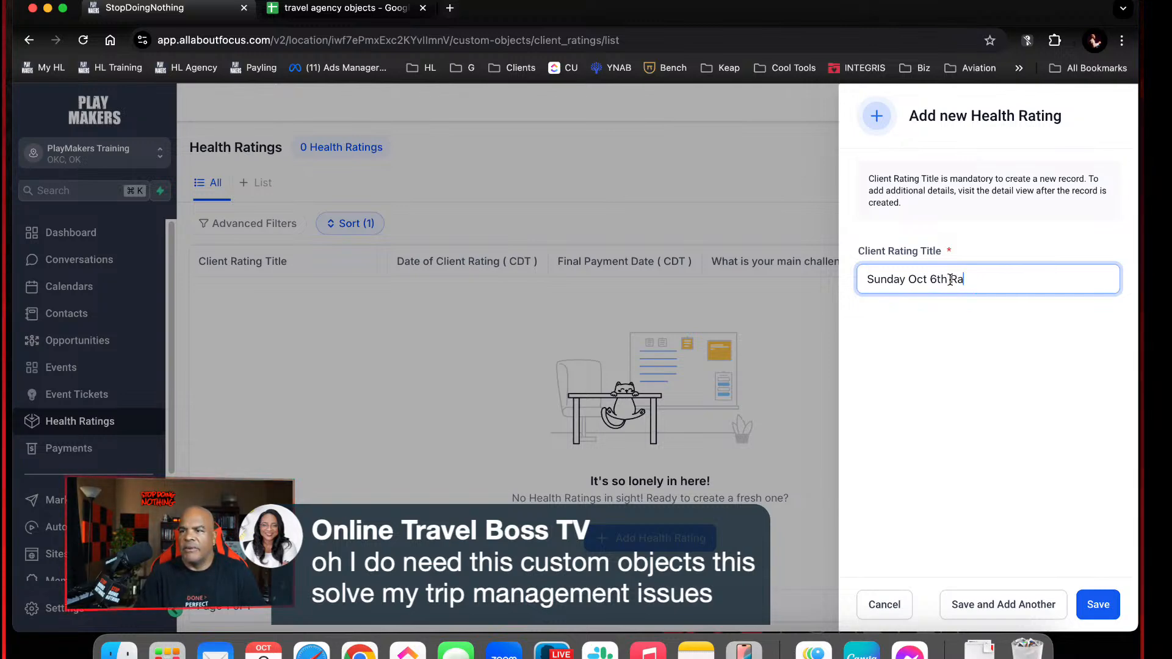
pyautogui.click(1110, 611)
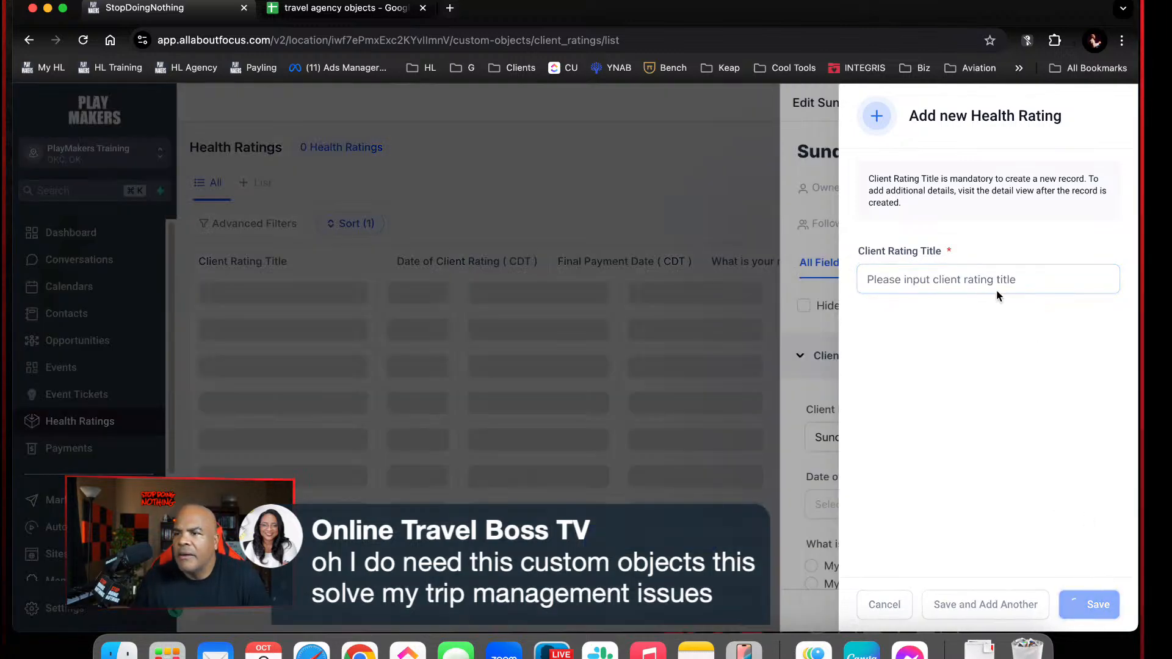
# Examine the new rating's Client Rating Info fields and expand its Trip Info folder to view the trip fields
pyautogui.scroll(-3, 989, 455)
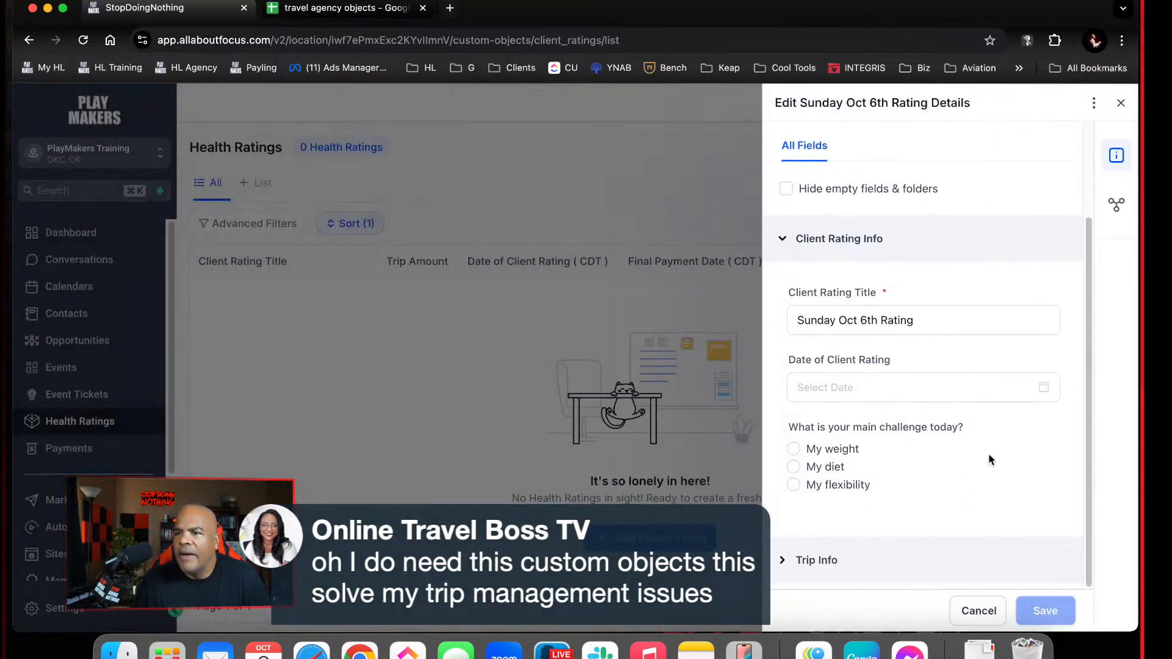
pyautogui.scroll(3, 989, 455)
pyautogui.scroll(-2, 988, 453)
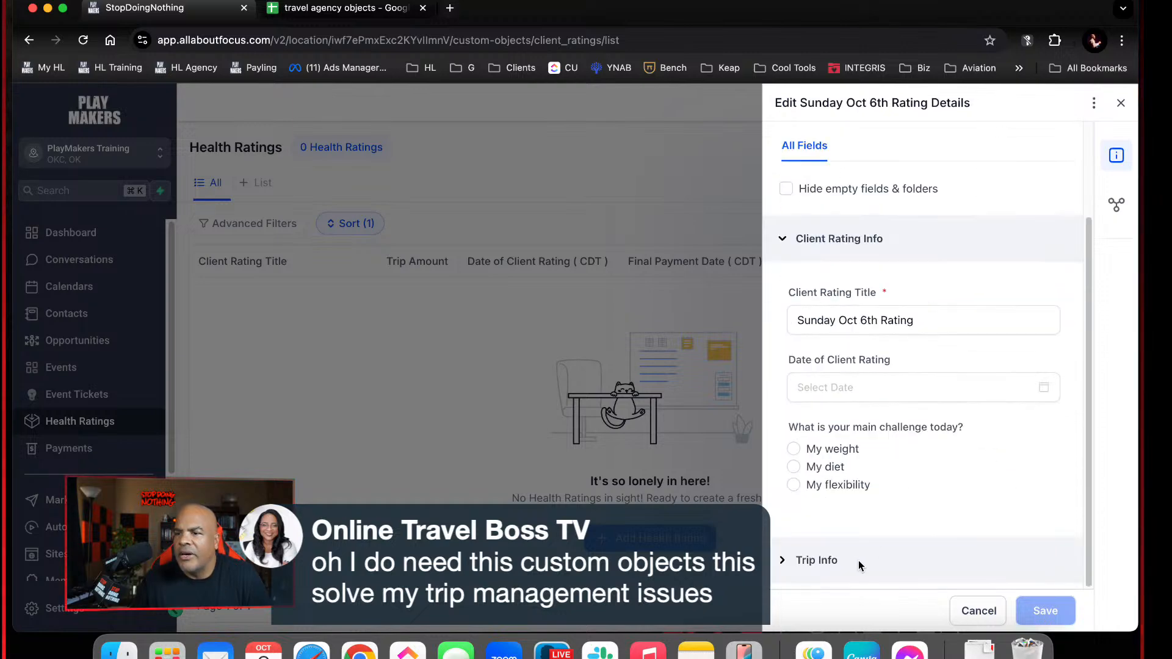
pyautogui.scroll(-3, 921, 520)
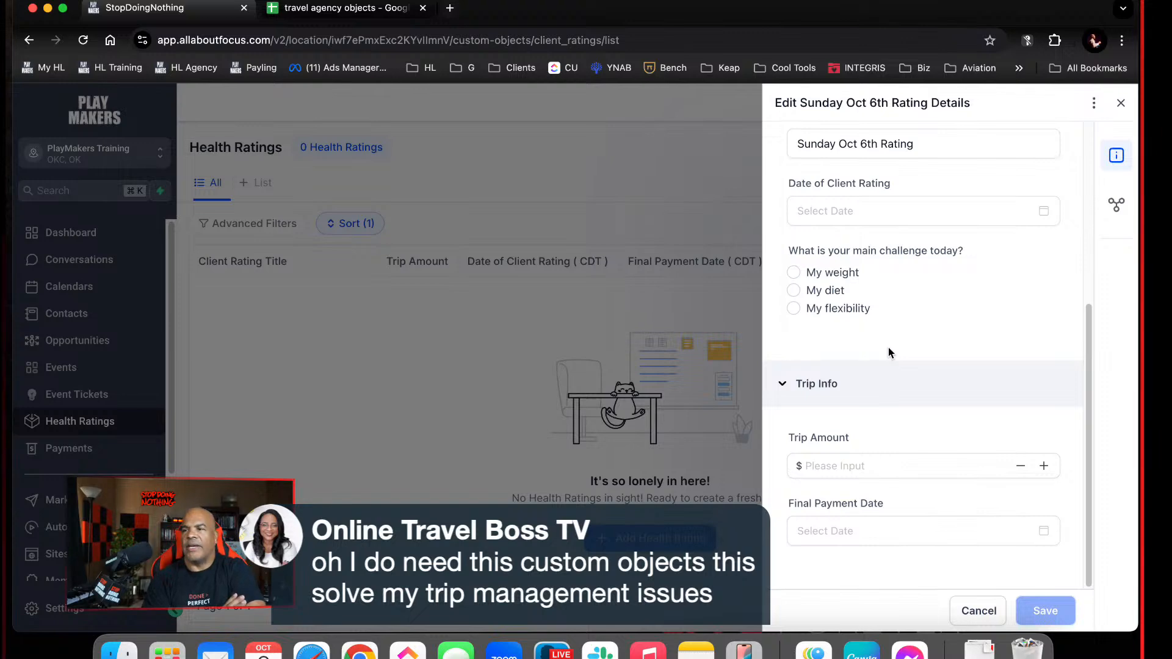
# Associate the second listed contact with the Sunday Oct 6th Rating and close the record
pyautogui.click(1122, 206)
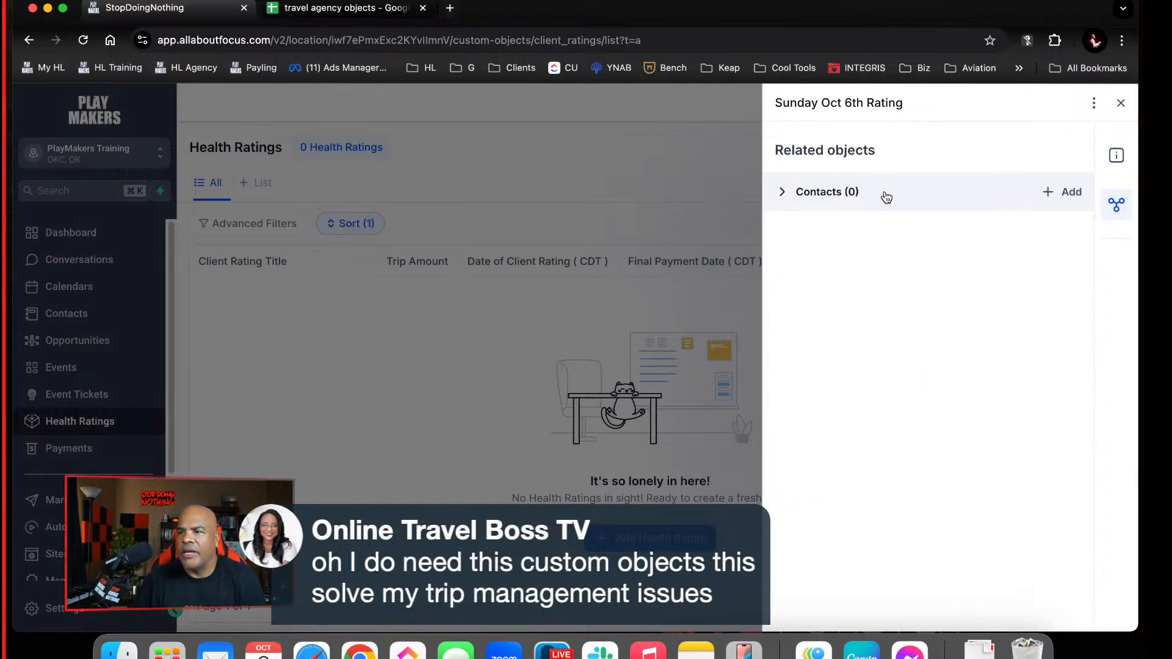
pyautogui.click(1065, 192)
pyautogui.click(1043, 195)
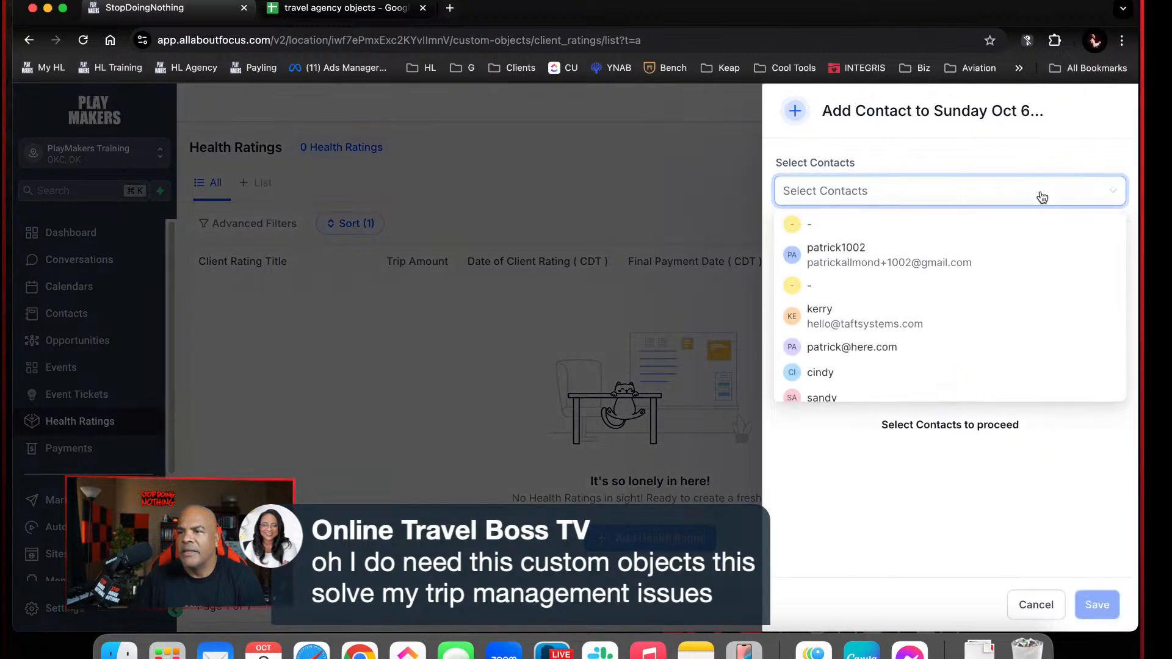
pyautogui.click(946, 262)
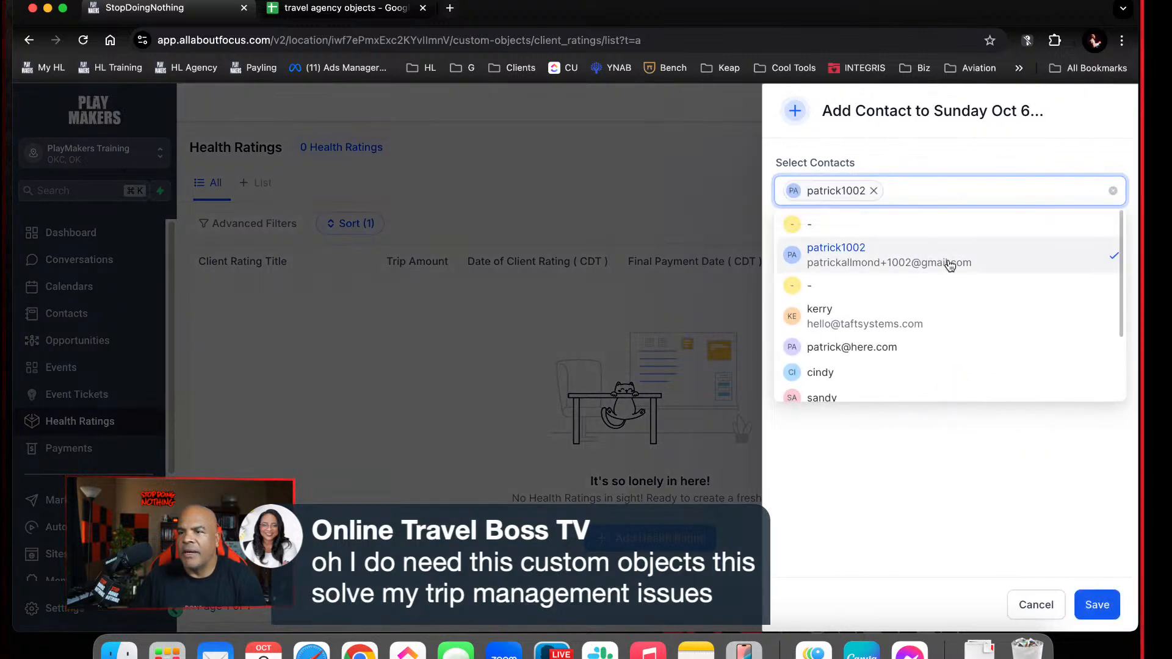
pyautogui.click(1099, 602)
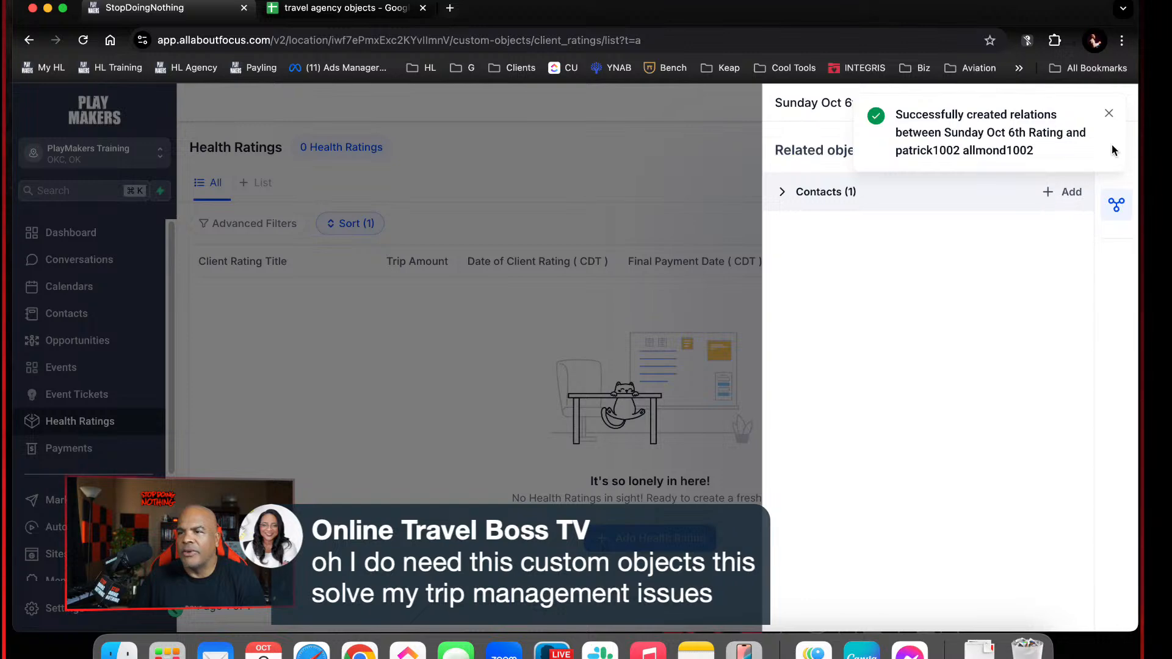
pyautogui.click(1109, 114)
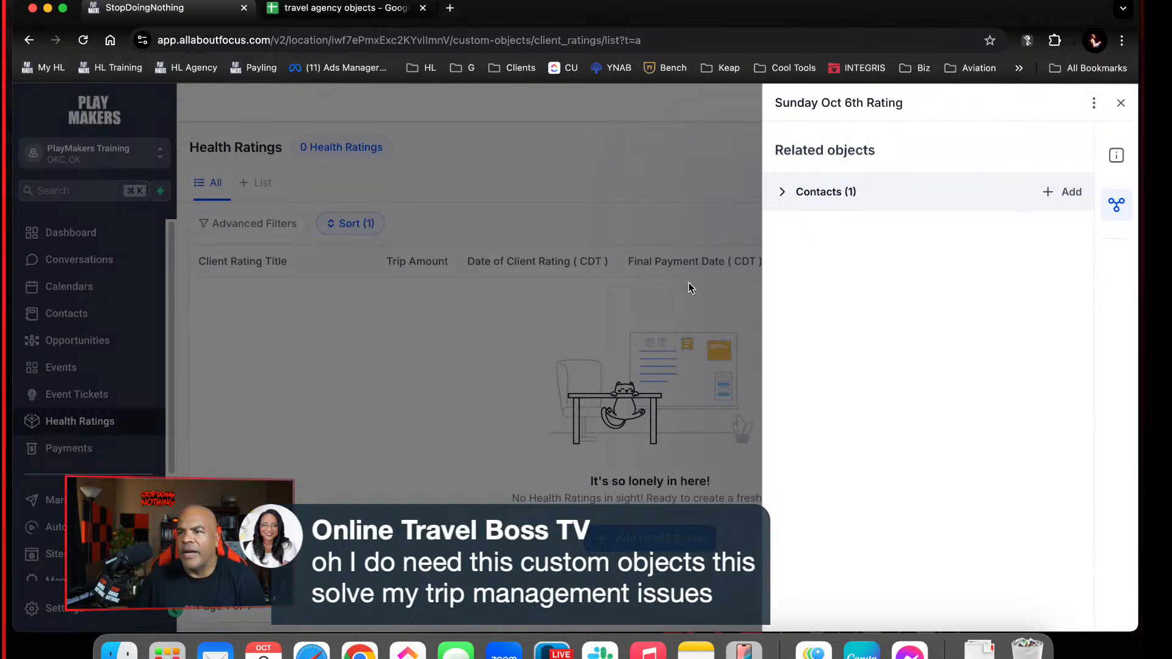
pyautogui.click(608, 314)
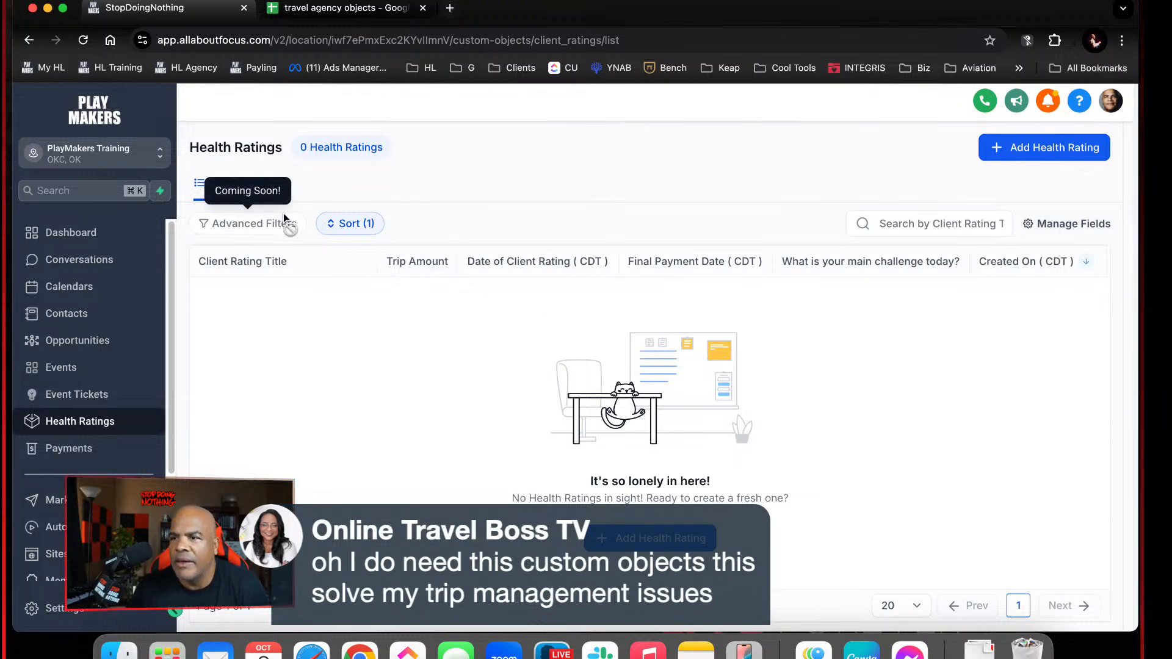
# Refresh the Health Ratings list by way of Event Tickets, reopen Sunday Oct 6th Rating, and inspect its associated contact
pyautogui.click(66, 394)
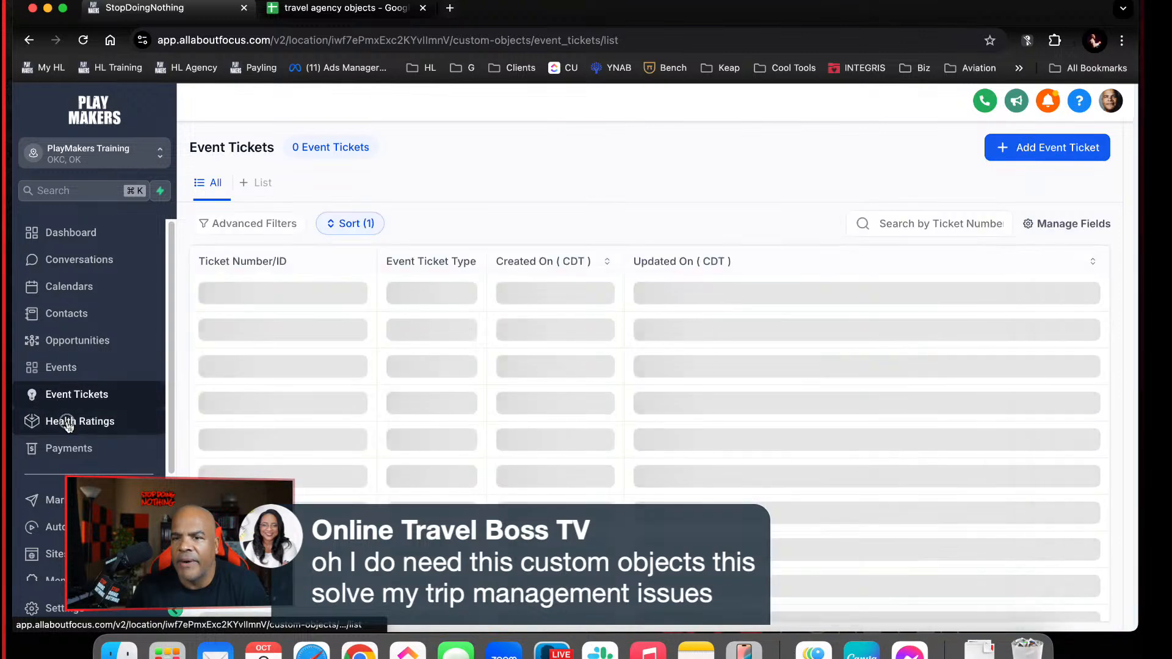
pyautogui.click(68, 424)
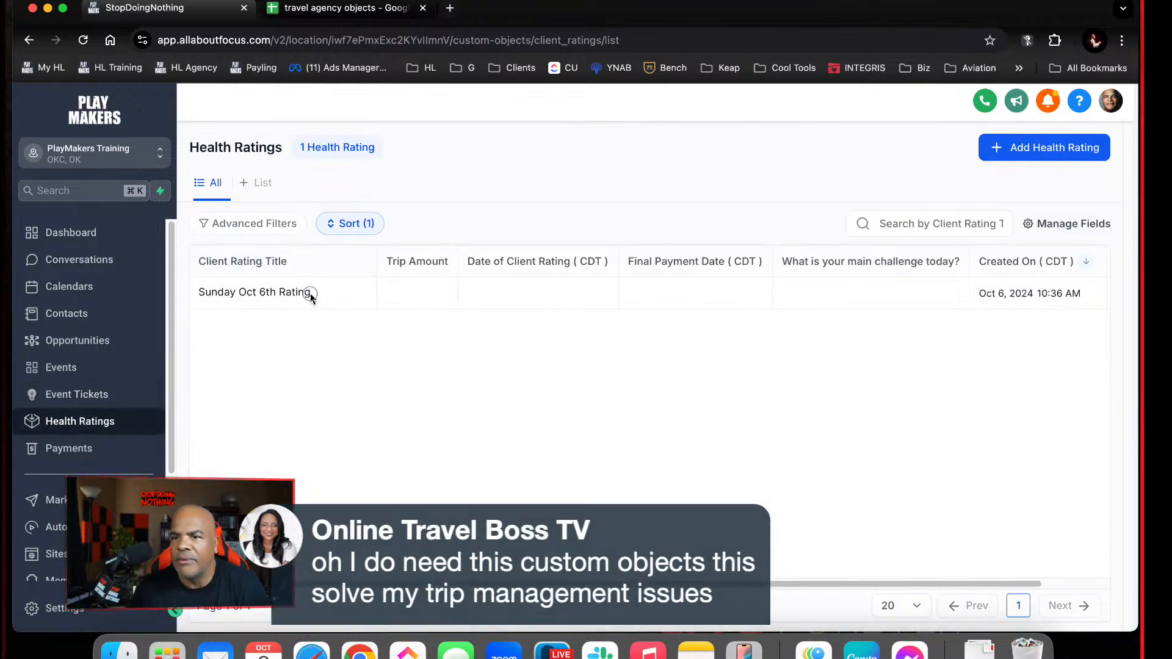
pyautogui.click(311, 294)
pyautogui.scroll(-5, 1040, 244)
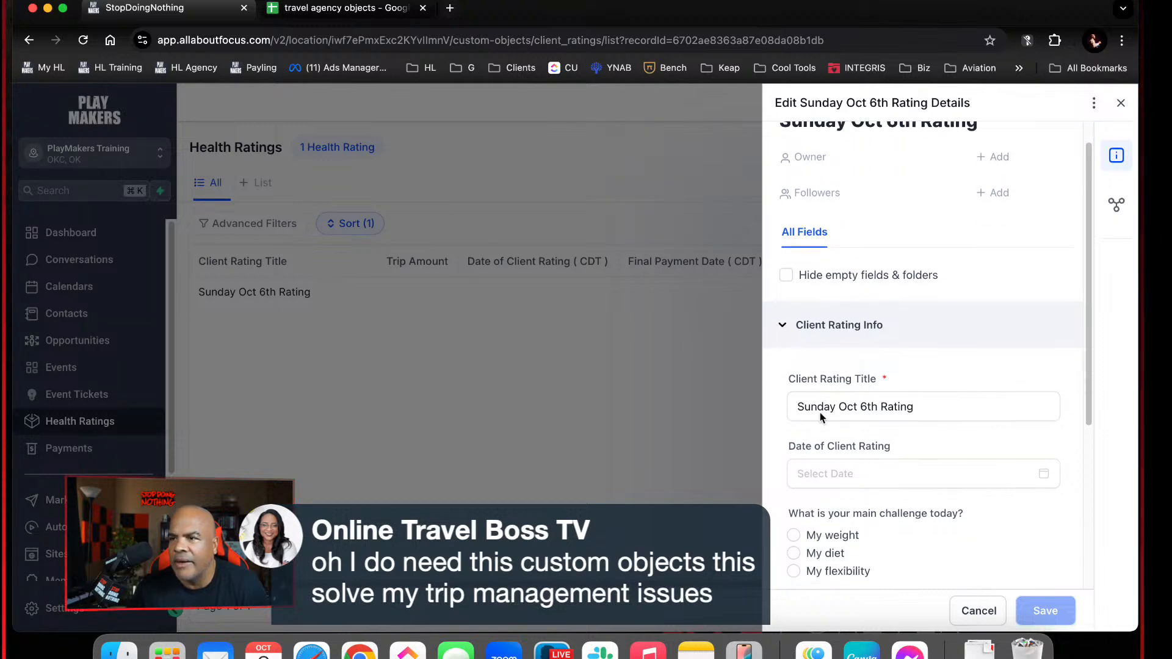
pyautogui.click(1117, 204)
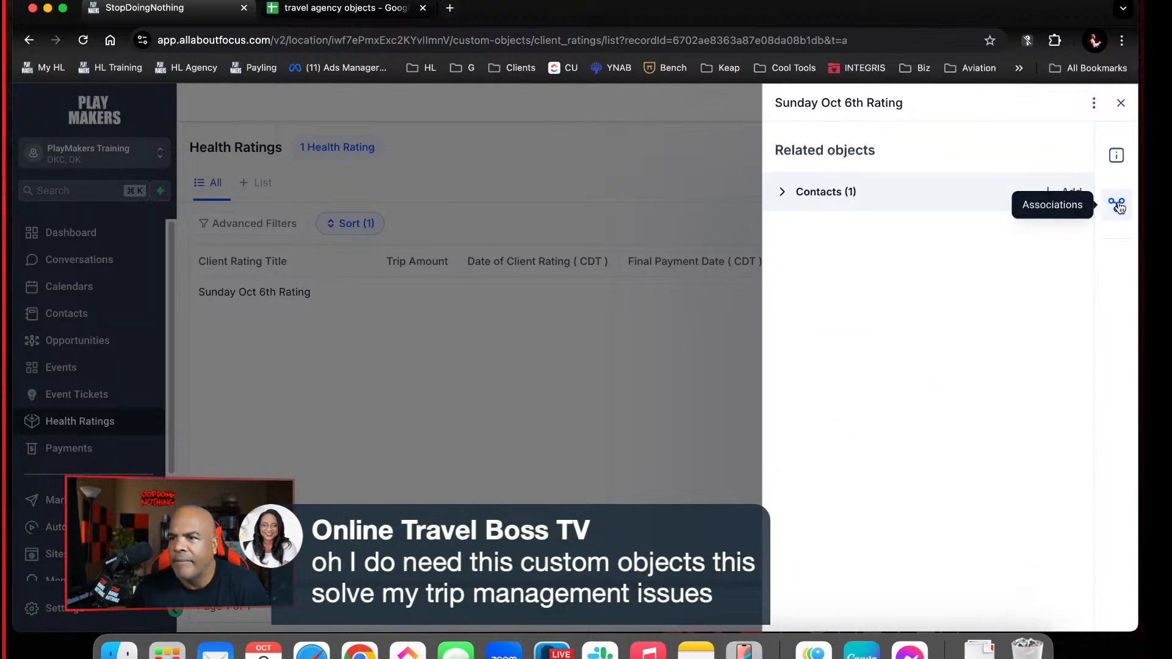
pyautogui.click(791, 197)
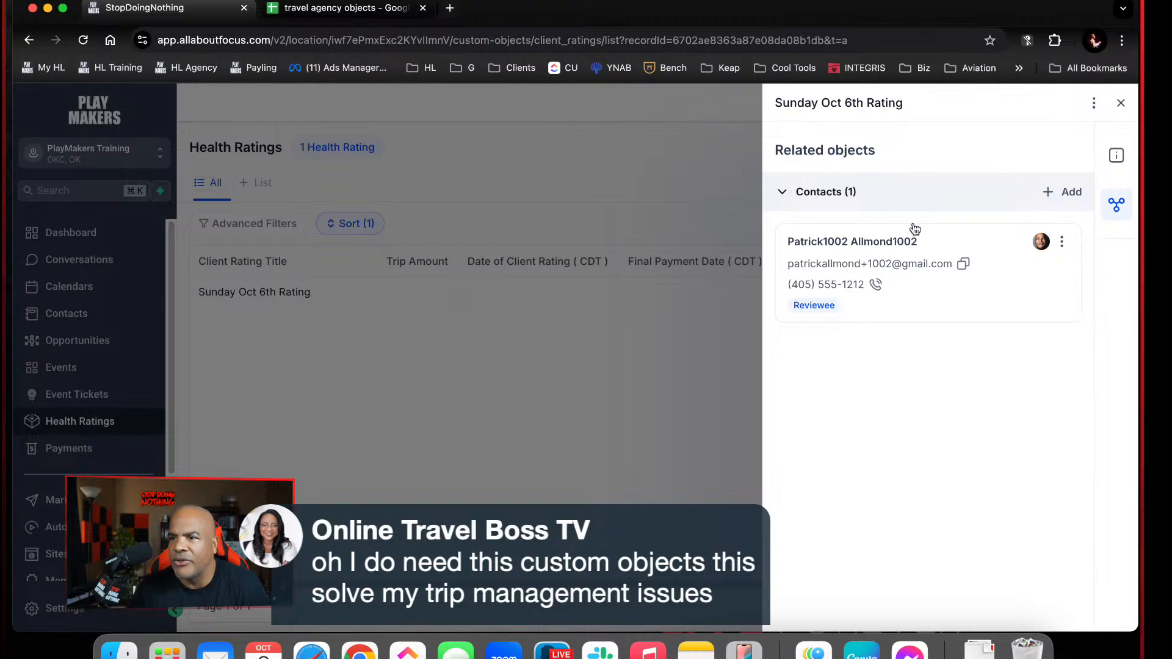
pyautogui.click(519, 331)
# Open the associated contact's record from Contacts and check the Health Ratings under its related objects
pyautogui.click(90, 313)
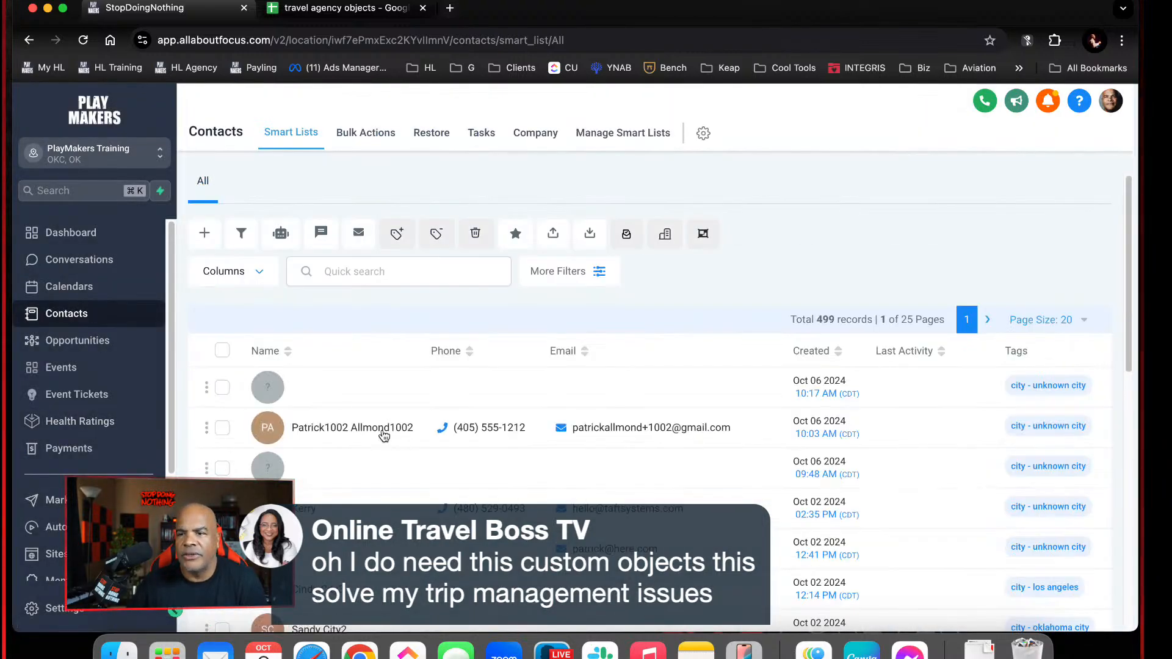
pyautogui.click(369, 427)
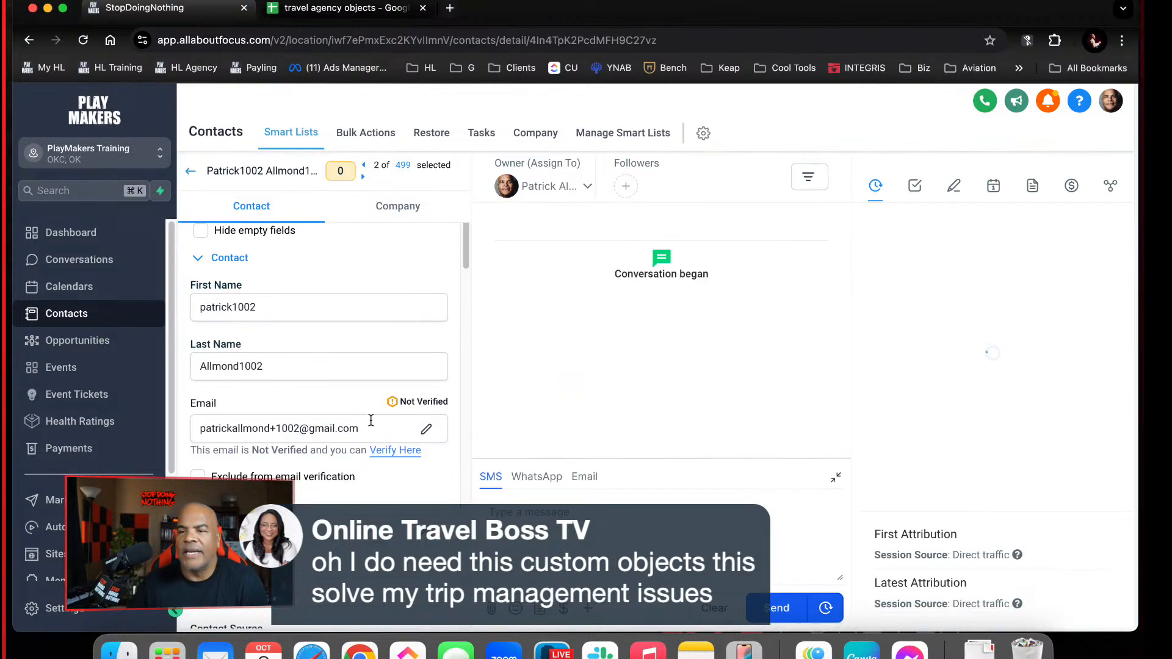
pyautogui.click(1111, 186)
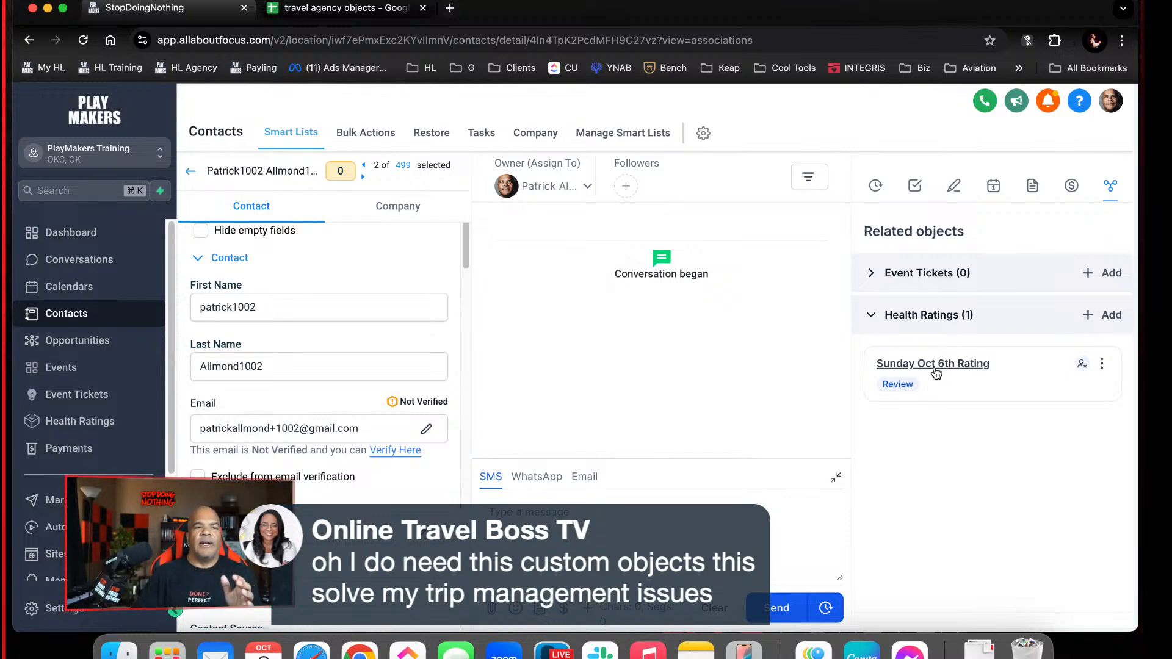
pyautogui.click(371, 315)
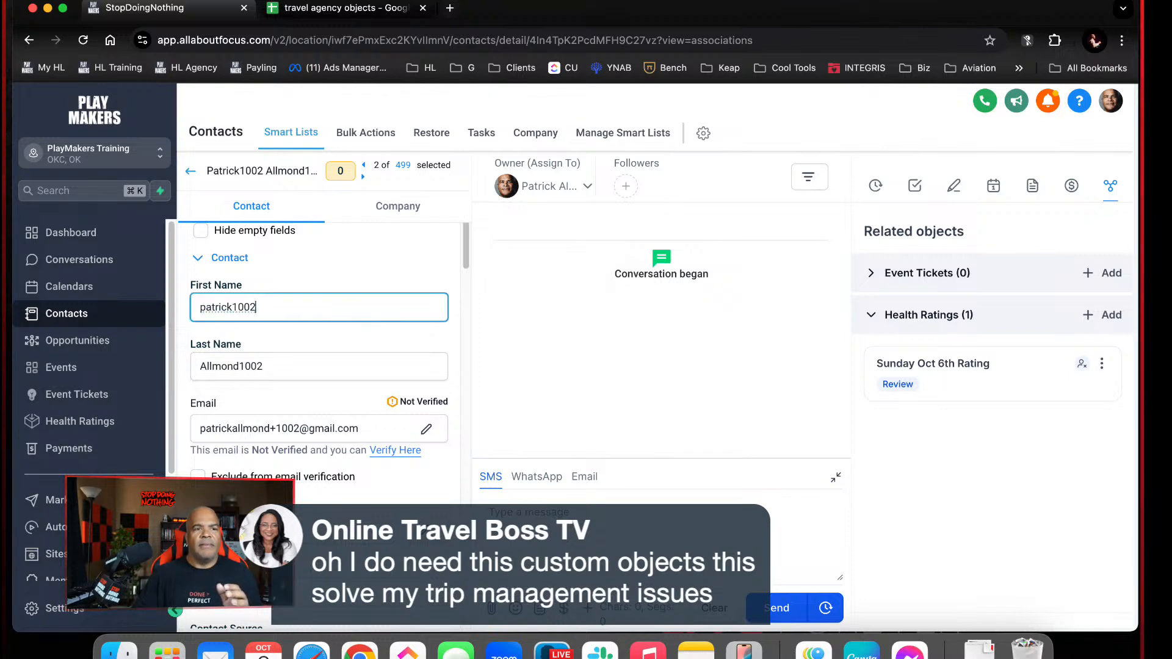